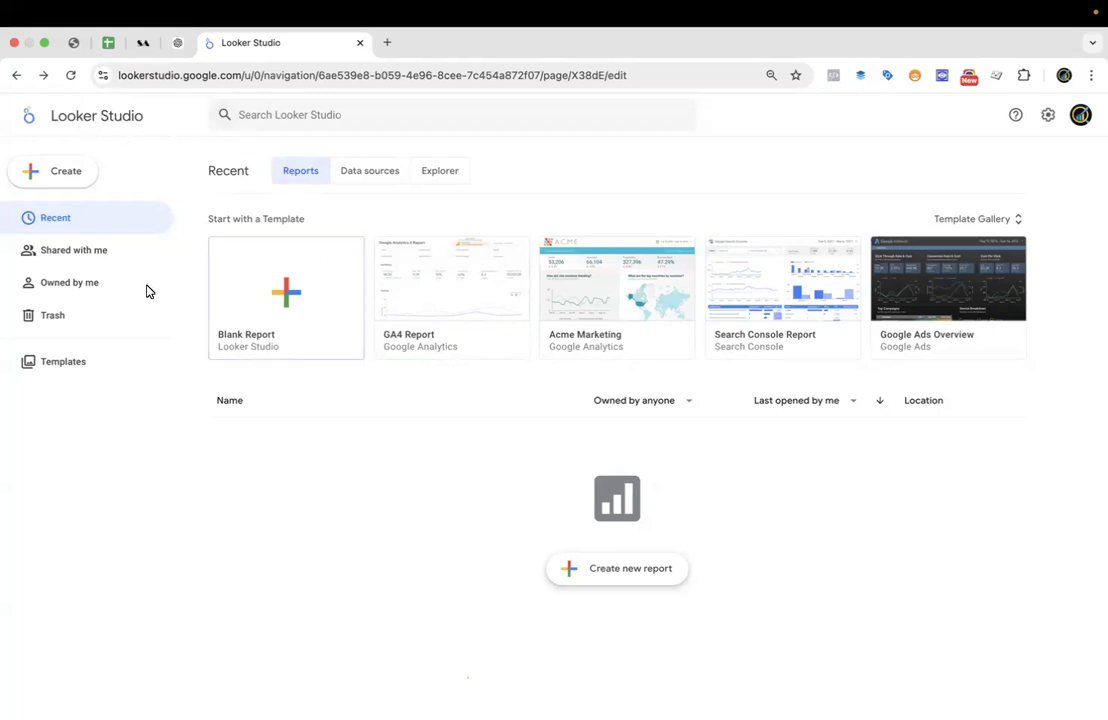
# Check the recent data sources, return to the recent reports and highlight the page's full web address.
pyautogui.click(385, 176)
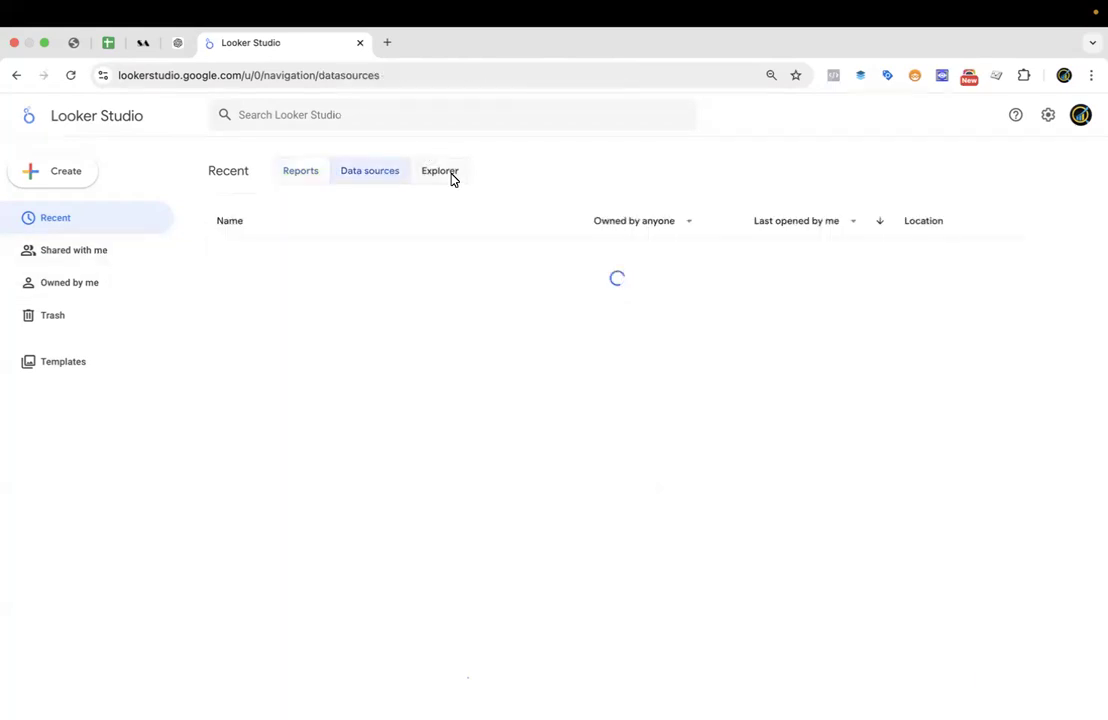
pyautogui.click(304, 171)
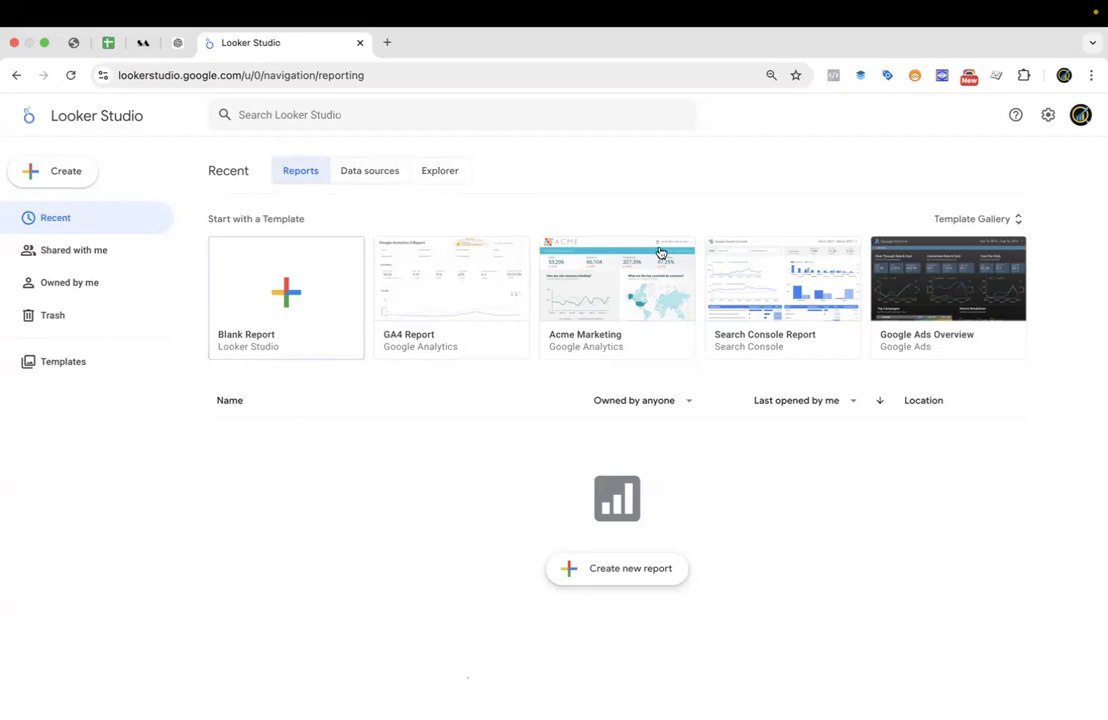
pyautogui.click(204, 80)
pyautogui.click(190, 77)
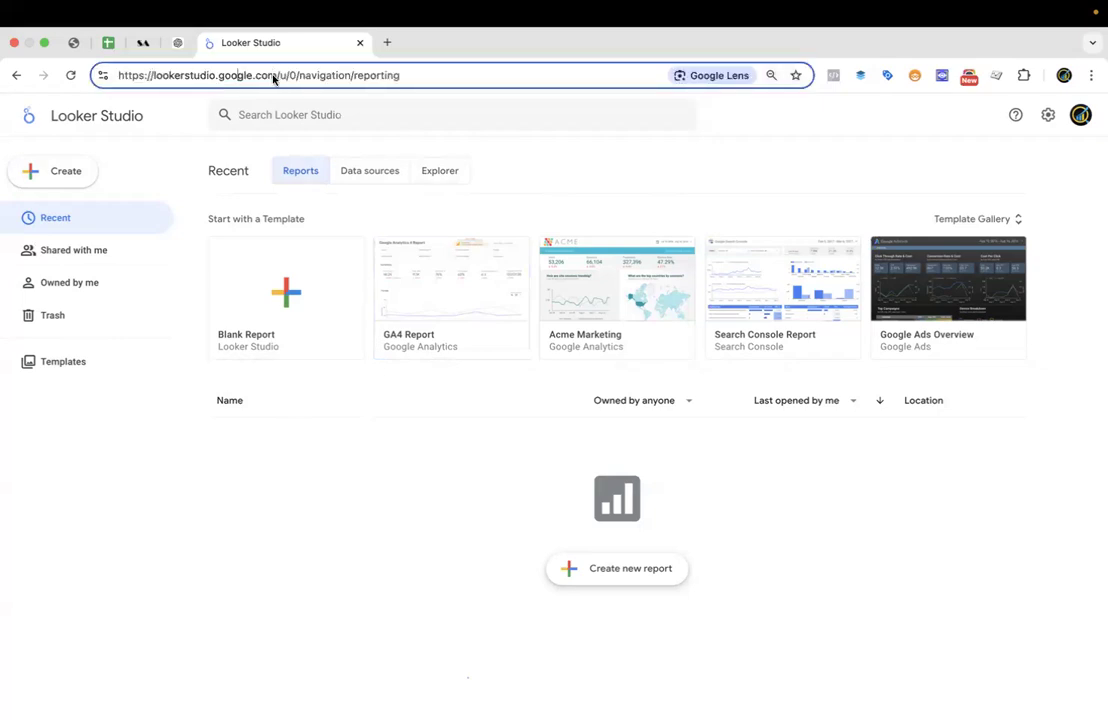
pyautogui.moveTo(273, 75); pyautogui.dragTo(117, 77)
pyautogui.moveTo(435, 74); pyautogui.dragTo(119, 80)
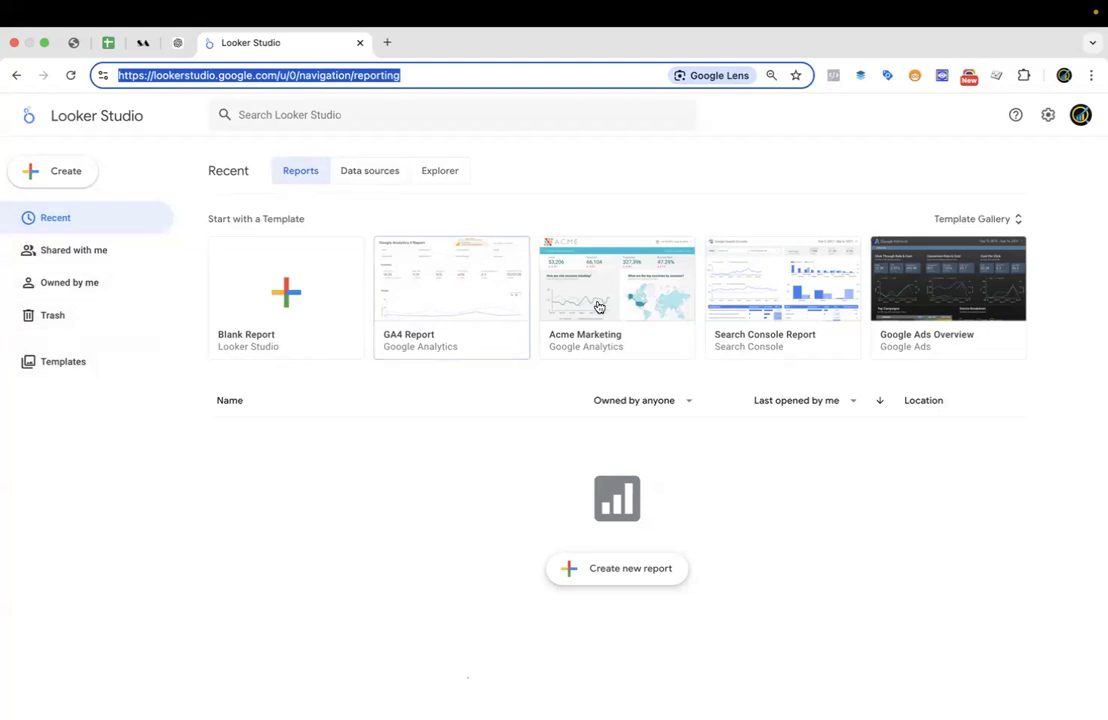
# View the recent data sources and Explorer lists, and the reports shared with me and owned by me.
pyautogui.click(372, 177)
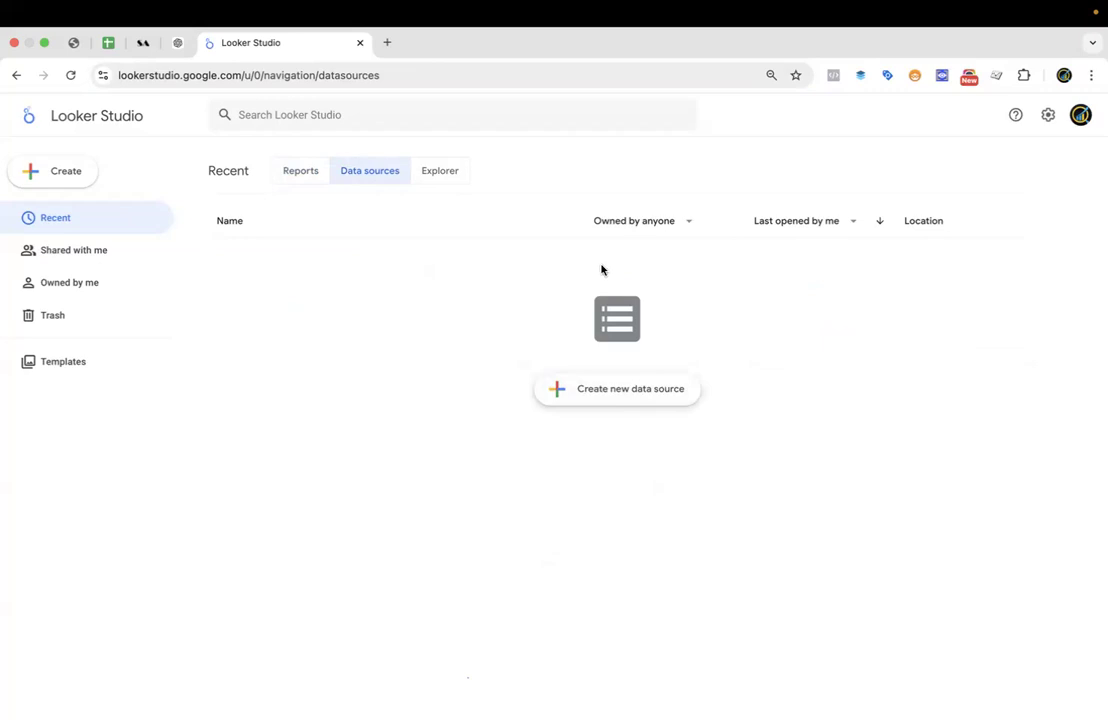
pyautogui.click(445, 174)
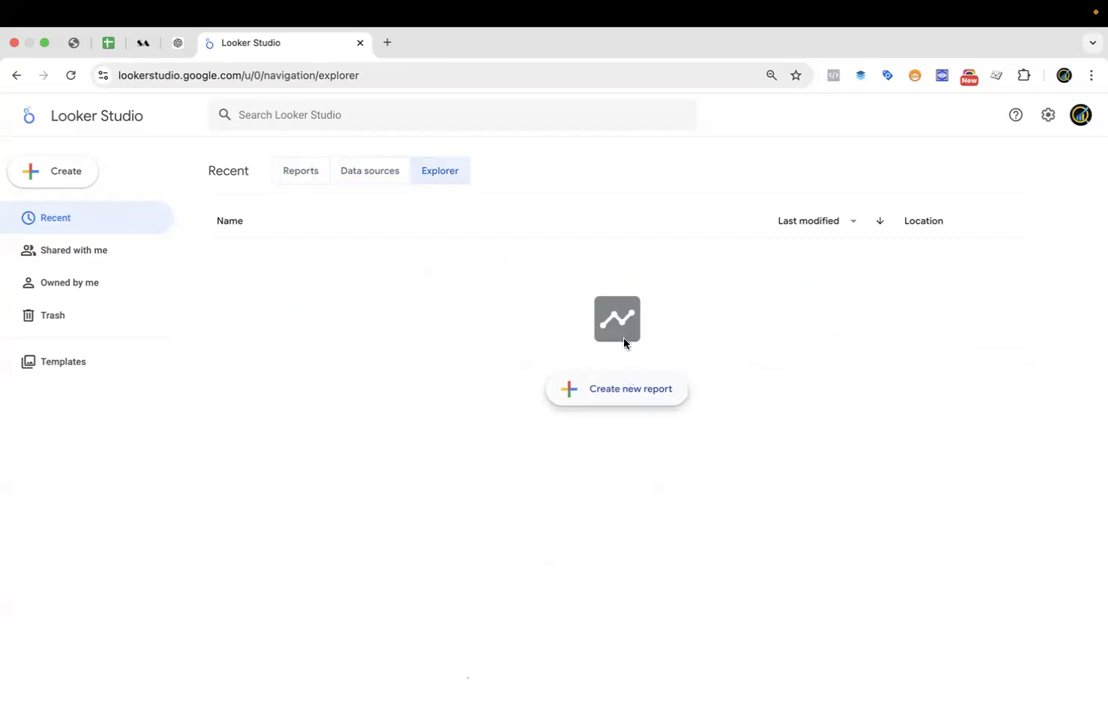
pyautogui.click(65, 256)
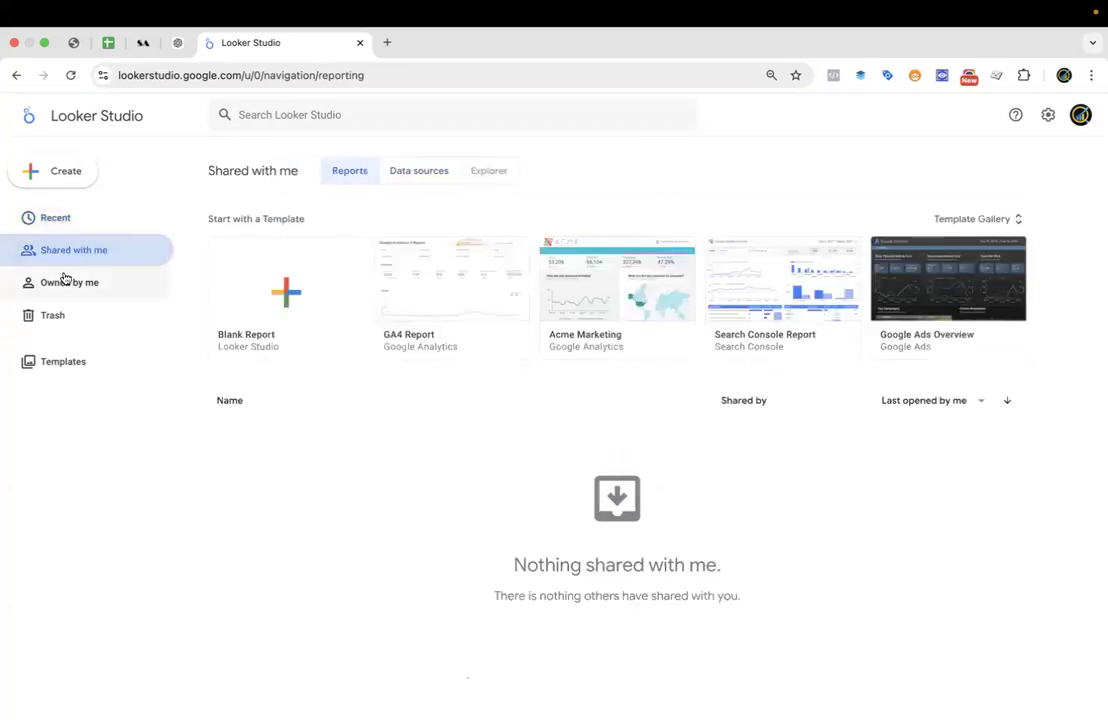
pyautogui.click(78, 285)
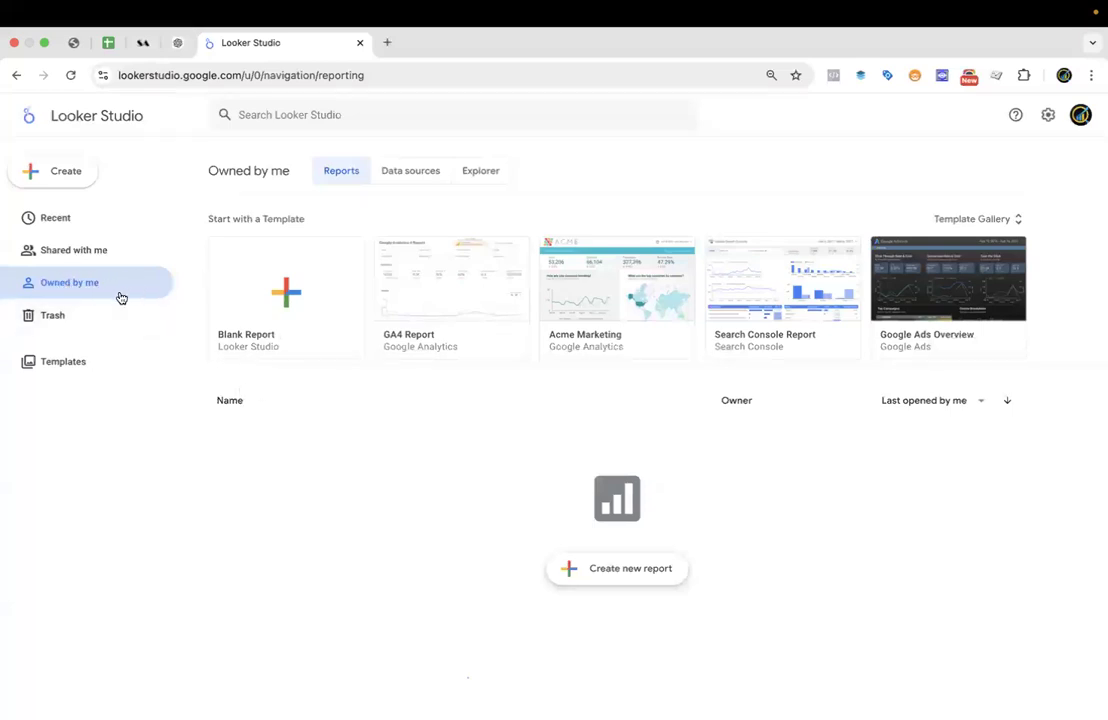
# Open the template gallery and browse its report templates by category, from Google Analytics through Apigee.
pyautogui.click(68, 366)
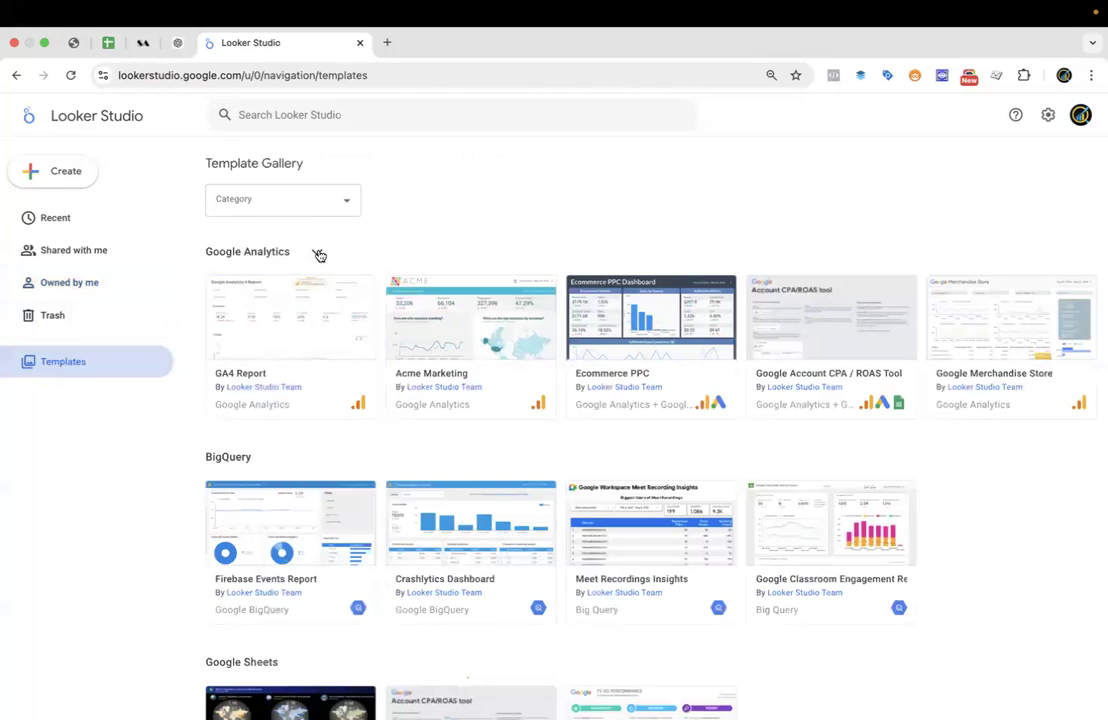
pyautogui.scroll(-3, 767, 350)
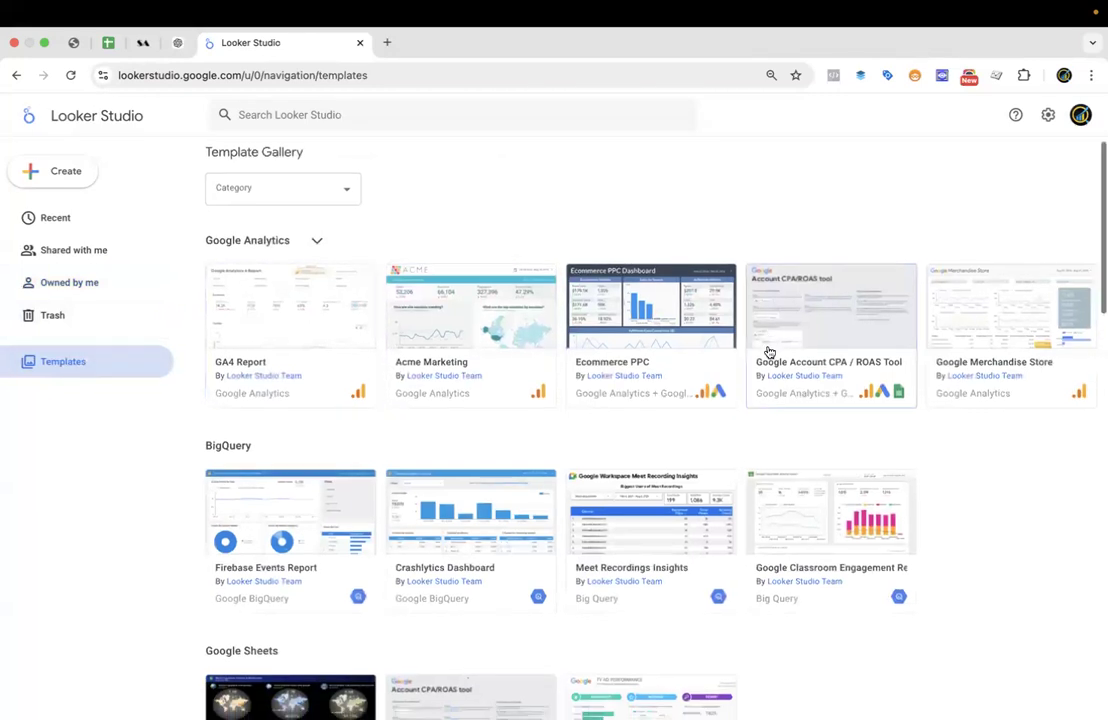
pyautogui.scroll(-20, 767, 350)
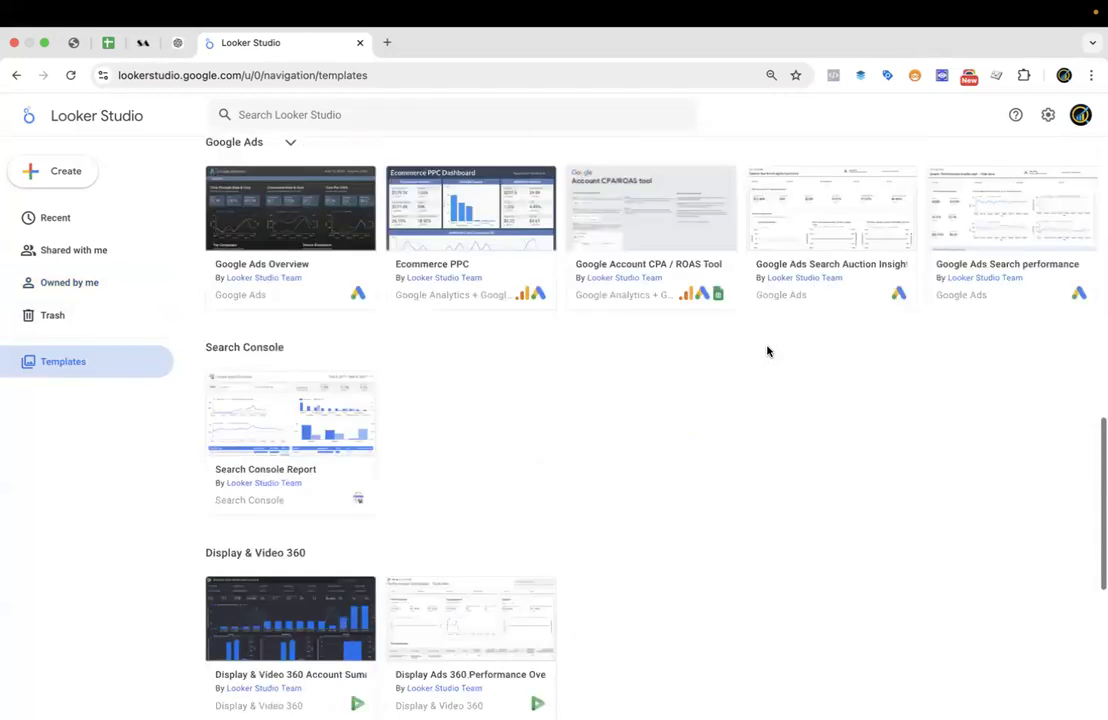
pyautogui.scroll(5, 597, 341)
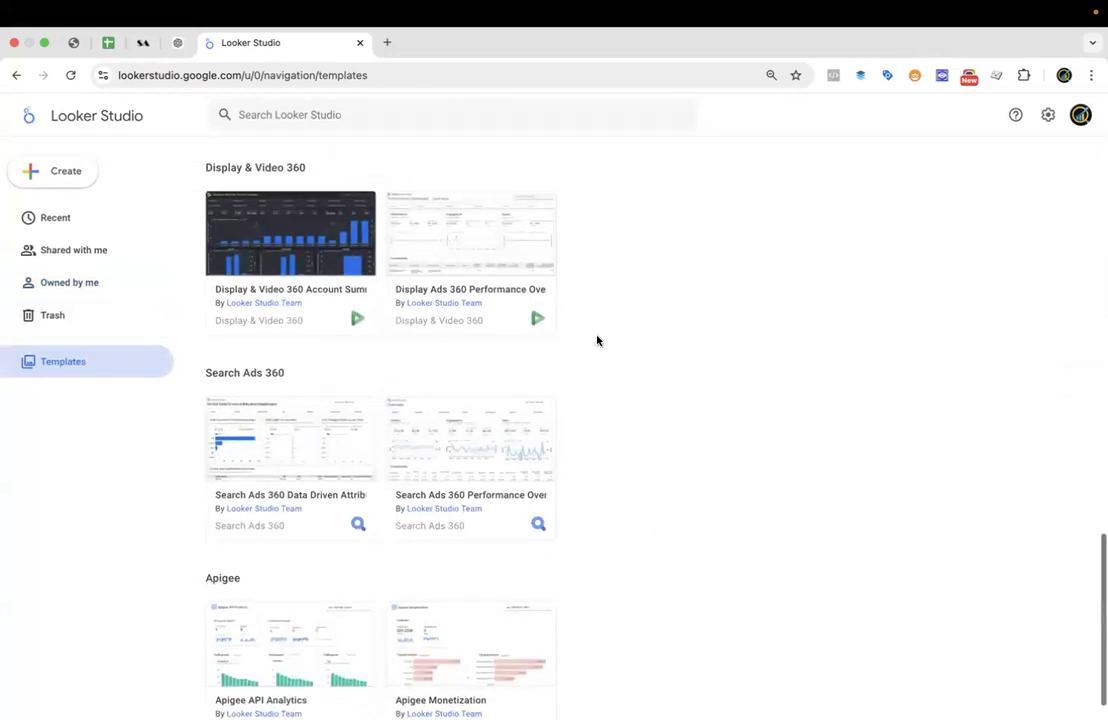
pyautogui.scroll(-5, 597, 341)
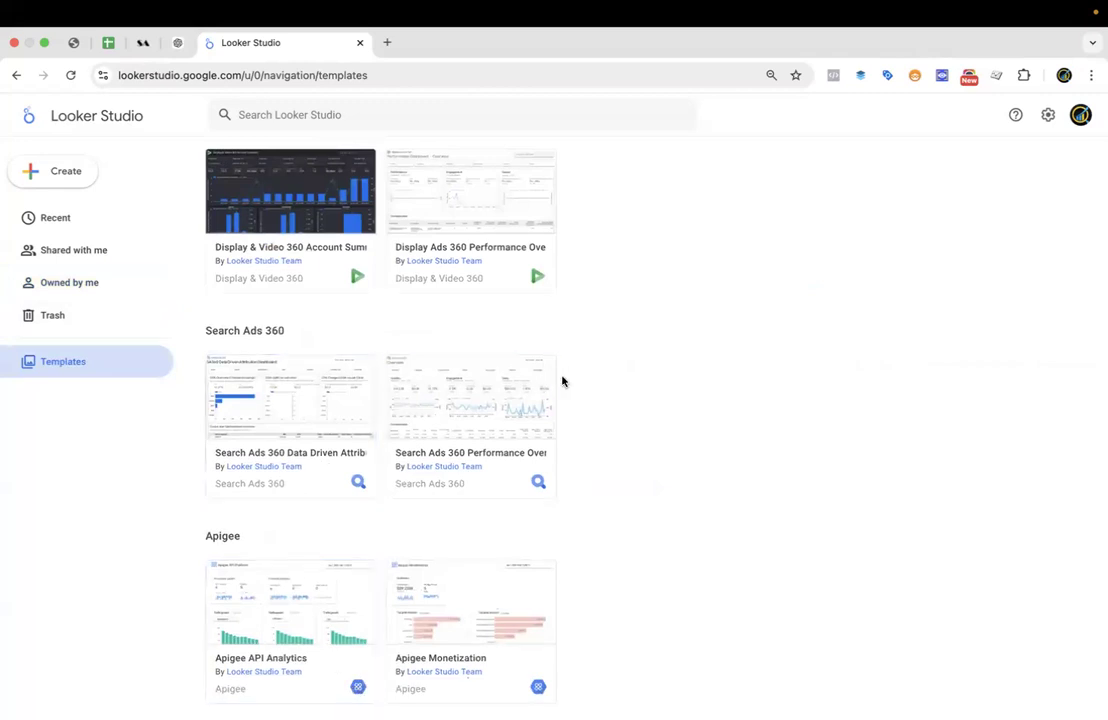
pyautogui.scroll(1, 562, 381)
pyautogui.scroll(12, 562, 381)
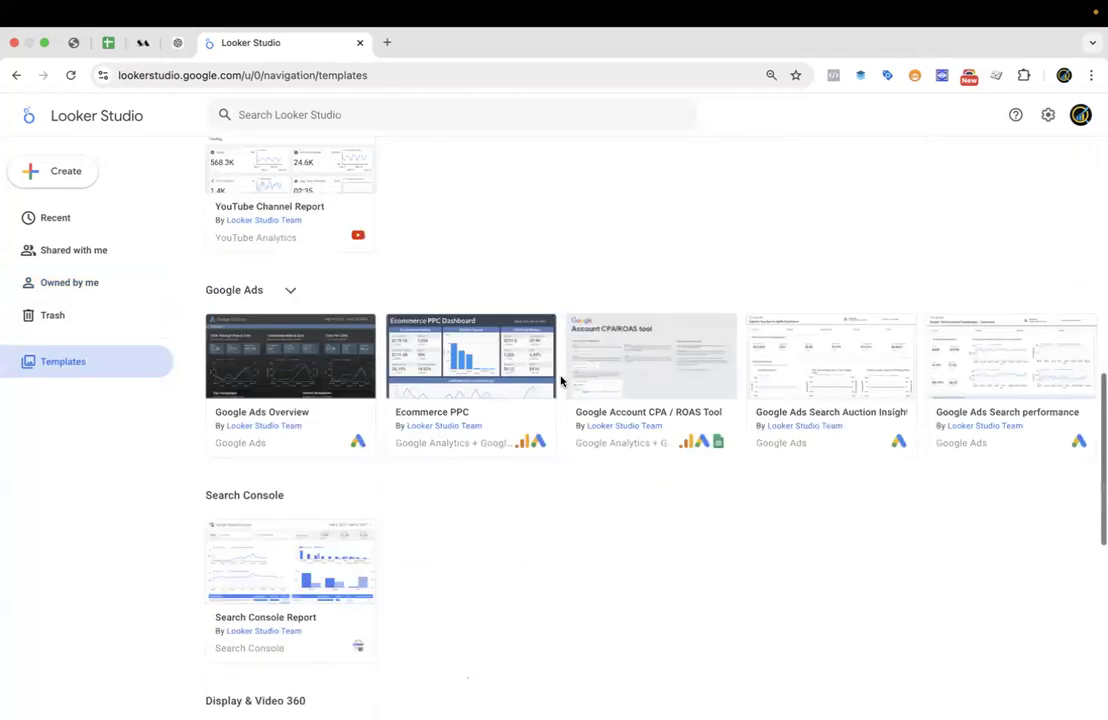
pyautogui.scroll(-3, 520, 390)
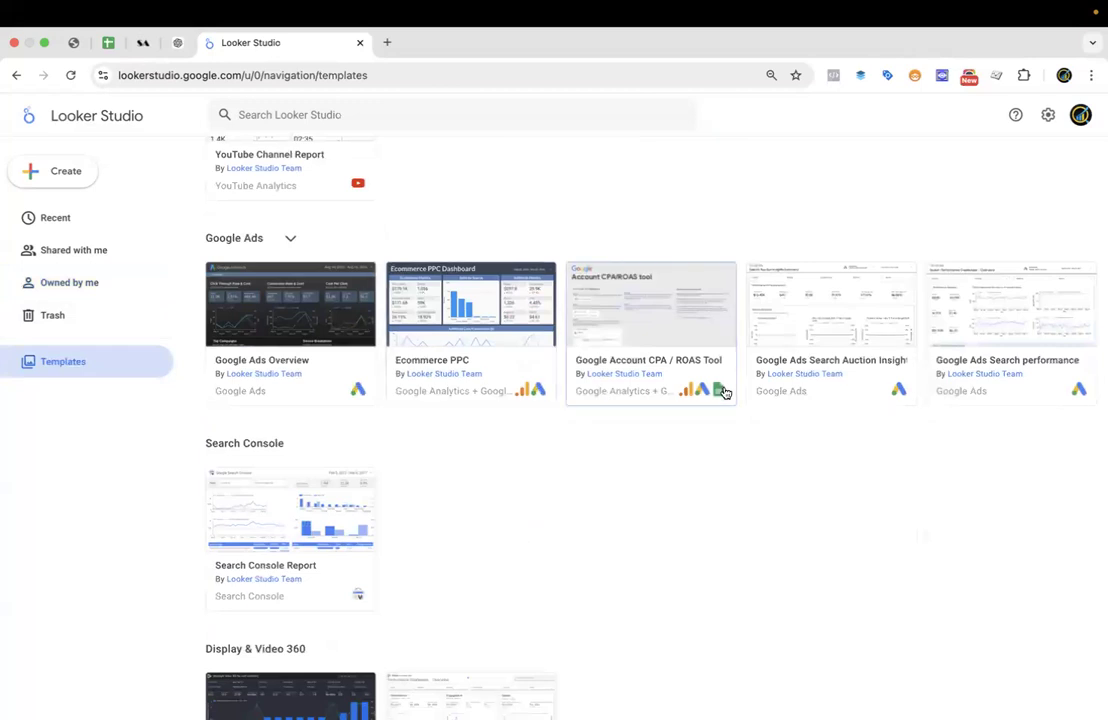
pyautogui.scroll(-1, 724, 394)
pyautogui.scroll(-2, 726, 393)
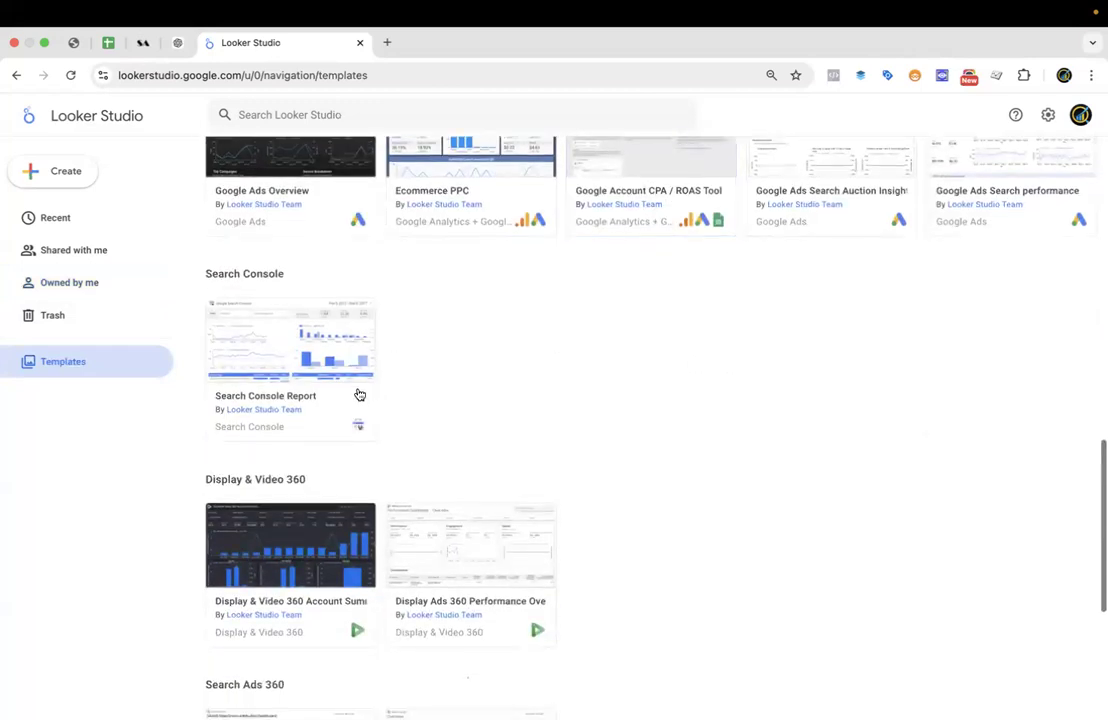
pyautogui.scroll(1, 311, 366)
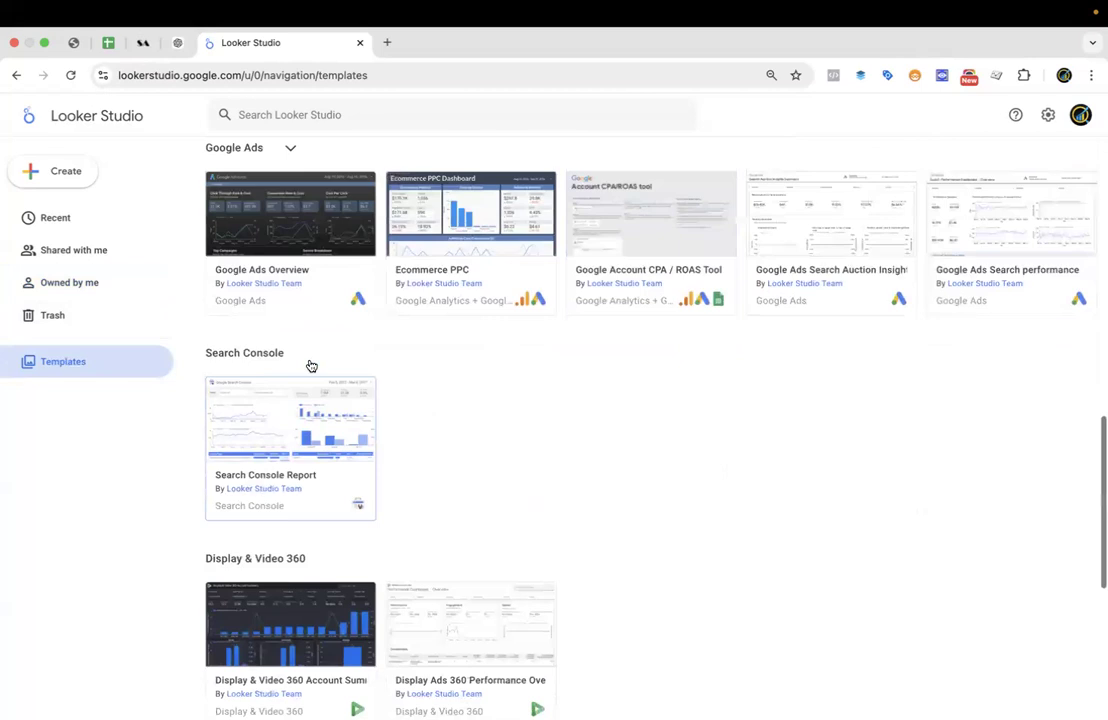
pyautogui.scroll(2, 311, 366)
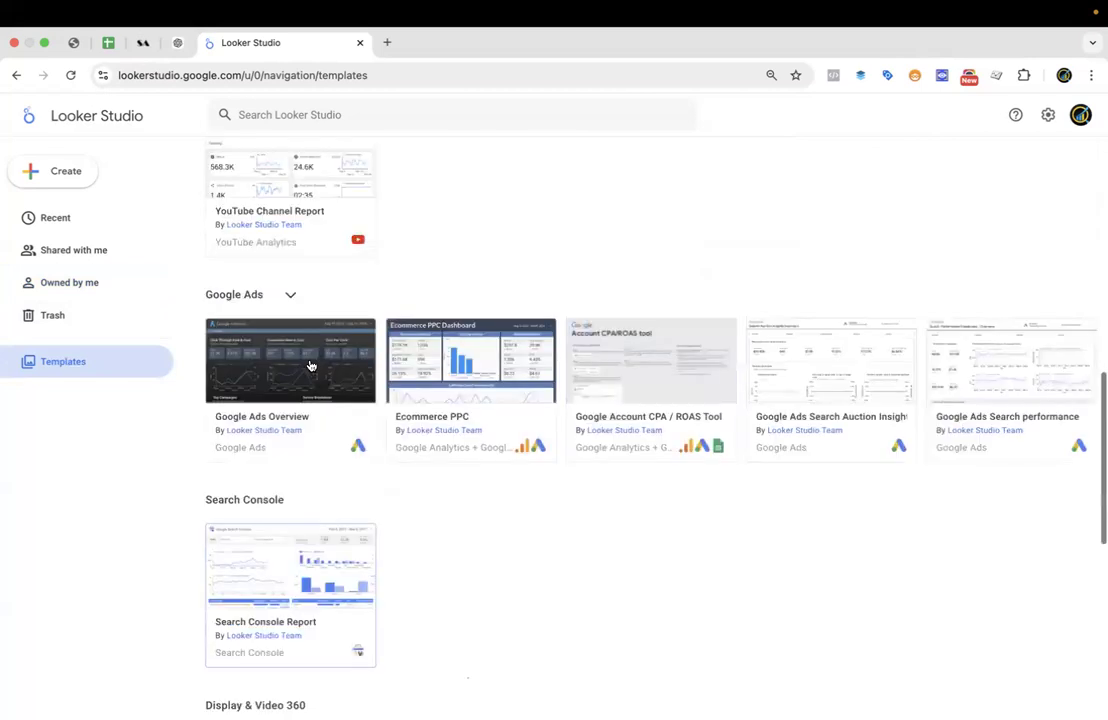
pyautogui.scroll(4, 311, 366)
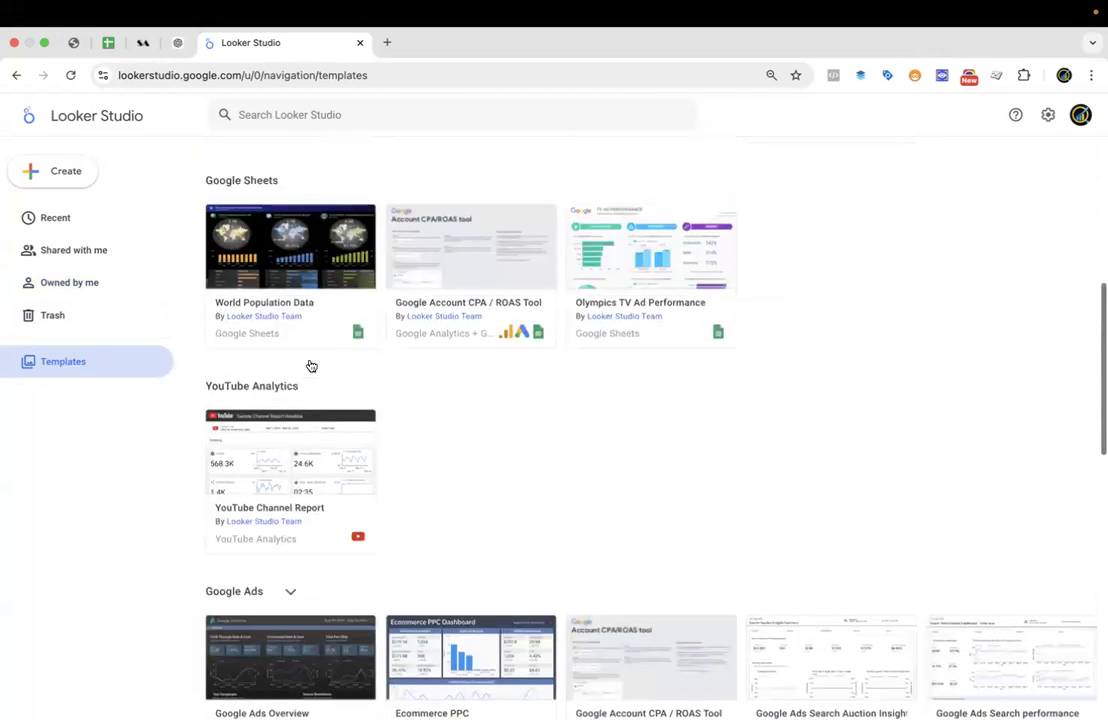
pyautogui.scroll(1, 329, 195)
pyautogui.scroll(1, 222, 271)
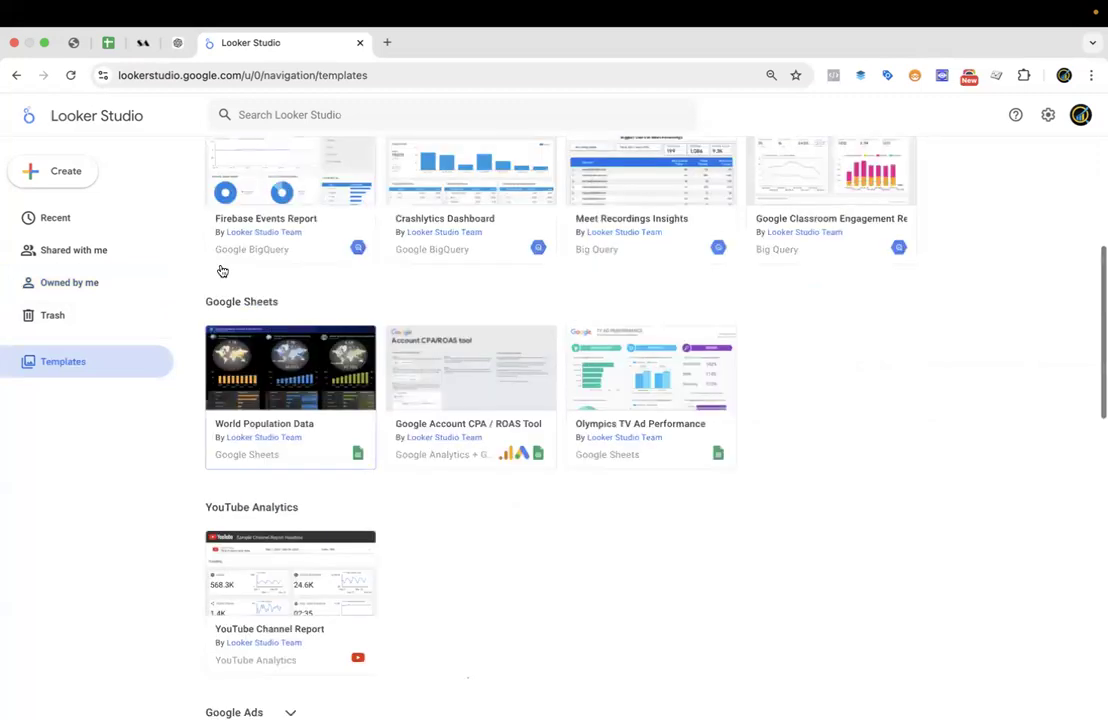
pyautogui.scroll(5, 222, 271)
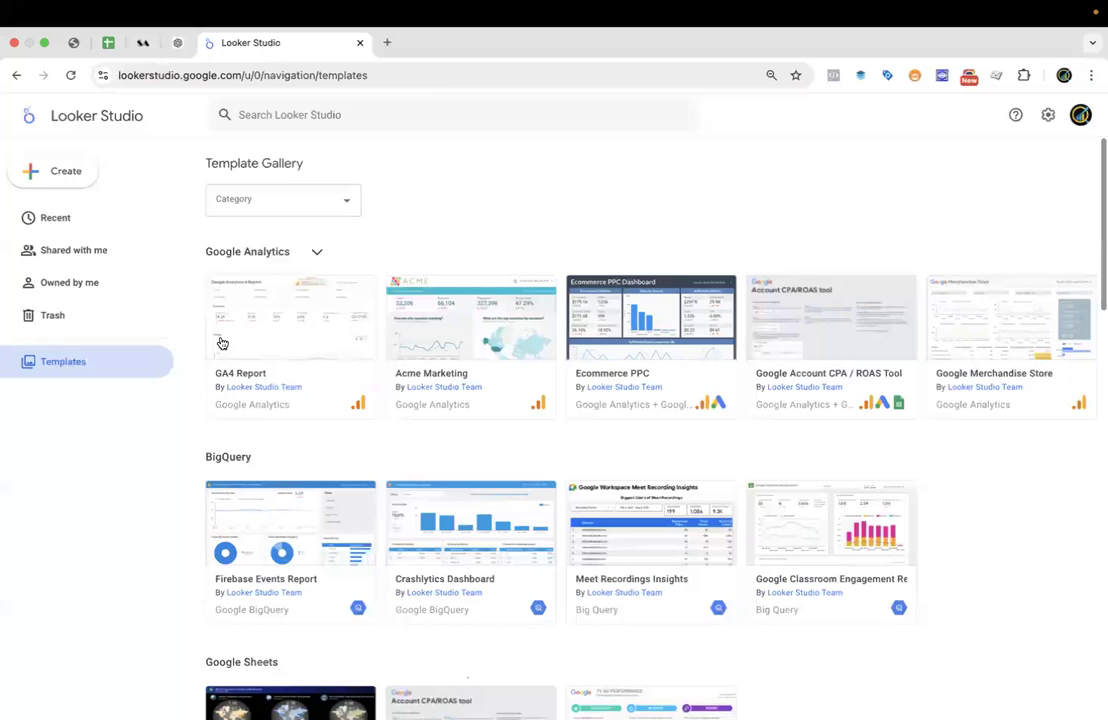
pyautogui.click(225, 203)
pyautogui.click(222, 343)
pyautogui.click(109, 215)
pyautogui.click(222, 207)
pyautogui.click(222, 343)
pyautogui.click(143, 209)
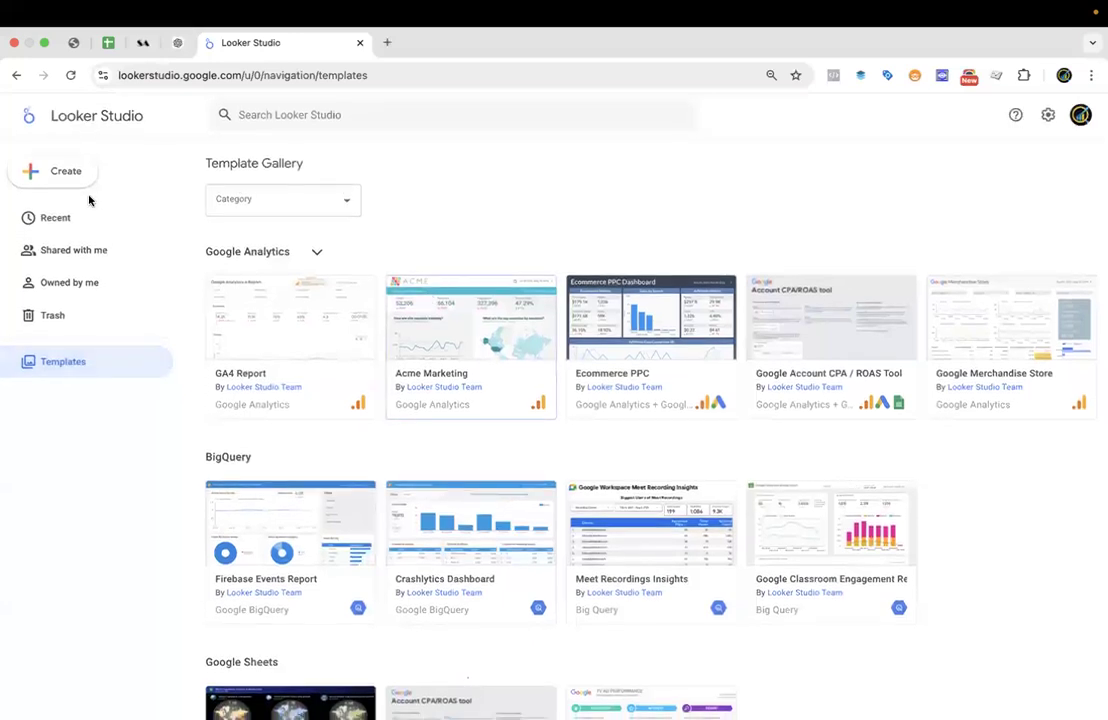
# Return to the recent reports and create a new blank report.
pyautogui.click(82, 215)
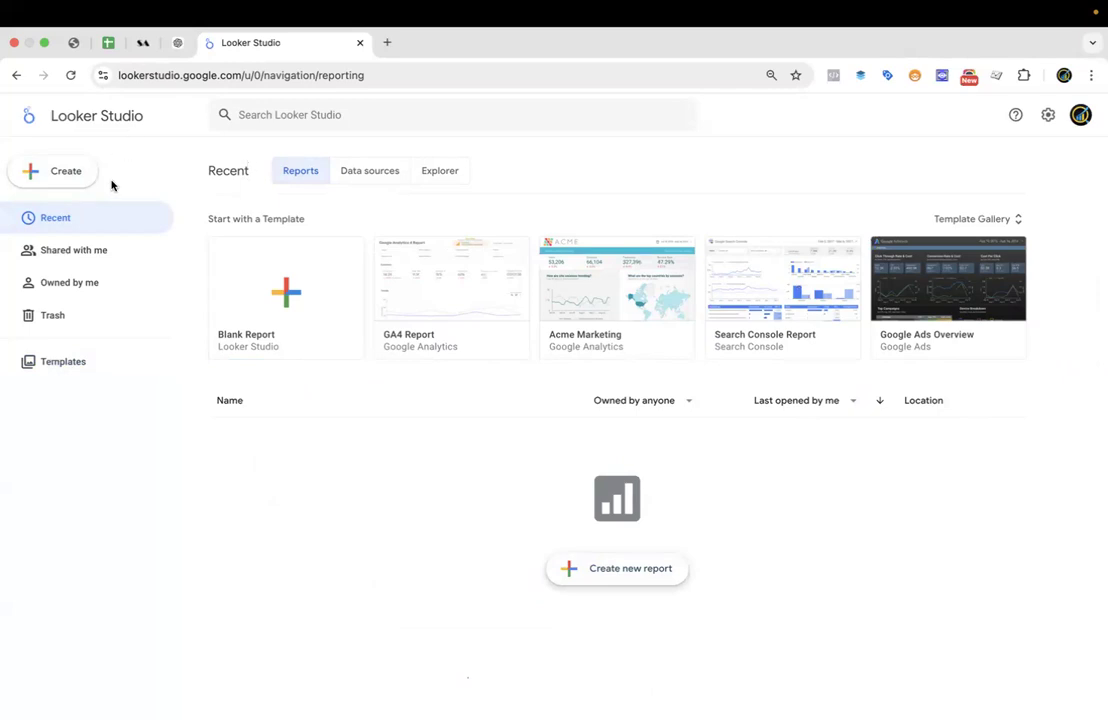
pyautogui.click(295, 300)
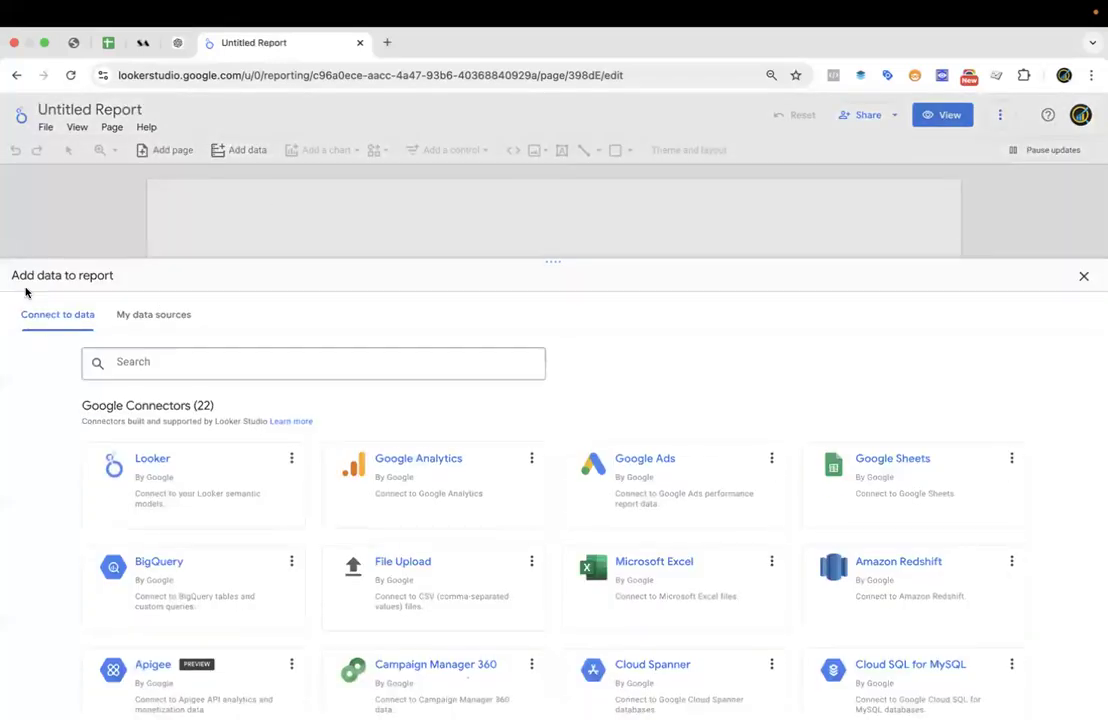
# Highlight the "Add data to report" title and the Google Connectors heading while reviewing the data connection options.
pyautogui.tripleClick(60, 275)
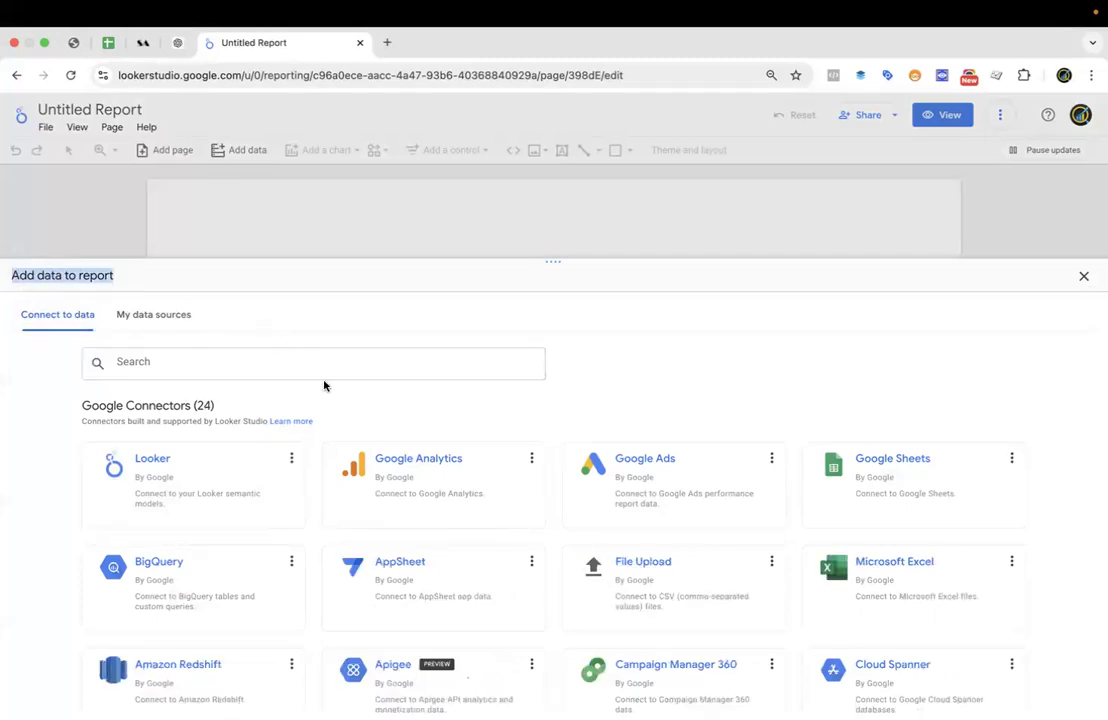
pyautogui.scroll(-1, 206, 444)
pyautogui.scroll(1, 206, 444)
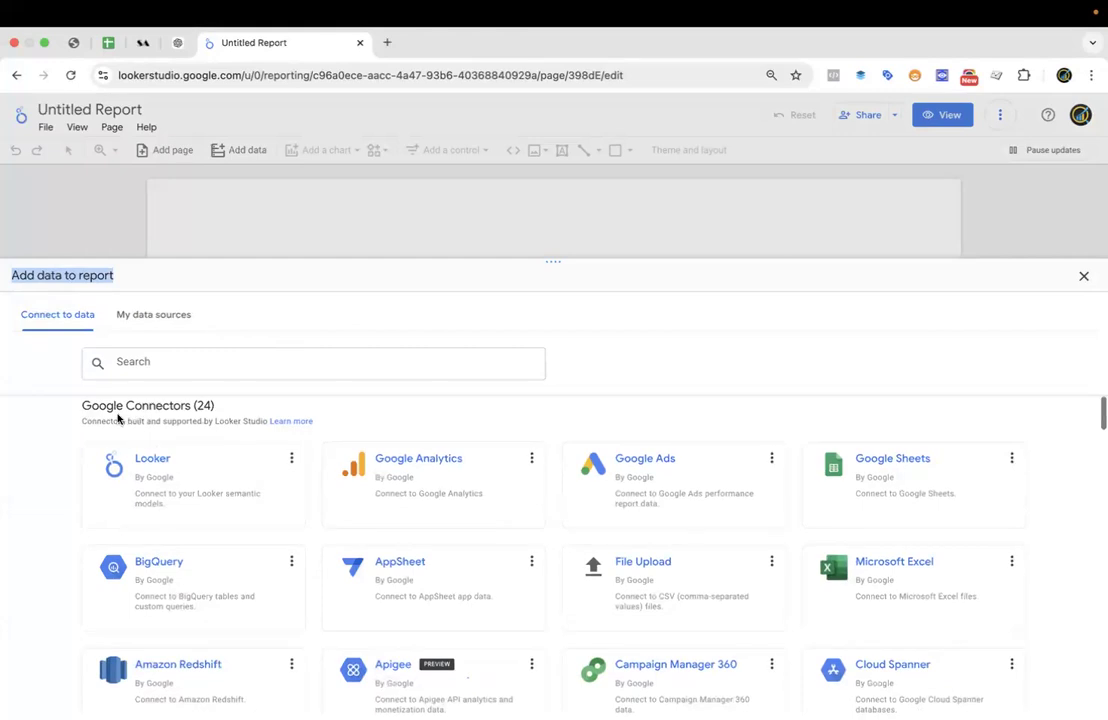
pyautogui.moveTo(90, 405); pyautogui.dragTo(213, 409)
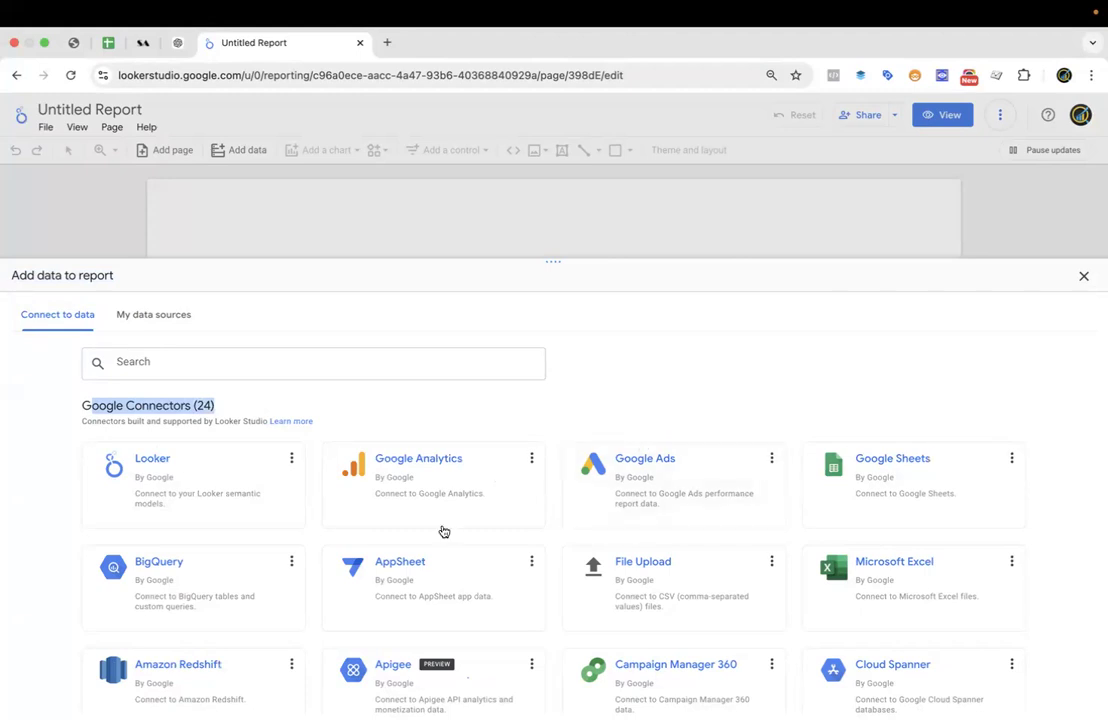
pyautogui.click(208, 408)
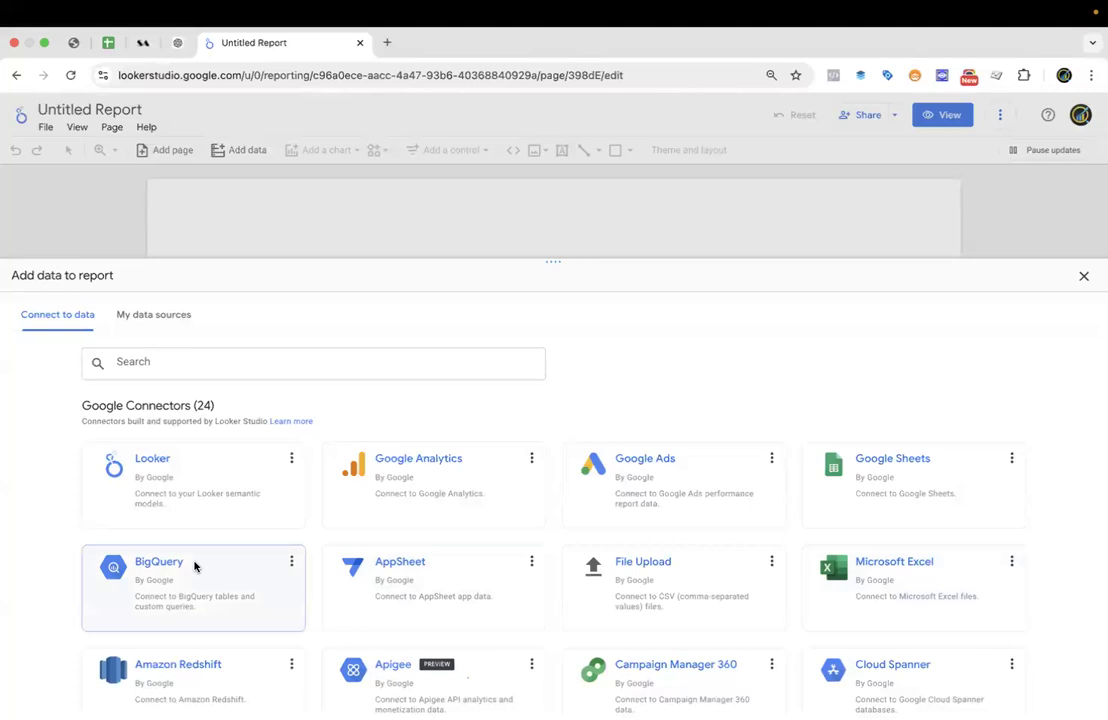
# Look through the available Google connectors, from Looker and Google Analytics down to YouTube Analytics and Tables by Area 120.
pyautogui.scroll(-5, 194, 566)
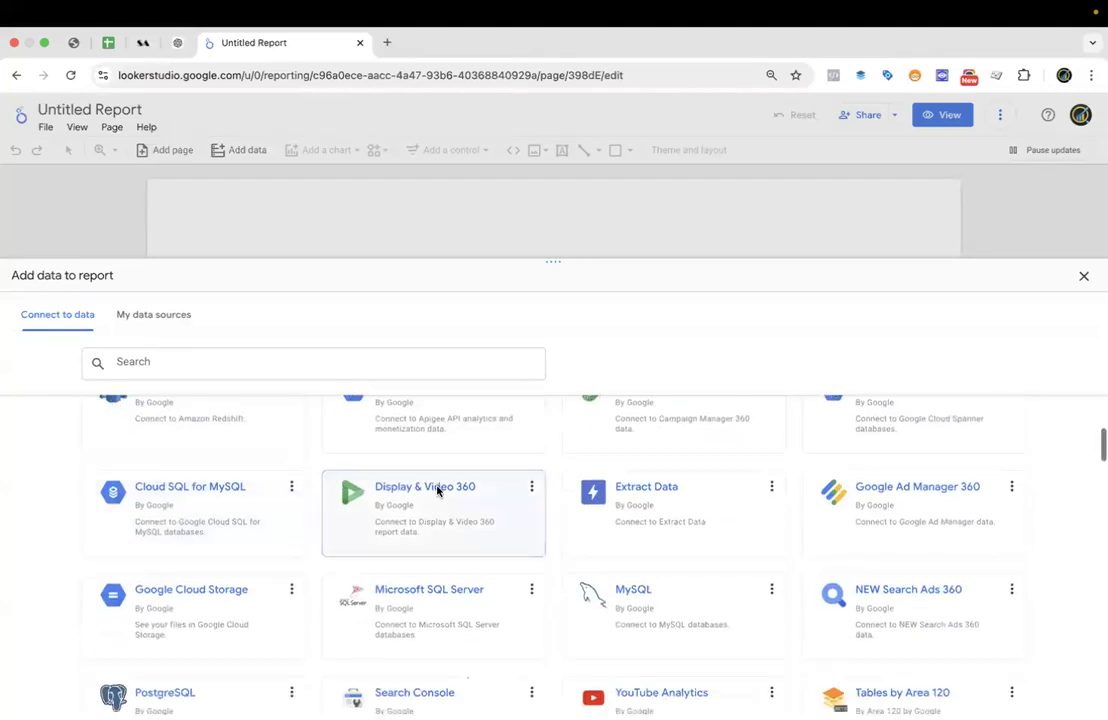
pyautogui.scroll(-1, 942, 448)
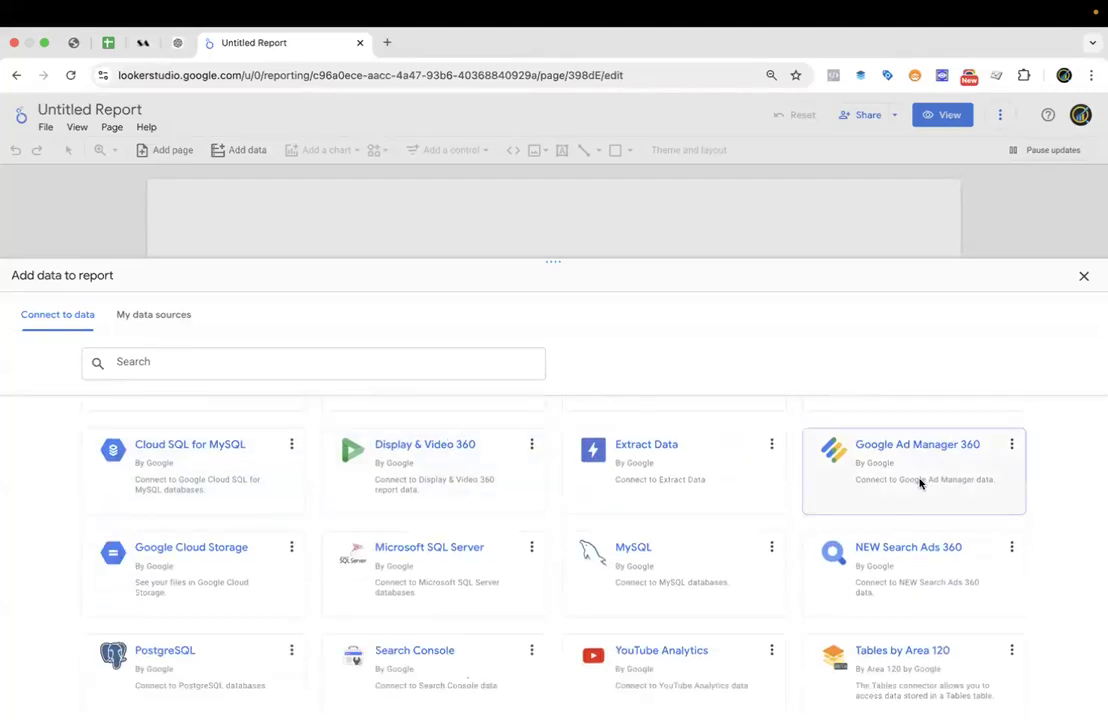
pyautogui.scroll(-2, 927, 463)
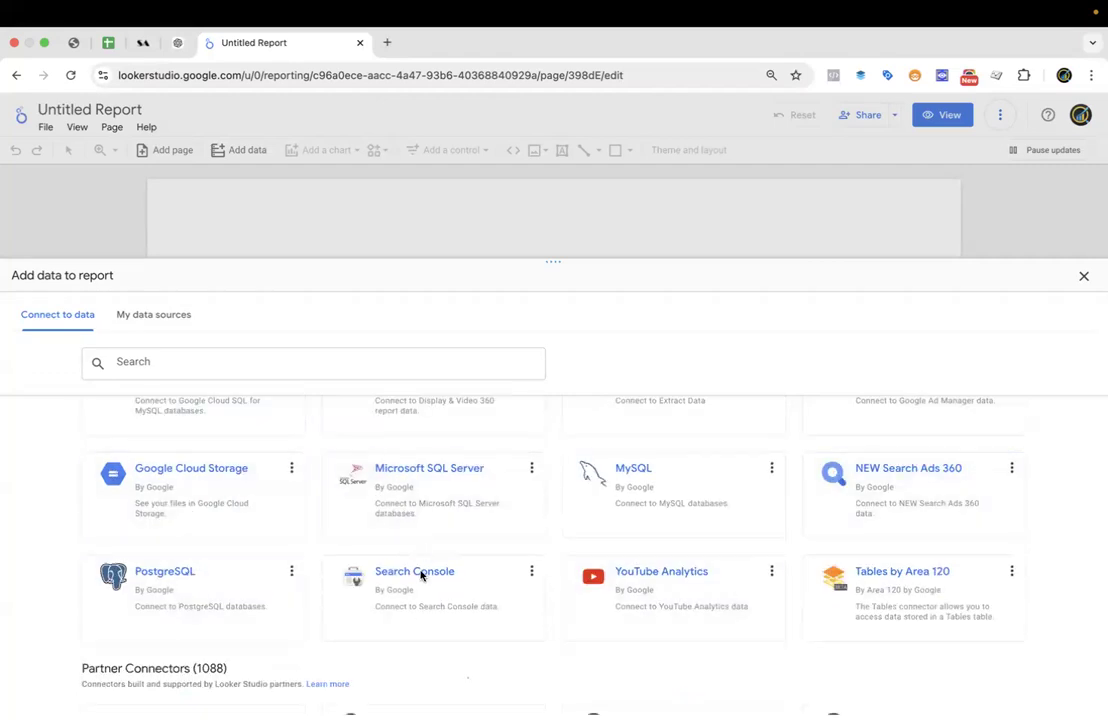
pyautogui.scroll(8, 600, 540)
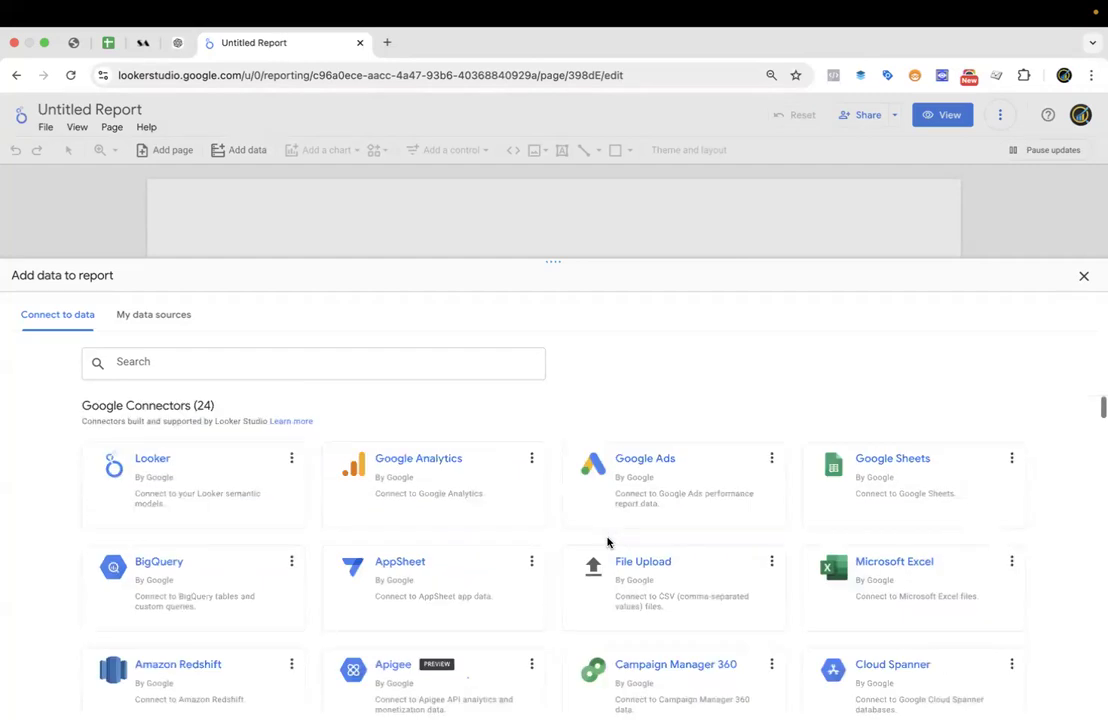
pyautogui.scroll(-1, 607, 542)
pyautogui.scroll(1, 621, 520)
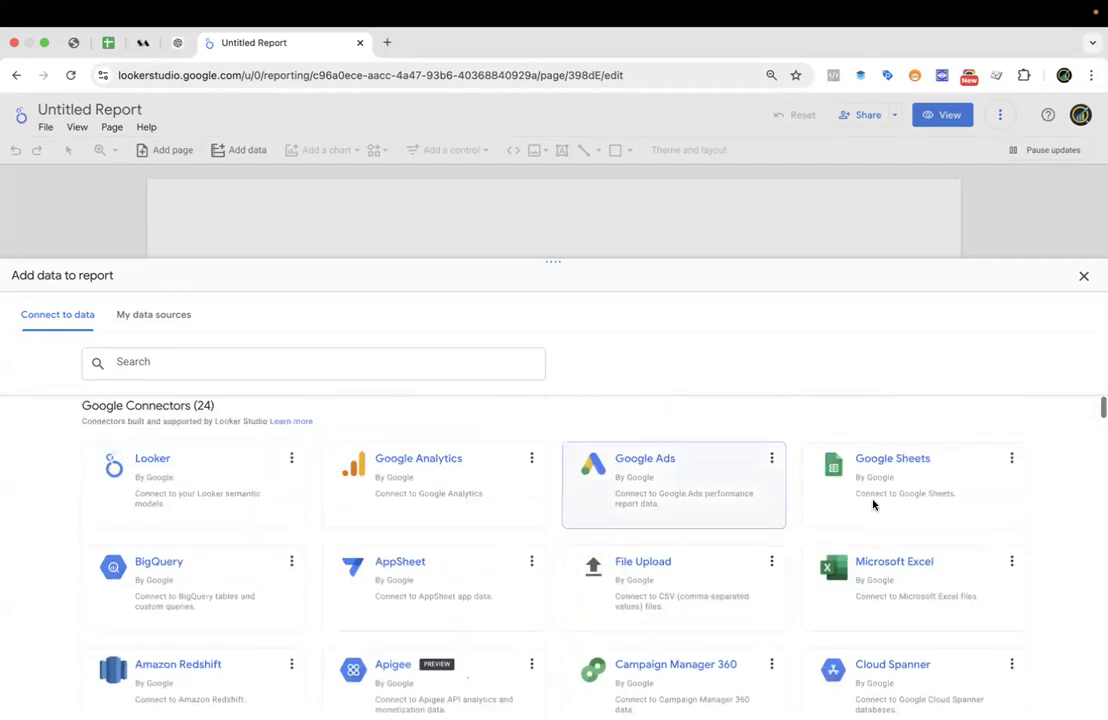
pyautogui.scroll(-1, 900, 505)
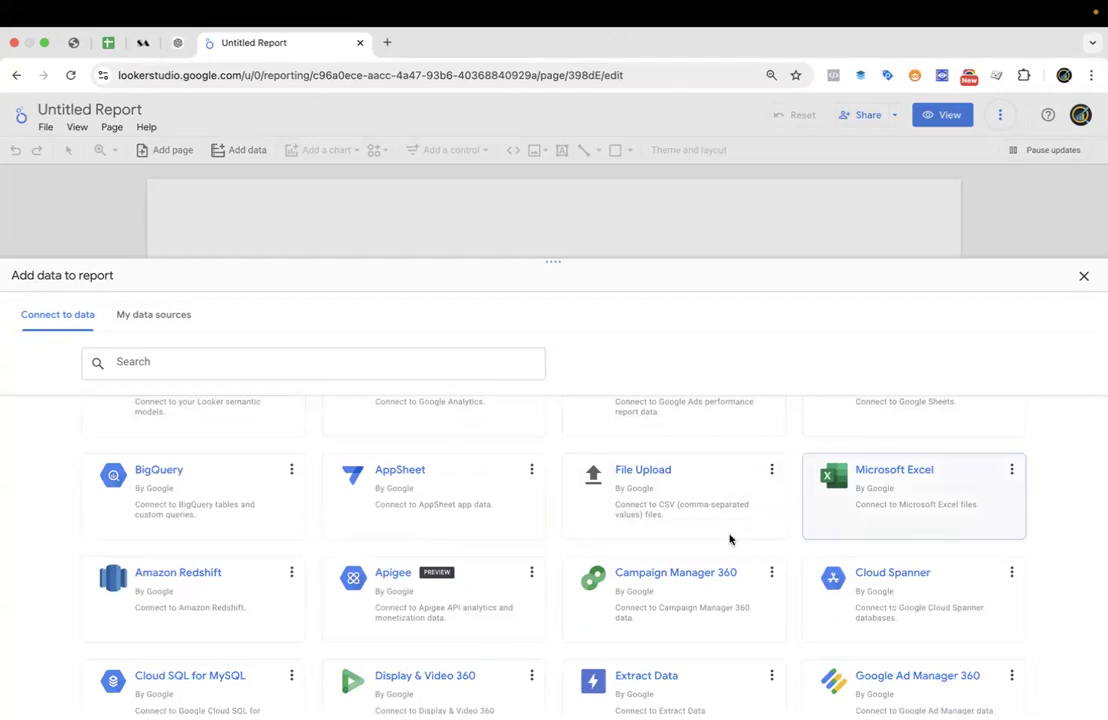
pyautogui.scroll(-3, 377, 601)
pyautogui.scroll(4, 302, 673)
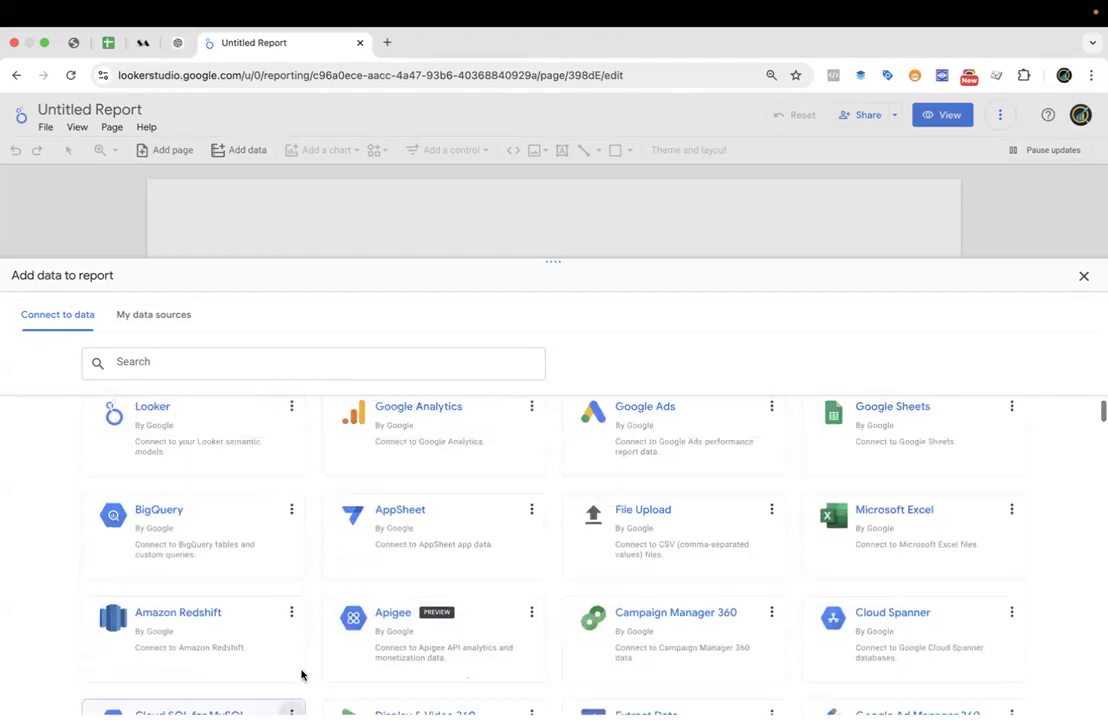
# Find the Partner Connectors section below the Google connectors and highlight its heading and connector count.
pyautogui.scroll(1, 302, 675)
pyautogui.scroll(-1, 445, 529)
pyautogui.scroll(-6, 445, 529)
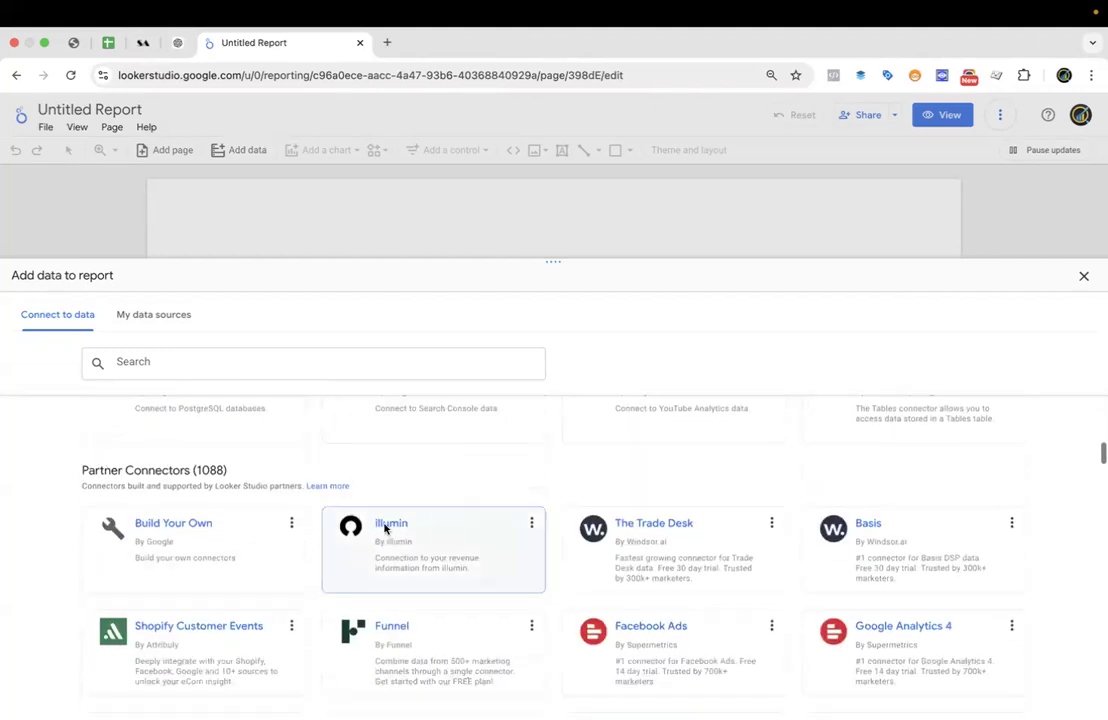
pyautogui.moveTo(228, 471)
pyautogui.mouseDown()
pyautogui.moveTo(193, 471)
pyautogui.moveTo(222, 469)
pyautogui.mouseUp()
pyautogui.click(198, 471)
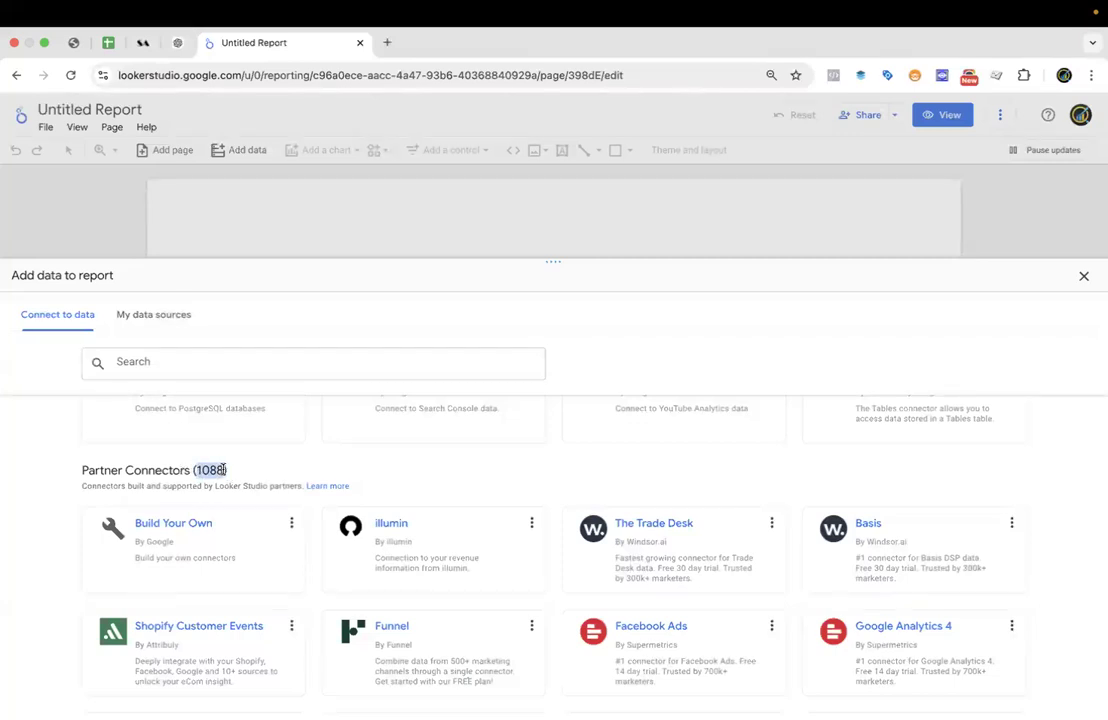
pyautogui.click(250, 474)
pyautogui.moveTo(104, 470); pyautogui.dragTo(229, 478)
pyautogui.click(240, 477)
# Compare the partner connectors, such as Shopify Customer Events, Funnel and Facebook Ads, with the Google connectors.
pyautogui.scroll(-1, 556, 576)
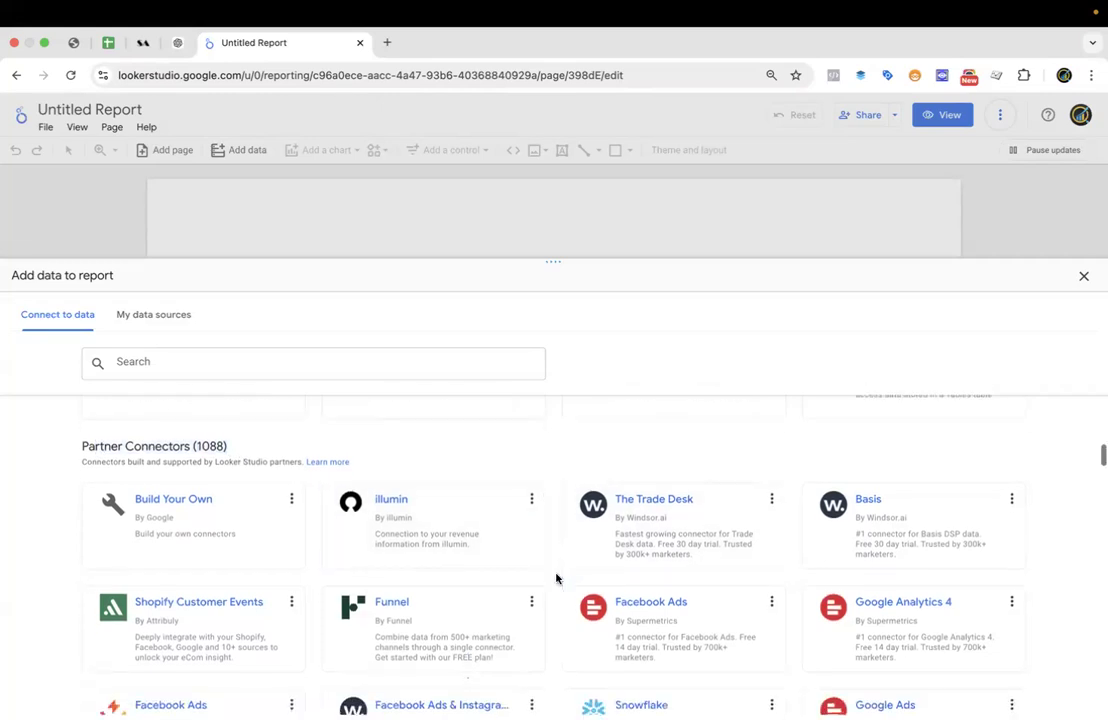
pyautogui.scroll(-6, 556, 578)
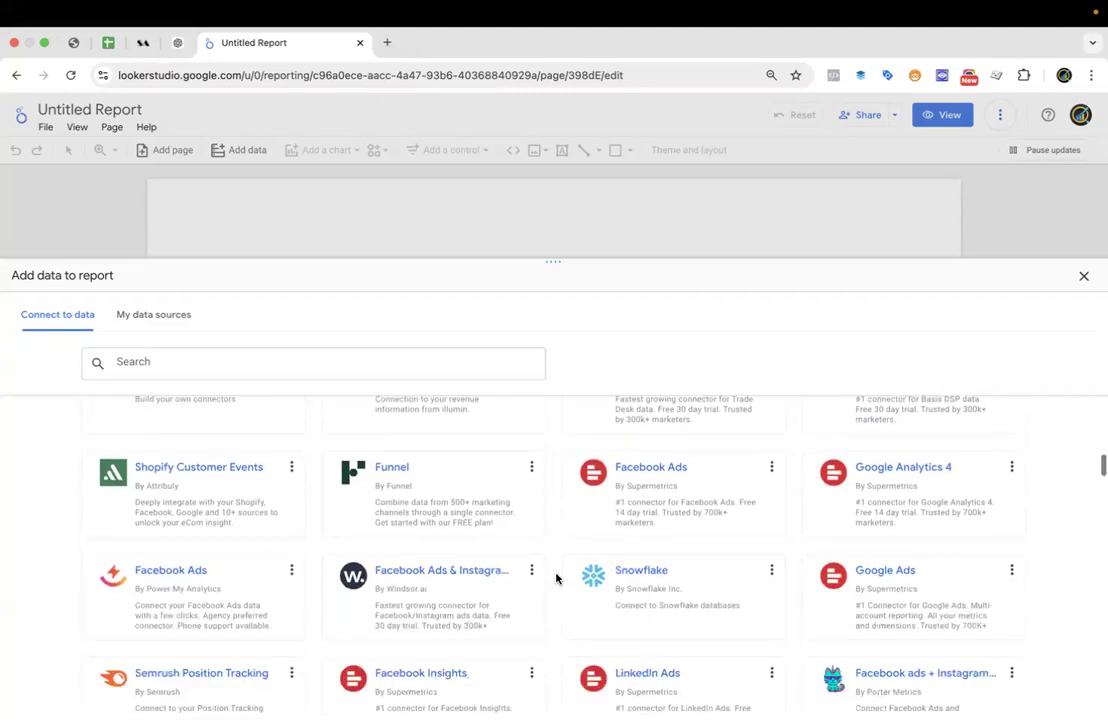
pyautogui.scroll(8, 556, 578)
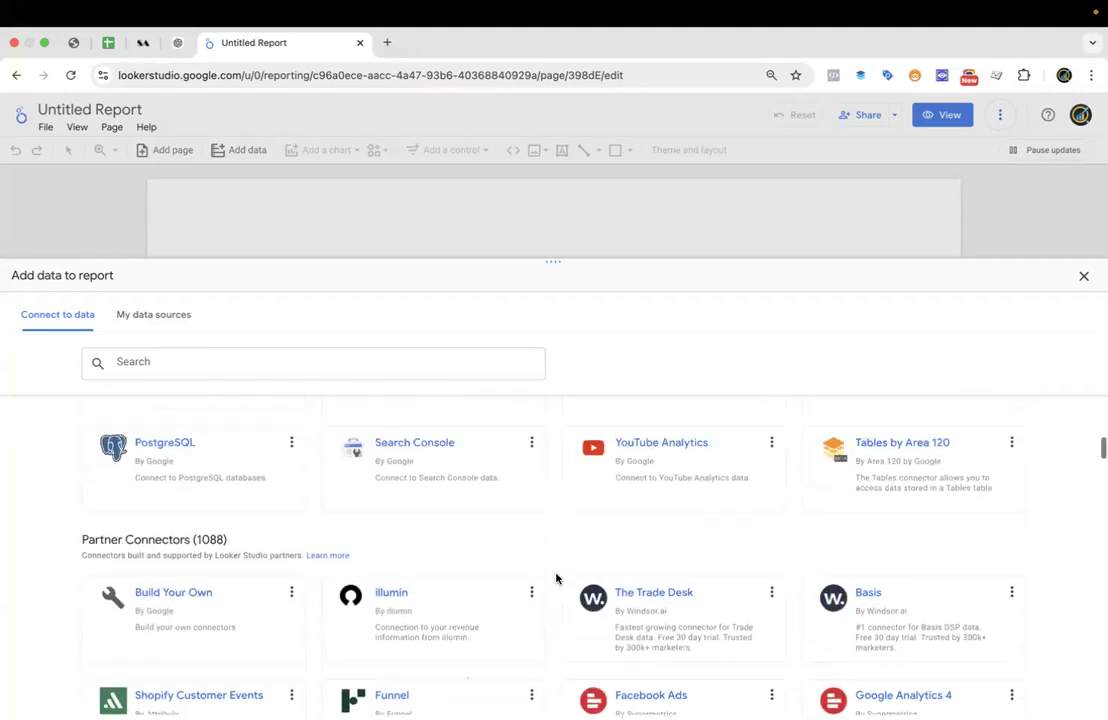
pyautogui.scroll(-1, 556, 578)
pyautogui.scroll(10, 556, 578)
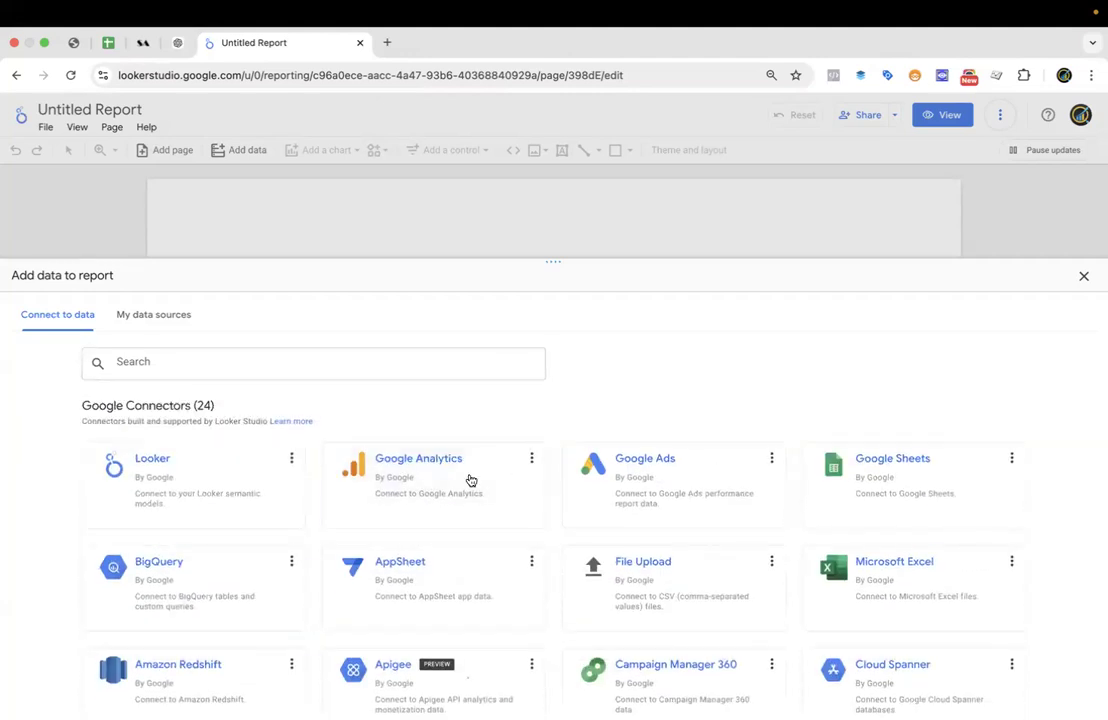
pyautogui.scroll(-6, 470, 481)
pyautogui.scroll(-7, 470, 481)
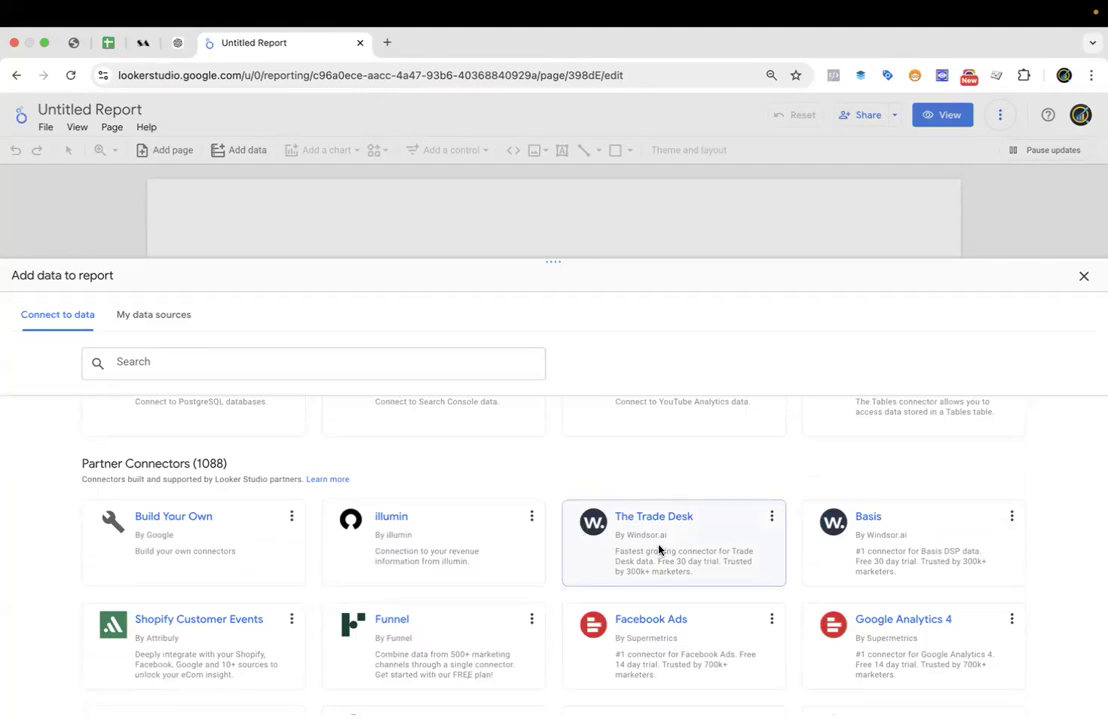
pyautogui.scroll(-1, 632, 598)
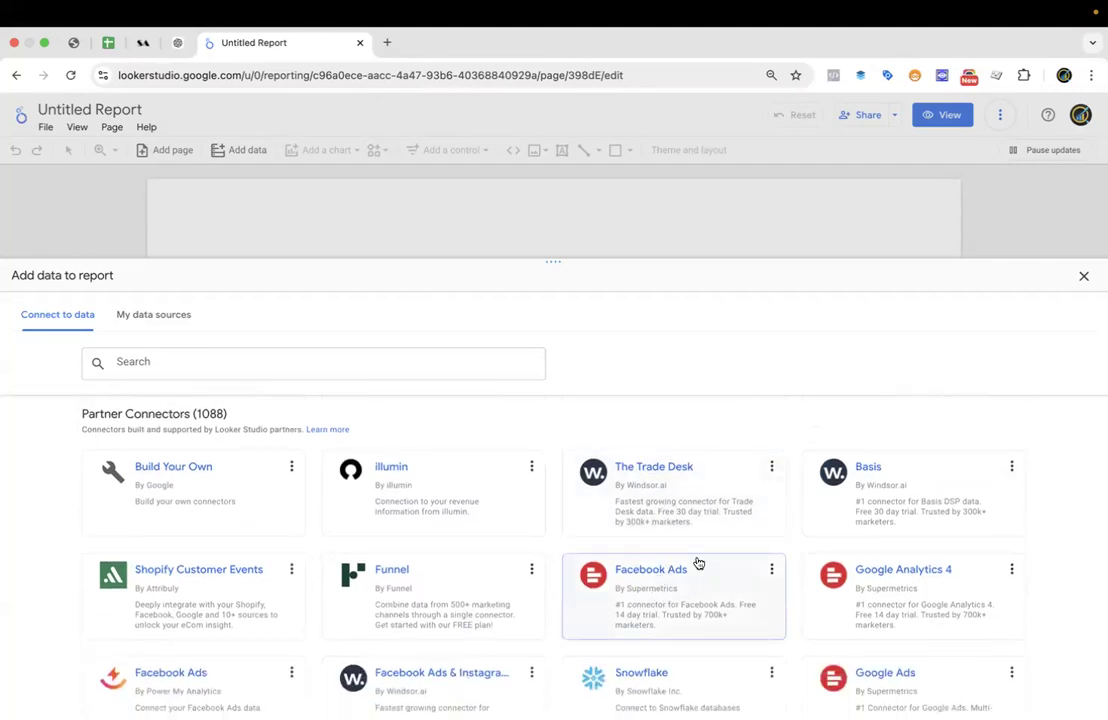
pyautogui.scroll(-1, 638, 609)
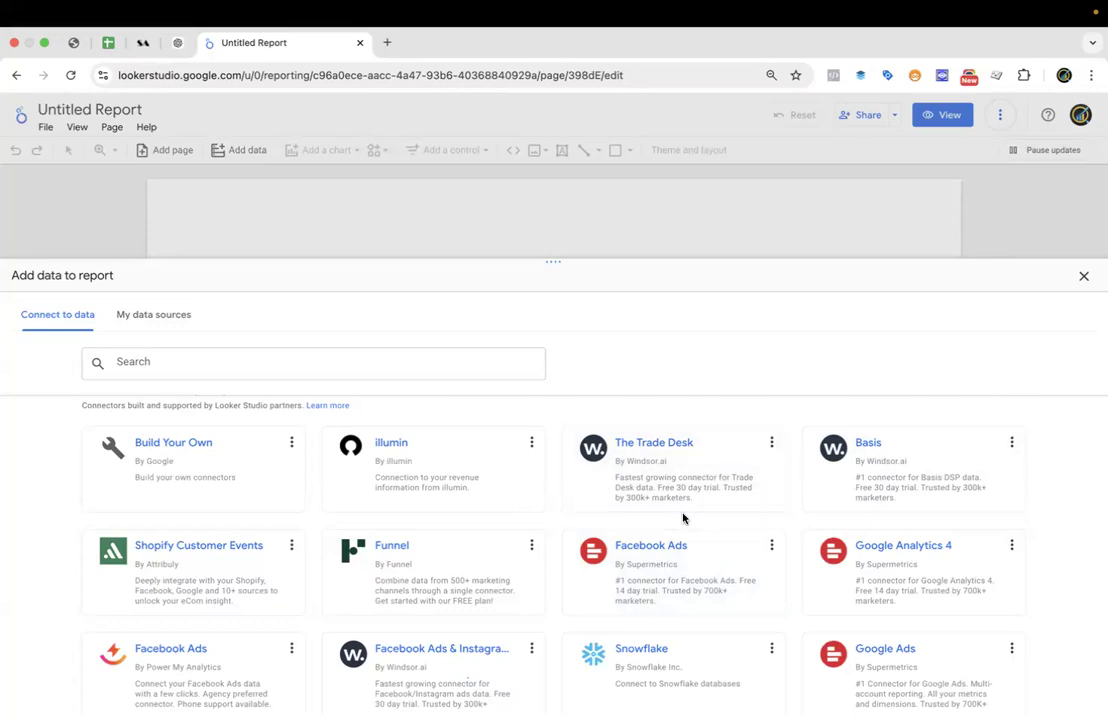
# Browse further through the partner connectors, from Facebook Ads and Snowflake to Microsoft Advertising and Google Search Console, and return to the Google connectors.
pyautogui.scroll(-3, 692, 536)
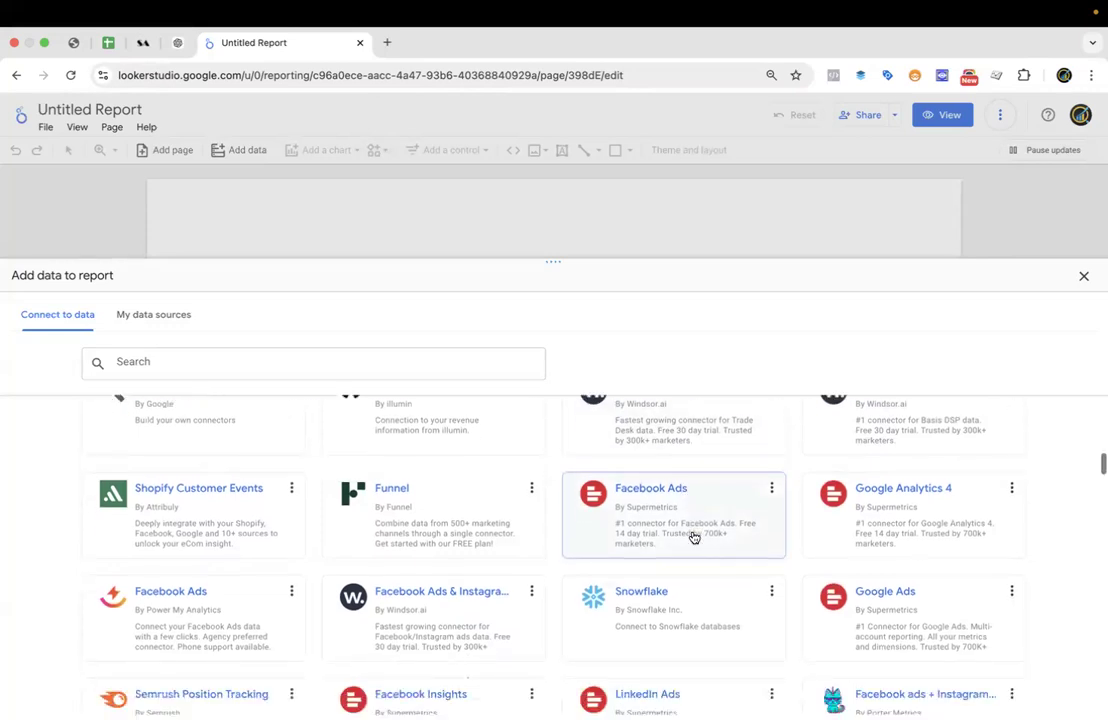
pyautogui.scroll(3, 692, 535)
pyautogui.scroll(-1, 678, 531)
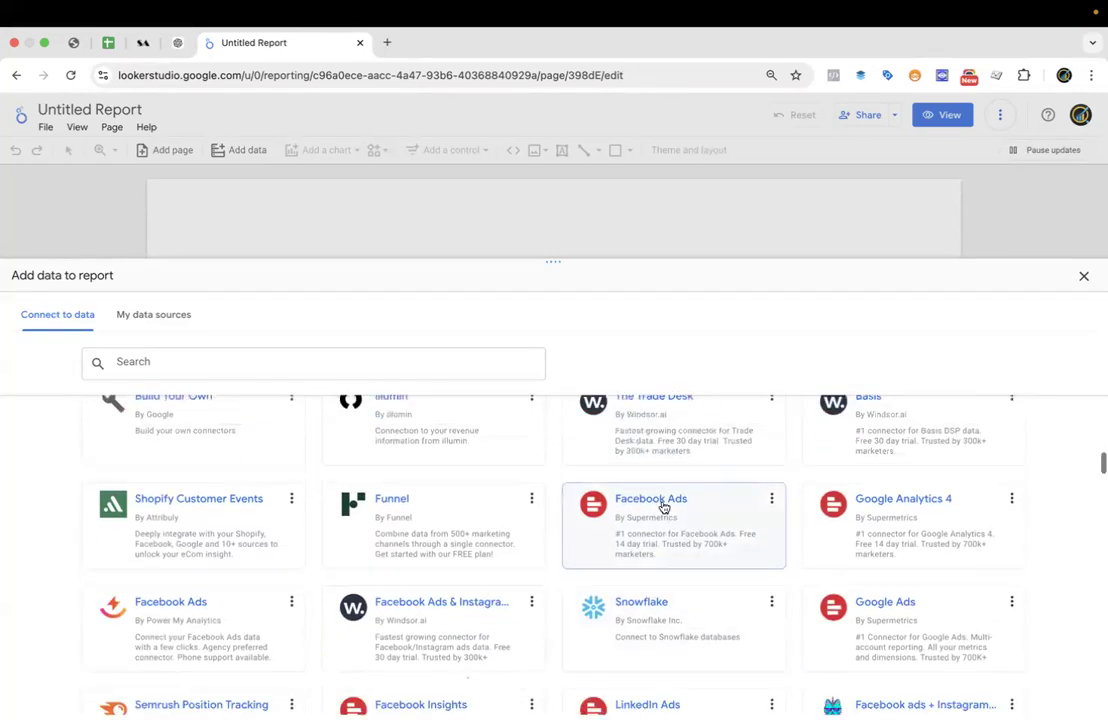
pyautogui.scroll(-5, 661, 516)
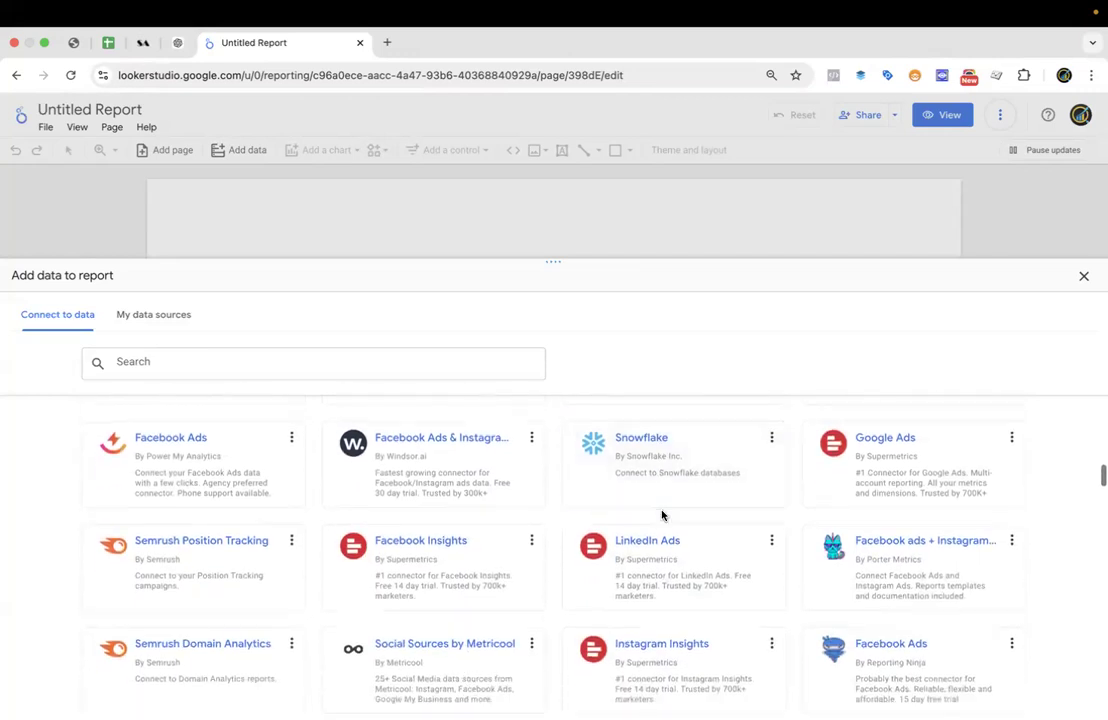
pyautogui.scroll(-12, 661, 516)
pyautogui.scroll(20, 661, 516)
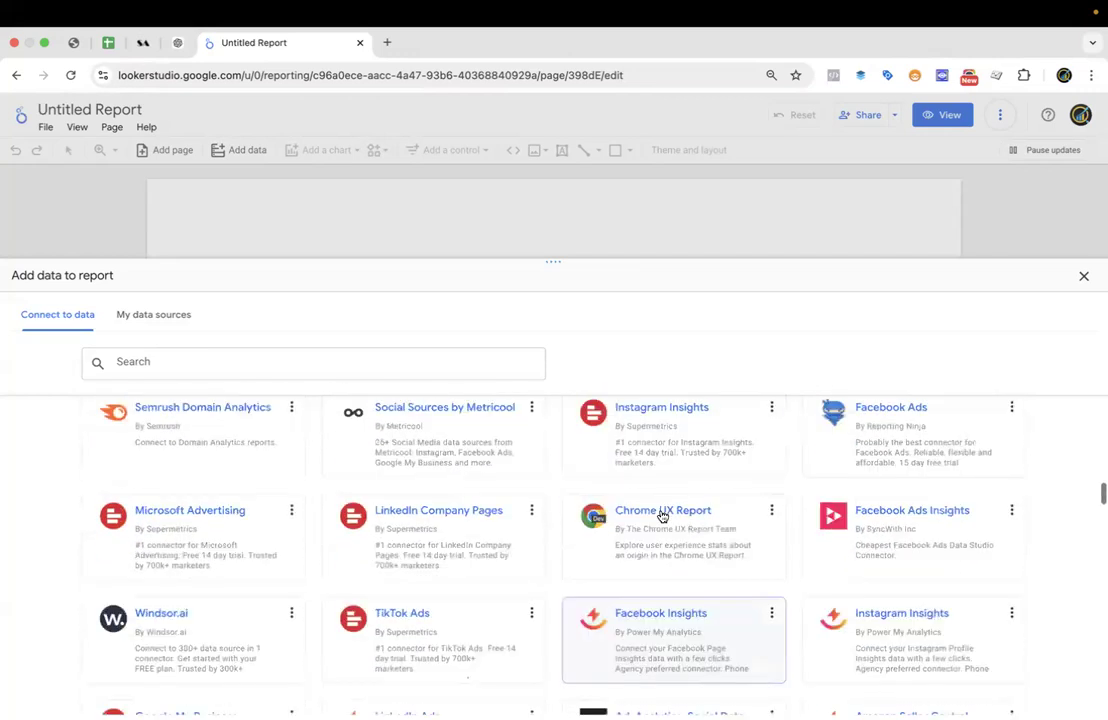
pyautogui.scroll(17, 661, 516)
pyautogui.scroll(-16, 661, 516)
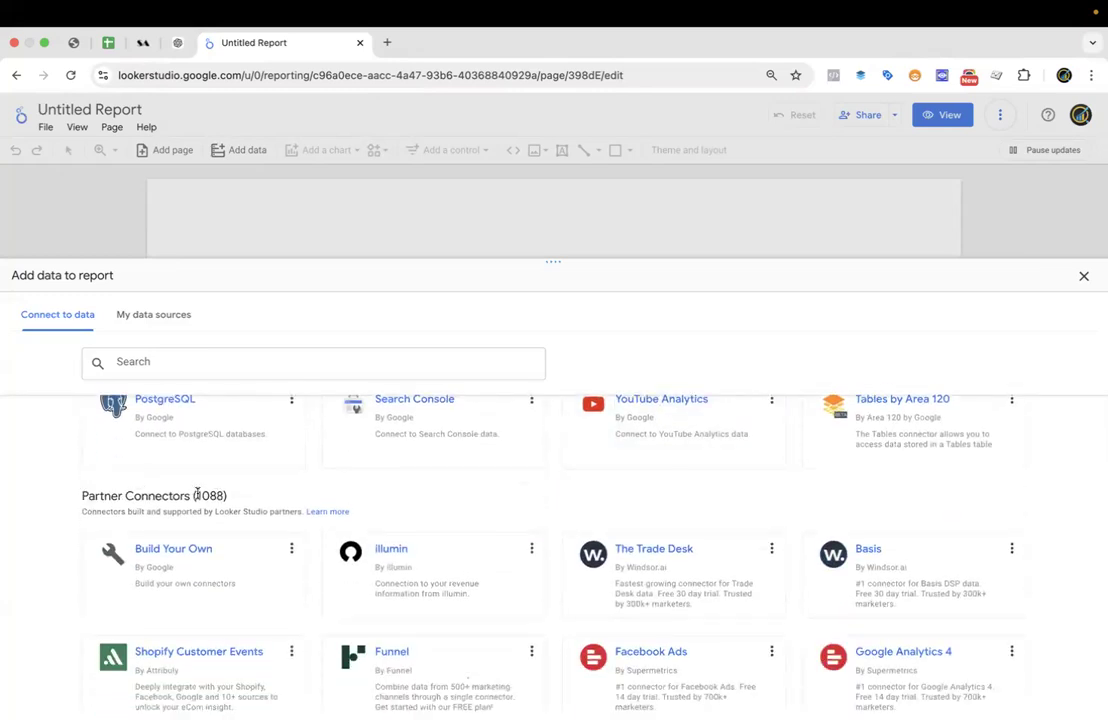
pyautogui.doubleClick(252, 497)
pyautogui.click(294, 491)
pyautogui.scroll(-15, 294, 491)
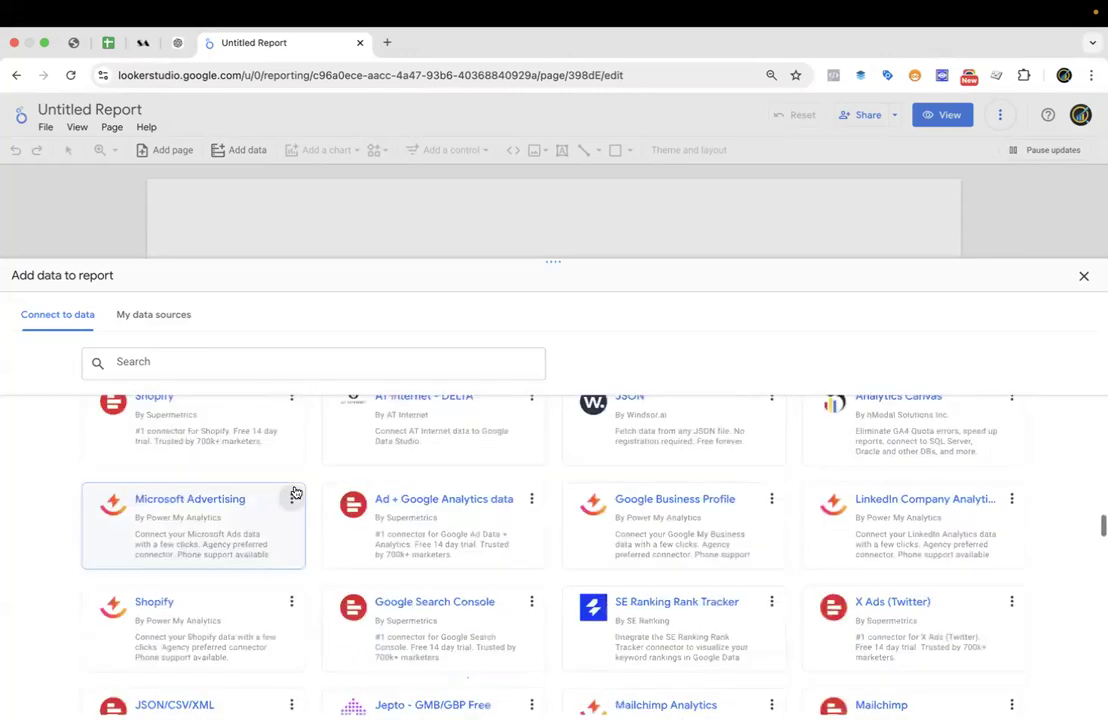
pyautogui.scroll(15, 295, 492)
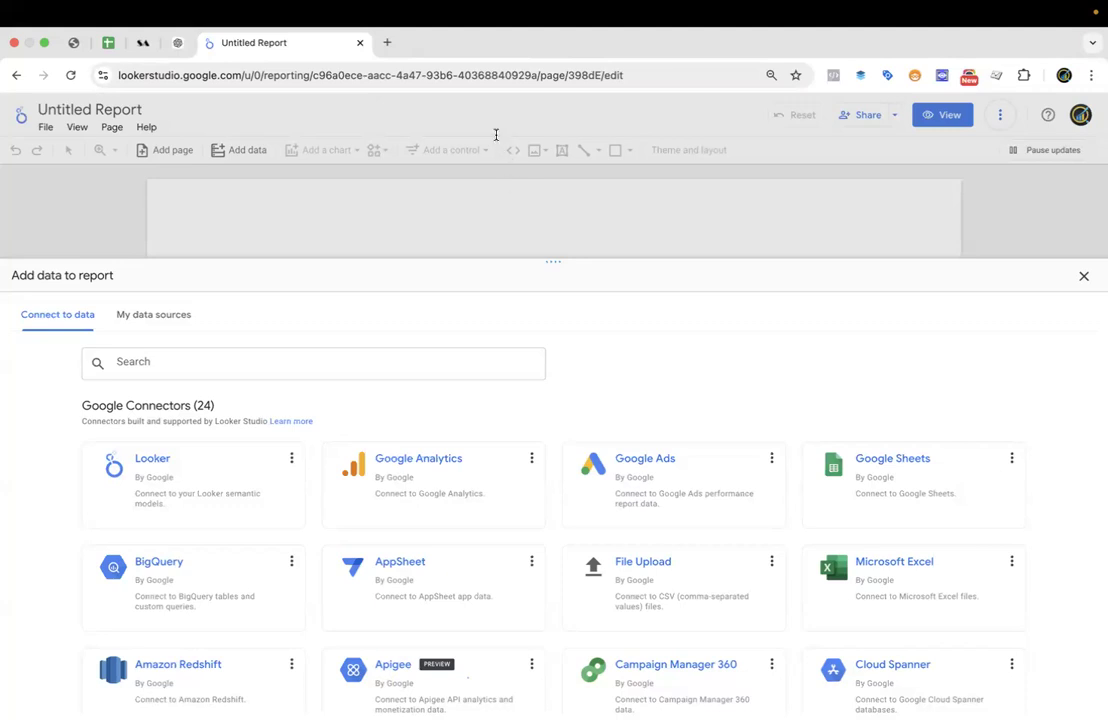
# Choose the Google Analytics connector and look through its list of available accounts.
pyautogui.click(842, 597)
pyautogui.click(460, 453)
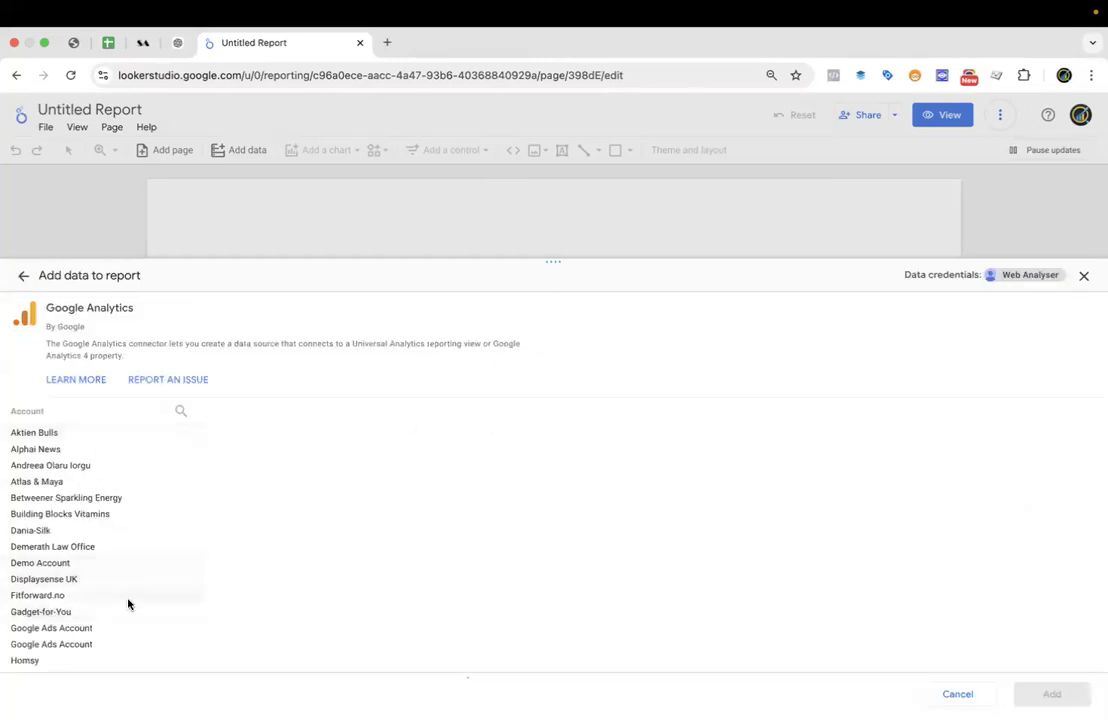
pyautogui.scroll(-2, 128, 603)
pyautogui.scroll(-5, 128, 603)
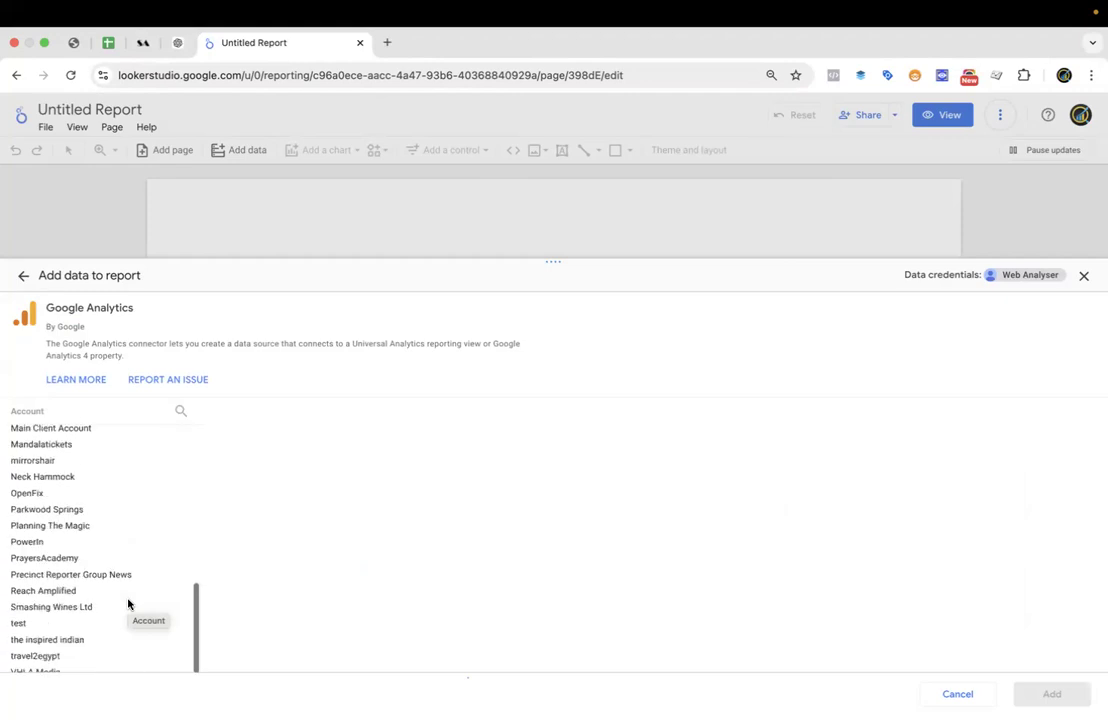
pyautogui.scroll(6, 128, 601)
# Search the accounts for "demo", select Demo Account and clear the account search.
pyautogui.click(182, 410)
pyautogui.write('demo')
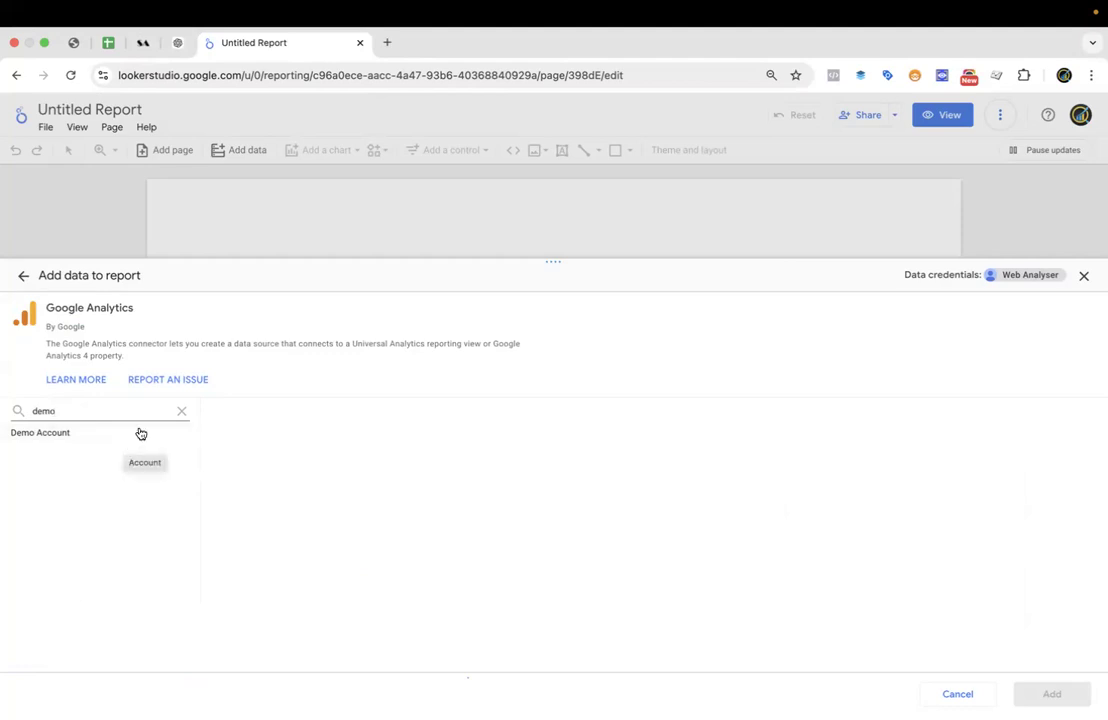
pyautogui.click(78, 435)
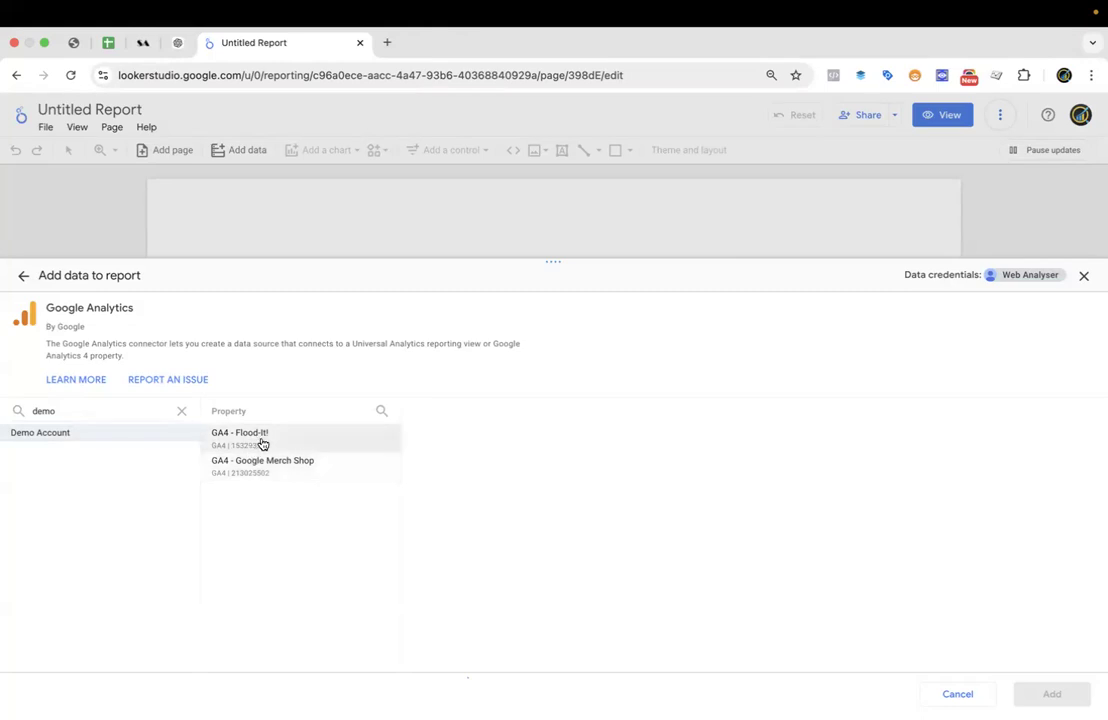
pyautogui.moveTo(110, 414); pyautogui.dragTo(18, 415)
pyautogui.press('BackSpace')
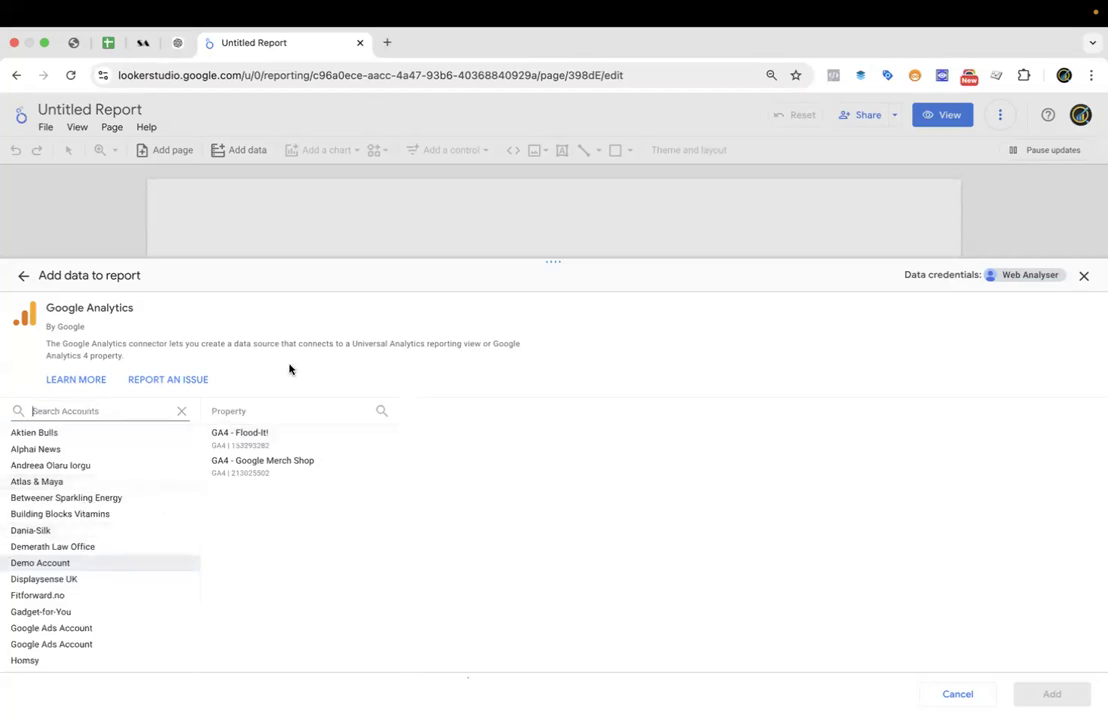
# Add the GA4 - Google Merch Shop property to the report as its data source and continue to the fields.
pyautogui.click(242, 467)
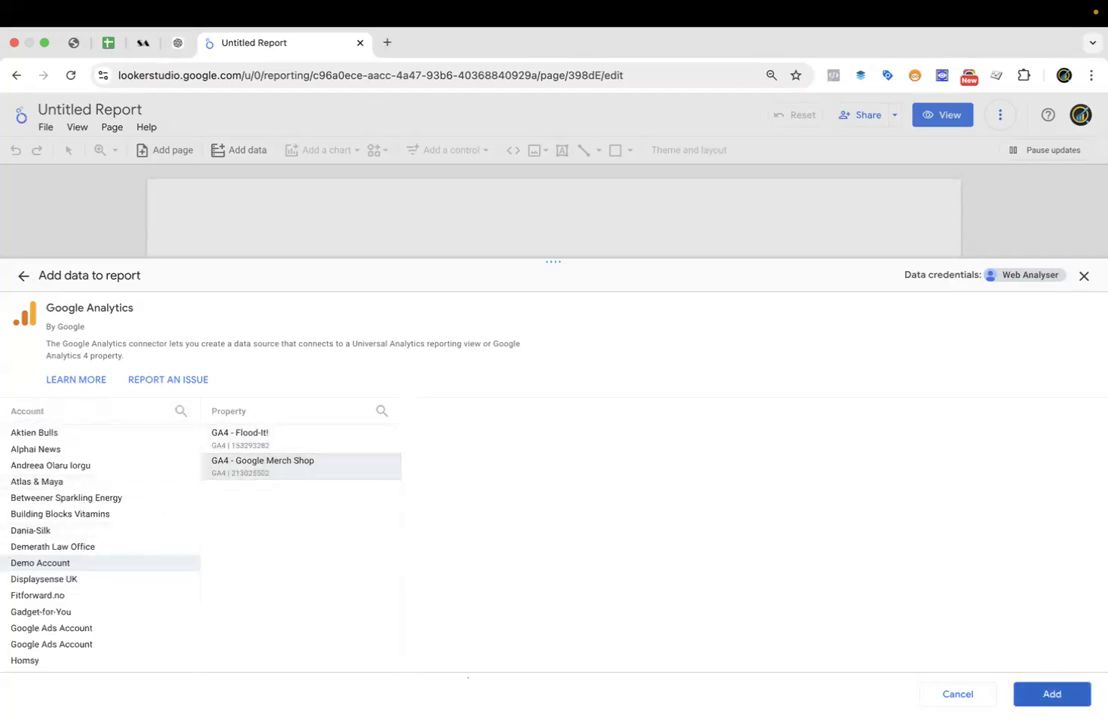
pyautogui.click(1052, 694)
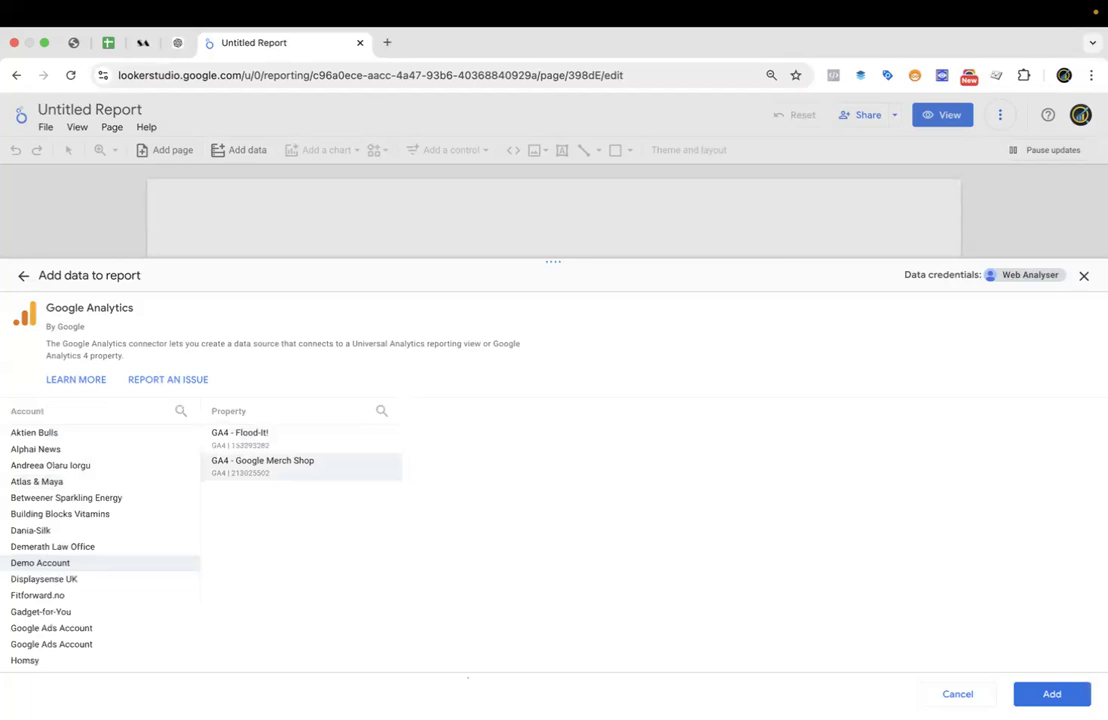
pyautogui.click(1052, 694)
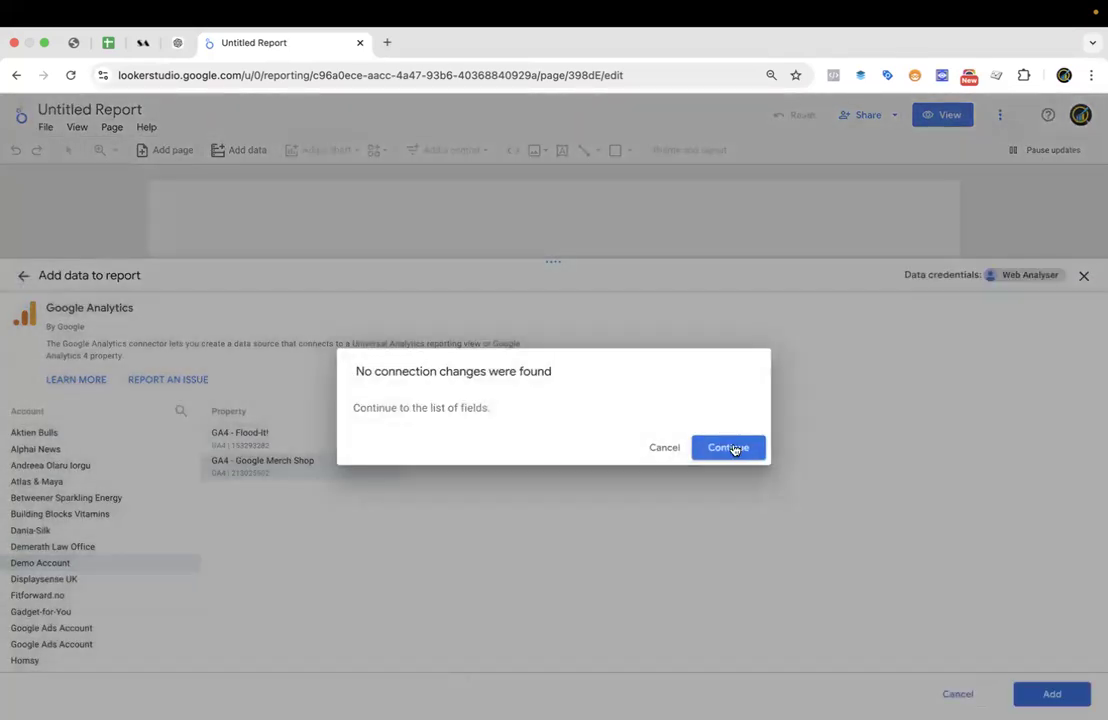
pyautogui.click(733, 448)
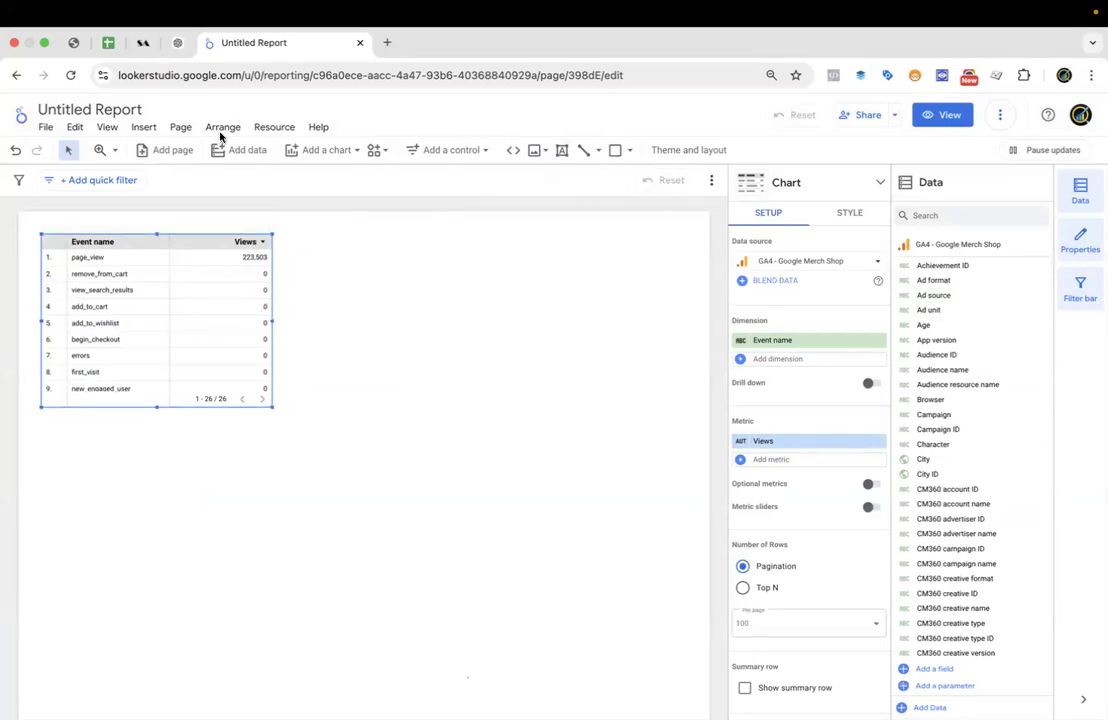
# Rename the report as "Looker Studio Class 1".
pyautogui.click(75, 127)
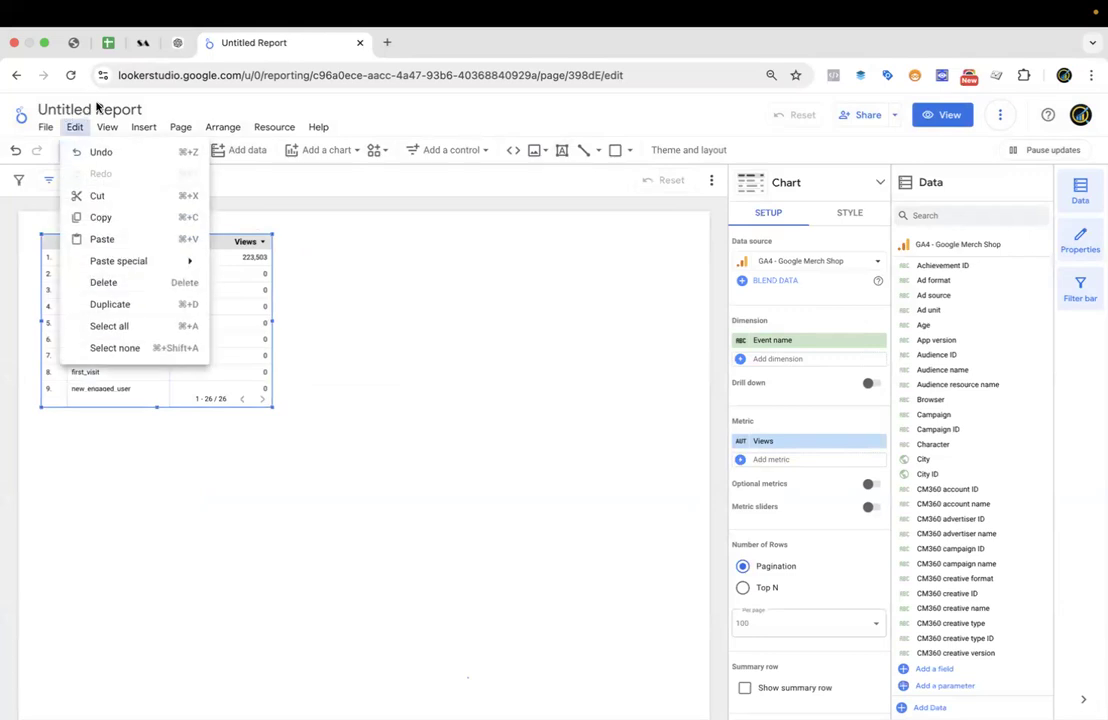
pyautogui.click(77, 109)
pyautogui.click(76, 108)
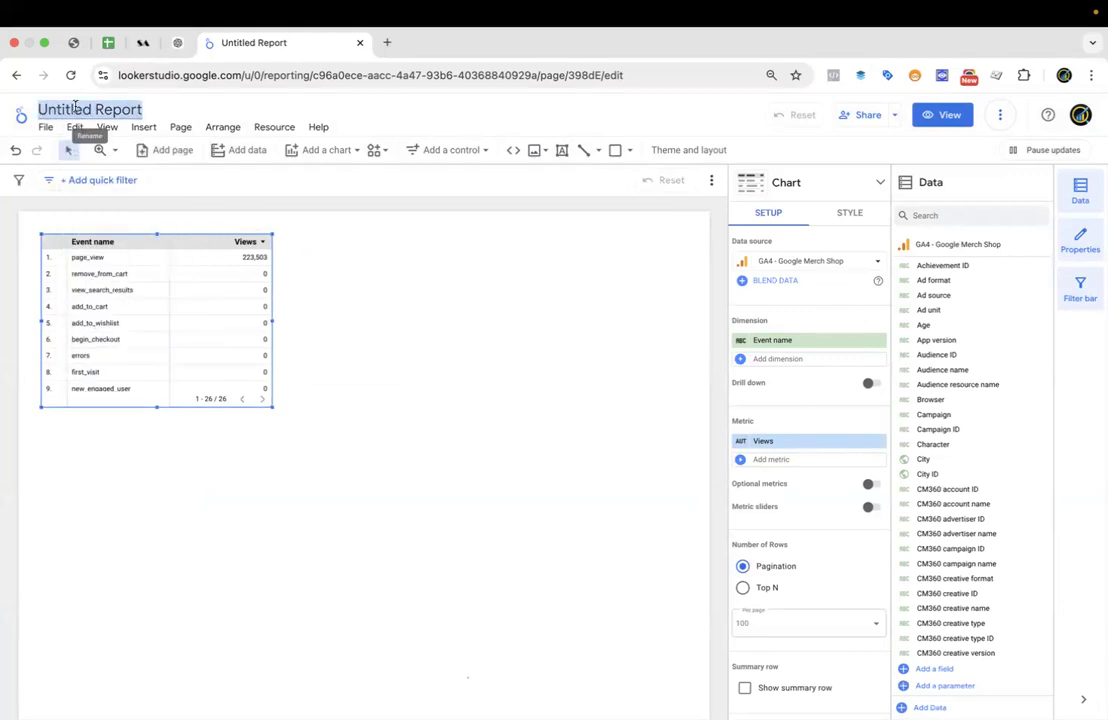
pyautogui.write('Looker Studio Class')
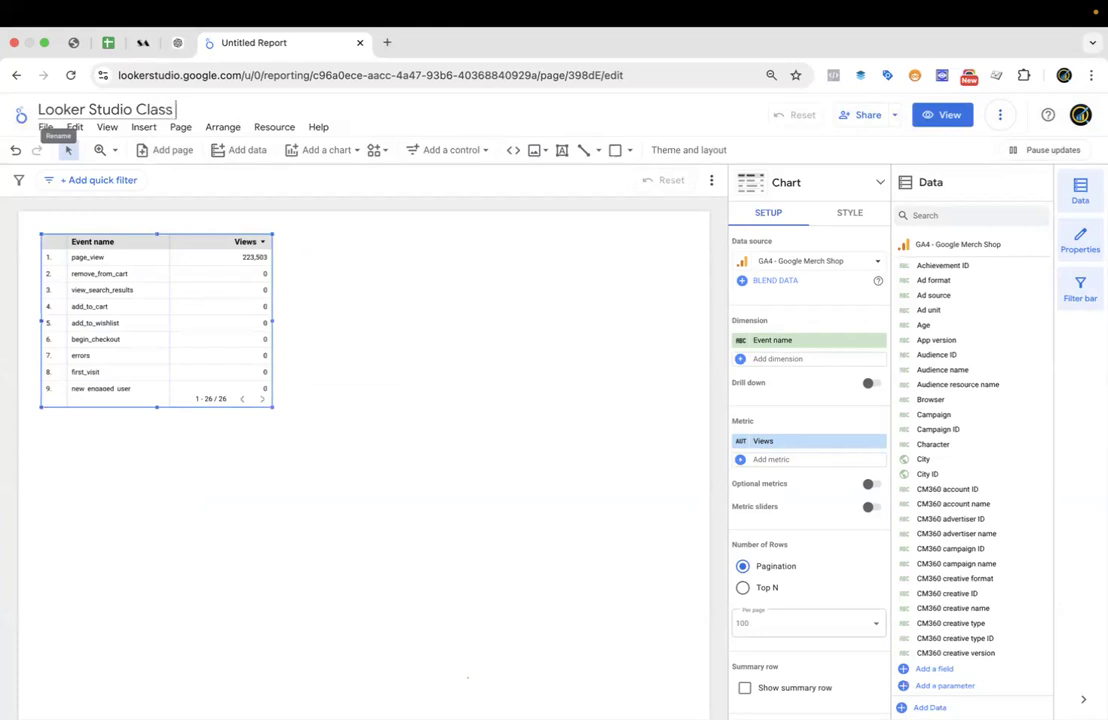
pyautogui.click(297, 242)
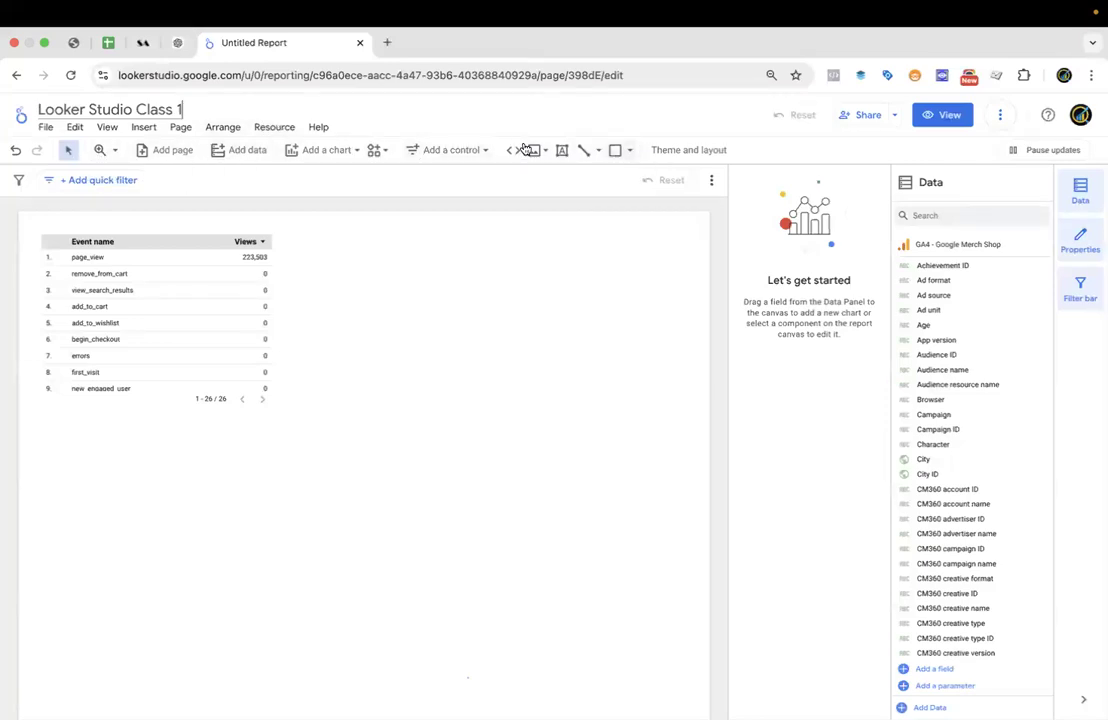
# Look through the report's file and download options, its editing commands, and its snap, grid and zoom view options.
pyautogui.click(46, 128)
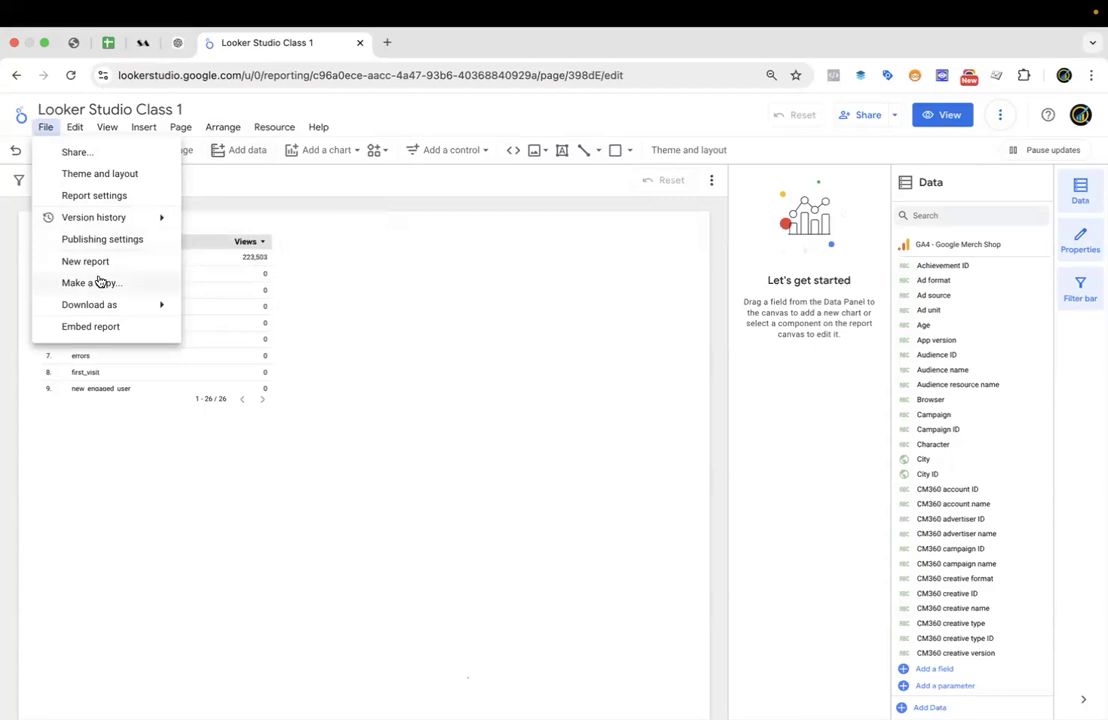
pyautogui.moveTo(112, 310)
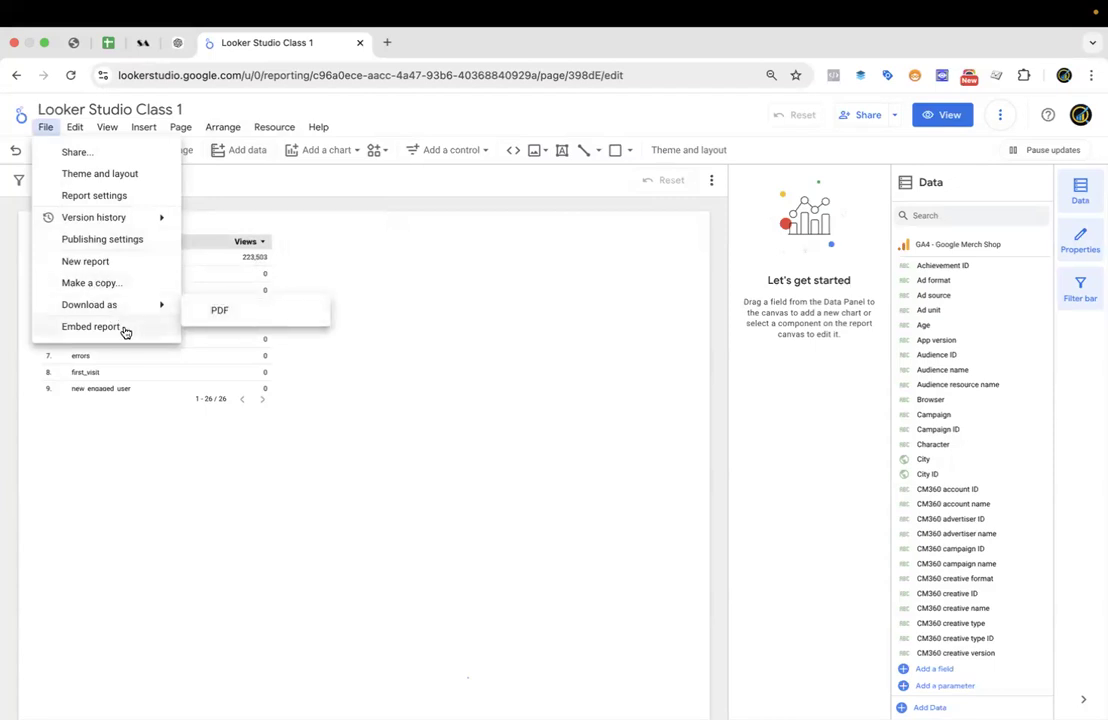
pyautogui.press('Escape')
pyautogui.click(77, 129)
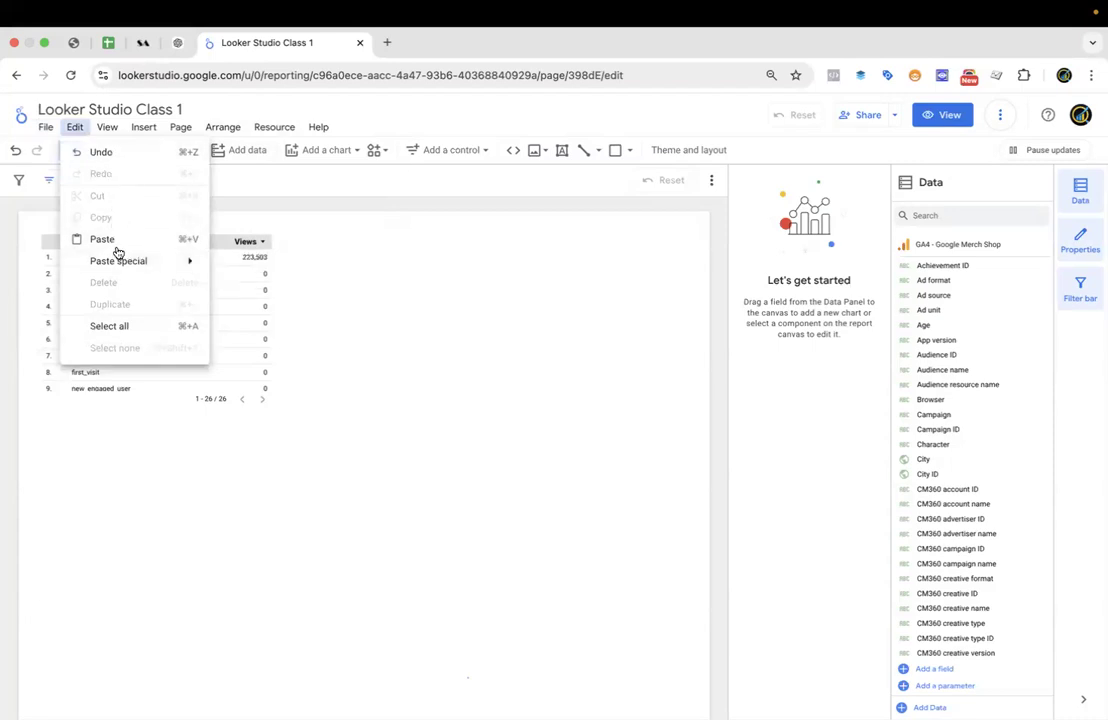
pyautogui.click(110, 124)
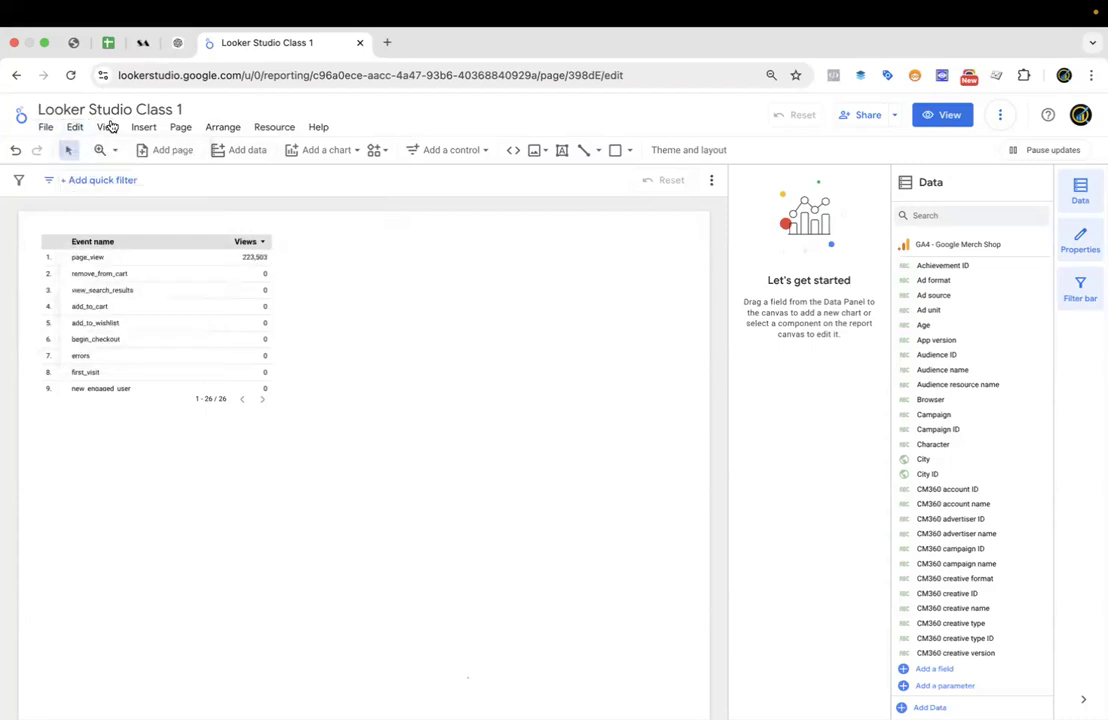
pyautogui.click(108, 126)
pyautogui.moveTo(162, 290)
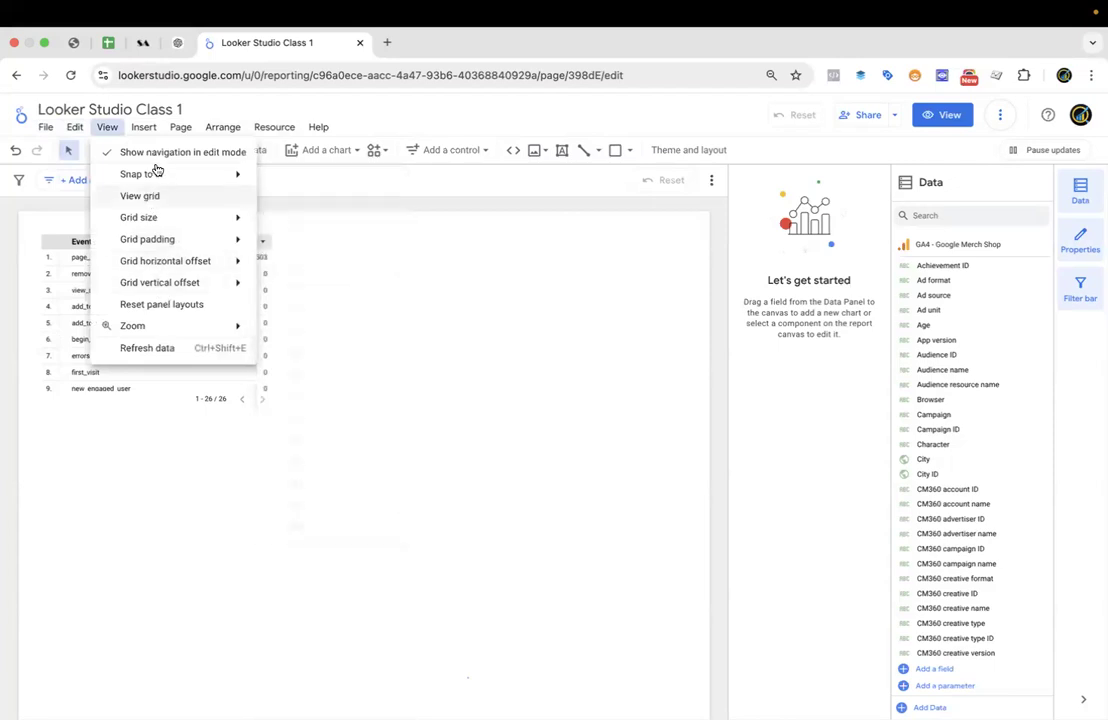
pyautogui.moveTo(161, 183)
pyautogui.click(167, 420)
# Look through the chart types, controls and page elements that can be inserted into the report.
pyautogui.click(145, 127)
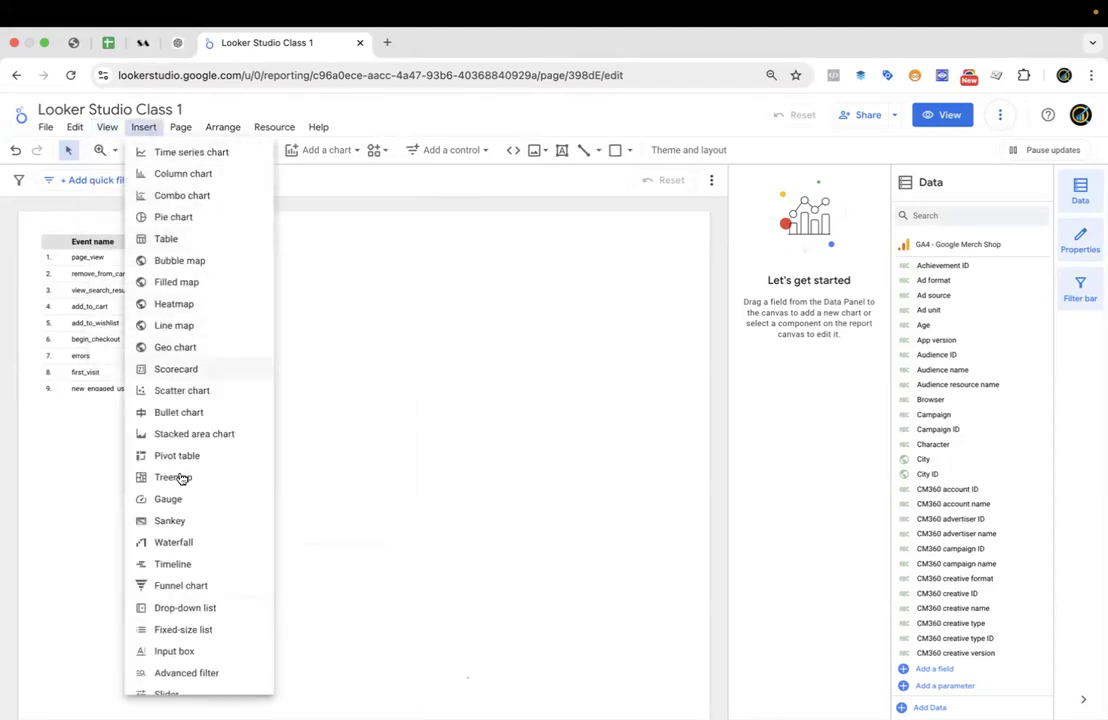
pyautogui.click(391, 317)
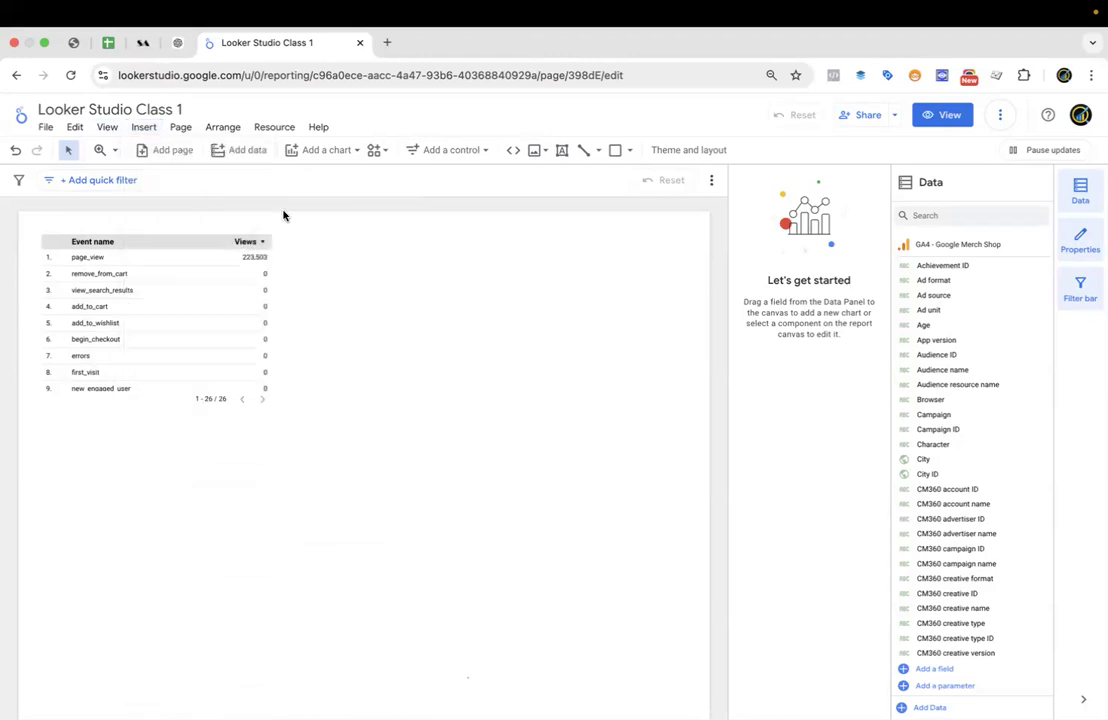
pyautogui.click(340, 152)
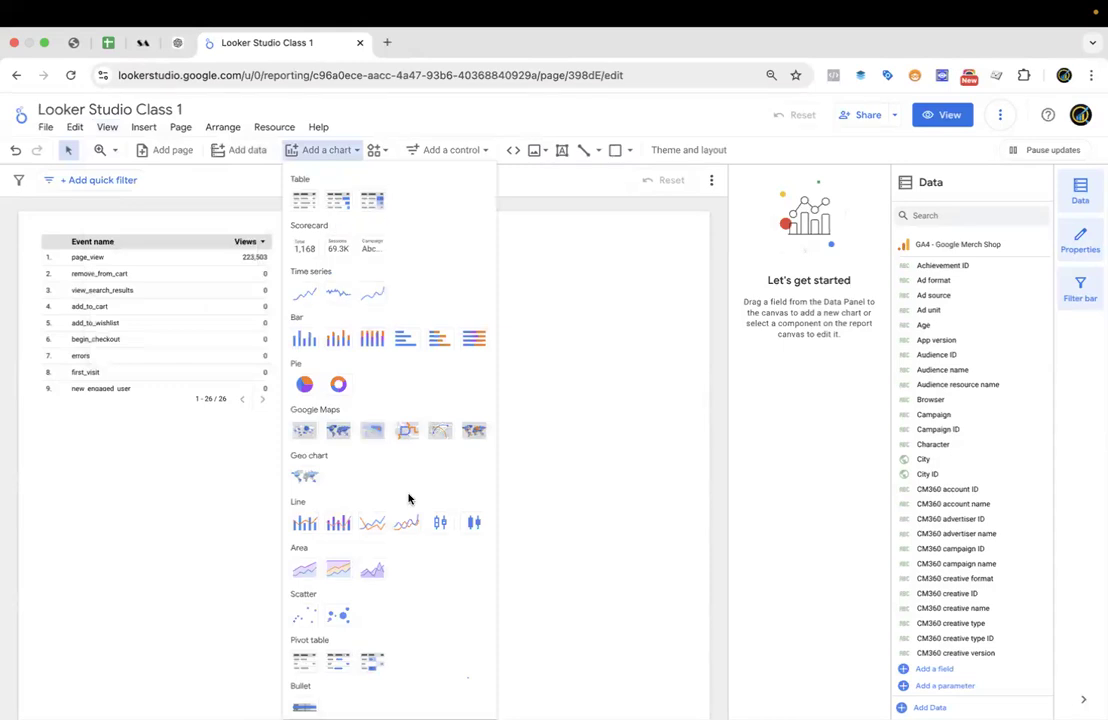
pyautogui.scroll(-5, 408, 499)
pyautogui.scroll(5, 408, 499)
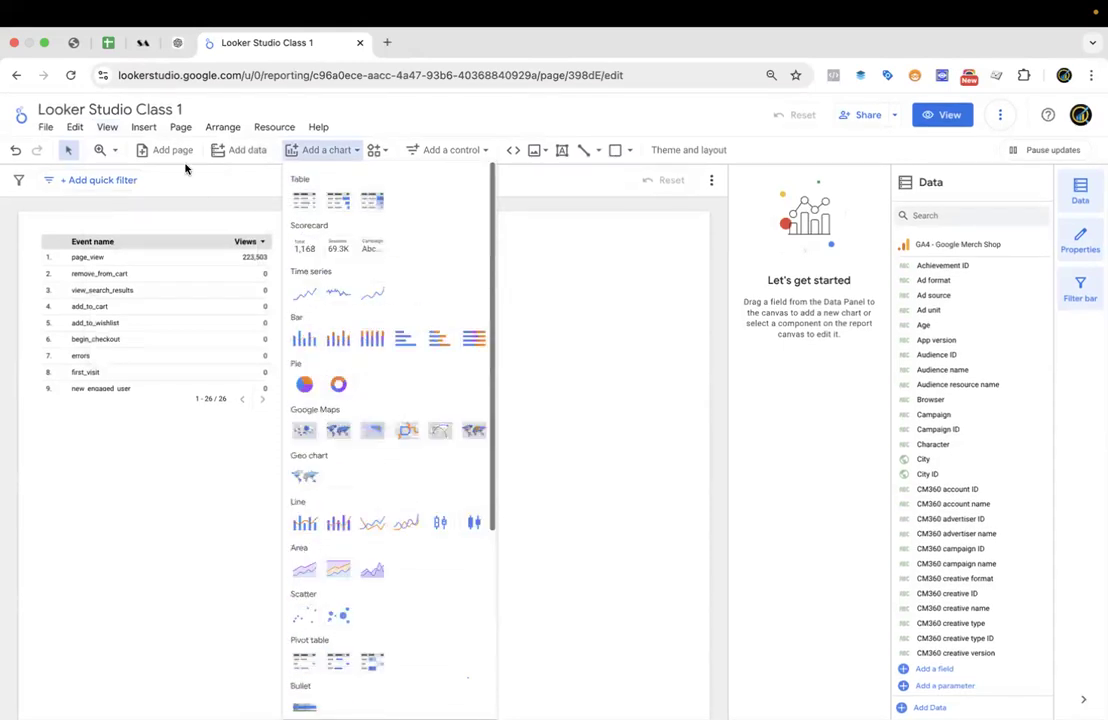
pyautogui.click(143, 128)
pyautogui.click(143, 128)
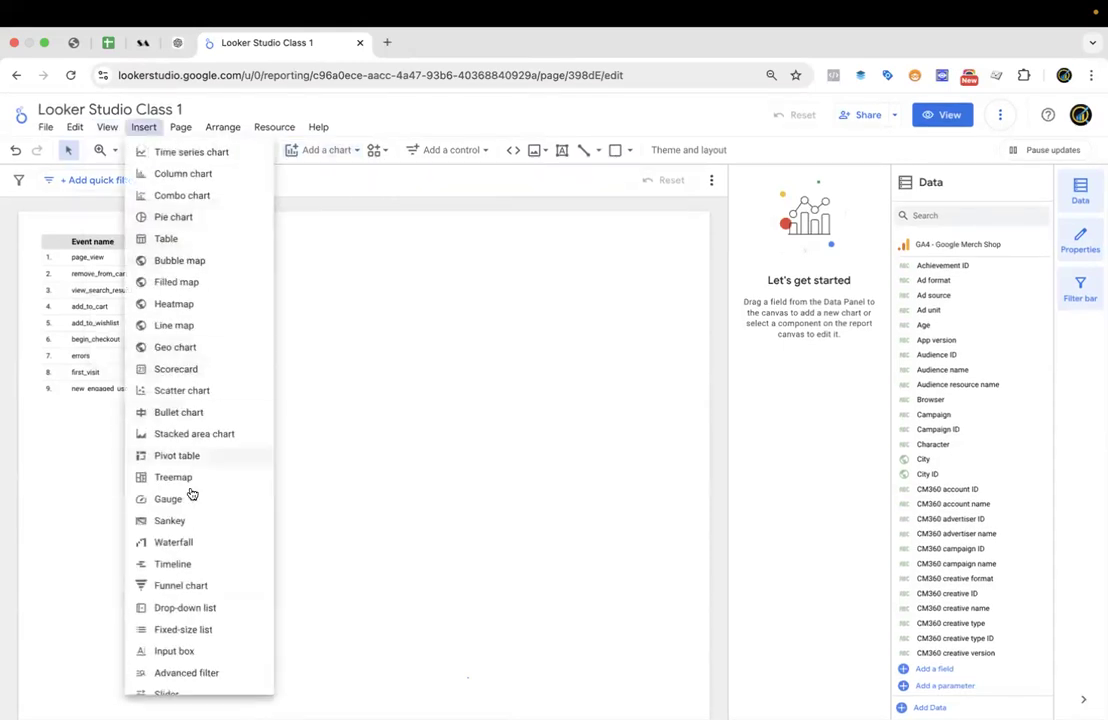
pyautogui.scroll(-5, 176, 594)
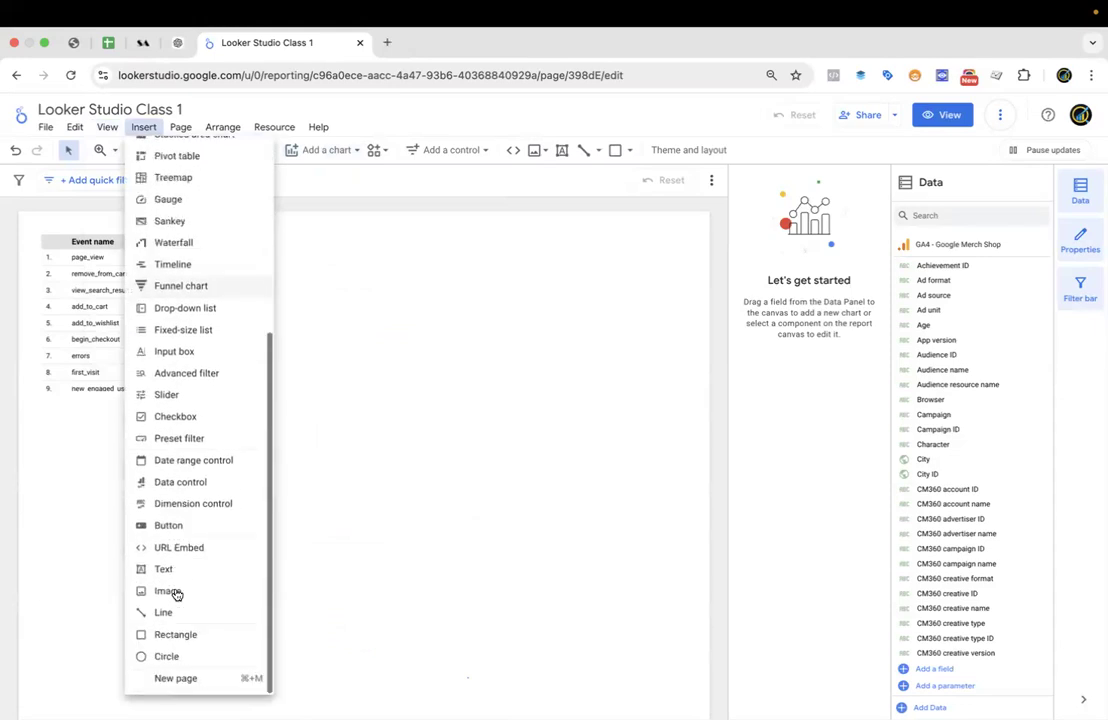
pyautogui.click(374, 390)
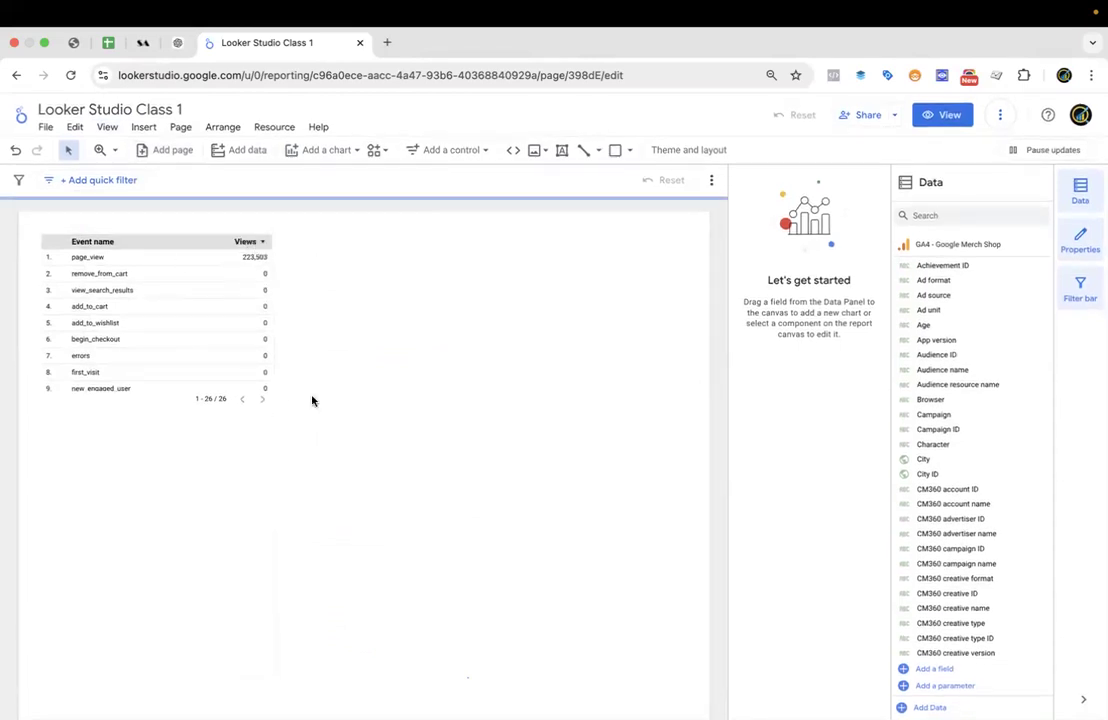
# Look through the report's page management and component arrangement commands.
pyautogui.click(181, 128)
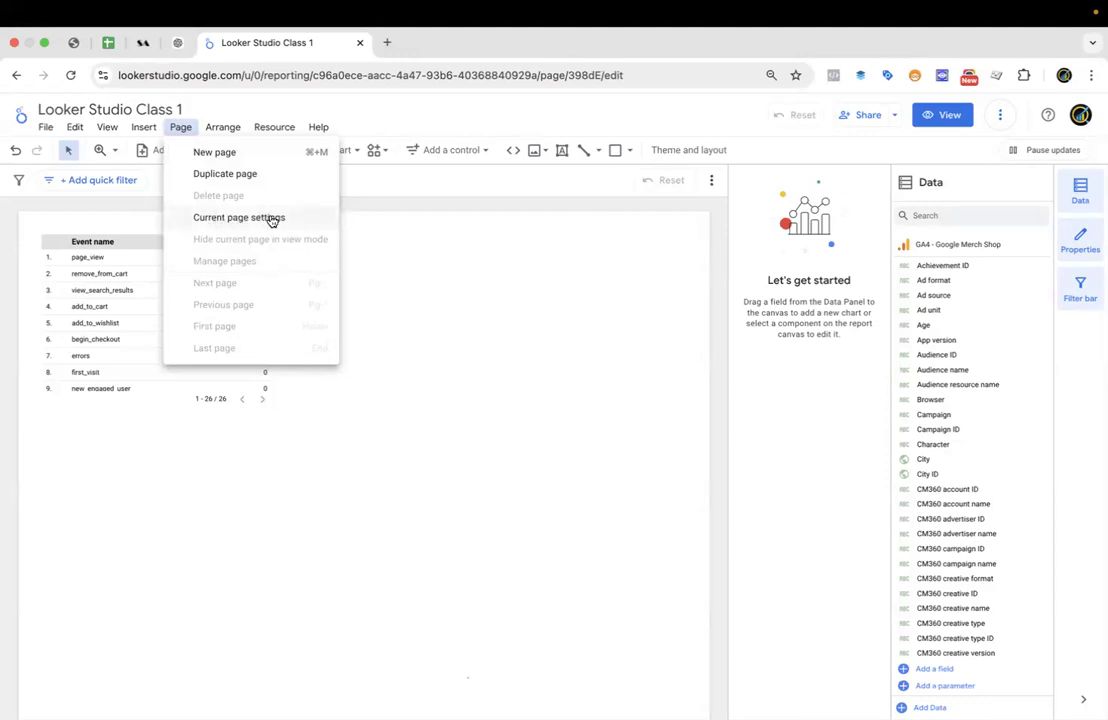
pyautogui.click(225, 130)
pyautogui.click(228, 130)
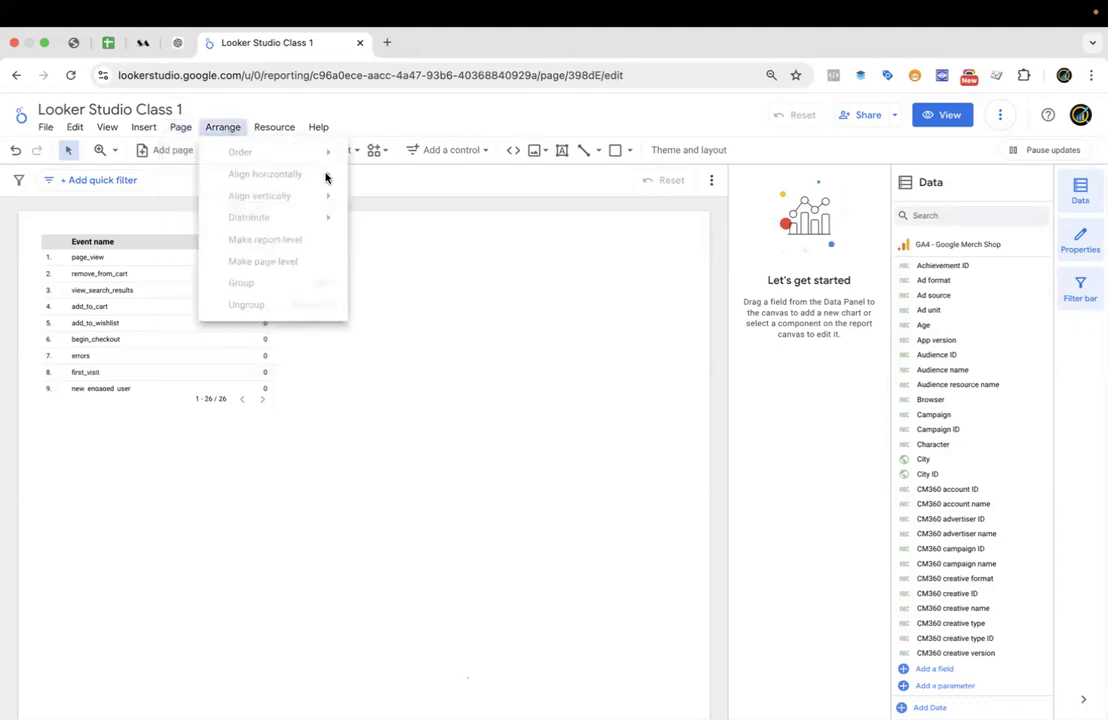
# Inspect the report's added data sources, close that list, and review the remaining resource management options.
pyautogui.click(280, 130)
pyautogui.click(277, 131)
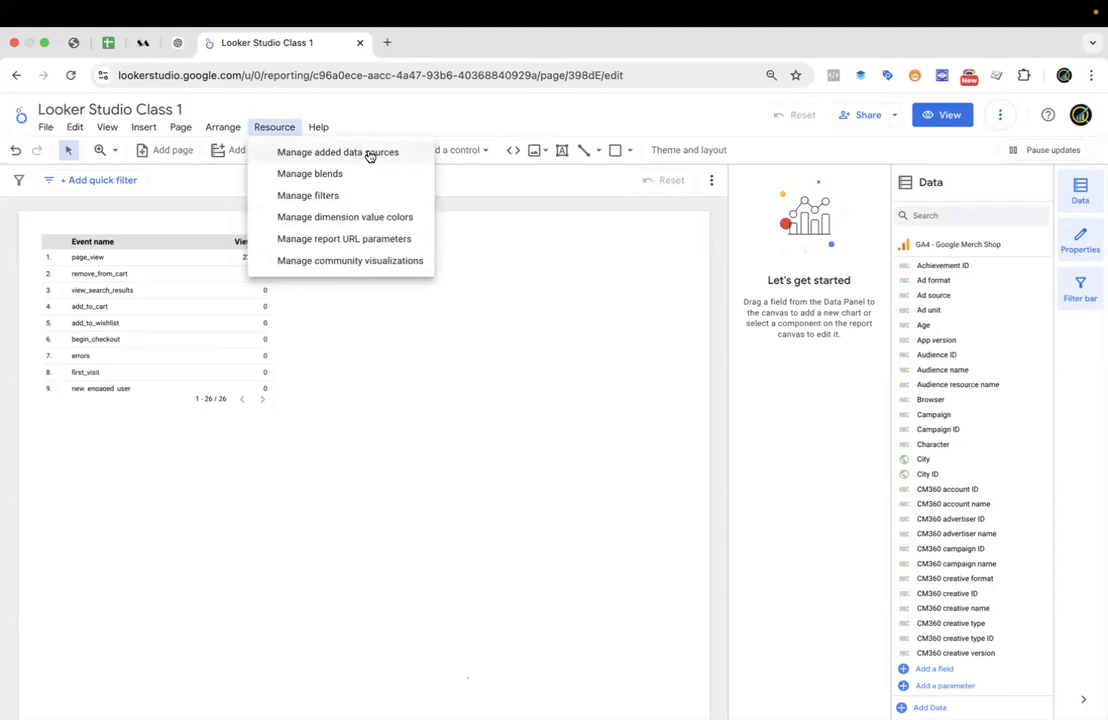
pyautogui.click(369, 156)
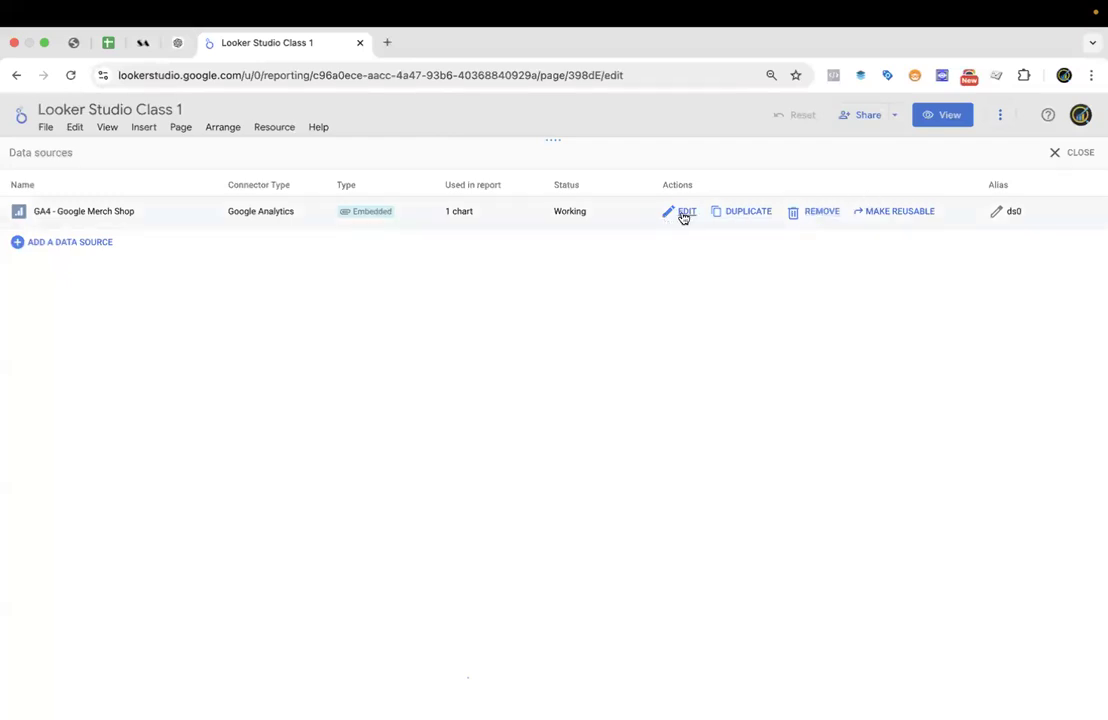
pyautogui.click(1055, 153)
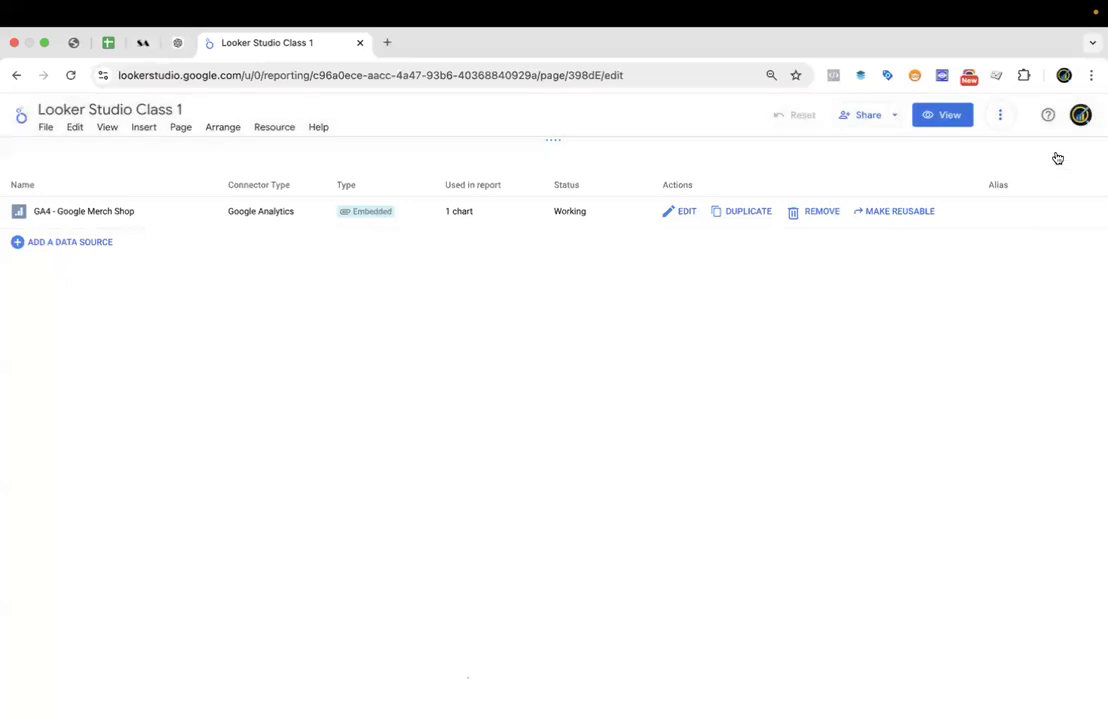
pyautogui.click(276, 127)
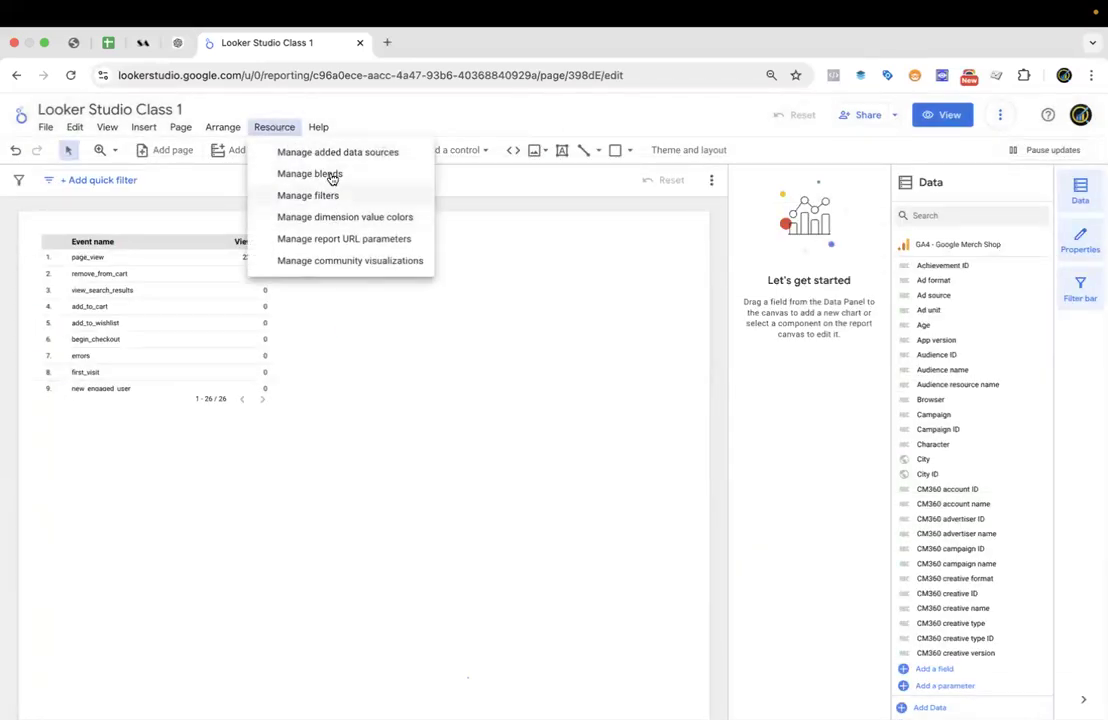
pyautogui.click(425, 366)
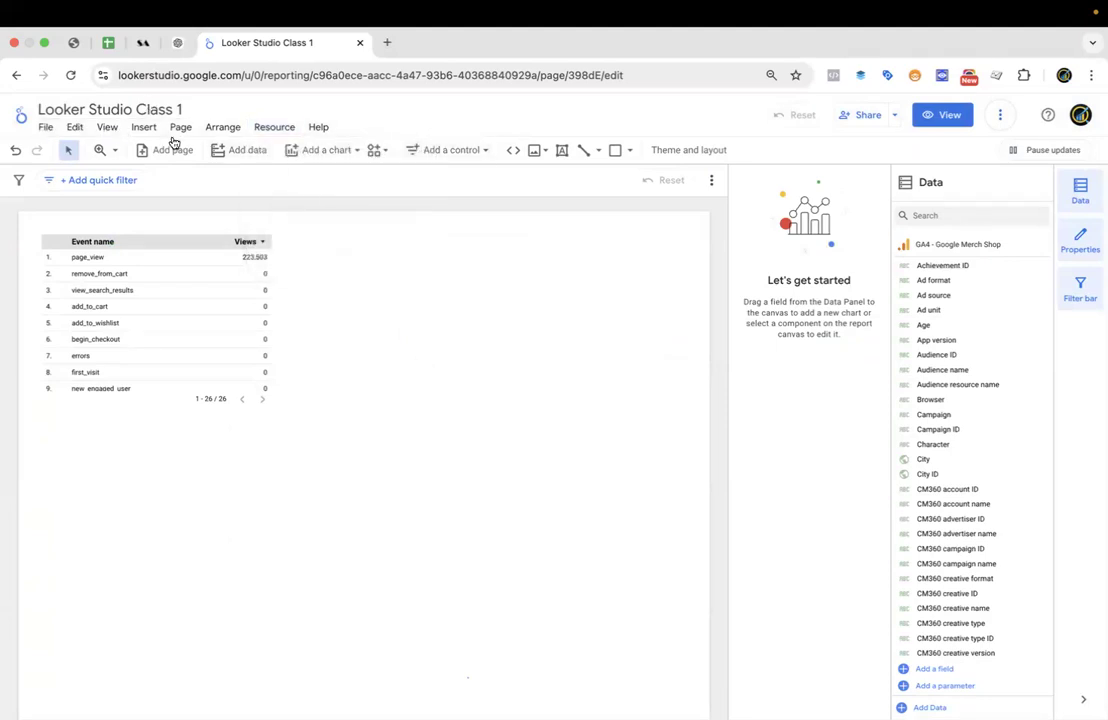
# View the Google Ads connector's authorization page for adding data to the report and close it without connecting.
pyautogui.click(247, 151)
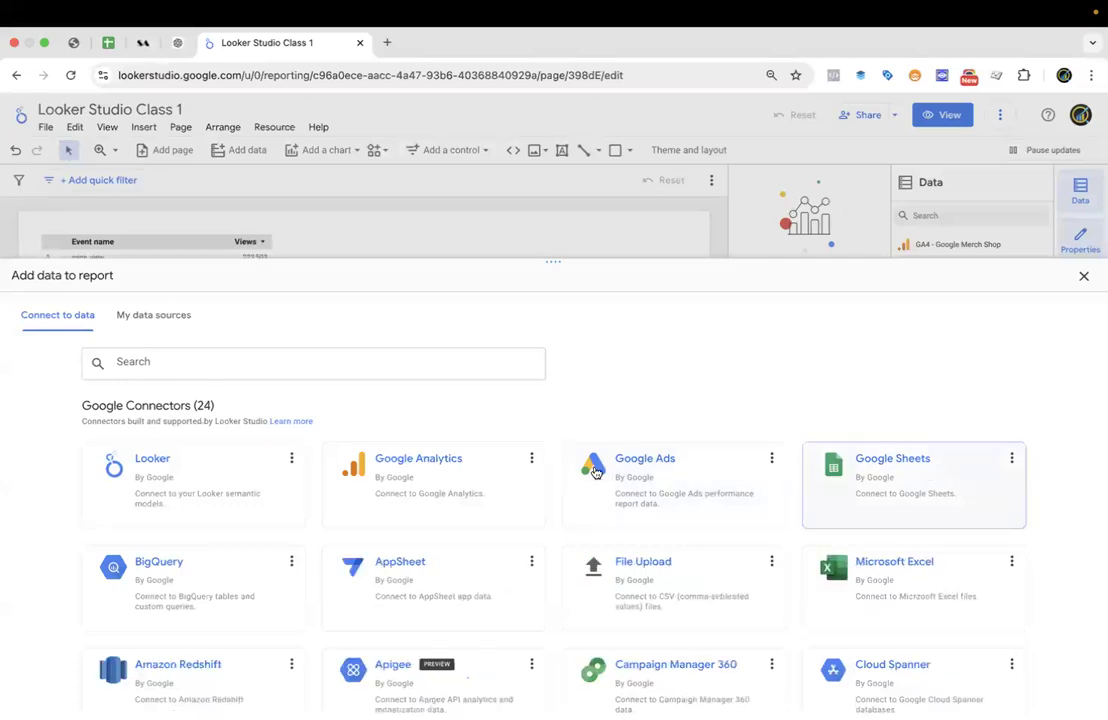
pyautogui.click(647, 467)
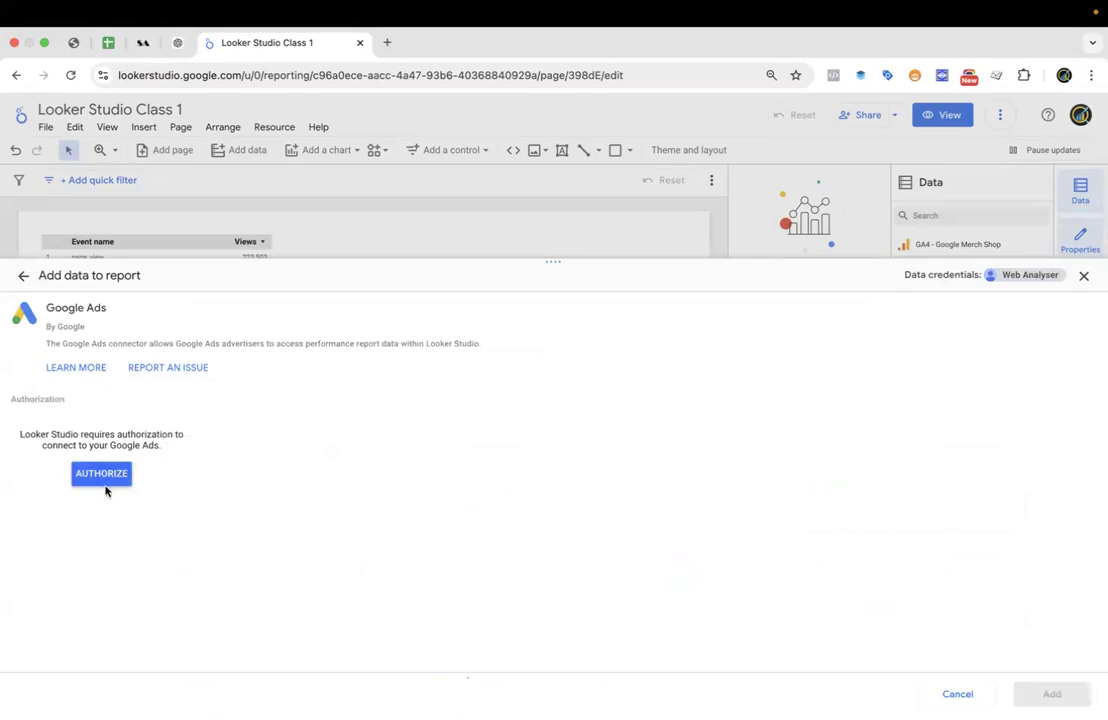
pyautogui.click(1083, 277)
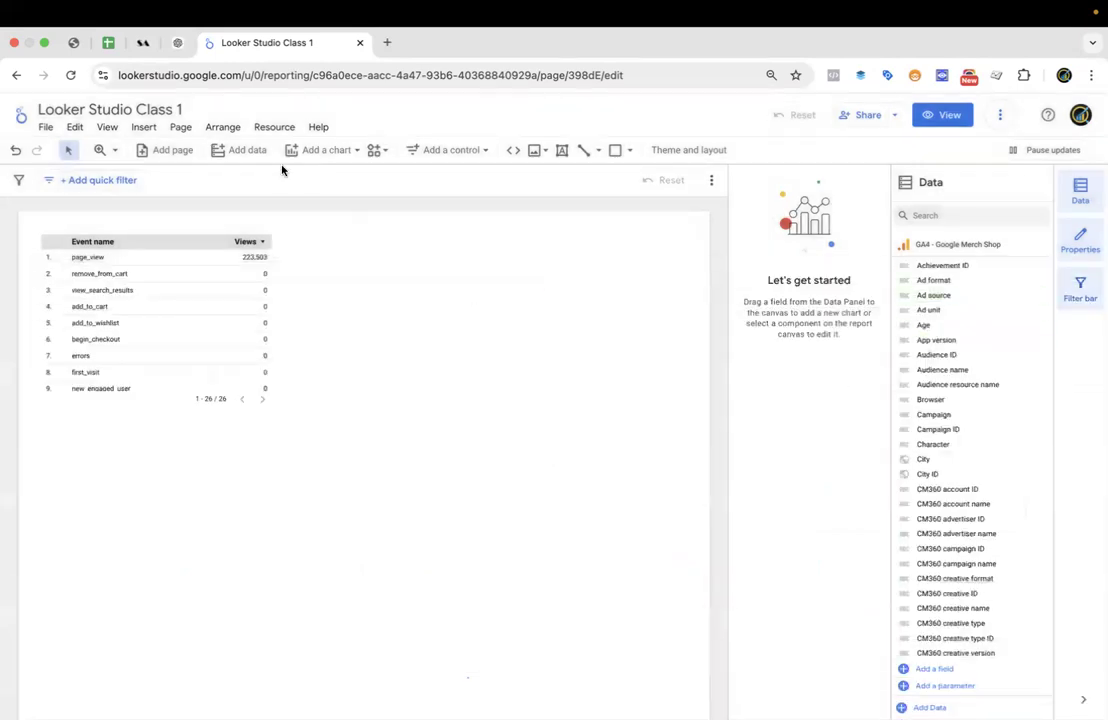
# View the Google Sheets connector's authorization and account sign-in pages, and leave without connecting.
pyautogui.click(248, 152)
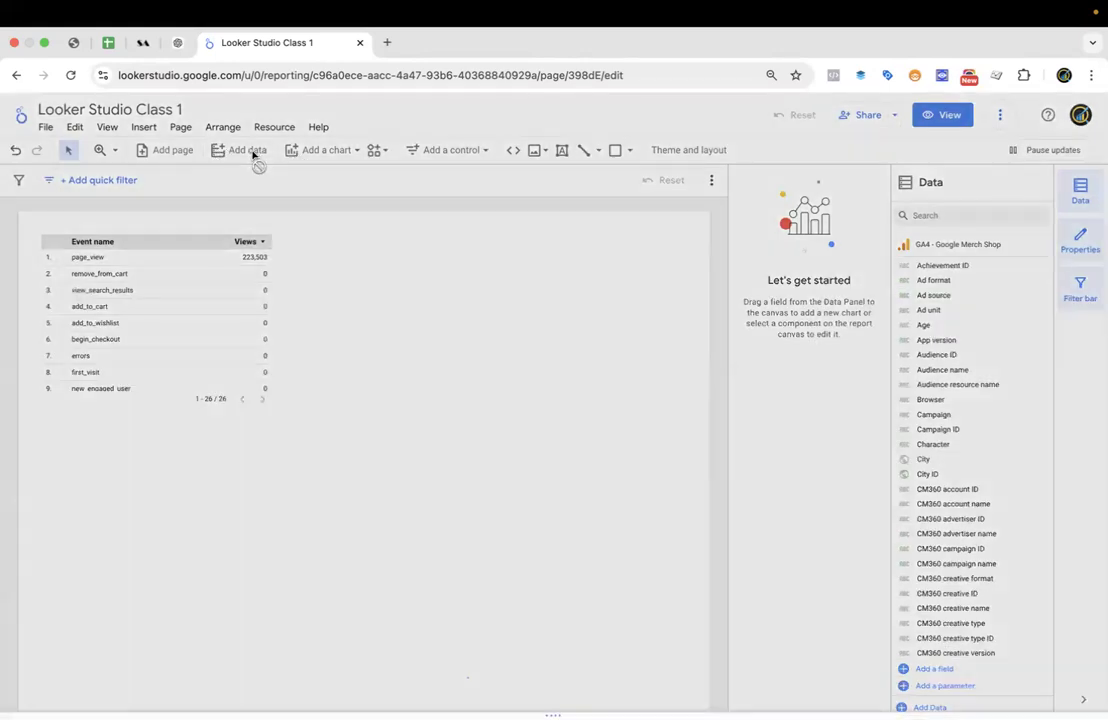
pyautogui.click(866, 470)
pyautogui.click(101, 472)
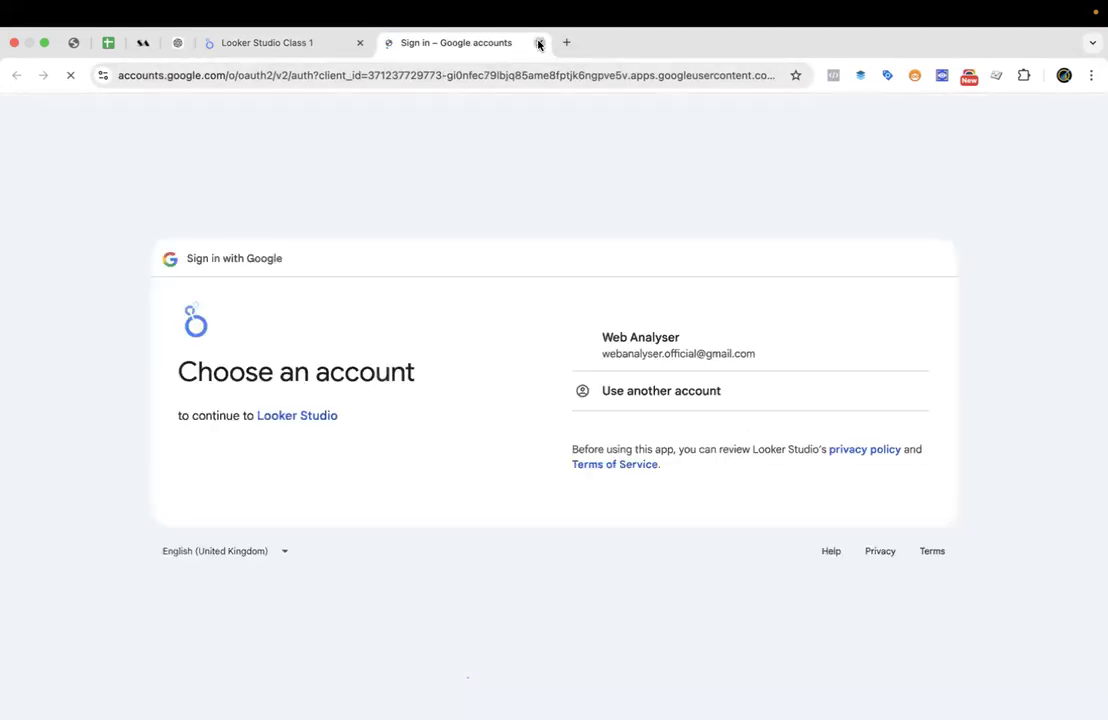
pyautogui.click(539, 43)
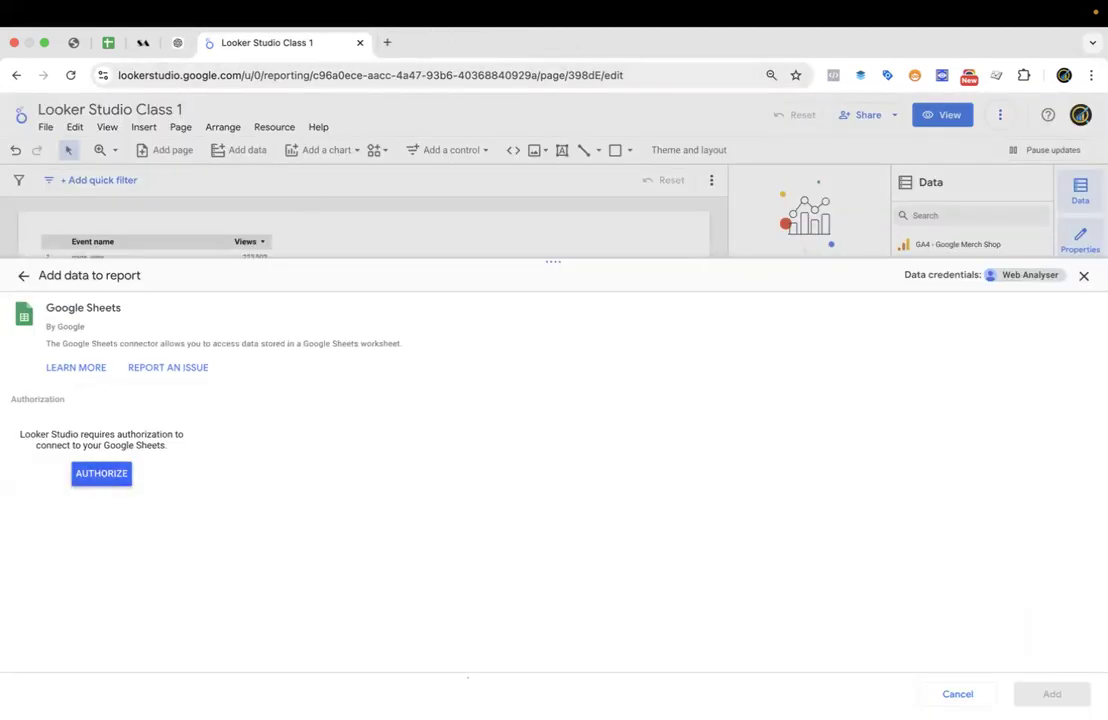
pyautogui.press('Escape')
pyautogui.scroll(-1, 500, 366)
pyautogui.scroll(1, 500, 366)
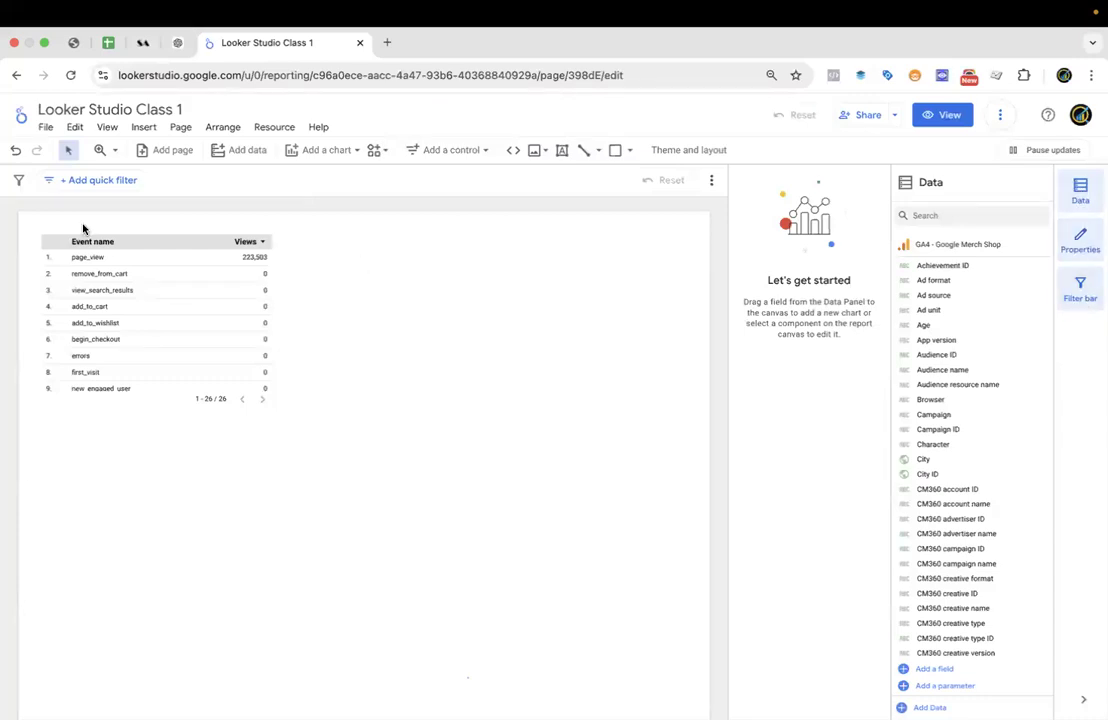
# Hide the filter bar above the report canvas and keep the Properties pane shown.
pyautogui.click(1079, 296)
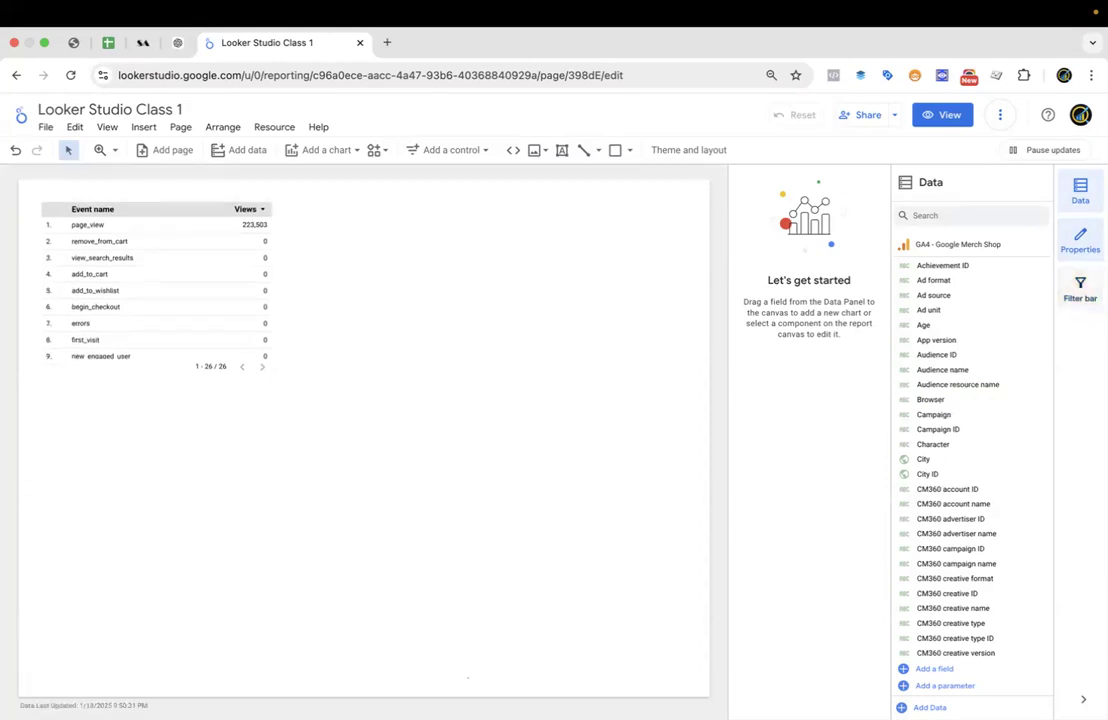
pyautogui.click(1082, 241)
pyautogui.click(1081, 242)
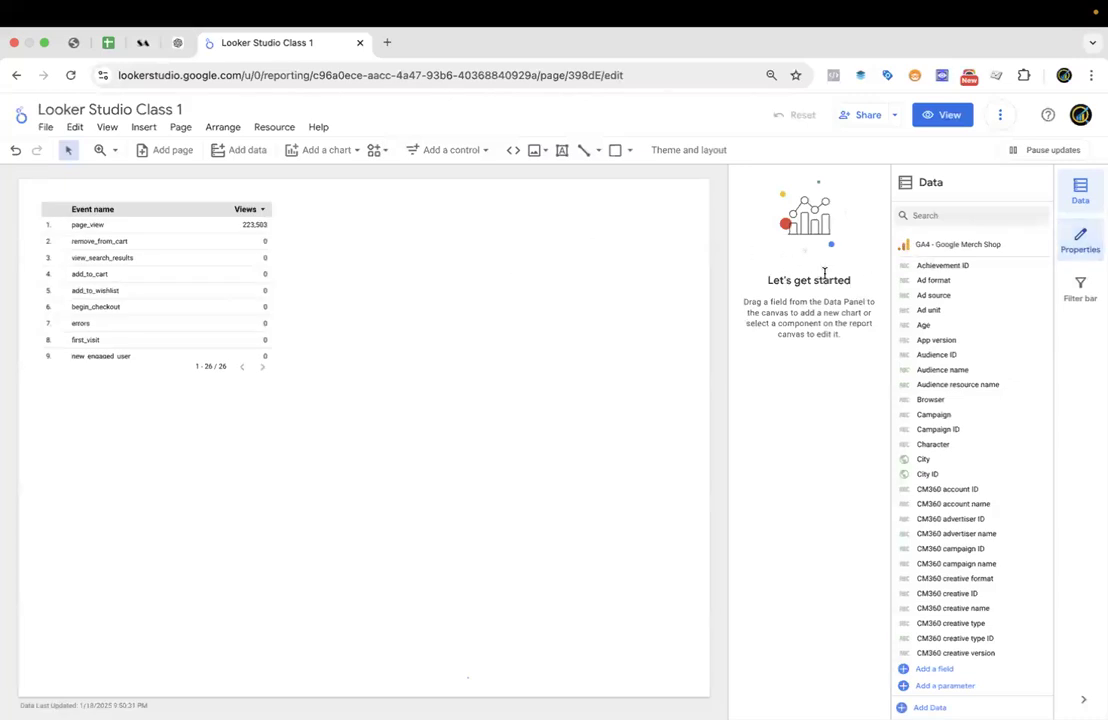
# Select the event name table to view its chart setup, hide the properties, and browse the data source's available fields.
pyautogui.click(178, 270)
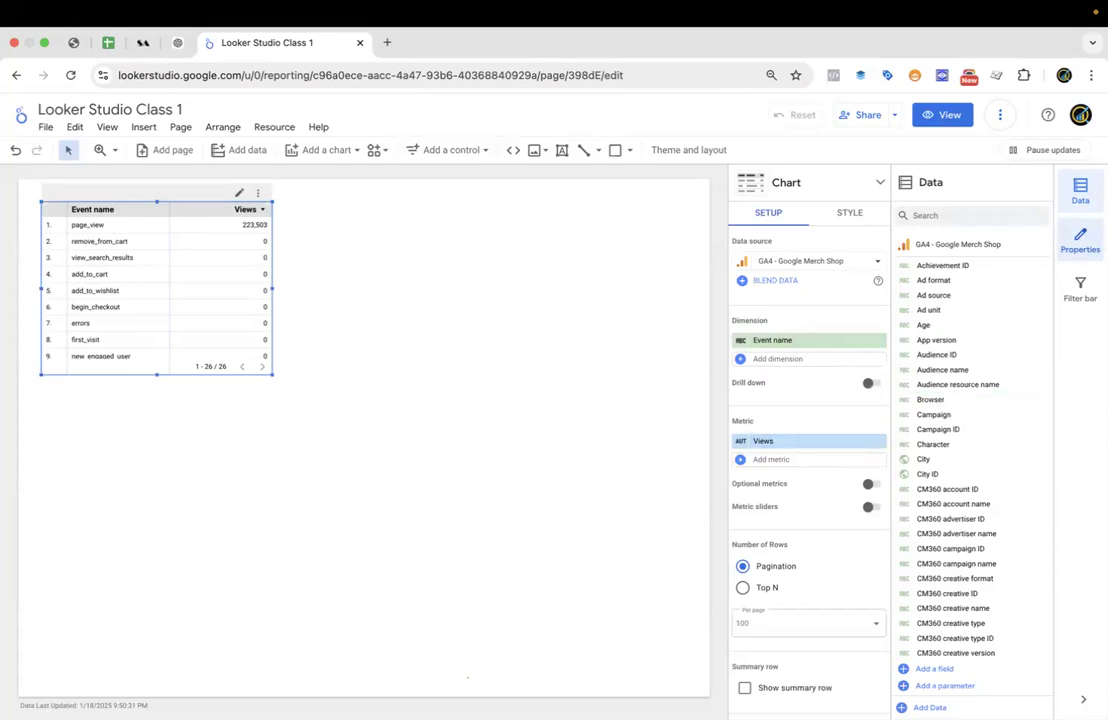
pyautogui.click(1080, 239)
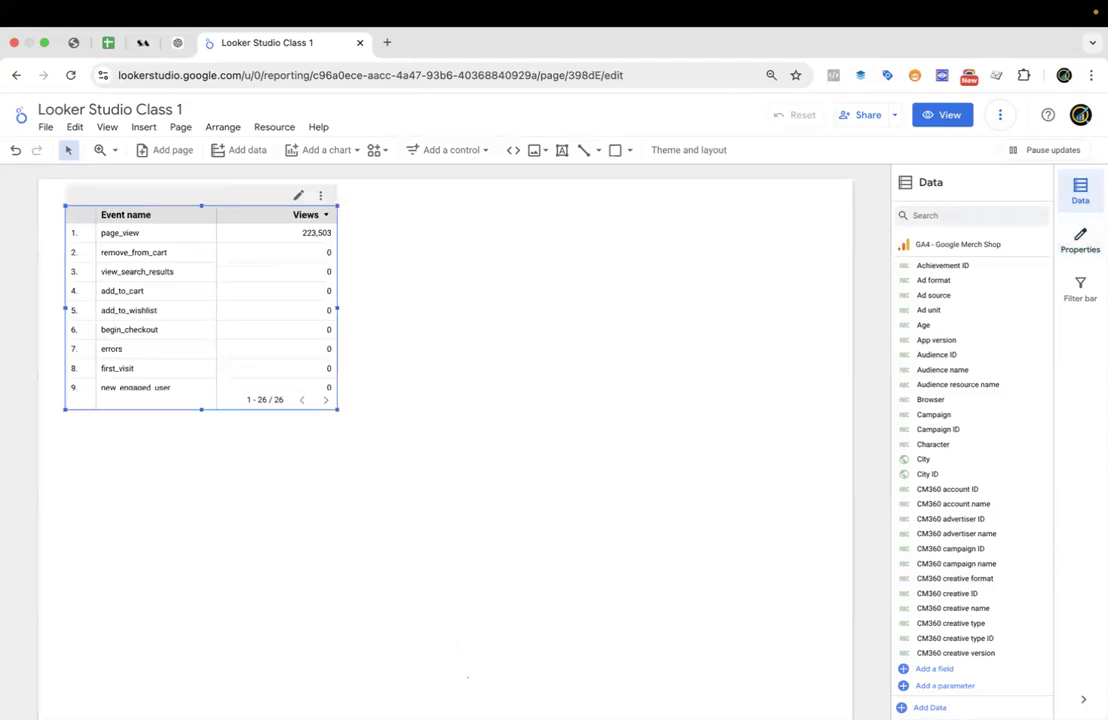
pyautogui.scroll(-3, 969, 350)
pyautogui.scroll(-20, 969, 350)
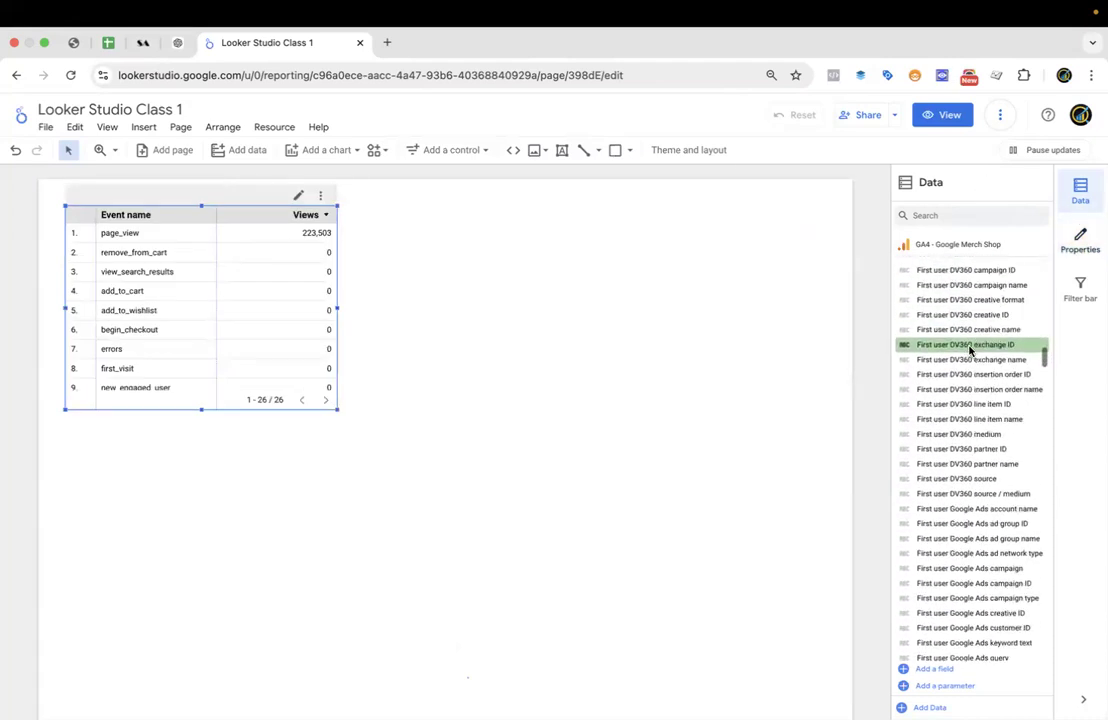
pyautogui.scroll(10, 969, 350)
# Move the event name table toward the middle of the page, with the Data and Properties panes shown.
pyautogui.click(1080, 190)
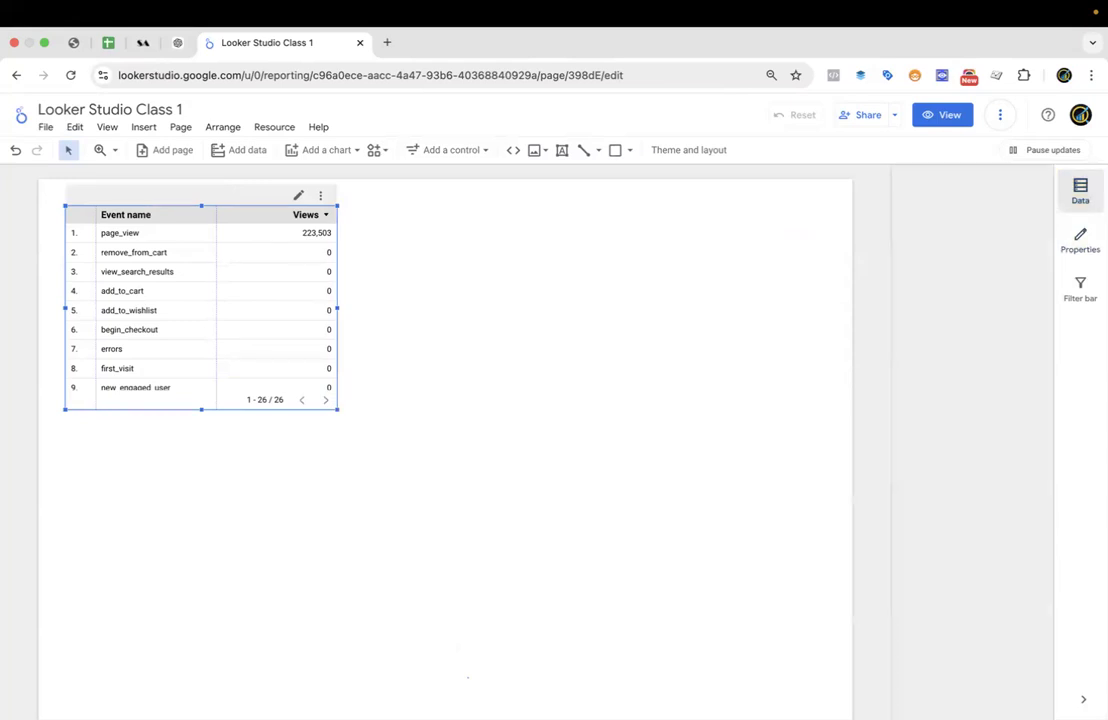
pyautogui.moveTo(377, 317); pyautogui.dragTo(370, 343)
pyautogui.click(1079, 189)
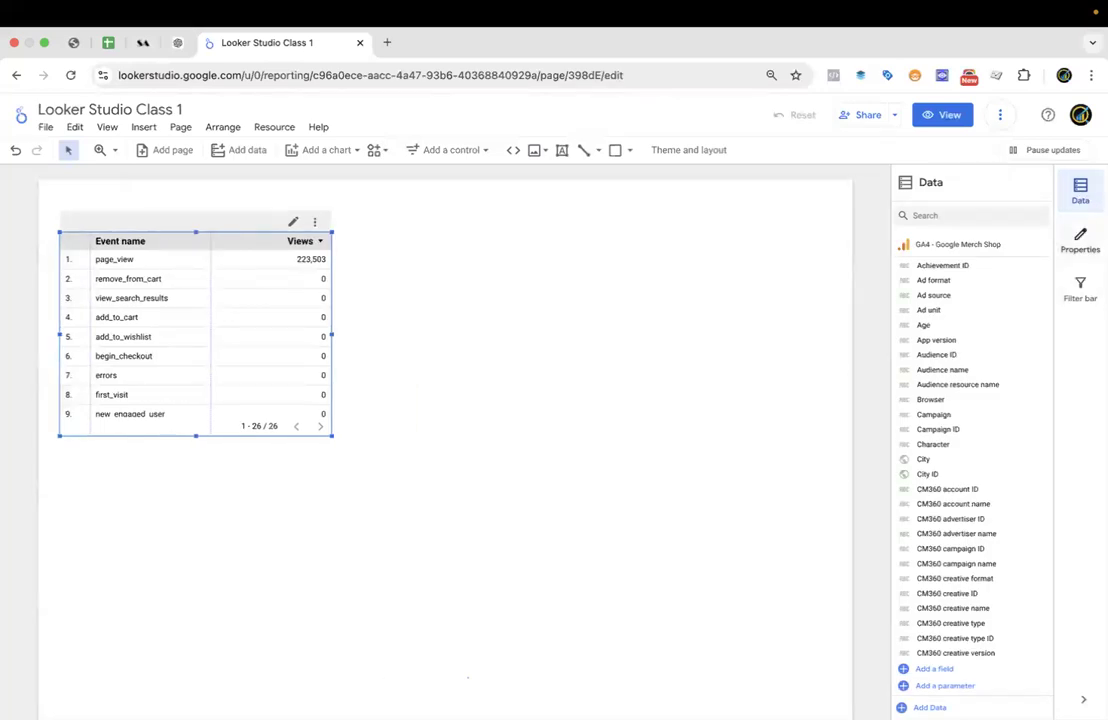
pyautogui.click(1080, 240)
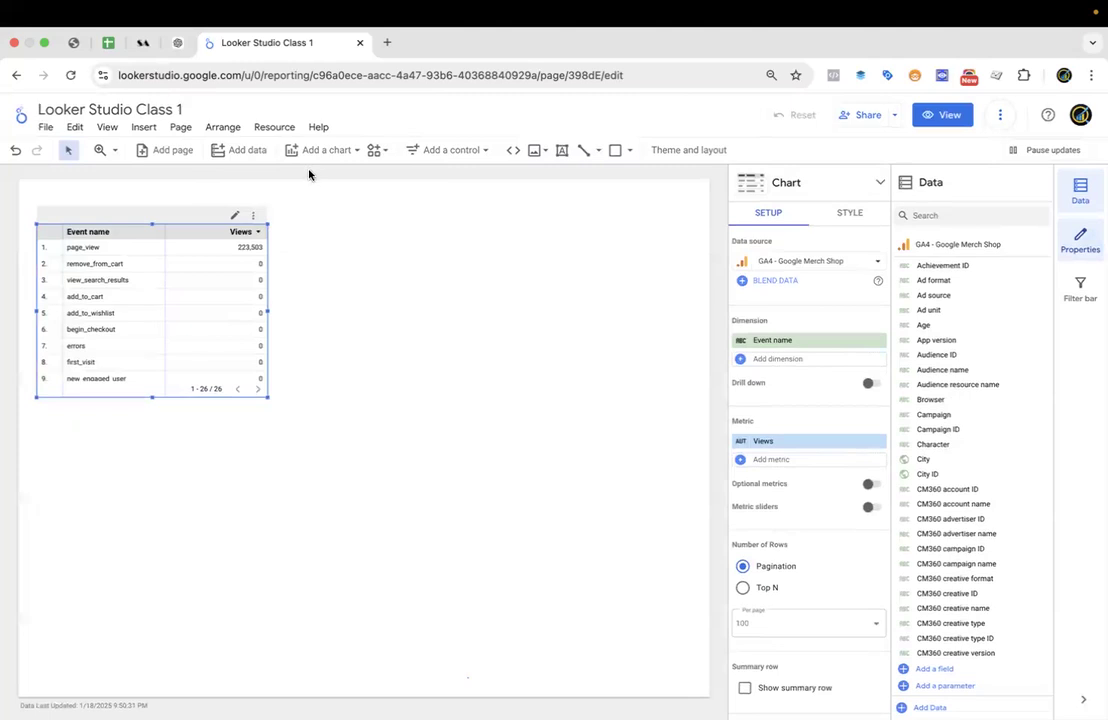
pyautogui.moveTo(99, 330); pyautogui.dragTo(280, 332)
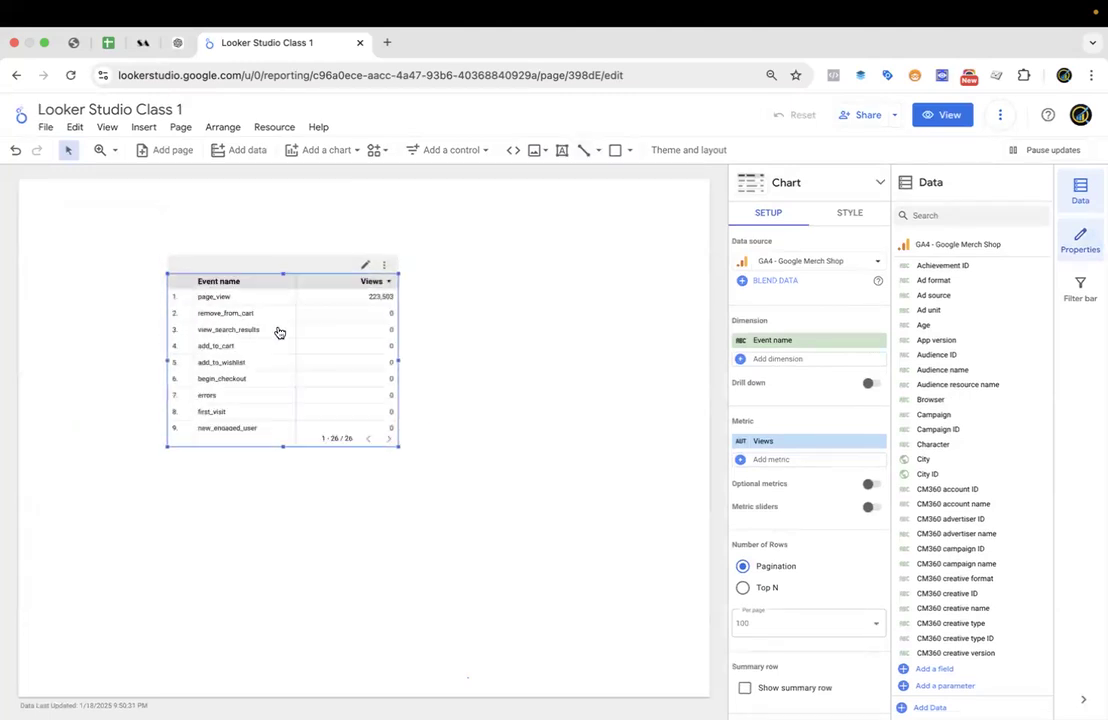
# Delete the event name table from the report page.
pyautogui.press('Delete')
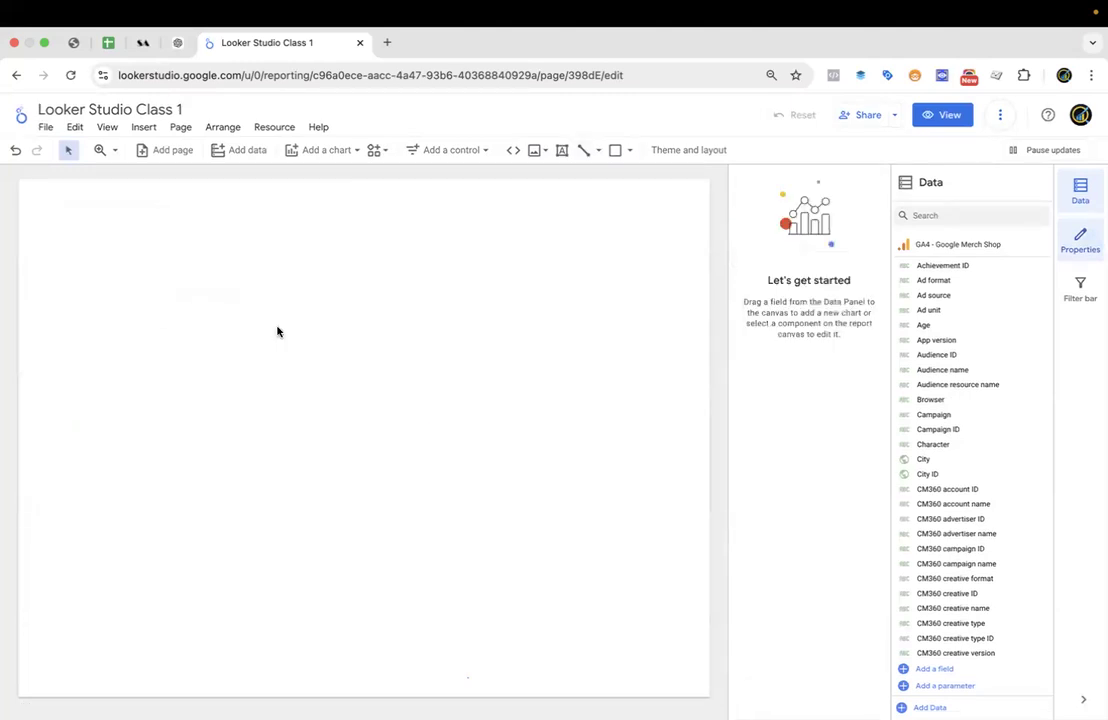
# Browse the available chart types from tables to funnels, and view the featured community visualizations, without adding any.
pyautogui.click(340, 149)
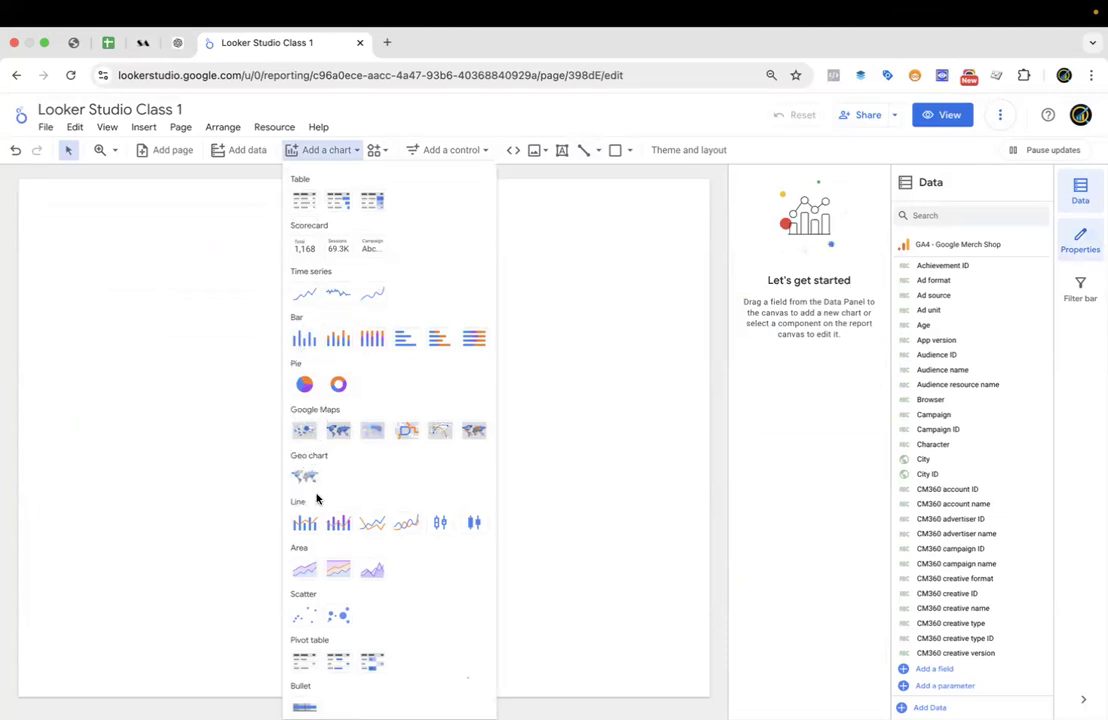
pyautogui.scroll(-5, 331, 525)
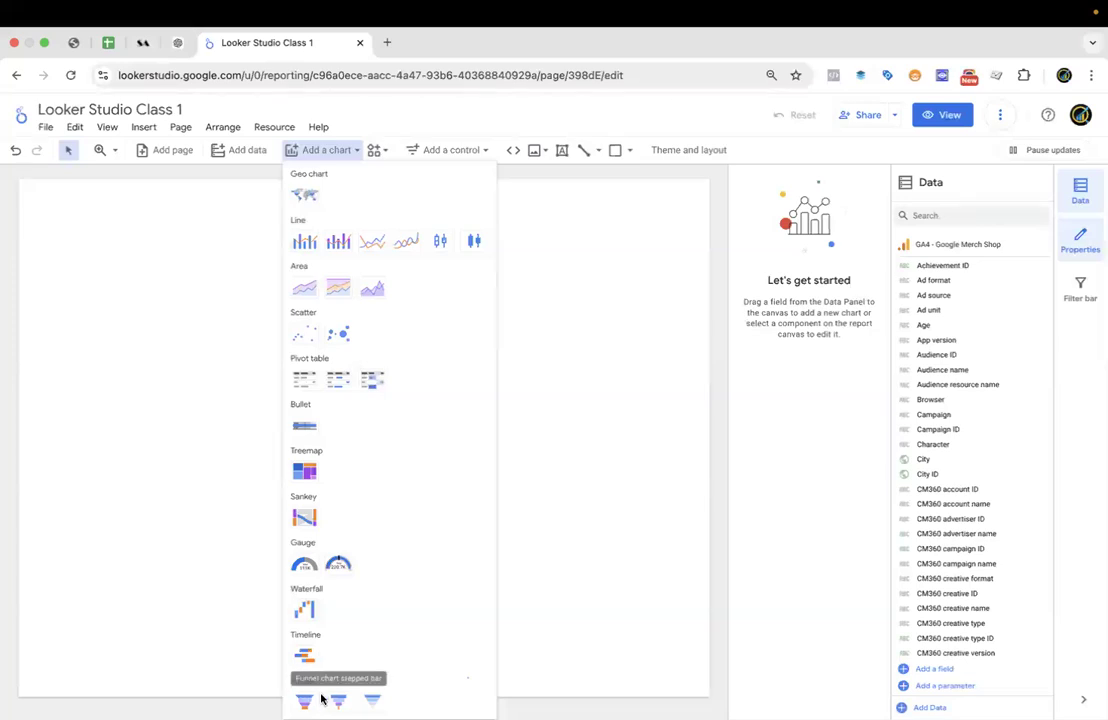
pyautogui.scroll(5, 401, 461)
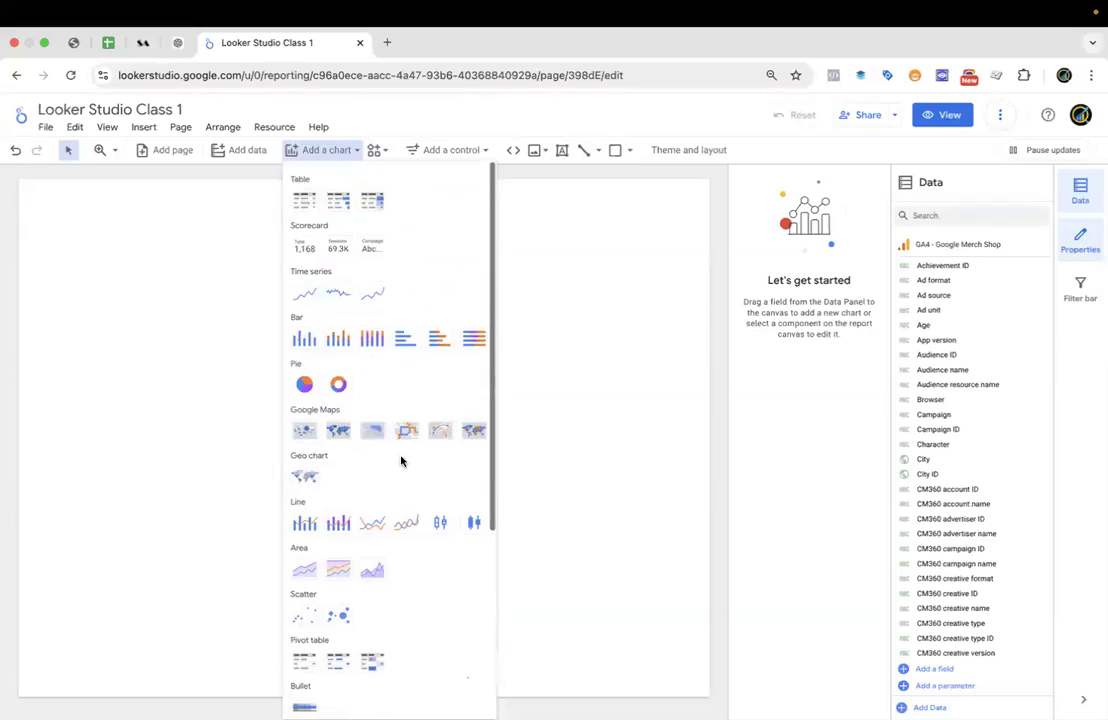
pyautogui.scroll(-2, 365, 492)
pyautogui.scroll(-3, 365, 492)
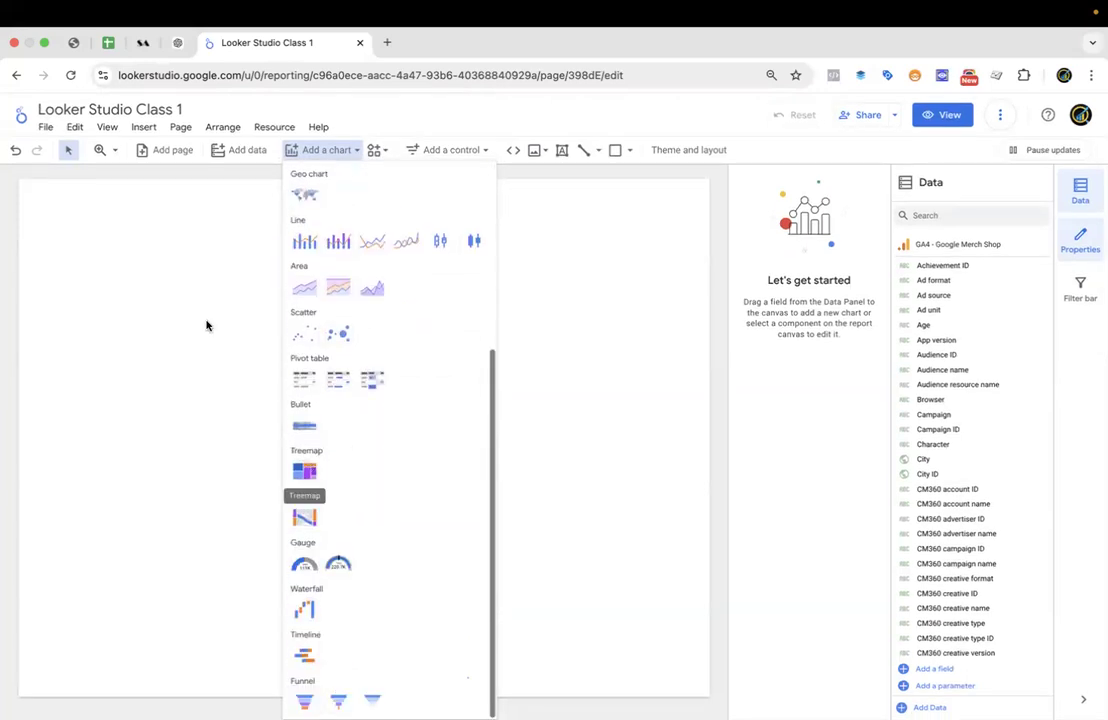
pyautogui.click(208, 324)
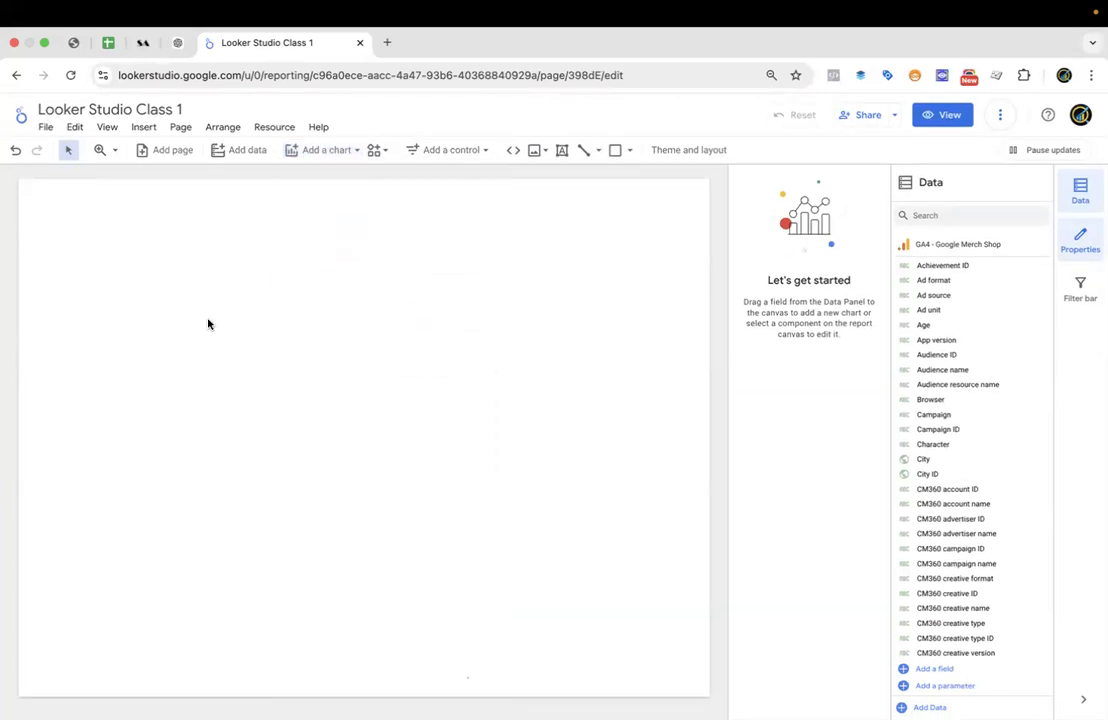
pyautogui.click(375, 152)
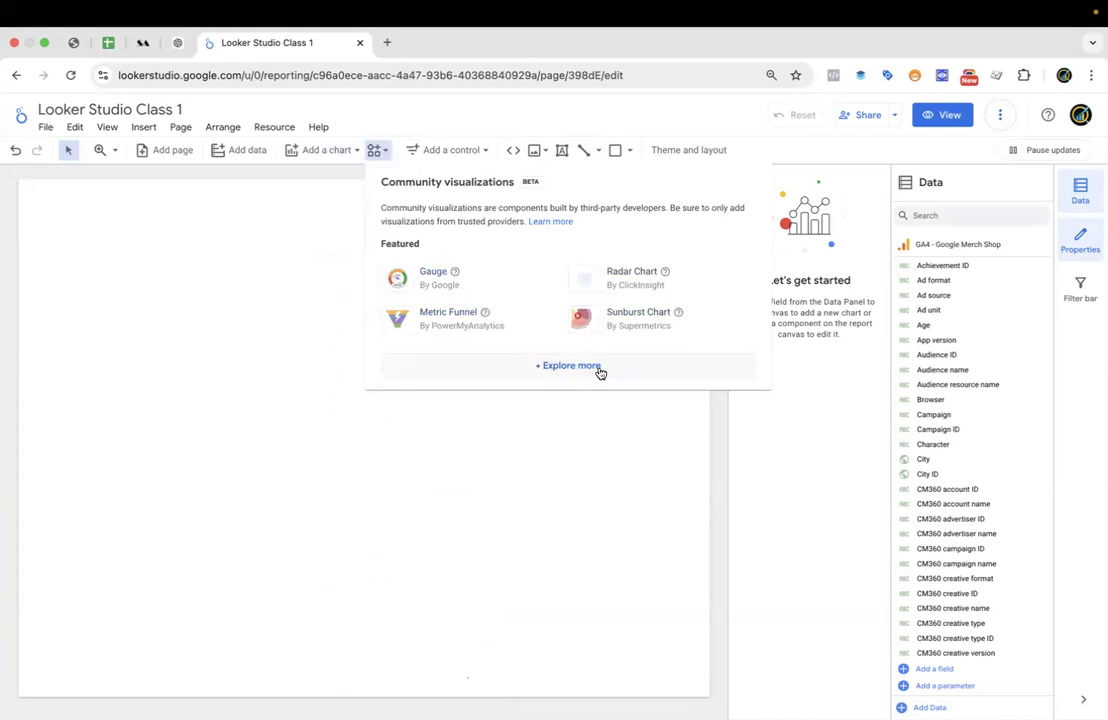
pyautogui.click(322, 215)
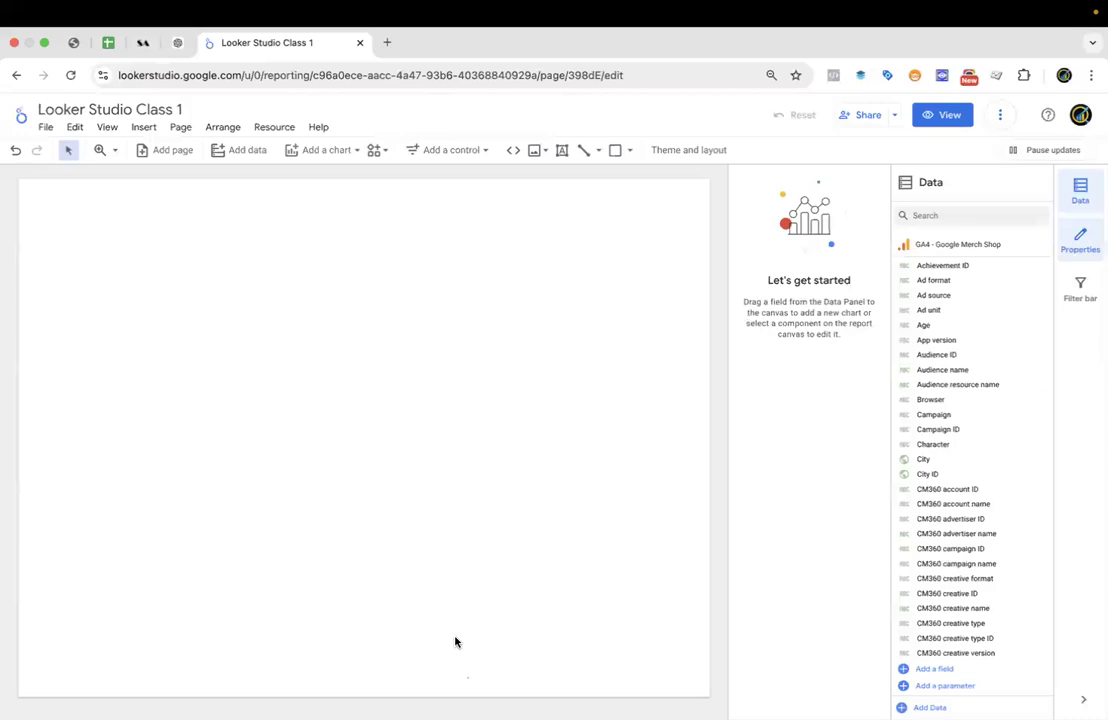
# Add a scorecard chart near the page's upper-left corner and widen it slightly.
pyautogui.click(298, 162)
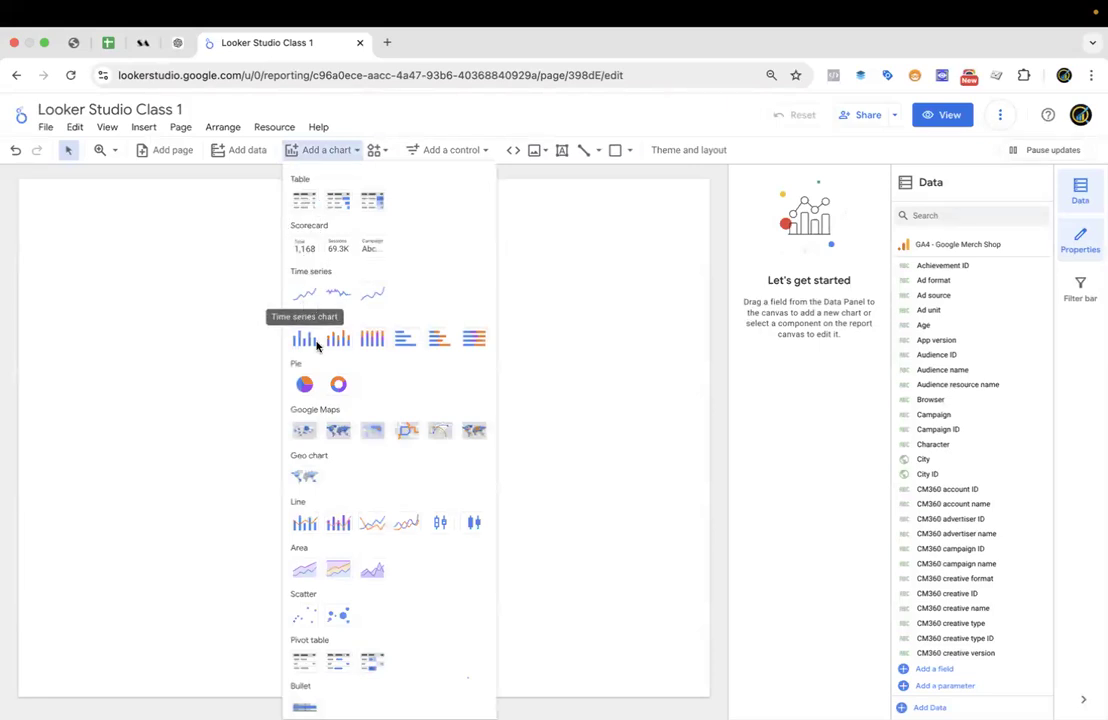
pyautogui.click(304, 249)
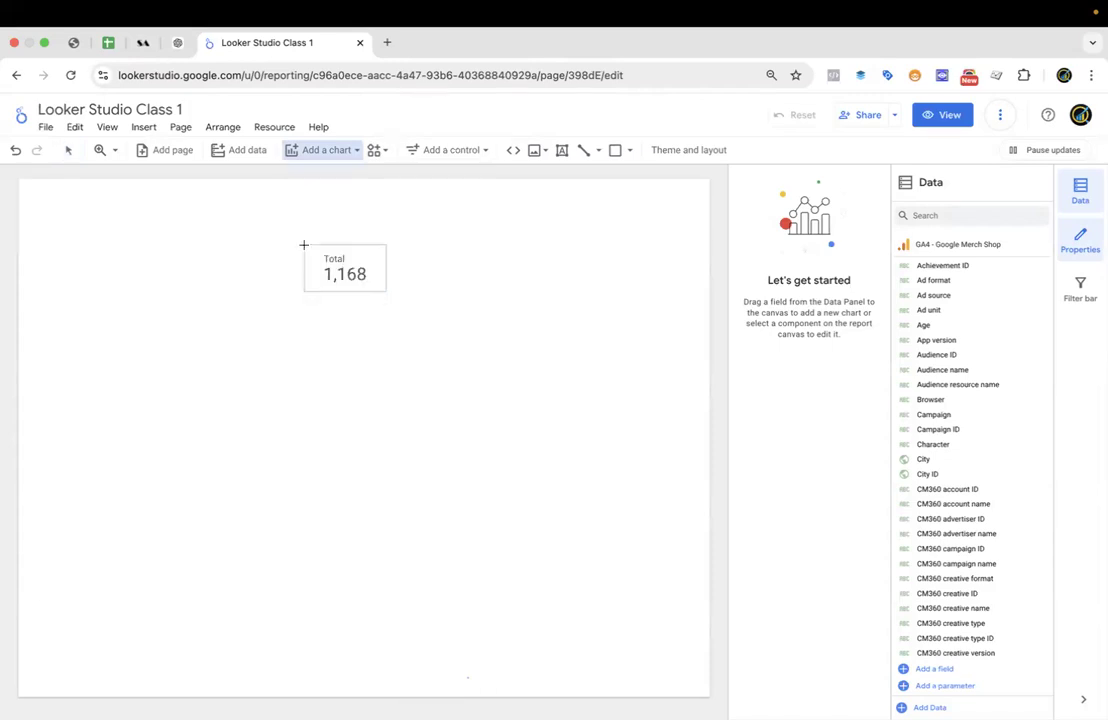
pyautogui.click(54, 221)
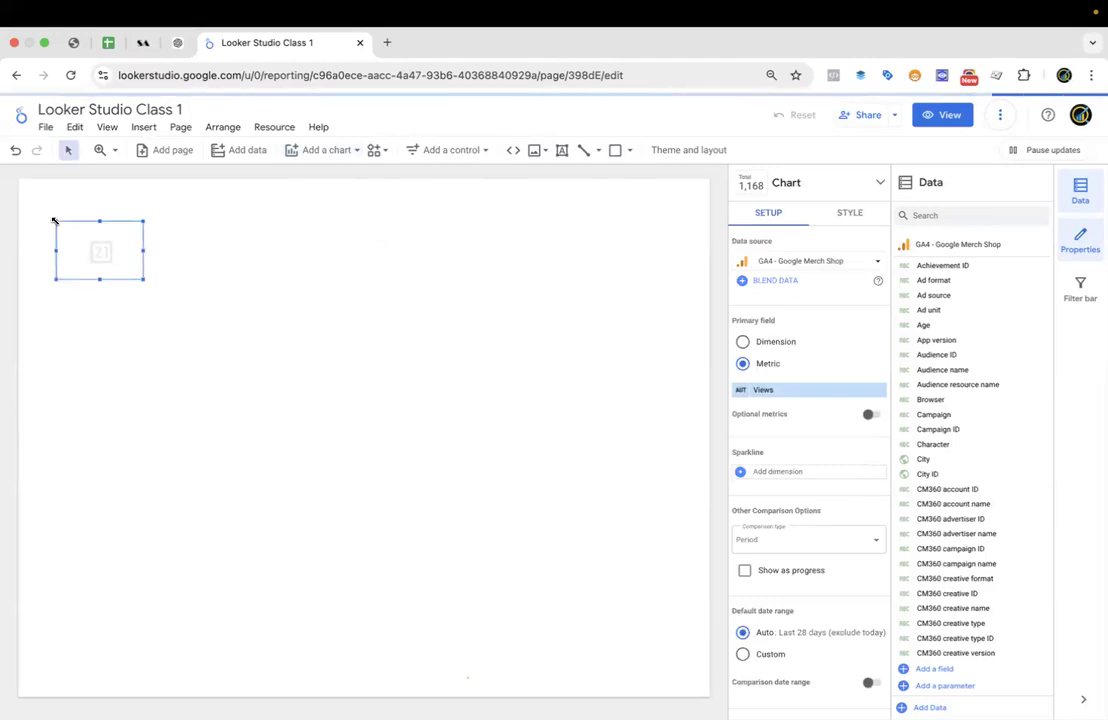
pyautogui.moveTo(144, 281)
pyautogui.mouseDown()
pyautogui.moveTo(237, 282)
pyautogui.moveTo(156, 272)
pyautogui.moveTo(158, 283)
pyautogui.mouseUp()
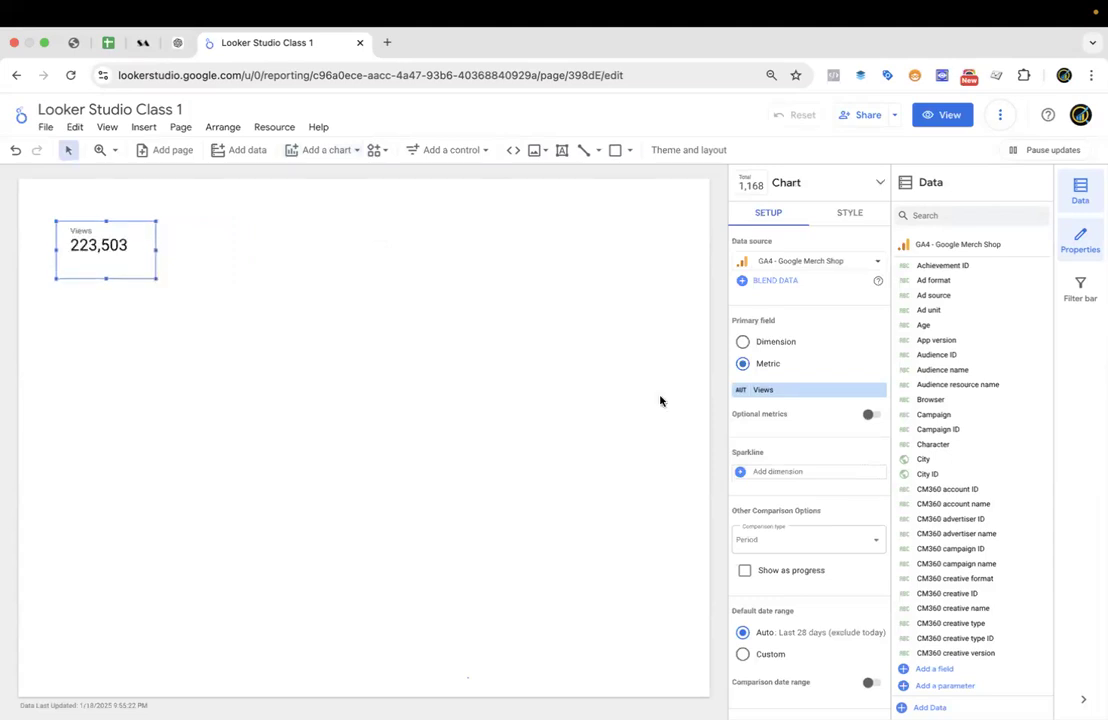
# Try Dimension as the scorecard's primary field, return it to Metric, and set the metric to Total users.
pyautogui.click(763, 345)
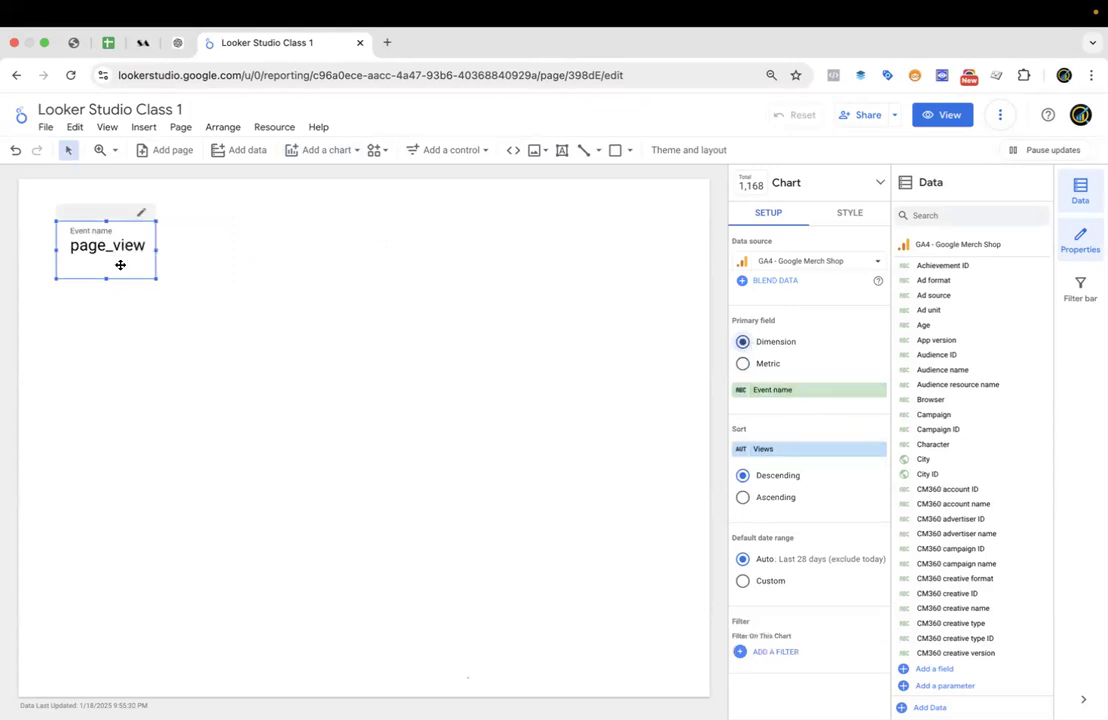
pyautogui.click(745, 366)
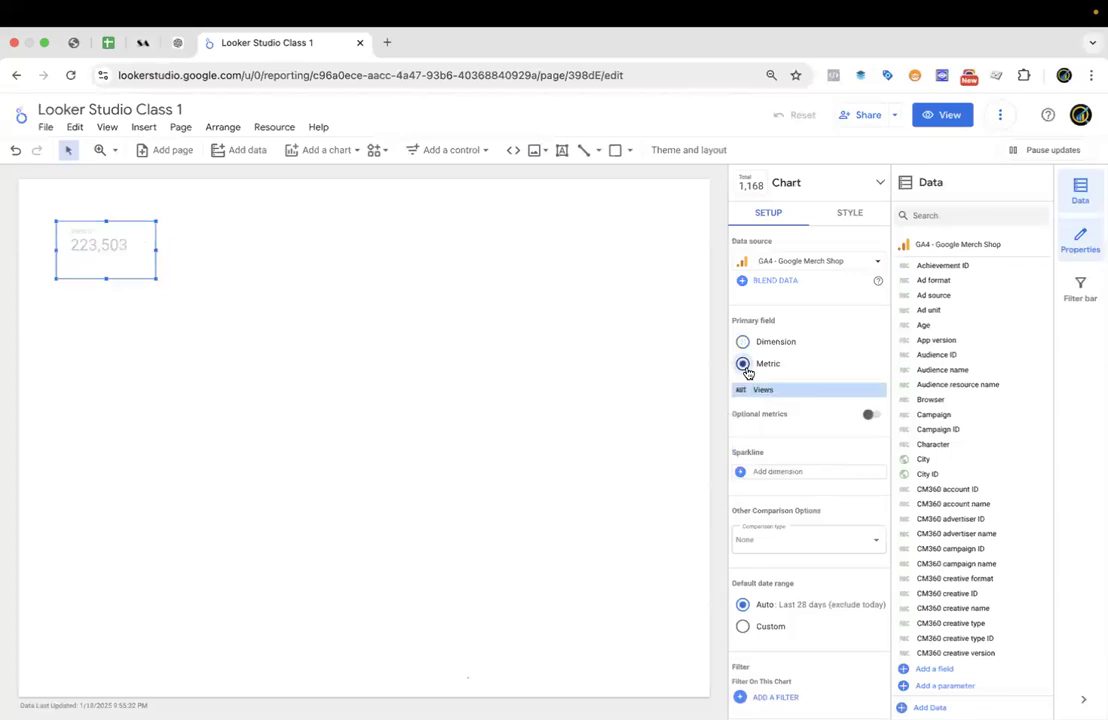
pyautogui.click(787, 390)
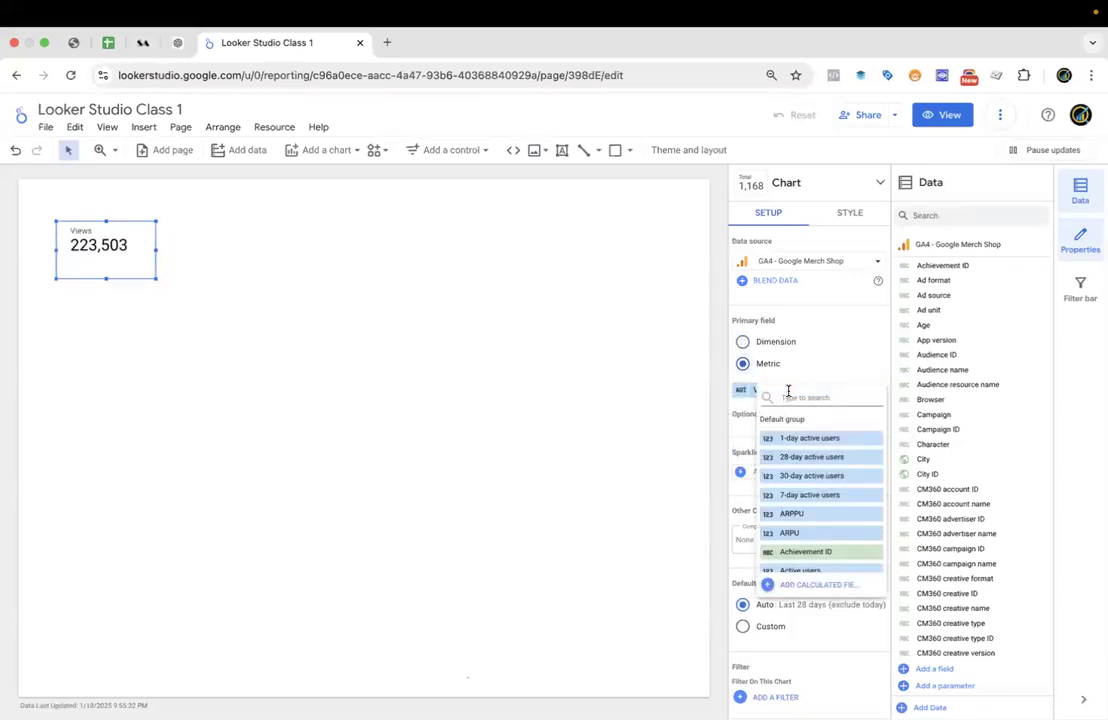
pyautogui.write('total')
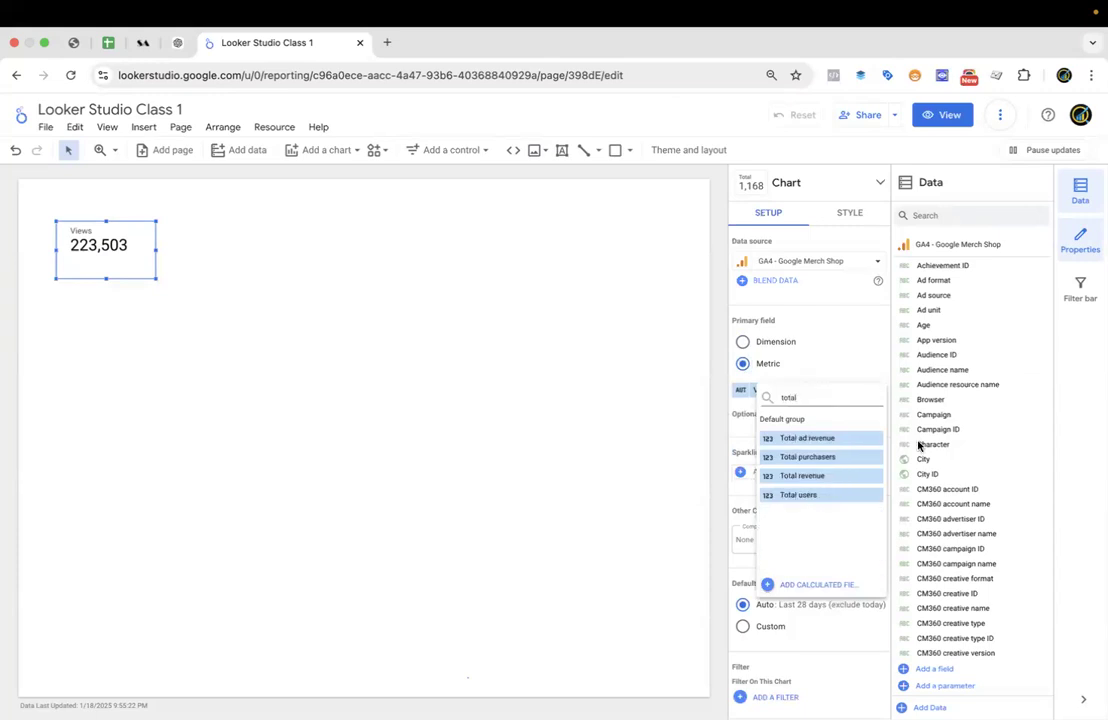
pyautogui.click(811, 495)
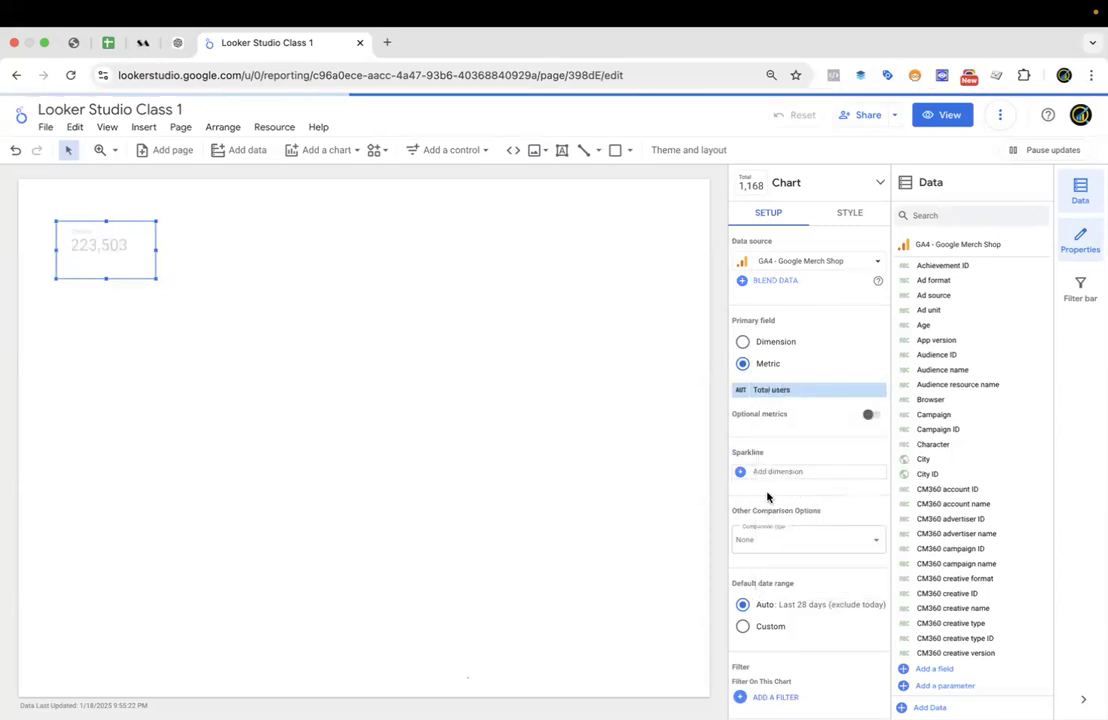
pyautogui.click(196, 245)
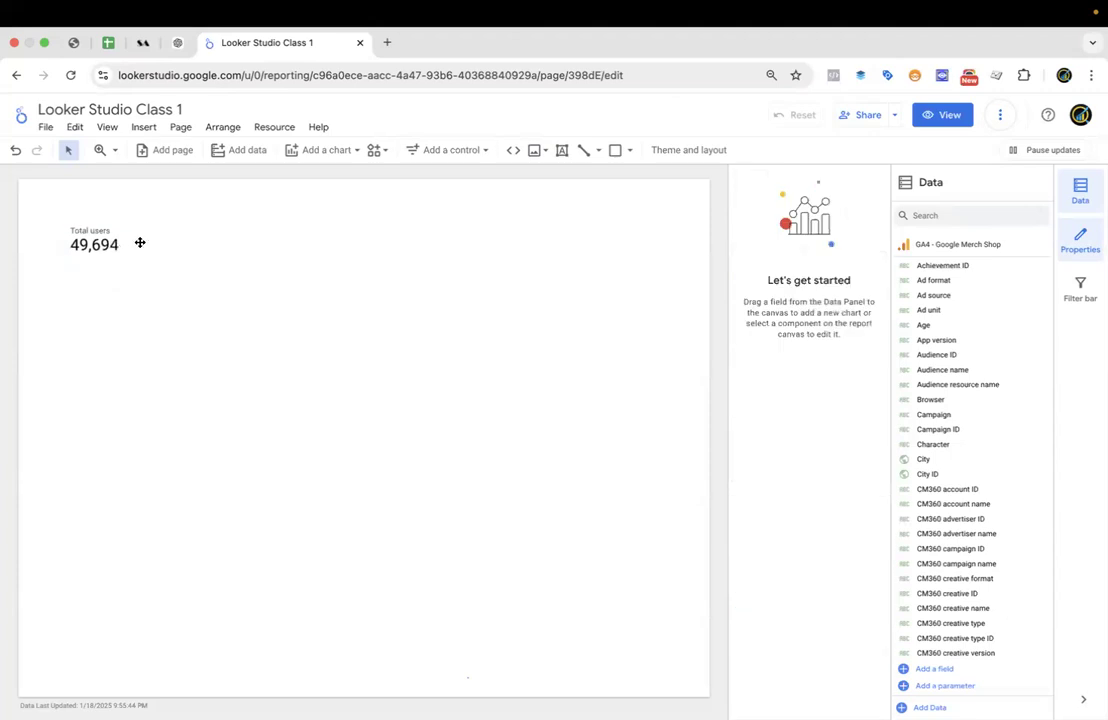
pyautogui.click(130, 244)
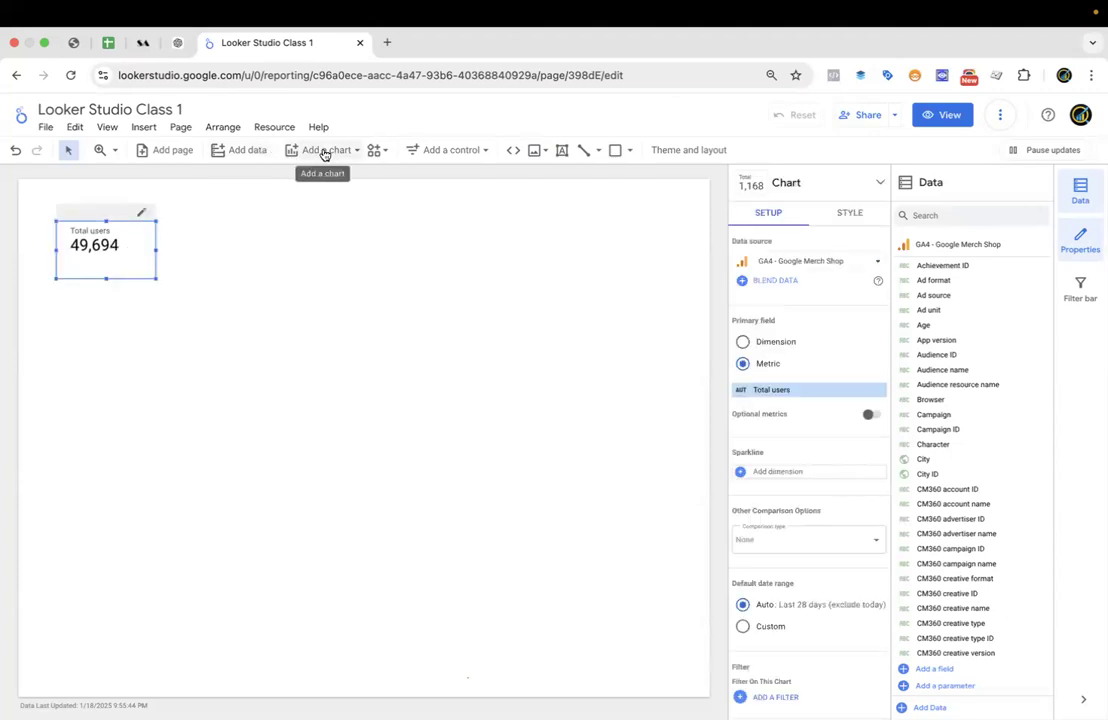
pyautogui.click(324, 150)
pyautogui.click(302, 246)
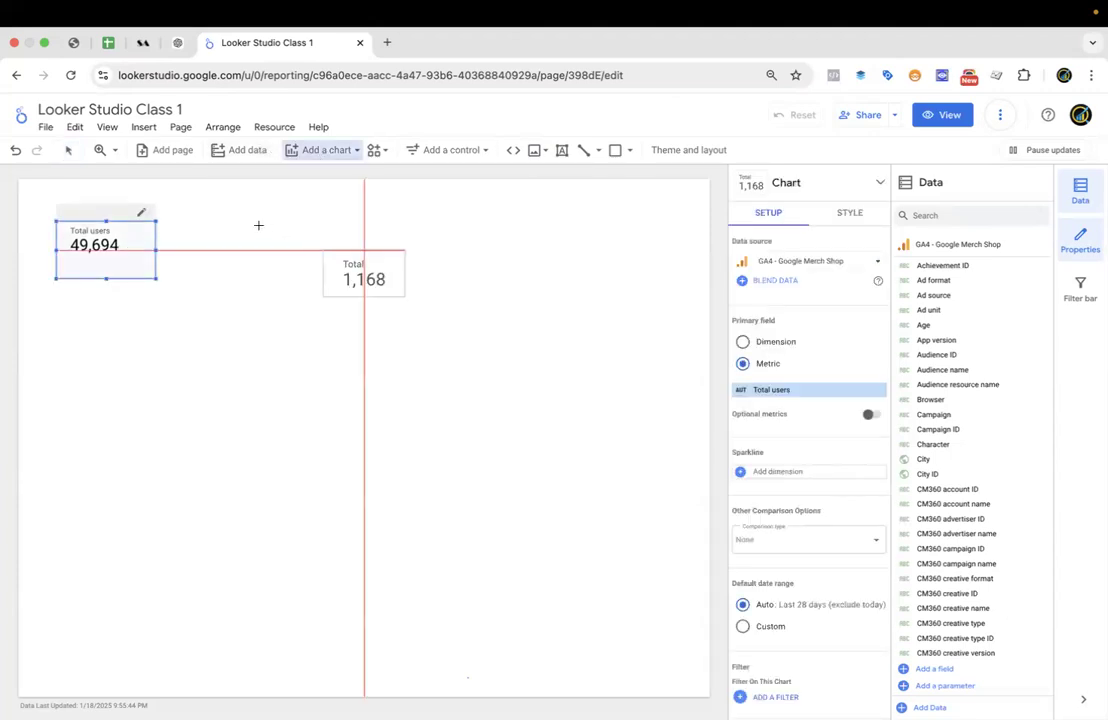
pyautogui.click(219, 229)
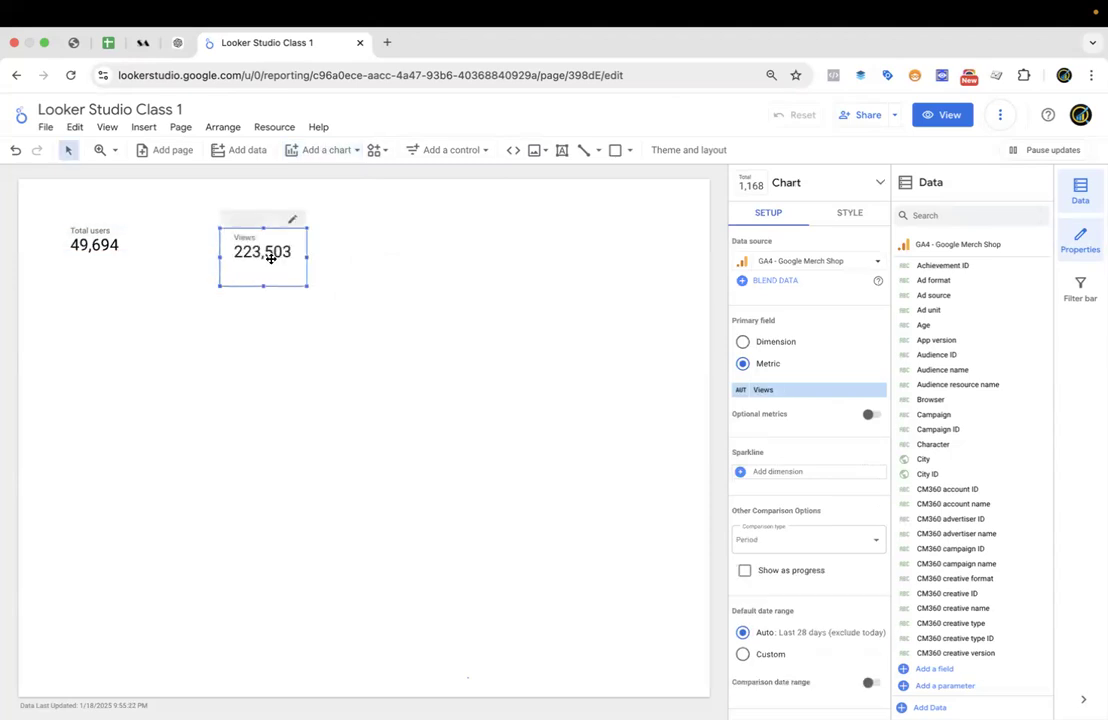
pyautogui.press('Delete')
# Copy the Total users scorecard, paste it on the page, and place the copy to the right of the original.
pyautogui.click(95, 247)
pyautogui.rightClick(95, 248)
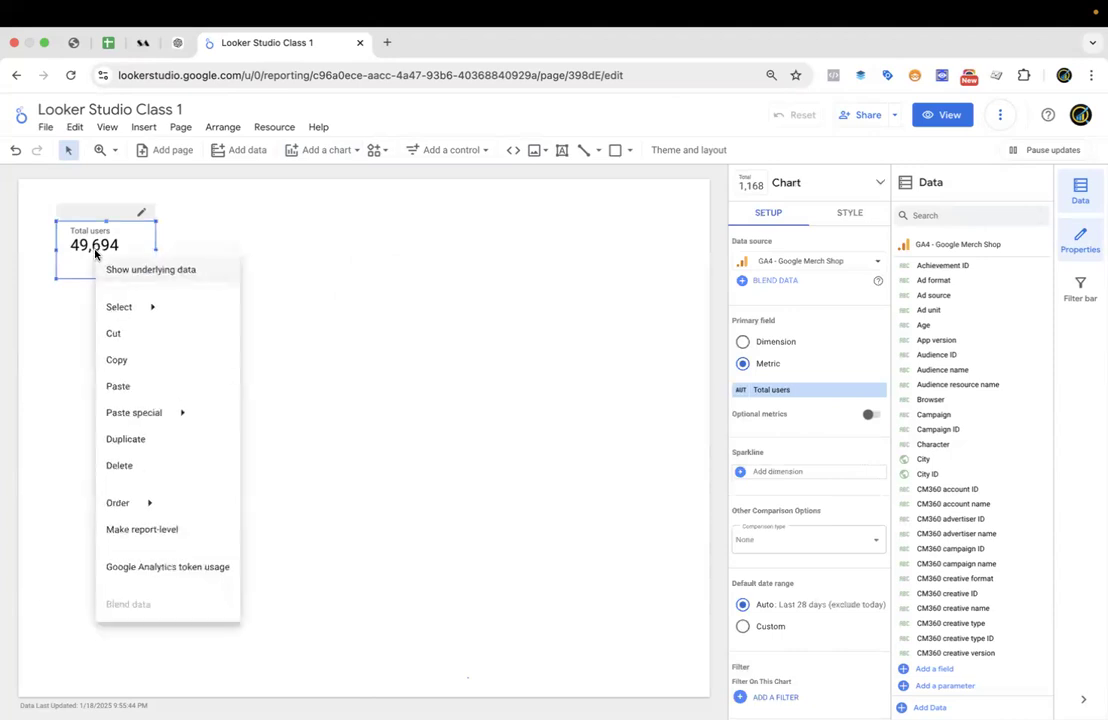
pyautogui.click(126, 366)
pyautogui.rightClick(218, 287)
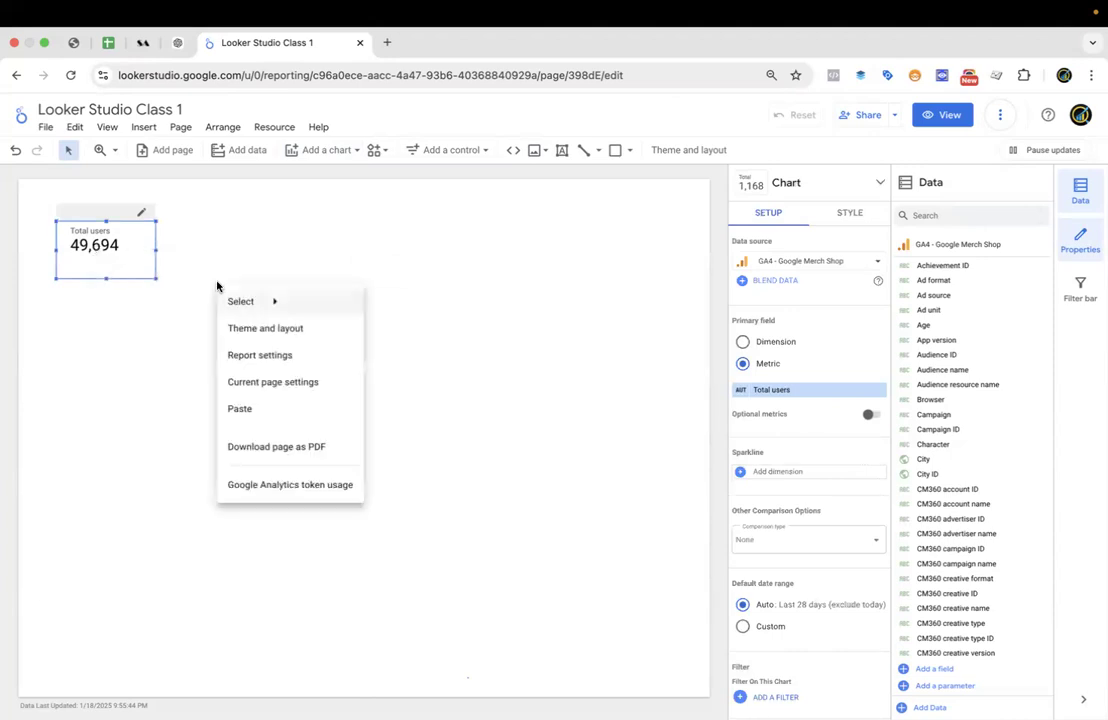
pyautogui.click(268, 412)
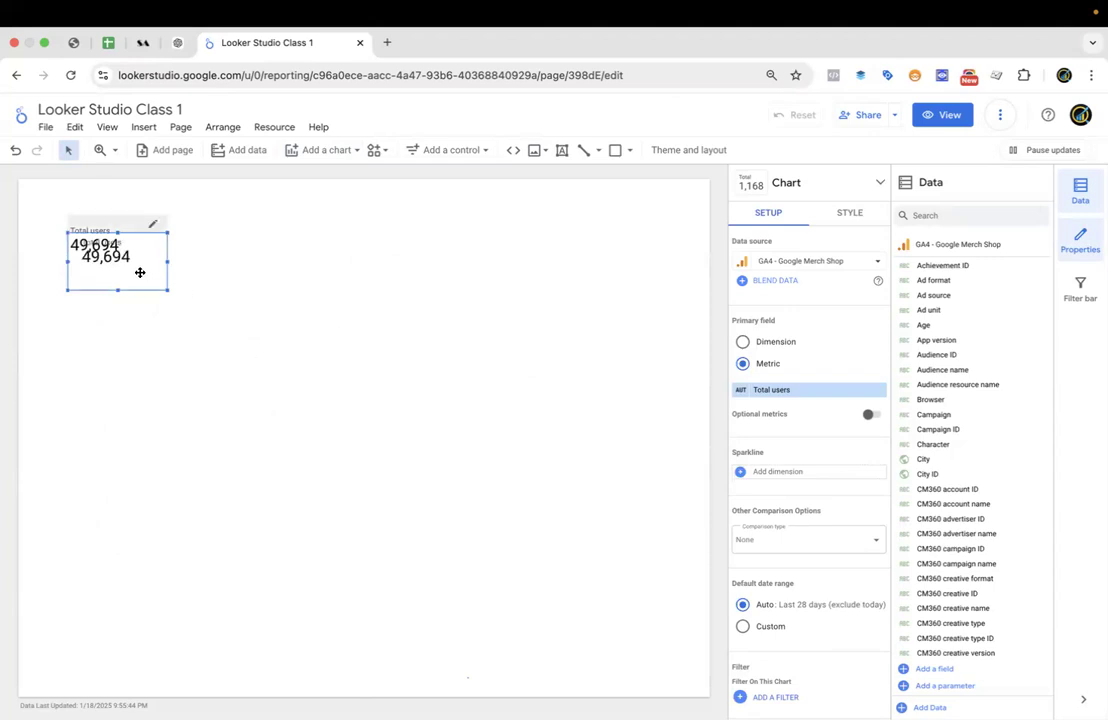
pyautogui.moveTo(141, 272); pyautogui.dragTo(245, 272)
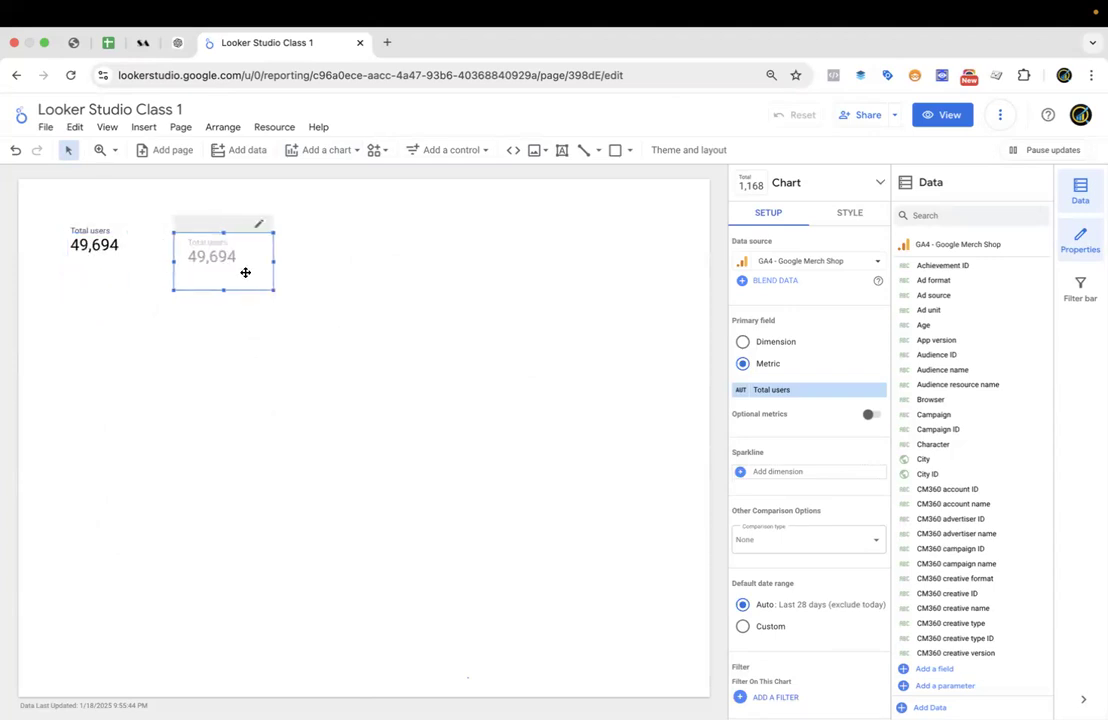
# Set the copied scorecard's metric to Active users and move it up roughly level with the Total users scorecard.
pyautogui.click(797, 390)
pyautogui.write('active')
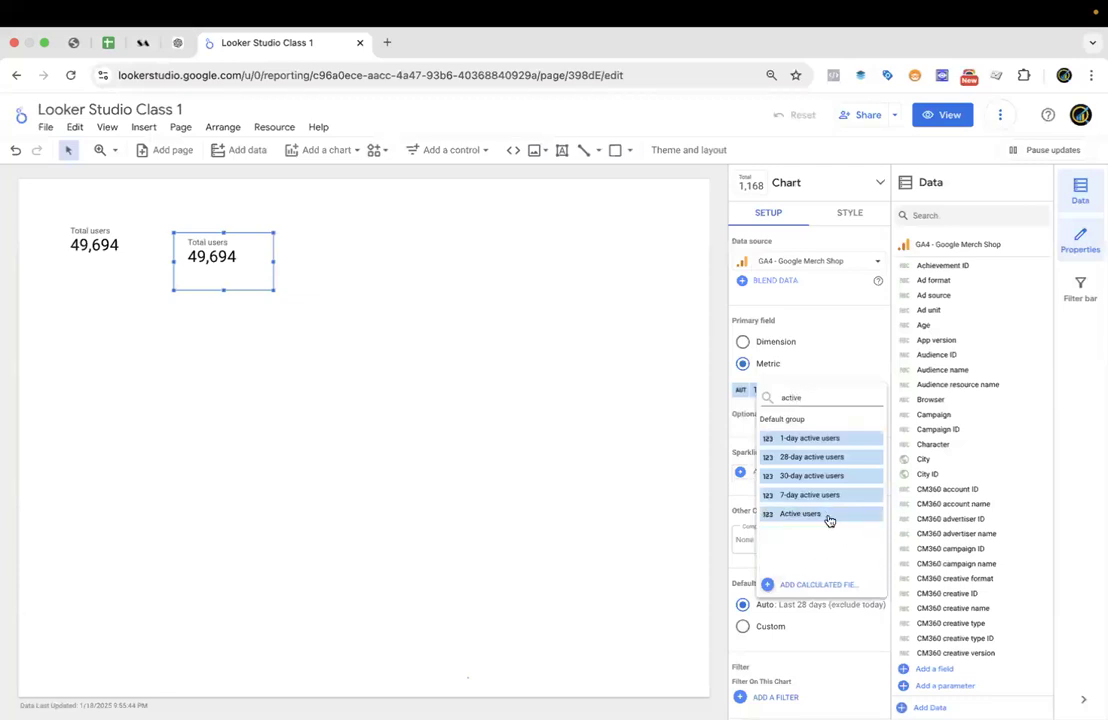
pyautogui.click(800, 514)
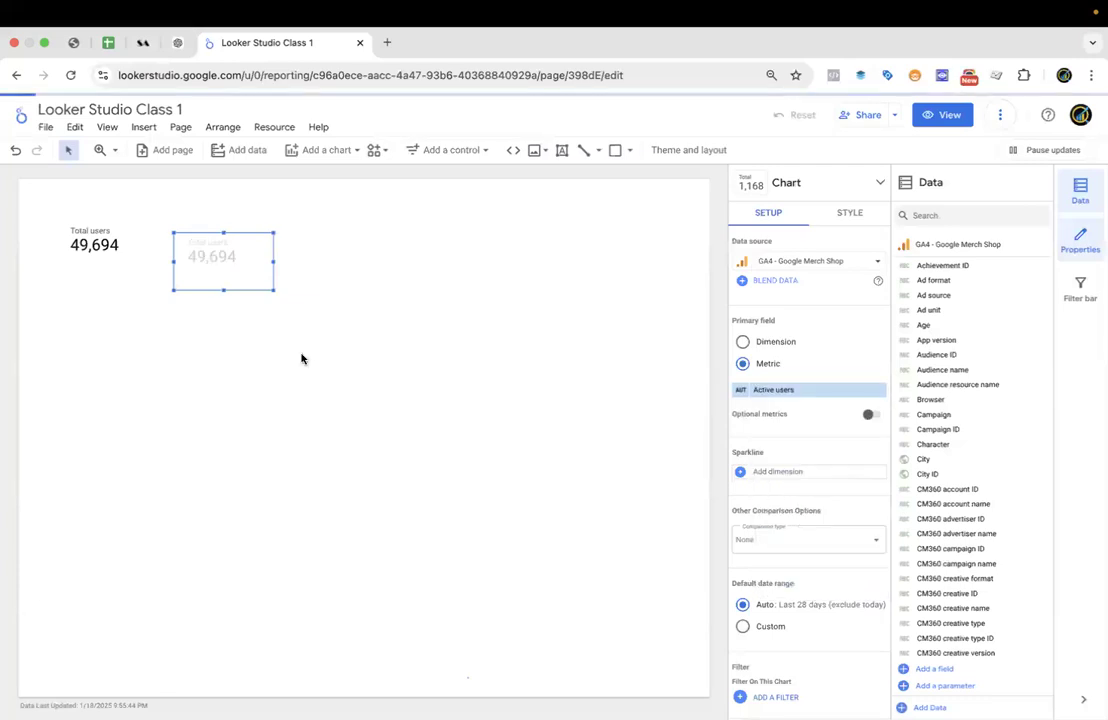
pyautogui.click(335, 287)
pyautogui.moveTo(238, 260); pyautogui.dragTo(230, 252)
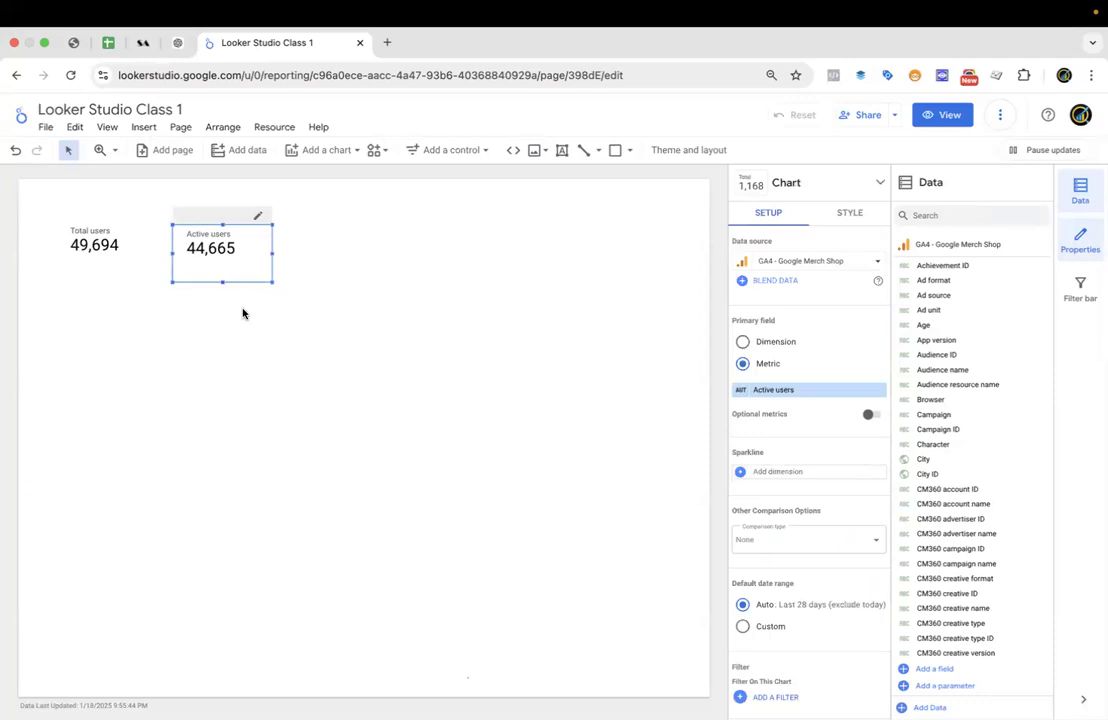
# Duplicate the Active users scorecard, place the copy to its right, and set its metric to Sessions.
pyautogui.hotkey('ctrl', 'd')
pyautogui.moveTo(232, 275); pyautogui.dragTo(333, 258)
pyautogui.click(799, 390)
pyautogui.write('sessio')
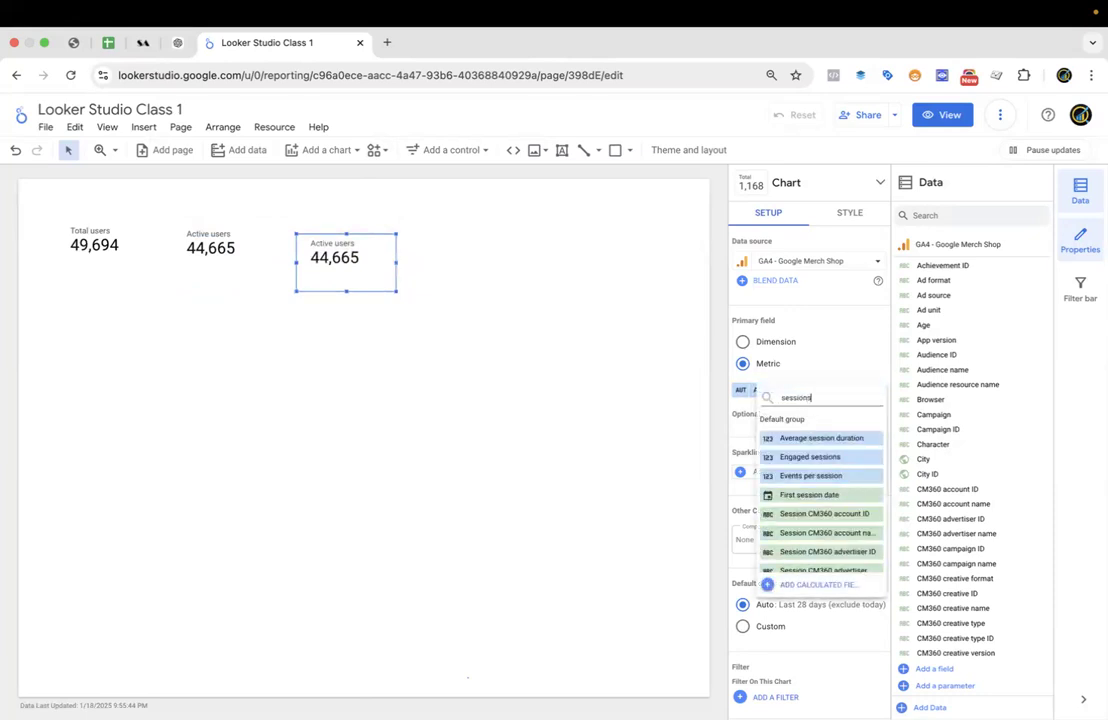
pyautogui.write('ns')
pyautogui.click(809, 459)
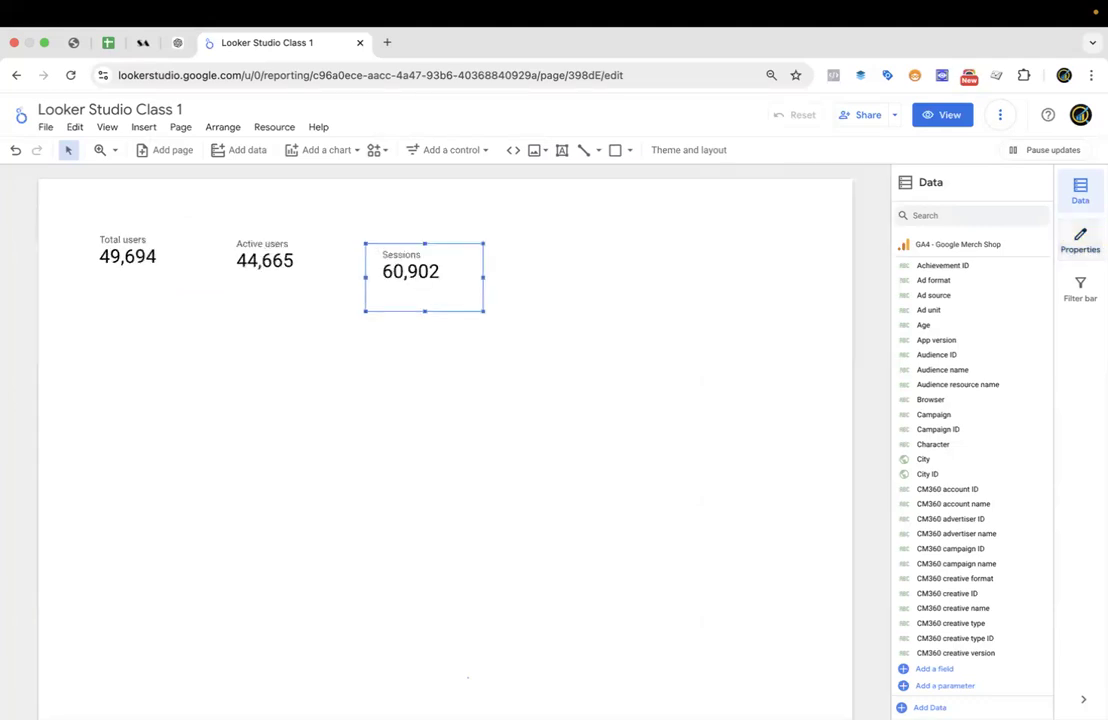
pyautogui.moveTo(366, 269); pyautogui.dragTo(396, 265)
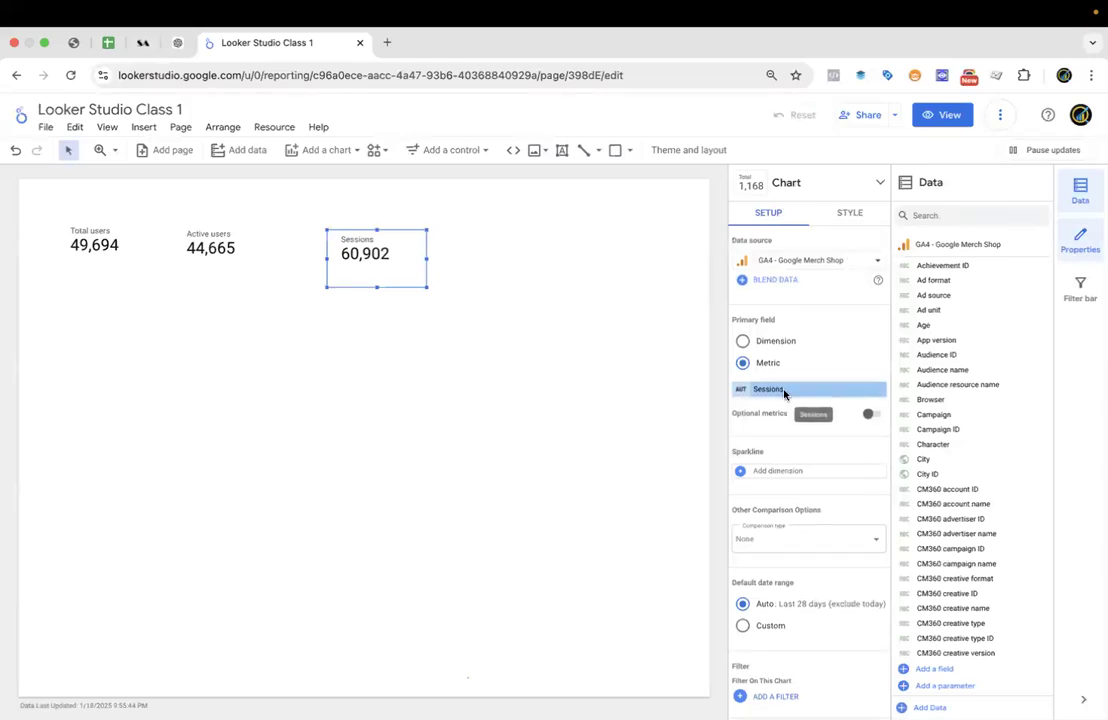
# Add a sparkline by Date to the Sessions scorecard, keeping its optional metrics switched off.
pyautogui.scroll(-1, 786, 370)
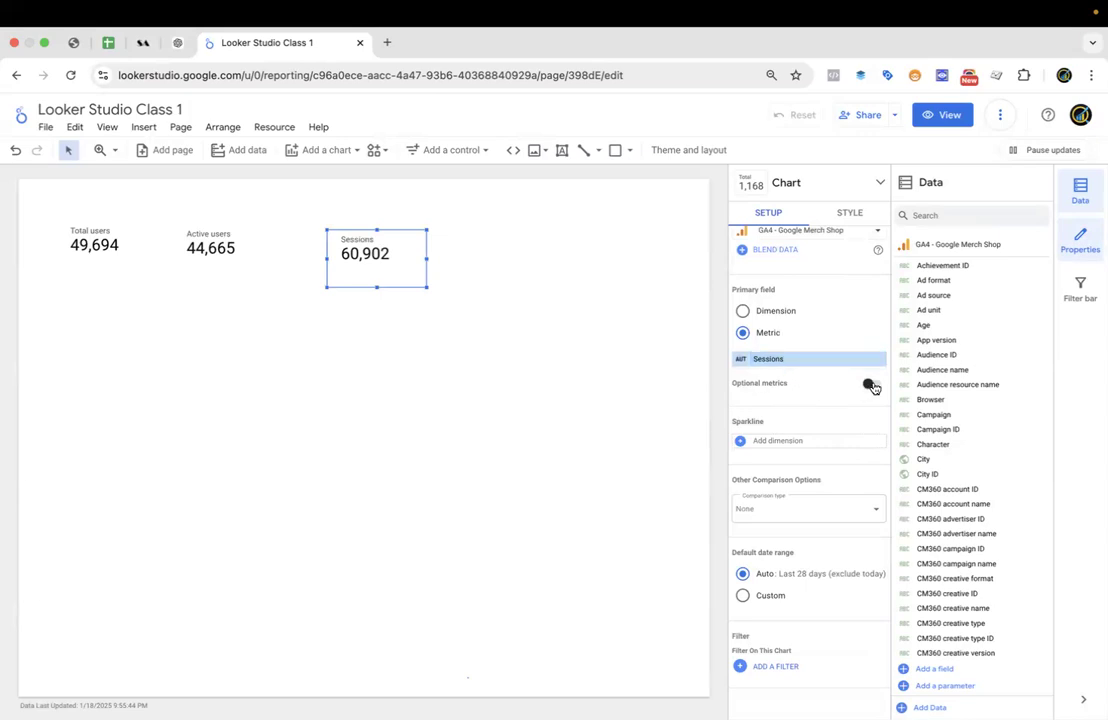
pyautogui.click(871, 385)
pyautogui.click(873, 385)
pyautogui.scroll(-1, 825, 449)
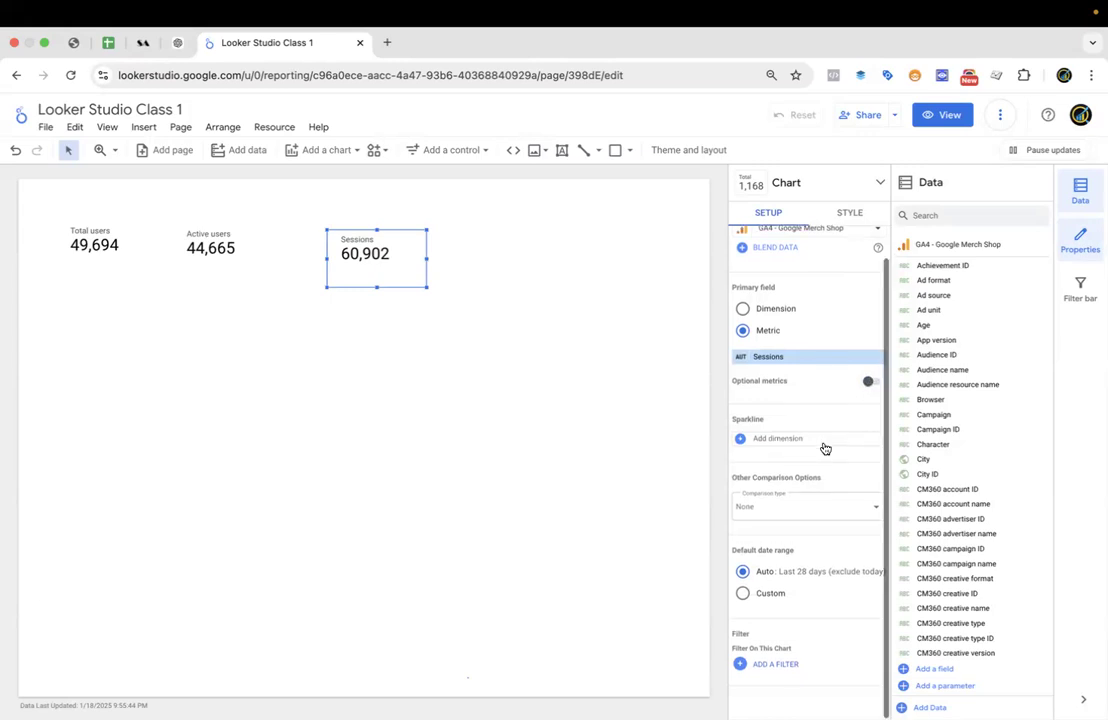
pyautogui.click(764, 441)
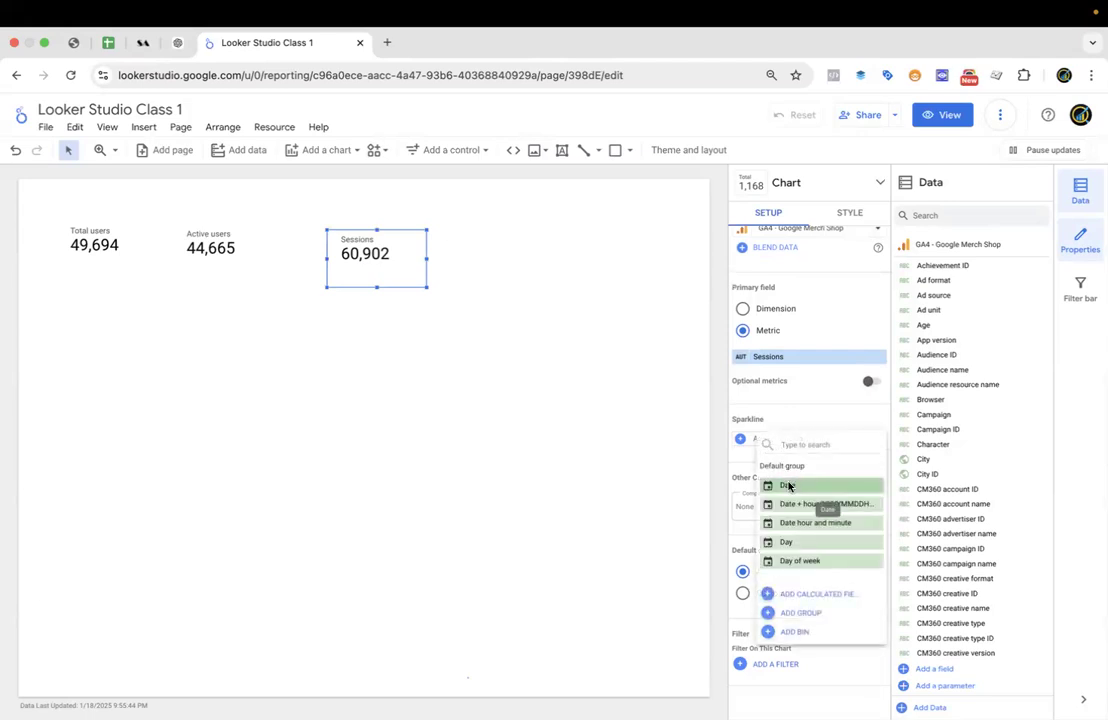
pyautogui.click(787, 485)
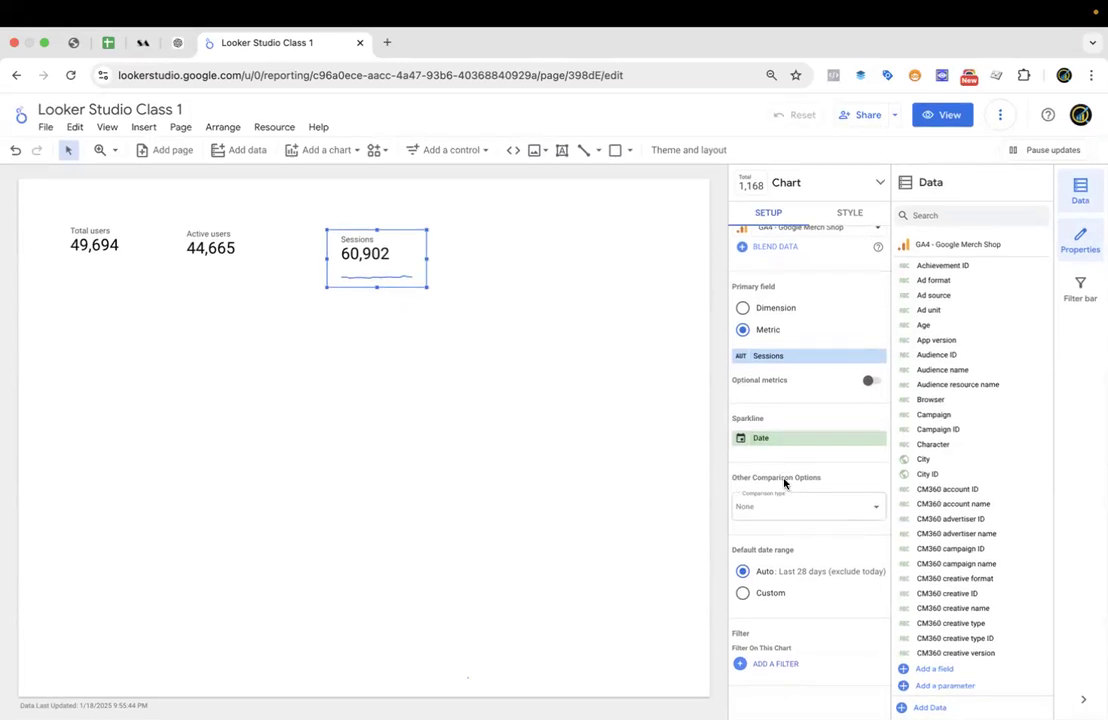
# Keep the Sessions scorecard's comparison type at None and set its custom default date range to Last 7 days, excluding today.
pyautogui.click(866, 512)
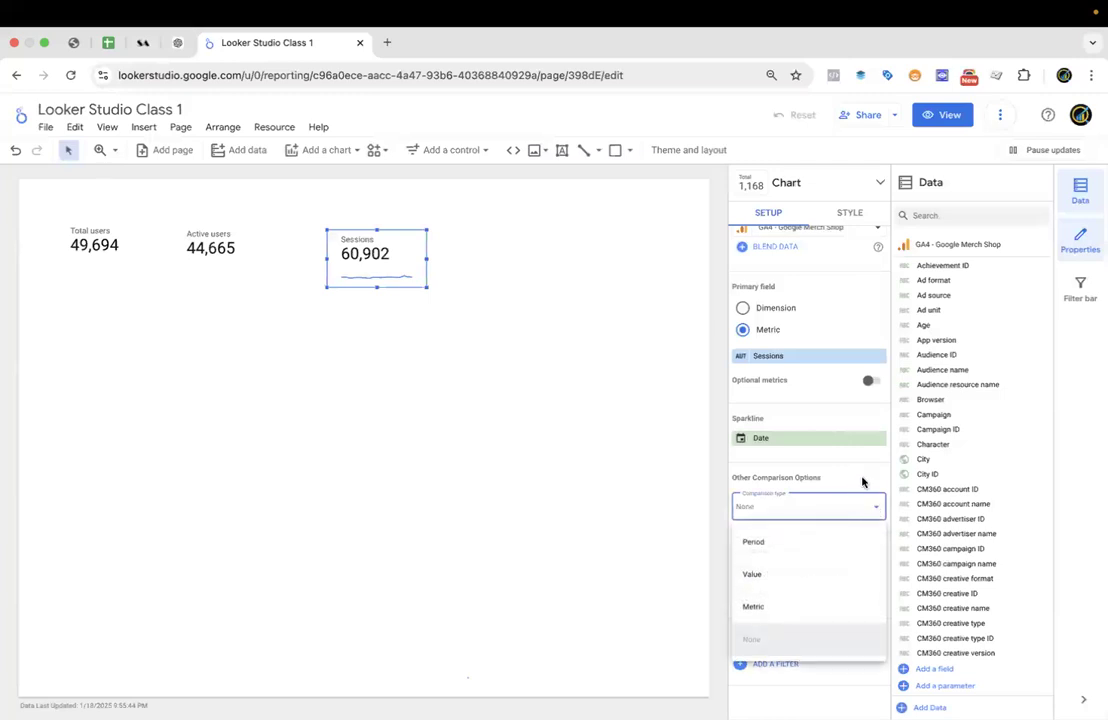
pyautogui.click(862, 482)
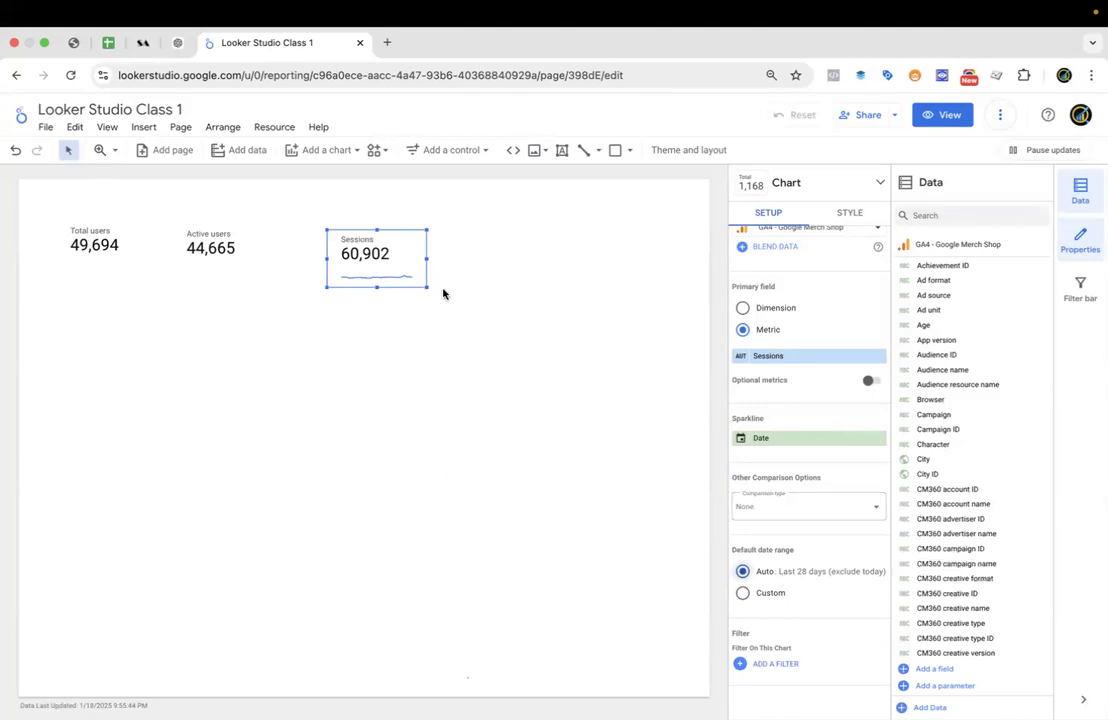
pyautogui.click(742, 593)
pyautogui.scroll(-1, 835, 575)
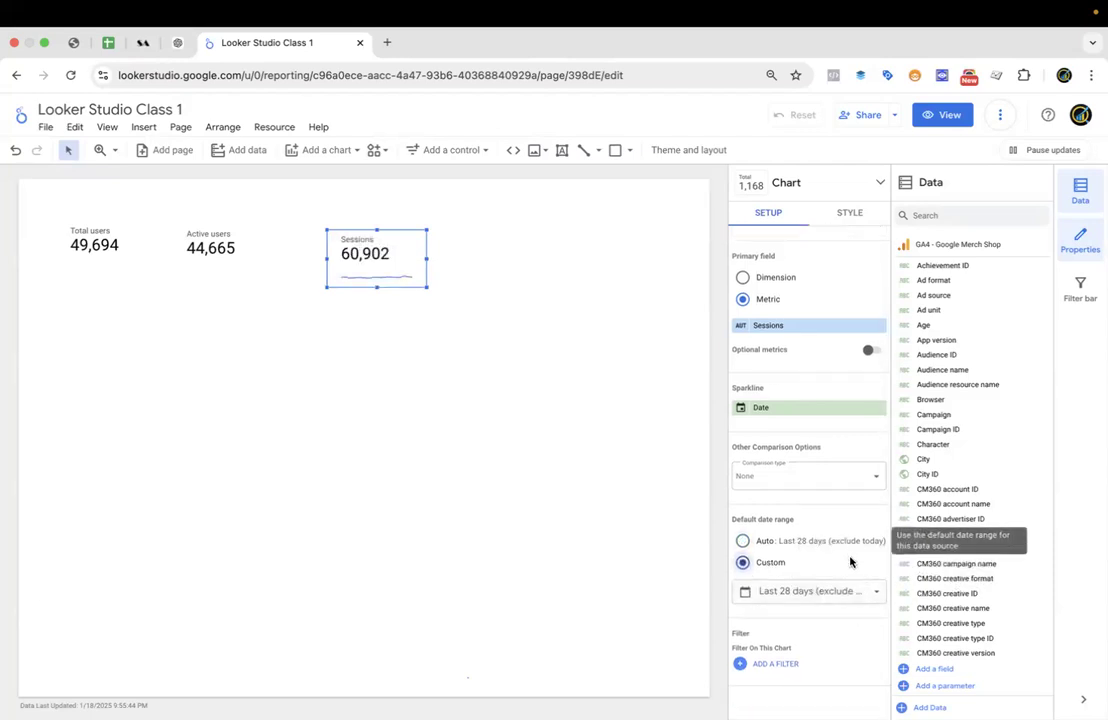
pyautogui.click(868, 592)
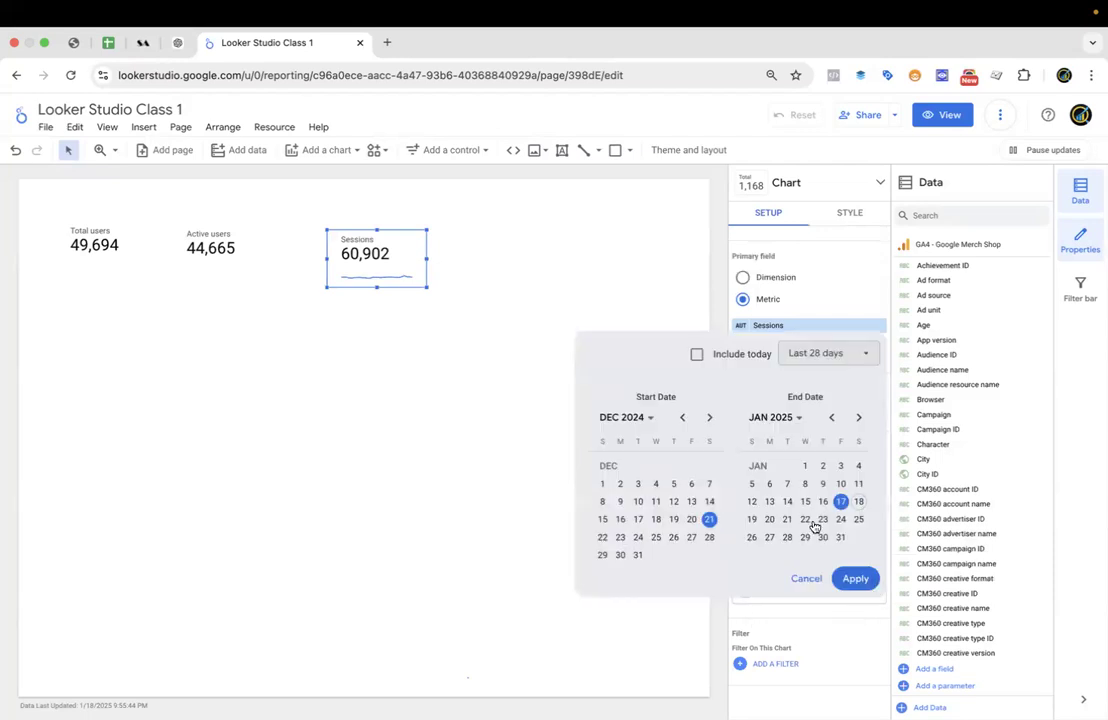
pyautogui.click(845, 352)
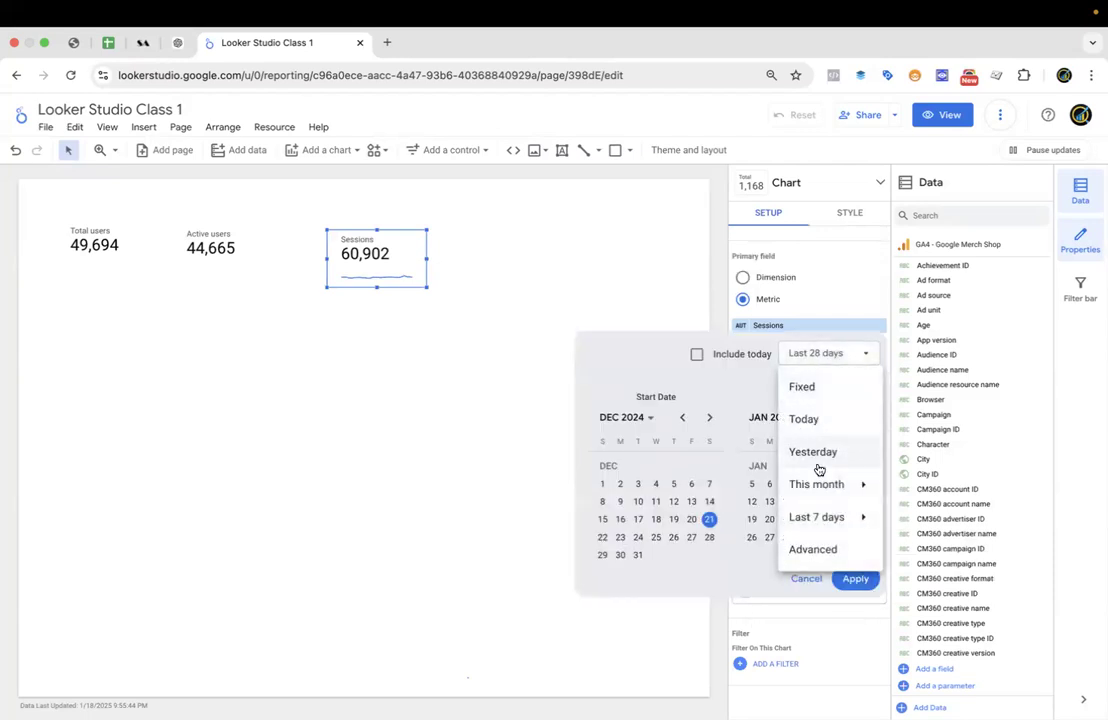
pyautogui.moveTo(821, 522)
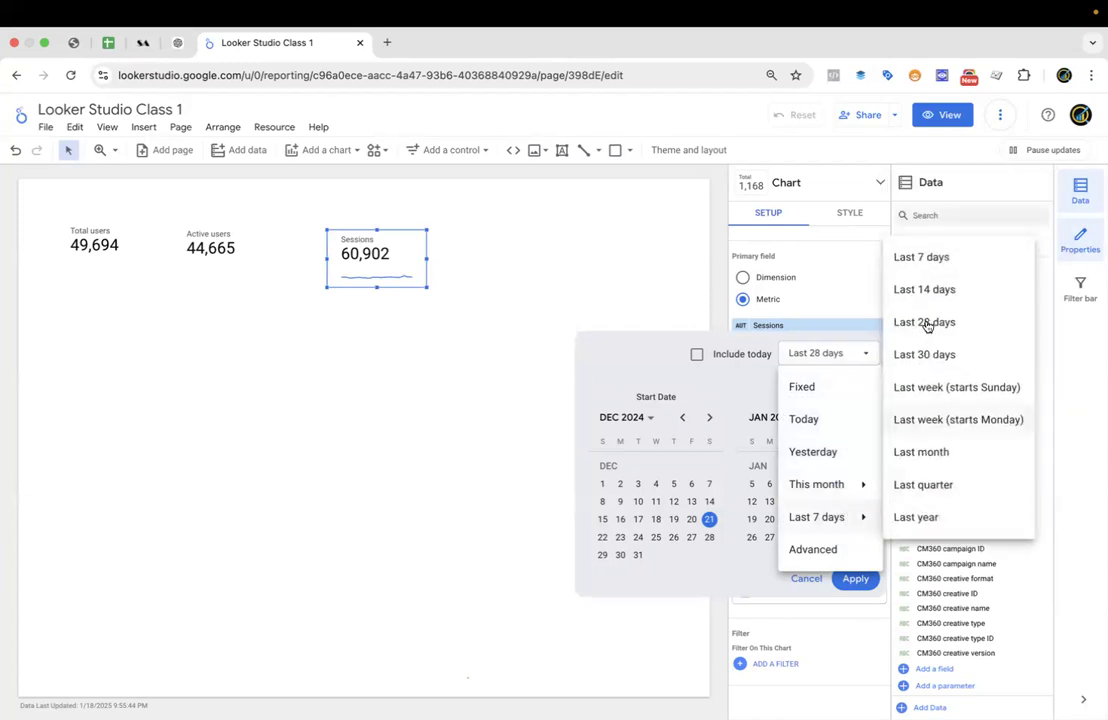
pyautogui.click(932, 258)
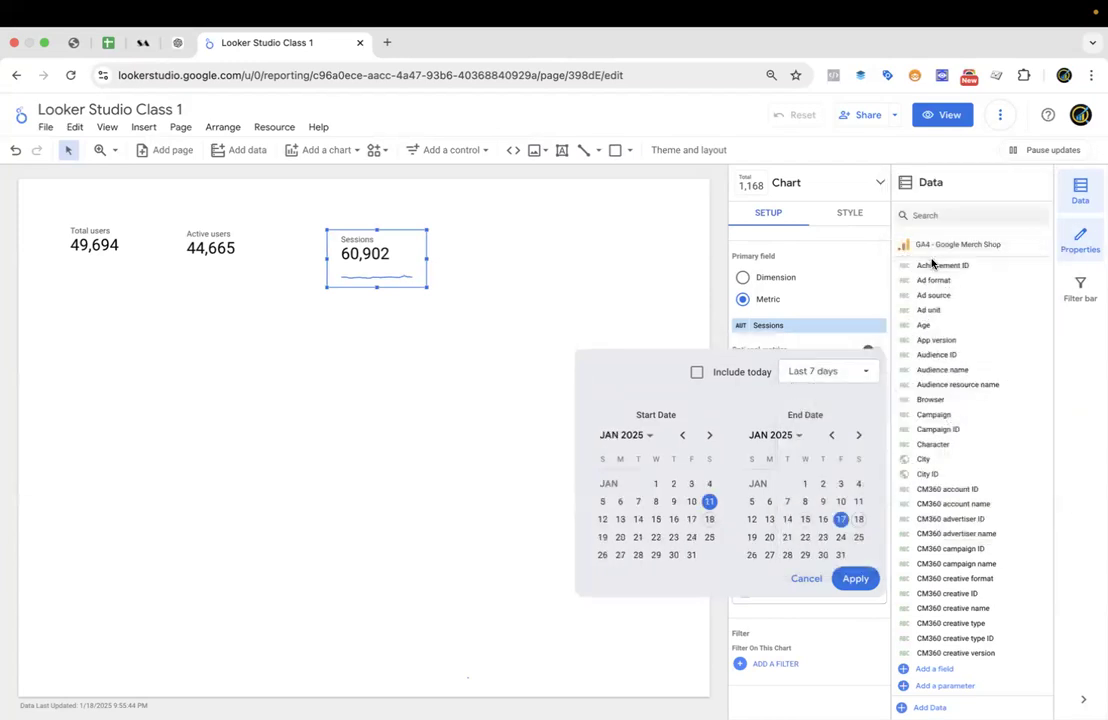
pyautogui.click(855, 579)
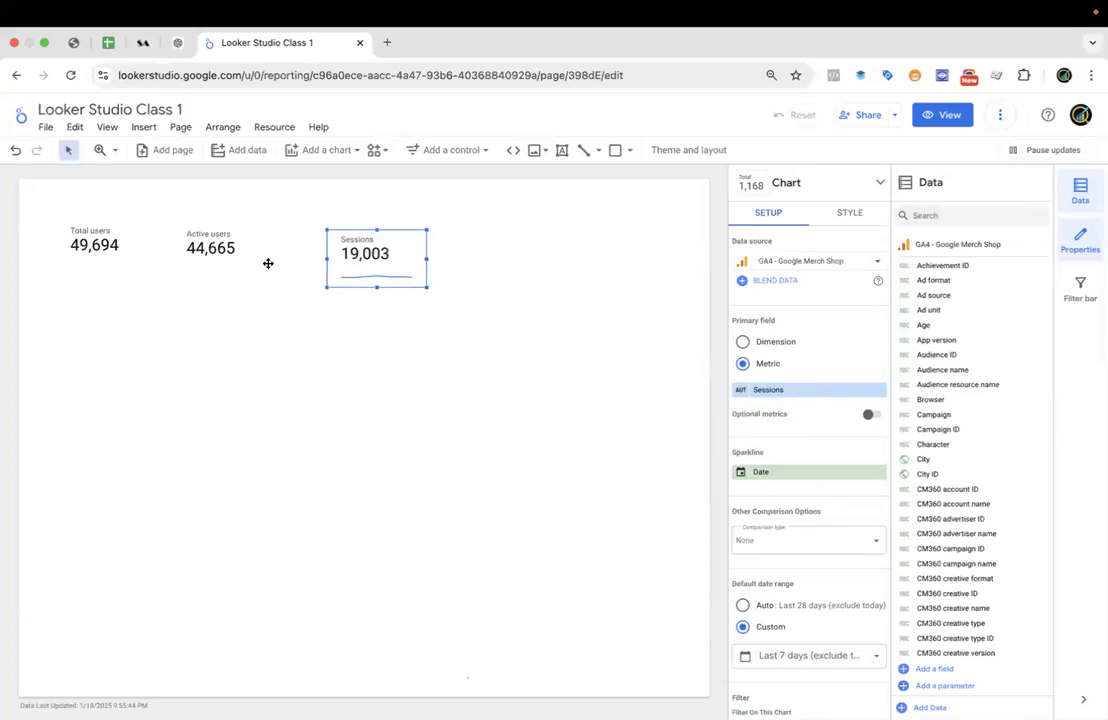
# Delete the Active users and Total users scorecards from the page.
pyautogui.click(198, 232)
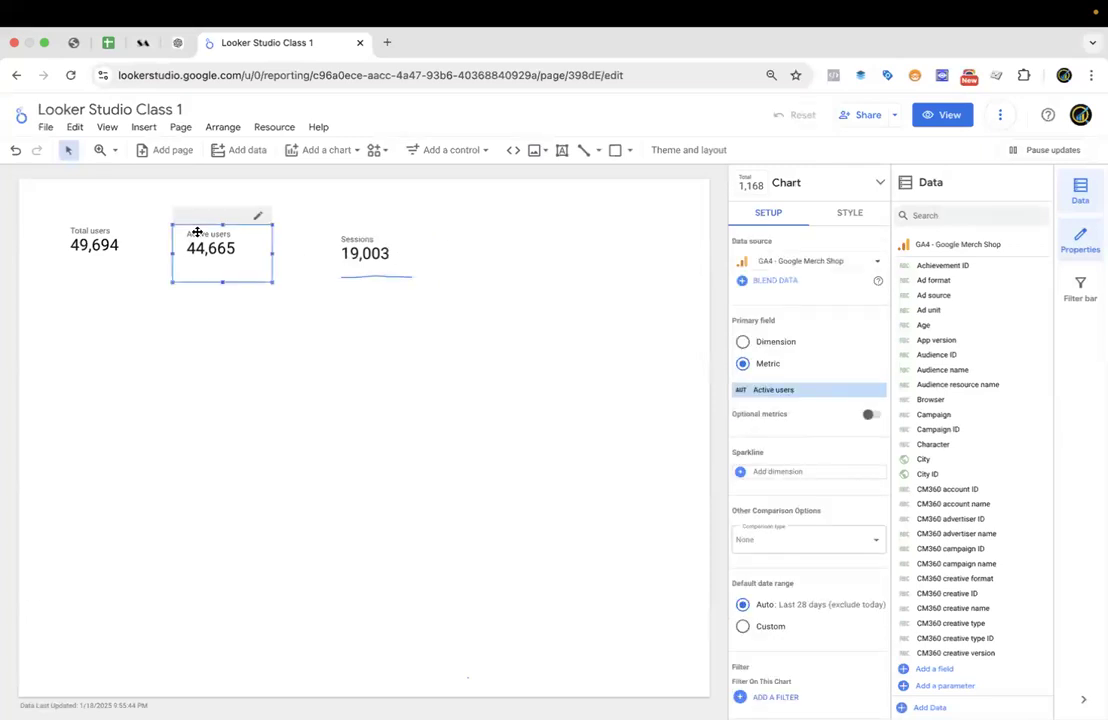
pyautogui.press('Delete')
pyautogui.click(97, 231)
pyautogui.press('Delete')
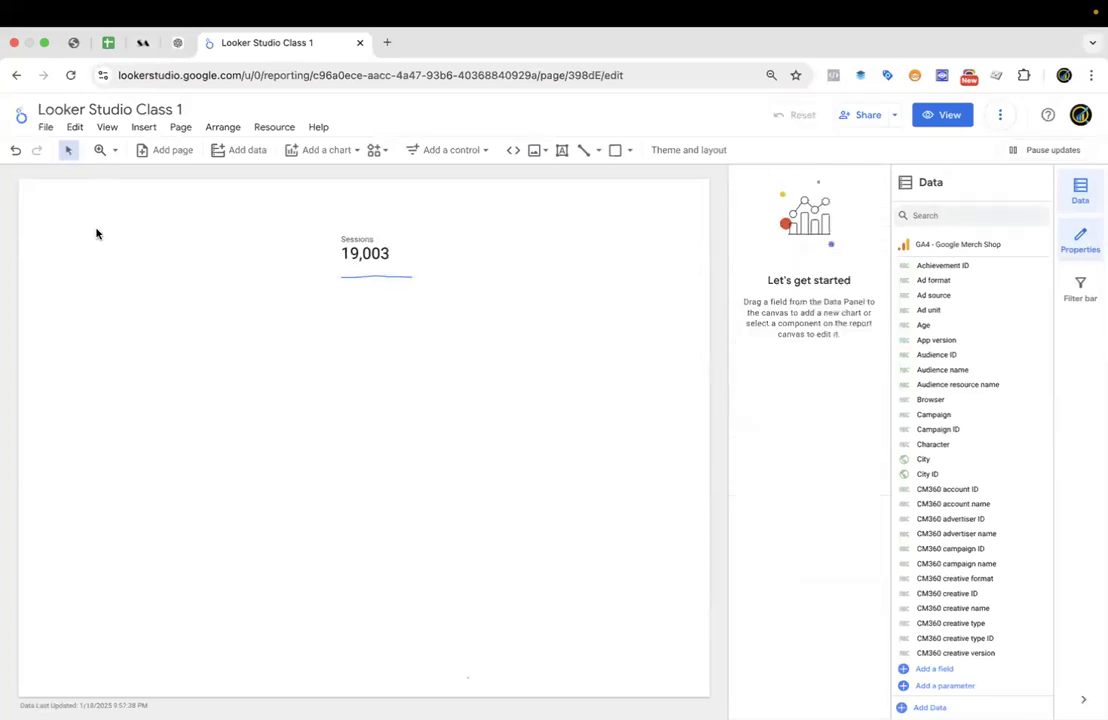
# Move the Sessions scorecard toward the page's upper-left area and remove its Date sparkline.
pyautogui.moveTo(375, 247); pyautogui.dragTo(187, 247)
pyautogui.scroll(-2, 825, 492)
pyautogui.scroll(2, 823, 492)
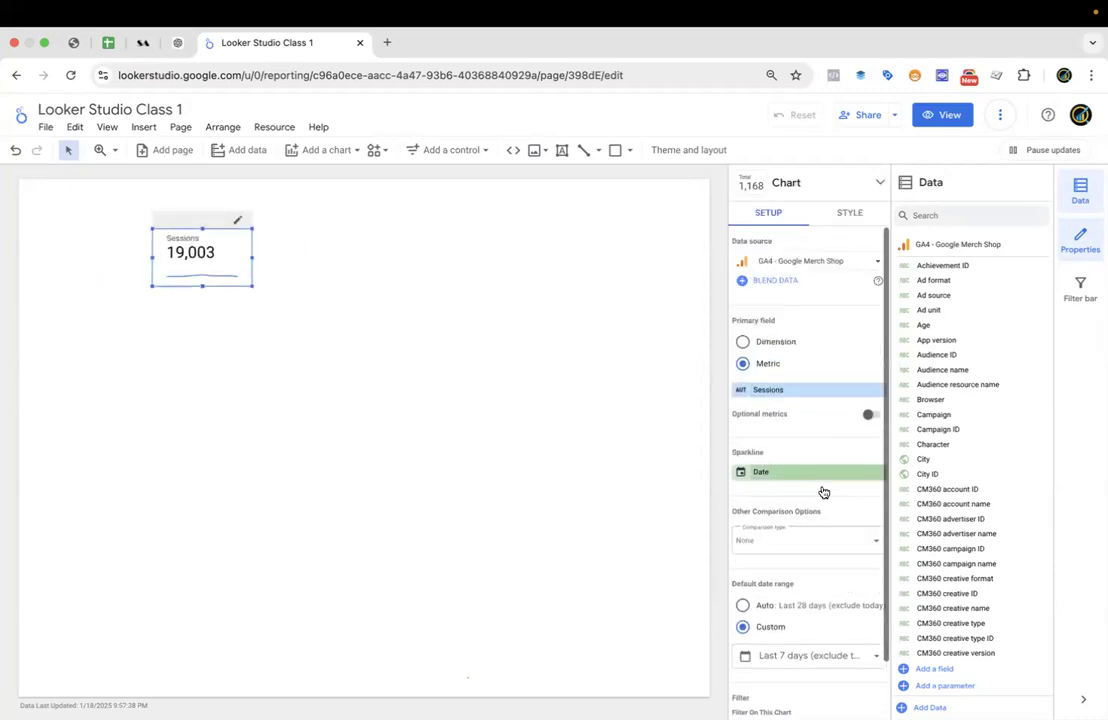
pyautogui.click(879, 474)
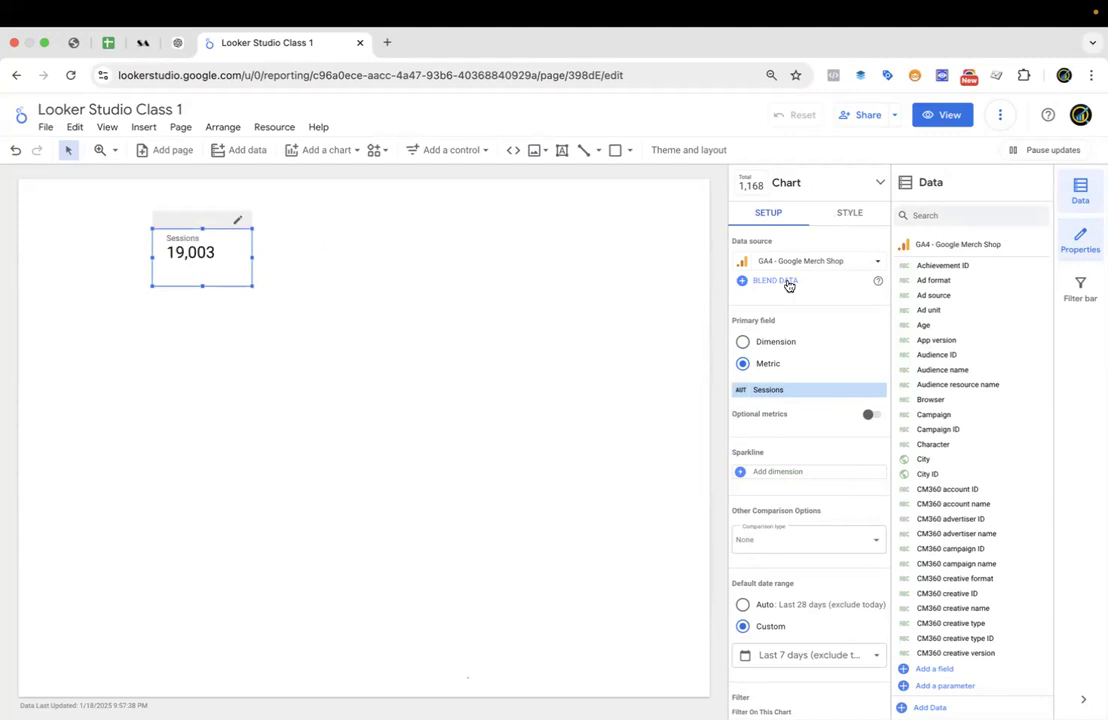
# Show the Sessions value as a compact number with decimal precision 2, keeping missing data as "No data".
pyautogui.scroll(-2, 816, 371)
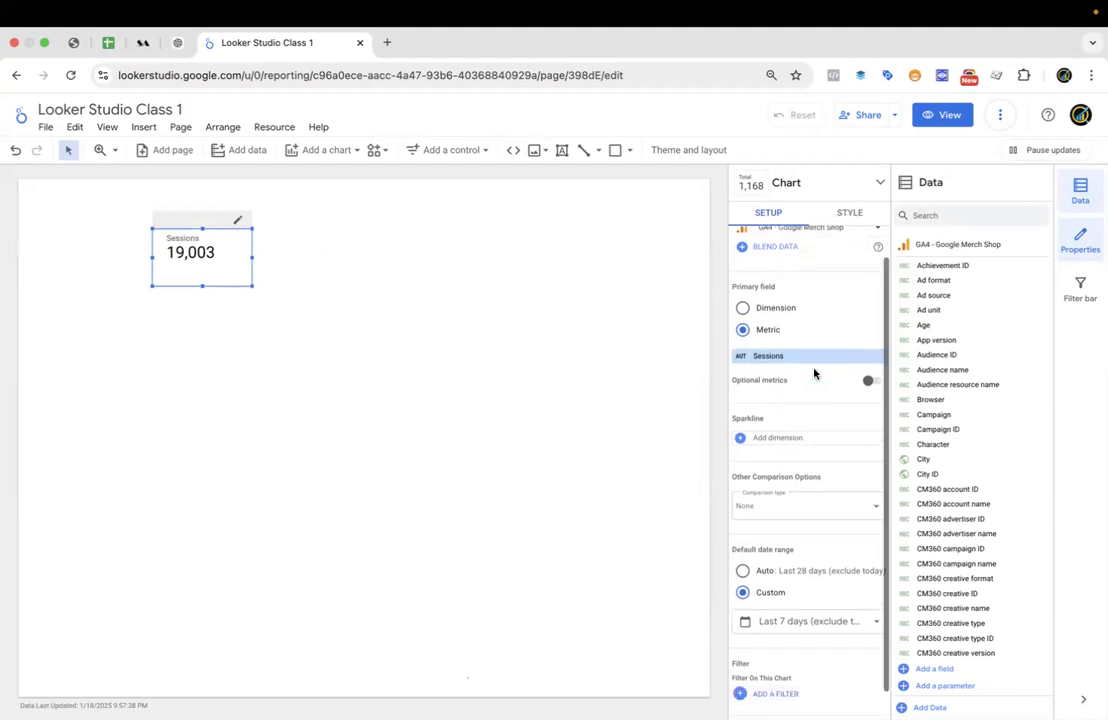
pyautogui.click(849, 212)
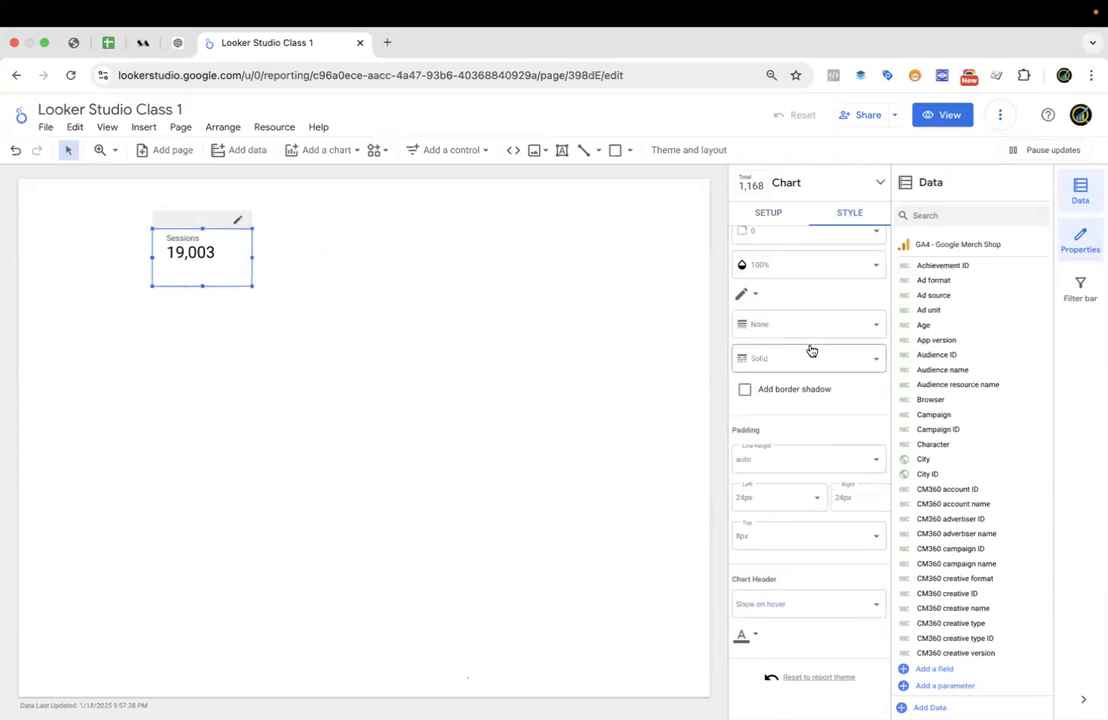
pyautogui.scroll(10, 811, 350)
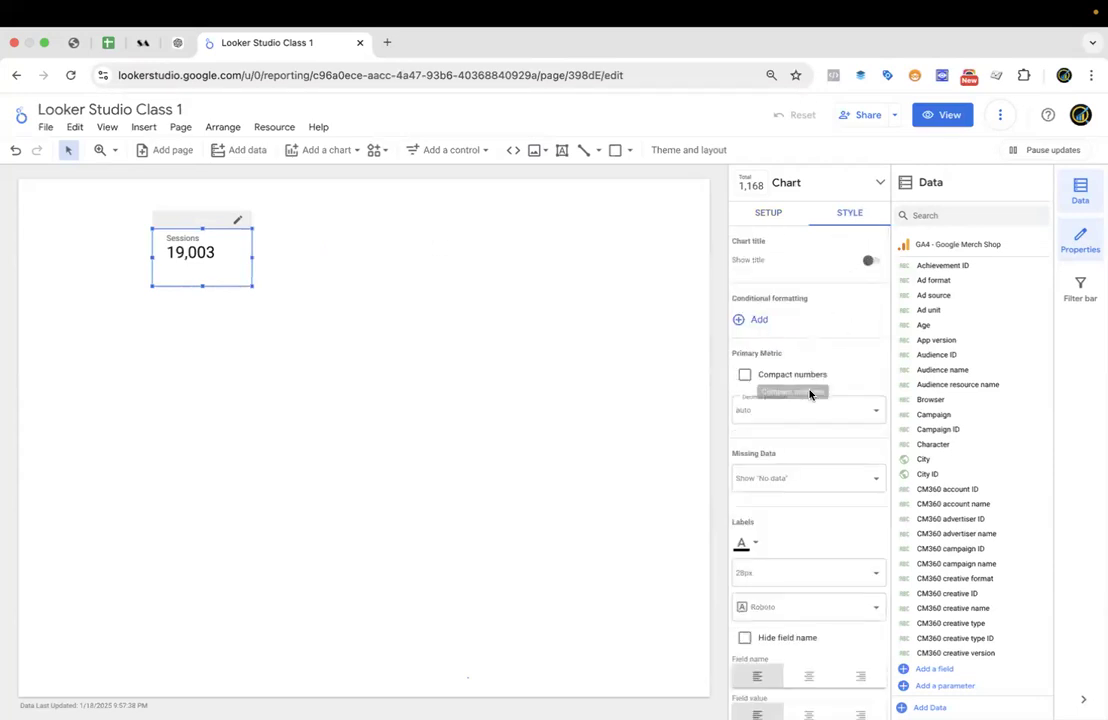
pyautogui.scroll(-1, 811, 390)
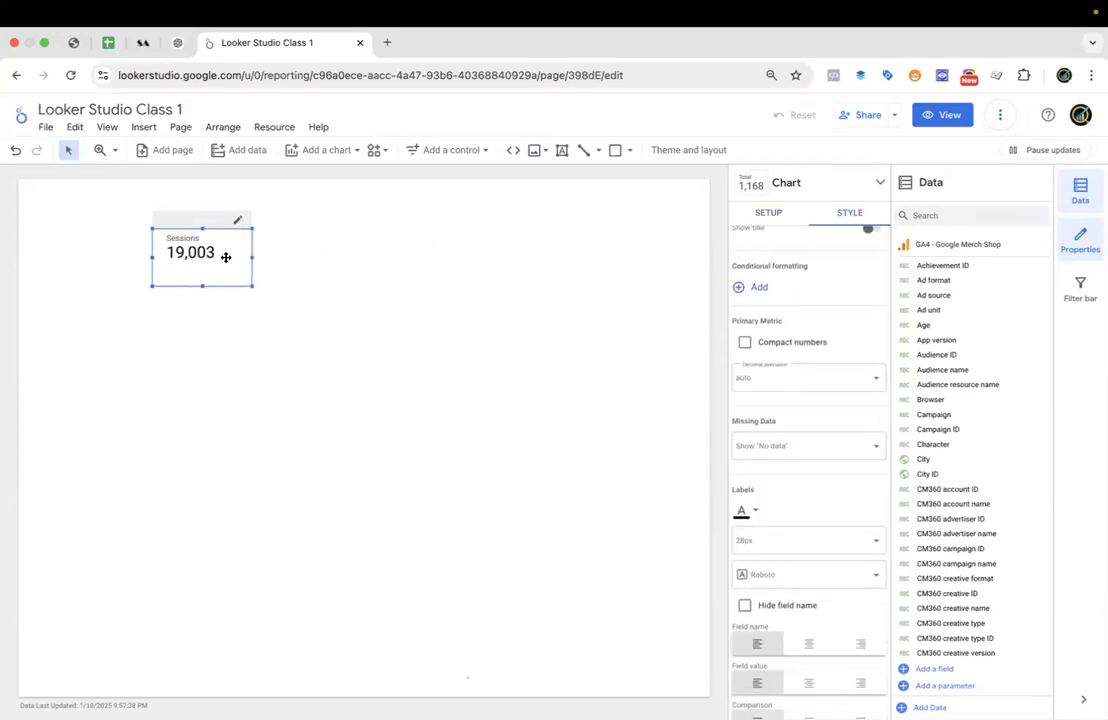
pyautogui.click(745, 343)
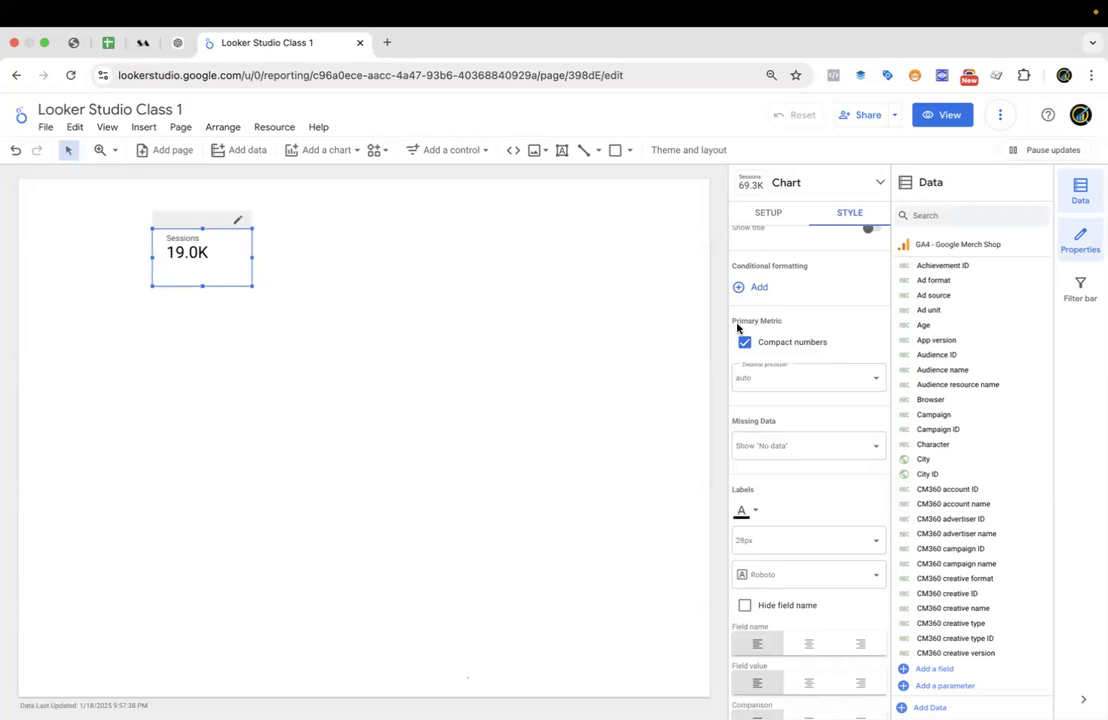
pyautogui.click(789, 379)
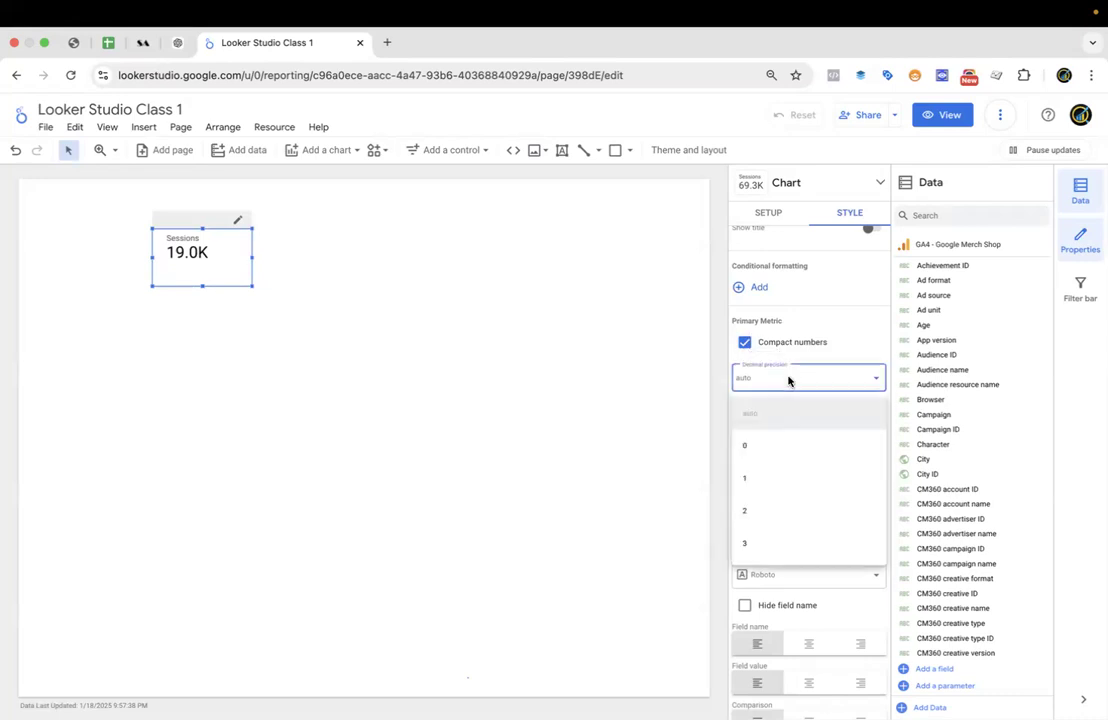
pyautogui.click(757, 508)
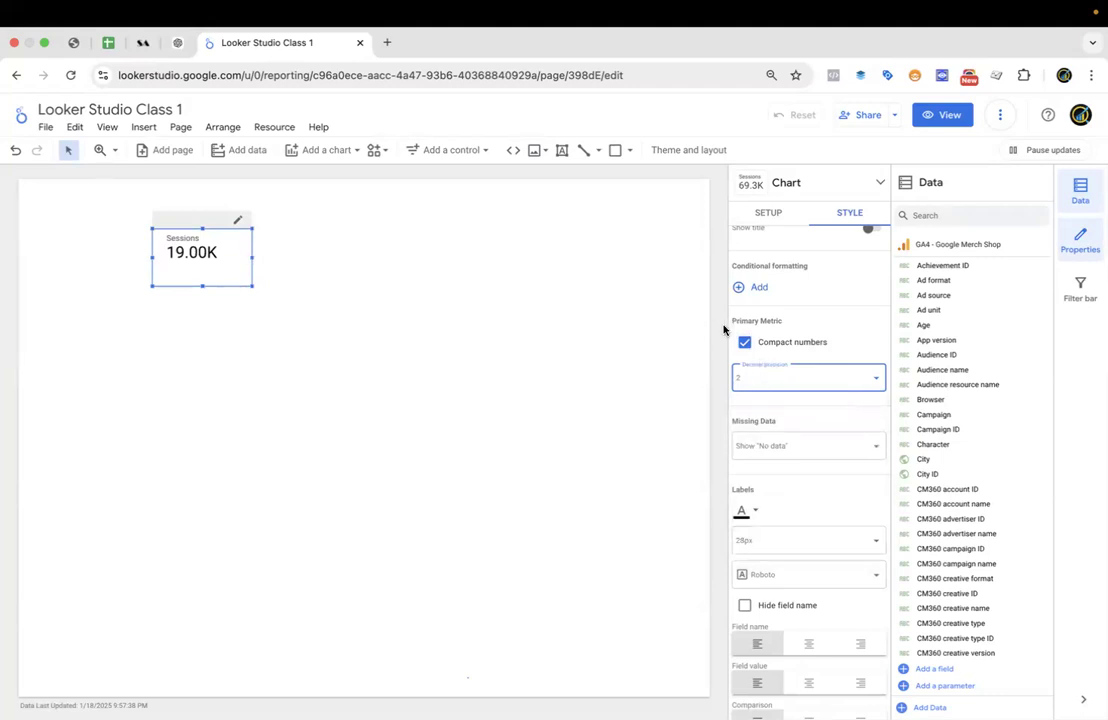
pyautogui.click(804, 449)
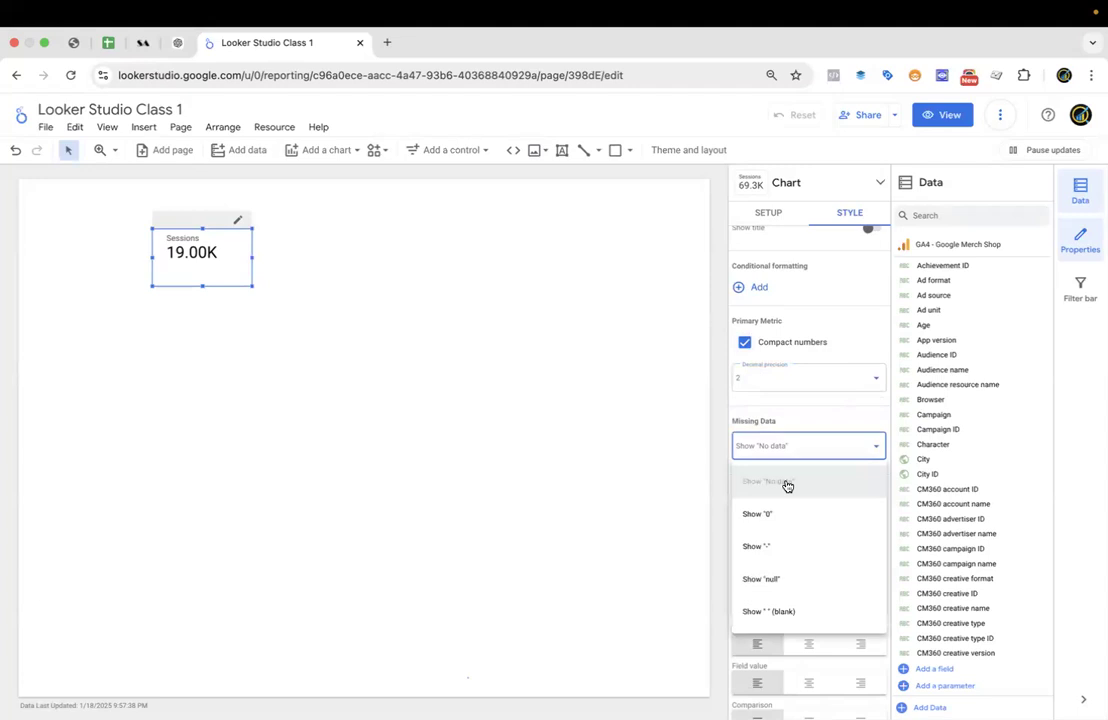
pyautogui.click(788, 440)
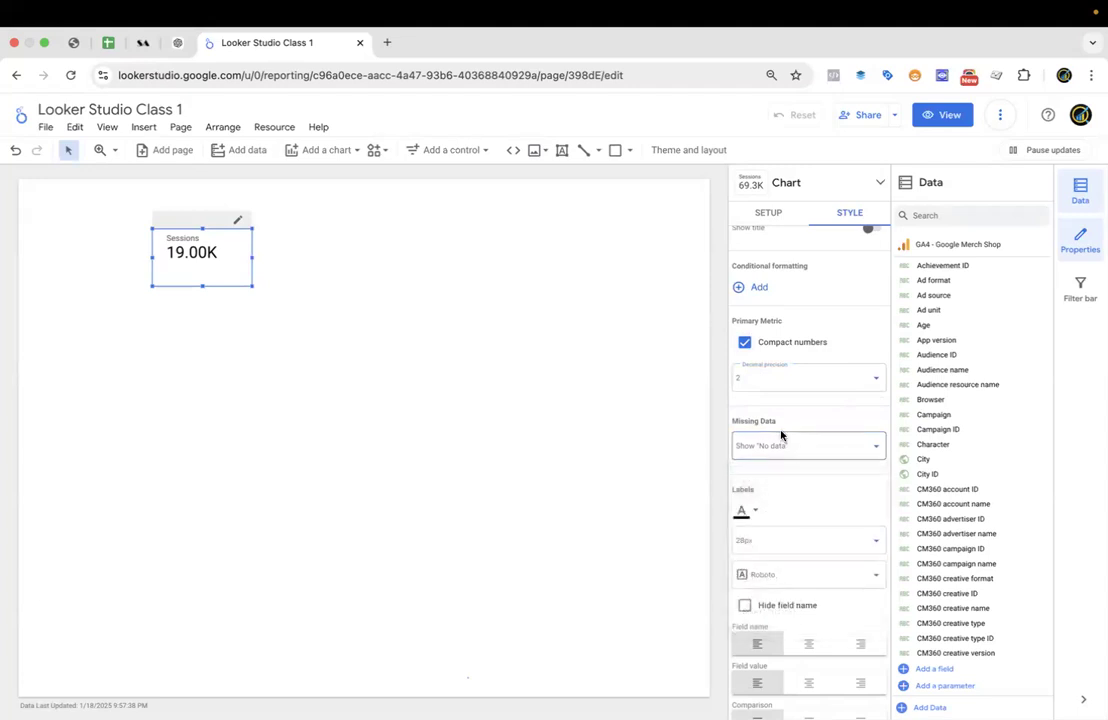
# Try orange as the Sessions scorecard's label font colour, and settle on dark grey.
pyautogui.scroll(-3, 783, 408)
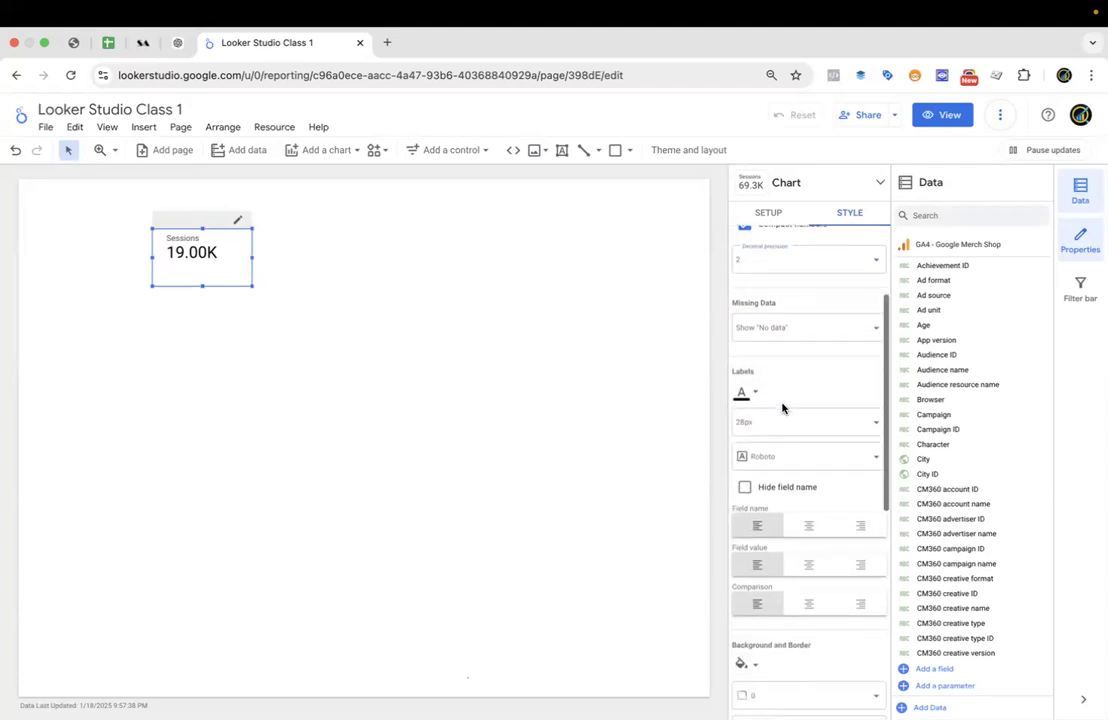
pyautogui.click(754, 377)
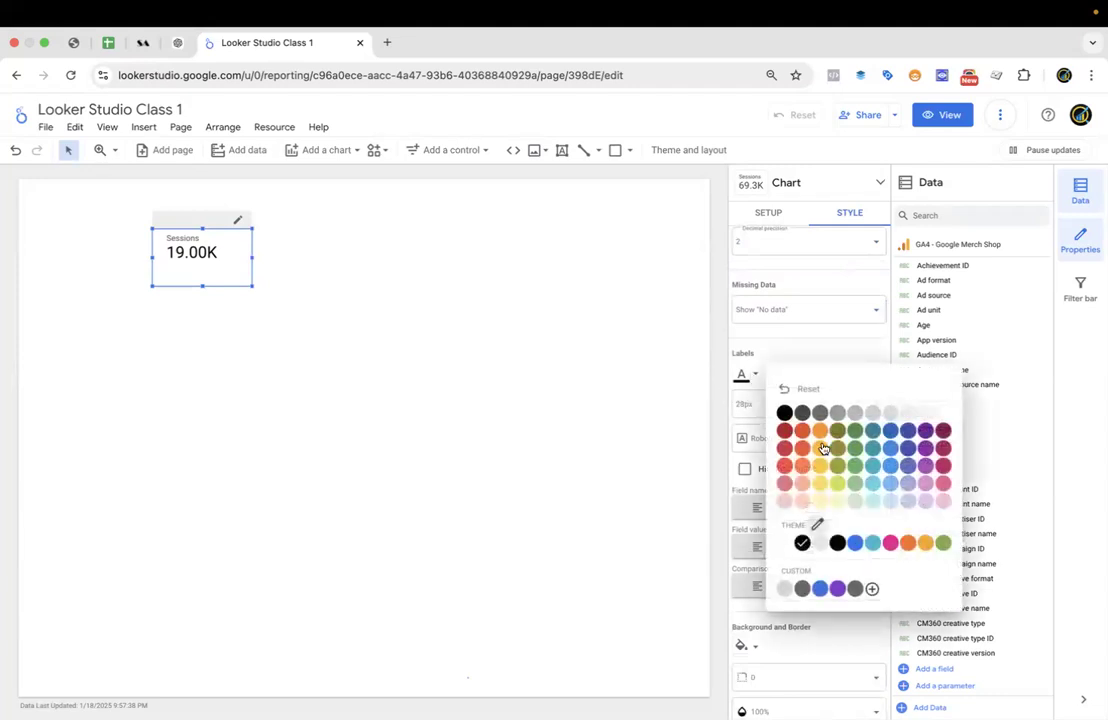
pyautogui.click(820, 436)
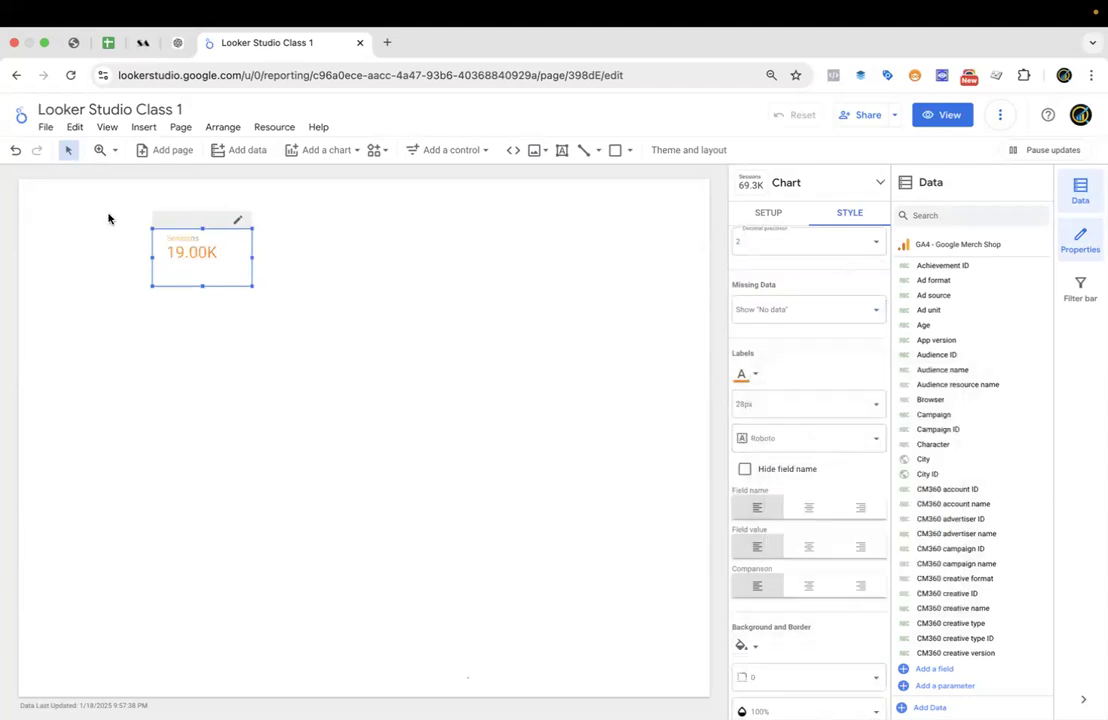
pyautogui.click(742, 374)
pyautogui.click(803, 418)
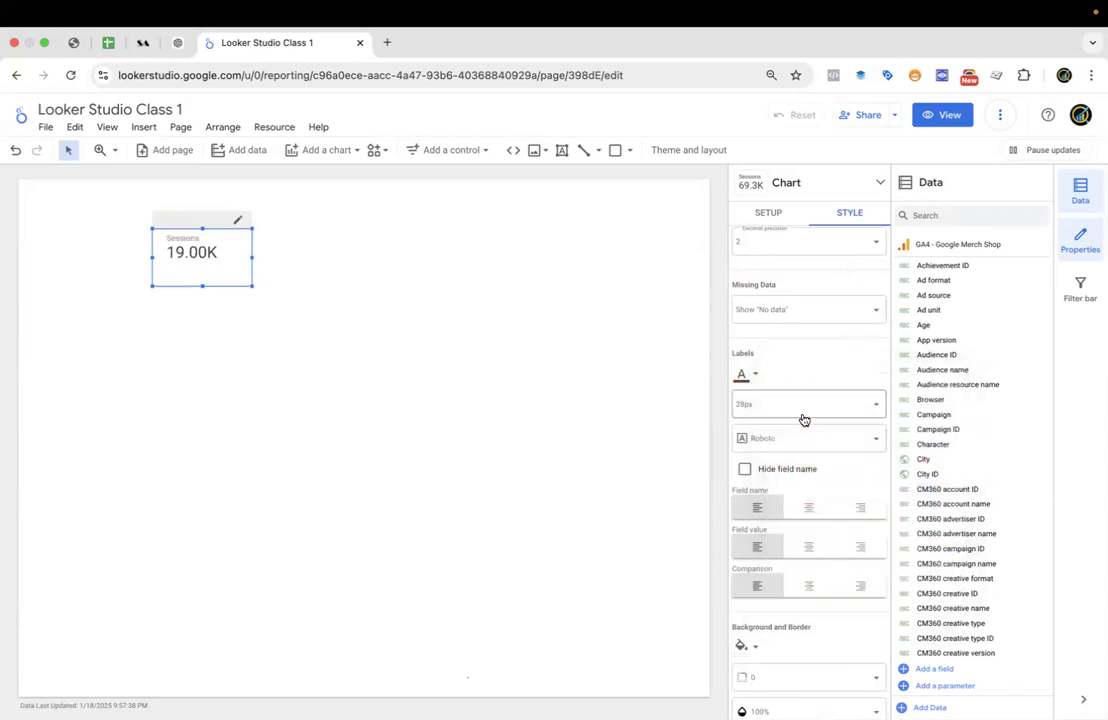
# Set the Sessions scorecard's label font size to 36px.
pyautogui.scroll(-2, 785, 408)
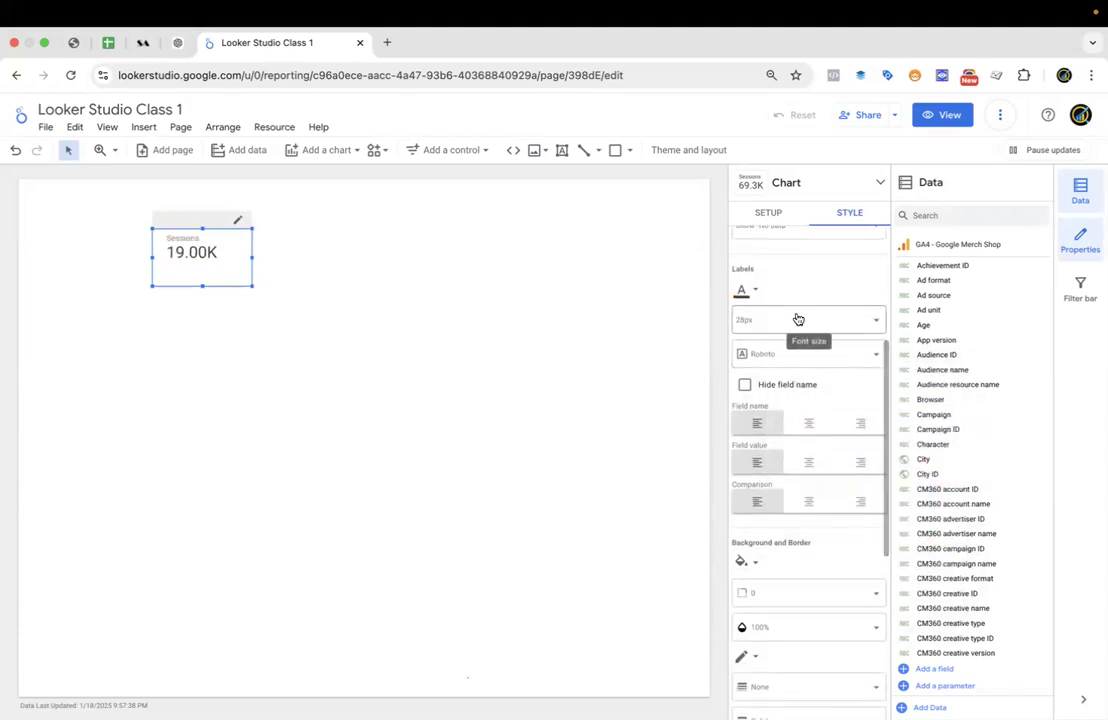
pyautogui.click(799, 319)
pyautogui.scroll(-3, 808, 453)
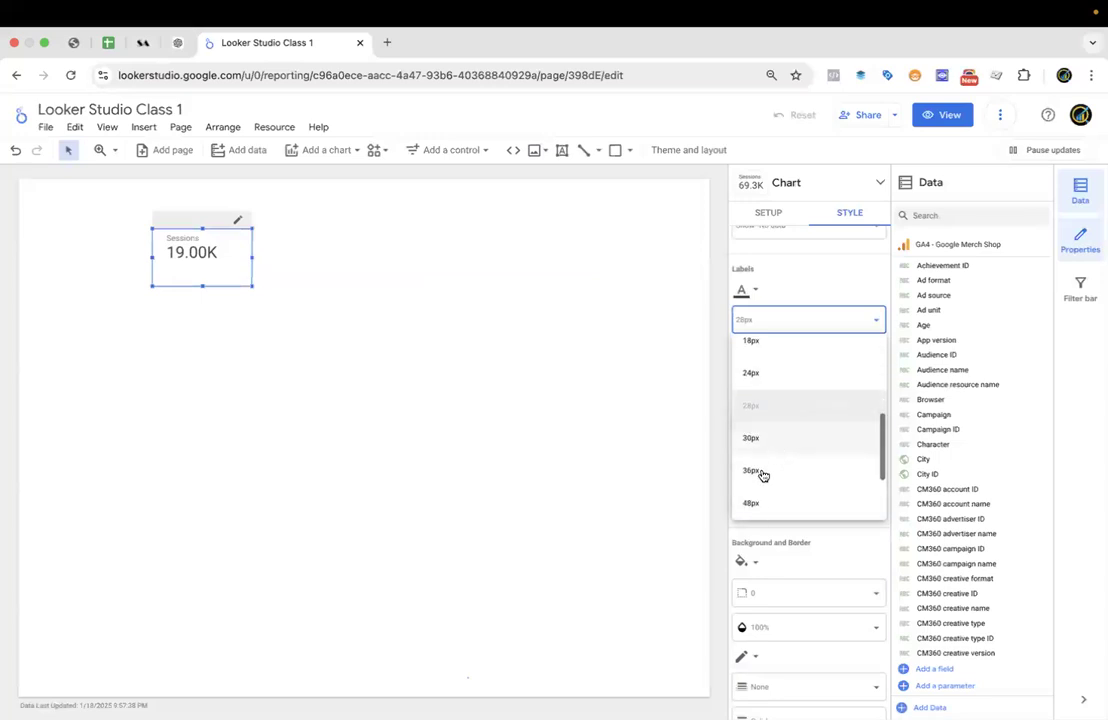
pyautogui.click(762, 471)
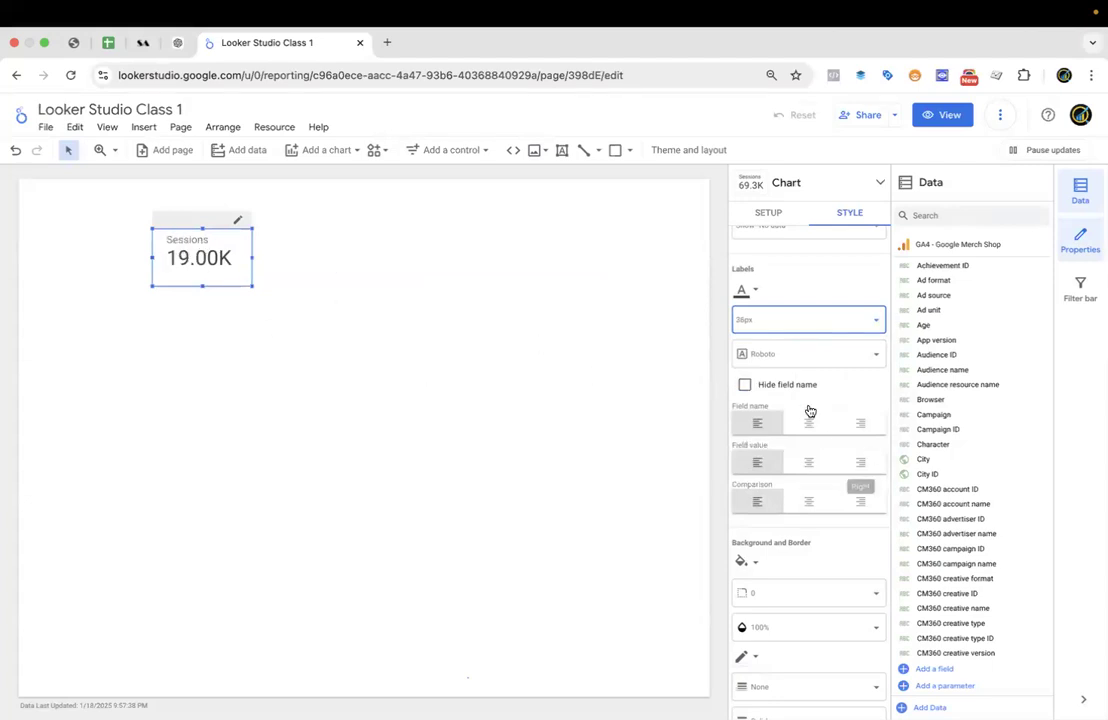
# Try hiding the Sessions scorecard's field name and show it again.
pyautogui.click(745, 385)
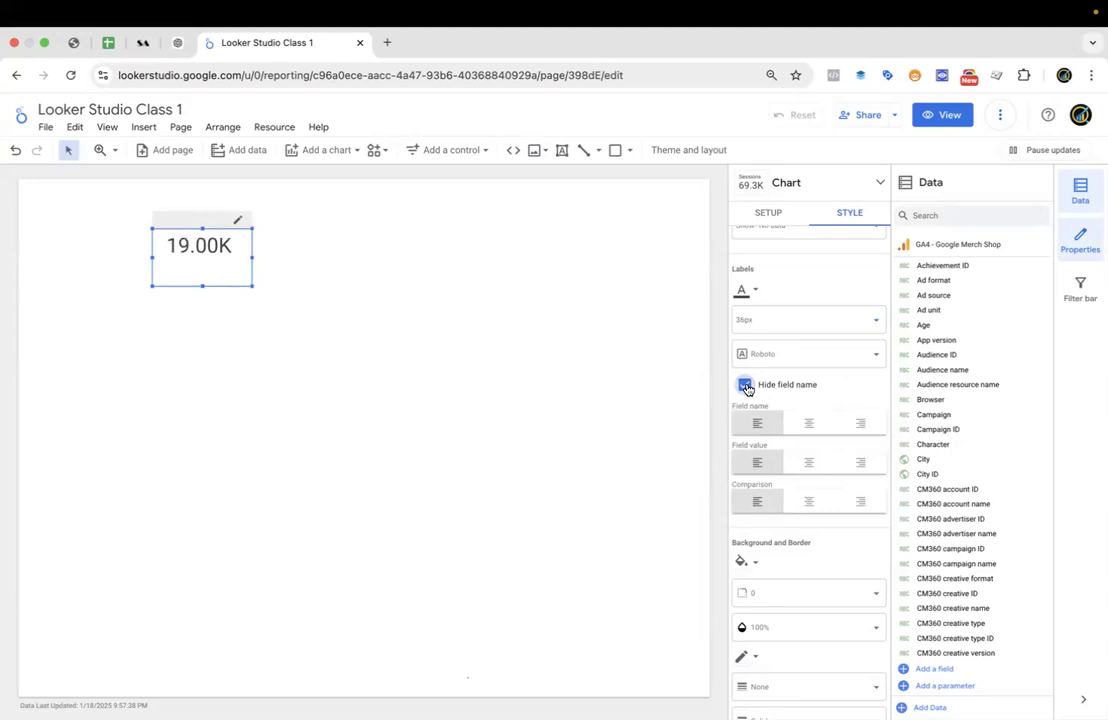
pyautogui.click(745, 386)
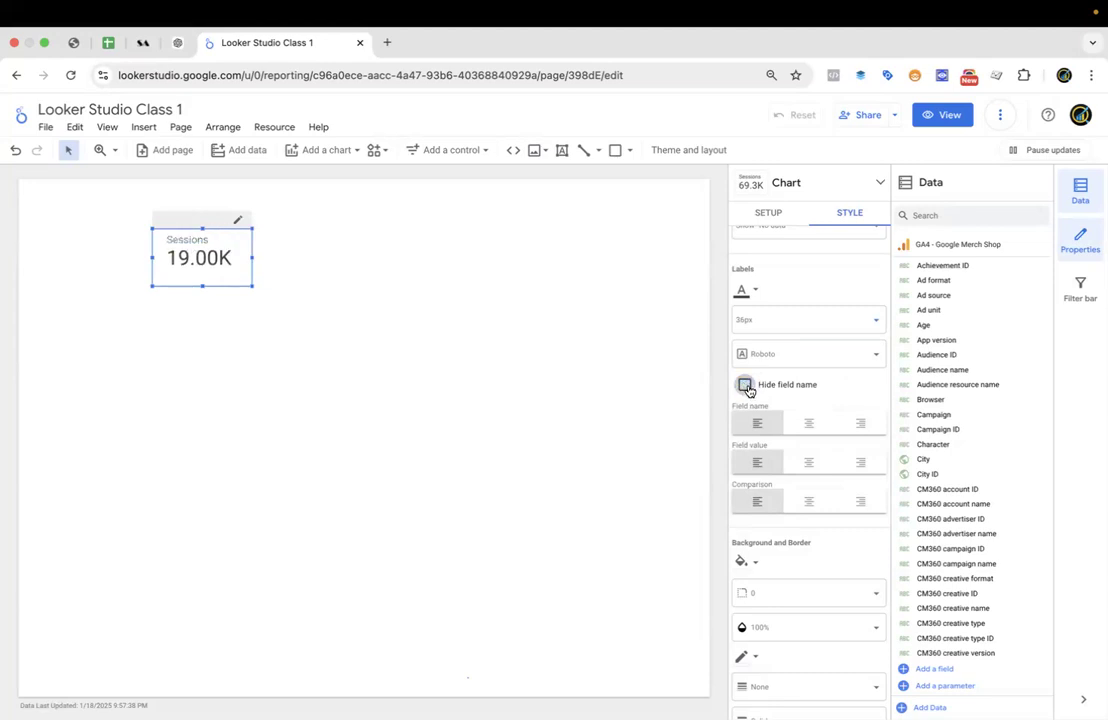
pyautogui.click(745, 386)
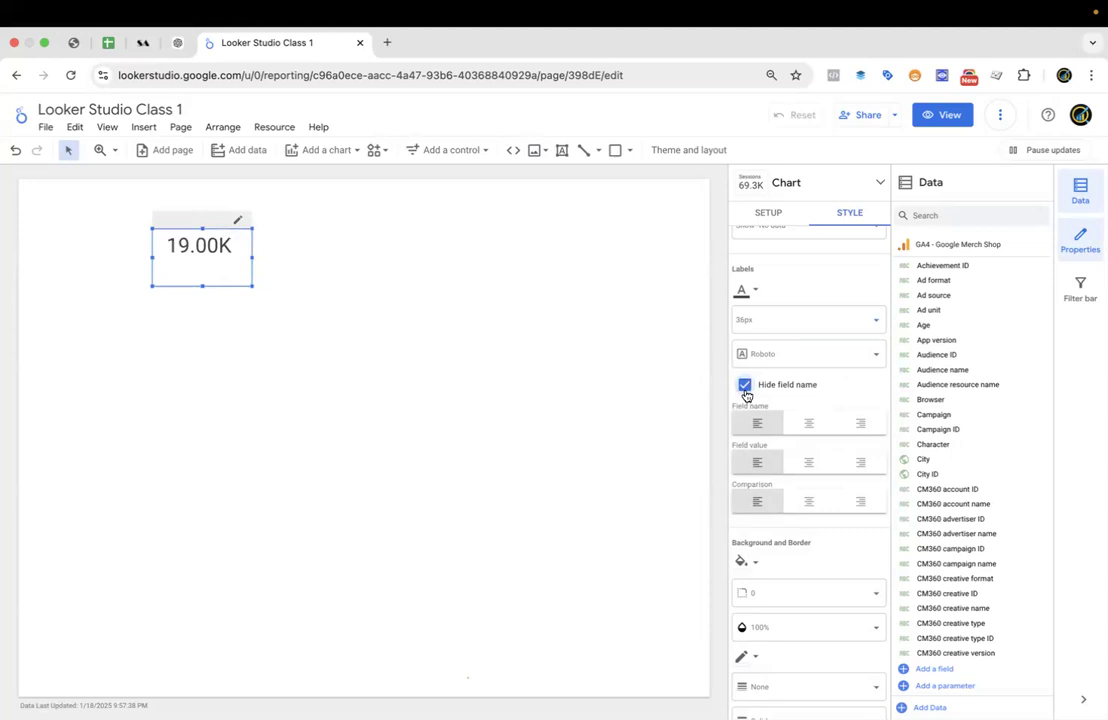
pyautogui.click(745, 386)
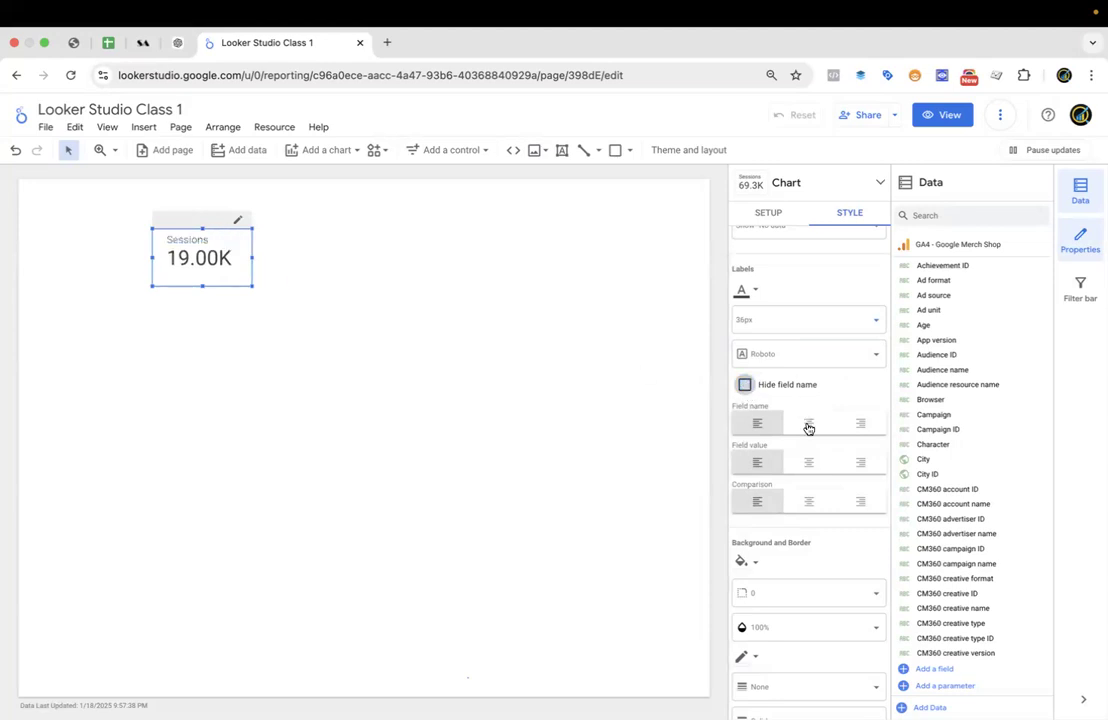
# Centre-align the Sessions scorecard's field name, field value and comparison.
pyautogui.scroll(-1, 800, 400)
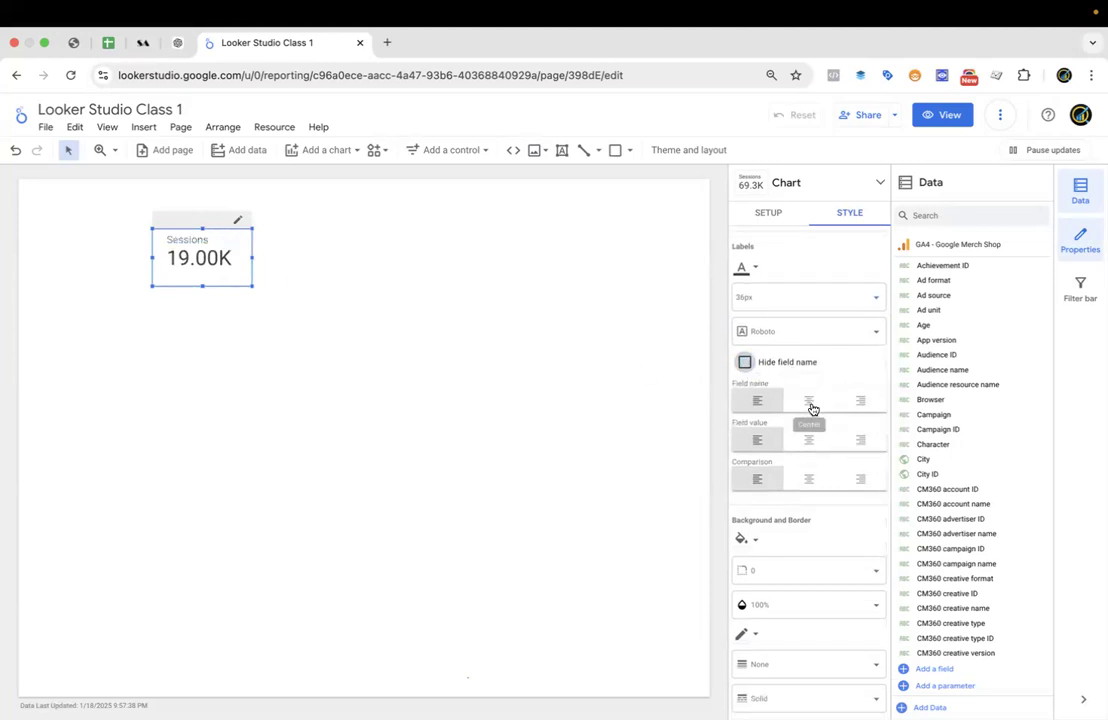
pyautogui.click(812, 406)
pyautogui.click(808, 440)
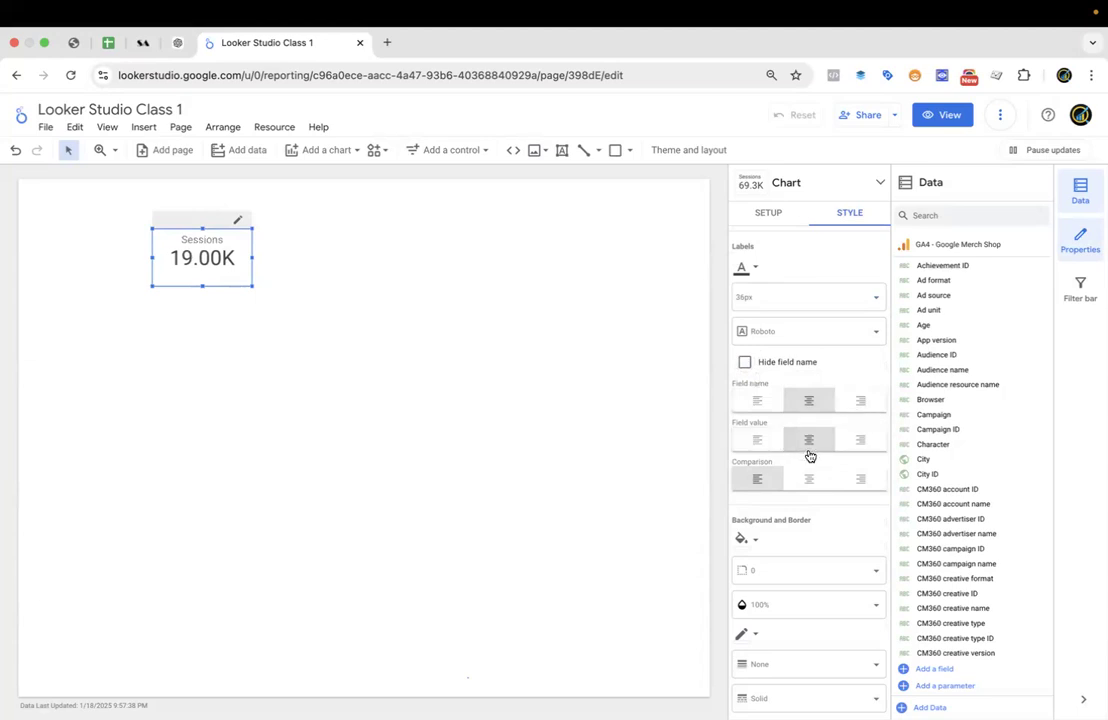
pyautogui.click(809, 481)
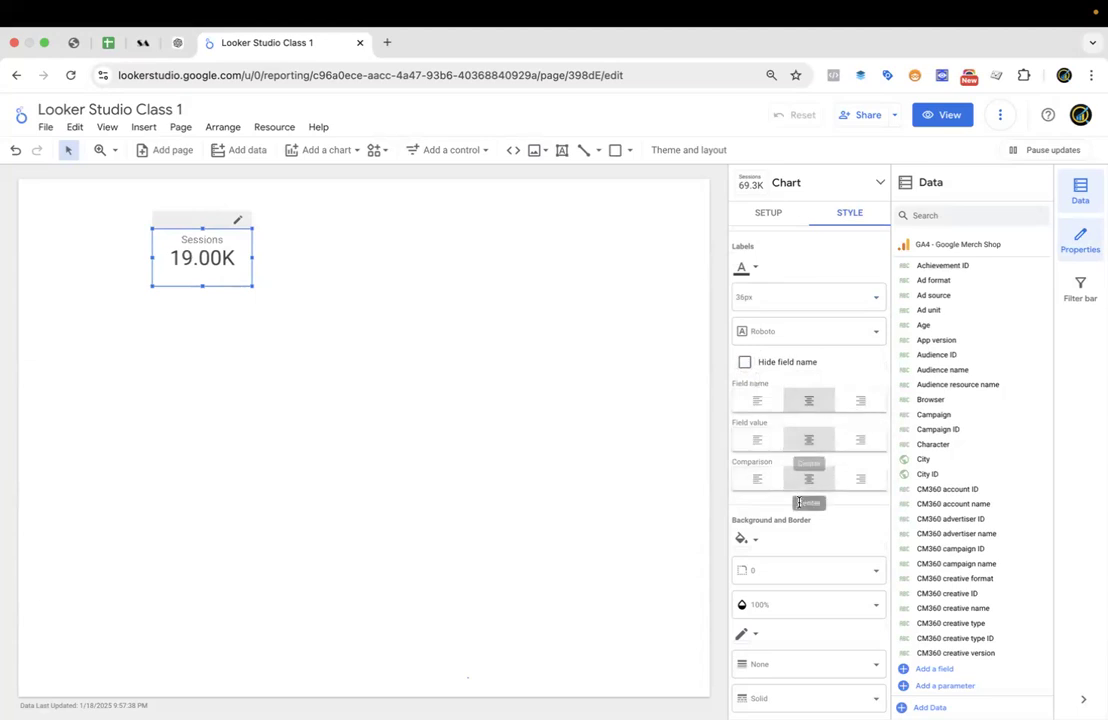
# Try an orange background on the Sessions scorecard, return it to transparent, and check the border radius choices.
pyautogui.click(748, 539)
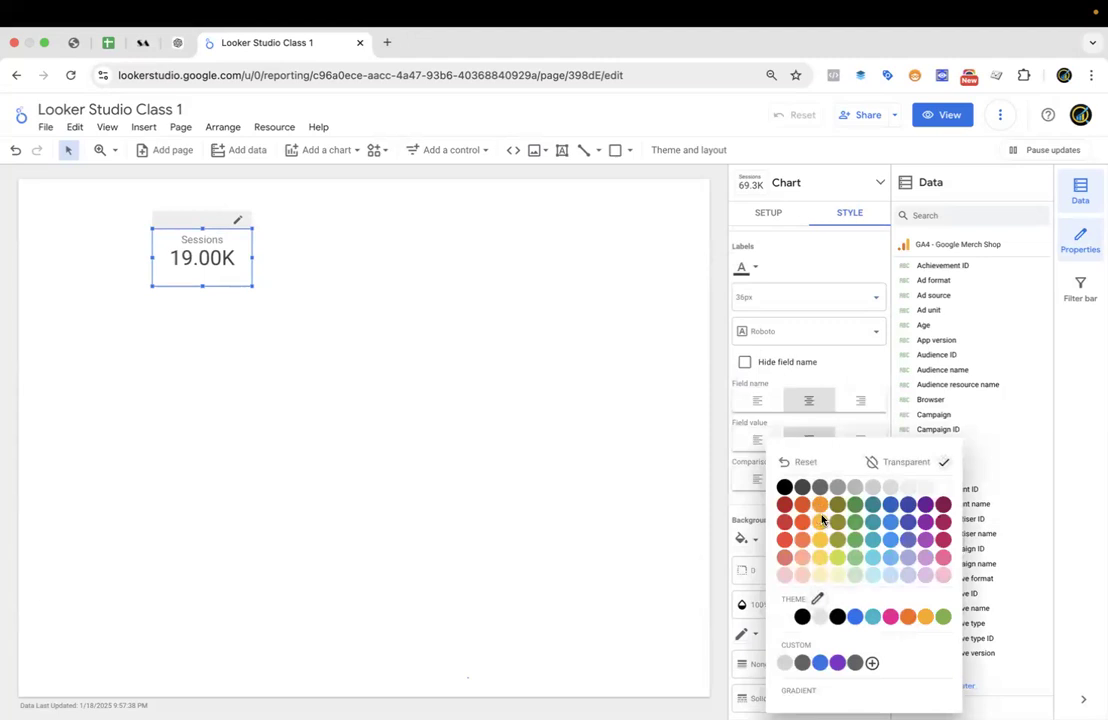
pyautogui.click(820, 520)
pyautogui.click(747, 539)
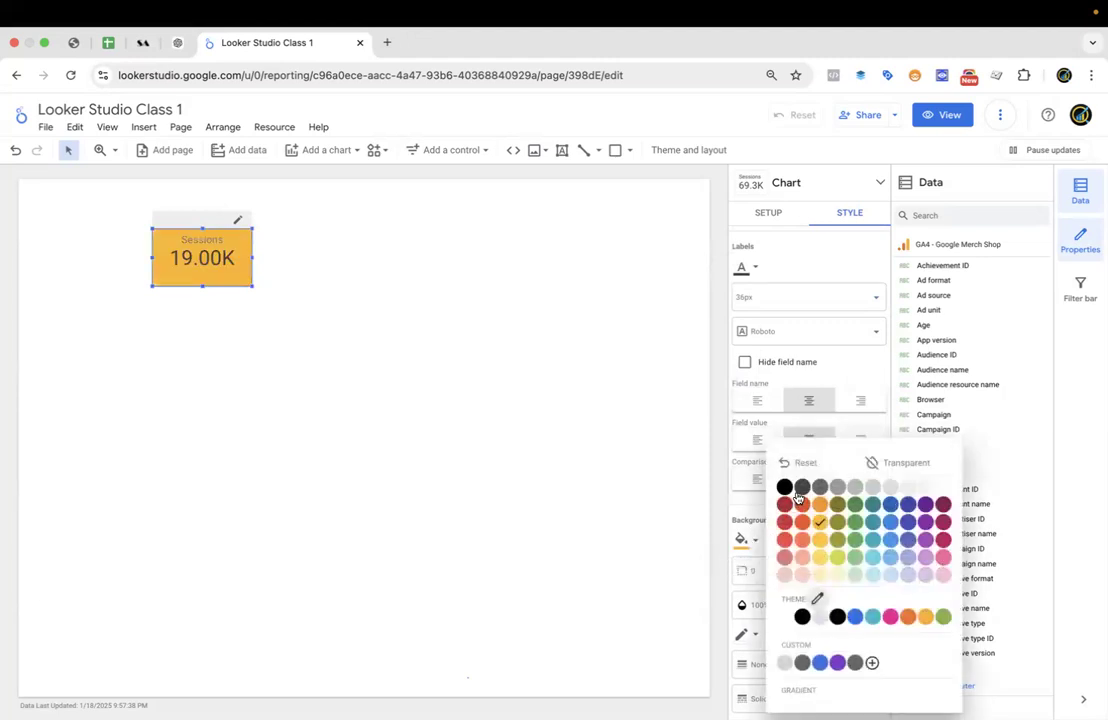
pyautogui.click(885, 463)
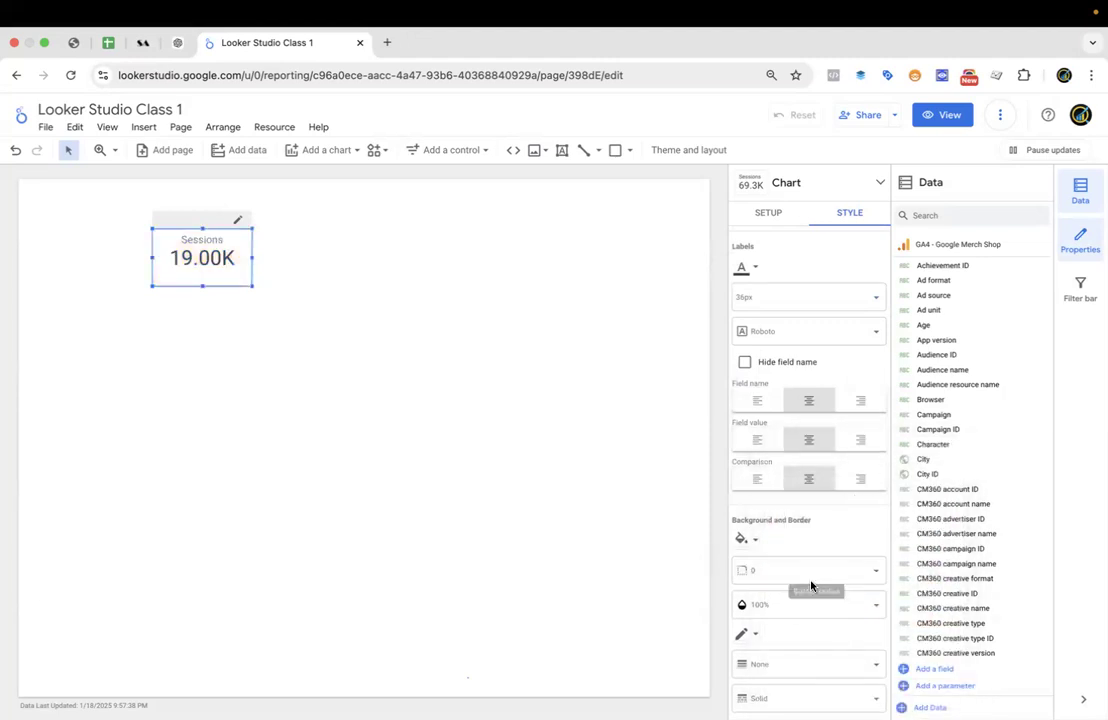
pyautogui.click(774, 572)
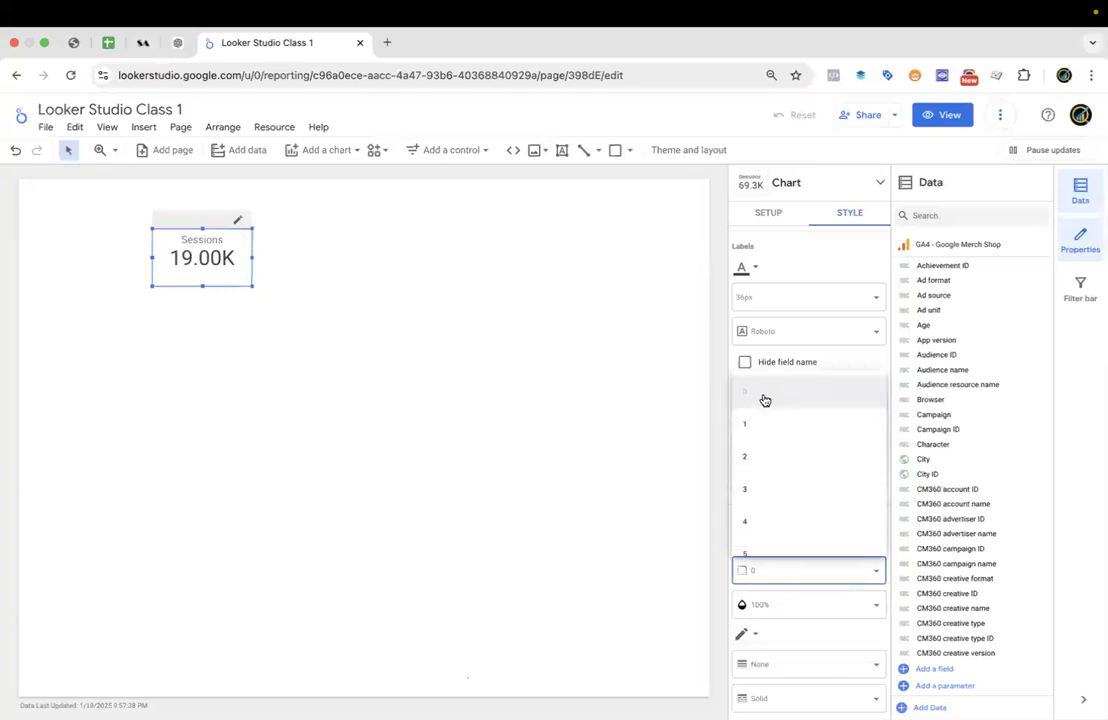
pyautogui.click(780, 568)
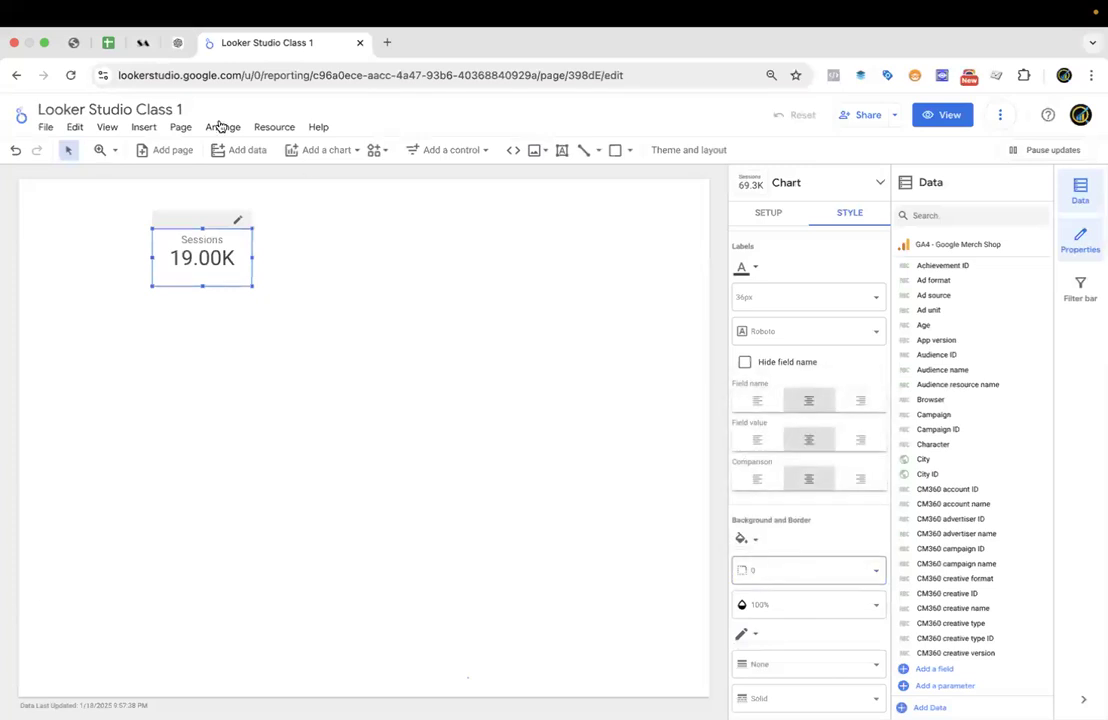
# Try a yellow background on the Sessions scorecard, and settle on the palest yellow shade.
pyautogui.click(746, 539)
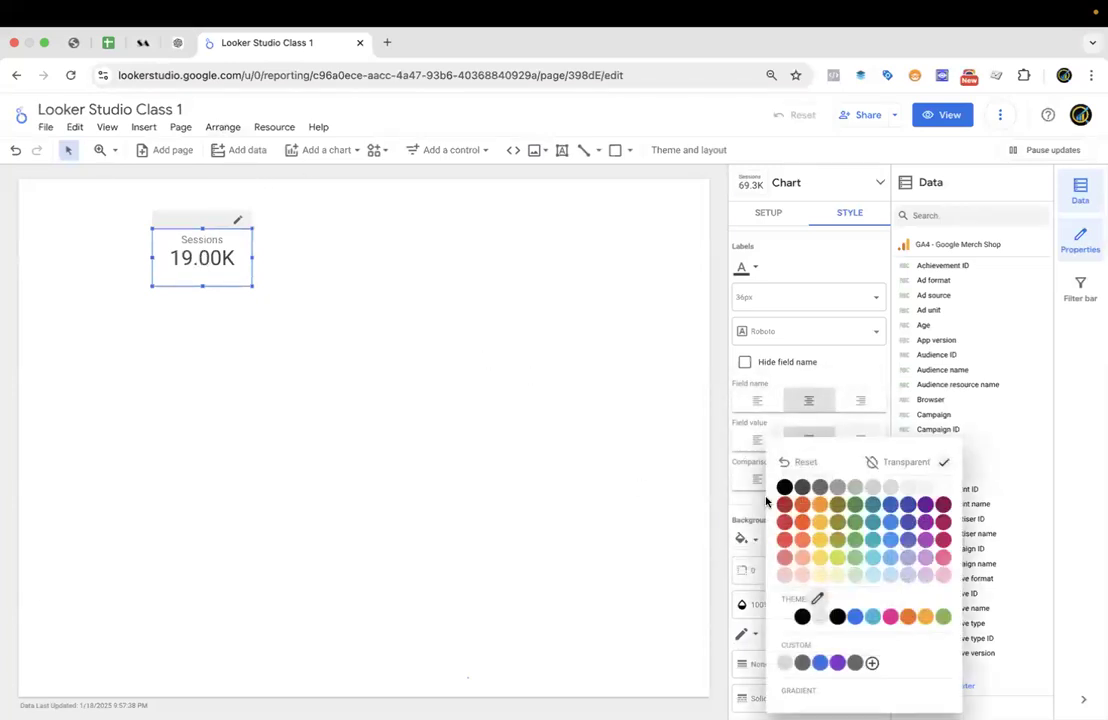
pyautogui.click(820, 561)
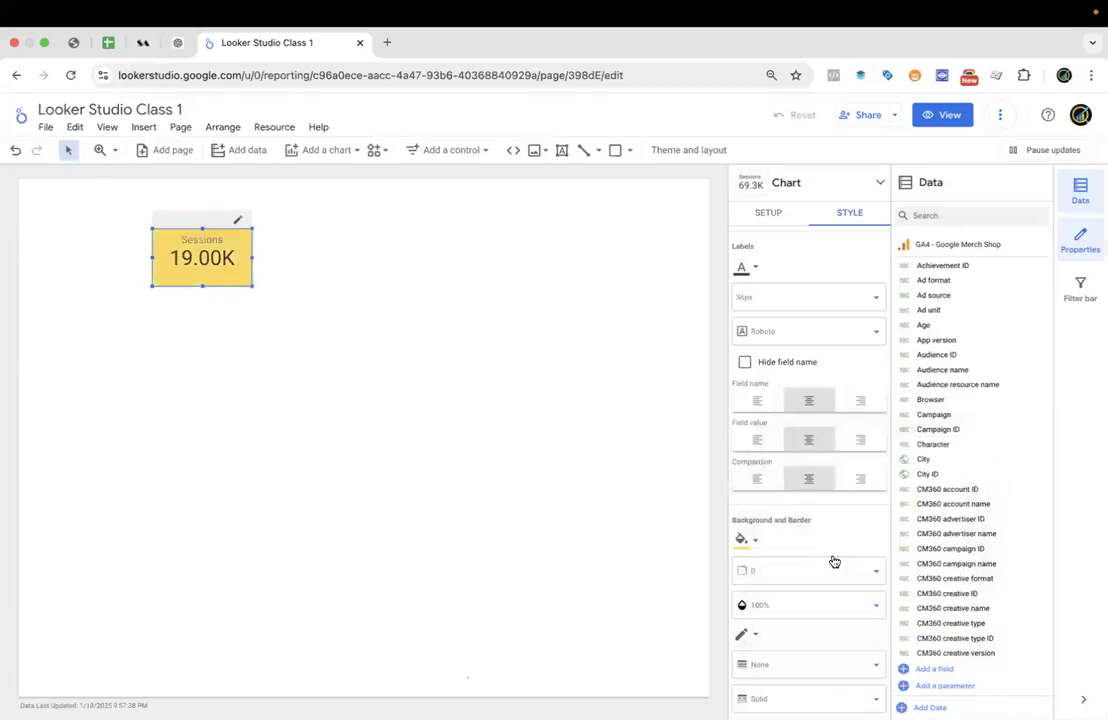
pyautogui.click(747, 540)
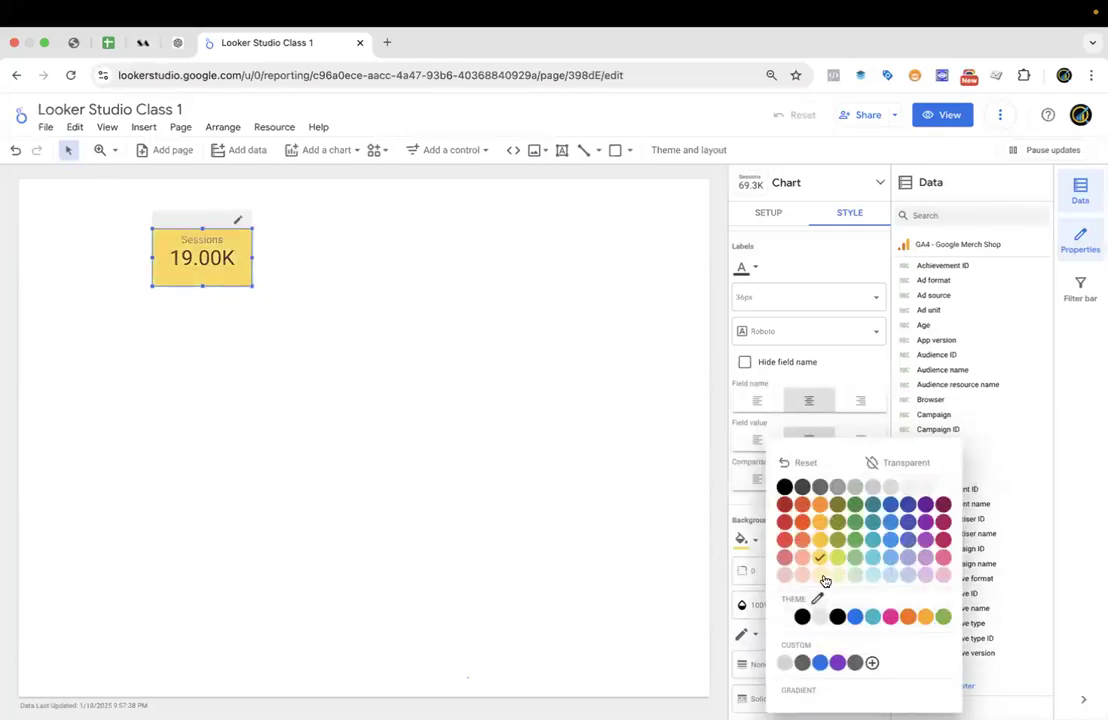
pyautogui.click(823, 579)
# Try a border radius of 10 on the Sessions scorecard and view it deselected on the canvas.
pyautogui.click(789, 572)
pyautogui.scroll(-2, 773, 502)
pyautogui.scroll(3, 772, 520)
pyautogui.click(772, 574)
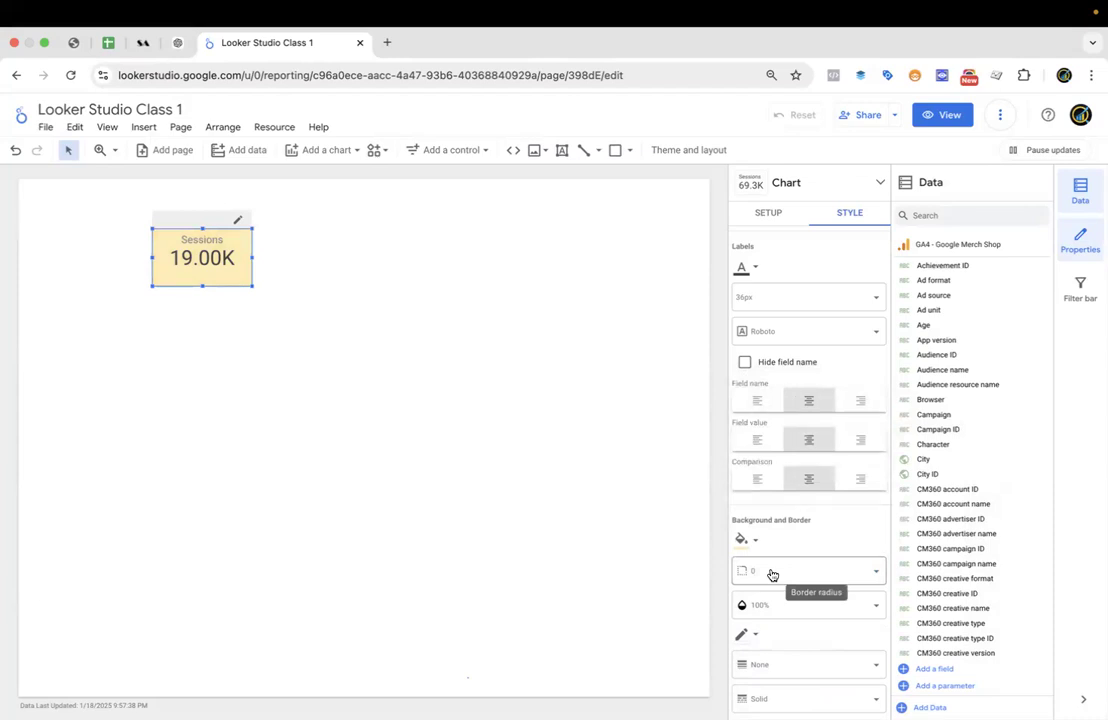
pyautogui.click(772, 573)
pyautogui.scroll(-2, 777, 517)
pyautogui.click(376, 361)
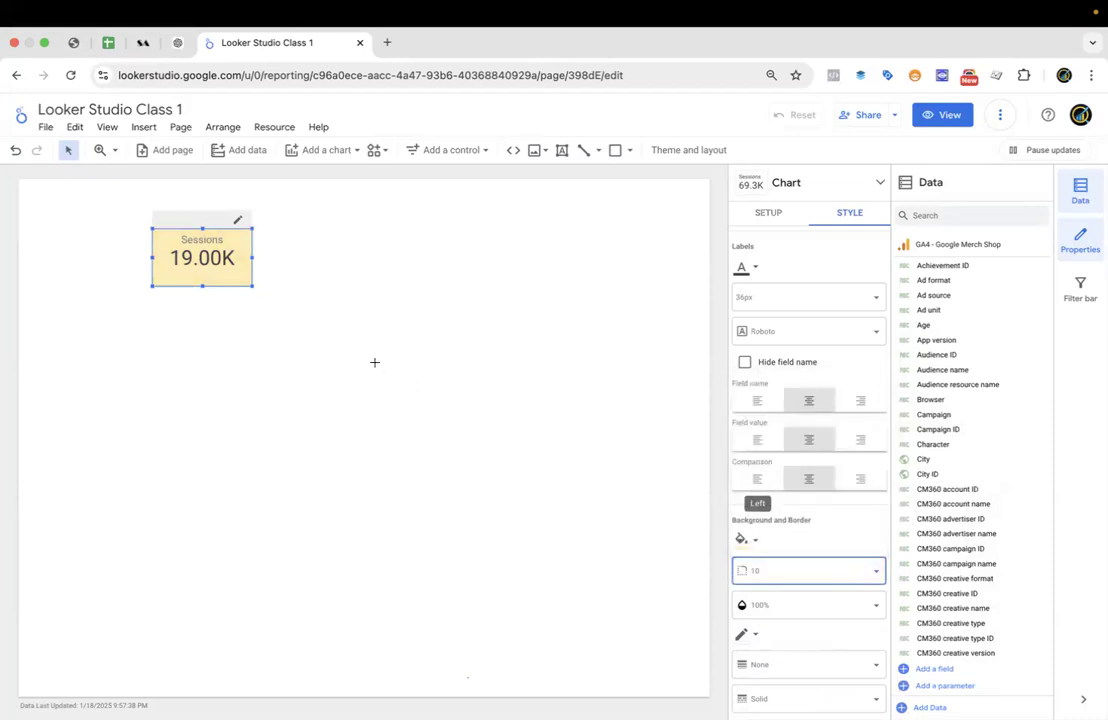
pyautogui.click(218, 294)
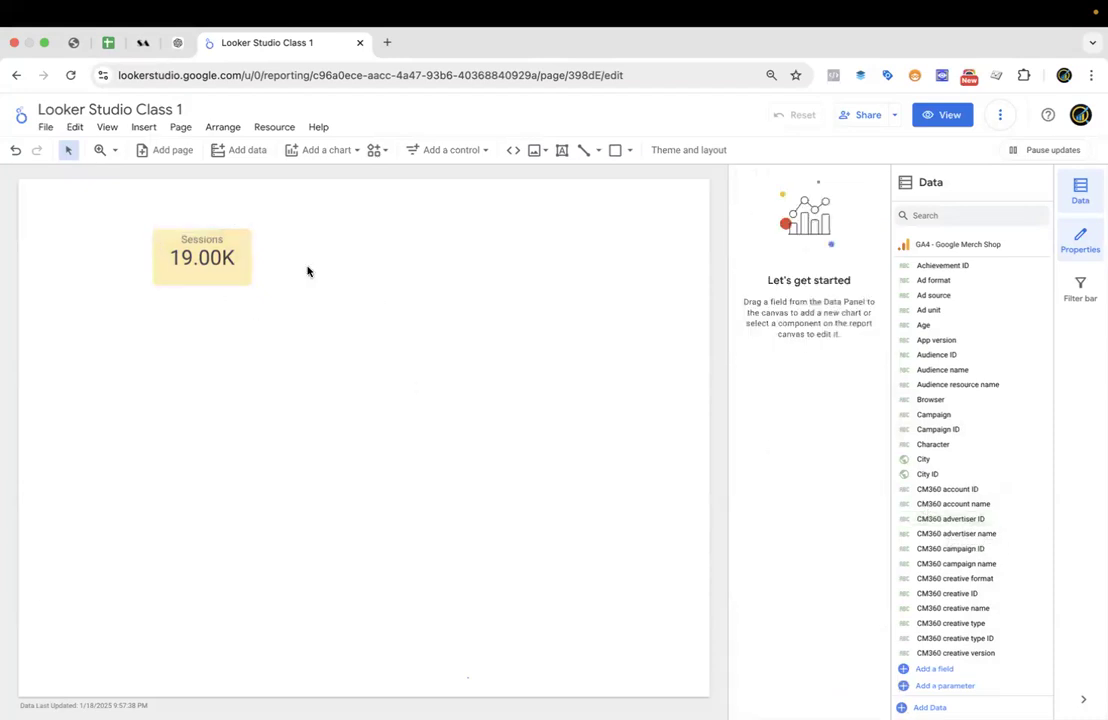
# Try a border radius of 15 on the Sessions scorecard and view it deselected.
pyautogui.click(244, 239)
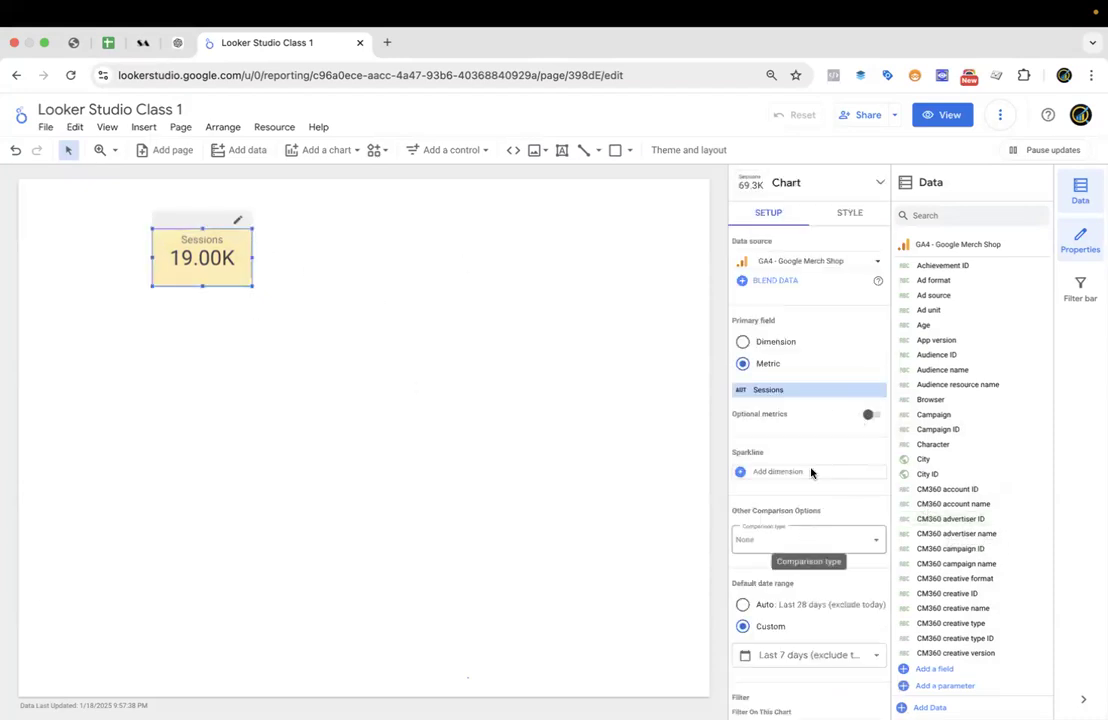
pyautogui.click(852, 214)
pyautogui.scroll(-5, 833, 400)
pyautogui.scroll(-5, 833, 400)
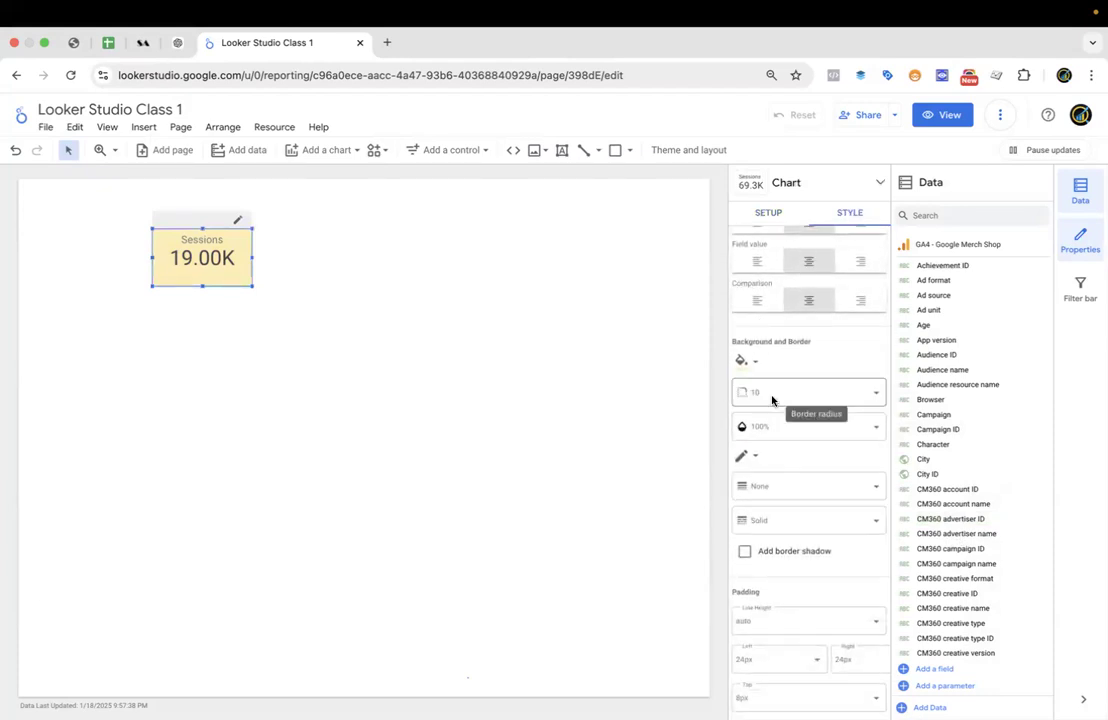
pyautogui.click(772, 399)
pyautogui.scroll(-3, 767, 490)
pyautogui.click(769, 439)
pyautogui.click(245, 284)
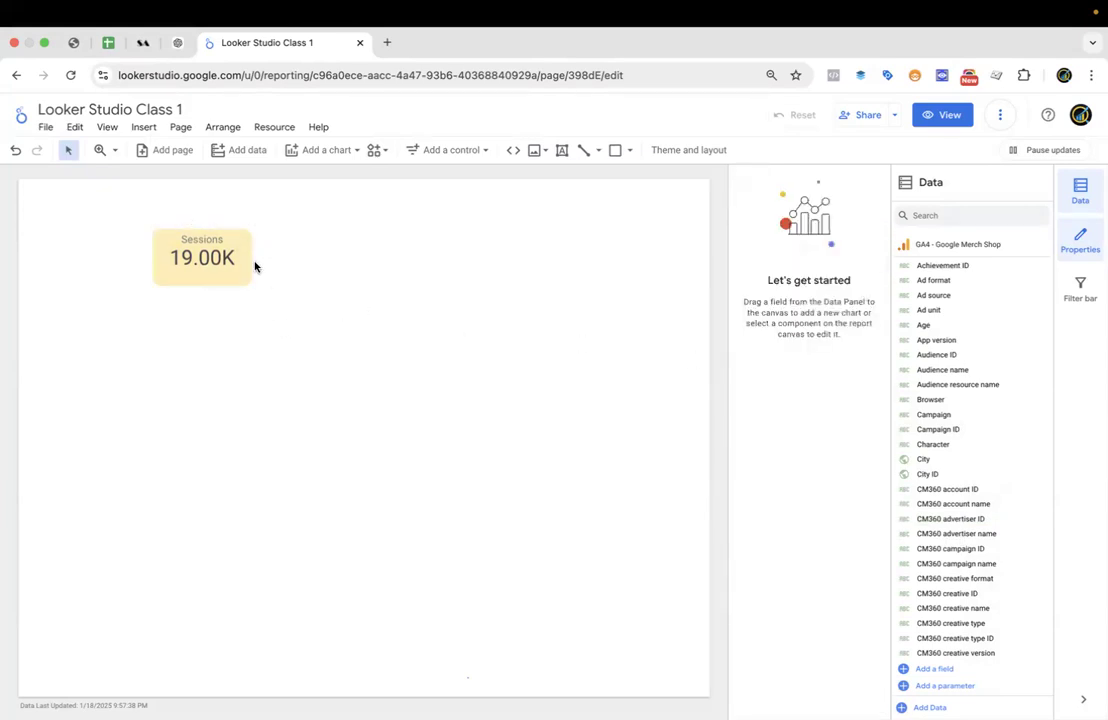
# Set the Sessions scorecard's border radius to 20 and deselect the scorecard.
pyautogui.click(247, 253)
pyautogui.click(847, 216)
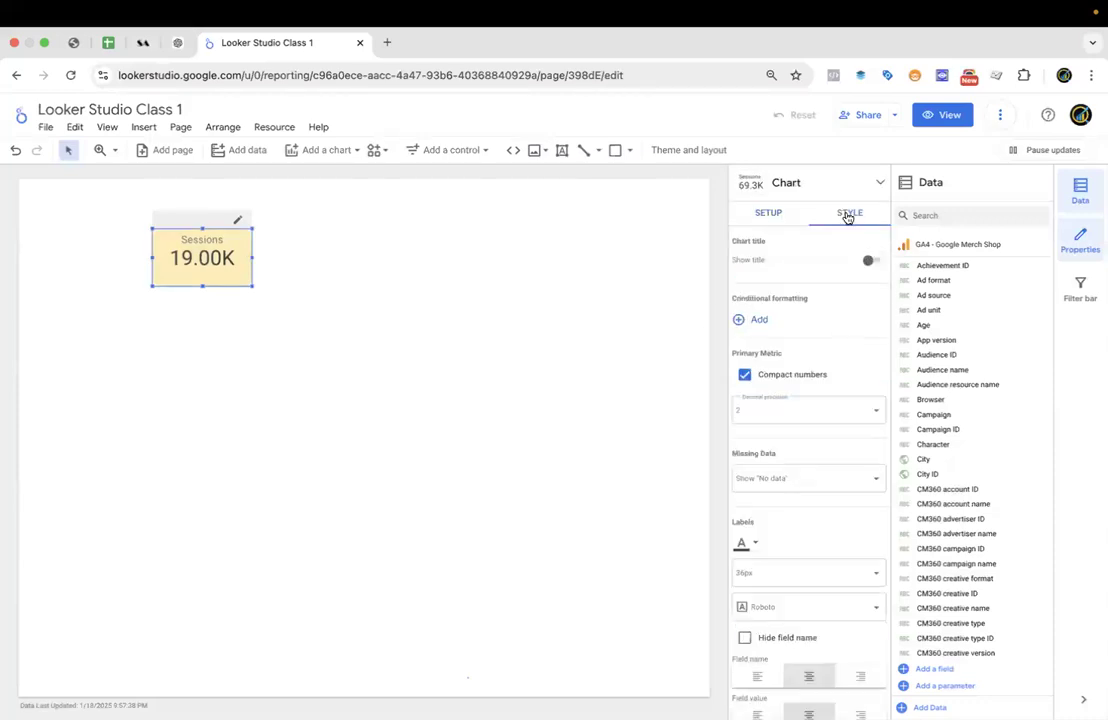
pyautogui.scroll(-5, 816, 517)
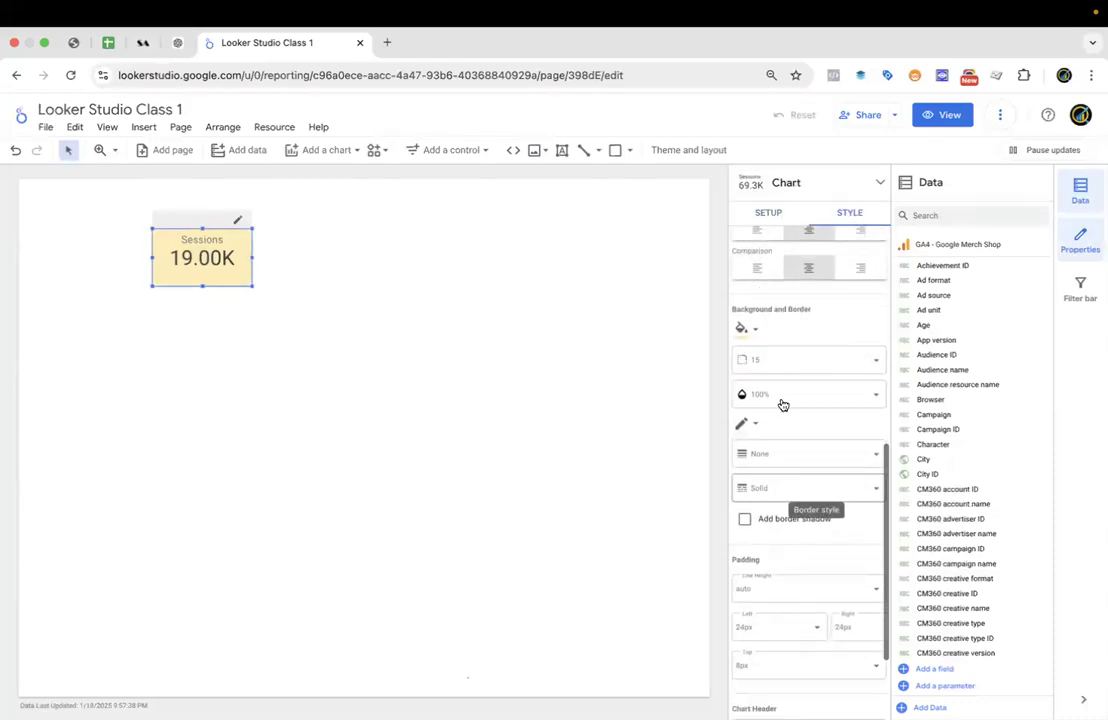
pyautogui.click(777, 361)
pyautogui.scroll(-4, 784, 480)
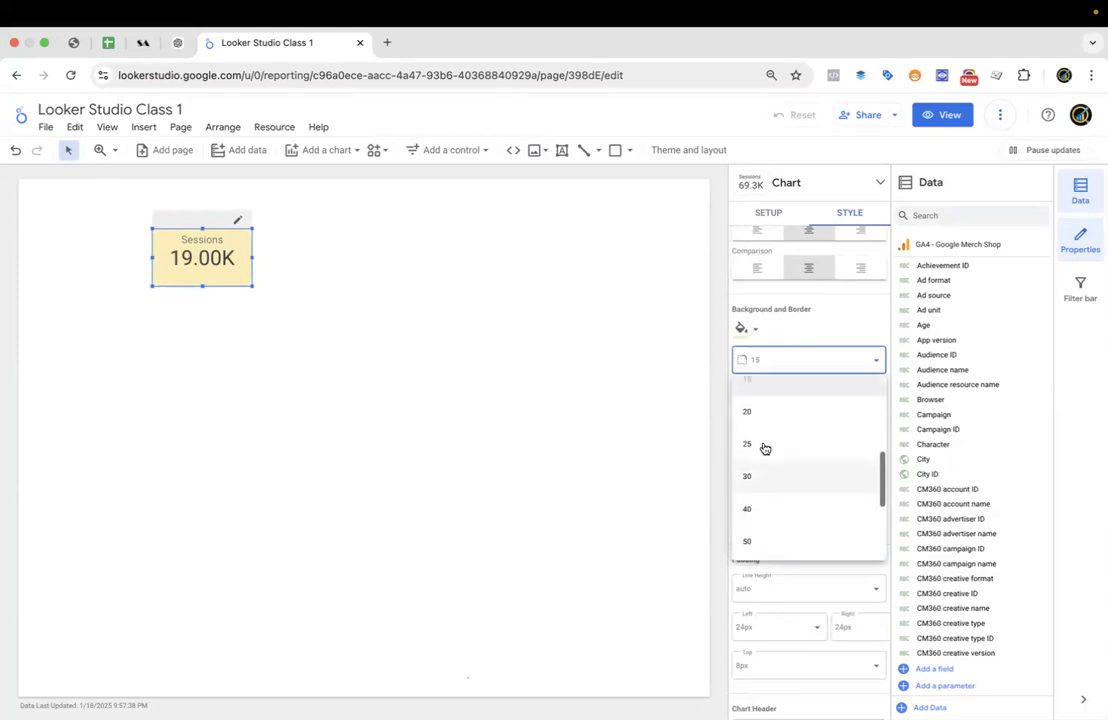
pyautogui.click(763, 424)
pyautogui.click(136, 246)
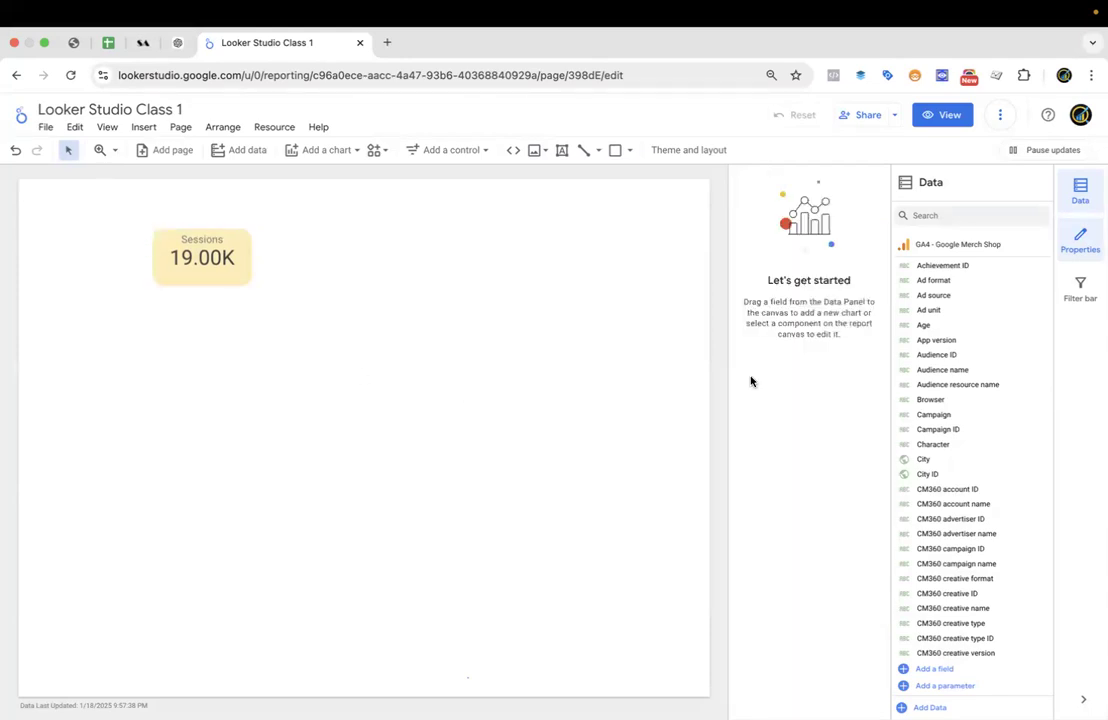
# Try 50% opacity on the Sessions scorecard's background, and restore it to 100%.
pyautogui.click(229, 267)
pyautogui.click(836, 218)
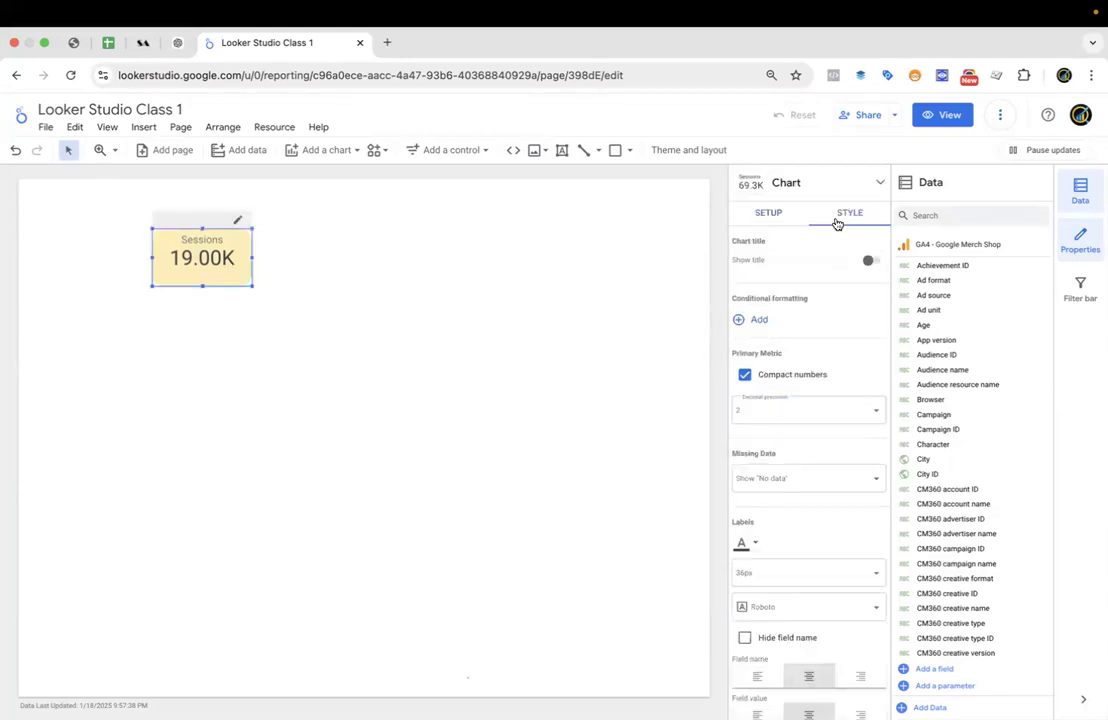
pyautogui.scroll(-10, 795, 566)
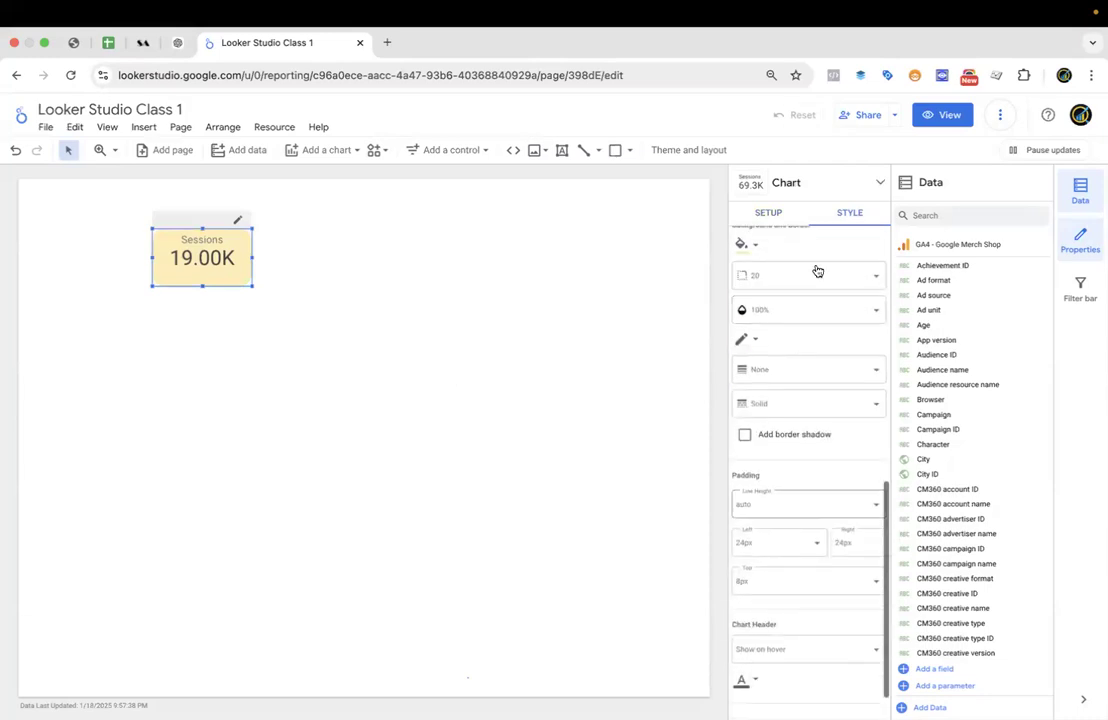
pyautogui.click(791, 317)
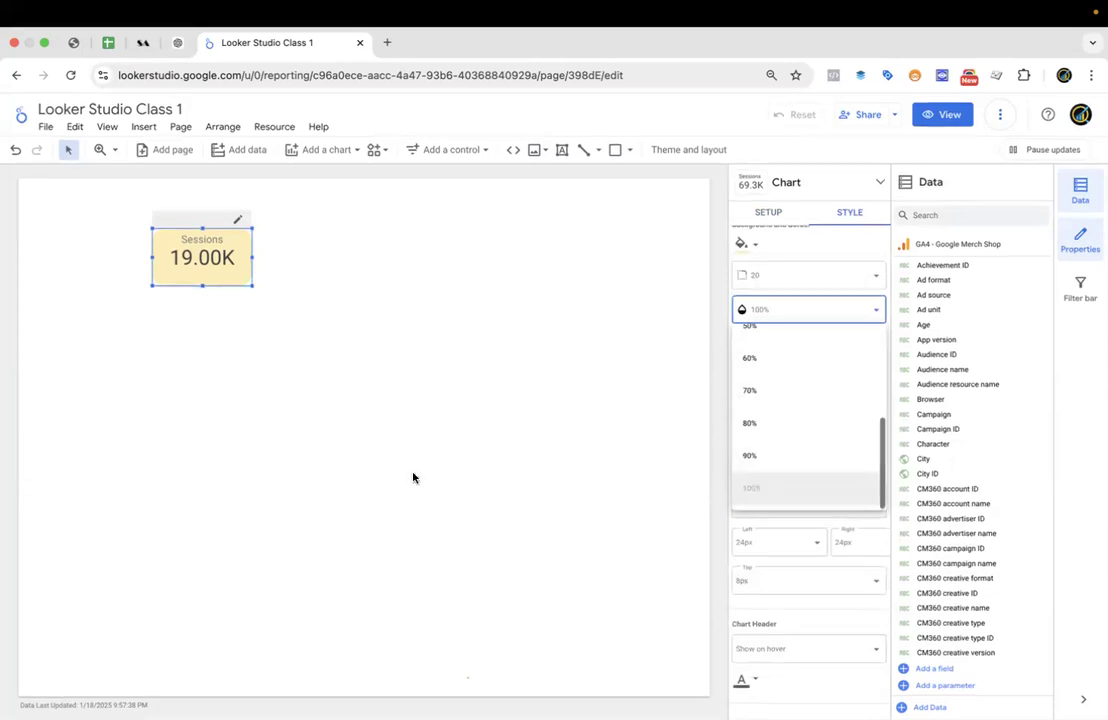
pyautogui.scroll(2, 749, 408)
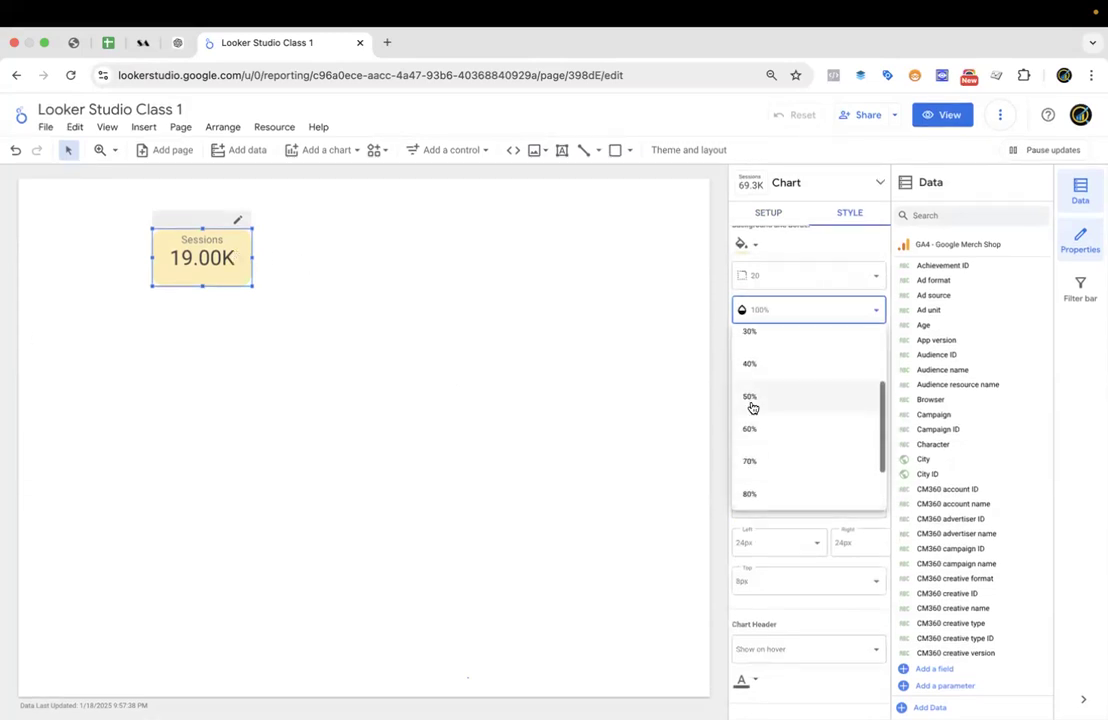
pyautogui.click(751, 408)
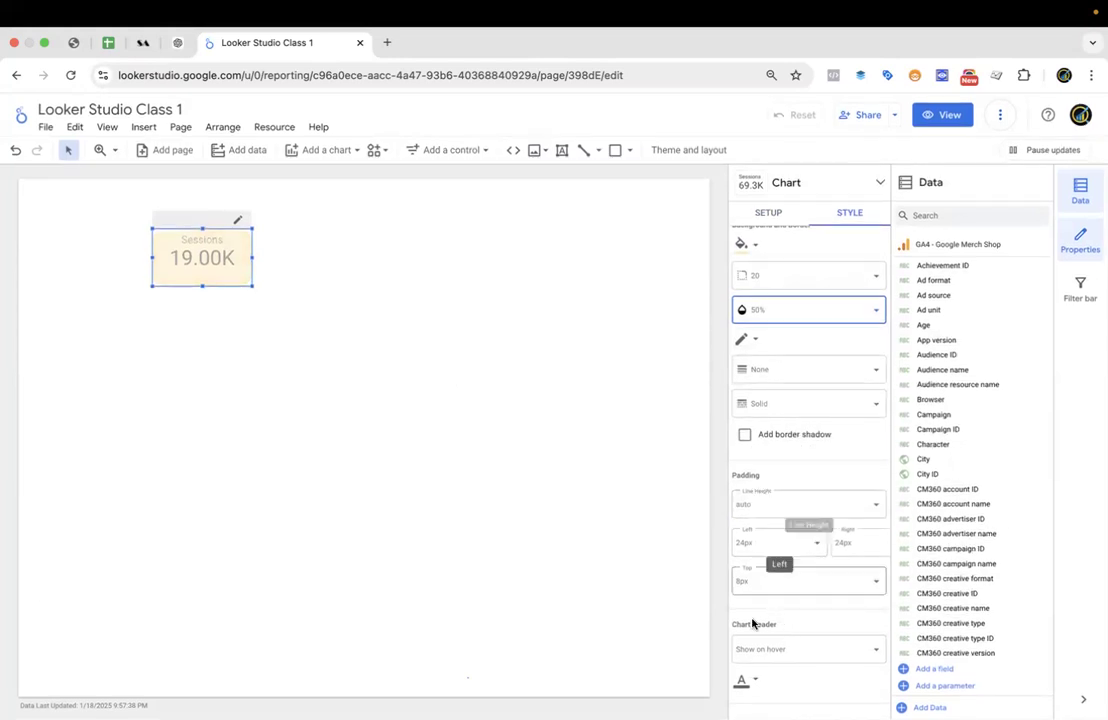
pyautogui.scroll(-2, 778, 600)
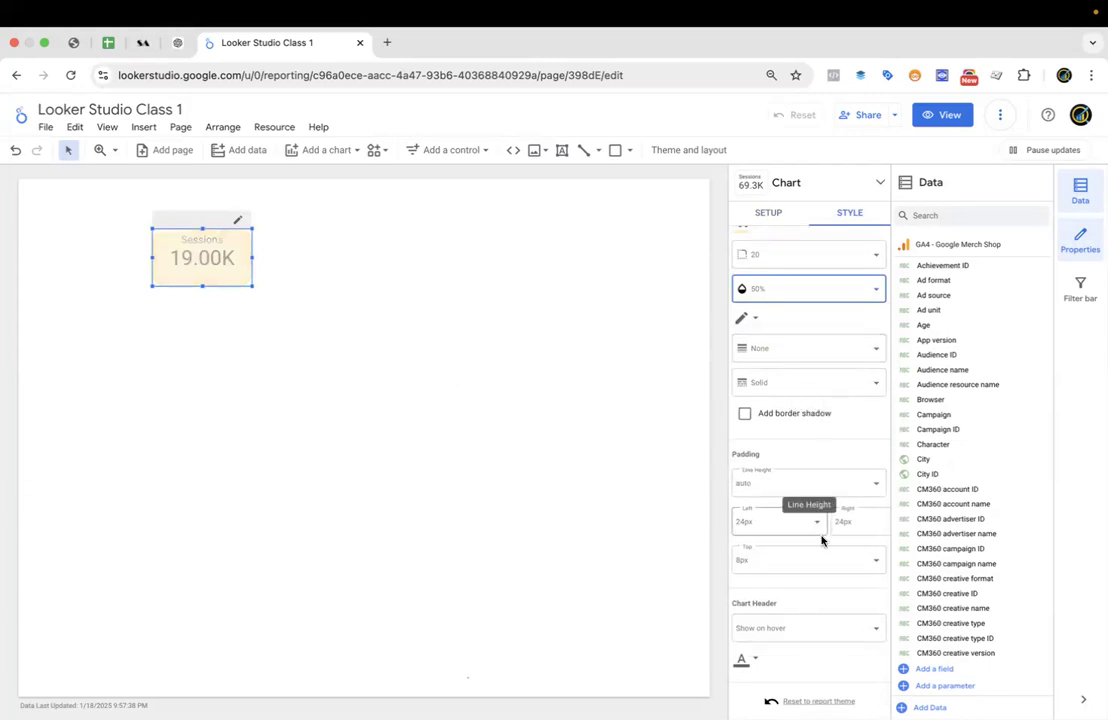
pyautogui.scroll(4, 750, 430)
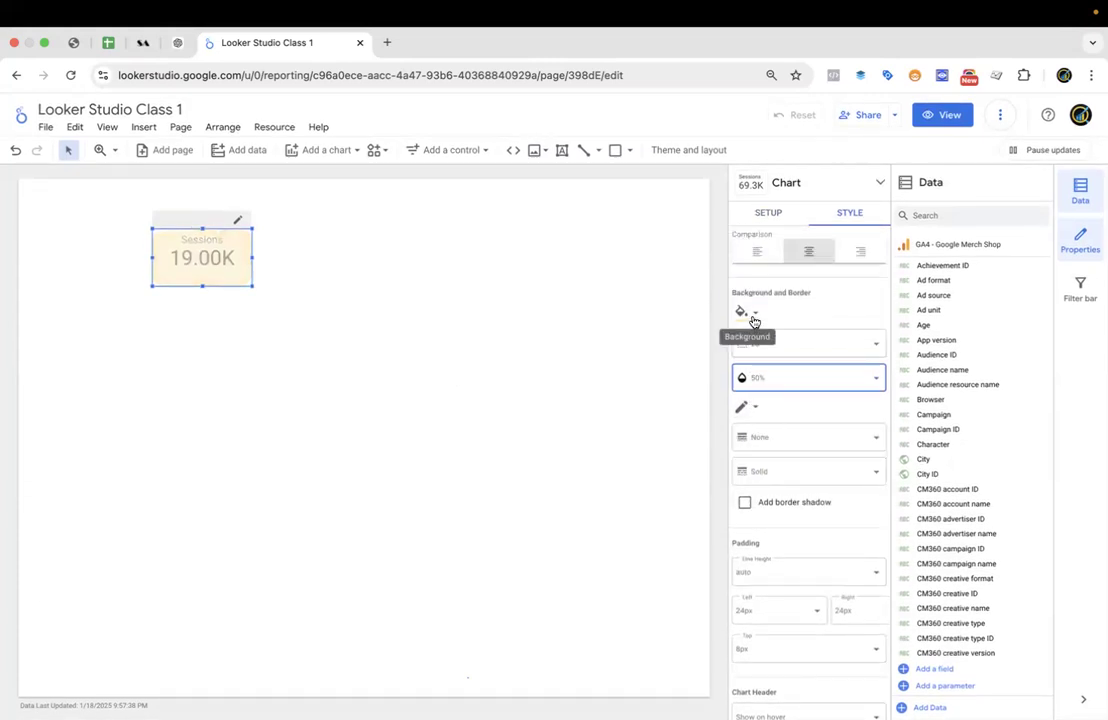
pyautogui.click(767, 380)
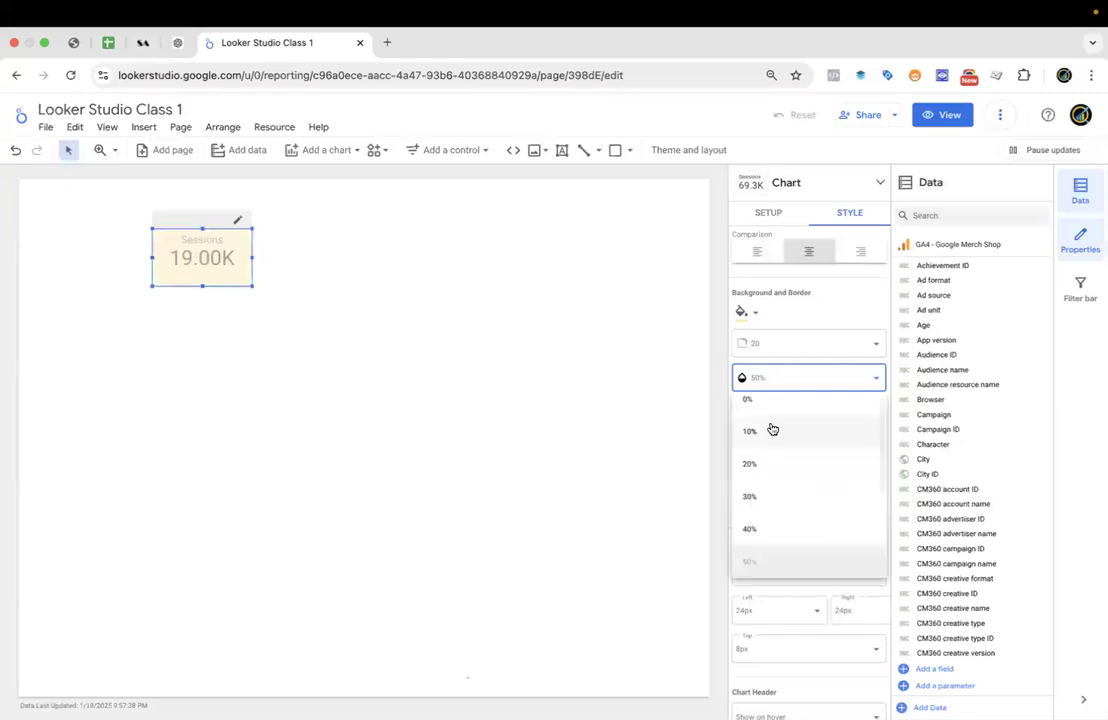
pyautogui.scroll(-3, 775, 531)
pyautogui.click(773, 554)
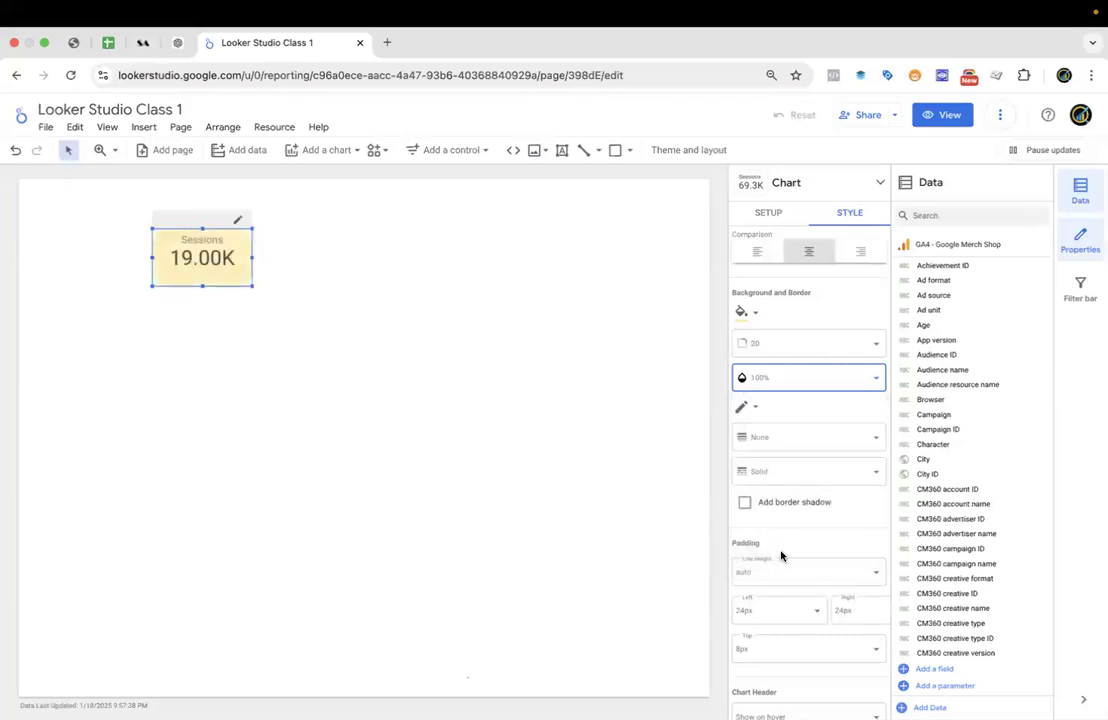
# Try a border shadow on the Sessions scorecard and view it deselected.
pyautogui.scroll(-1, 788, 540)
pyautogui.click(745, 487)
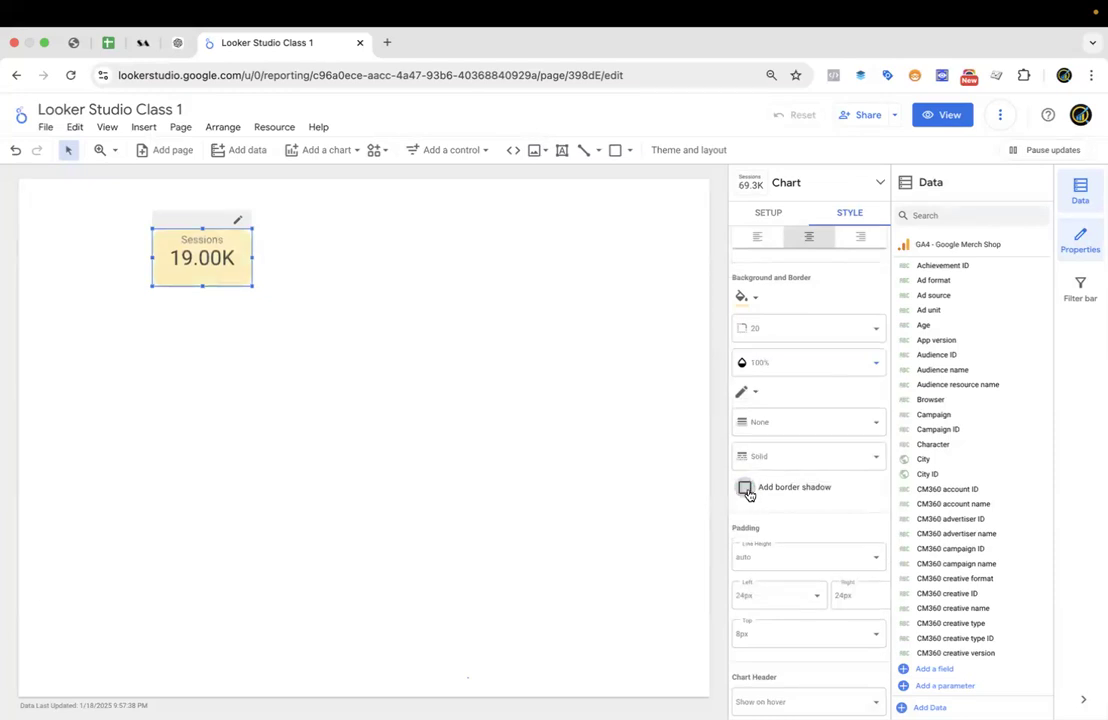
pyautogui.click(745, 488)
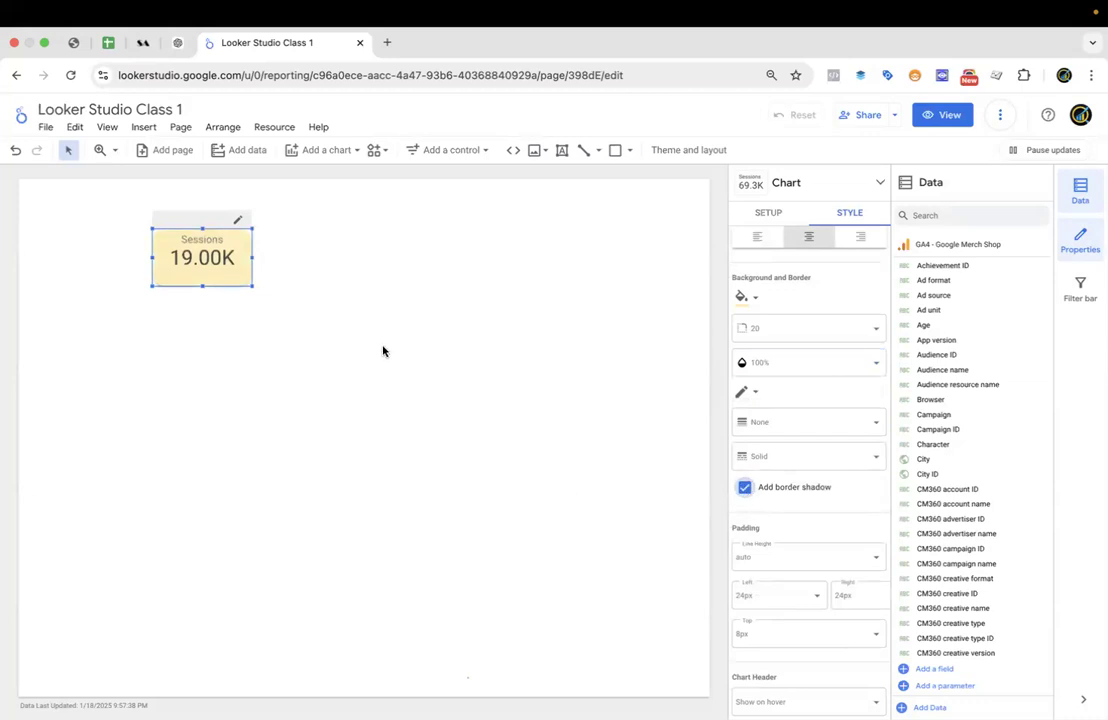
pyautogui.click(270, 352)
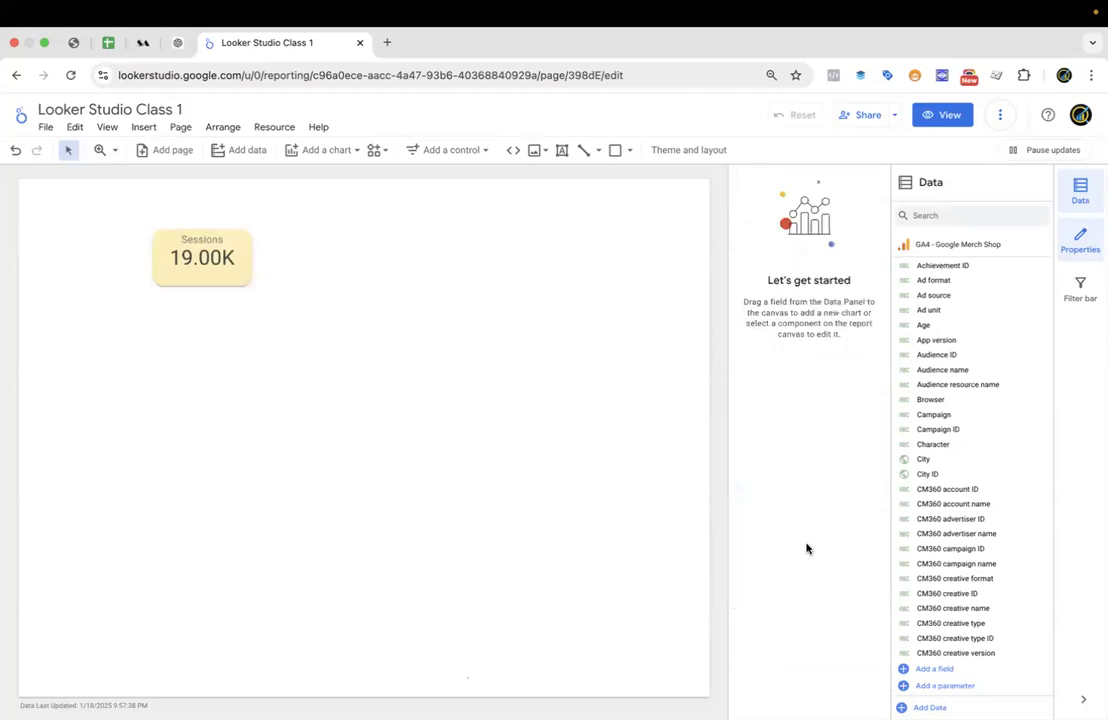
# Remove the Sessions scorecard's border shadow, preview the report in view mode, and return to editing.
pyautogui.click(235, 277)
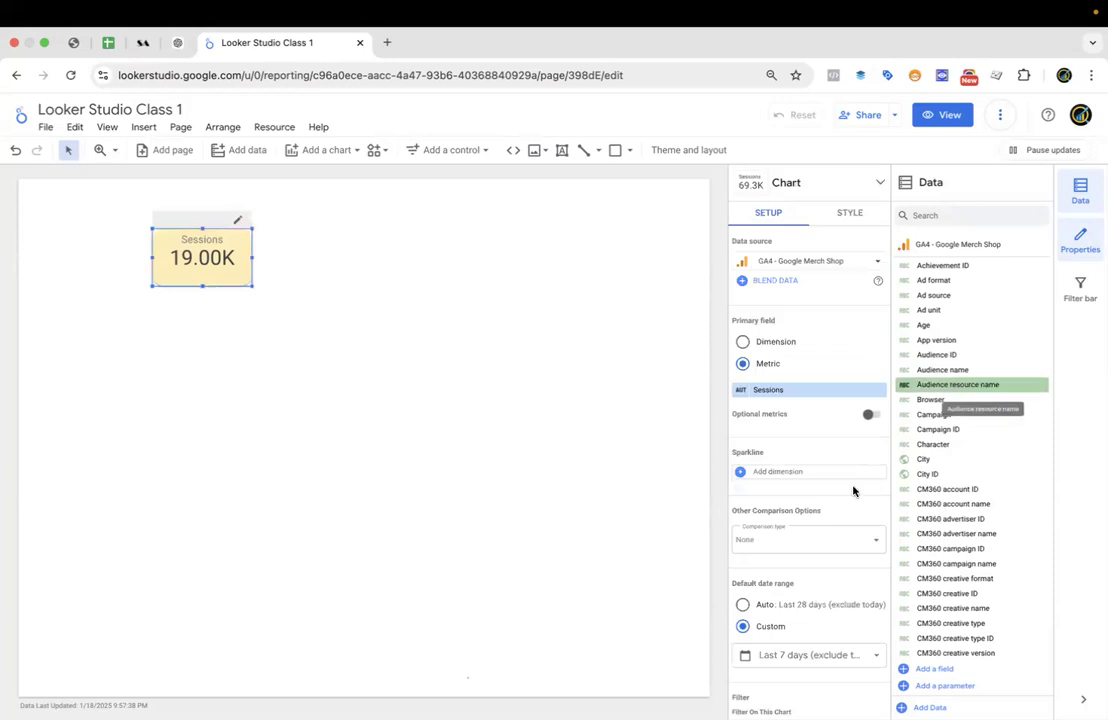
pyautogui.click(848, 212)
pyautogui.scroll(-5, 800, 422)
pyautogui.click(745, 389)
pyautogui.click(935, 116)
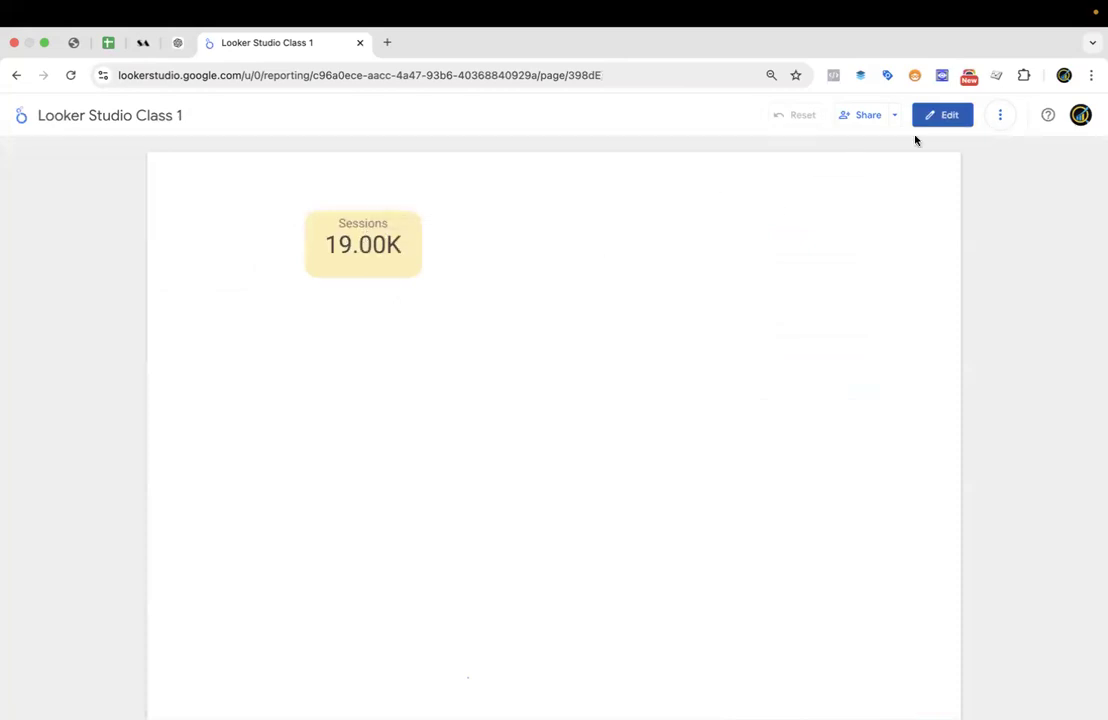
pyautogui.click(943, 117)
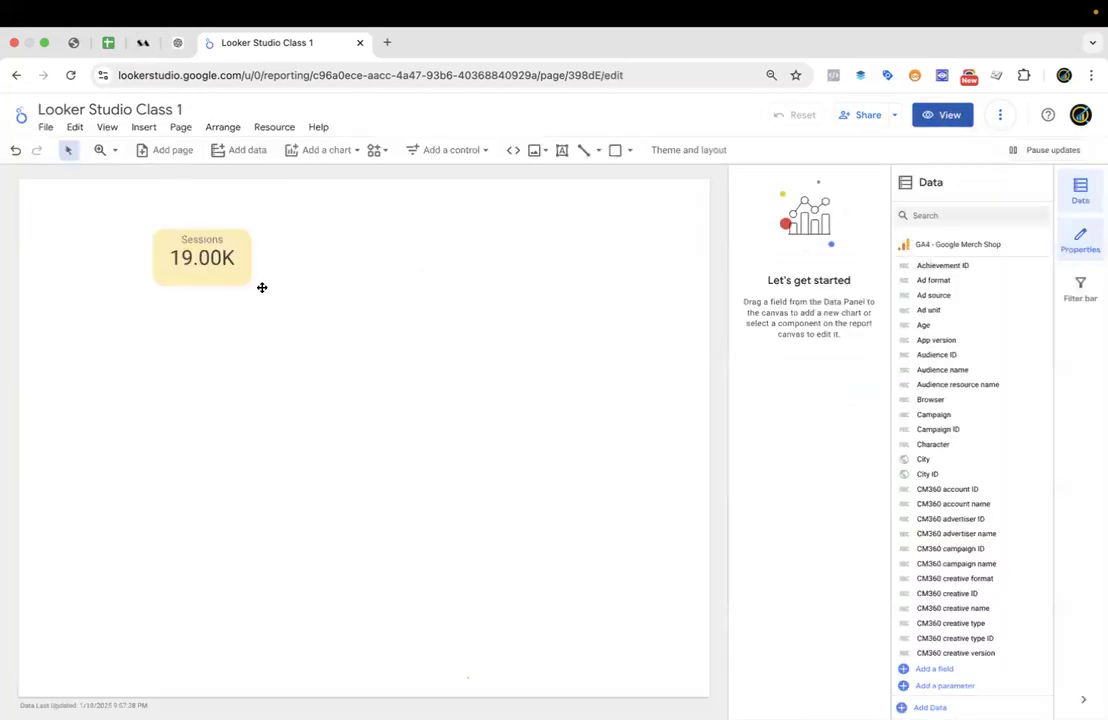
# Add a border shadow to the Sessions scorecard and deselect the scorecard.
pyautogui.click(228, 250)
pyautogui.click(845, 213)
pyautogui.scroll(-5, 848, 388)
pyautogui.click(745, 389)
pyautogui.click(437, 398)
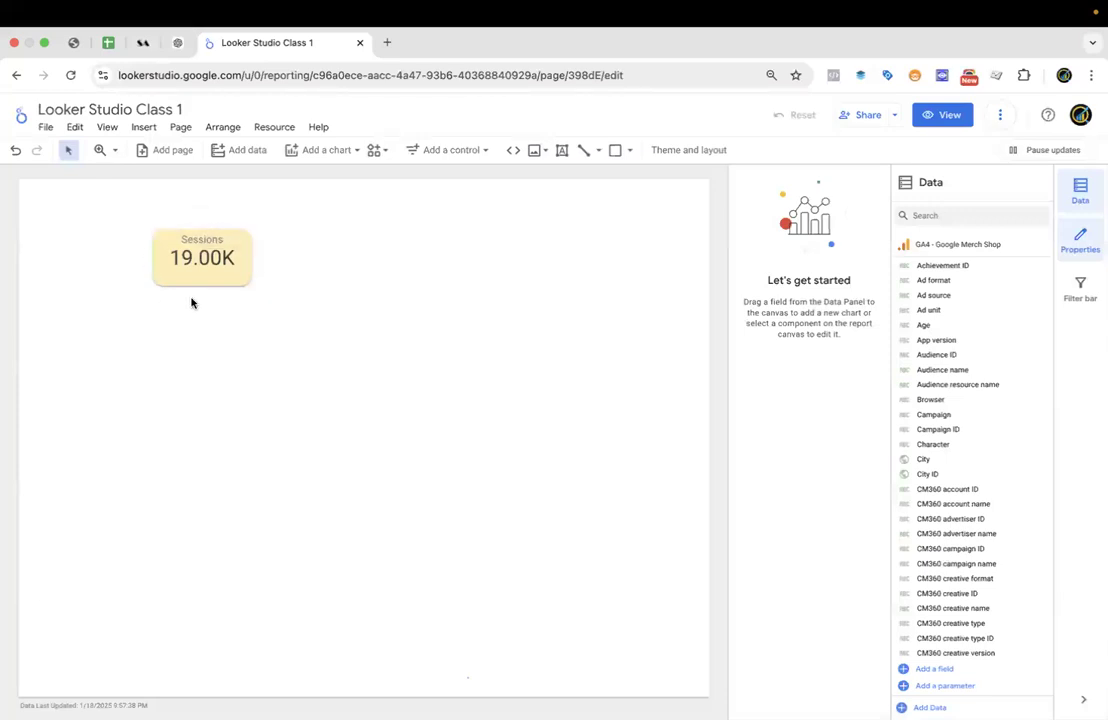
# Review the line height choices for the Sessions scorecard's padding, and set its left padding to 48px.
pyautogui.click(242, 272)
pyautogui.click(849, 213)
pyautogui.scroll(-5, 826, 576)
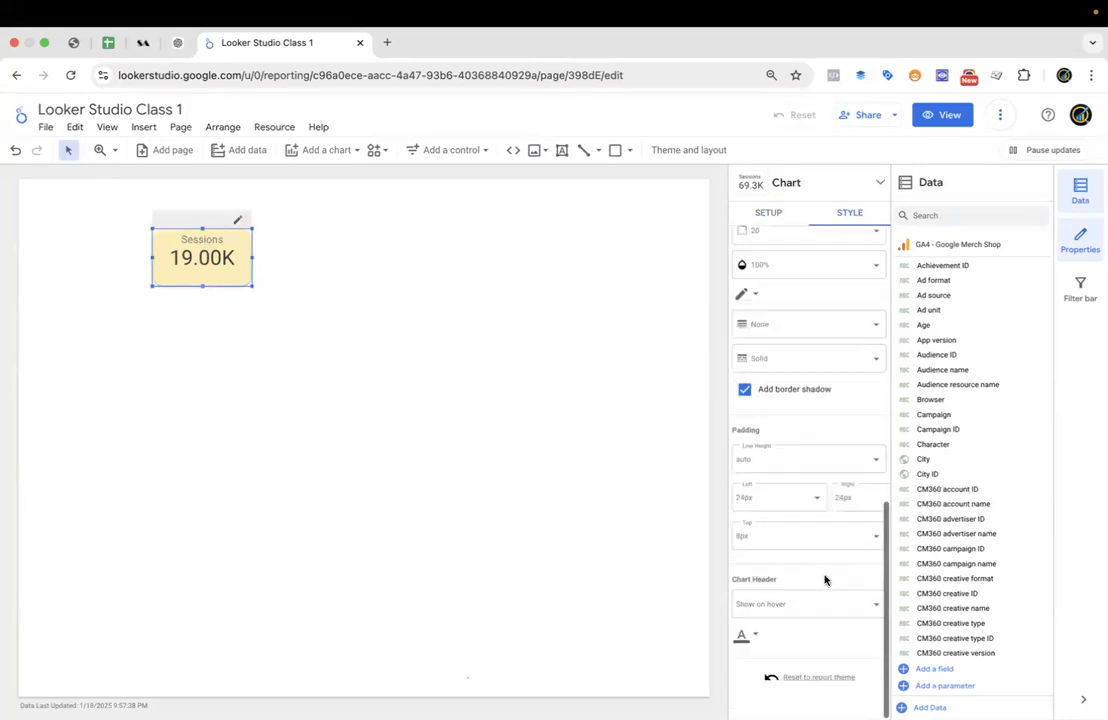
pyautogui.click(769, 460)
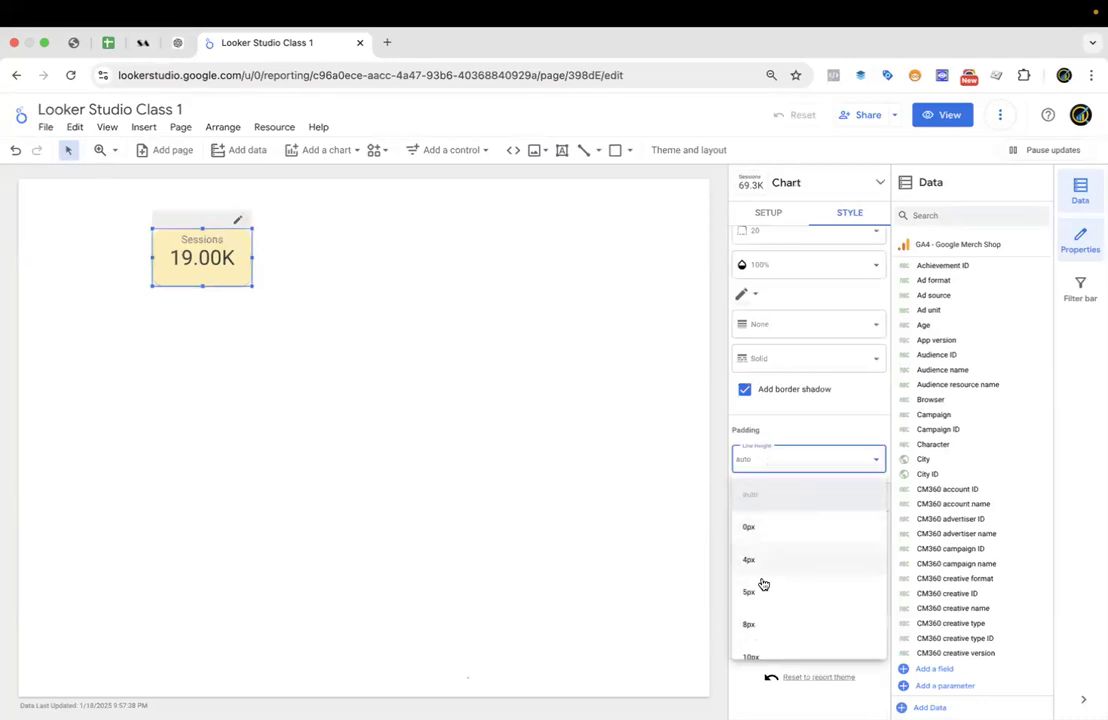
pyautogui.click(811, 460)
pyautogui.click(769, 499)
pyautogui.click(769, 499)
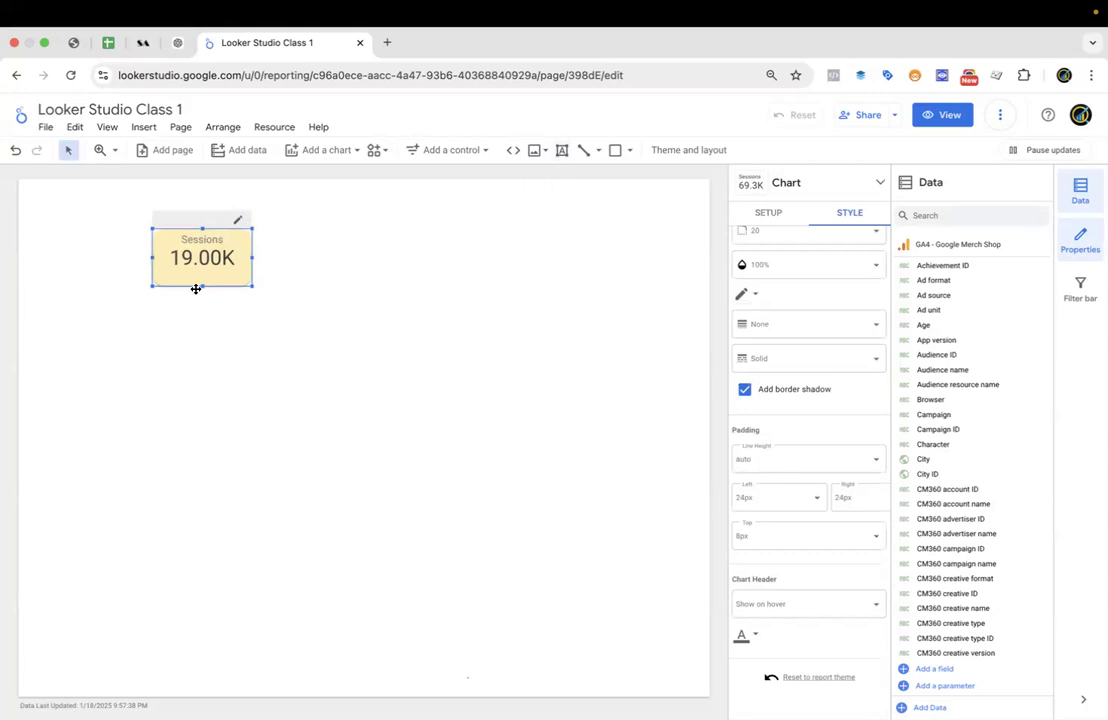
pyautogui.click(809, 502)
pyautogui.scroll(-1, 762, 616)
pyautogui.click(750, 673)
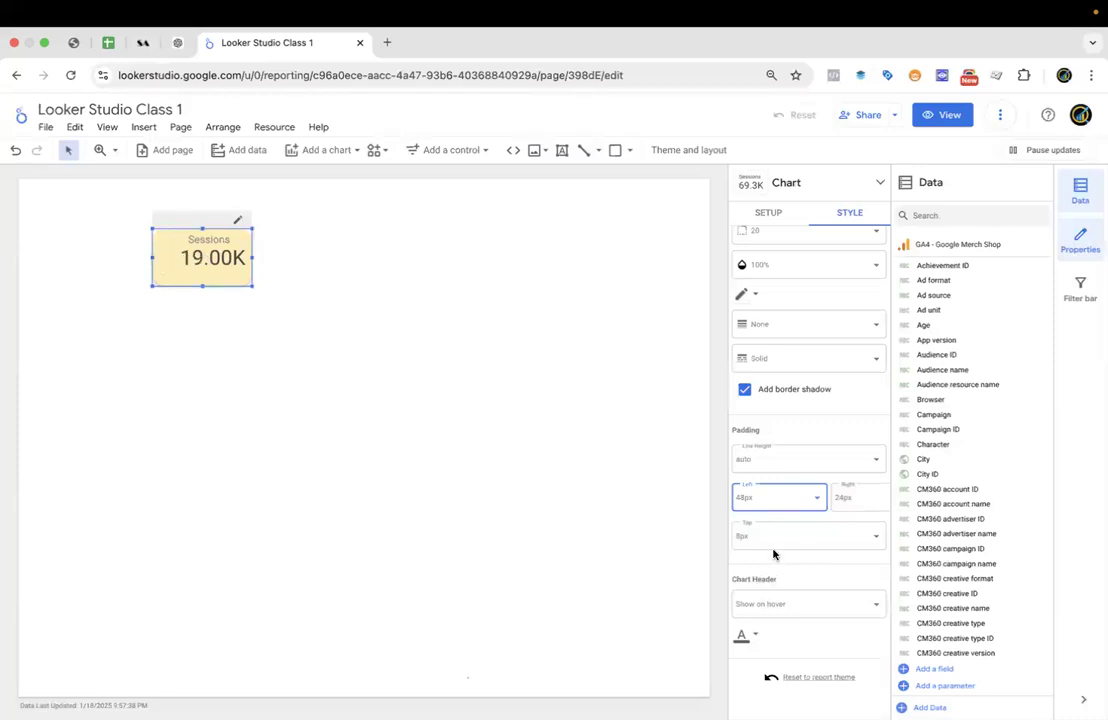
# Try a 5px right padding on the Sessions scorecard, and set the right padding to 36px instead.
pyautogui.click(855, 506)
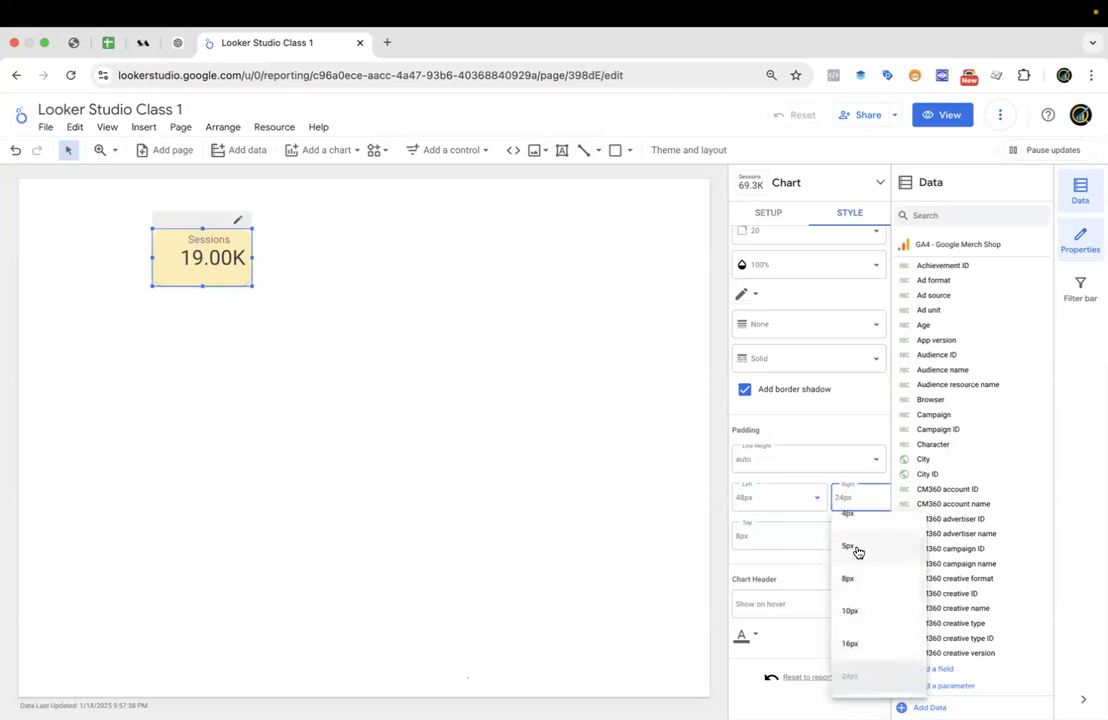
pyautogui.click(857, 549)
pyautogui.click(857, 502)
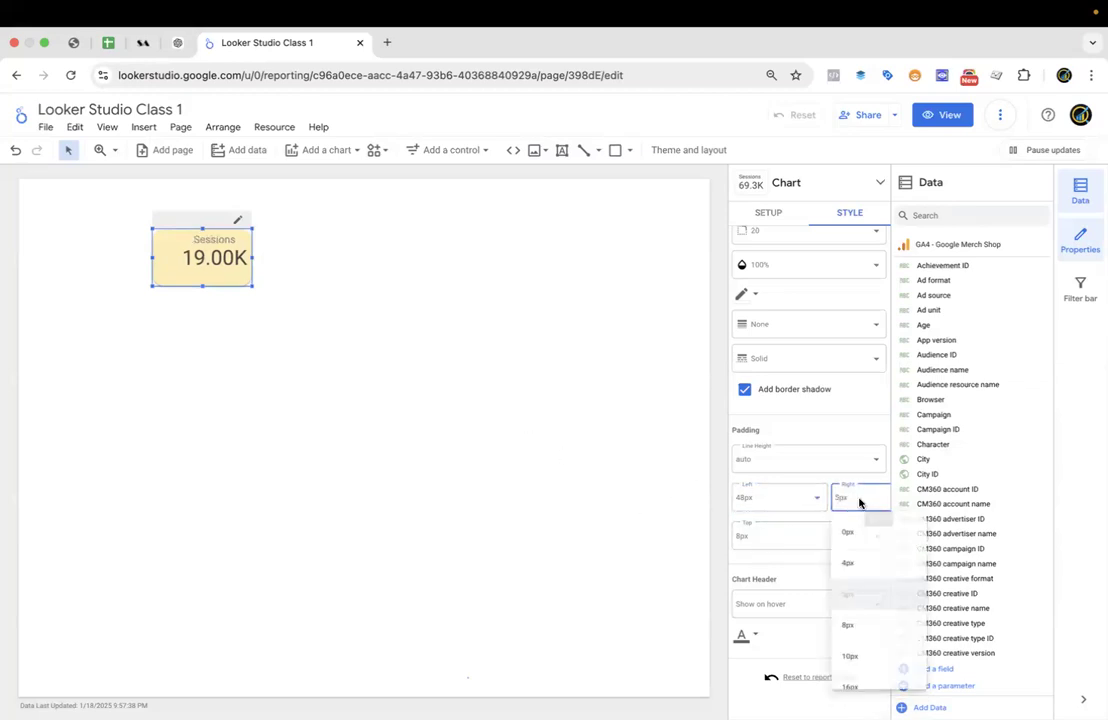
pyautogui.scroll(-2, 849, 610)
pyautogui.click(856, 600)
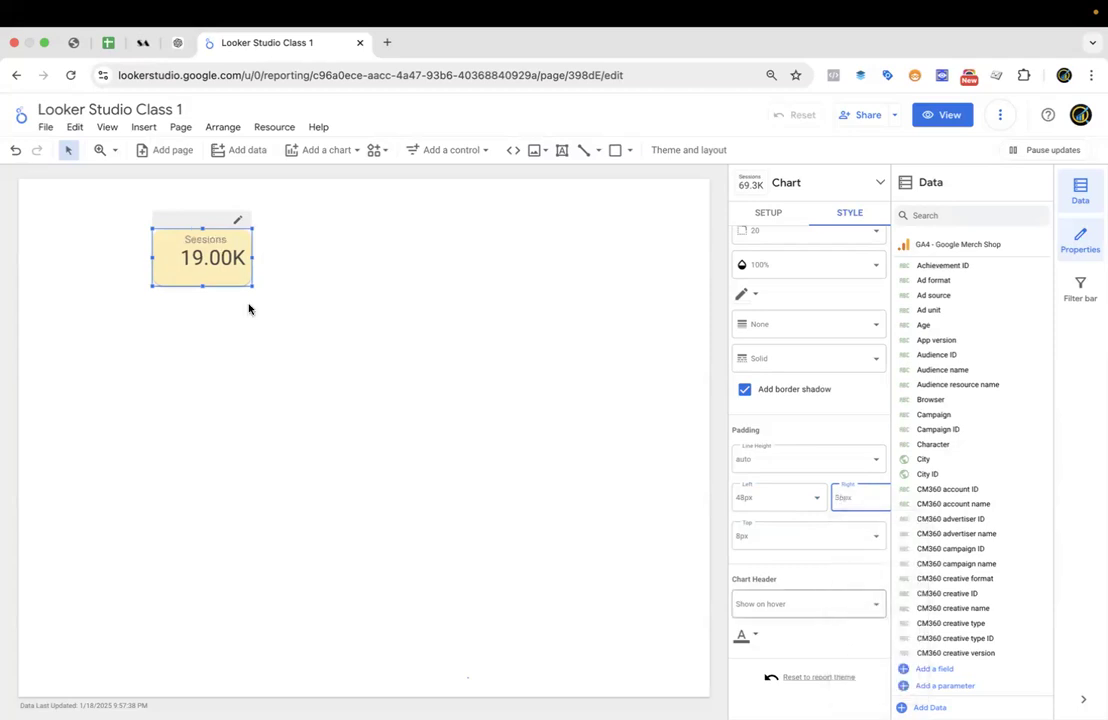
# Set the Sessions scorecard's top padding to 36px.
pyautogui.click(767, 543)
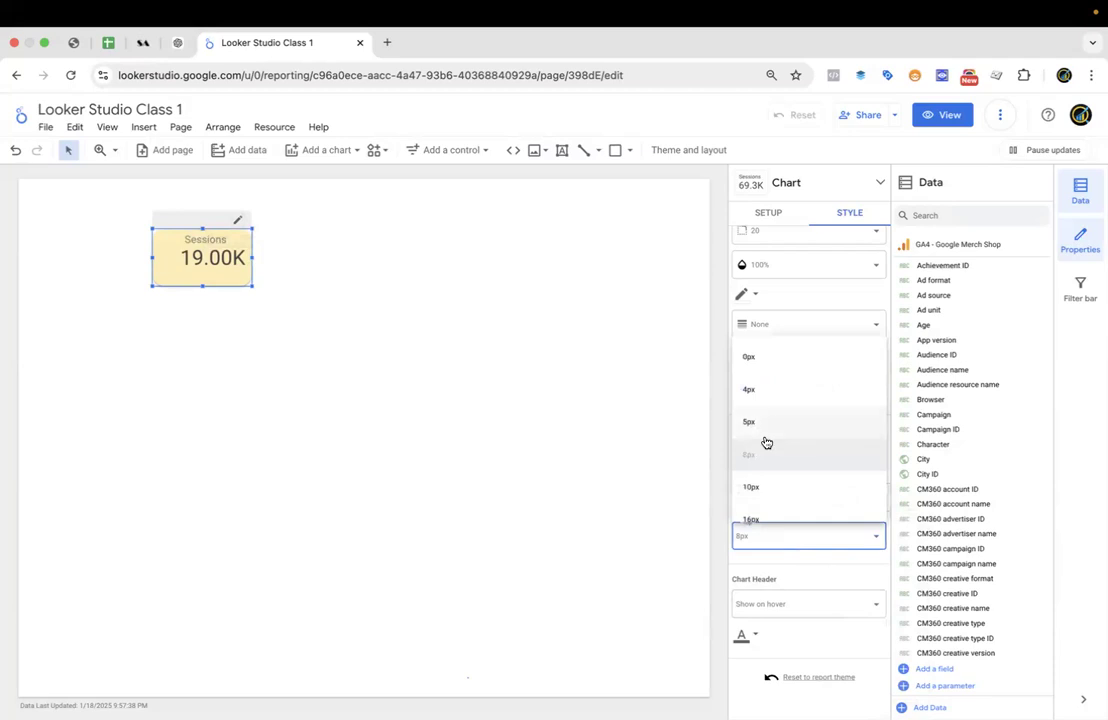
pyautogui.scroll(-3, 768, 484)
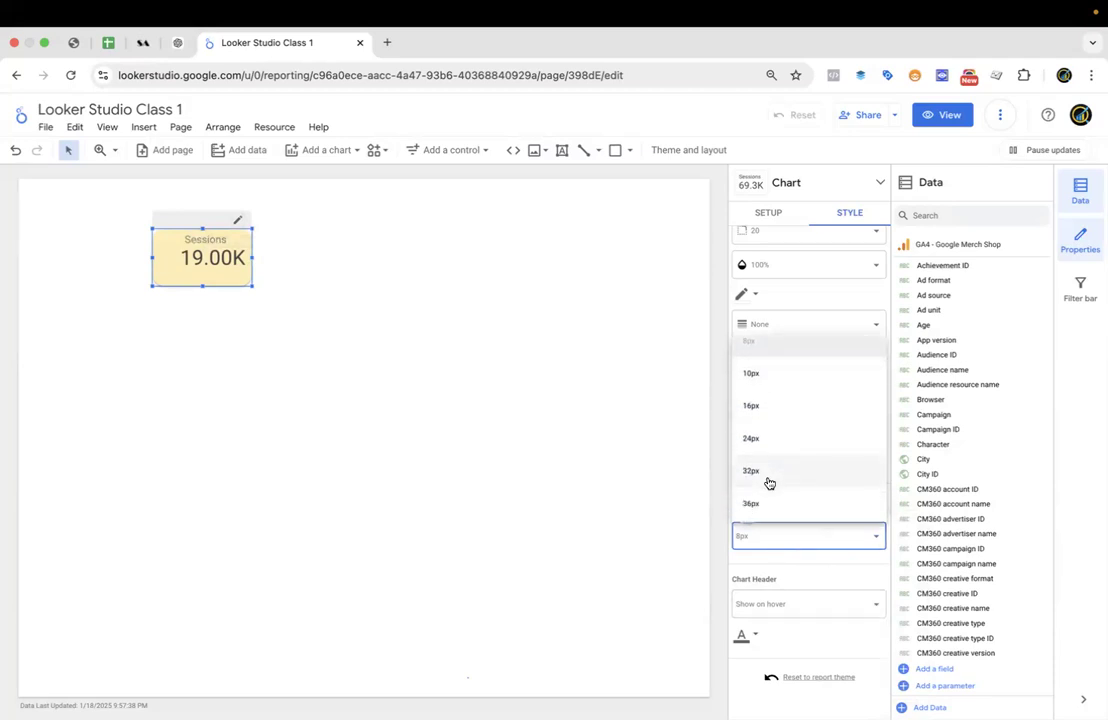
pyautogui.click(764, 501)
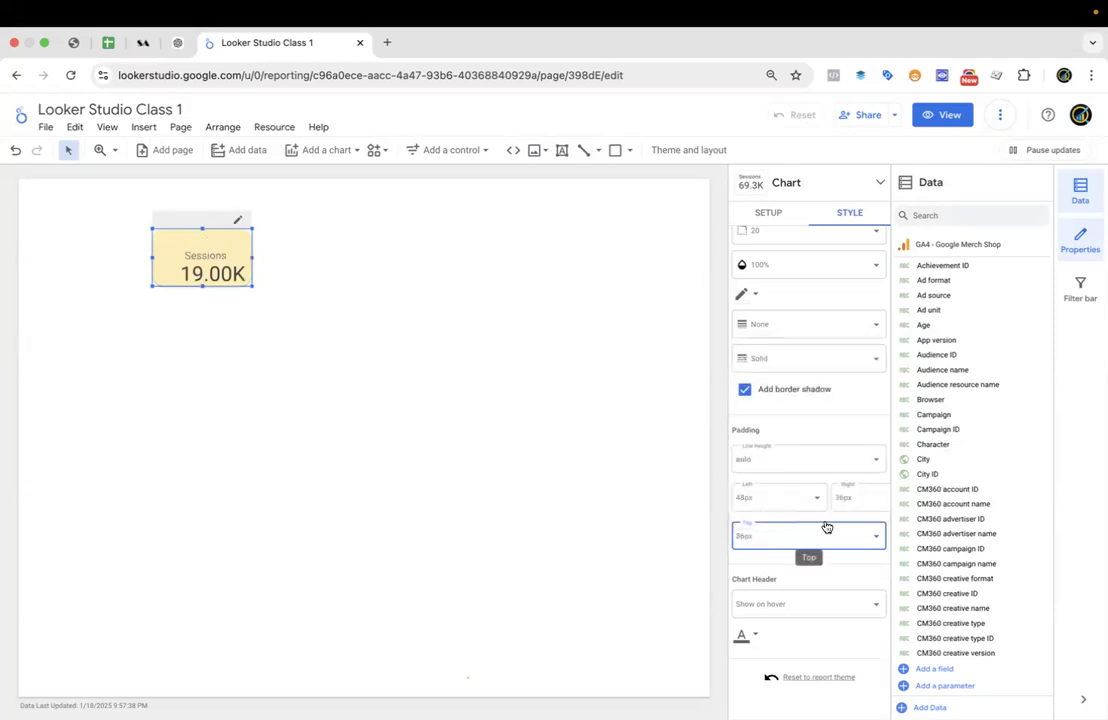
# Examine the Sessions scorecard's chart header display options, previewing the report in view mode in between.
pyautogui.click(823, 607)
pyautogui.click(796, 603)
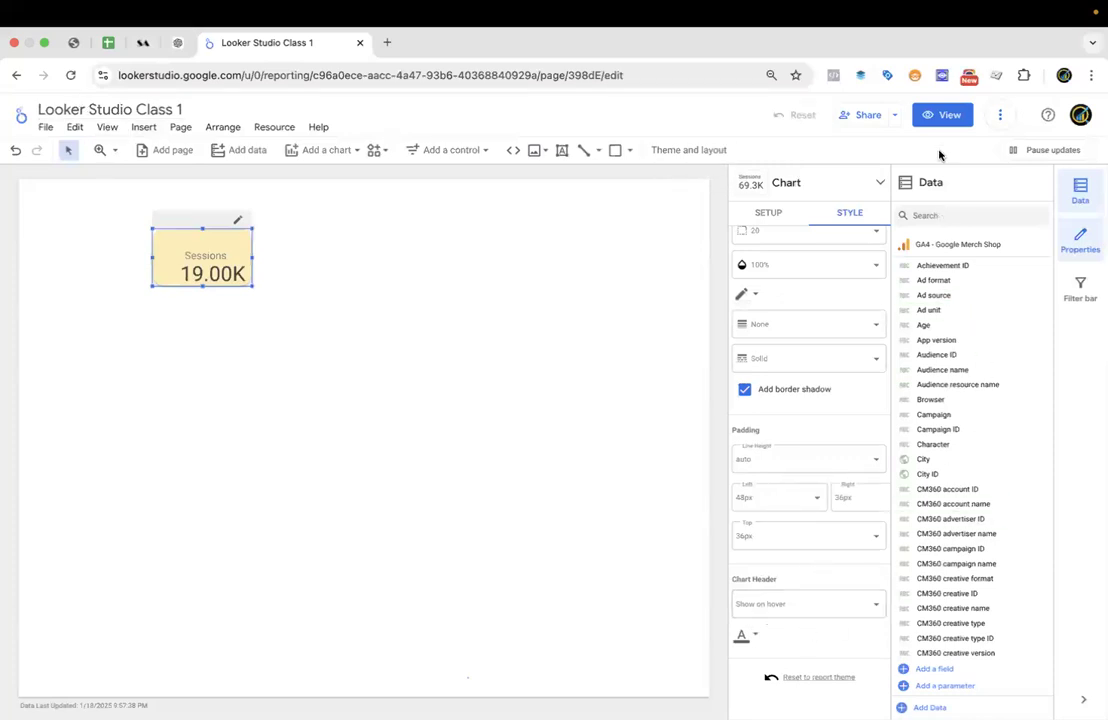
pyautogui.click(942, 115)
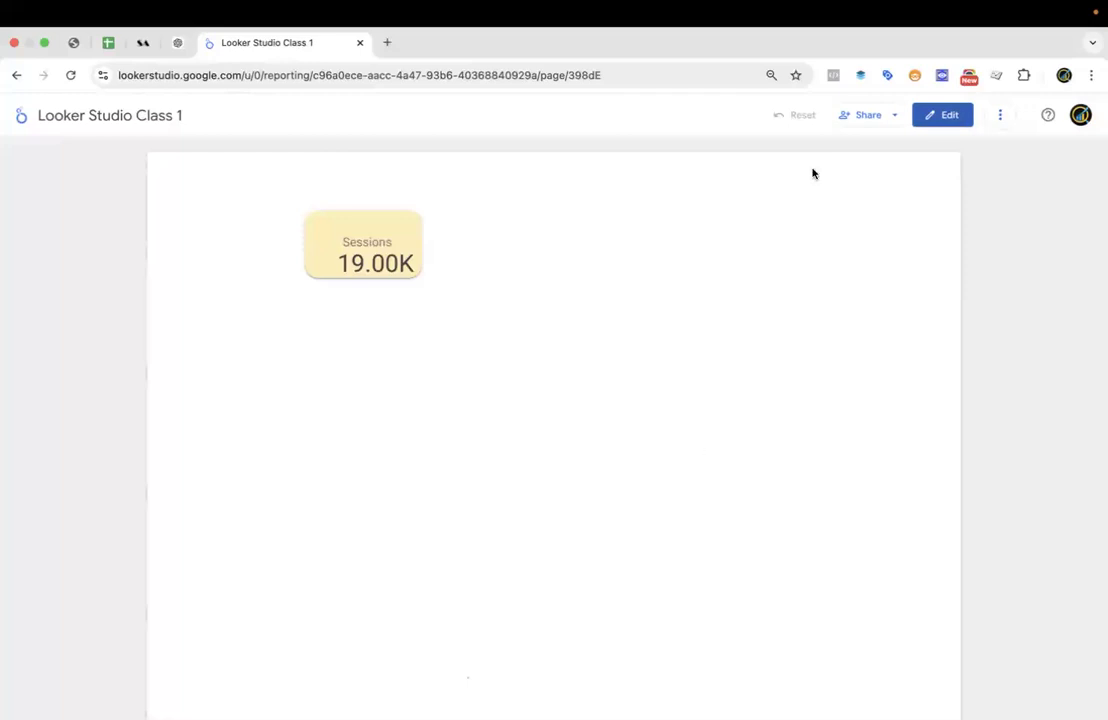
pyautogui.click(944, 116)
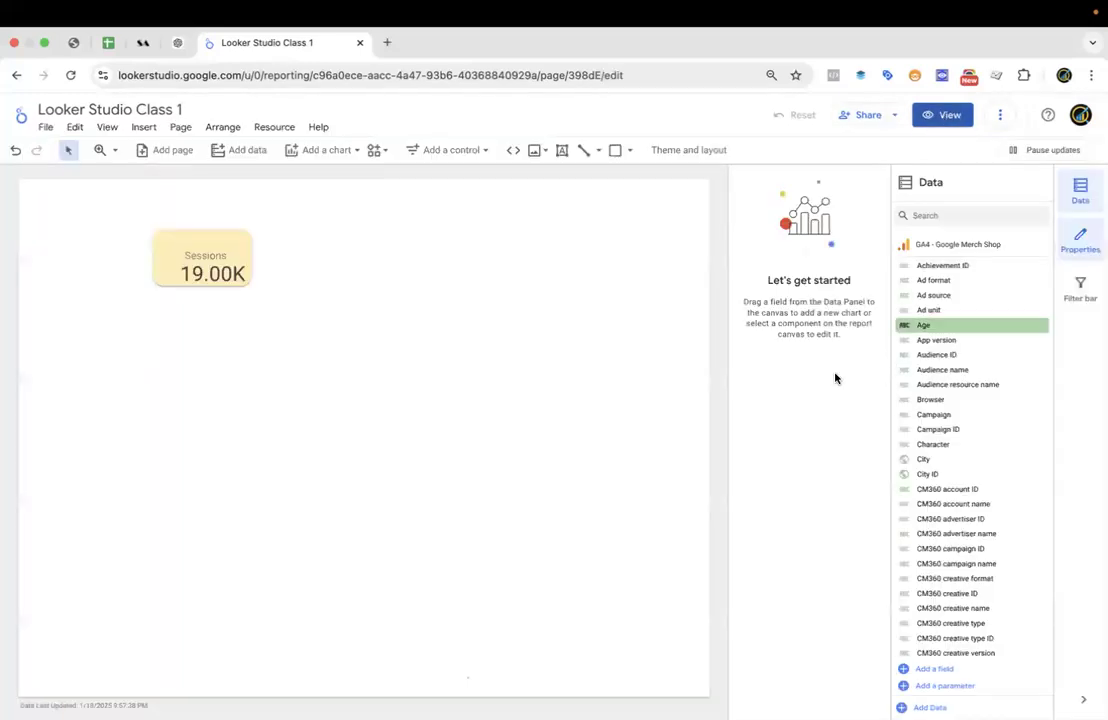
pyautogui.click(230, 234)
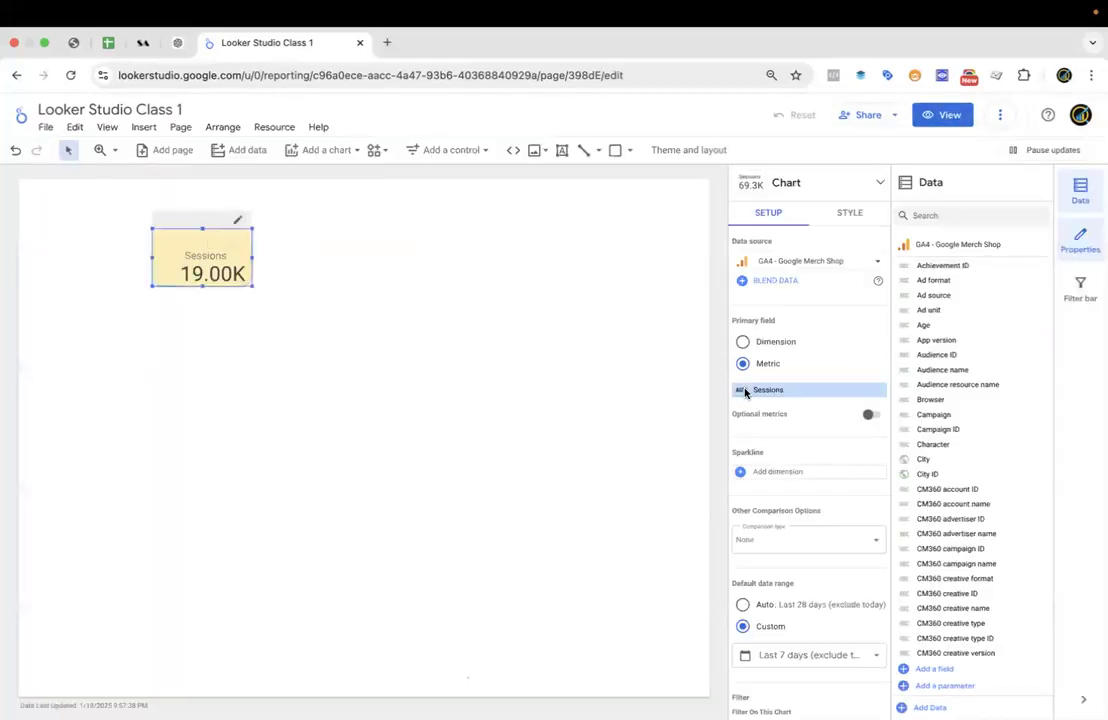
pyautogui.click(850, 212)
pyautogui.scroll(-5, 828, 460)
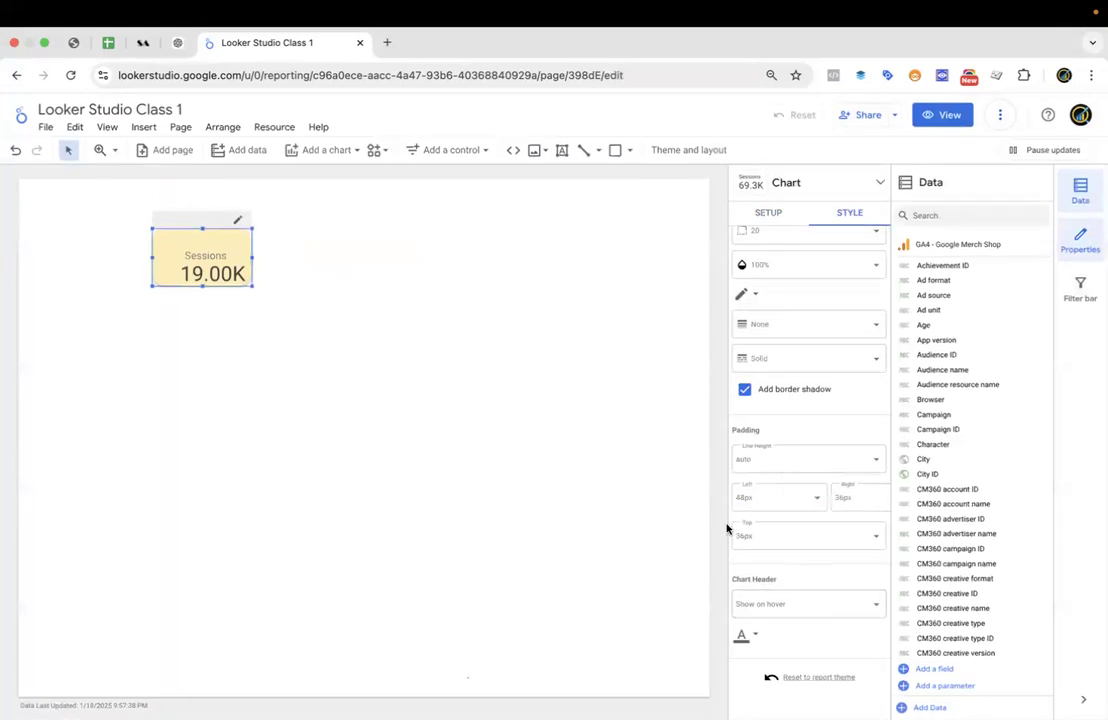
pyautogui.click(859, 610)
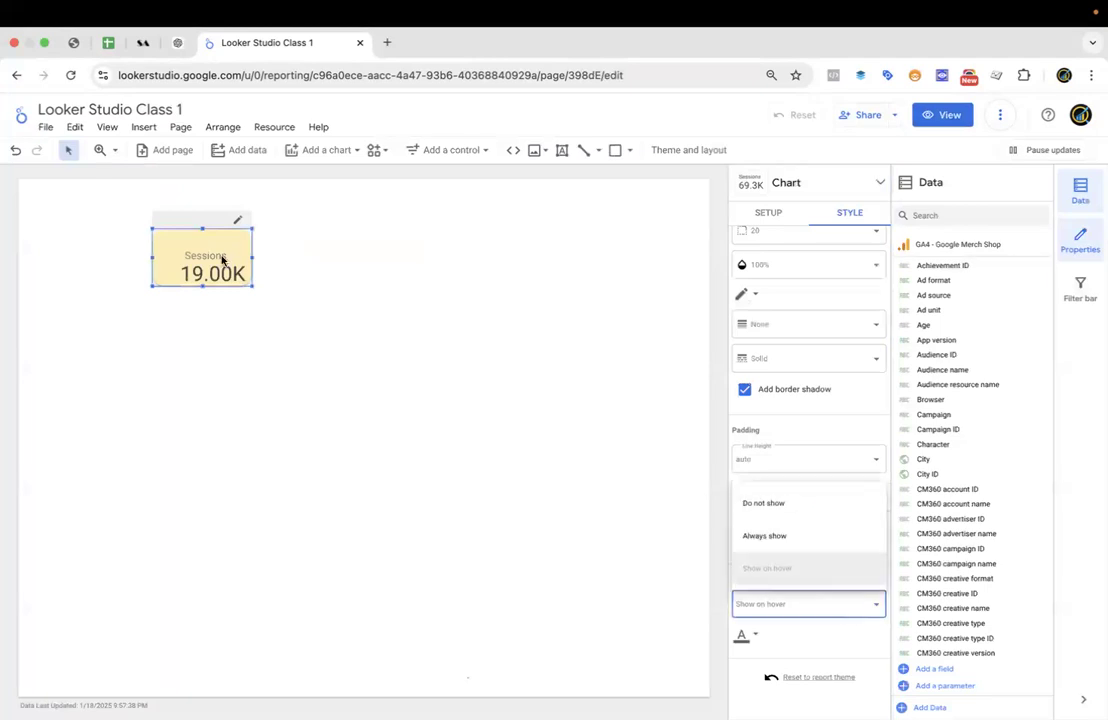
pyautogui.click(545, 371)
# Review the report's layout settings and header visibility options, and compare them with the report in view mode.
pyautogui.click(689, 151)
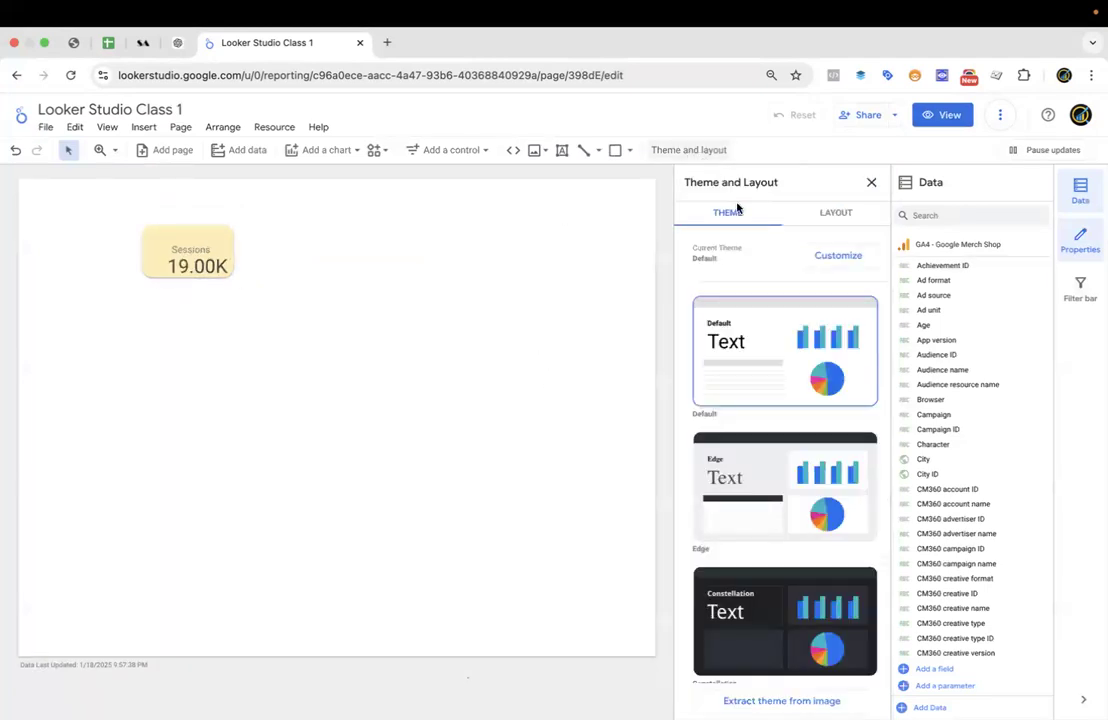
pyautogui.click(835, 214)
pyautogui.scroll(-3, 804, 477)
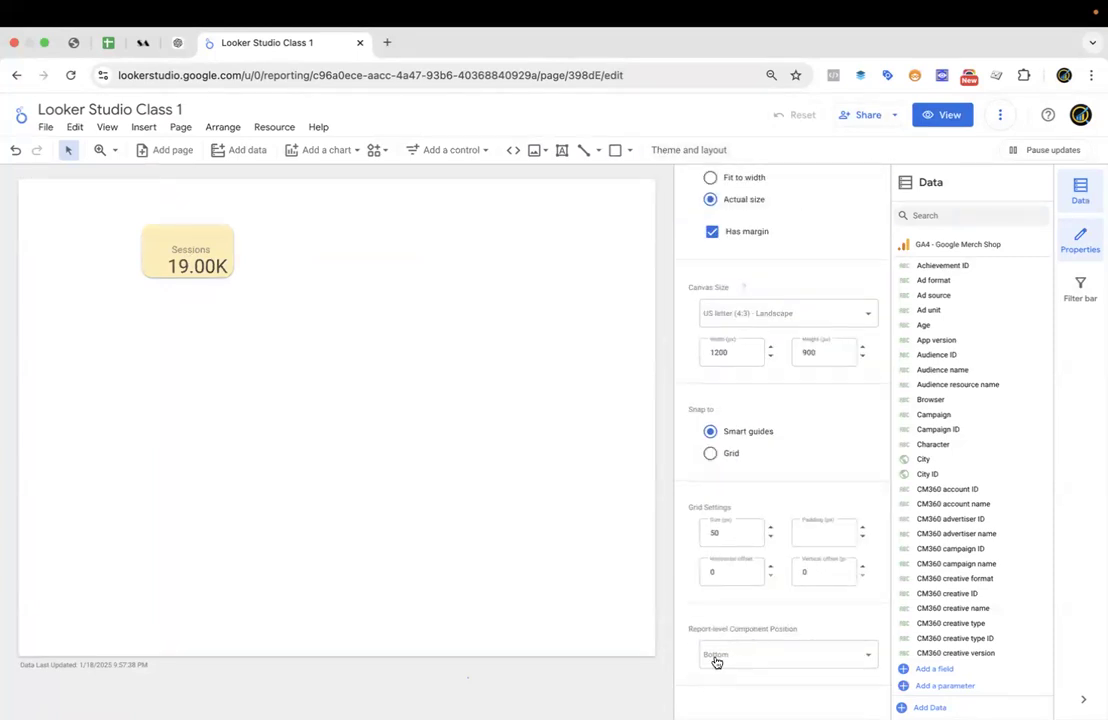
pyautogui.scroll(3, 786, 632)
pyautogui.scroll(-3, 786, 632)
pyautogui.scroll(5, 770, 470)
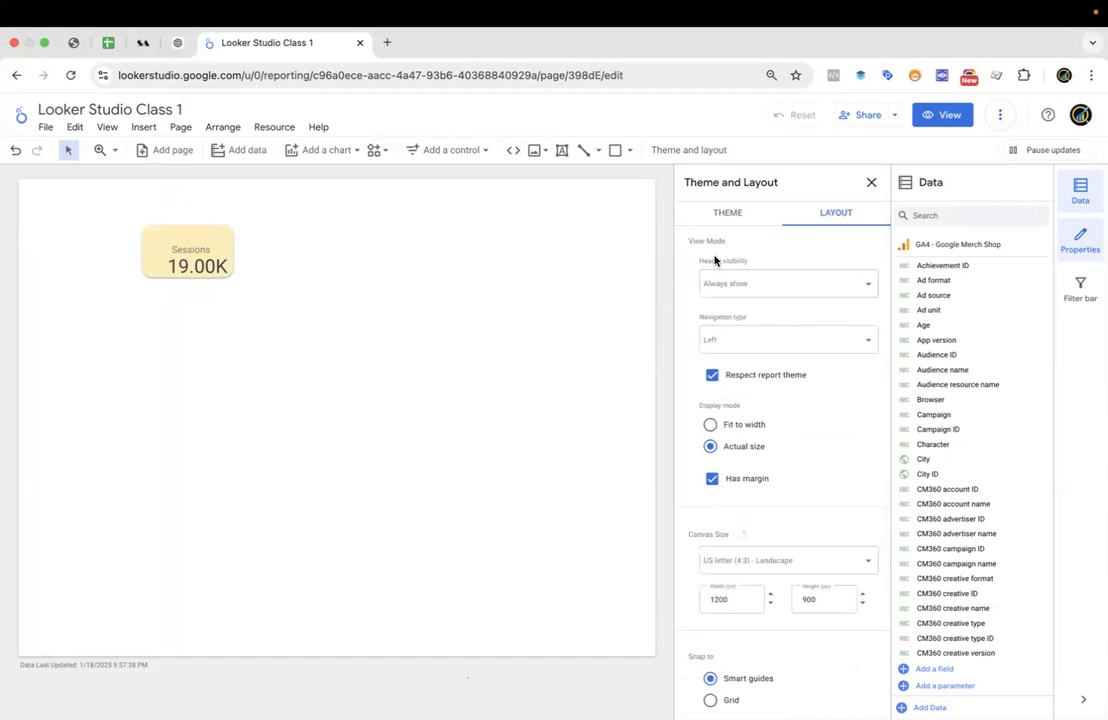
pyautogui.click(772, 293)
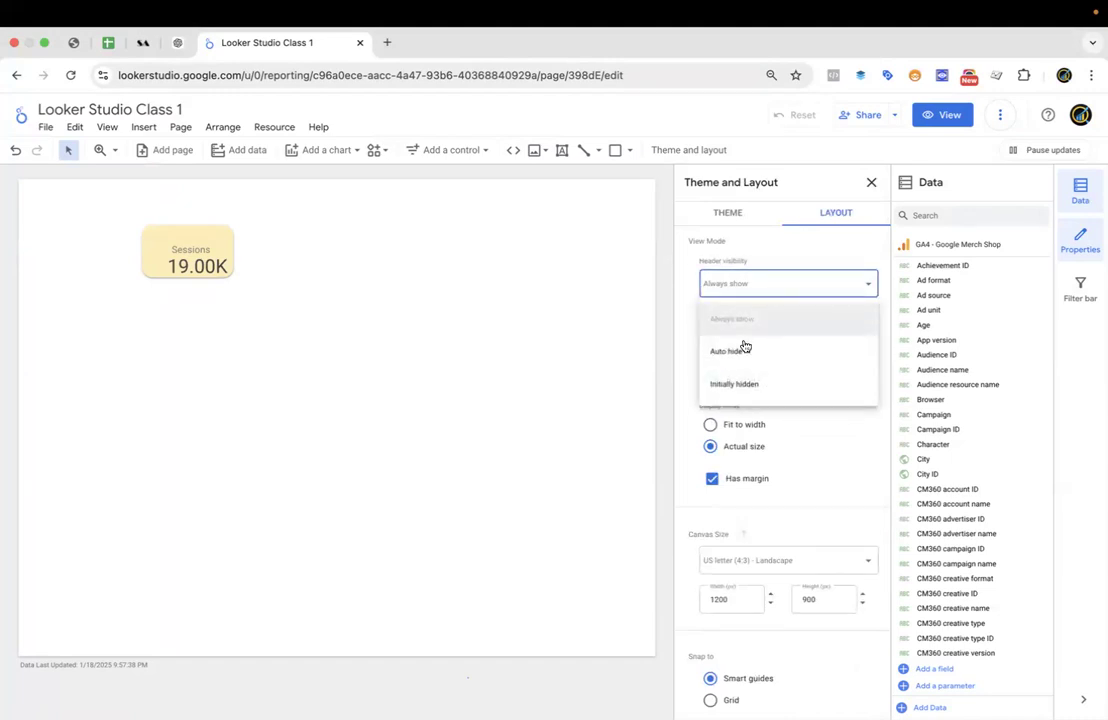
pyautogui.click(936, 120)
pyautogui.click(937, 119)
pyautogui.click(937, 117)
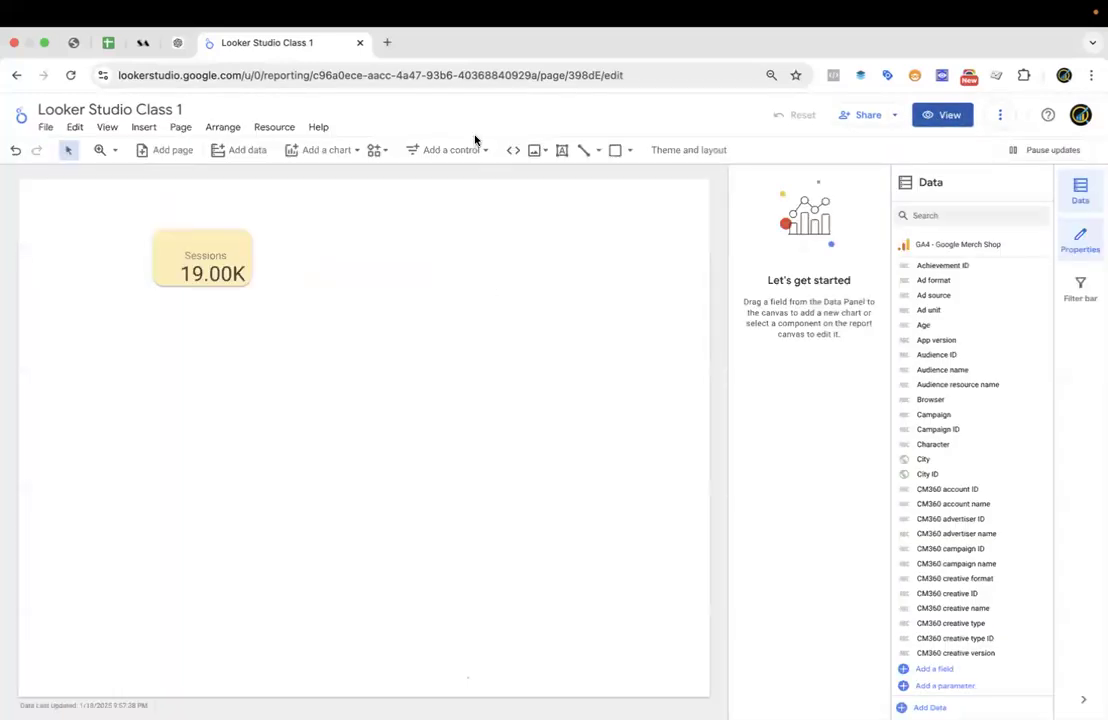
# Set the report layout's header visibility to Initially hidden, check the header in view mode, and return to editing.
pyautogui.click(689, 150)
pyautogui.click(838, 213)
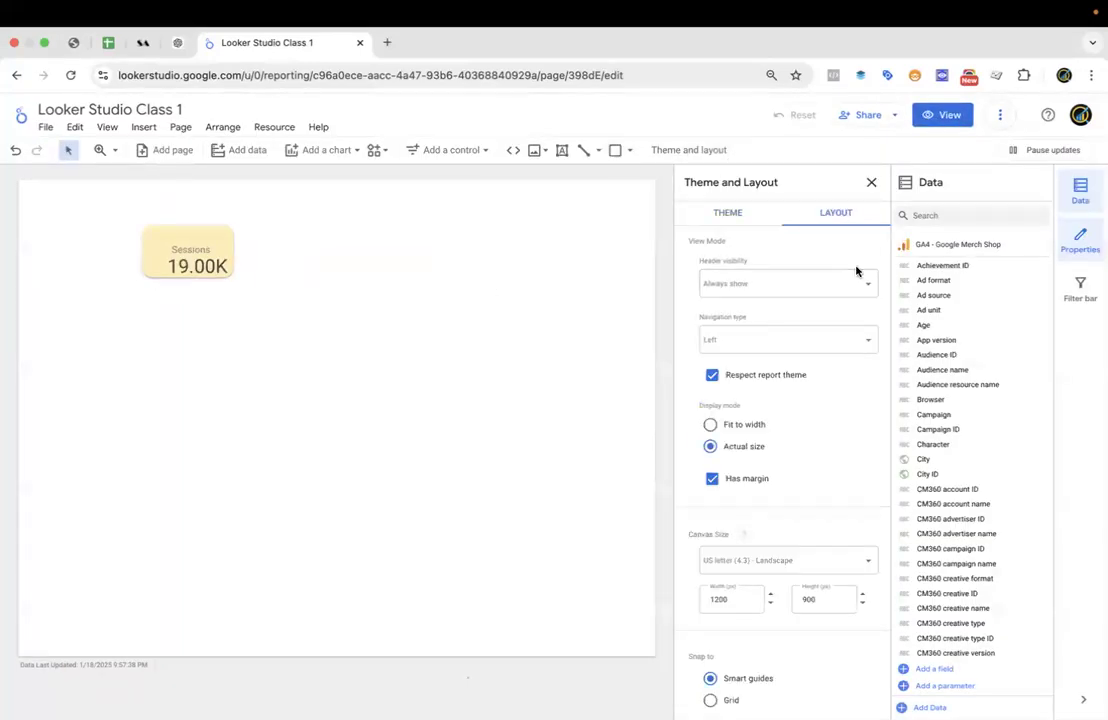
pyautogui.click(855, 284)
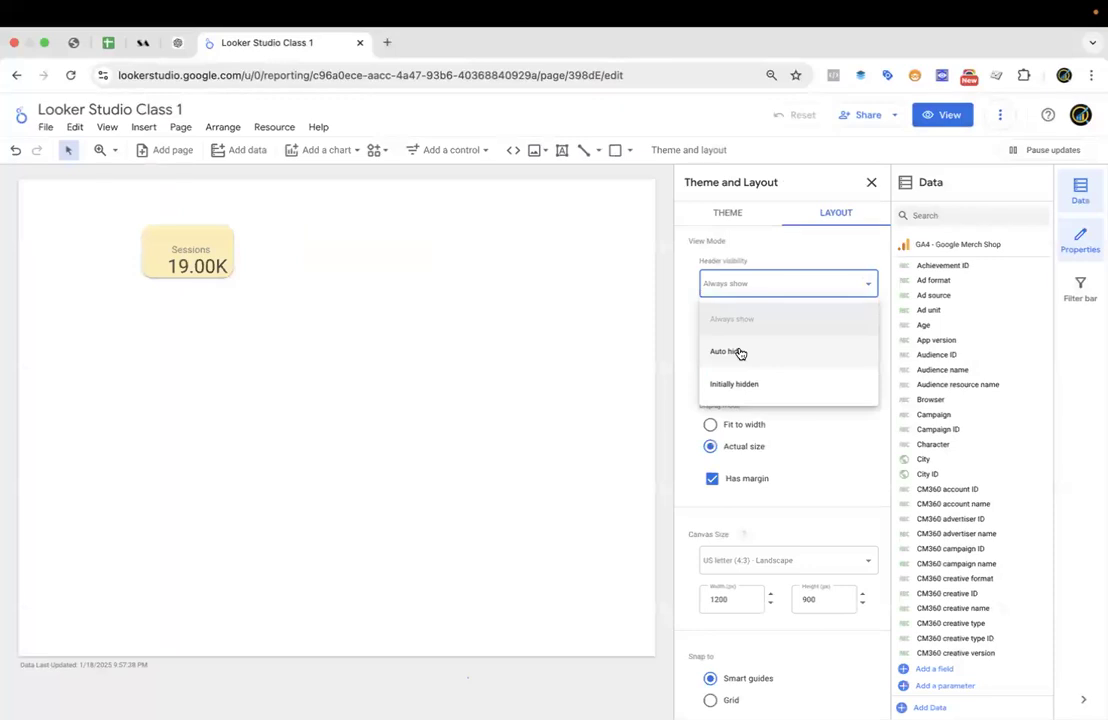
pyautogui.click(752, 384)
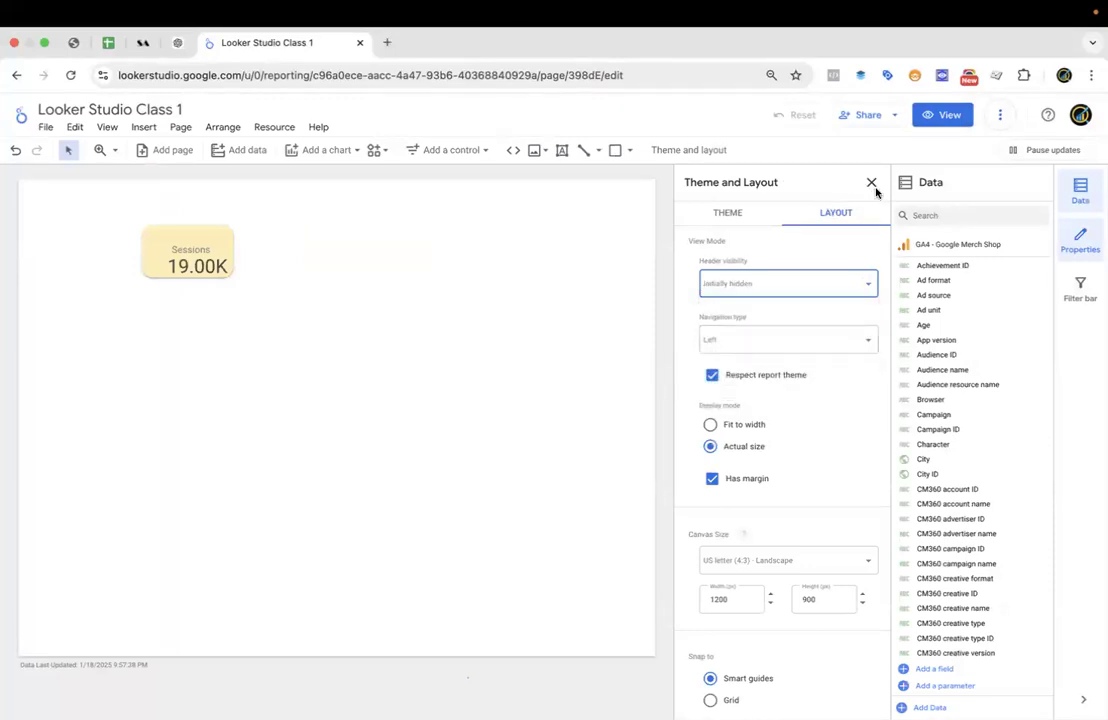
pyautogui.click(947, 115)
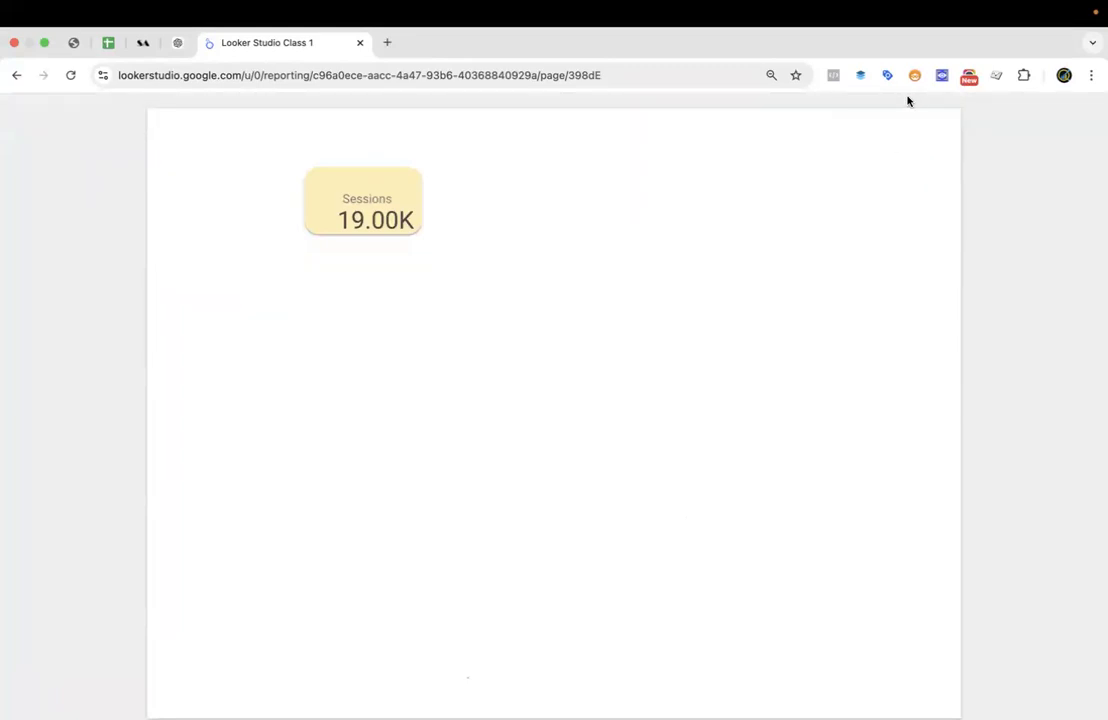
pyautogui.moveTo(910, 98)
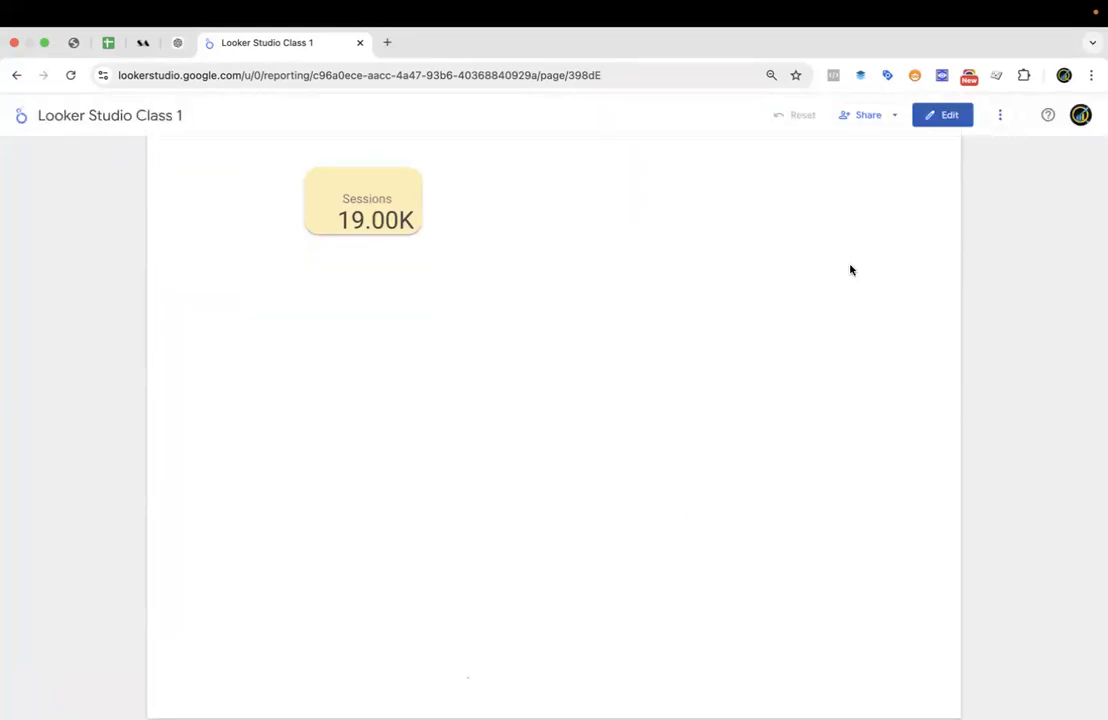
pyautogui.click(940, 115)
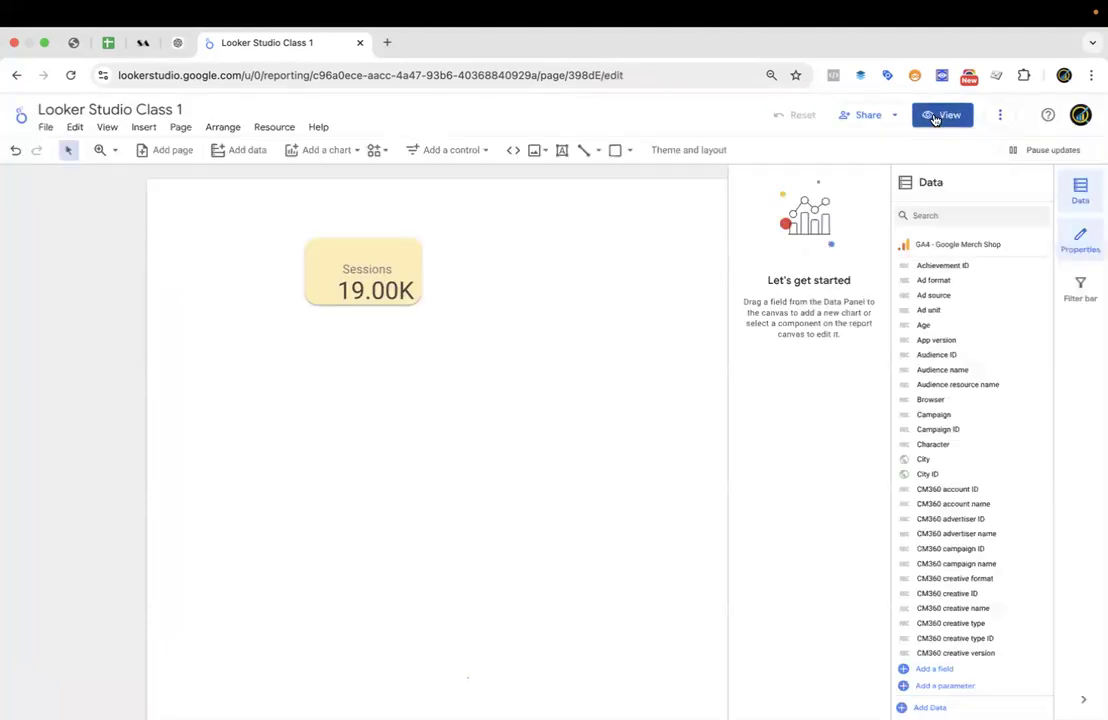
# Set the Sessions scorecard's left padding back to 24px.
pyautogui.click(240, 243)
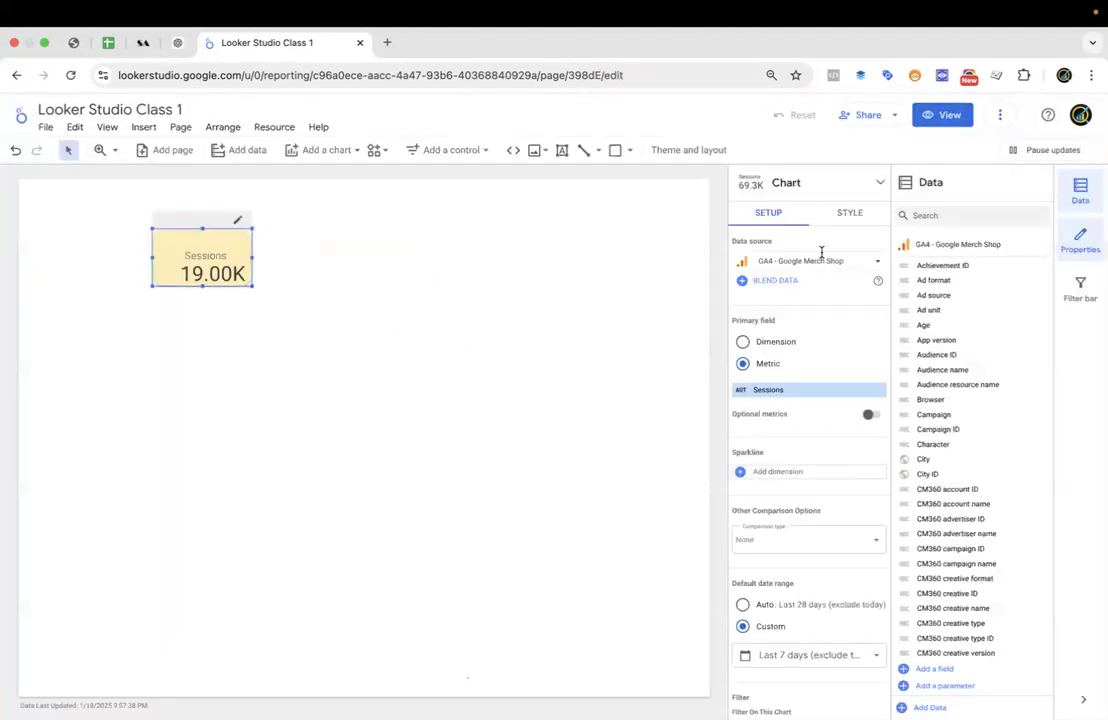
pyautogui.click(851, 218)
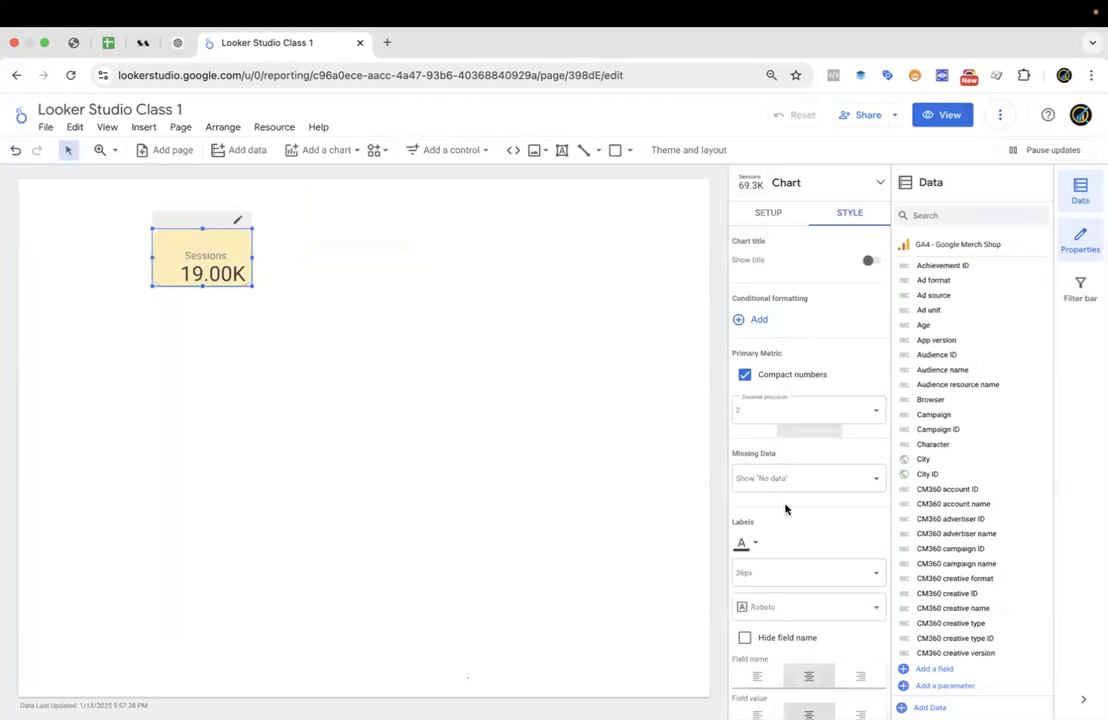
pyautogui.scroll(-5, 786, 507)
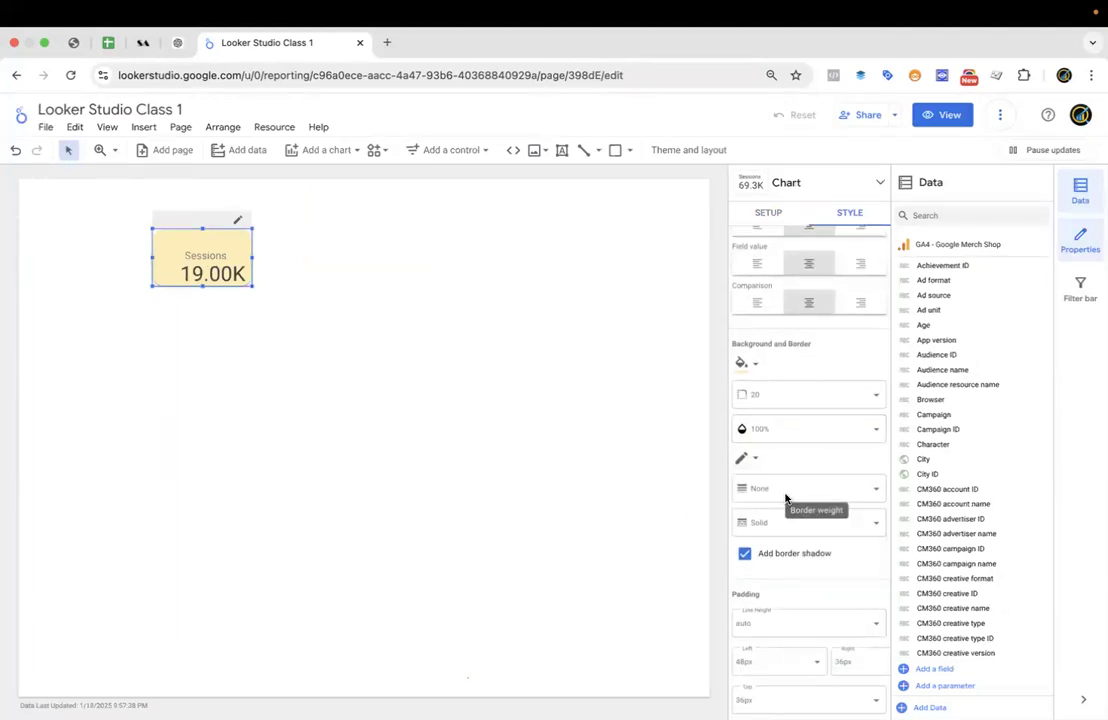
pyautogui.click(796, 667)
pyautogui.scroll(3, 781, 574)
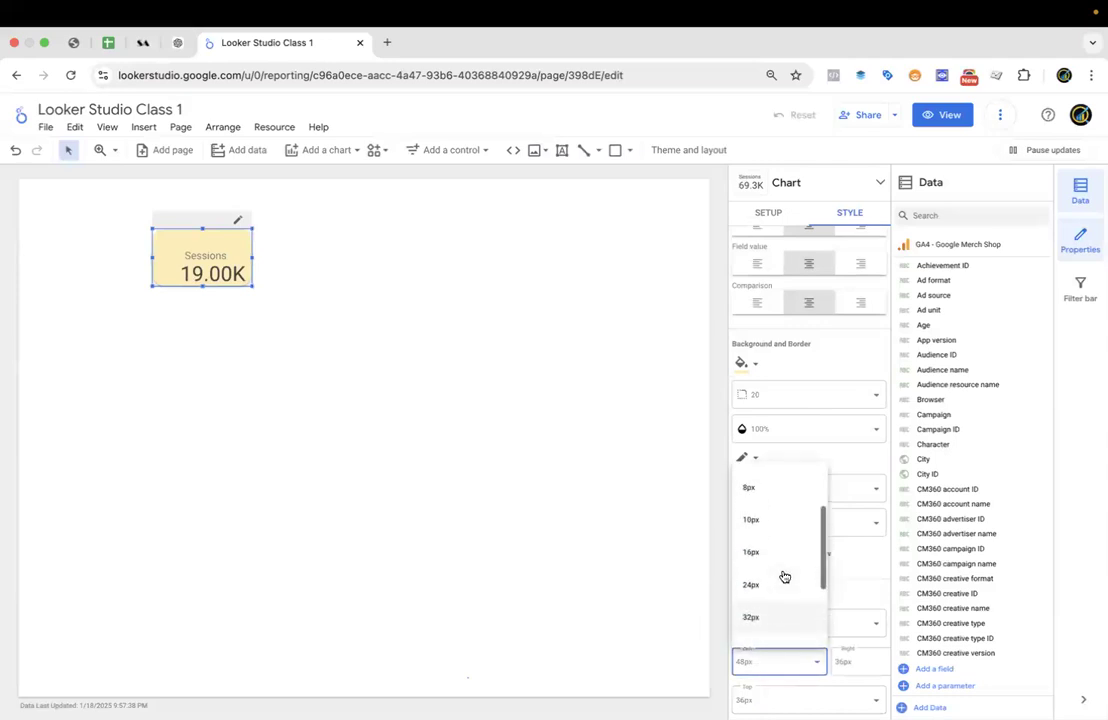
pyautogui.scroll(-1, 768, 600)
pyautogui.click(768, 601)
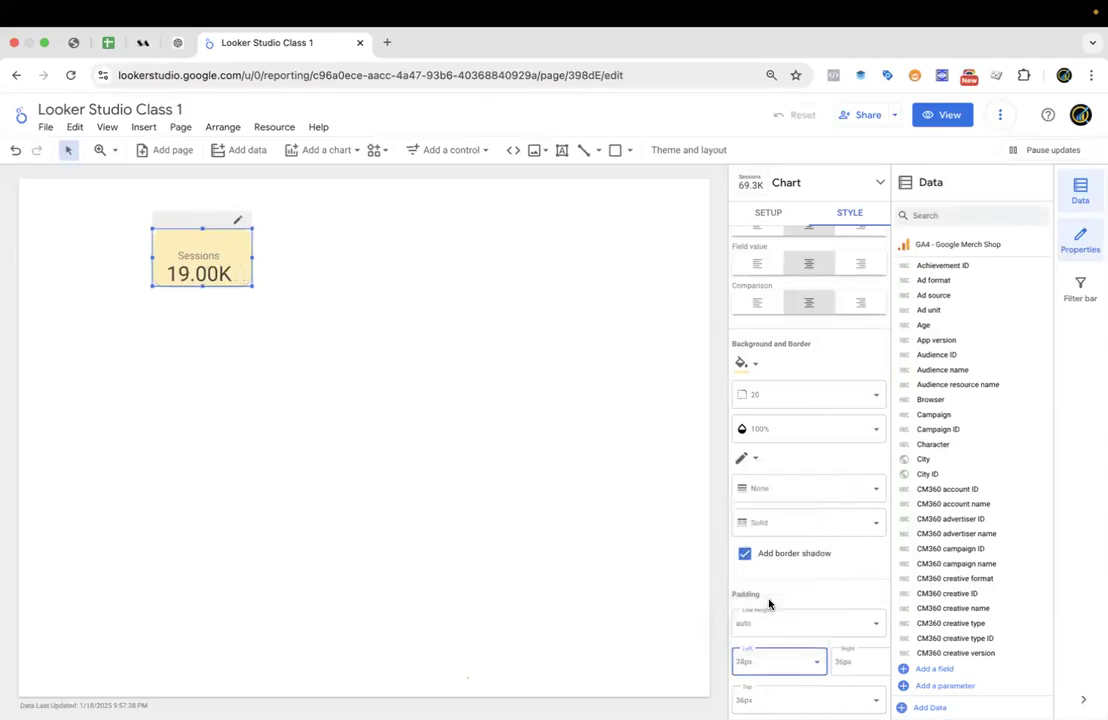
# Set the Sessions scorecard's top padding to 8px and its right padding to 24px.
pyautogui.scroll(-2, 836, 653)
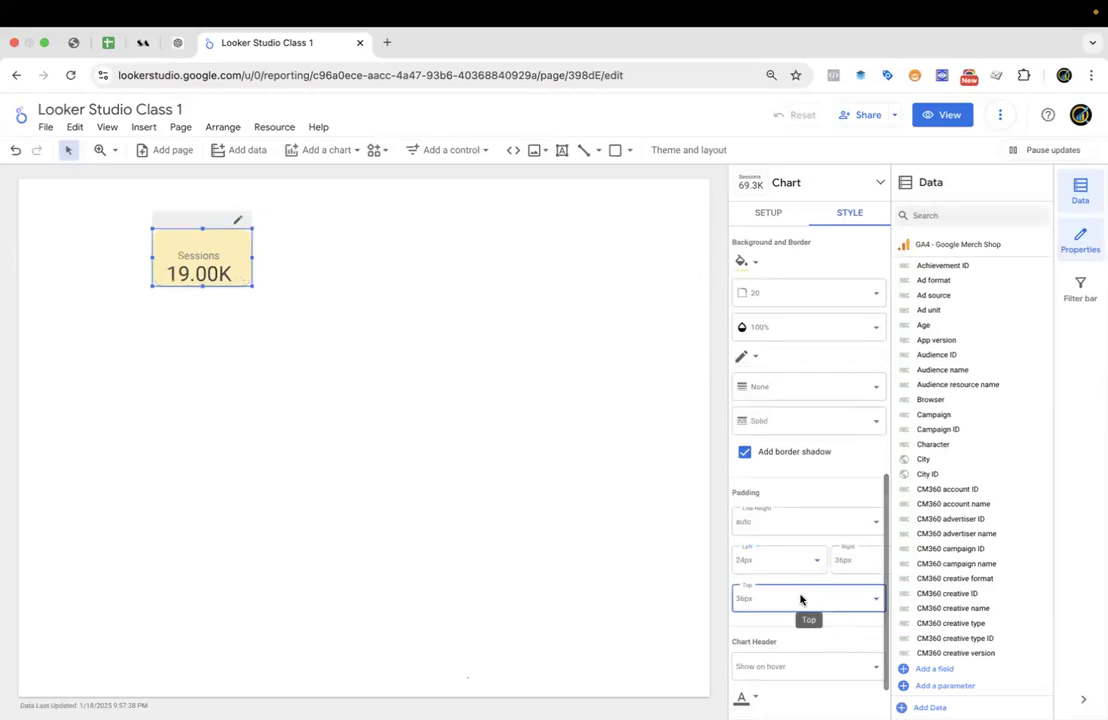
pyautogui.click(799, 598)
pyautogui.scroll(1, 759, 415)
pyautogui.click(784, 452)
pyautogui.click(874, 567)
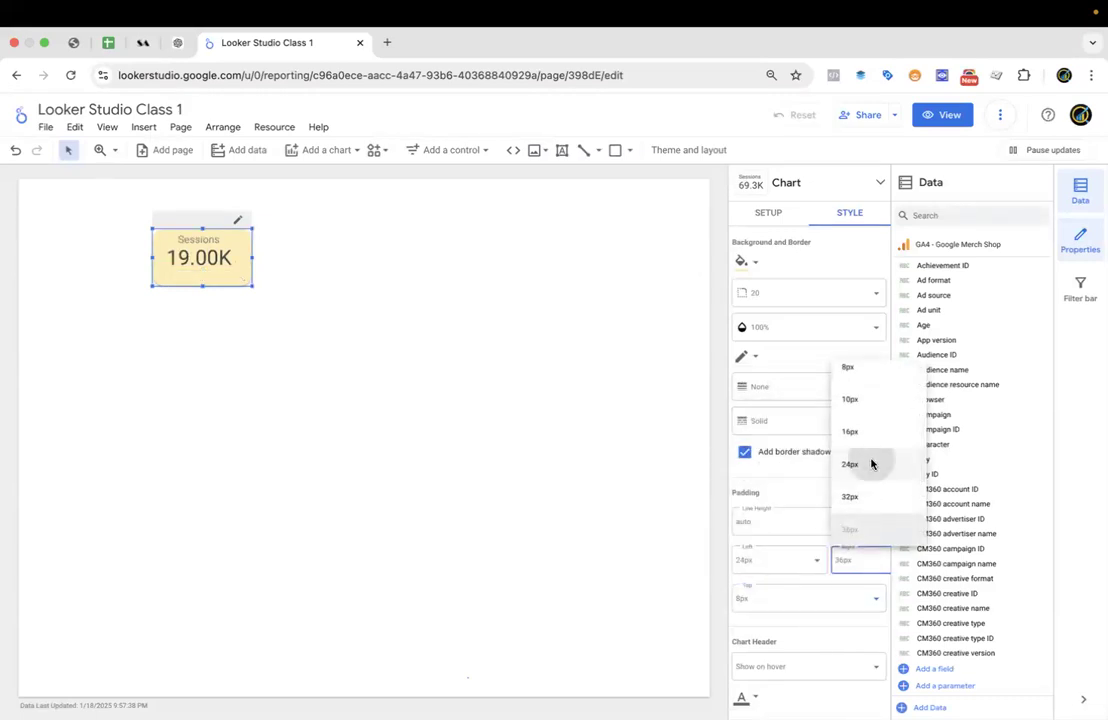
pyautogui.click(870, 461)
pyautogui.click(213, 313)
pyautogui.click(160, 252)
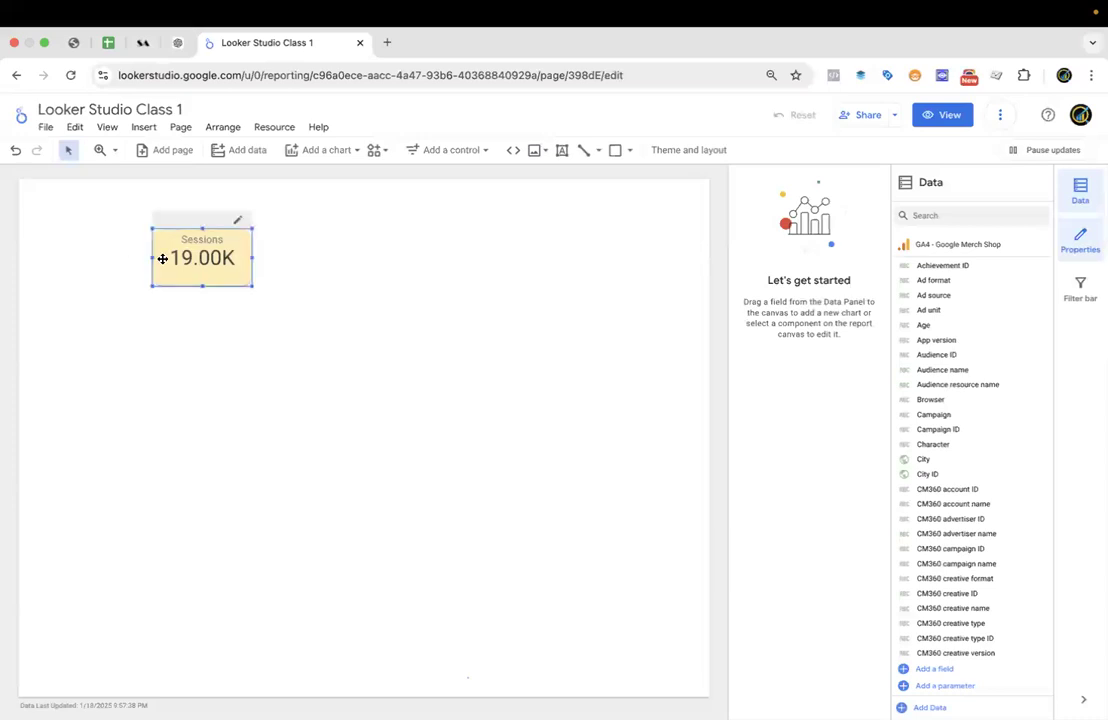
# Turn off compact numbers for the Sessions scorecard and left-align its field name, field value and comparison.
pyautogui.click(857, 217)
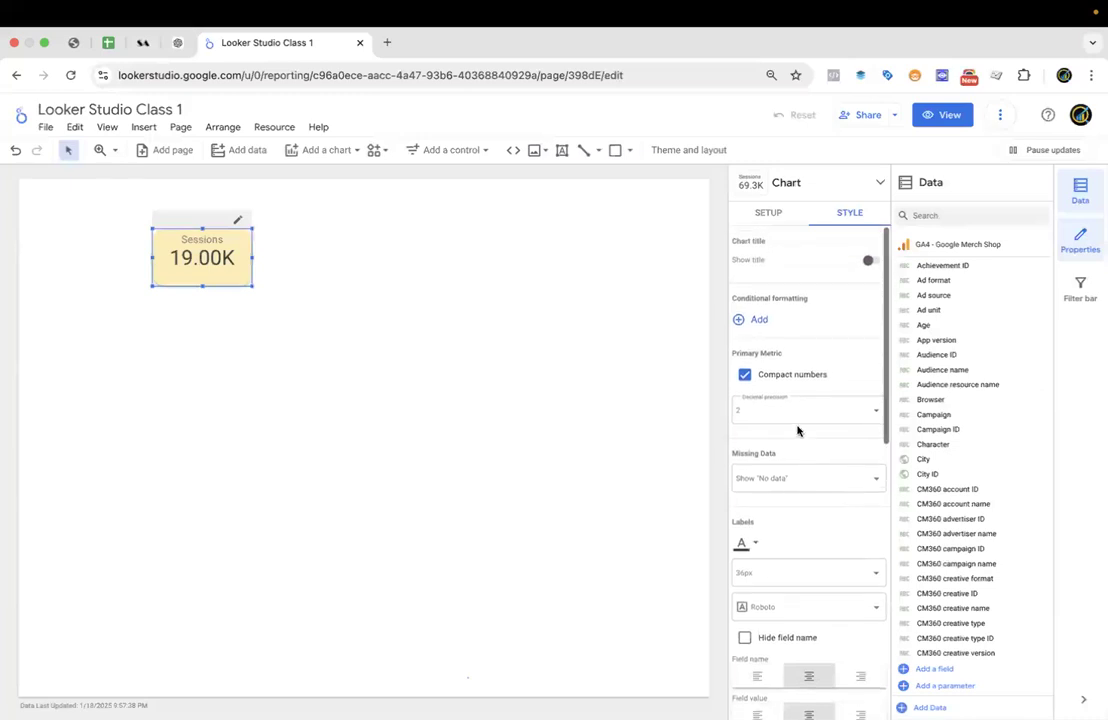
pyautogui.click(761, 375)
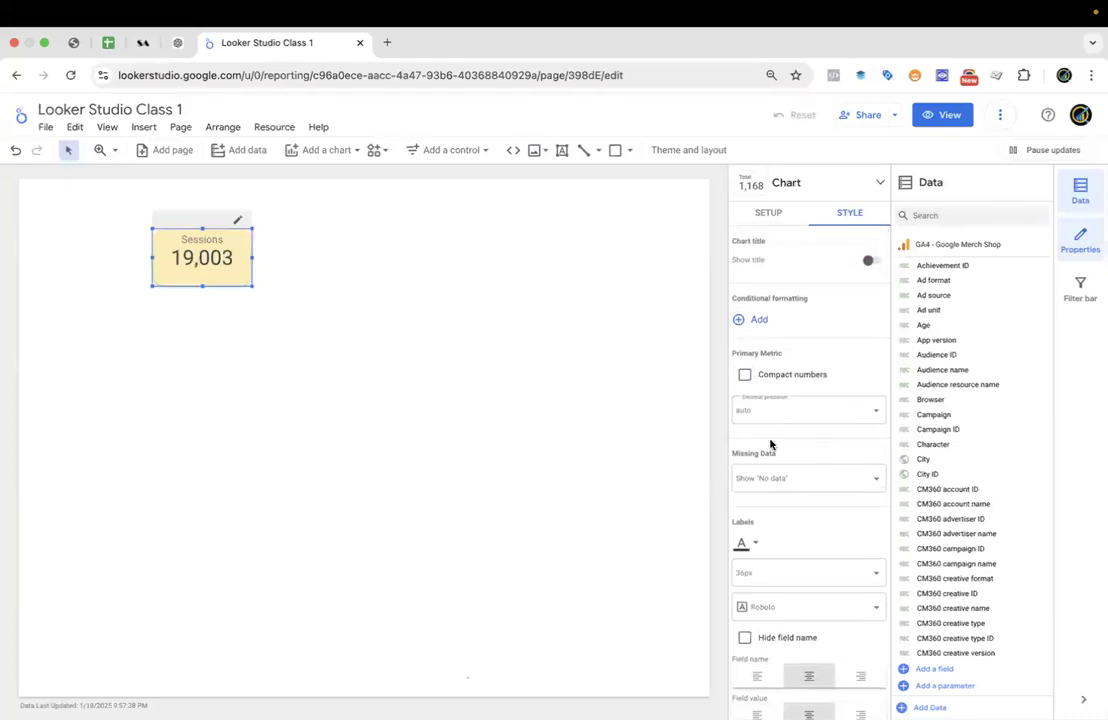
pyautogui.scroll(-5, 770, 444)
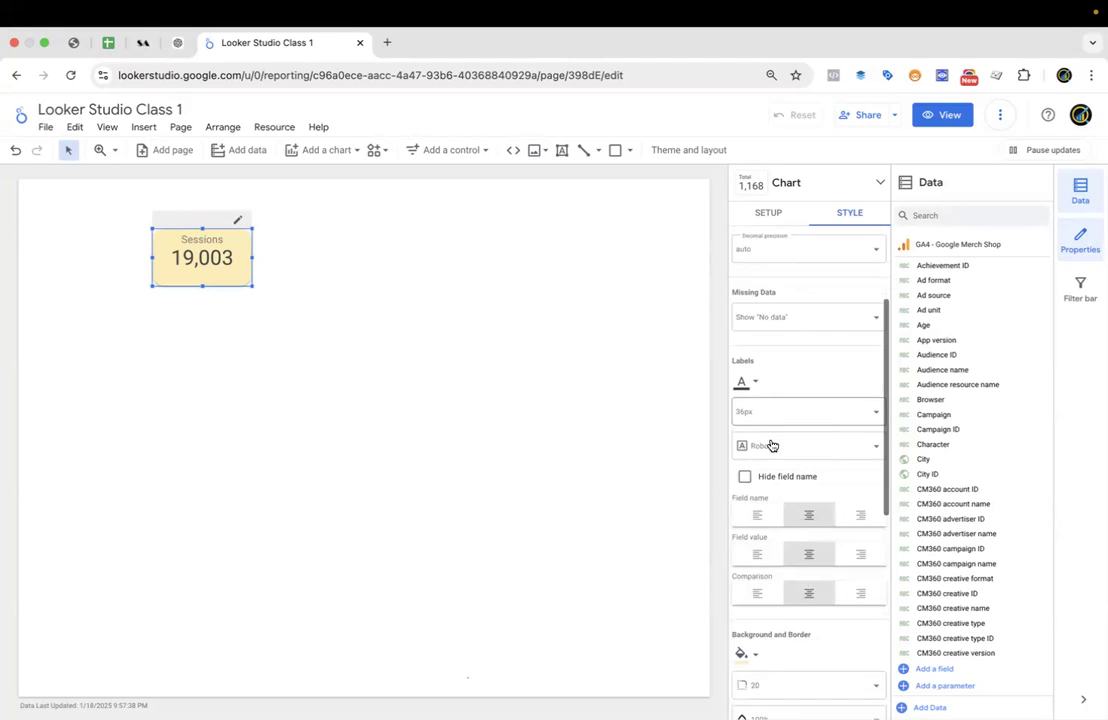
pyautogui.scroll(-3, 771, 445)
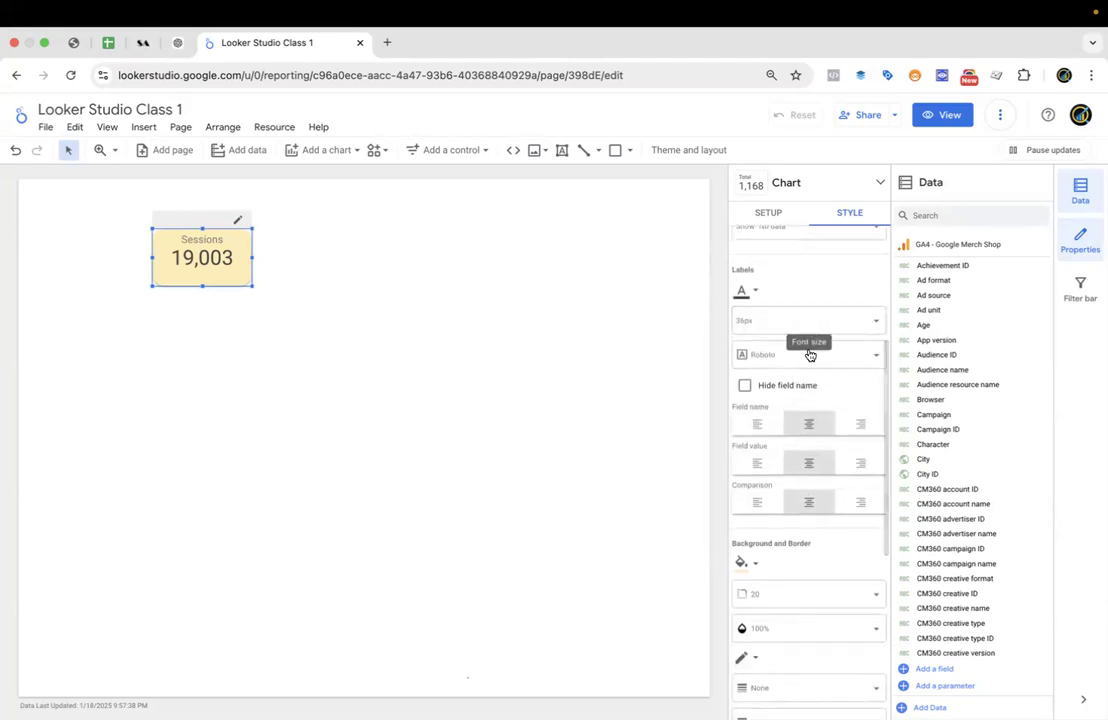
pyautogui.click(757, 424)
pyautogui.click(757, 463)
pyautogui.click(757, 502)
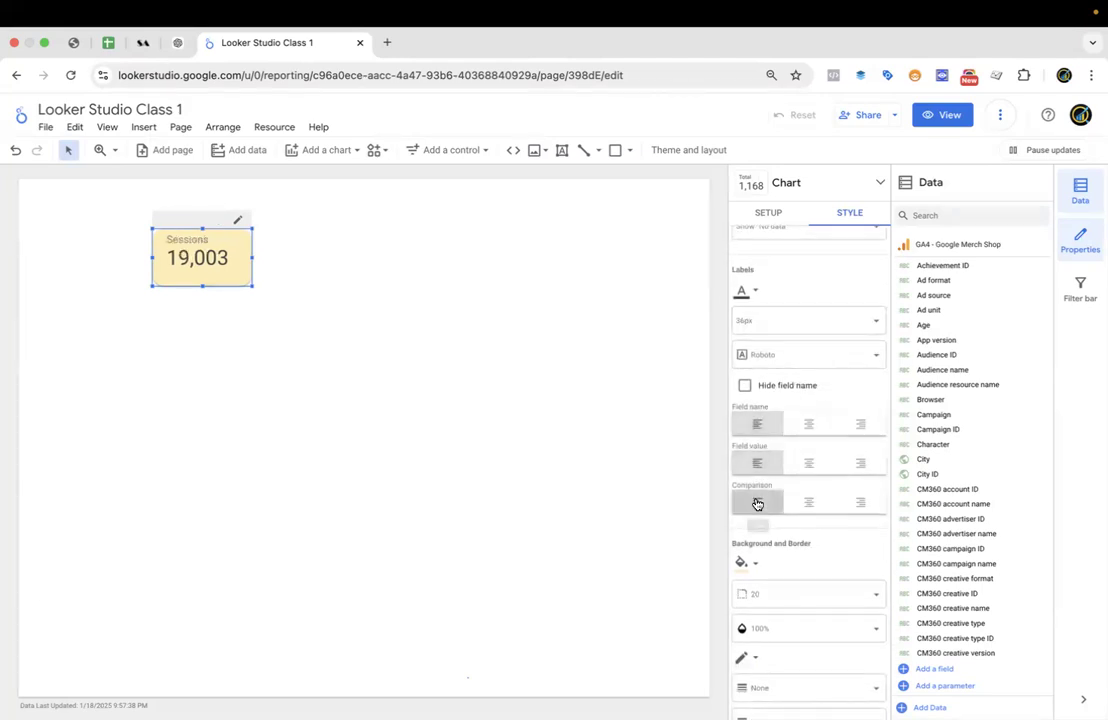
# Center the Sessions scorecard's field name and field value.
pyautogui.scroll(-2, 797, 532)
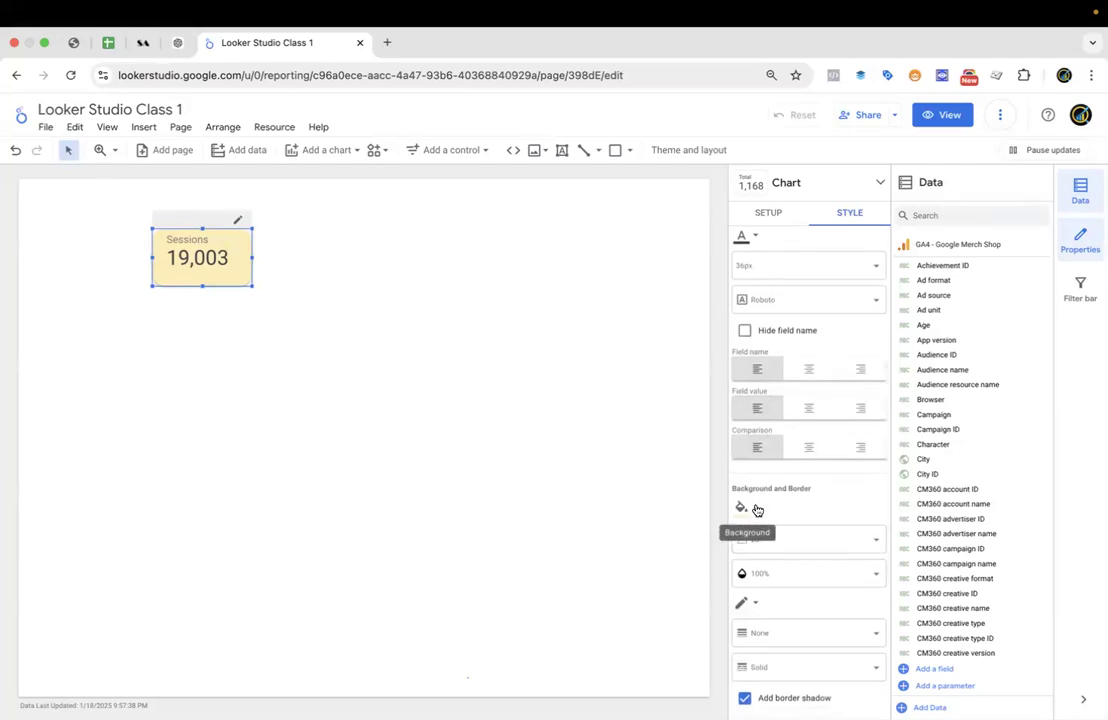
pyautogui.click(812, 369)
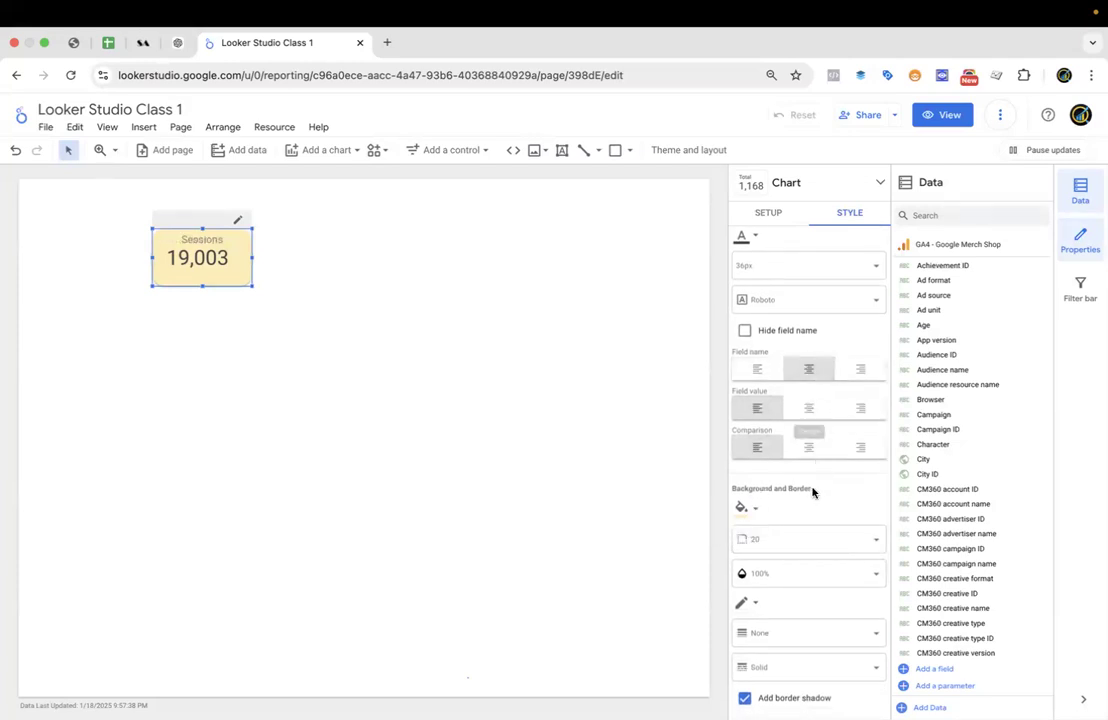
pyautogui.click(809, 408)
# Make the Sessions scorecard's background transparent.
pyautogui.scroll(-1, 797, 510)
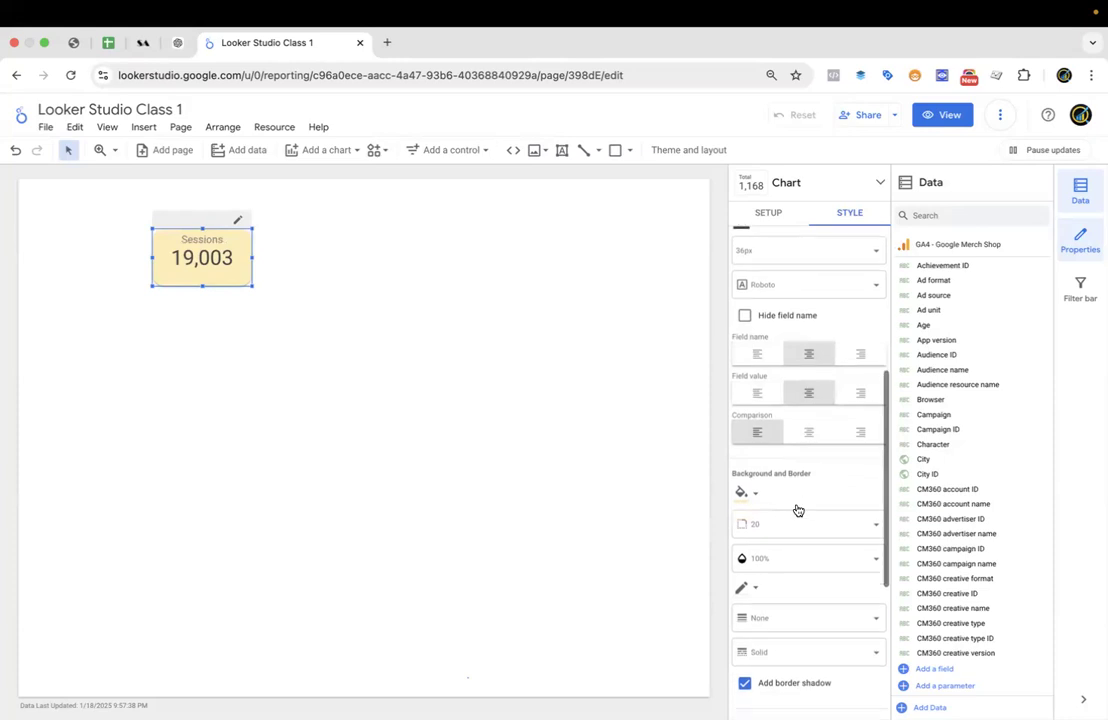
pyautogui.scroll(-2, 797, 505)
pyautogui.click(750, 437)
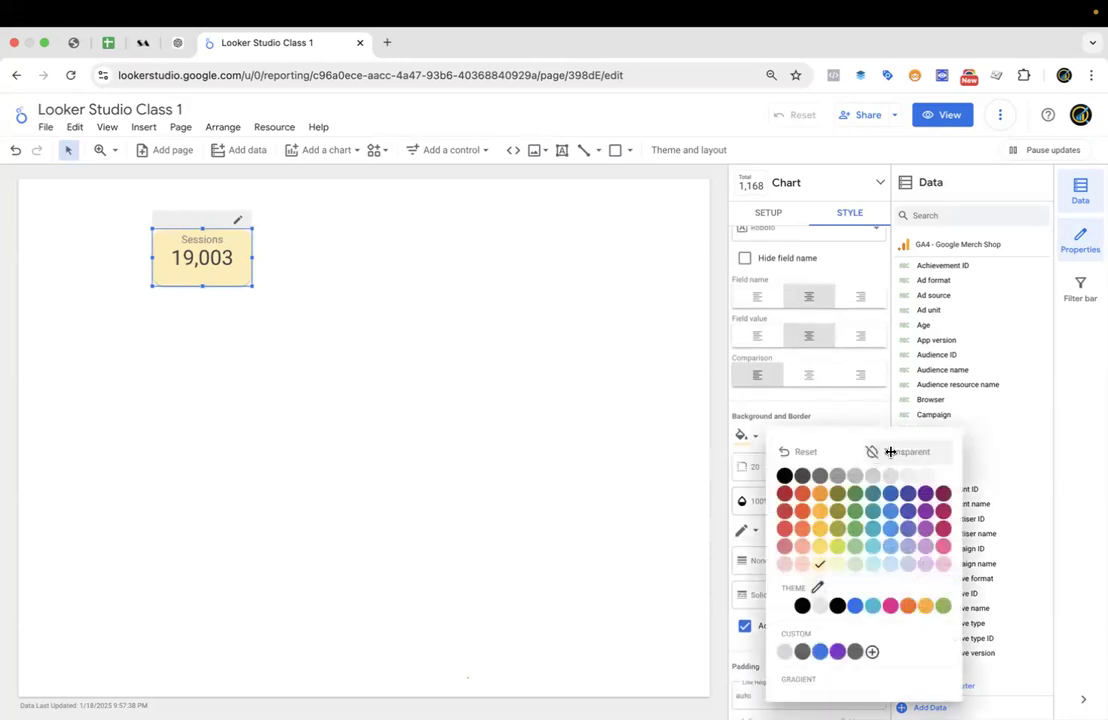
pyautogui.click(890, 452)
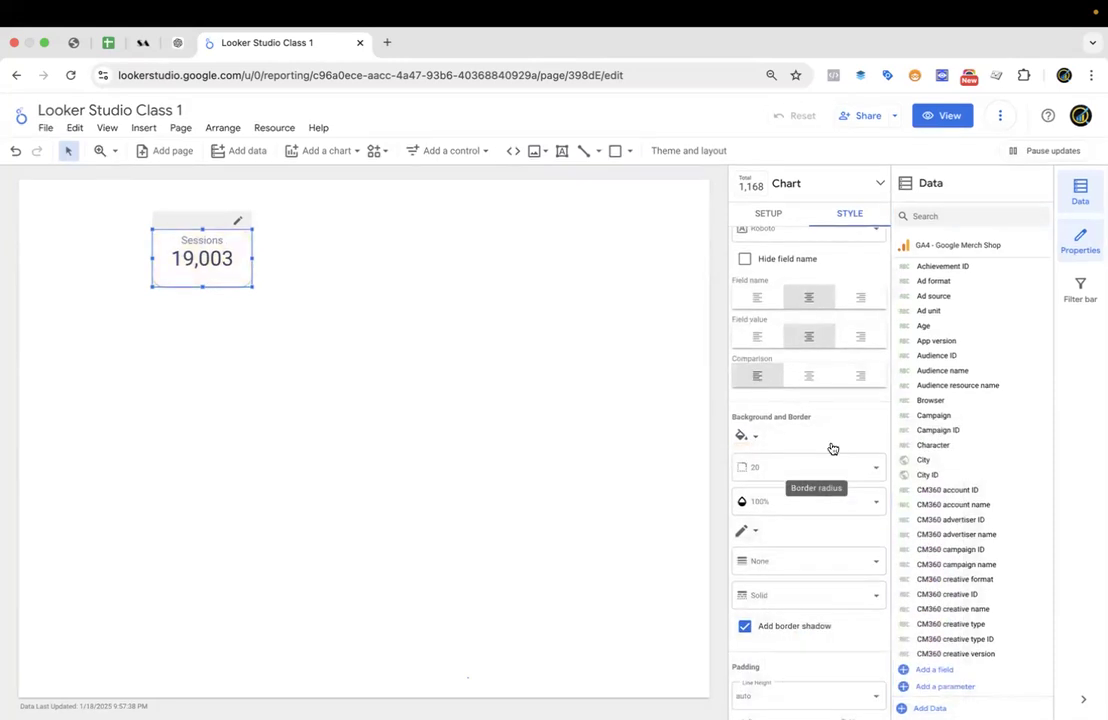
# Add a single-color conditional formatting rule to the Sessions scorecard for values greater than or equal to 50000.
pyautogui.scroll(6, 819, 364)
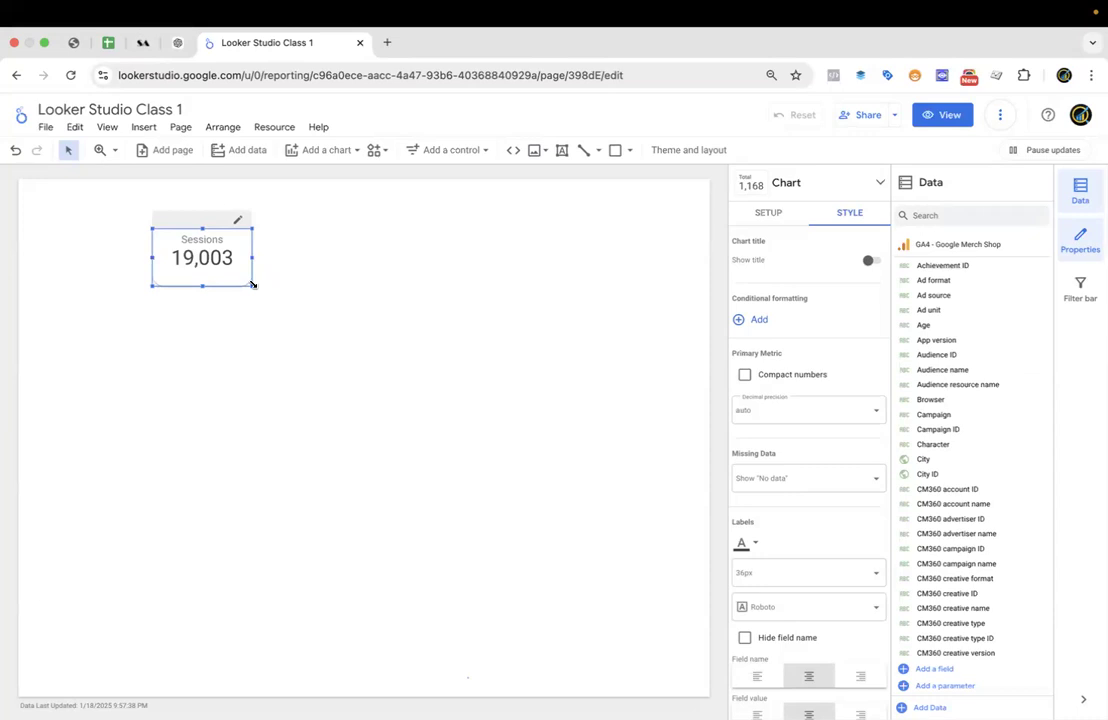
pyautogui.click(754, 320)
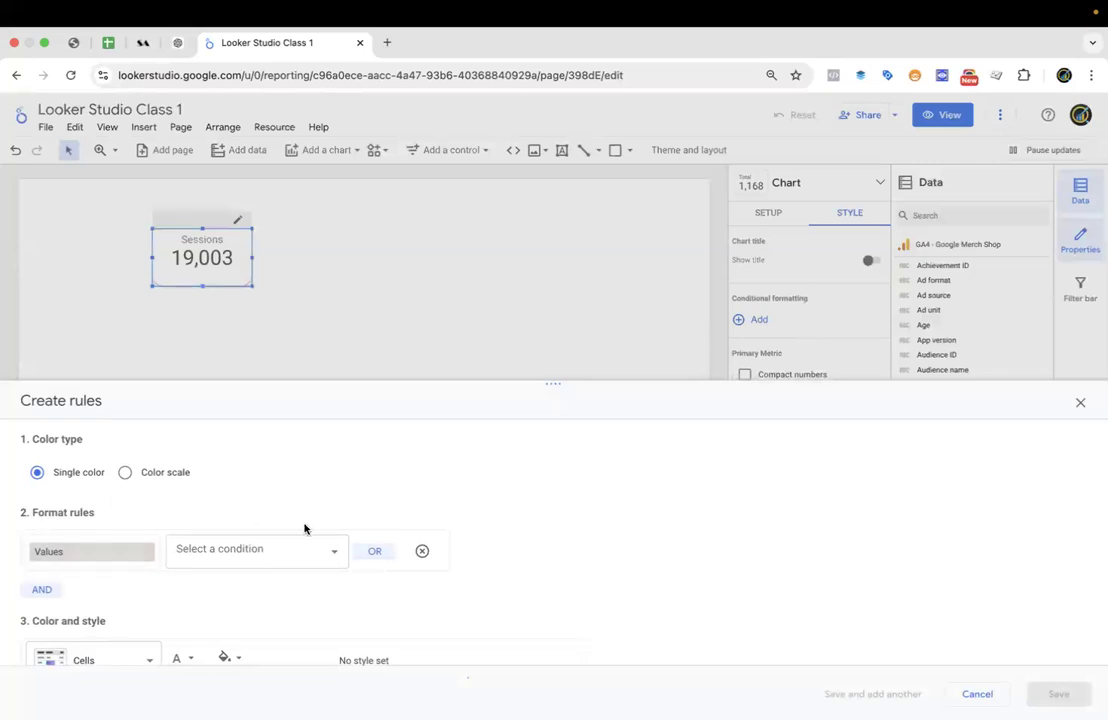
pyautogui.moveTo(529, 461); pyautogui.dragTo(345, 521)
pyautogui.moveTo(427, 377); pyautogui.dragTo(445, 296)
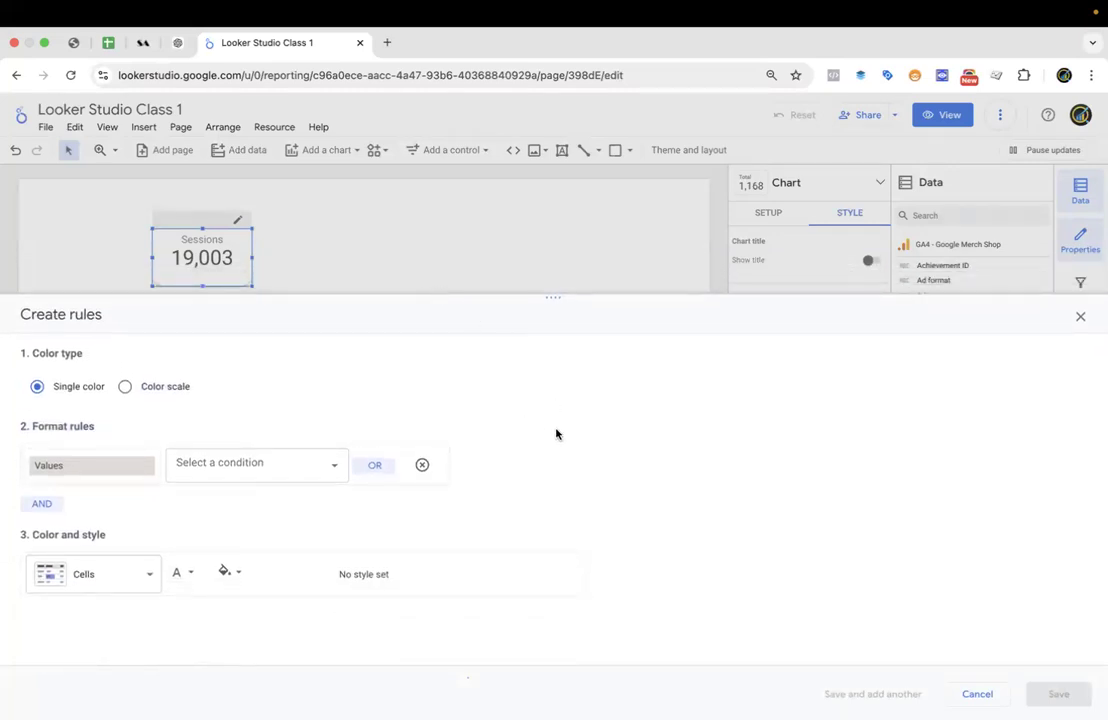
pyautogui.click(274, 465)
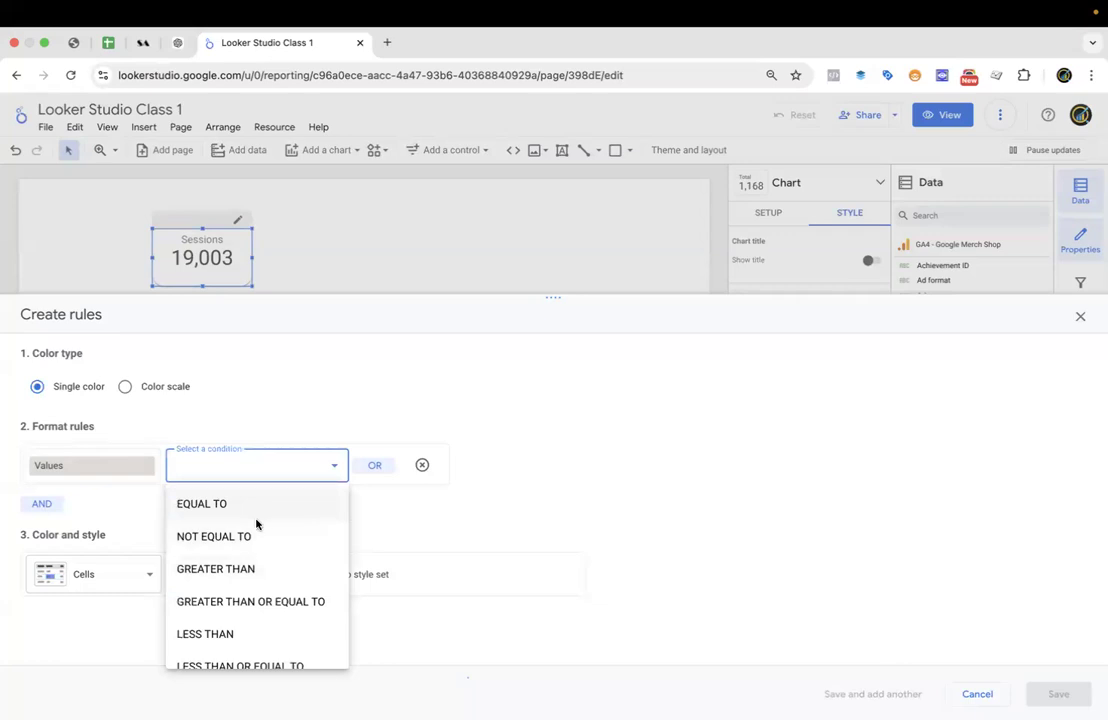
pyautogui.scroll(-1, 239, 548)
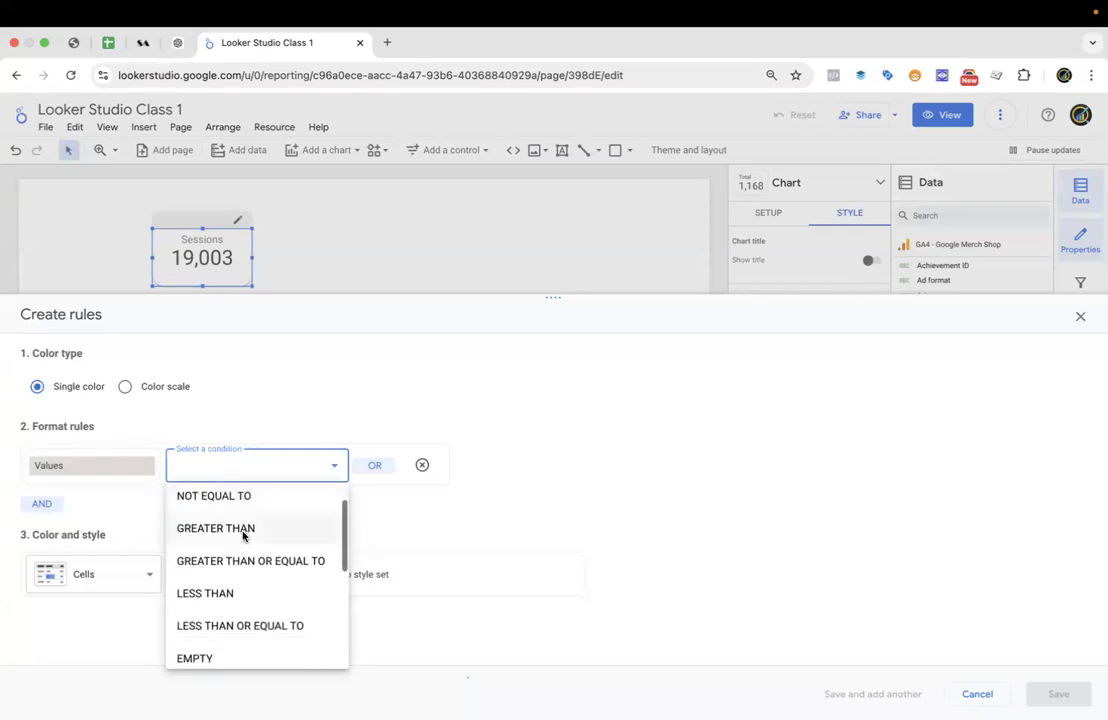
pyautogui.scroll(-4, 259, 591)
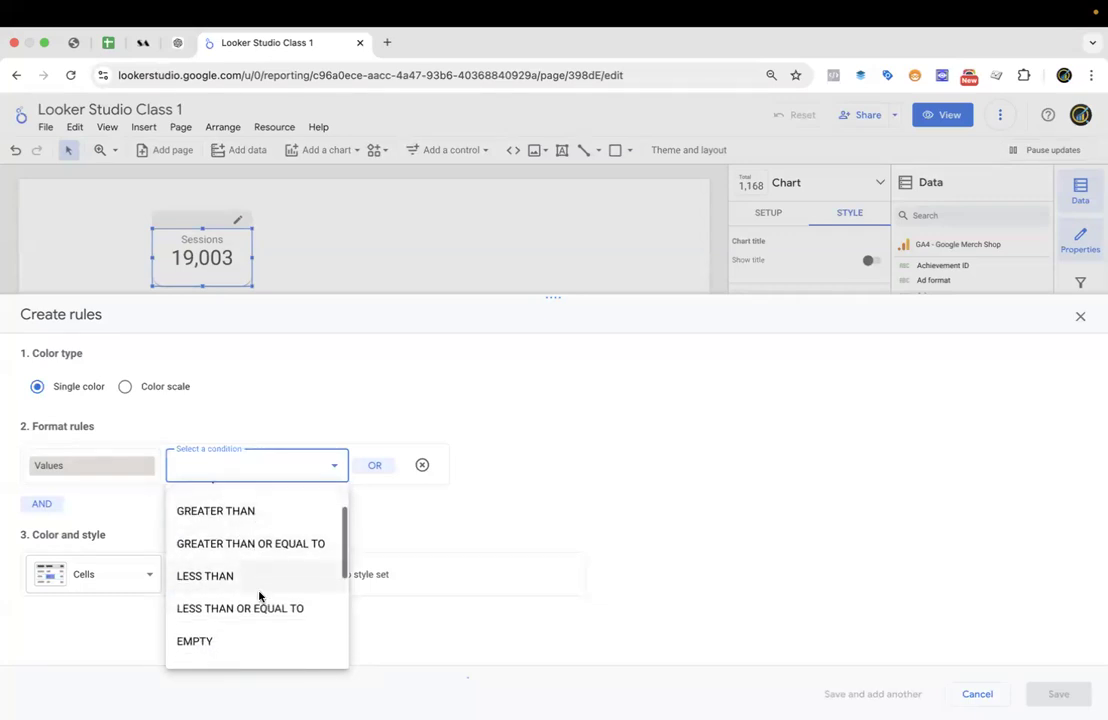
pyautogui.scroll(-3, 259, 597)
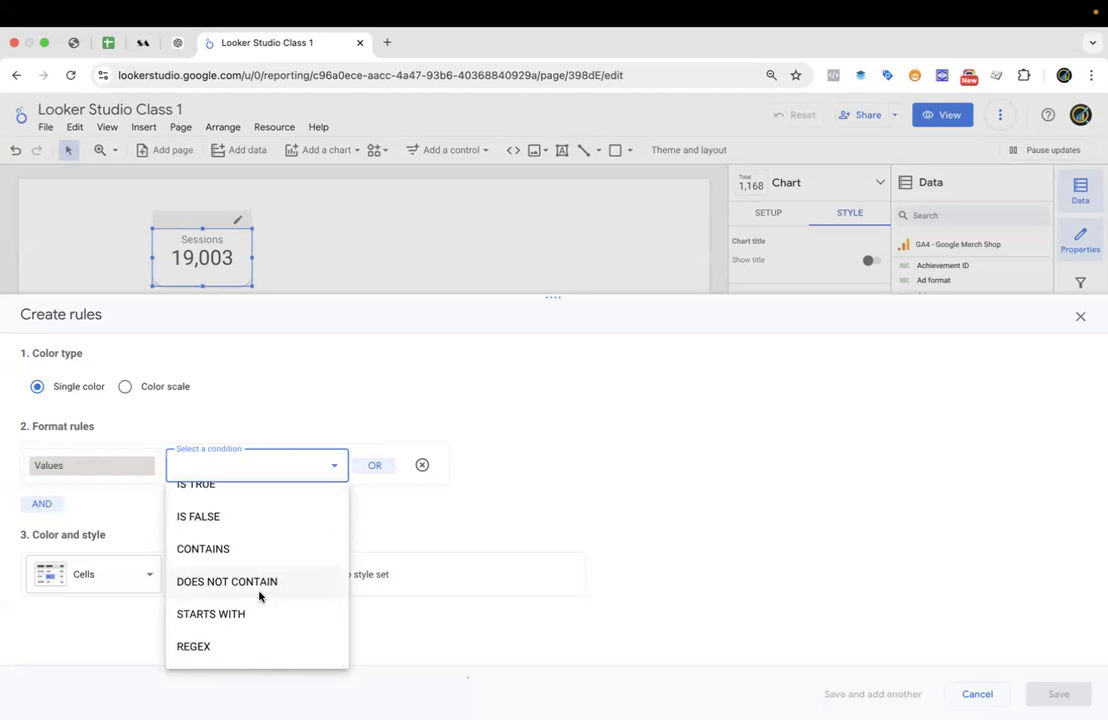
pyautogui.scroll(5, 259, 597)
pyautogui.scroll(2, 259, 597)
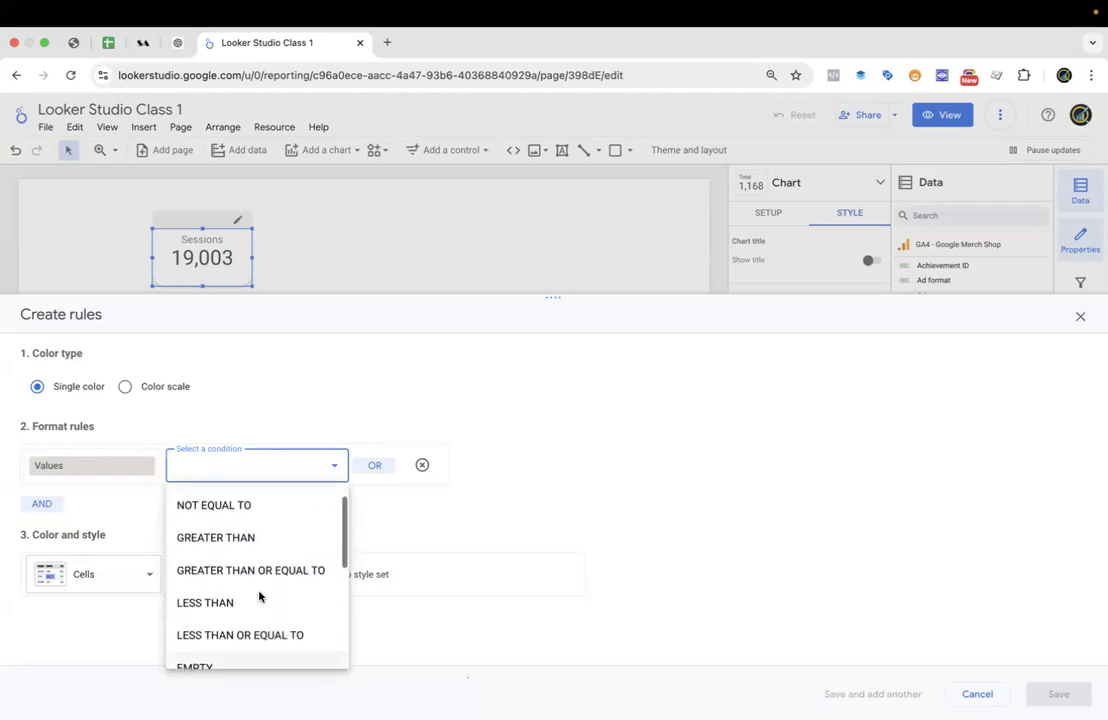
pyautogui.click(310, 574)
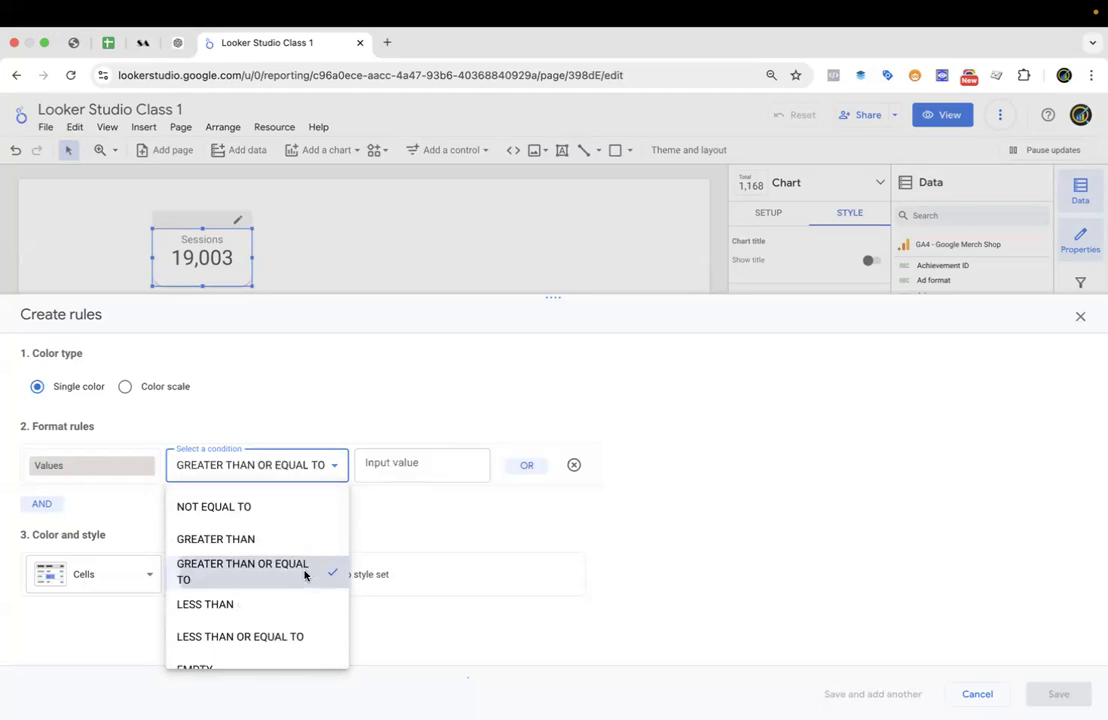
pyautogui.click(448, 460)
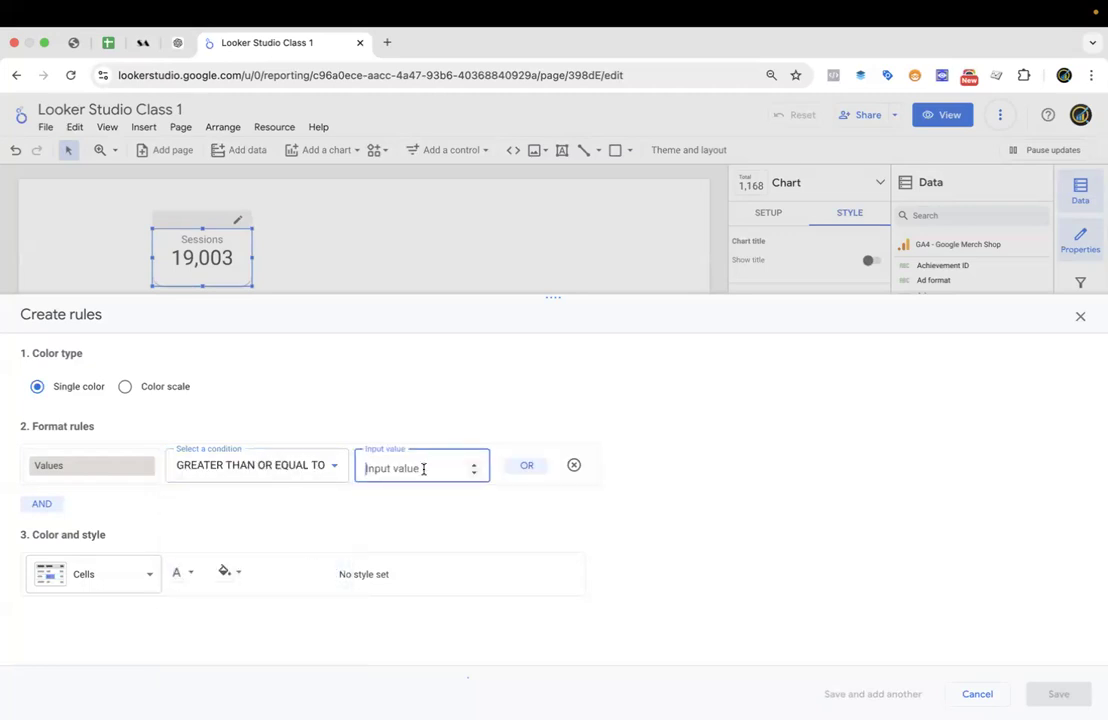
pyautogui.write('5000')
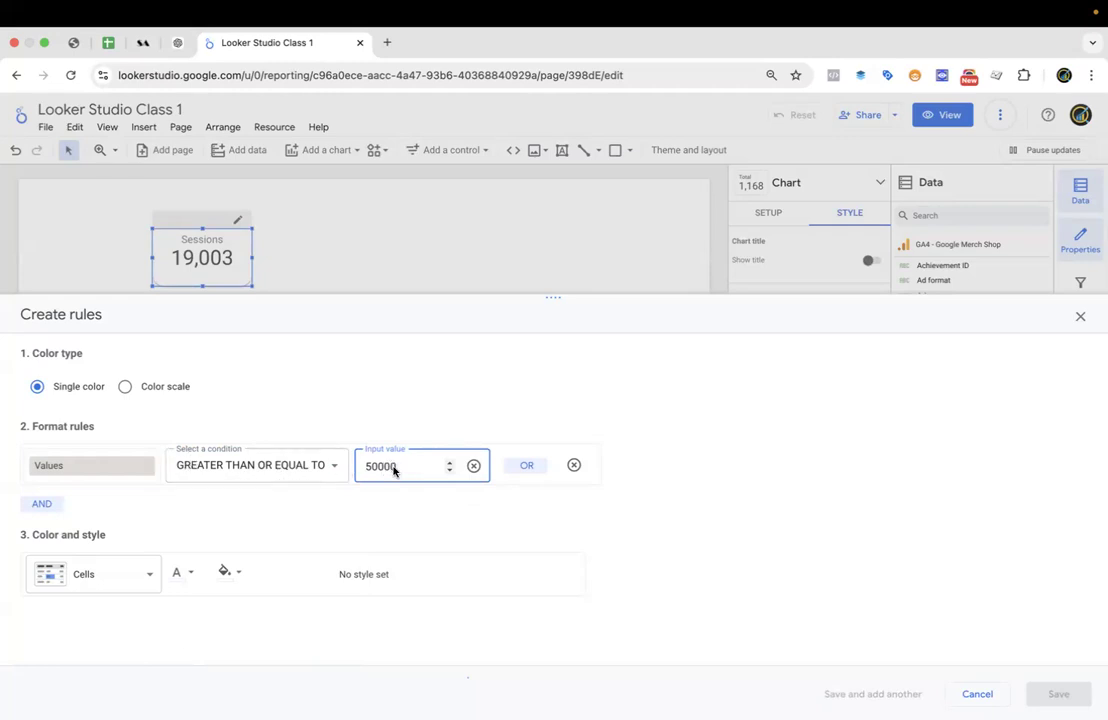
# Give the rule a green background color, save it and start another rule.
pyautogui.click(236, 573)
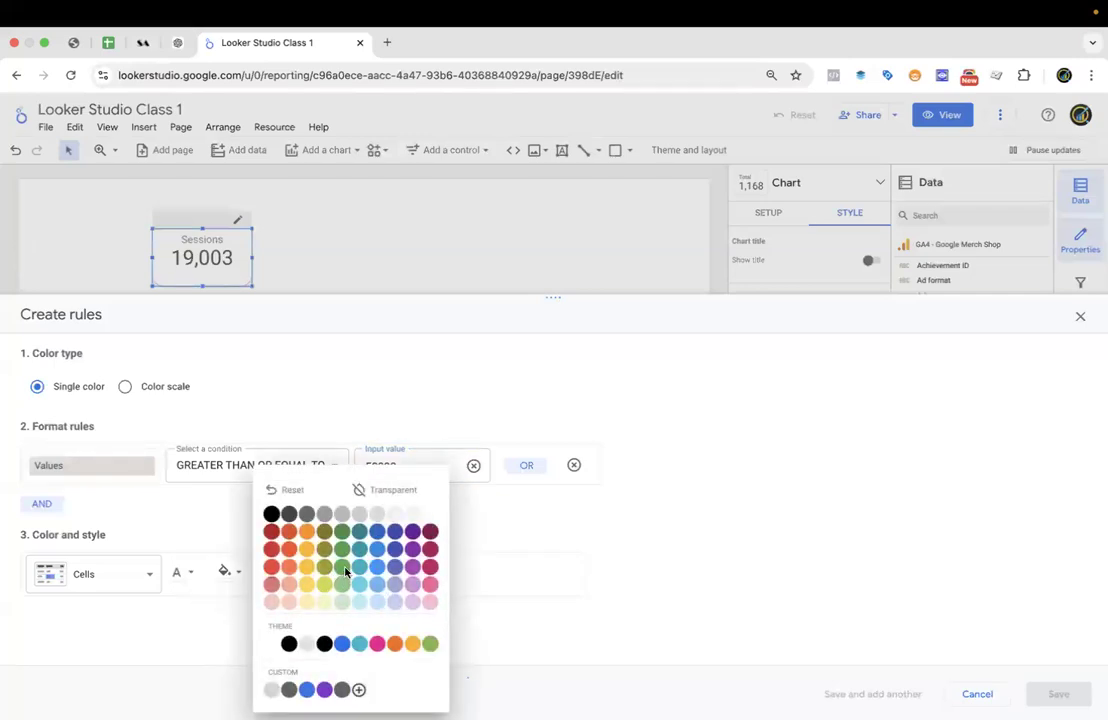
pyautogui.click(343, 568)
pyautogui.click(181, 575)
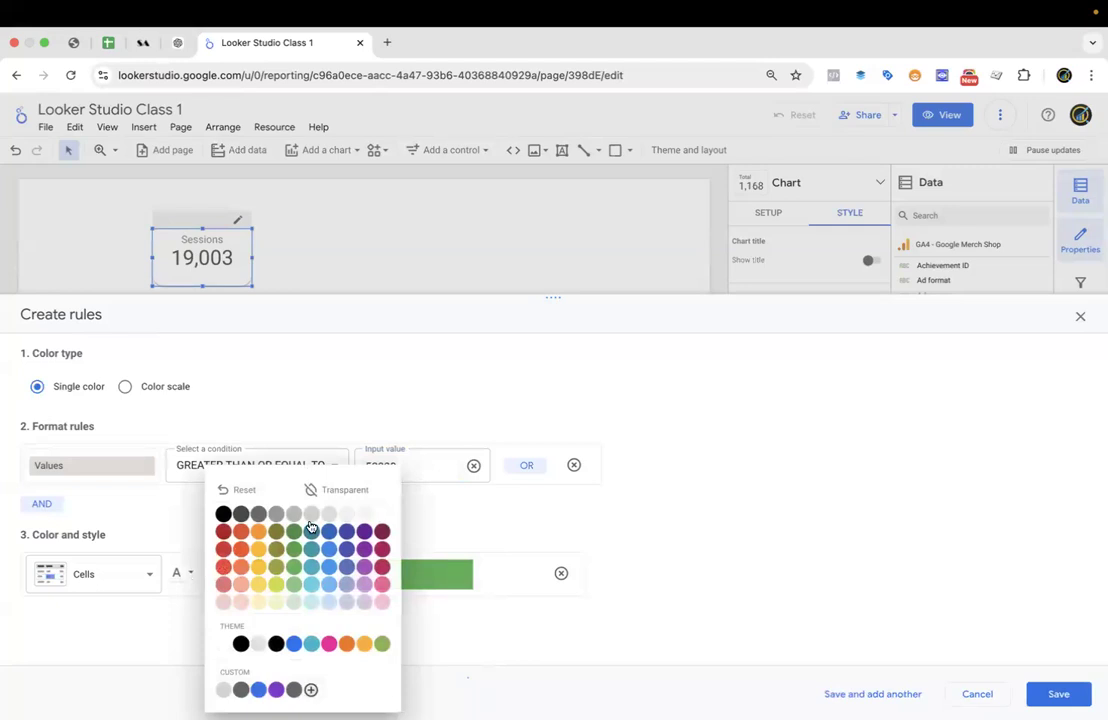
pyautogui.click(514, 539)
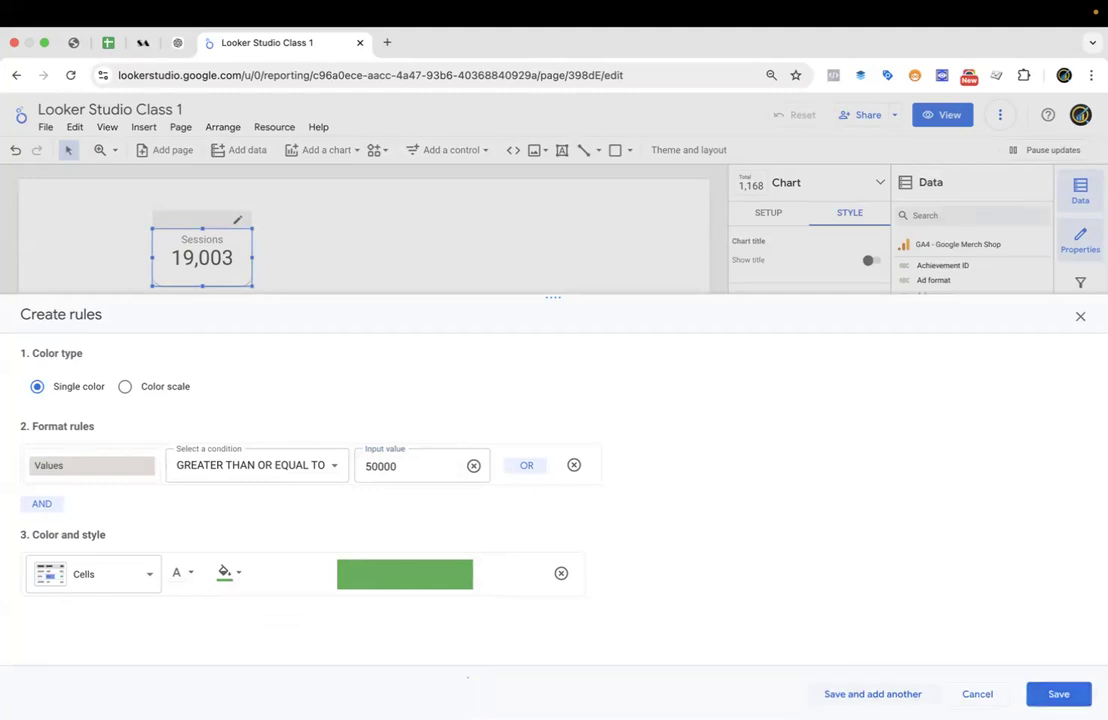
pyautogui.click(873, 694)
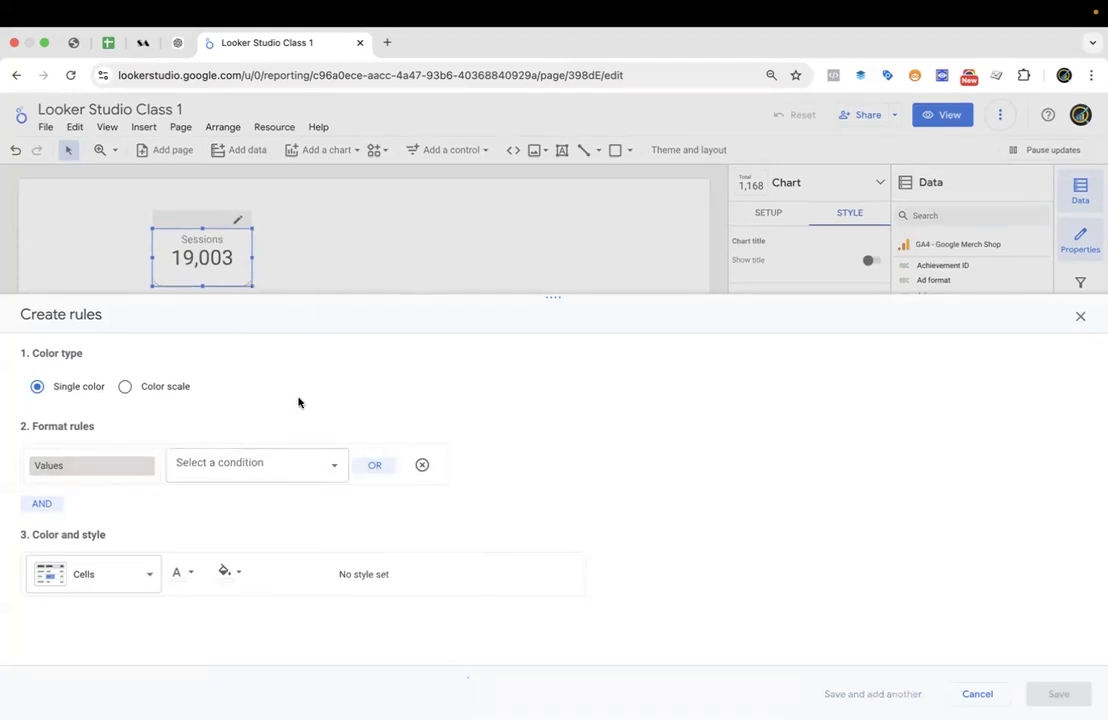
# Set the second formatting rule's condition to values less than 50000.
pyautogui.click(307, 459)
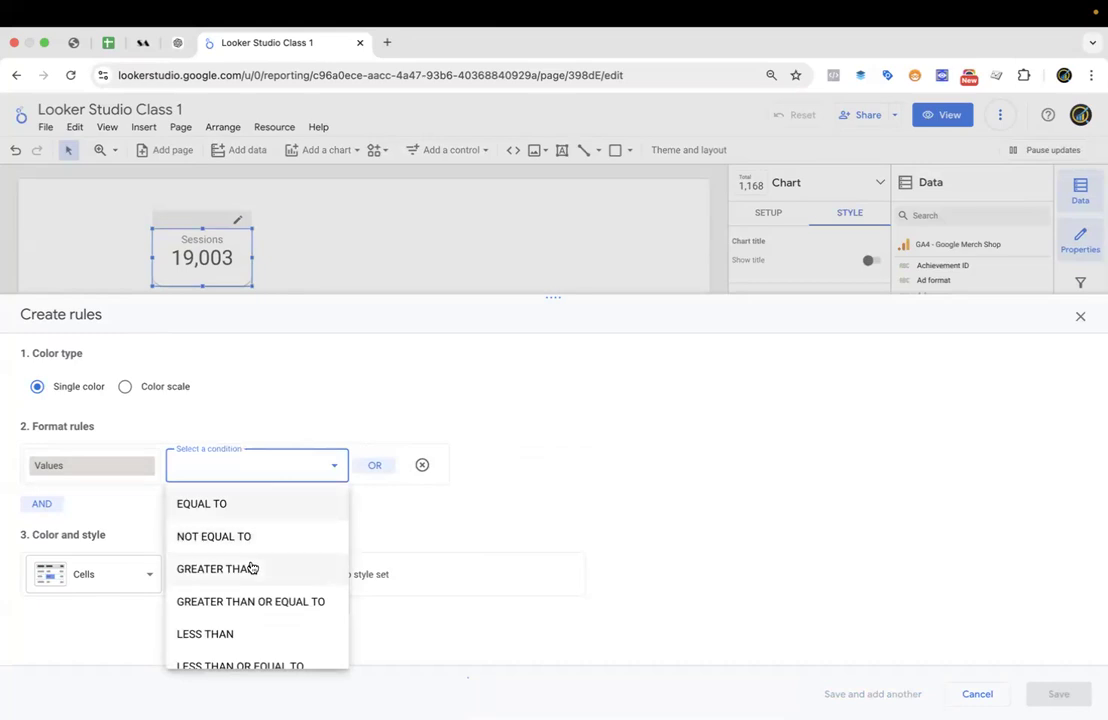
pyautogui.scroll(-1, 251, 567)
pyautogui.scroll(-2, 251, 567)
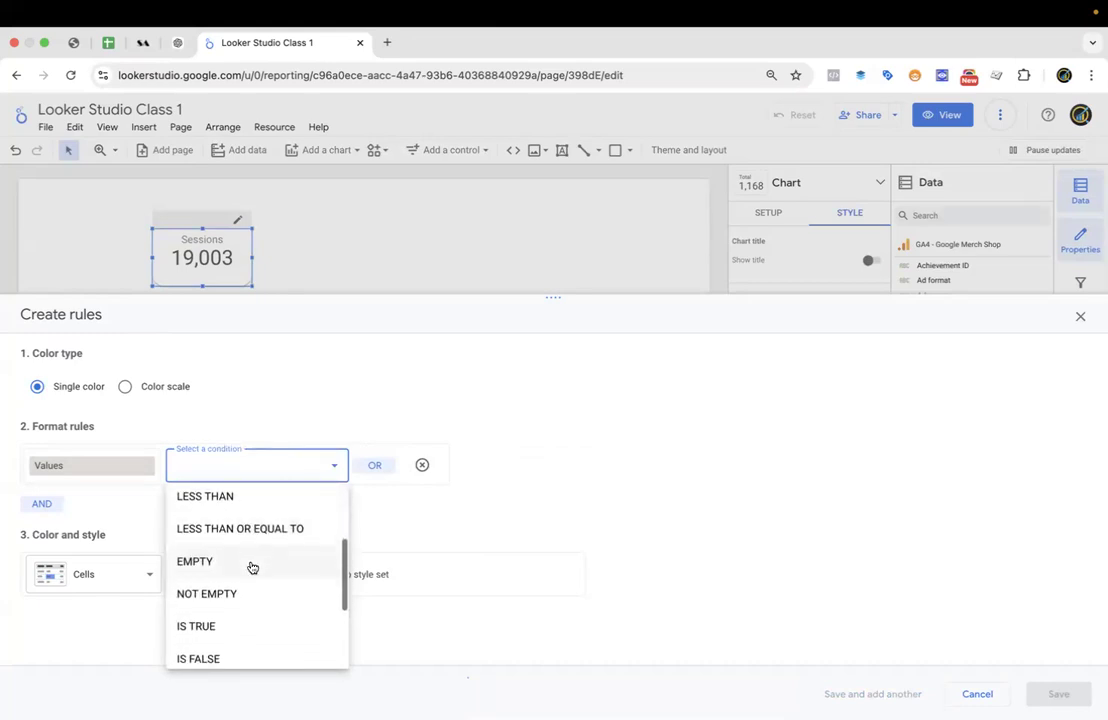
pyautogui.scroll(3, 251, 567)
pyautogui.scroll(-2, 249, 566)
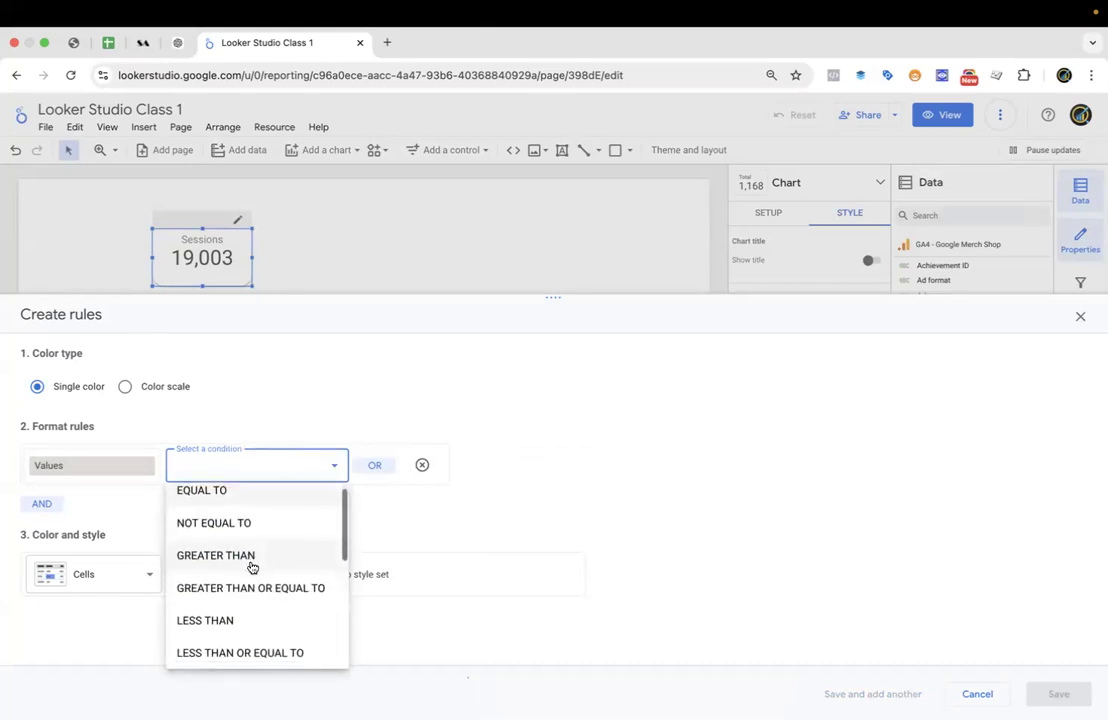
pyautogui.click(245, 556)
pyautogui.click(401, 466)
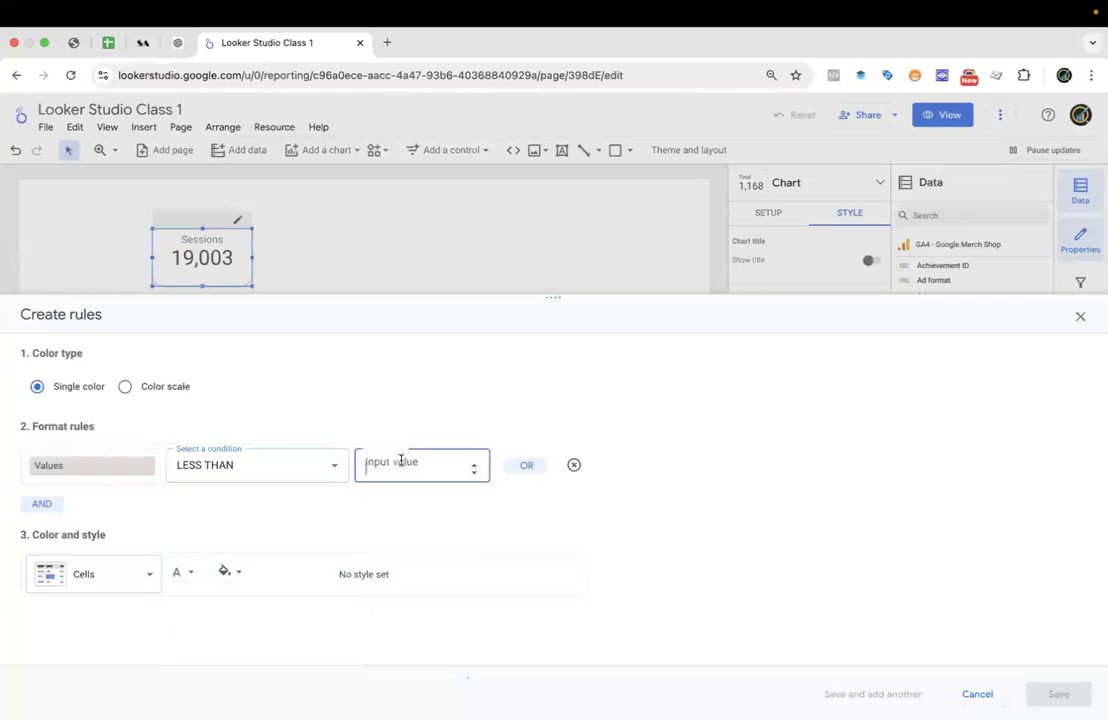
pyautogui.write('5')
# Give the less-than rule a light salmon background color and save it.
pyautogui.click(228, 571)
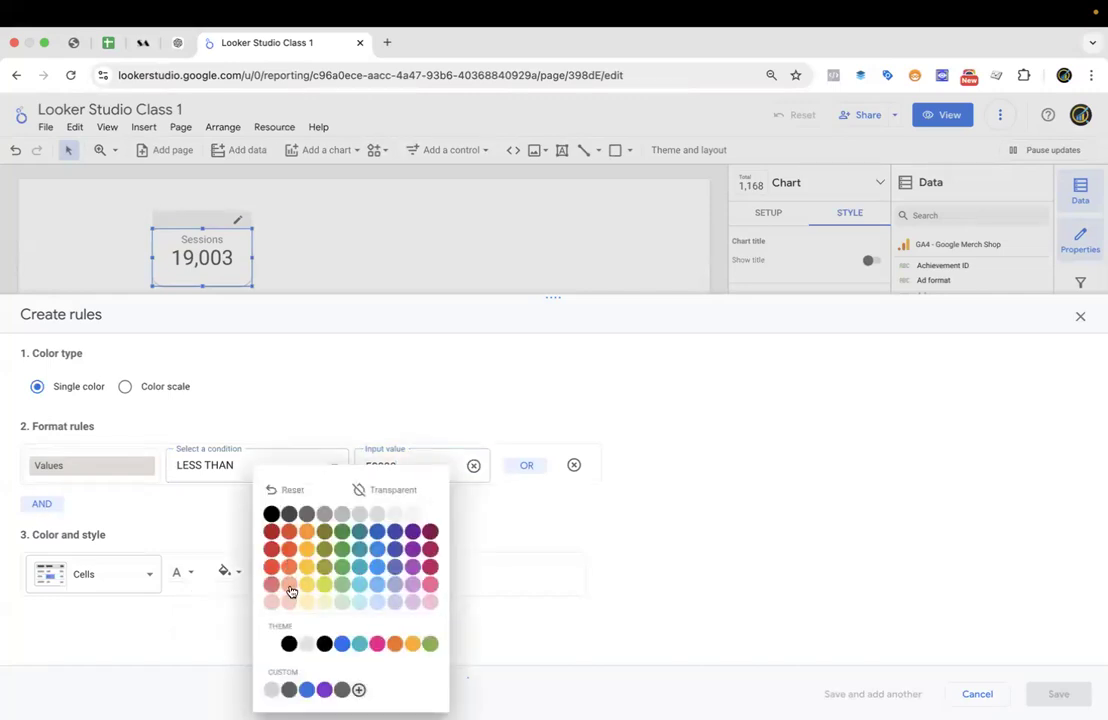
pyautogui.click(289, 587)
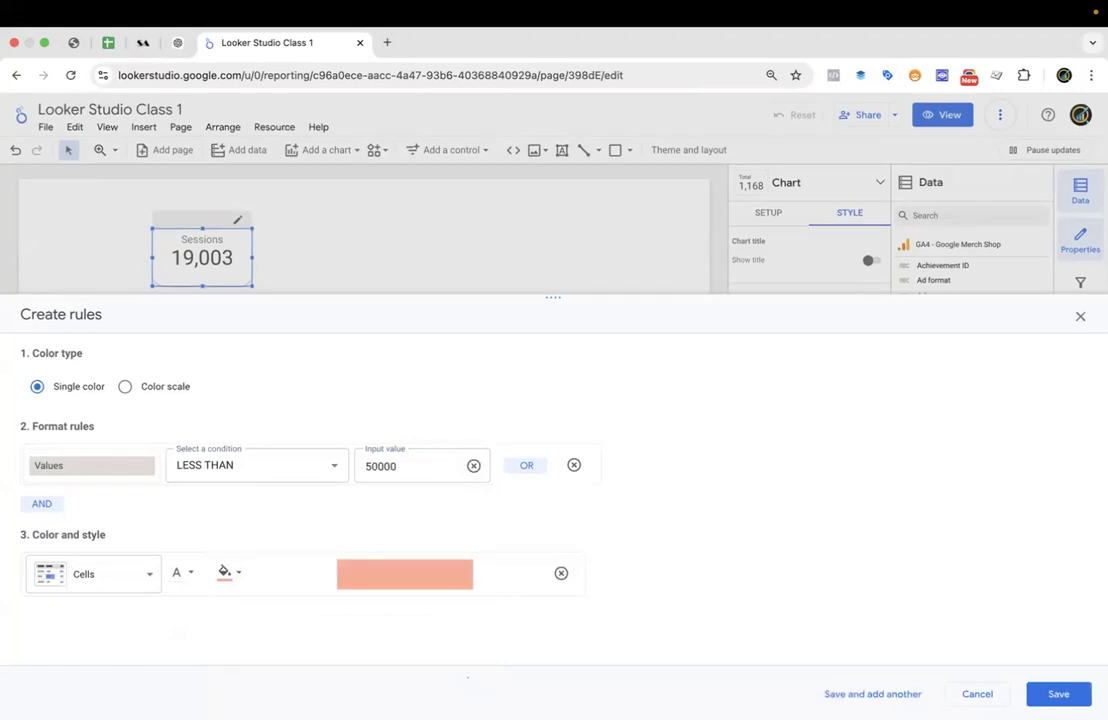
pyautogui.click(1058, 694)
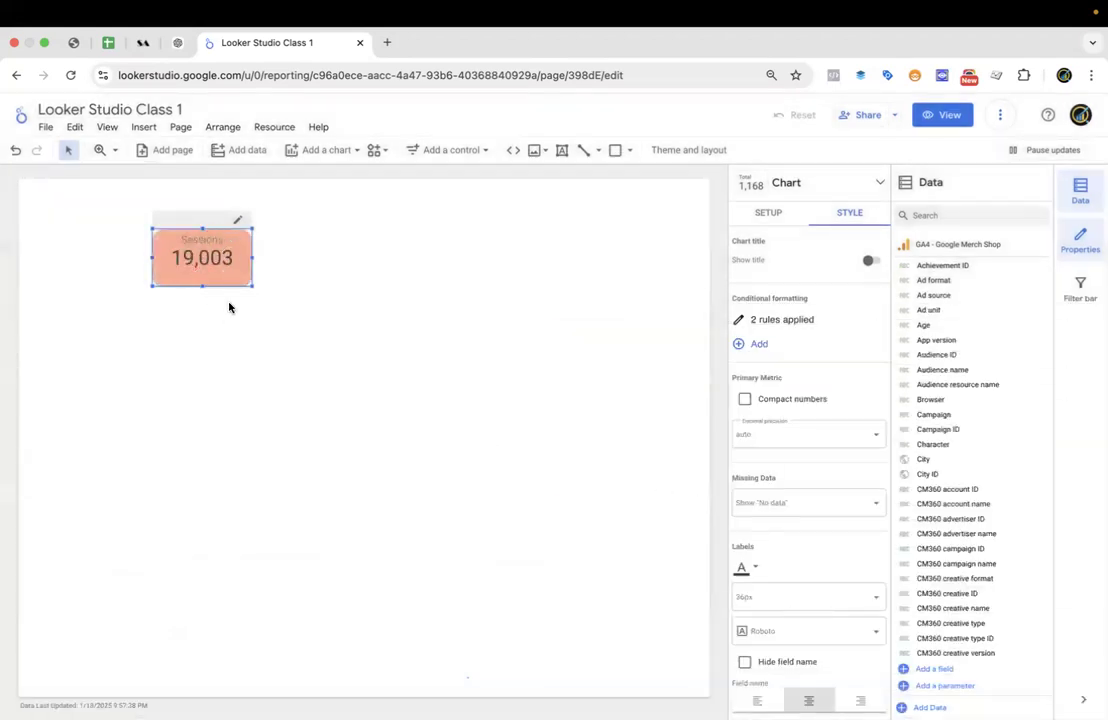
# Set the Sessions scorecard's custom date range to the last 30 days, excluding today.
pyautogui.click(777, 214)
pyautogui.scroll(-1, 800, 540)
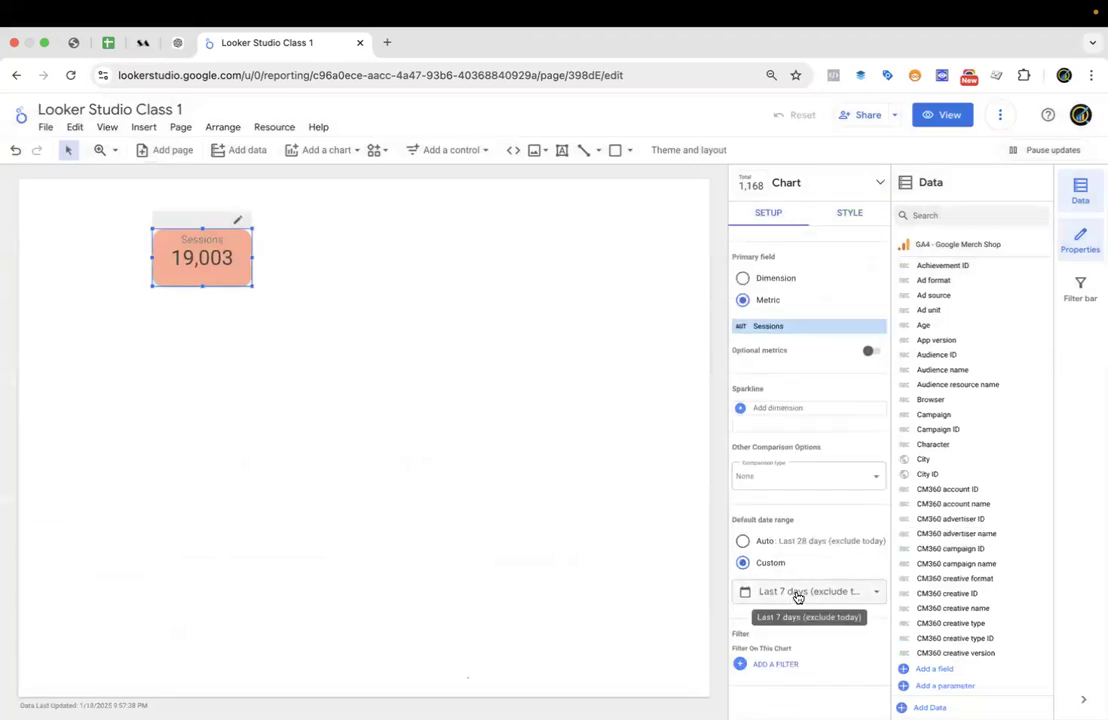
pyautogui.click(796, 592)
pyautogui.click(836, 371)
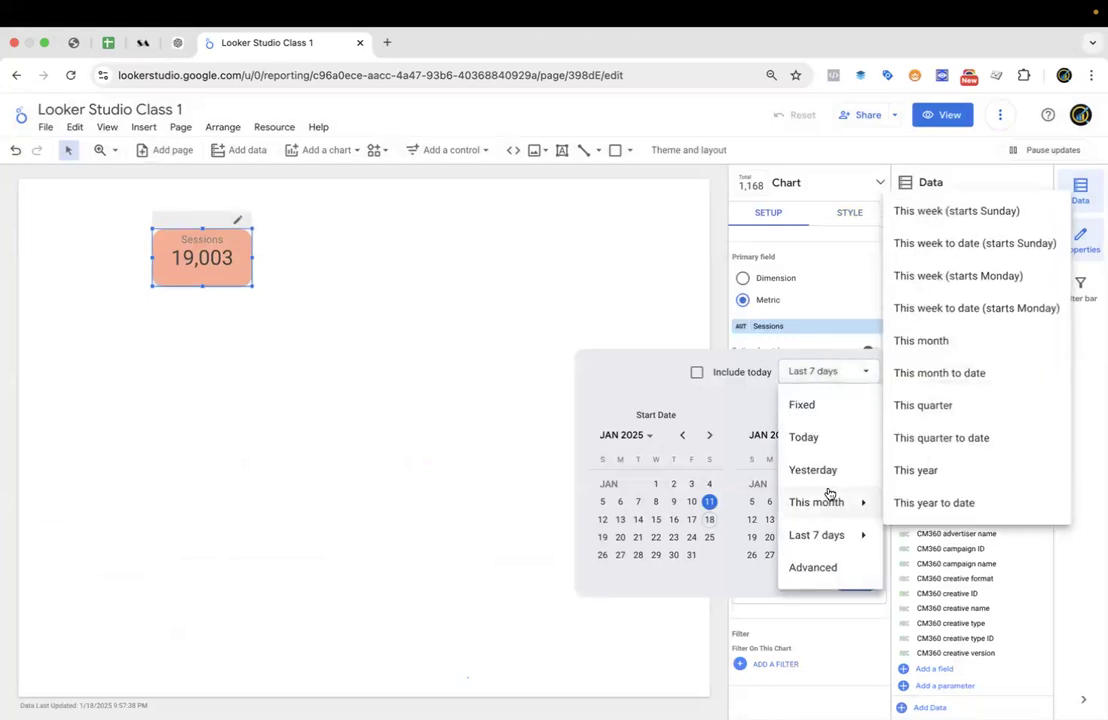
pyautogui.moveTo(821, 540)
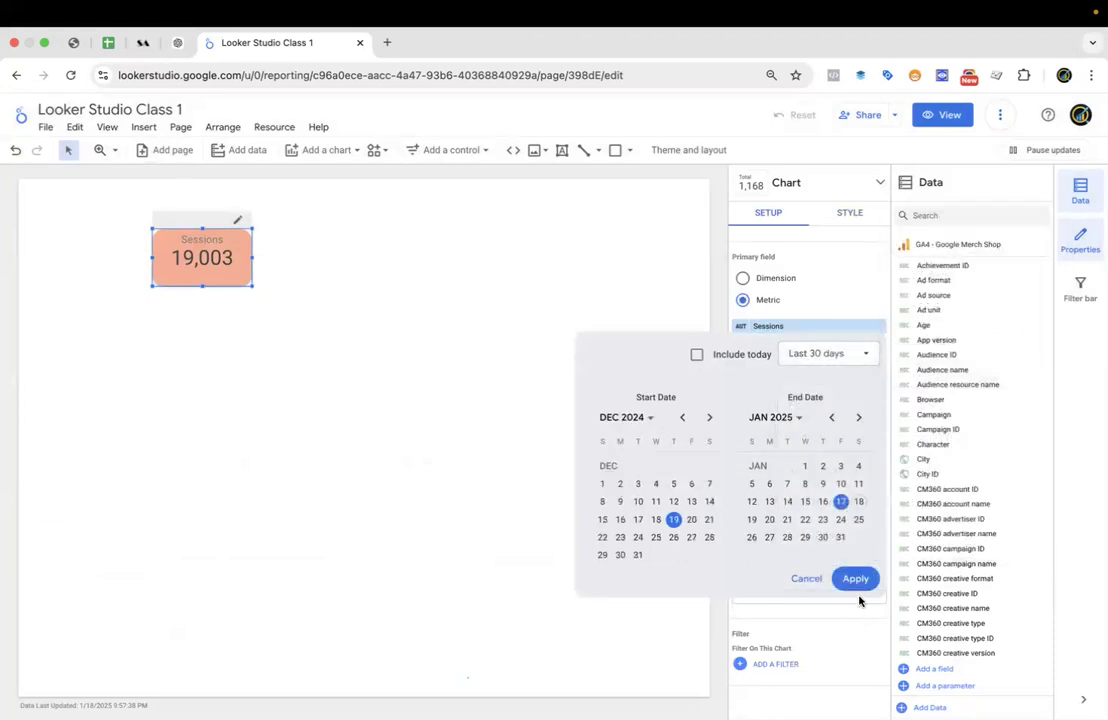
pyautogui.click(860, 580)
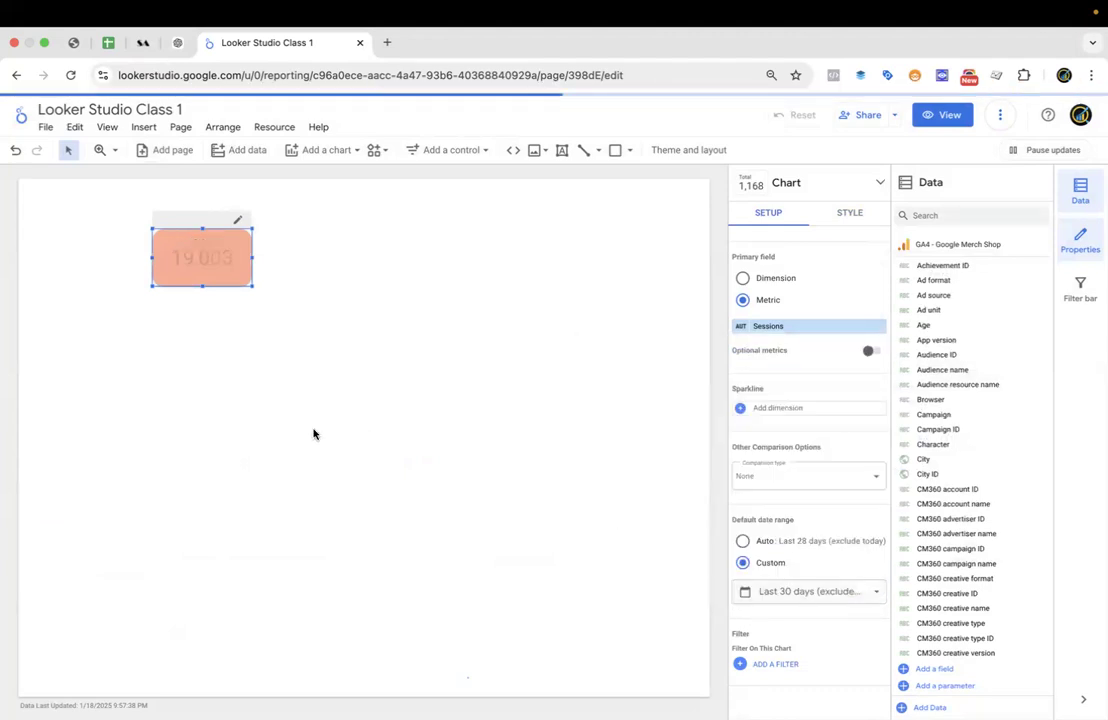
pyautogui.click(141, 216)
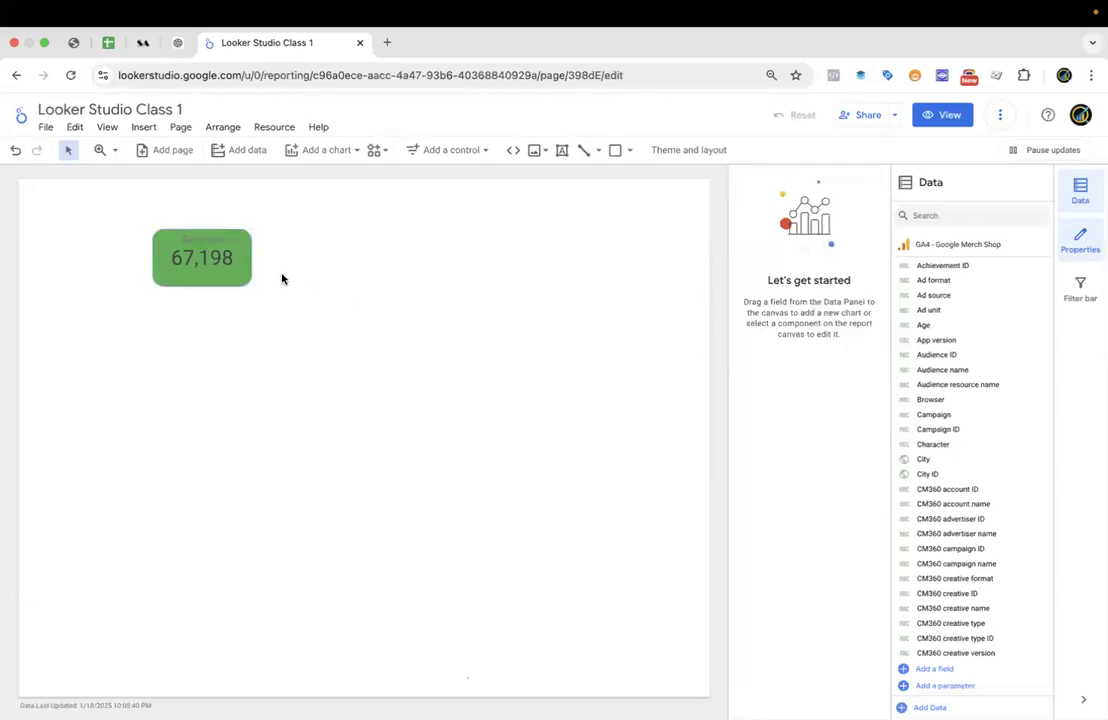
# Review the Sessions scorecard's style and setup options and the chart types available to add.
pyautogui.click(240, 255)
pyautogui.click(850, 213)
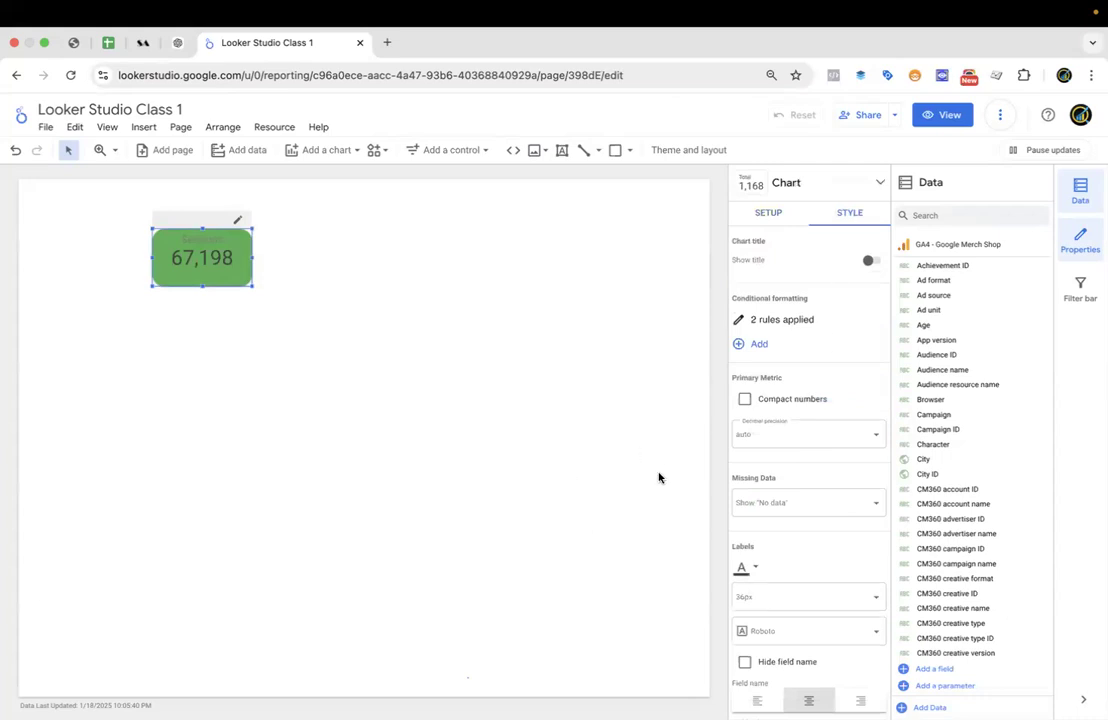
pyautogui.scroll(-10, 820, 540)
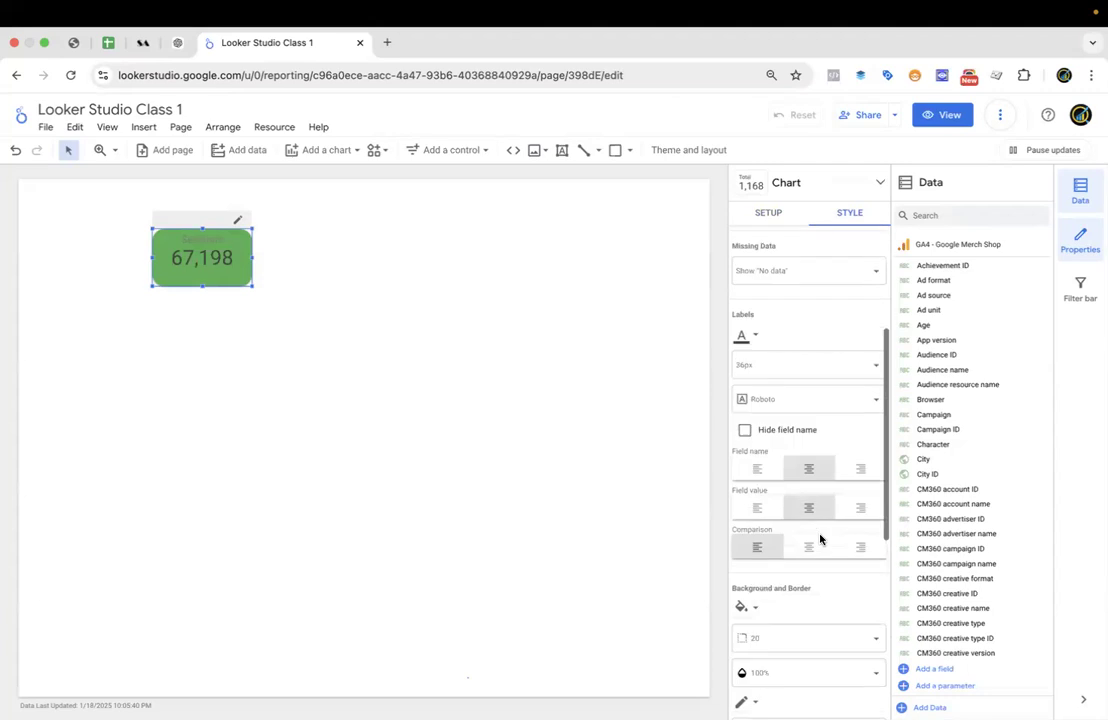
pyautogui.scroll(4, 820, 540)
pyautogui.scroll(5, 820, 540)
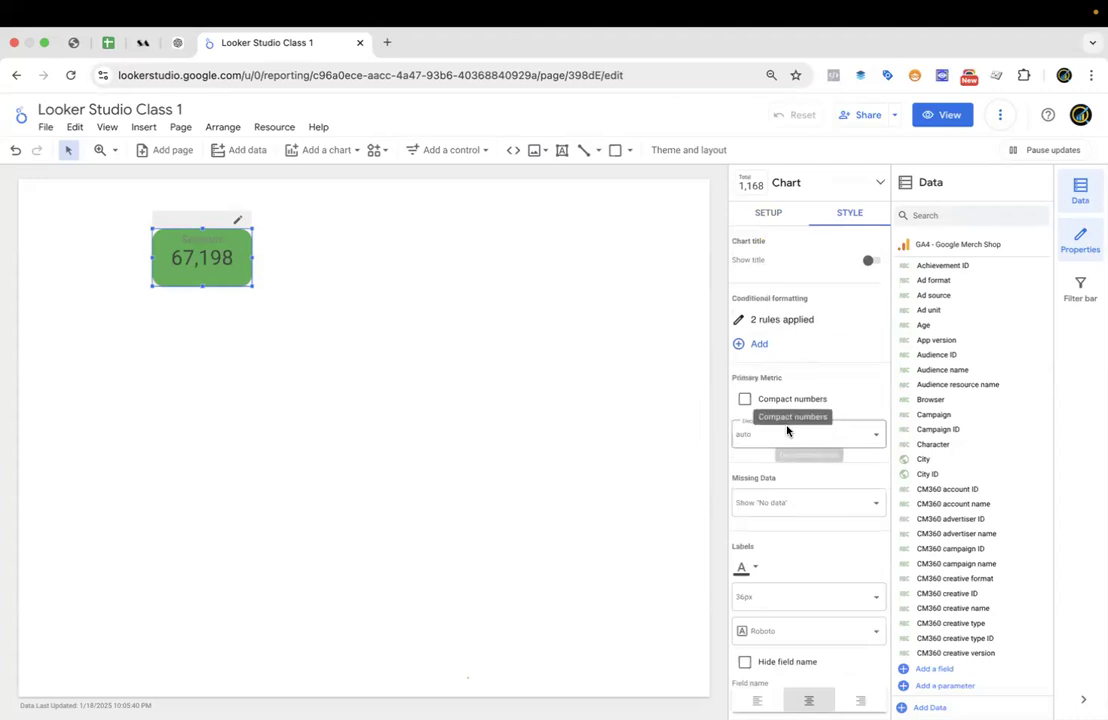
pyautogui.scroll(-2, 787, 430)
pyautogui.scroll(-1, 787, 420)
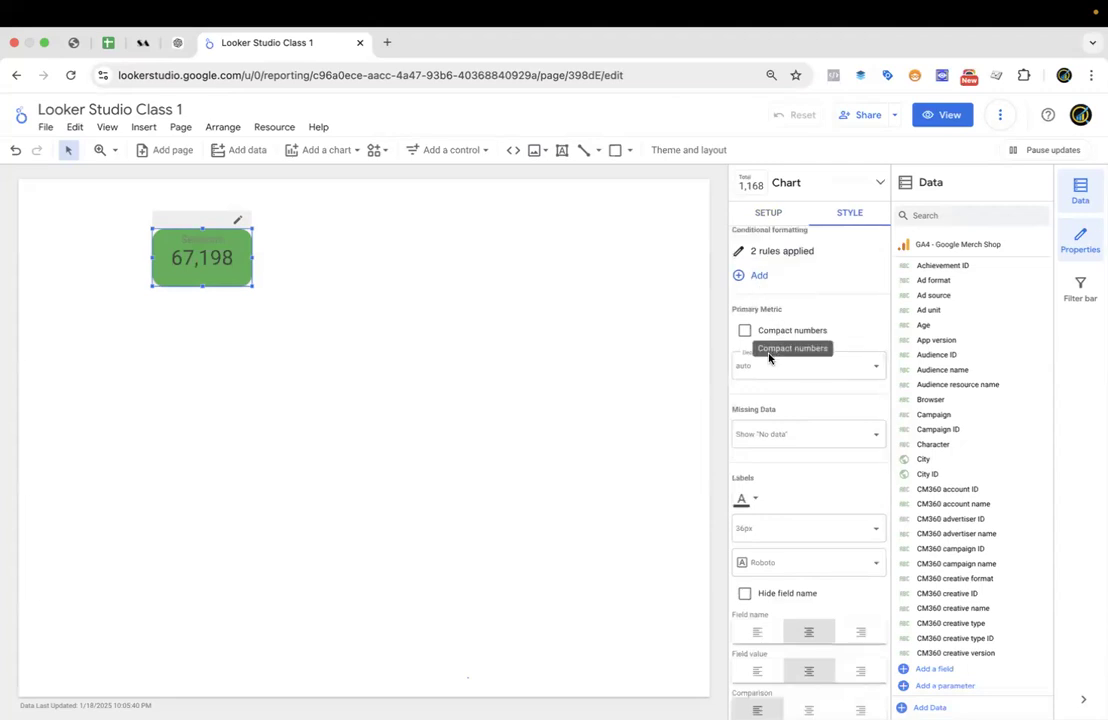
pyautogui.scroll(-3, 763, 402)
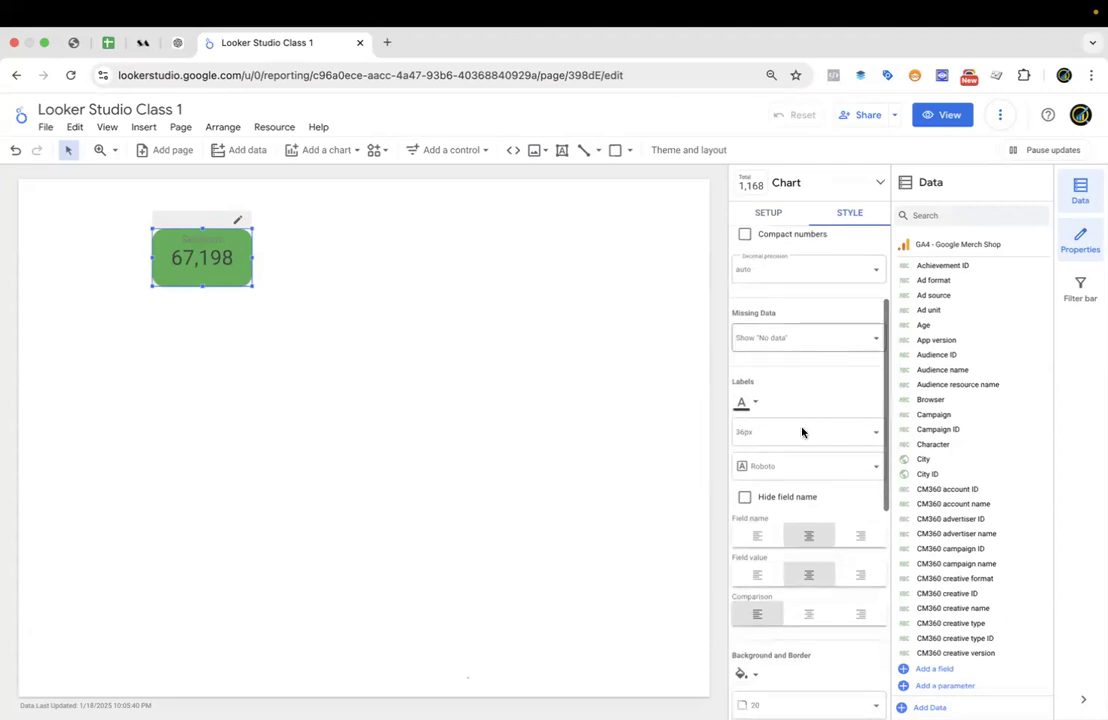
pyautogui.scroll(-10, 801, 432)
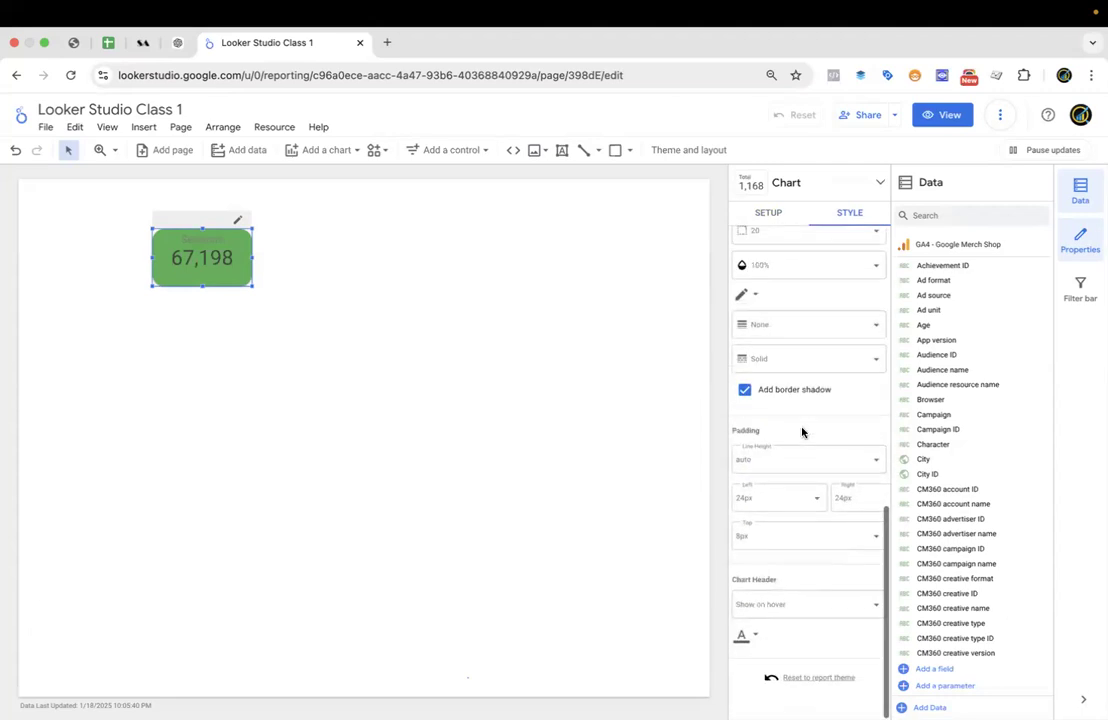
pyautogui.scroll(12, 801, 432)
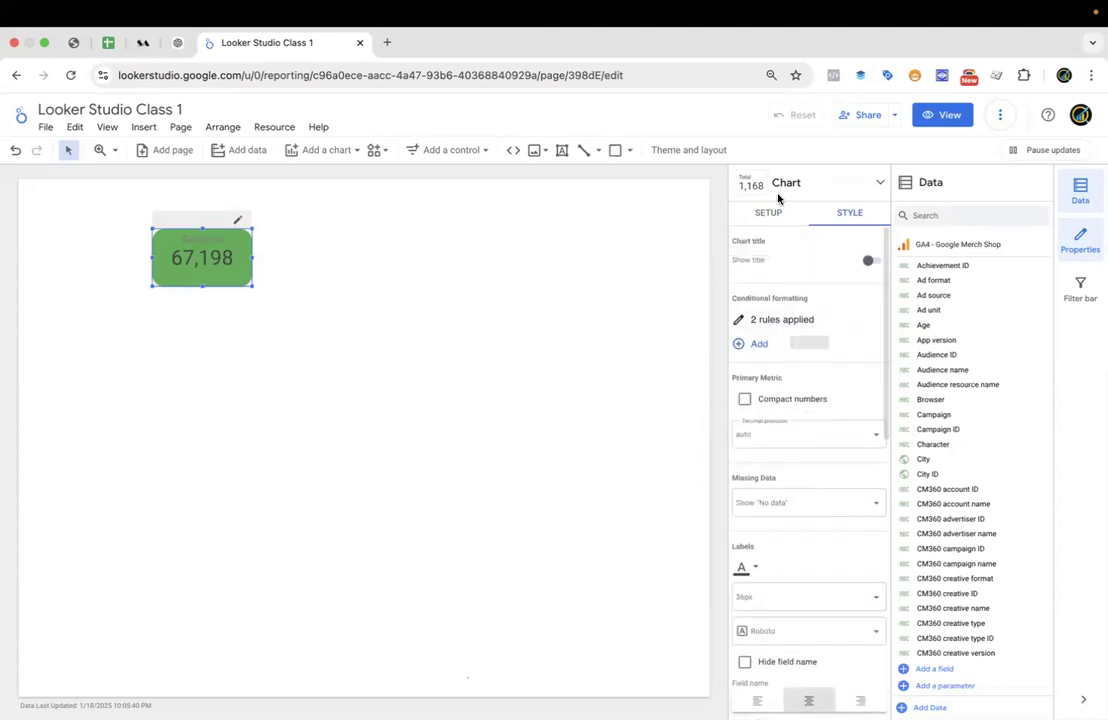
pyautogui.click(765, 214)
pyautogui.scroll(-2, 793, 413)
pyautogui.scroll(2, 794, 413)
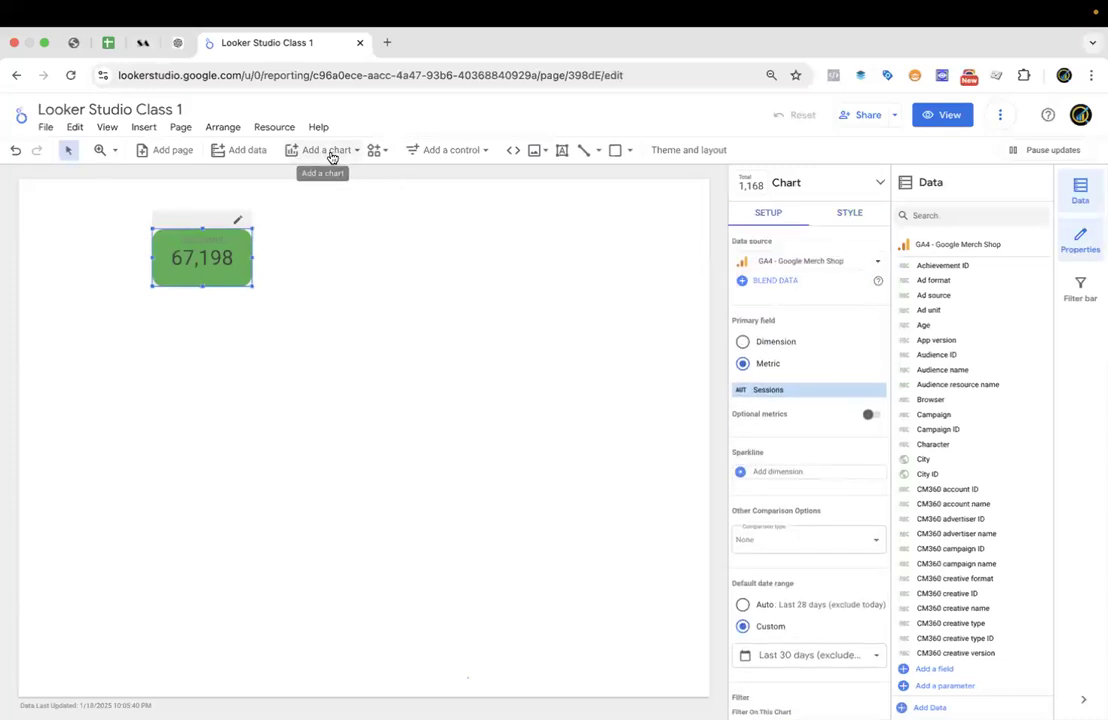
pyautogui.click(327, 152)
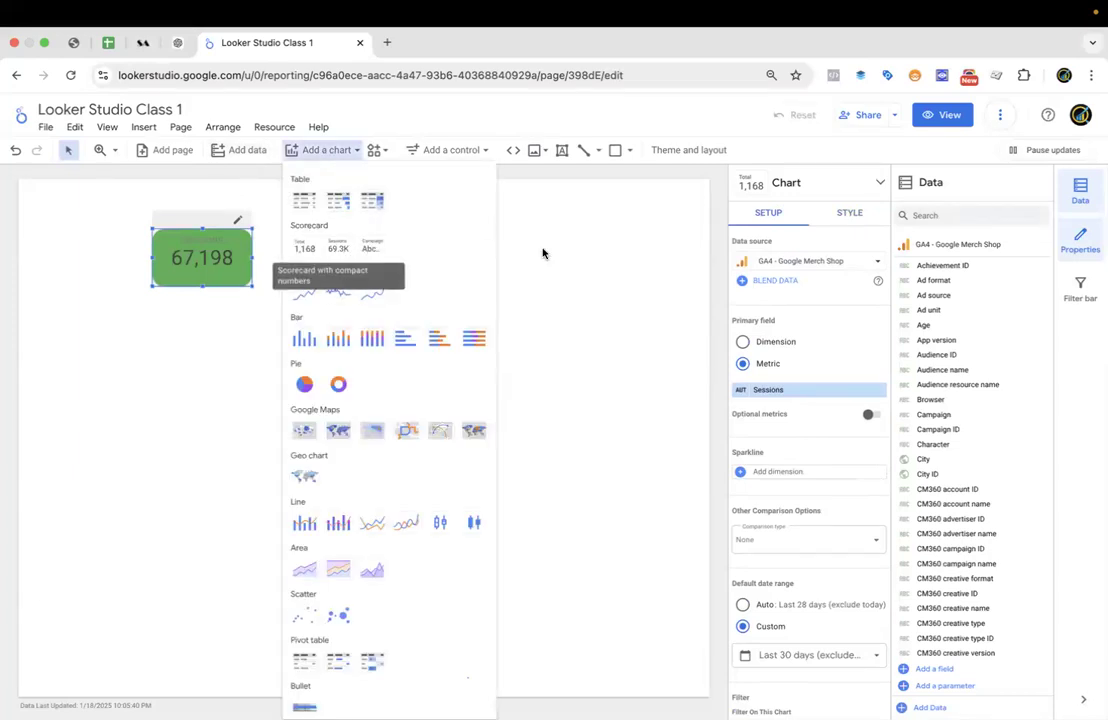
pyautogui.click(566, 260)
# Delete both conditional formatting rules from the Sessions scorecard.
pyautogui.click(850, 214)
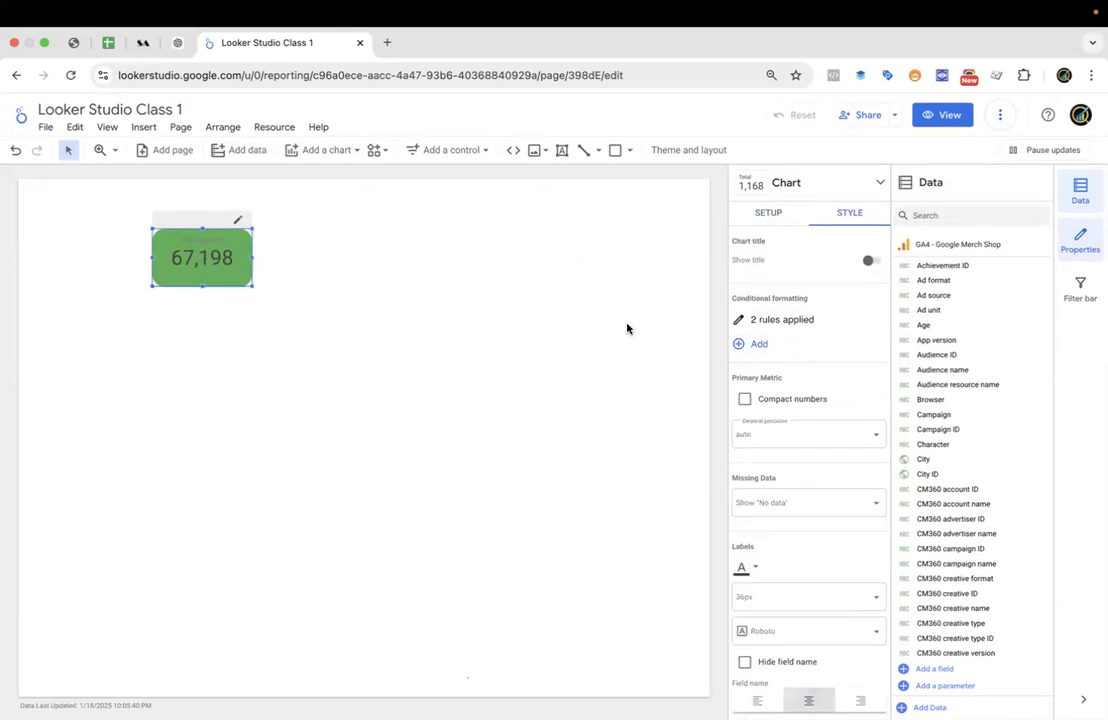
pyautogui.click(784, 319)
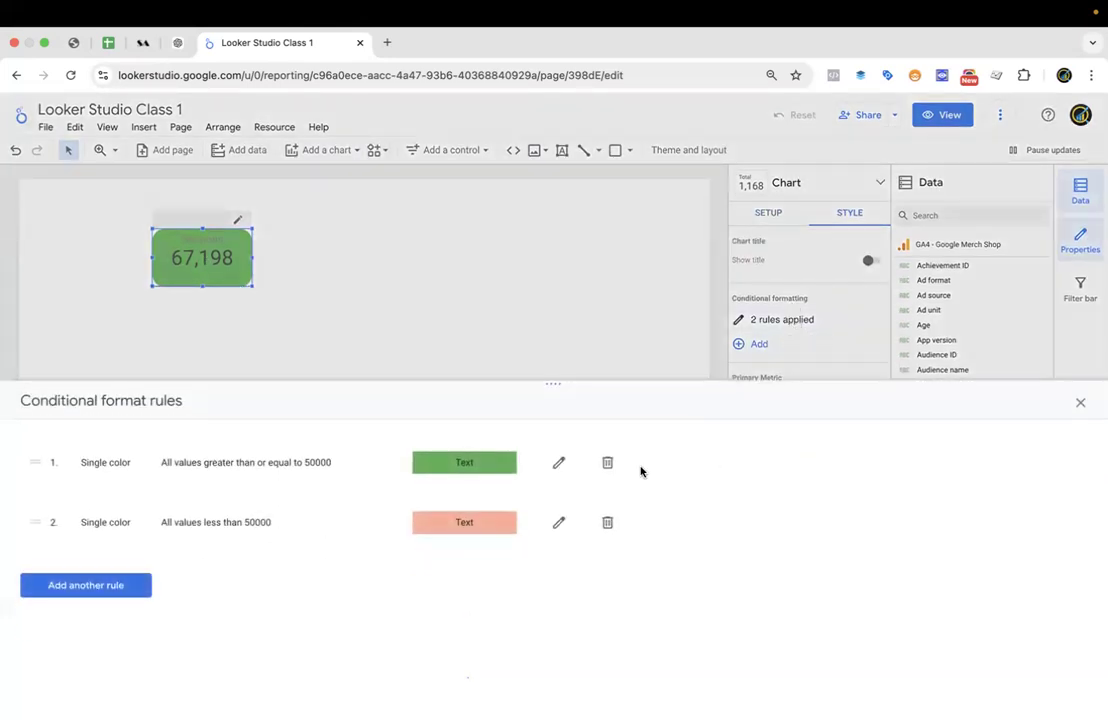
pyautogui.click(610, 465)
pyautogui.click(607, 464)
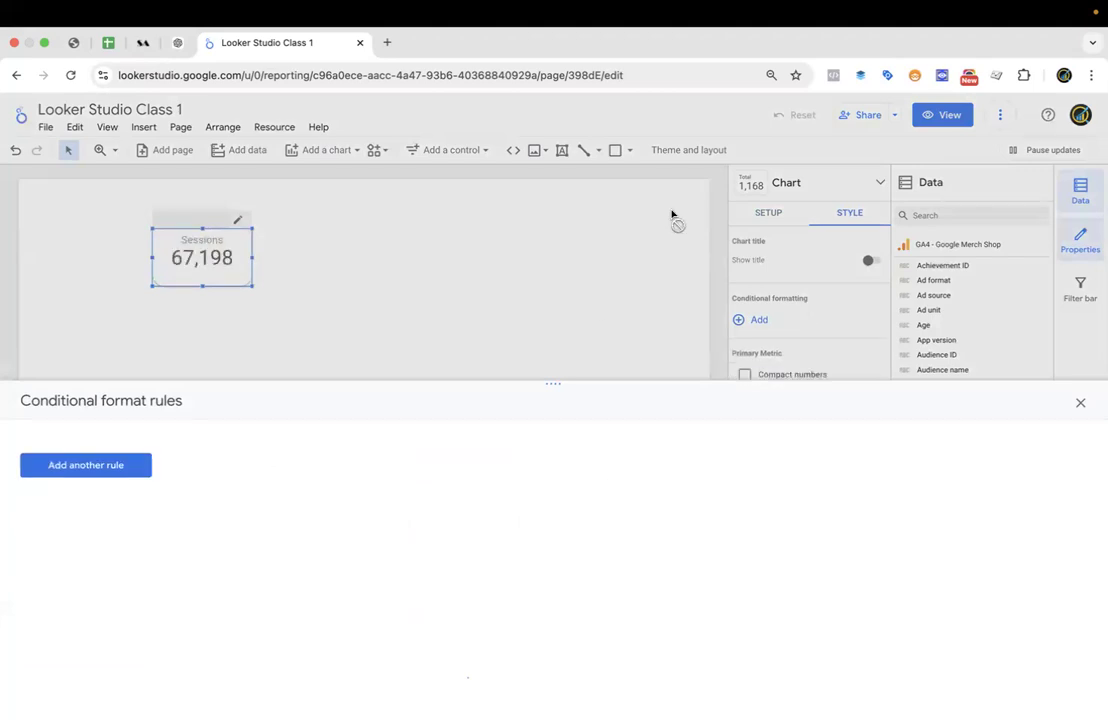
pyautogui.click(1078, 401)
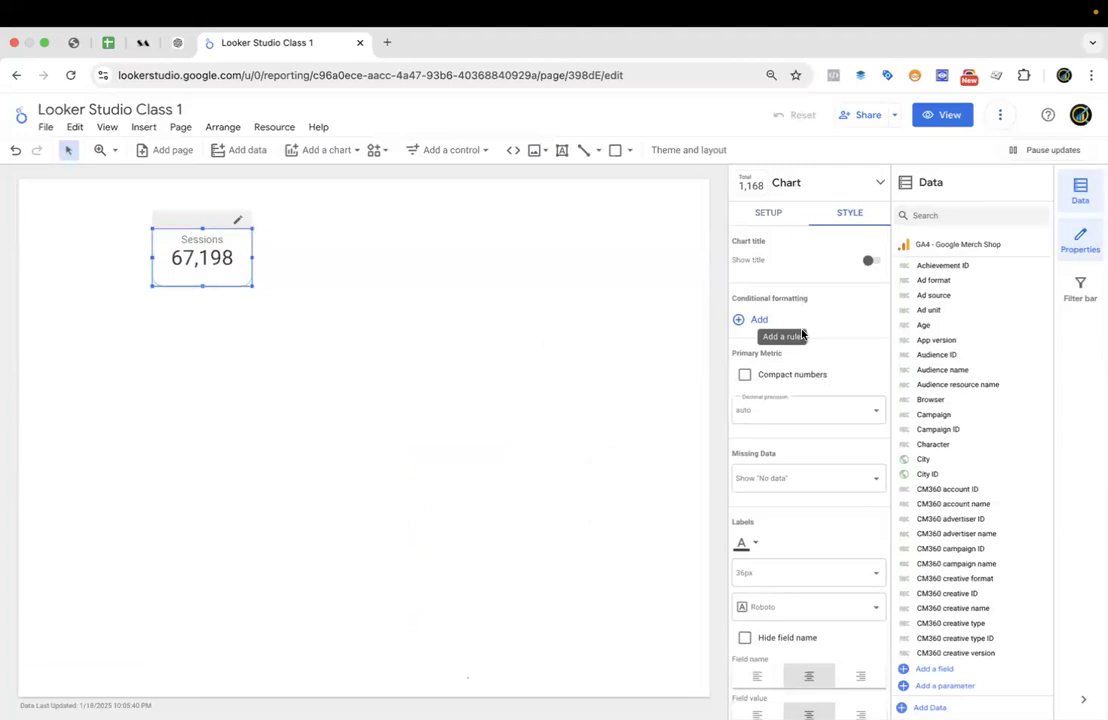
# Hide the field name on the Sessions scorecard.
pyautogui.scroll(-5, 830, 370)
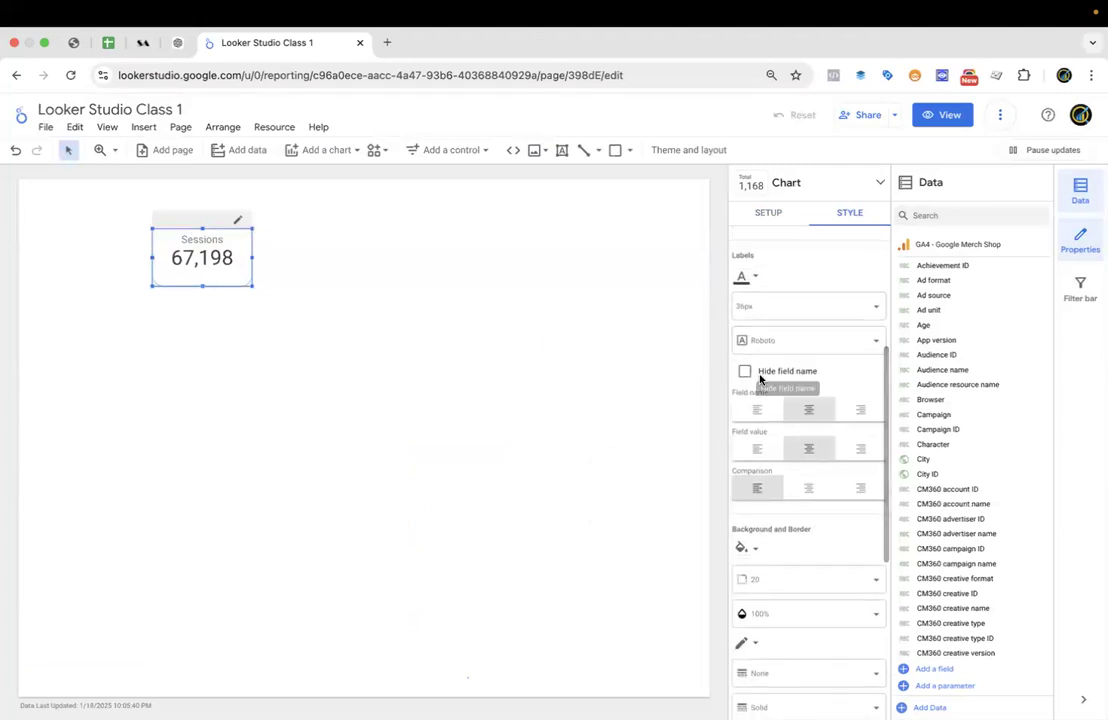
pyautogui.click(744, 378)
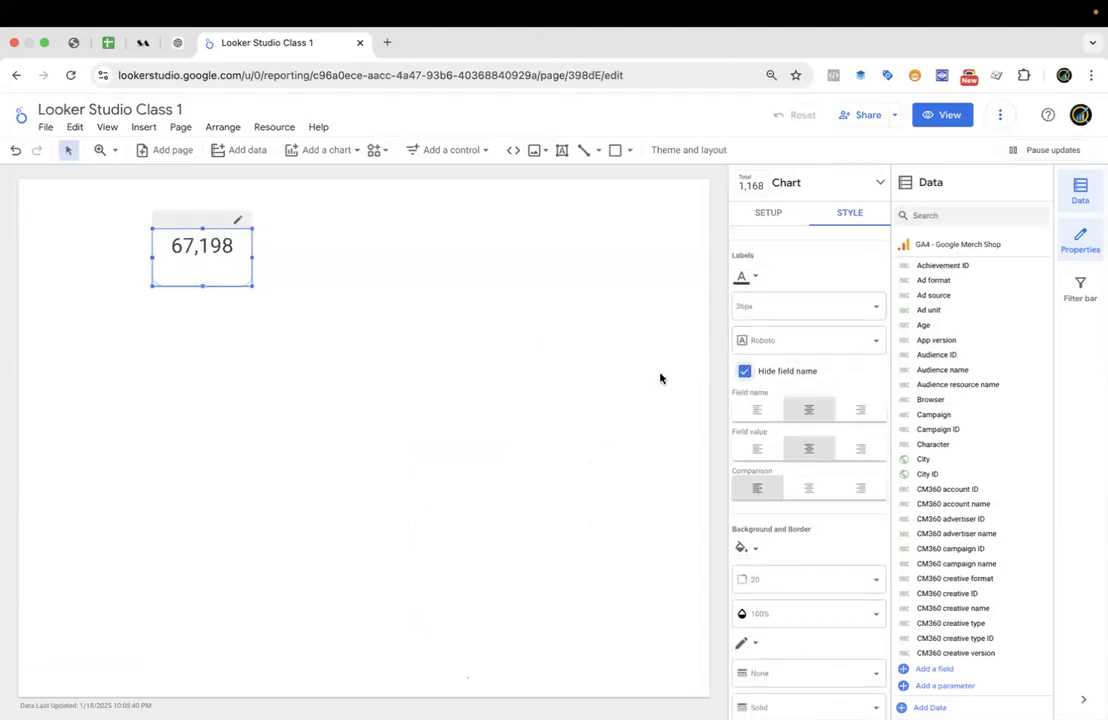
pyautogui.click(279, 314)
# Remove the border shadow from the Sessions scorecard.
pyautogui.click(216, 269)
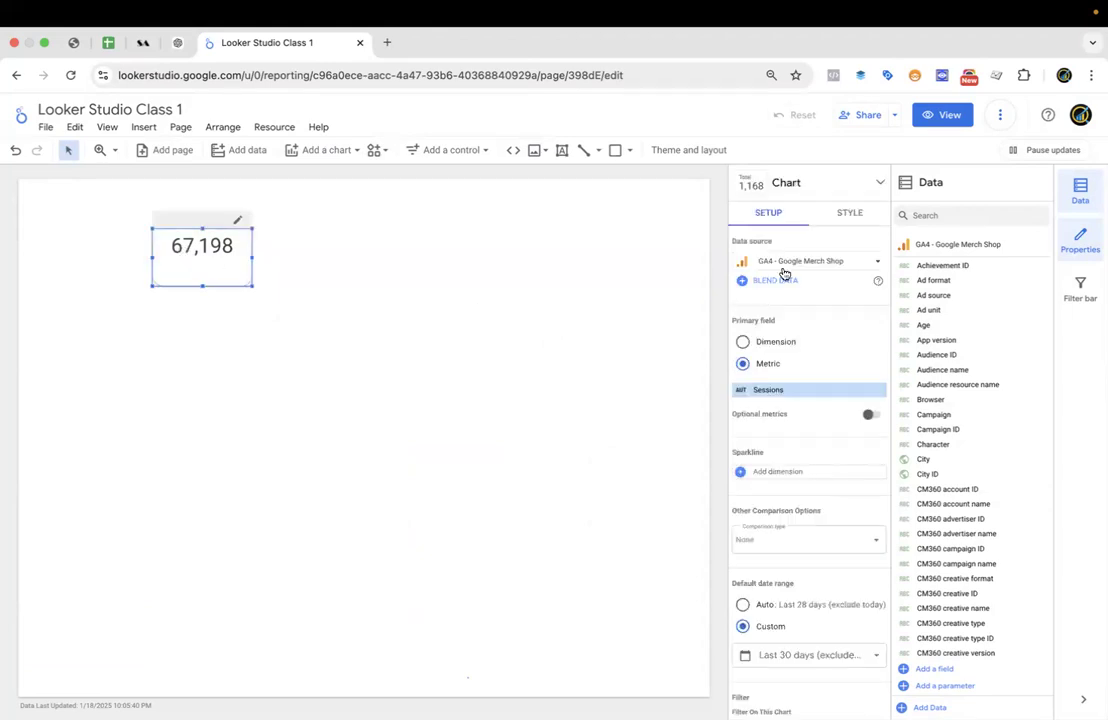
pyautogui.click(842, 216)
pyautogui.scroll(-10, 846, 405)
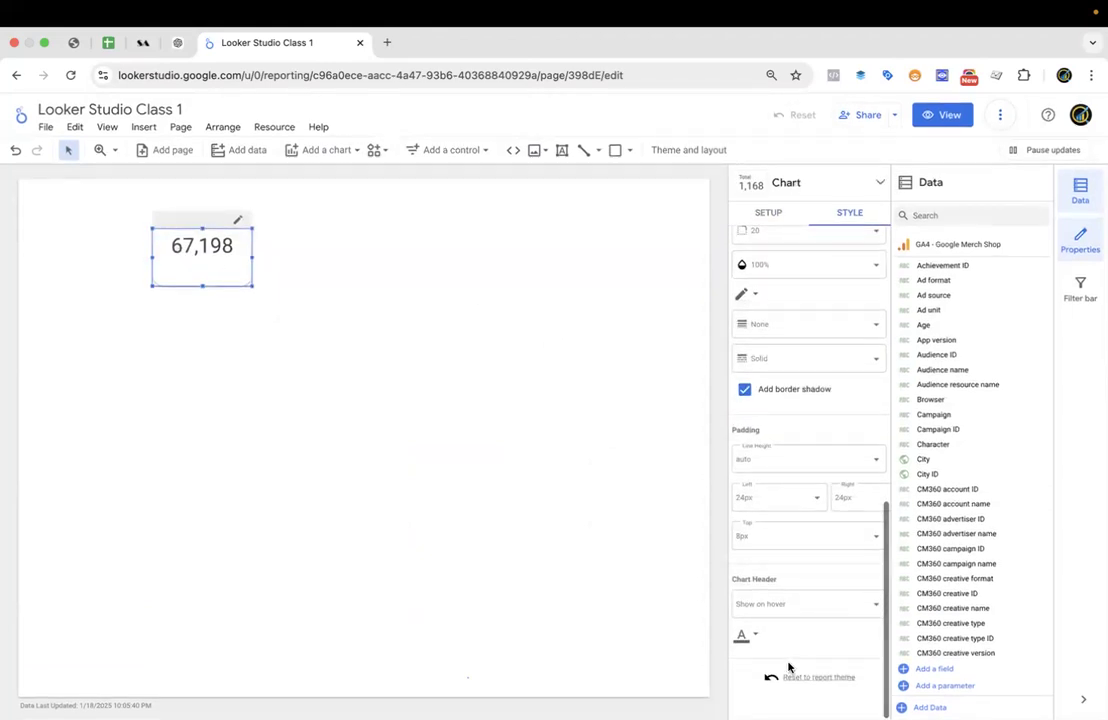
pyautogui.click(746, 390)
pyautogui.click(432, 369)
# Shorten the Sessions scorecard's frame from below so it fits closely around the number.
pyautogui.click(238, 245)
pyautogui.click(844, 216)
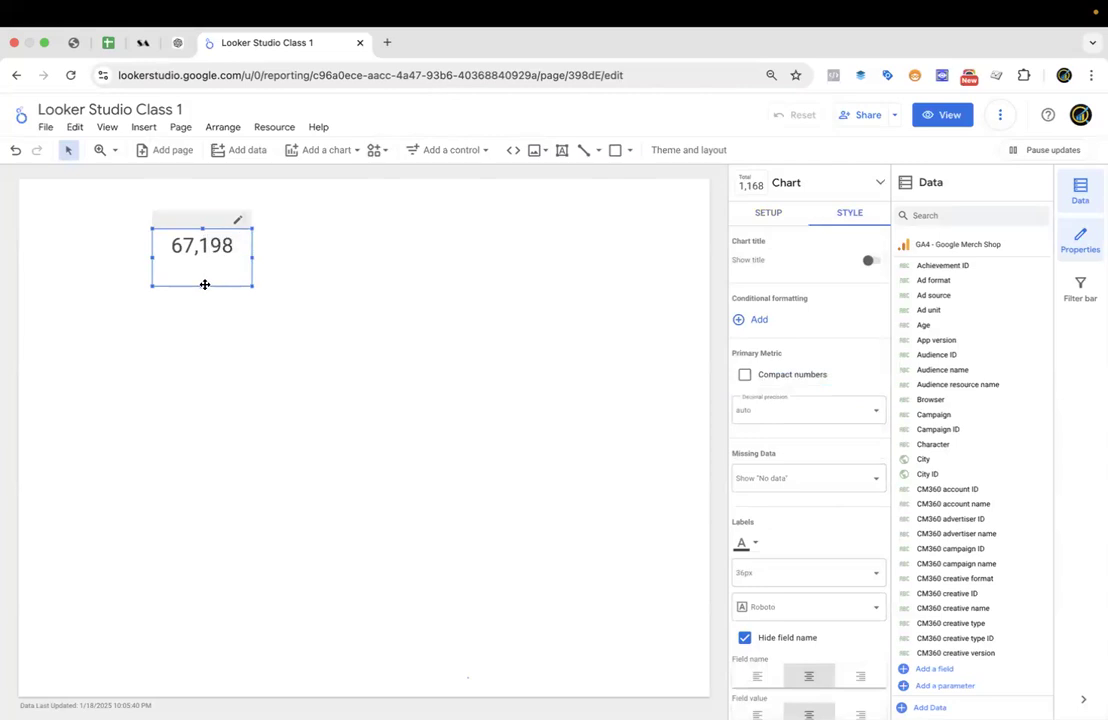
pyautogui.moveTo(200, 289); pyautogui.dragTo(200, 270)
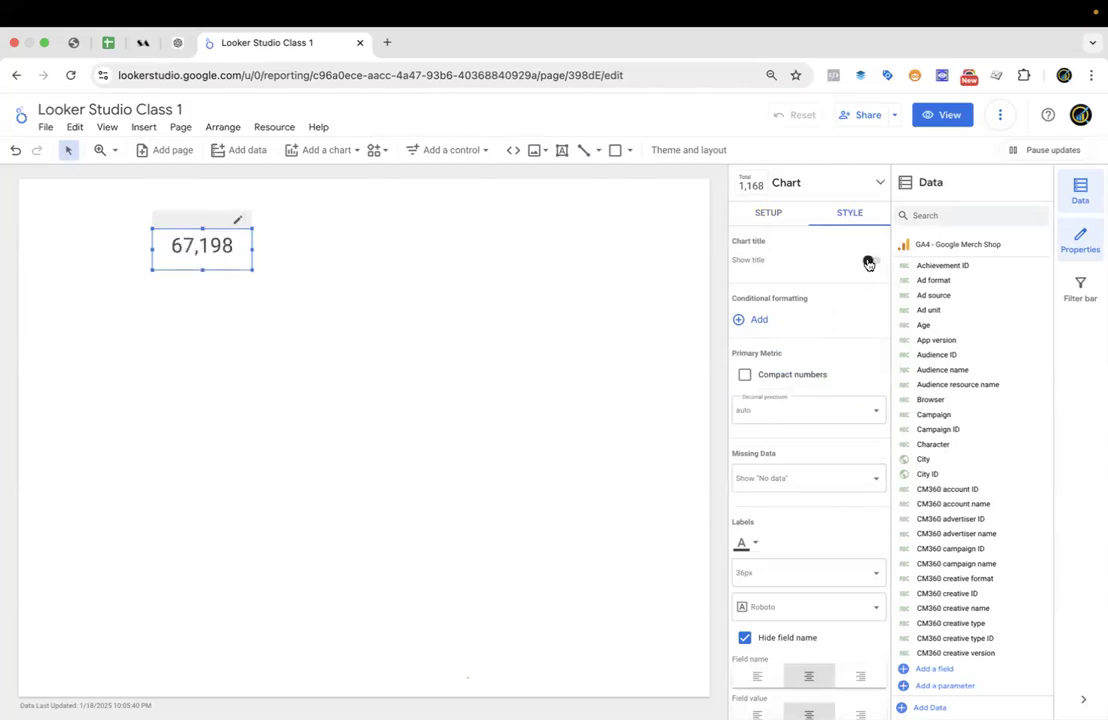
# Show the scorecard's chart title and try it at font sizes 11px, 16px and 18px.
pyautogui.click(868, 262)
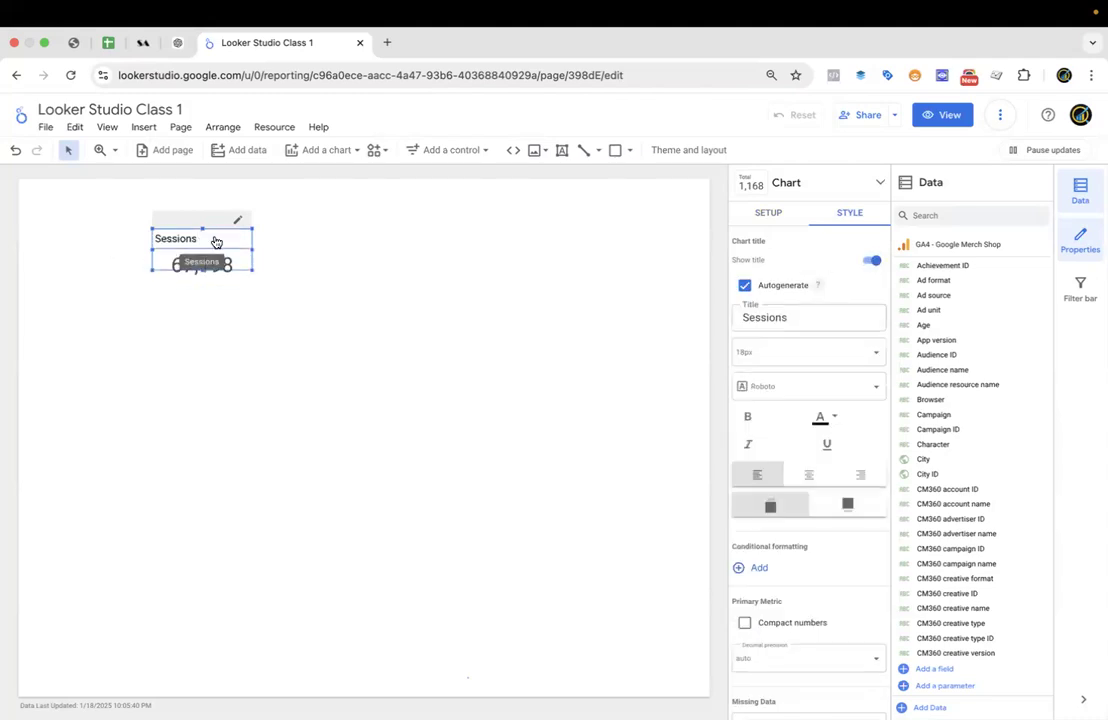
pyautogui.click(773, 316)
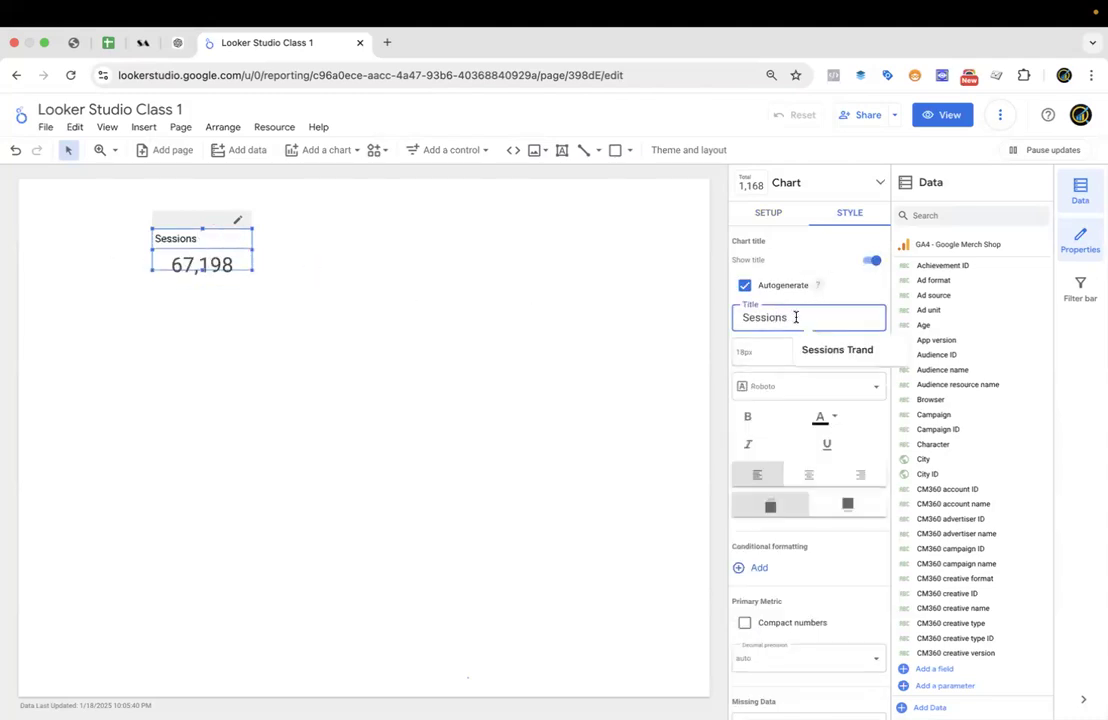
pyautogui.moveTo(795, 317); pyautogui.dragTo(726, 320)
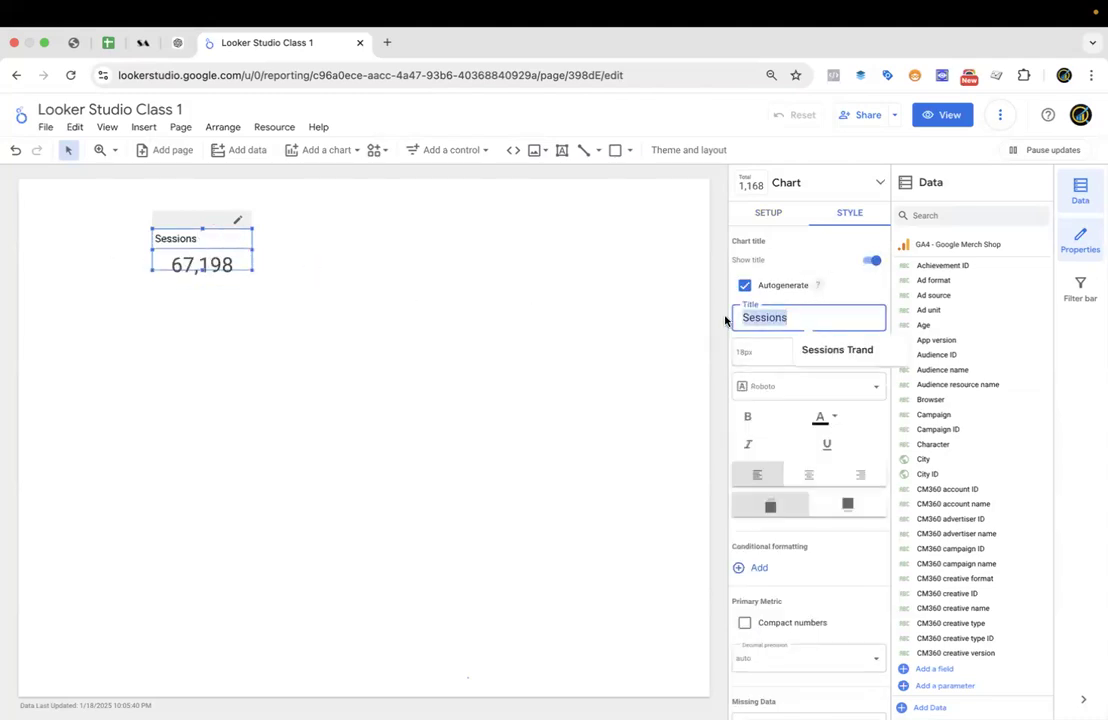
pyautogui.click(778, 352)
pyautogui.click(774, 403)
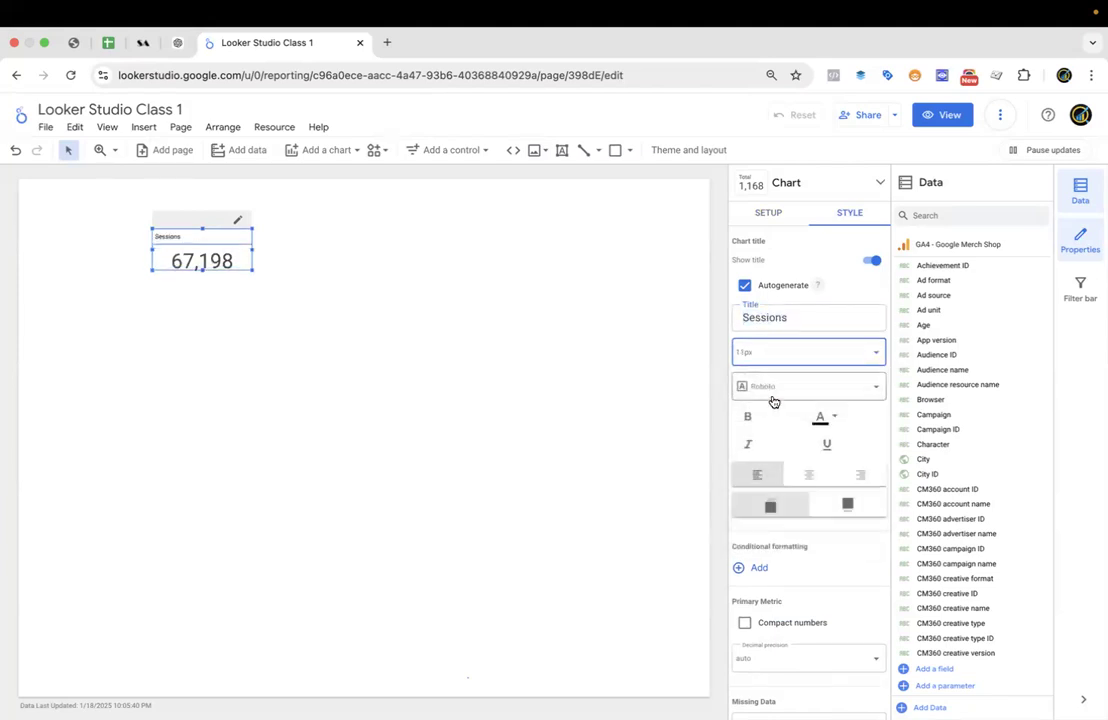
pyautogui.click(787, 362)
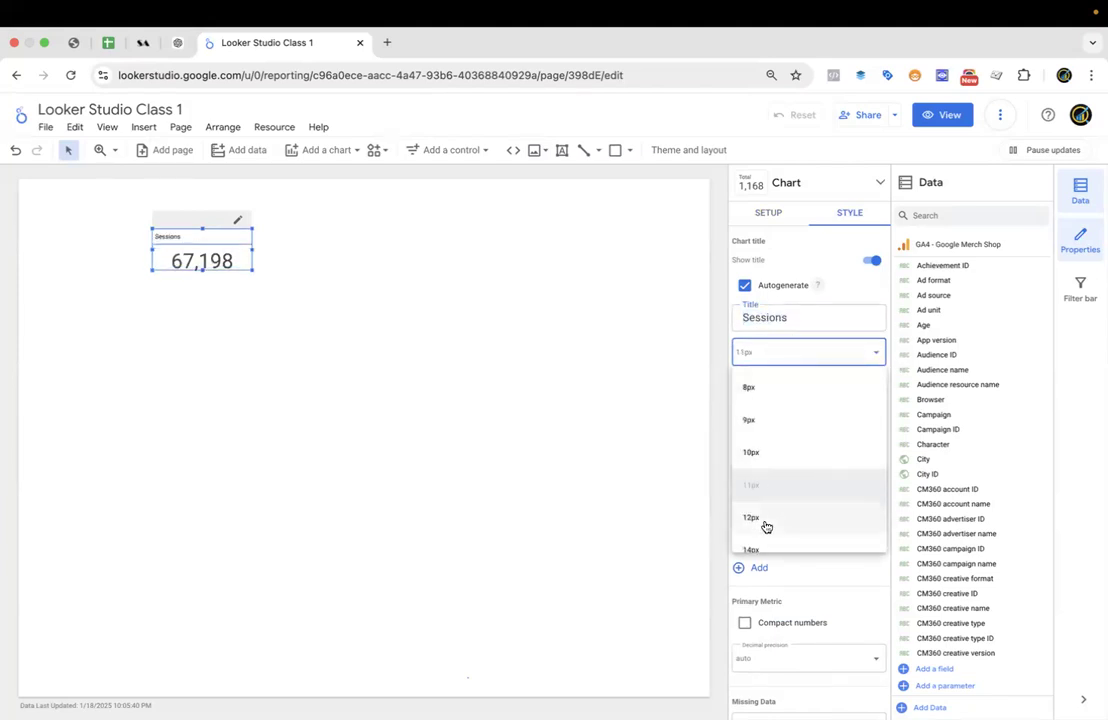
pyautogui.scroll(-1, 767, 525)
pyautogui.click(766, 520)
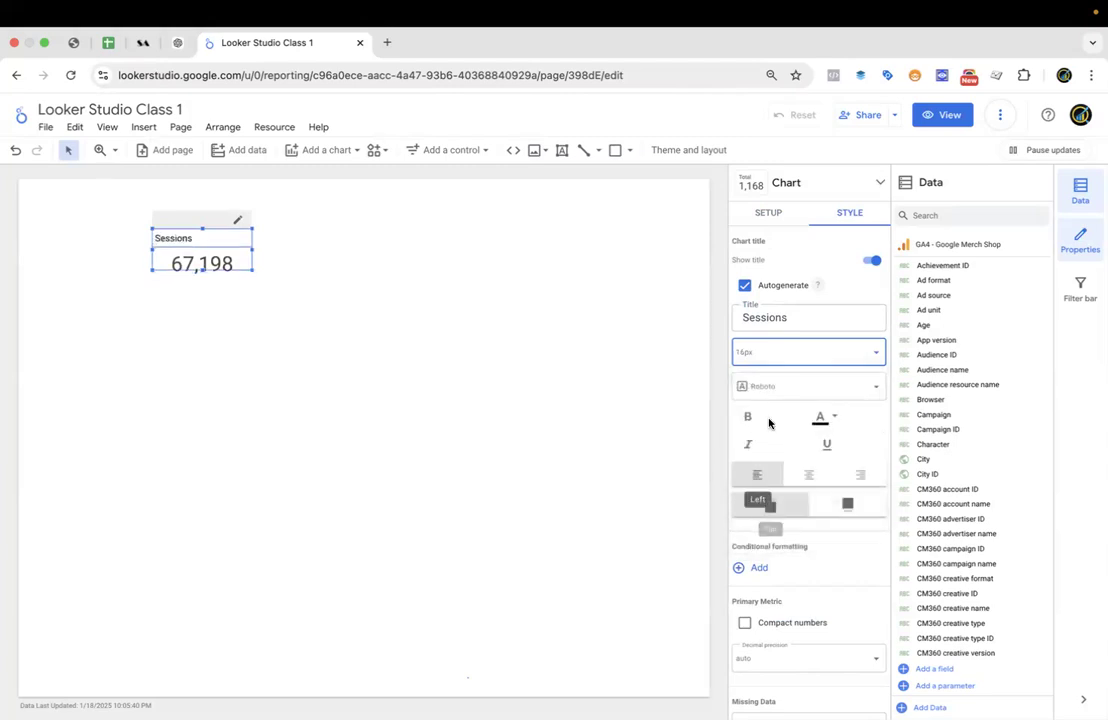
pyautogui.click(776, 355)
pyautogui.scroll(-1, 778, 440)
pyautogui.click(764, 482)
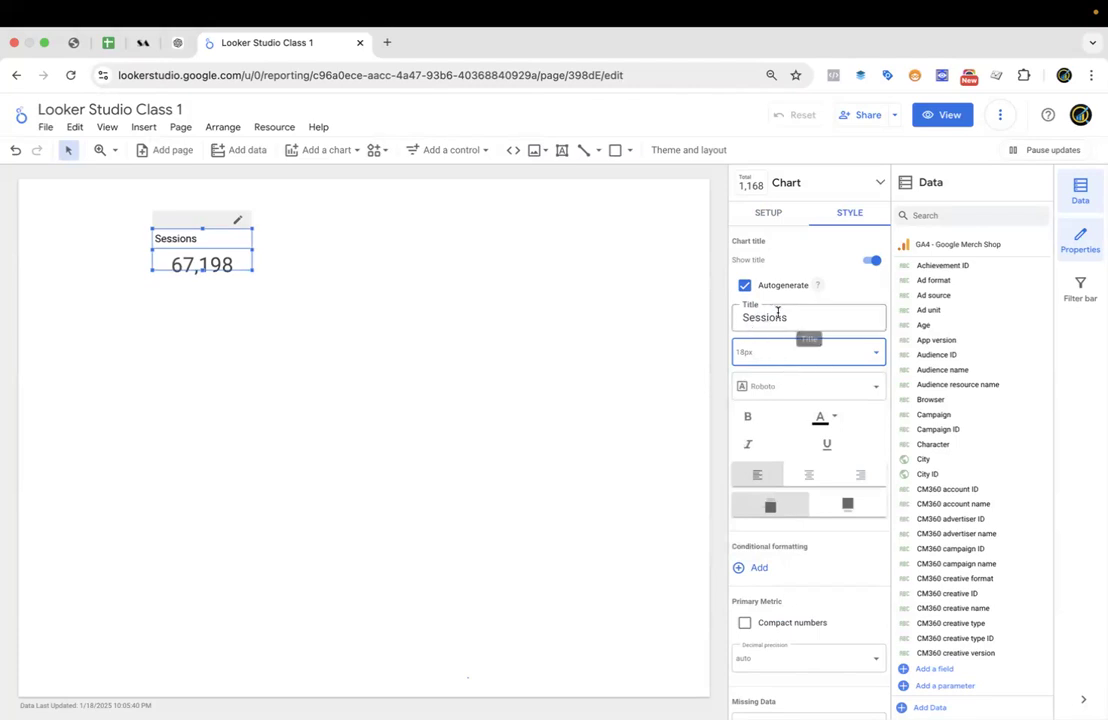
# Turn off title autogeneration and hide the scorecard's chart title.
pyautogui.click(745, 288)
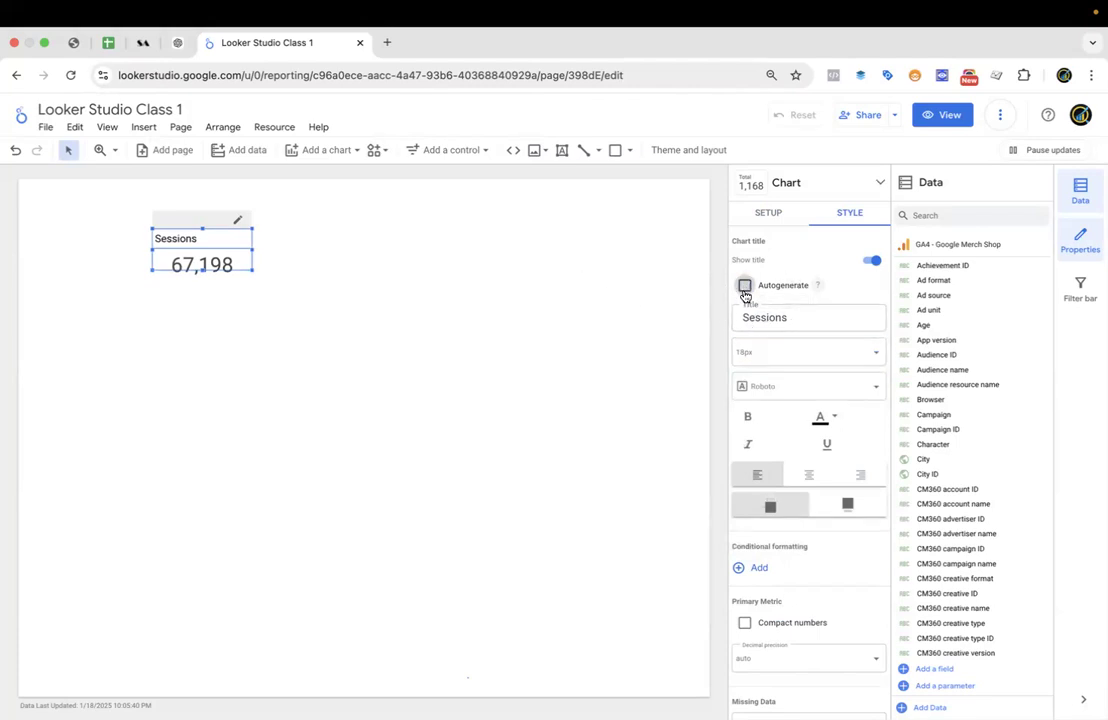
pyautogui.click(874, 261)
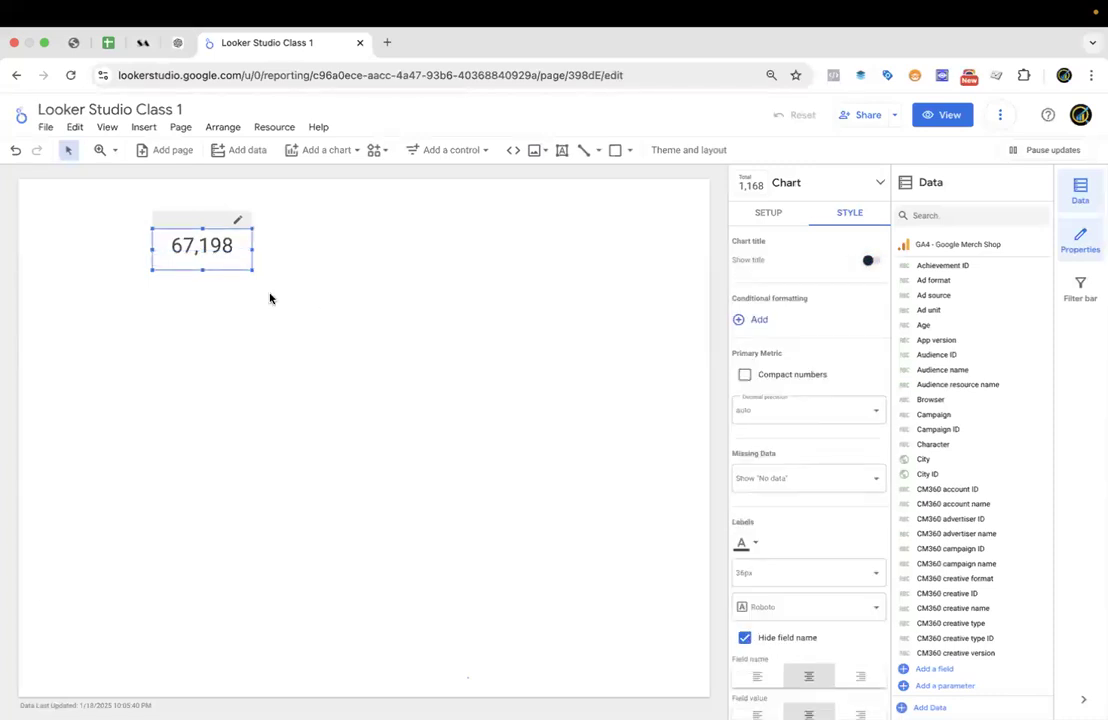
# Move the Sessions scorecard slightly down to leave space above the number, and deselect it.
pyautogui.click(199, 276)
pyautogui.click(175, 229)
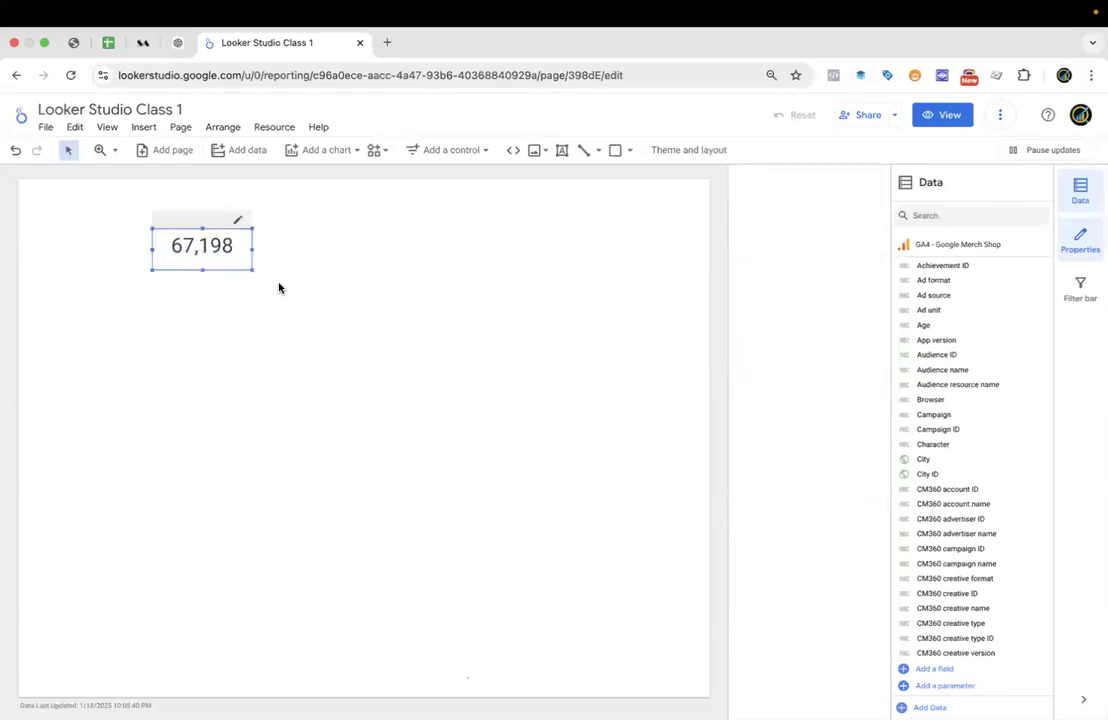
pyautogui.moveTo(230, 245); pyautogui.dragTo(230, 279)
pyautogui.click(597, 199)
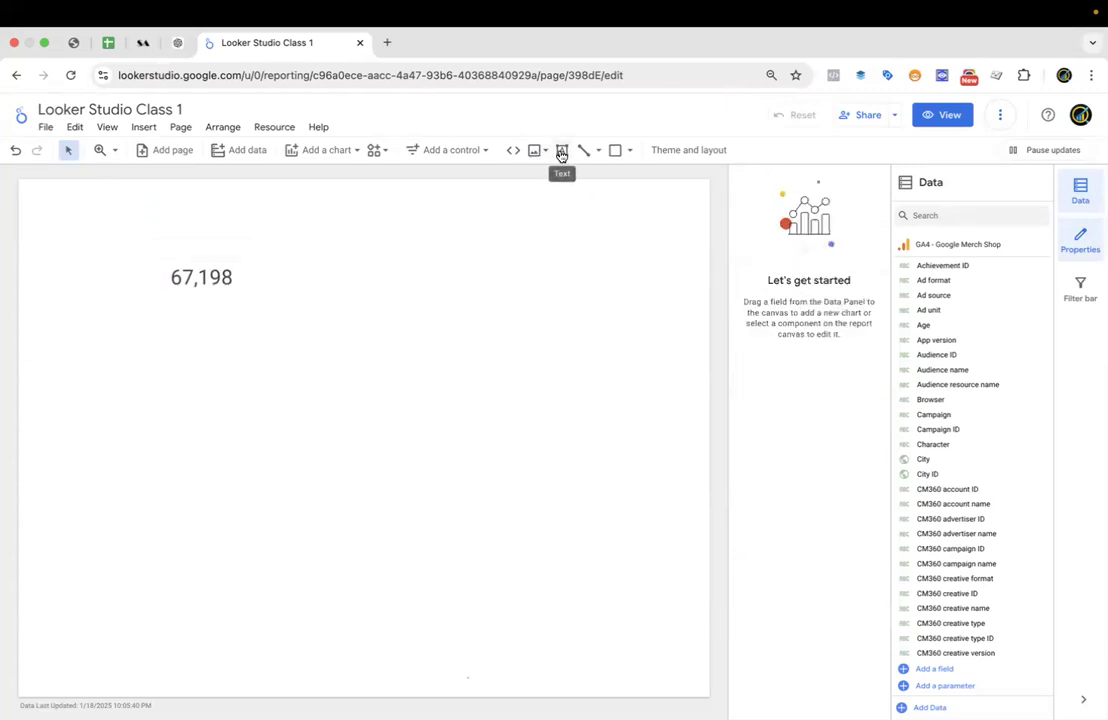
# Add a text box reading "Sessons" just above the scorecard number.
pyautogui.click(562, 153)
pyautogui.click(180, 239)
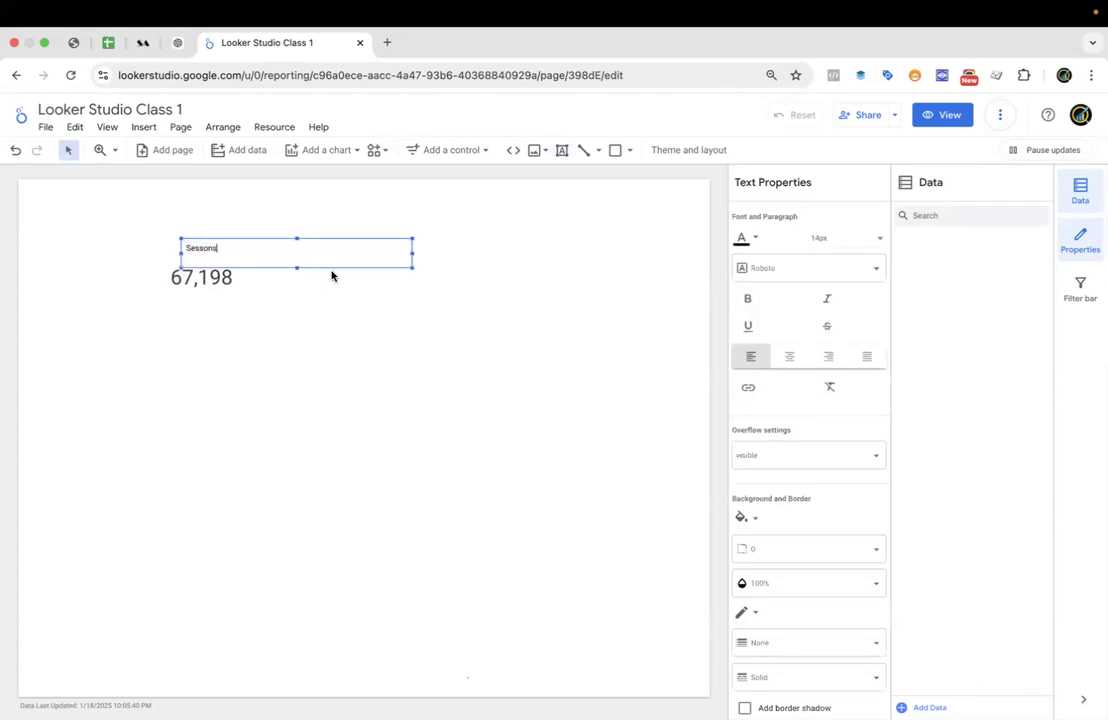
pyautogui.click(81, 251)
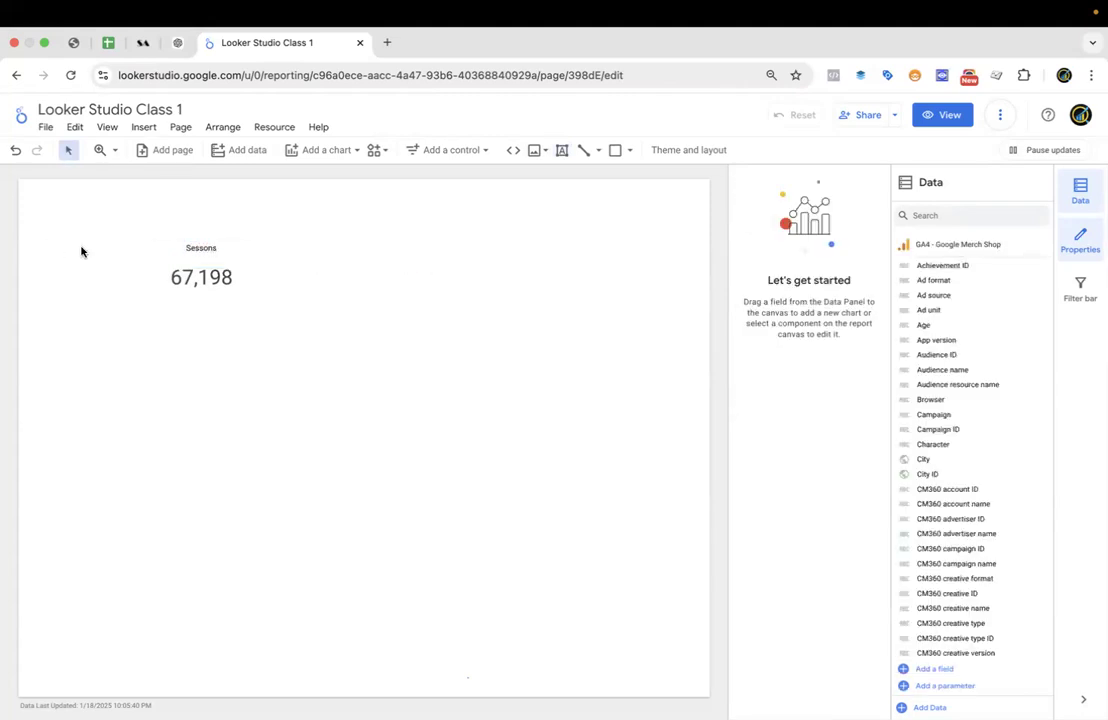
# Shrink the text box's width and height so its frame fits closely around the word, and deselect it.
pyautogui.click(200, 244)
pyautogui.moveTo(412, 254); pyautogui.dragTo(245, 261)
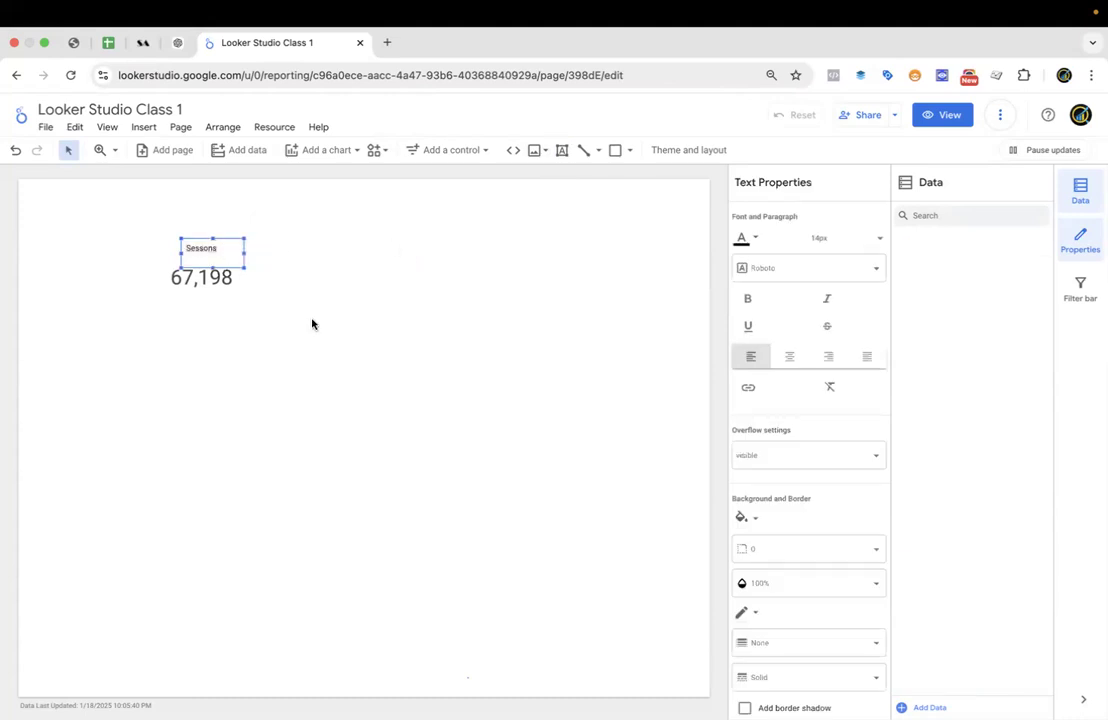
pyautogui.click(228, 323)
pyautogui.click(213, 247)
pyautogui.moveTo(213, 268); pyautogui.dragTo(214, 254)
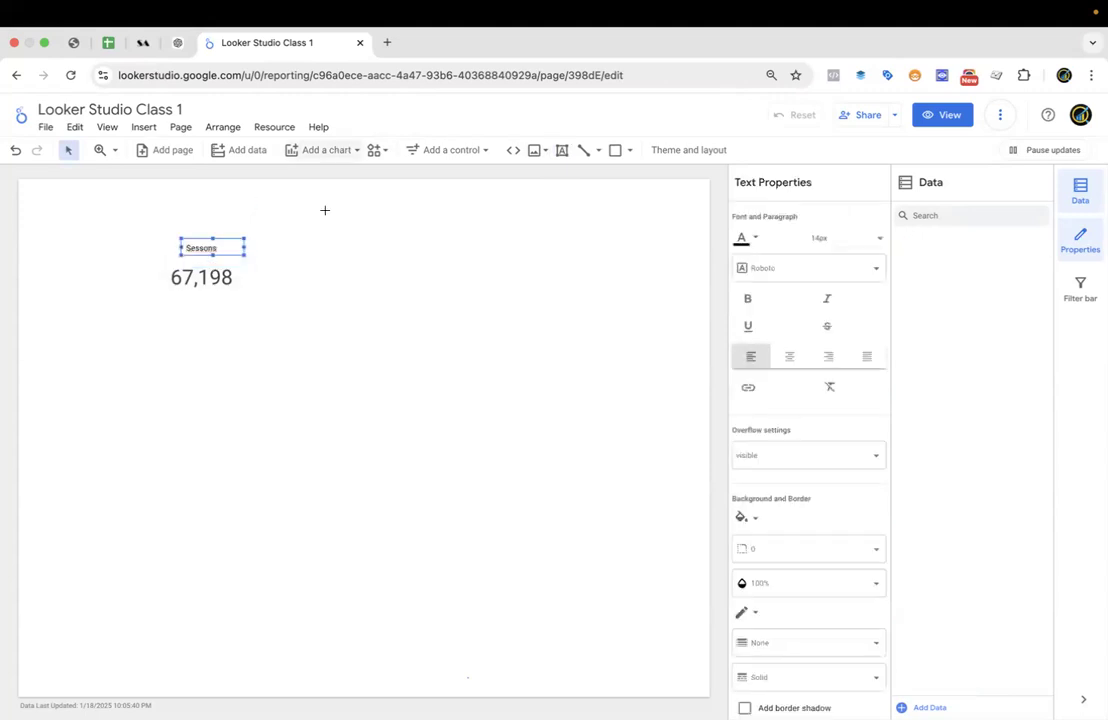
pyautogui.click(167, 248)
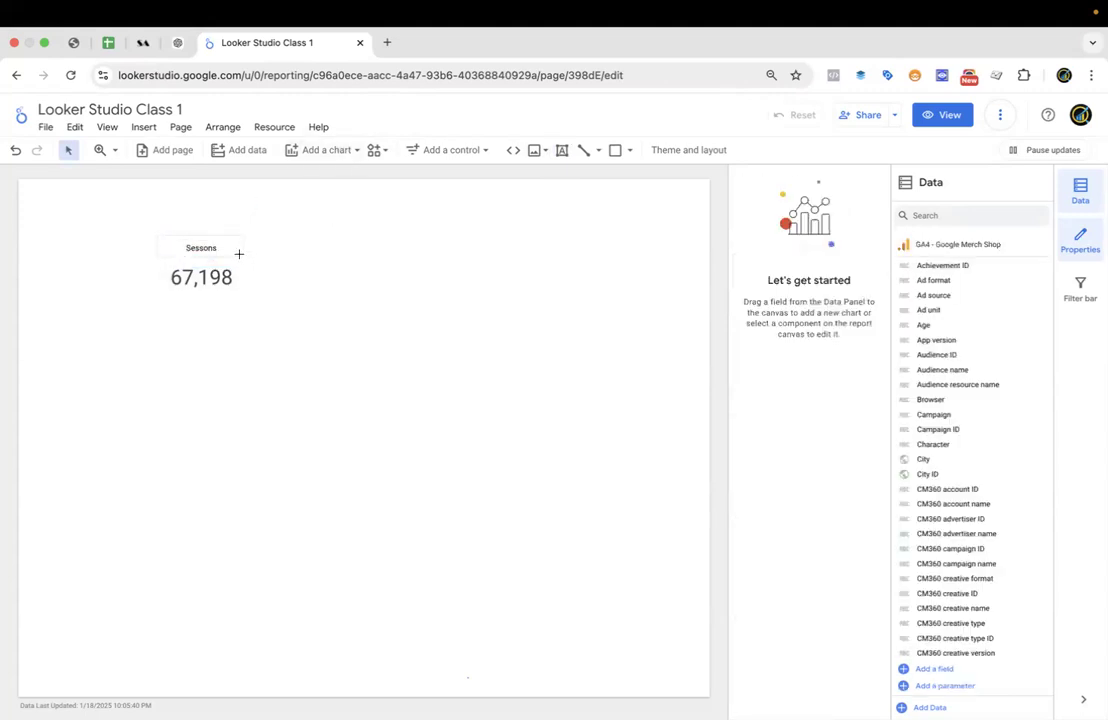
# Try the text label closer to the scorecard number, then move it up slightly to leave a small gap between them.
pyautogui.click(185, 252)
pyautogui.moveTo(203, 252); pyautogui.dragTo(203, 258)
pyautogui.click(307, 302)
pyautogui.click(195, 253)
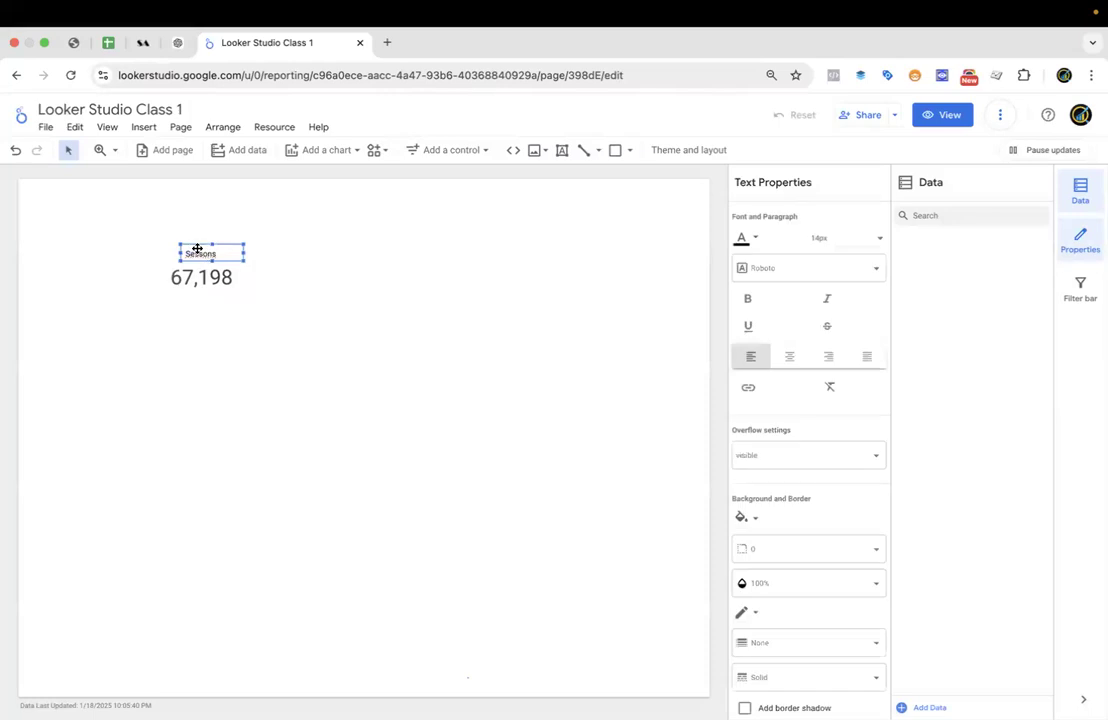
pyautogui.moveTo(197, 247)
pyautogui.mouseDown()
pyautogui.moveTo(195, 227)
pyautogui.moveTo(195, 240)
pyautogui.mouseUp()
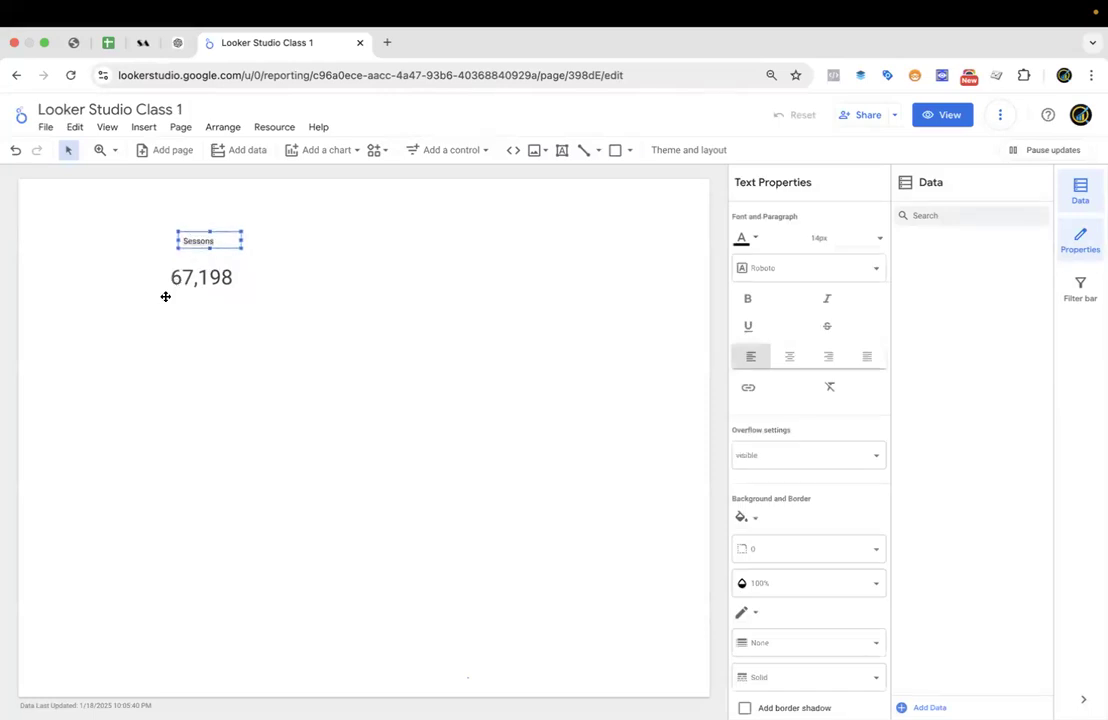
# Move the Sessons label to the right of the 67,198 scorecard and select both components.
pyautogui.click(205, 276)
pyautogui.click(298, 258)
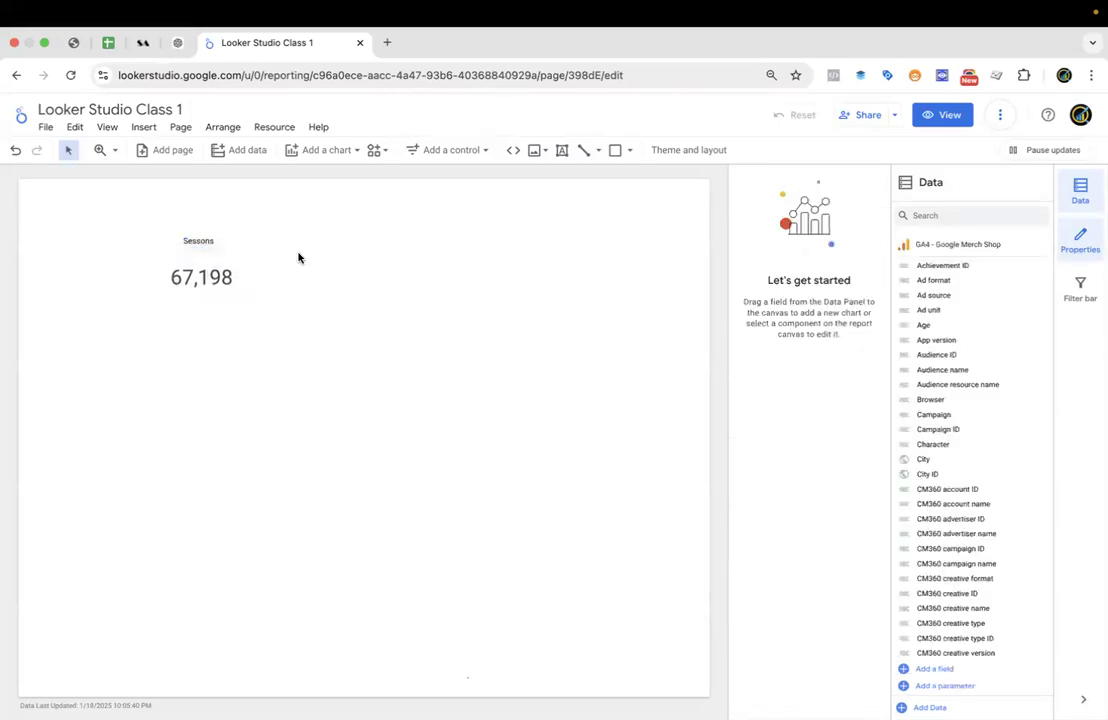
pyautogui.moveTo(207, 241); pyautogui.dragTo(362, 321)
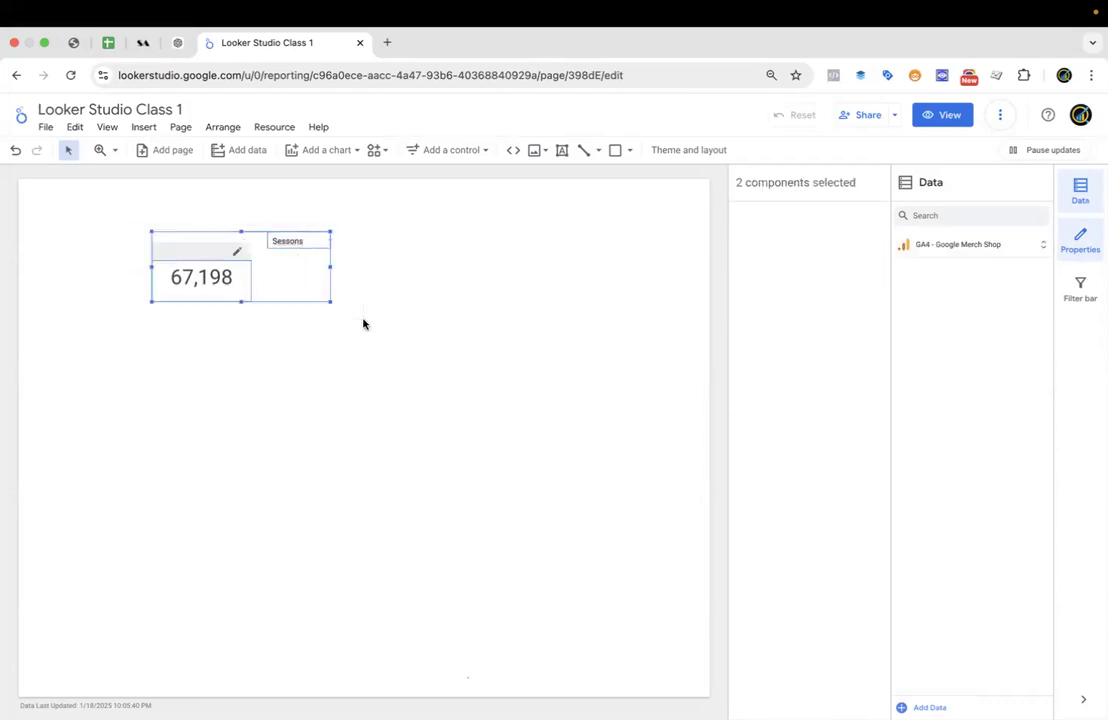
# Try aligning the selected label and scorecard vertically to the middle, and undo the alignment.
pyautogui.click(224, 127)
pyautogui.moveTo(277, 197)
pyautogui.moveTo(317, 176)
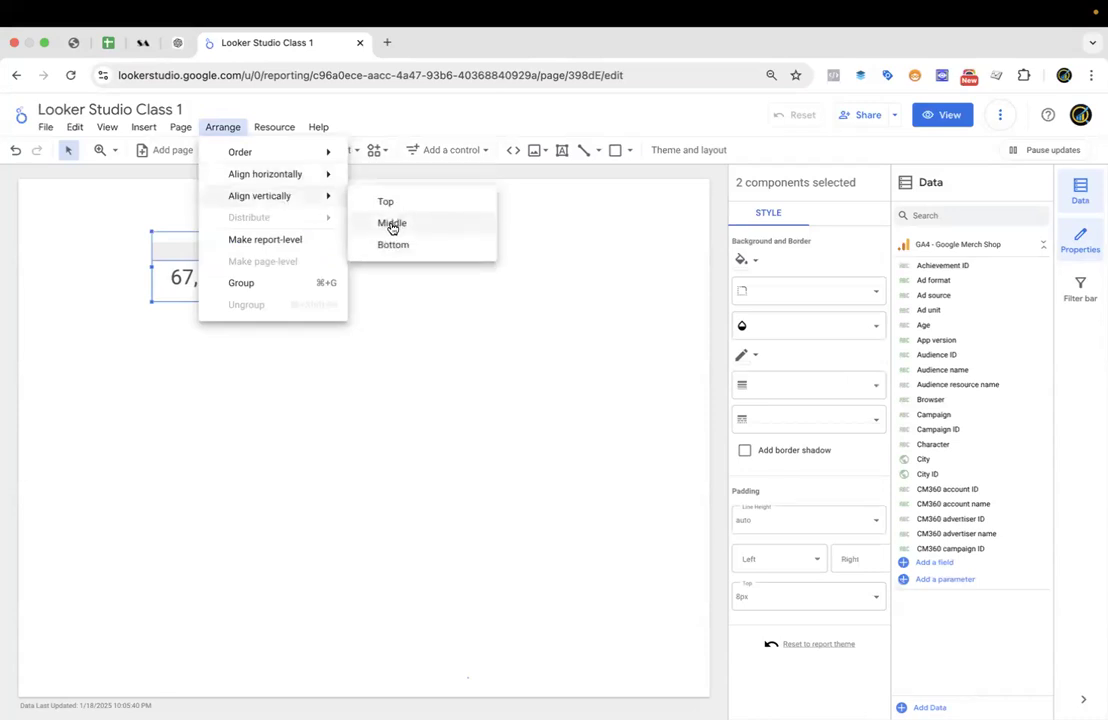
pyautogui.click(392, 225)
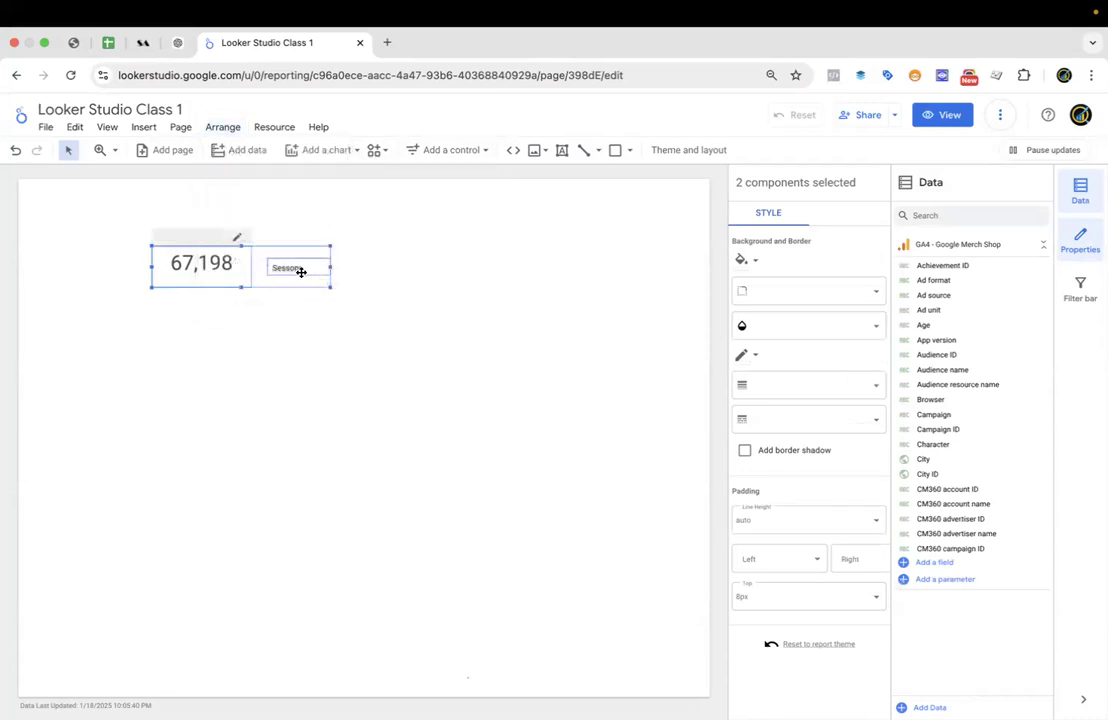
pyautogui.press('super+z')
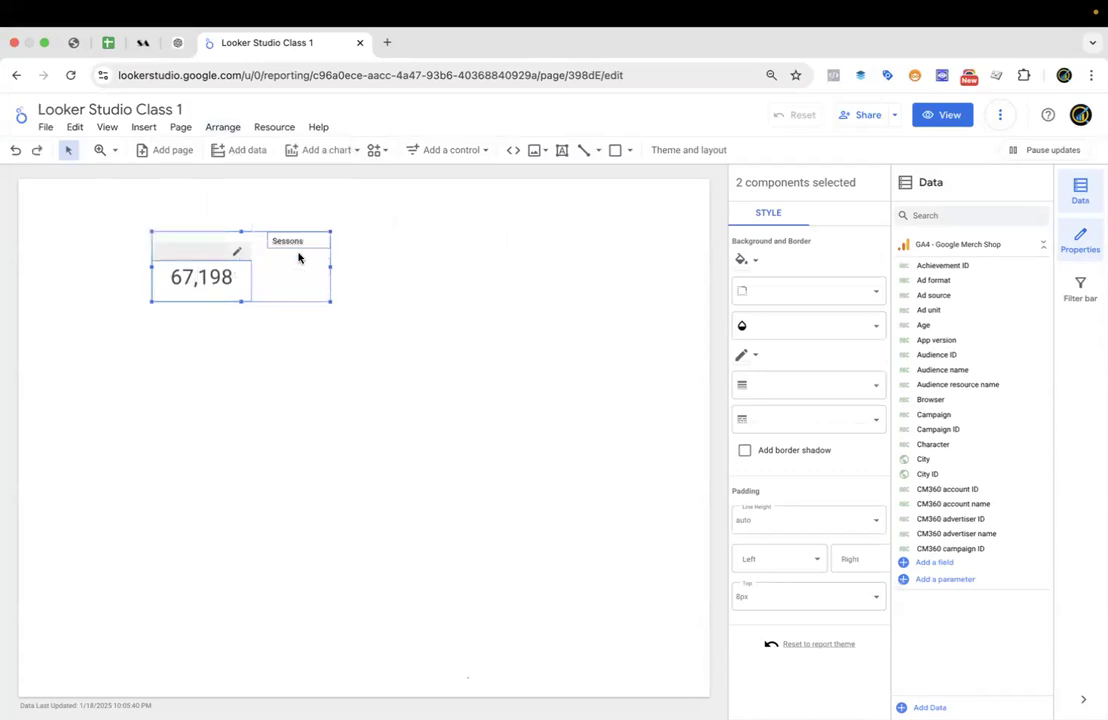
# Centre the Sessons label and the scorecard horizontally on each other, and deselect them.
pyautogui.click(223, 127)
pyautogui.moveTo(283, 181)
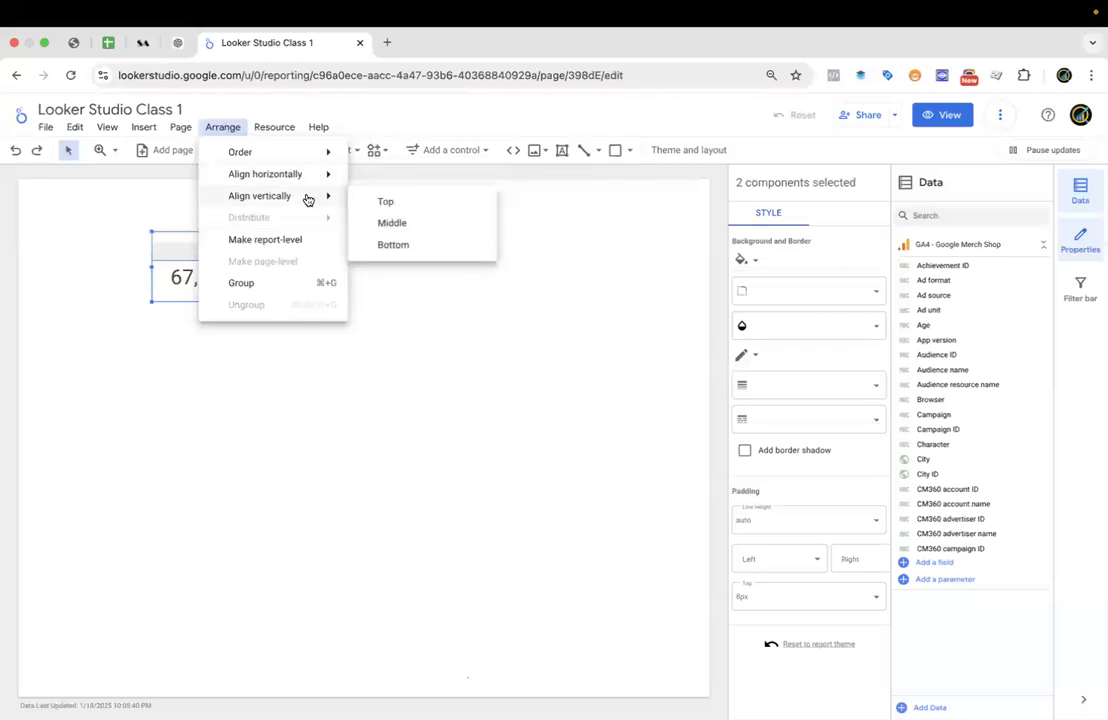
pyautogui.click(405, 201)
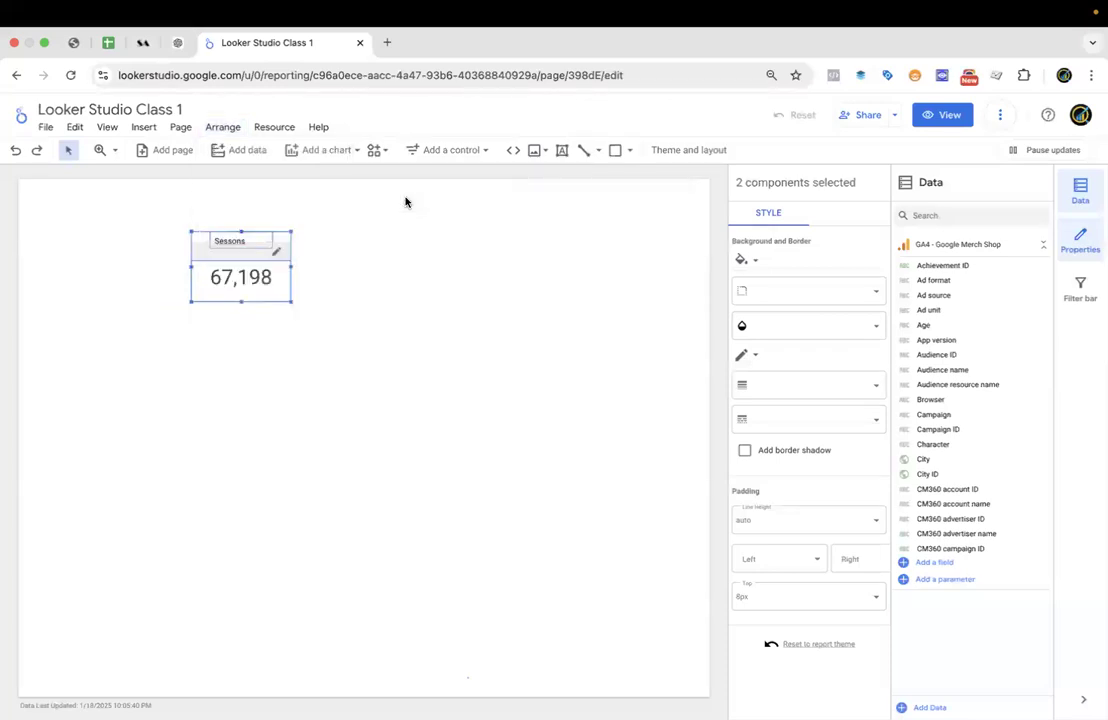
pyautogui.click(326, 285)
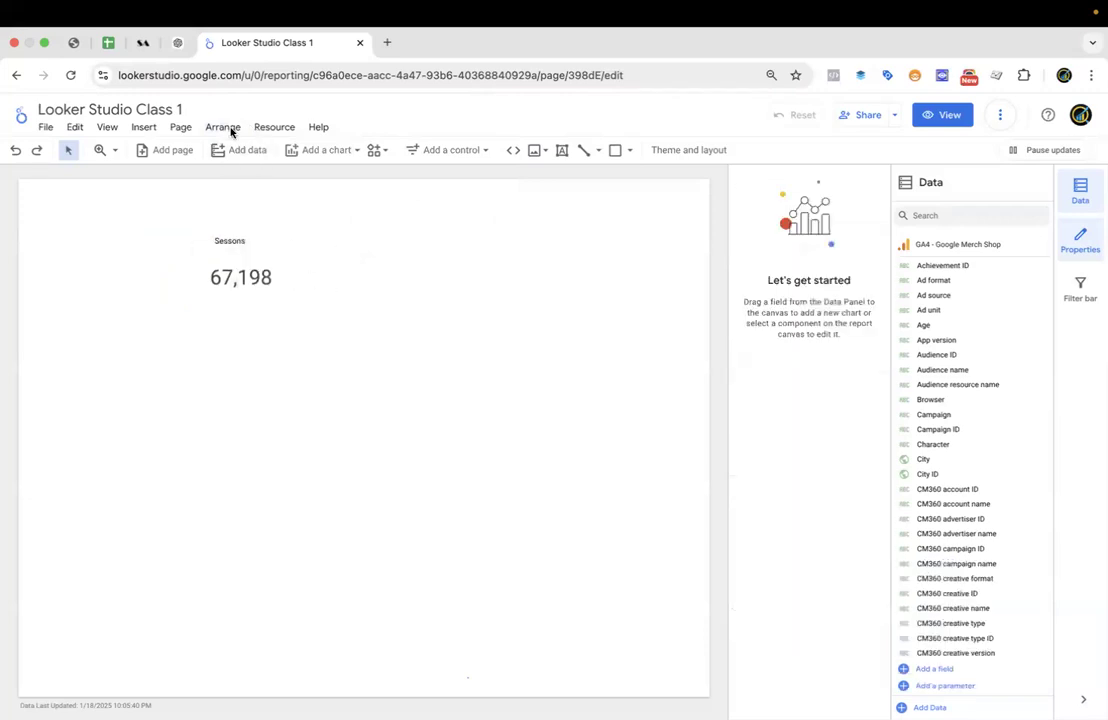
# Examine the scorecard's style and setup options and the list of available chart types.
pyautogui.click(258, 284)
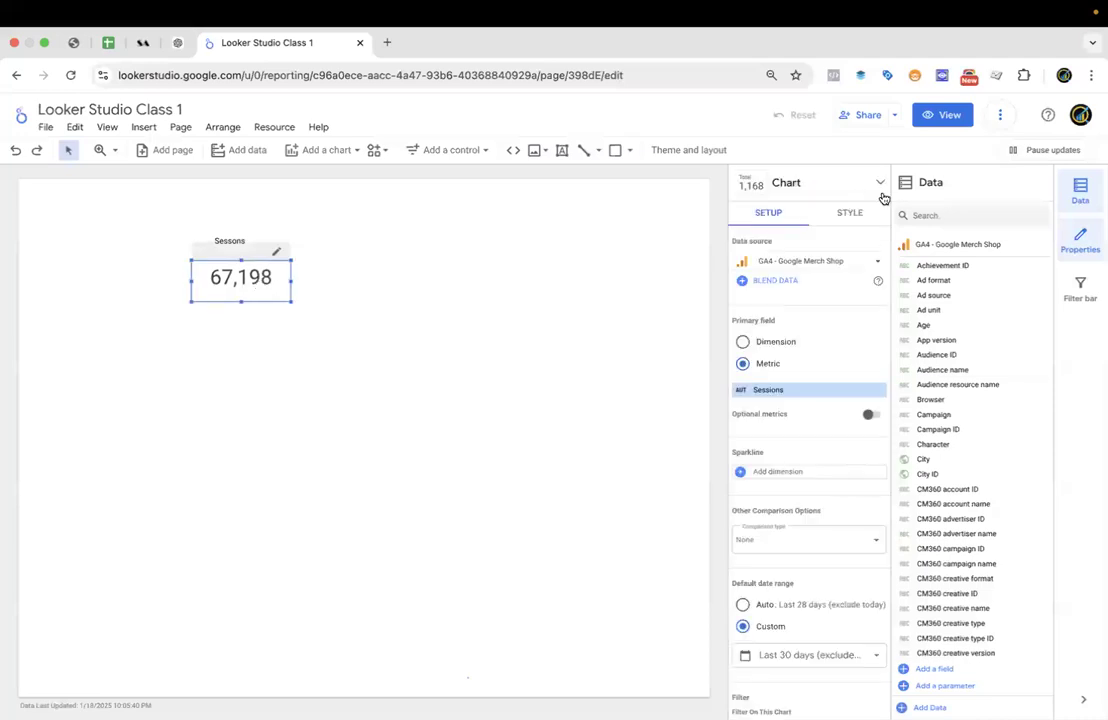
pyautogui.click(850, 214)
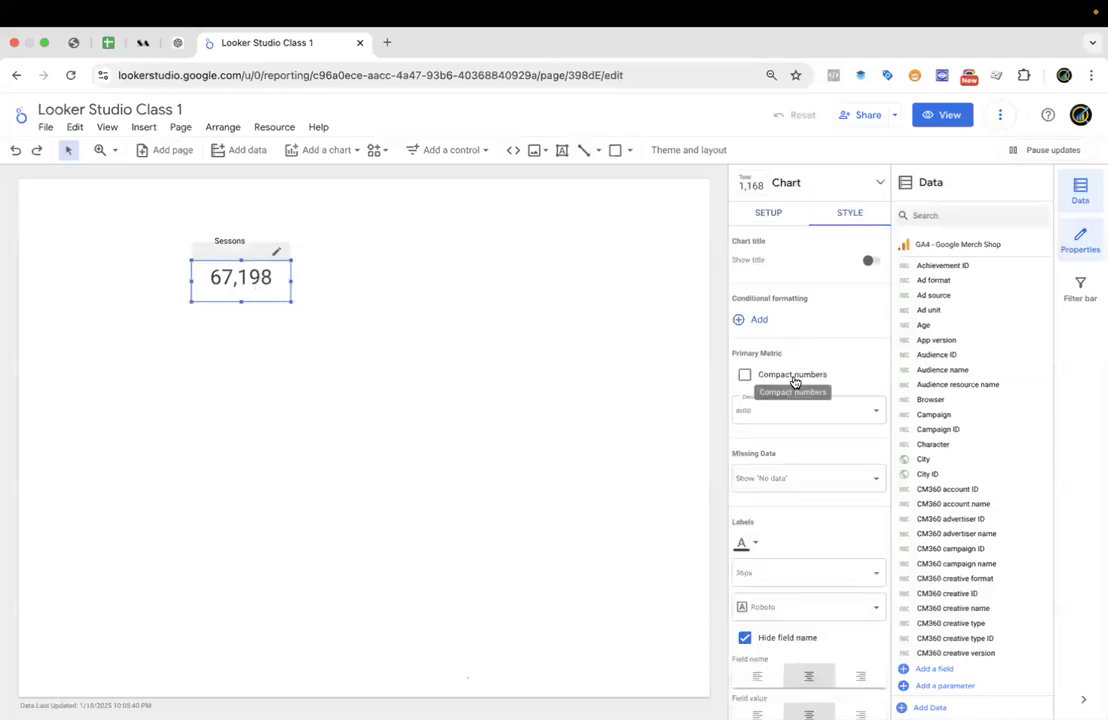
pyautogui.scroll(-10, 794, 378)
pyautogui.scroll(-2, 794, 382)
pyautogui.scroll(10, 794, 382)
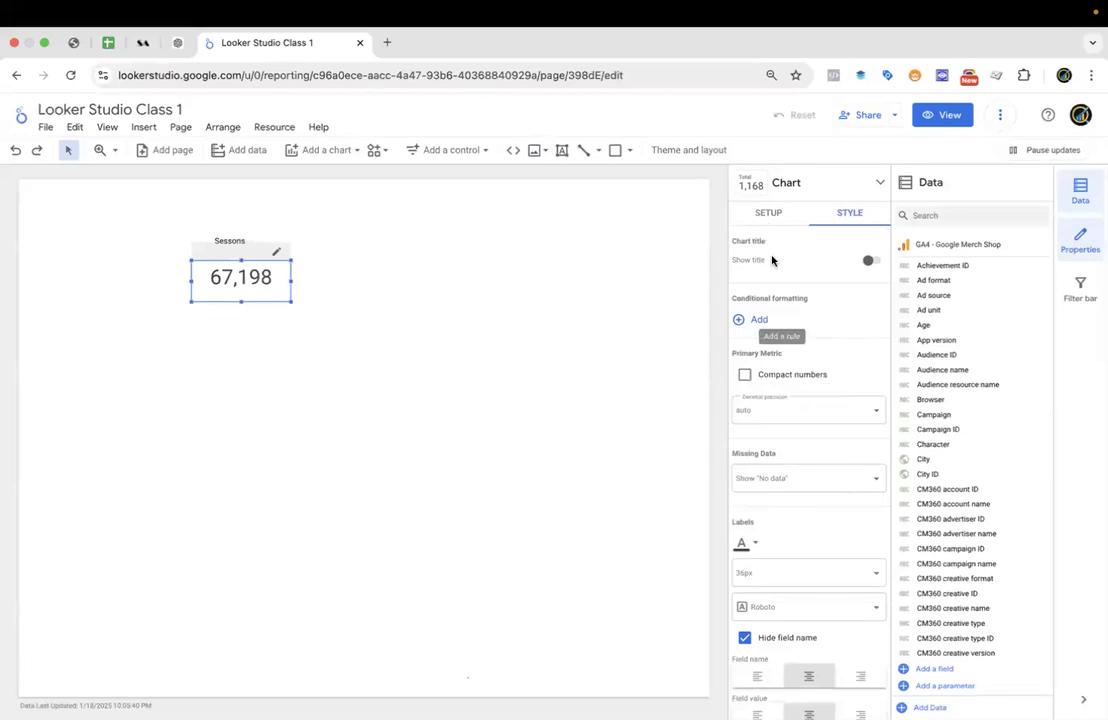
pyautogui.click(767, 215)
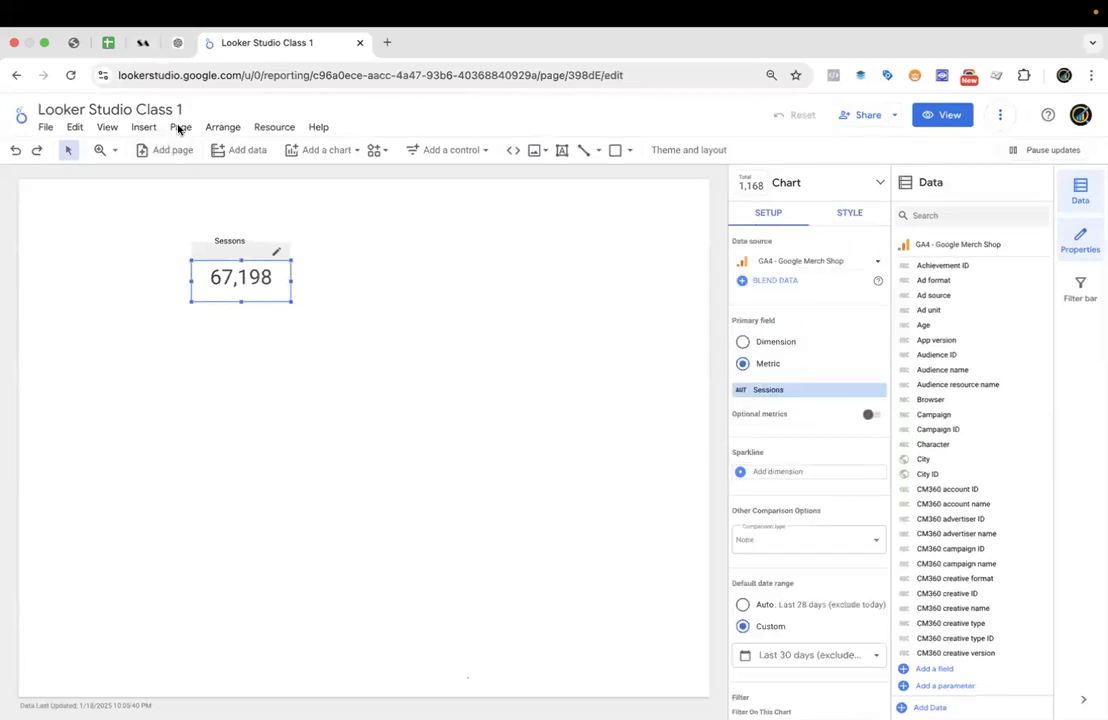
pyautogui.click(326, 151)
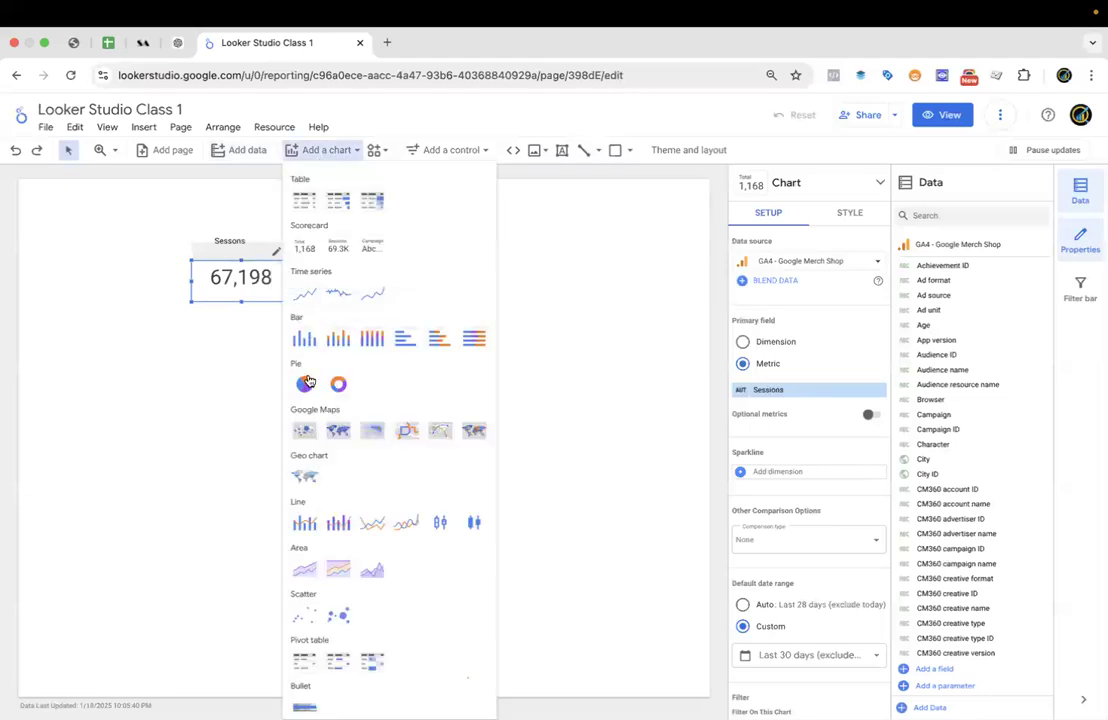
pyautogui.click(552, 297)
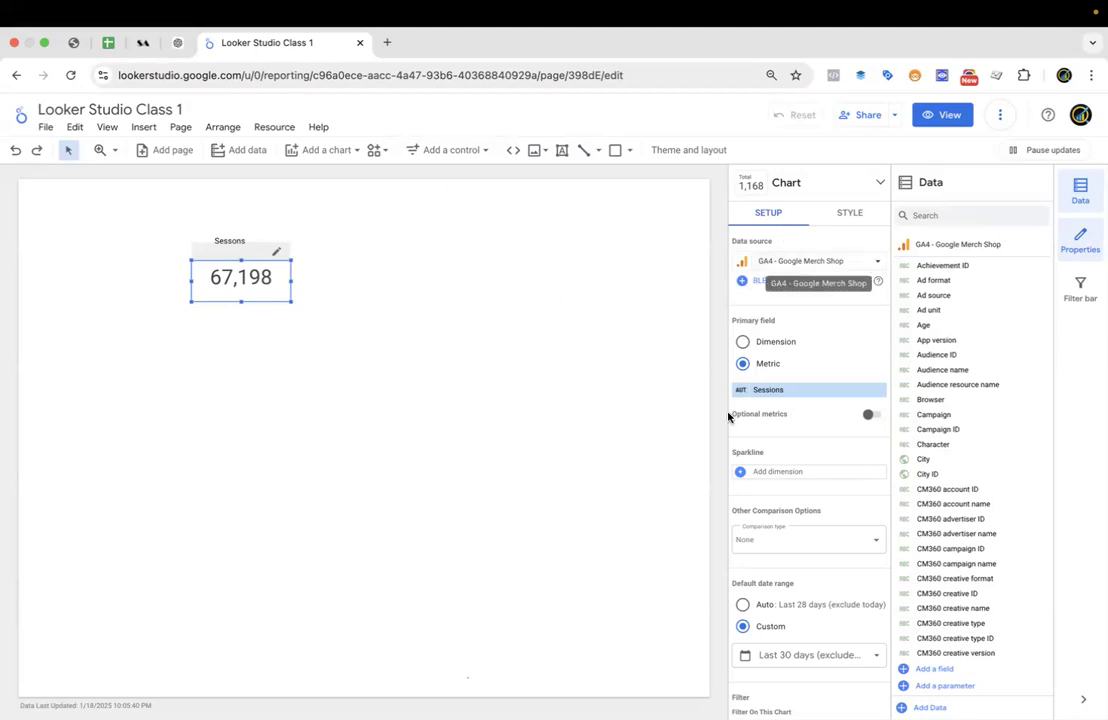
pyautogui.scroll(-2, 796, 495)
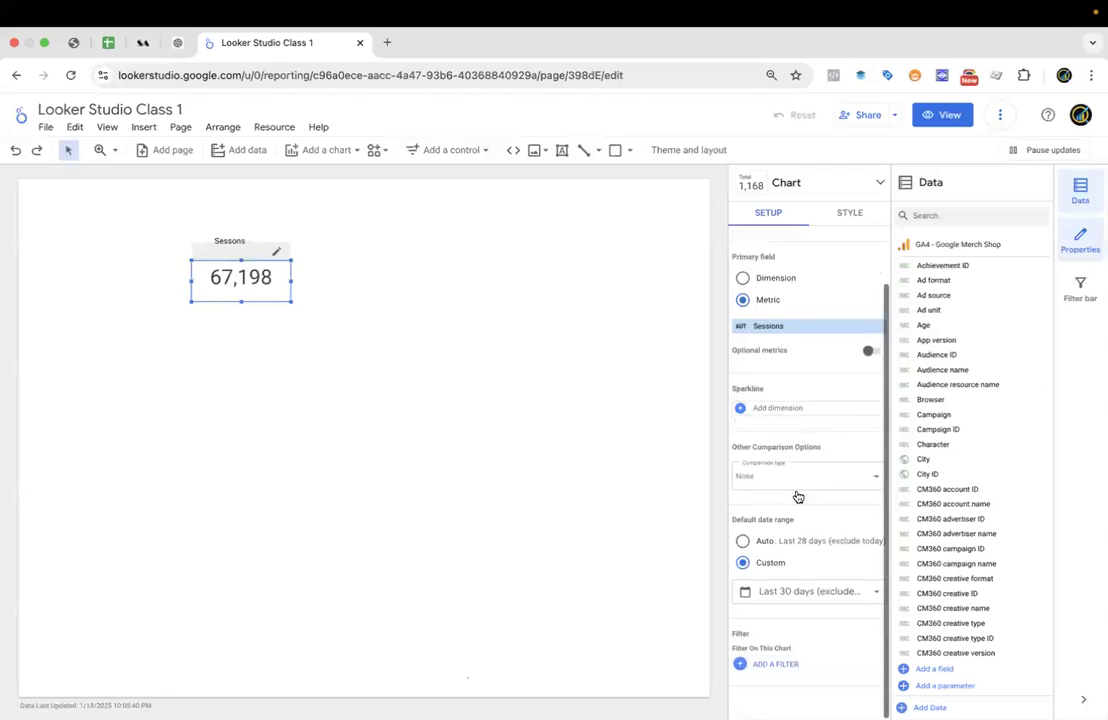
# Delete the separate Sessons text label and move the scorecard up and to the left on the page.
pyautogui.click(228, 240)
pyautogui.press('Delete')
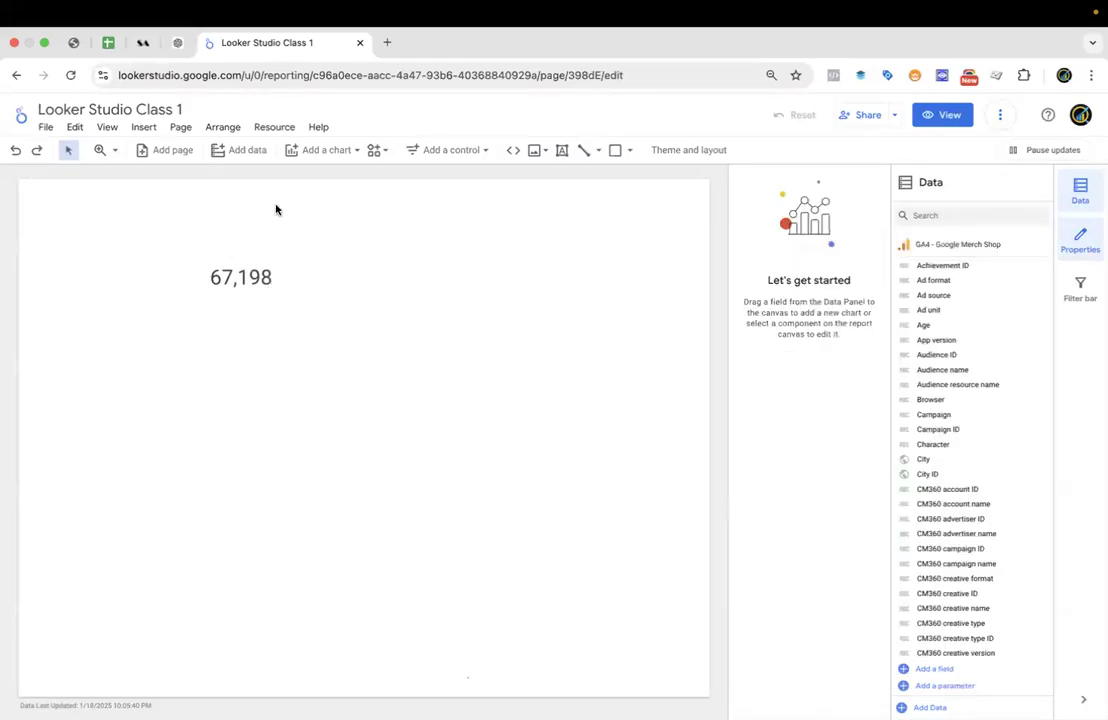
pyautogui.moveTo(240, 277); pyautogui.dragTo(201, 264)
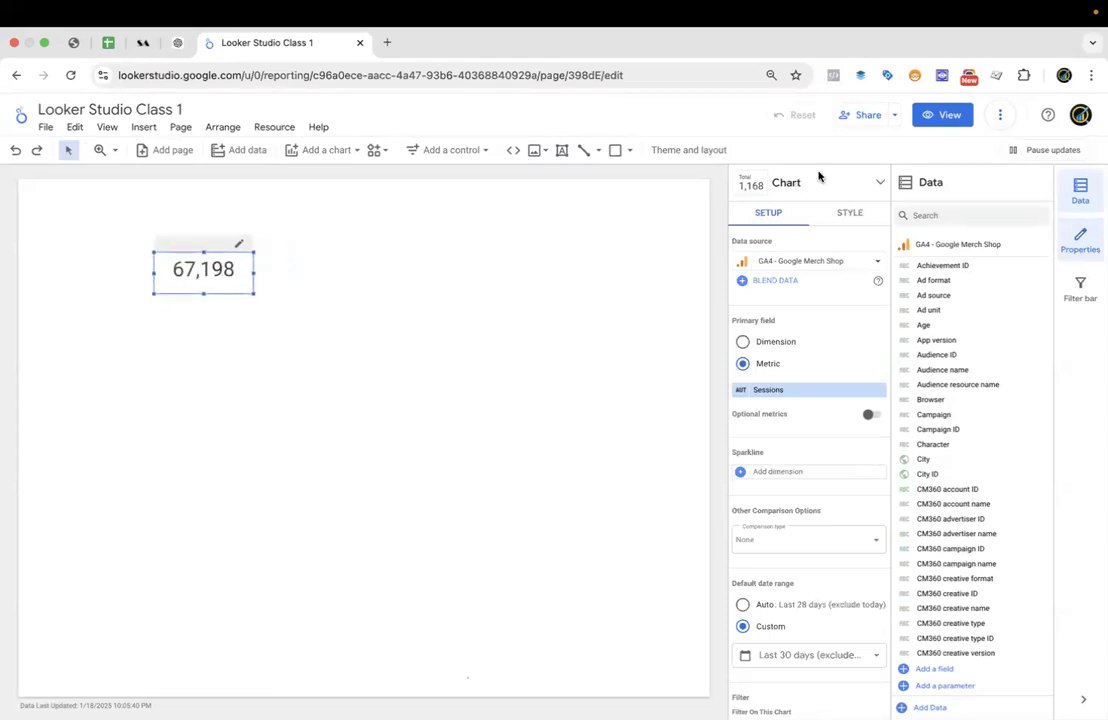
# Show the scorecard's built-in field name by disabling Hide field name, and enlarge the scorecard's frame.
pyautogui.click(849, 212)
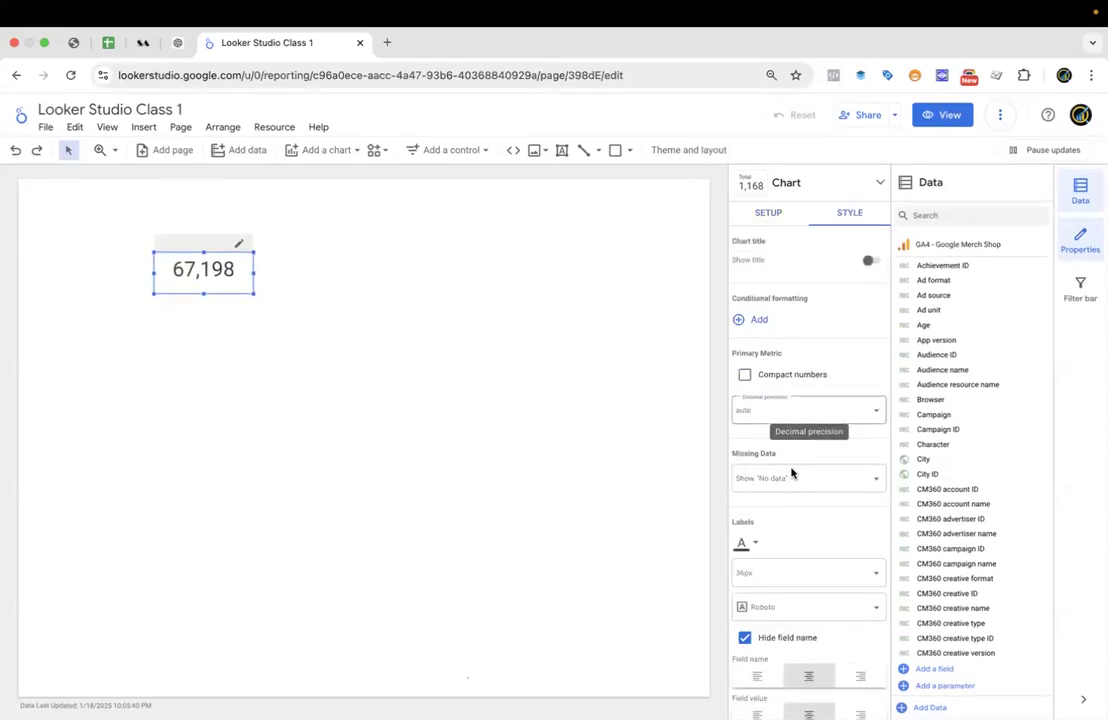
pyautogui.scroll(-3, 800, 450)
pyautogui.click(744, 503)
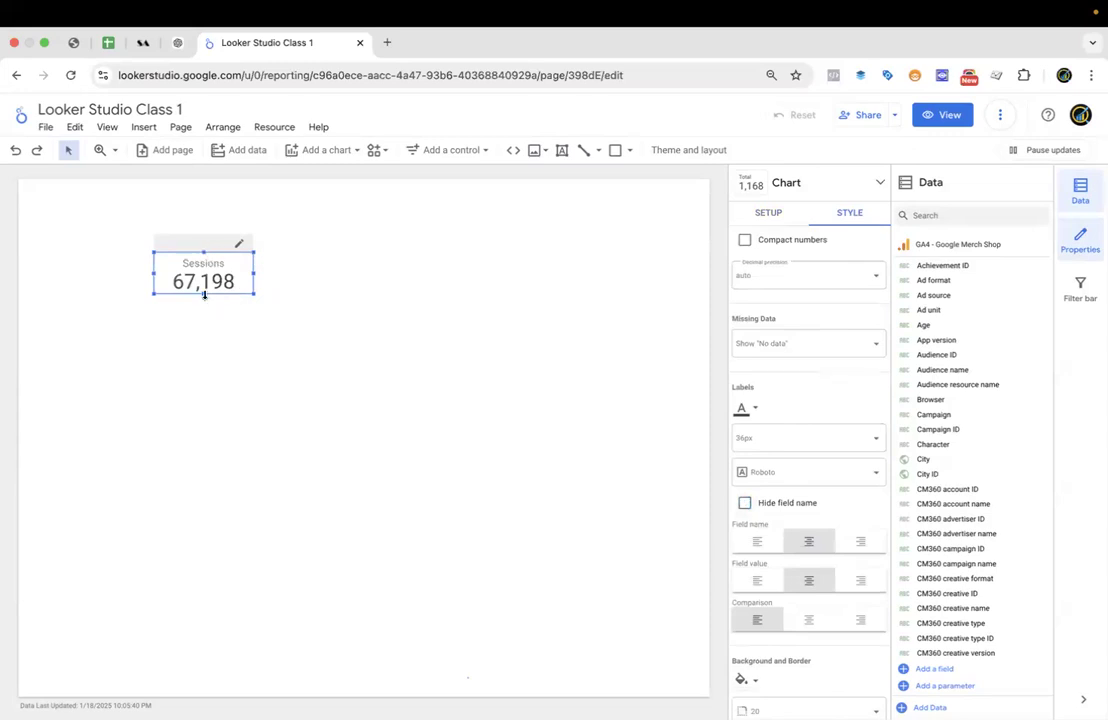
pyautogui.moveTo(203, 293); pyautogui.dragTo(298, 283)
# Toggle the scorecard's default date range between Auto and Custom, cancel the custom date selection, and leave it on Auto.
pyautogui.click(770, 213)
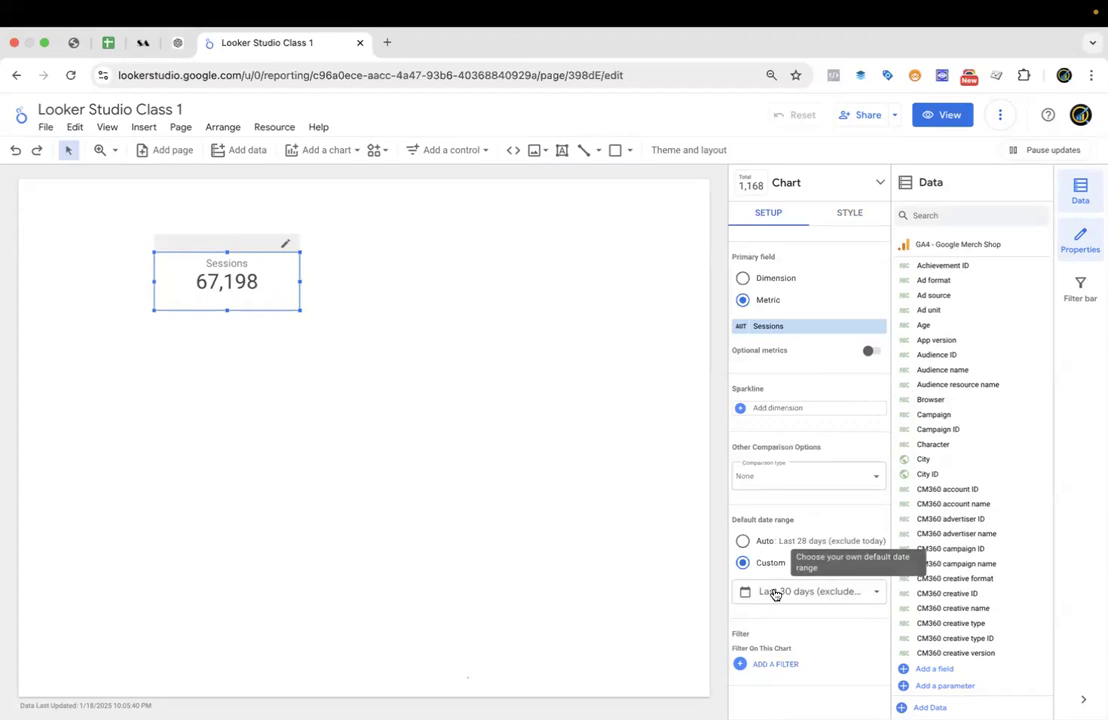
pyautogui.click(742, 542)
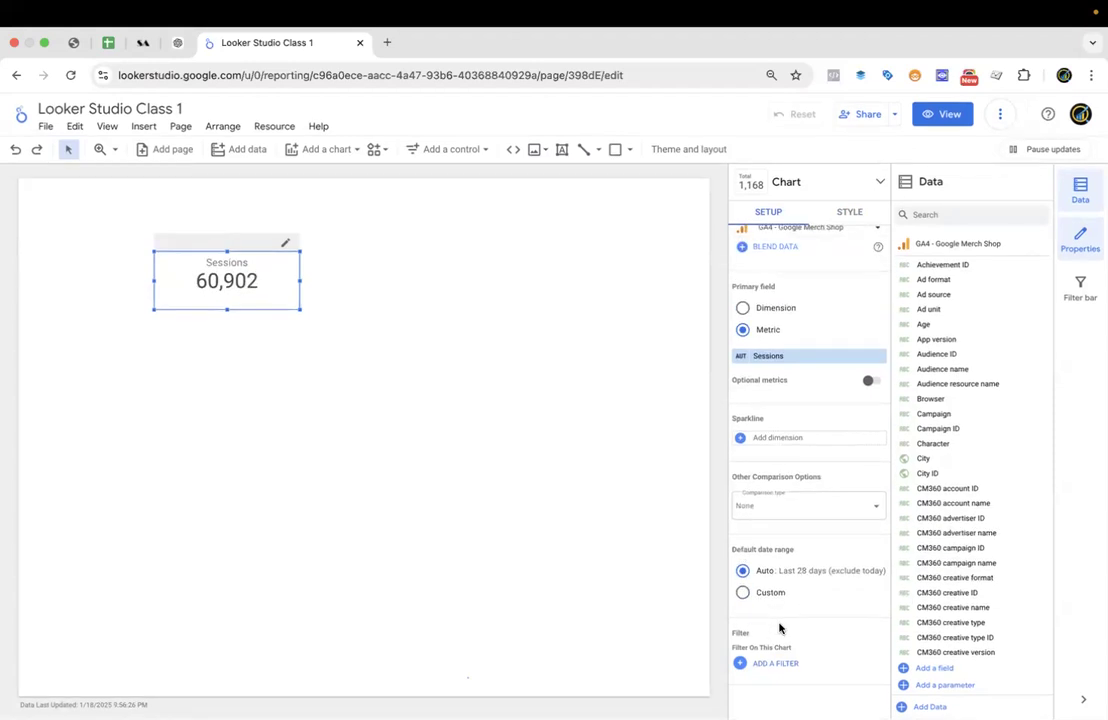
pyautogui.click(743, 596)
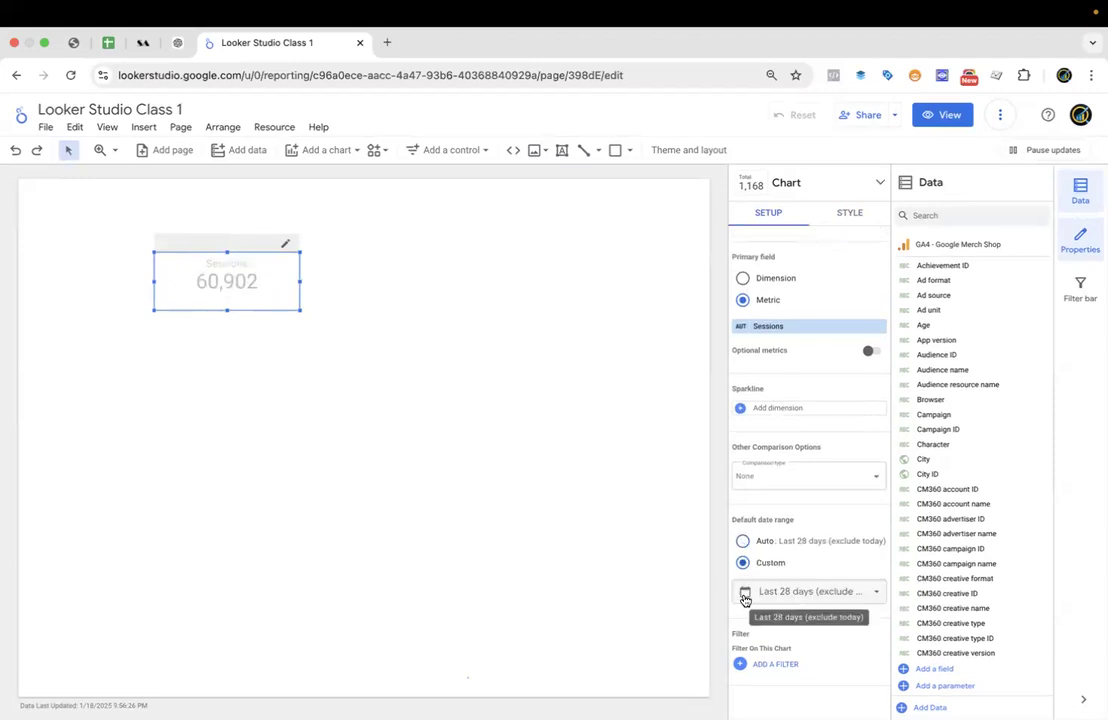
pyautogui.click(828, 592)
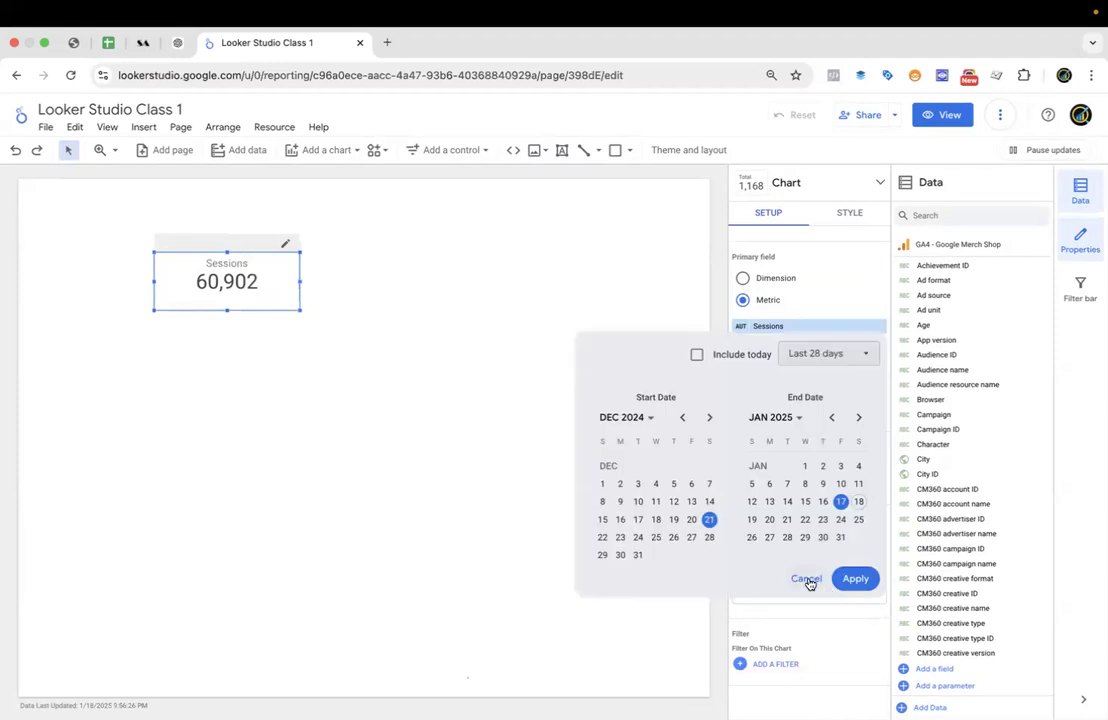
pyautogui.click(806, 579)
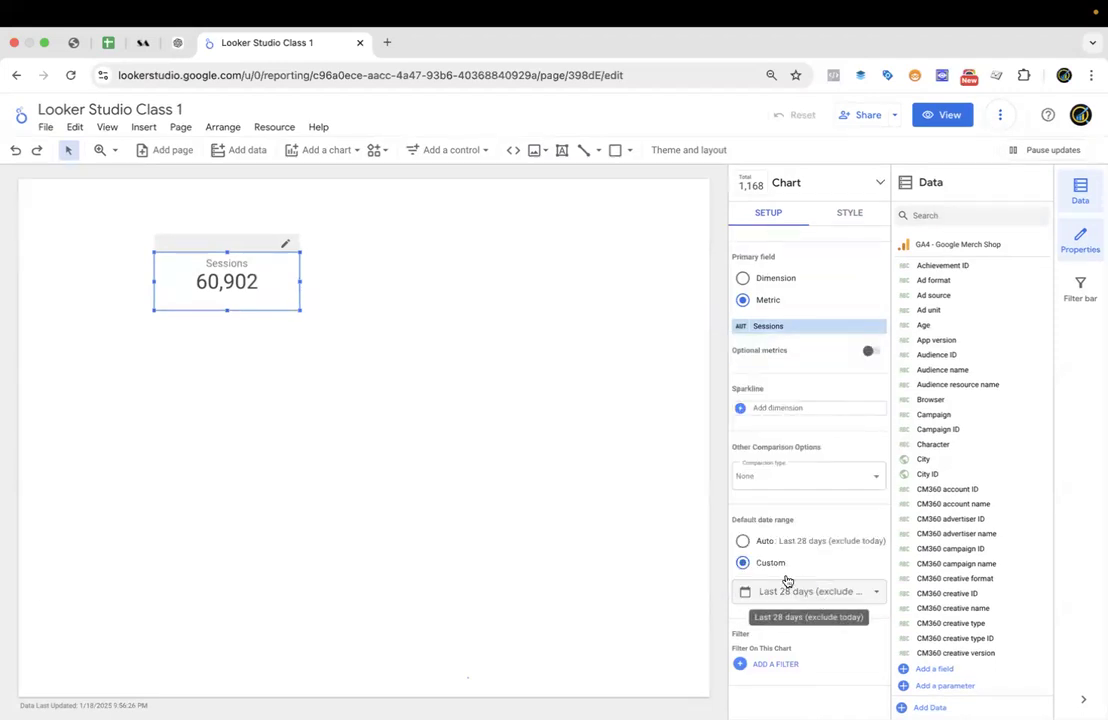
pyautogui.click(743, 540)
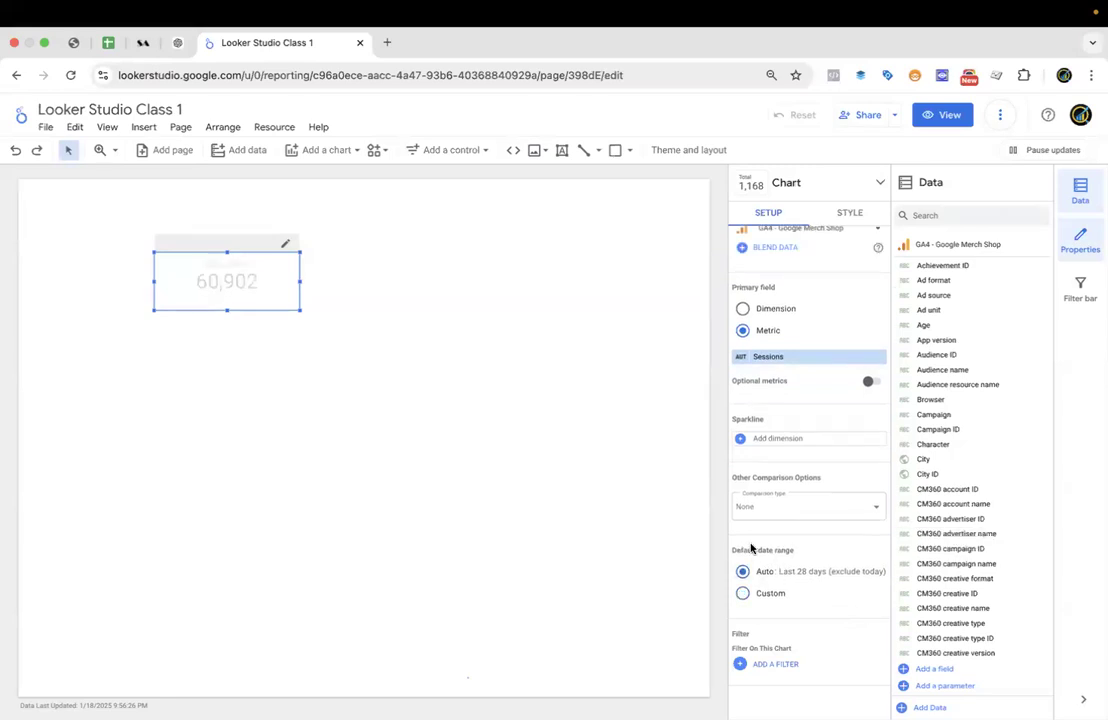
# Set the scorecard's default date range to the custom option This month and apply it.
pyautogui.click(743, 593)
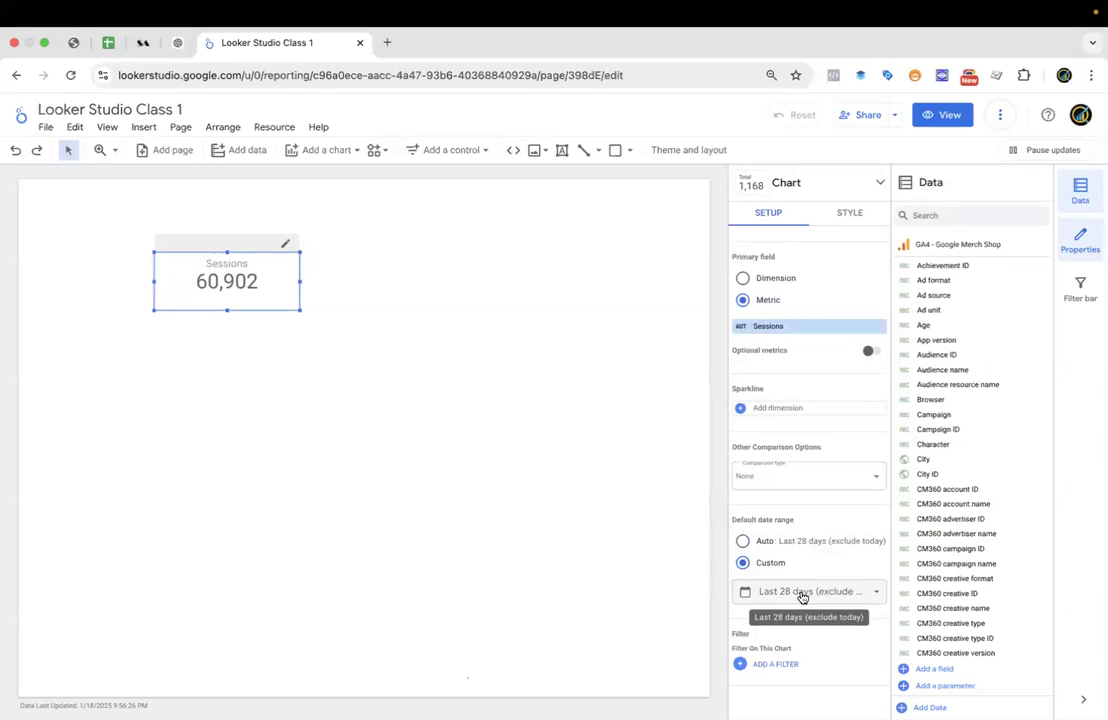
pyautogui.click(801, 598)
pyautogui.click(842, 355)
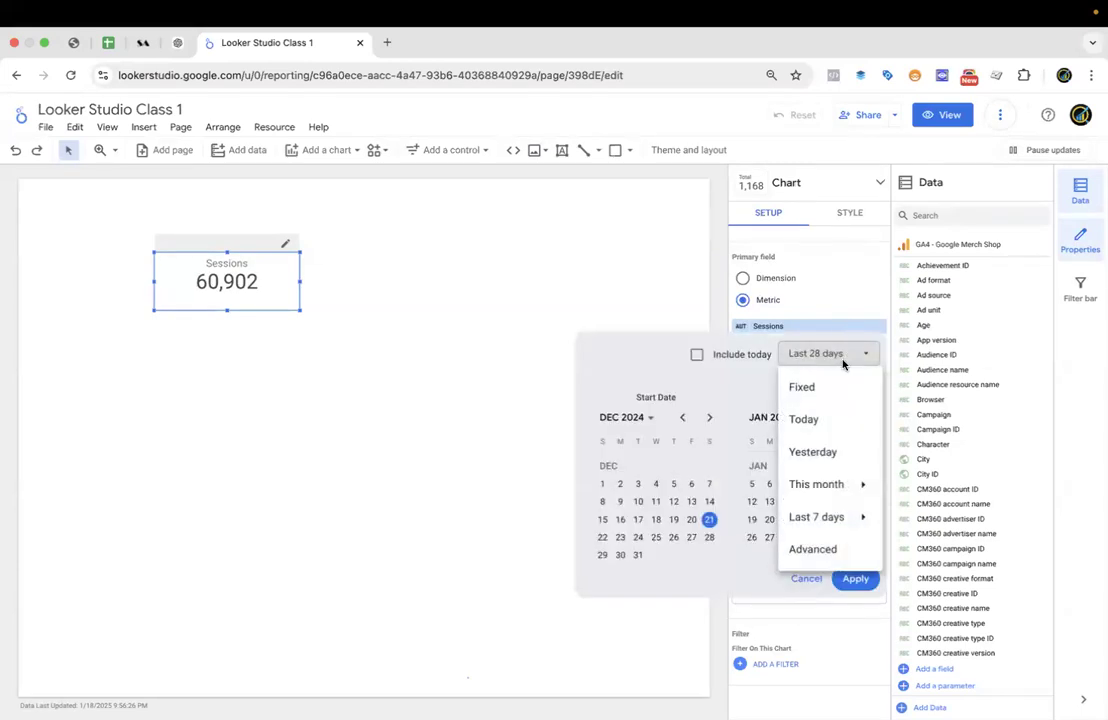
pyautogui.moveTo(836, 492)
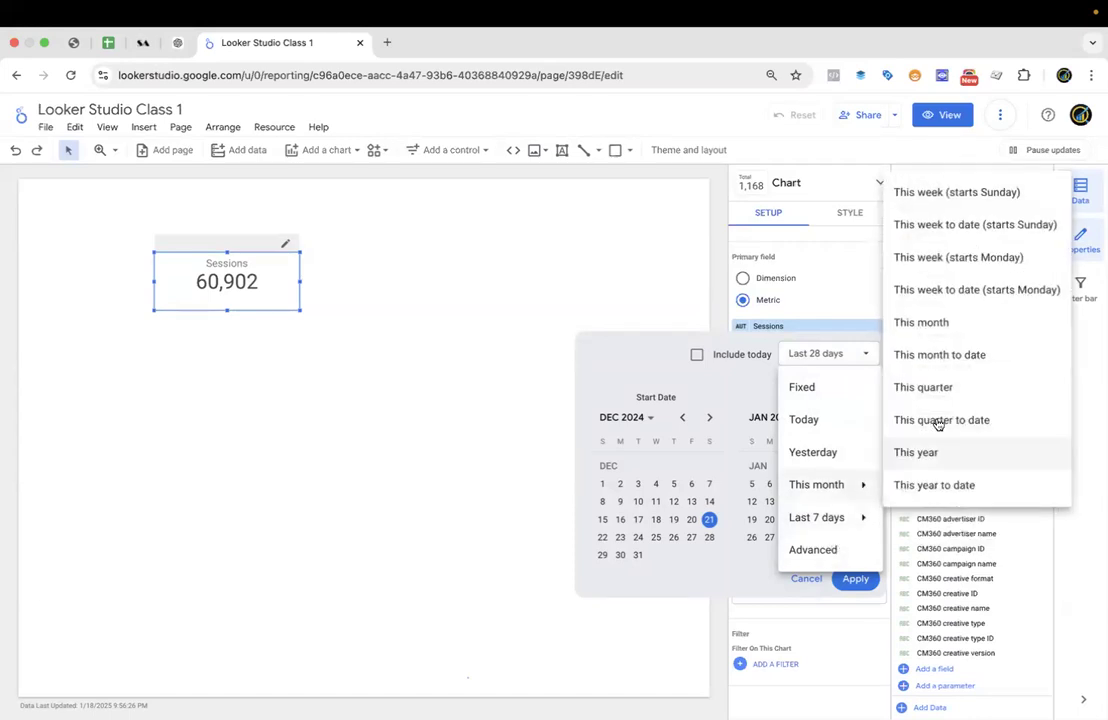
pyautogui.click(946, 324)
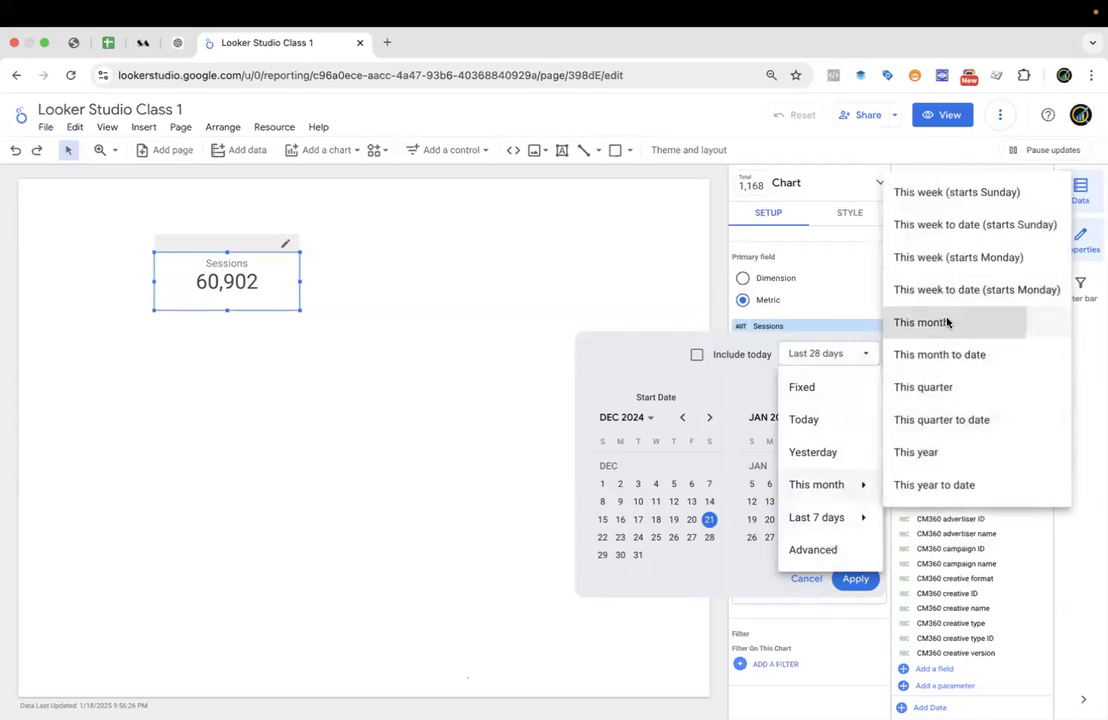
pyautogui.click(855, 579)
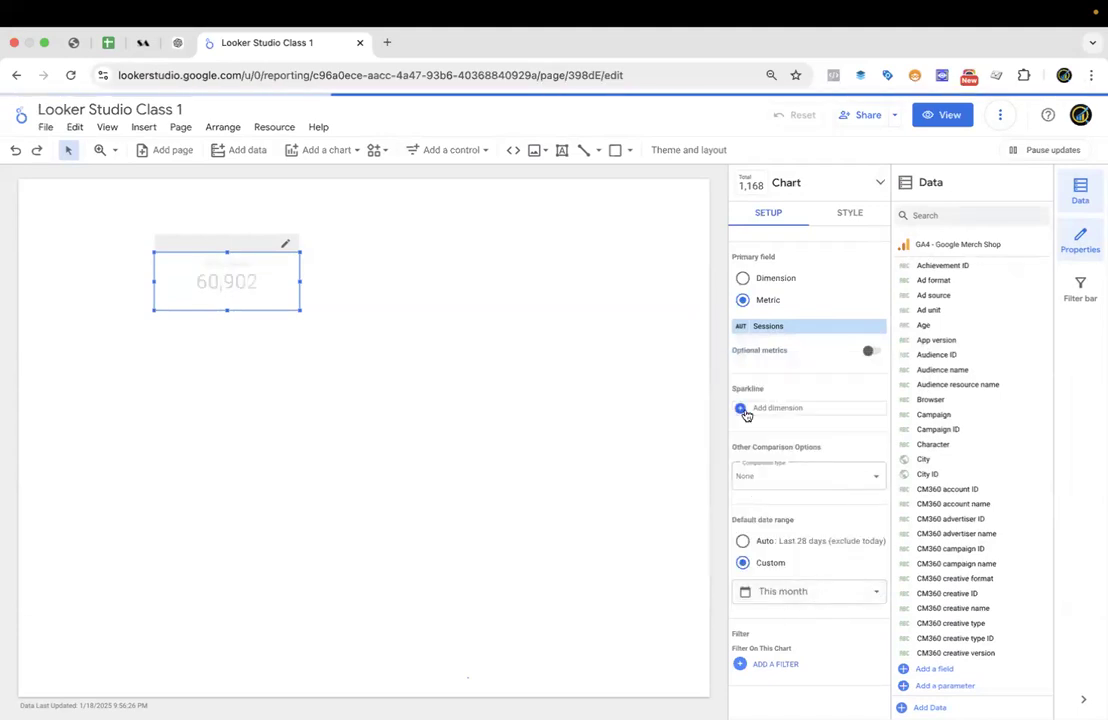
# Try the Period comparison type on the Sessions scorecard, and set the comparison type back to None.
pyautogui.scroll(2, 816, 351)
pyautogui.scroll(-2, 816, 351)
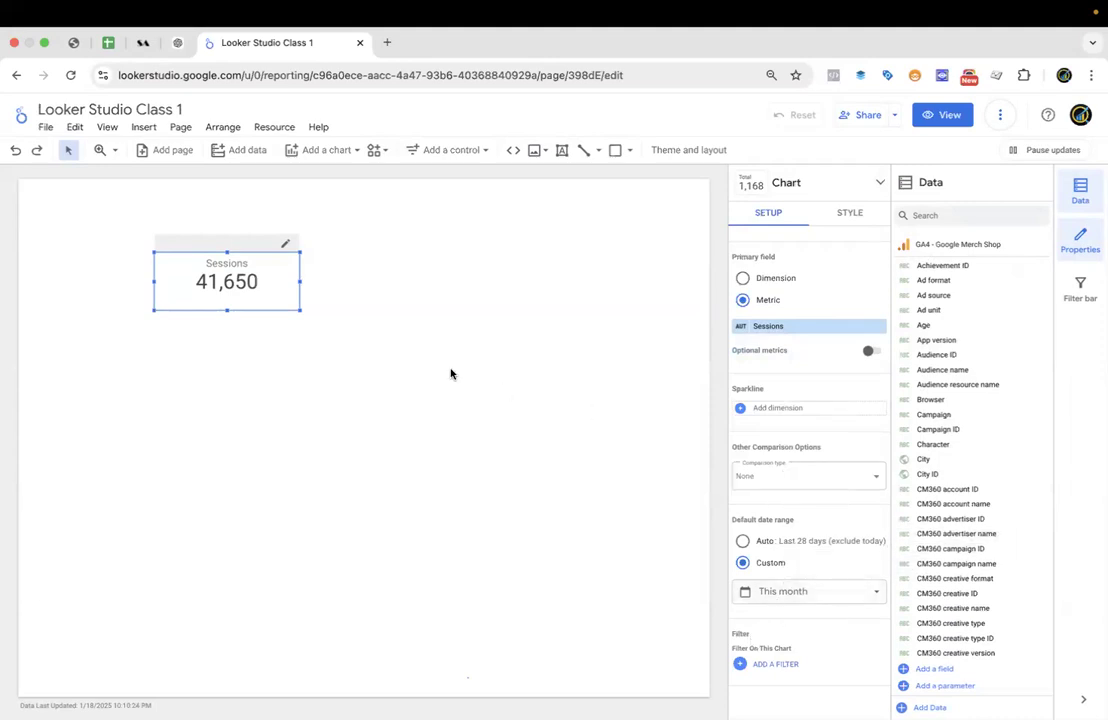
pyautogui.click(779, 474)
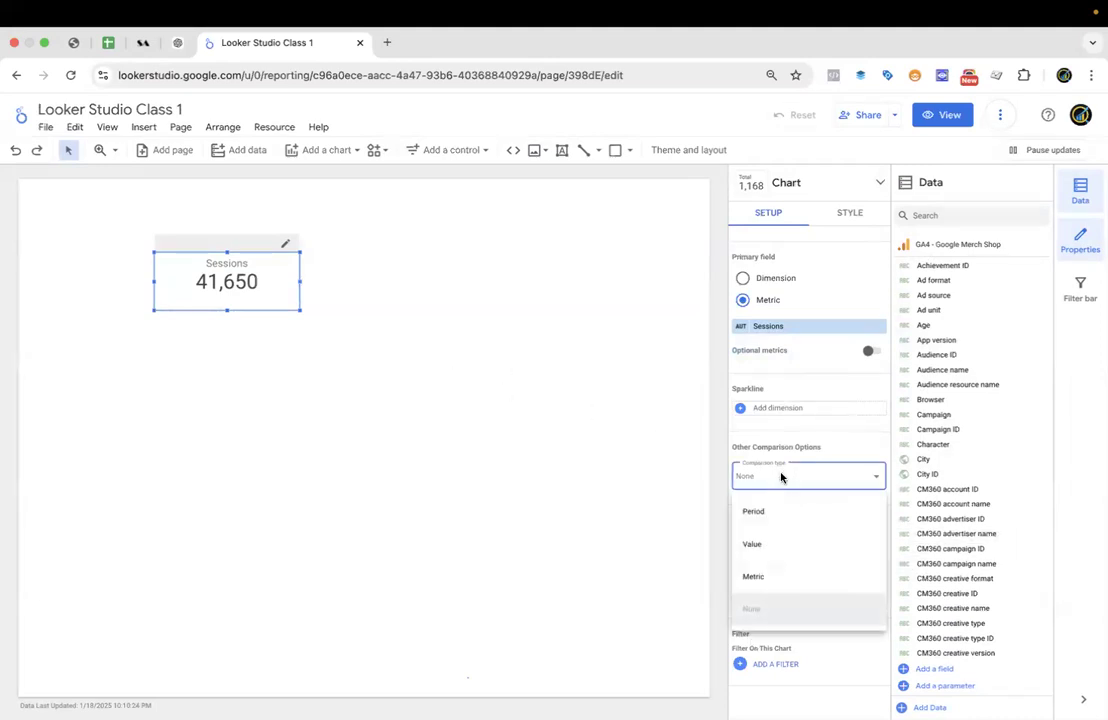
pyautogui.click(765, 513)
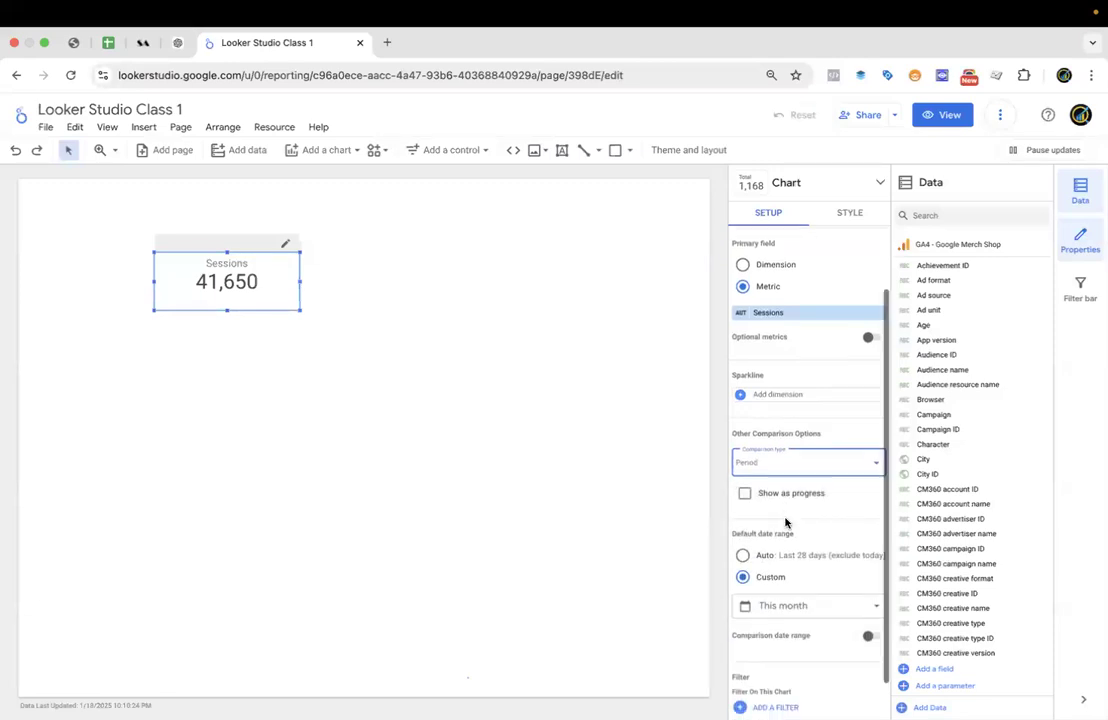
pyautogui.scroll(-1, 780, 515)
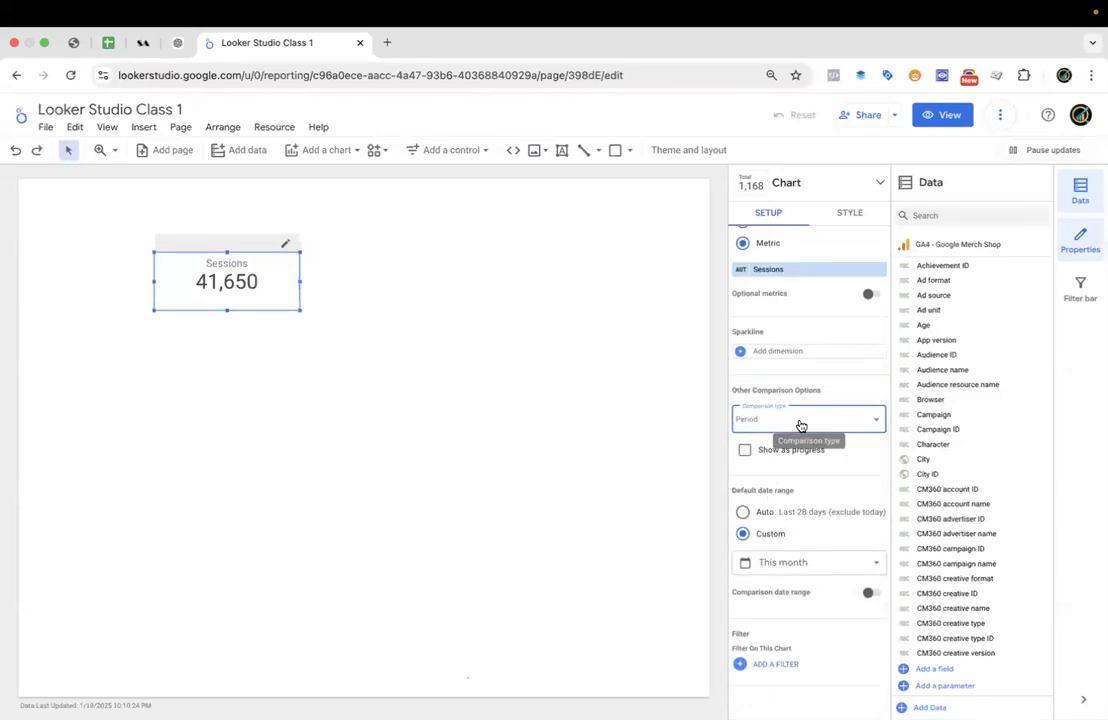
pyautogui.click(799, 421)
pyautogui.click(775, 553)
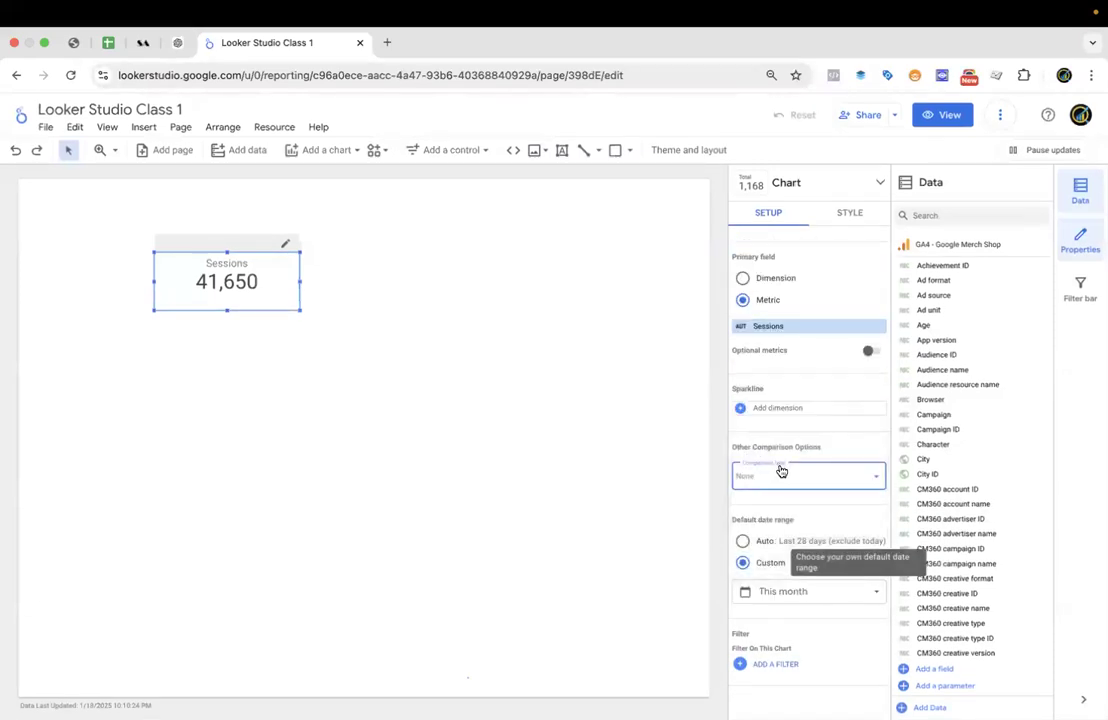
# Set the Sessions scorecard's comparison type to Value and extend the scorecard's frame slightly downward.
pyautogui.scroll(1, 797, 571)
pyautogui.scroll(-1, 797, 571)
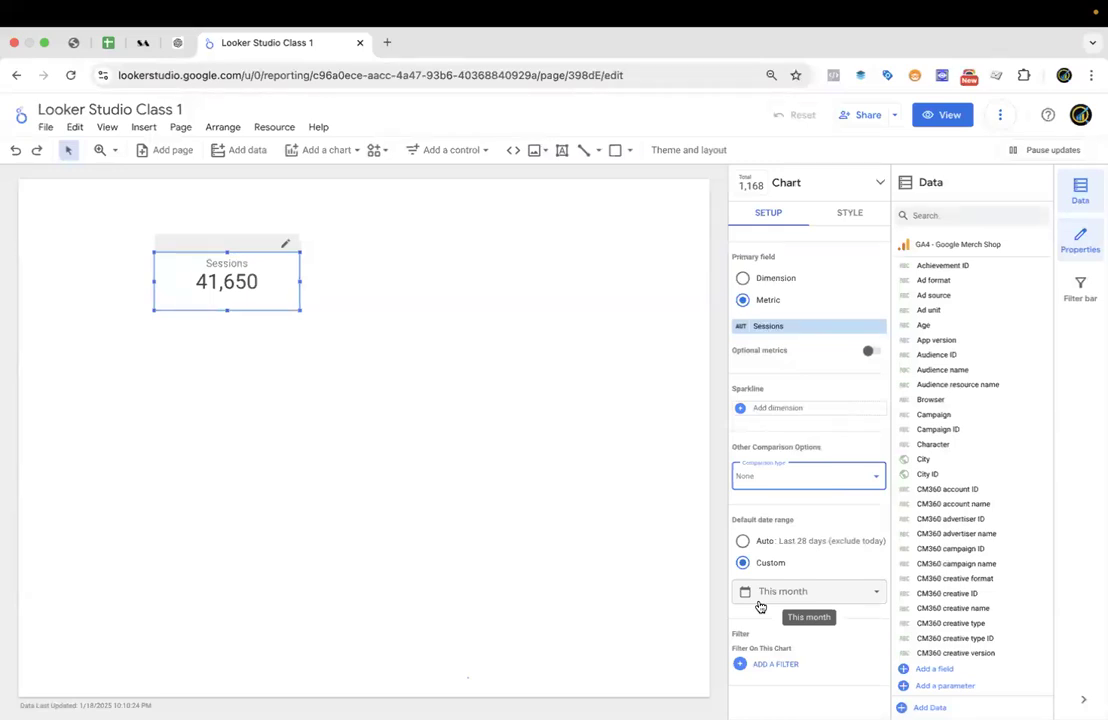
pyautogui.scroll(1, 775, 403)
pyautogui.scroll(2, 775, 403)
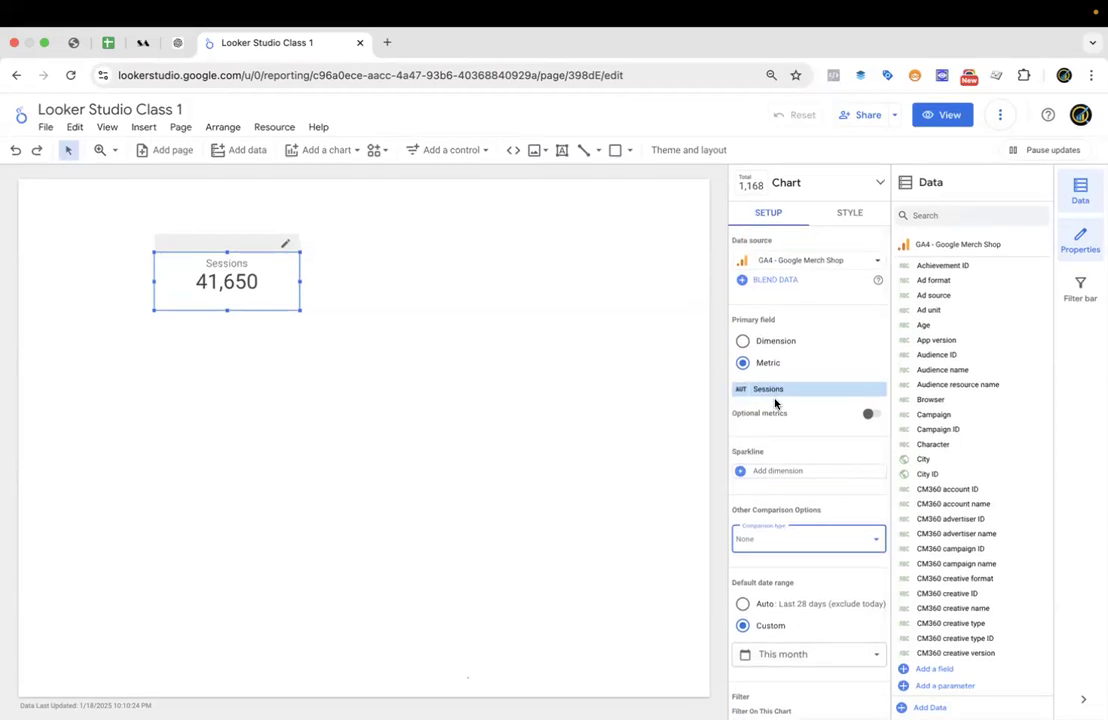
pyautogui.scroll(-2, 775, 405)
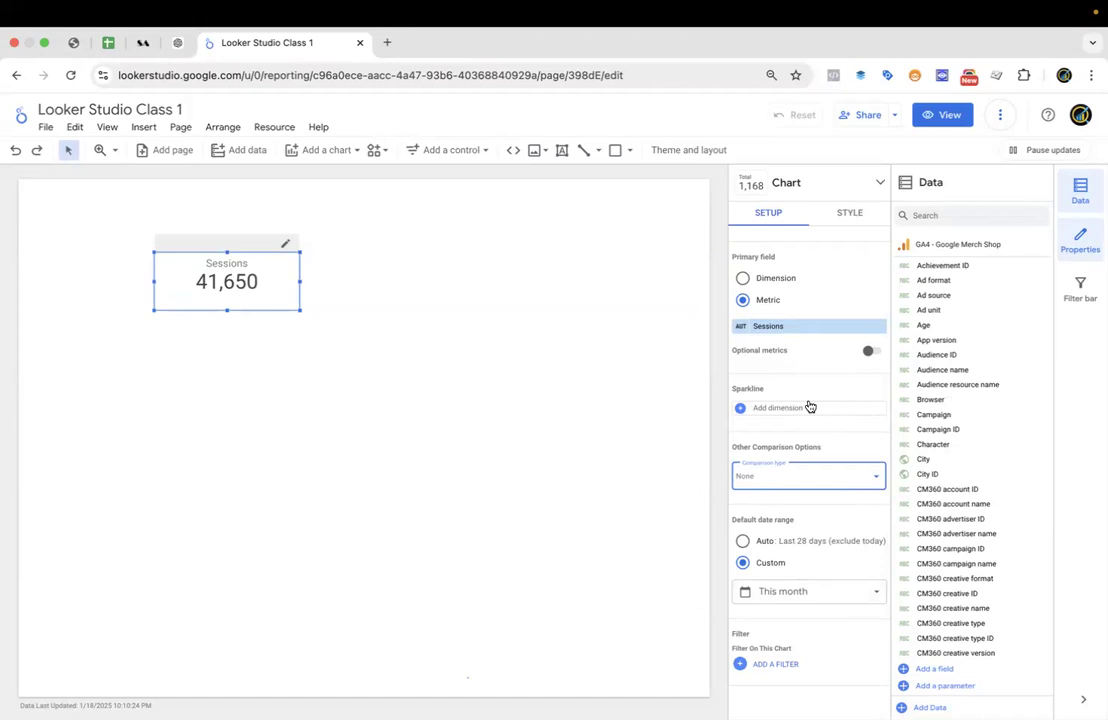
pyautogui.click(793, 480)
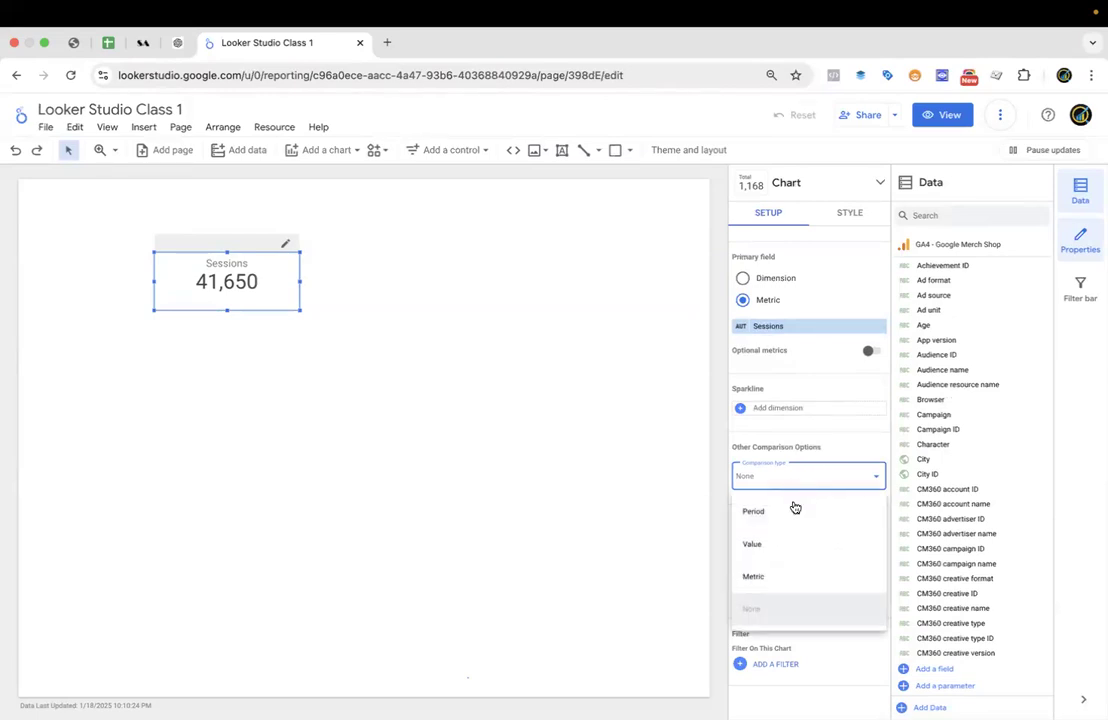
pyautogui.click(759, 544)
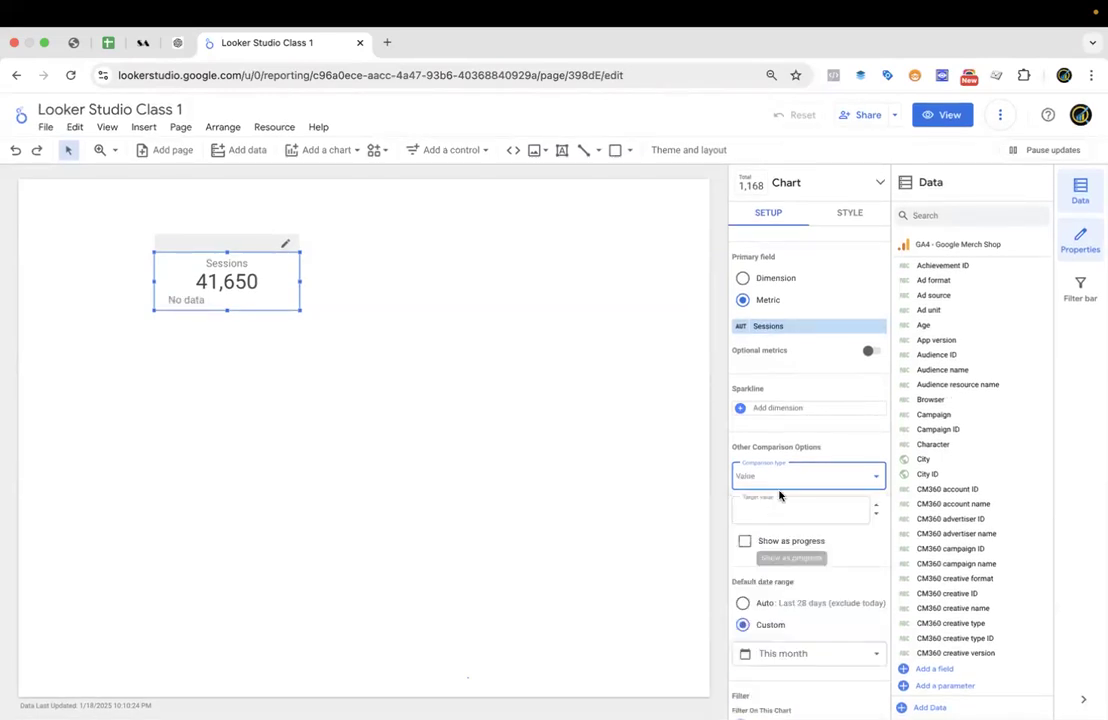
pyautogui.scroll(-1, 776, 450)
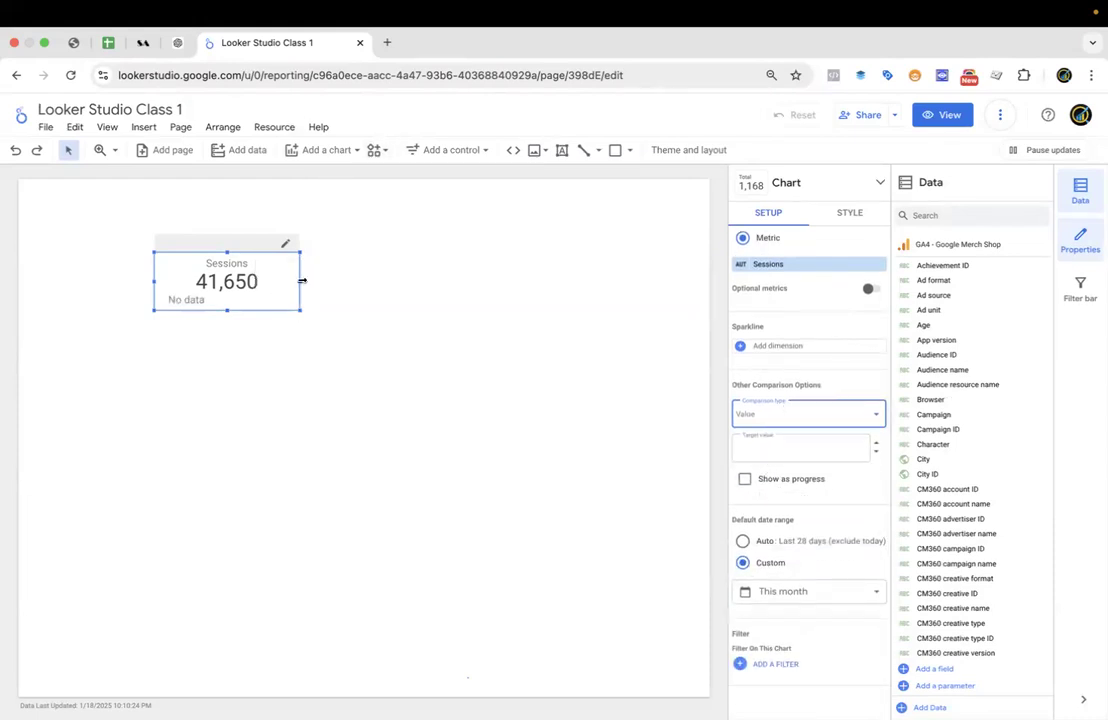
pyautogui.moveTo(226, 311); pyautogui.dragTo(227, 320)
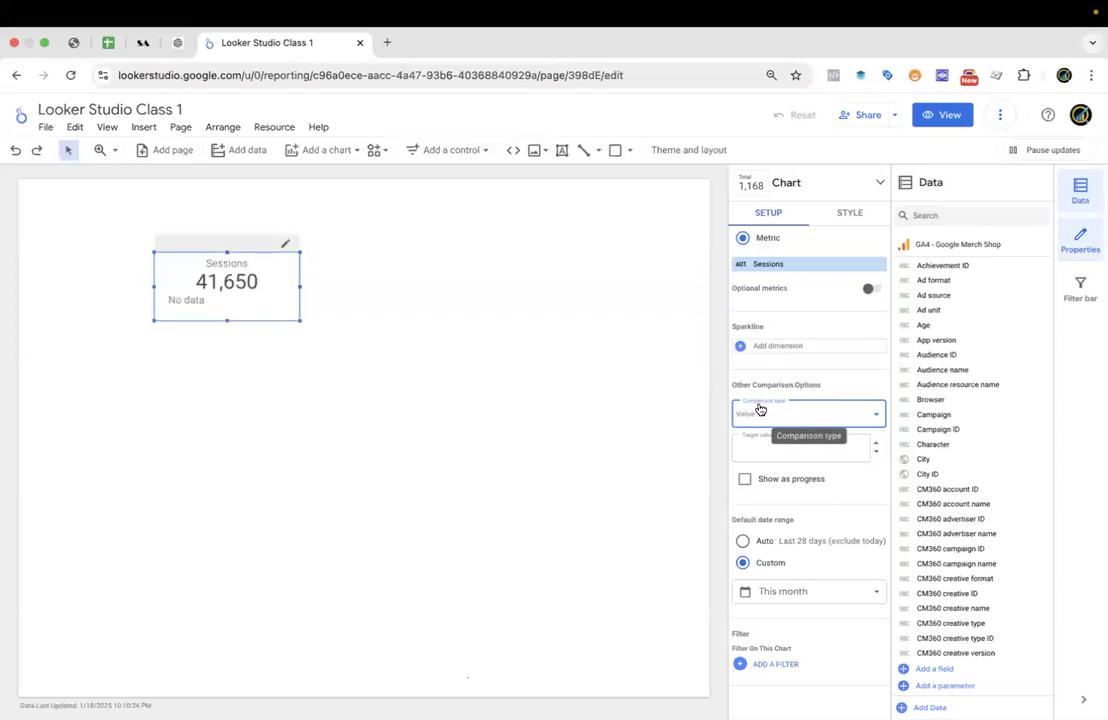
pyautogui.click(769, 456)
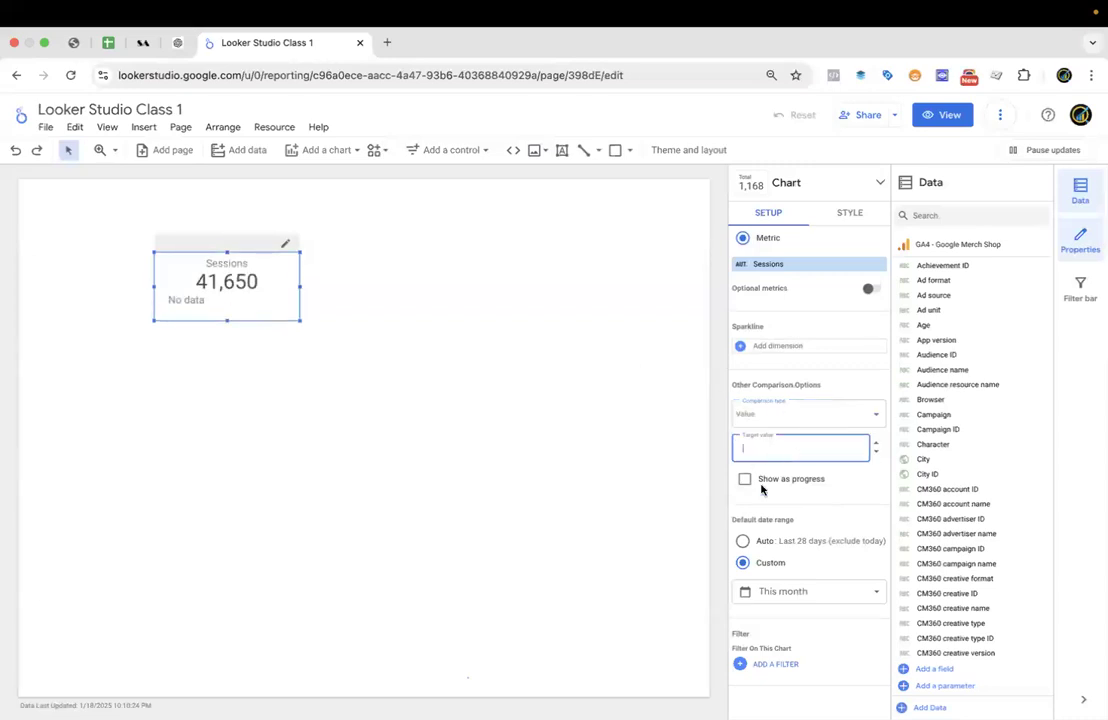
# Try the Metric and Period comparison types on the Sessions scorecard, and return the comparison type to None.
pyautogui.click(769, 418)
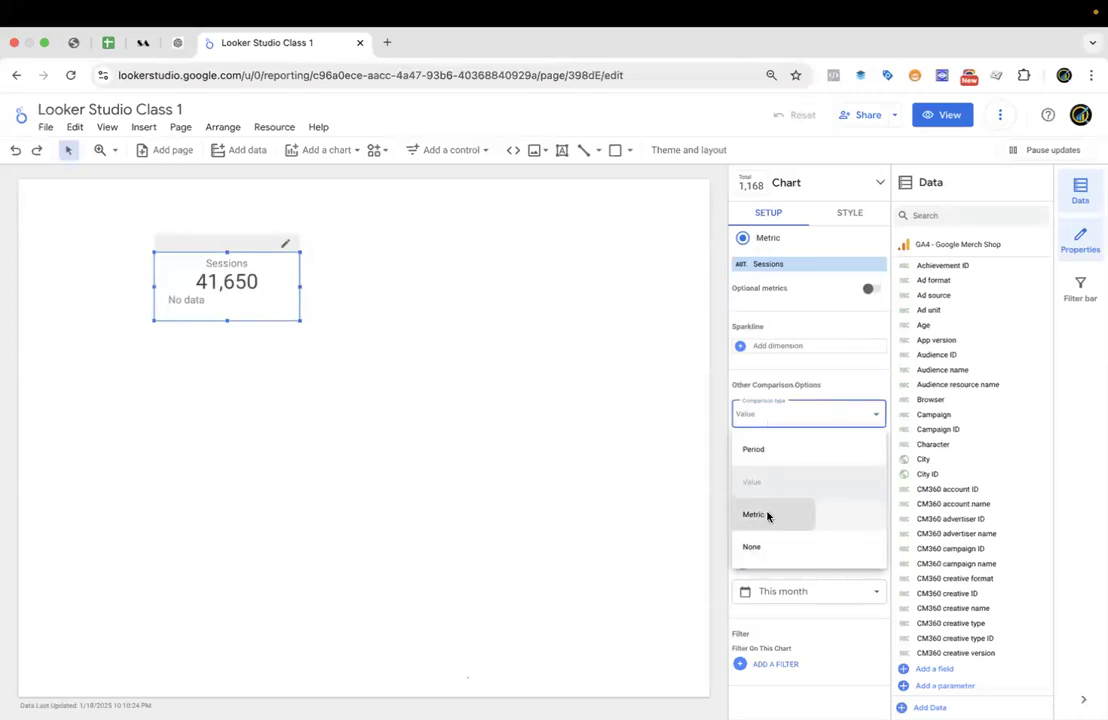
pyautogui.click(765, 514)
pyautogui.click(780, 422)
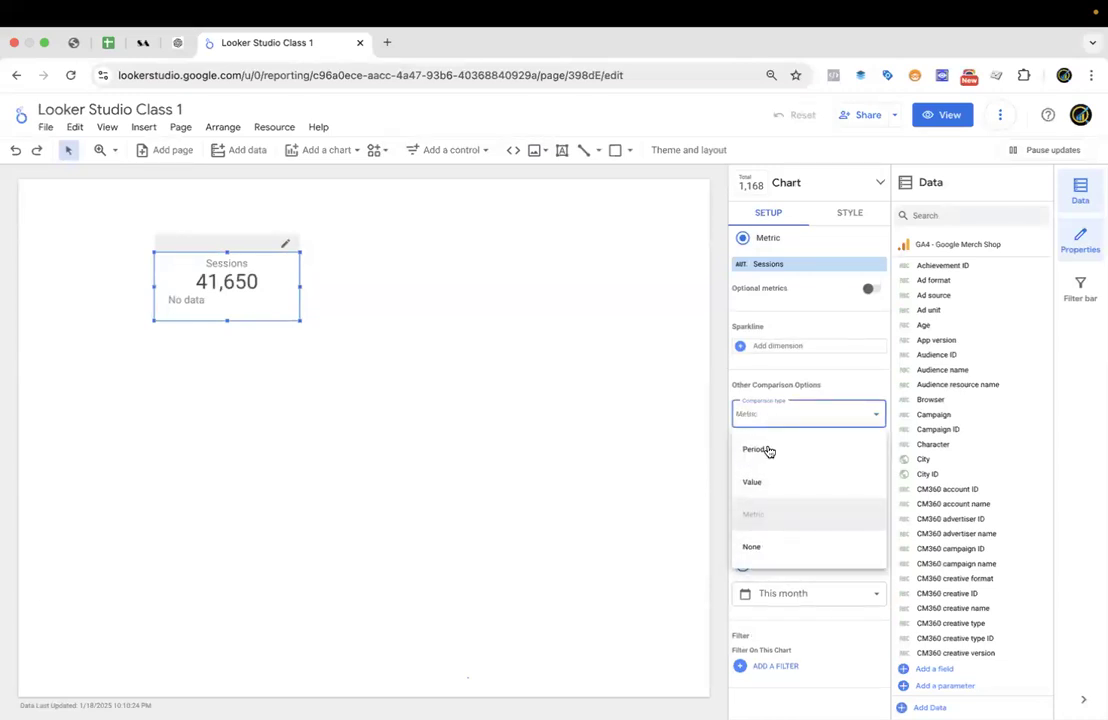
pyautogui.click(767, 450)
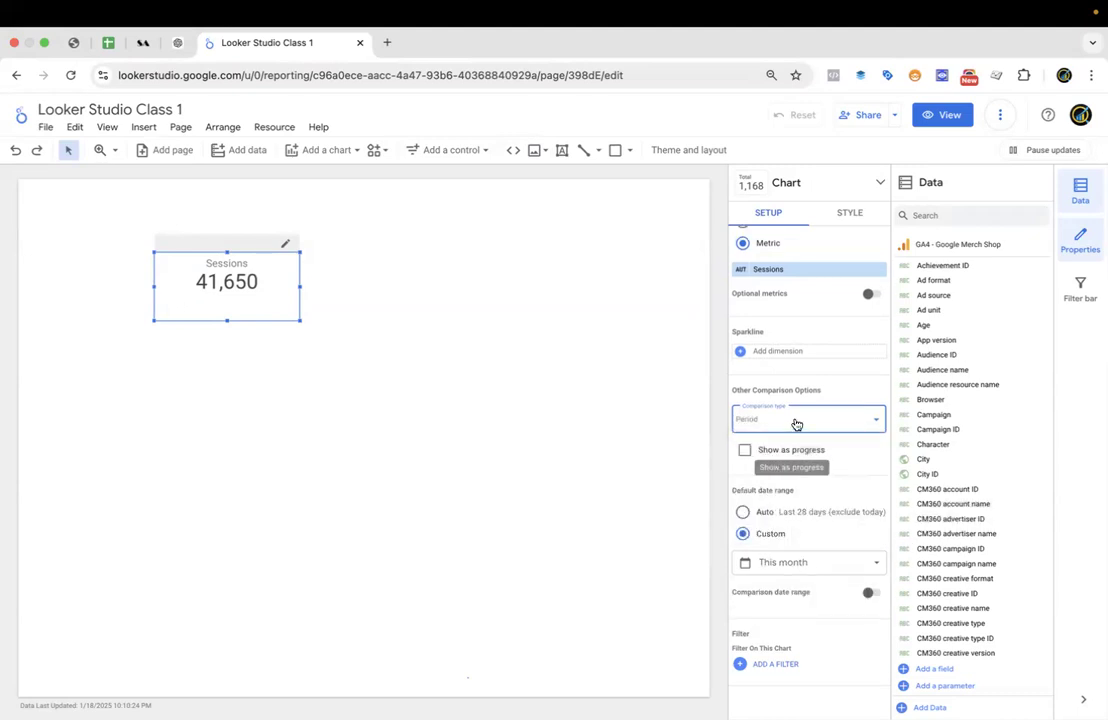
pyautogui.click(784, 421)
pyautogui.click(765, 551)
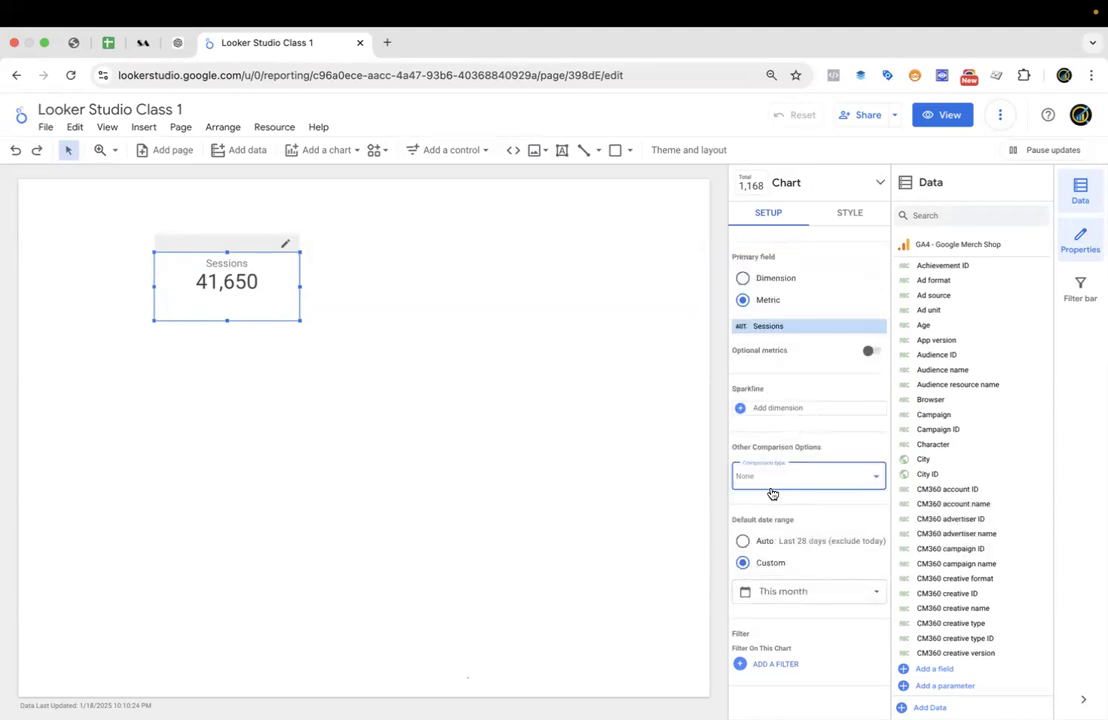
# Try the Period comparison type with the comparison date range switched on and off, and reset the type to None.
pyautogui.click(786, 473)
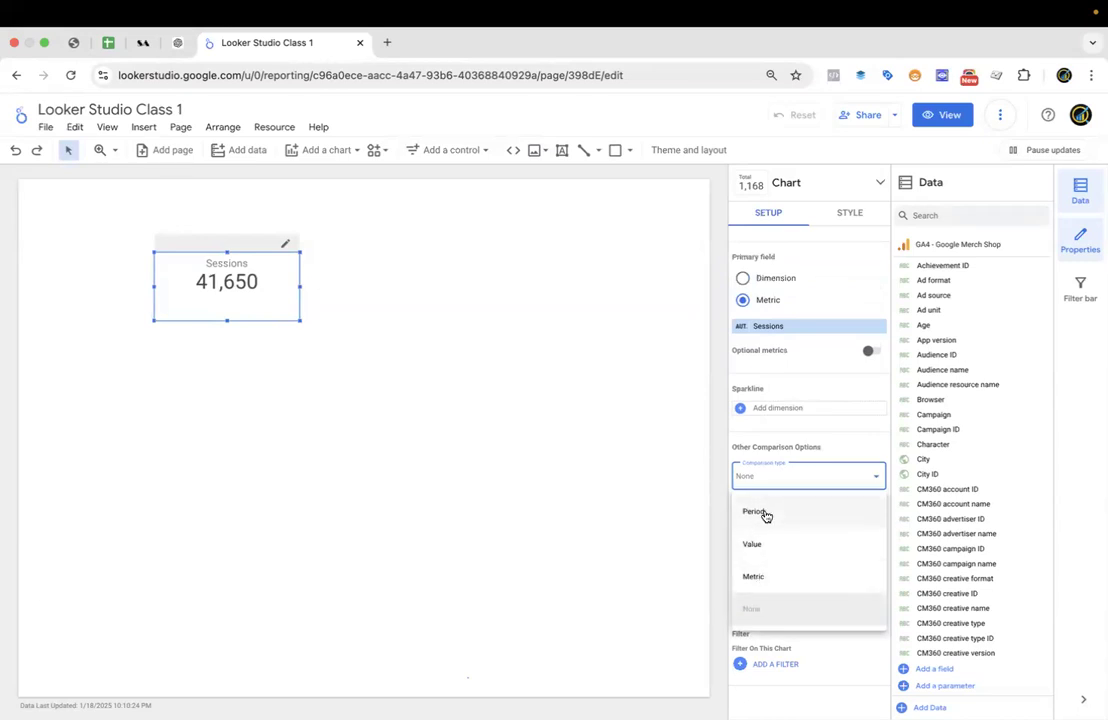
pyautogui.click(763, 512)
pyautogui.scroll(-1, 786, 482)
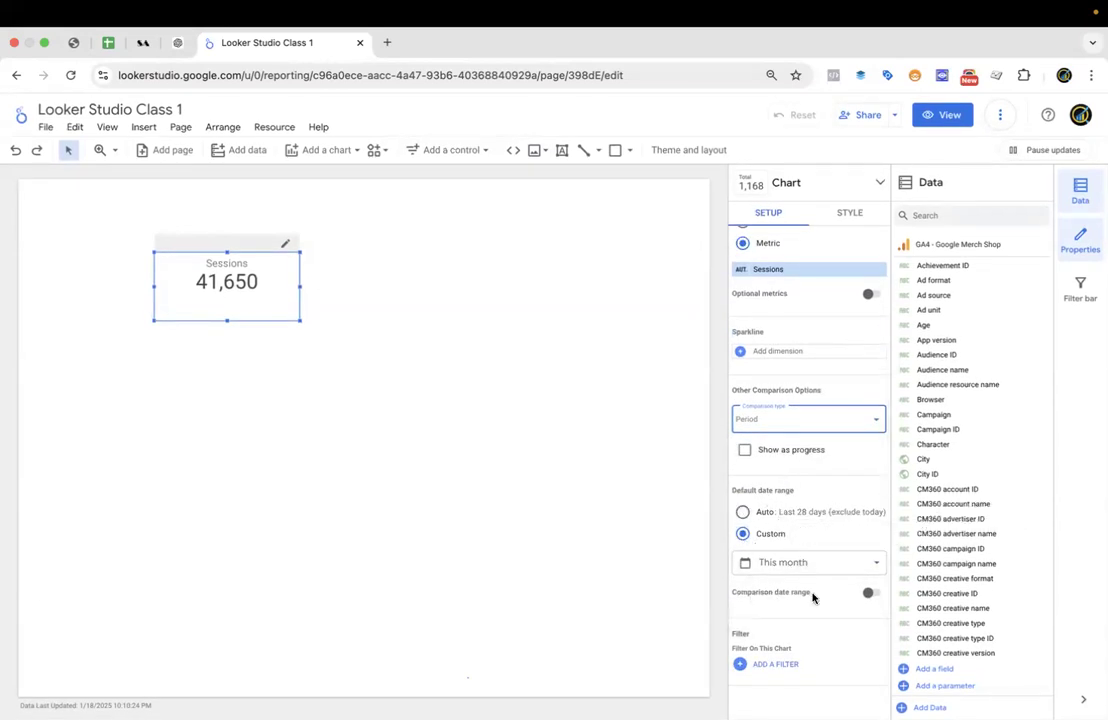
pyautogui.click(869, 594)
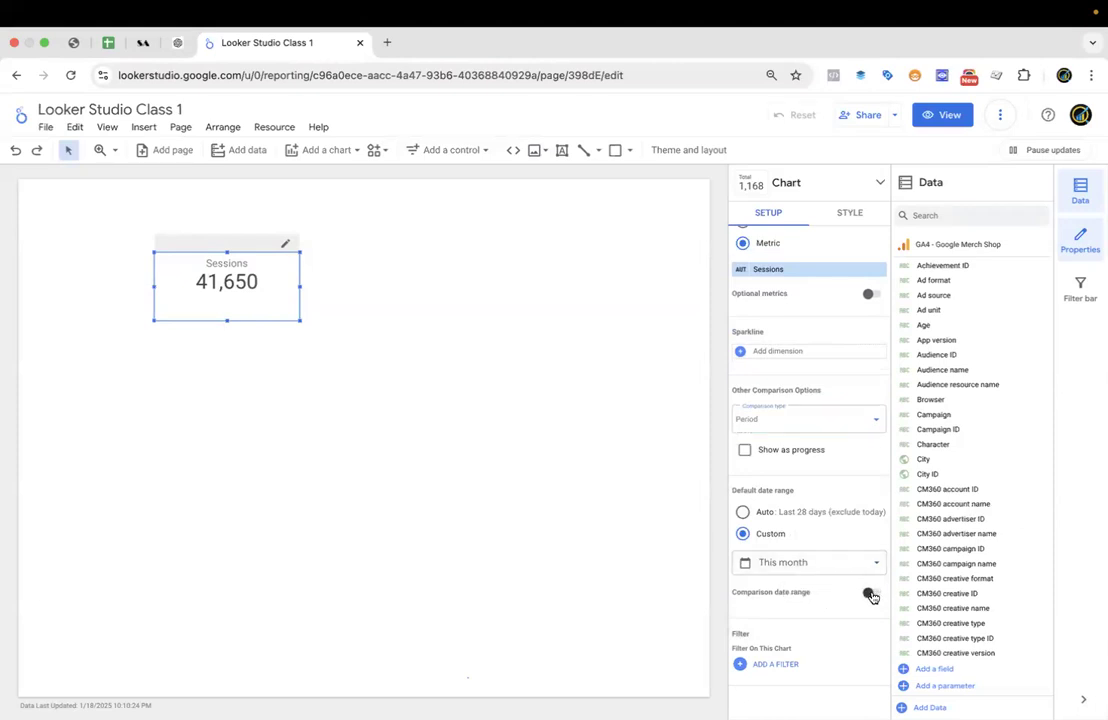
pyautogui.click(872, 595)
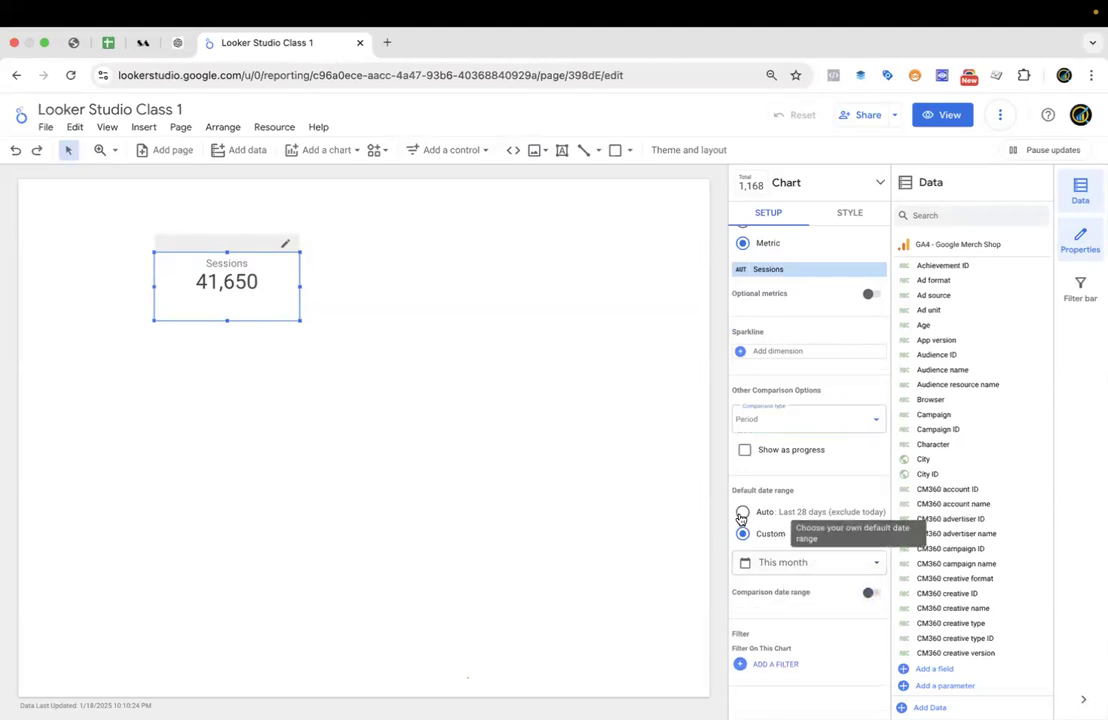
pyautogui.click(760, 433)
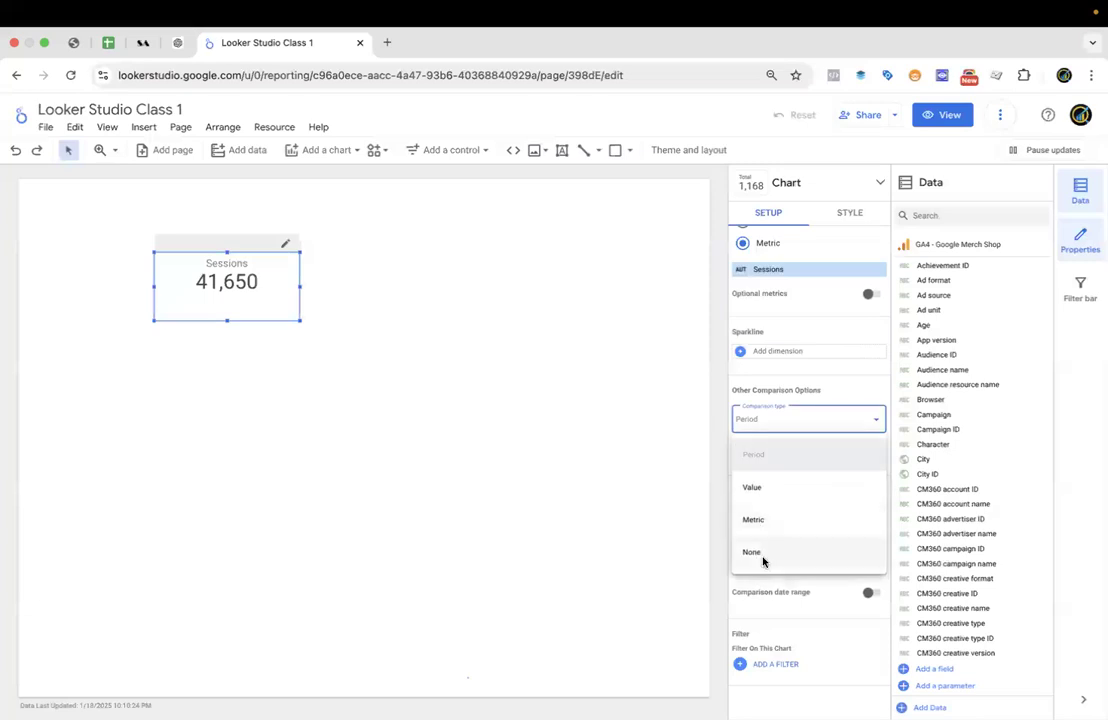
pyautogui.click(764, 558)
# Set the Sessions scorecard's comparison type to Period and its default date range to Auto.
pyautogui.click(797, 486)
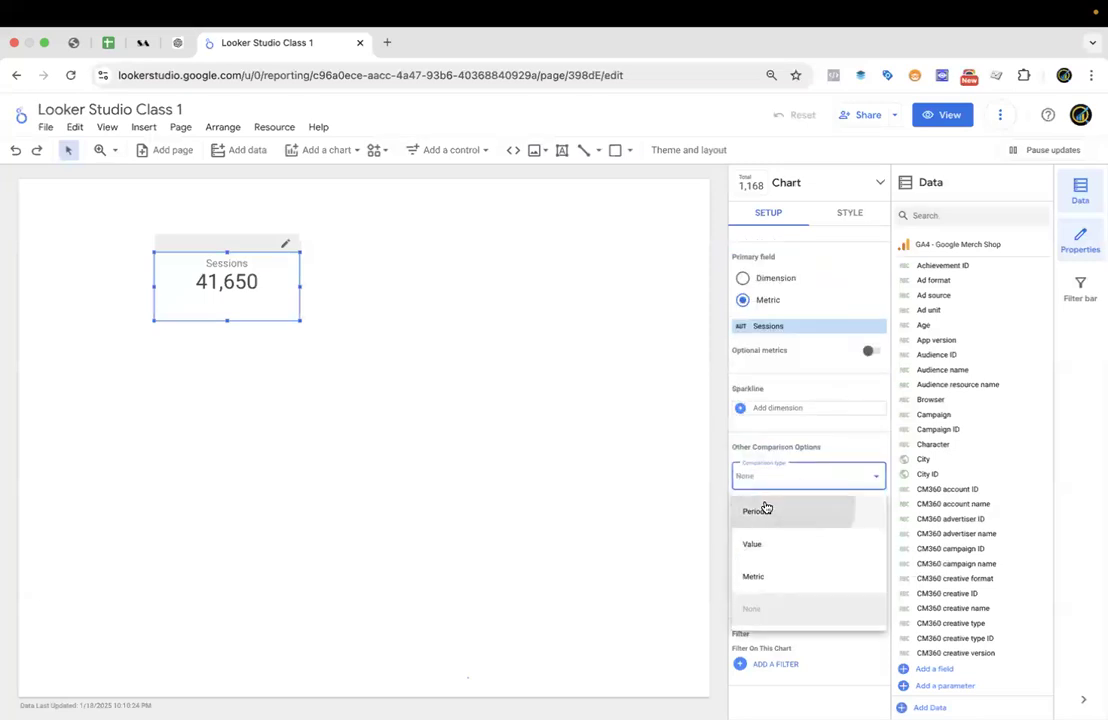
pyautogui.click(767, 508)
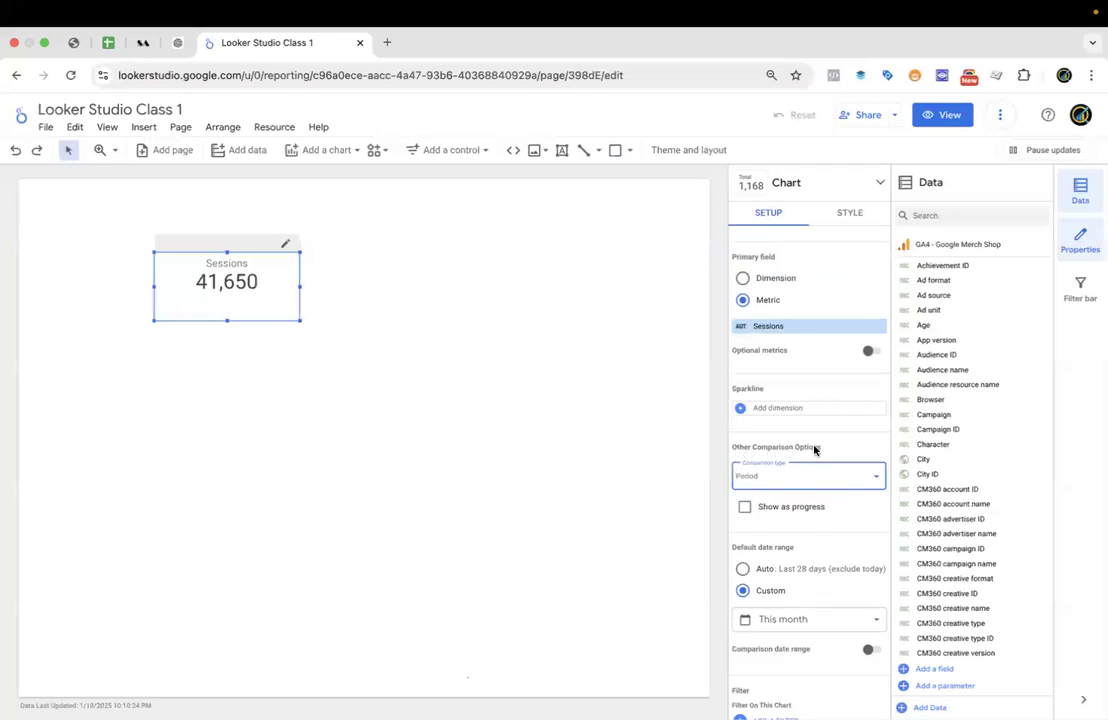
pyautogui.click(783, 477)
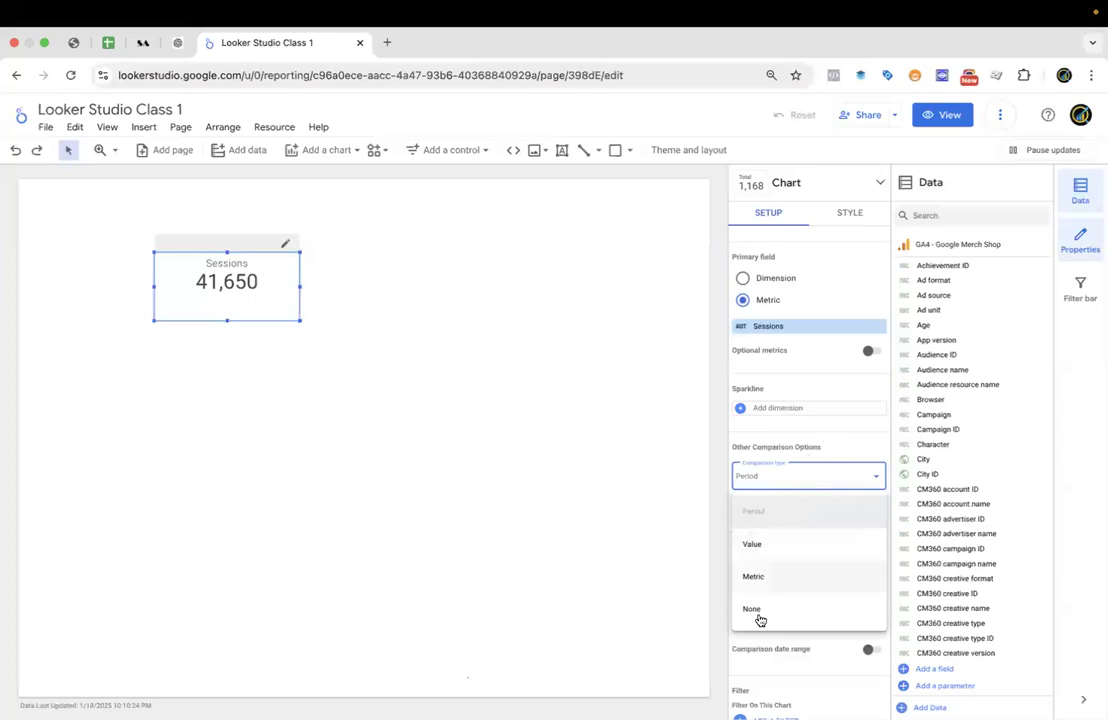
pyautogui.click(791, 480)
pyautogui.scroll(-1, 802, 469)
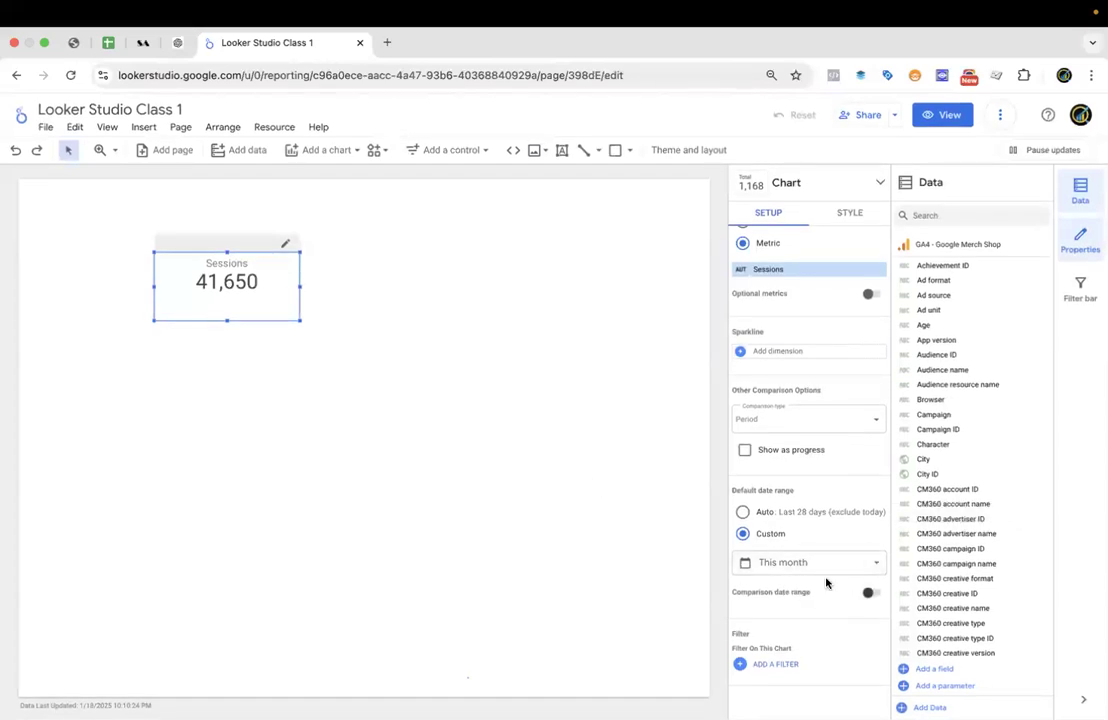
pyautogui.click(743, 512)
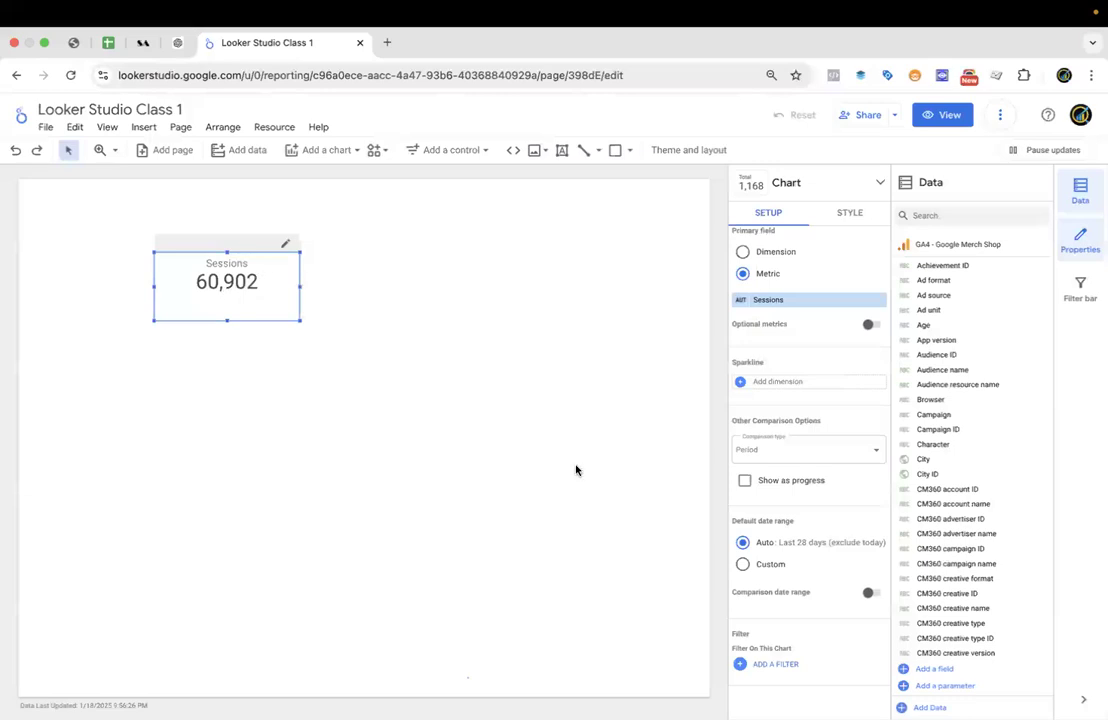
# Enable the scorecard's comparison date range, set it to Previous period and apply it.
pyautogui.click(867, 593)
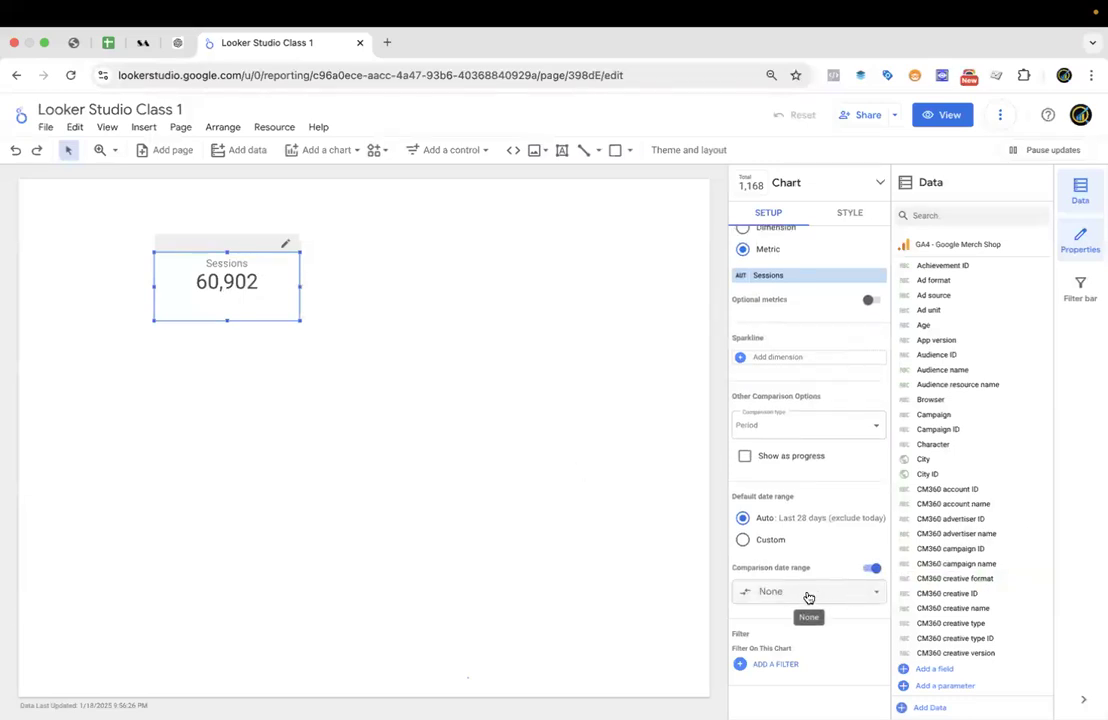
pyautogui.click(812, 595)
pyautogui.click(828, 602)
pyautogui.click(828, 602)
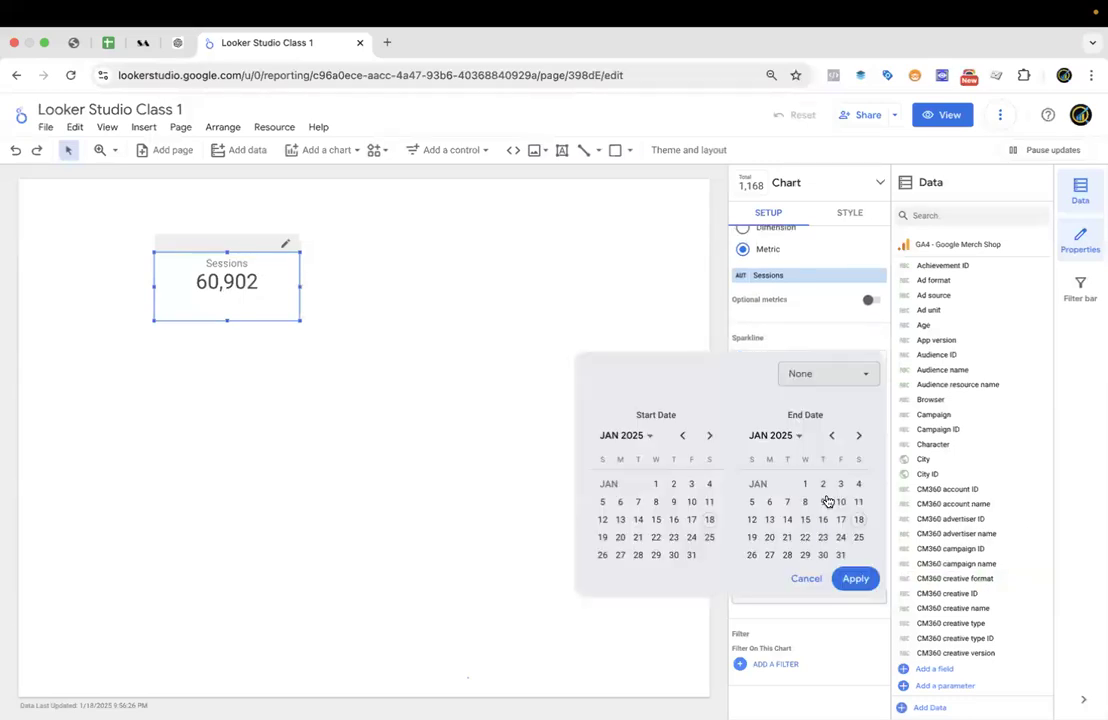
pyautogui.click(846, 375)
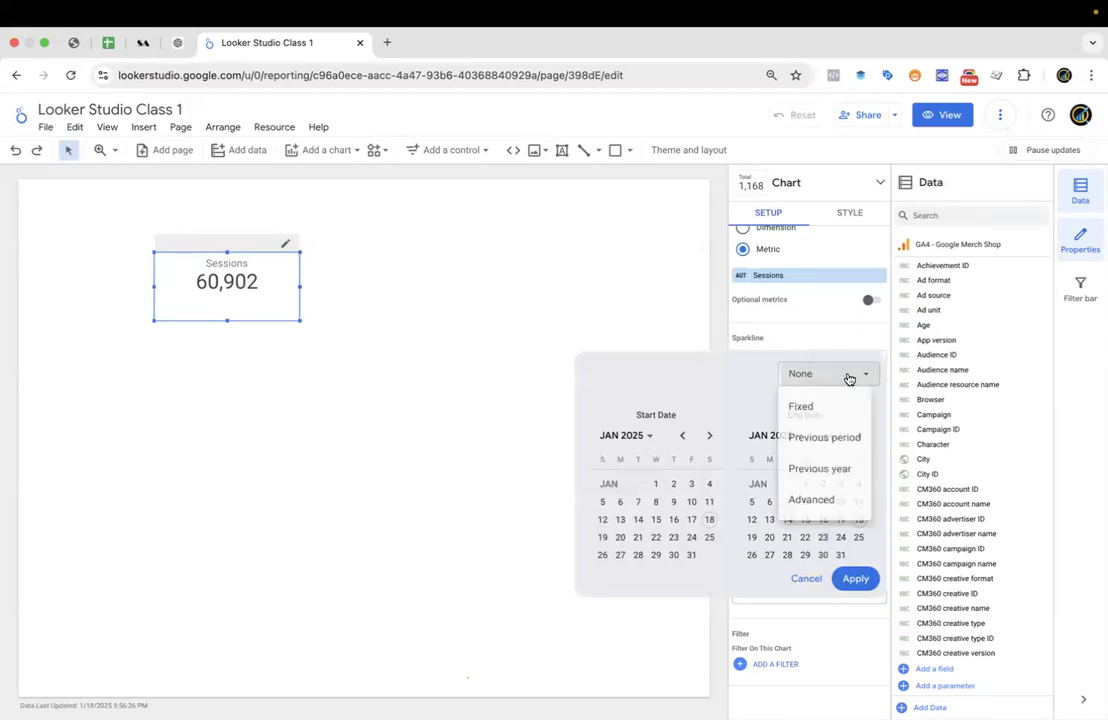
pyautogui.click(840, 440)
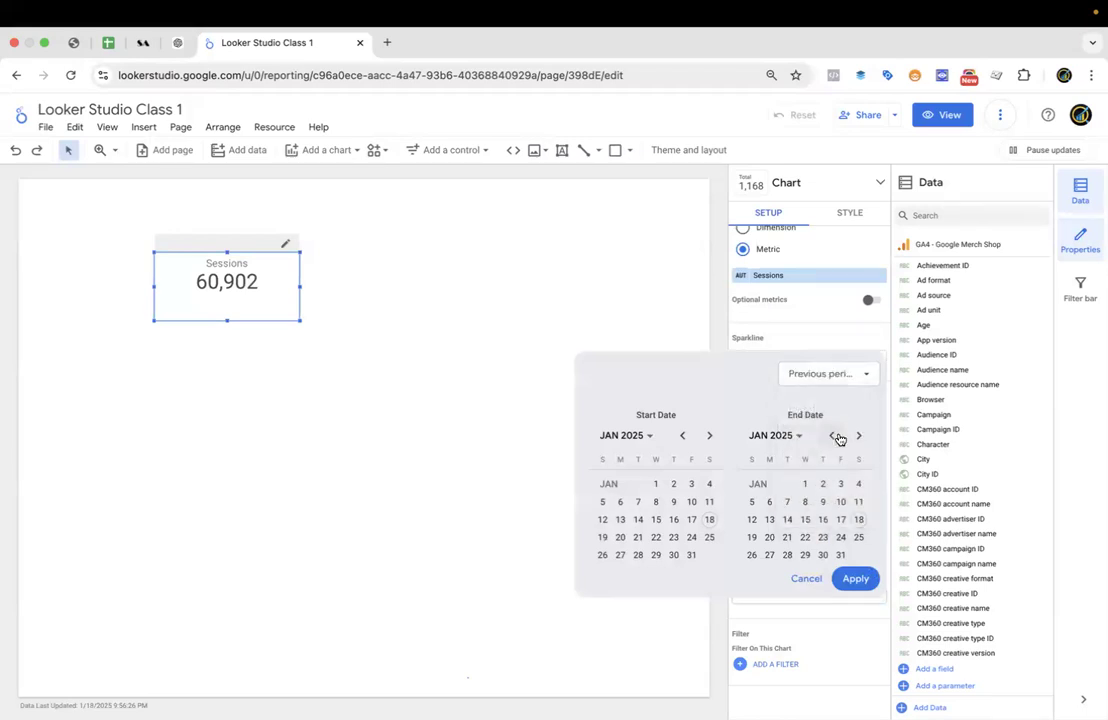
pyautogui.click(856, 580)
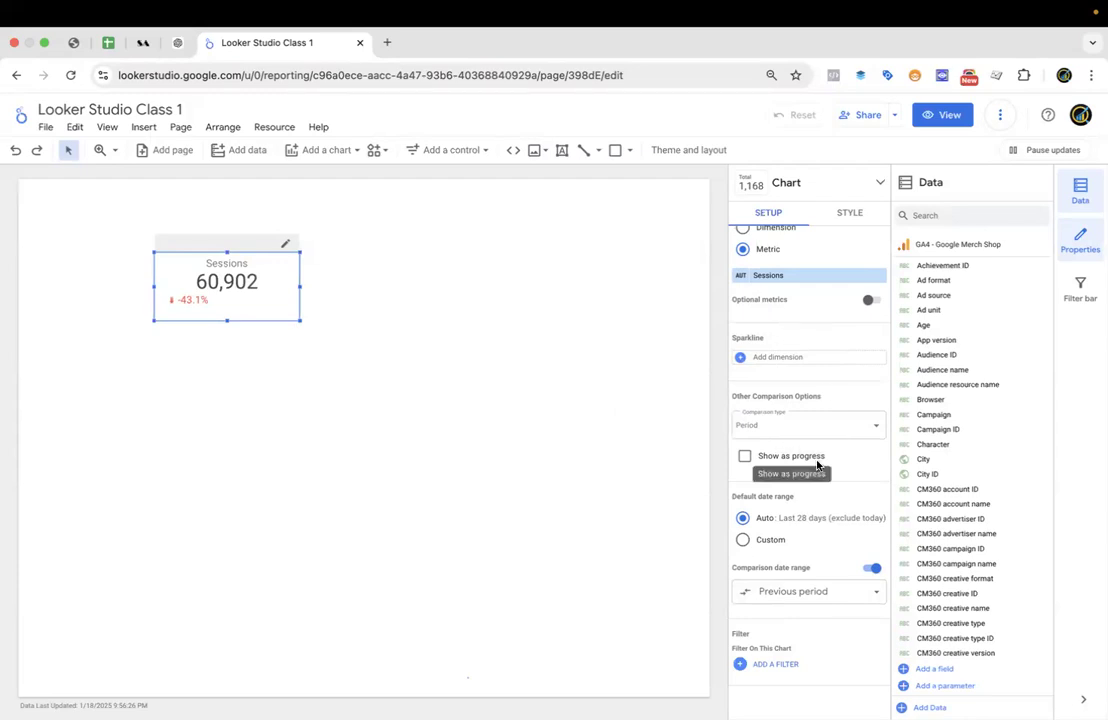
# Try Show Absolute Change in the scorecard's comparison field styling, and leave the option disabled.
pyautogui.scroll(2, 817, 418)
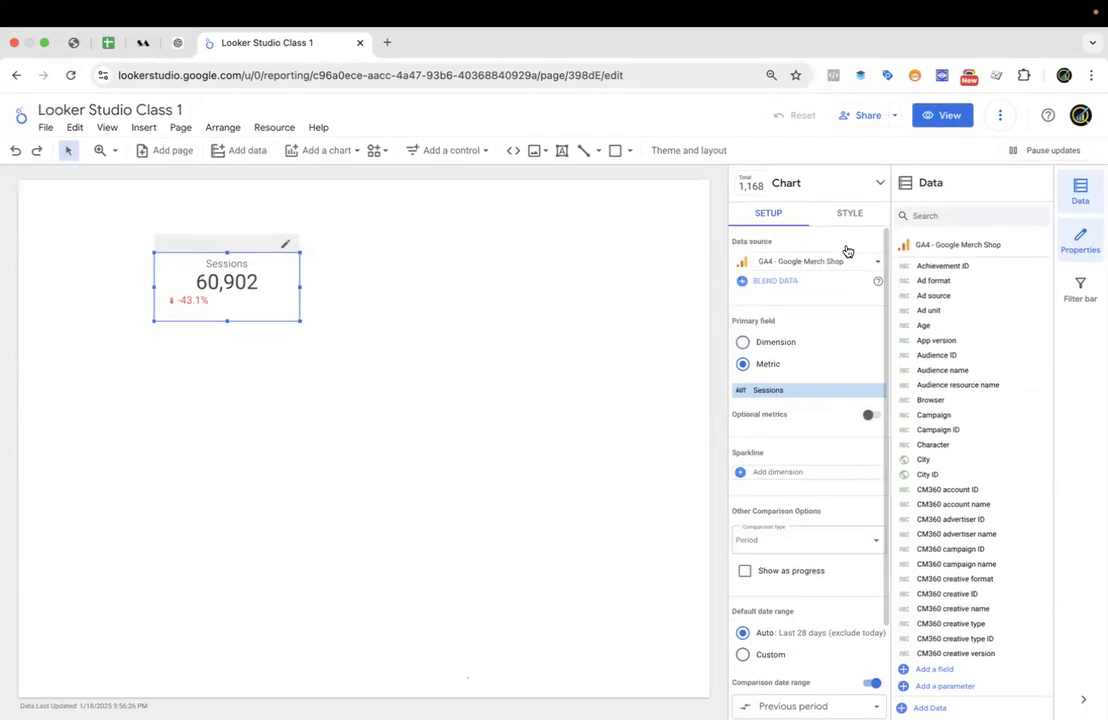
pyautogui.click(849, 214)
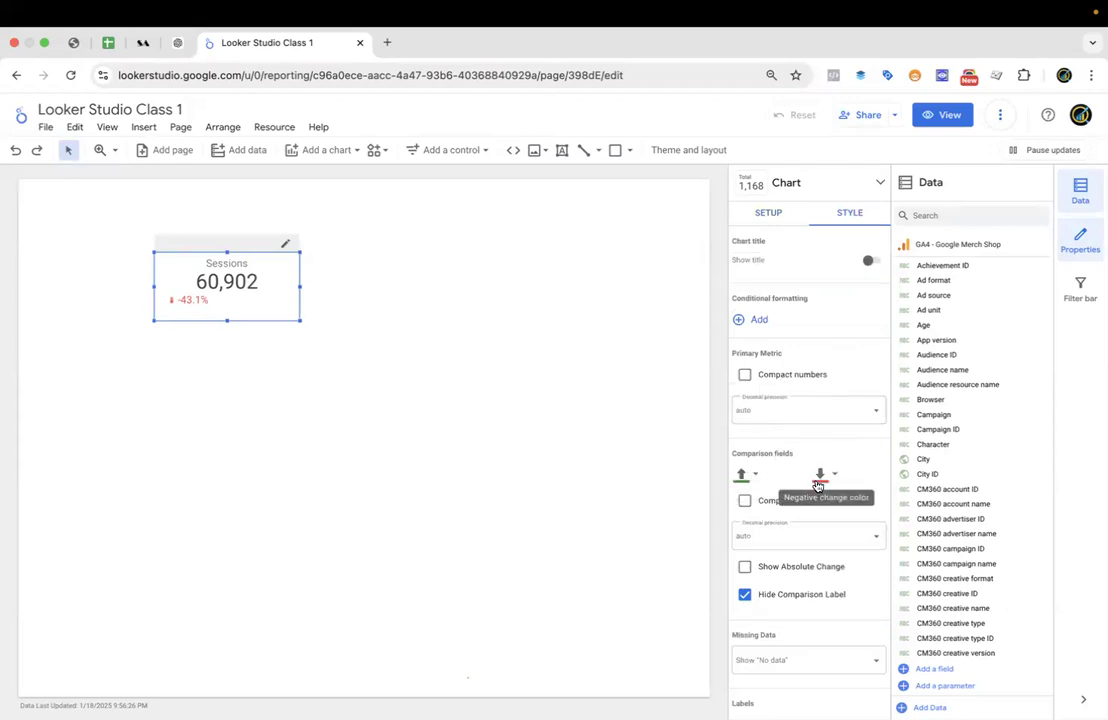
pyautogui.scroll(-2, 818, 486)
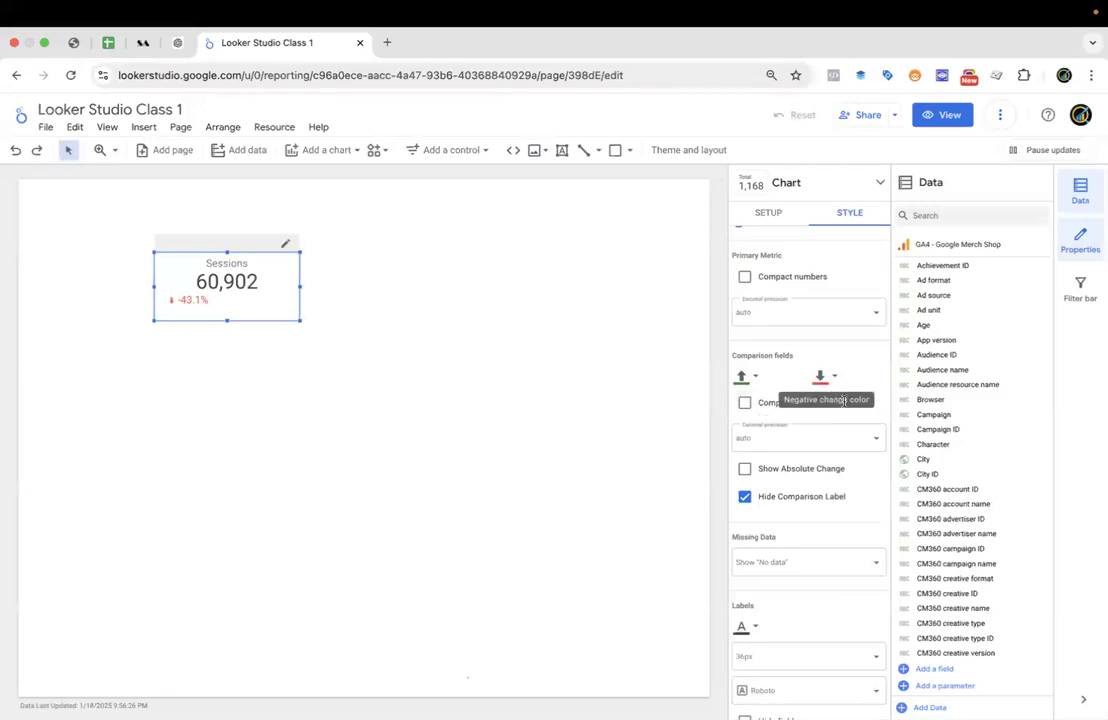
pyautogui.click(745, 470)
pyautogui.click(745, 470)
pyautogui.click(745, 470)
pyautogui.click(745, 470)
# Toggle Hide Comparison Label for the scorecard and leave it disabled to show the built-in comparison label.
pyautogui.click(745, 498)
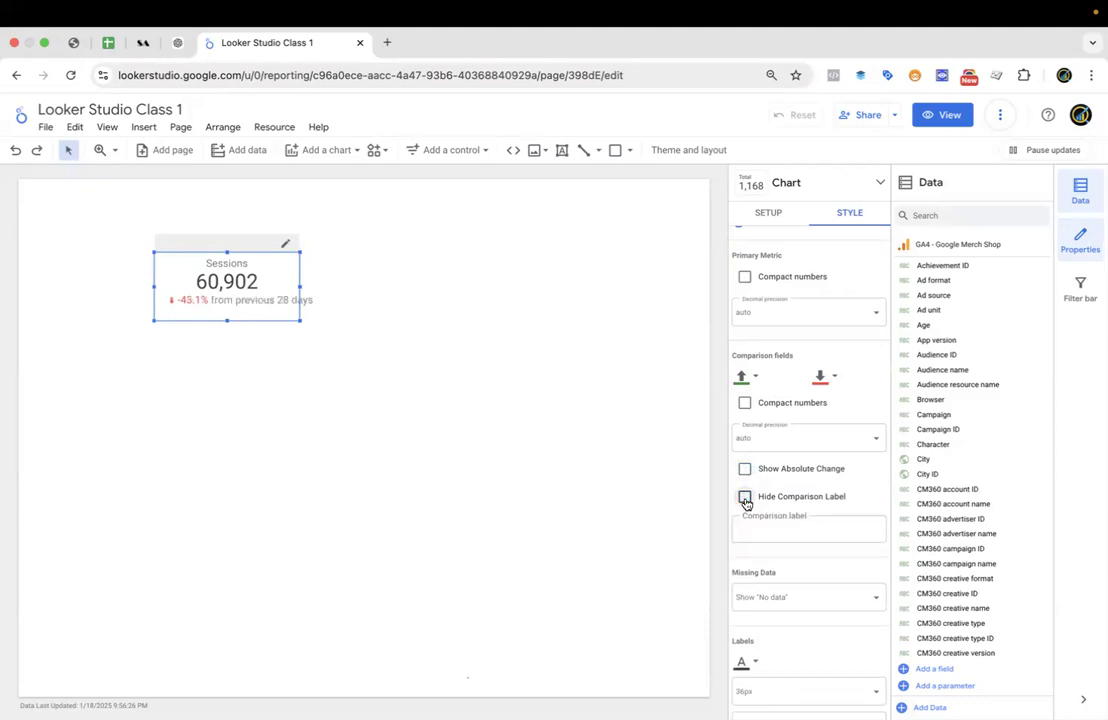
pyautogui.click(745, 498)
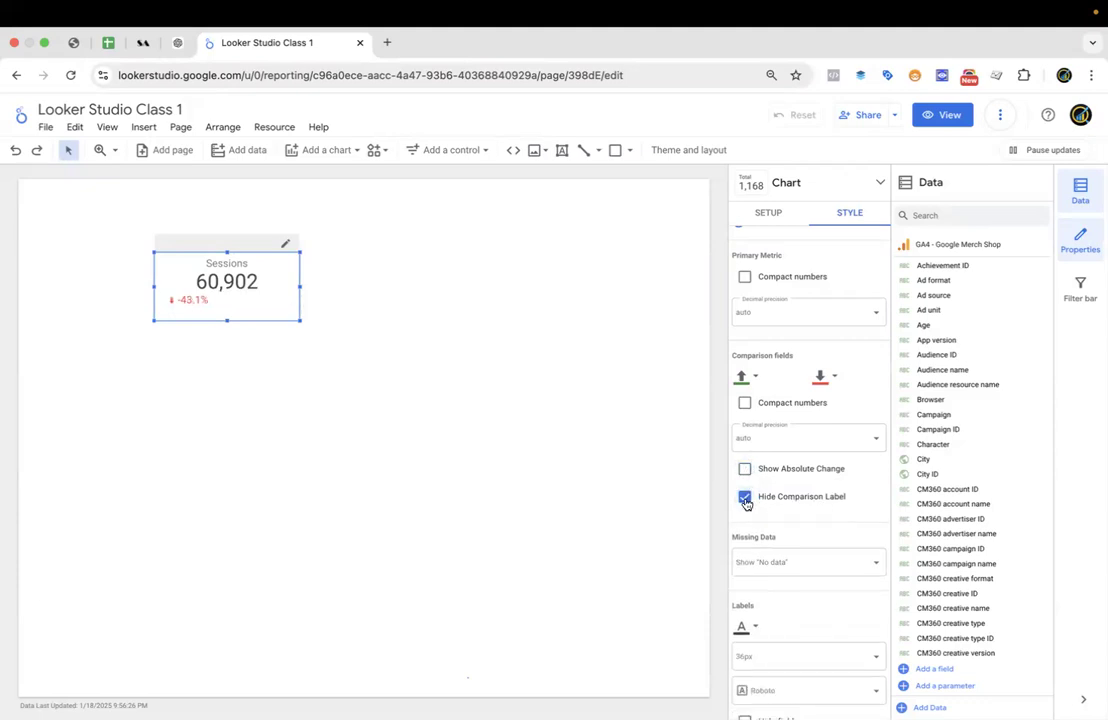
pyautogui.click(745, 498)
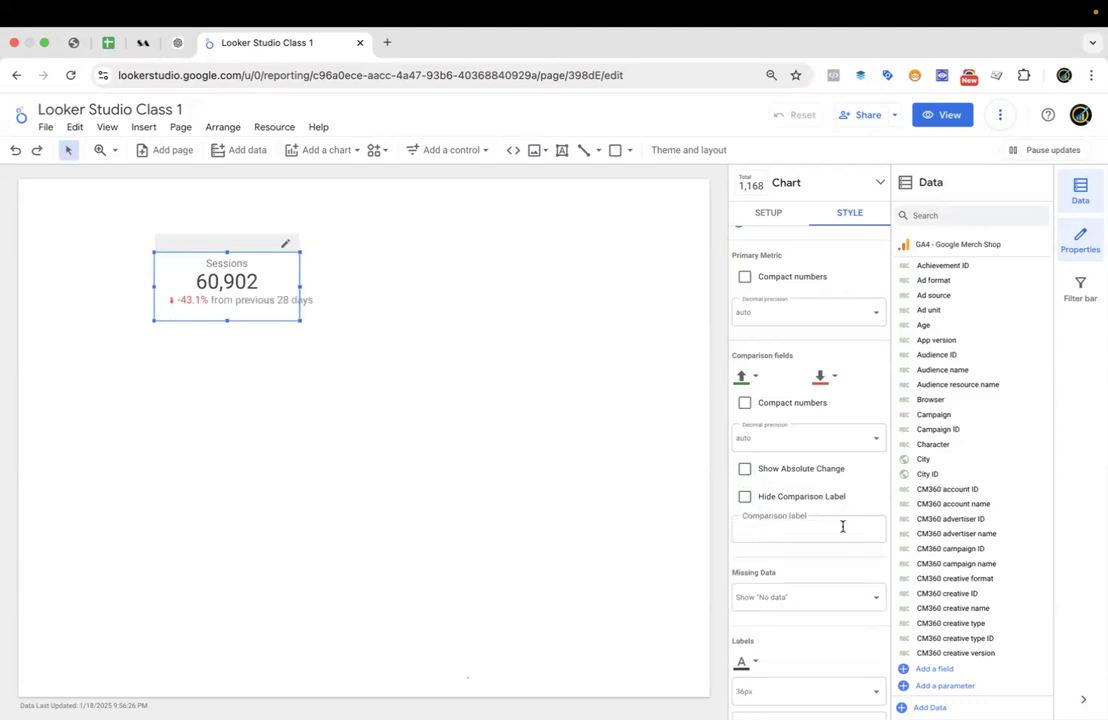
pyautogui.click(745, 498)
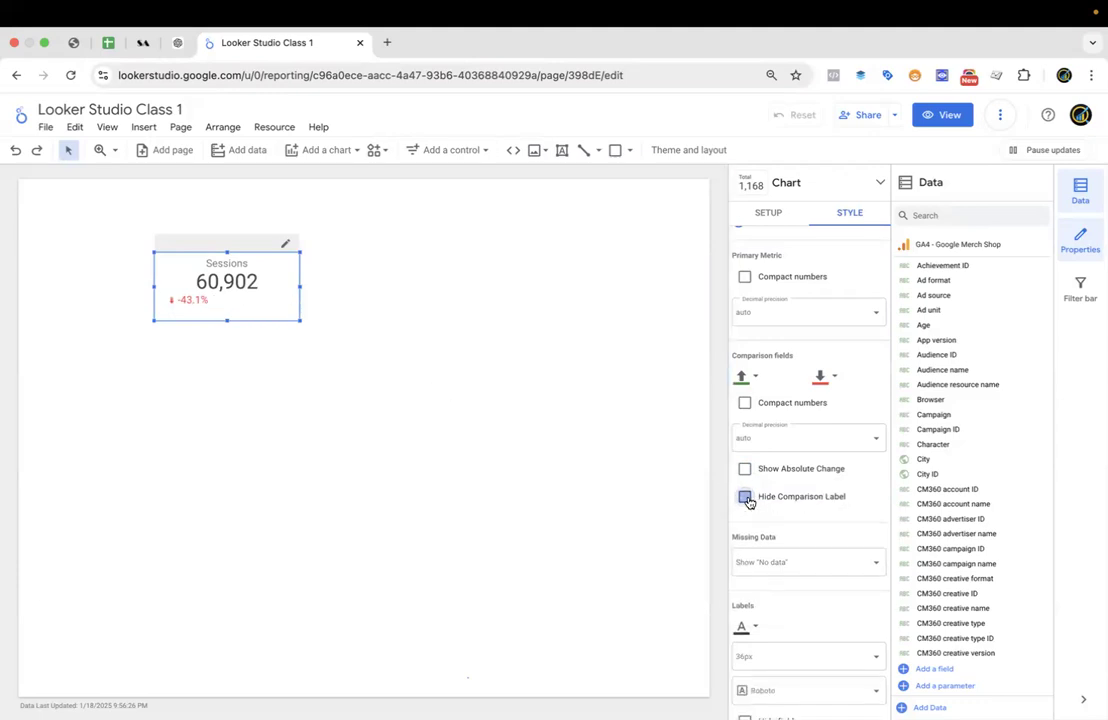
pyautogui.click(746, 498)
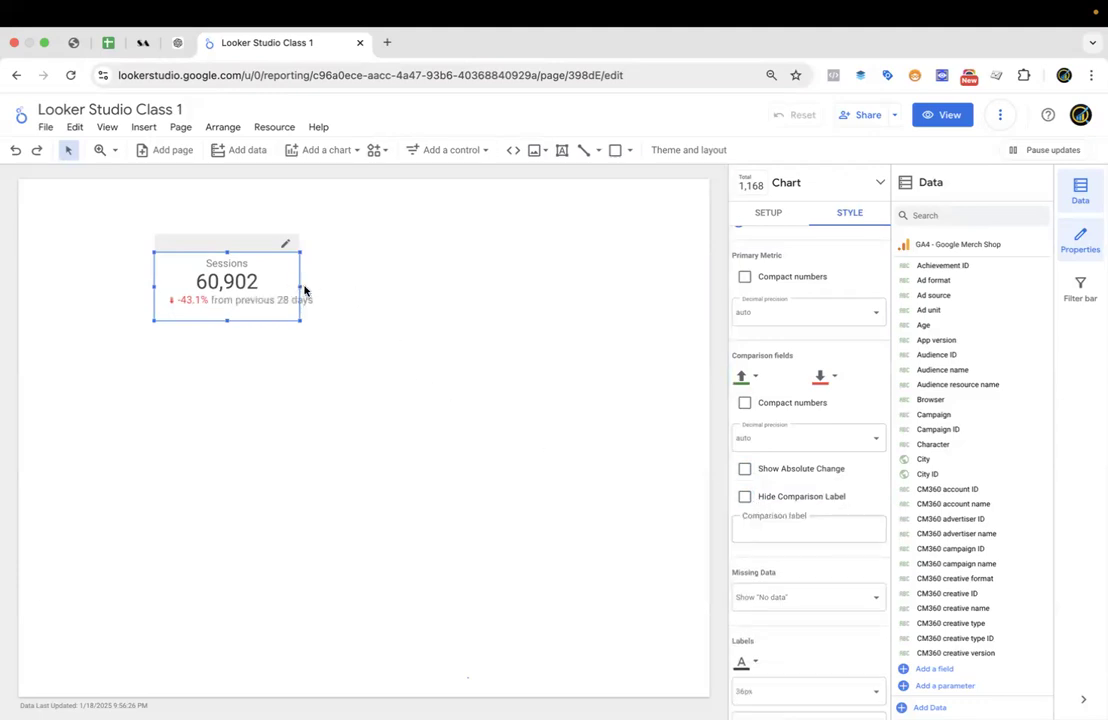
# Widen the Sessions scorecard so the full comparison label fits inside its frame.
pyautogui.moveTo(301, 286); pyautogui.dragTo(324, 287)
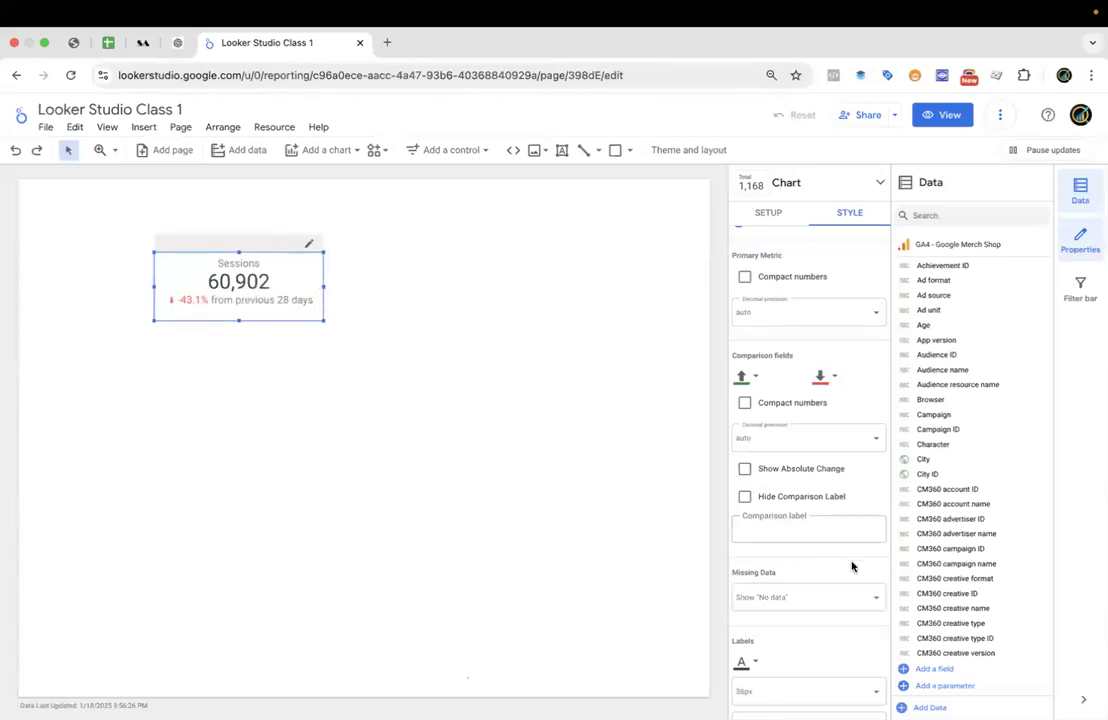
pyautogui.scroll(-3, 811, 544)
pyautogui.scroll(-2, 810, 540)
pyautogui.scroll(5, 809, 534)
# Enable Show as progress for the Sessions scorecard's comparison and increase its height so the progress bar fits inside.
pyautogui.click(770, 214)
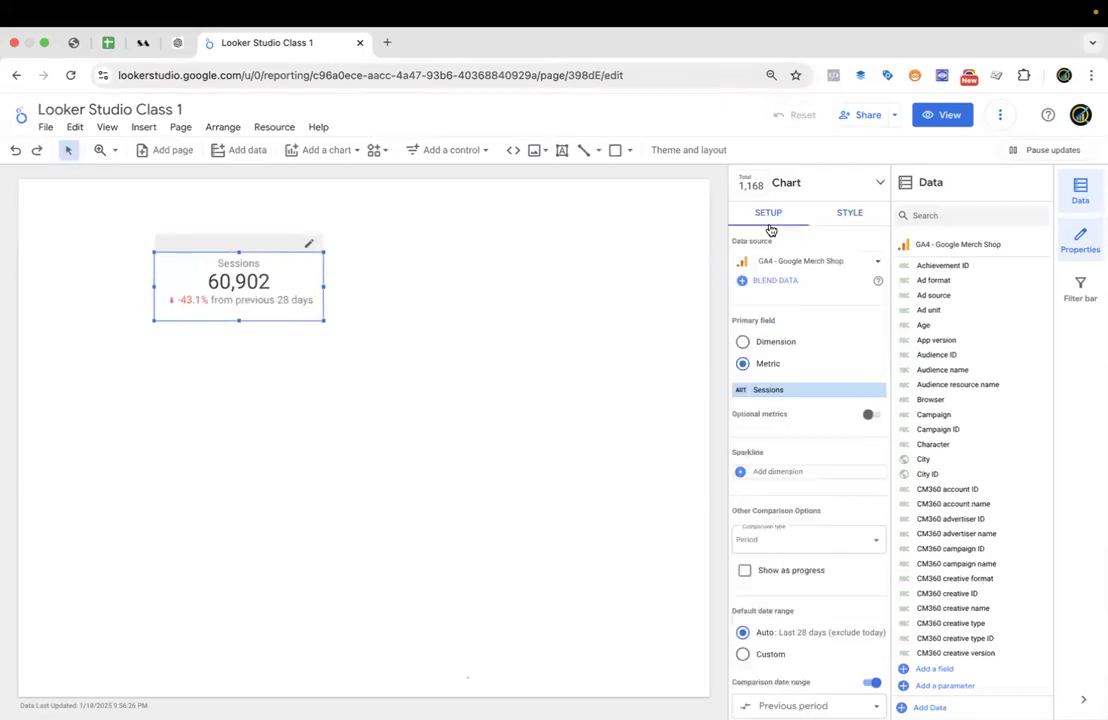
pyautogui.scroll(-2, 798, 527)
pyautogui.scroll(3, 796, 527)
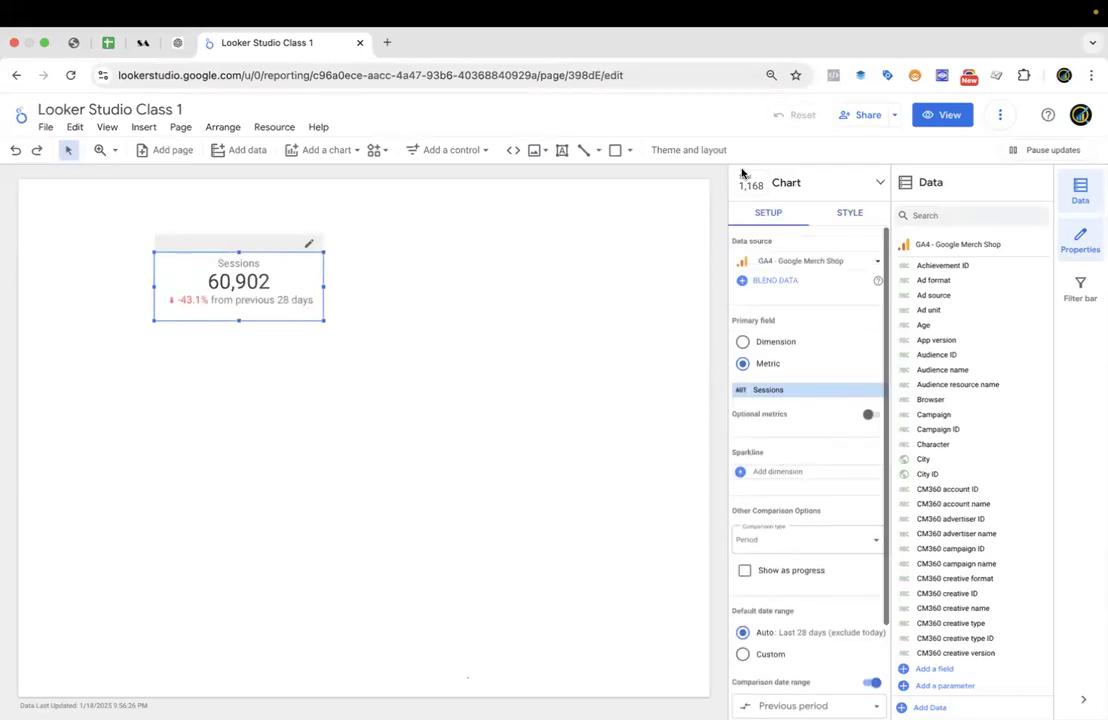
pyautogui.scroll(-1, 794, 438)
pyautogui.scroll(2, 794, 438)
pyautogui.scroll(-3, 794, 440)
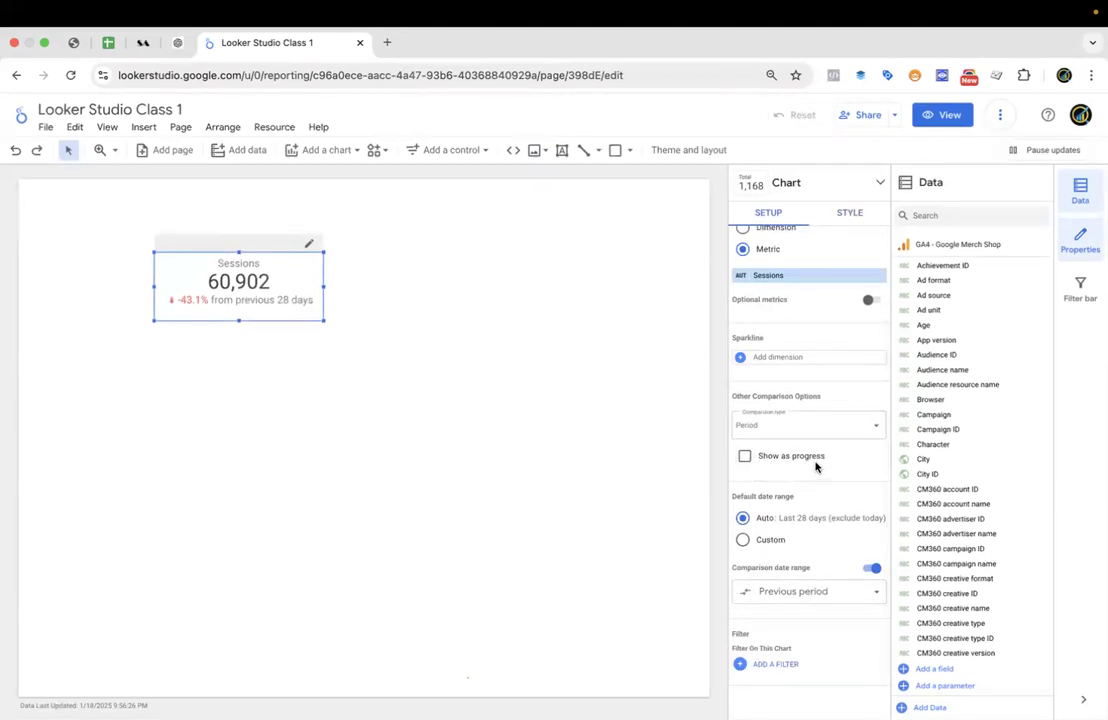
pyautogui.click(745, 459)
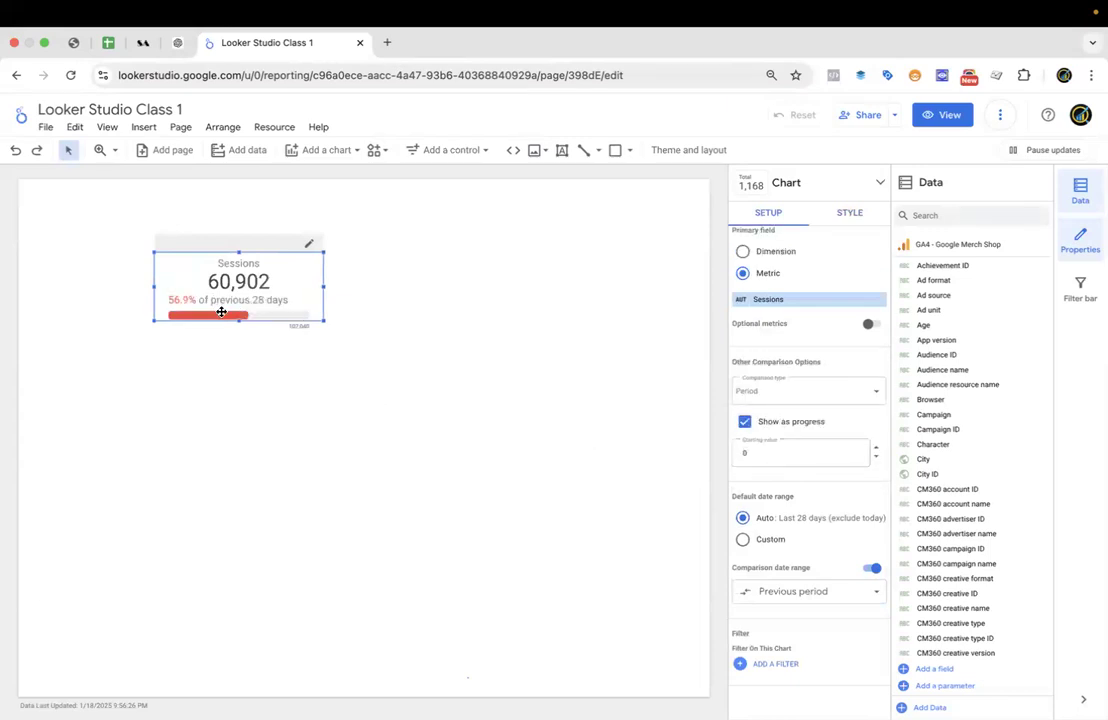
pyautogui.moveTo(238, 322); pyautogui.dragTo(240, 348)
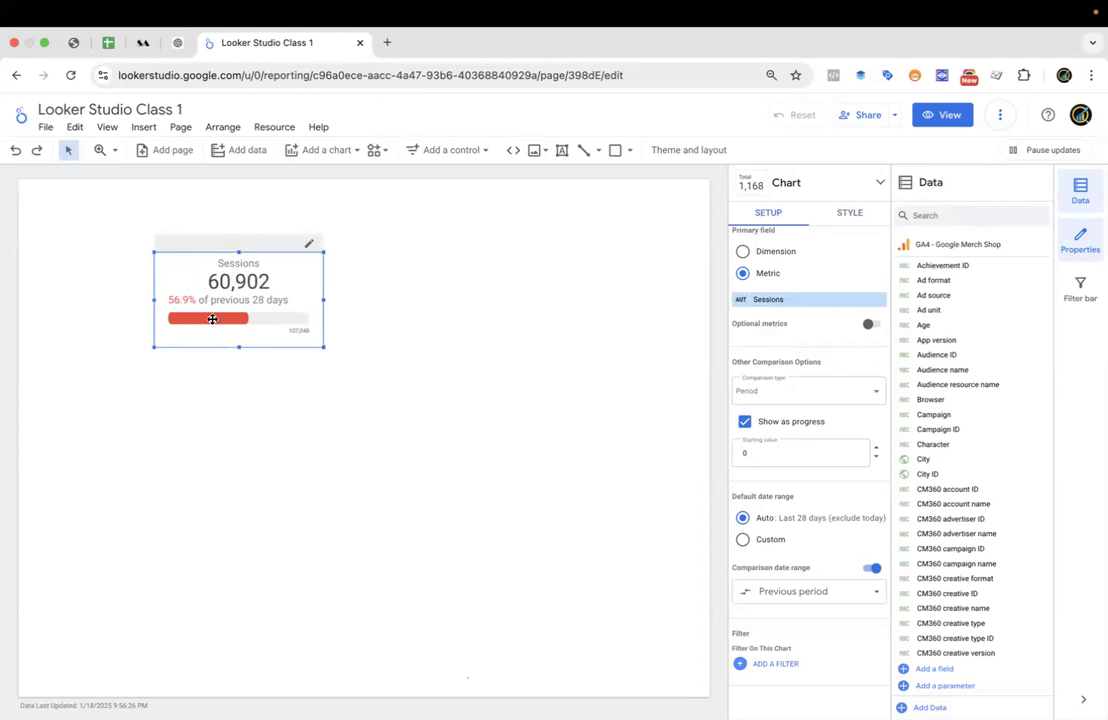
# Try a progress starting value of 20000 for the scorecard, and clear the value again.
pyautogui.click(777, 454)
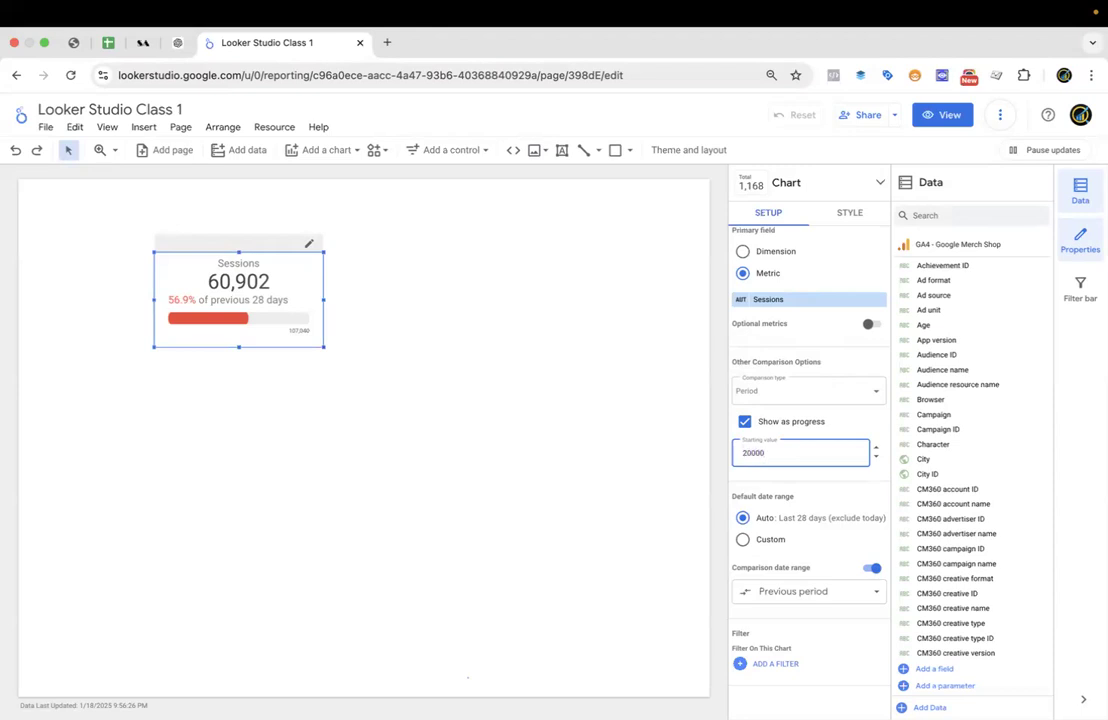
pyautogui.click(200, 240)
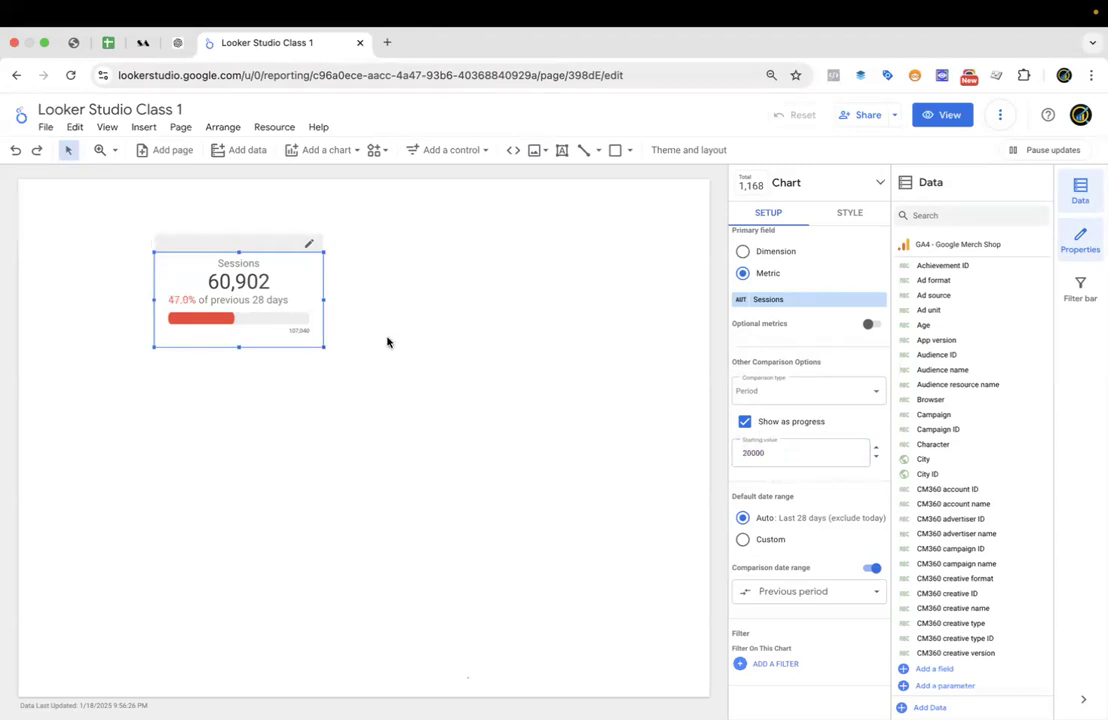
pyautogui.click(789, 458)
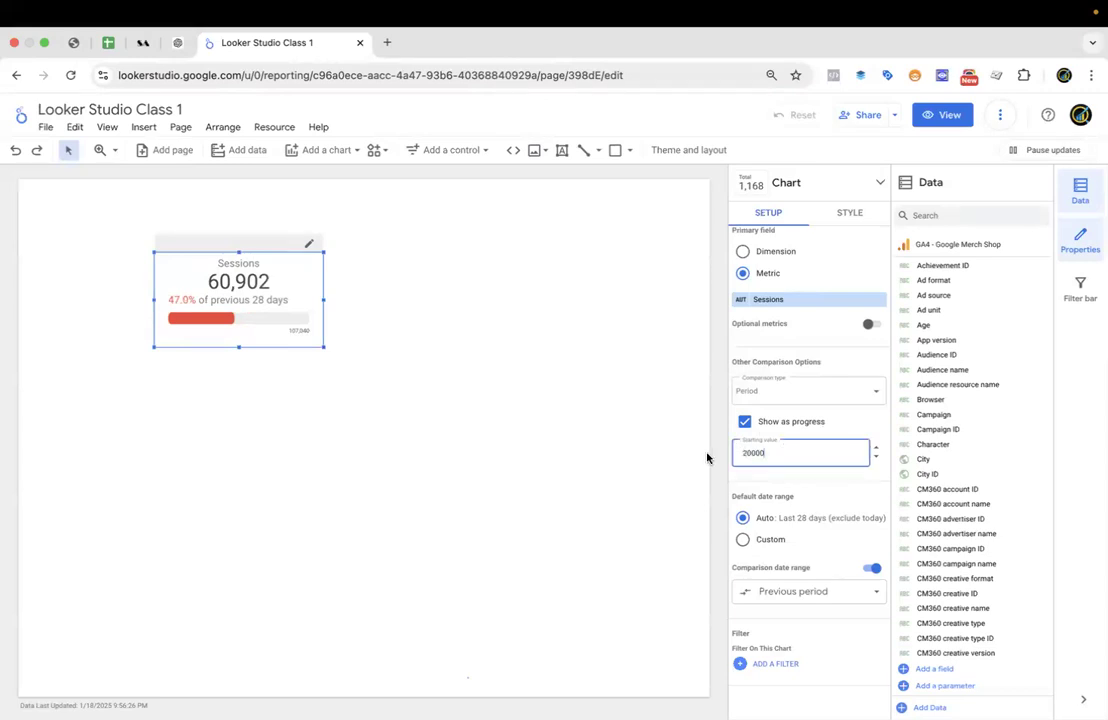
pyautogui.press('BackSpace')
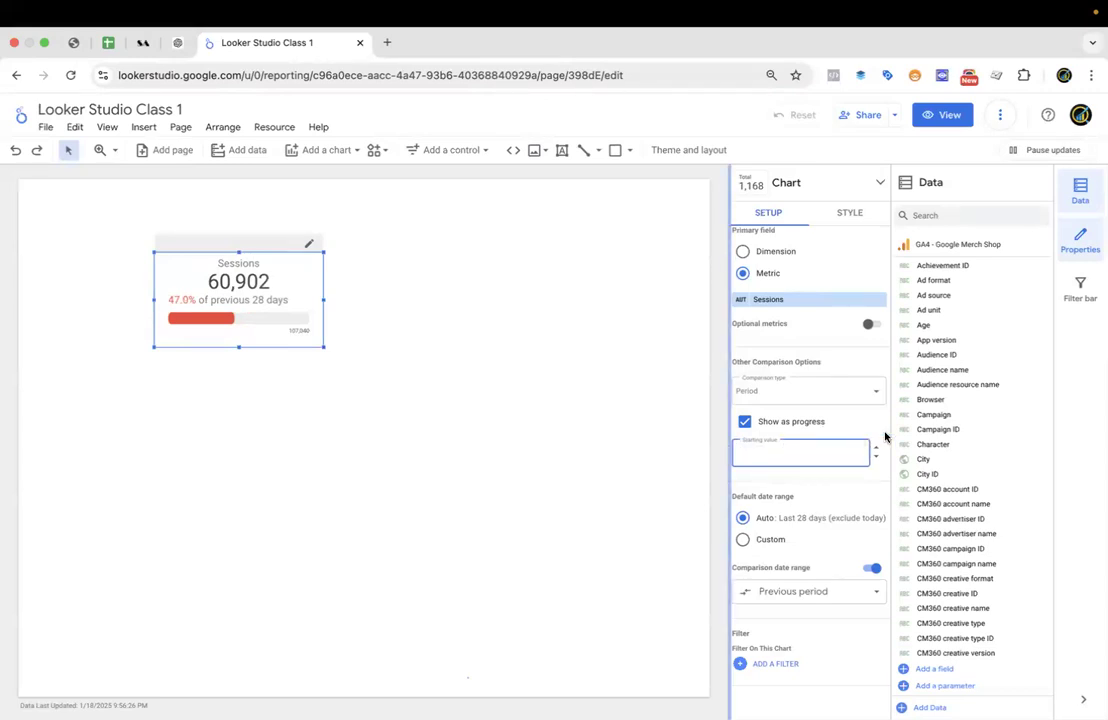
# Try the Value comparison type, disable Show as progress, and return the comparison type to Period.
pyautogui.click(781, 392)
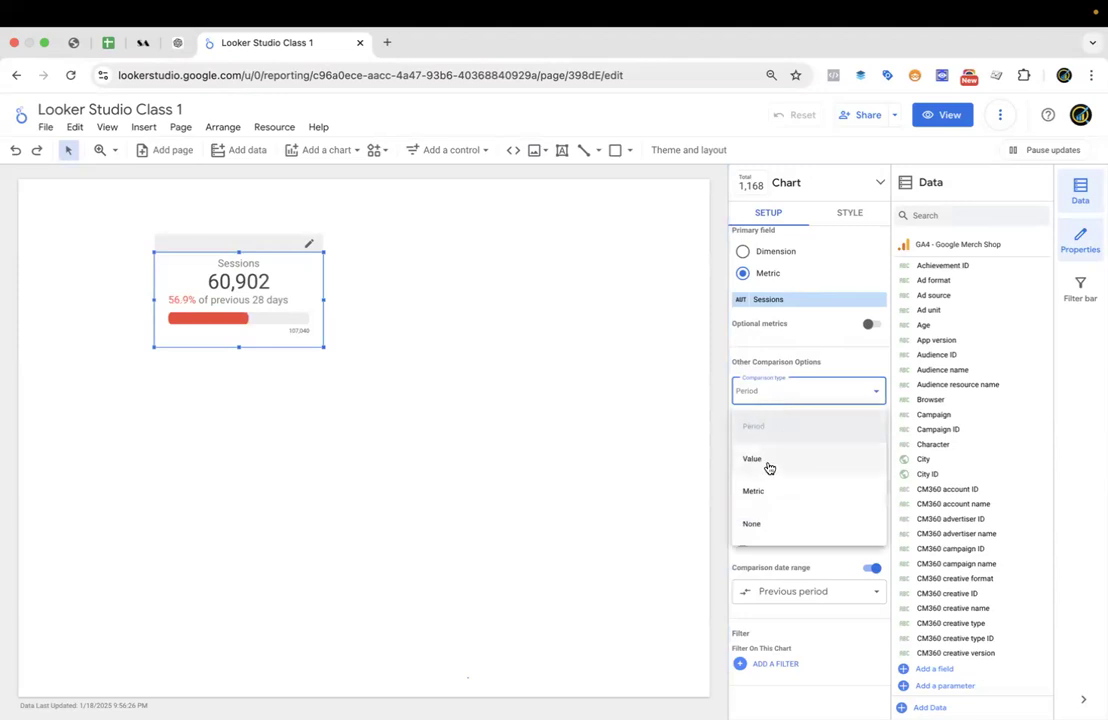
pyautogui.click(767, 462)
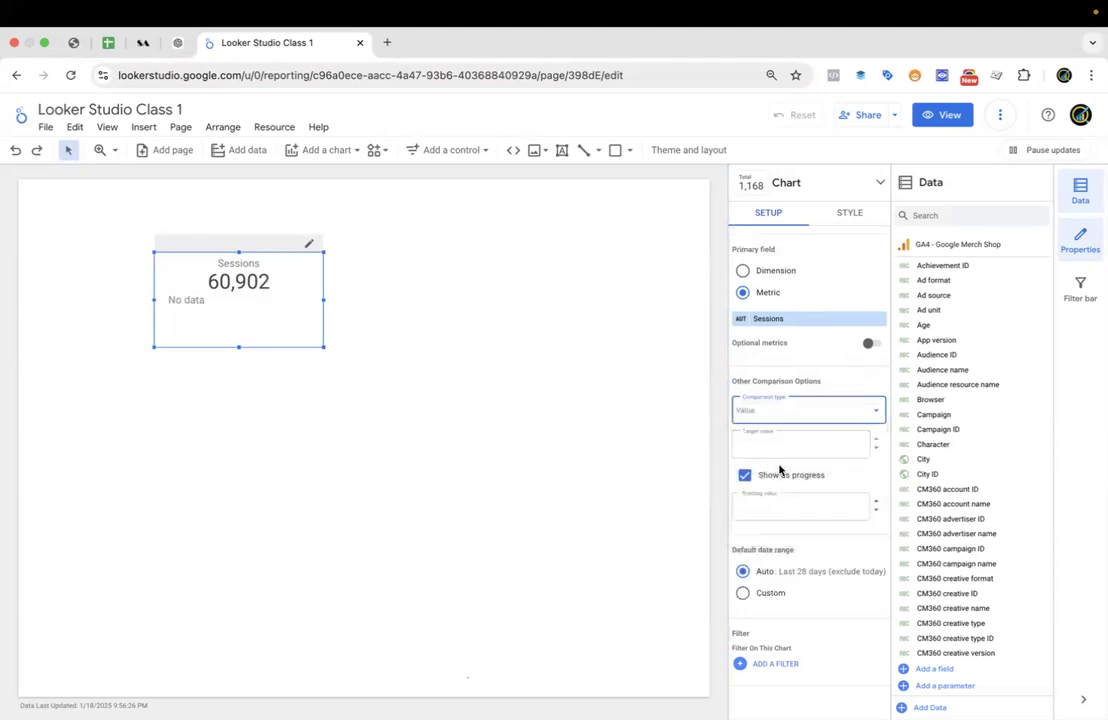
pyautogui.click(745, 475)
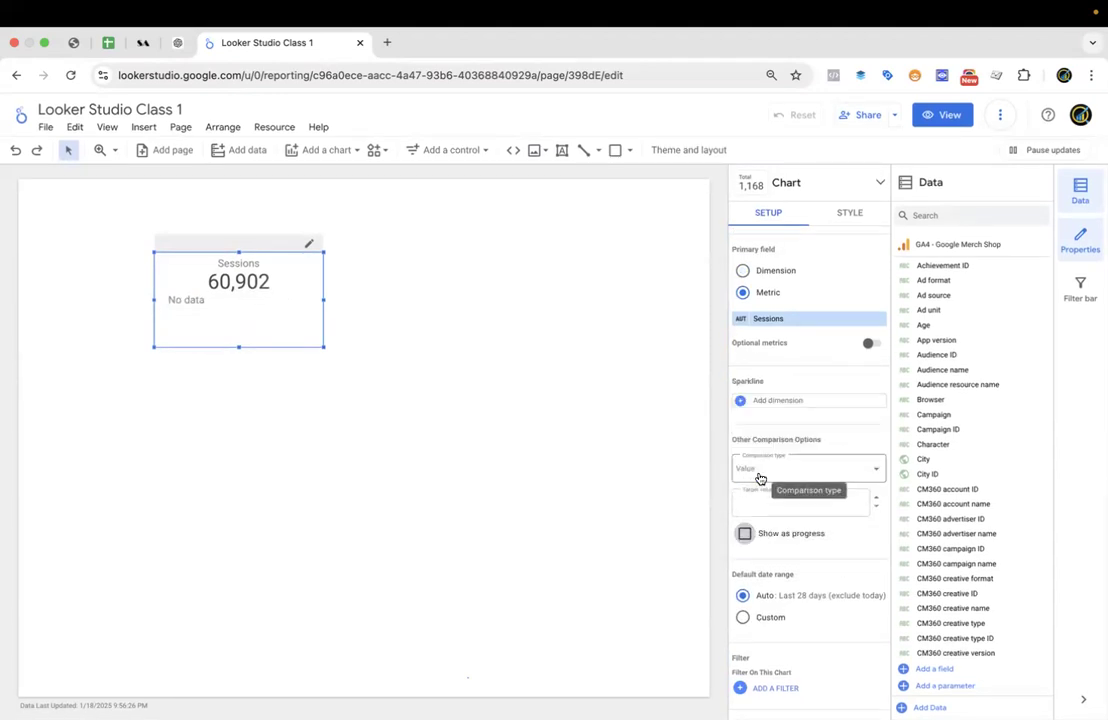
pyautogui.click(760, 472)
pyautogui.click(767, 503)
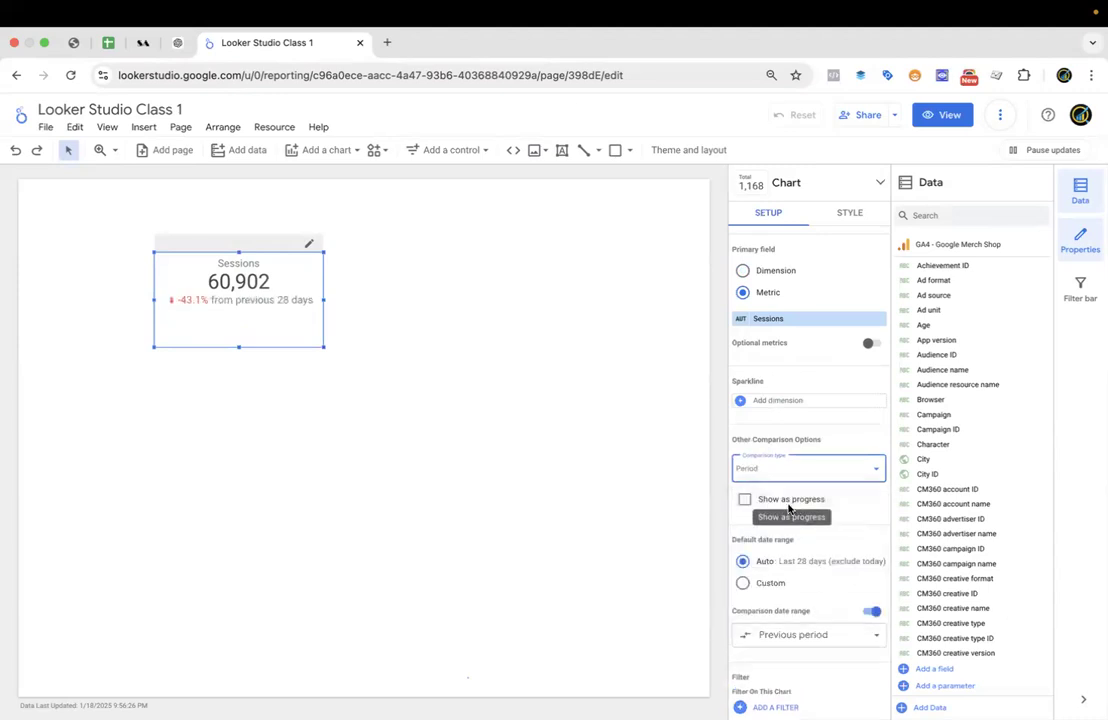
pyautogui.scroll(-1, 765, 525)
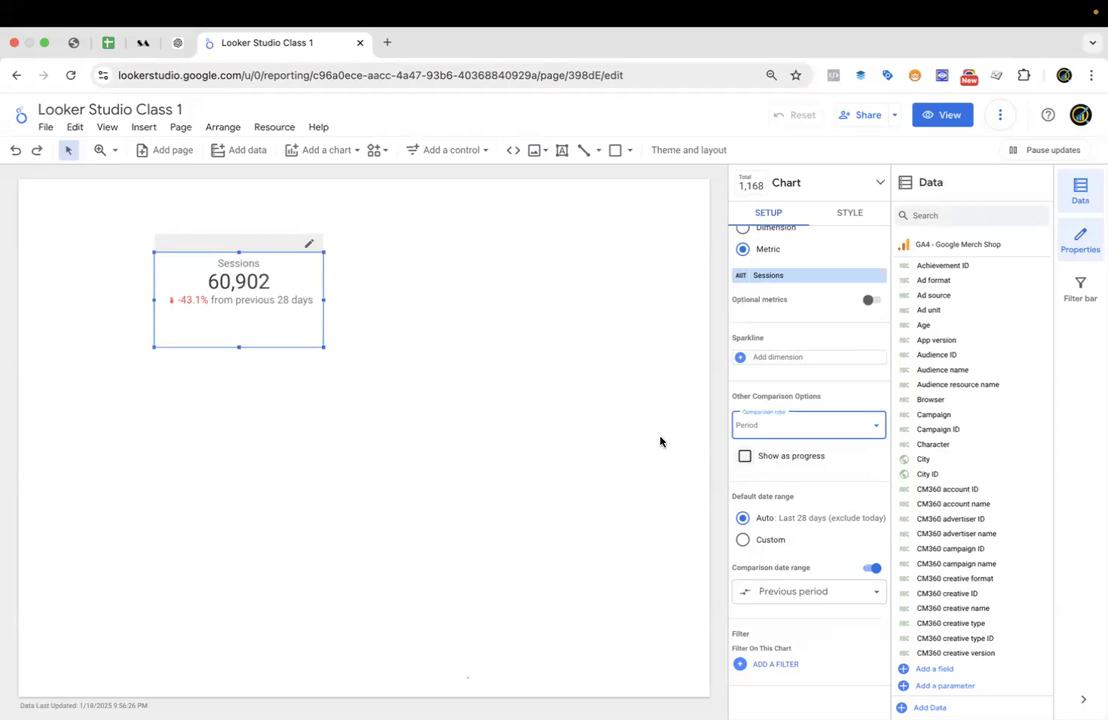
# Adjust the Sessions scorecard's height to leave space below the comparison, and place a duplicate beside it at the same level.
pyautogui.moveTo(238, 348); pyautogui.dragTo(239, 326)
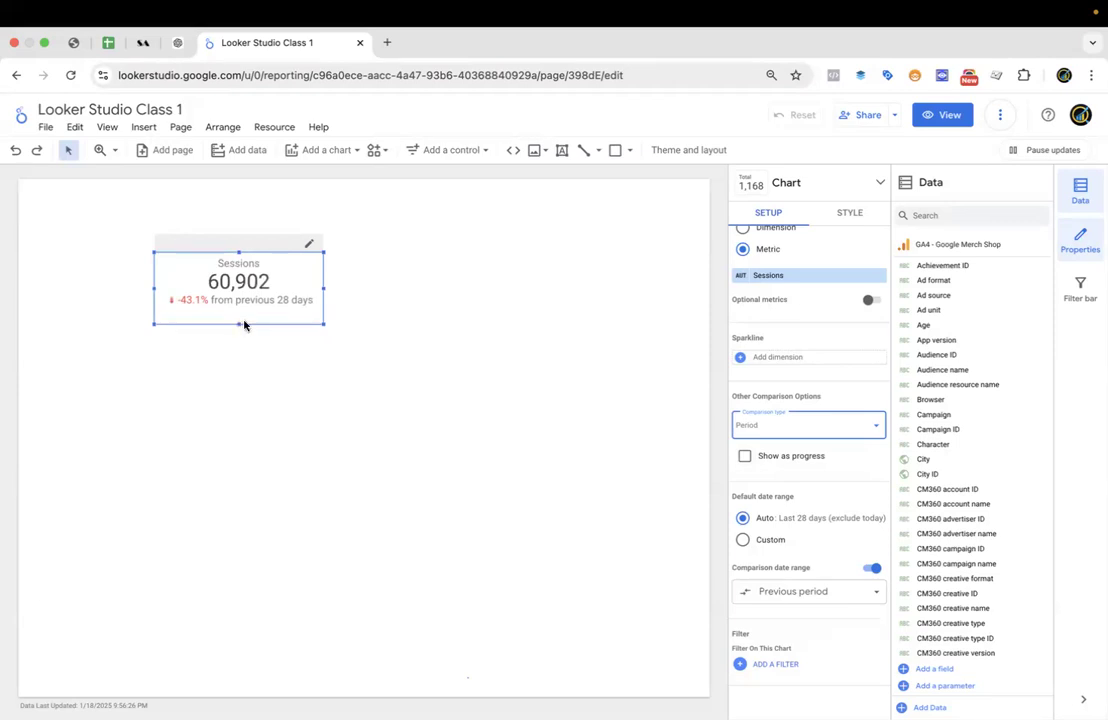
pyautogui.moveTo(239, 325); pyautogui.dragTo(240, 351)
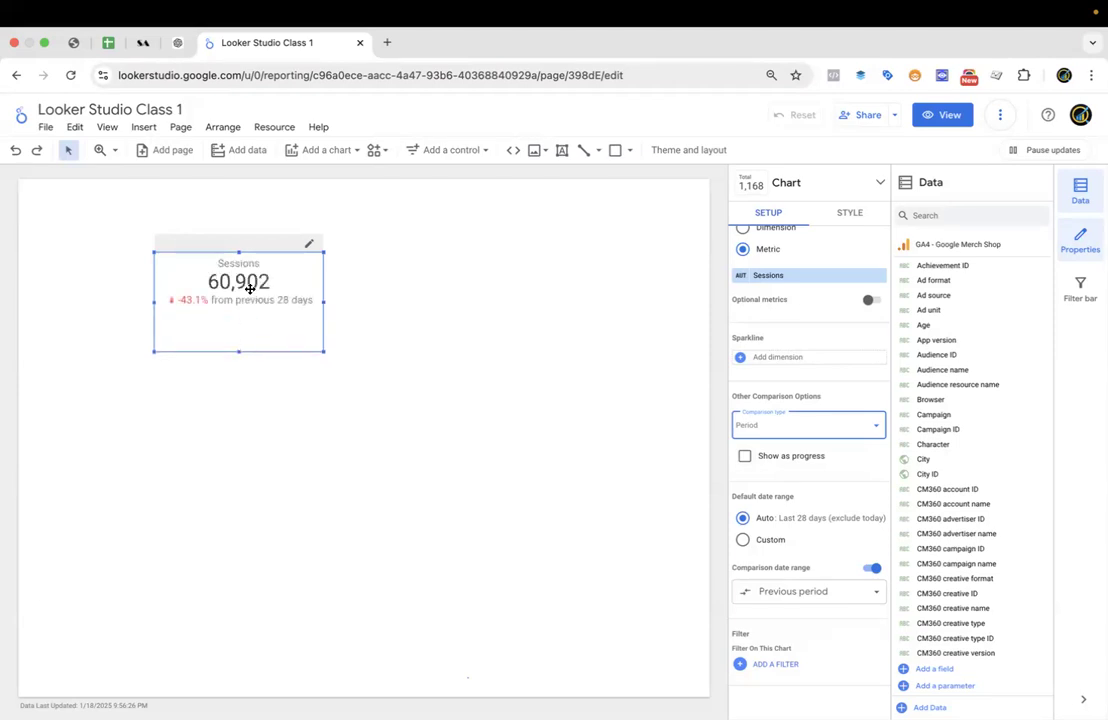
pyautogui.moveTo(250, 287); pyautogui.dragTo(263, 294)
pyautogui.moveTo(497, 304); pyautogui.dragTo(456, 300)
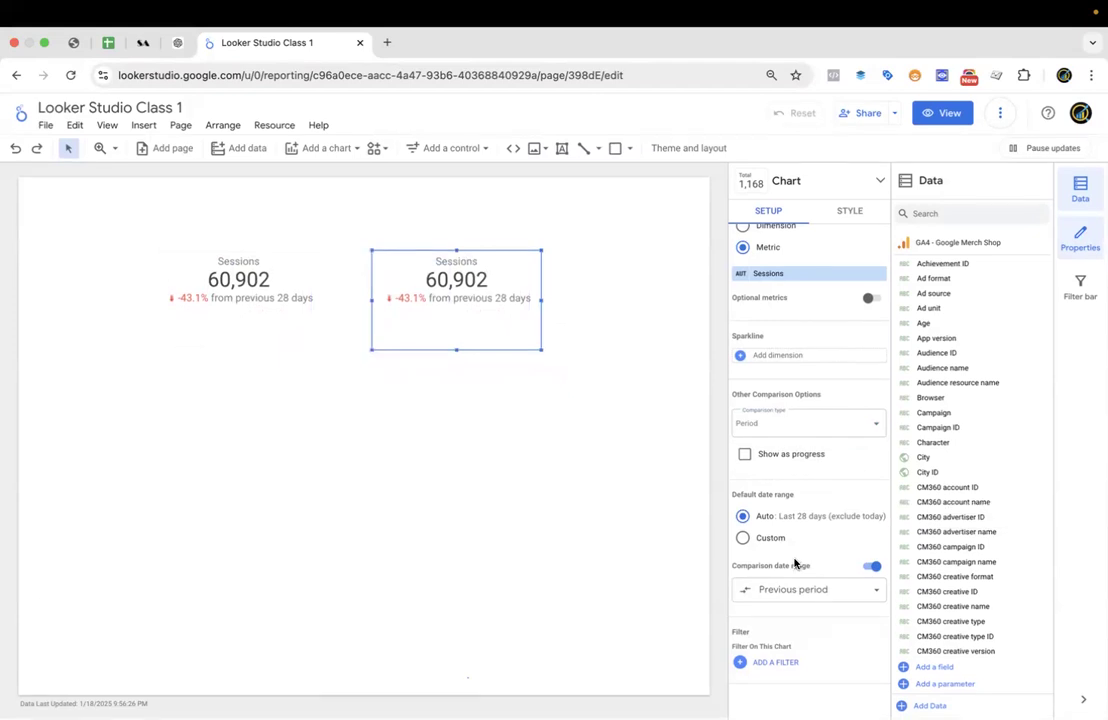
# Set the duplicated scorecard's comparison date range to Previous year and apply it.
pyautogui.click(838, 593)
pyautogui.click(867, 376)
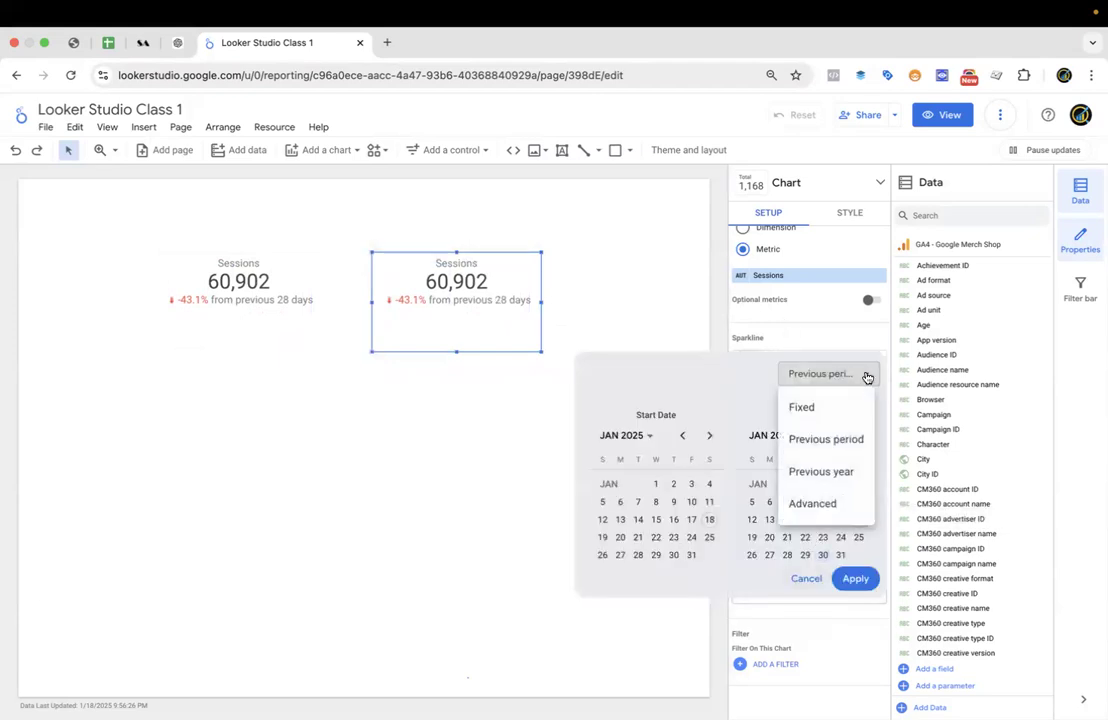
pyautogui.click(848, 476)
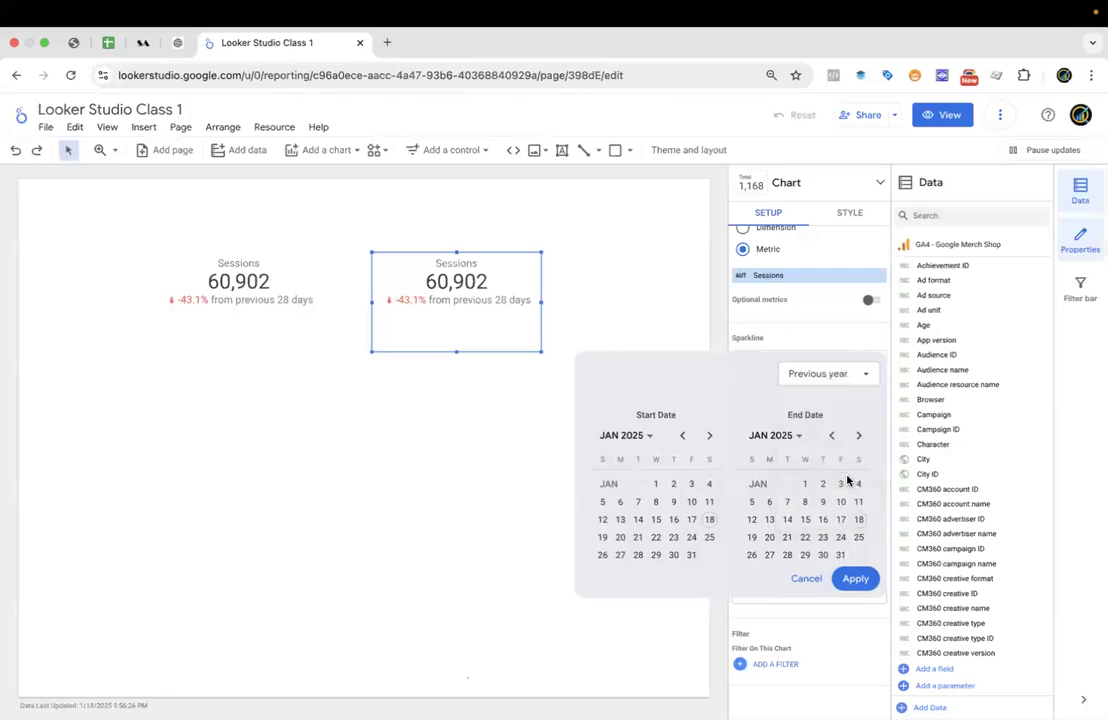
pyautogui.click(858, 580)
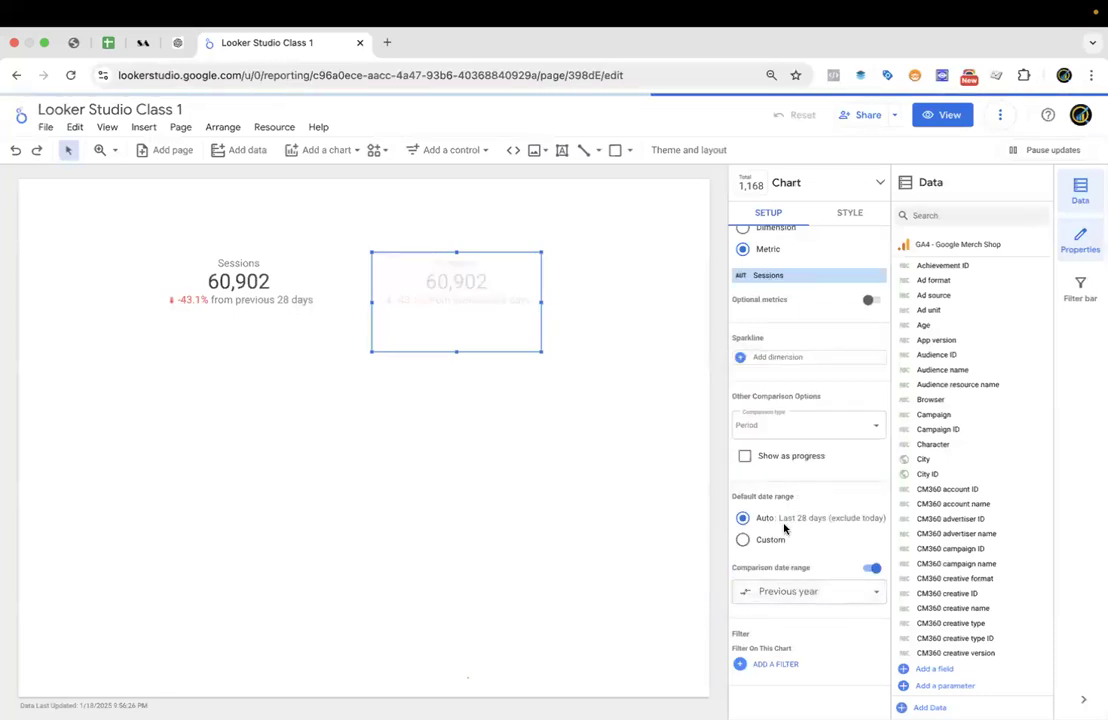
# Switch the duplicate's default date range to Custom and back to Auto, and reapply the Previous year comparison.
pyautogui.click(744, 541)
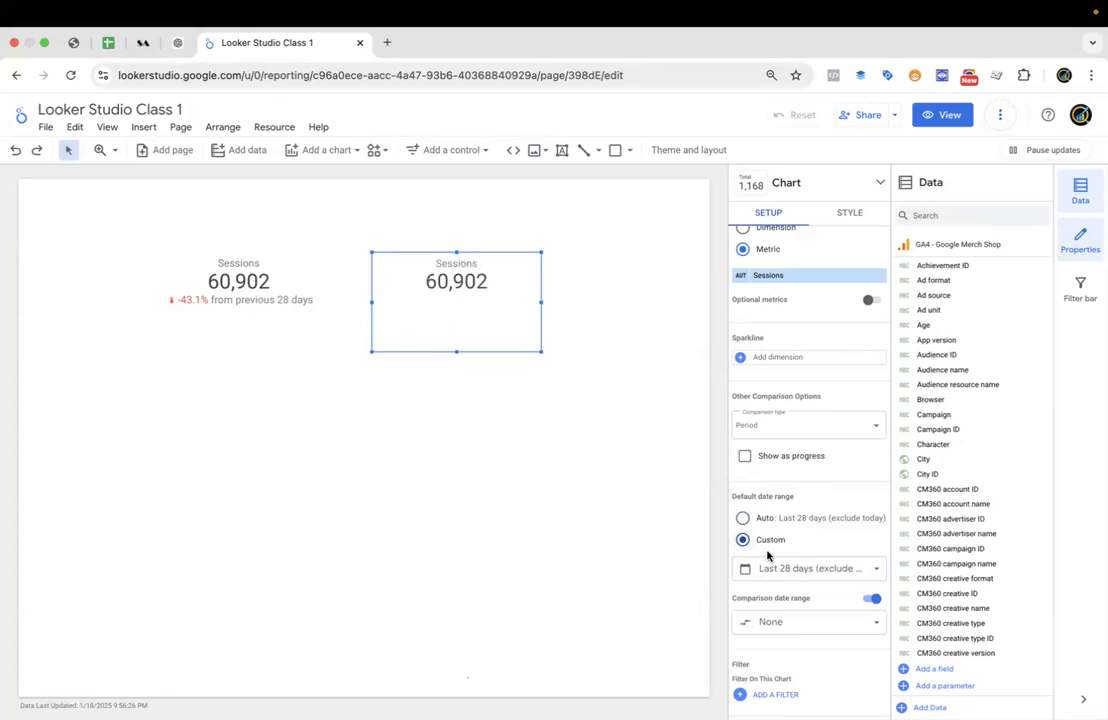
pyautogui.click(745, 521)
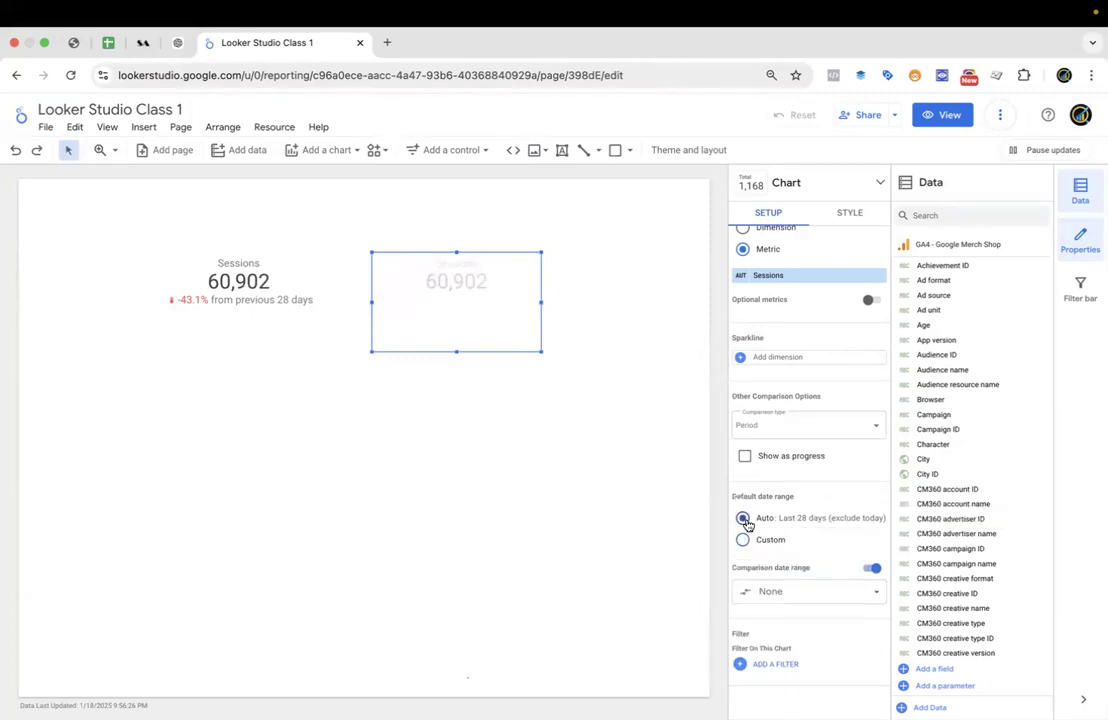
pyautogui.click(814, 591)
pyautogui.click(858, 386)
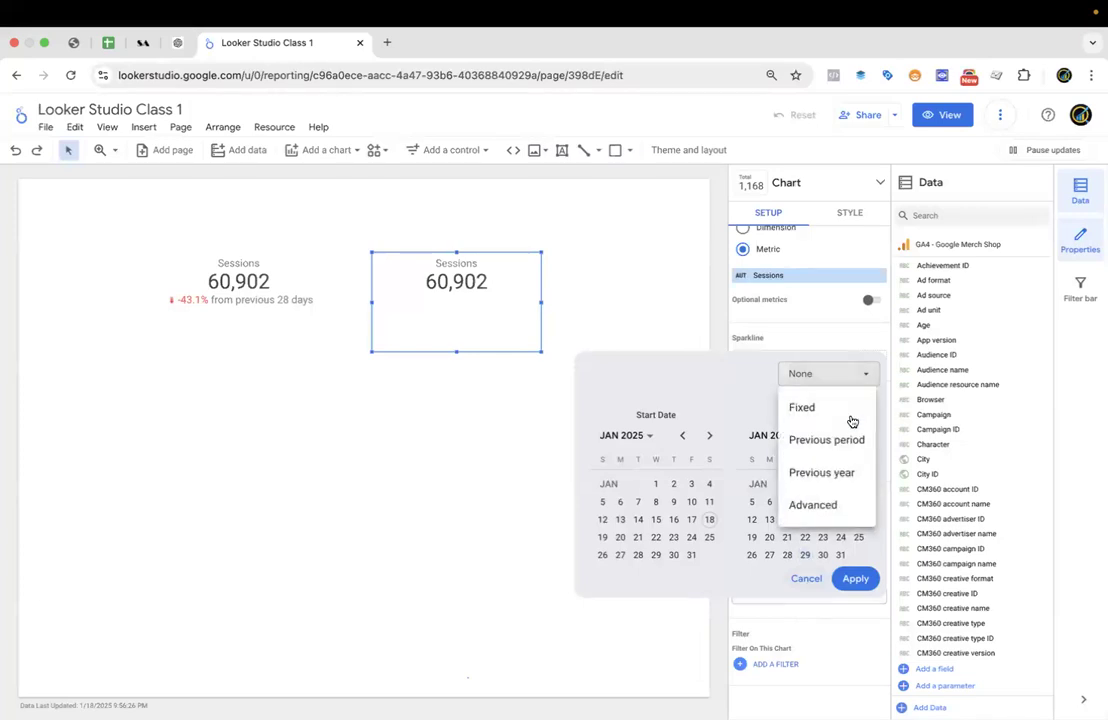
pyautogui.click(818, 476)
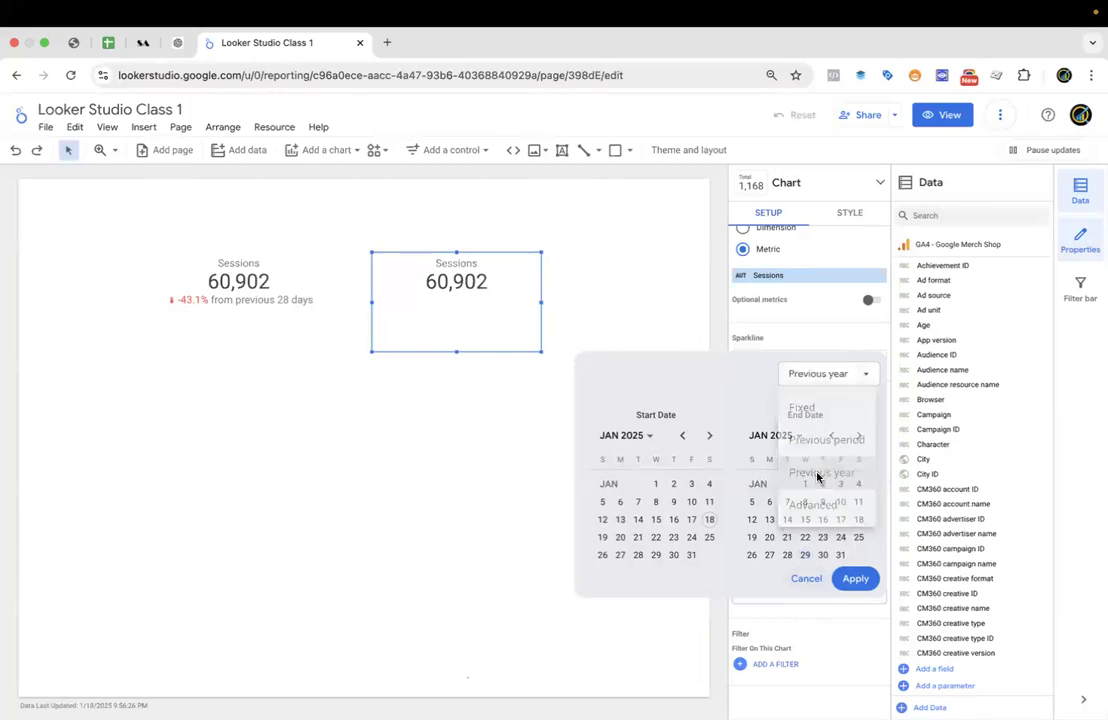
pyautogui.click(855, 578)
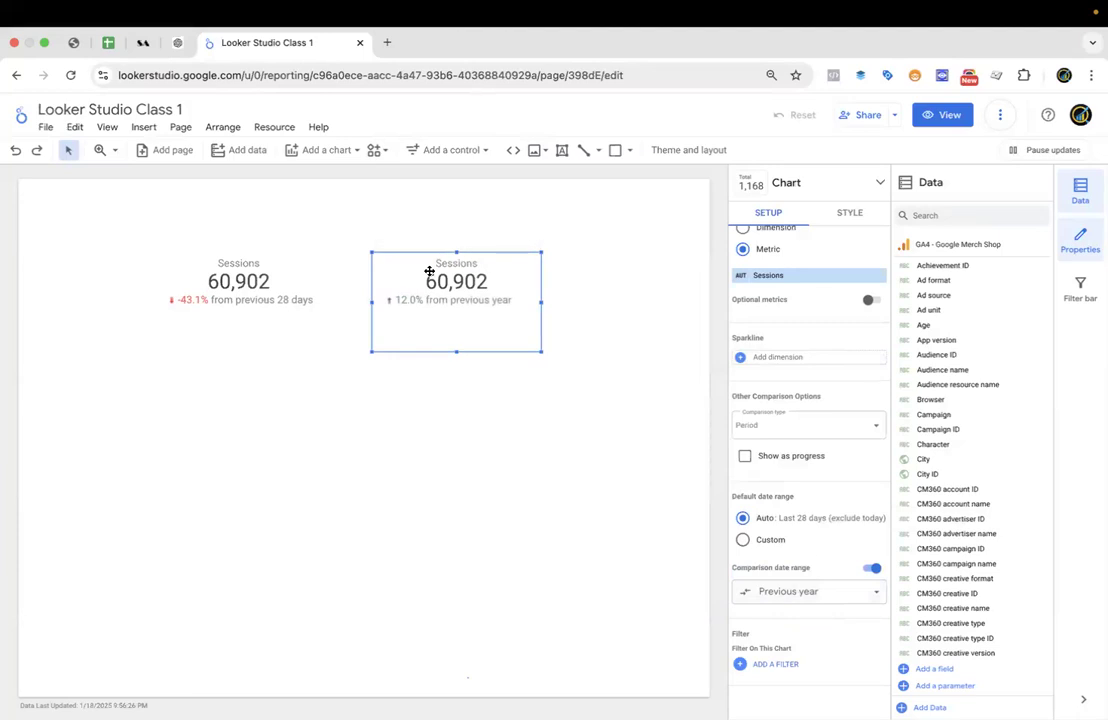
# Give the duplicated Sessions scorecard a light gray background.
pyautogui.click(840, 217)
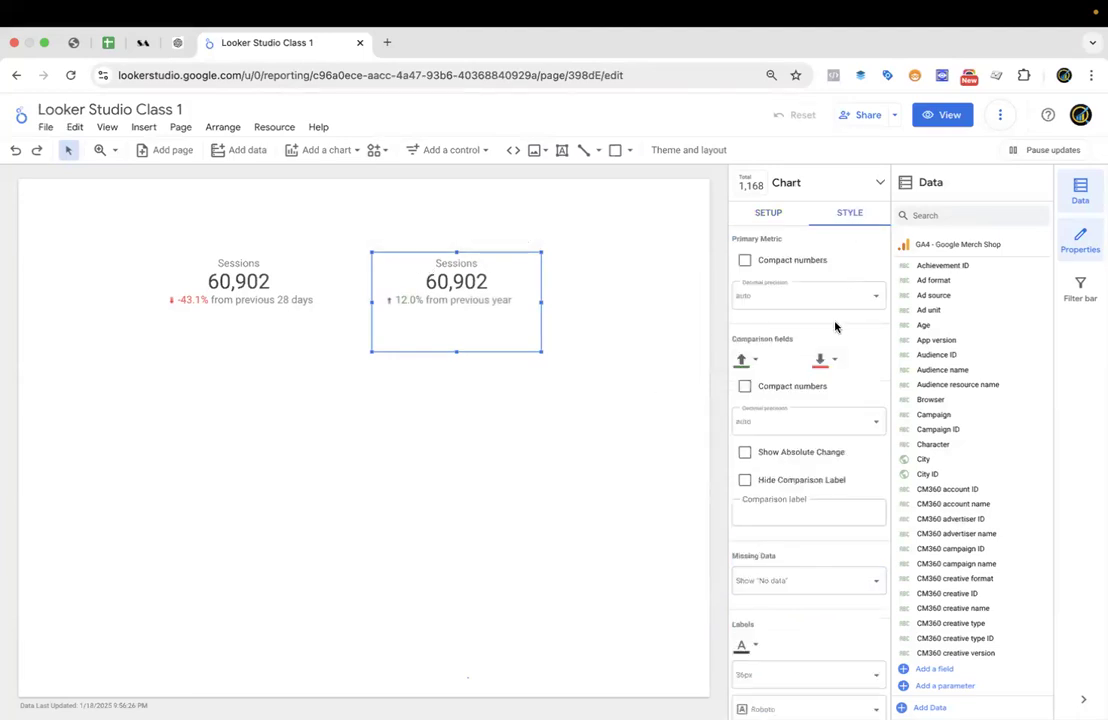
pyautogui.scroll(-10, 807, 581)
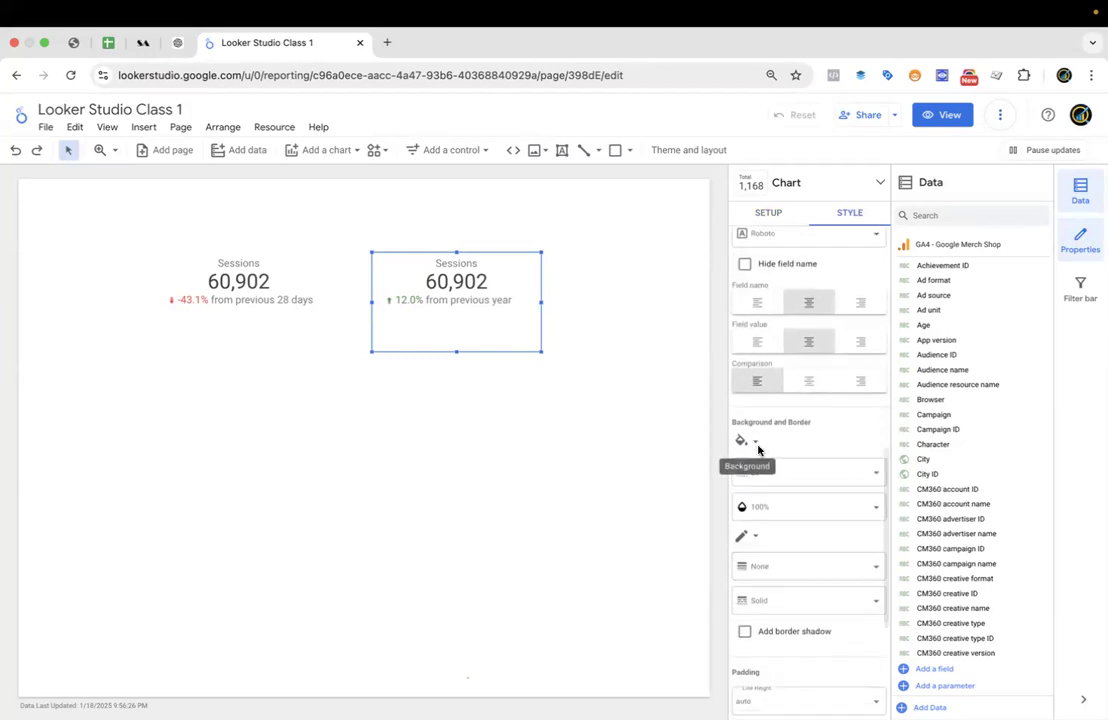
pyautogui.click(756, 443)
pyautogui.click(873, 485)
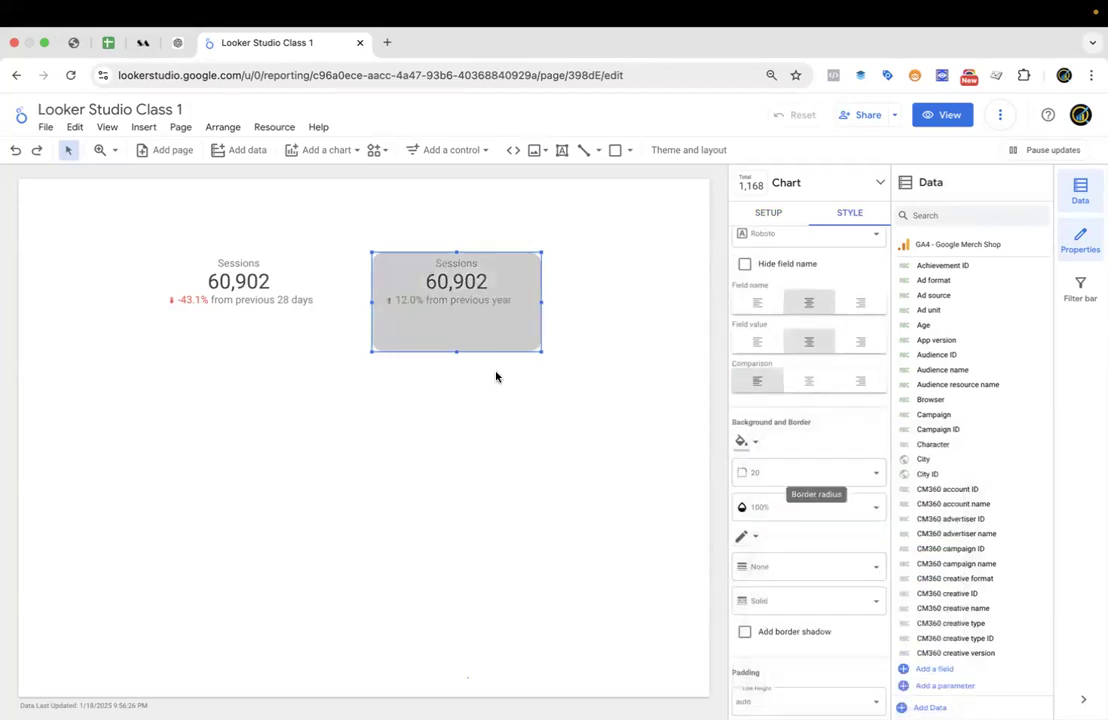
# Give the original Sessions scorecard with the previous-period comparison a pale yellow background.
pyautogui.click(287, 279)
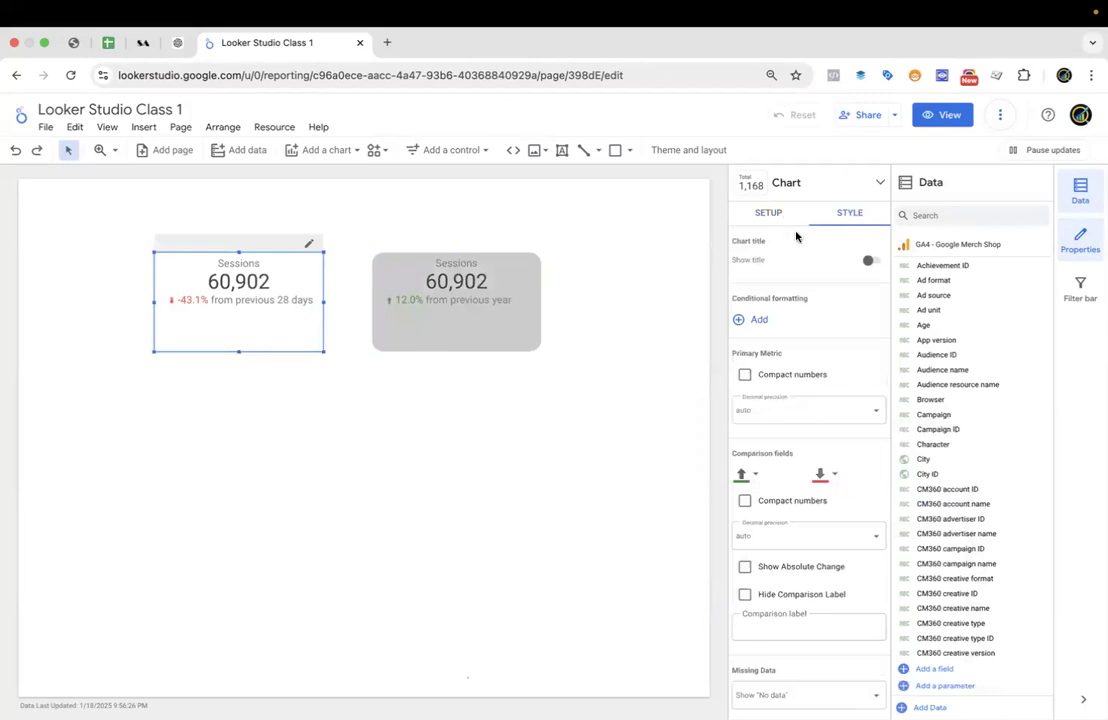
pyautogui.scroll(-2, 790, 506)
pyautogui.scroll(-5, 790, 506)
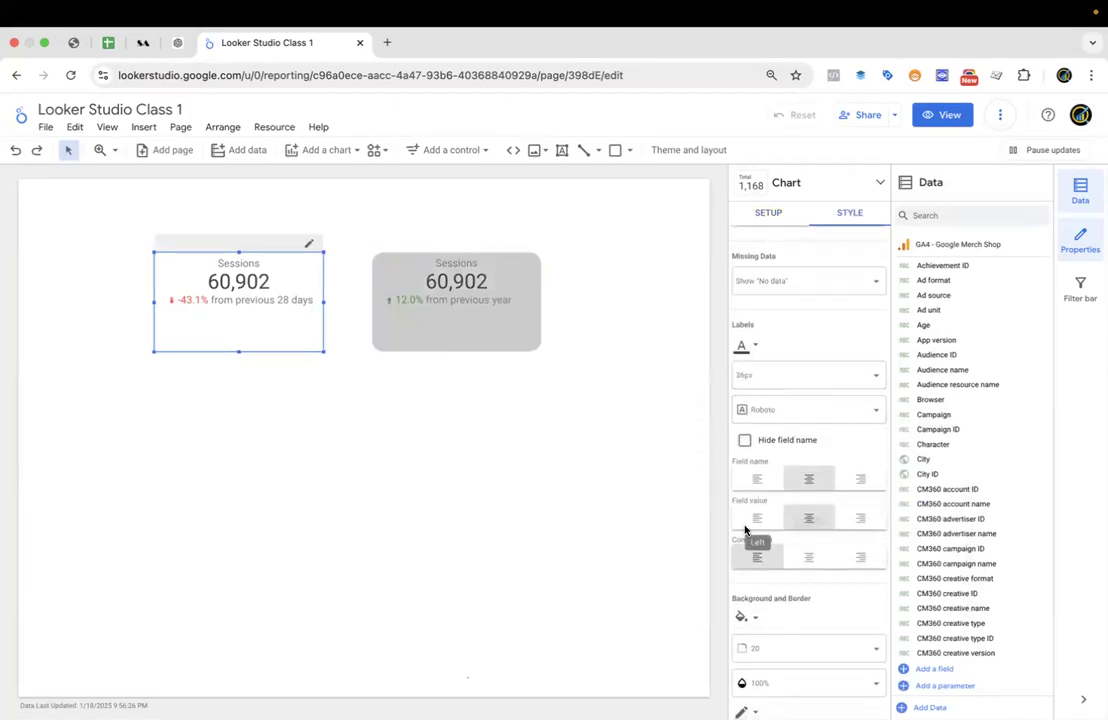
pyautogui.click(744, 616)
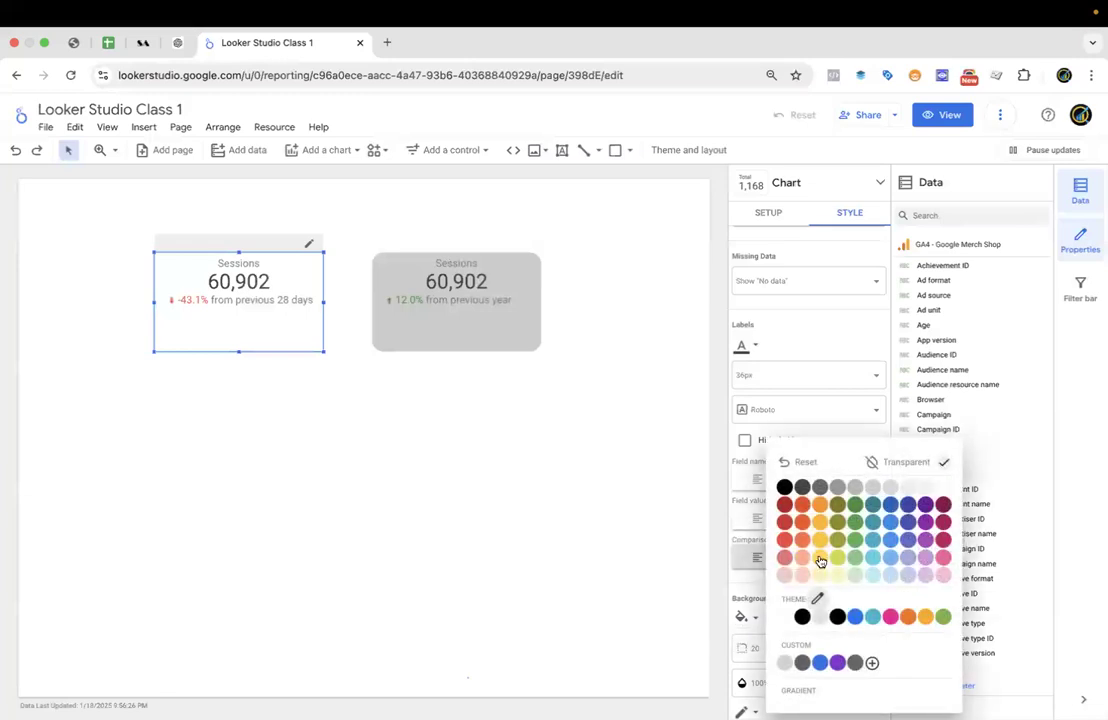
pyautogui.click(818, 574)
pyautogui.click(391, 393)
# Move the gray scorecard so it partly overlaps the yellow one, and send it to the back.
pyautogui.moveTo(470, 332); pyautogui.dragTo(356, 312)
pyautogui.rightClick(377, 319)
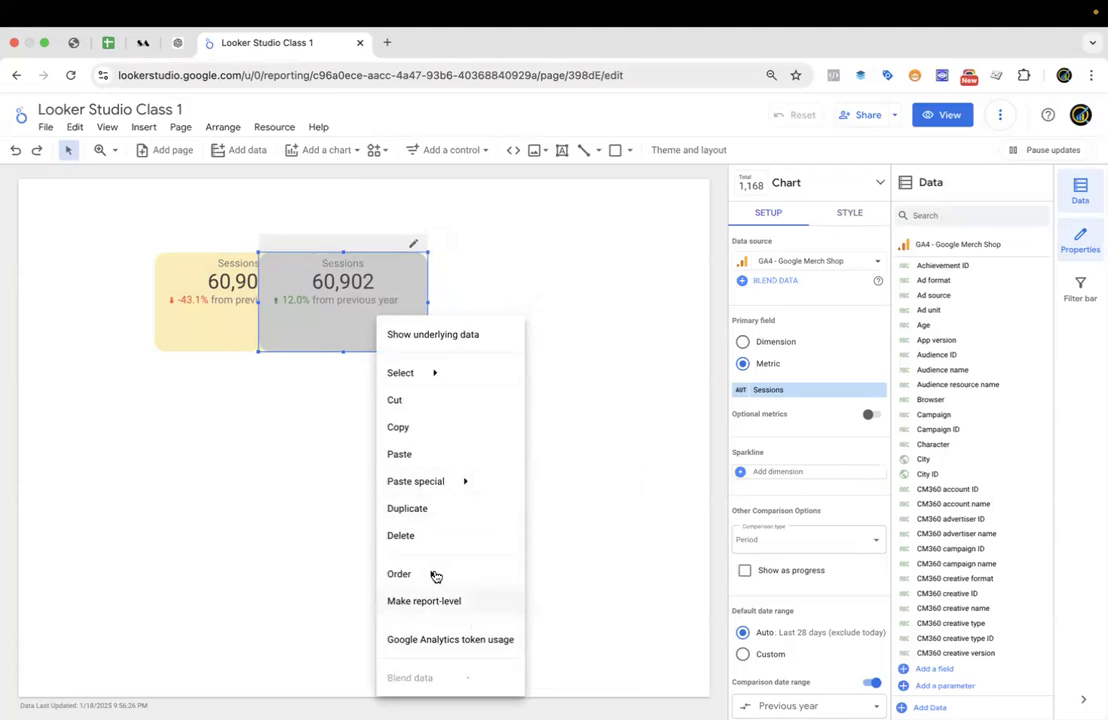
pyautogui.moveTo(445, 574)
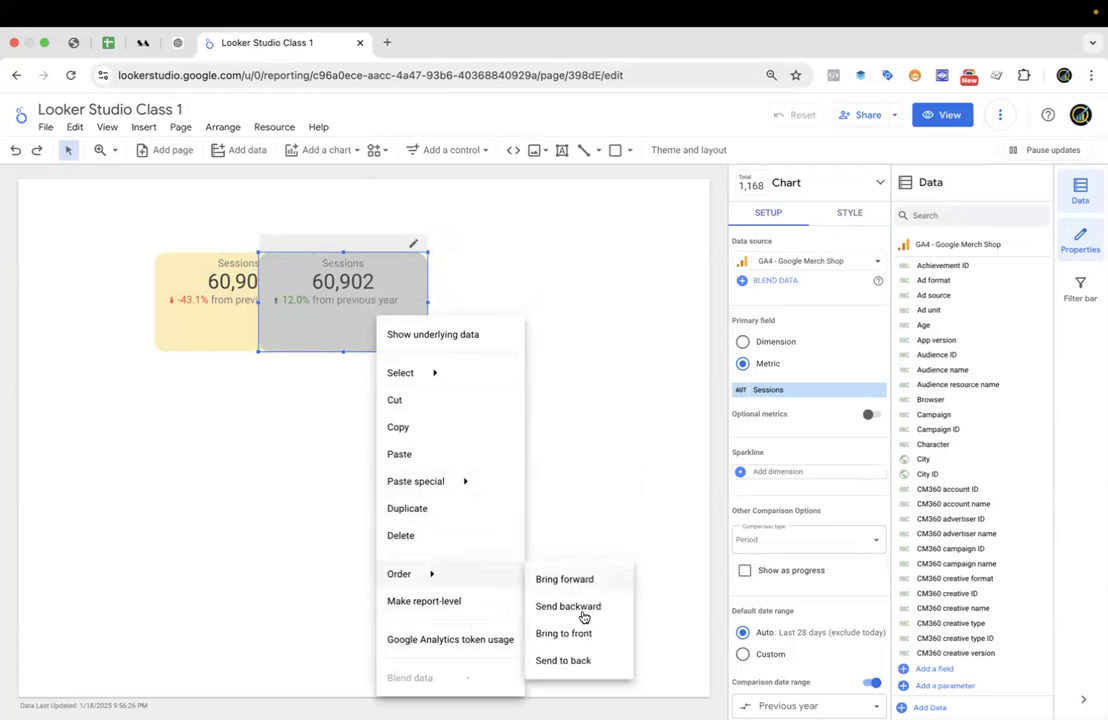
pyautogui.click(583, 662)
pyautogui.click(418, 377)
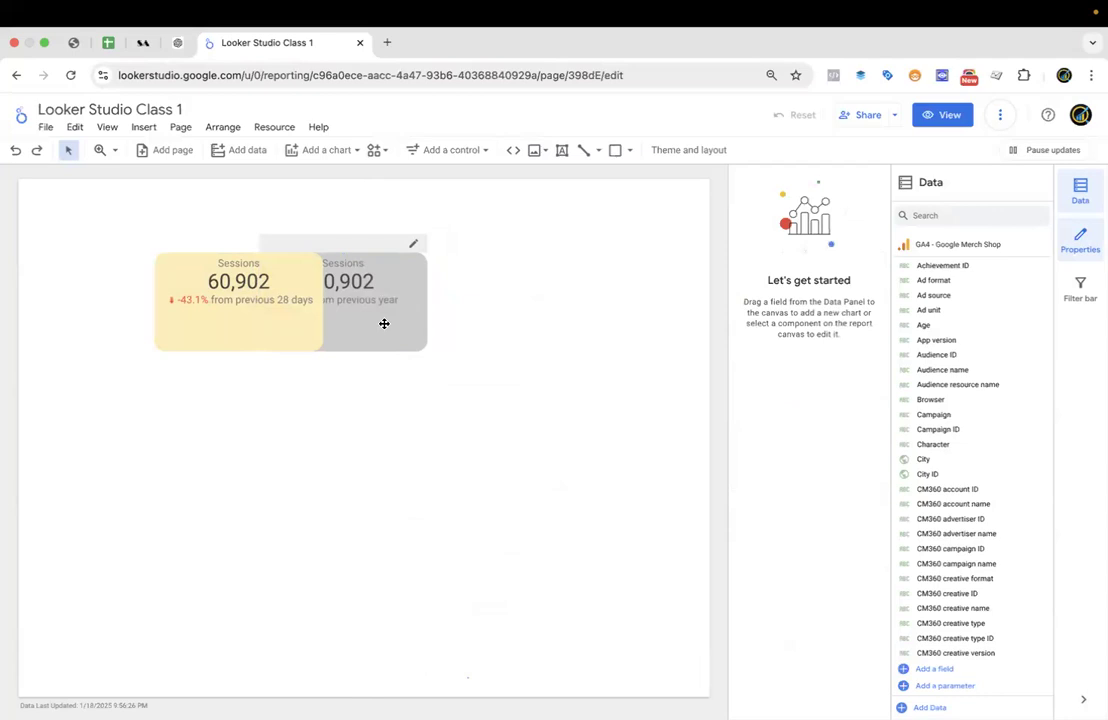
# Move the gray Sessions scorecard further behind the yellow one and remove its gray background.
pyautogui.moveTo(403, 329); pyautogui.dragTo(376, 338)
pyautogui.click(478, 338)
pyautogui.click(846, 214)
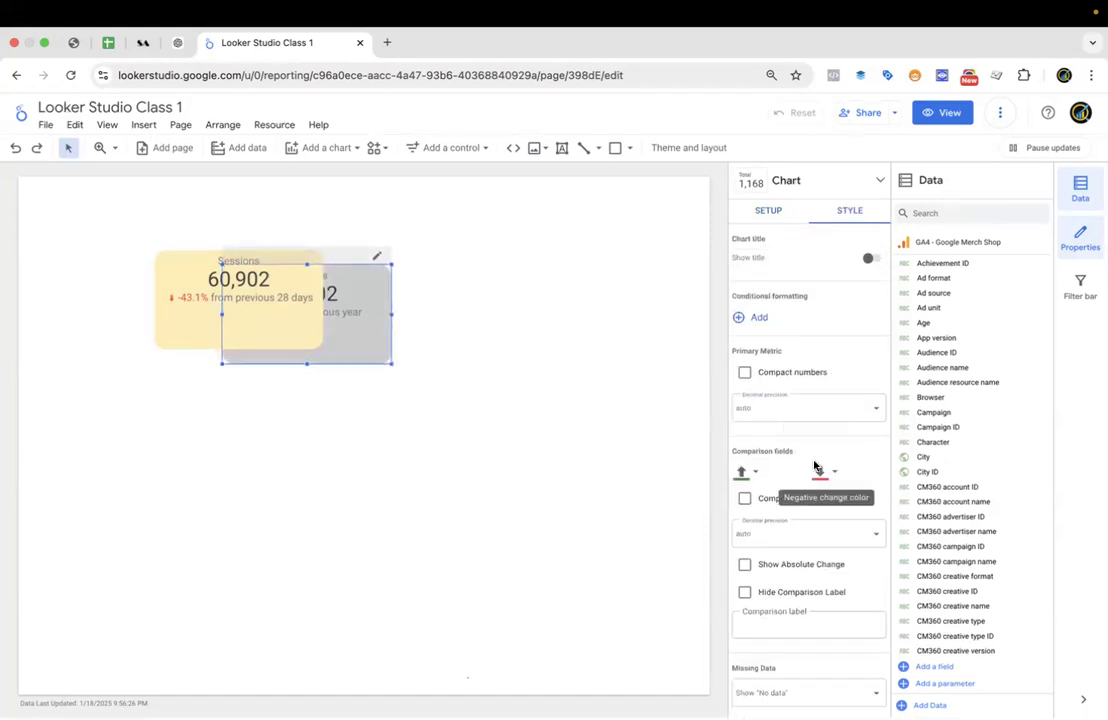
pyautogui.scroll(-10, 880, 360)
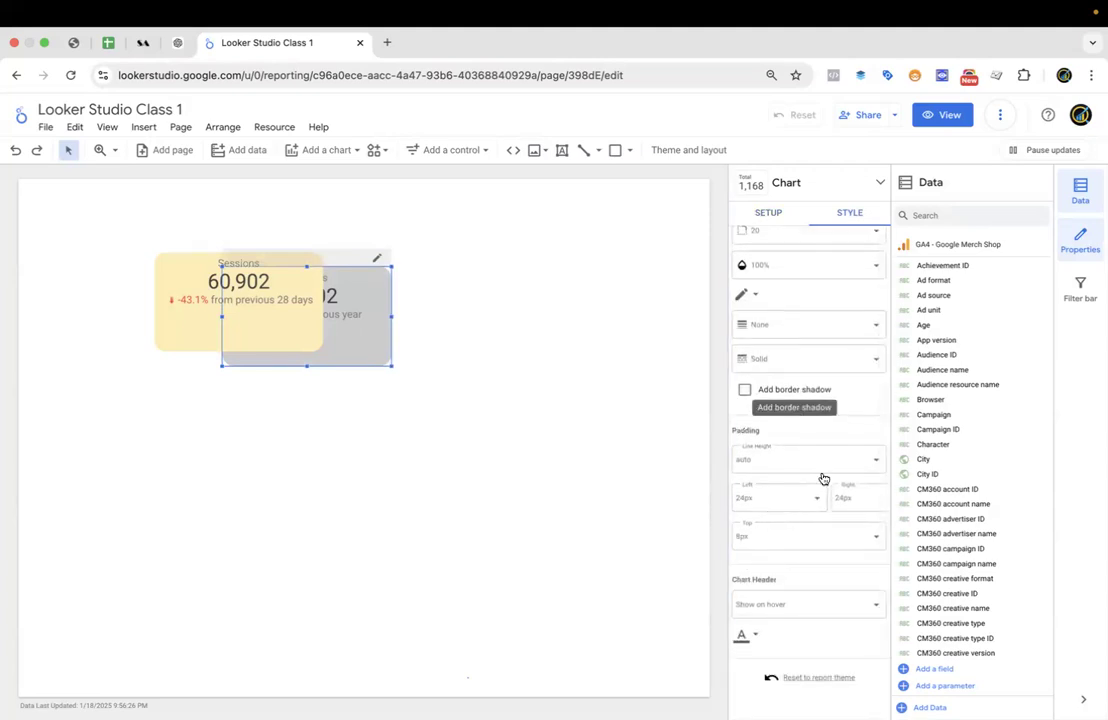
pyautogui.scroll(3, 772, 325)
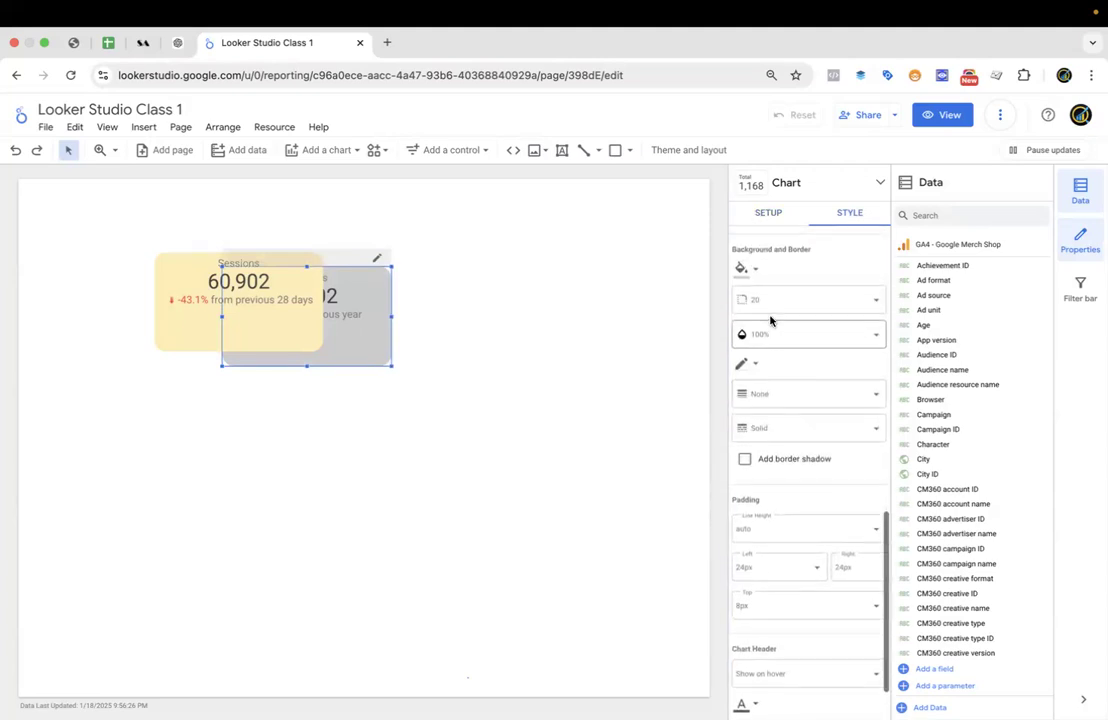
pyautogui.click(752, 305)
pyautogui.click(299, 309)
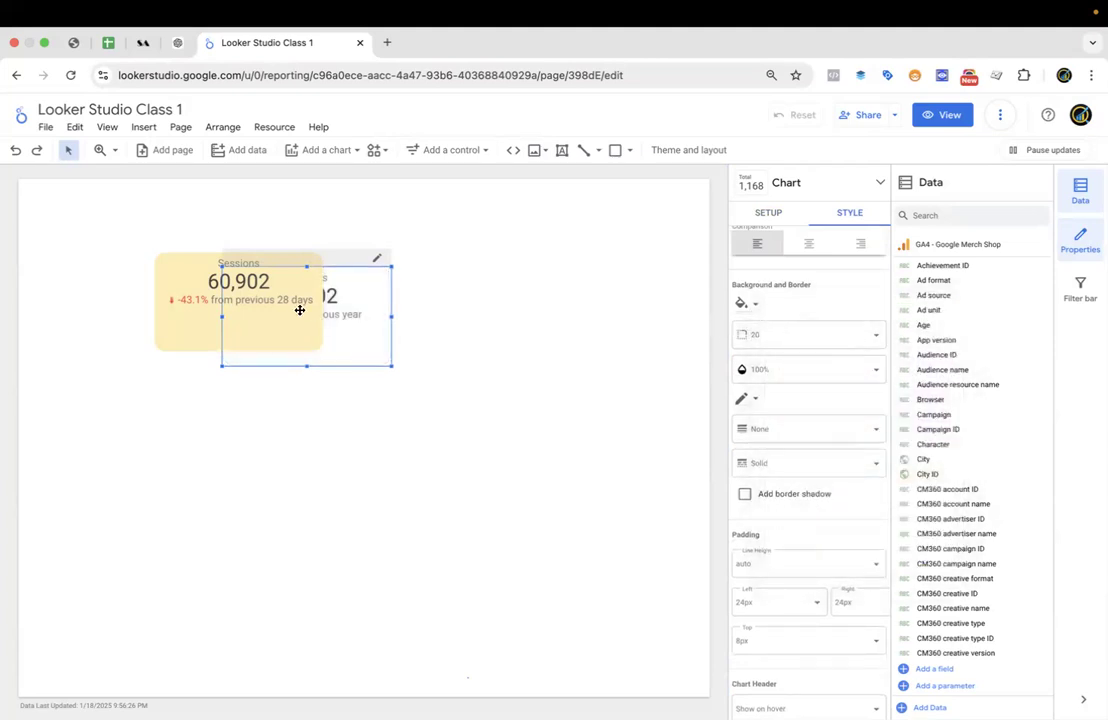
# Make the yellow Sessions scorecard's background transparent.
pyautogui.click(272, 321)
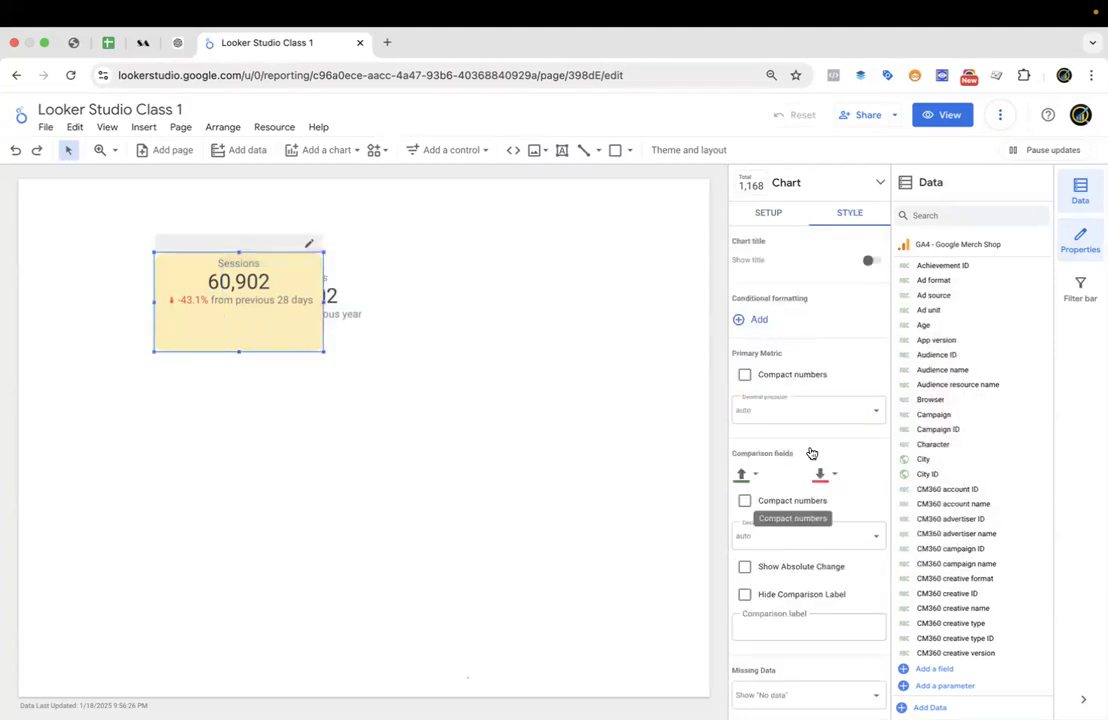
pyautogui.scroll(-10, 810, 480)
pyautogui.scroll(2, 800, 285)
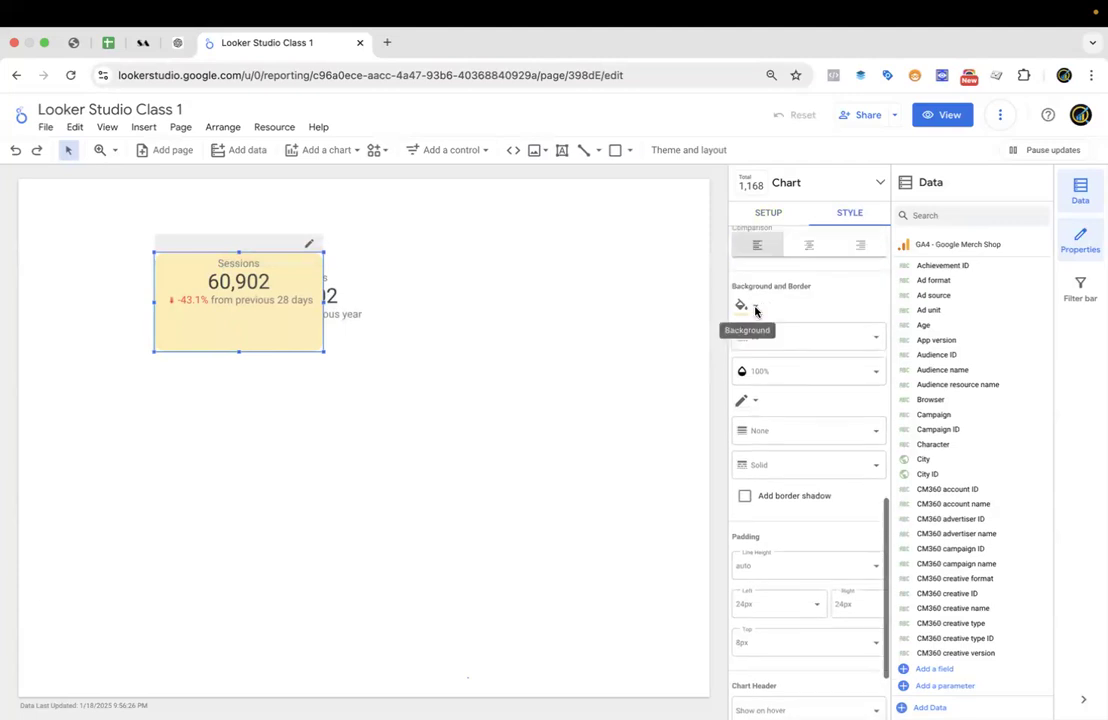
pyautogui.click(742, 305)
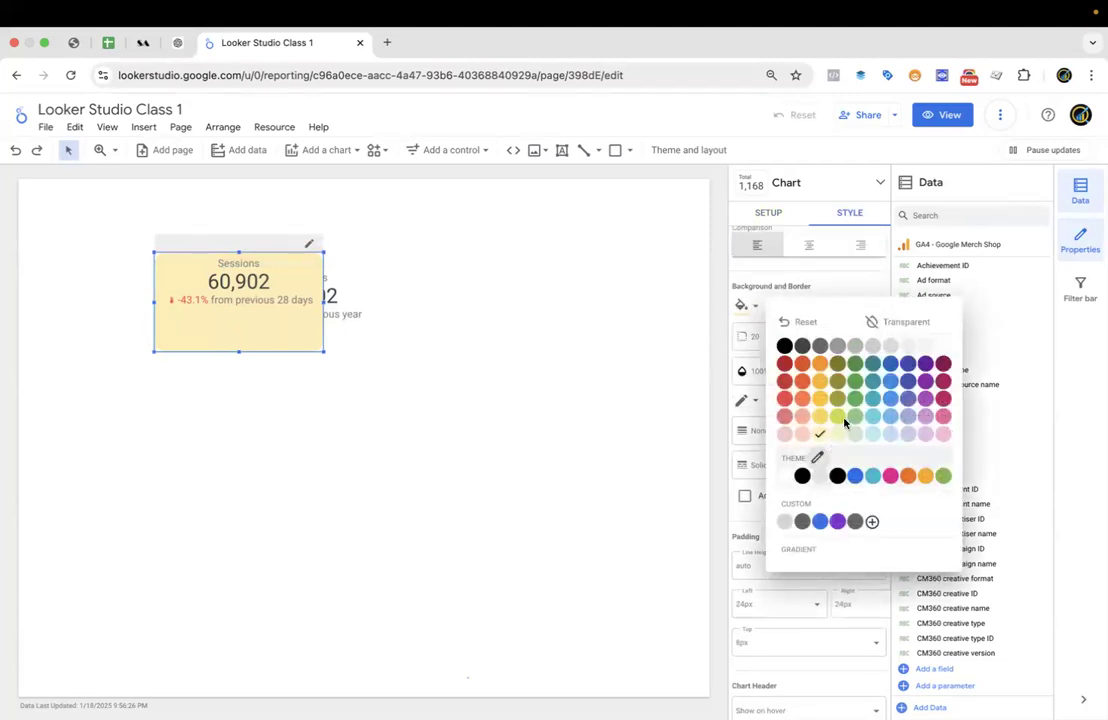
pyautogui.click(906, 321)
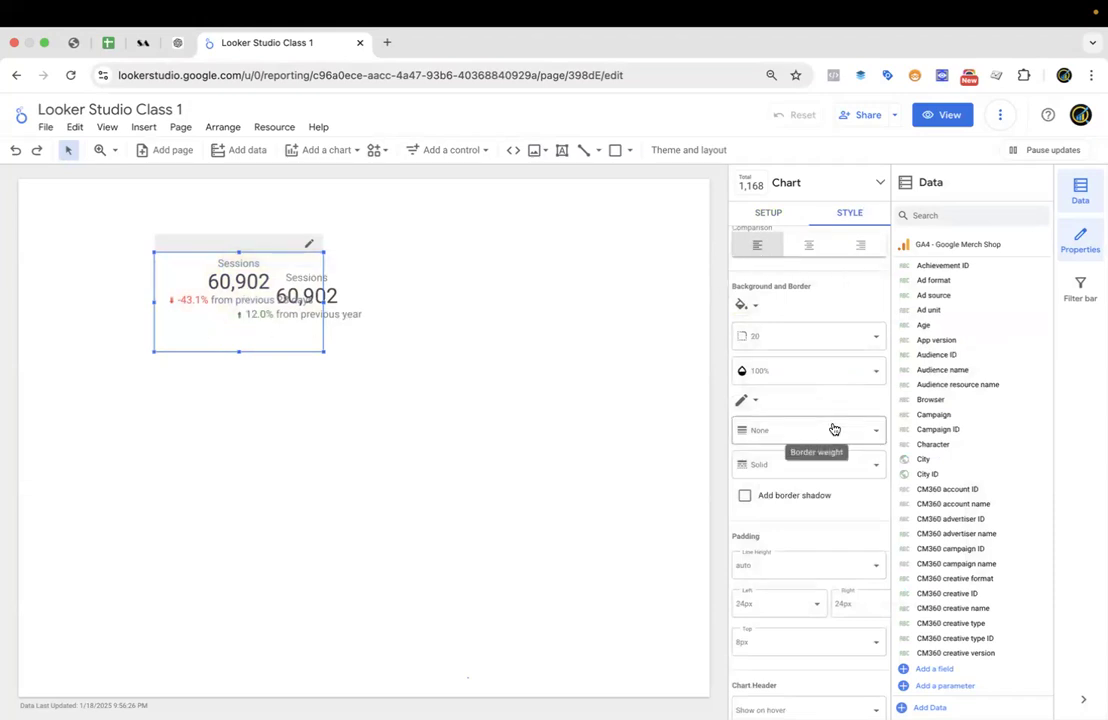
# Give the front Sessions scorecard with the previous-period comparison a white background.
pyautogui.scroll(-3, 834, 429)
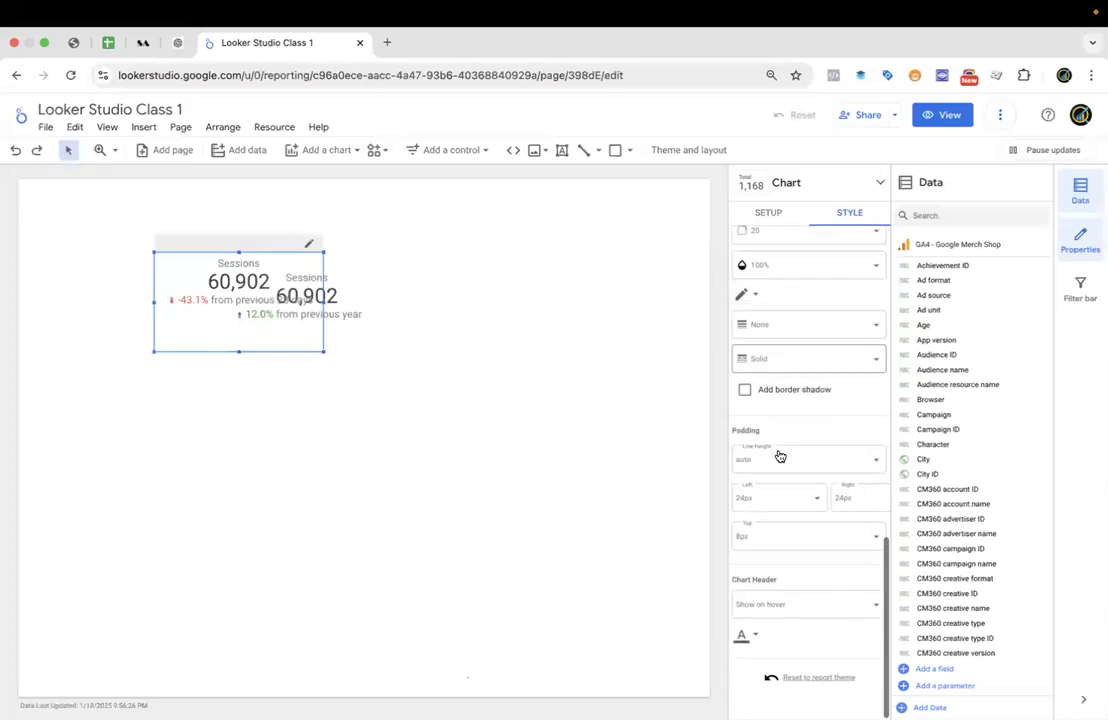
pyautogui.scroll(3, 760, 345)
pyautogui.click(752, 291)
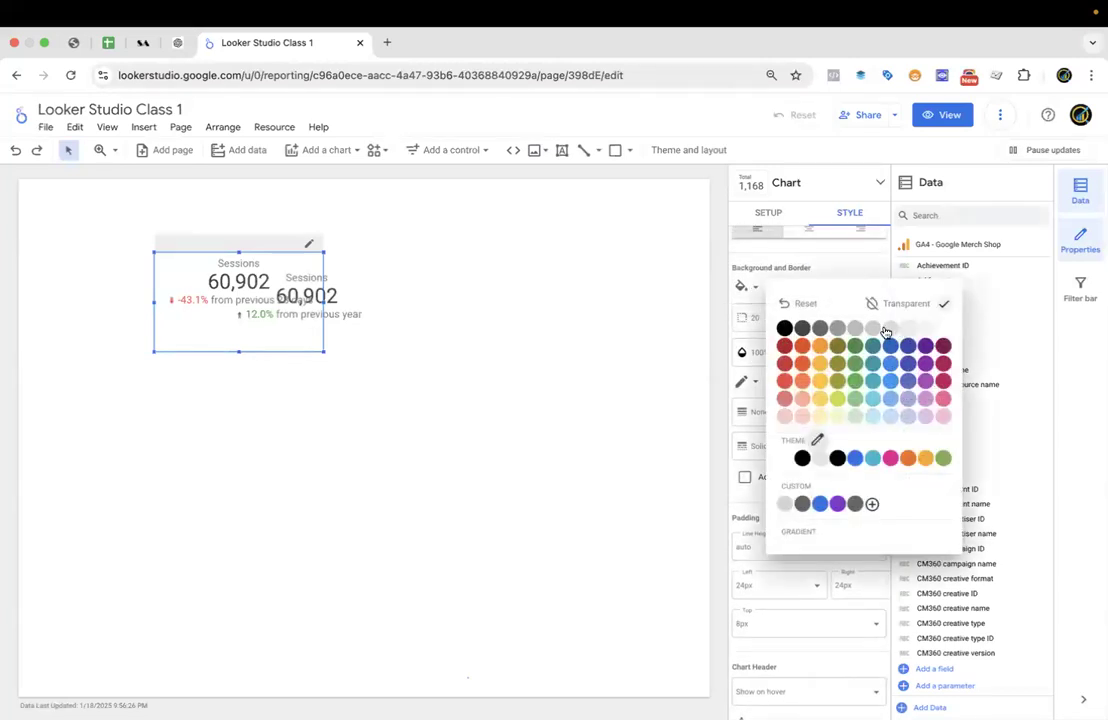
pyautogui.click(941, 330)
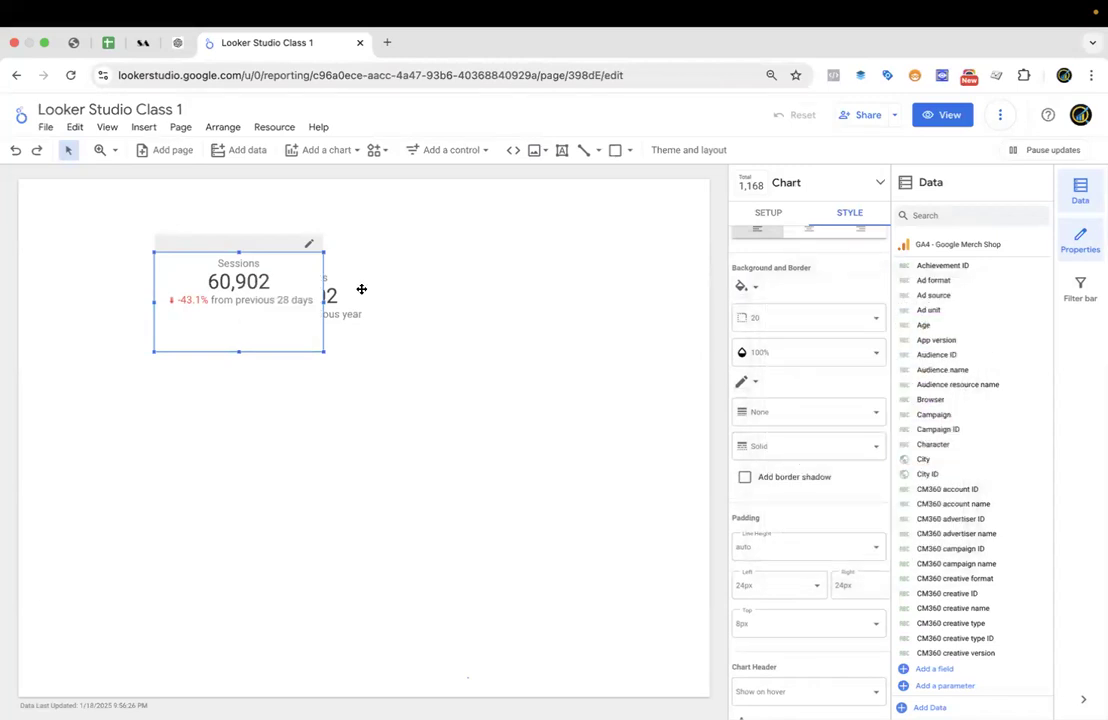
# Move the previous-year scorecard down and beneath the previous-period scorecard so that the two overlap.
pyautogui.moveTo(352, 305)
pyautogui.mouseDown()
pyautogui.moveTo(344, 331)
pyautogui.moveTo(317, 326)
pyautogui.moveTo(354, 325)
pyautogui.moveTo(363, 313)
pyautogui.mouseUp()
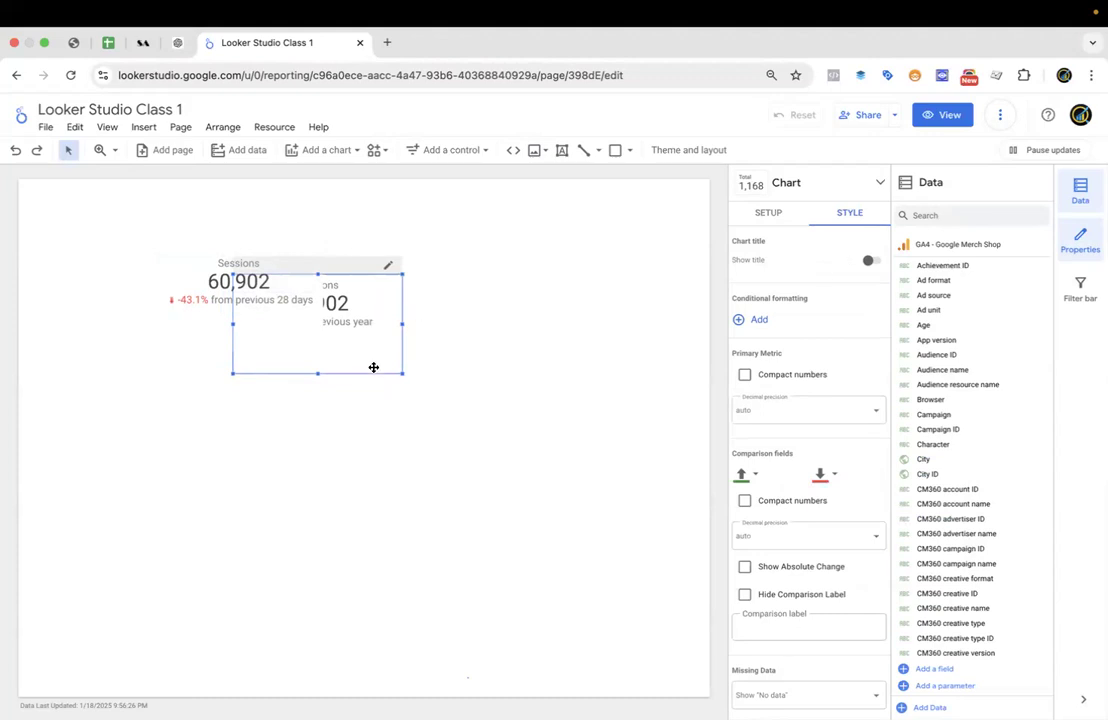
pyautogui.click(299, 344)
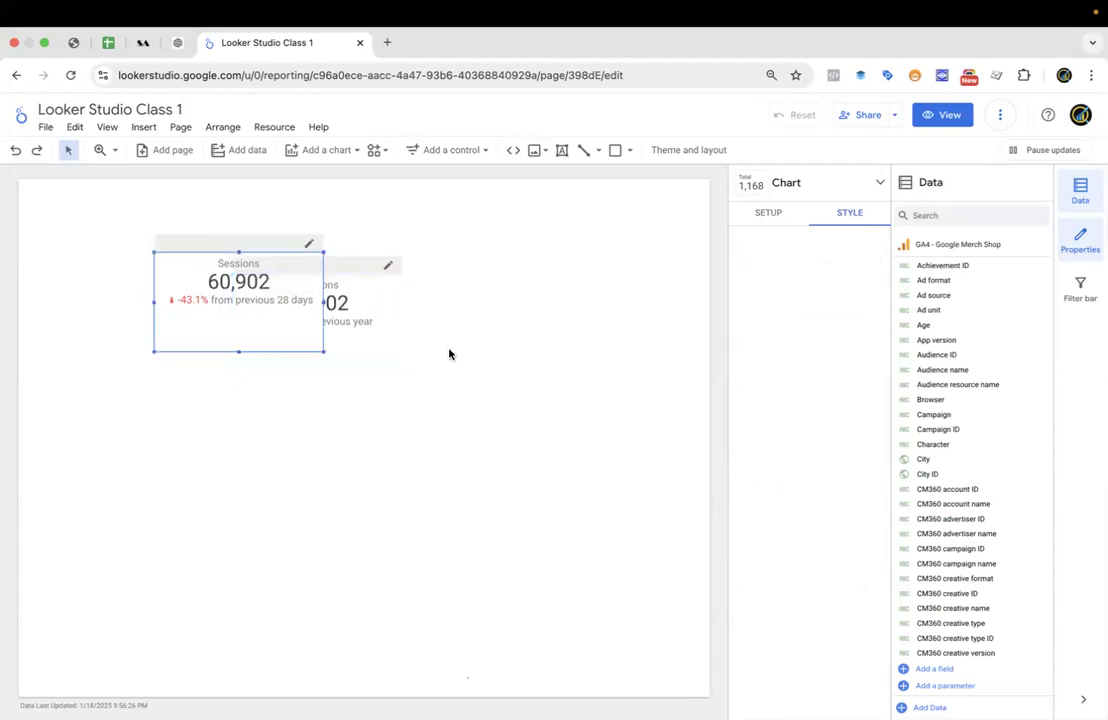
pyautogui.click(361, 326)
pyautogui.click(287, 321)
pyautogui.moveTo(358, 319); pyautogui.dragTo(295, 353)
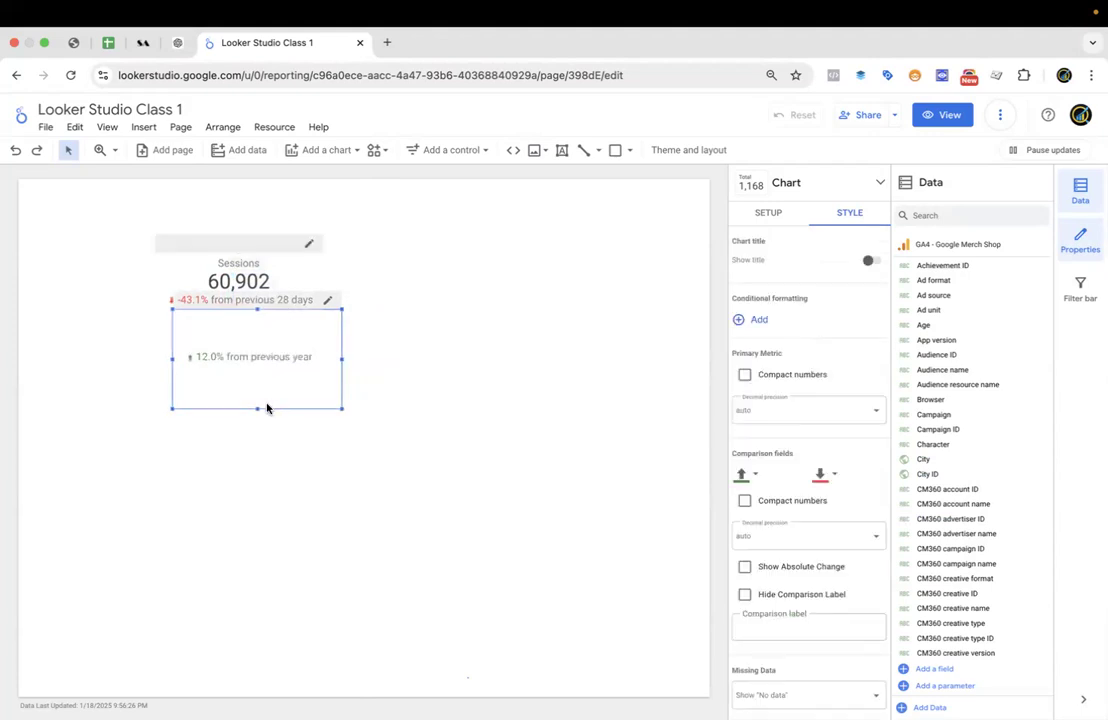
# Shorten the front scorecard and line up the one behind so its previous-year comparison sits directly under the previous-period line.
pyautogui.click(289, 266)
pyautogui.moveTo(245, 346); pyautogui.dragTo(260, 309)
pyautogui.click(272, 339)
pyautogui.click(310, 487)
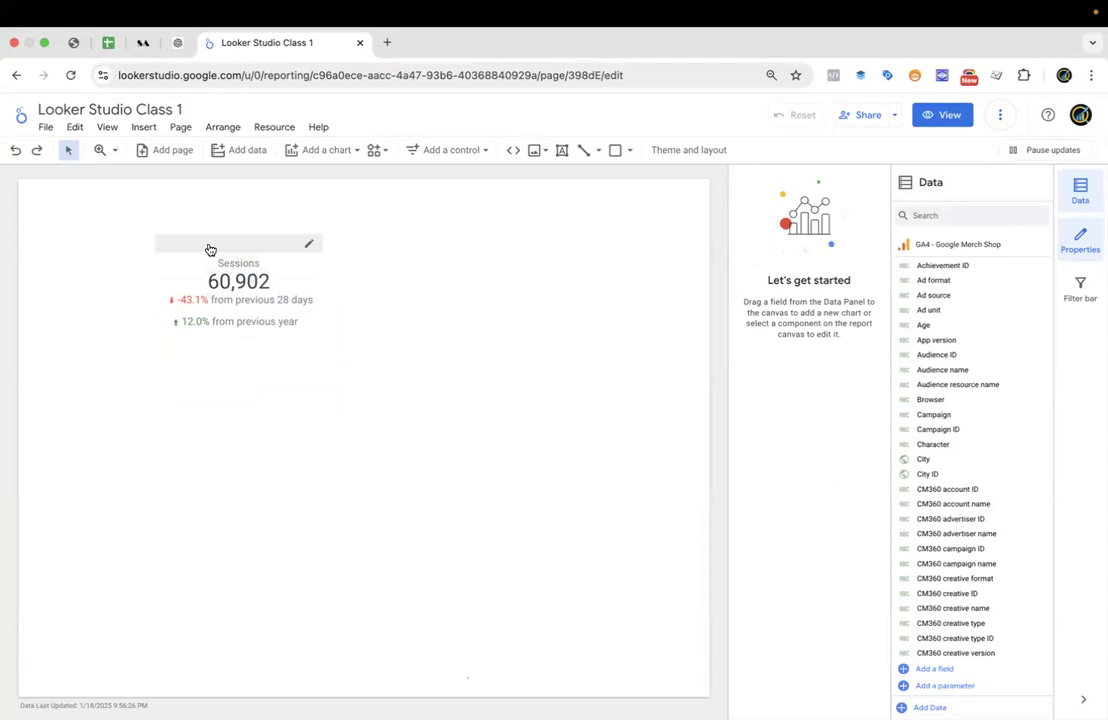
# Move the ungrouped front scorecard away from the previous-year one, and undo the move.
pyautogui.moveTo(100, 185); pyautogui.dragTo(318, 360)
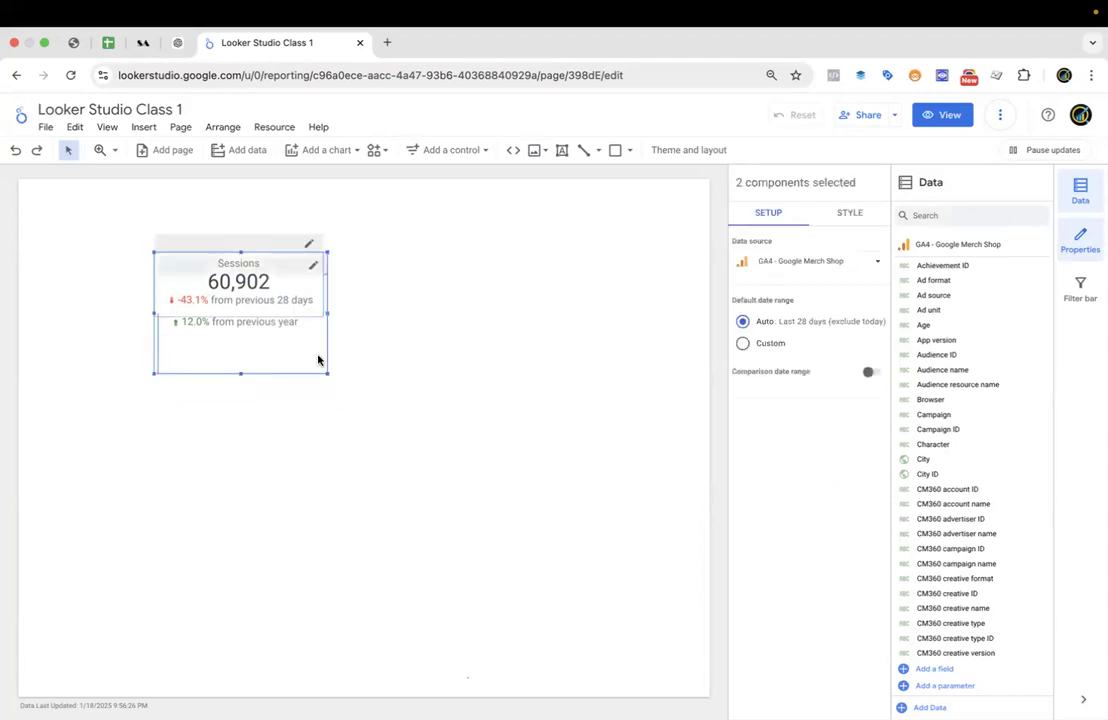
pyautogui.click(220, 128)
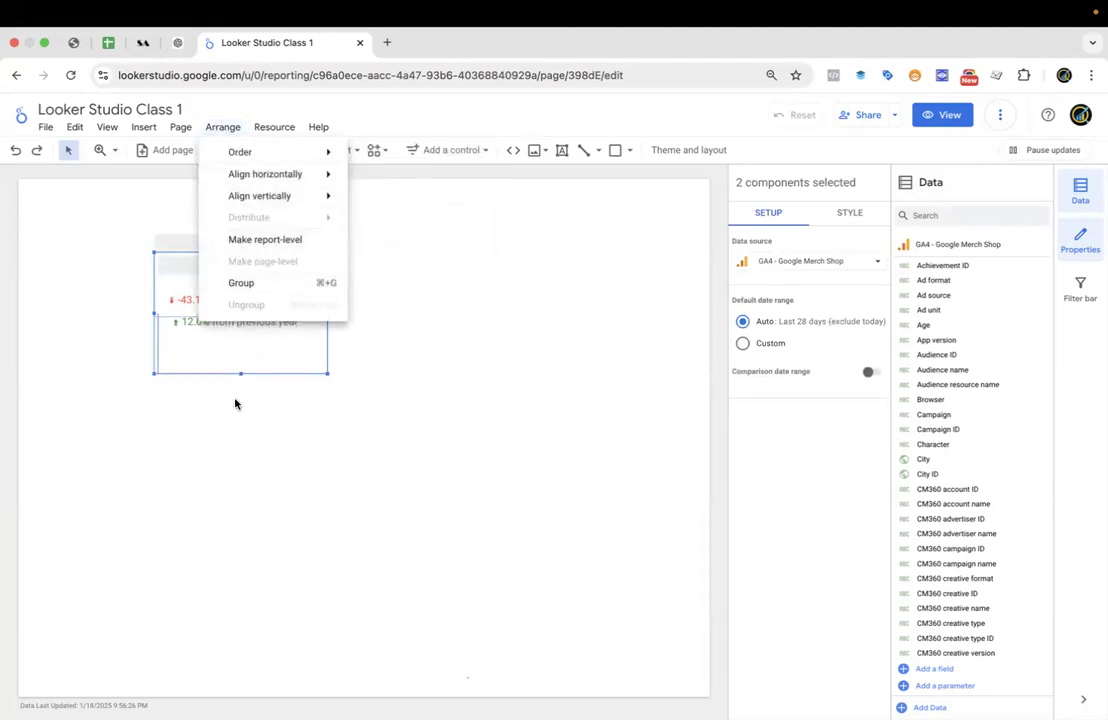
pyautogui.click(248, 343)
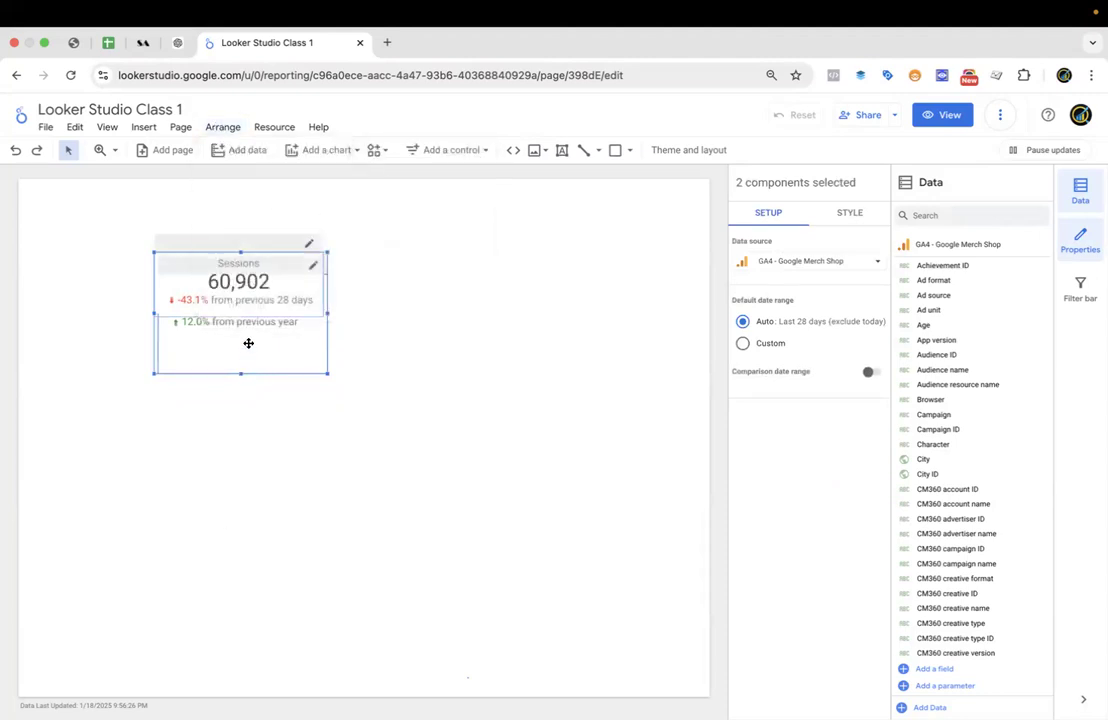
pyautogui.click(196, 413)
pyautogui.moveTo(228, 281); pyautogui.dragTo(541, 299)
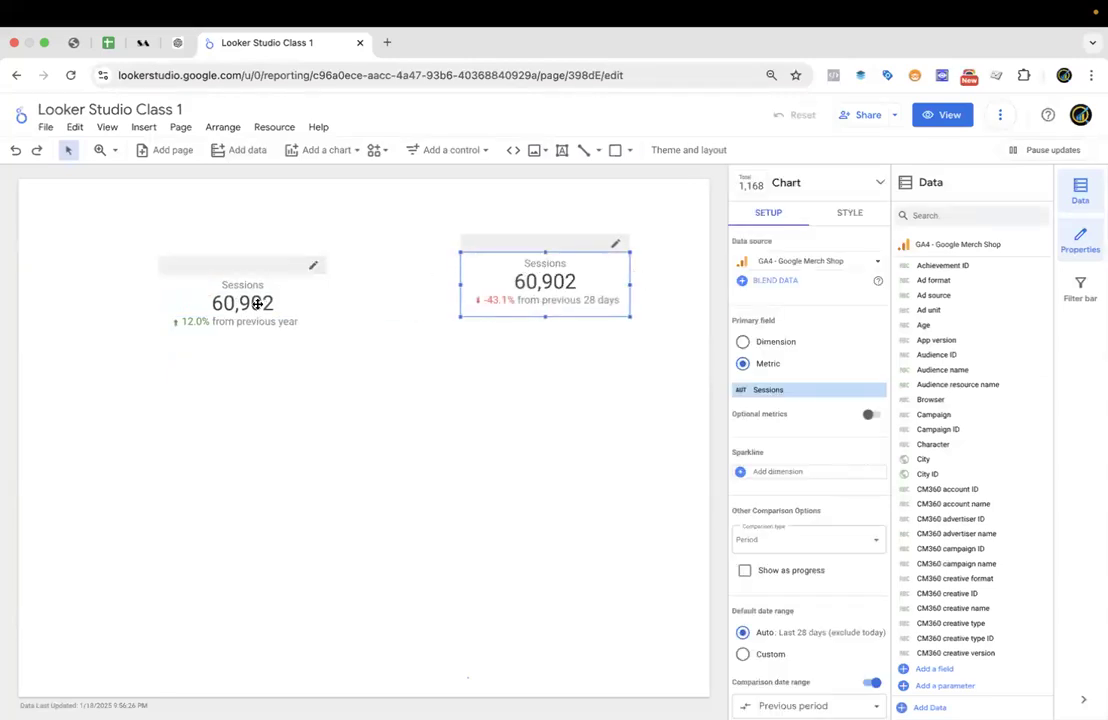
pyautogui.click(16, 150)
# Select both overlapping Sessions scorecards and group them.
pyautogui.moveTo(123, 198); pyautogui.dragTo(271, 355)
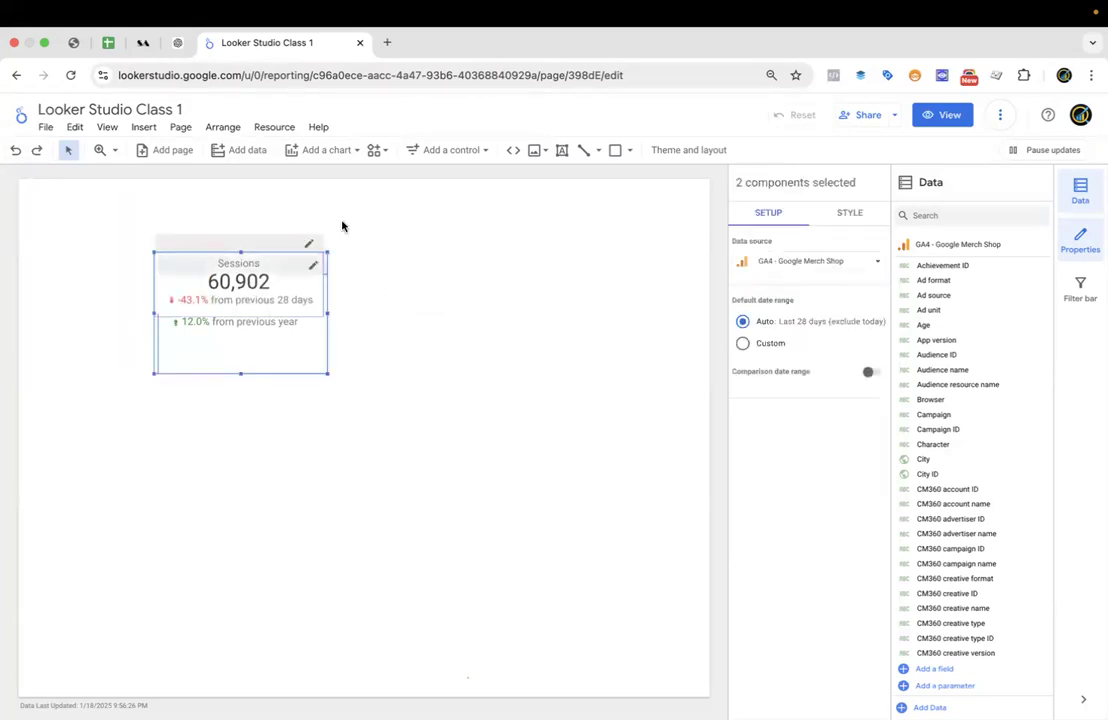
pyautogui.click(218, 128)
pyautogui.click(241, 284)
pyautogui.click(400, 378)
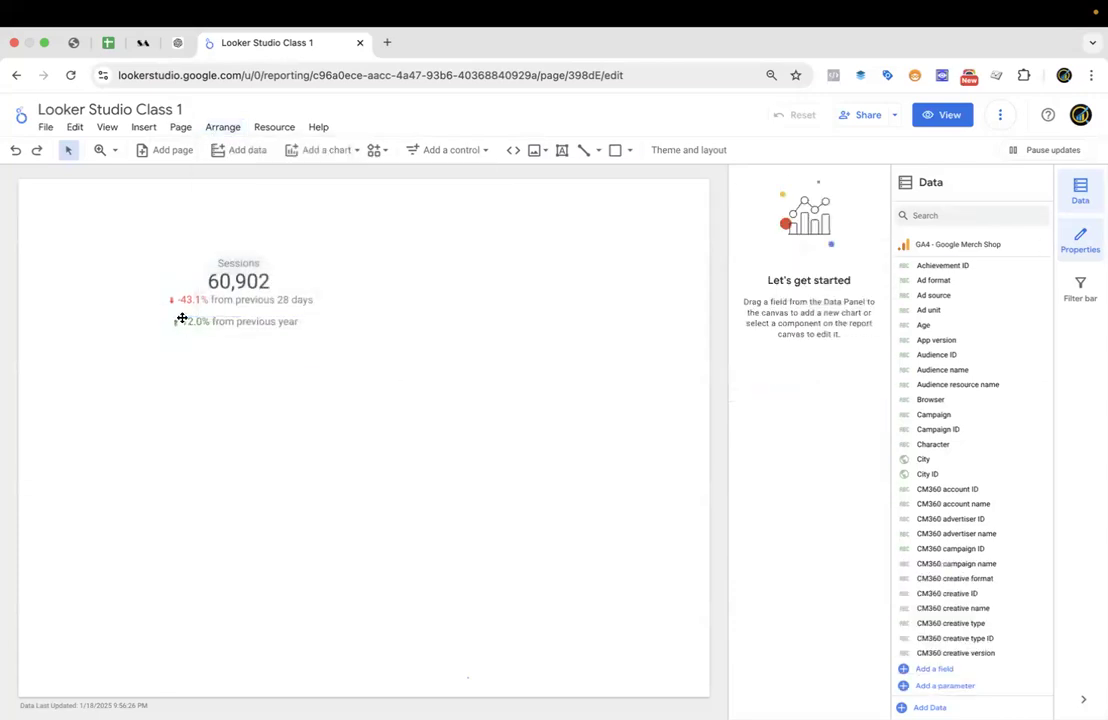
# Try the grouped scorecards at several spots on the canvas and place them in the page's upper-left corner.
pyautogui.moveTo(288, 253); pyautogui.dragTo(533, 272)
pyautogui.click(485, 363)
pyautogui.click(403, 398)
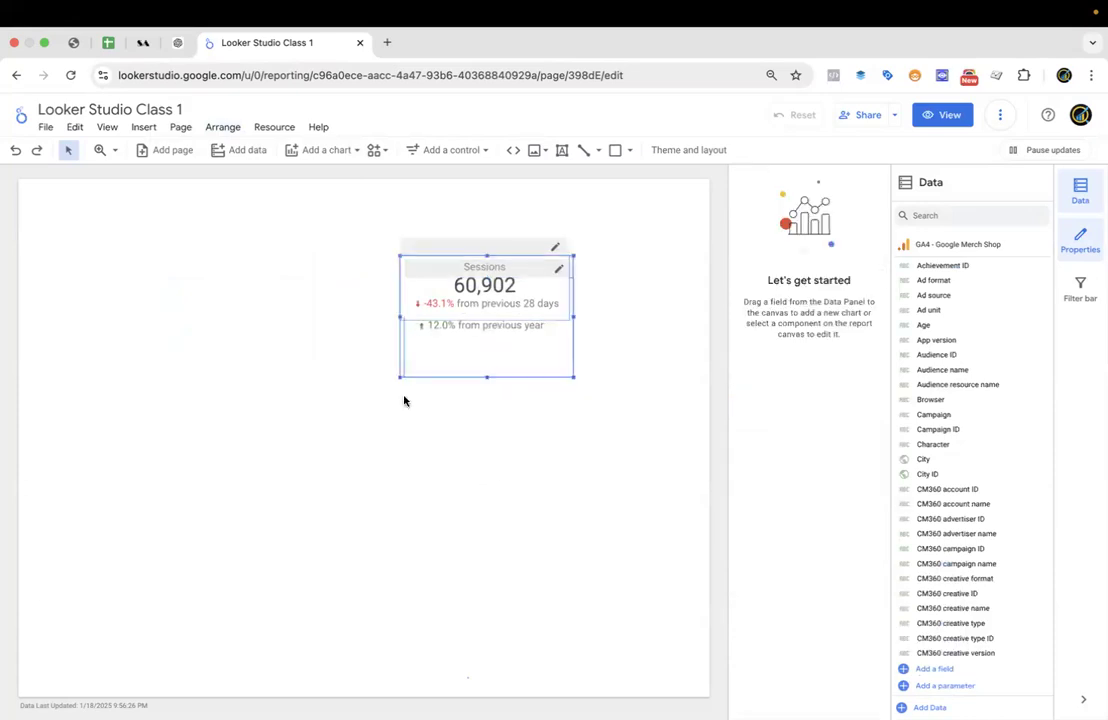
pyautogui.moveTo(512, 332); pyautogui.dragTo(7, 579)
pyautogui.moveTo(293, 492); pyautogui.dragTo(223, 292)
pyautogui.click(318, 380)
pyautogui.press('super+z')
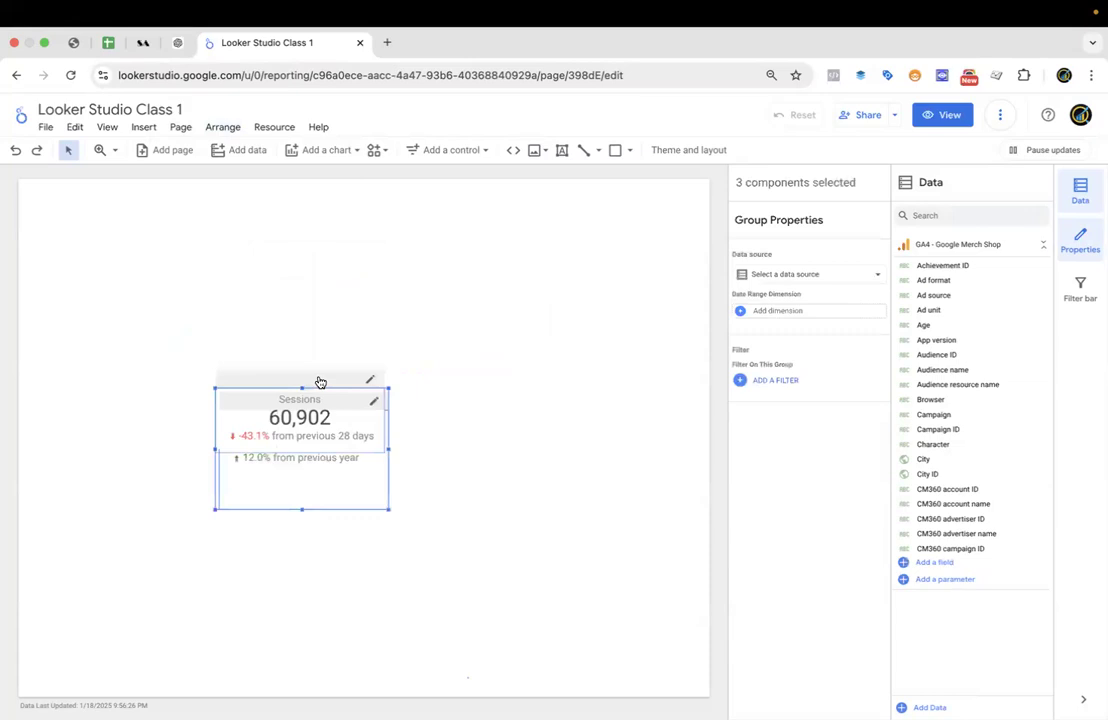
pyautogui.click(556, 420)
pyautogui.moveTo(331, 457); pyautogui.dragTo(163, 276)
pyautogui.click(296, 308)
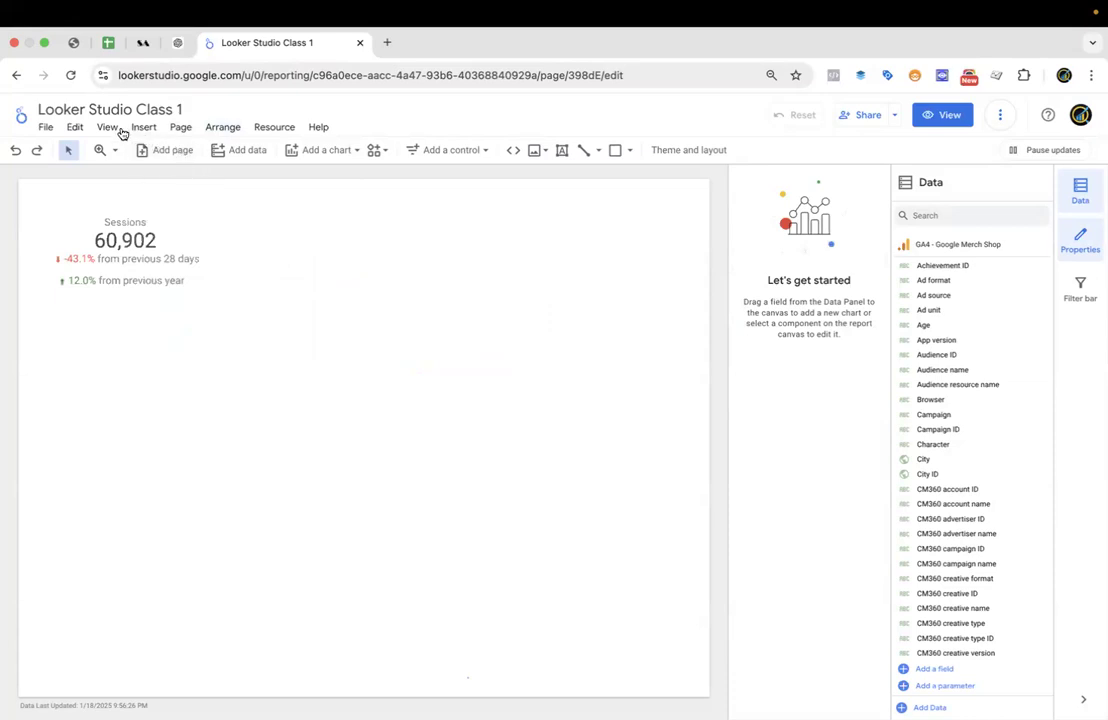
# Add a time series chart of Sessions by Date below the grouped scorecards and widen it to nearly the full page width.
pyautogui.click(327, 152)
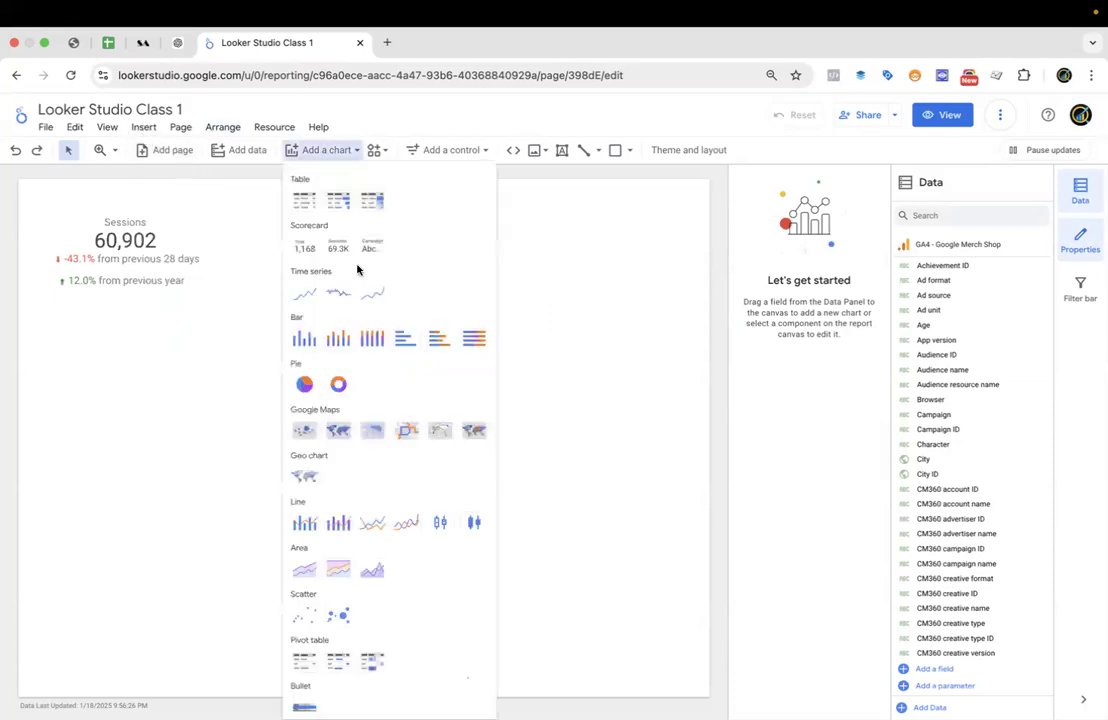
pyautogui.click(311, 292)
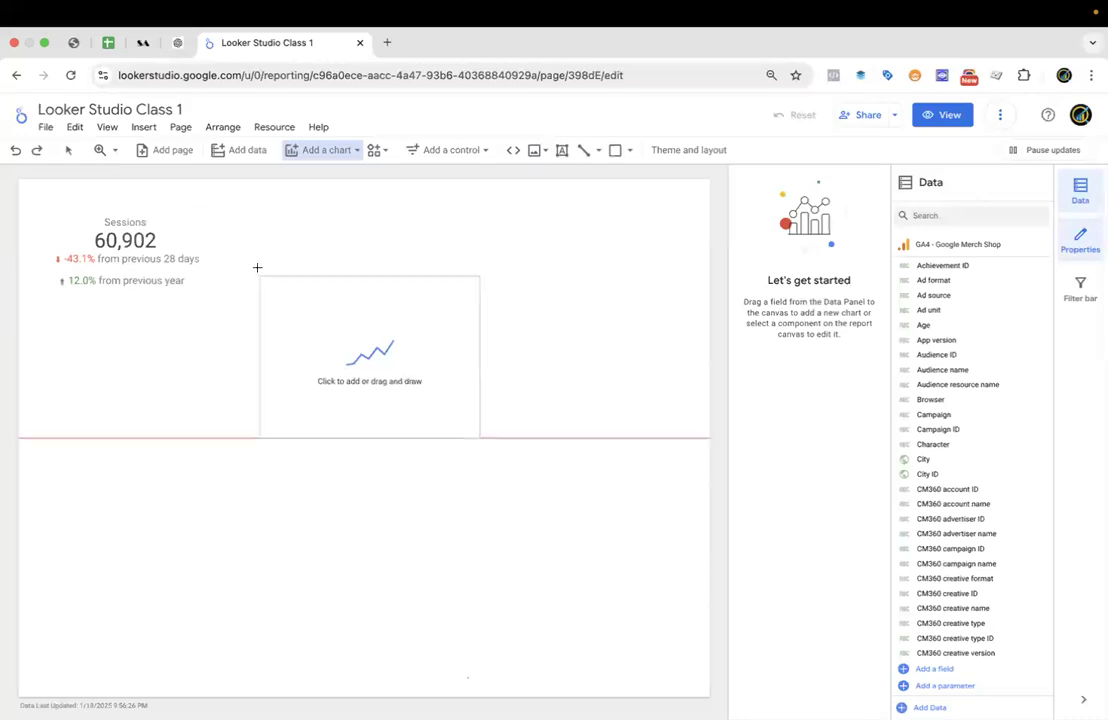
pyautogui.click(45, 321)
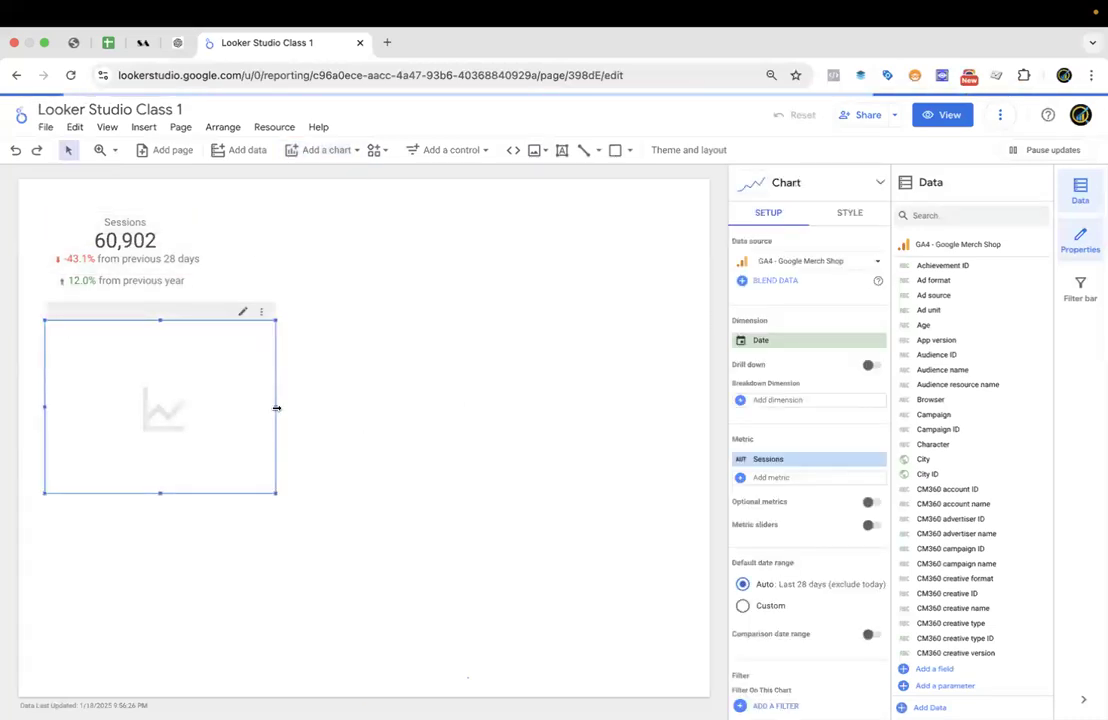
pyautogui.moveTo(277, 408); pyautogui.dragTo(690, 381)
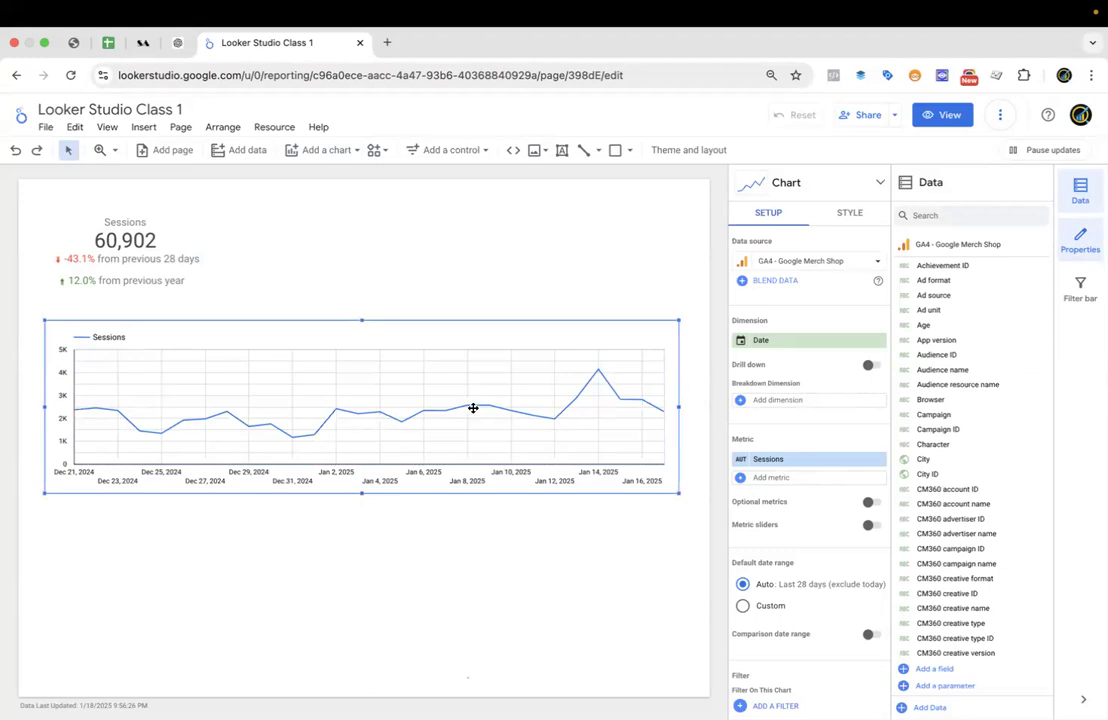
# Add a table of Sessions by Date below the time series chart and shift the chart slightly up.
pyautogui.click(316, 150)
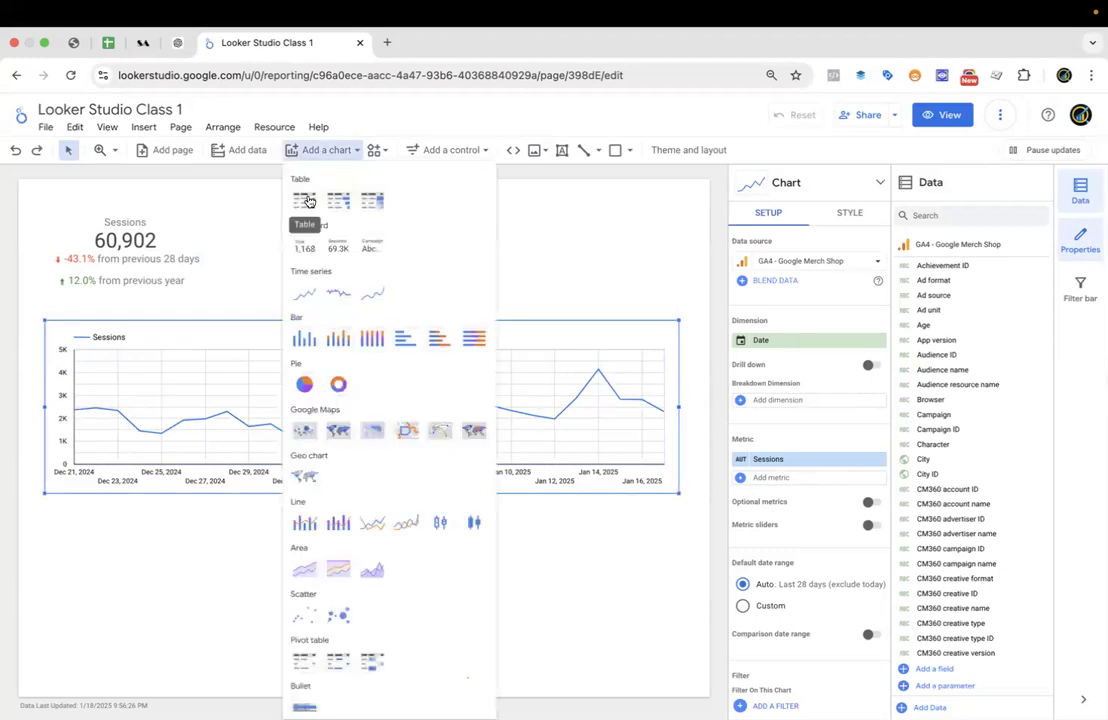
pyautogui.click(305, 200)
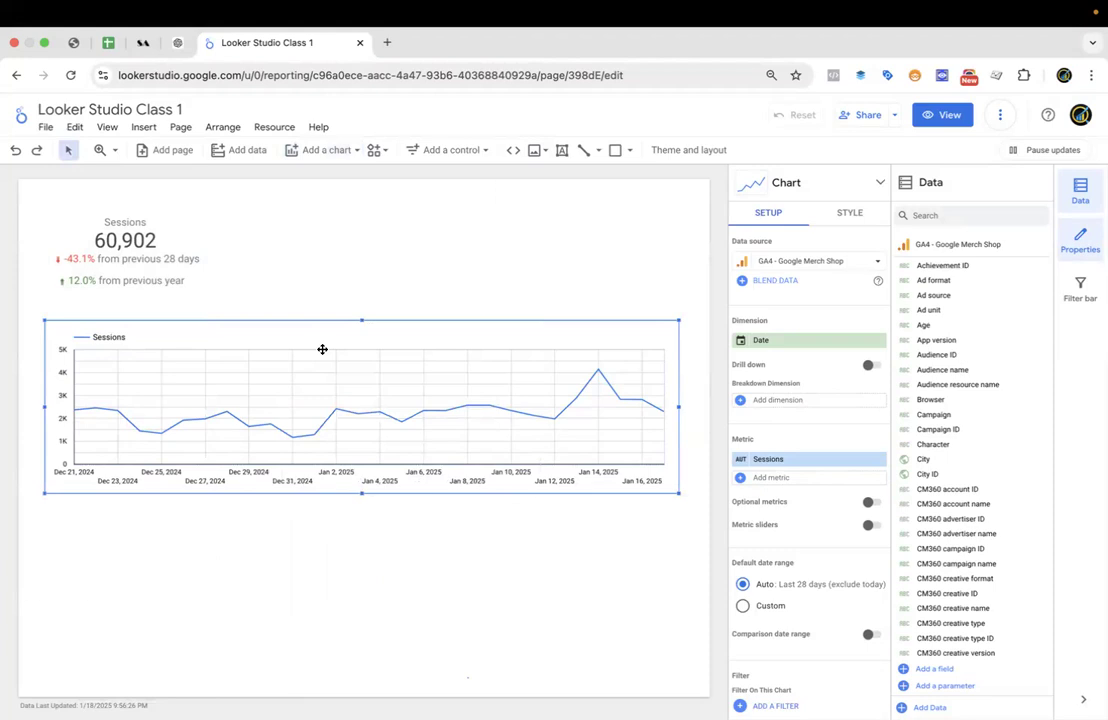
pyautogui.click(400, 381)
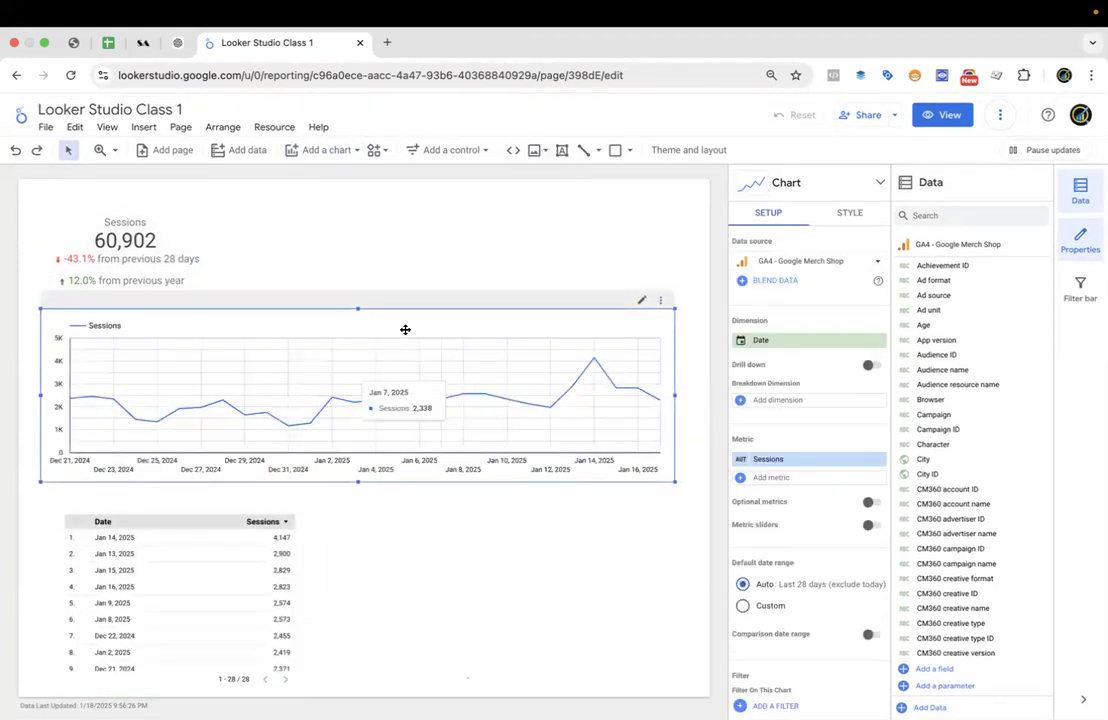
# Set the report's canvas size to 1200 px wide and 2000 px high in the layout settings.
pyautogui.click(681, 152)
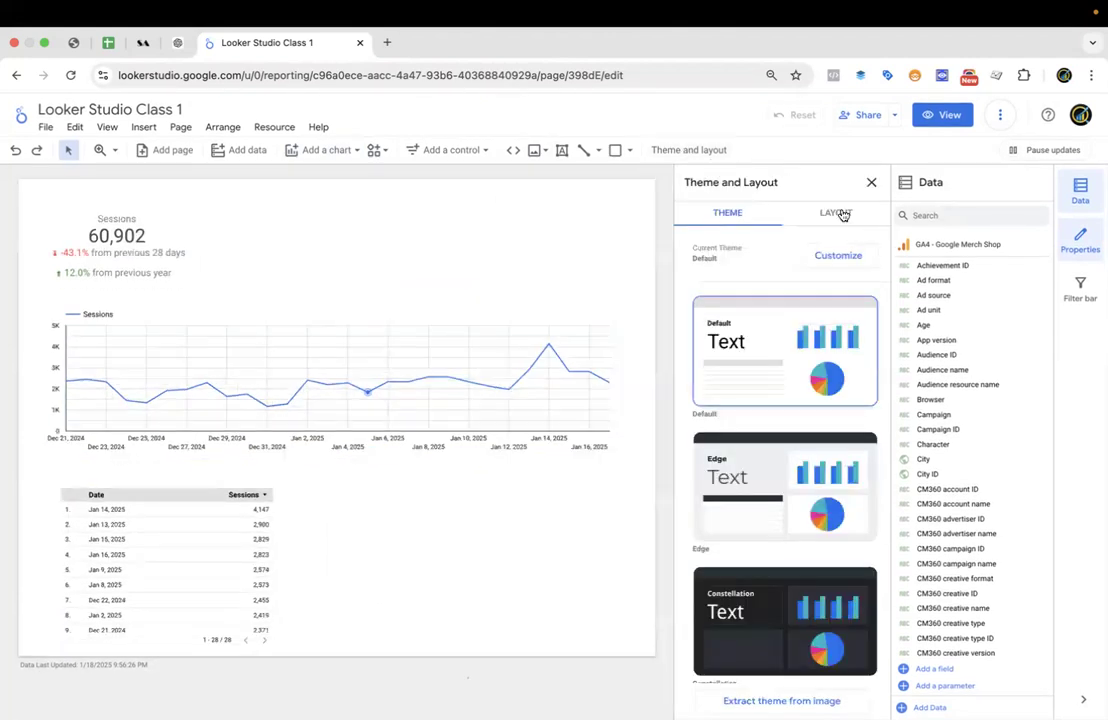
pyautogui.click(838, 214)
pyautogui.scroll(-1, 843, 318)
pyautogui.scroll(-5, 843, 318)
pyautogui.click(734, 403)
pyautogui.moveTo(734, 403); pyautogui.dragTo(704, 406)
pyautogui.press('BackSpace')
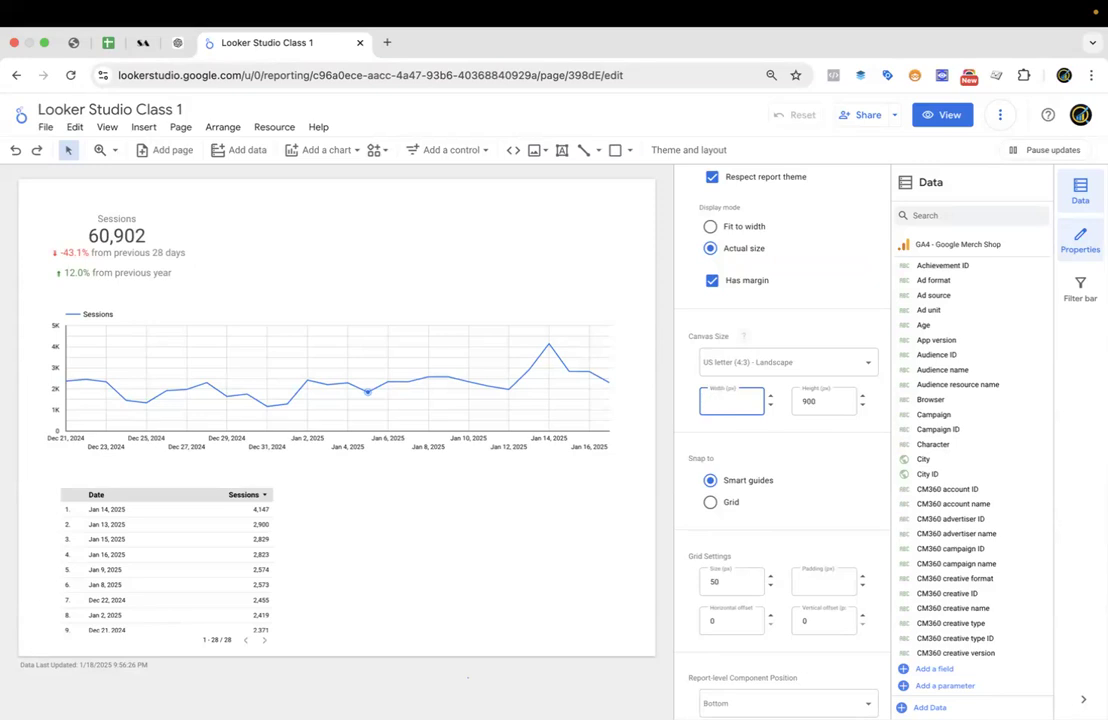
pyautogui.doubleClick(814, 401)
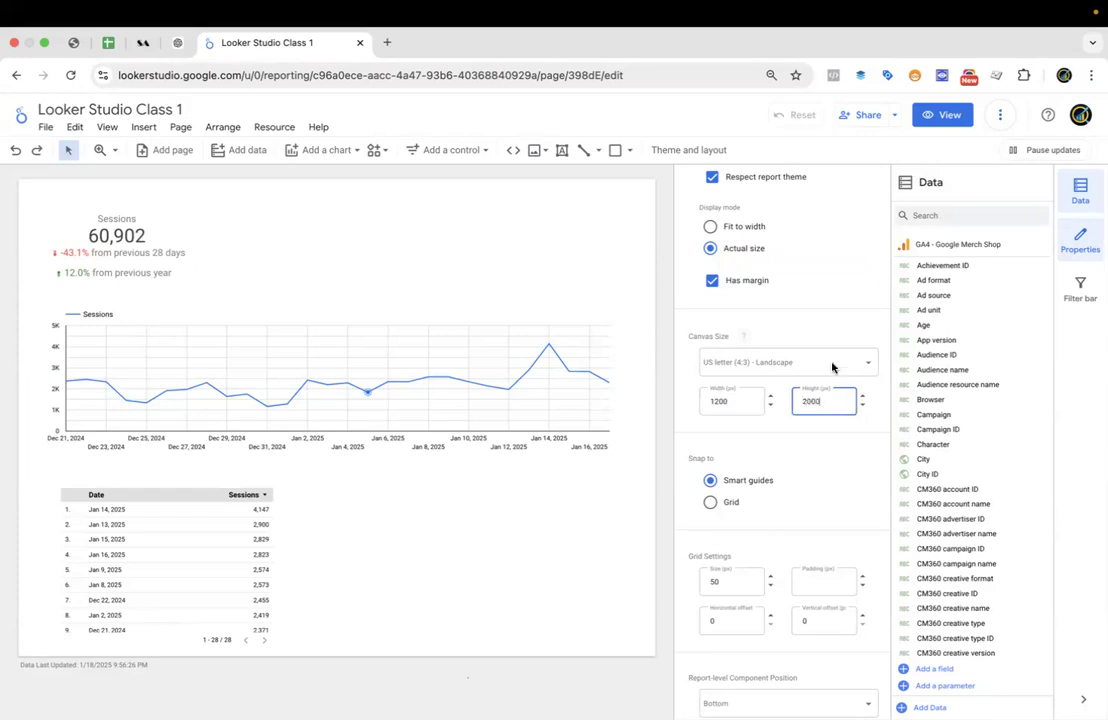
pyautogui.press('Return')
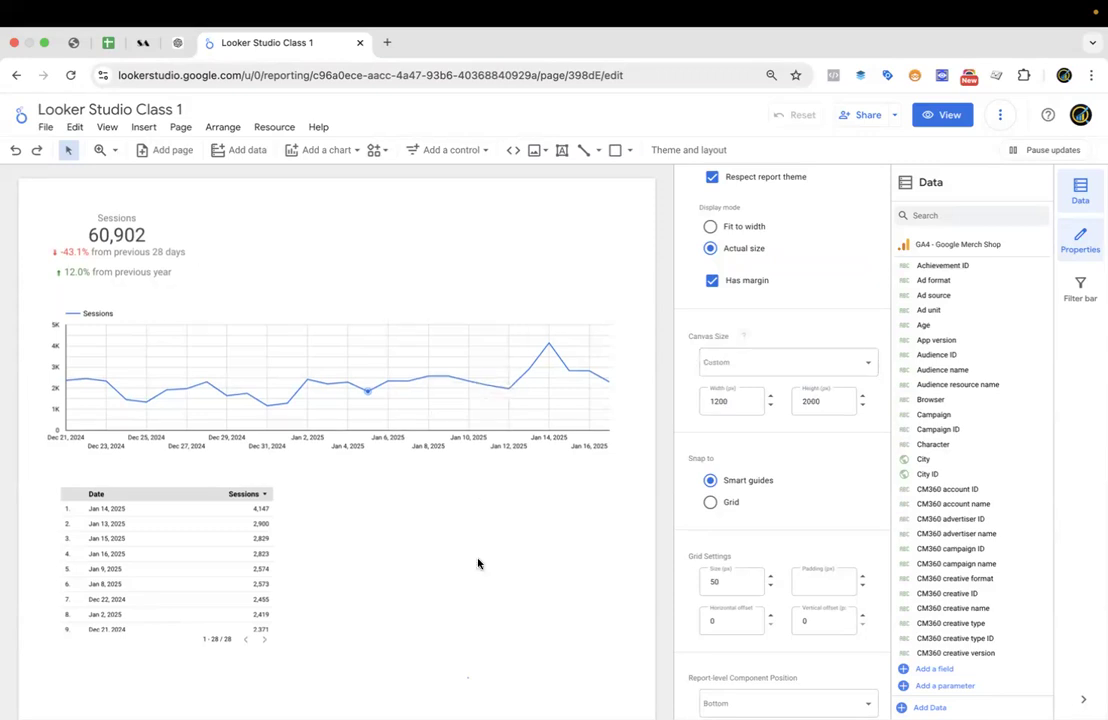
# Delete the Sessions time series chart from the report page.
pyautogui.scroll(-5, 477, 561)
pyautogui.scroll(4, 477, 561)
pyautogui.scroll(3, 400, 480)
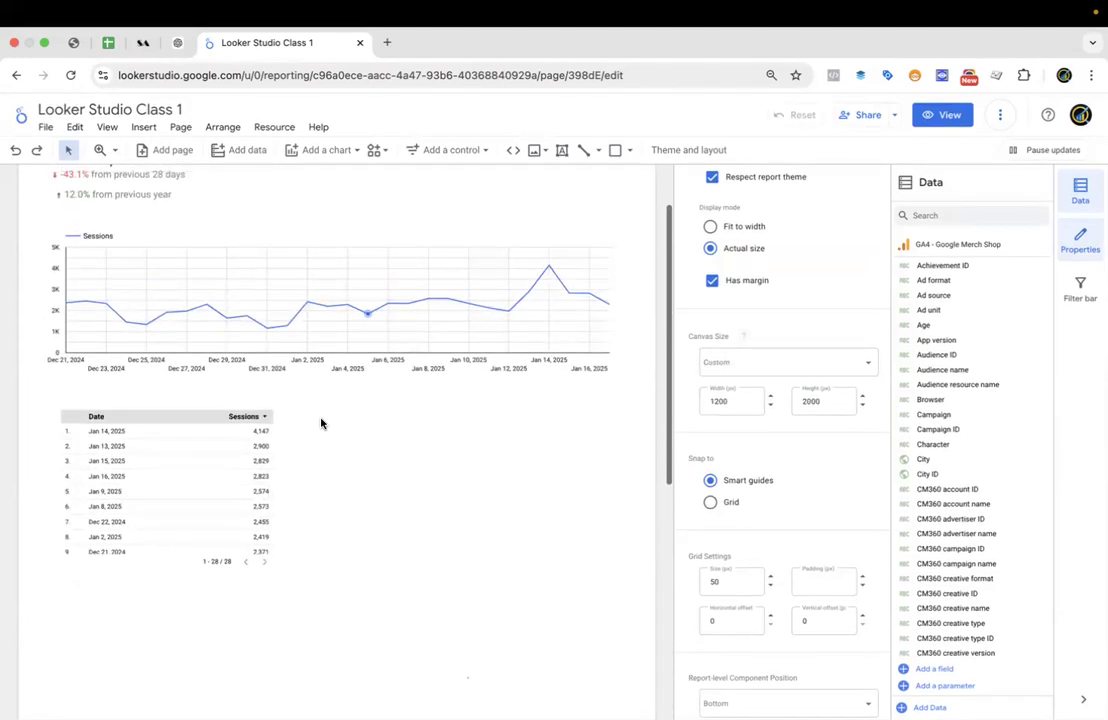
pyautogui.click(297, 315)
pyautogui.press('Delete')
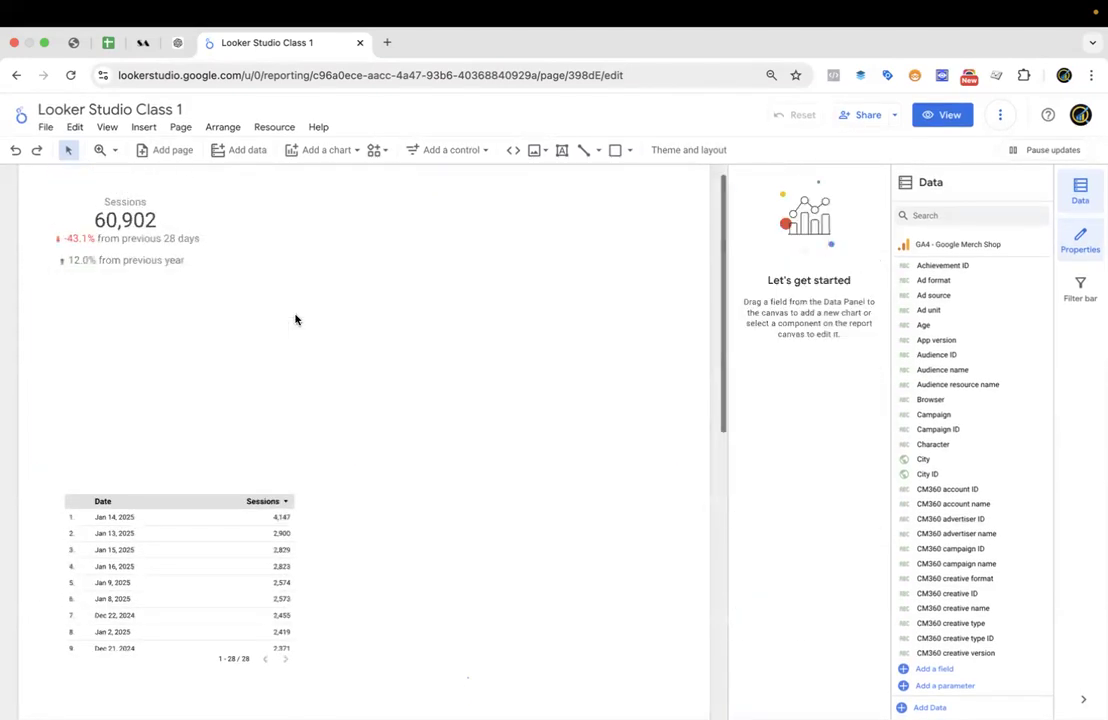
# Move the table up to just below the grouped scorecards and widen it to nearly the full page width.
pyautogui.moveTo(163, 574); pyautogui.dragTo(138, 381)
pyautogui.moveTo(277, 393); pyautogui.dragTo(666, 394)
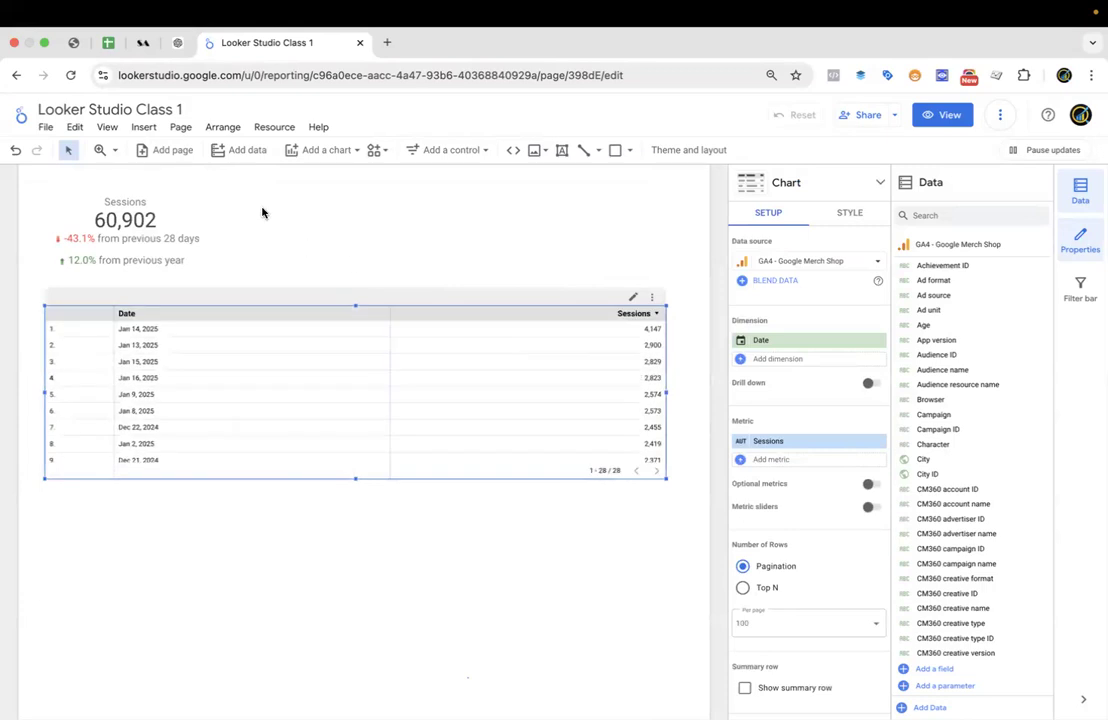
pyautogui.click(322, 150)
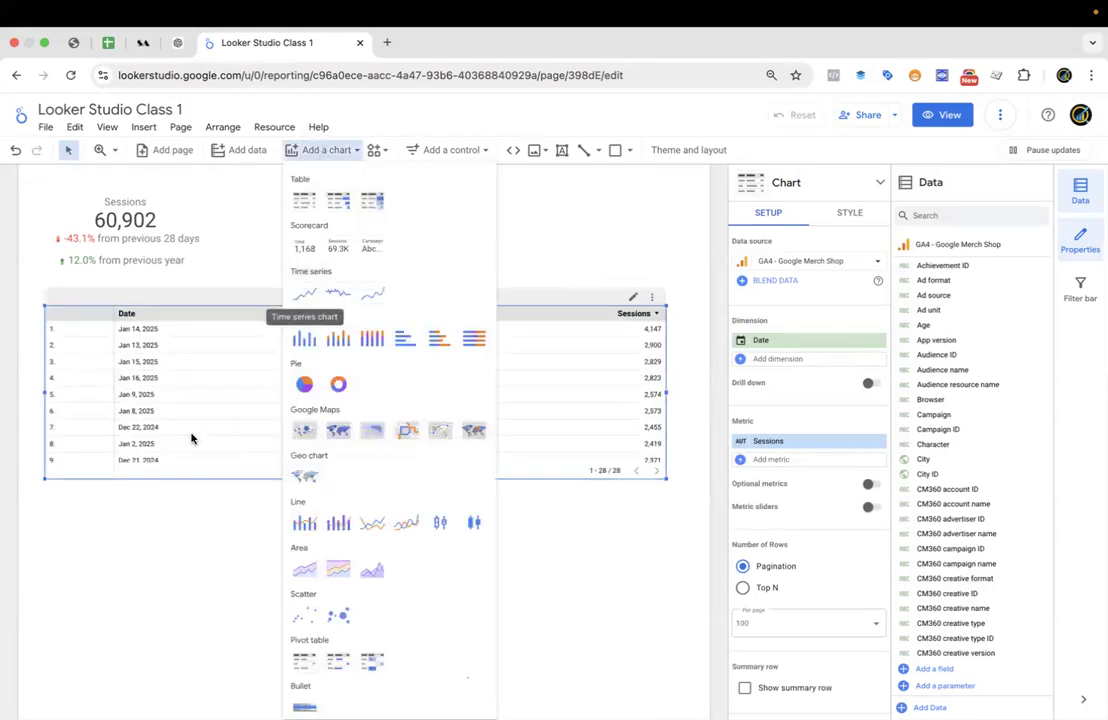
pyautogui.click(222, 440)
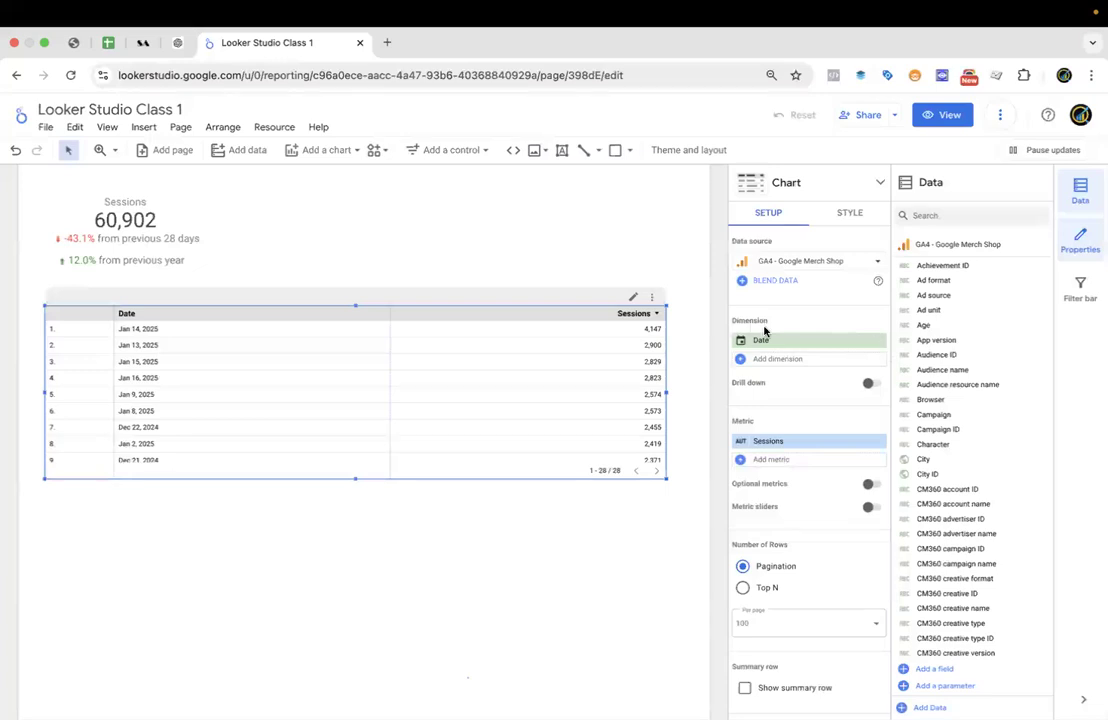
# Replace the table's Date dimension with Session default channel group.
pyautogui.scroll(-1, 776, 443)
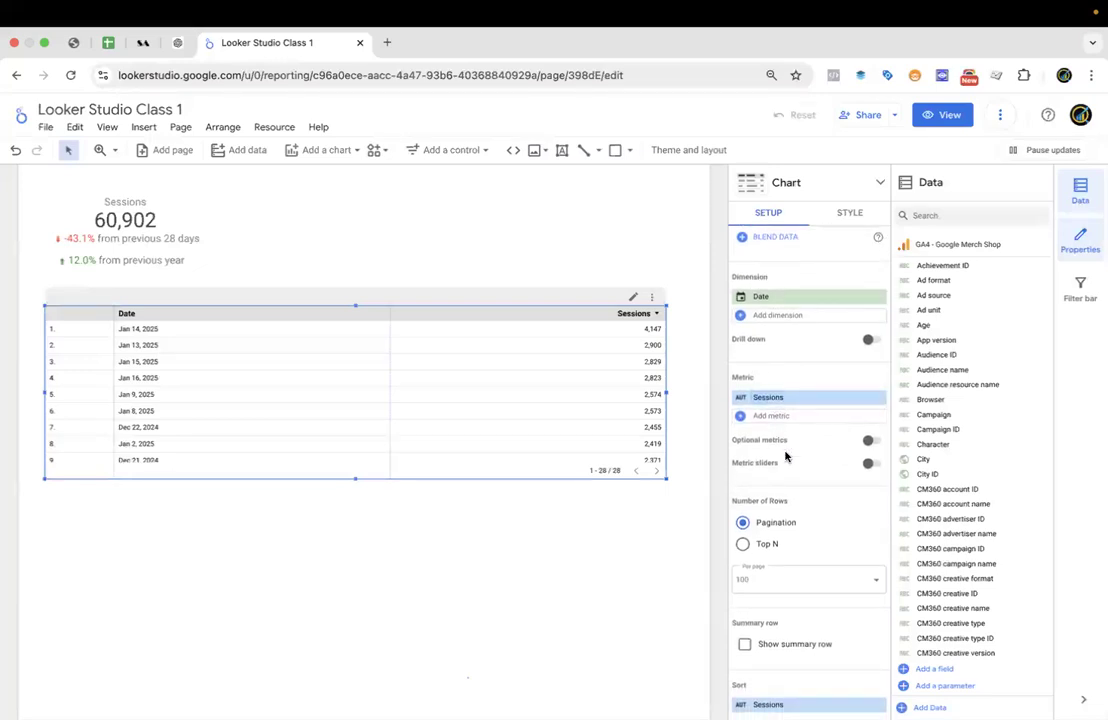
pyautogui.scroll(-3, 770, 420)
pyautogui.scroll(4, 767, 406)
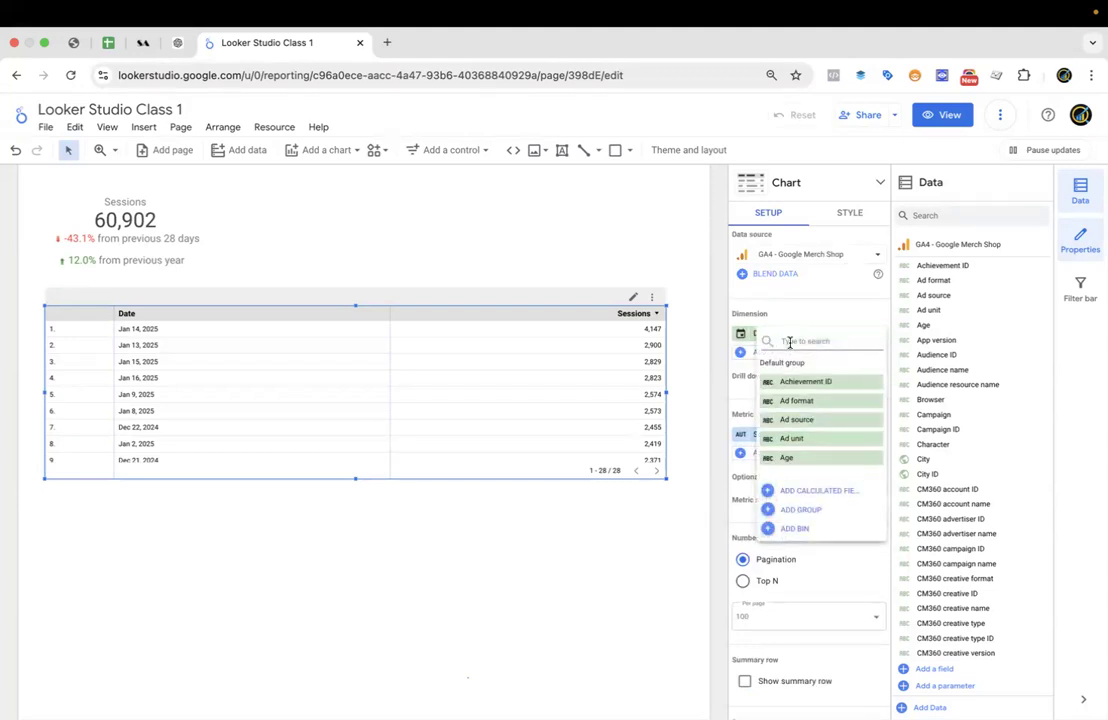
pyautogui.write('se')
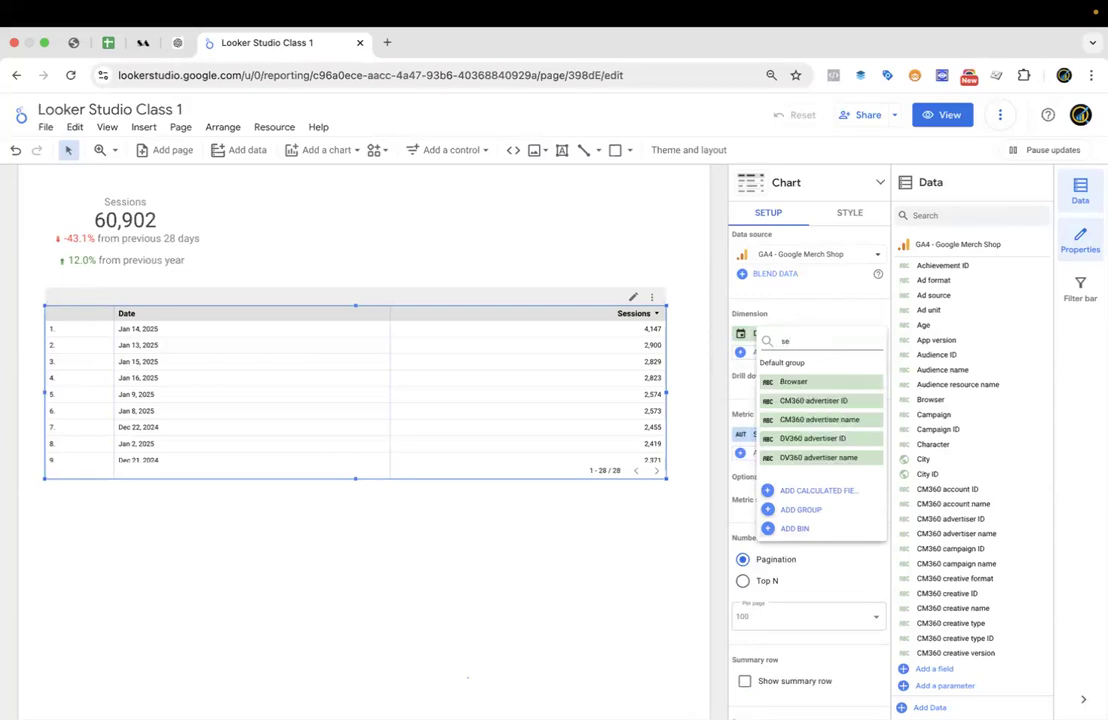
pyautogui.write('ssion de')
pyautogui.click(821, 381)
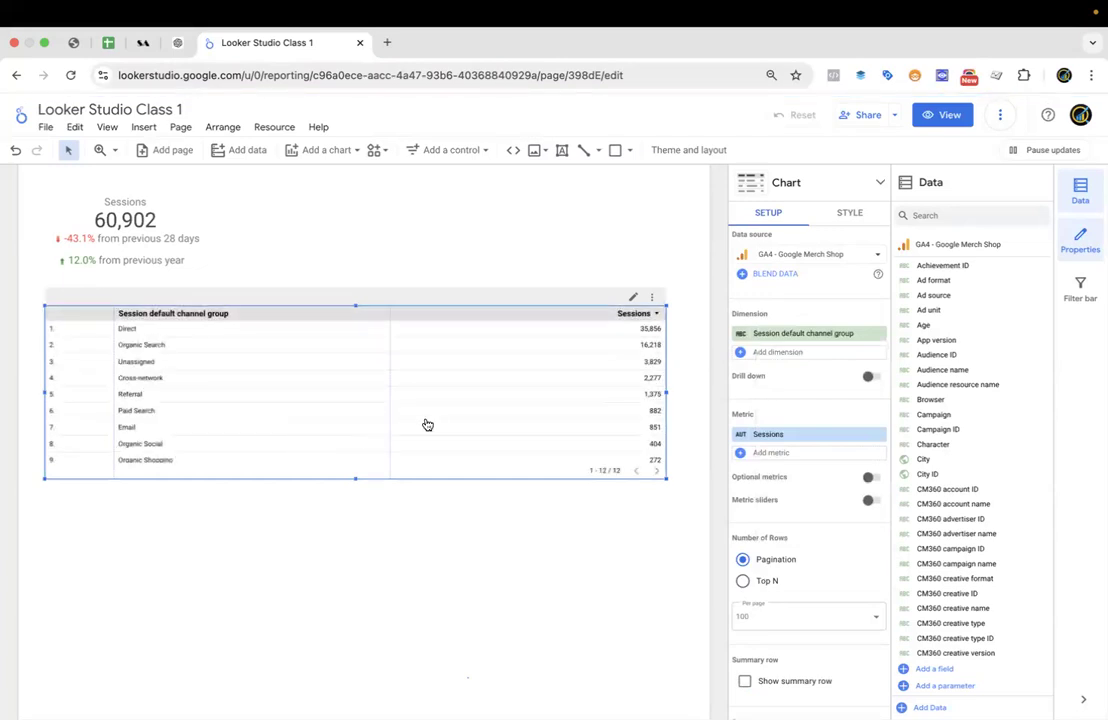
# Replace the table's Sessions metric with Total users.
pyautogui.click(776, 434)
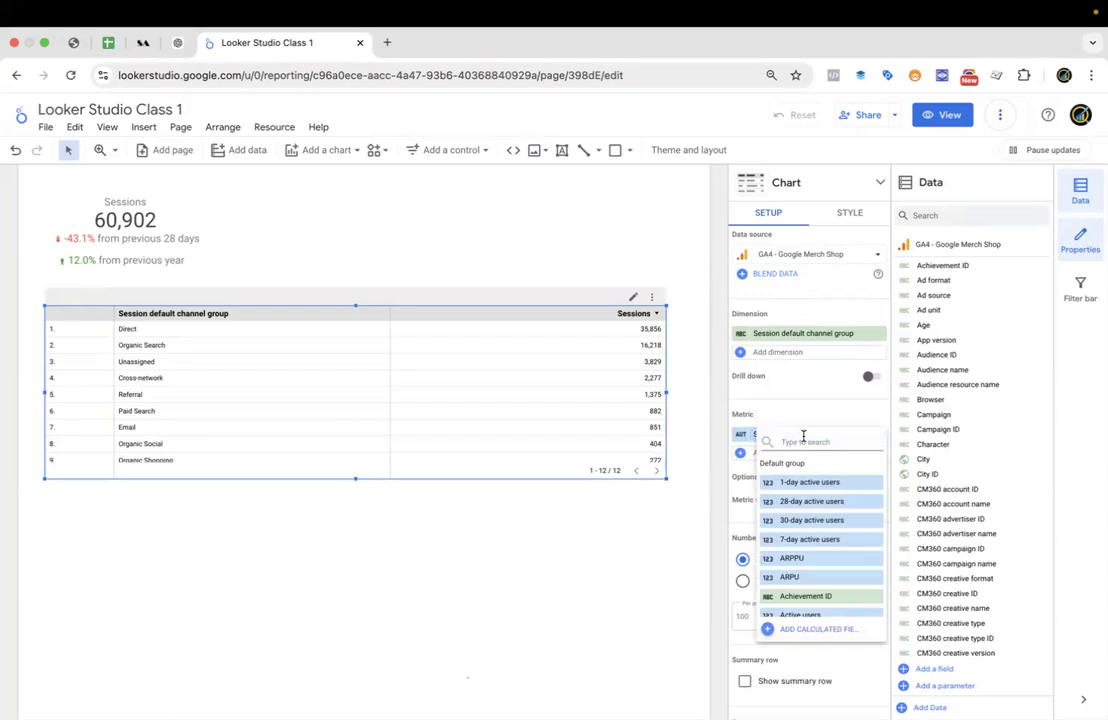
pyautogui.write('total')
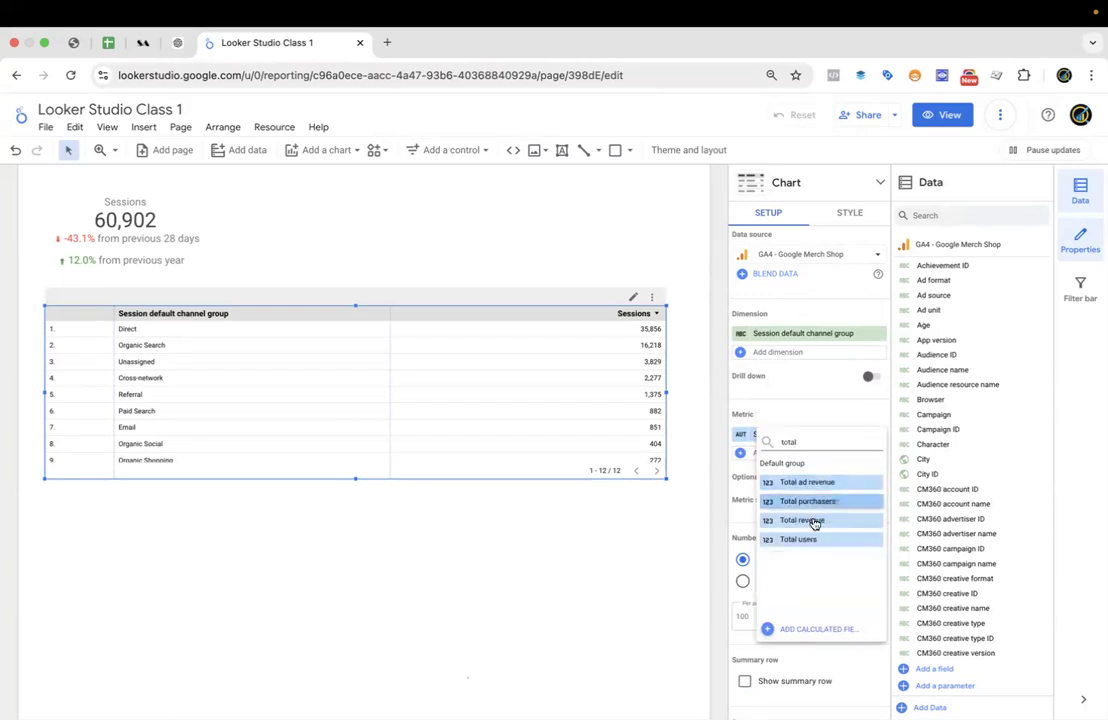
pyautogui.click(808, 539)
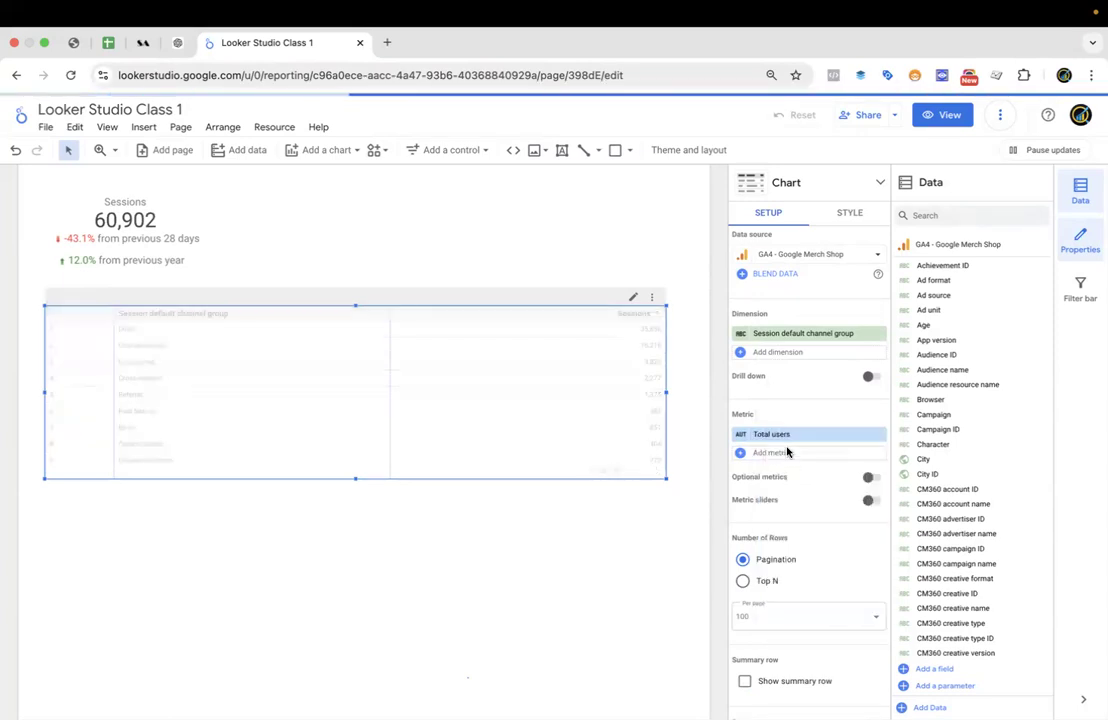
# Add Active users as a second metric of the table.
pyautogui.click(784, 452)
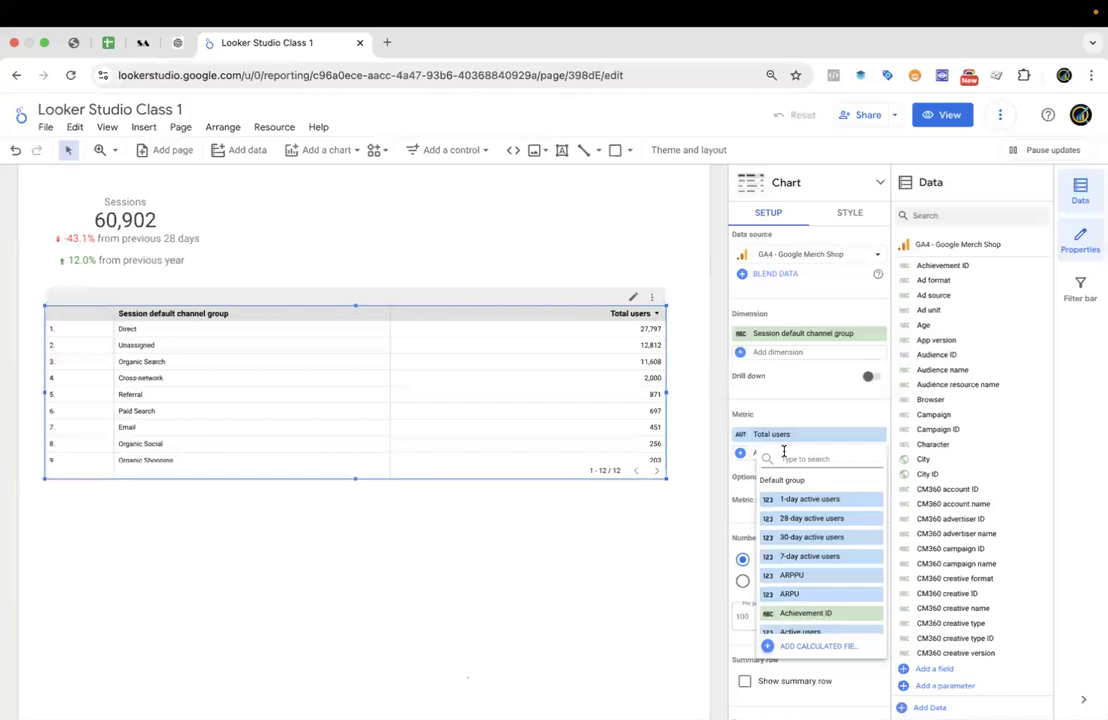
pyautogui.write('ac')
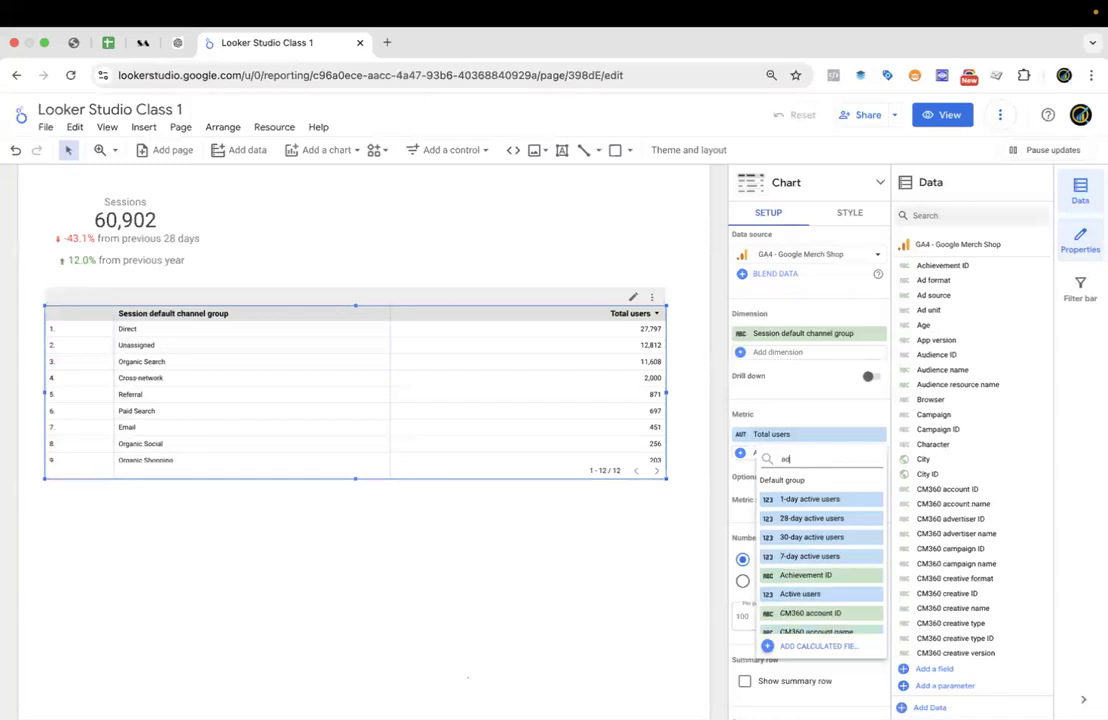
pyautogui.write('tic')
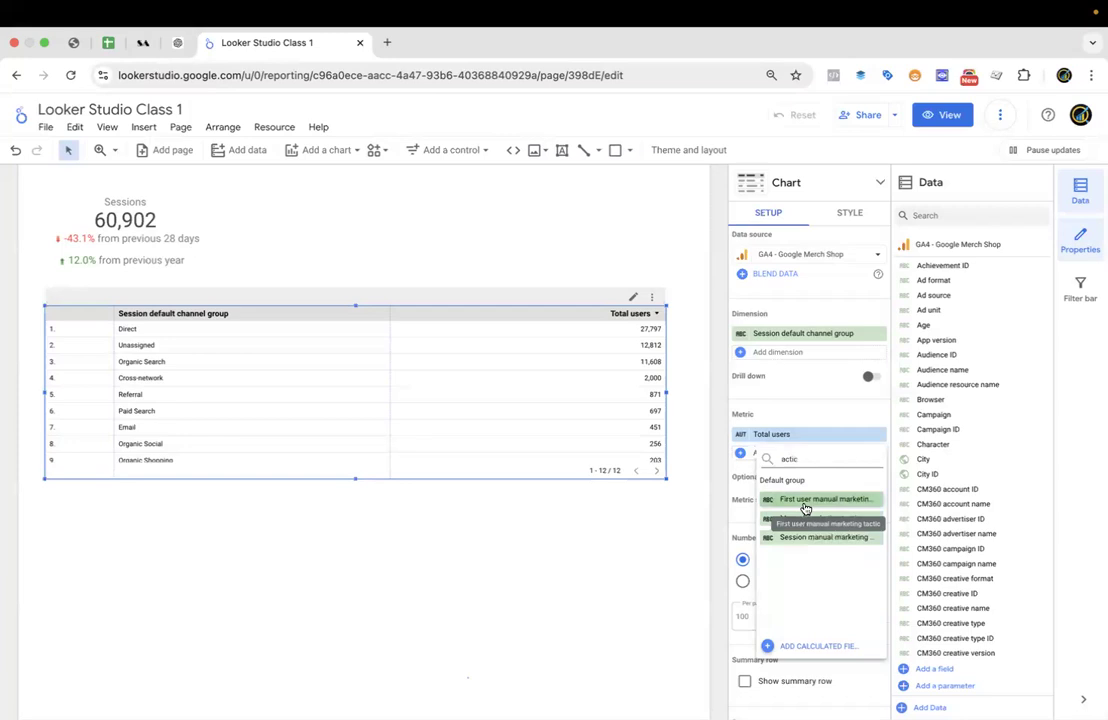
pyautogui.press('BackSpace')
pyautogui.click(822, 578)
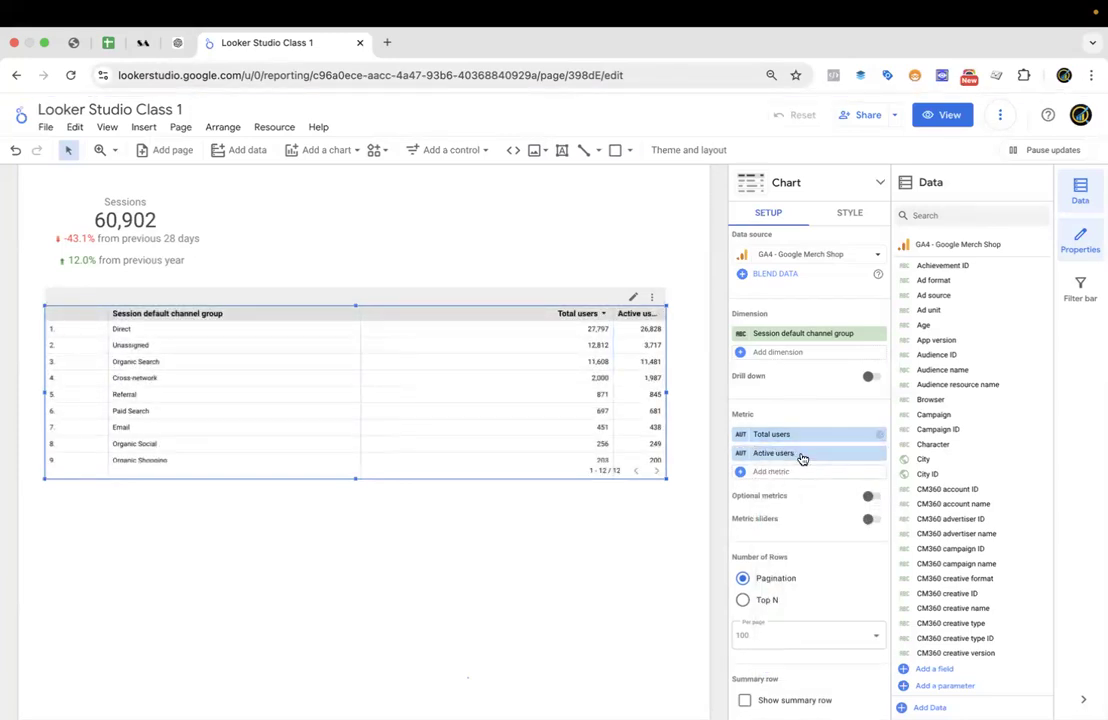
# Add Purchase revenue as the table's third metric.
pyautogui.click(774, 478)
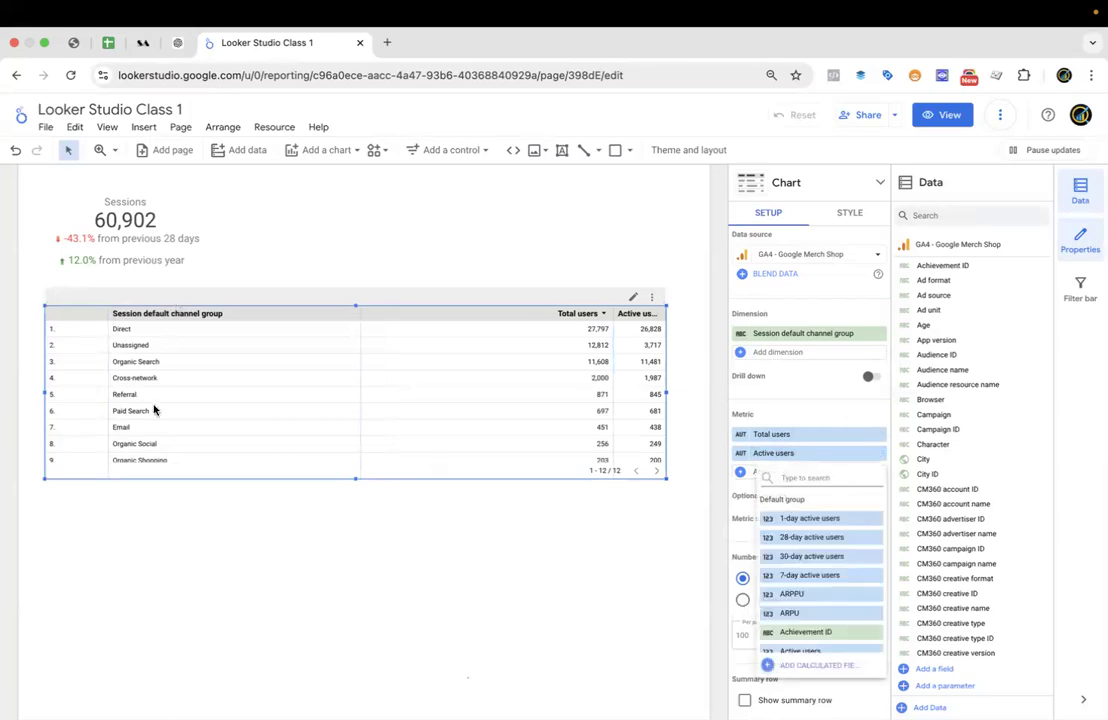
pyautogui.write('pu')
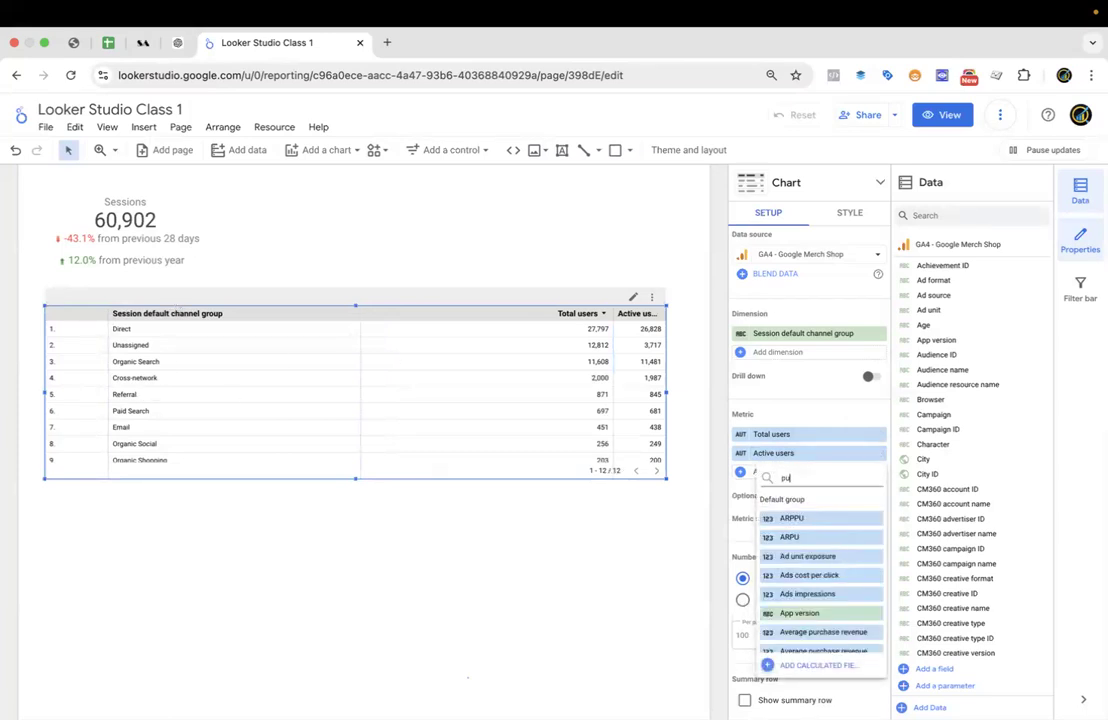
pyautogui.write('rchase re')
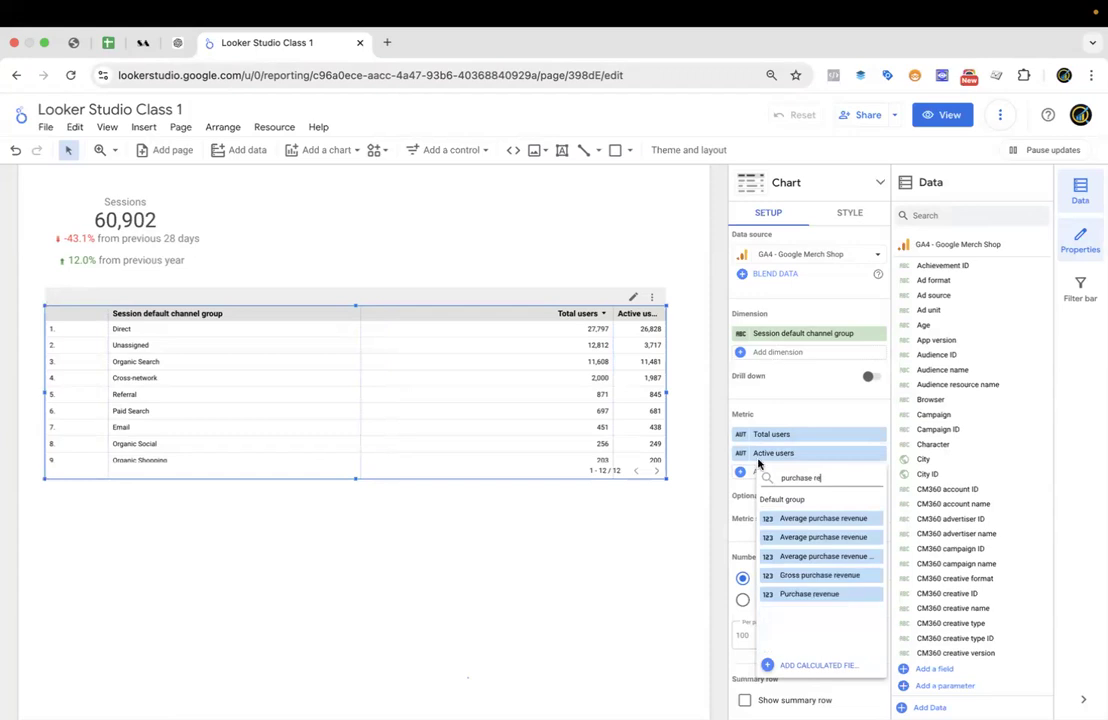
pyautogui.click(811, 594)
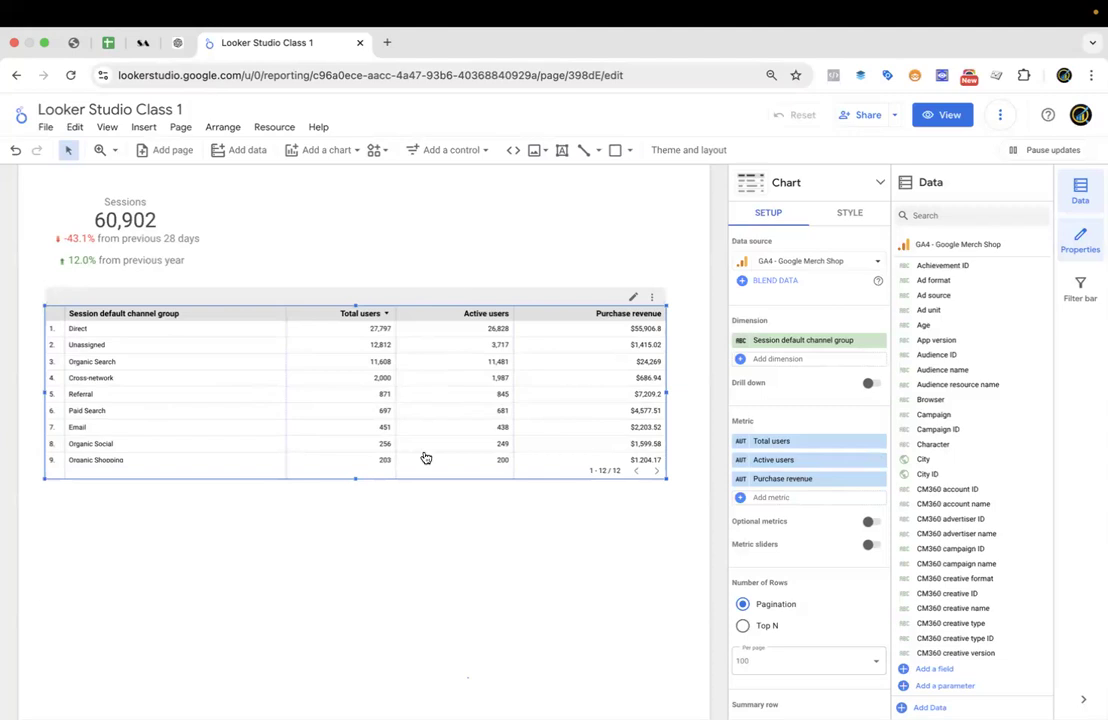
# Examine the table's row and sort settings and look through all of its channel group rows.
pyautogui.scroll(-4, 830, 561)
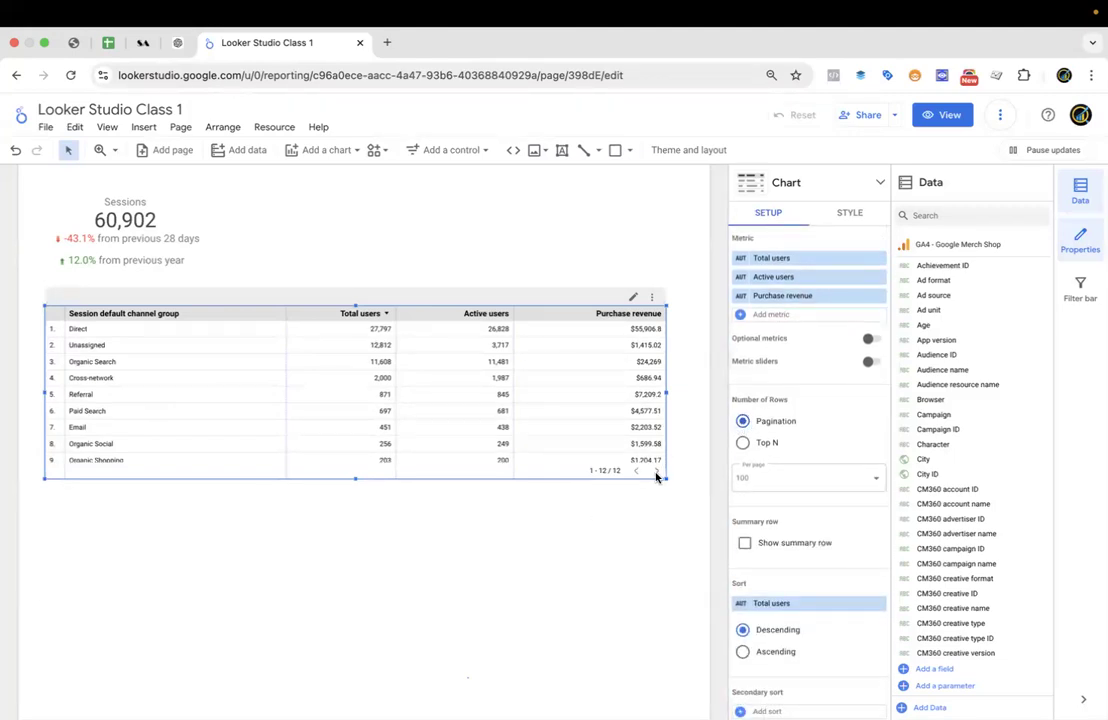
pyautogui.click(591, 537)
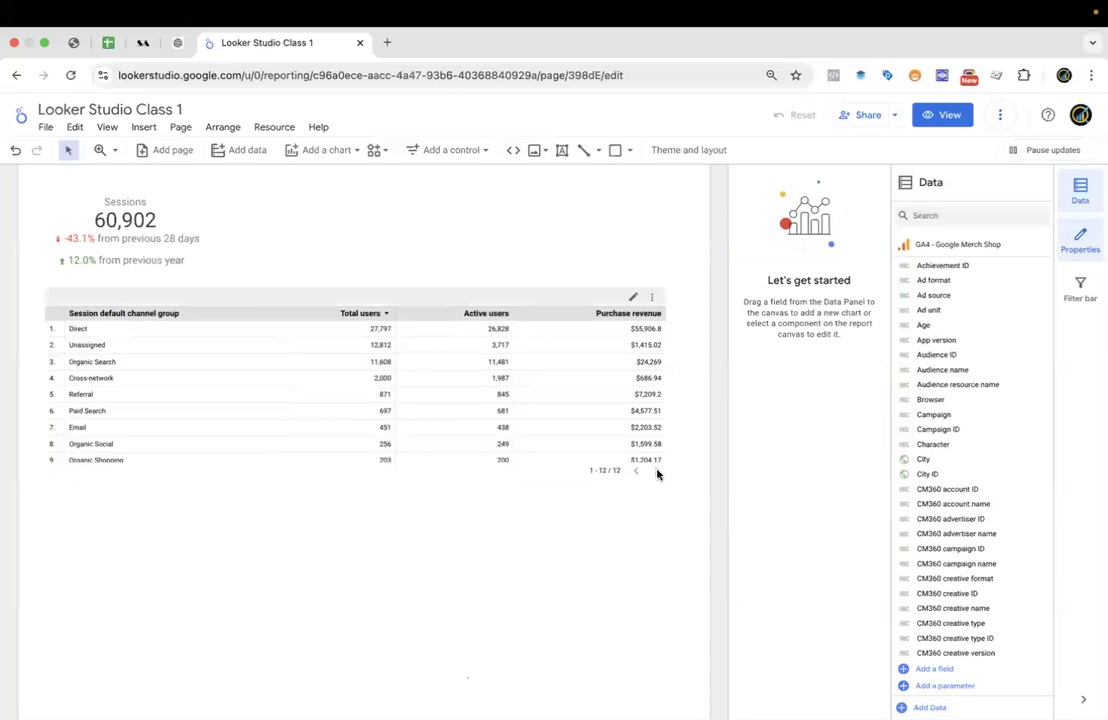
pyautogui.click(635, 418)
pyautogui.scroll(-3, 618, 435)
pyautogui.scroll(3, 618, 435)
pyautogui.scroll(-3, 618, 435)
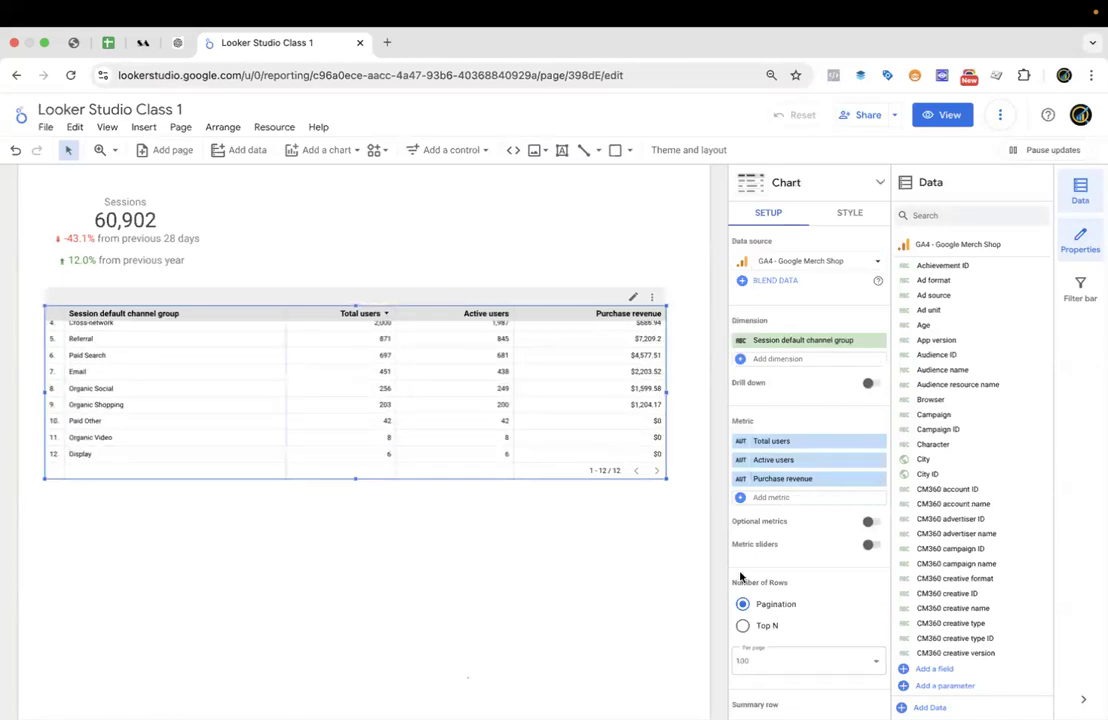
# Switch the table's number of rows to Top N and look through the rows it displays.
pyautogui.scroll(-1, 748, 590)
pyautogui.scroll(-3, 749, 600)
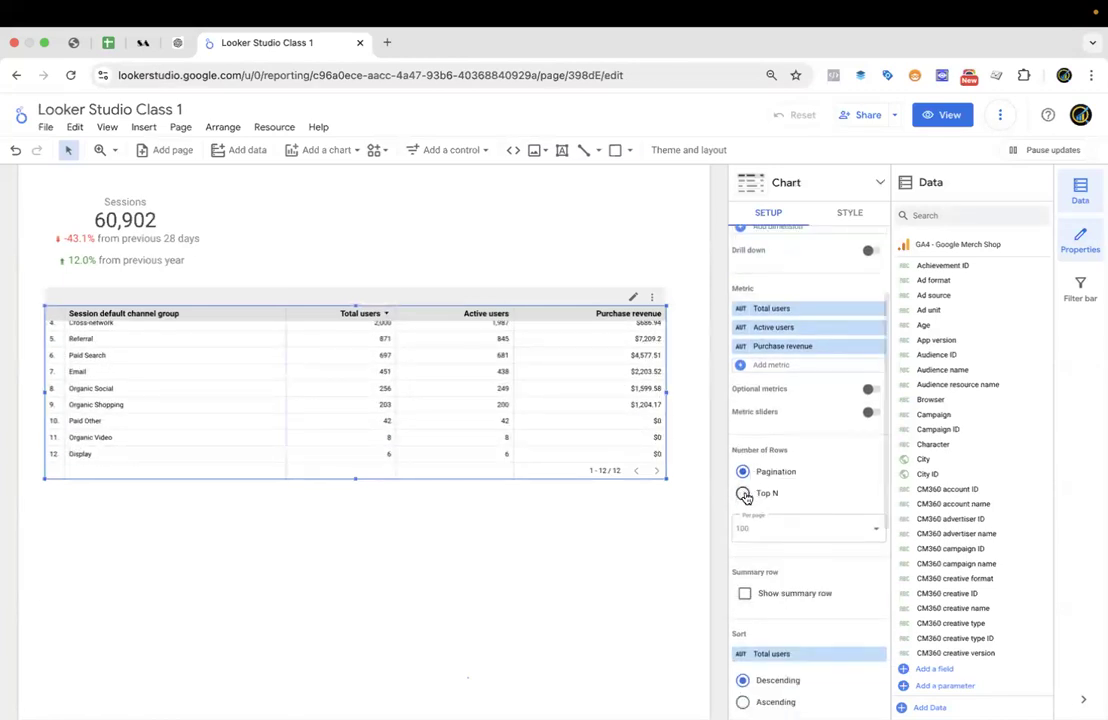
pyautogui.click(743, 493)
pyautogui.doubleClick(767, 524)
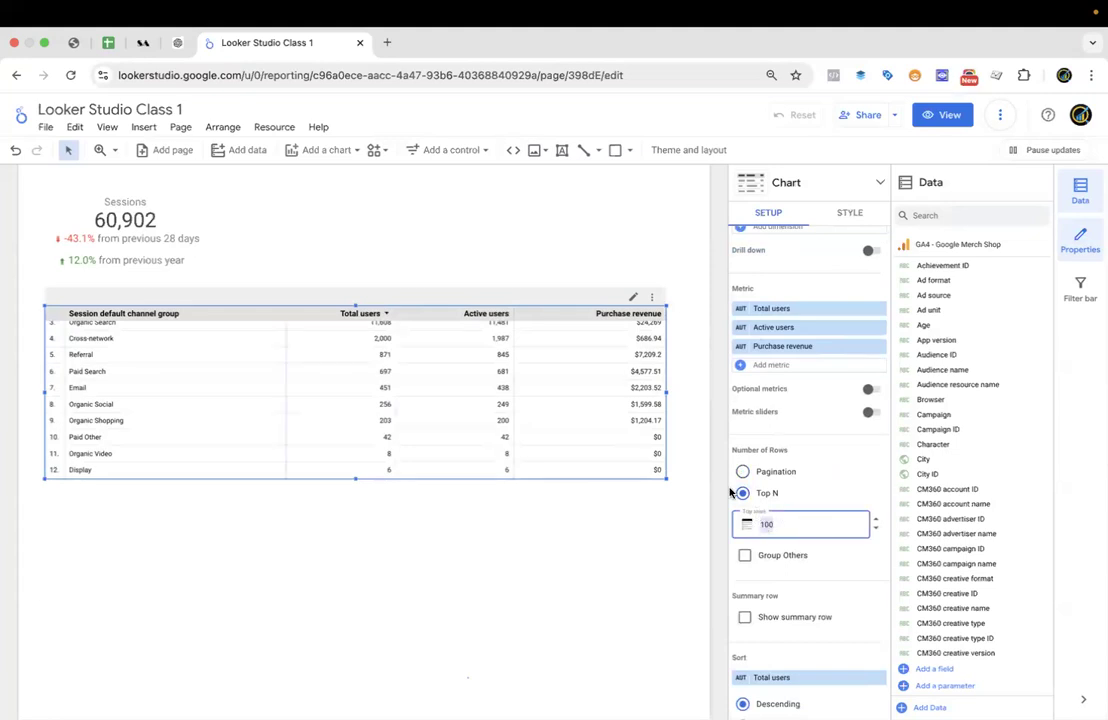
pyautogui.click(606, 448)
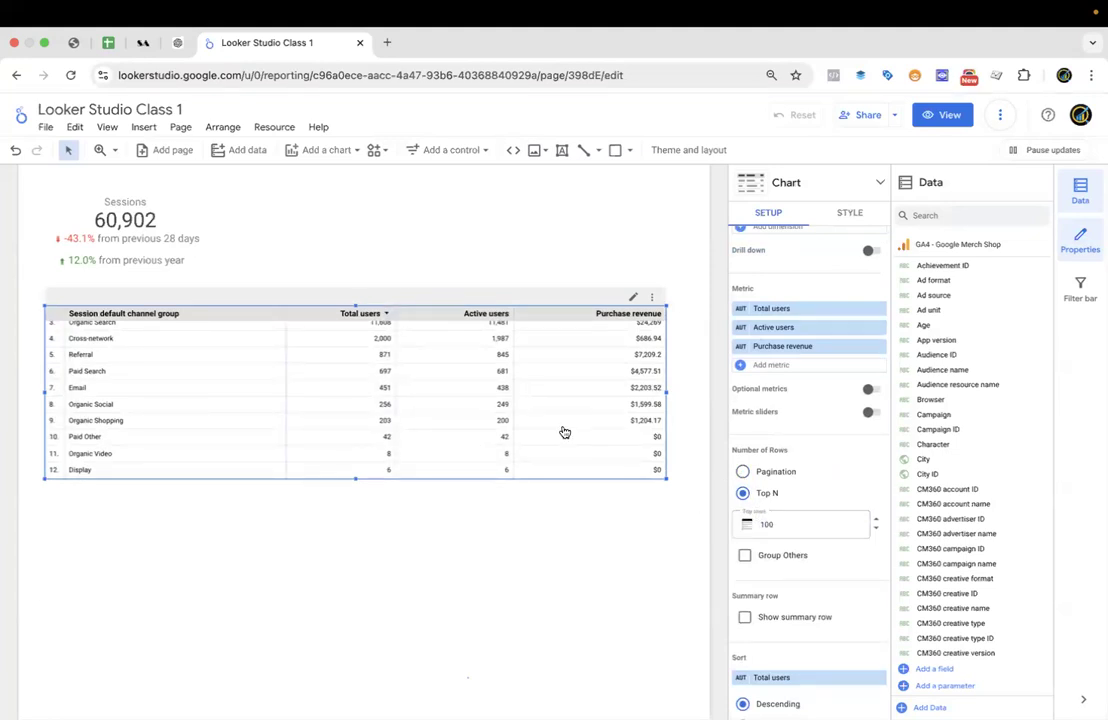
pyautogui.scroll(2, 527, 430)
pyautogui.scroll(-2, 524, 430)
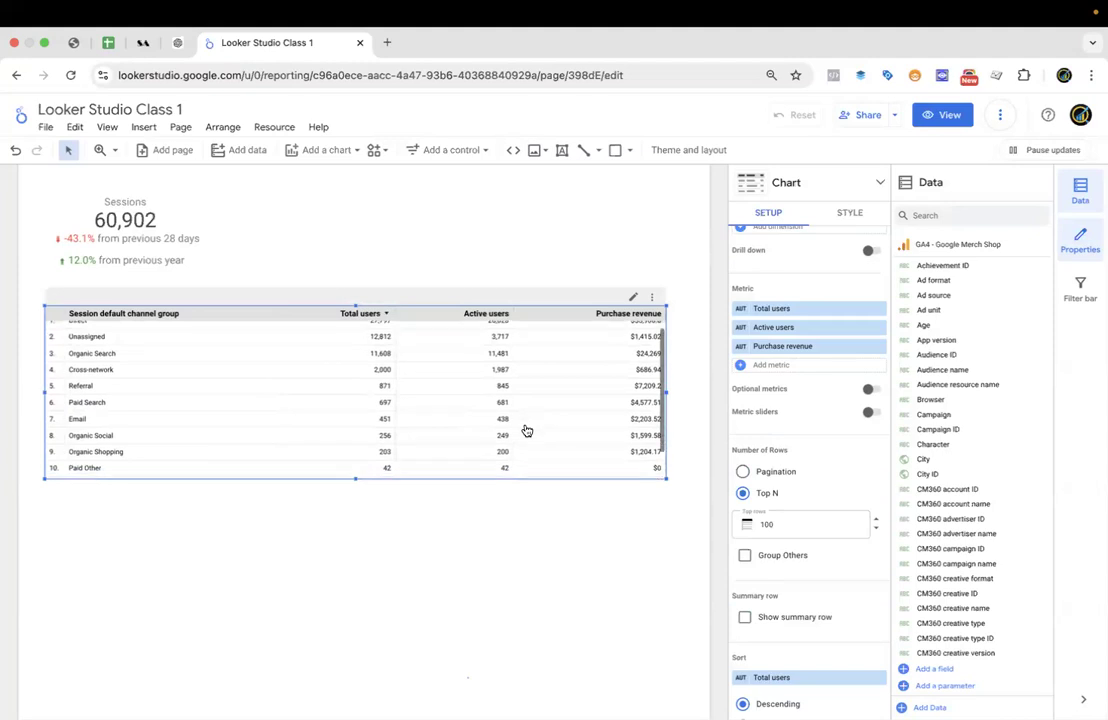
pyautogui.scroll(2, 524, 430)
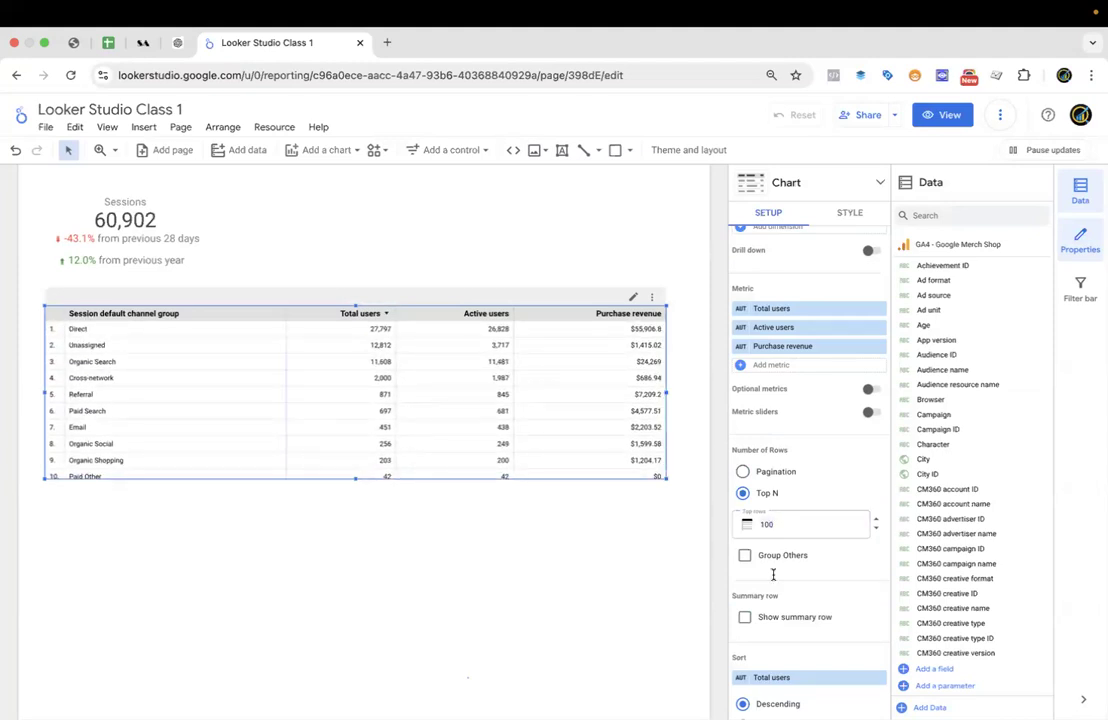
# Limit the table to its top 5 rows and page forward and back through it.
pyautogui.press('Delete')
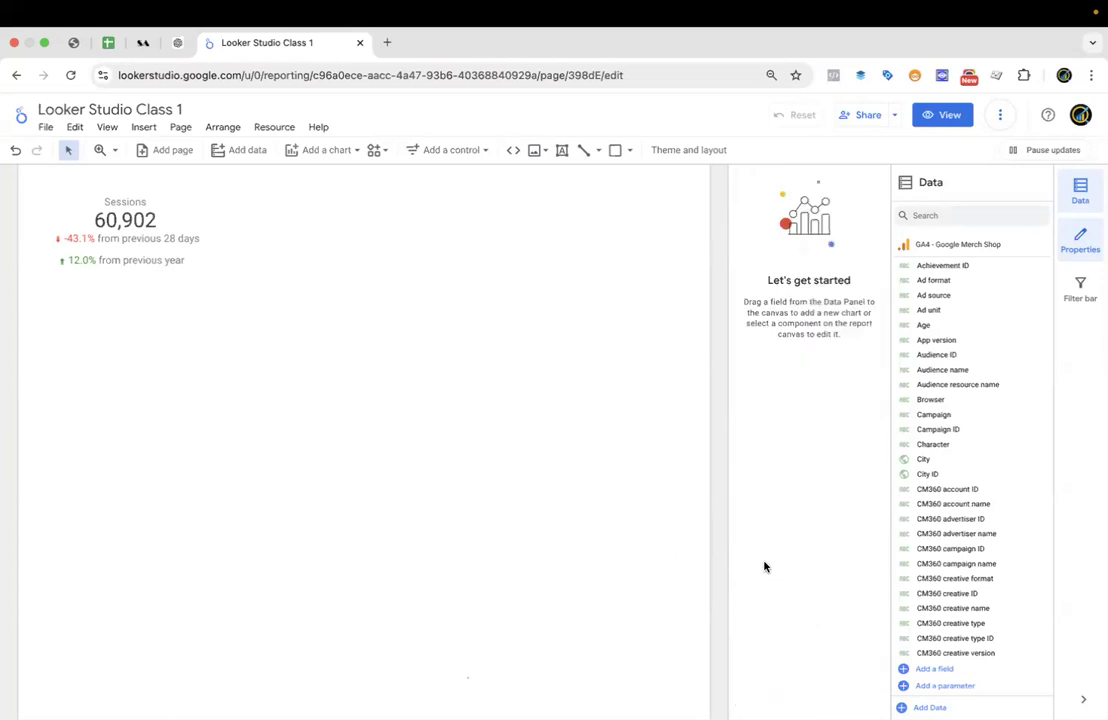
pyautogui.press('super+z')
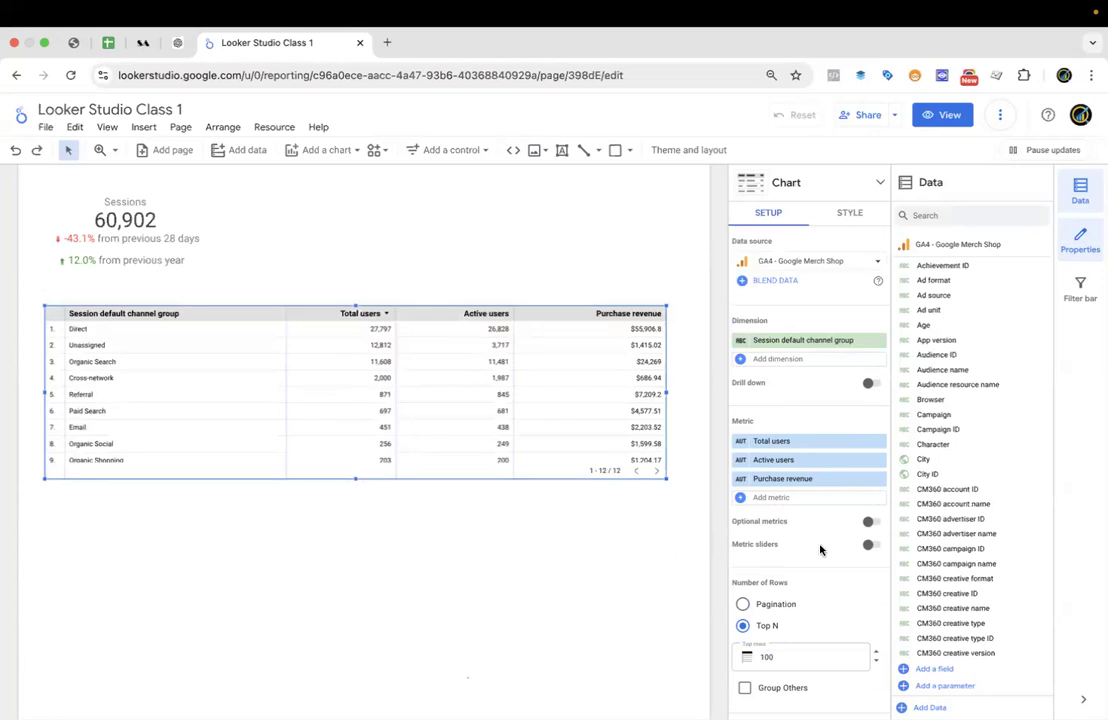
pyautogui.scroll(-2, 800, 558)
pyautogui.click(772, 564)
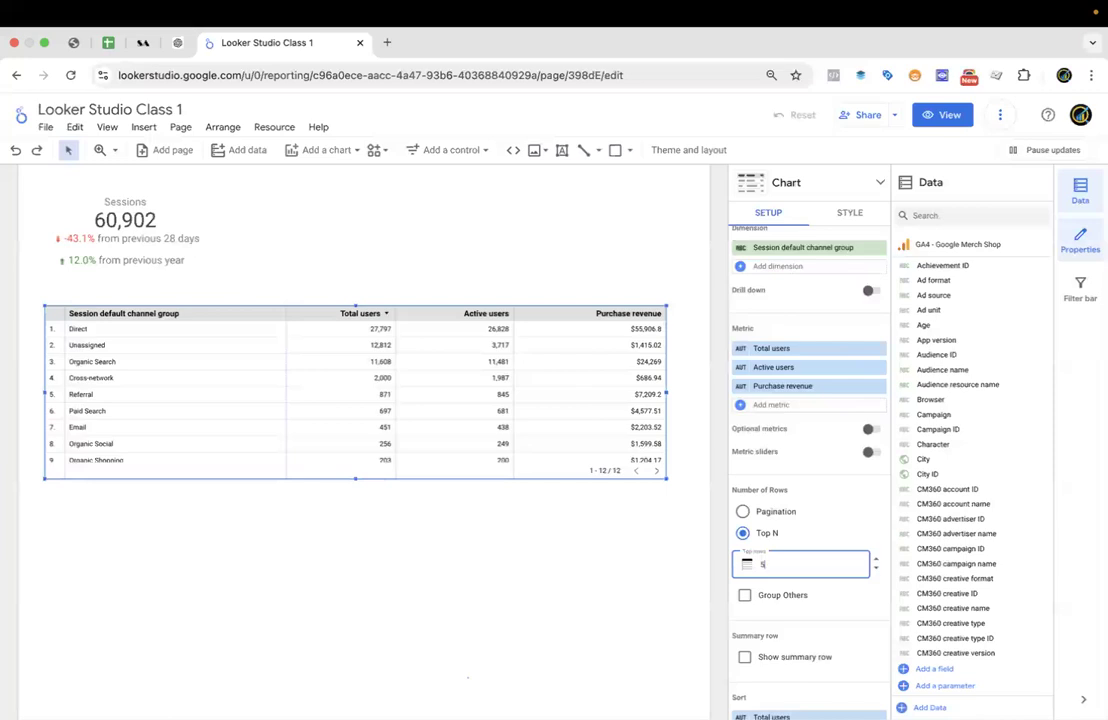
pyautogui.write('5')
pyautogui.press('Return')
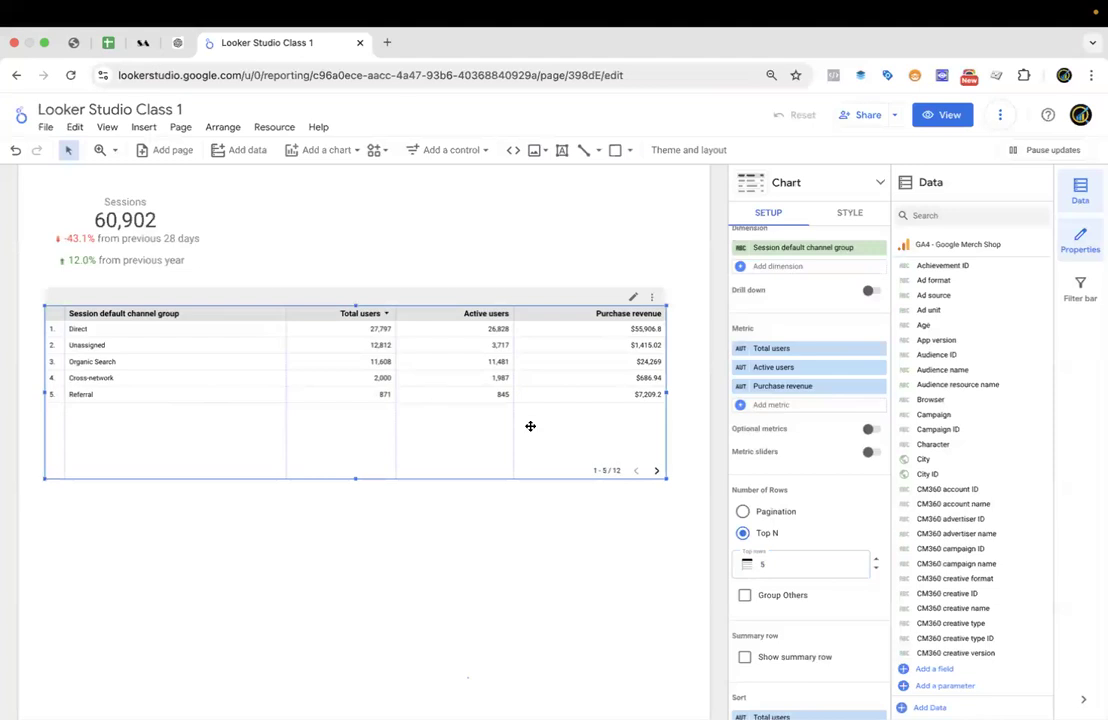
pyautogui.click(656, 471)
pyautogui.click(636, 471)
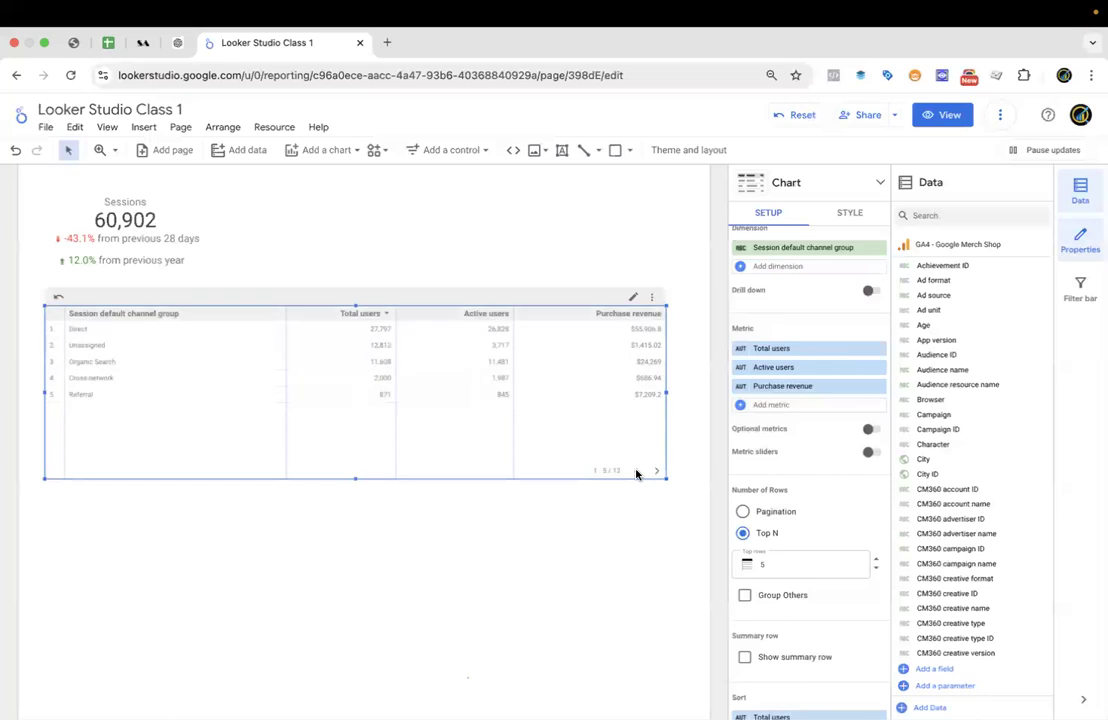
# Switch the table from Top N to pagination with 100 rows per page and shorten the table slightly.
pyautogui.click(743, 512)
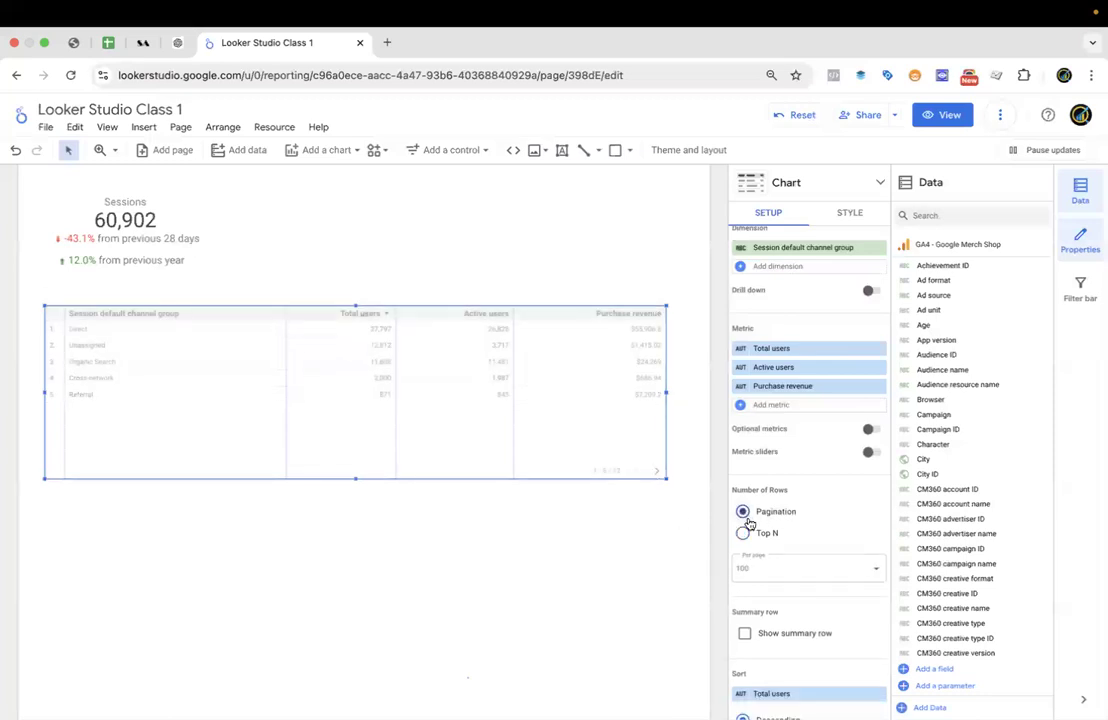
pyautogui.click(798, 566)
pyautogui.scroll(-5, 772, 516)
pyautogui.scroll(-2, 775, 516)
pyautogui.scroll(5, 801, 452)
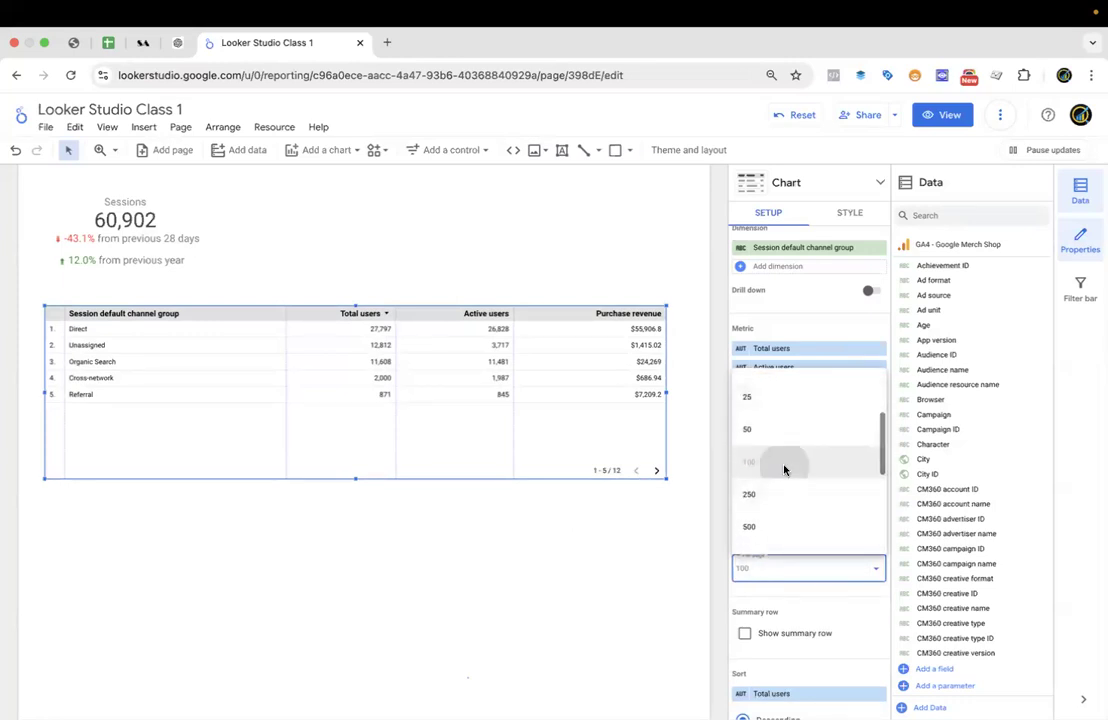
pyautogui.click(785, 464)
pyautogui.moveTo(355, 478)
pyautogui.mouseDown()
pyautogui.moveTo(356, 433)
pyautogui.moveTo(359, 481)
pyautogui.moveTo(358, 470)
pyautogui.mouseUp()
# Set the table's pagination to 10 rows per page and lengthen the table to fit ten rows.
pyautogui.click(743, 512)
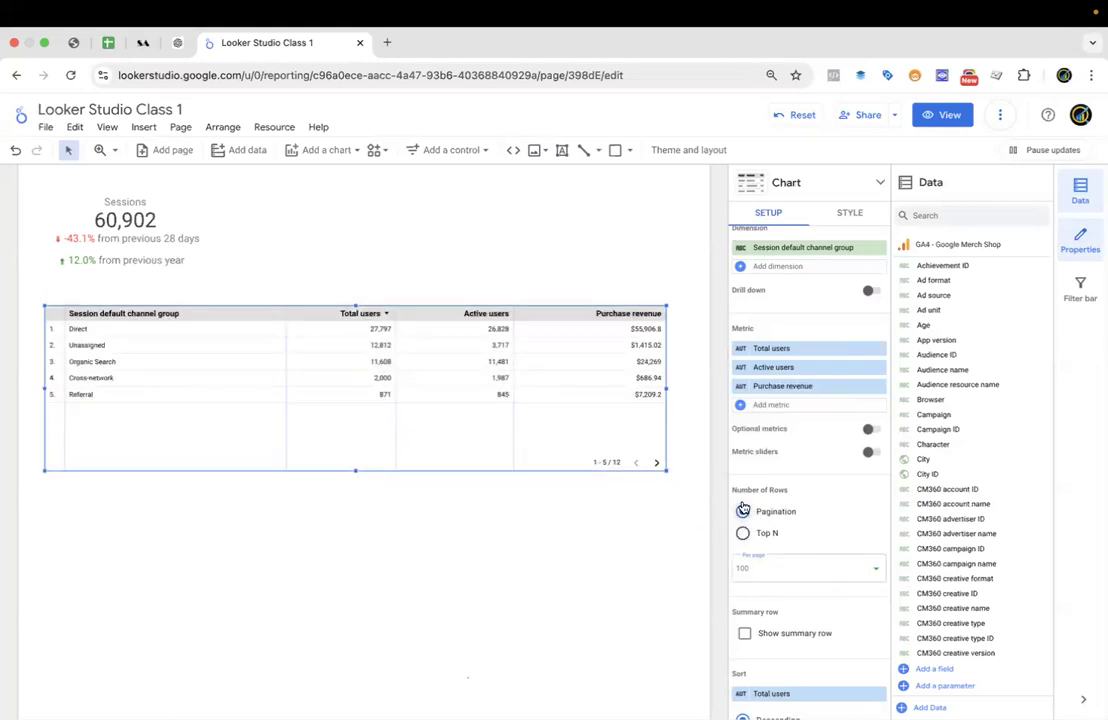
pyautogui.click(764, 569)
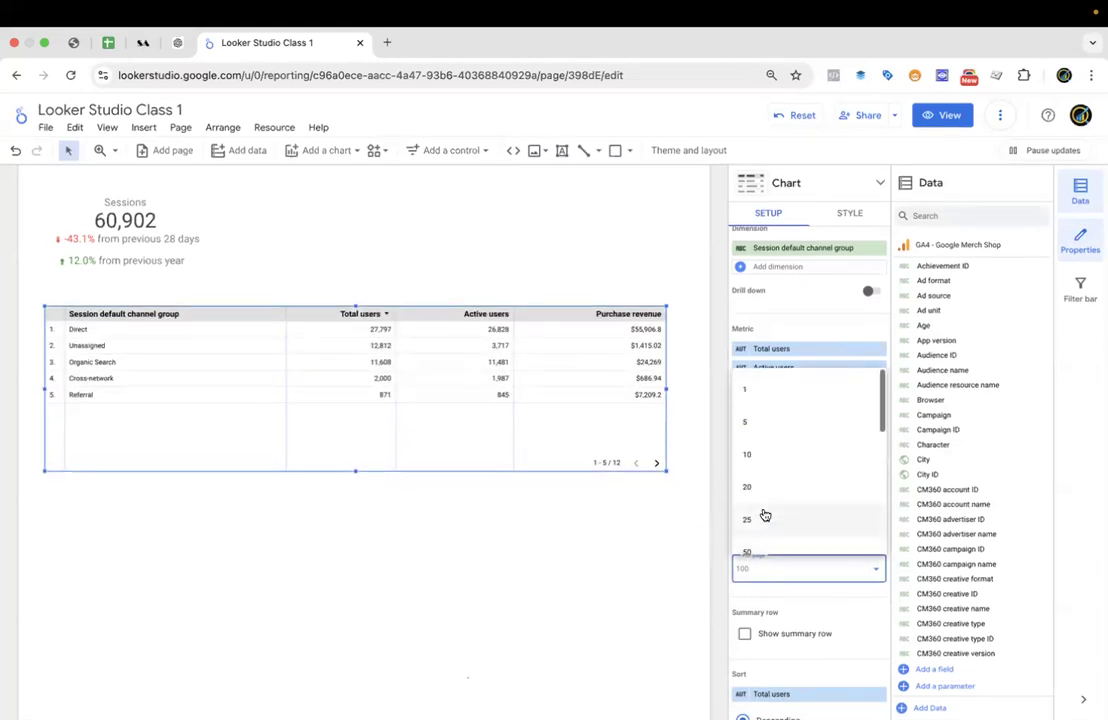
pyautogui.click(762, 455)
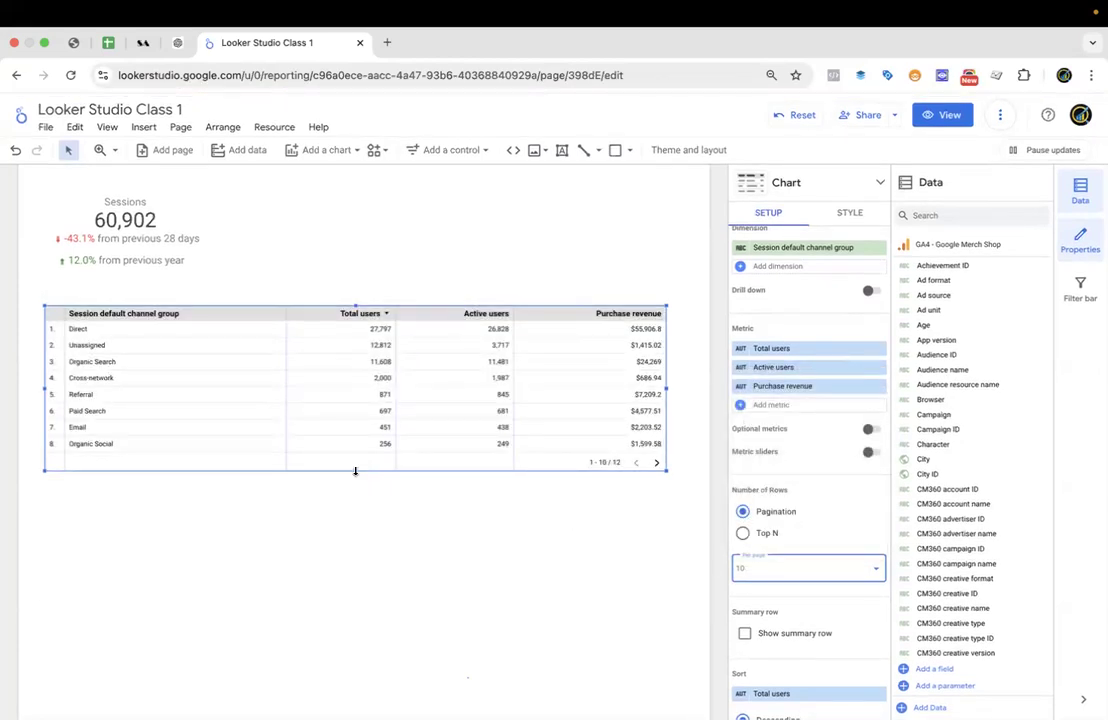
pyautogui.moveTo(360, 539); pyautogui.dragTo(360, 498)
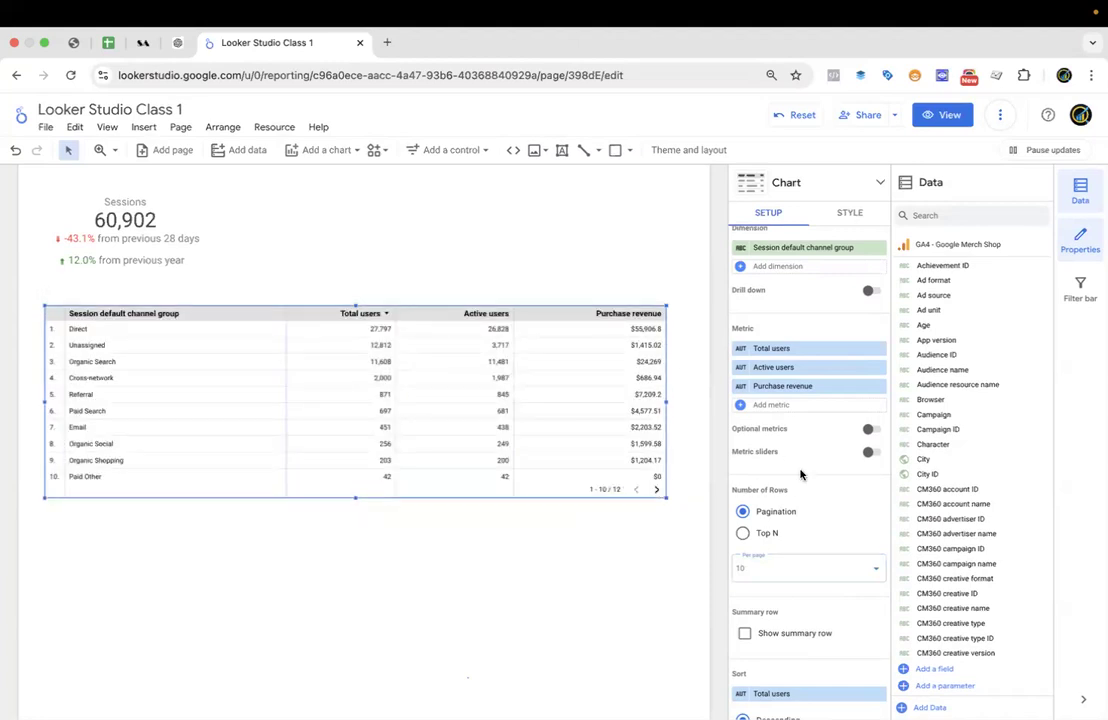
# Turn on the summary row for the channel group table.
pyautogui.scroll(-5, 797, 488)
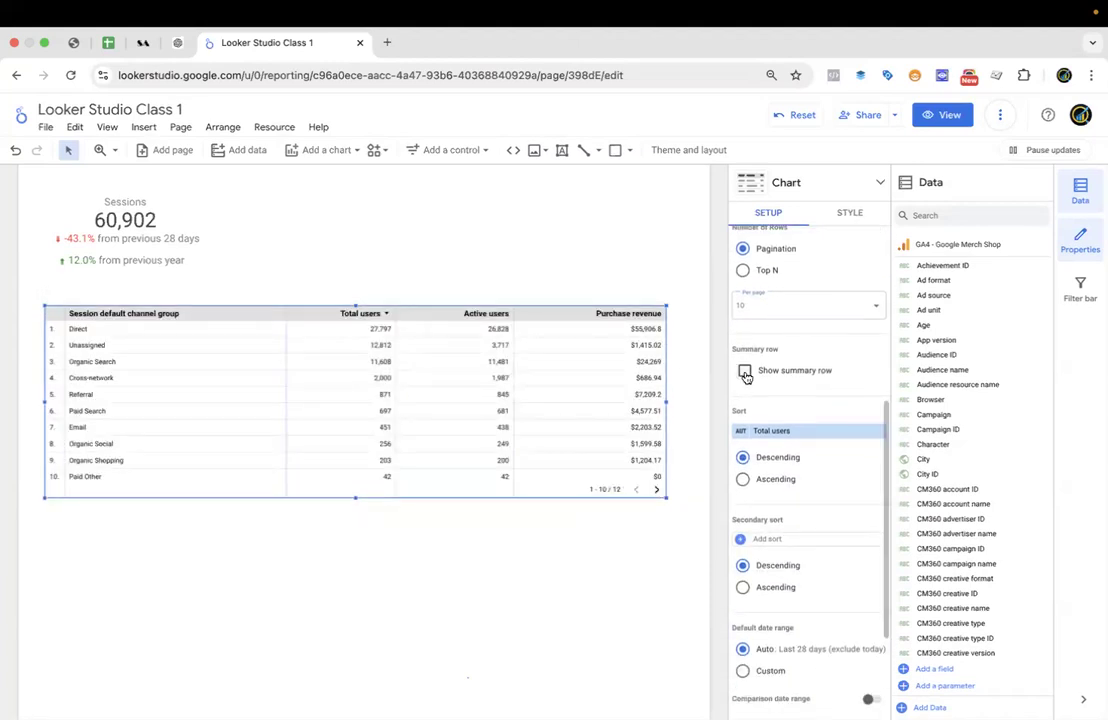
pyautogui.scroll(2, 745, 470)
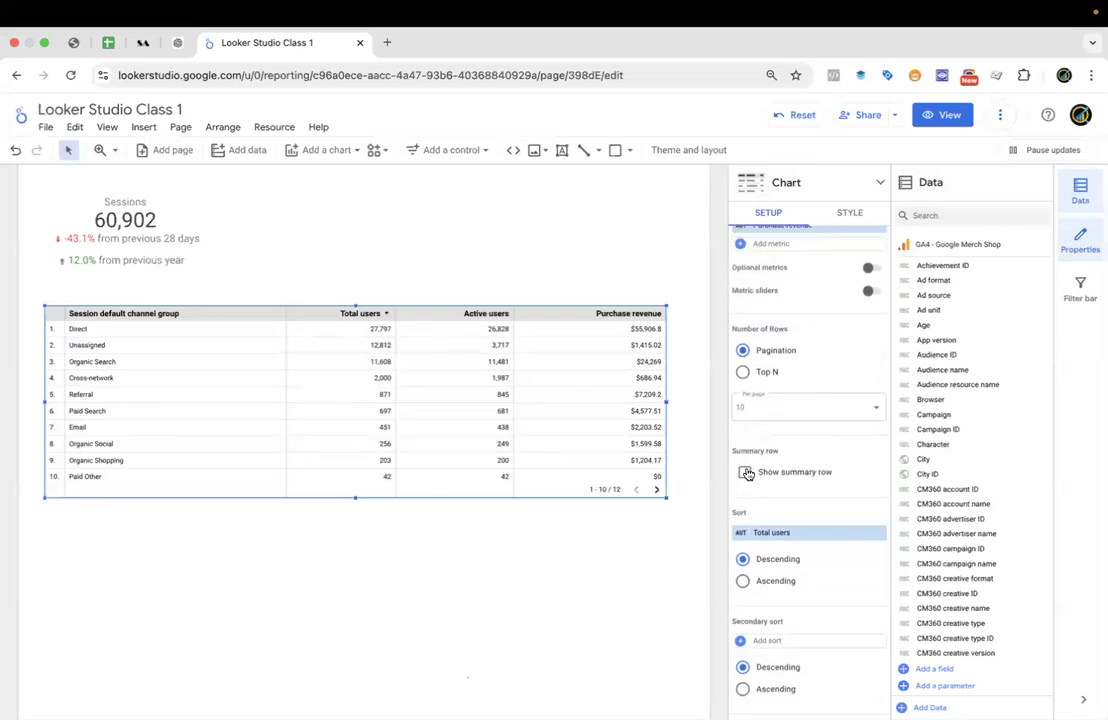
pyautogui.click(745, 472)
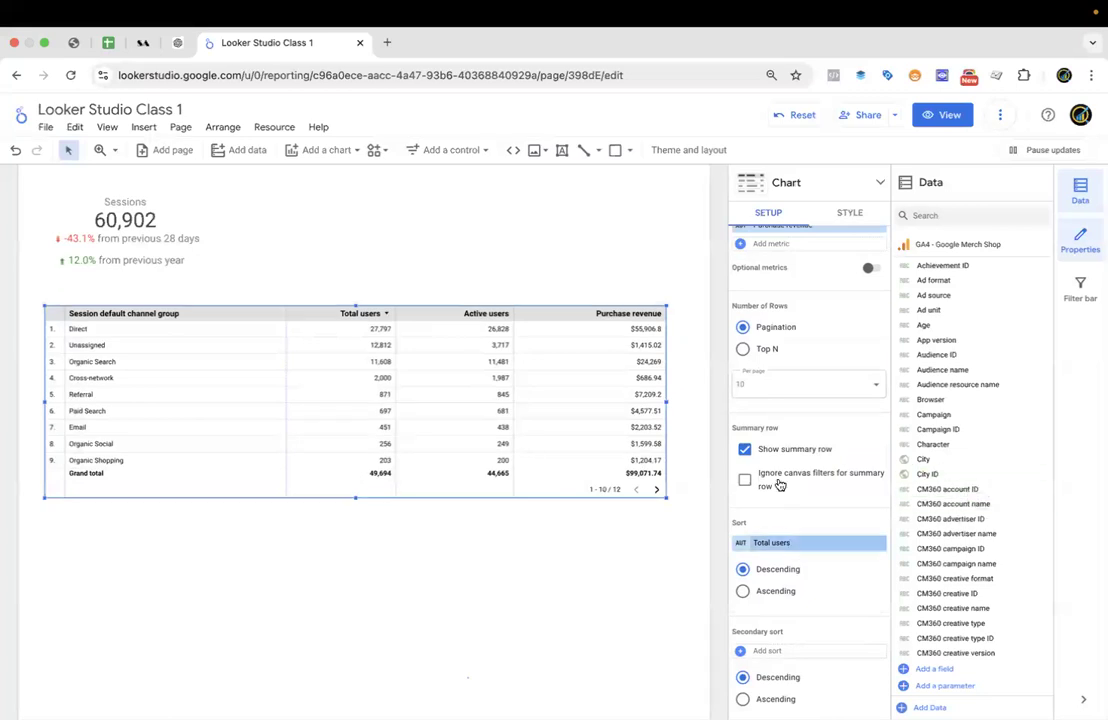
# Sort the table by Active users, trying ascending order before setting it back to descending.
pyautogui.scroll(-1, 780, 484)
pyautogui.scroll(-3, 780, 484)
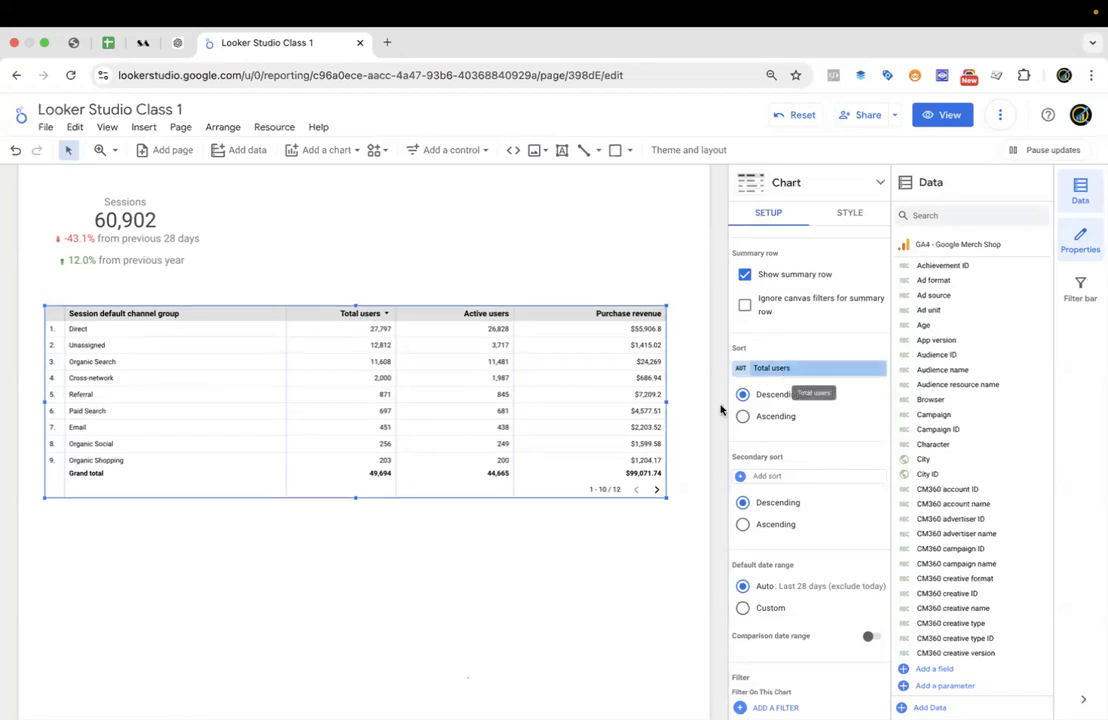
pyautogui.click(836, 368)
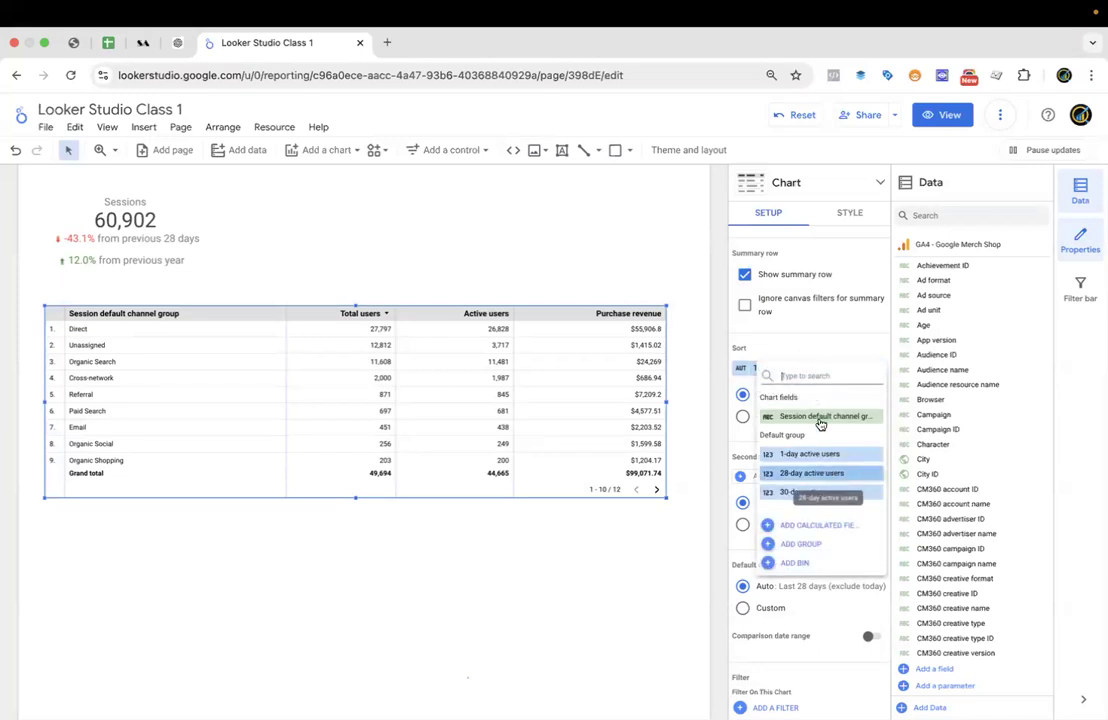
pyautogui.click(801, 350)
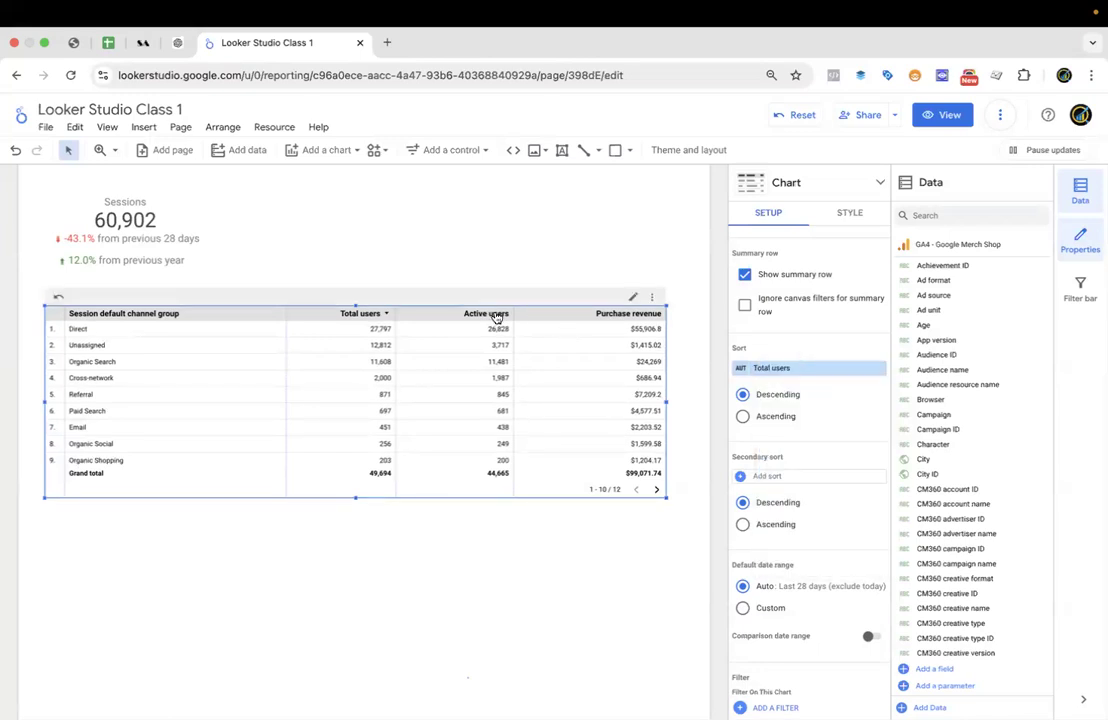
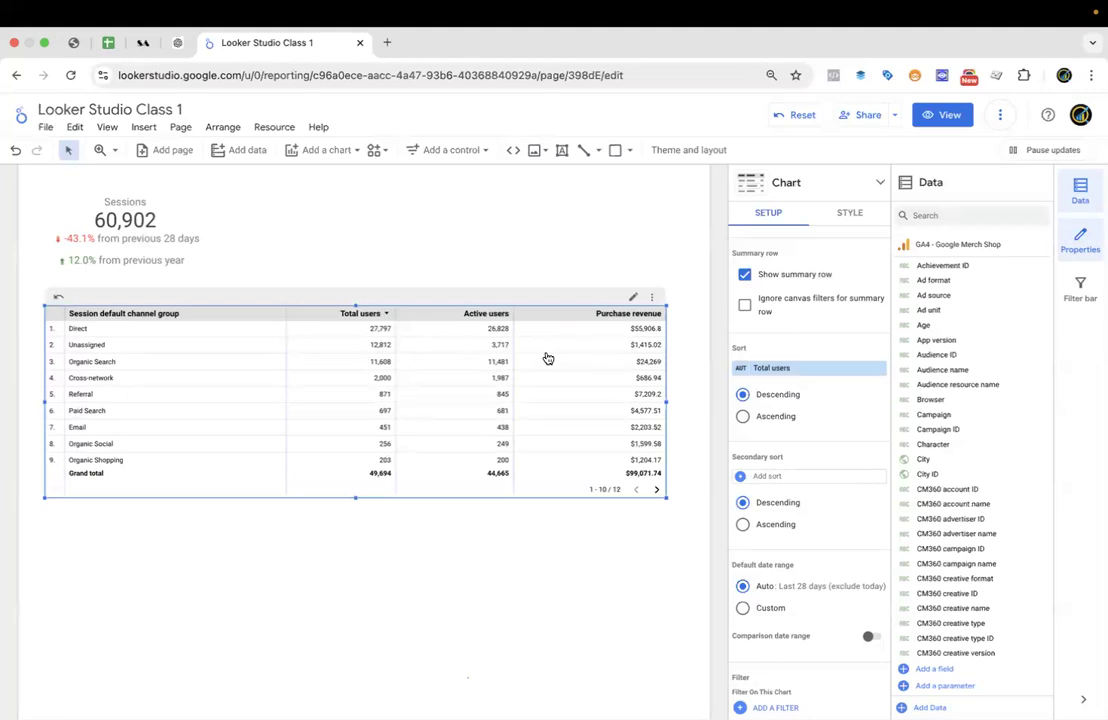
pyautogui.click(818, 371)
pyautogui.write('active')
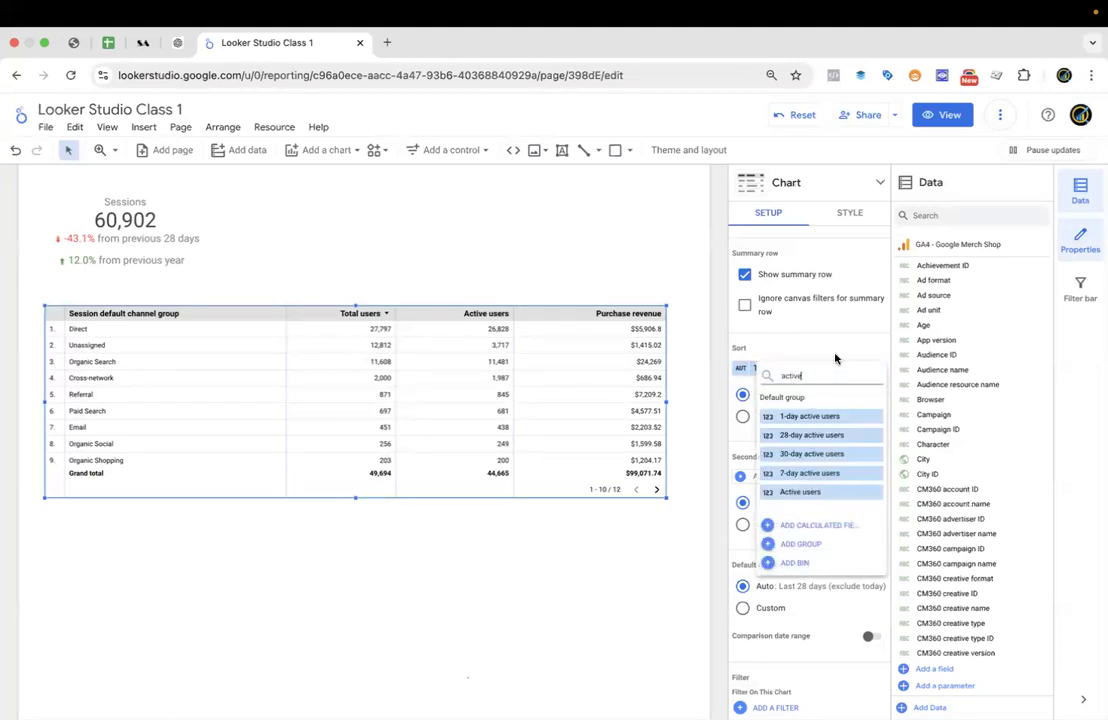
pyautogui.click(832, 493)
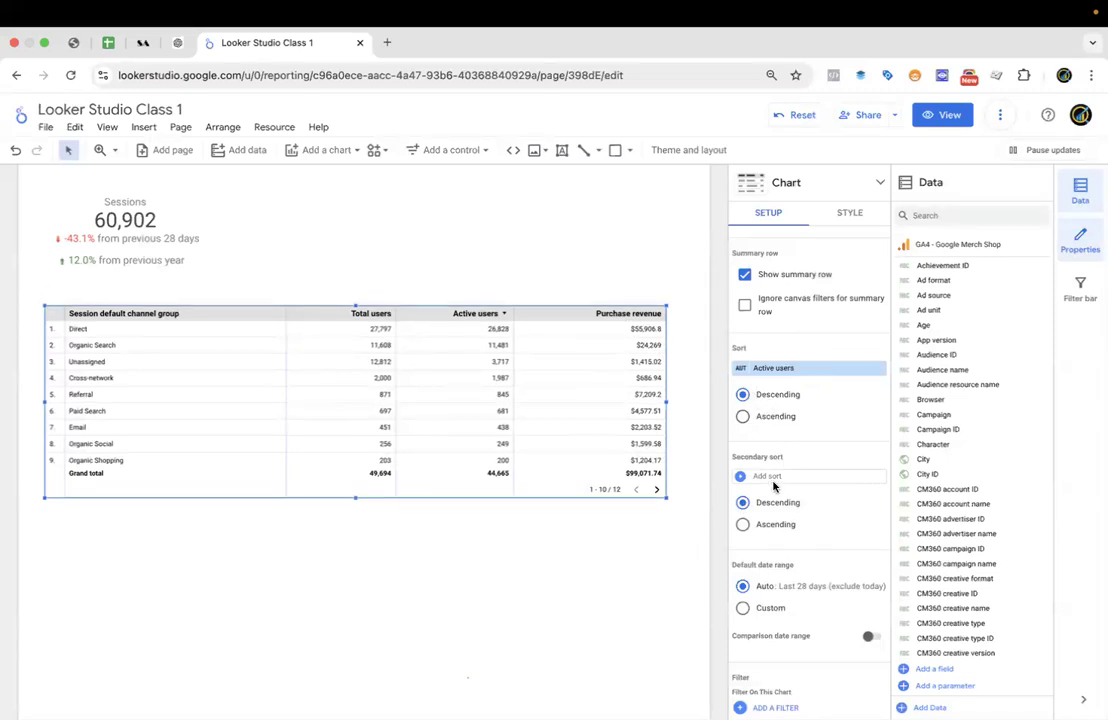
pyautogui.click(743, 417)
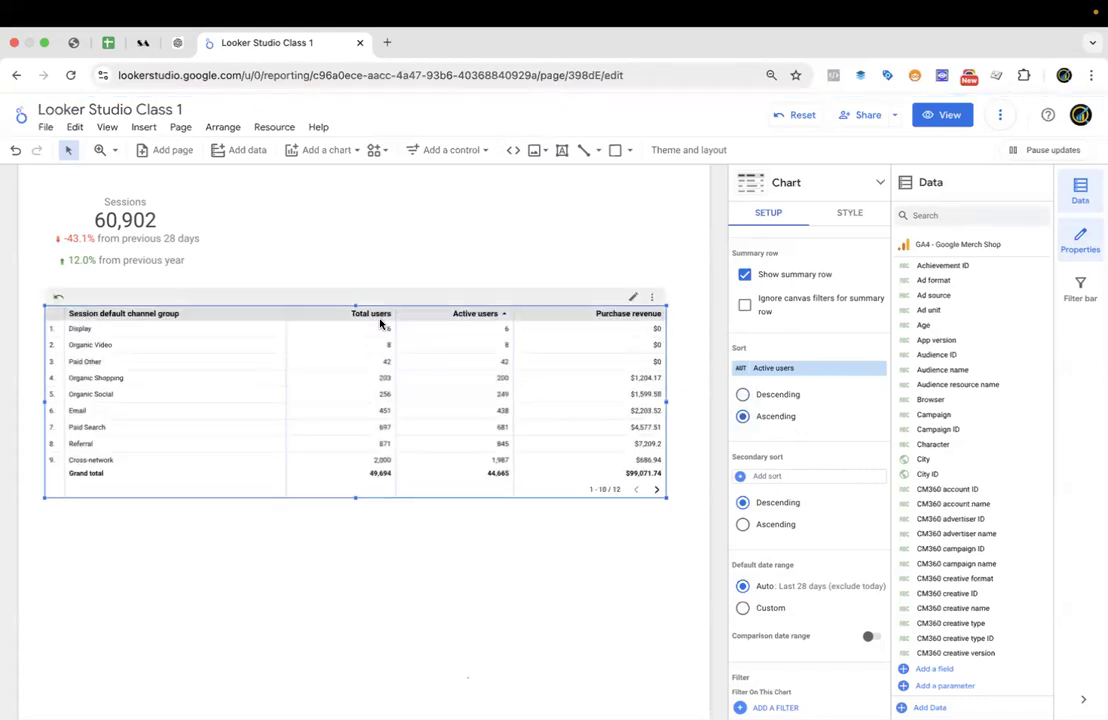
pyautogui.click(743, 395)
# Try a Previous period comparison date range on the table and switch the comparison off again.
pyautogui.scroll(-2, 800, 567)
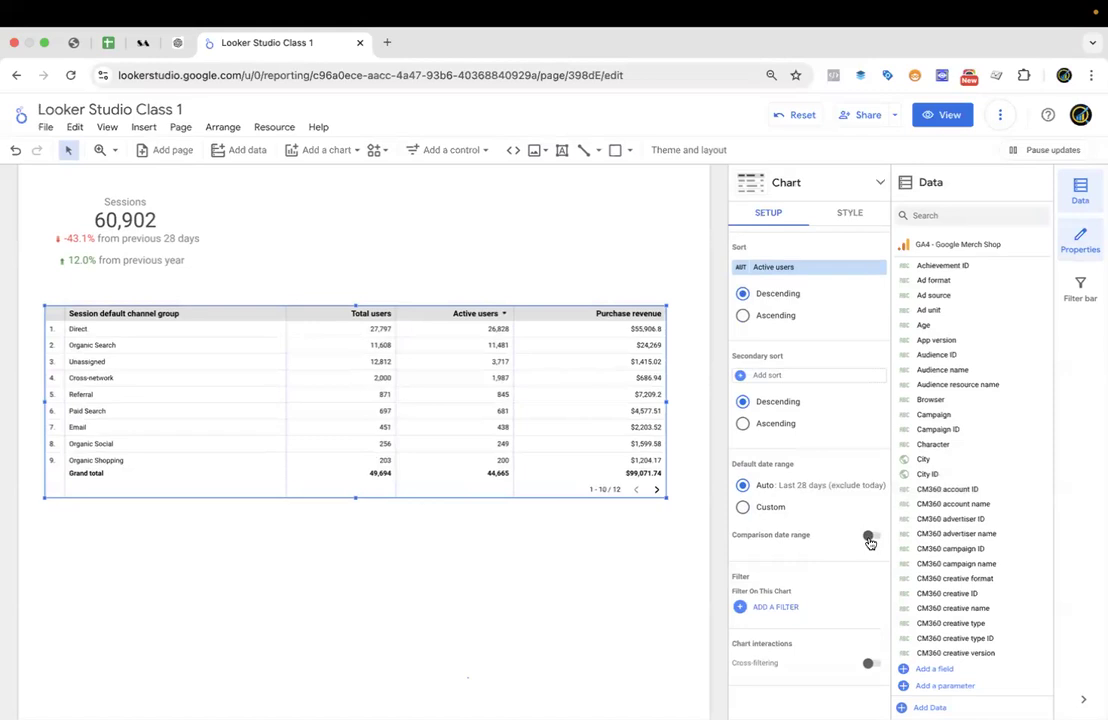
pyautogui.click(869, 538)
pyautogui.click(843, 561)
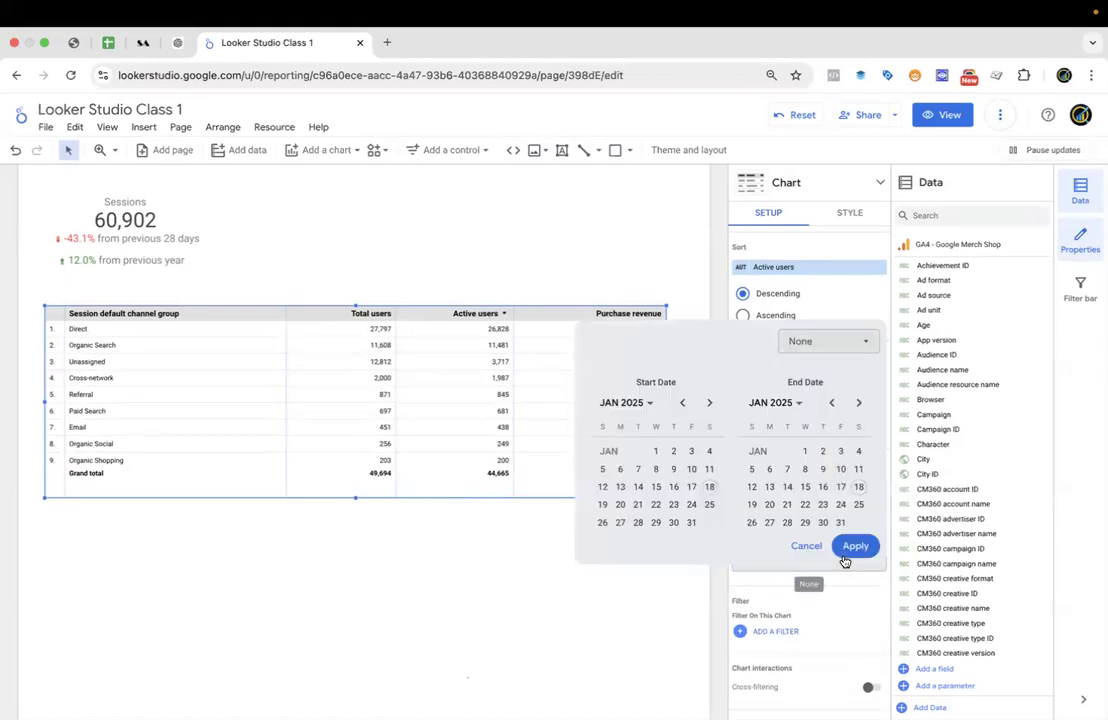
pyautogui.click(849, 347)
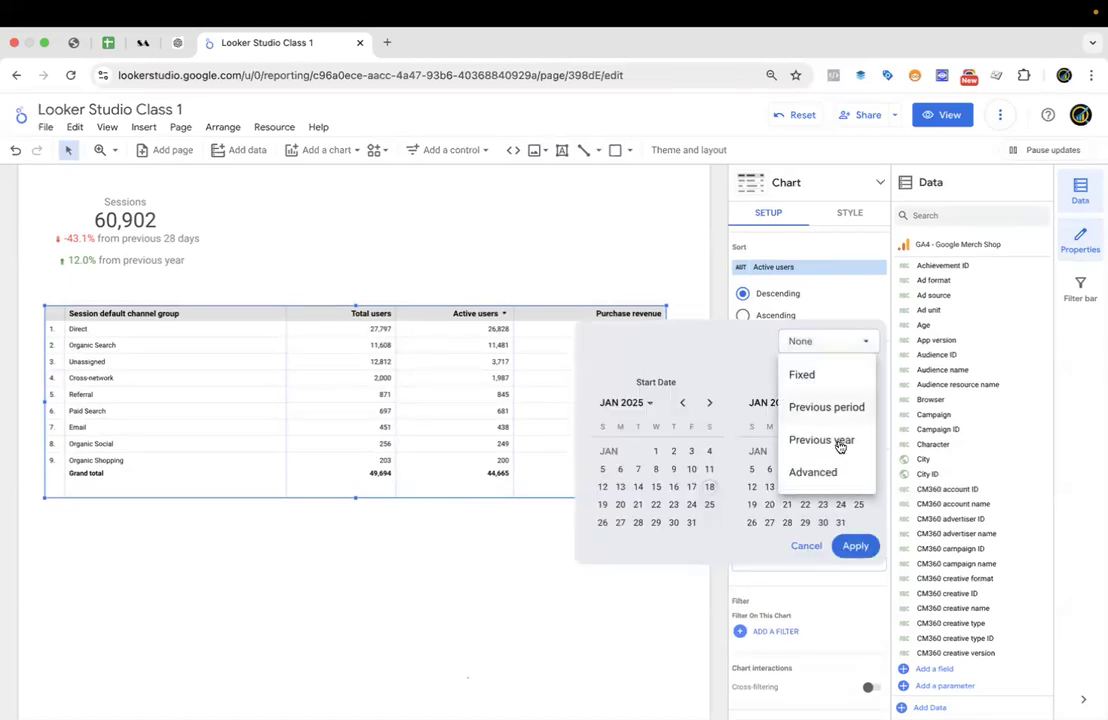
pyautogui.click(836, 409)
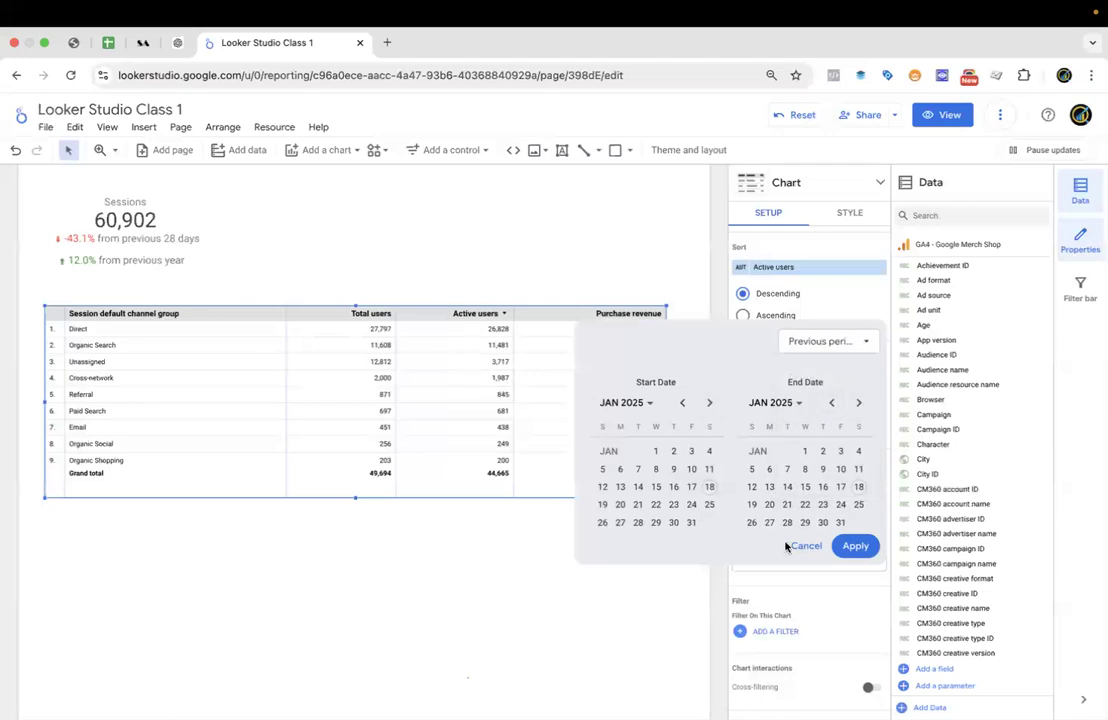
pyautogui.click(853, 547)
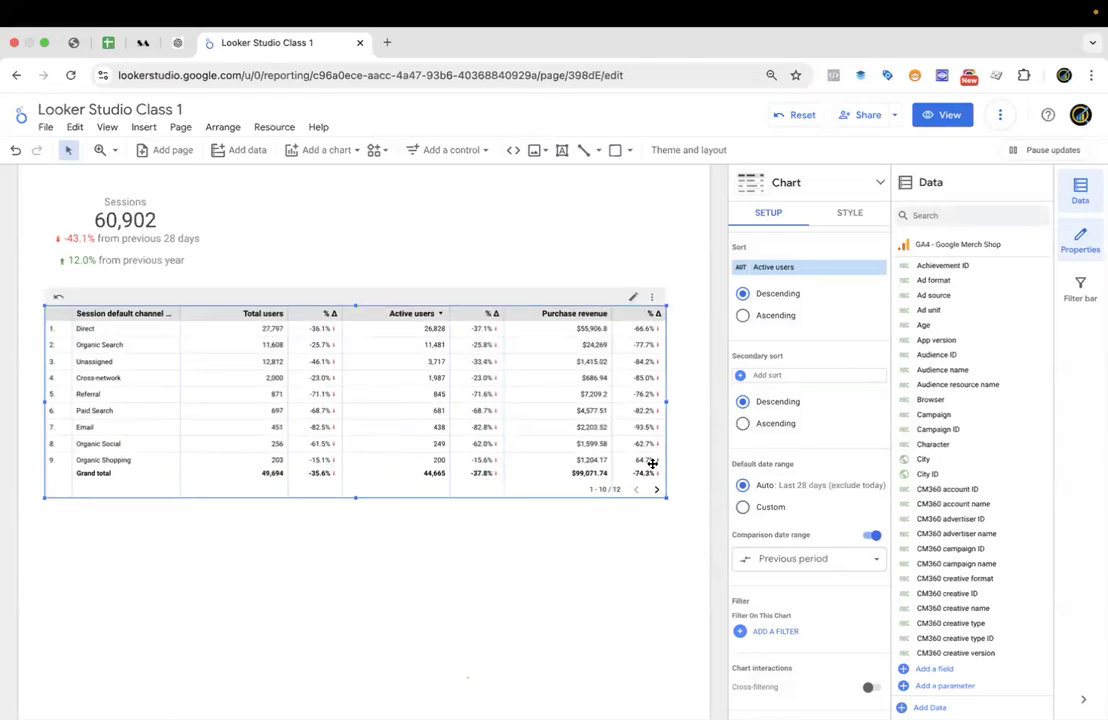
pyautogui.click(873, 540)
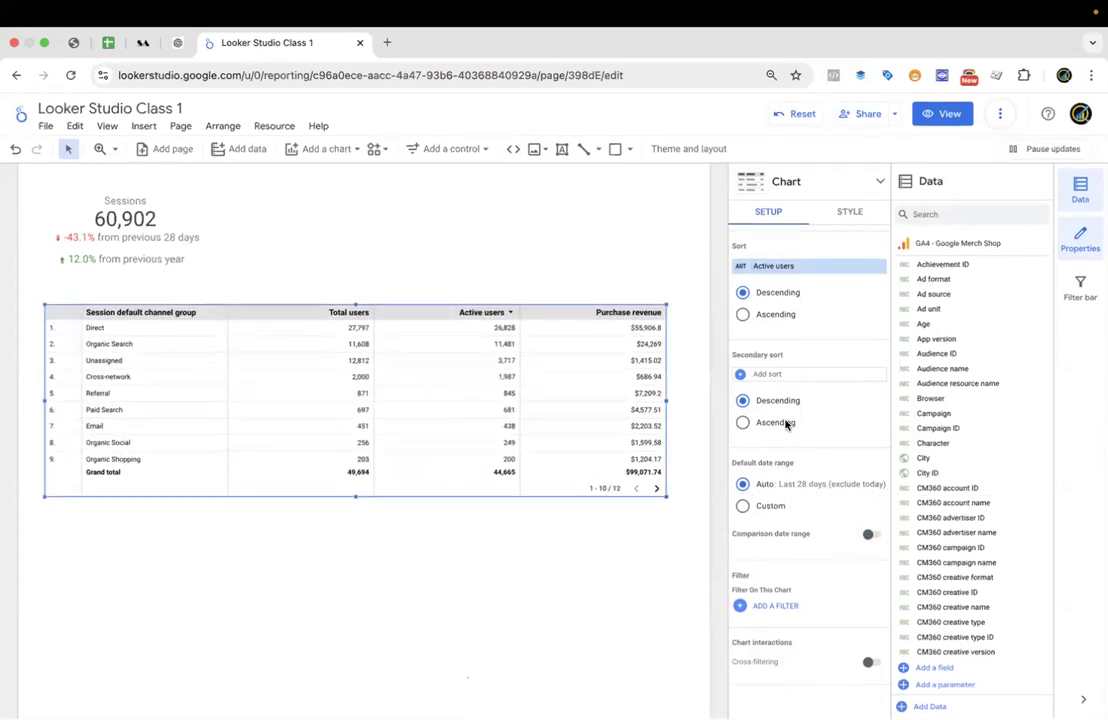
# Examine the table's style settings for header, labels, body and footer, and look through the missing data options.
pyautogui.scroll(10, 786, 424)
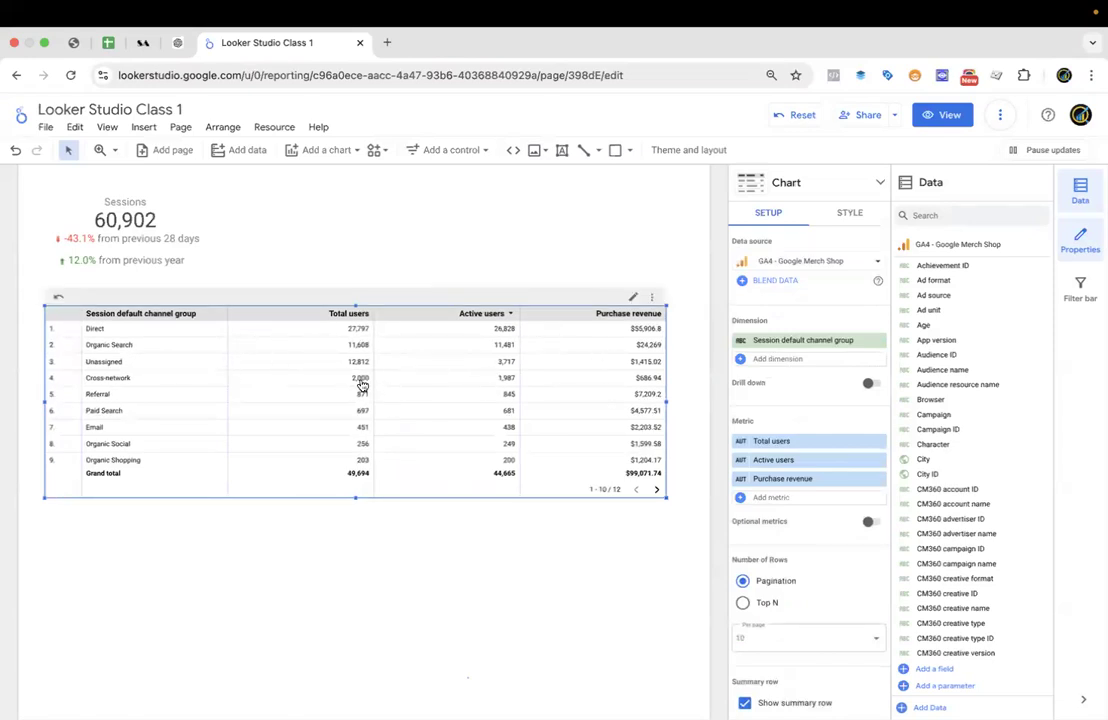
pyautogui.click(848, 215)
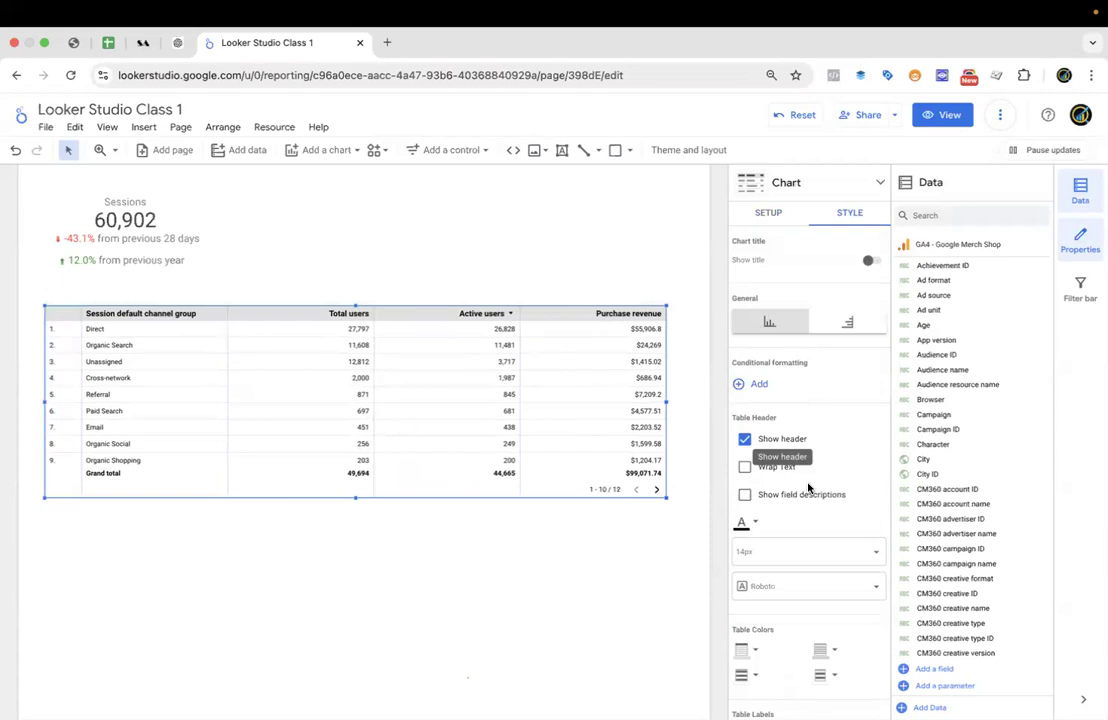
pyautogui.scroll(-5, 809, 487)
pyautogui.scroll(-6, 809, 487)
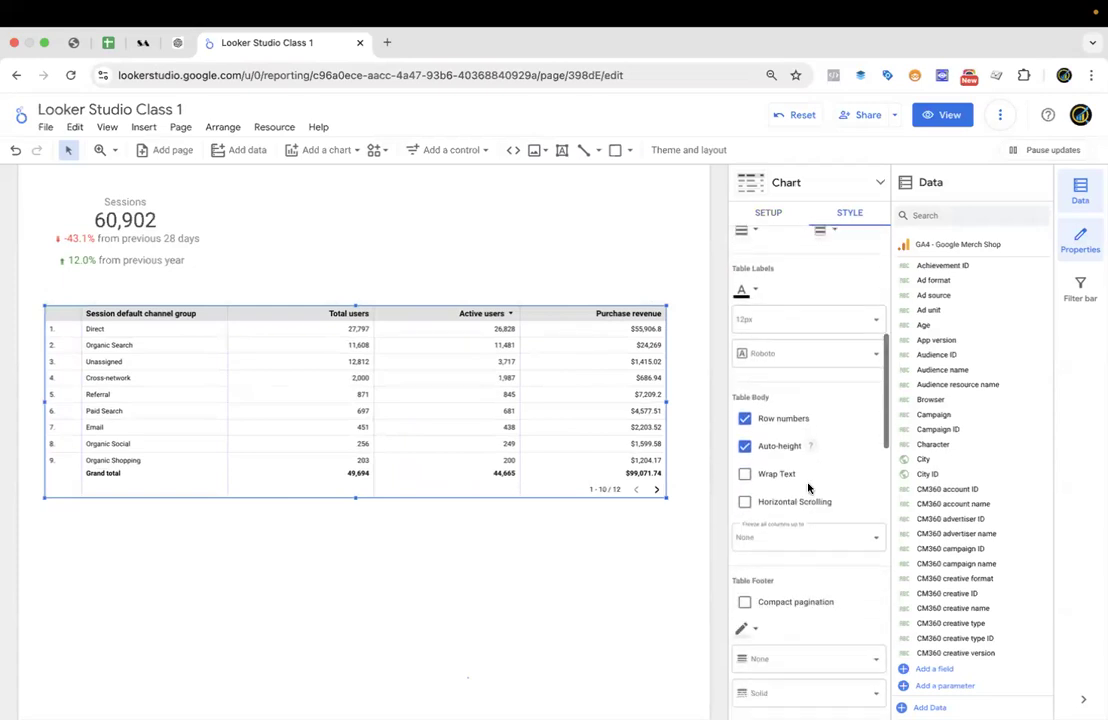
pyautogui.scroll(-2, 809, 488)
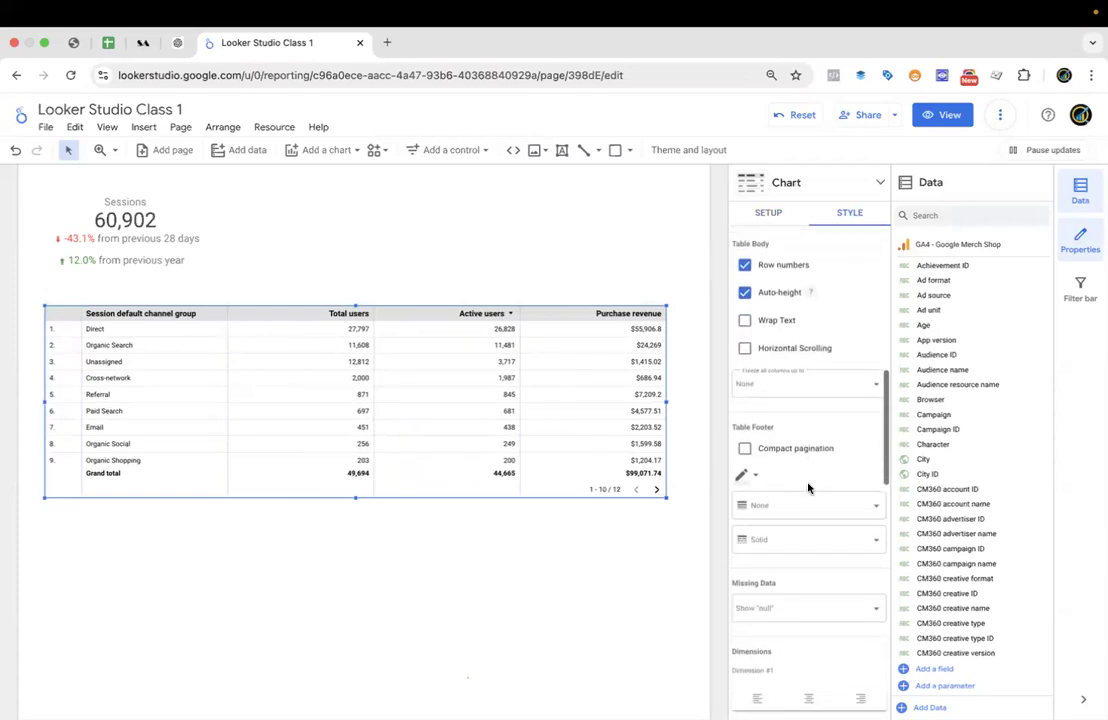
pyautogui.scroll(-5, 809, 488)
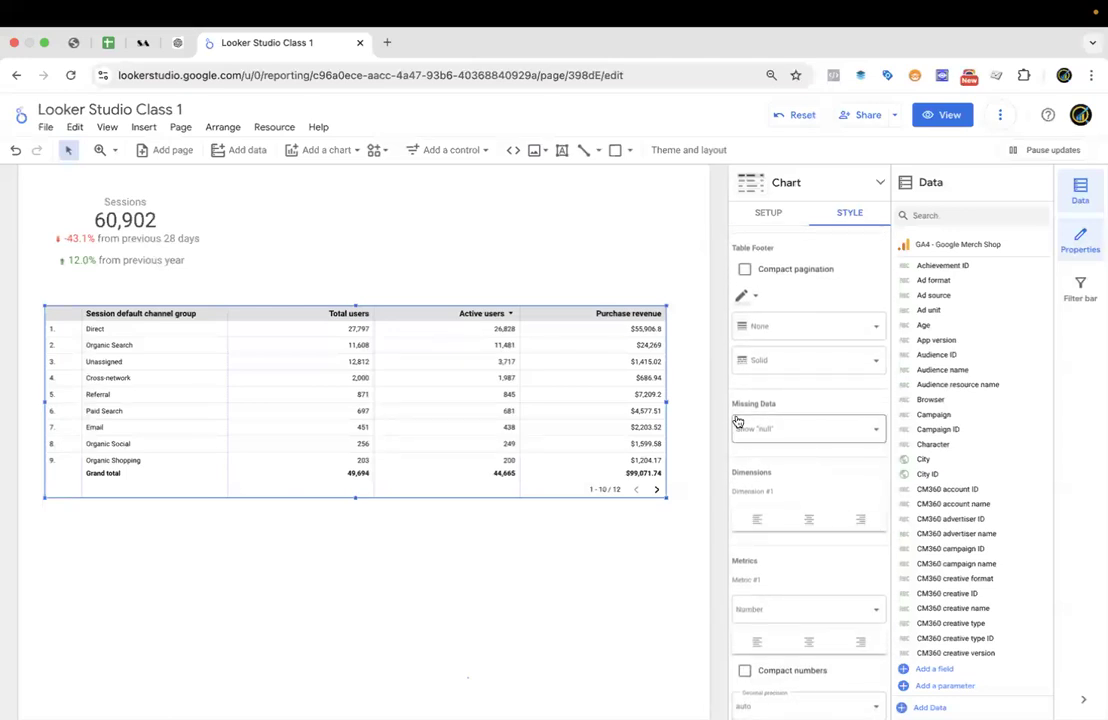
pyautogui.click(825, 430)
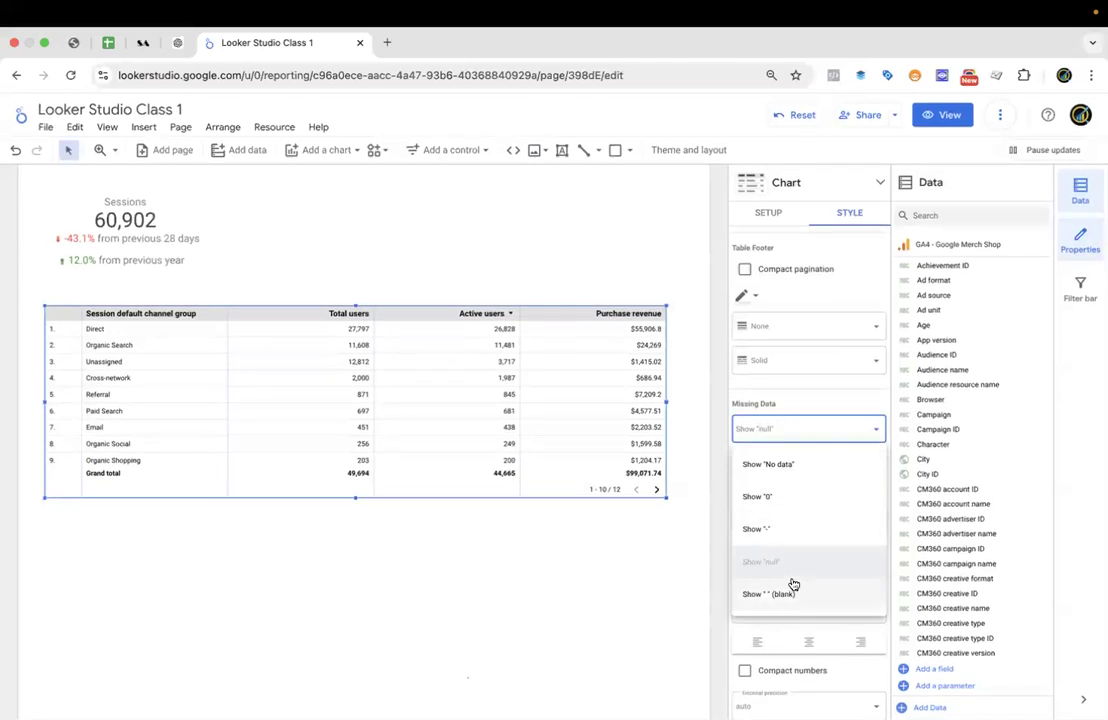
pyautogui.click(826, 391)
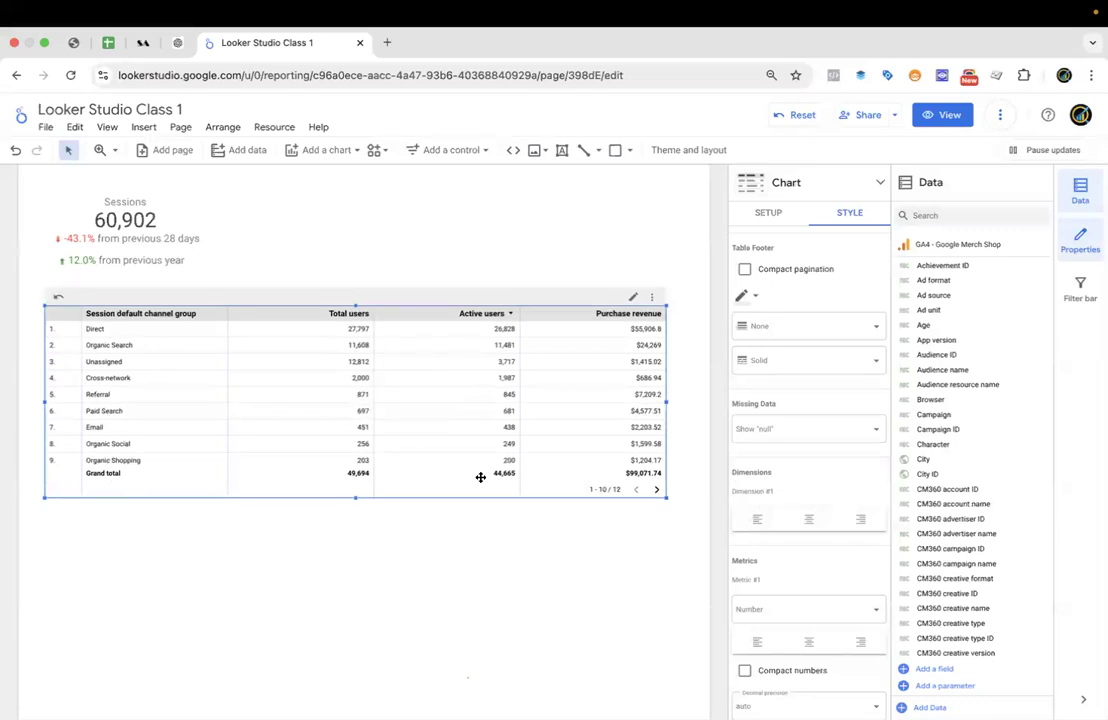
# Try centring the channel group dimension column and align it left again.
pyautogui.click(811, 520)
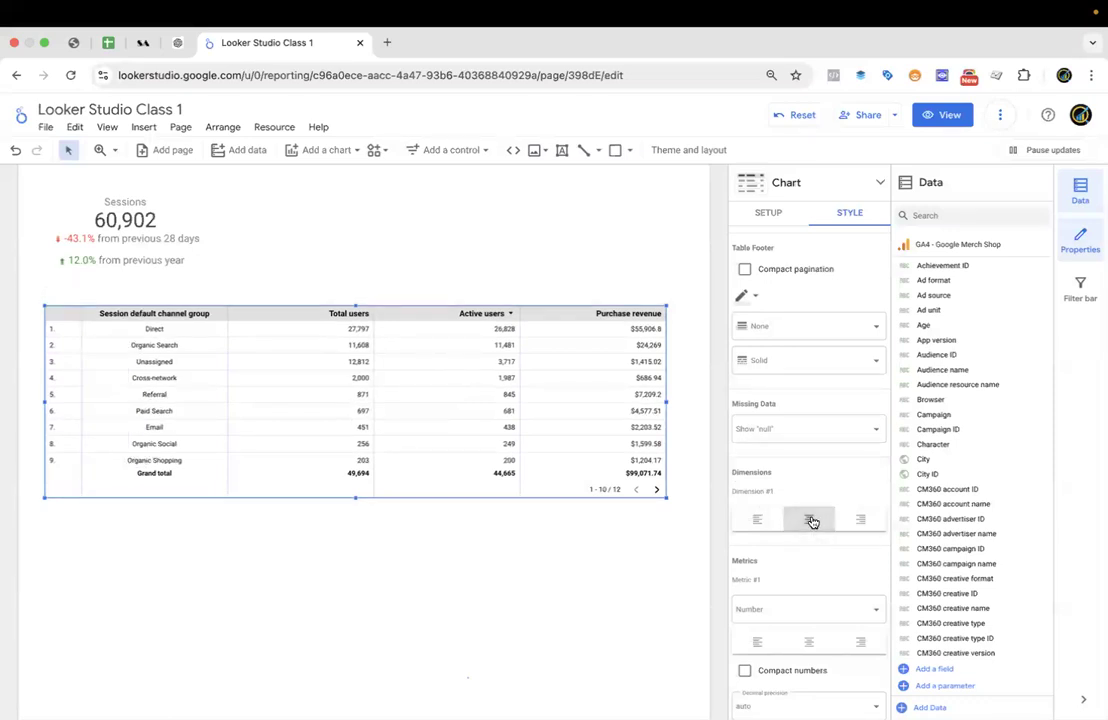
pyautogui.click(759, 521)
# Display the Active users metric as a heatmap and change its colour to light purple.
pyautogui.scroll(-3, 807, 556)
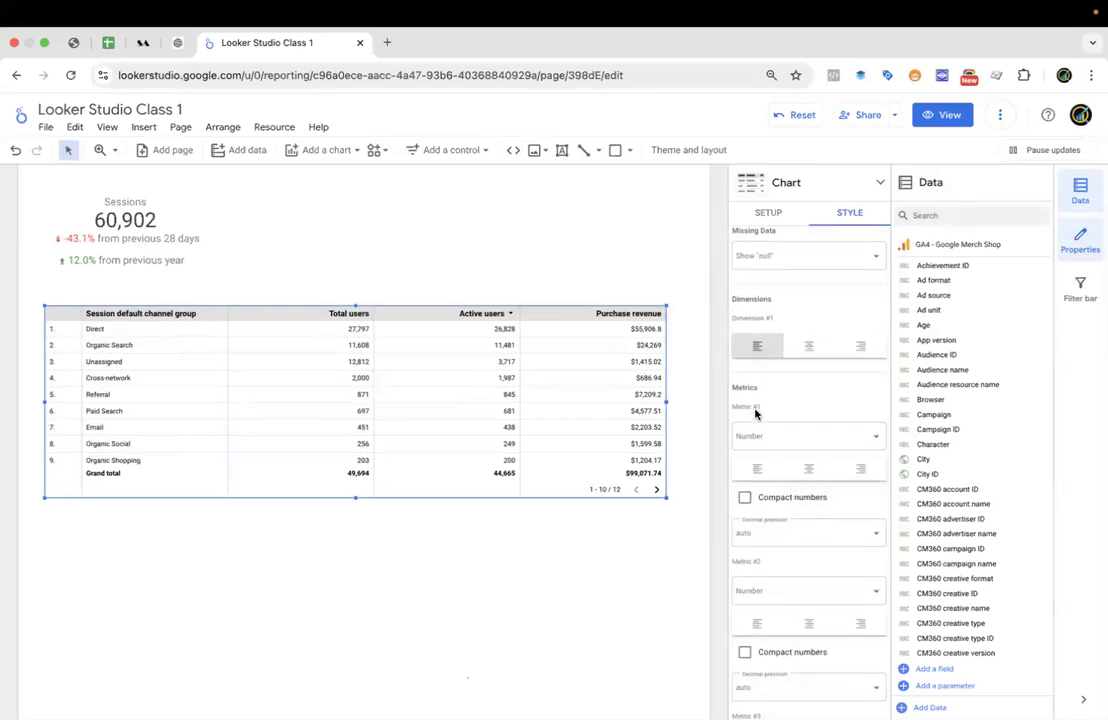
pyautogui.scroll(-3, 757, 568)
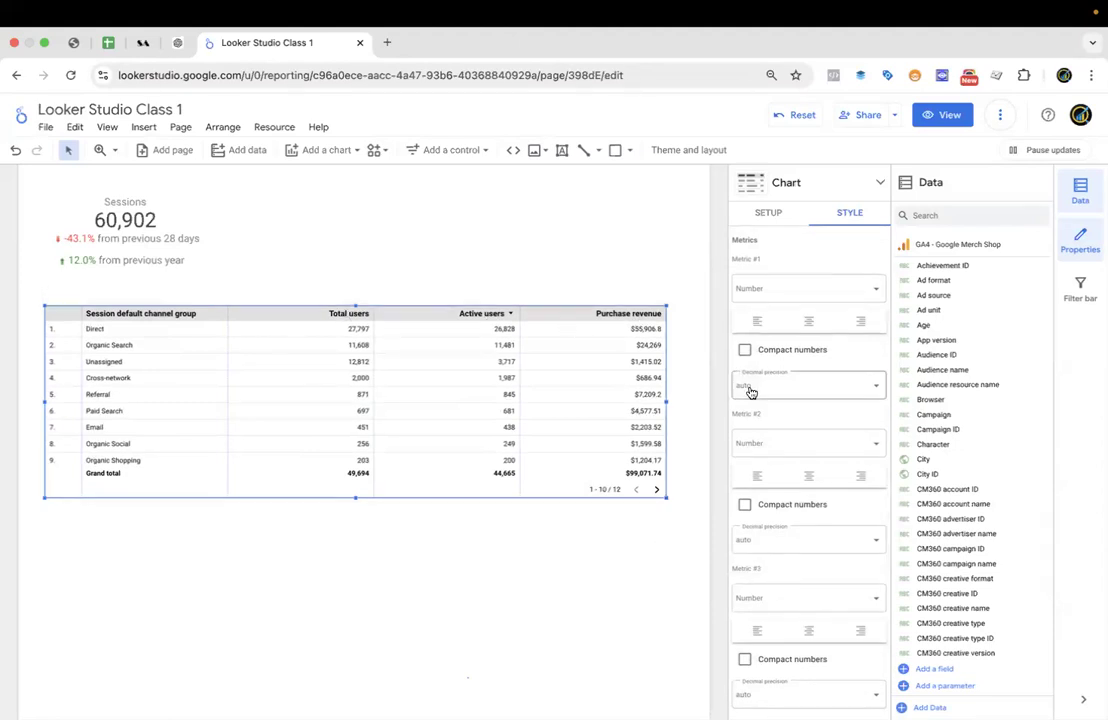
pyautogui.click(786, 449)
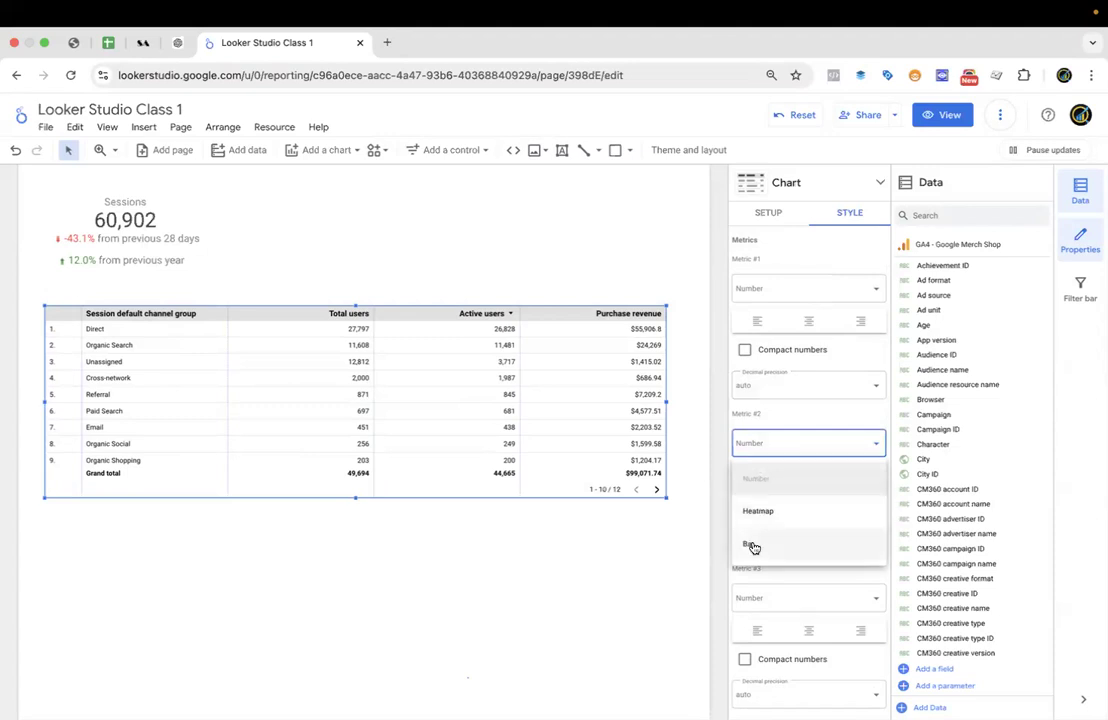
pyautogui.click(768, 513)
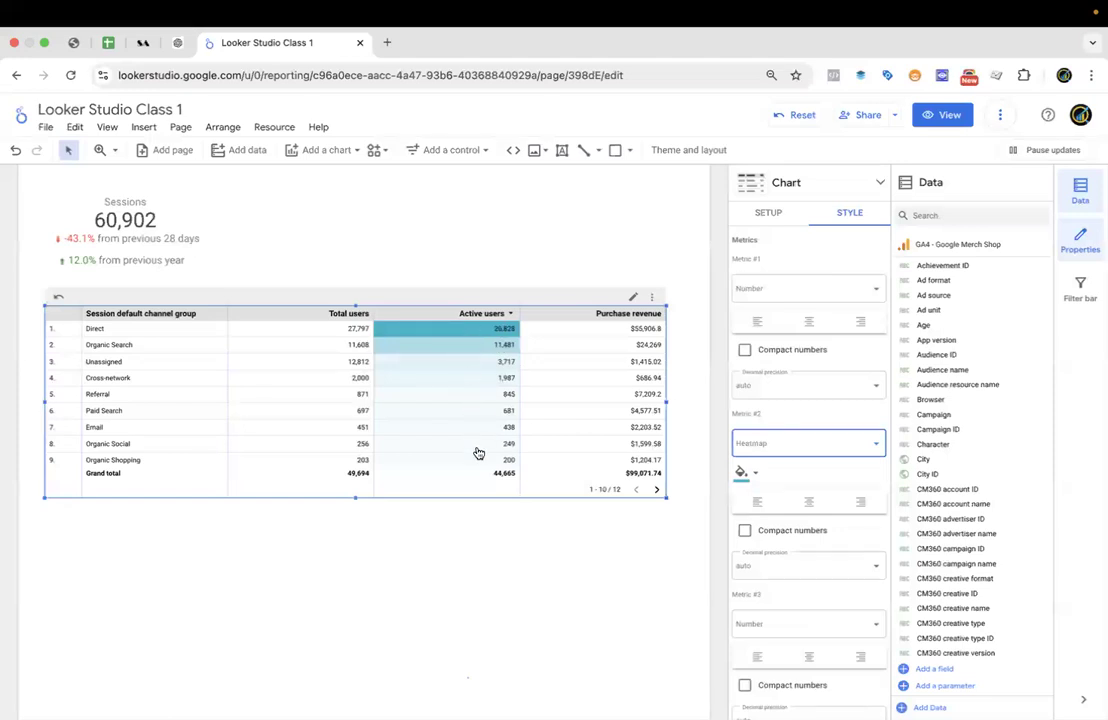
pyautogui.click(741, 472)
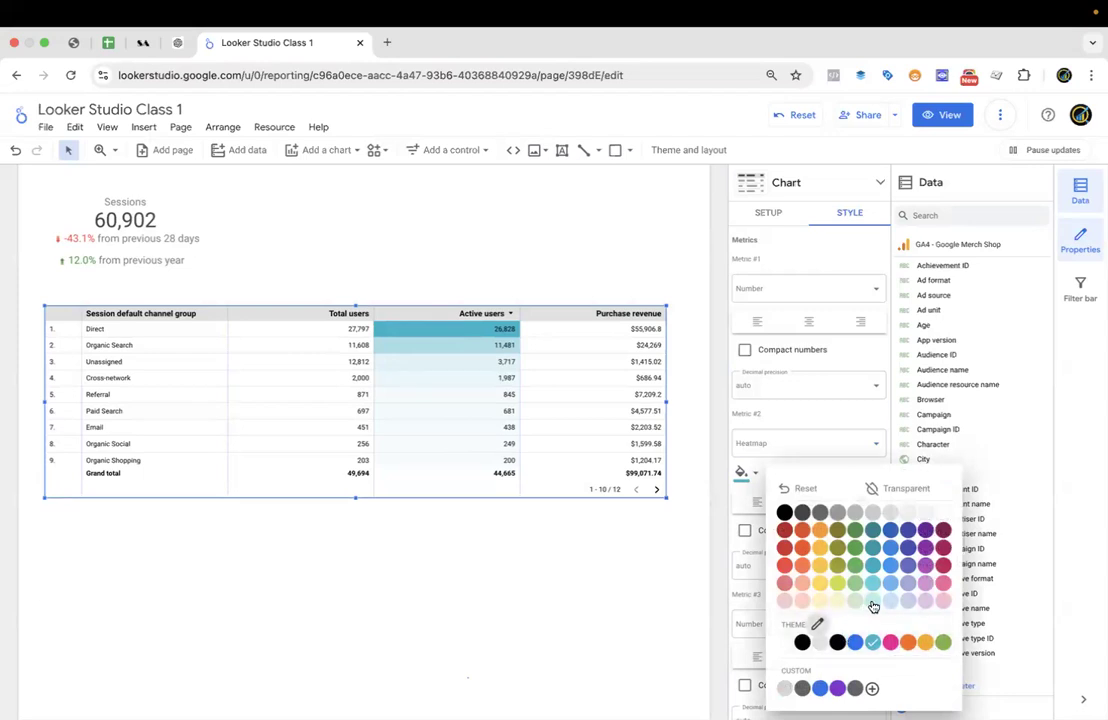
pyautogui.click(926, 600)
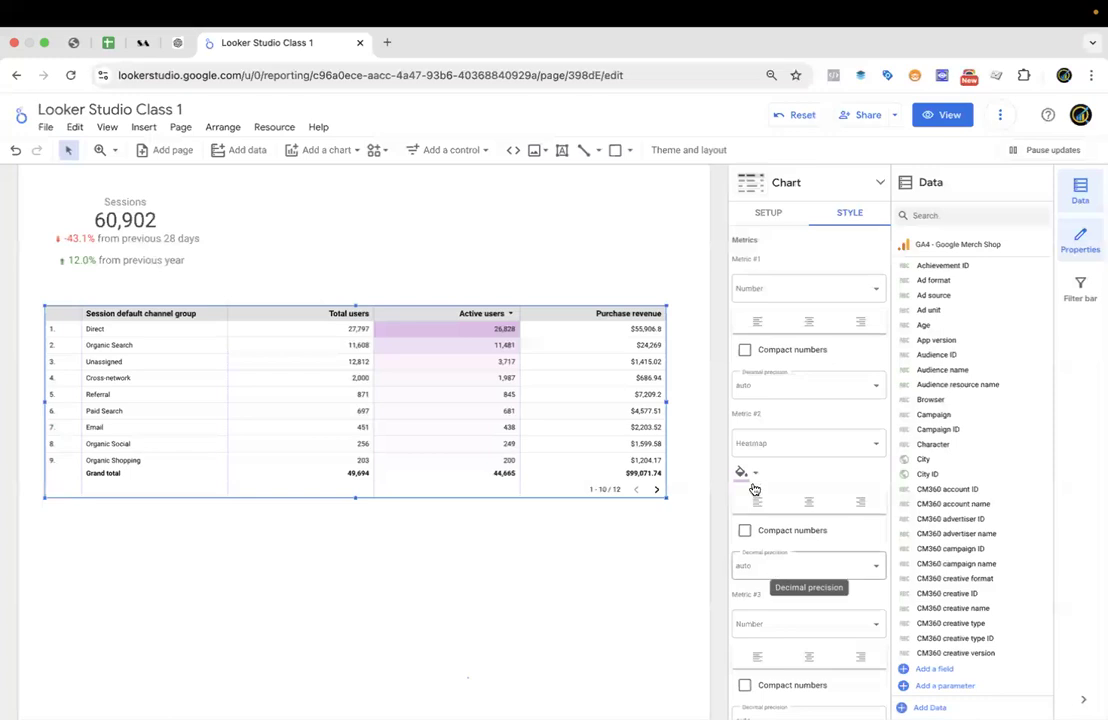
# Display the Total users metric as bars with the numbers shown beside them.
pyautogui.scroll(3, 761, 425)
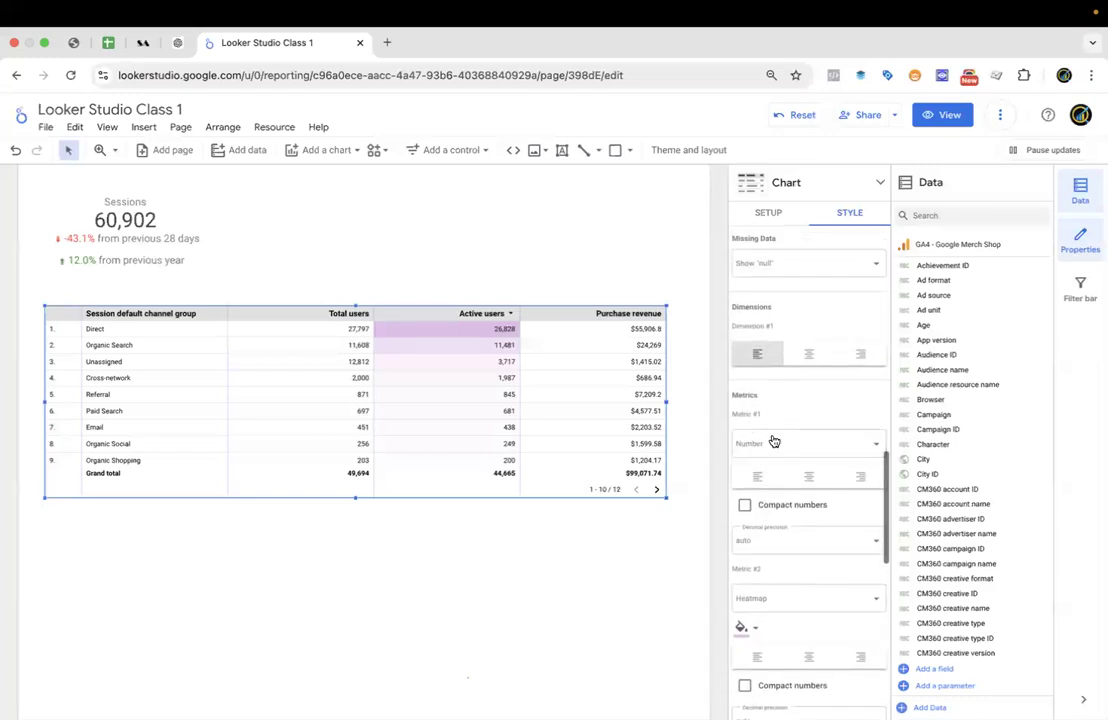
pyautogui.click(772, 445)
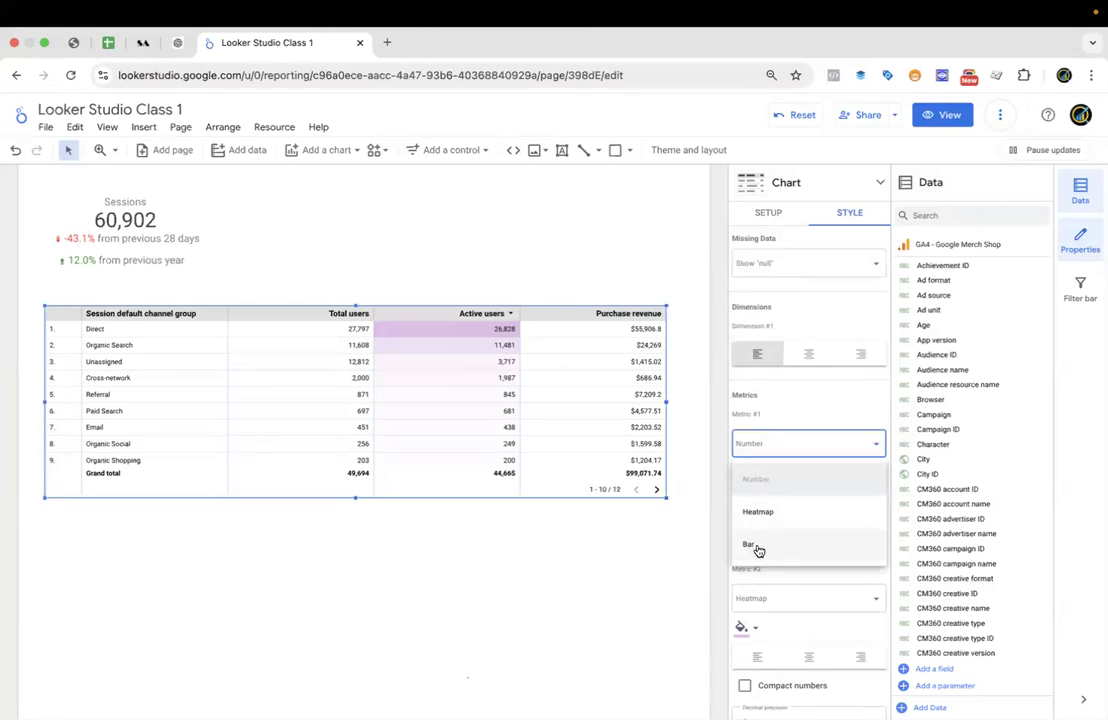
pyautogui.click(752, 545)
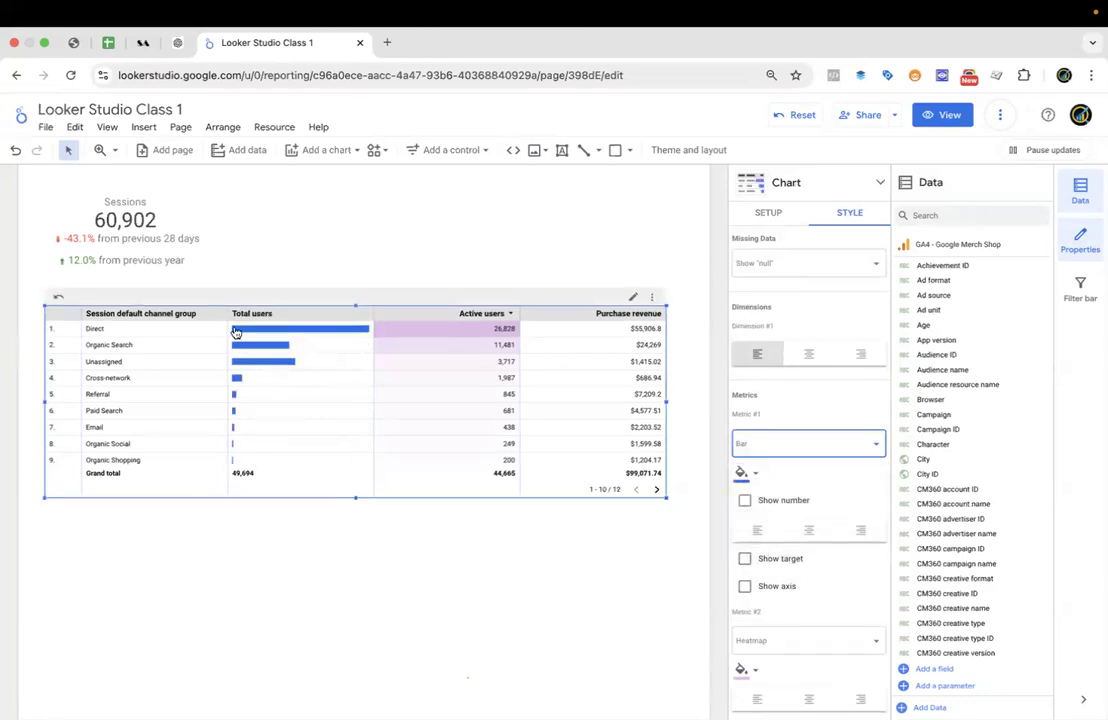
pyautogui.scroll(-1, 757, 492)
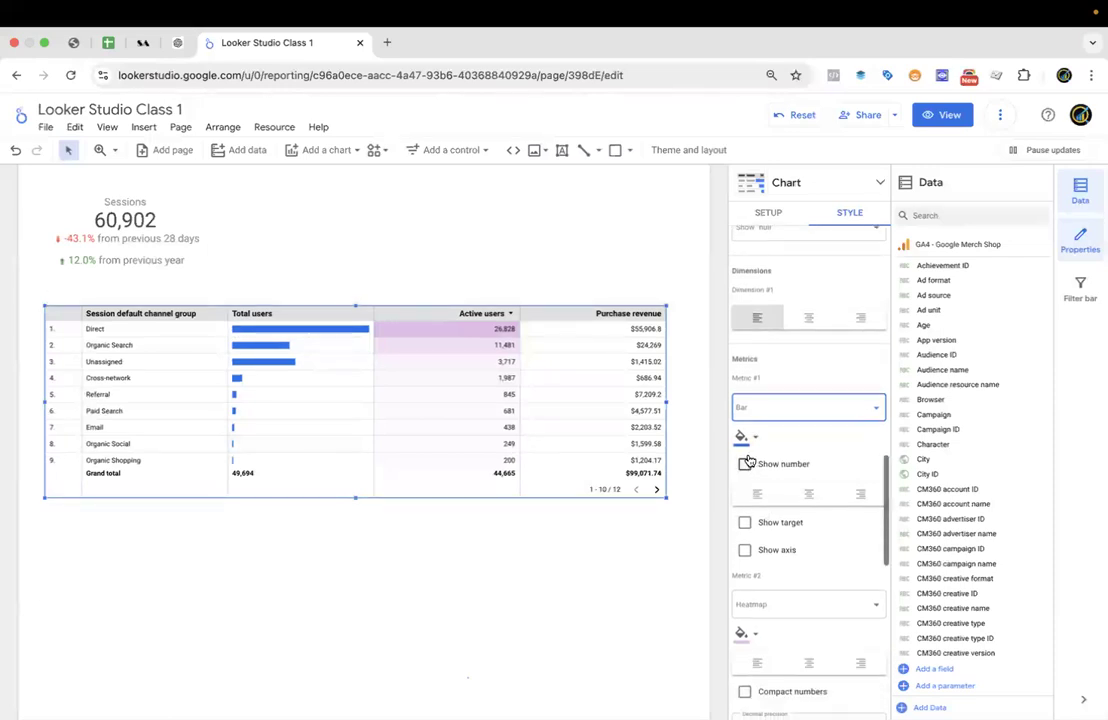
pyautogui.click(745, 464)
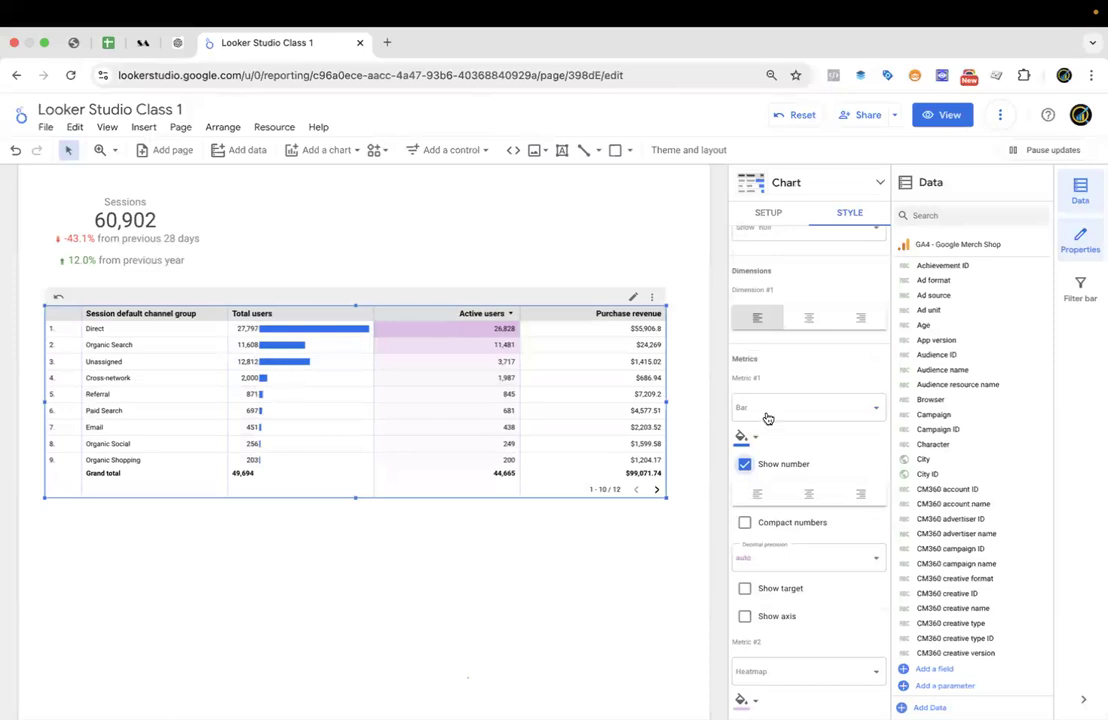
# Display the Purchase revenue metric as bars with the numbers shown beside them.
pyautogui.scroll(-5, 809, 460)
pyautogui.scroll(-3, 809, 462)
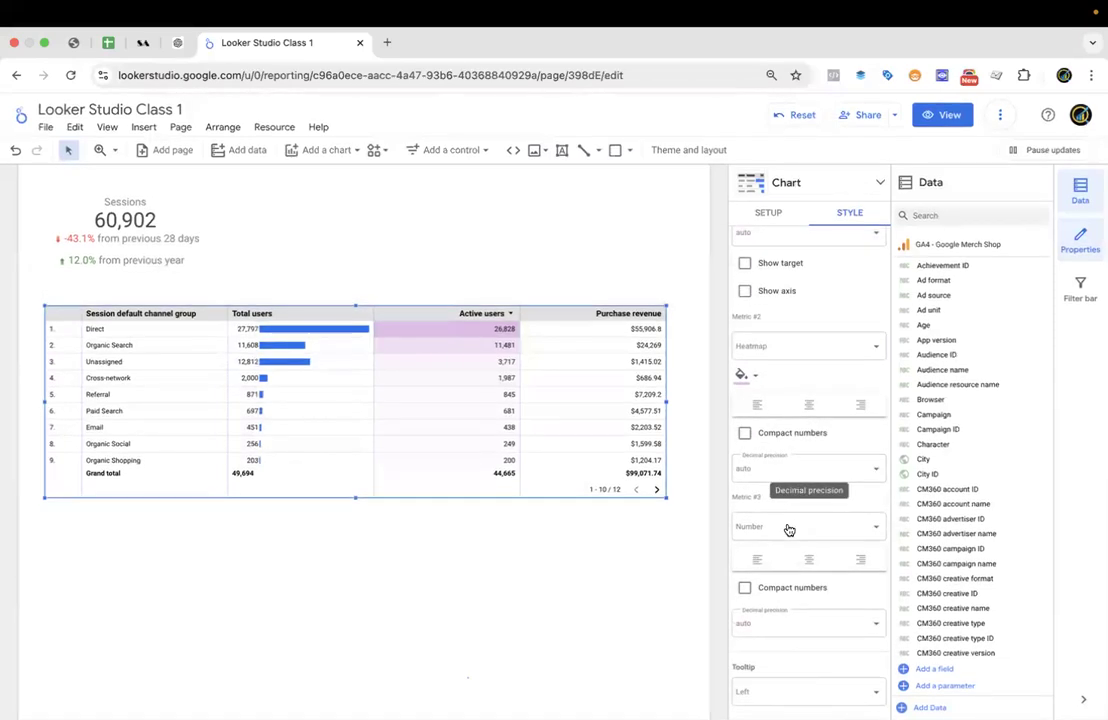
pyautogui.scroll(-3, 794, 530)
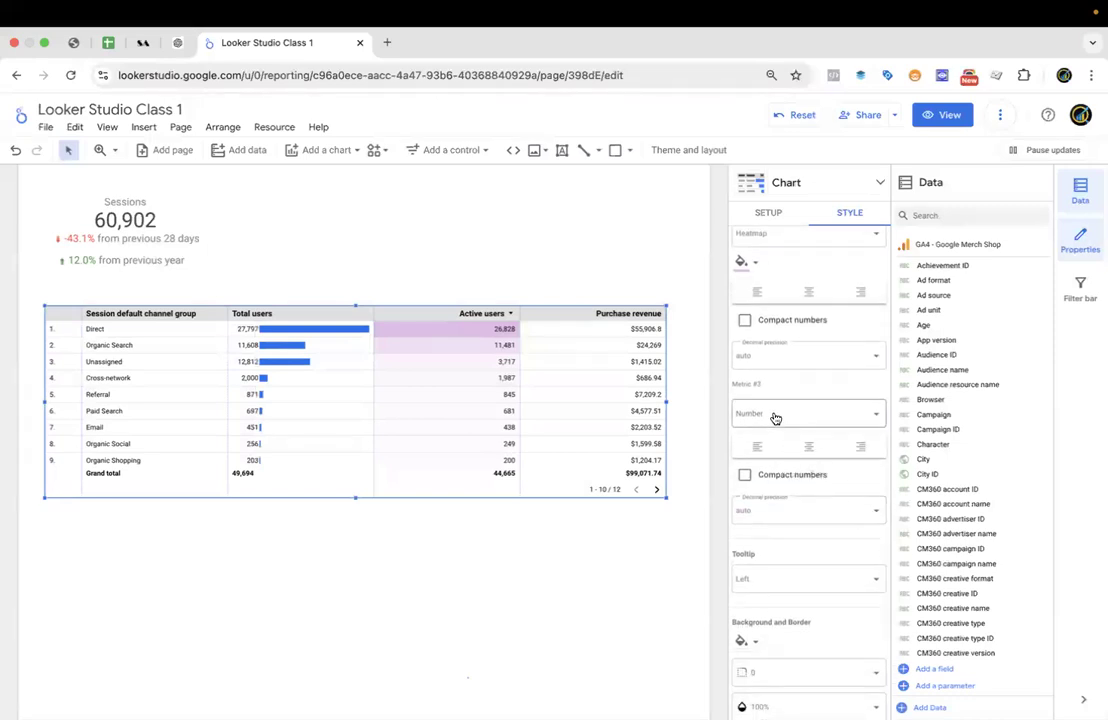
pyautogui.click(774, 415)
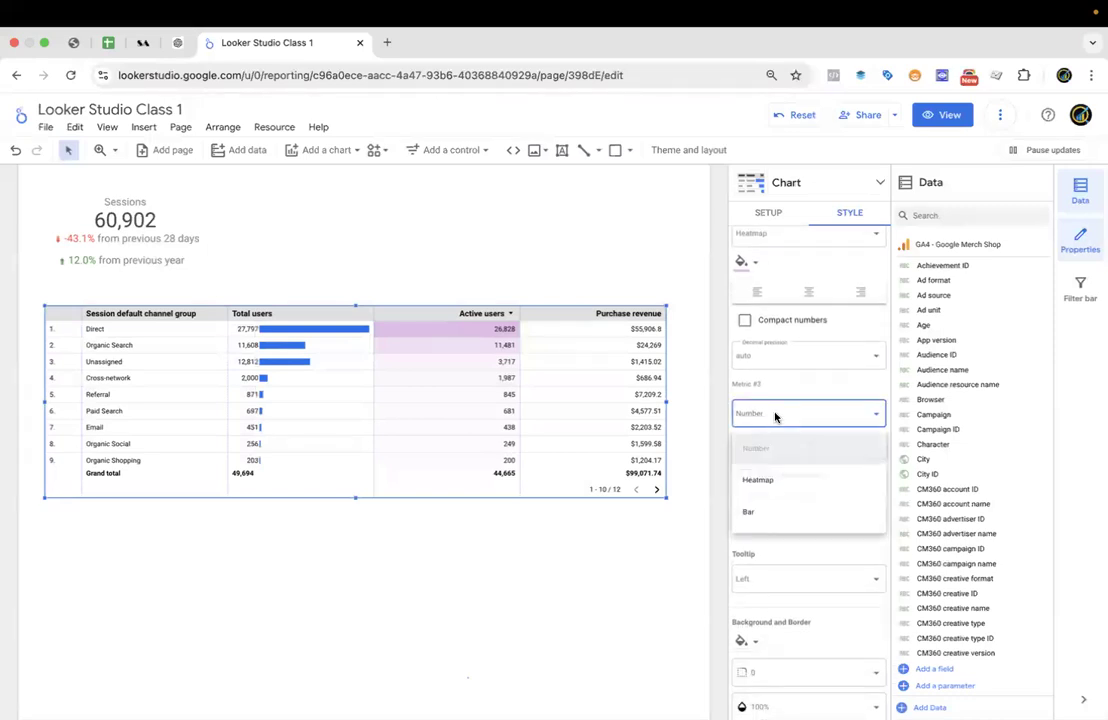
pyautogui.click(768, 518)
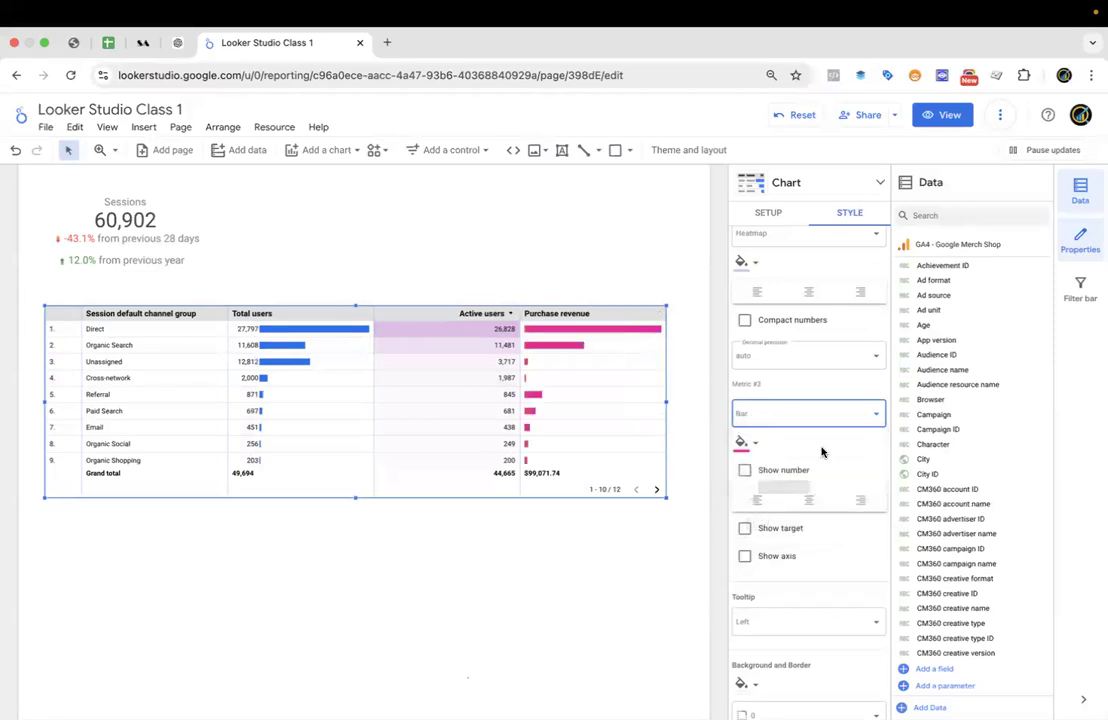
pyautogui.click(745, 472)
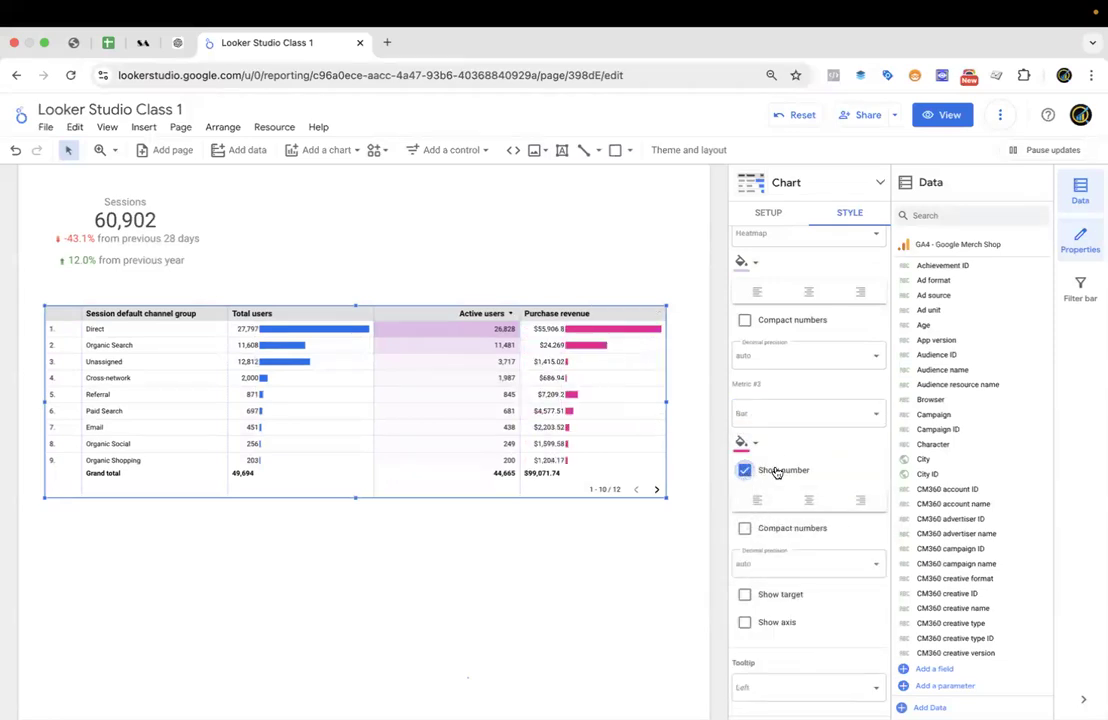
# Try compact numbers for the Total users column, switch them off again, and look through its decimal precision options.
pyautogui.scroll(-3, 832, 455)
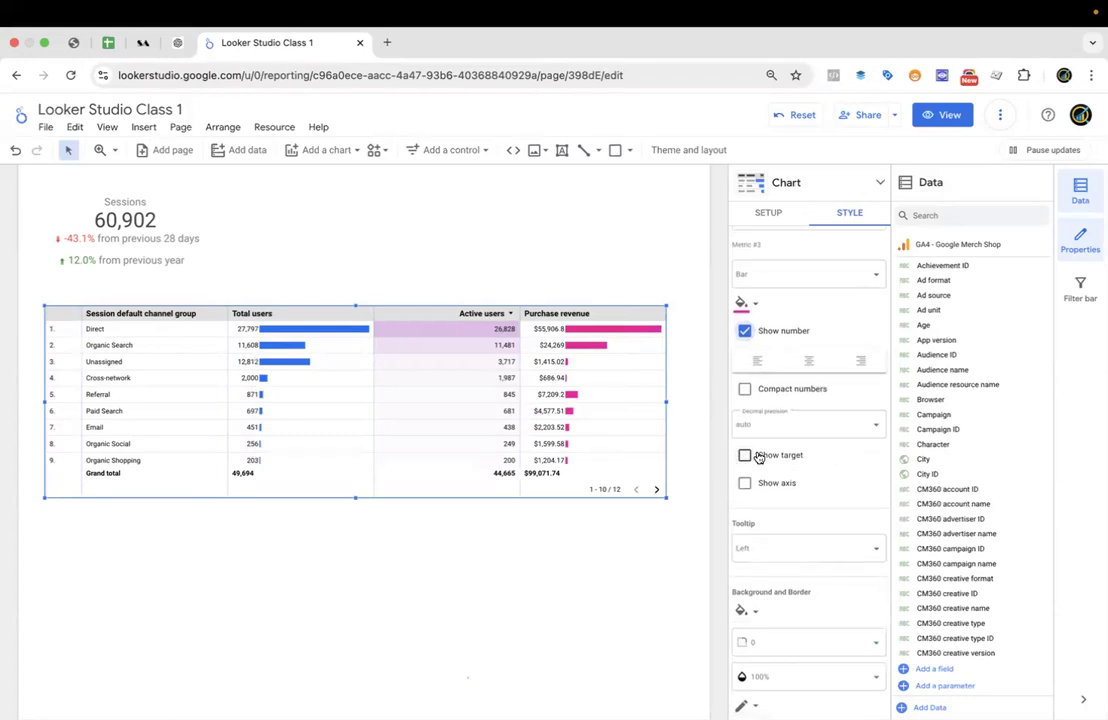
pyautogui.scroll(5, 787, 425)
pyautogui.scroll(6, 787, 425)
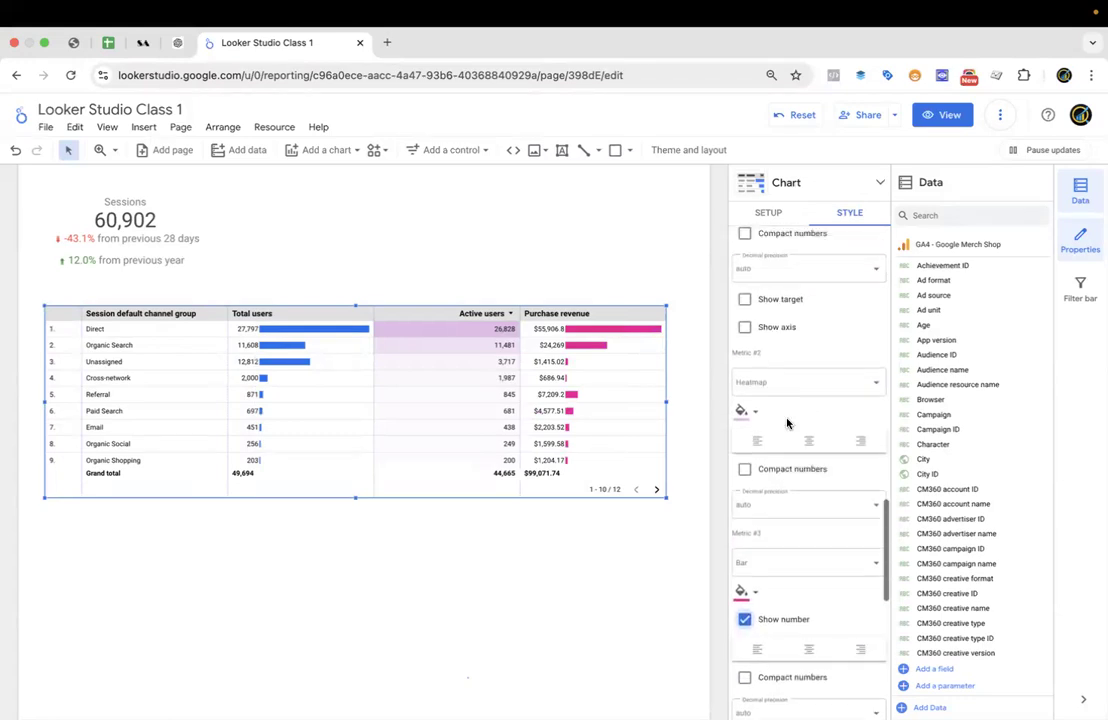
pyautogui.scroll(1, 787, 425)
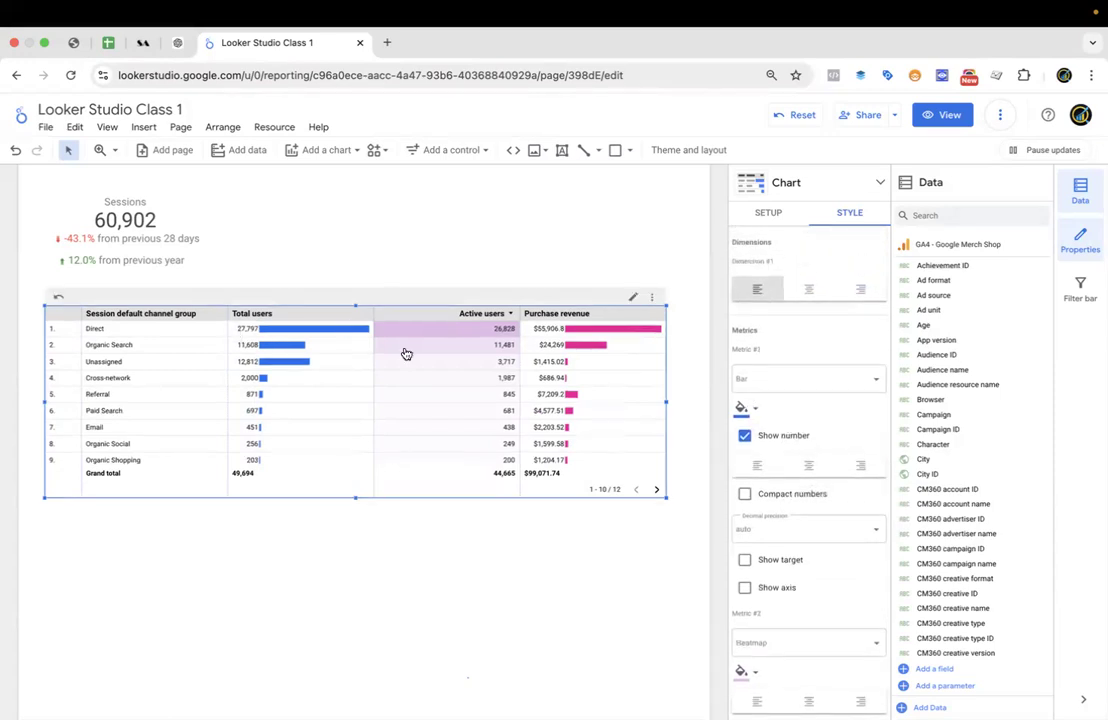
pyautogui.scroll(-1, 792, 410)
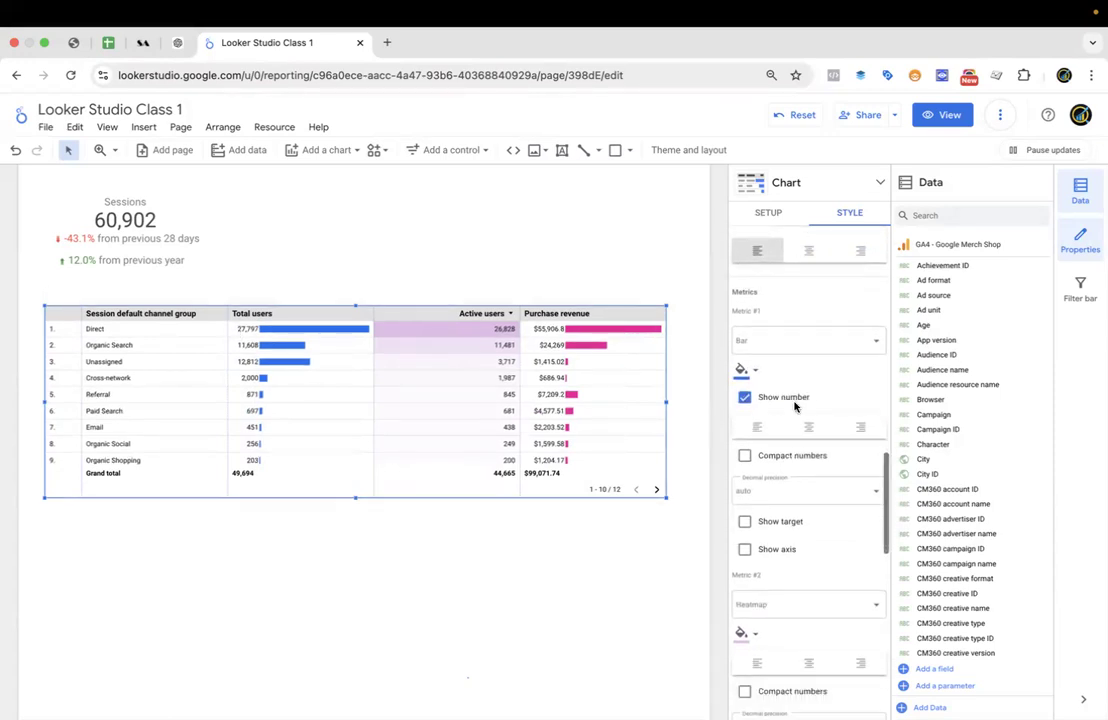
pyautogui.scroll(-2, 795, 406)
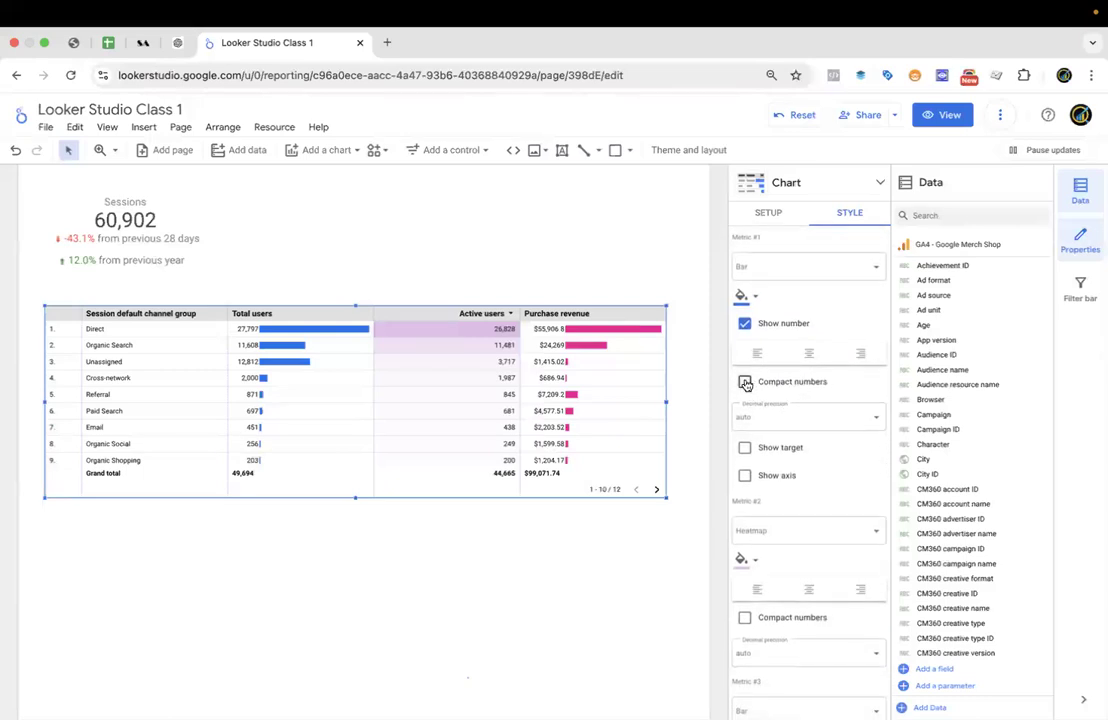
pyautogui.click(745, 383)
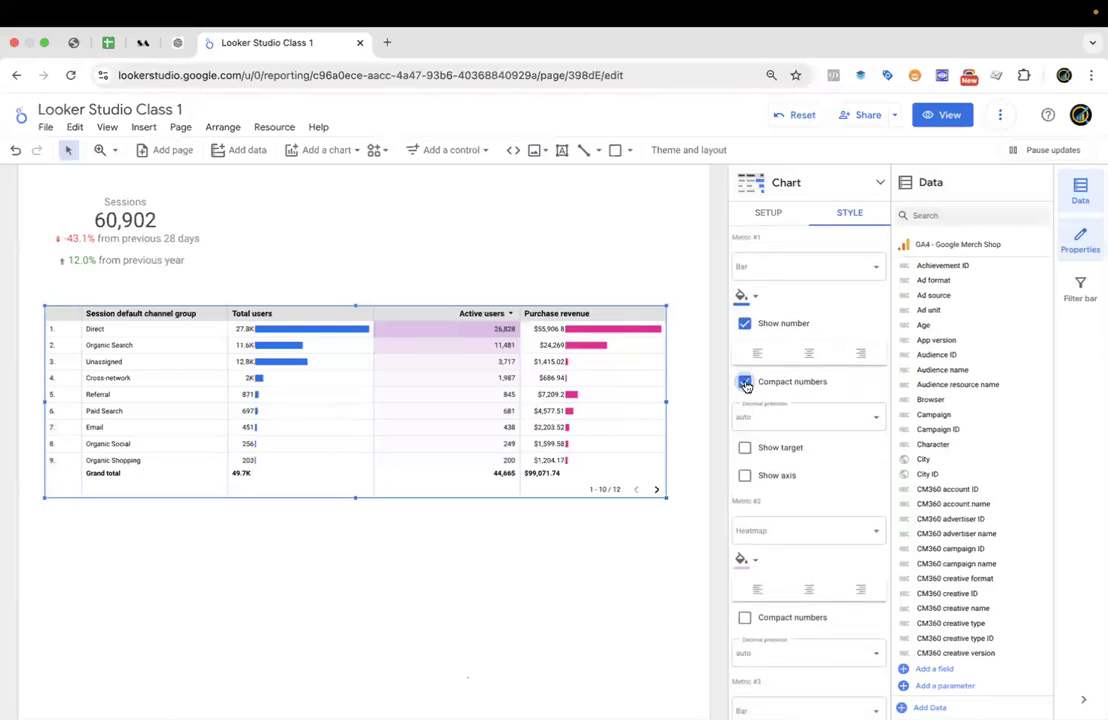
pyautogui.click(745, 383)
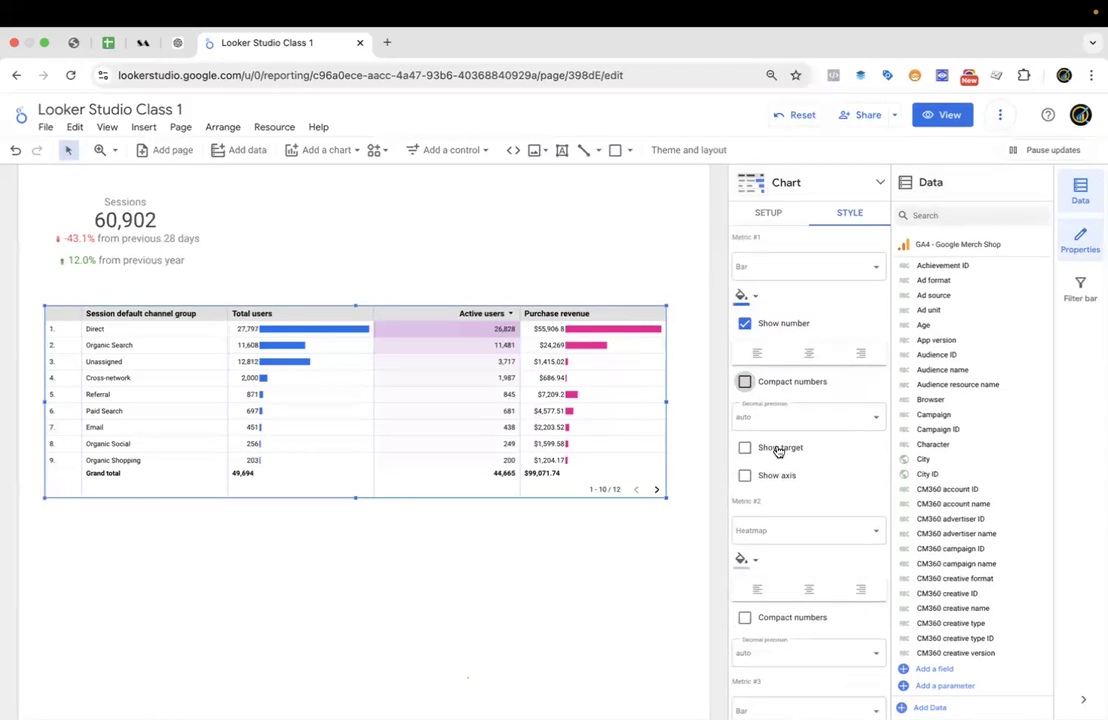
pyautogui.click(801, 423)
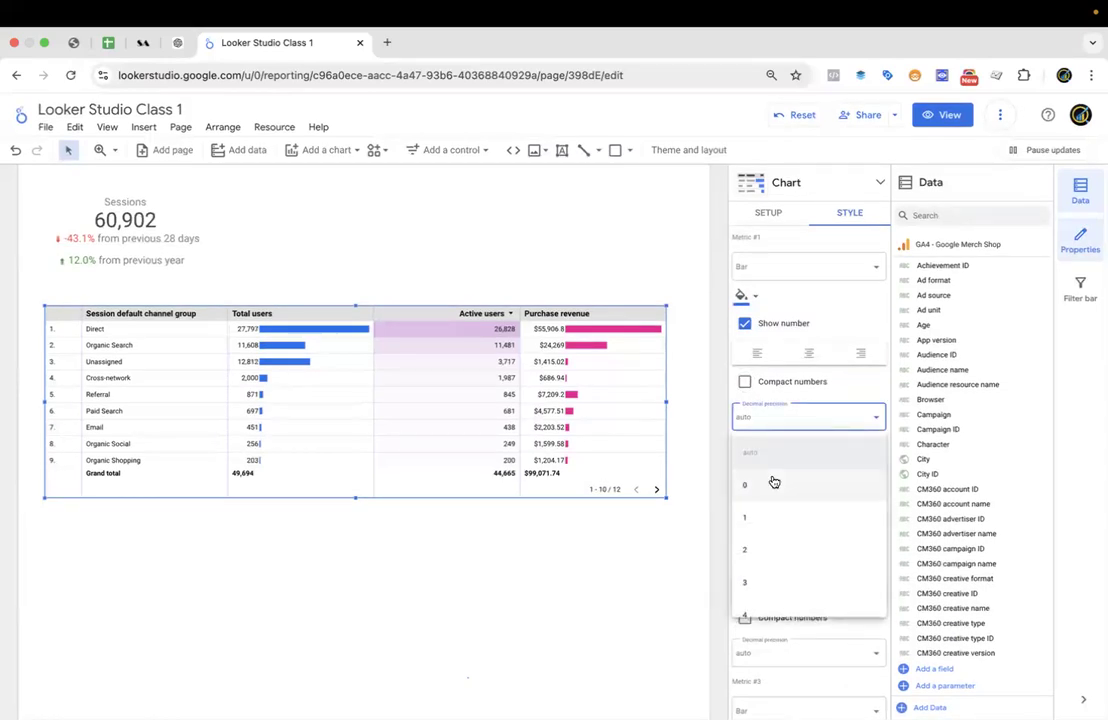
pyautogui.click(808, 425)
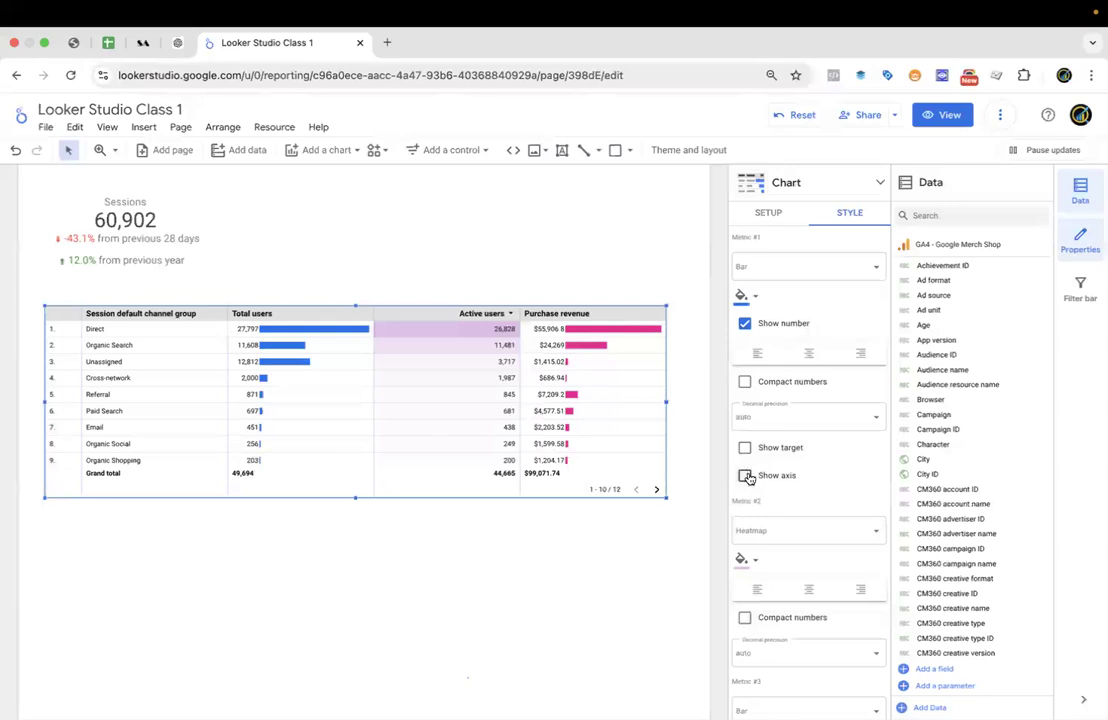
# Show the axis on the Total users bars and add a target line with a target value of 5000.
pyautogui.click(745, 475)
pyautogui.click(745, 447)
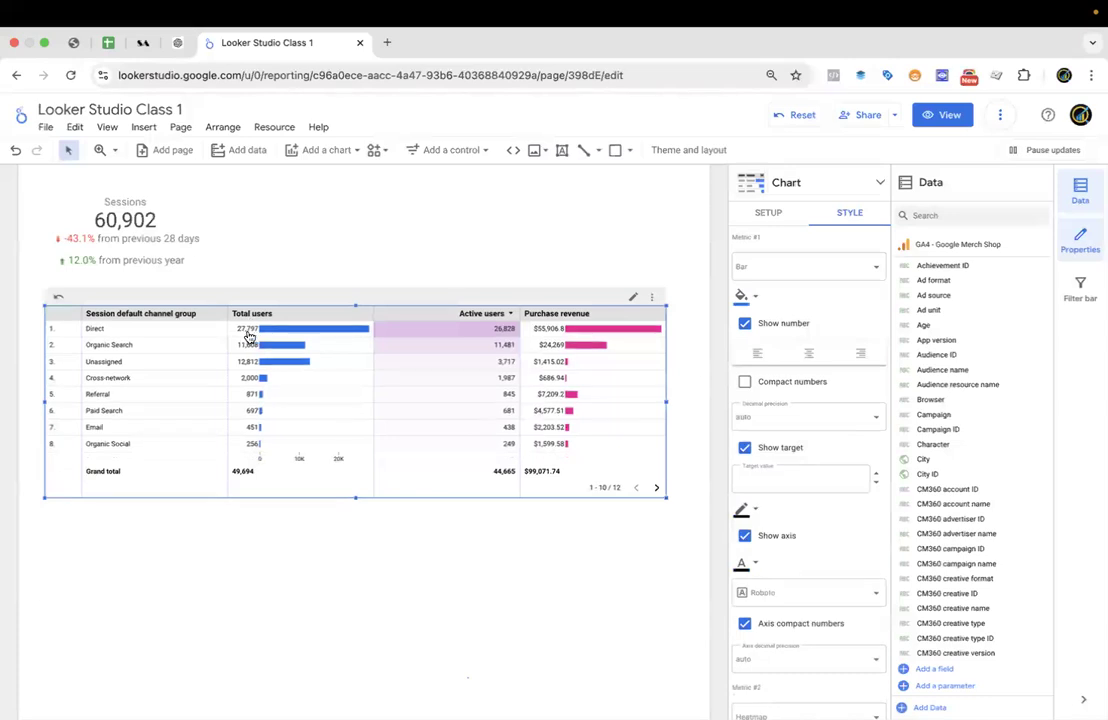
pyautogui.click(776, 482)
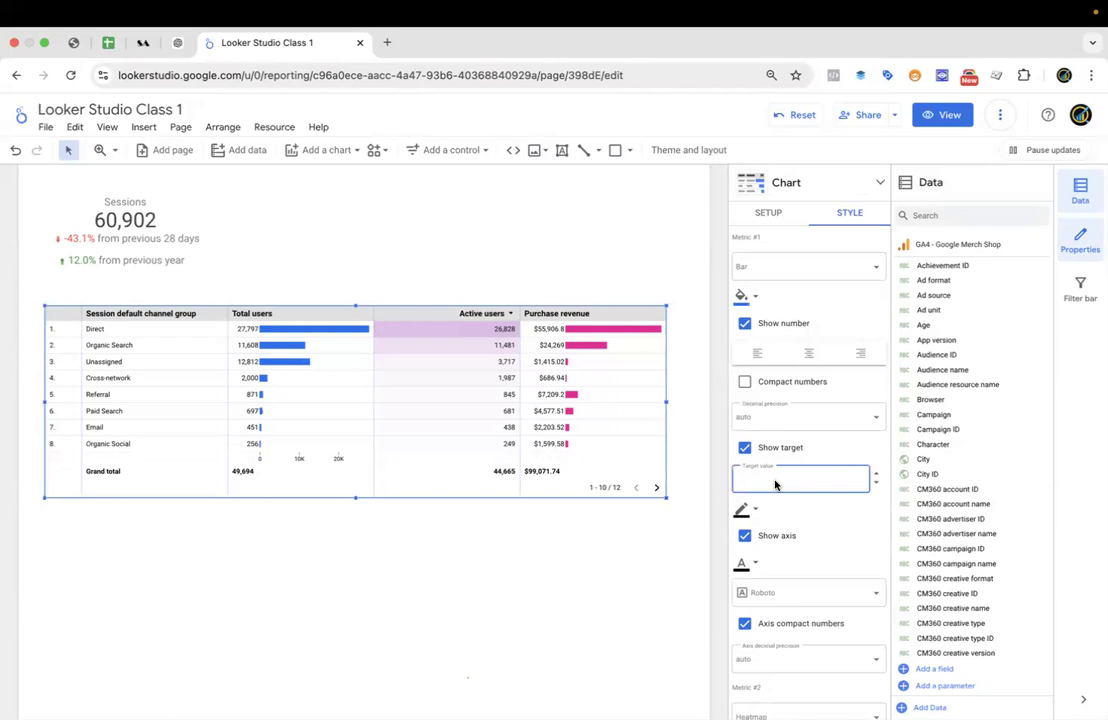
pyautogui.write('5000')
pyautogui.press('Return')
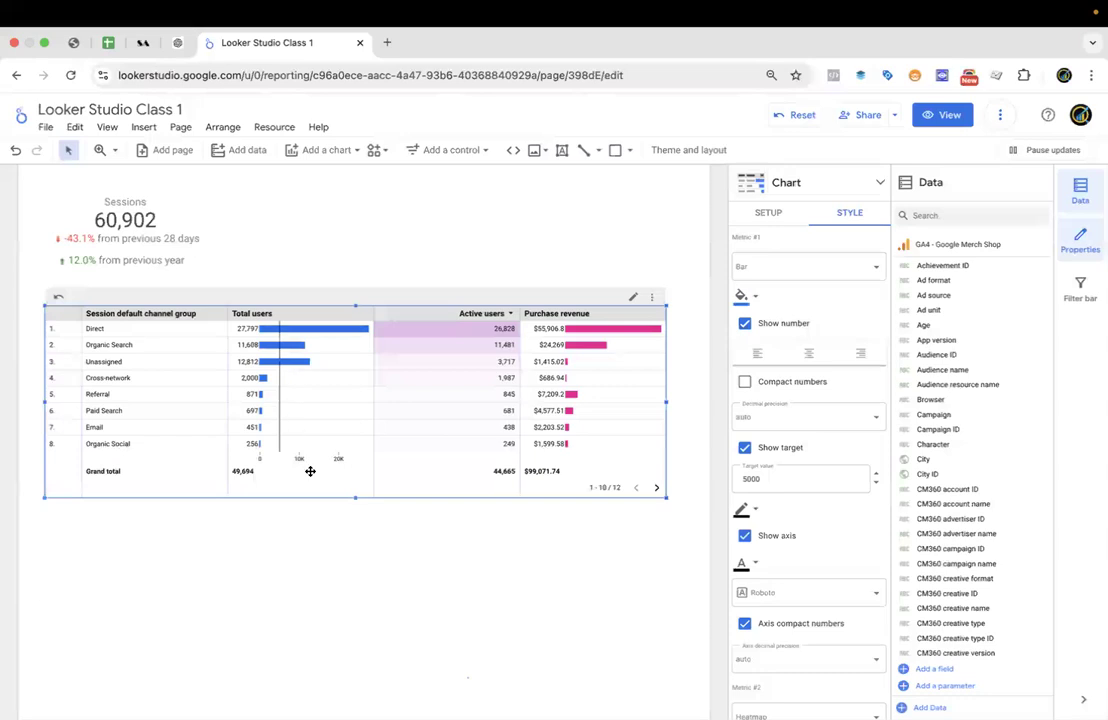
# Increase the table's height so all ten channel group rows fit above the grand total, trimming the excess space.
pyautogui.scroll(-2, 305, 460)
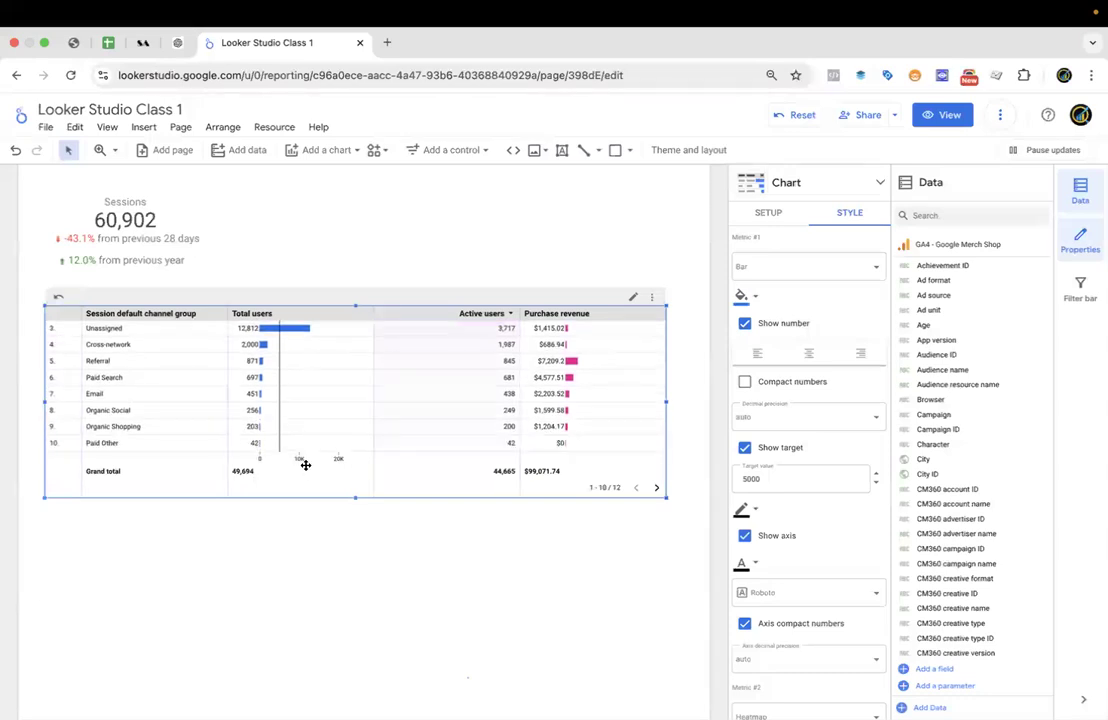
pyautogui.scroll(2, 453, 413)
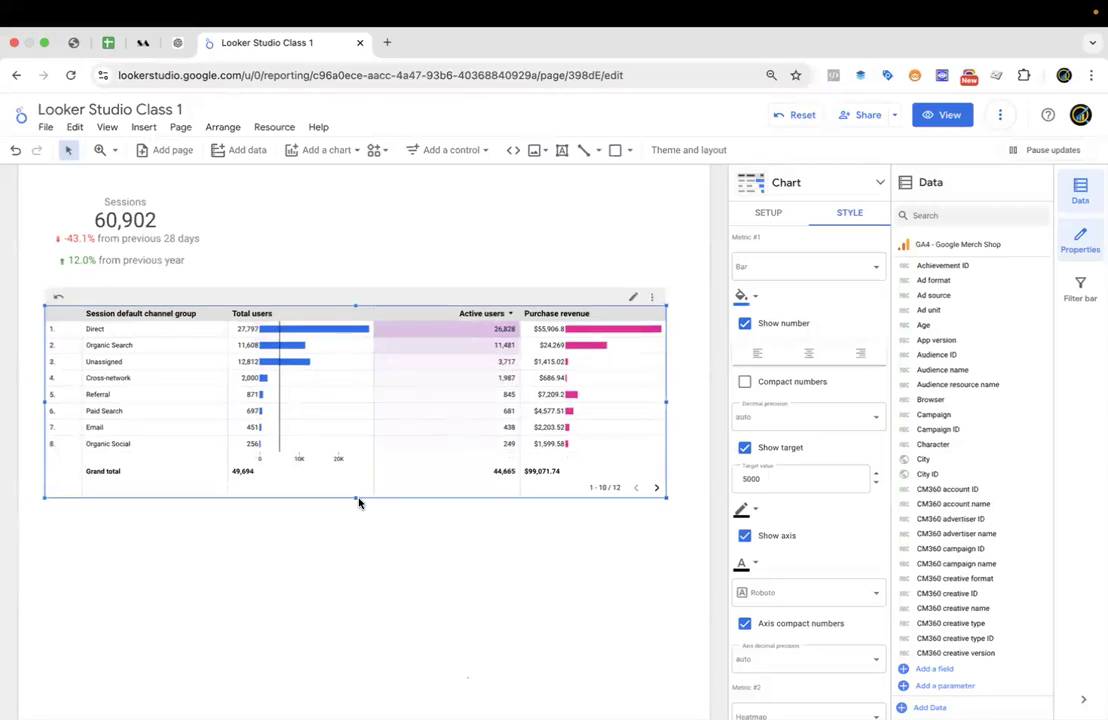
pyautogui.moveTo(359, 501); pyautogui.dragTo(360, 562)
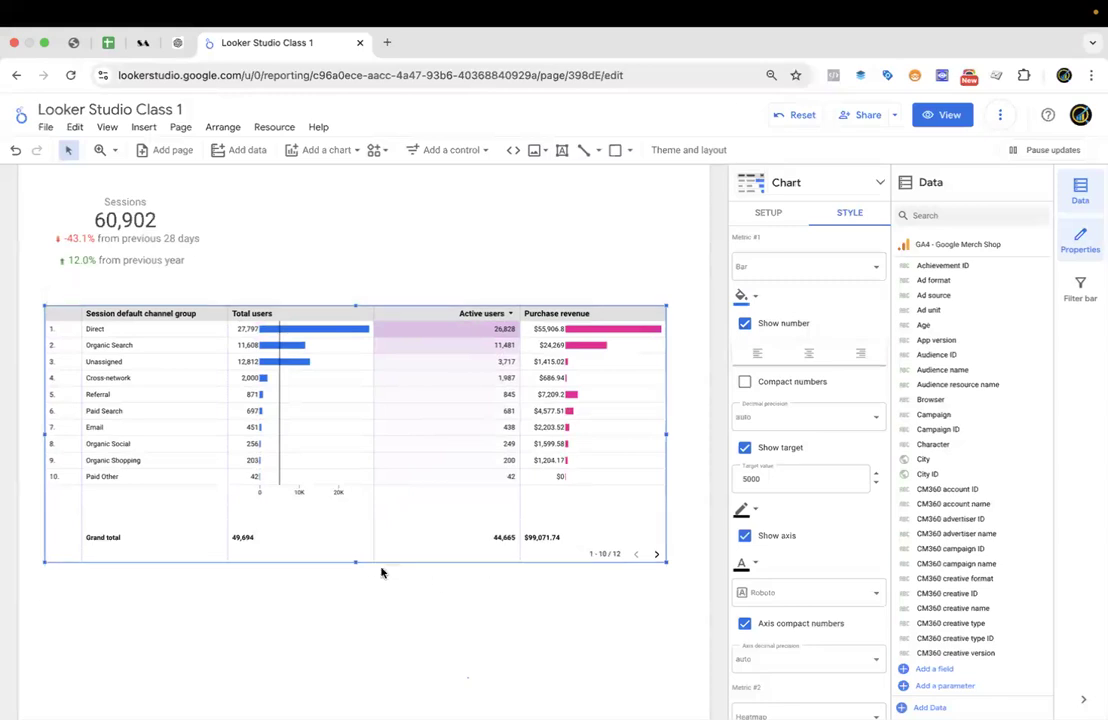
pyautogui.moveTo(356, 565); pyautogui.dragTo(354, 543)
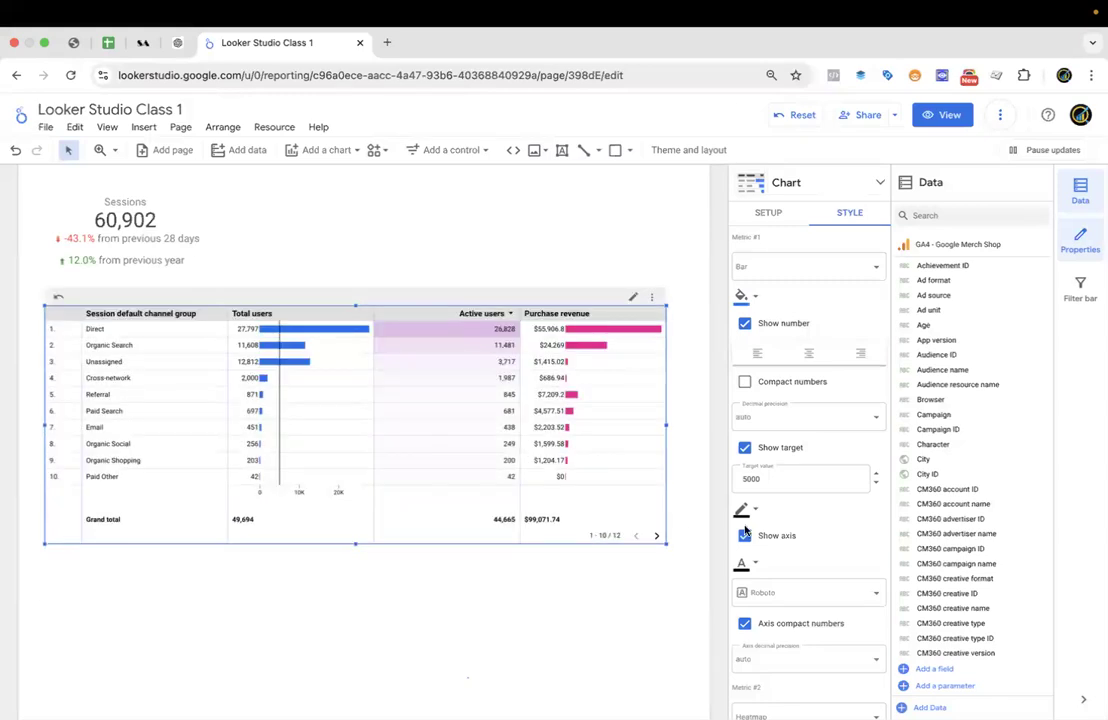
pyautogui.scroll(-3, 826, 560)
pyautogui.scroll(-2, 826, 560)
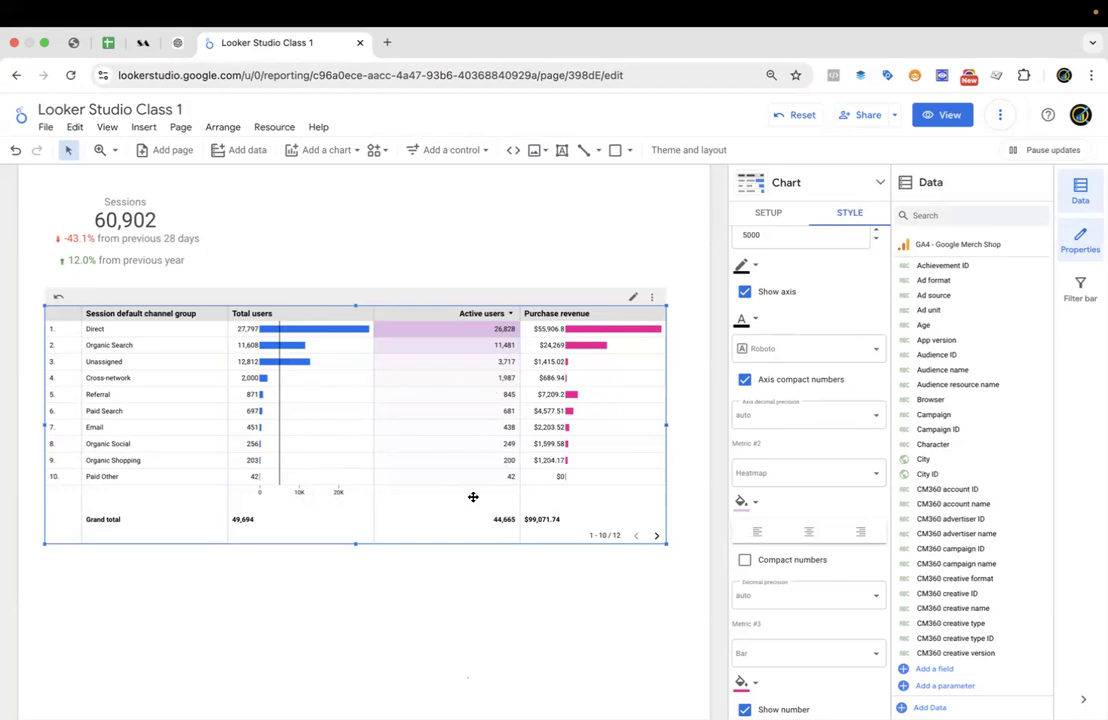
pyautogui.click(371, 608)
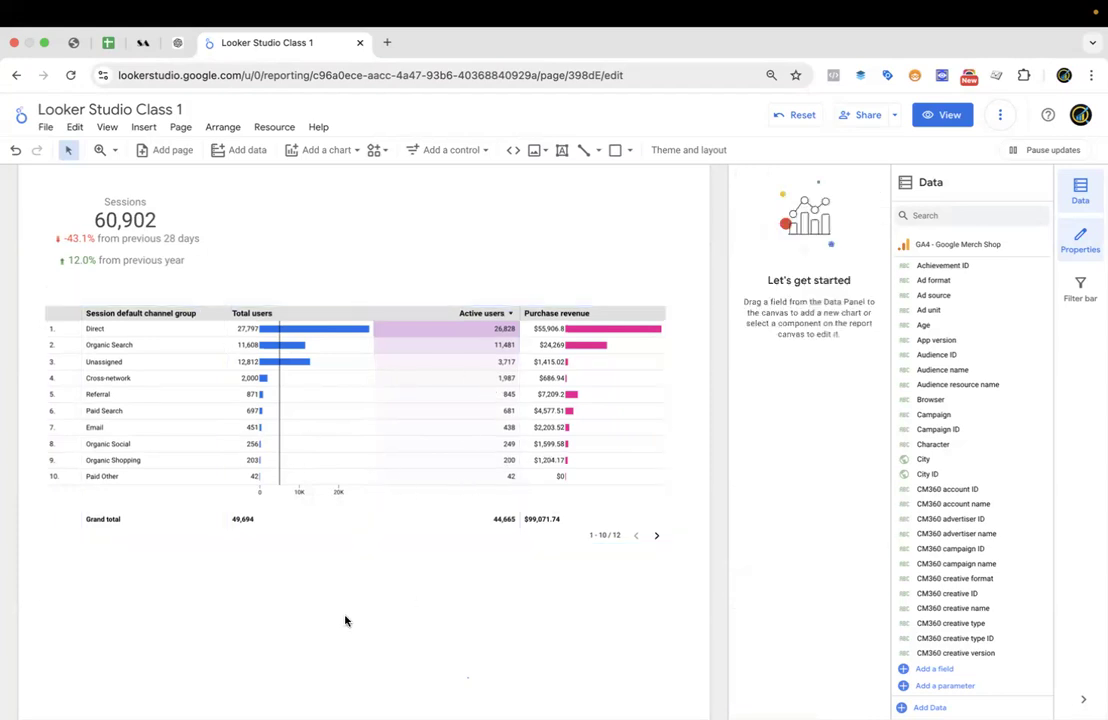
pyautogui.click(404, 376)
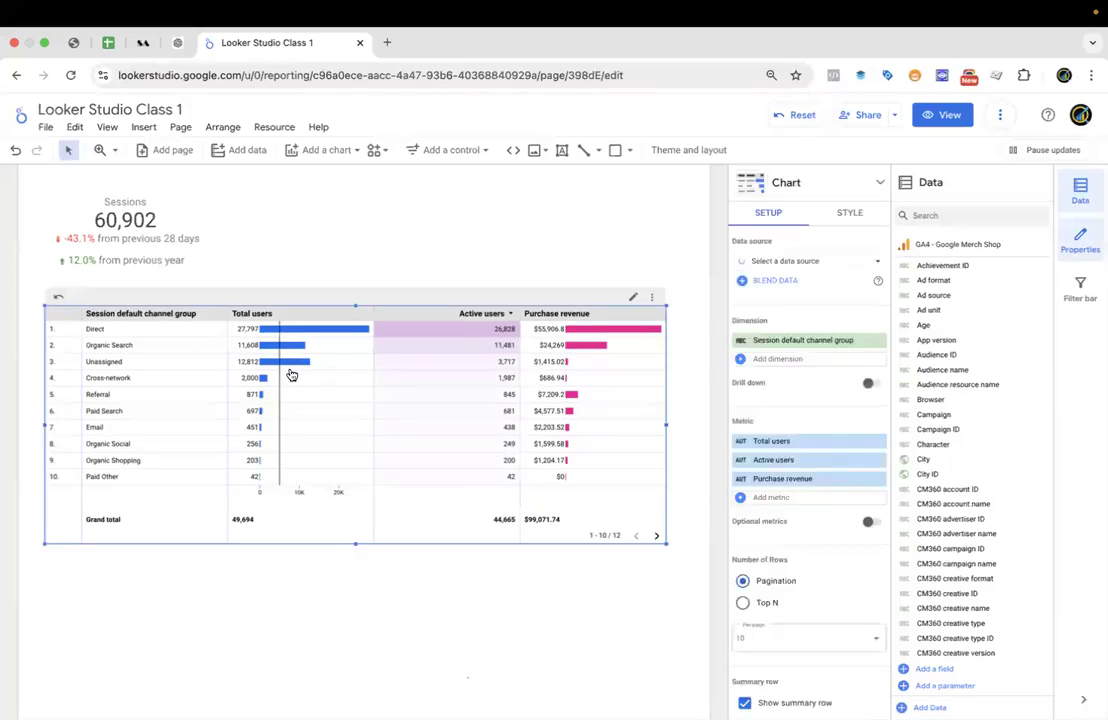
# Recolour the Purchase revenue bars in the channel group table to light cyan.
pyautogui.click(847, 218)
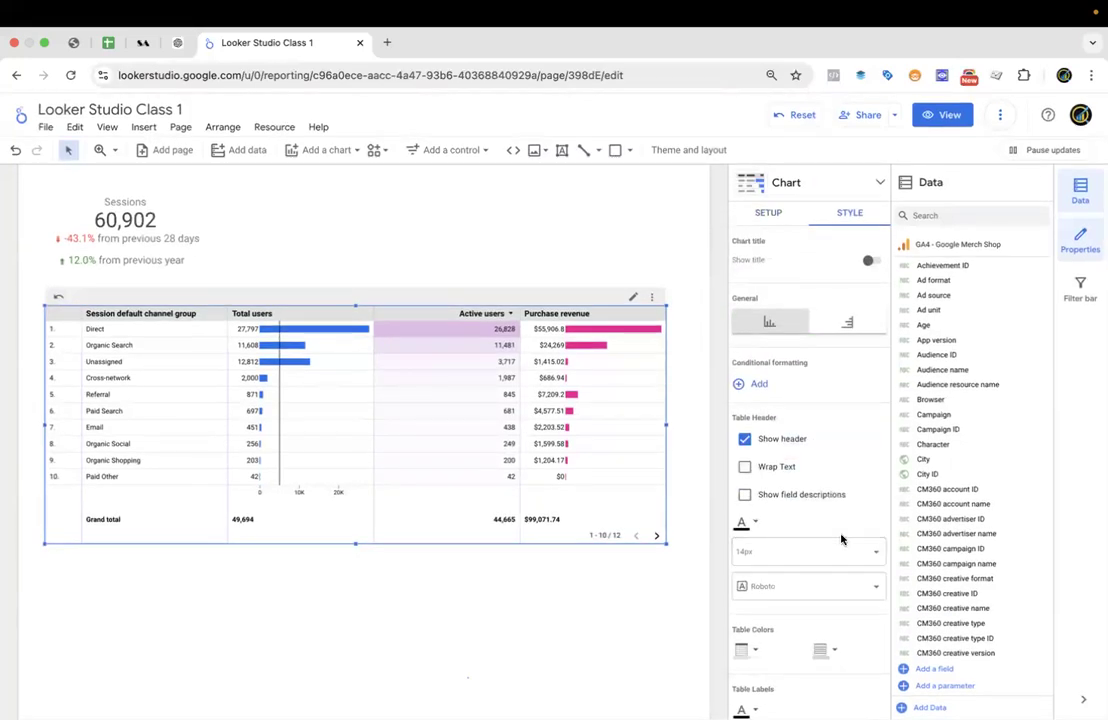
pyautogui.scroll(-5, 843, 540)
pyautogui.scroll(-5, 843, 540)
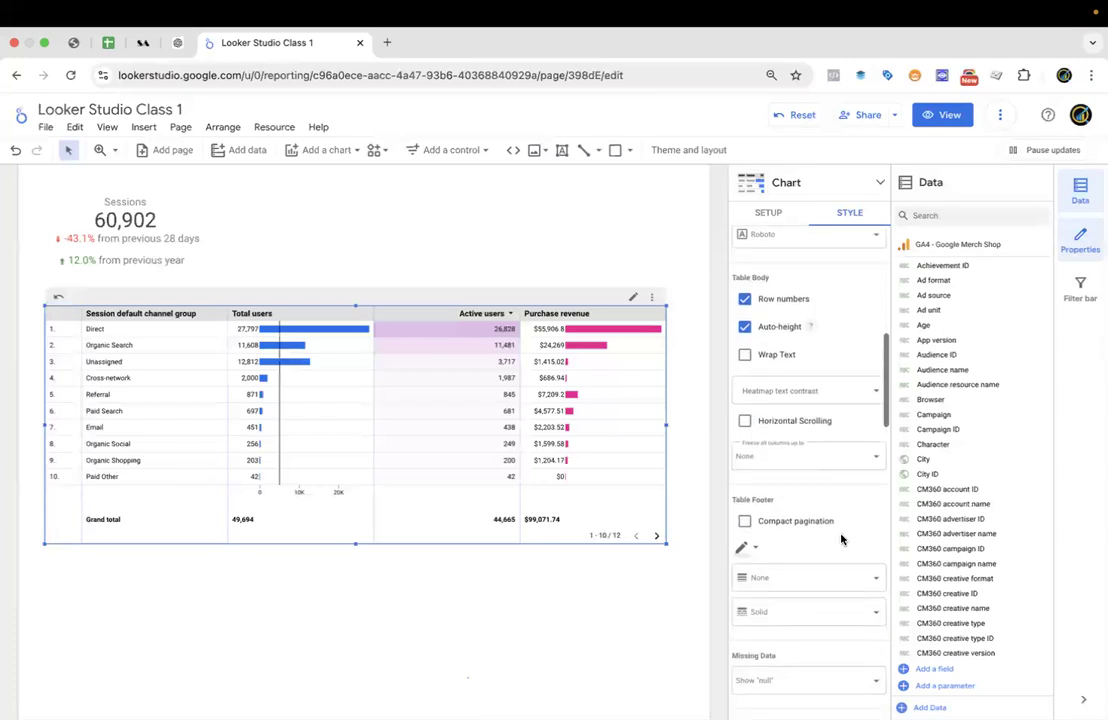
pyautogui.scroll(-6, 841, 540)
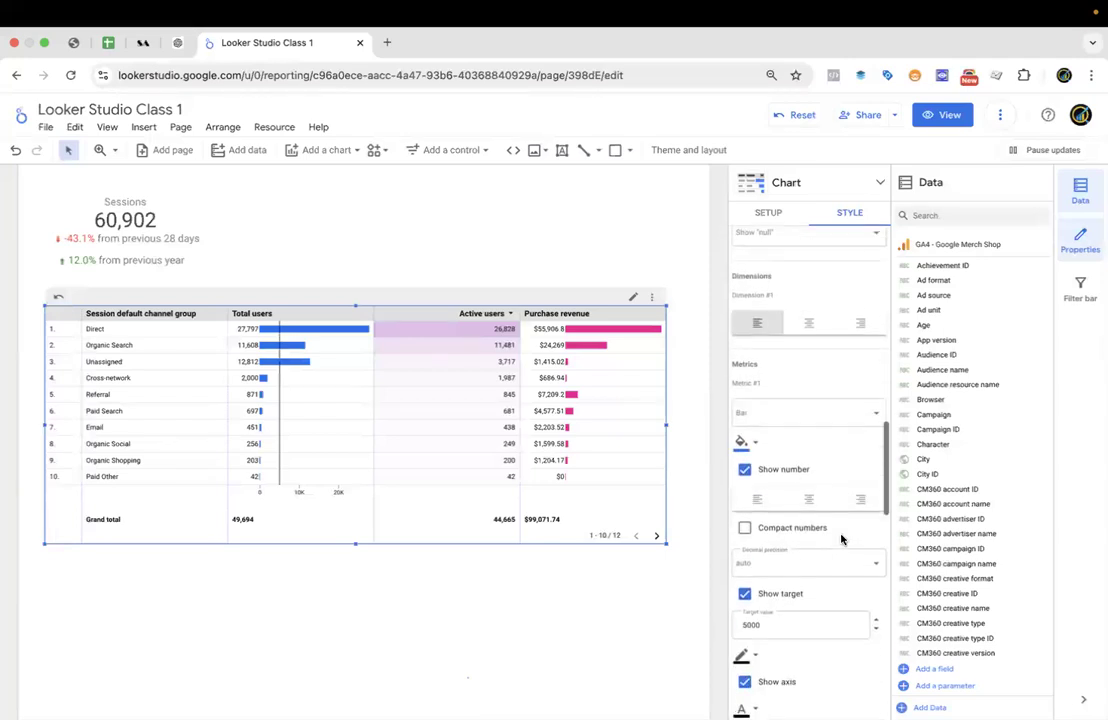
pyautogui.scroll(-6, 841, 540)
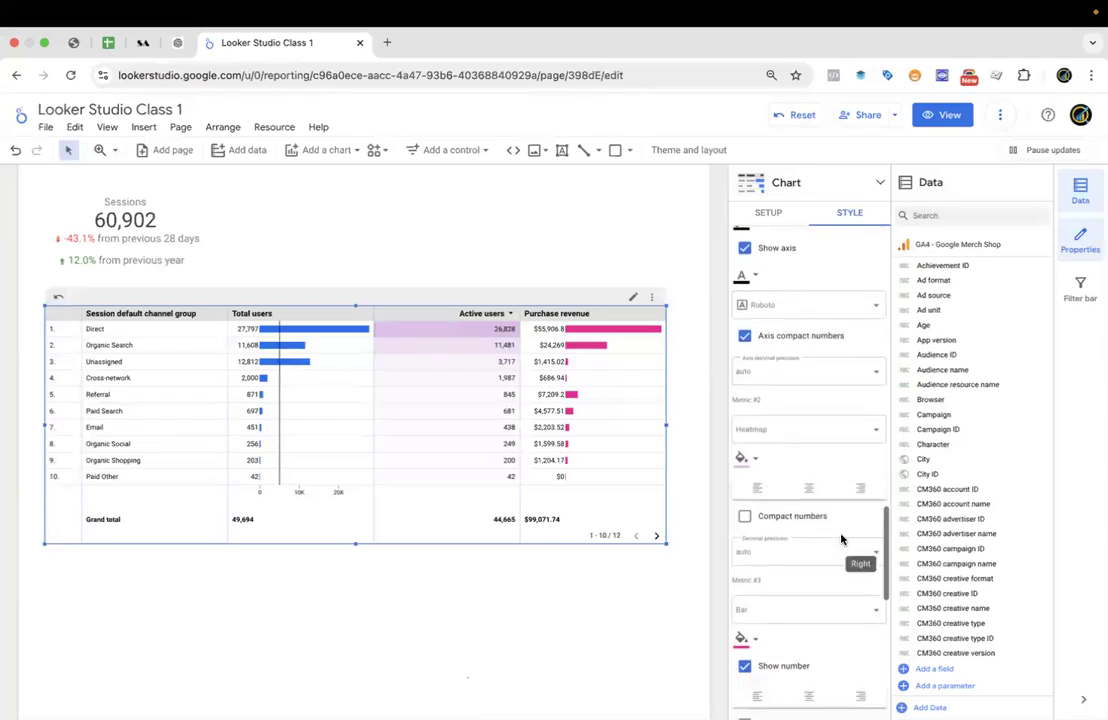
pyautogui.scroll(-2, 841, 540)
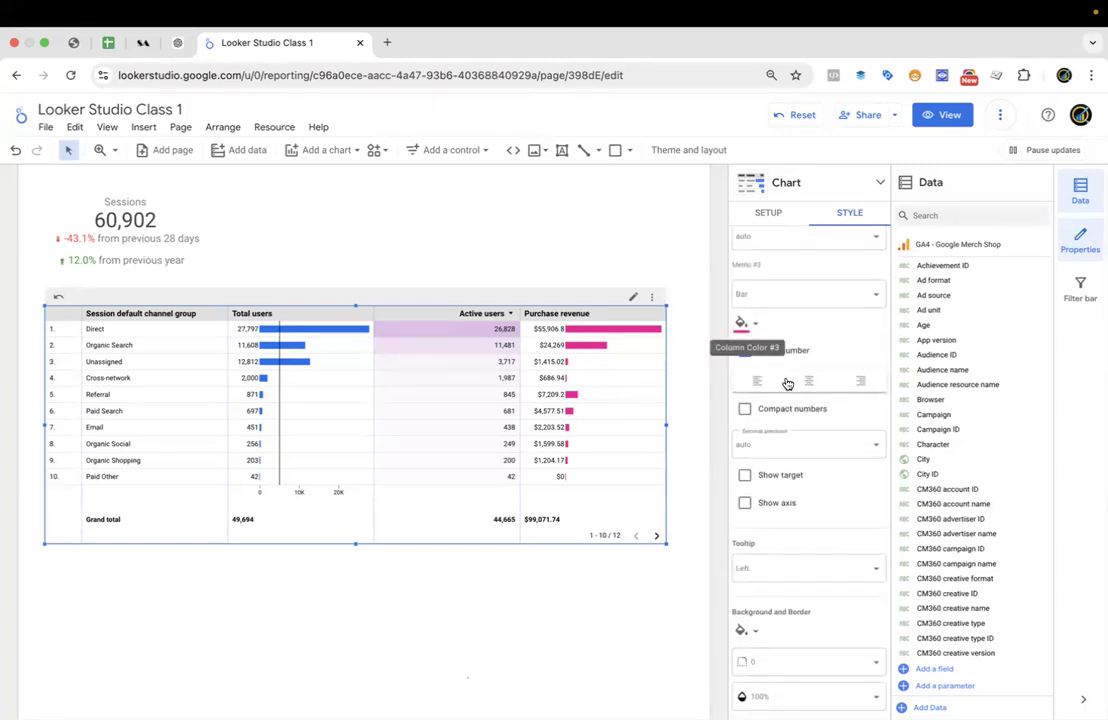
pyautogui.scroll(-2, 787, 381)
pyautogui.scroll(2, 787, 375)
pyautogui.click(748, 324)
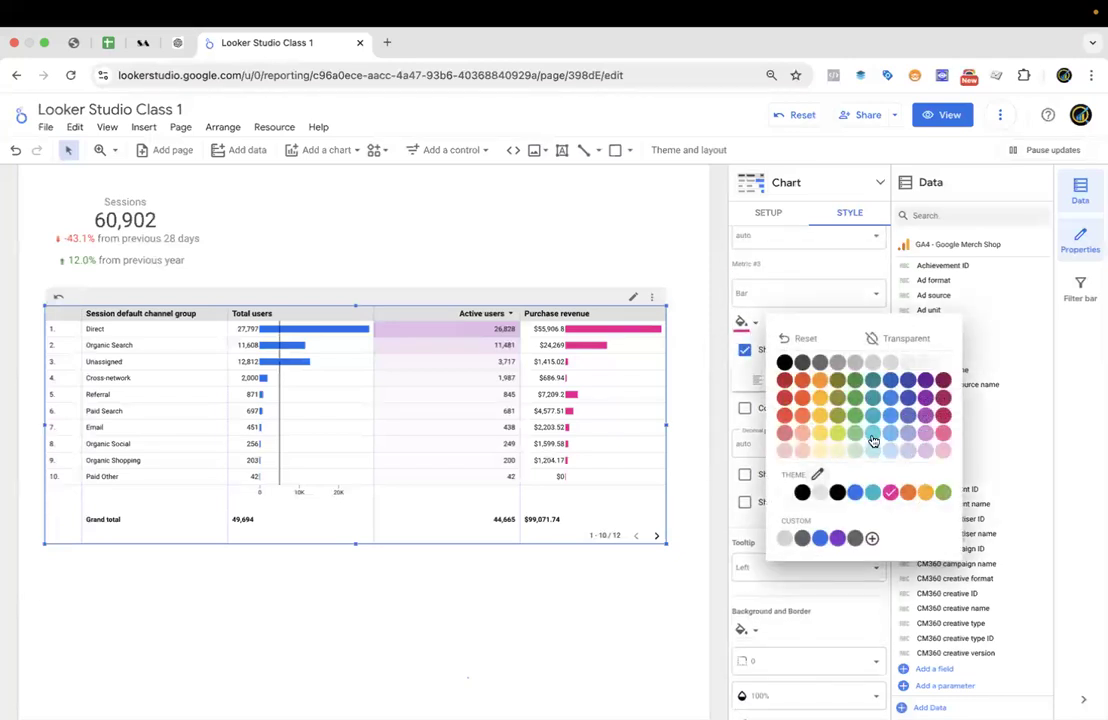
pyautogui.click(873, 441)
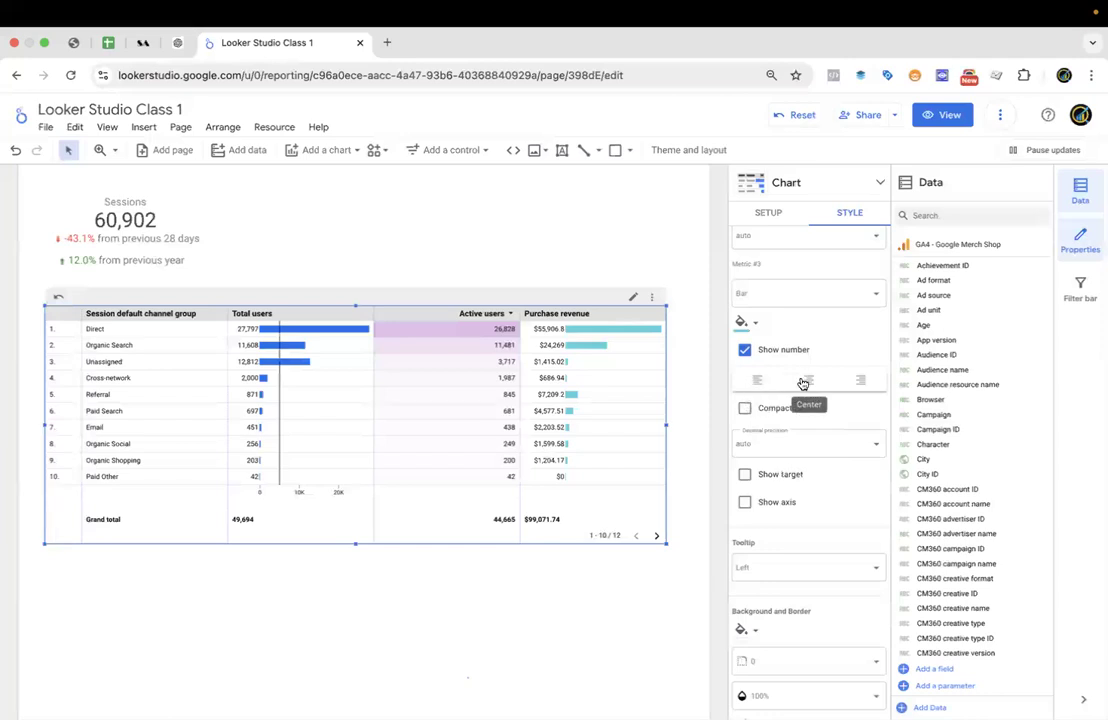
# Show the axis on the Purchase revenue bars, leaving their target line switched off.
pyautogui.scroll(-1, 802, 383)
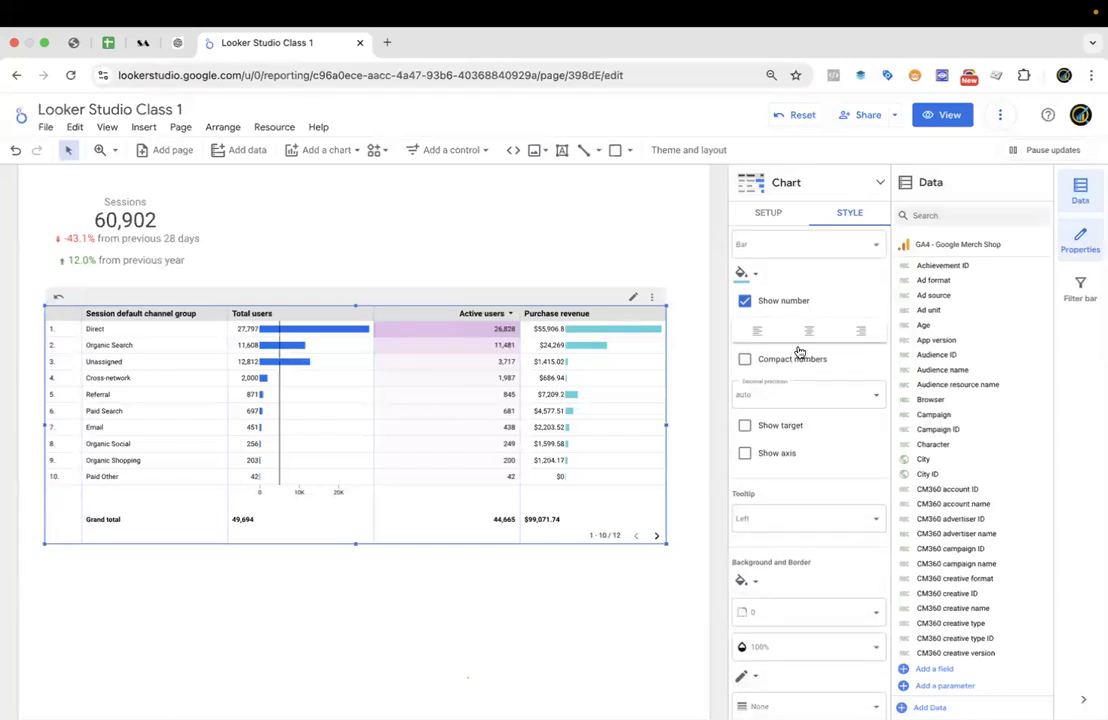
pyautogui.scroll(-1, 790, 405)
pyautogui.click(746, 393)
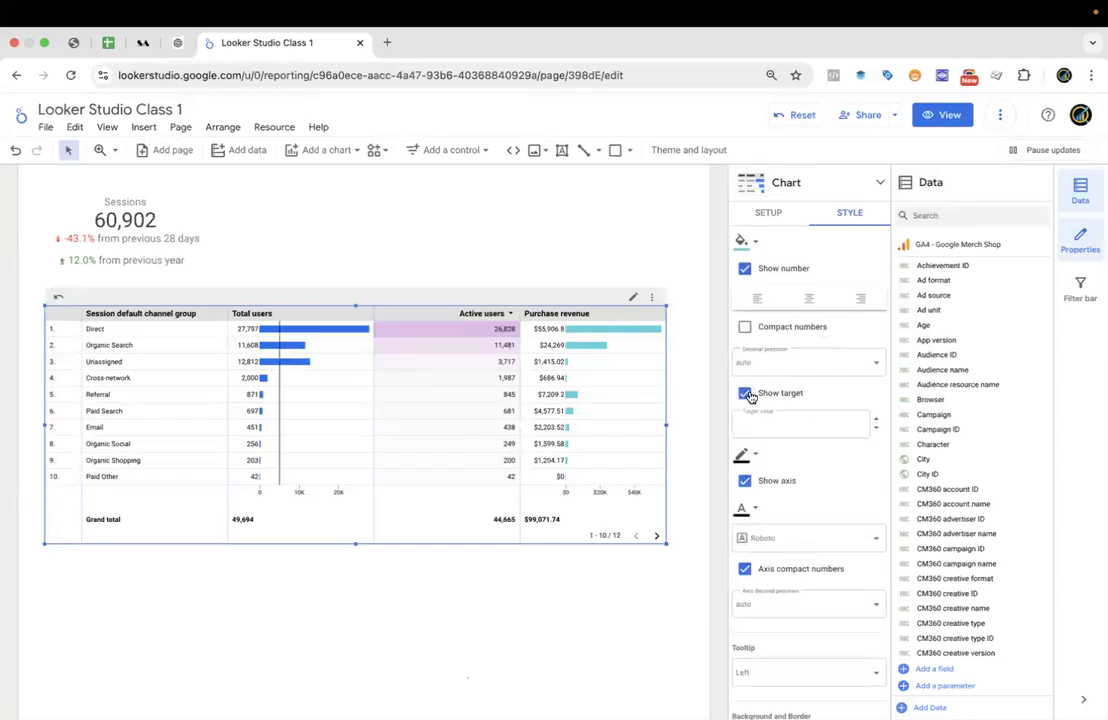
# Look through the table's other style options, from background, border and chart header back up to the table body.
pyautogui.scroll(-5, 774, 425)
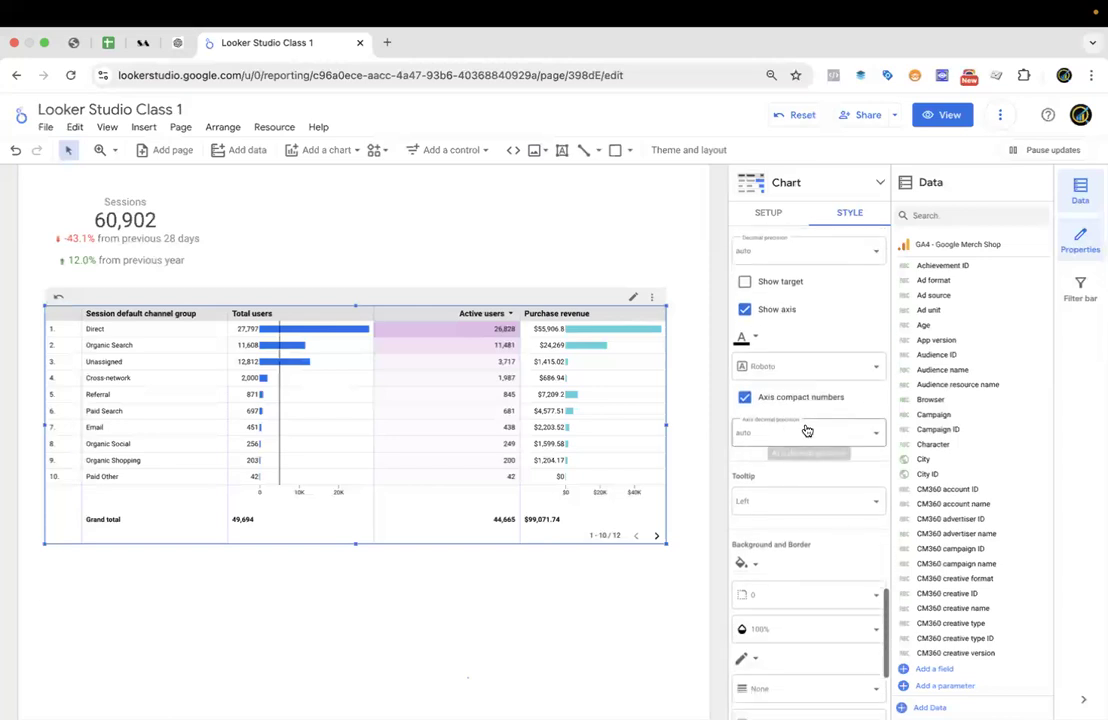
pyautogui.scroll(-3, 807, 430)
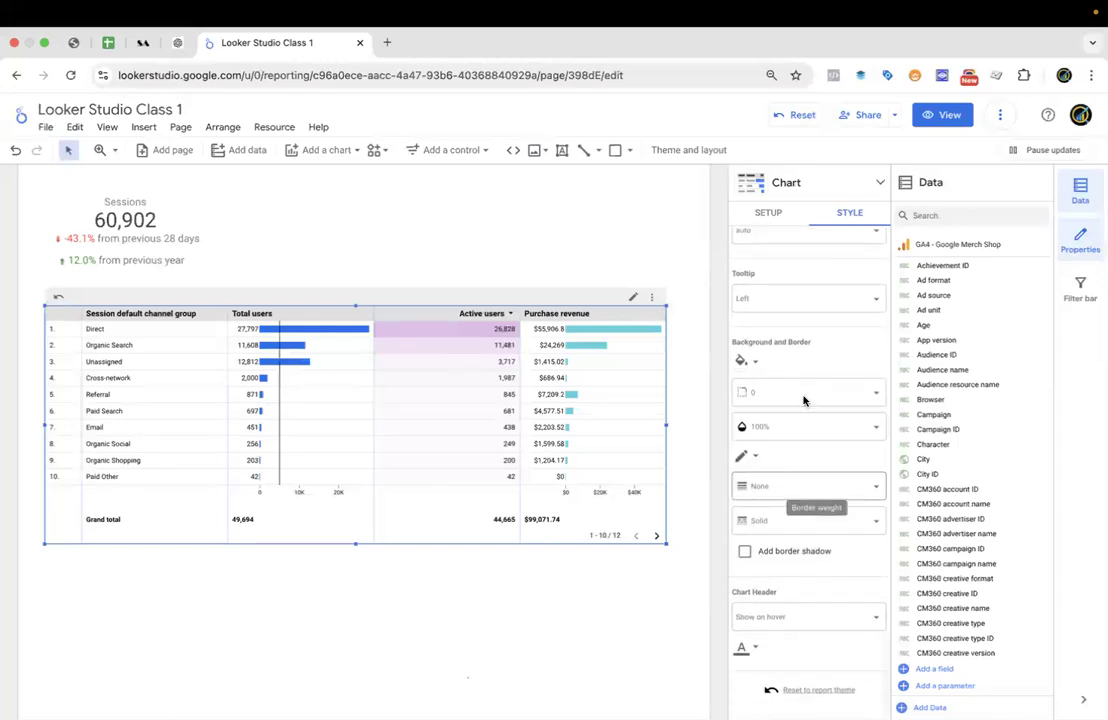
pyautogui.scroll(4, 808, 430)
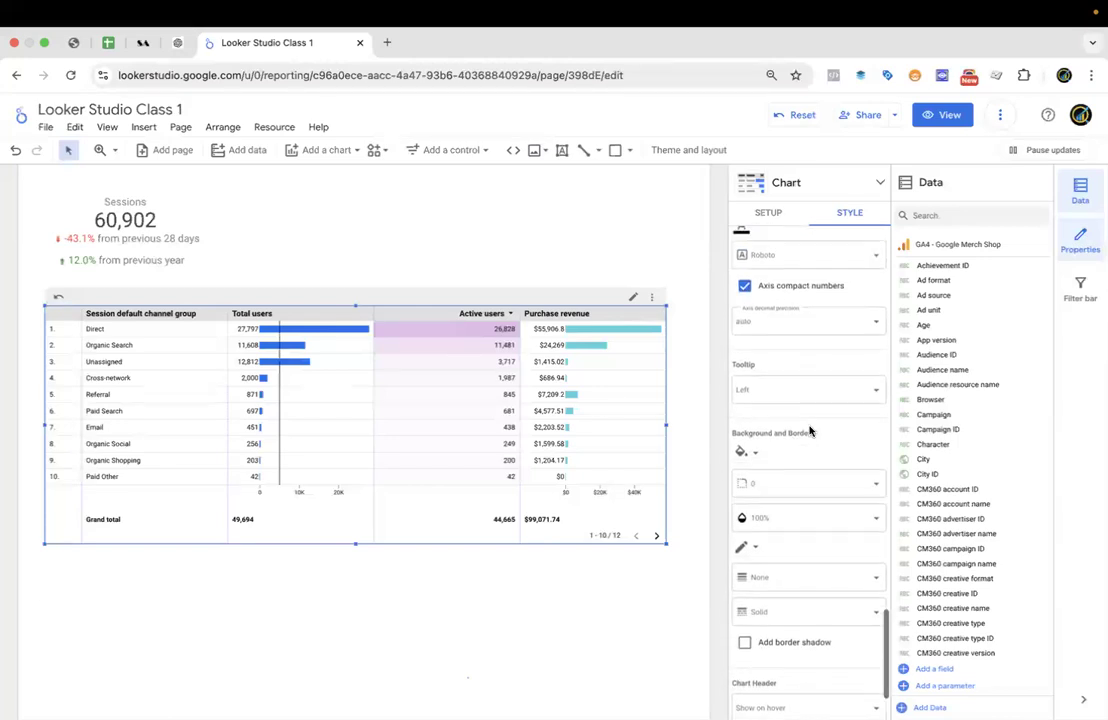
pyautogui.scroll(8, 811, 432)
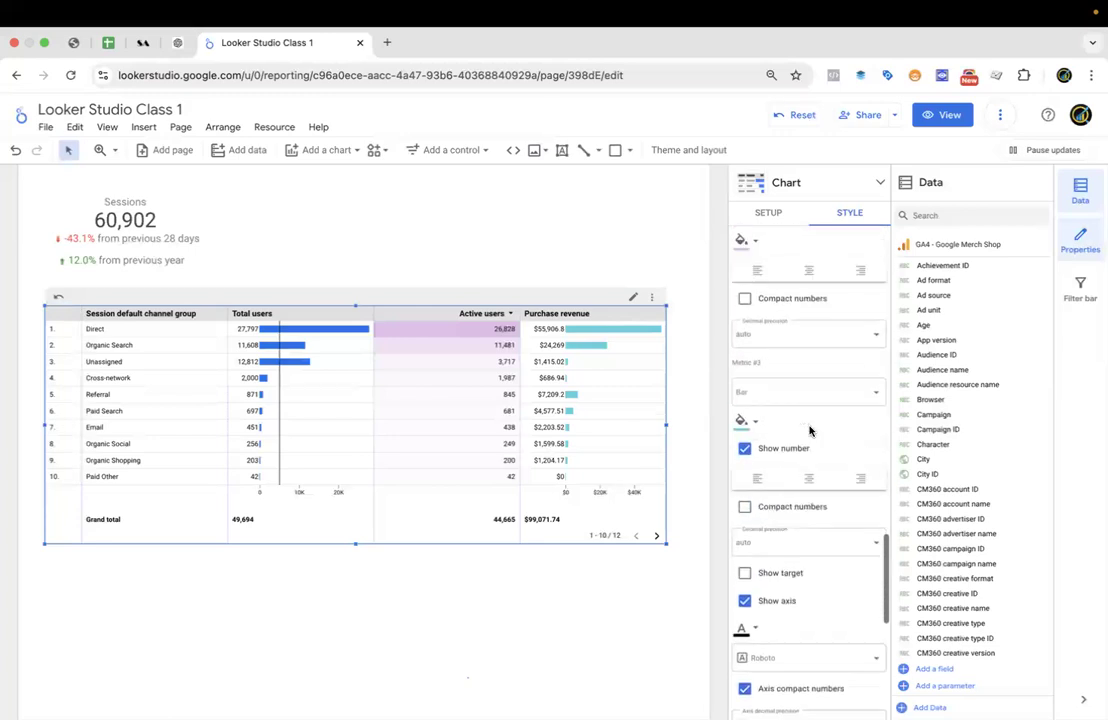
pyautogui.scroll(7, 811, 432)
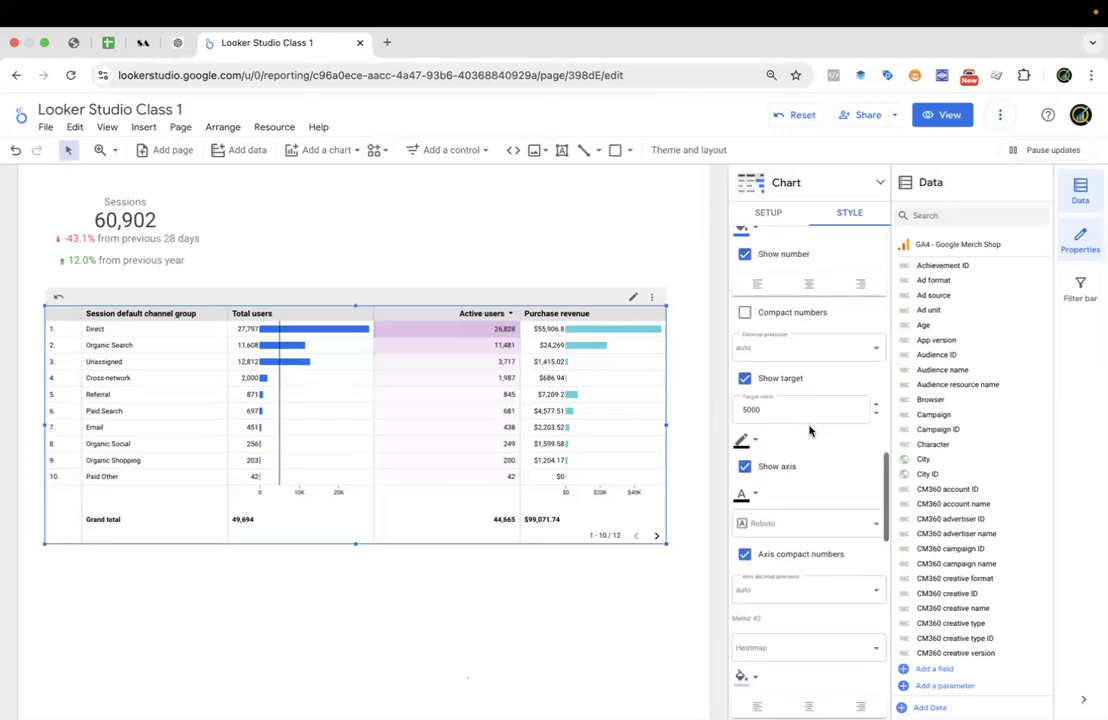
pyautogui.scroll(7, 811, 432)
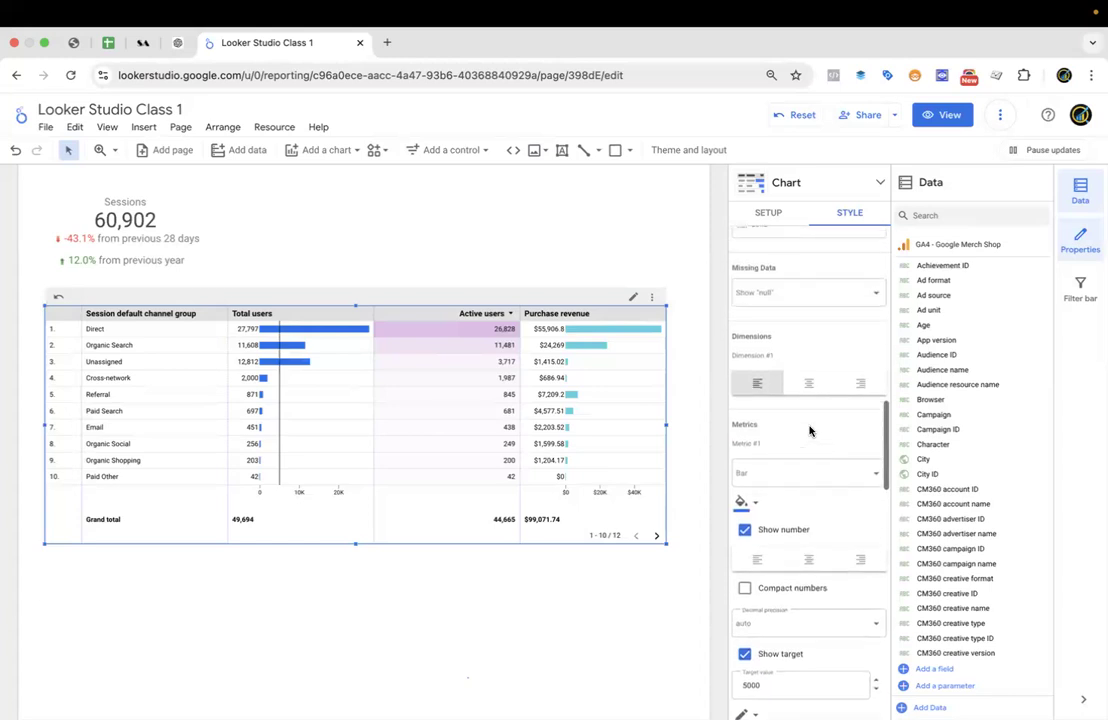
pyautogui.scroll(7, 810, 430)
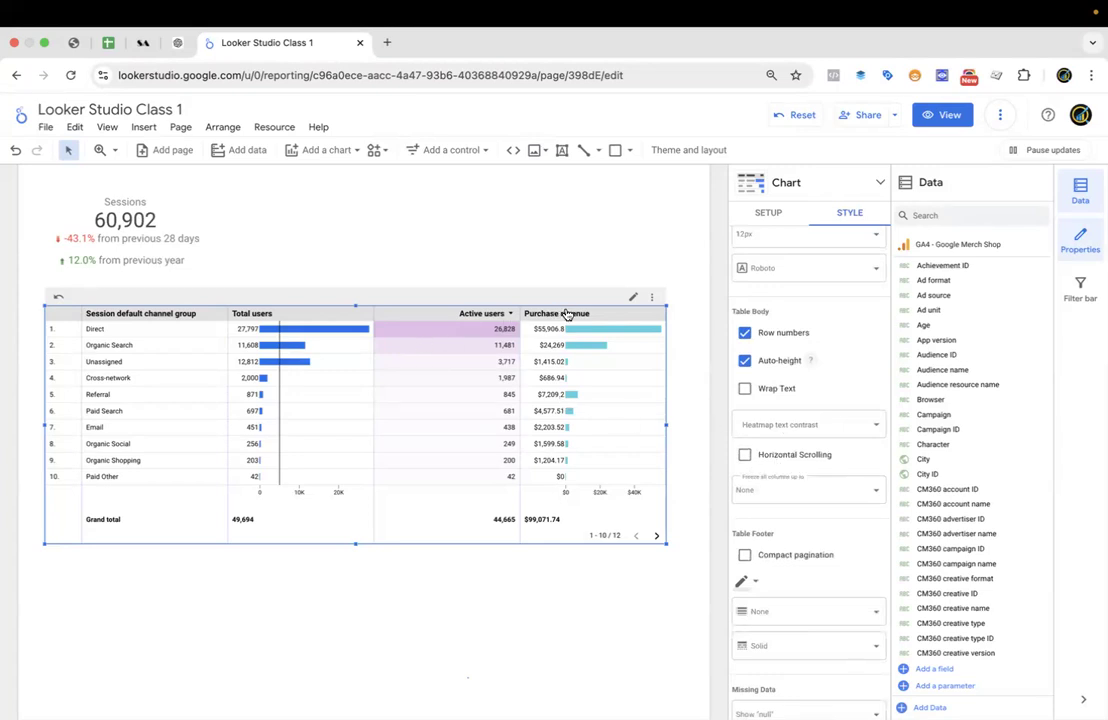
# Add Engaged sessions as a fourth metric of the channel group table.
pyautogui.click(768, 214)
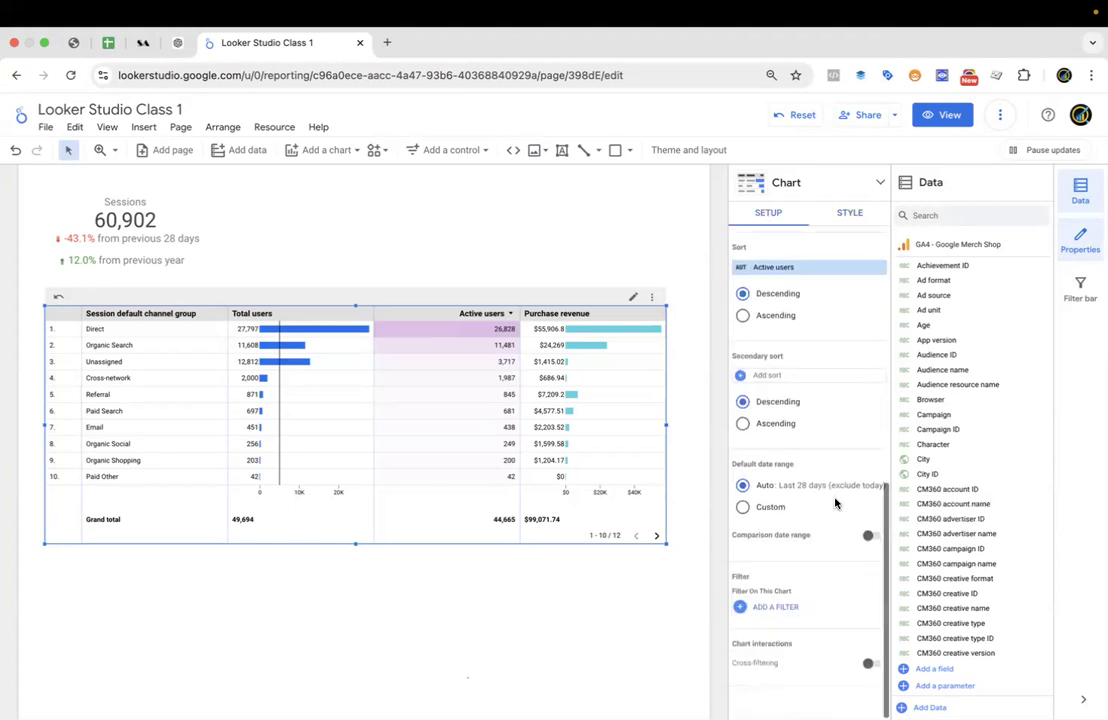
pyautogui.scroll(5, 835, 503)
pyautogui.scroll(2, 835, 503)
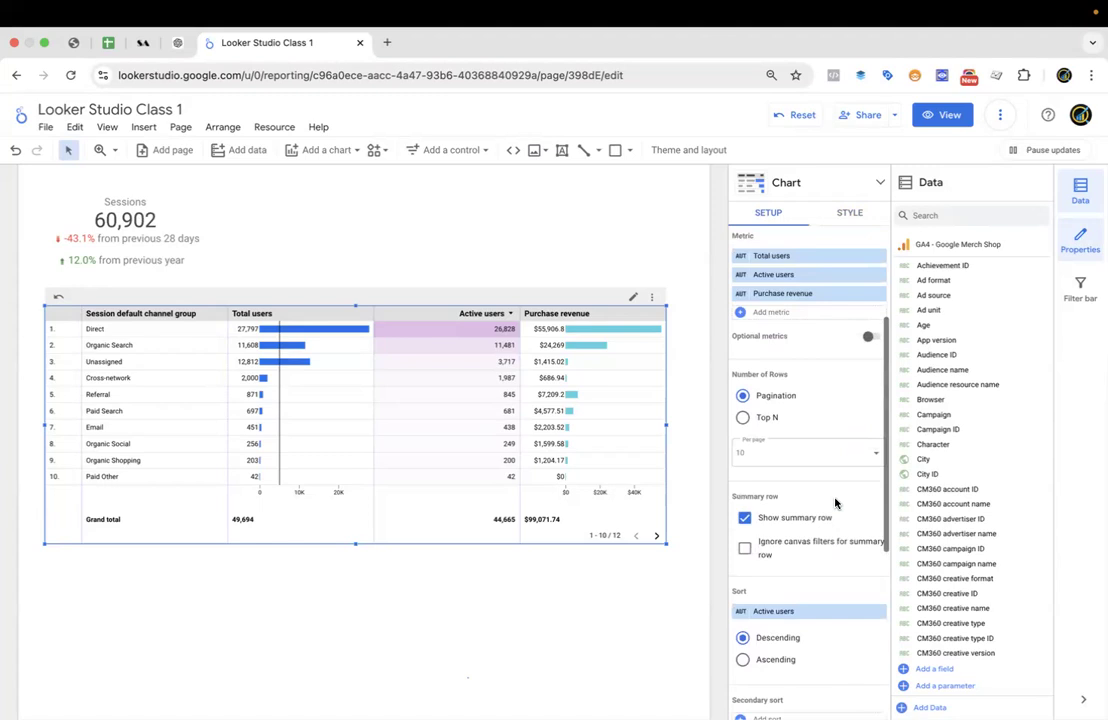
pyautogui.scroll(3, 800, 495)
pyautogui.click(768, 491)
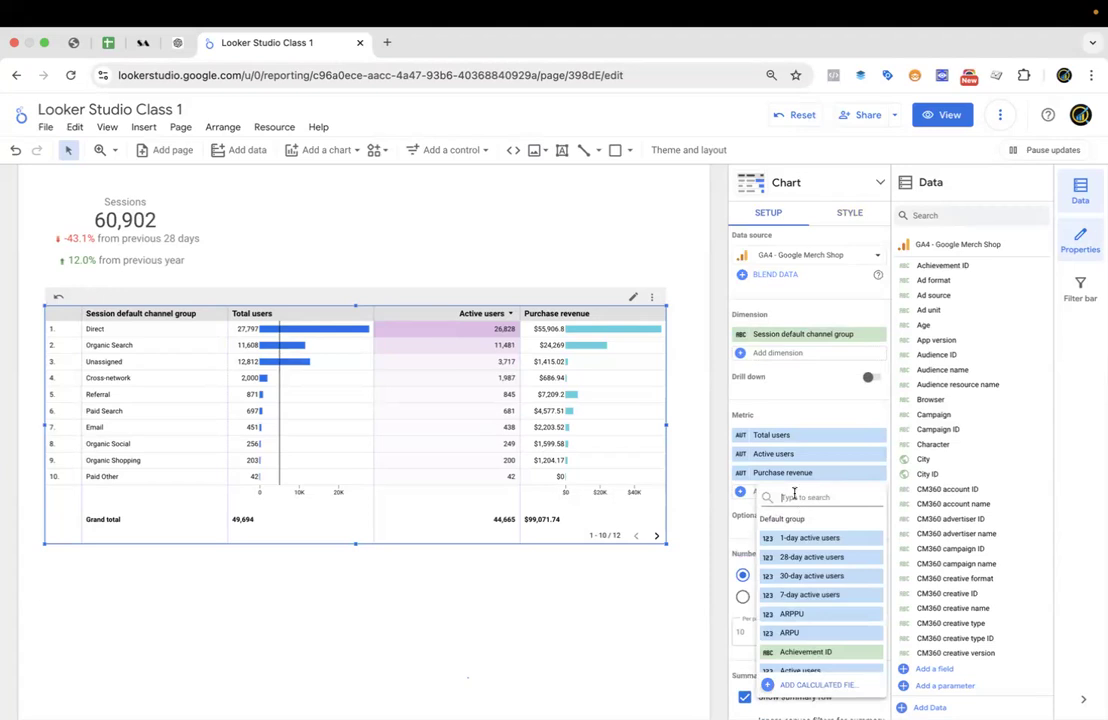
pyautogui.write('sesson')
pyautogui.press('BackSpace')
pyautogui.press('BackSpace')
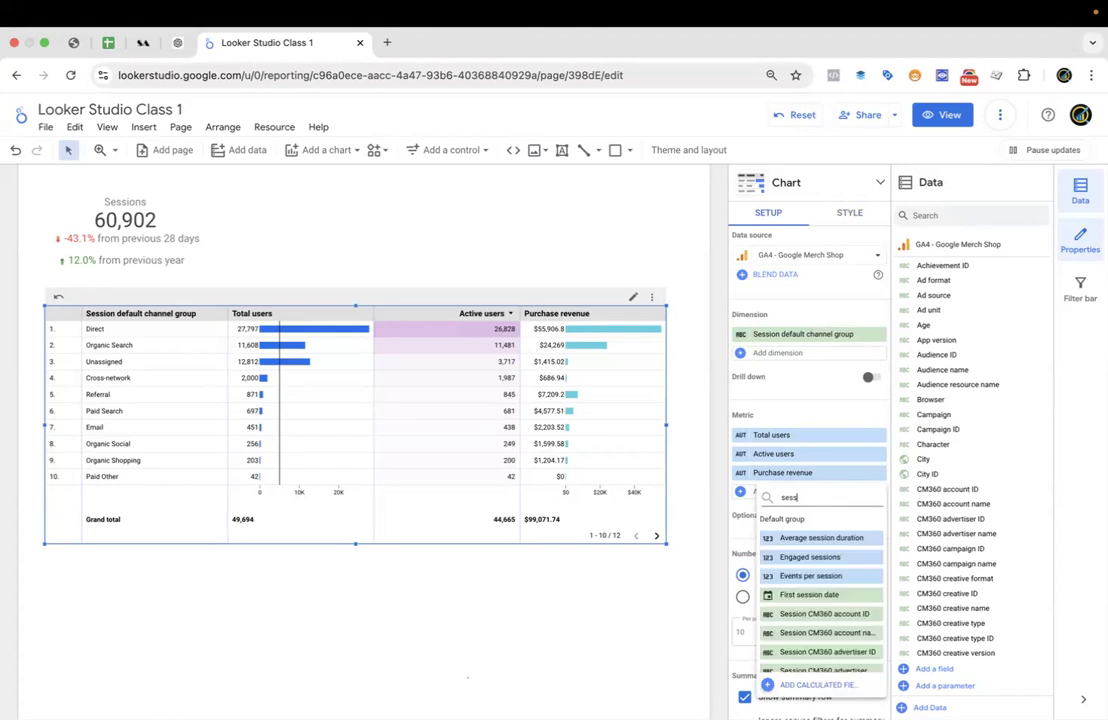
pyautogui.click(826, 558)
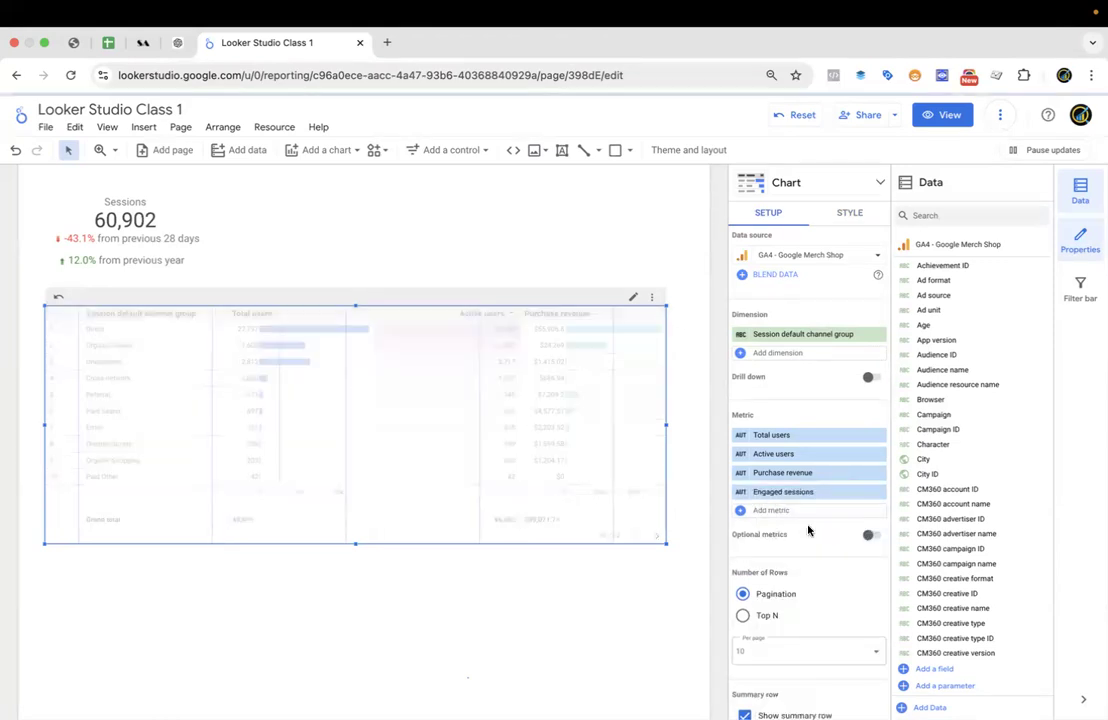
# Add the Sessions metric to the table after Engaged sessions.
pyautogui.click(791, 510)
pyautogui.write('sess')
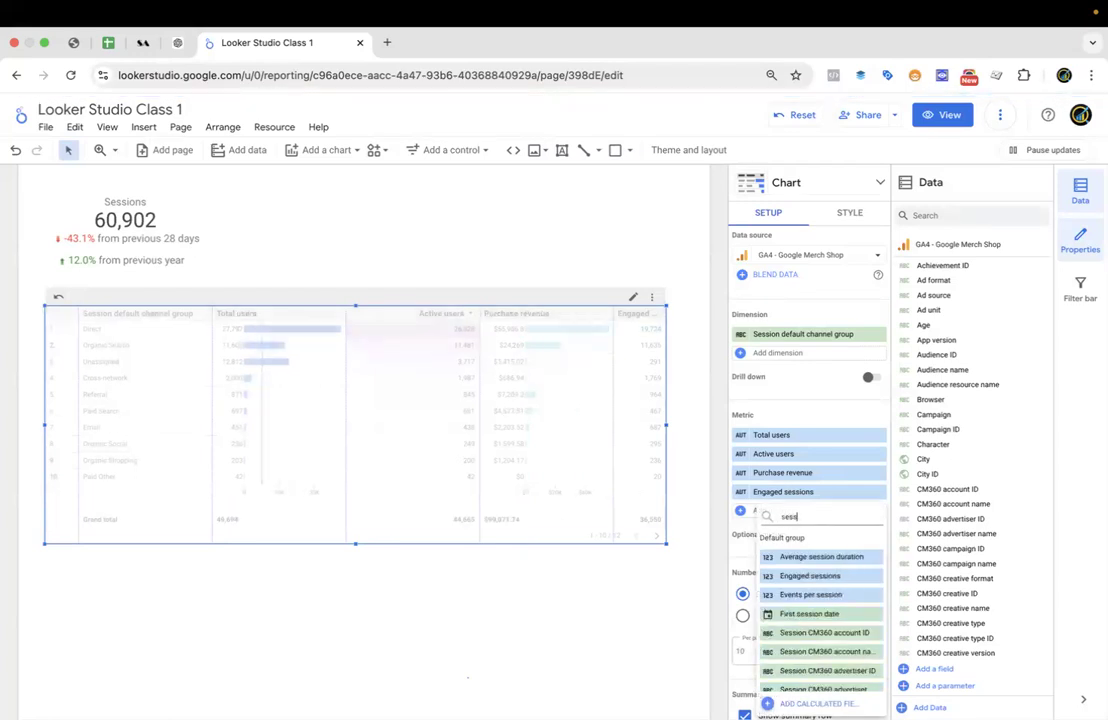
pyautogui.write('ions')
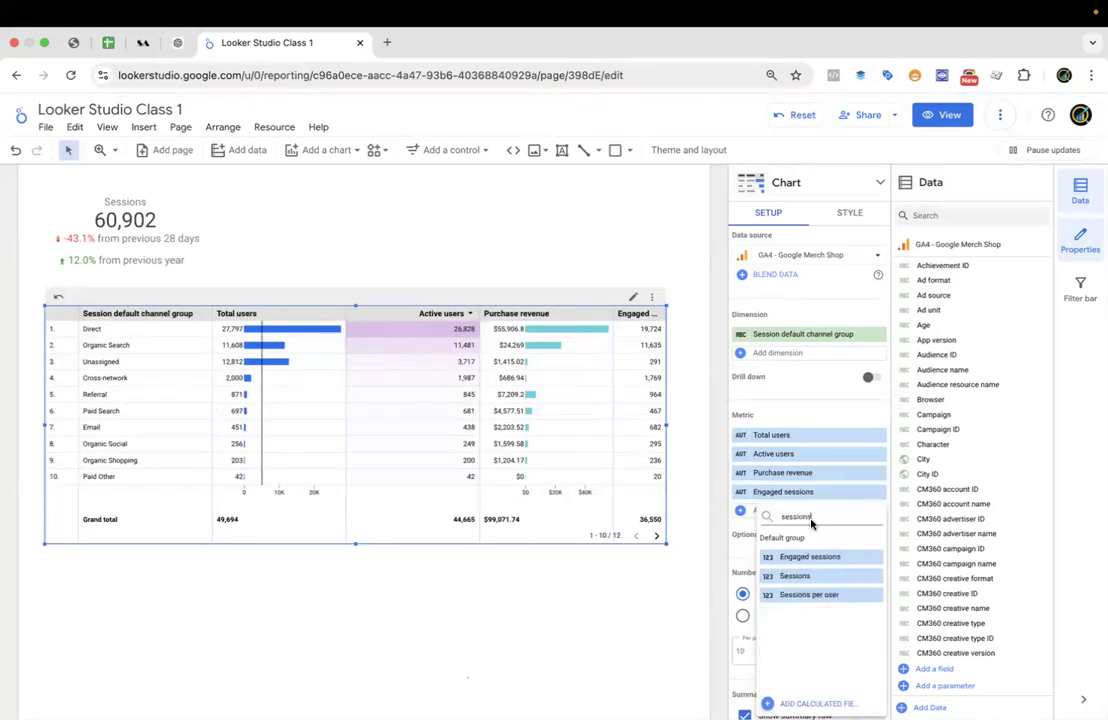
pyautogui.click(799, 578)
# Add the Sessions per user metric to the table and deselect the table.
pyautogui.click(788, 530)
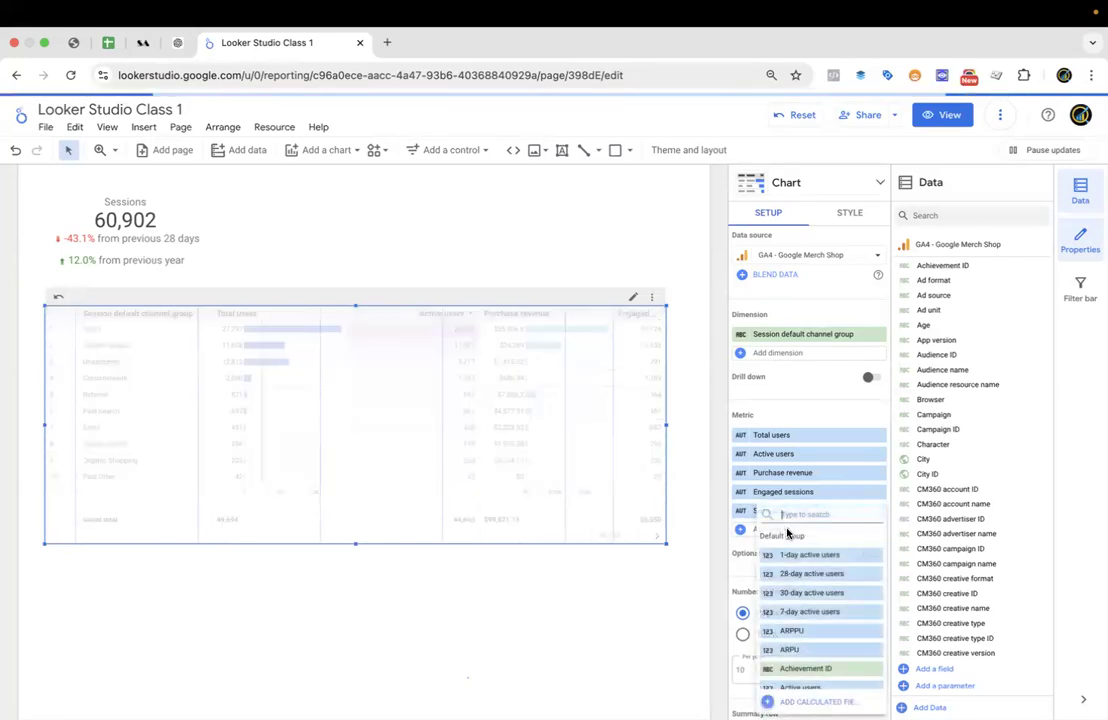
pyautogui.write('sessions')
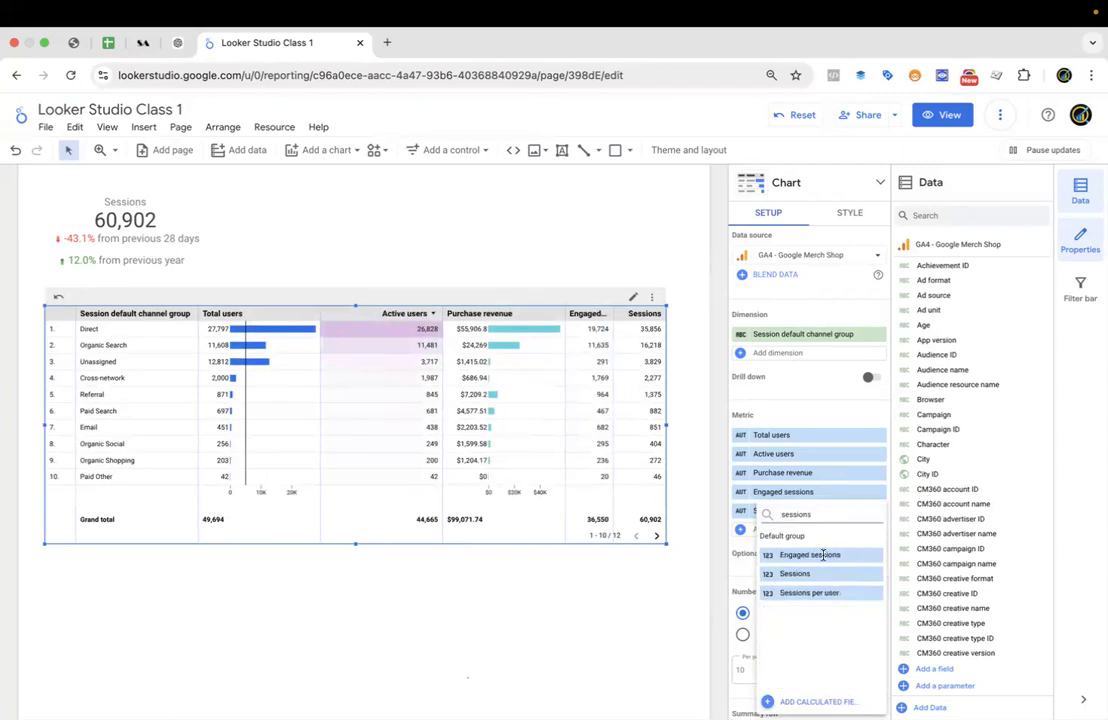
pyautogui.click(840, 597)
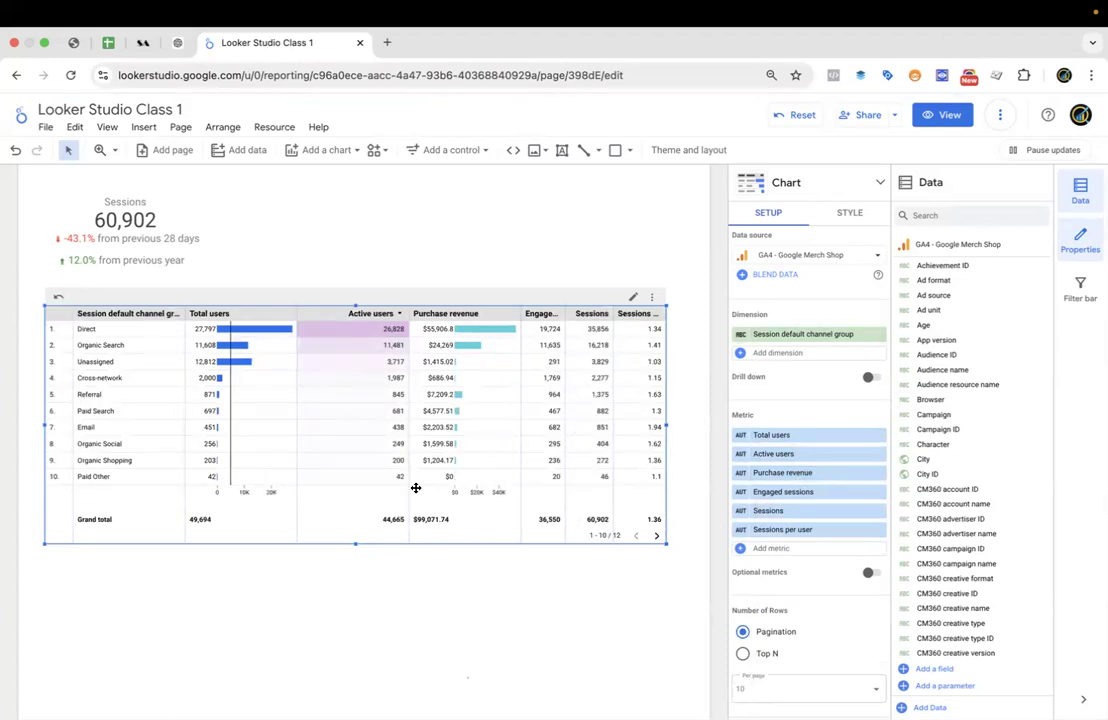
pyautogui.click(538, 205)
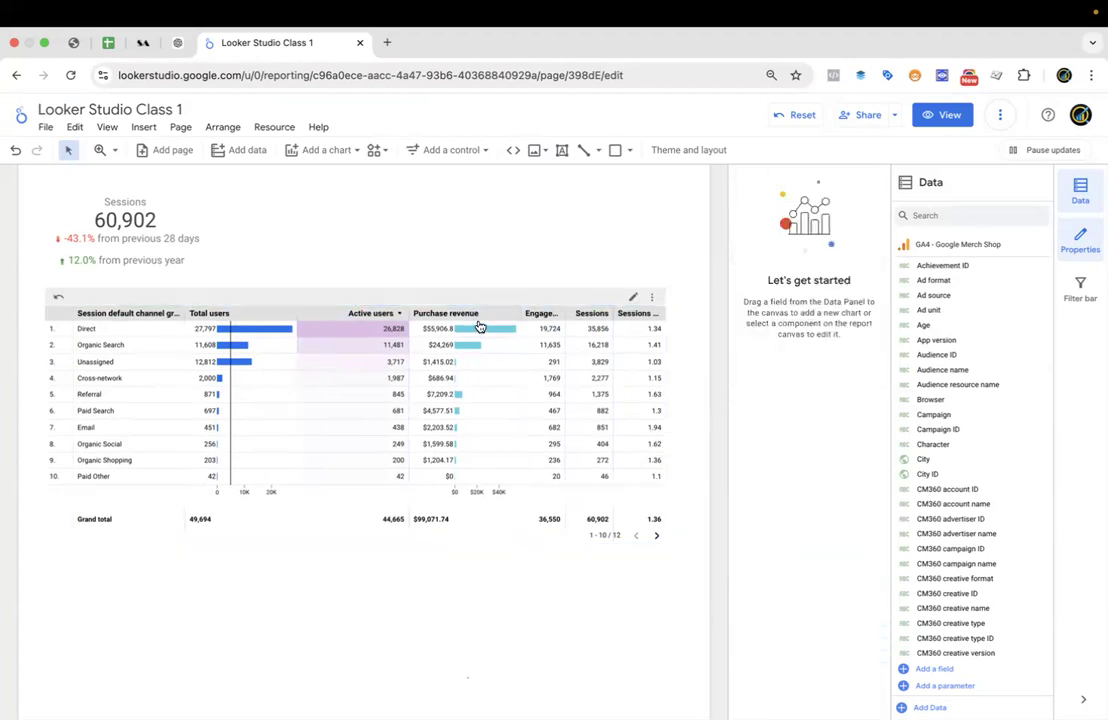
# Turn on horizontal scrolling for the channel group table.
pyautogui.click(591, 303)
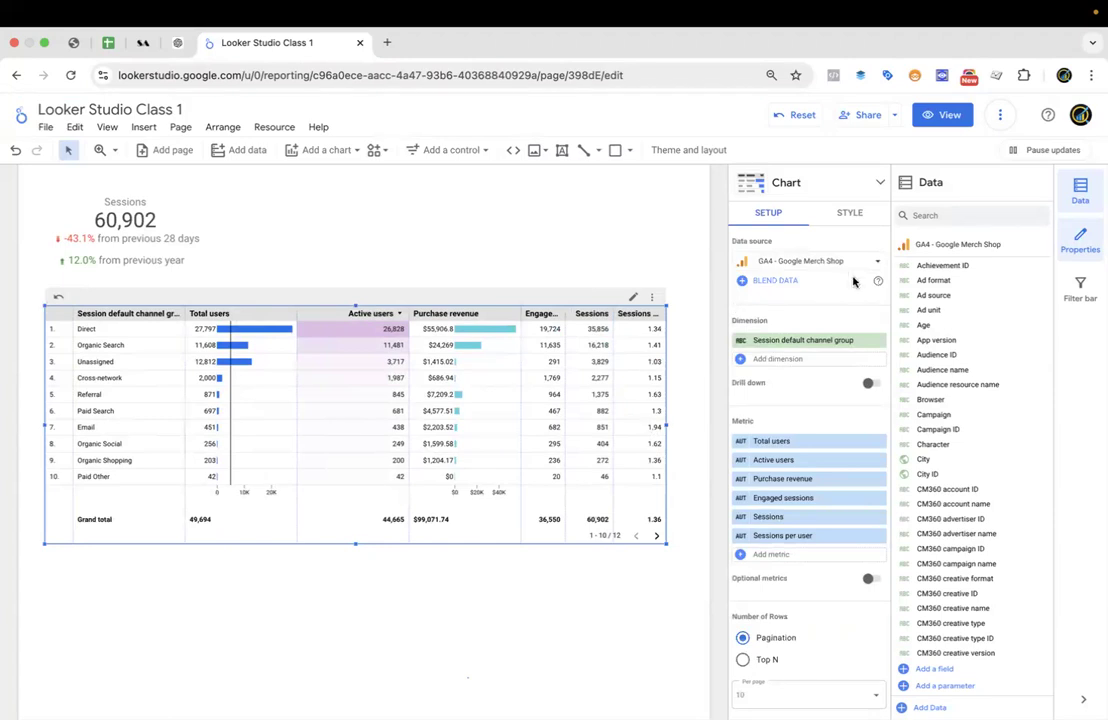
pyautogui.click(846, 216)
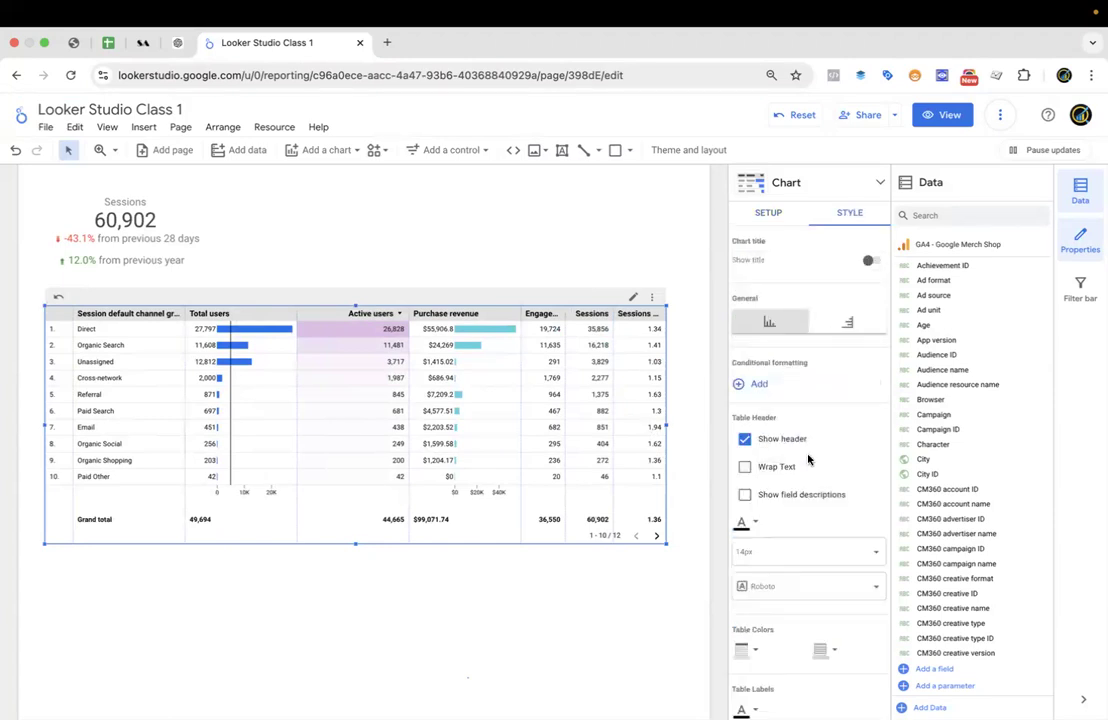
pyautogui.scroll(-2, 809, 460)
pyautogui.scroll(-5, 809, 460)
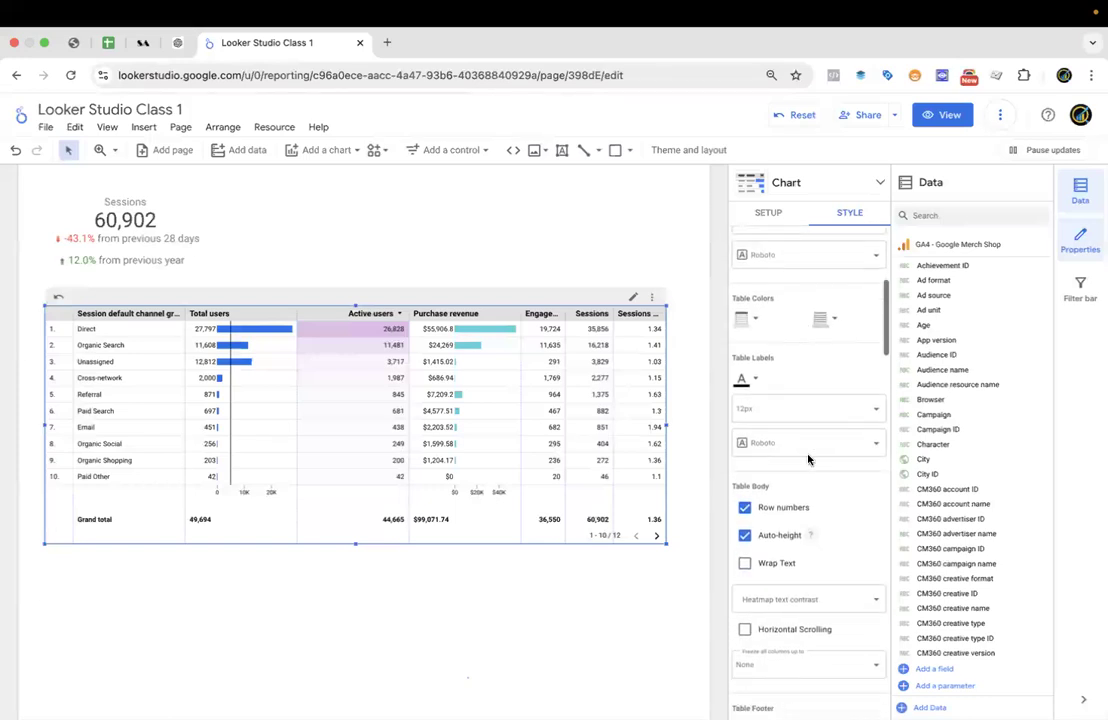
pyautogui.scroll(-3, 831, 527)
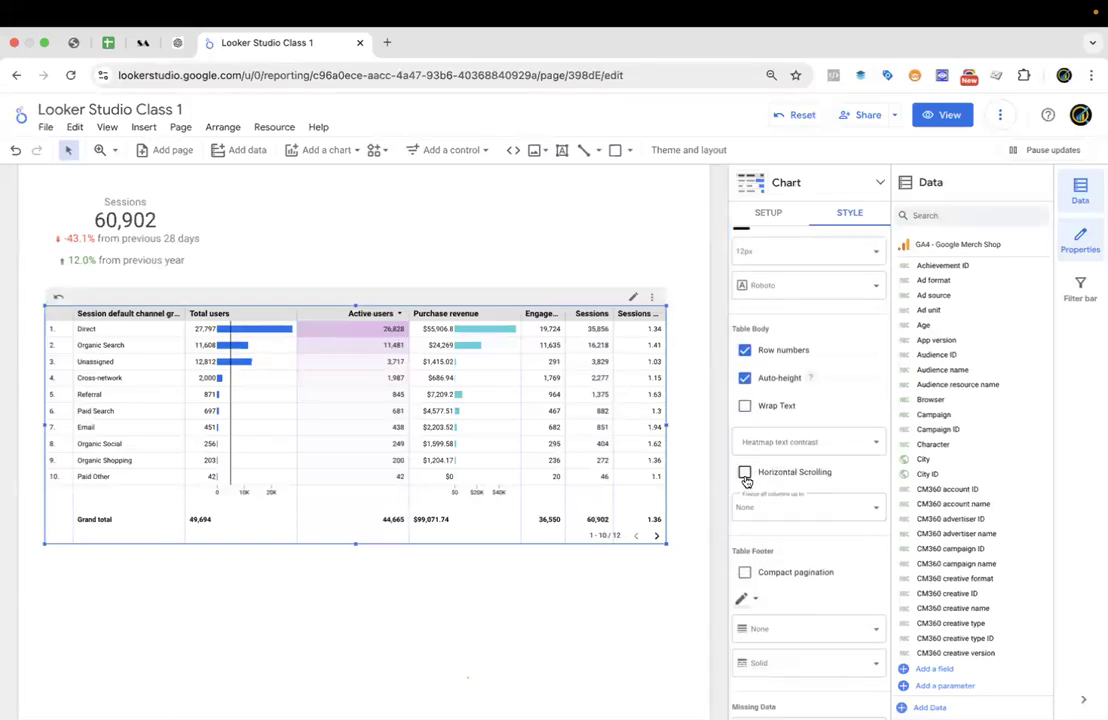
pyautogui.click(745, 473)
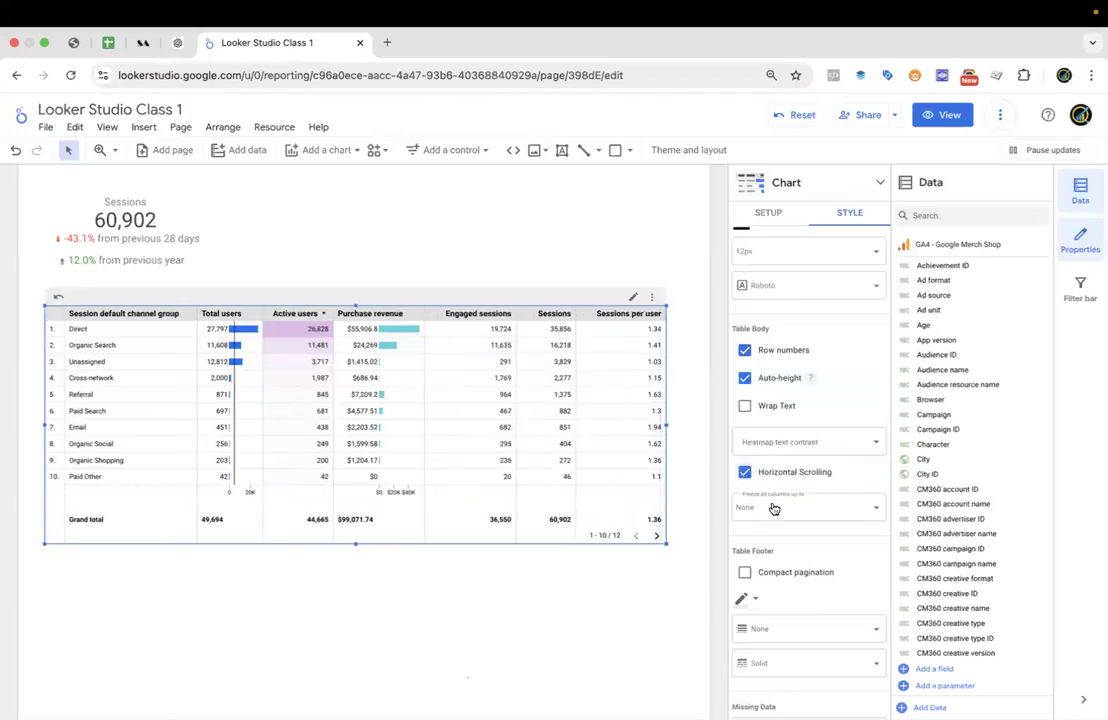
# Freeze all columns of the channel group table up to 5 (Purchase revenue) and check the report in view mode.
pyautogui.click(791, 509)
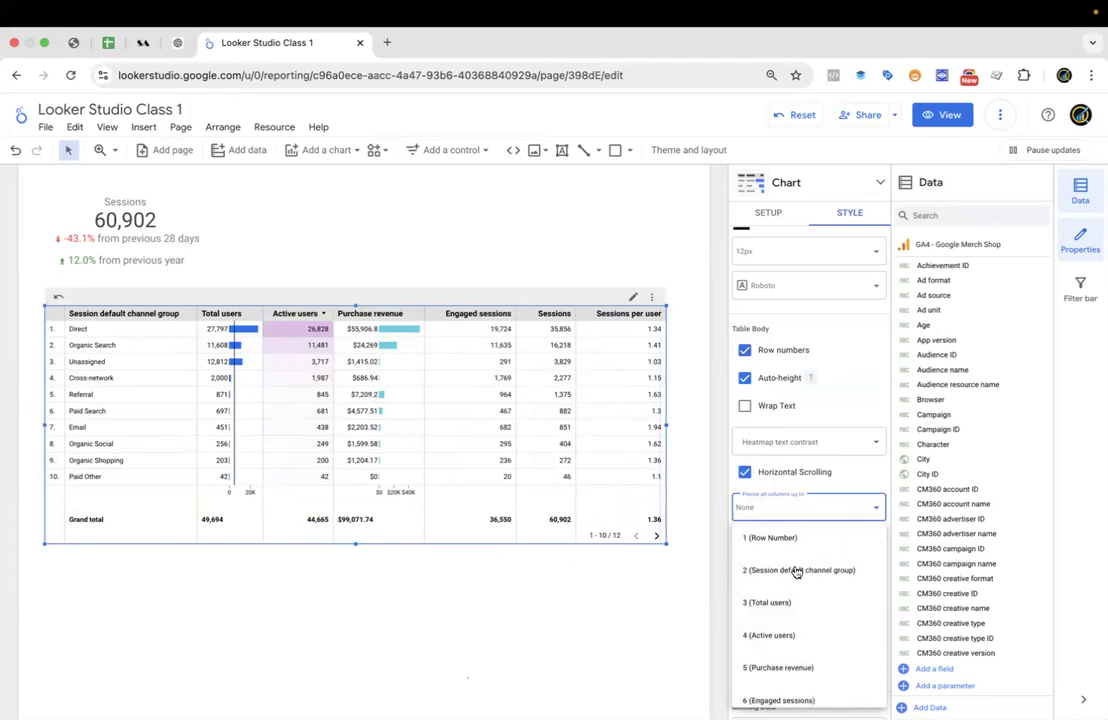
pyautogui.scroll(1, 797, 573)
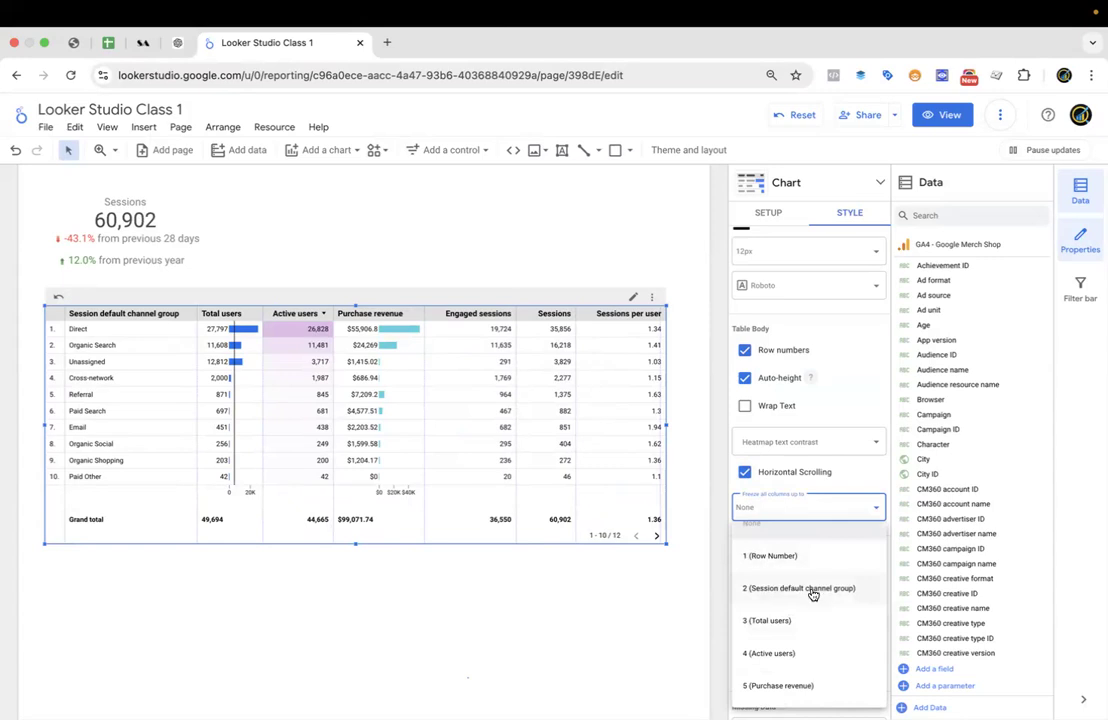
pyautogui.scroll(-1, 800, 632)
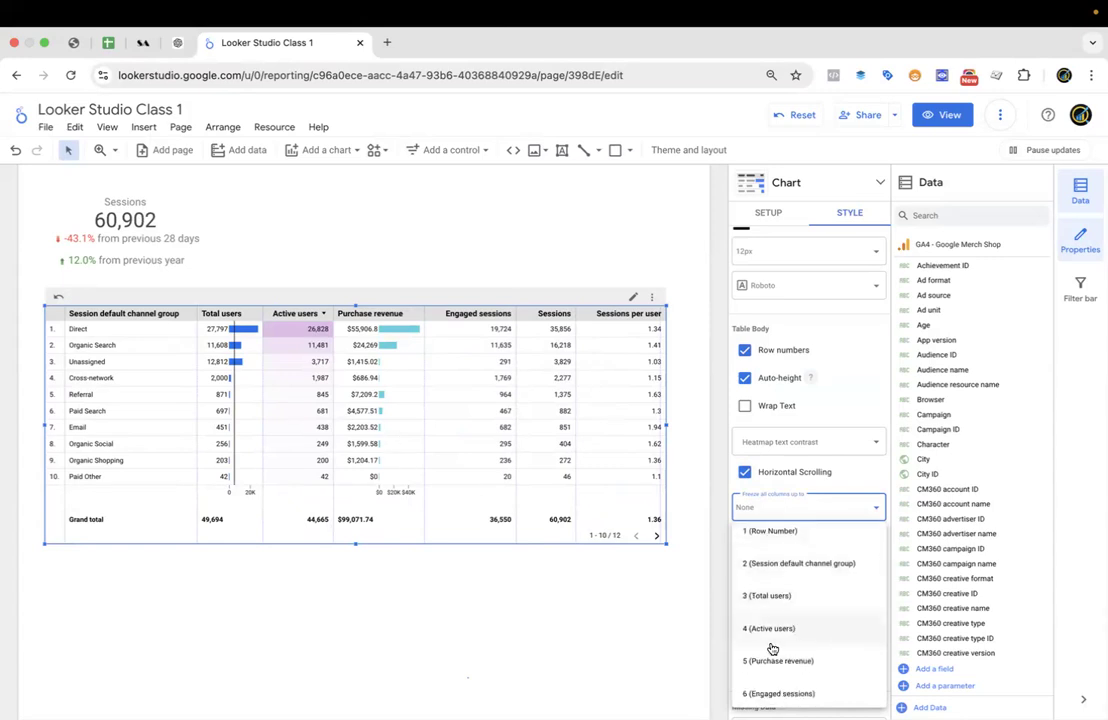
pyautogui.scroll(-1, 776, 632)
pyautogui.click(786, 623)
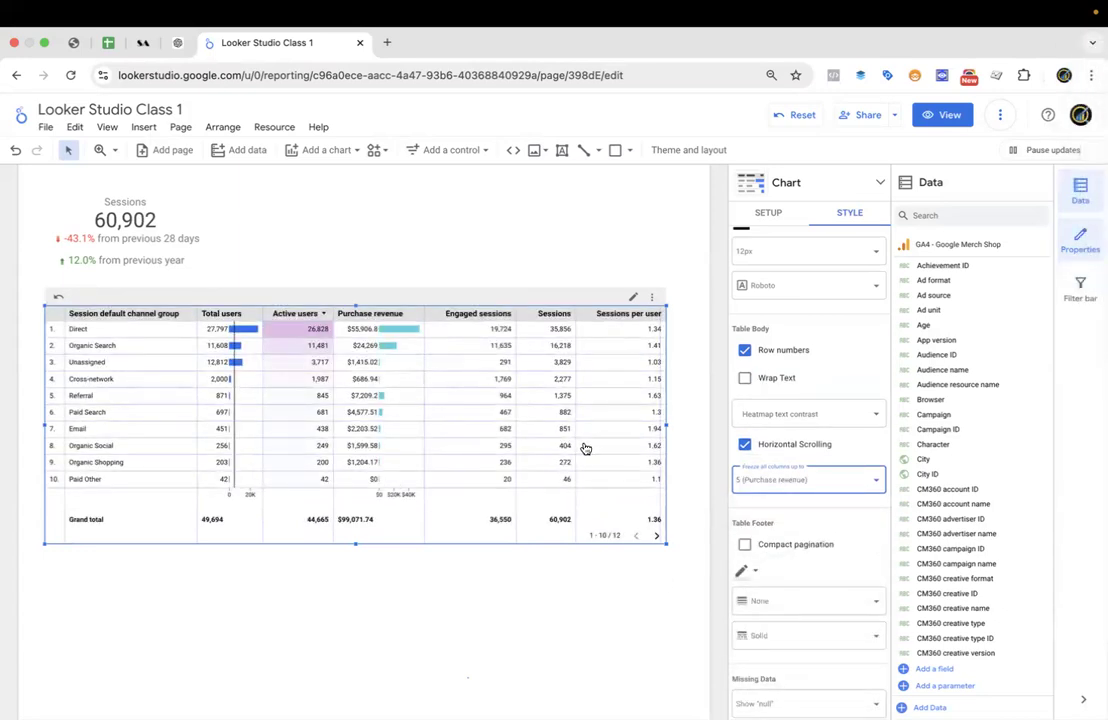
pyautogui.click(943, 115)
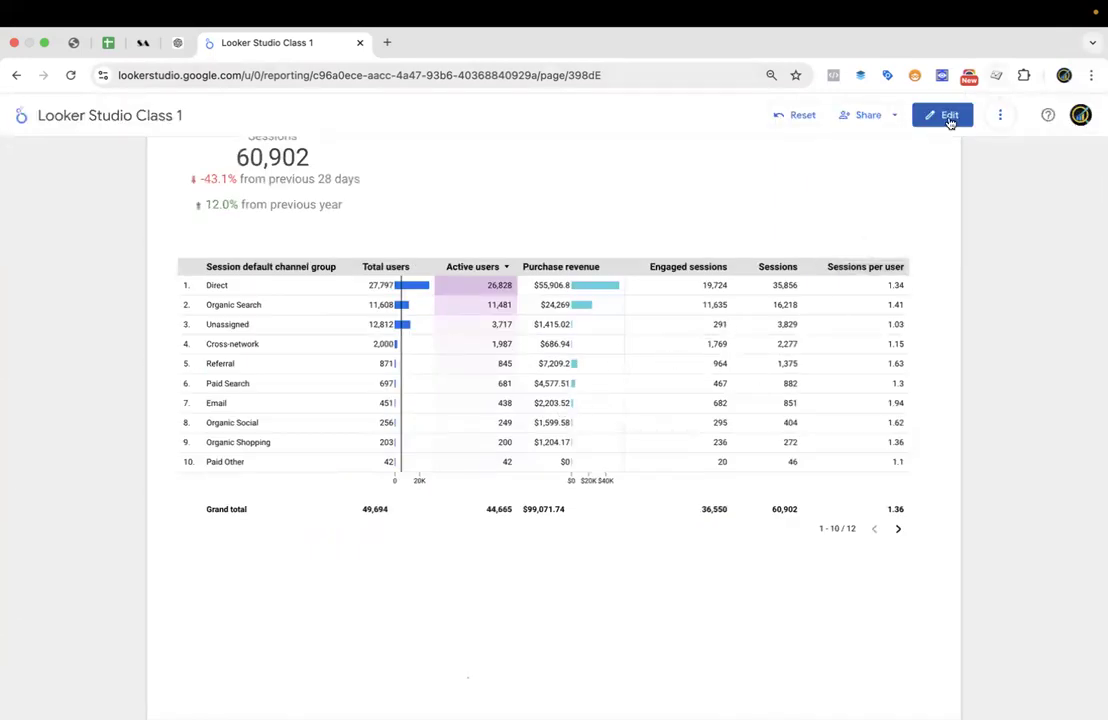
pyautogui.click(945, 116)
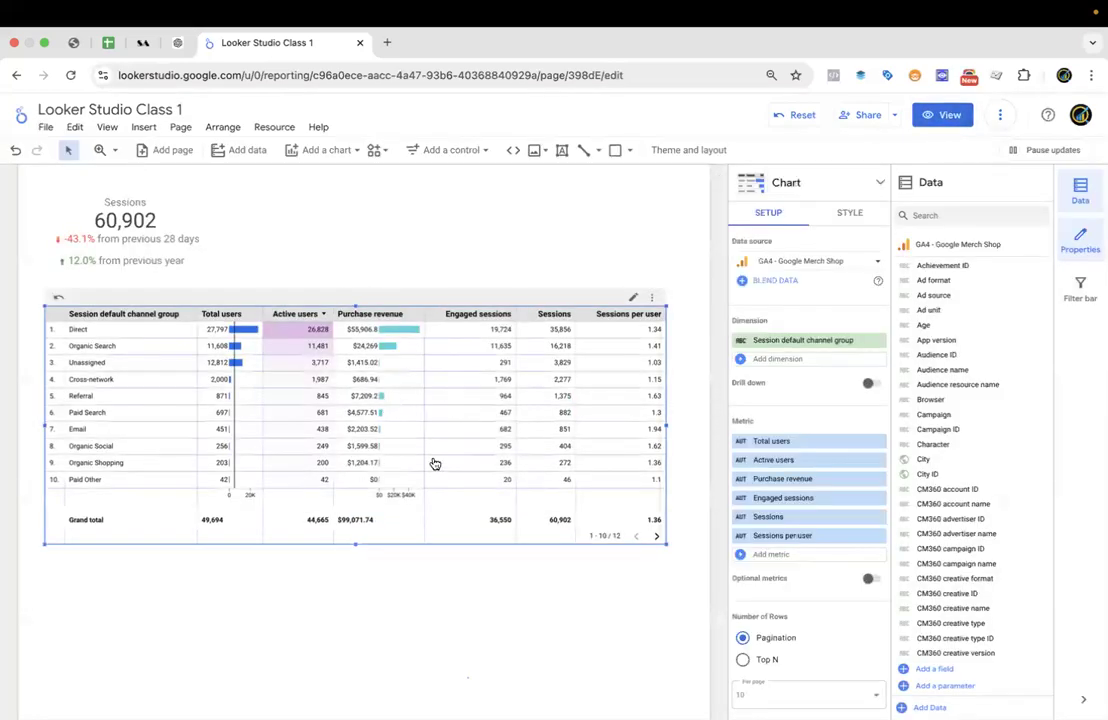
# Add Bounce rate and 7-day active users as metrics of the channel group table.
pyautogui.scroll(-1, 810, 488)
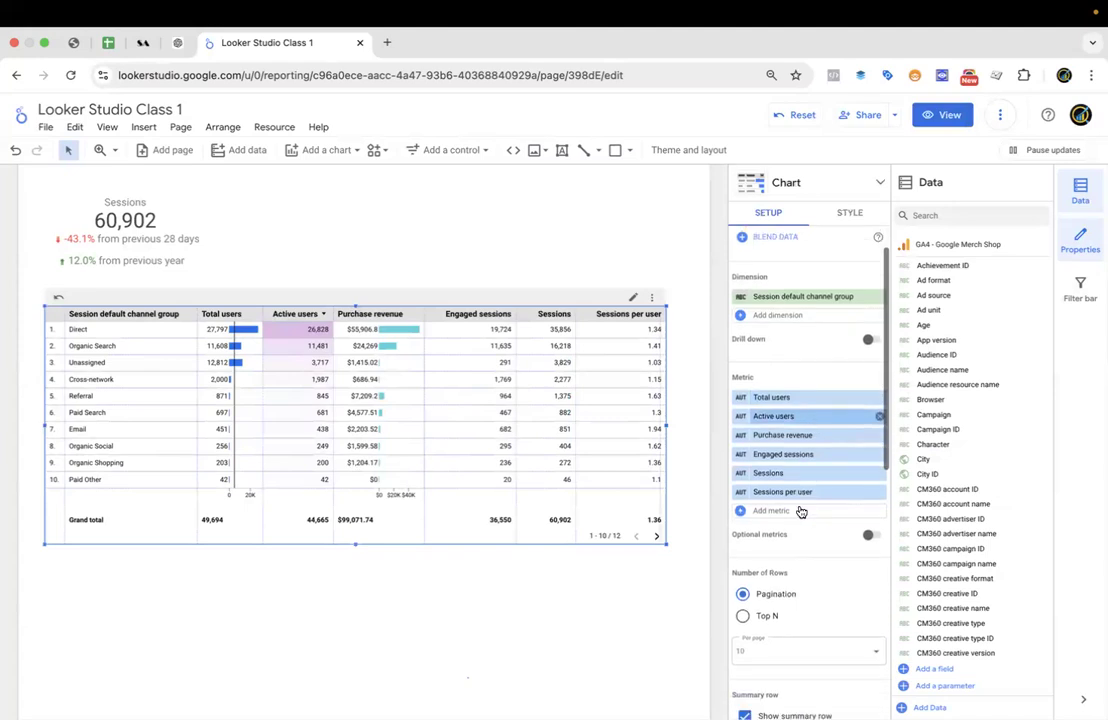
pyautogui.click(797, 506)
pyautogui.scroll(-1, 813, 546)
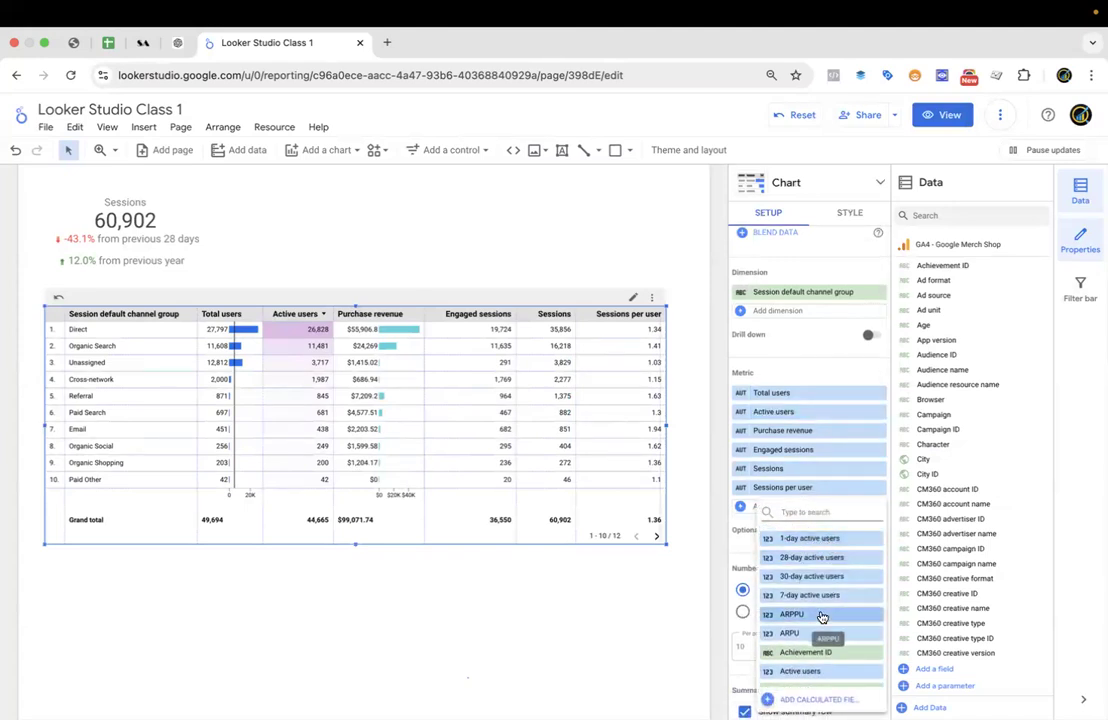
pyautogui.scroll(-2, 822, 615)
pyautogui.scroll(-5, 821, 616)
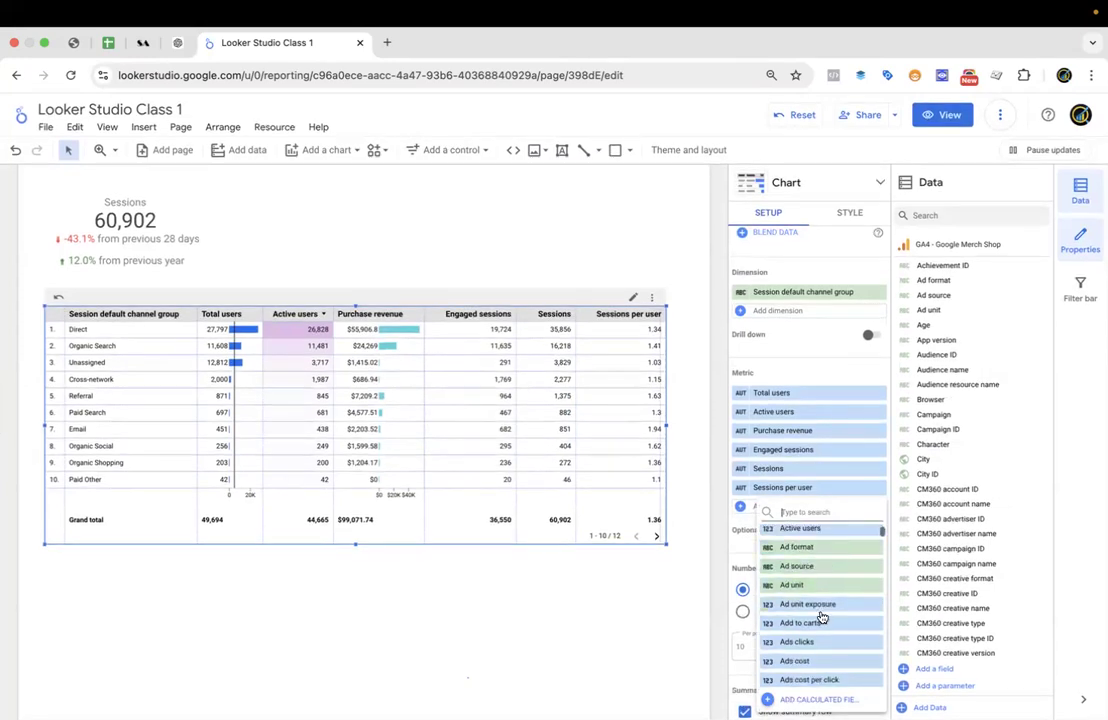
pyautogui.scroll(-10, 820, 616)
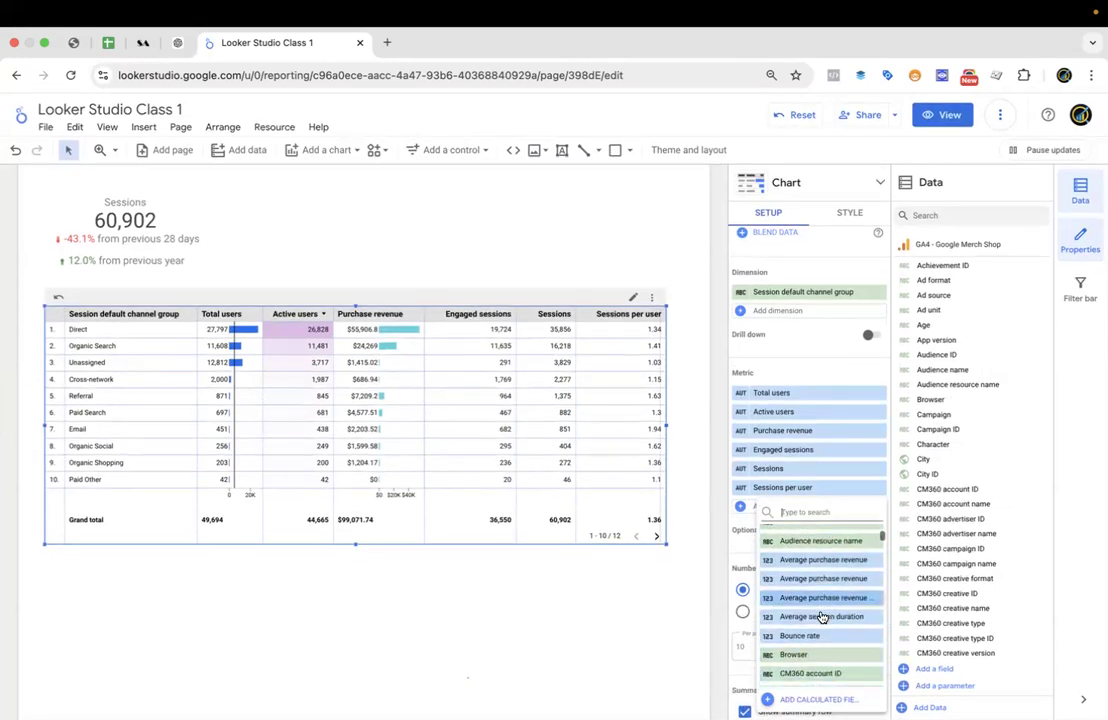
pyautogui.scroll(3, 820, 616)
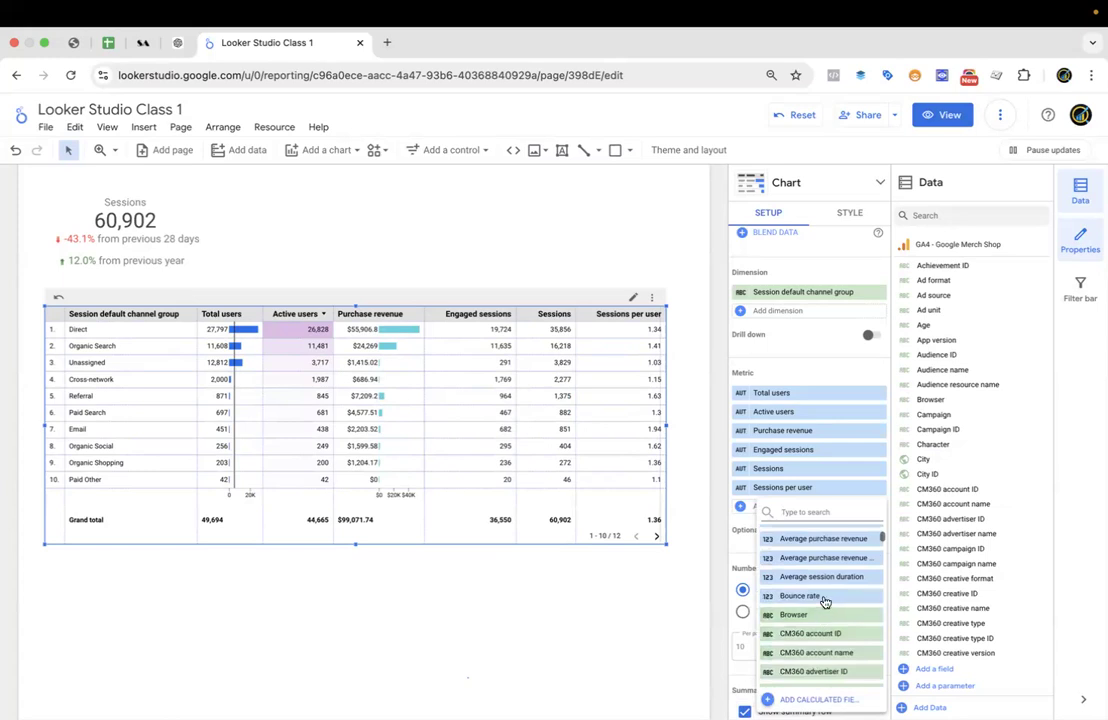
pyautogui.click(823, 597)
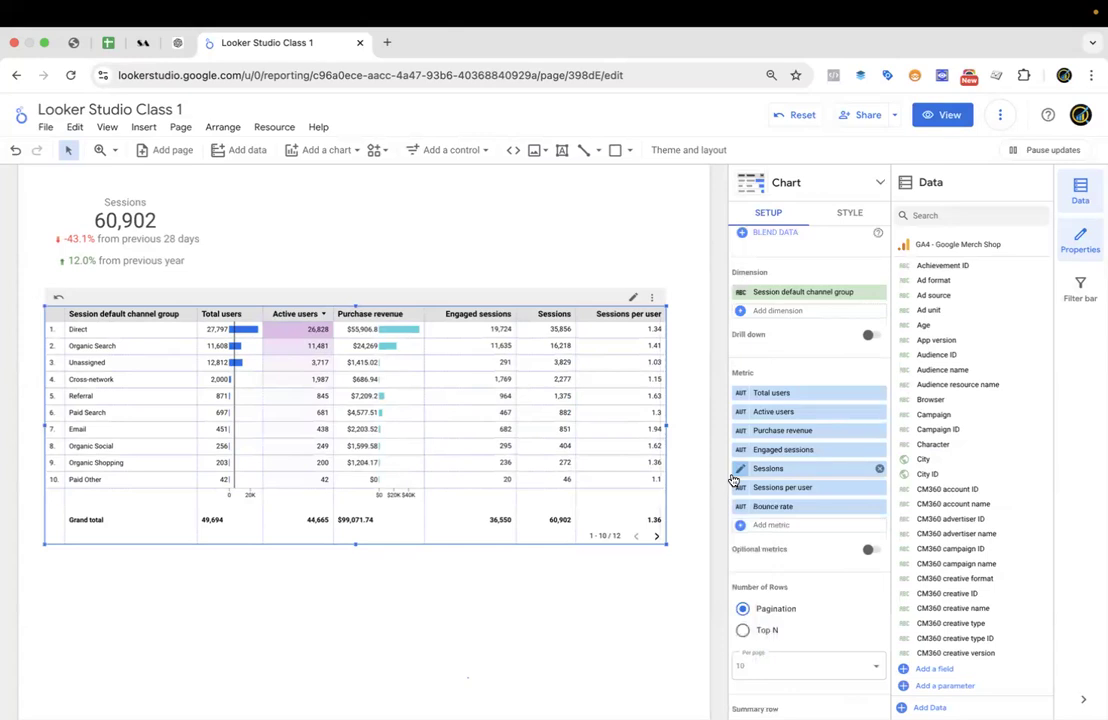
pyautogui.click(771, 525)
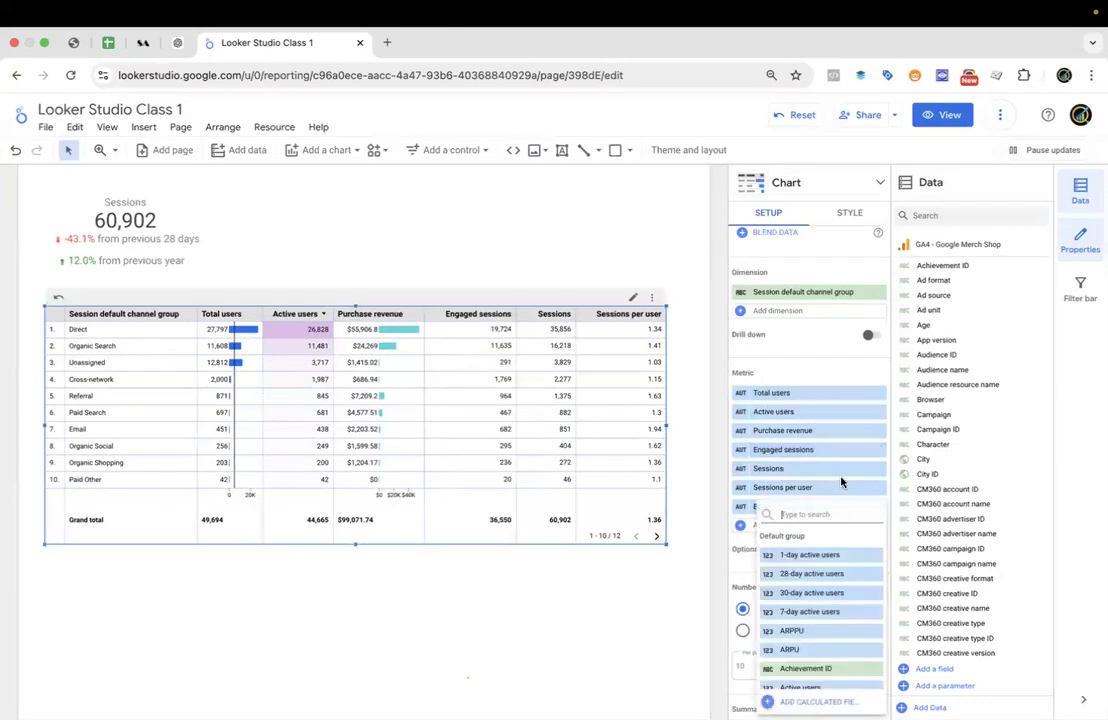
pyautogui.click(809, 611)
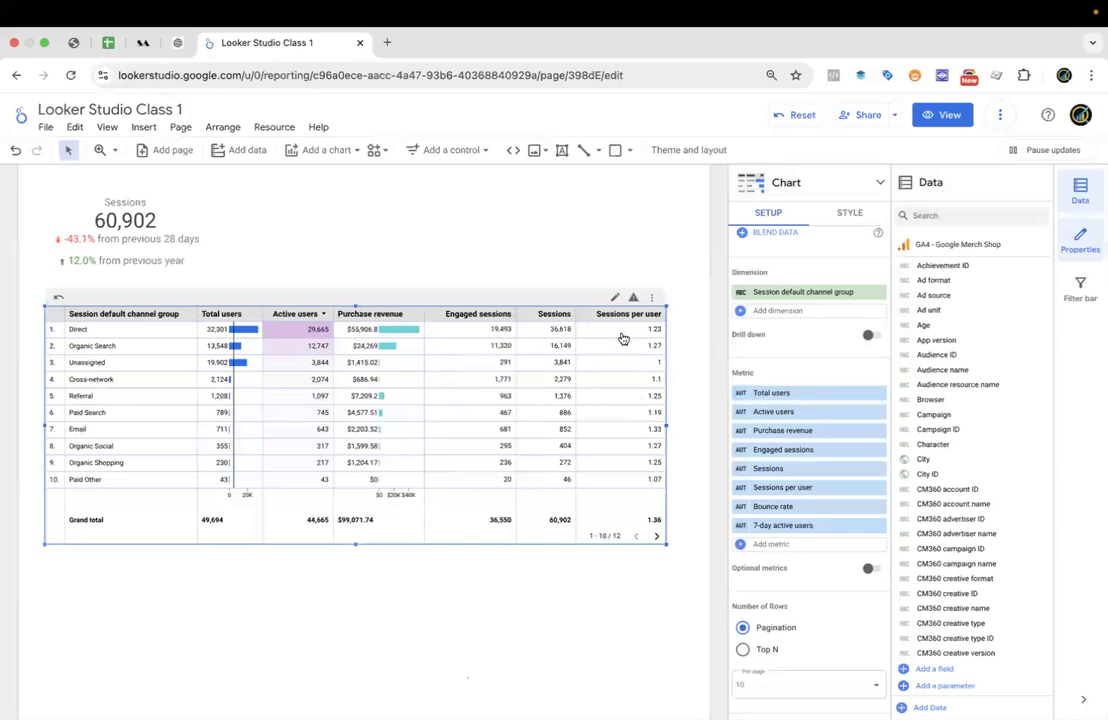
# Preview the report and scroll the table sideways to check the frozen columns against the other metrics, returning to edit mode.
pyautogui.click(941, 115)
pyautogui.hscroll(5, 734, 386)
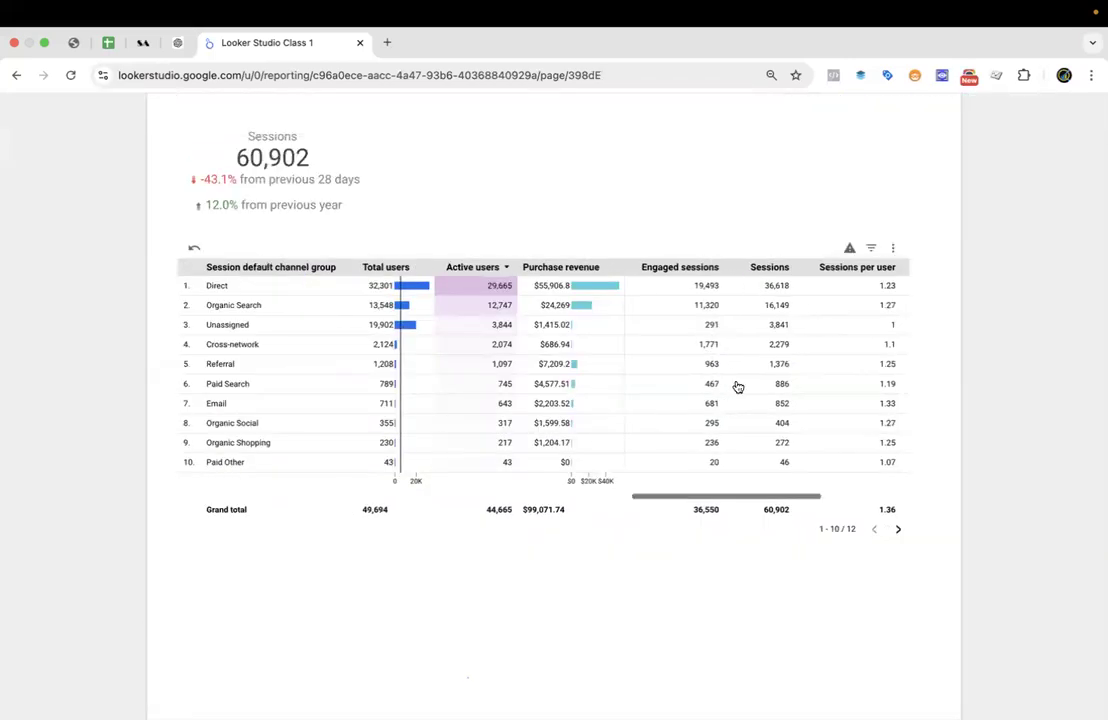
pyautogui.hscroll(-5, 737, 386)
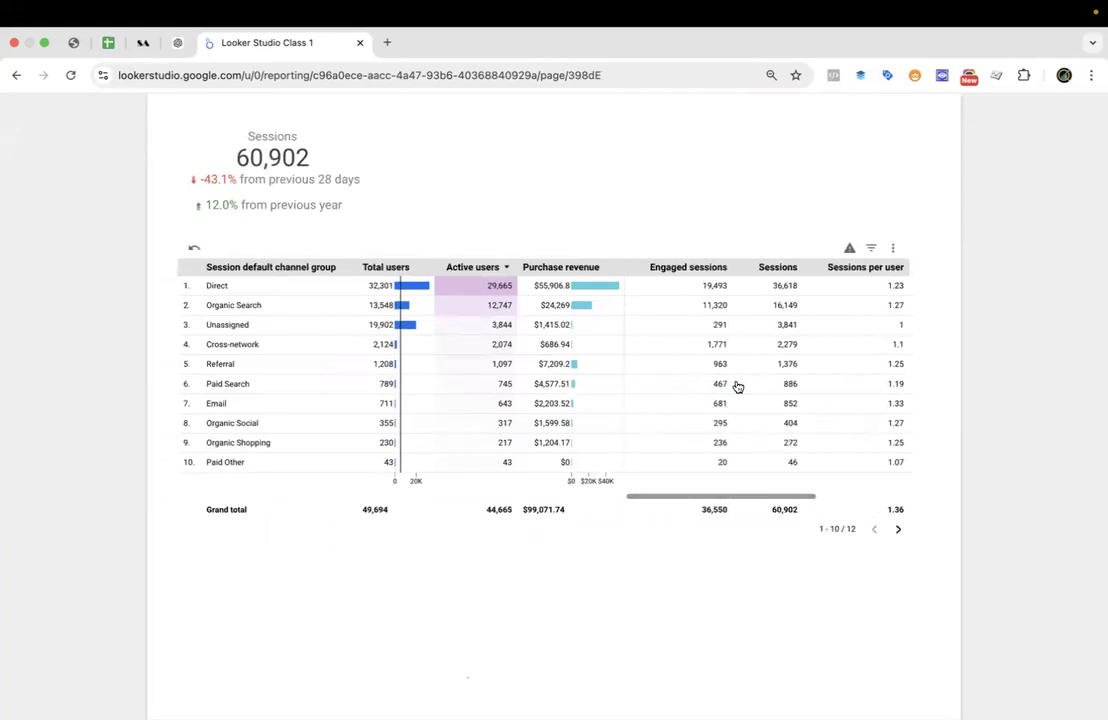
pyautogui.hscroll(5, 737, 386)
pyautogui.hscroll(-3, 737, 386)
pyautogui.hscroll(-2, 736, 386)
pyautogui.hscroll(5, 734, 386)
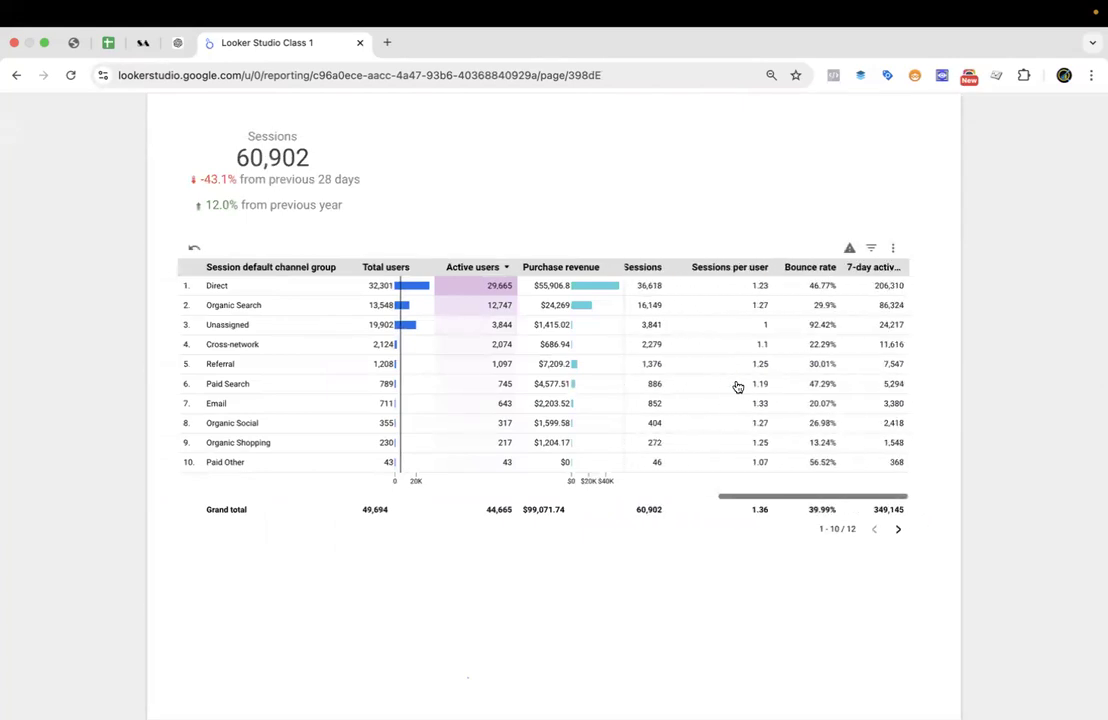
pyautogui.hscroll(-3, 694, 360)
pyautogui.hscroll(4, 771, 366)
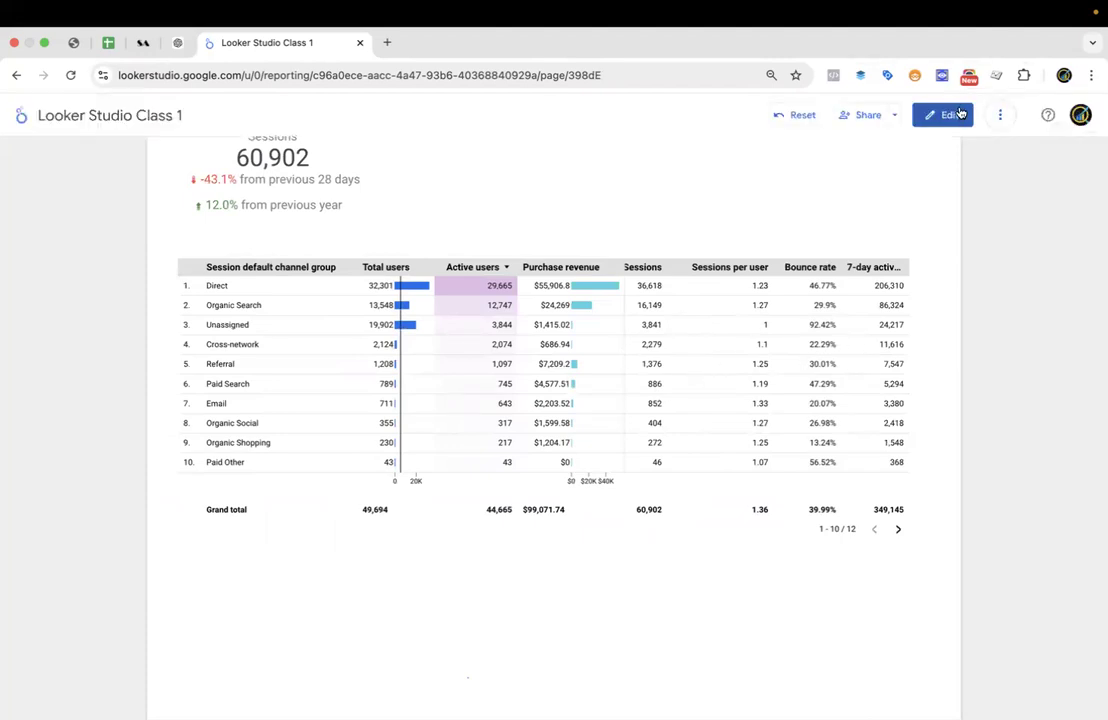
pyautogui.click(955, 116)
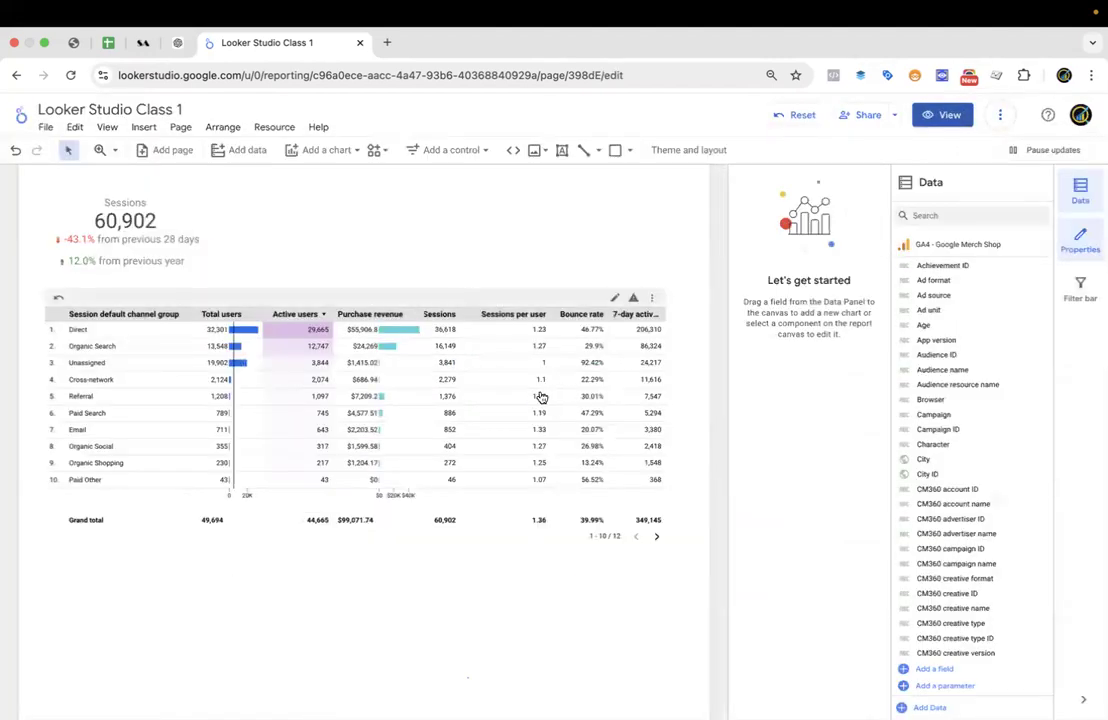
# Preview the report again, checking the table's sideways scrolling and its page navigation forward and back, and return to editing.
pyautogui.click(587, 366)
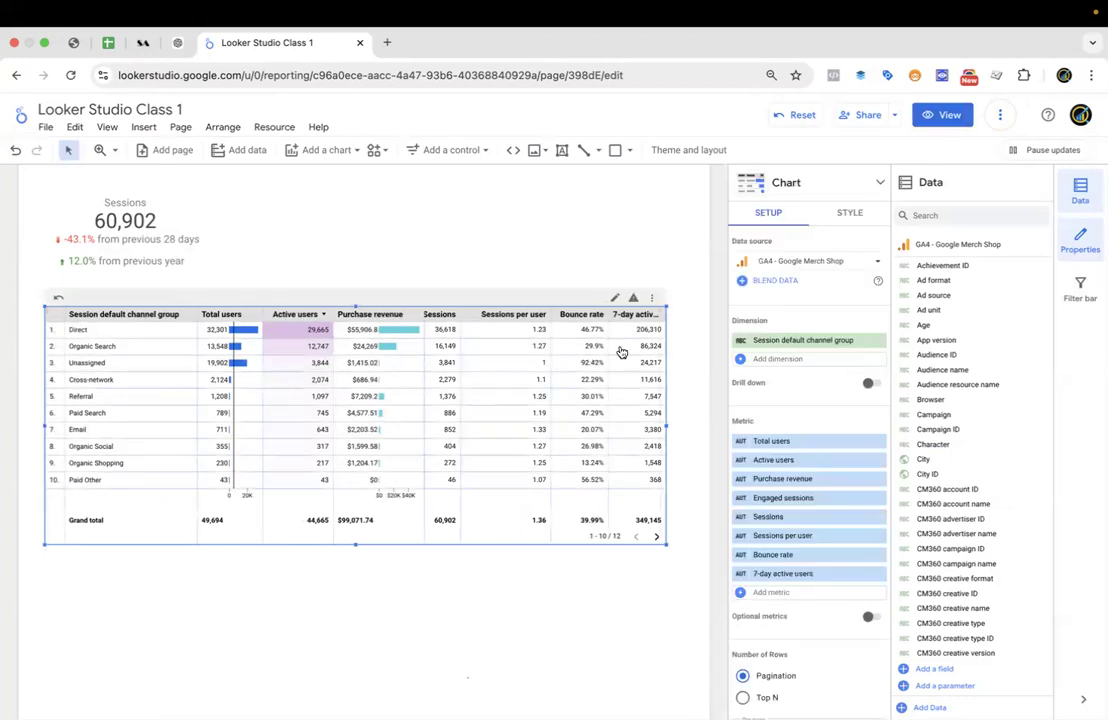
pyautogui.click(950, 115)
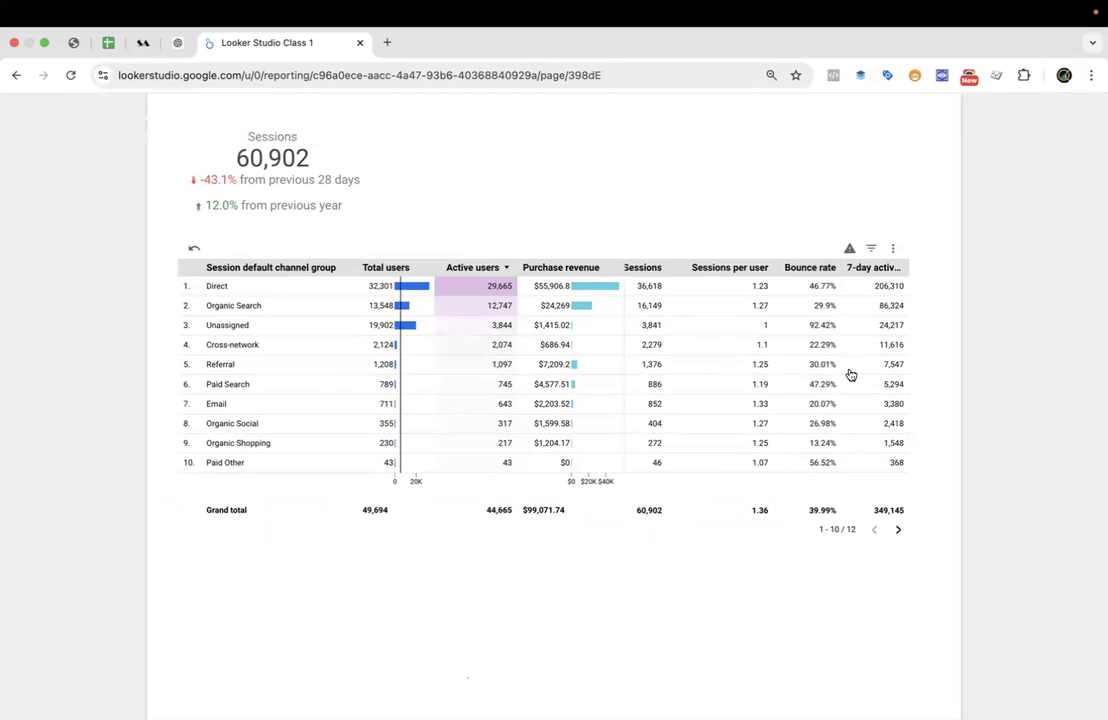
pyautogui.hscroll(-3, 825, 403)
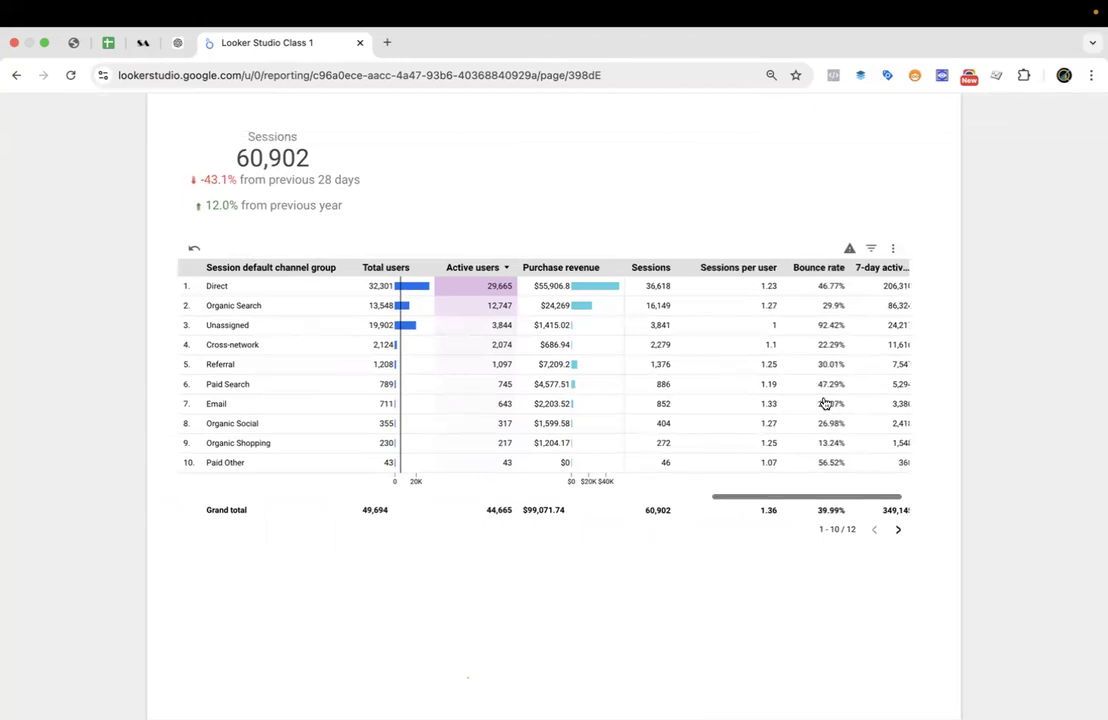
pyautogui.hscroll(2, 825, 403)
pyautogui.hscroll(2, 825, 403)
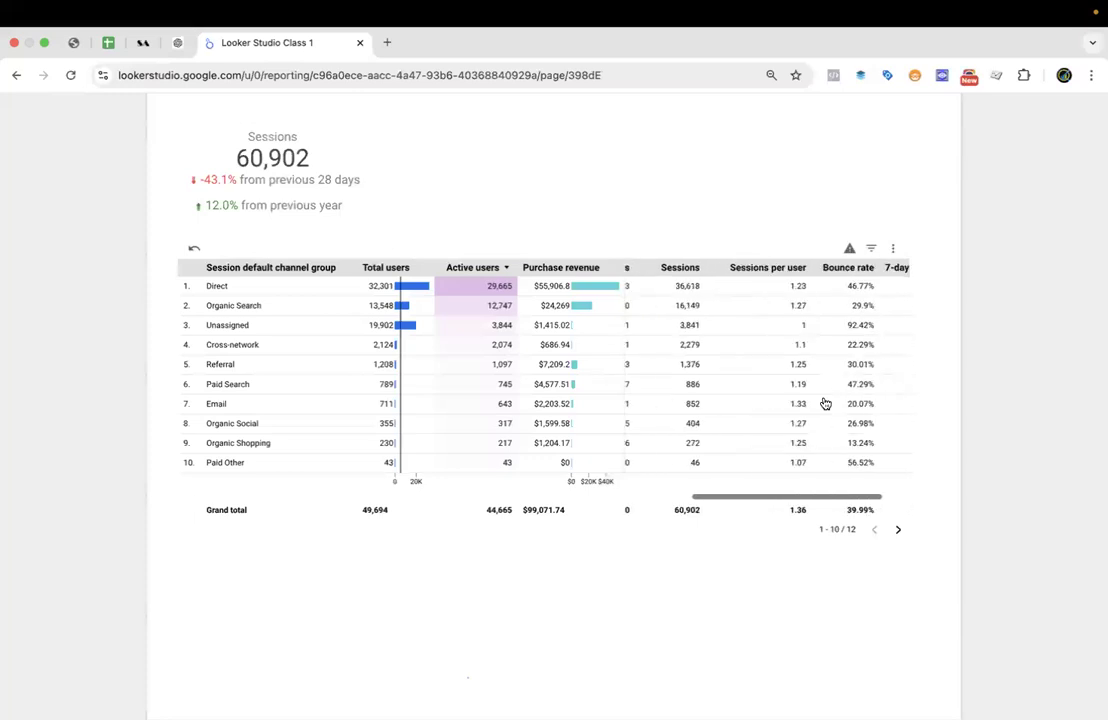
pyautogui.hscroll(-3, 825, 403)
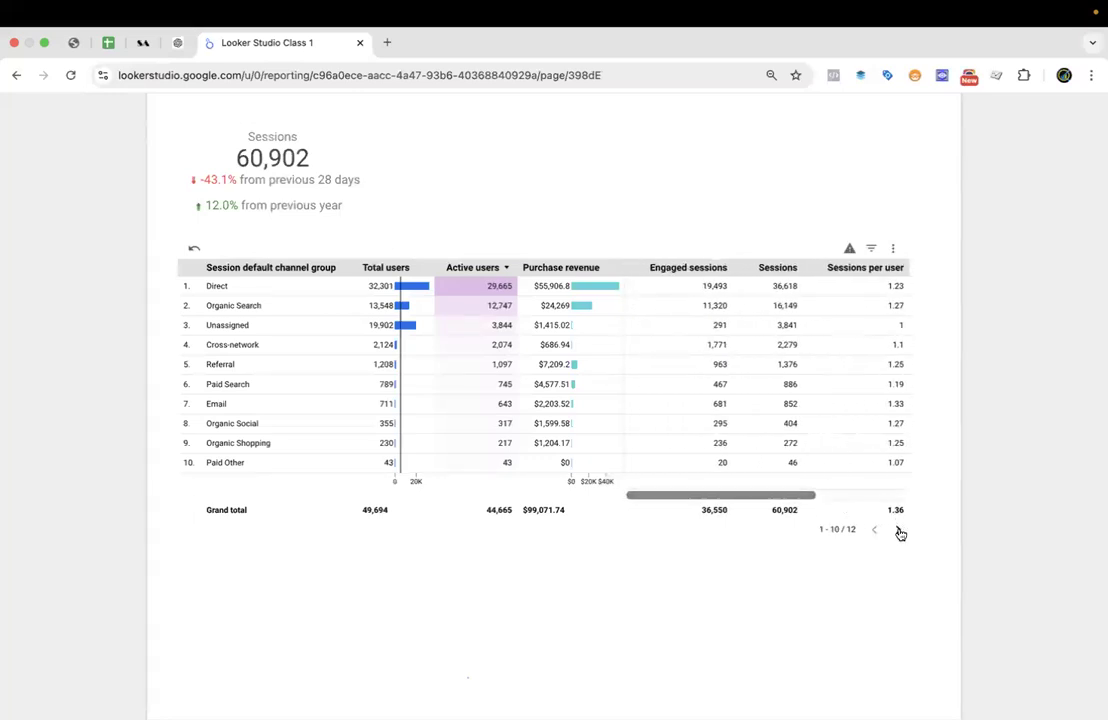
pyautogui.click(901, 530)
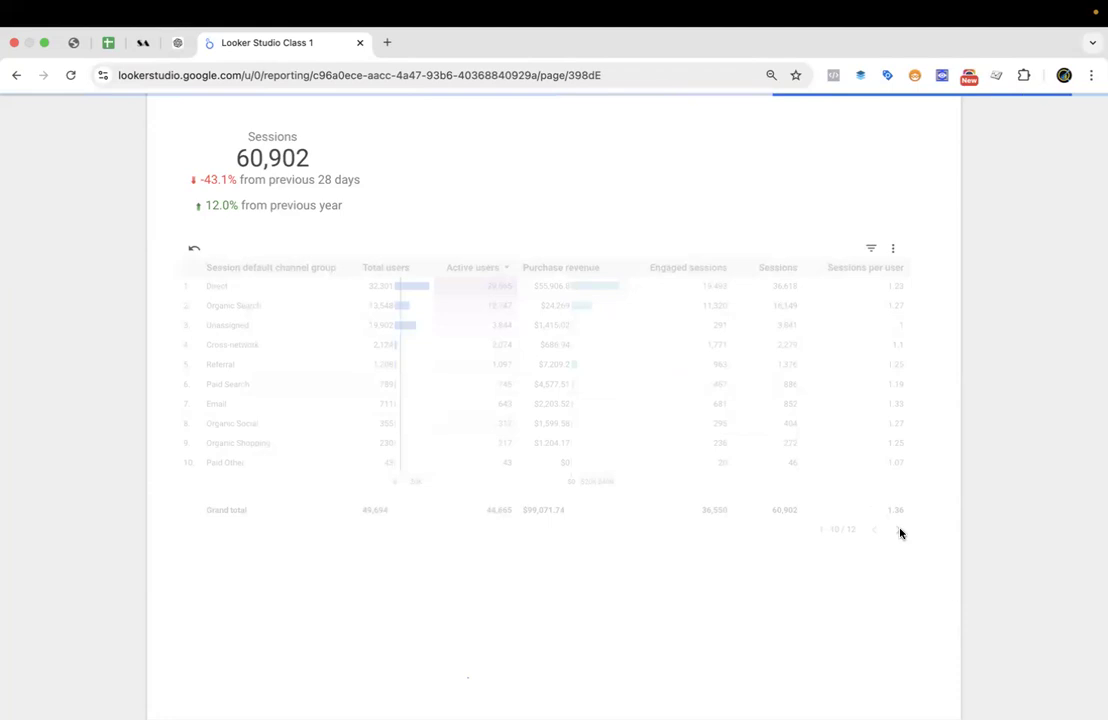
pyautogui.click(874, 531)
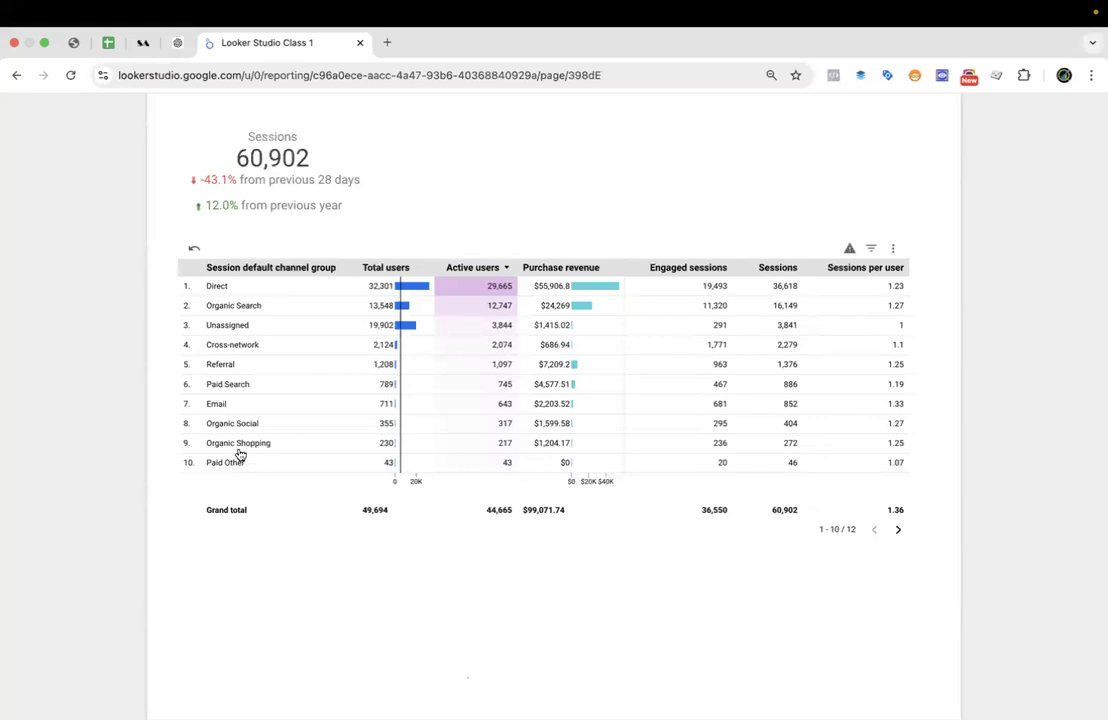
pyautogui.click(937, 114)
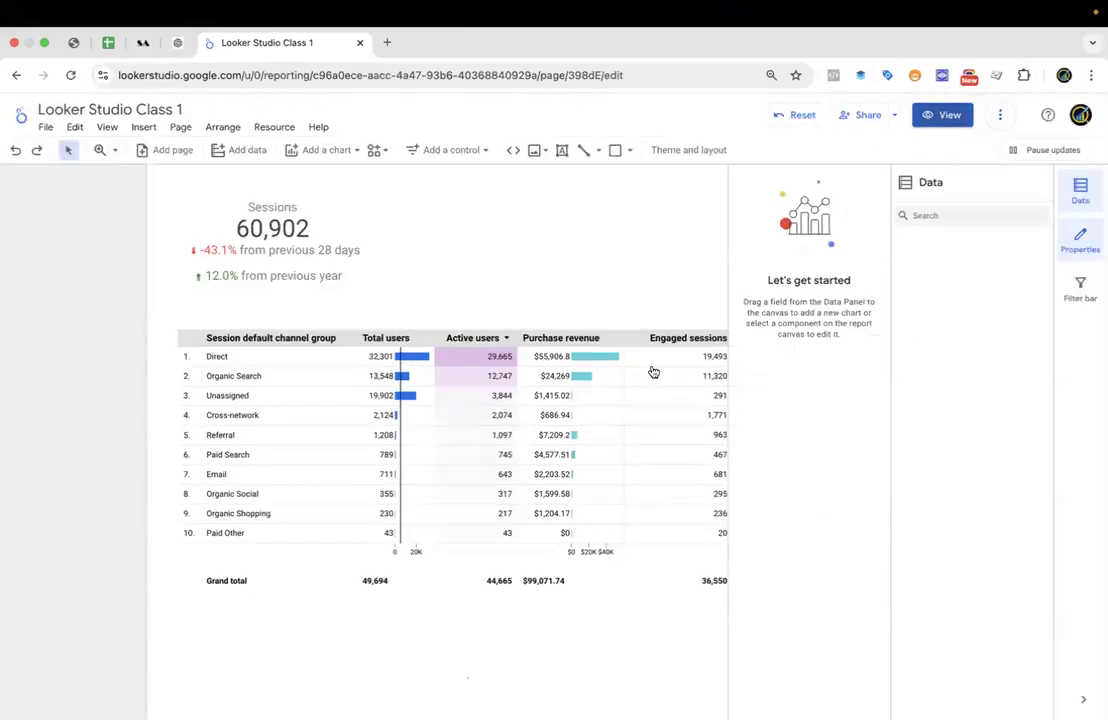
# Make the channel group table slightly taller and set its pagination to 25 rows per page.
pyautogui.click(441, 446)
pyautogui.moveTo(356, 546)
pyautogui.mouseDown()
pyautogui.moveTo(359, 636)
pyautogui.moveTo(358, 568)
pyautogui.mouseUp()
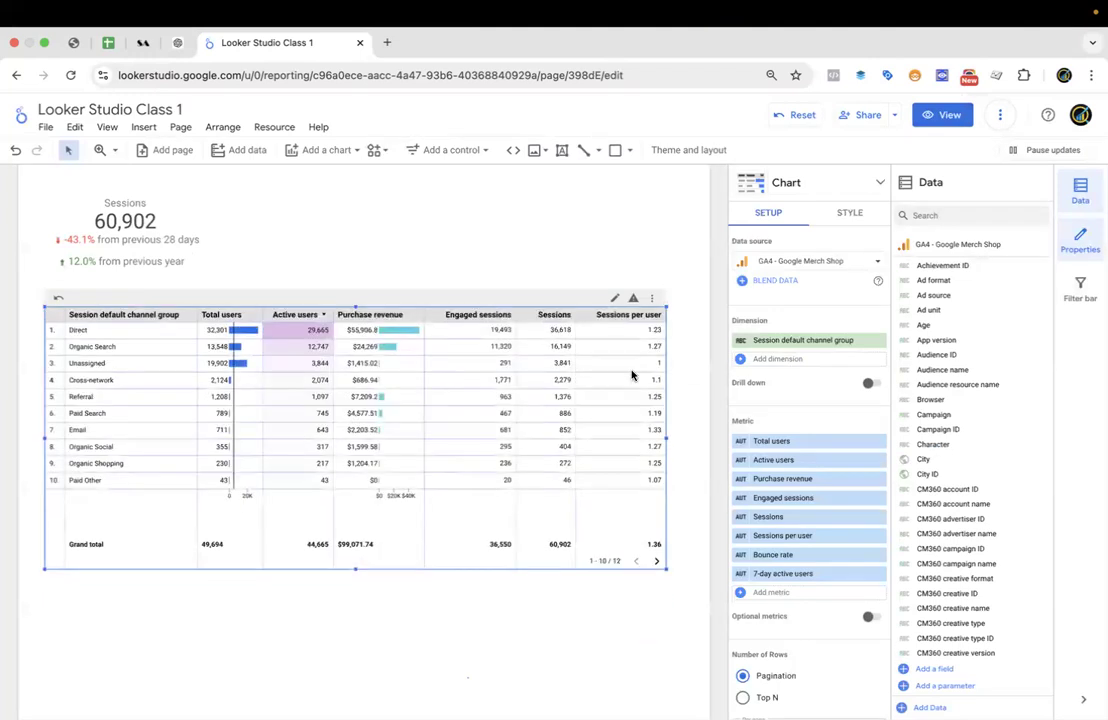
pyautogui.scroll(-3, 786, 466)
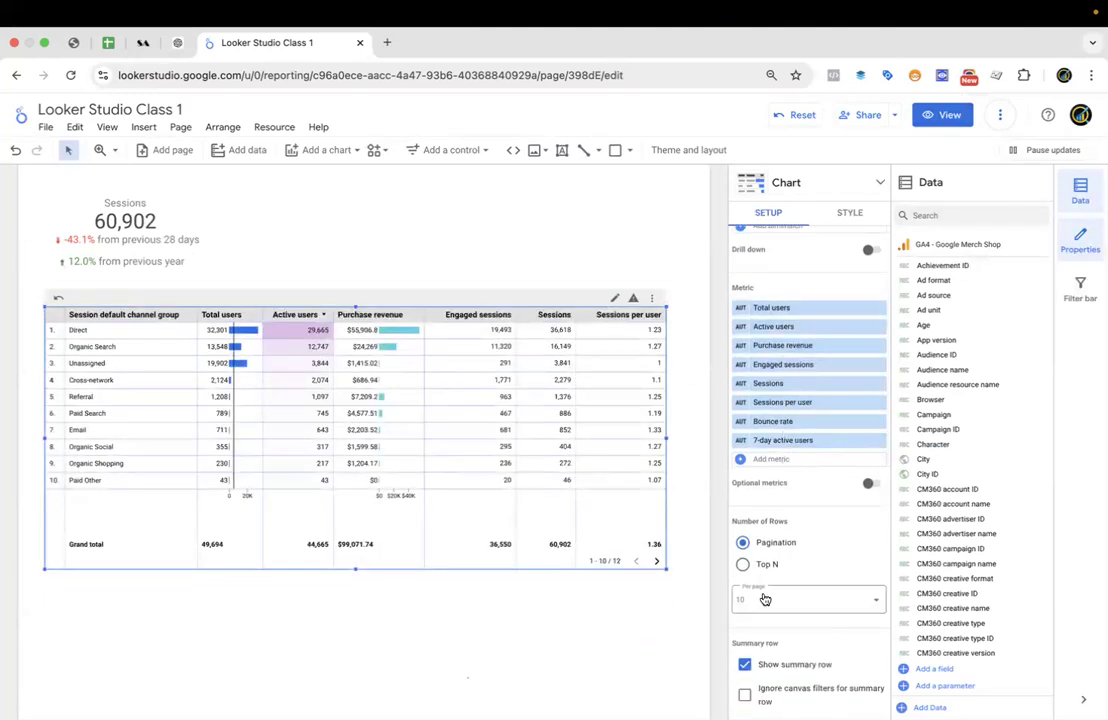
pyautogui.click(768, 600)
pyautogui.scroll(-2, 774, 504)
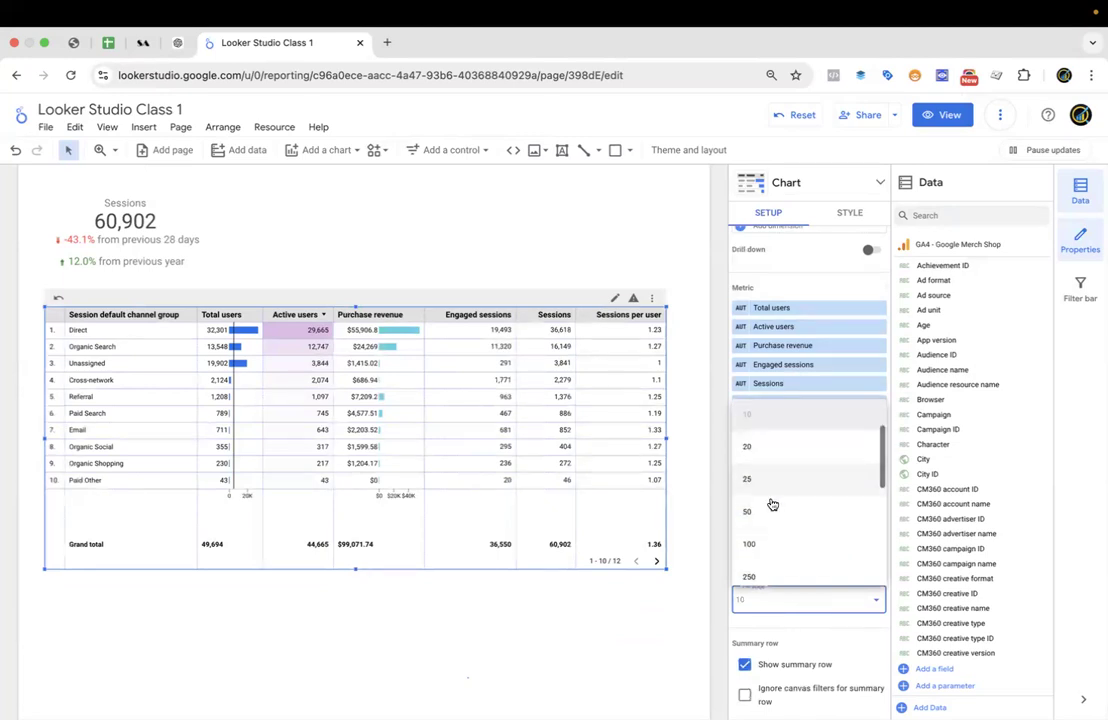
pyautogui.click(766, 486)
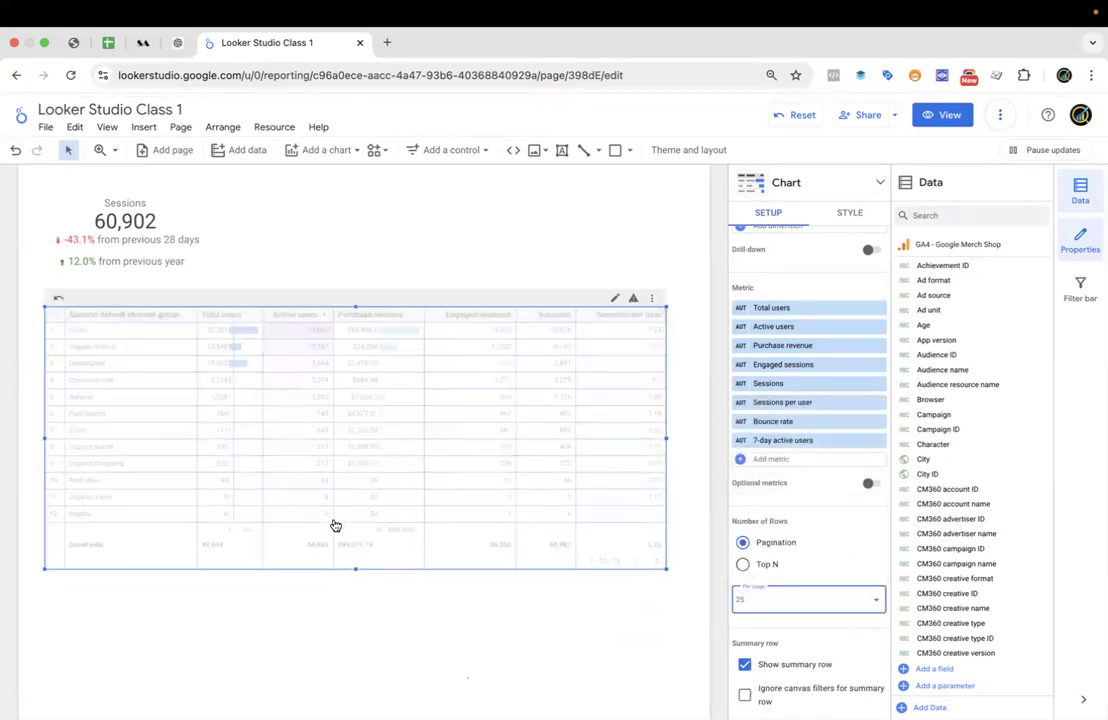
# Adjust the table's height to close up the space below the rows, check it in view mode and reselect the table for editing.
pyautogui.moveTo(355, 569); pyautogui.dragTo(359, 600)
pyautogui.moveTo(360, 533)
pyautogui.mouseDown()
pyautogui.moveTo(359, 569)
pyautogui.moveTo(358, 551)
pyautogui.mouseUp()
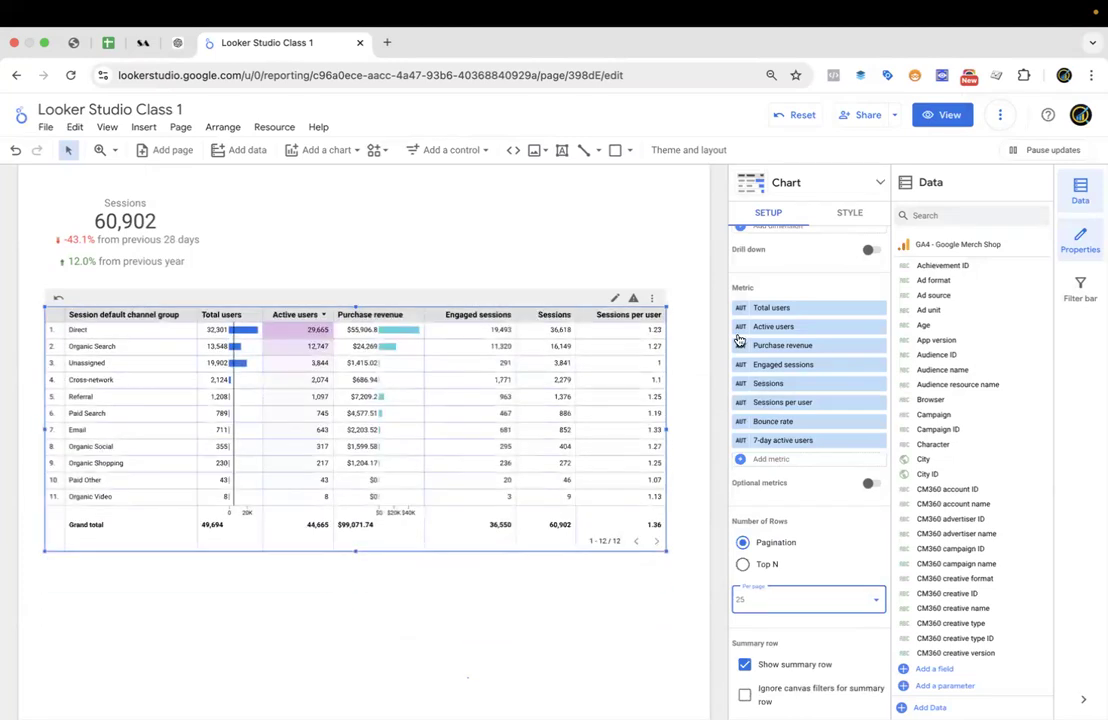
pyautogui.click(944, 115)
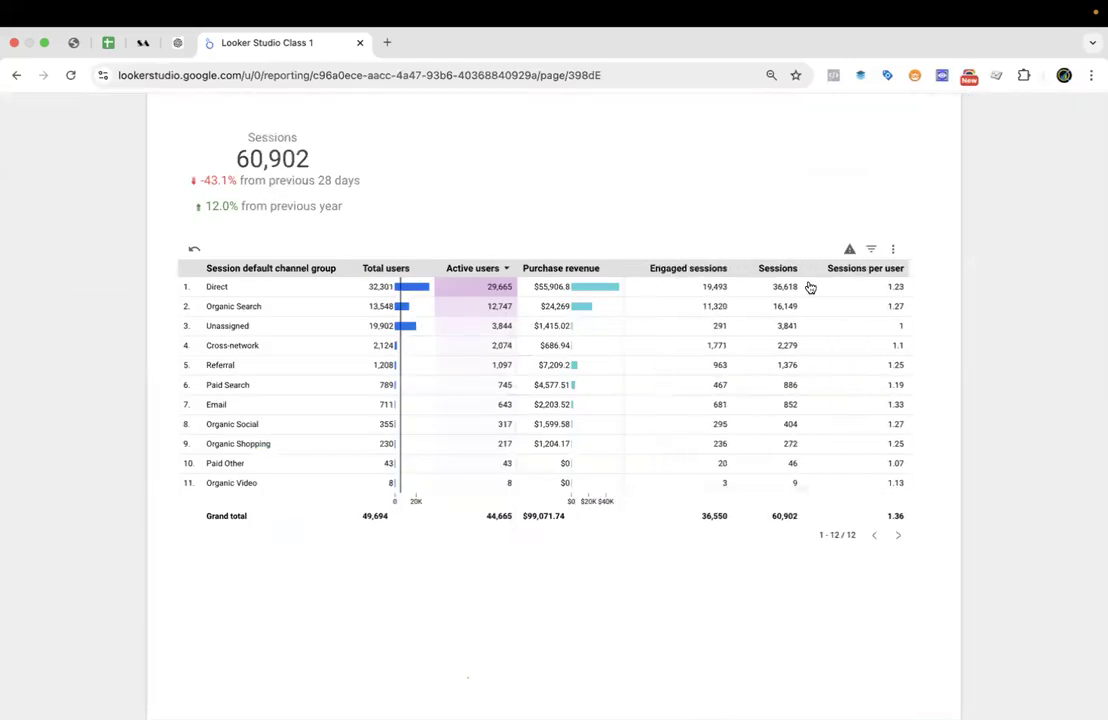
pyautogui.hscroll(3, 753, 408)
pyautogui.moveTo(915, 102)
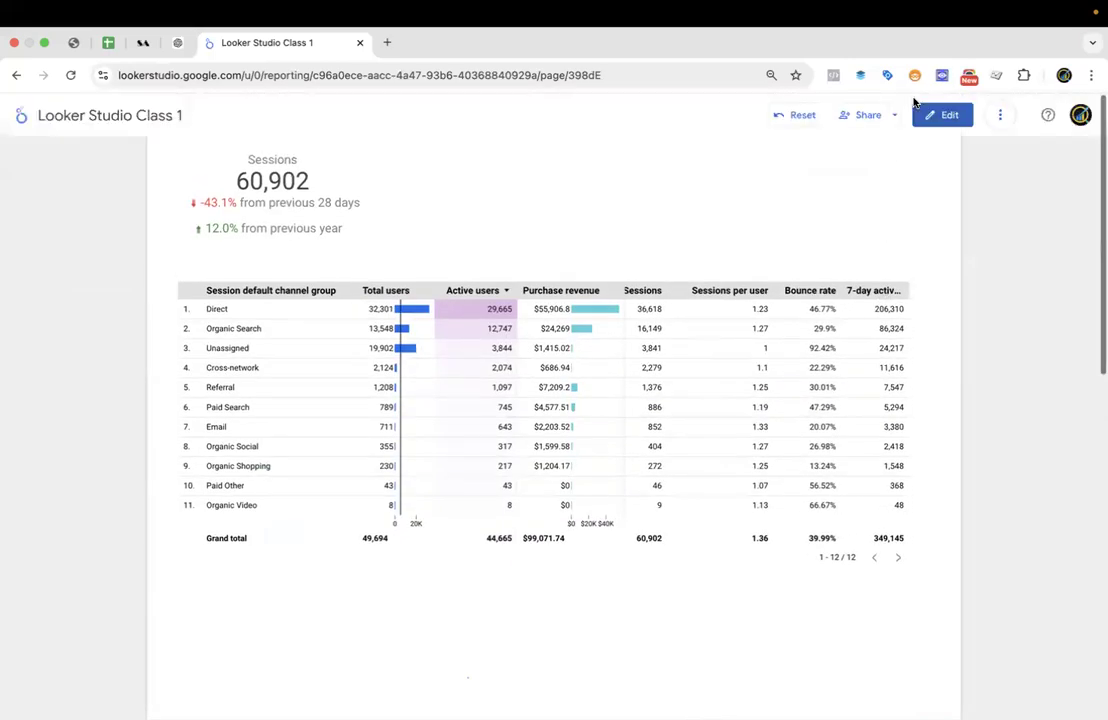
pyautogui.click(949, 117)
pyautogui.click(480, 428)
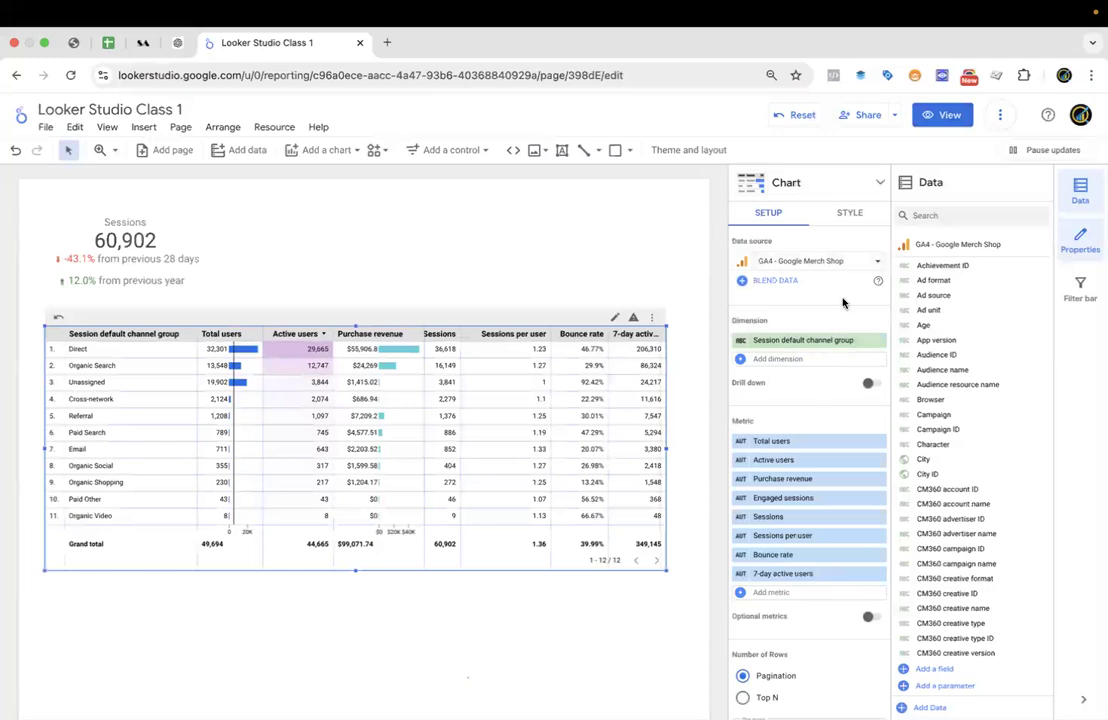
# Review the channel group table's style settings for header, labels, body and footer, and its setup options for sorting, date range and filters.
pyautogui.click(851, 212)
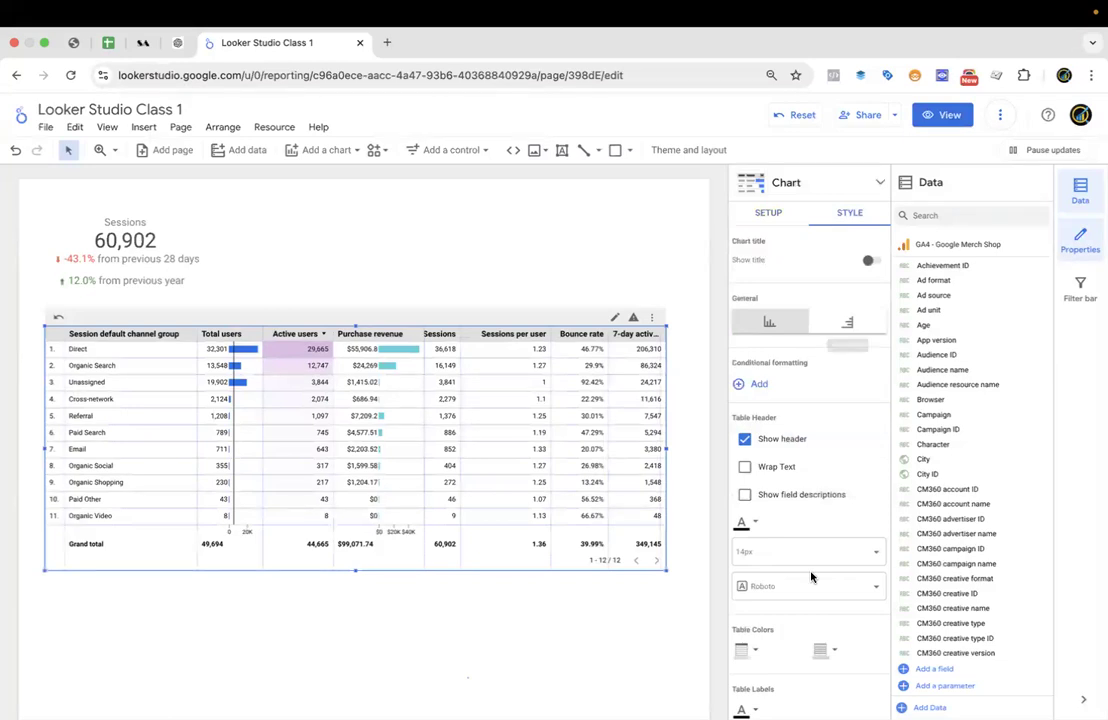
pyautogui.scroll(-1, 811, 577)
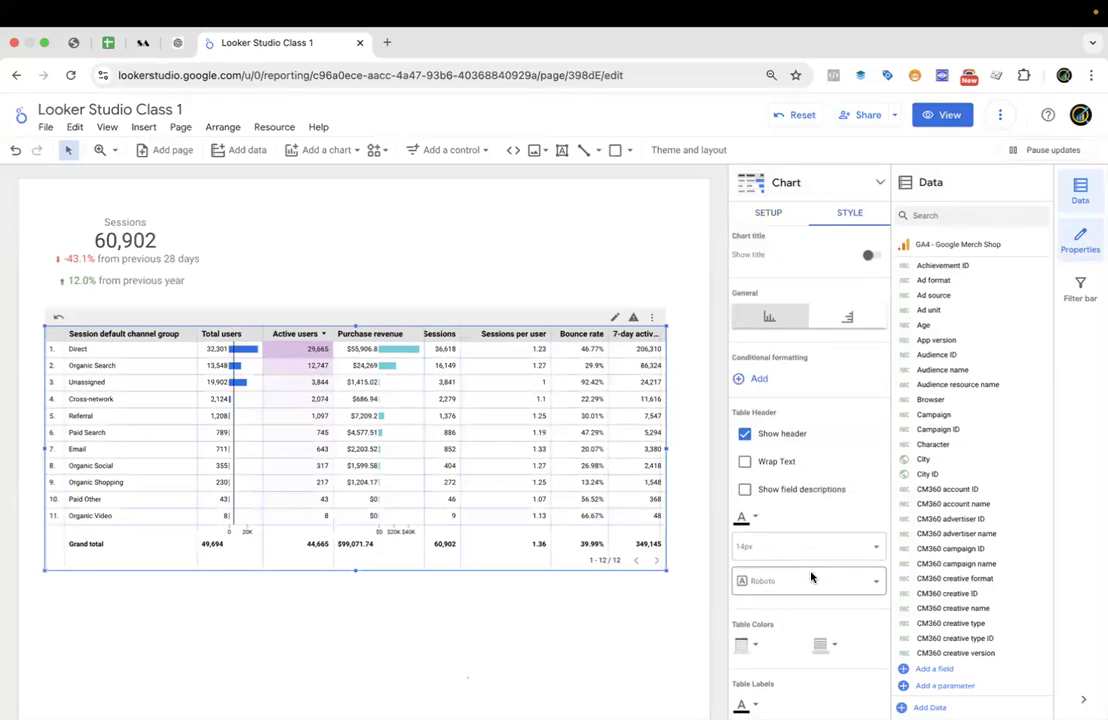
pyautogui.scroll(-3, 811, 577)
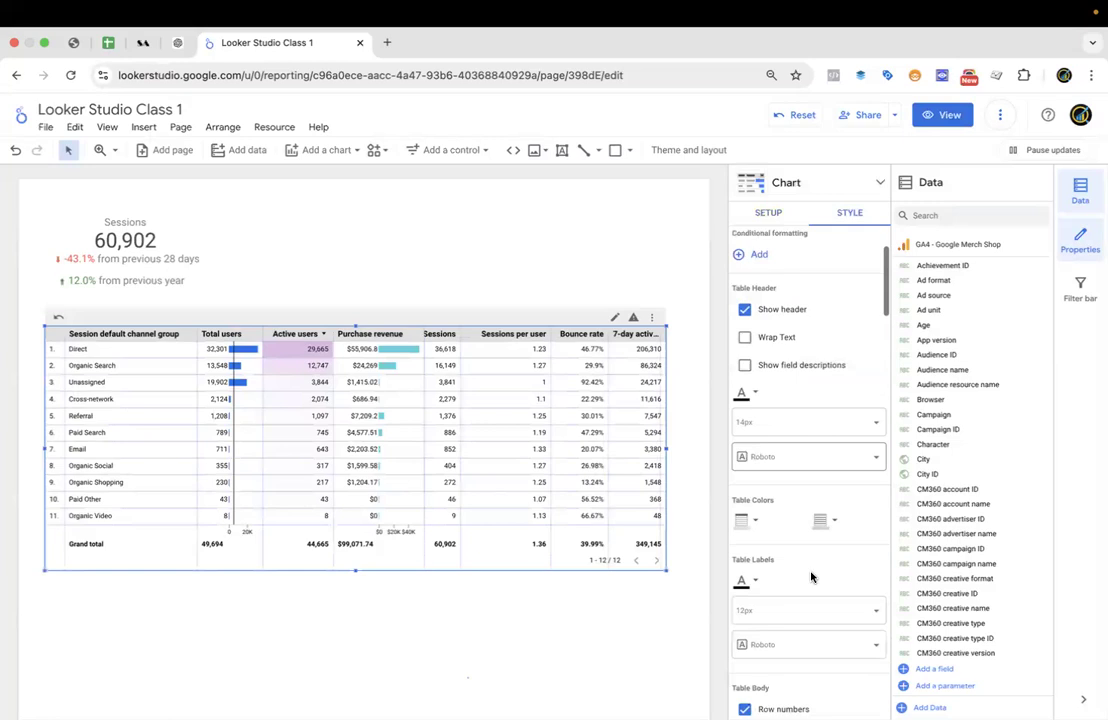
pyautogui.scroll(-5, 808, 560)
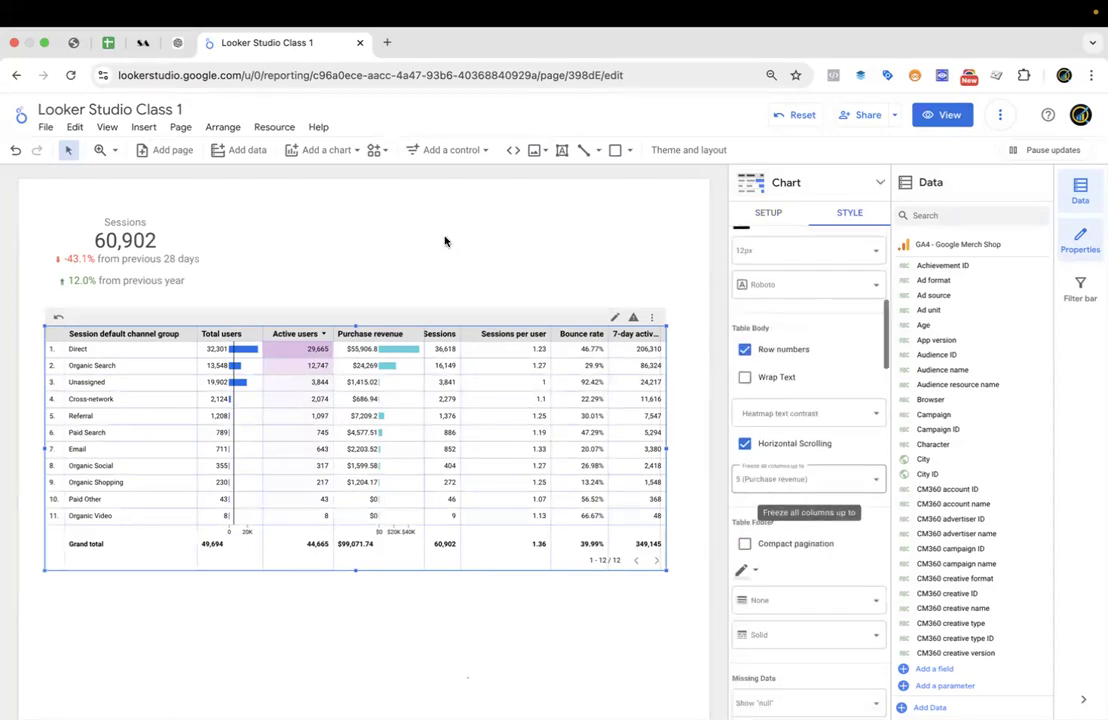
pyautogui.scroll(4, 749, 435)
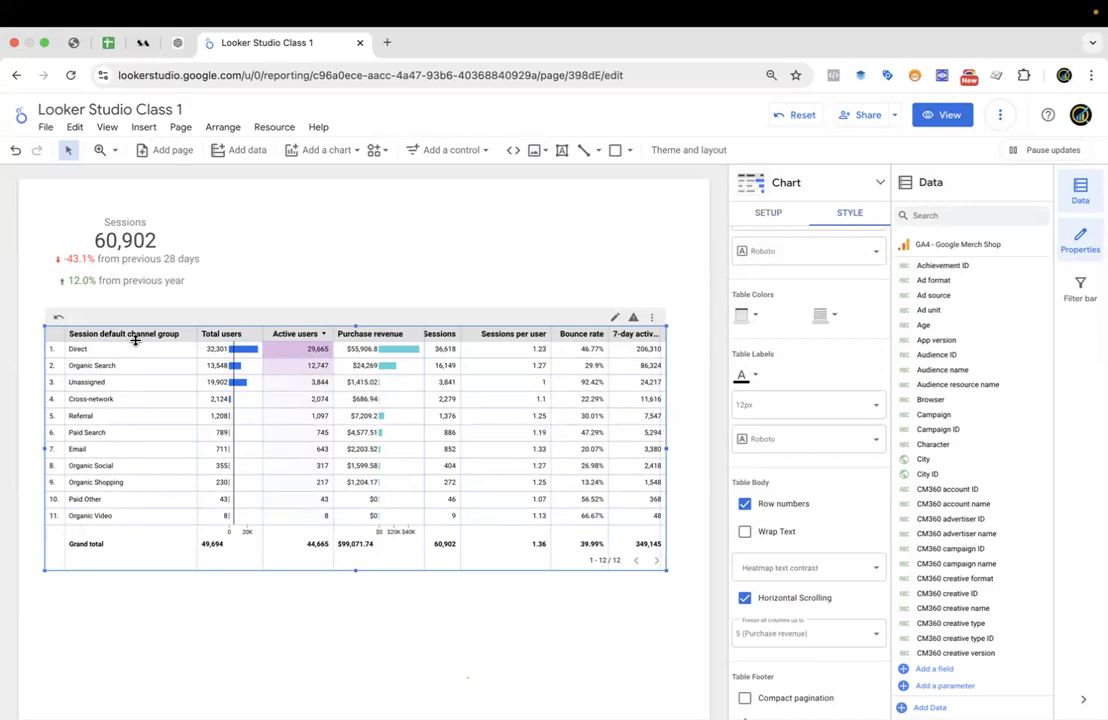
pyautogui.click(122, 464)
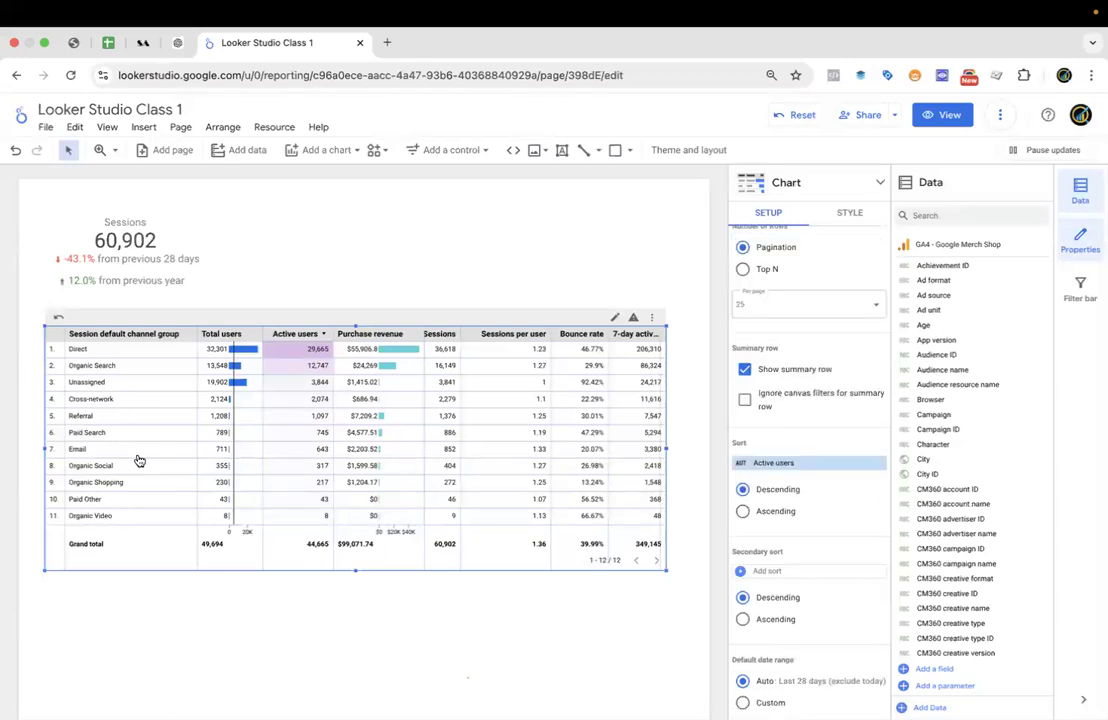
pyautogui.scroll(-3, 823, 498)
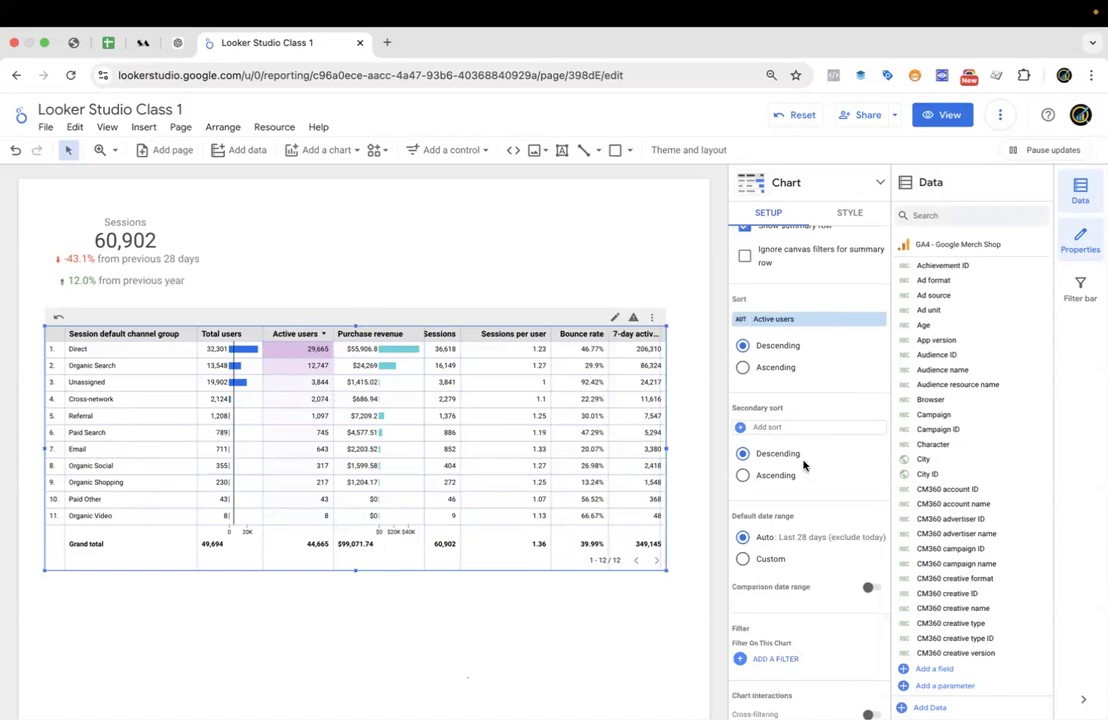
# Review the channel group table's style options for header, body, footer and metrics, and its setup settings.
pyautogui.scroll(-1, 812, 300)
pyautogui.scroll(3, 835, 230)
pyautogui.click(849, 213)
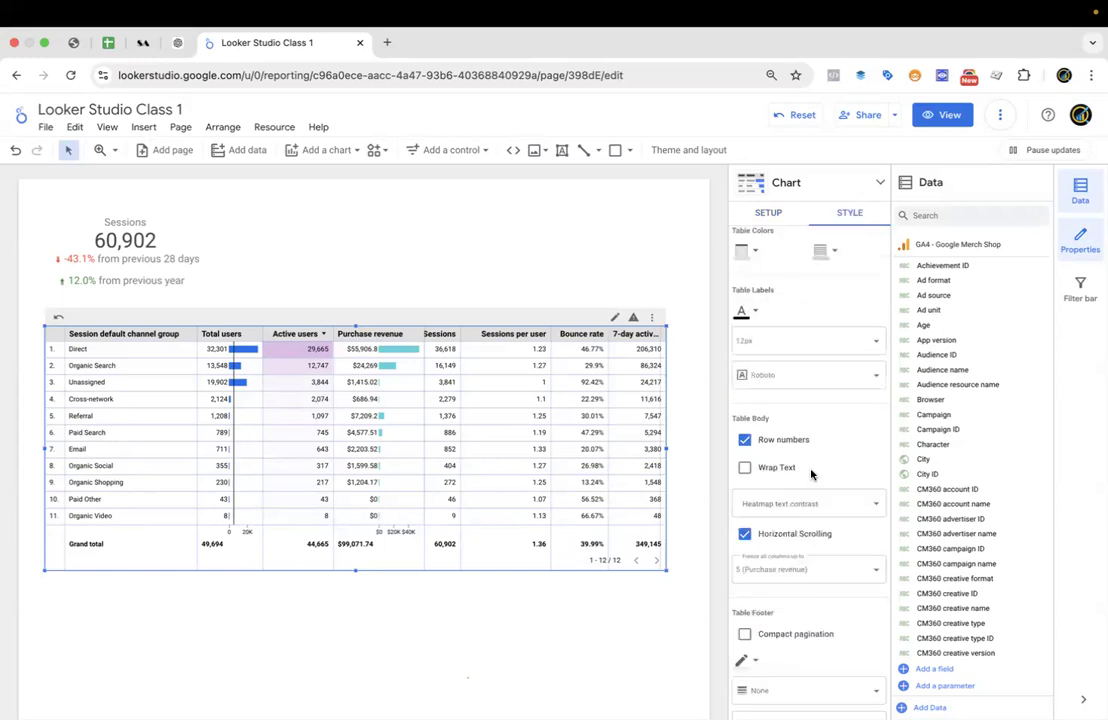
pyautogui.scroll(-5, 813, 476)
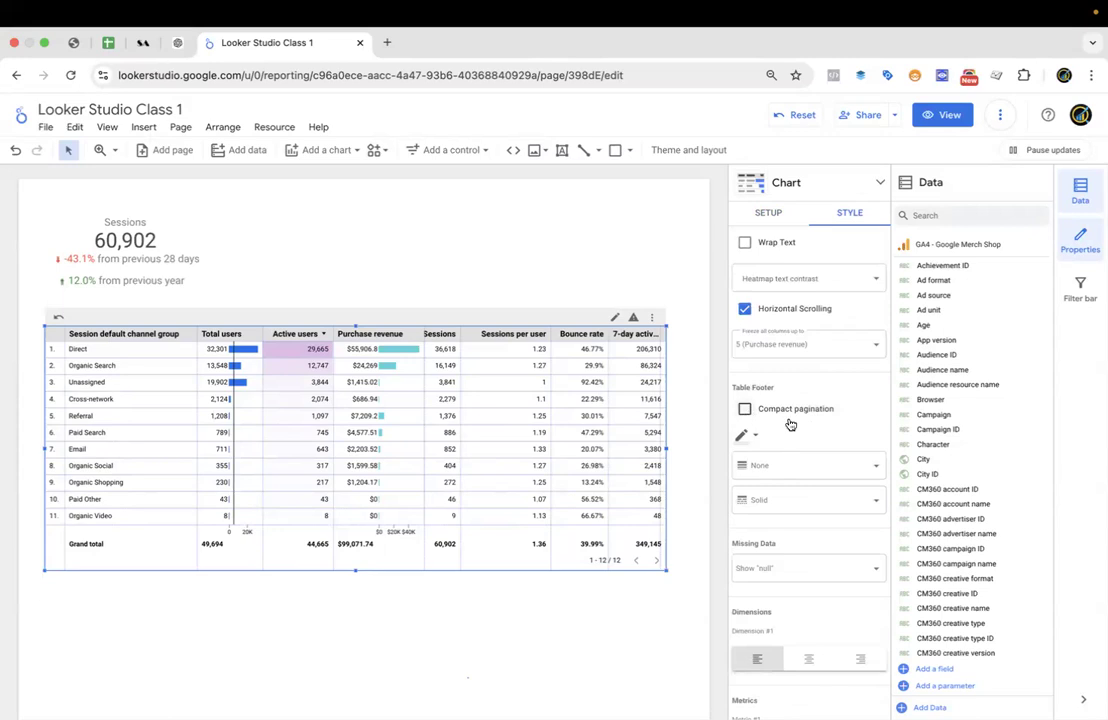
pyautogui.scroll(-12, 767, 417)
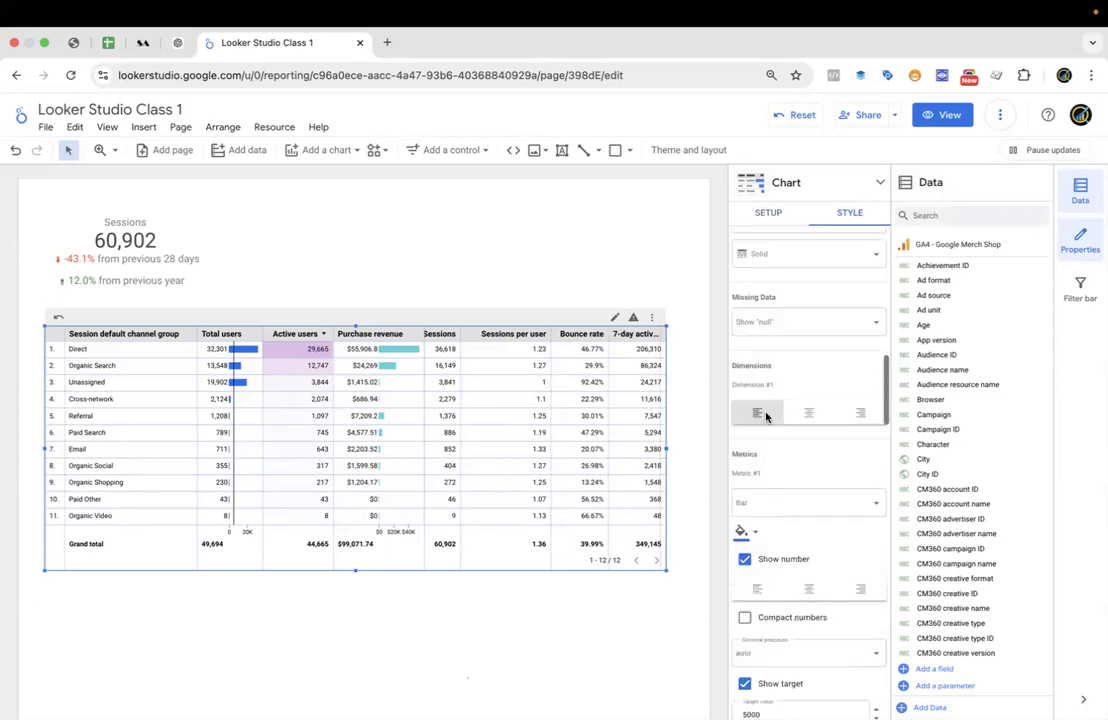
pyautogui.scroll(4, 784, 455)
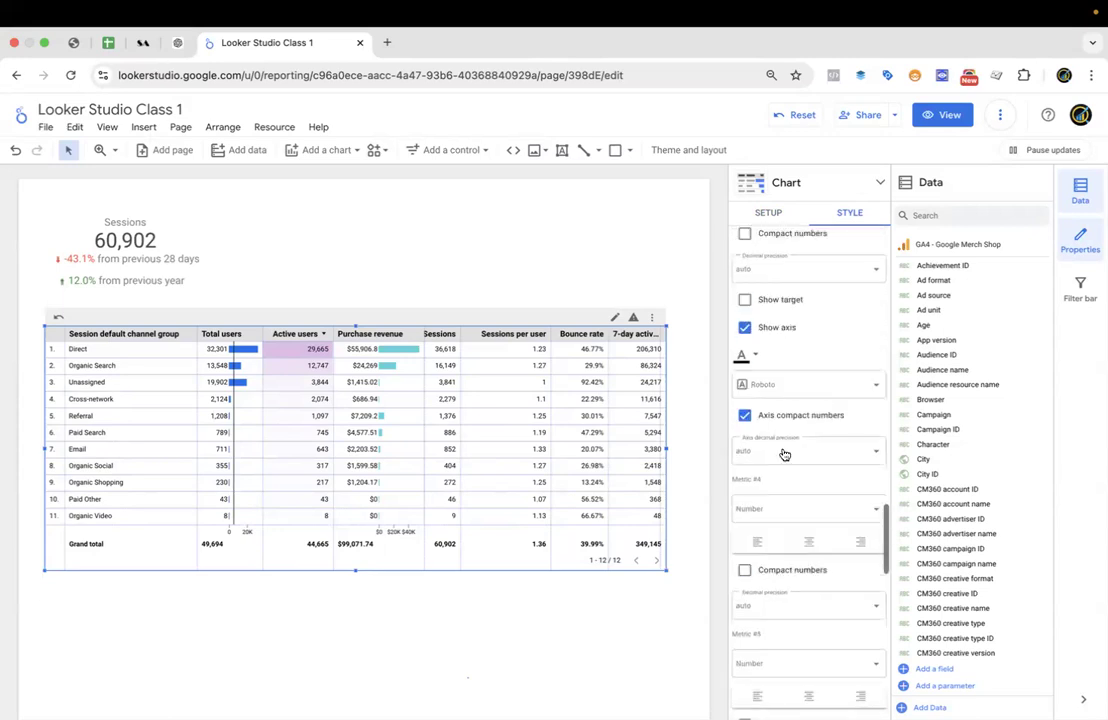
pyautogui.scroll(15, 783, 453)
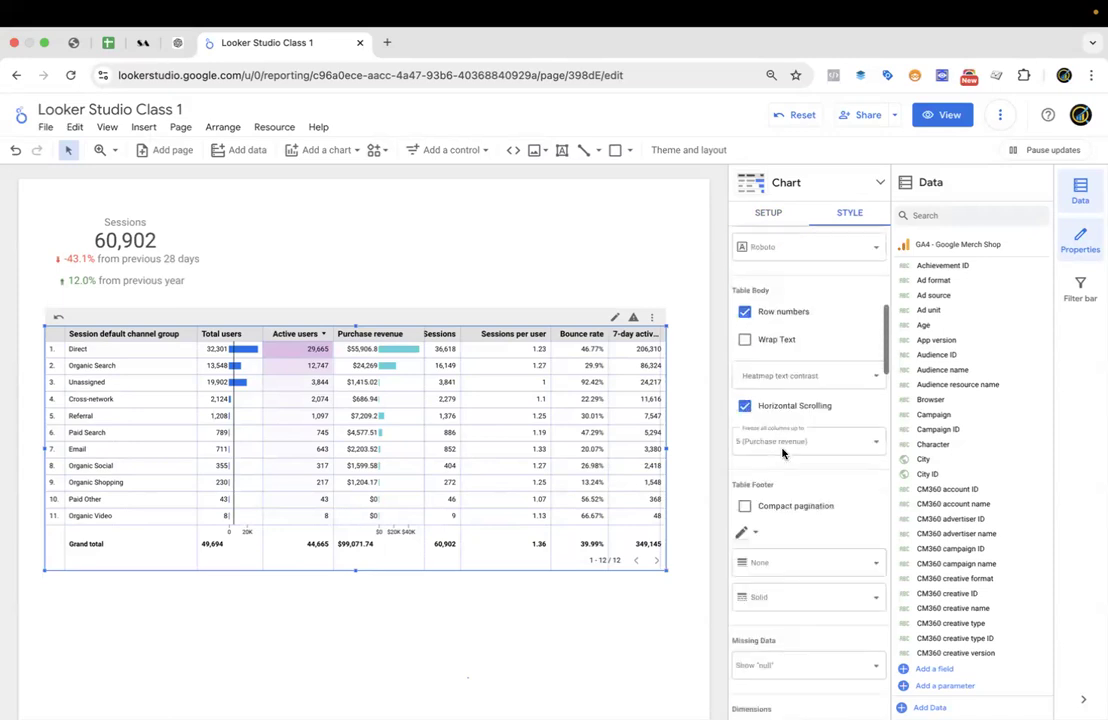
pyautogui.scroll(2, 783, 453)
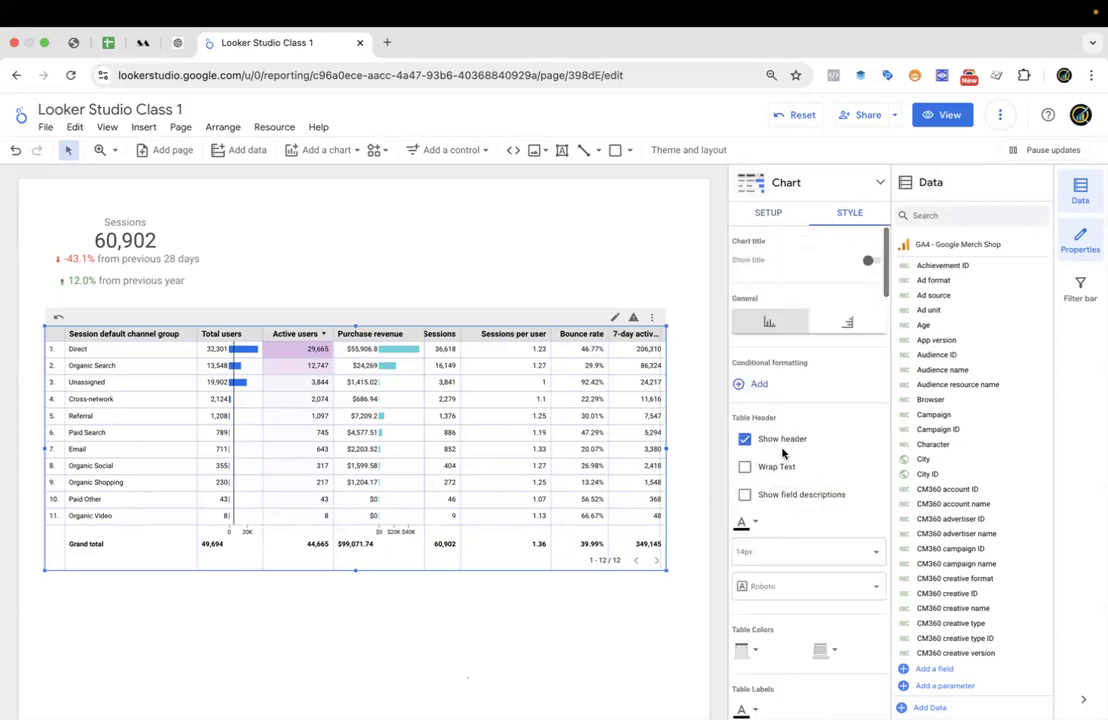
pyautogui.click(768, 212)
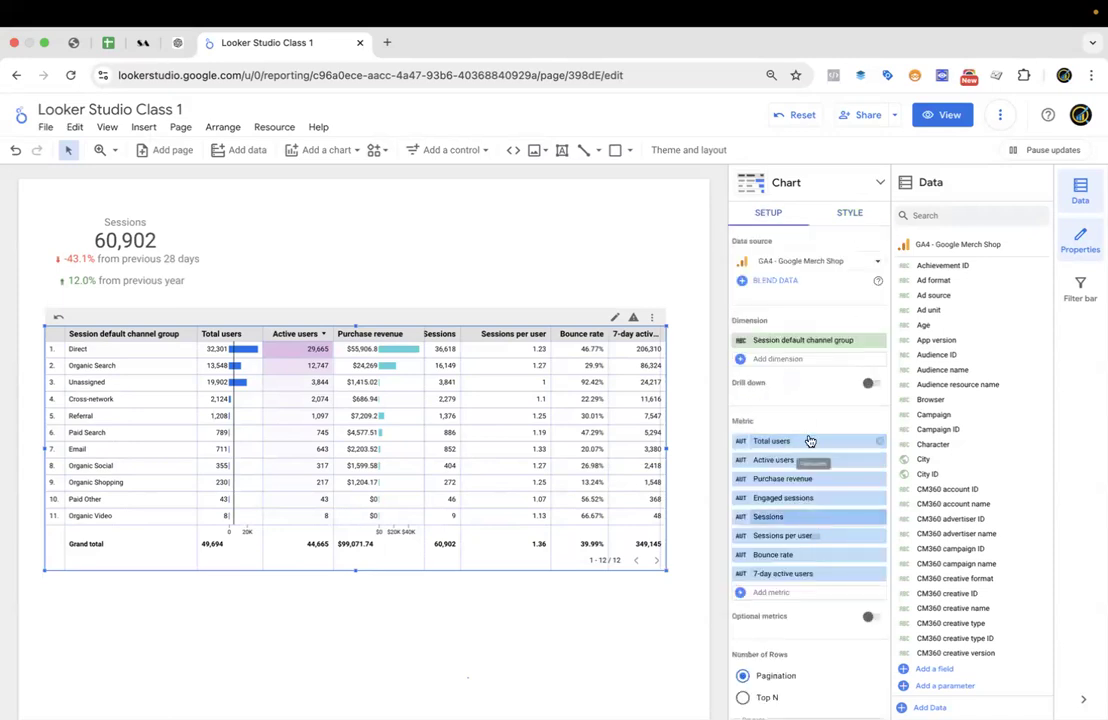
pyautogui.scroll(-5, 809, 440)
pyautogui.scroll(-2, 809, 440)
pyautogui.scroll(6, 809, 440)
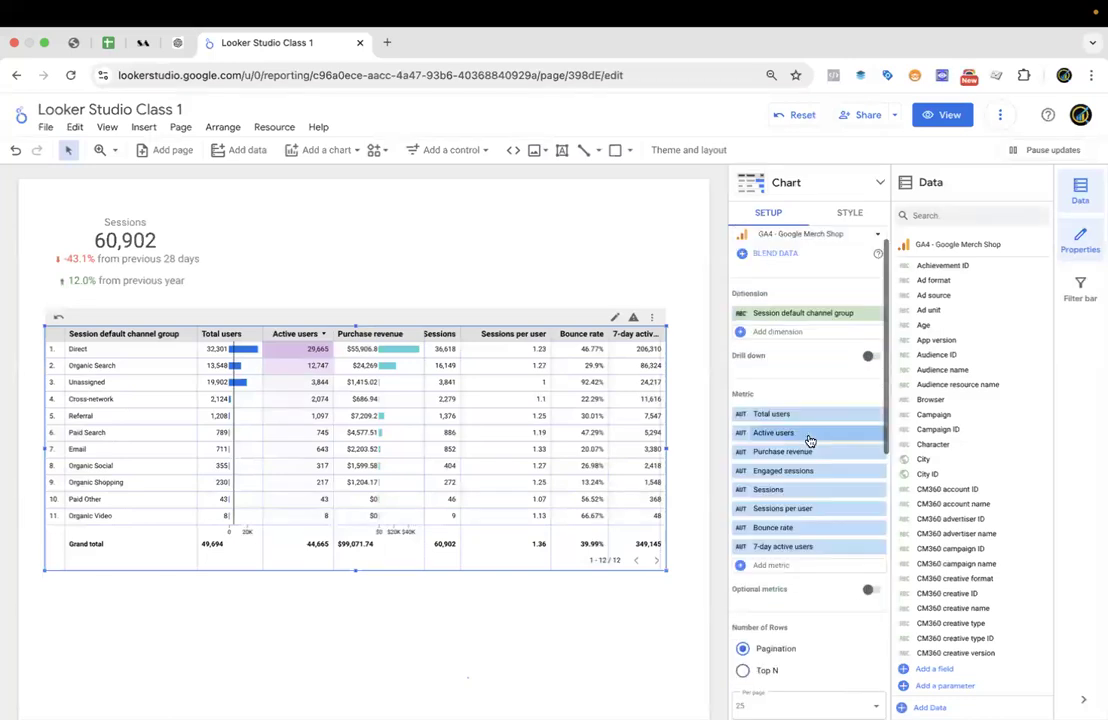
pyautogui.scroll(1, 810, 441)
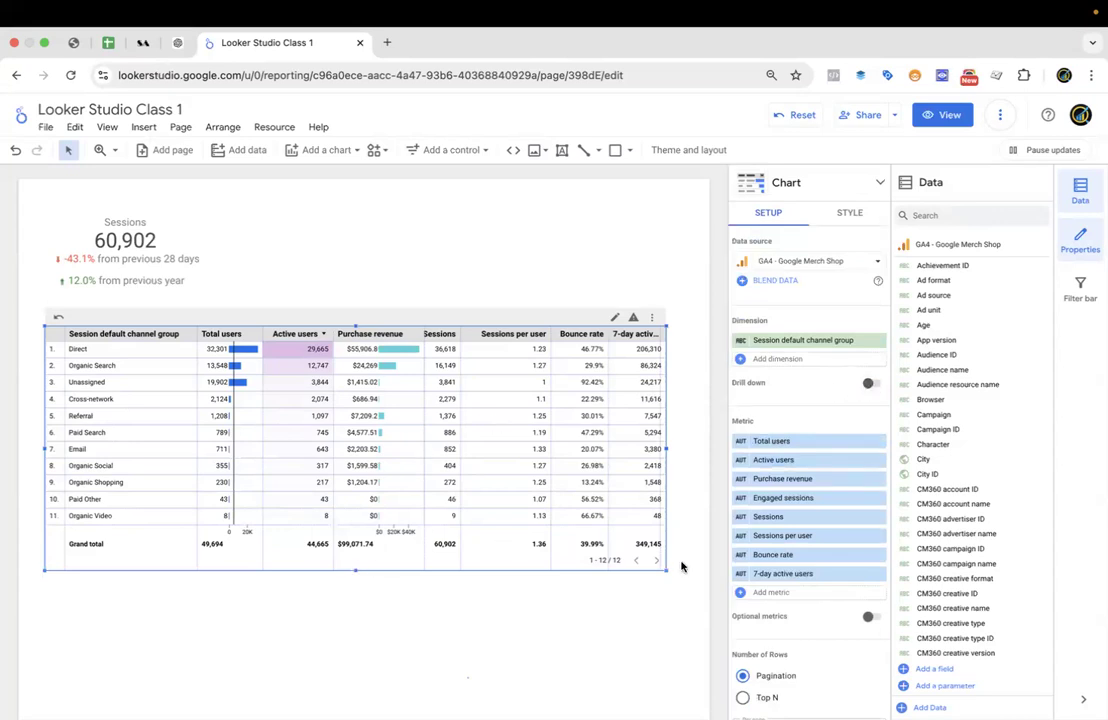
# Make the channel group table slightly shorter and shift it a little to the right on the page.
pyautogui.moveTo(668, 571); pyautogui.dragTo(664, 560)
pyautogui.moveTo(460, 430); pyautogui.dragTo(497, 425)
# Insert a plain table below the channel group table and widen it to span most of the page.
pyautogui.scroll(-5, 497, 428)
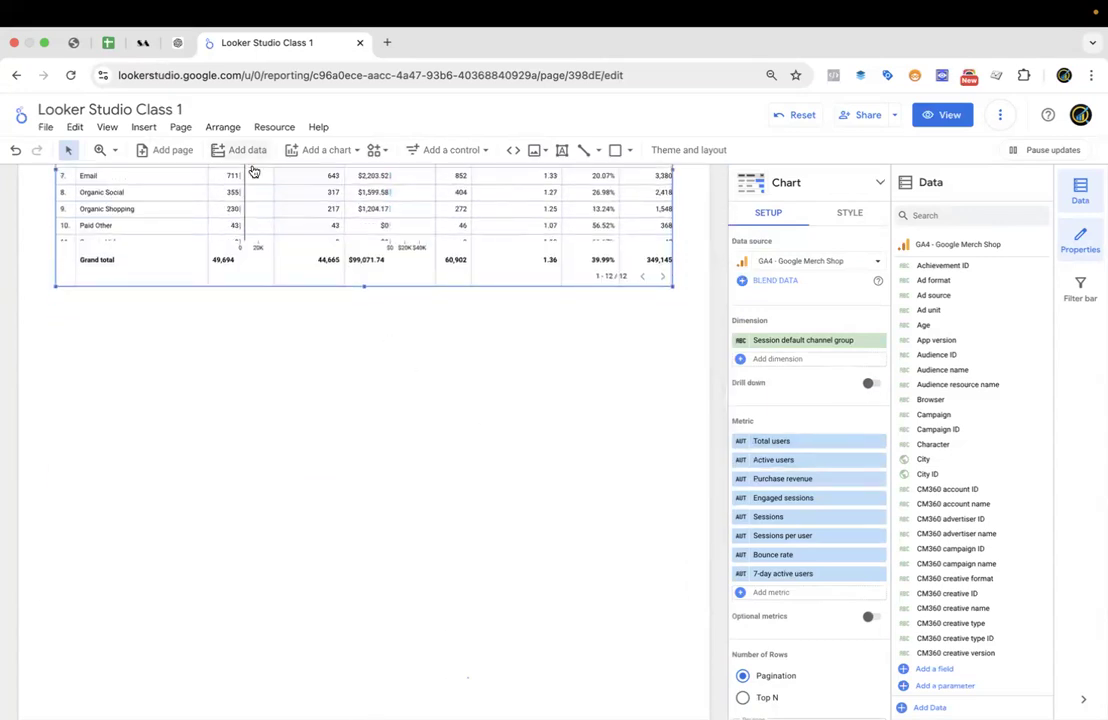
pyautogui.click(329, 151)
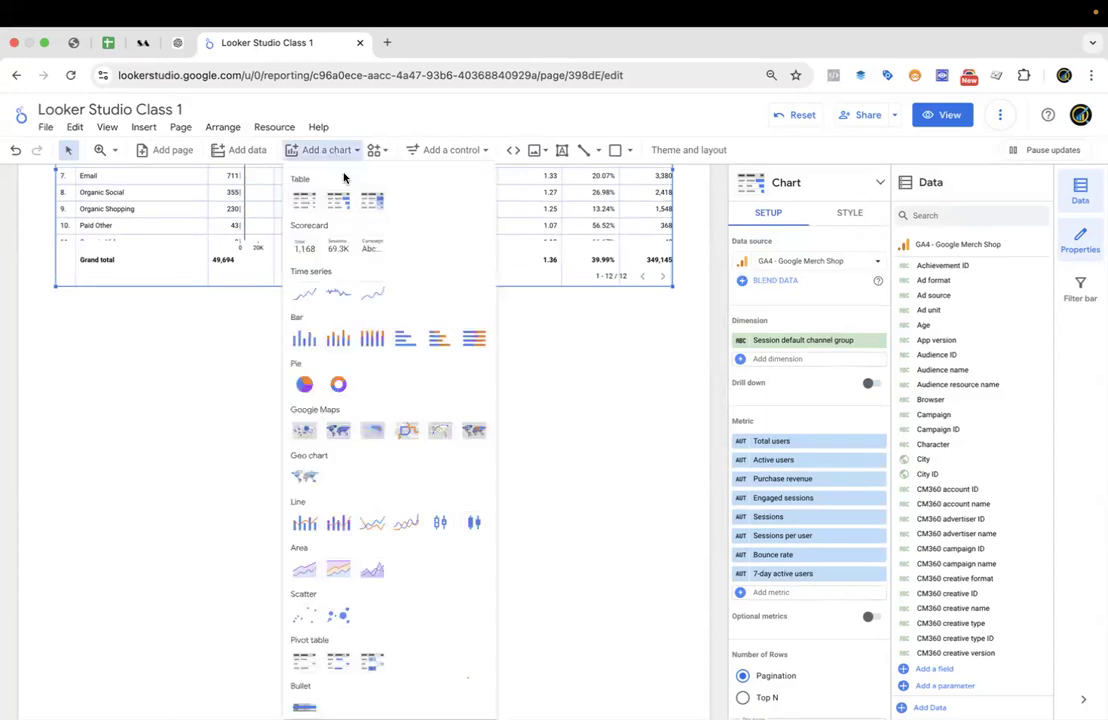
pyautogui.click(304, 200)
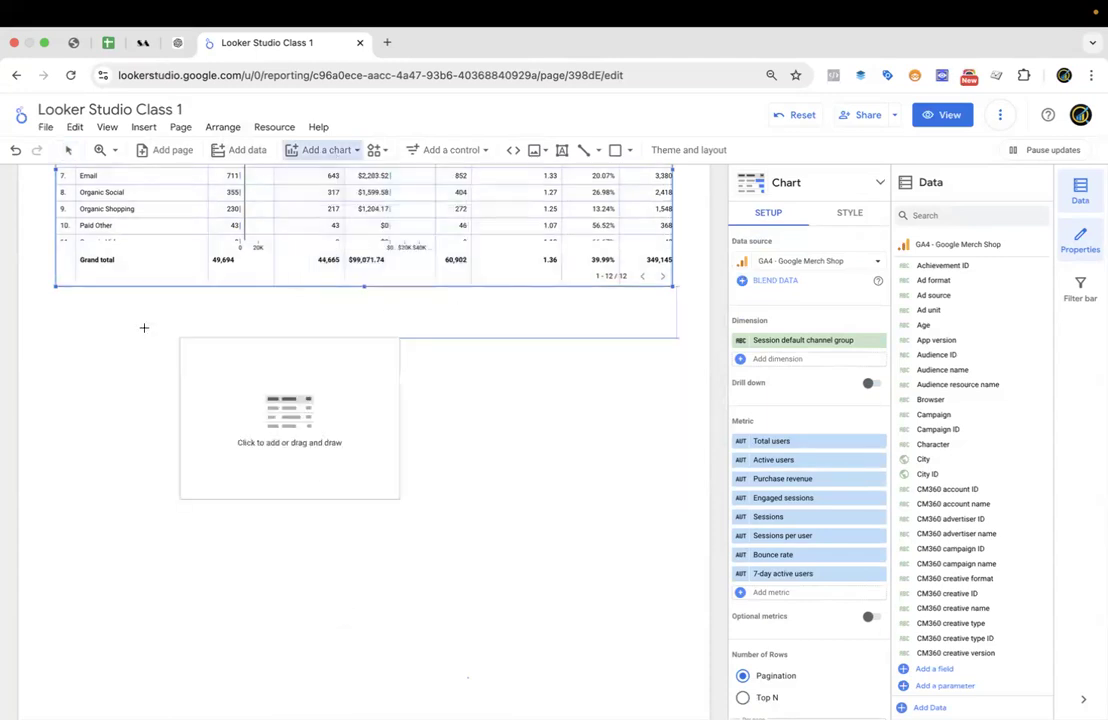
pyautogui.click(45, 321)
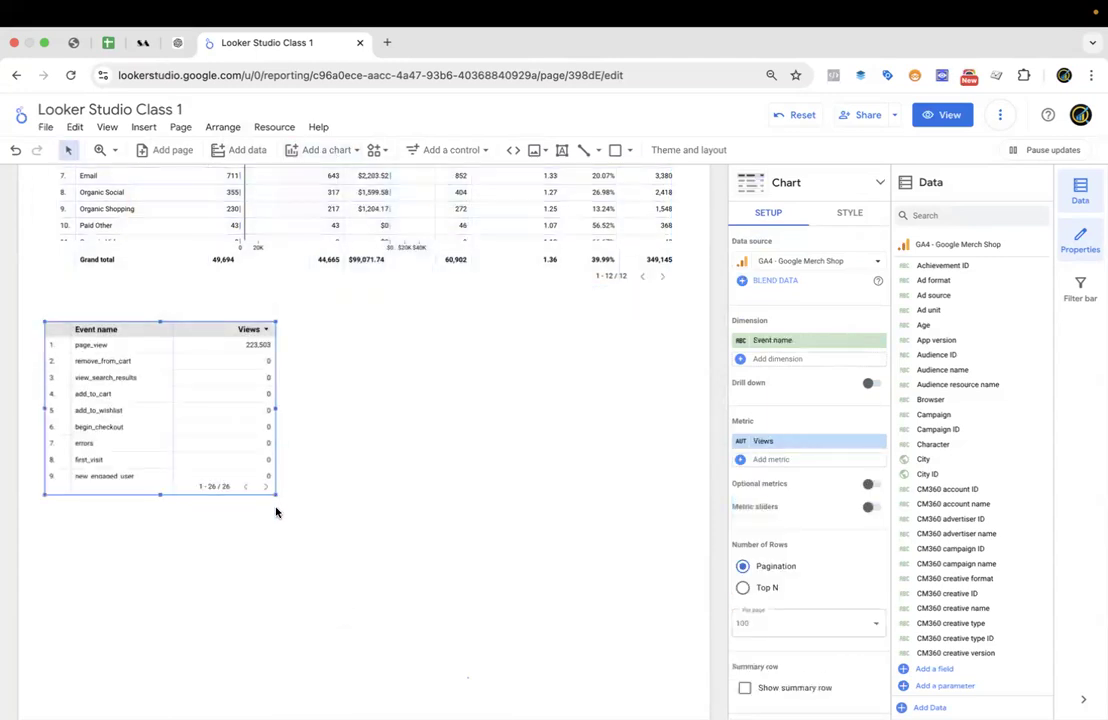
pyautogui.moveTo(277, 497); pyautogui.dragTo(628, 493)
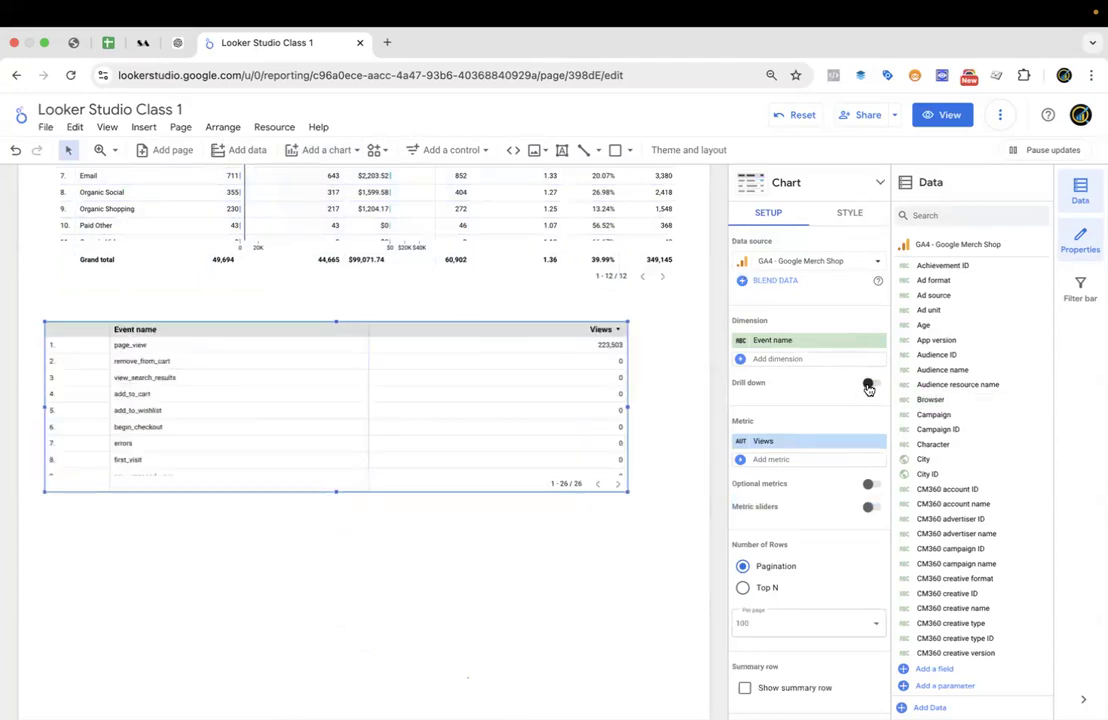
# Replace the new table's Event name dimension with Country.
pyautogui.scroll(-1, 868, 388)
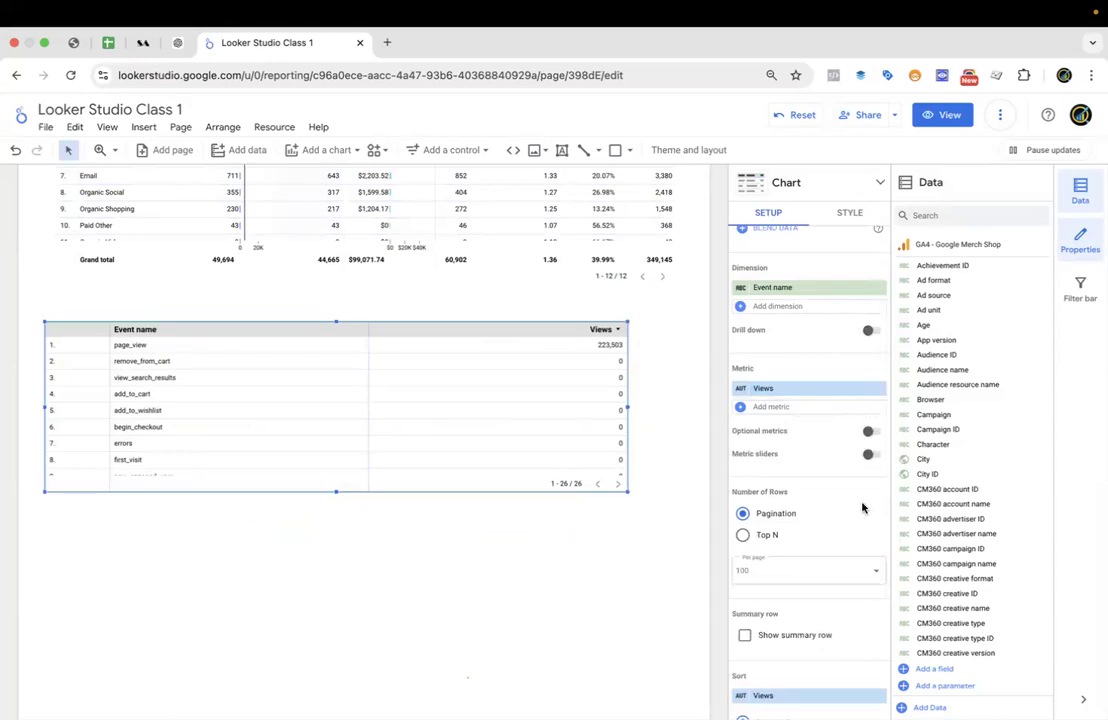
pyautogui.scroll(-5, 862, 508)
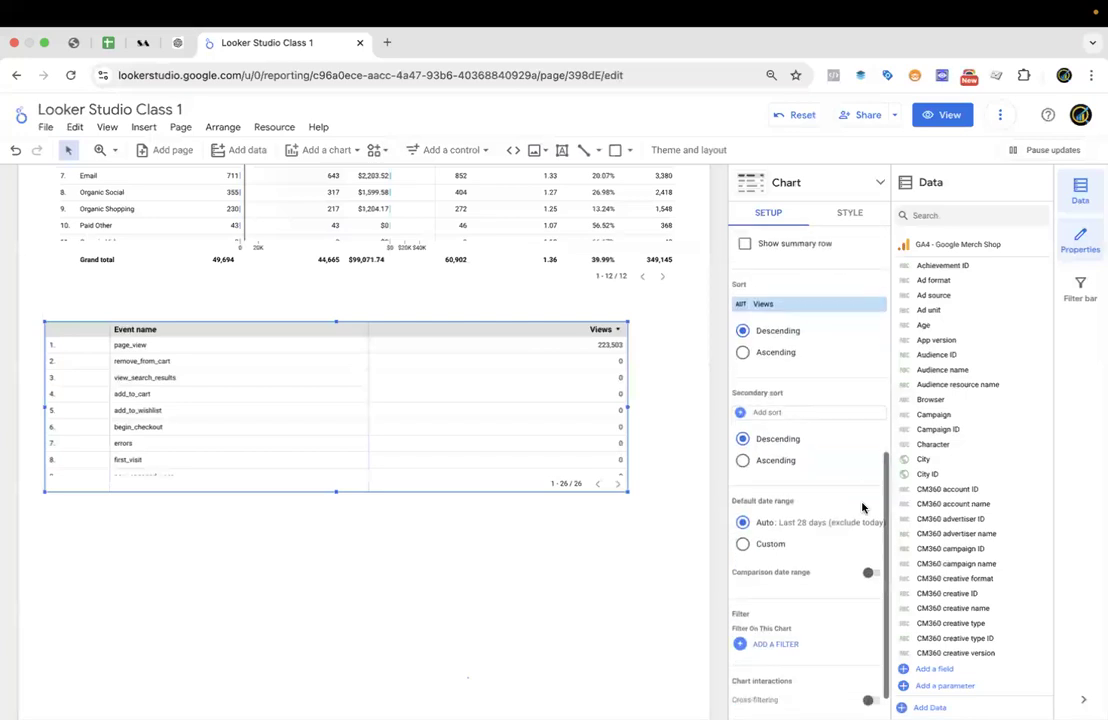
pyautogui.scroll(3, 804, 465)
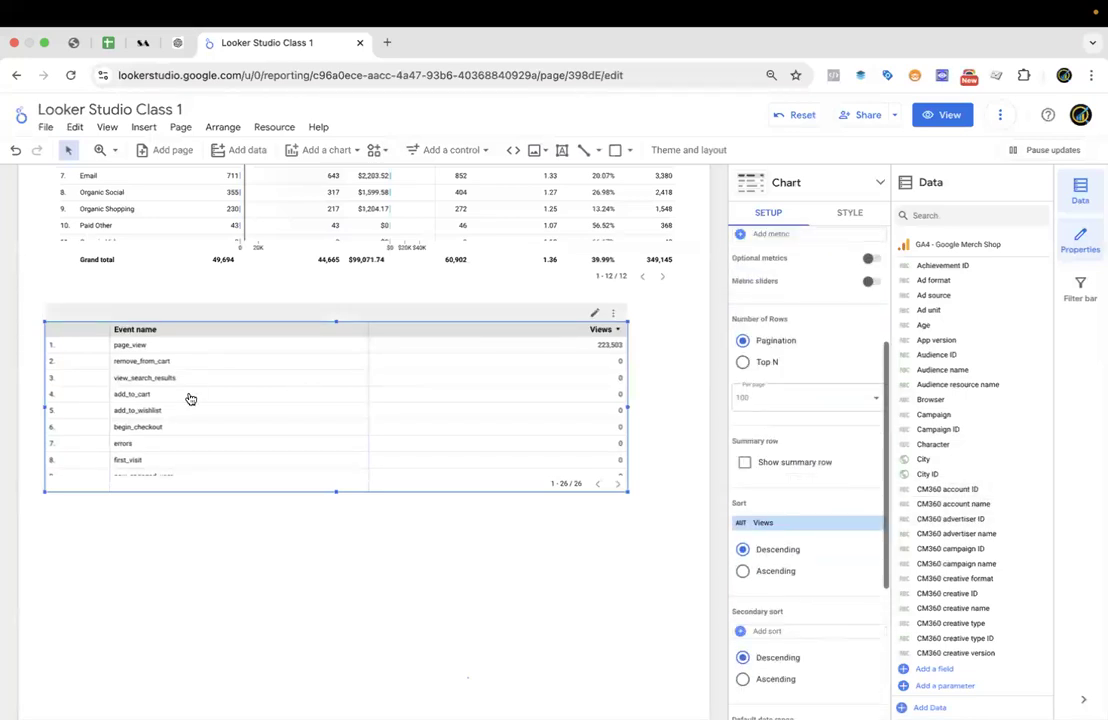
pyautogui.scroll(3, 825, 360)
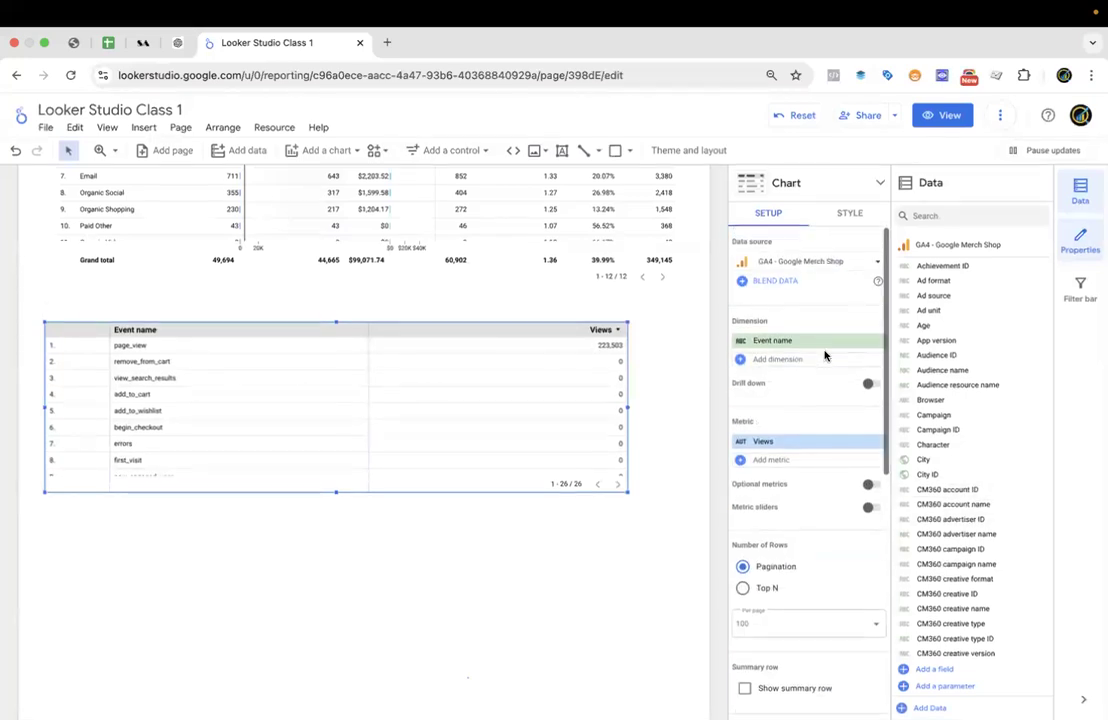
pyautogui.click(819, 341)
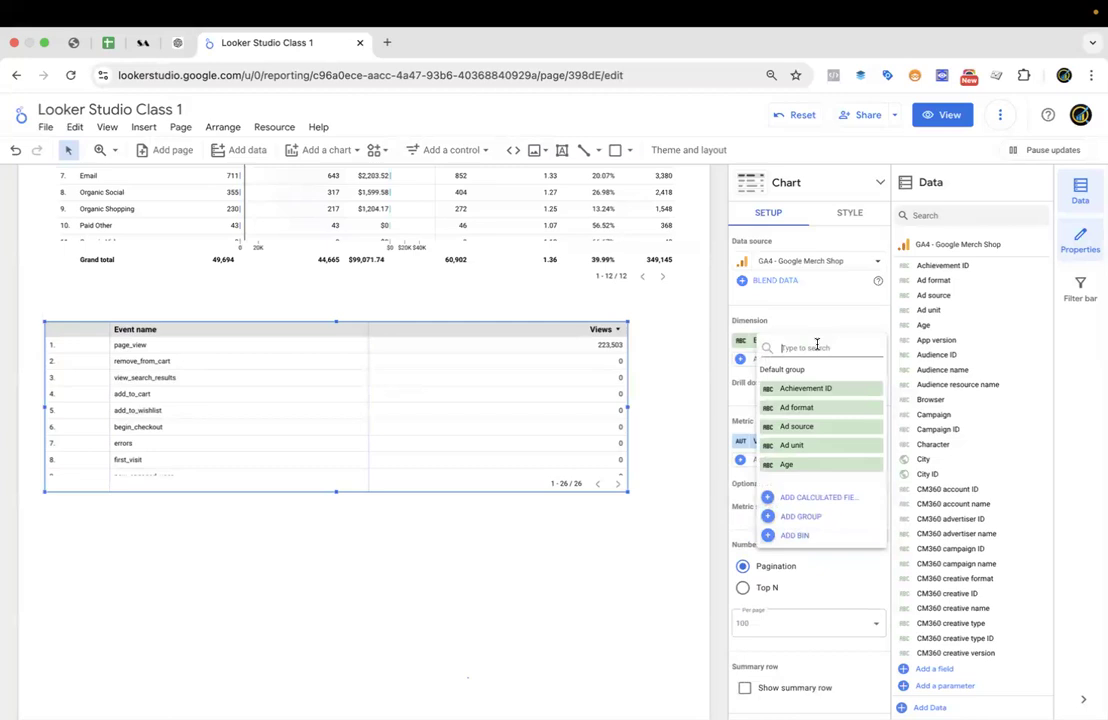
pyautogui.write('coun')
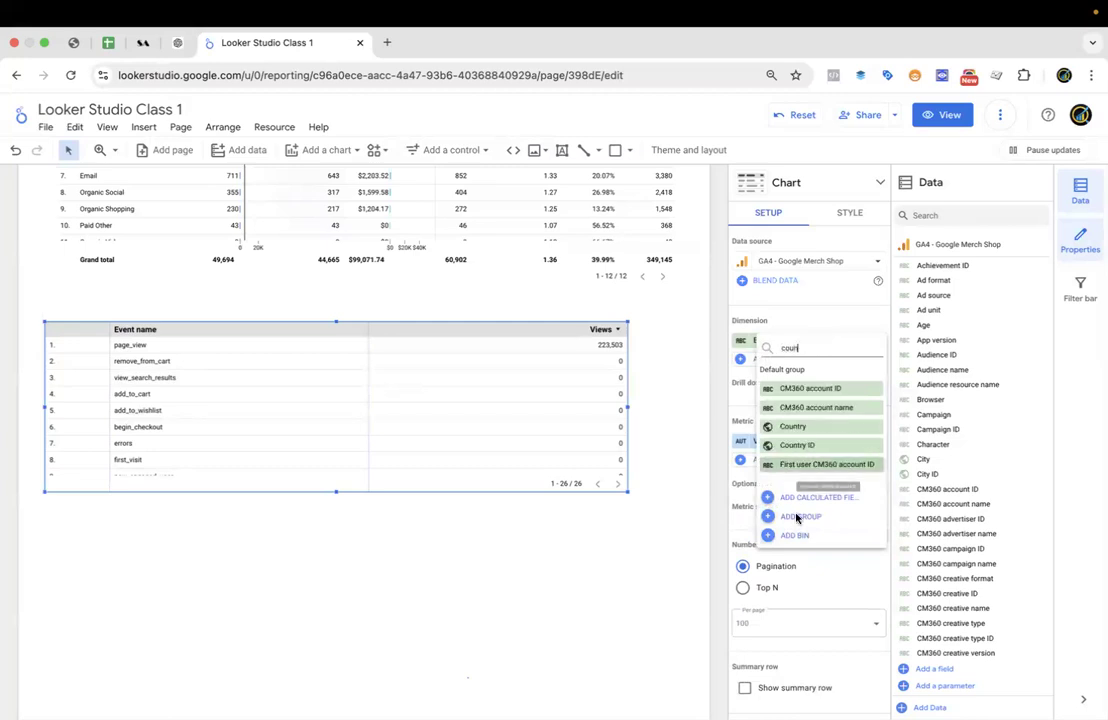
pyautogui.click(810, 428)
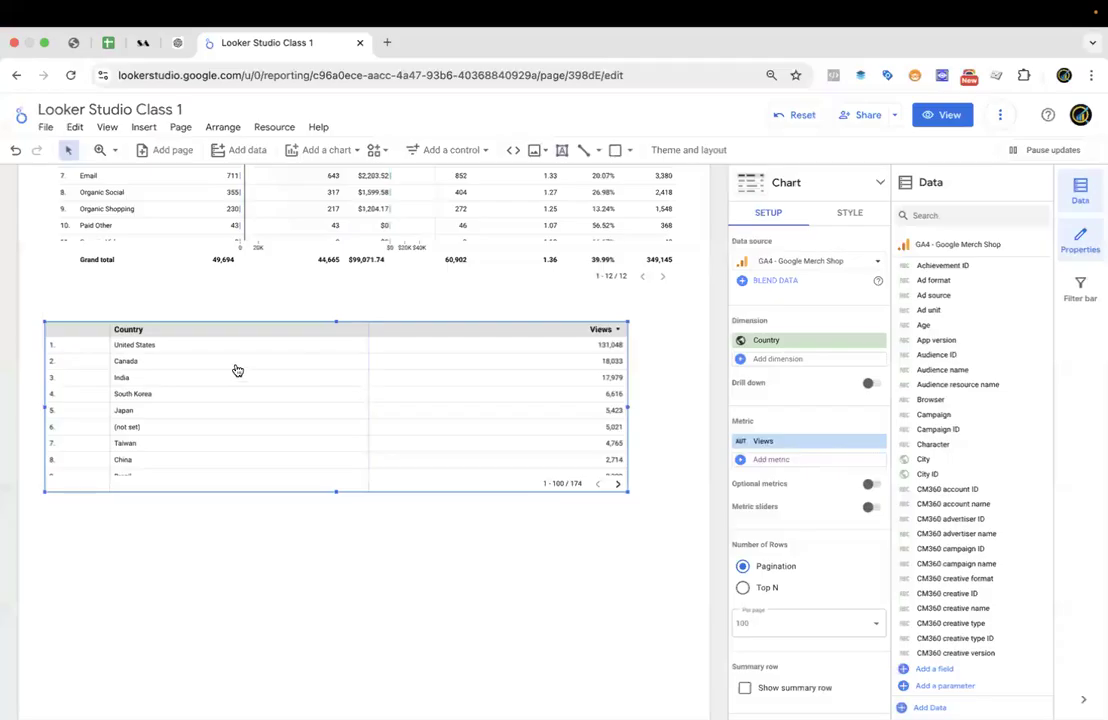
# Replace the country table's Views metric with Total users and add Sessions as a second metric.
pyautogui.click(796, 443)
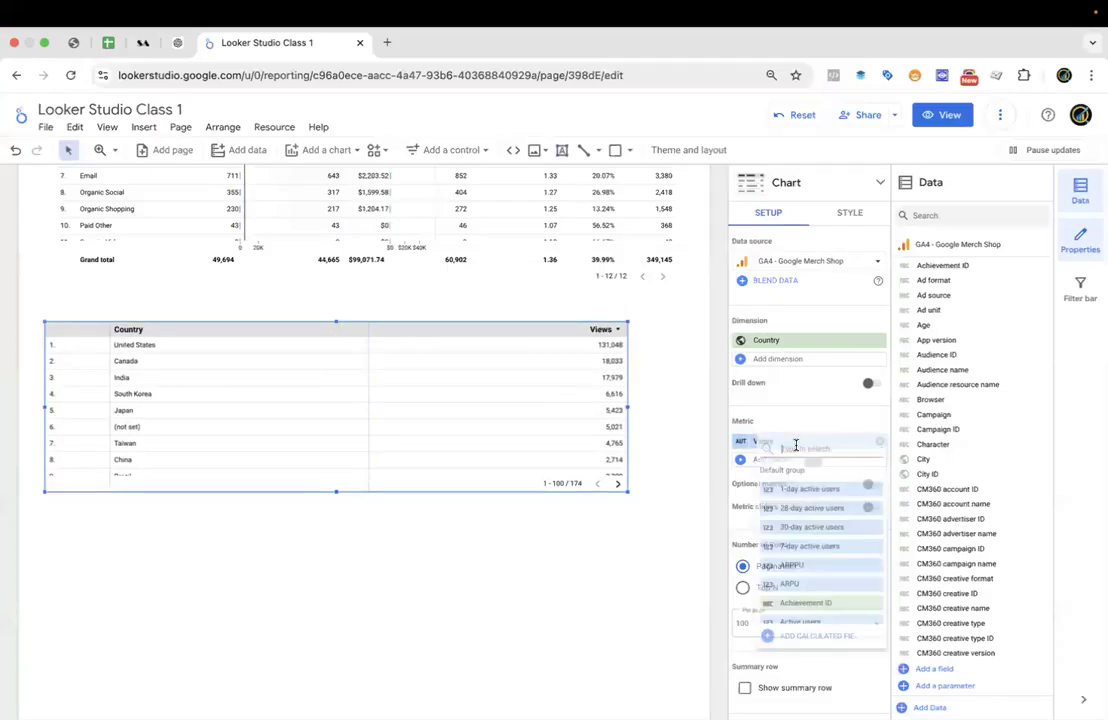
pyautogui.write('total user')
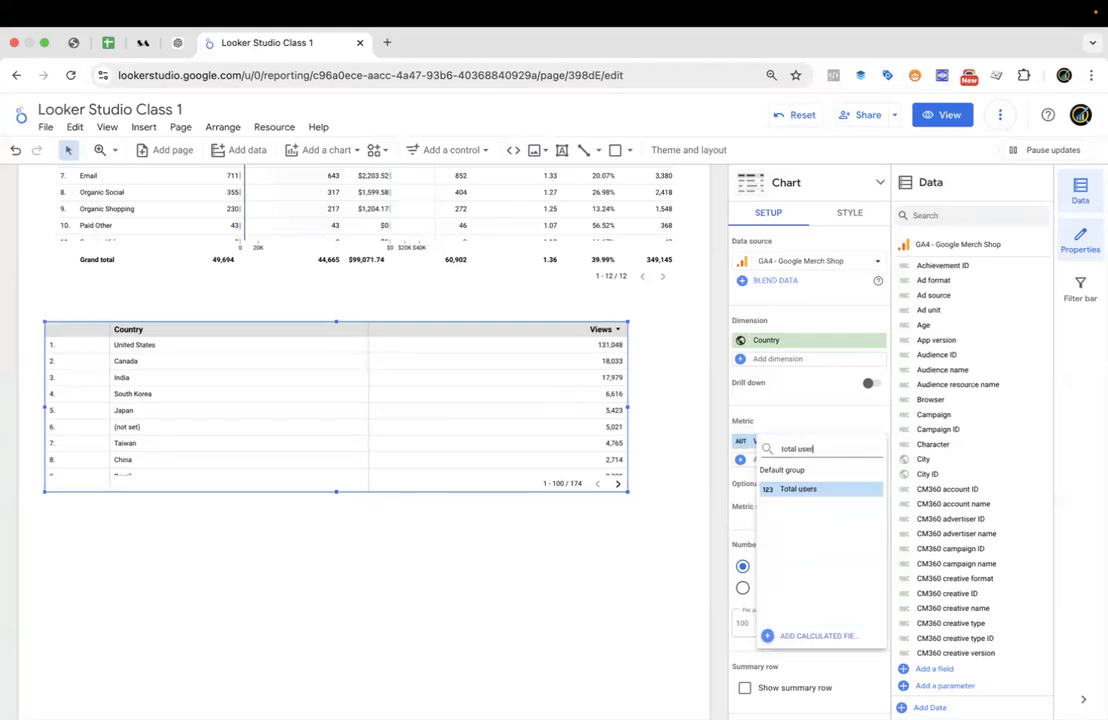
pyautogui.click(830, 489)
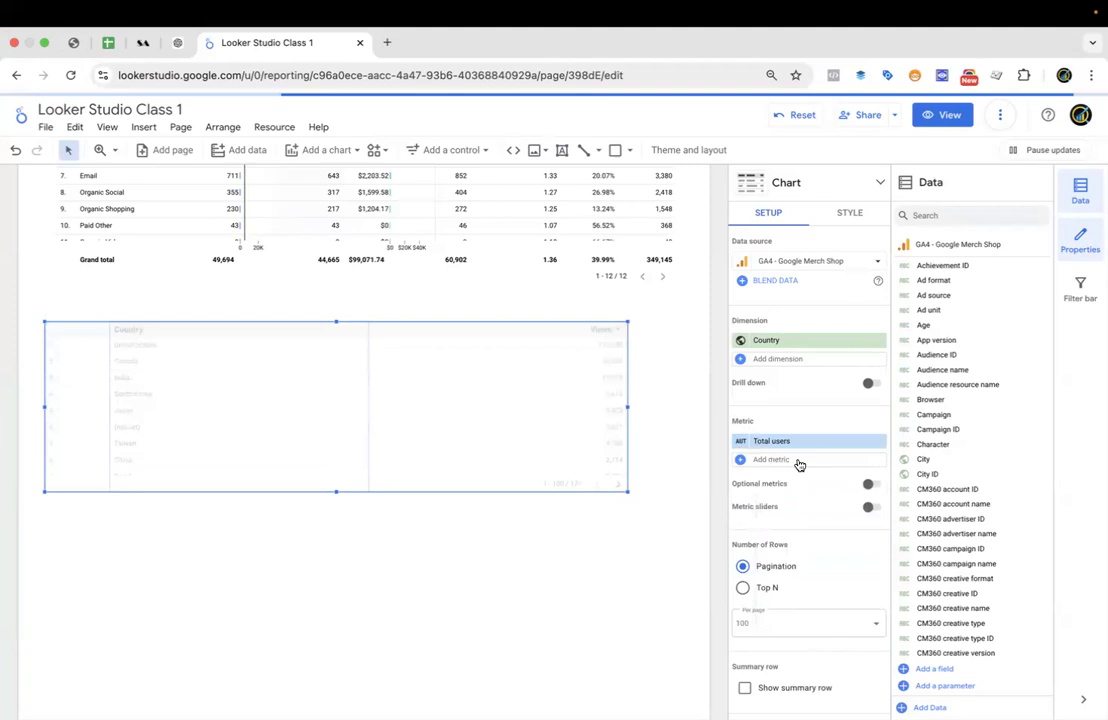
pyautogui.click(797, 459)
pyautogui.write('ses')
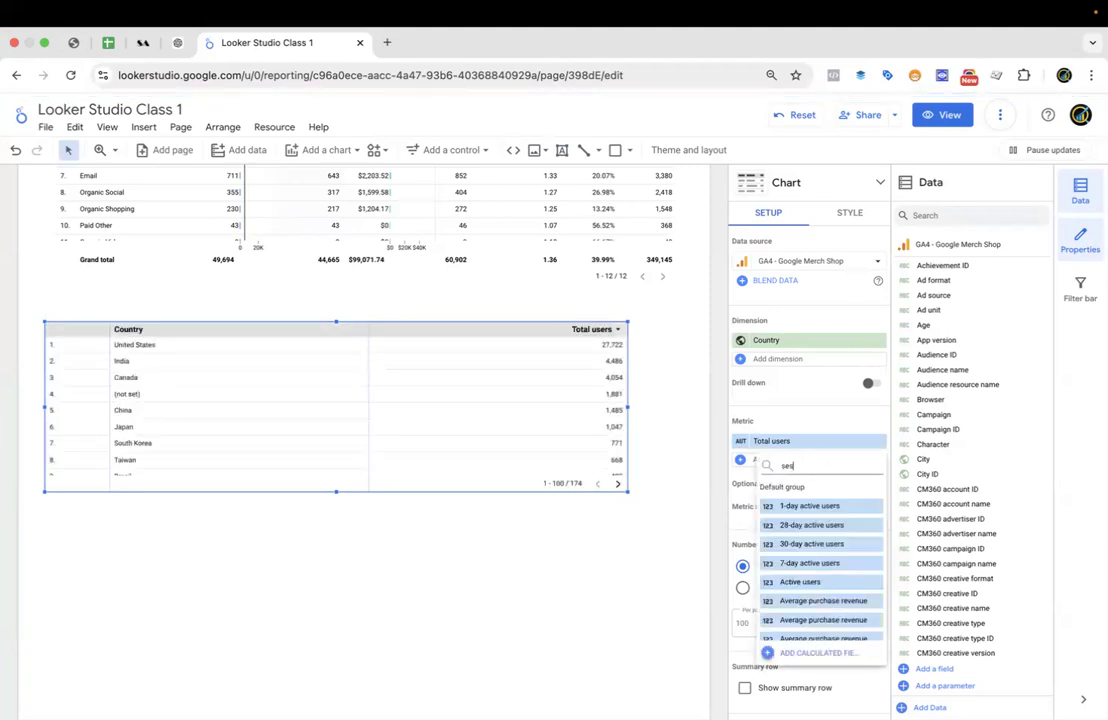
pyautogui.write('sions')
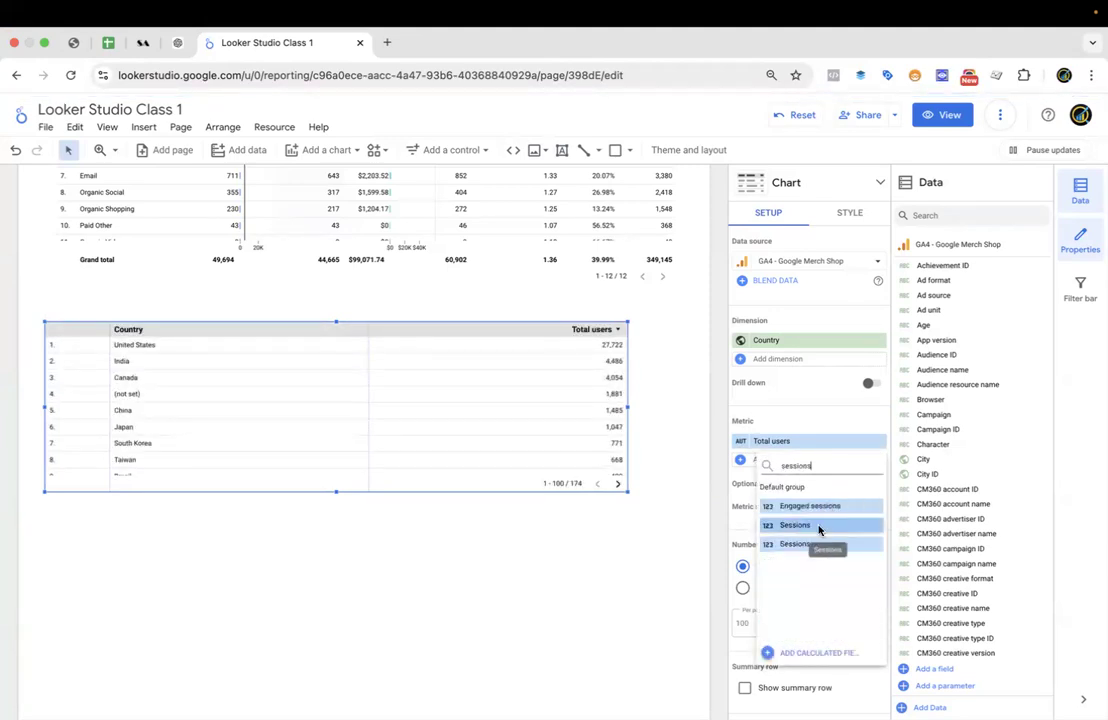
pyautogui.click(820, 525)
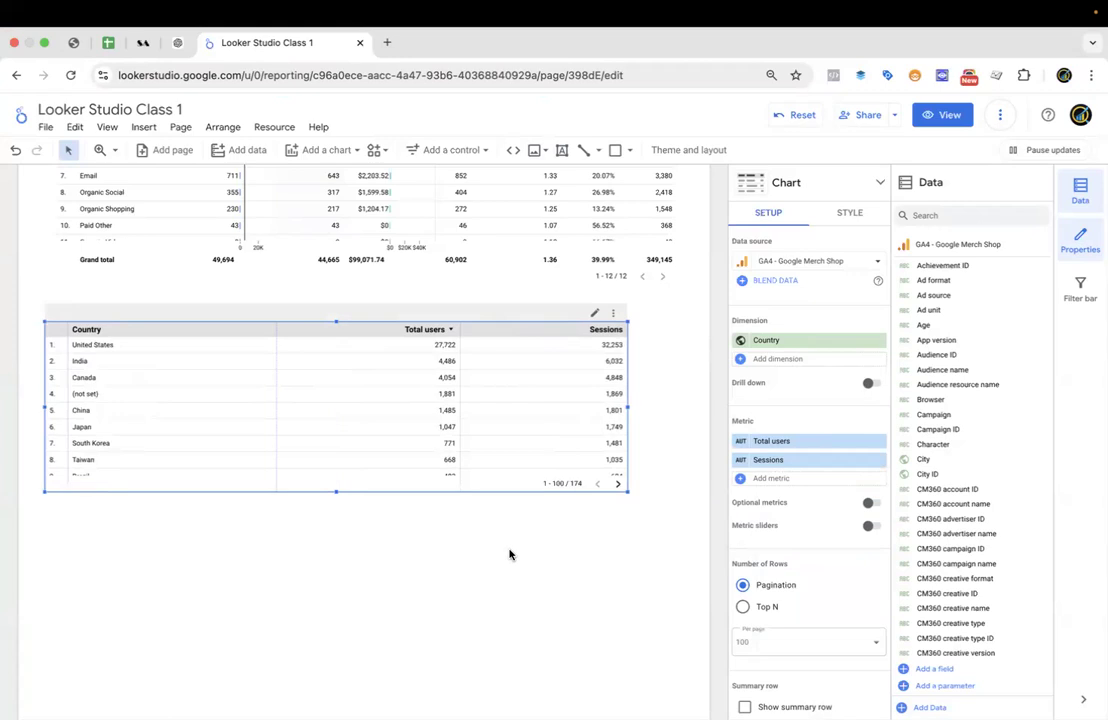
# Move the country table slightly to the right beneath the channel group table.
pyautogui.scroll(3, 365, 362)
pyautogui.scroll(-5, 274, 455)
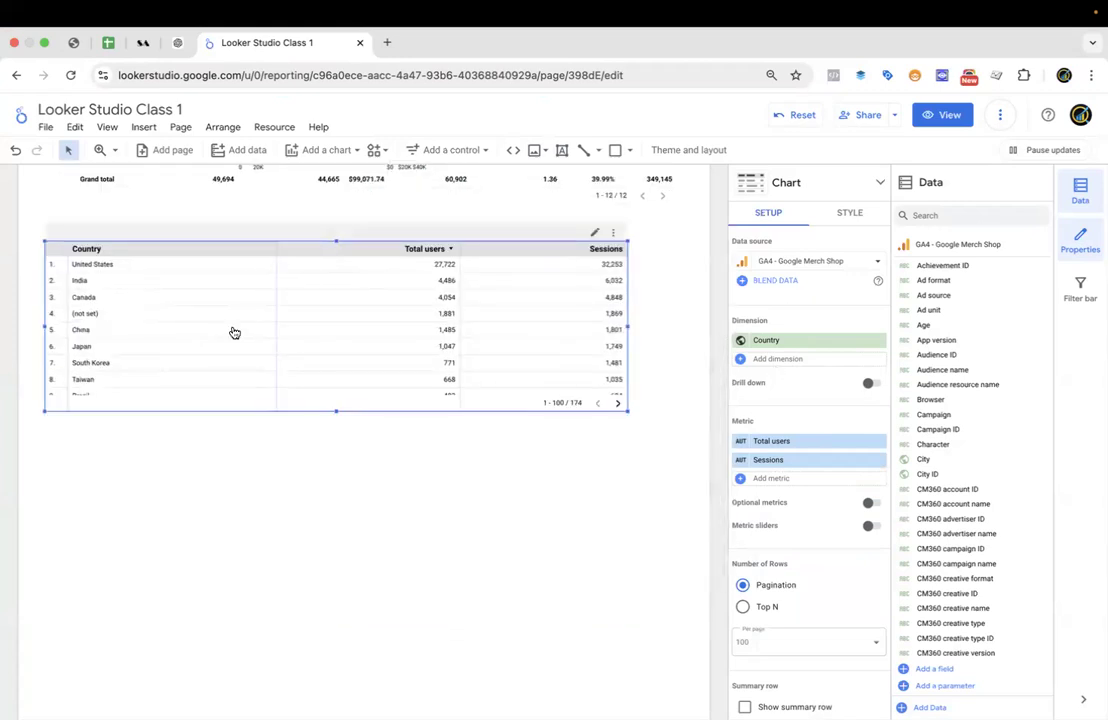
pyautogui.moveTo(470, 339); pyautogui.dragTo(500, 343)
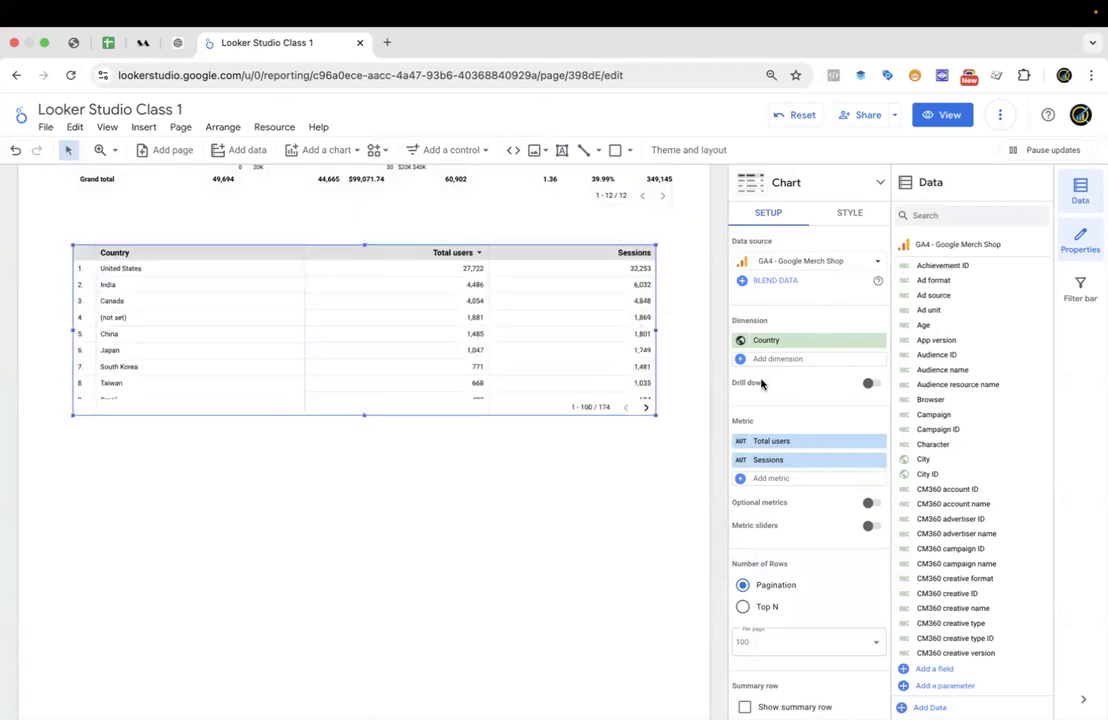
# Enable drill down on the country table and look through its rows.
pyautogui.click(869, 387)
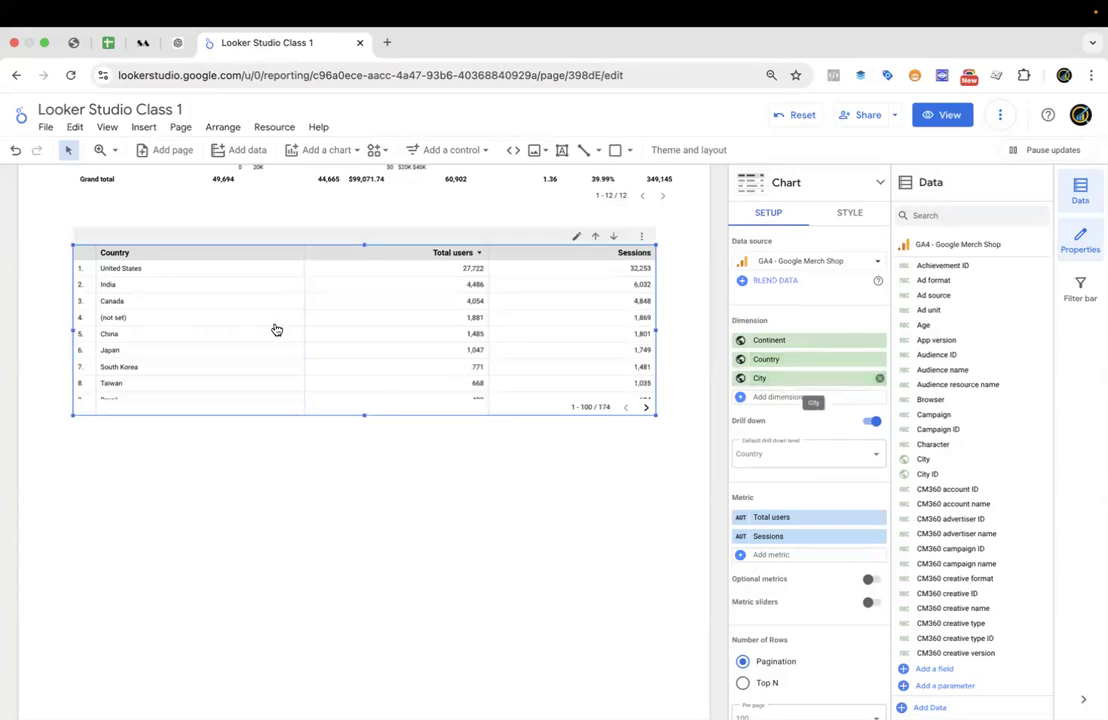
pyautogui.scroll(-1, 155, 348)
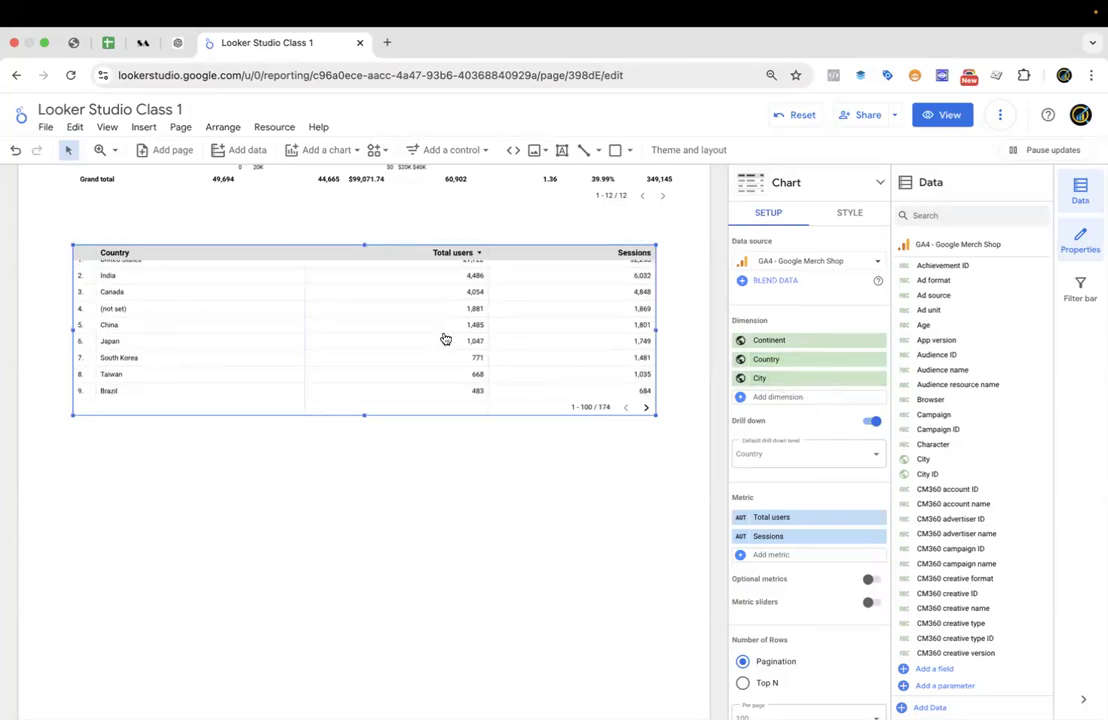
pyautogui.scroll(-2, 195, 351)
pyautogui.scroll(-1, 195, 351)
pyautogui.scroll(3, 300, 349)
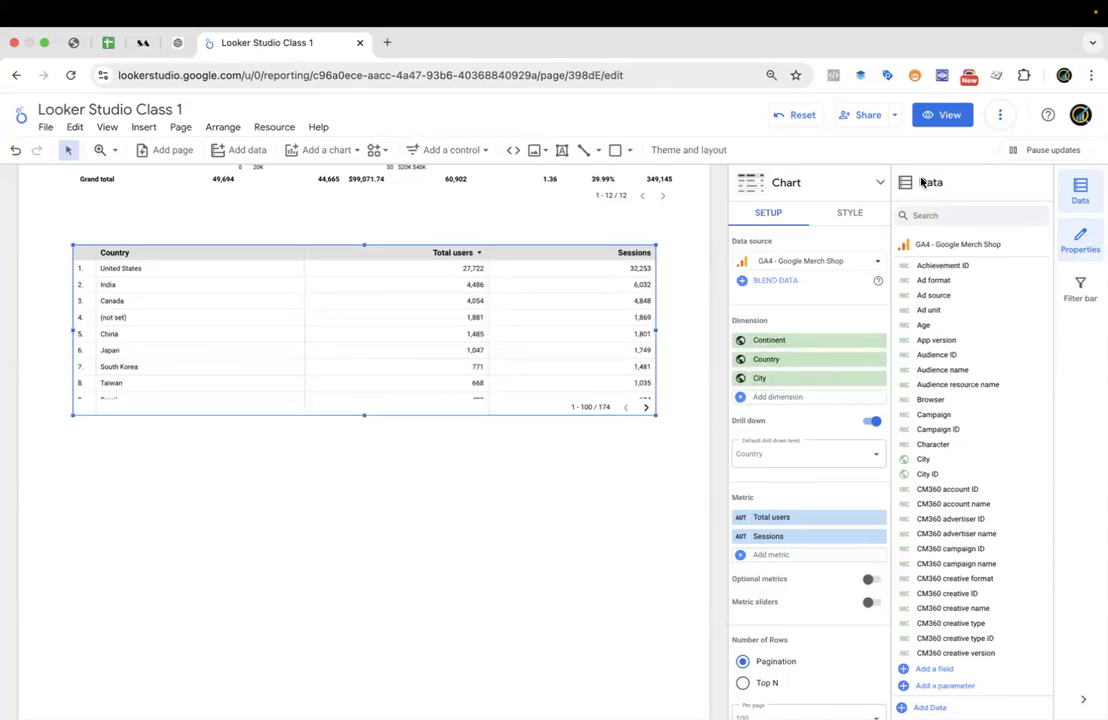
# Preview the country table's drill-down controls in view mode and return to editing the report.
pyautogui.click(947, 116)
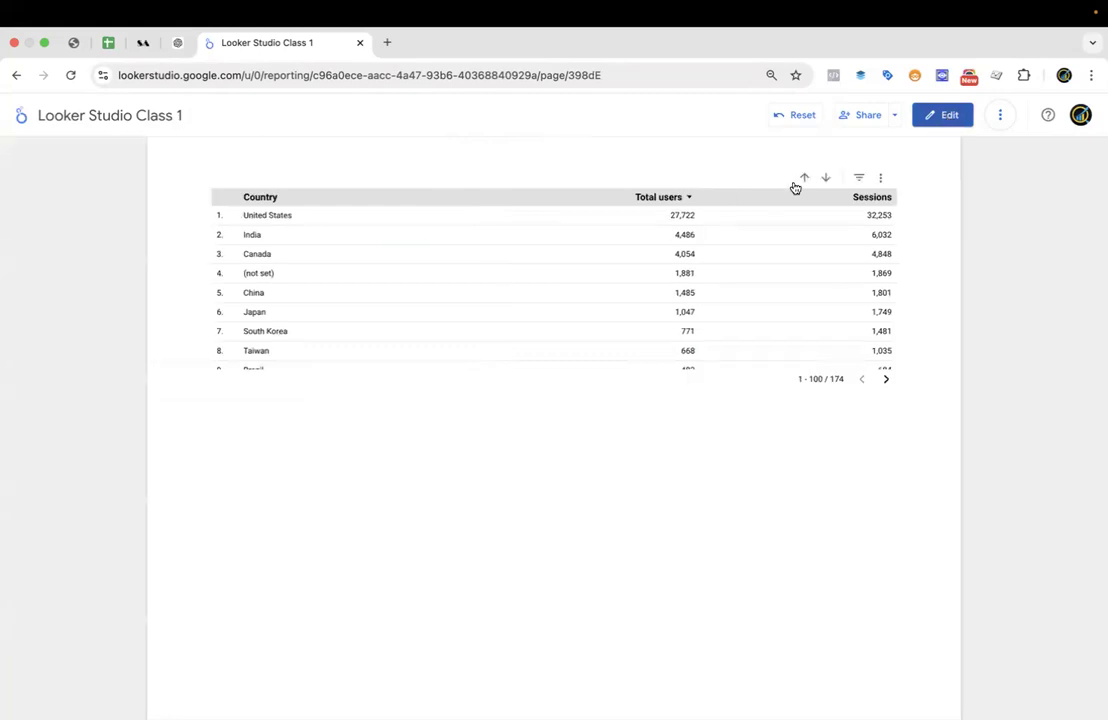
pyautogui.click(947, 116)
# Remove the Continent dimension from the country table, keeping Country and City as its drill-down levels.
pyautogui.click(589, 319)
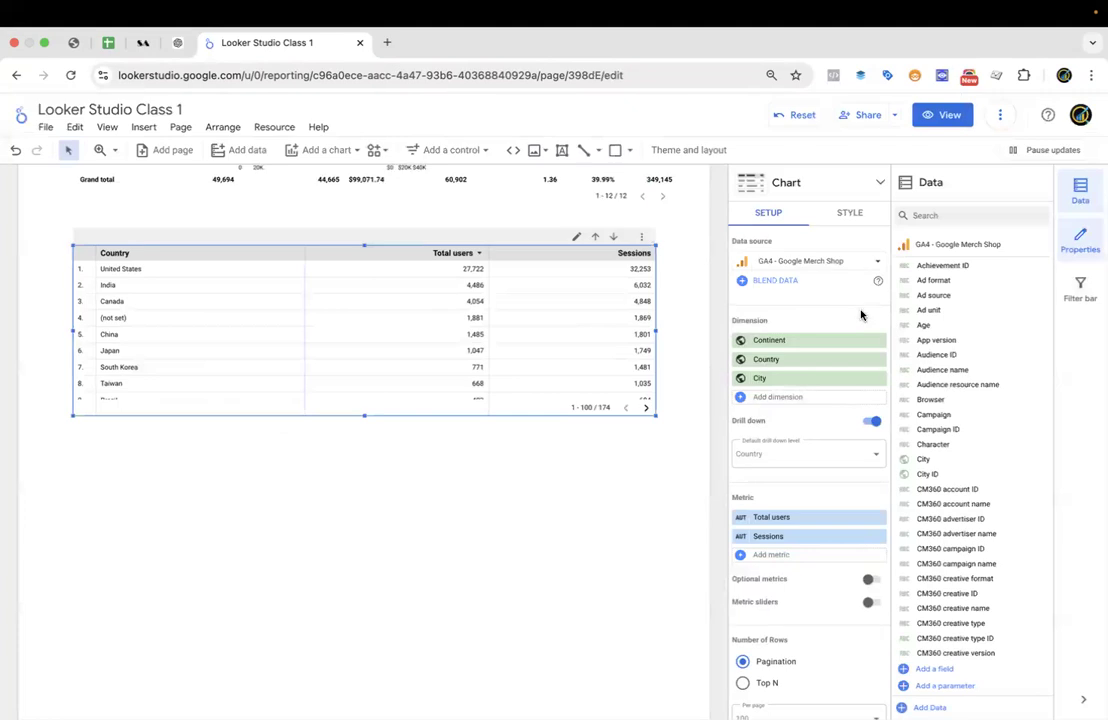
pyautogui.click(878, 344)
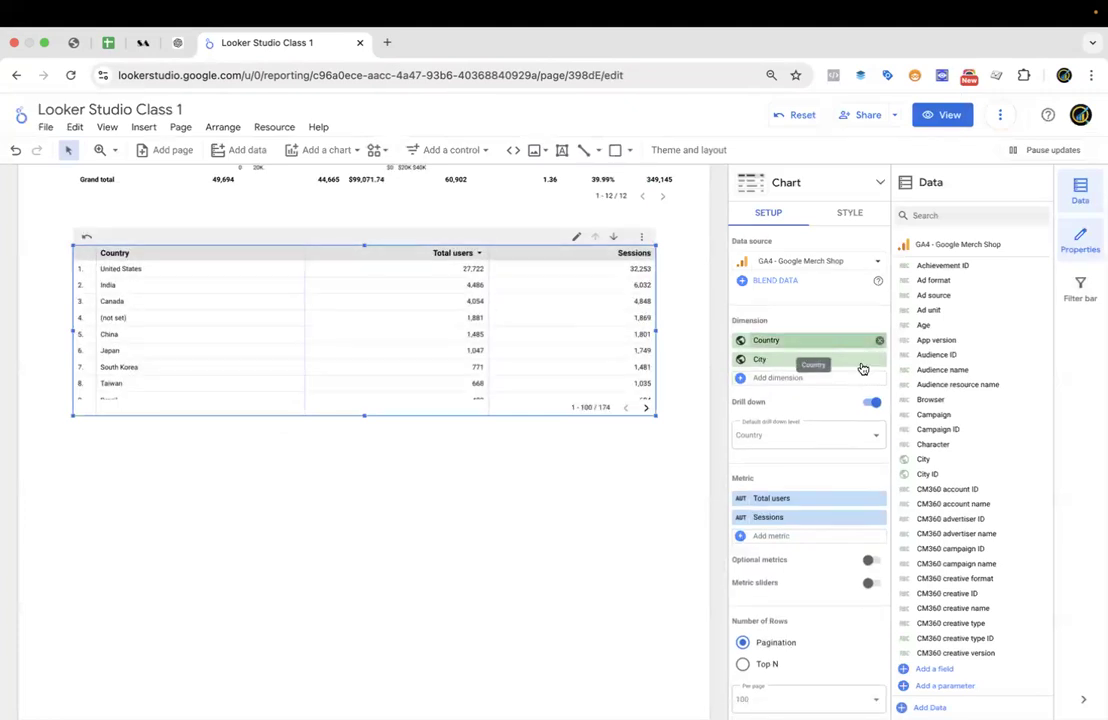
# Strip the country table's drill-down dimensions back to Country alone, switching drill down off and on again along the way.
pyautogui.click(880, 361)
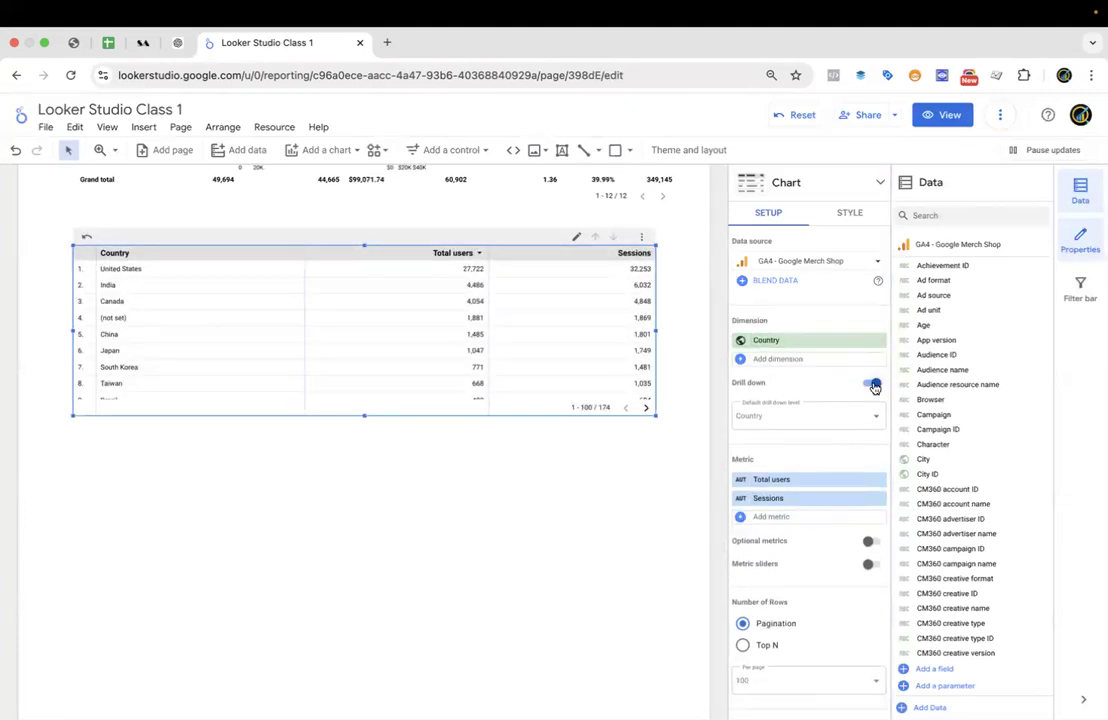
pyautogui.click(873, 383)
pyautogui.click(872, 383)
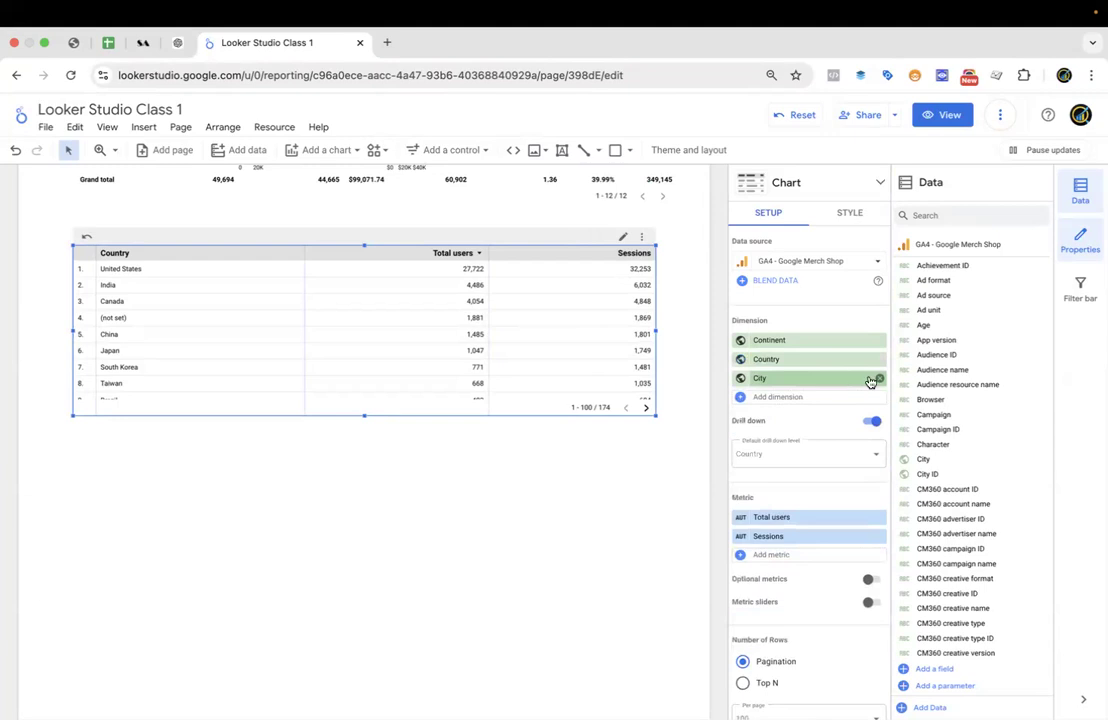
pyautogui.click(878, 341)
pyautogui.click(878, 361)
# Add City and Region as drill-down levels after Country in the country table, with Country as the default drill-down level.
pyautogui.click(806, 359)
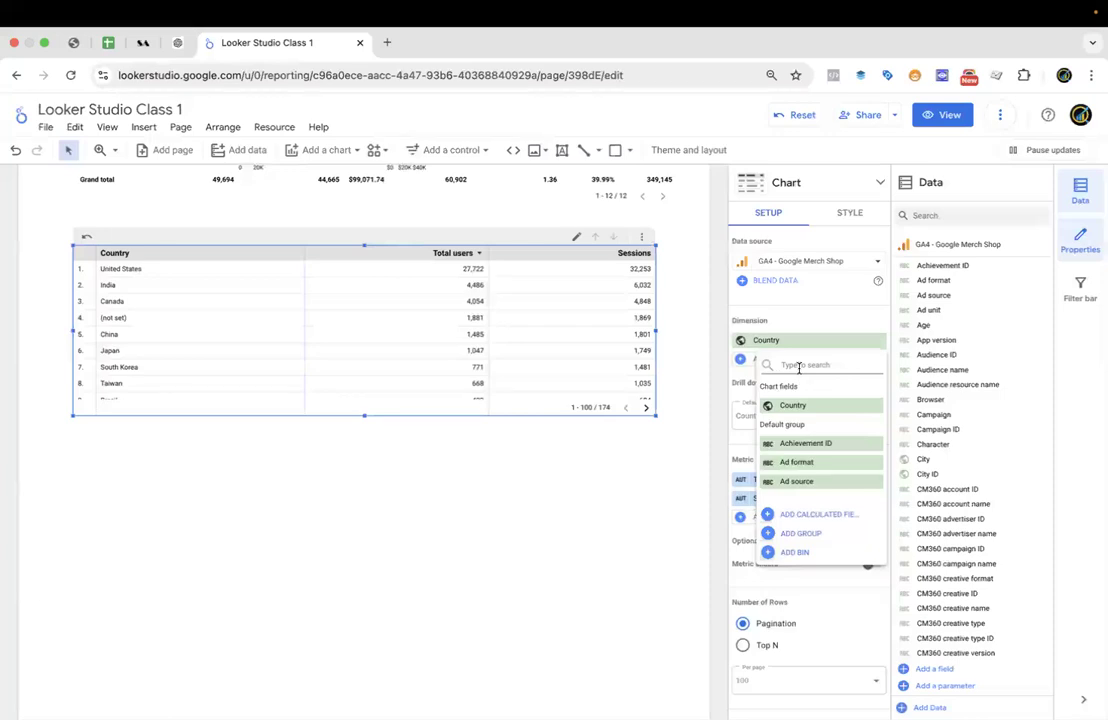
pyautogui.write('city')
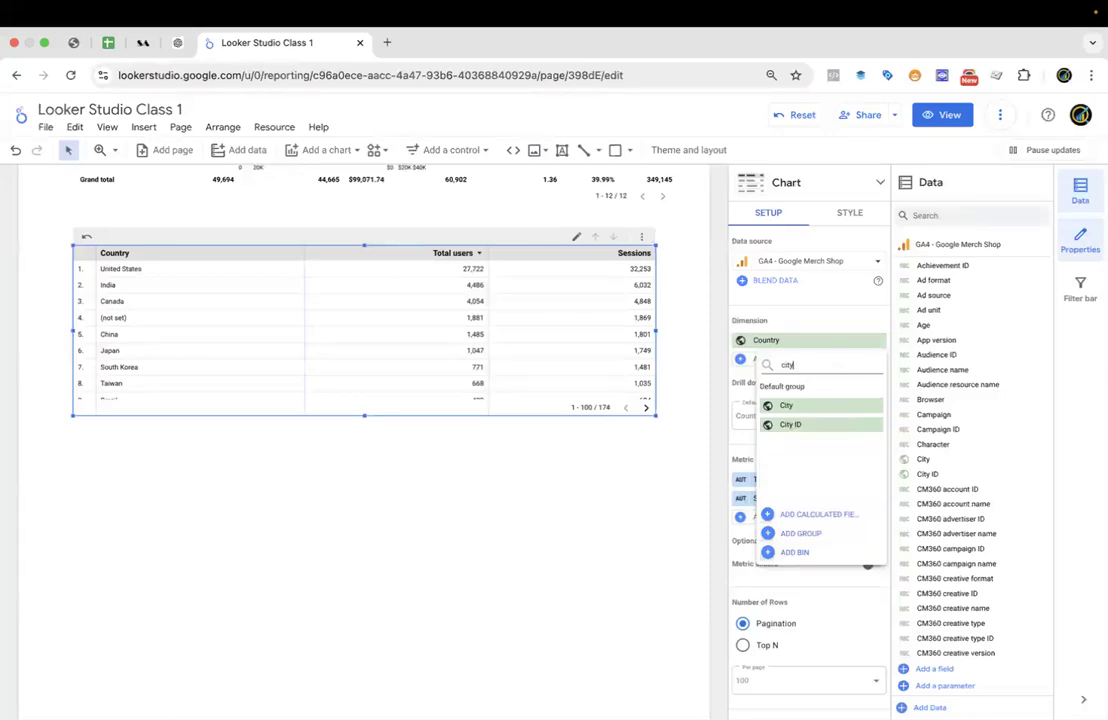
pyautogui.click(810, 406)
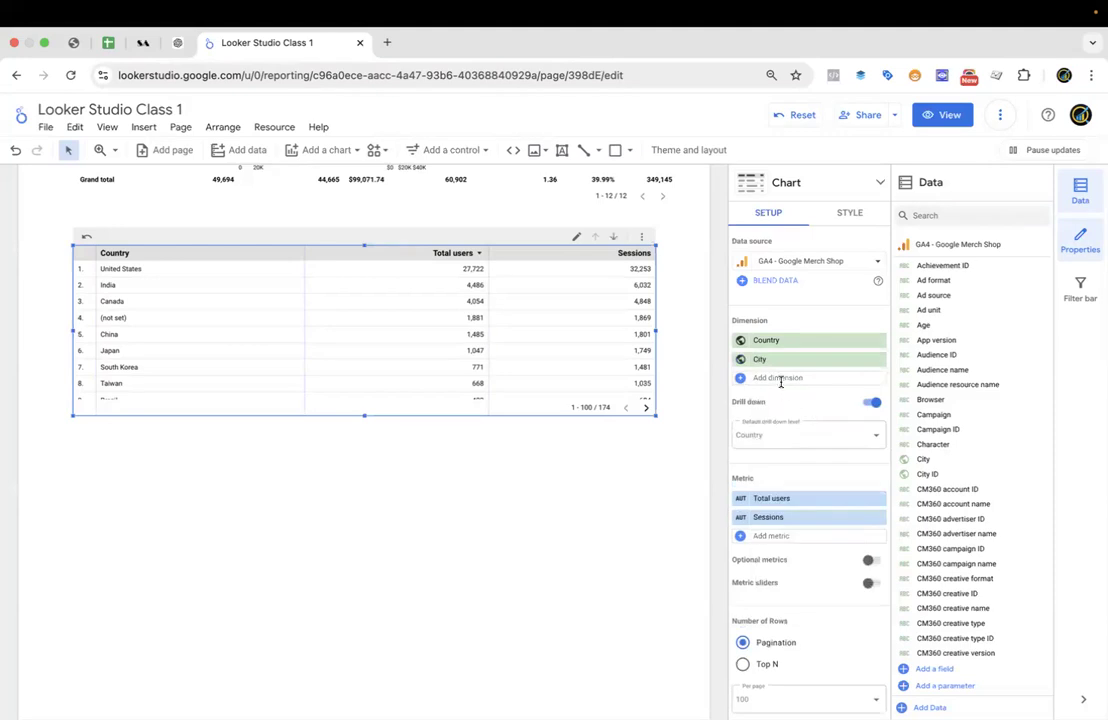
pyautogui.click(779, 378)
pyautogui.write('regi')
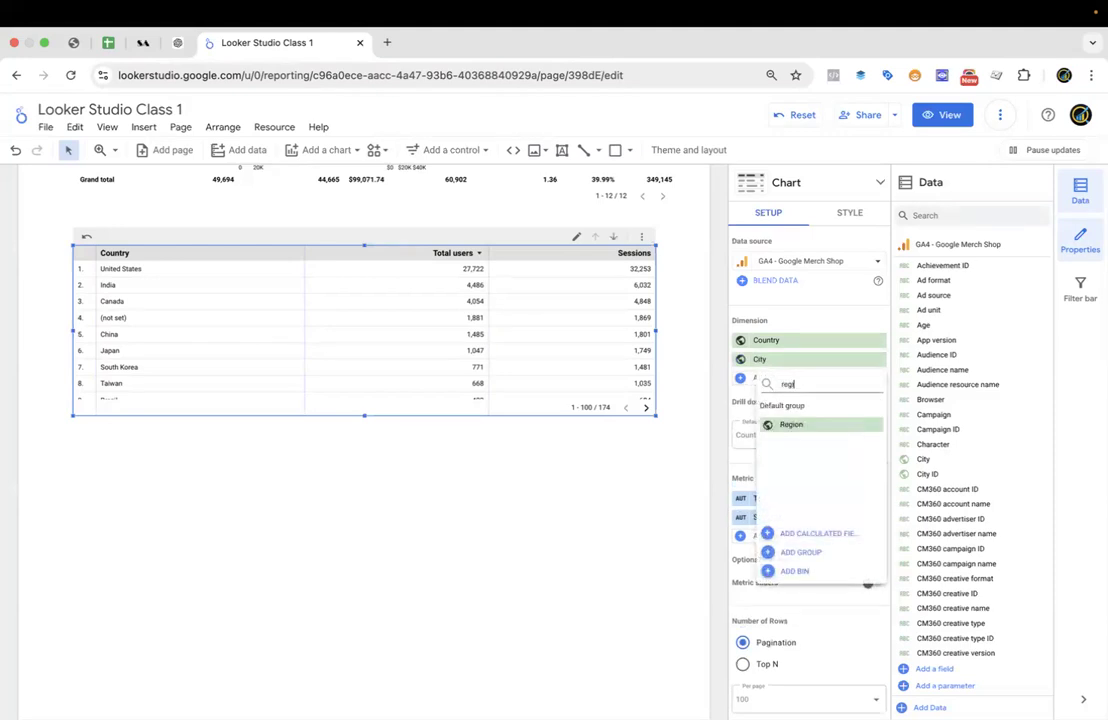
pyautogui.click(804, 424)
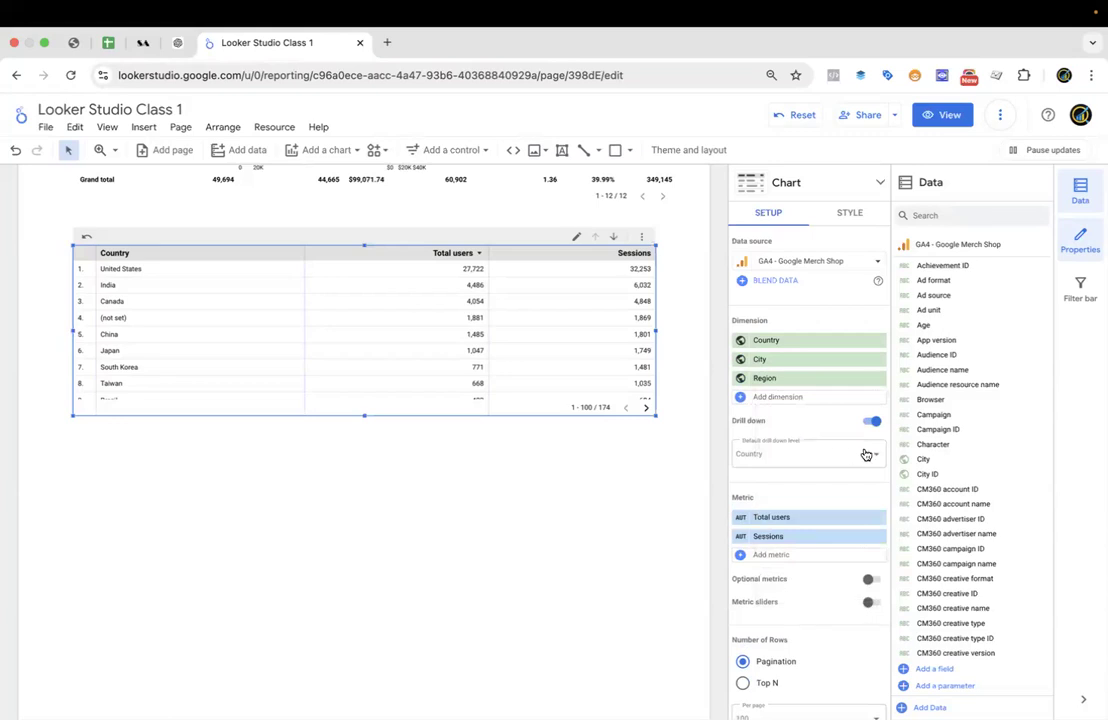
pyautogui.click(799, 456)
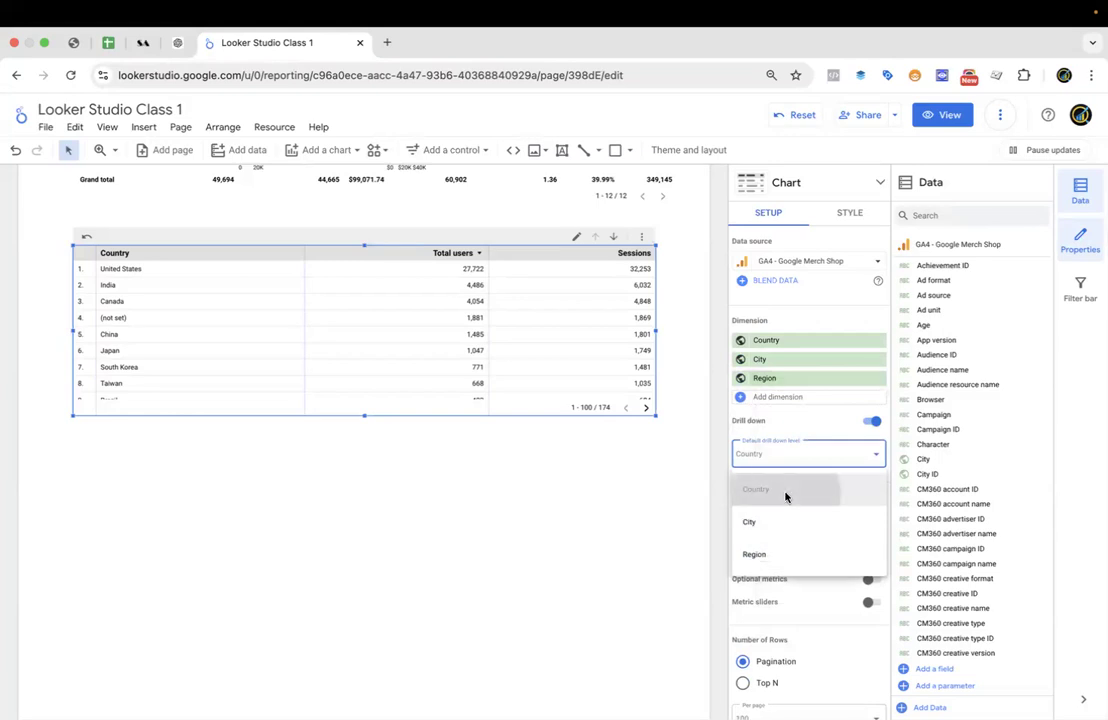
pyautogui.click(786, 497)
# Preview the country table in view mode, return to editing, and switch its drill down off and on to compare the columns.
pyautogui.click(947, 117)
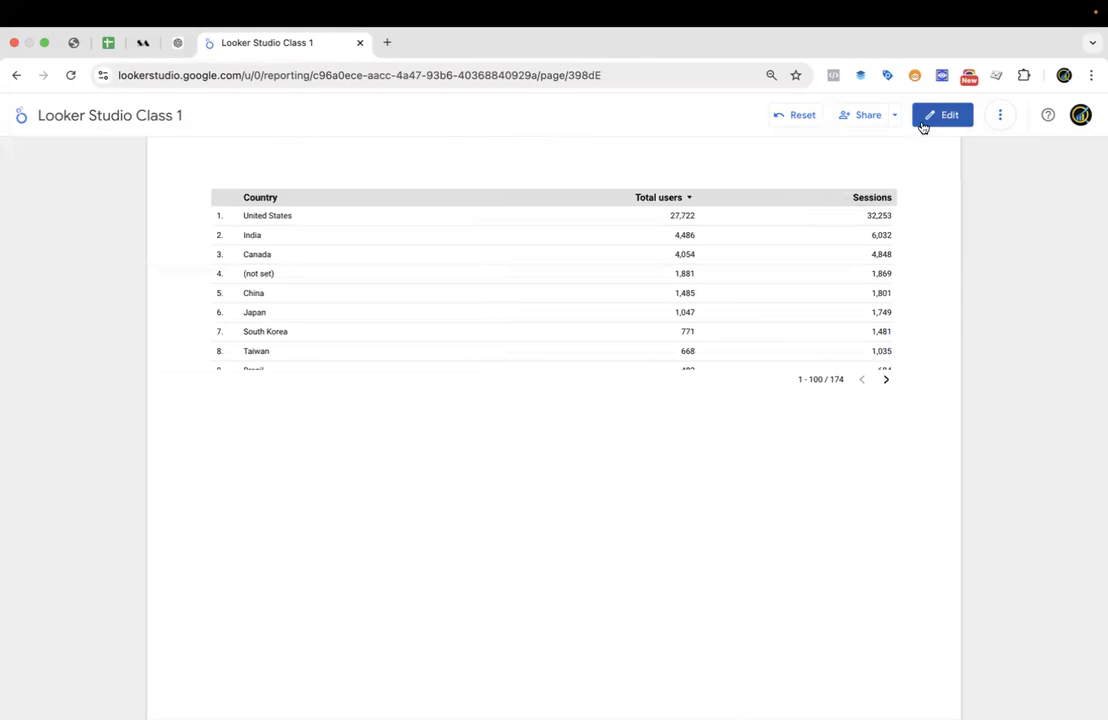
pyautogui.click(940, 117)
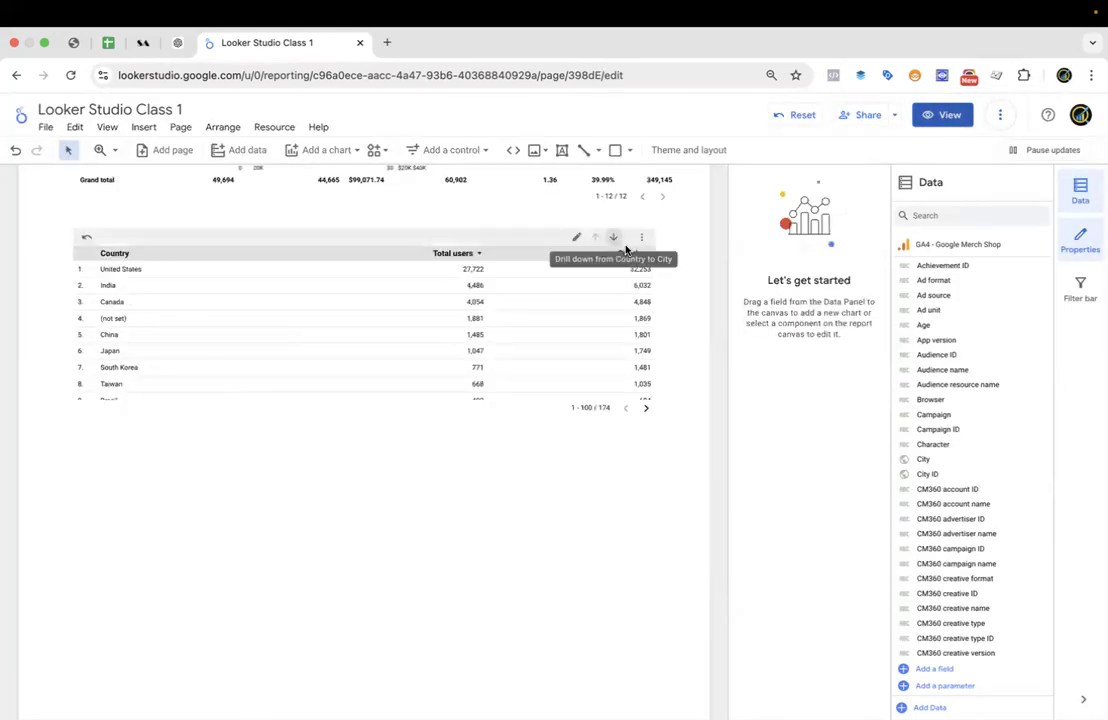
pyautogui.click(547, 330)
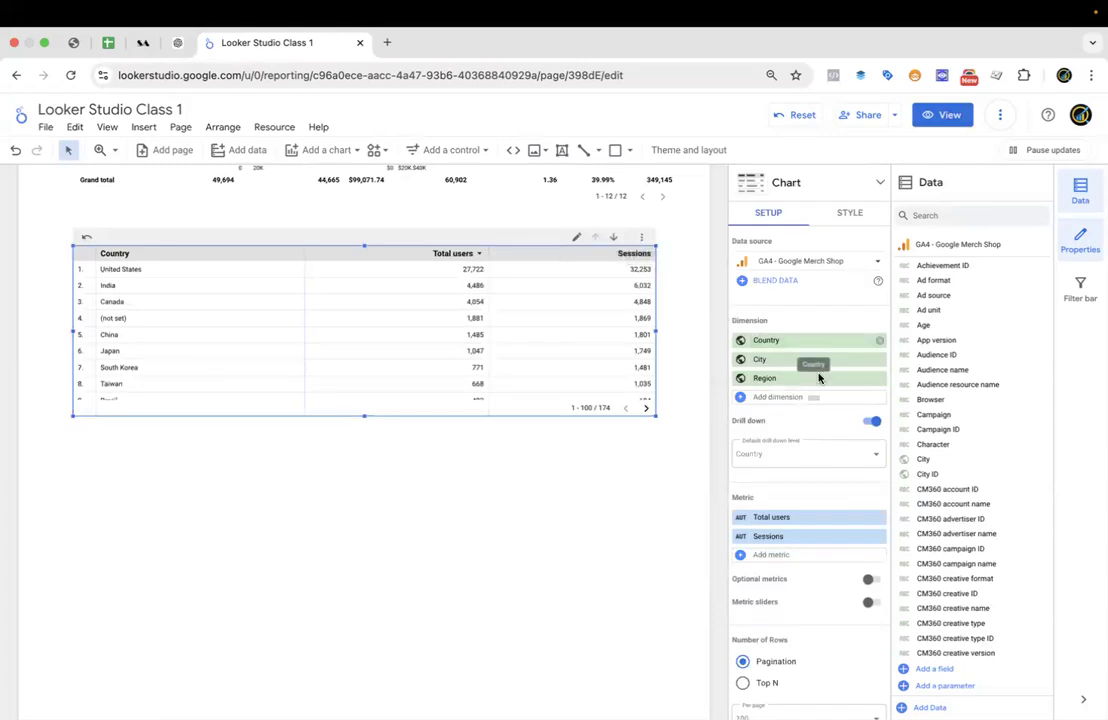
pyautogui.click(876, 424)
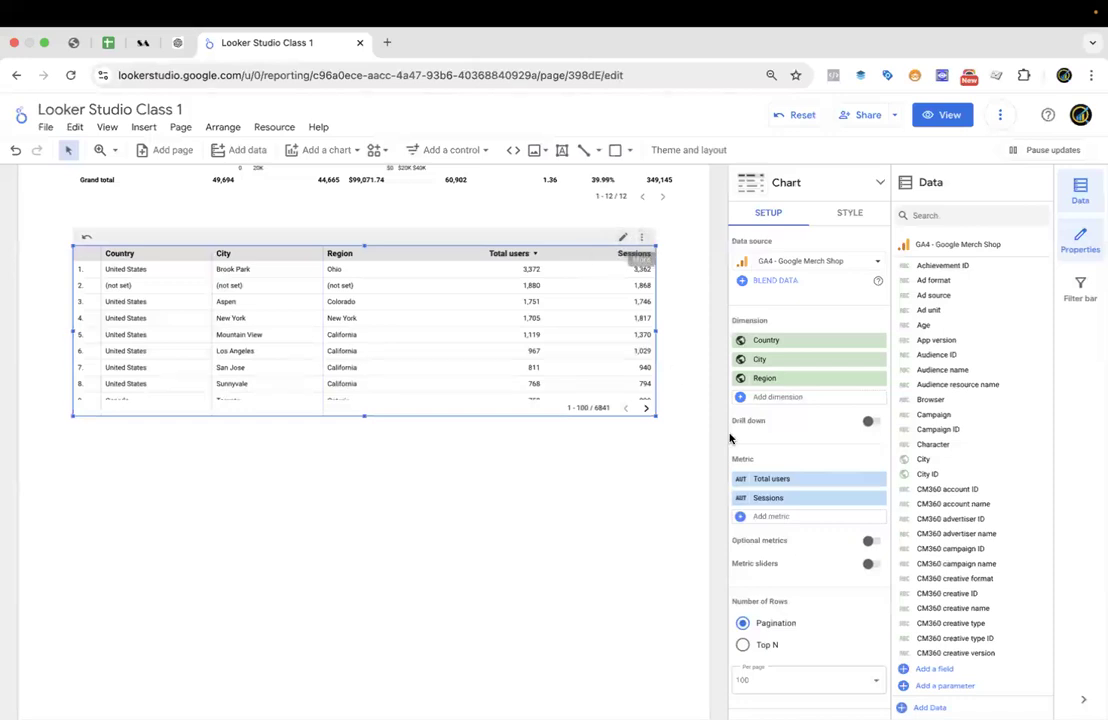
pyautogui.click(868, 424)
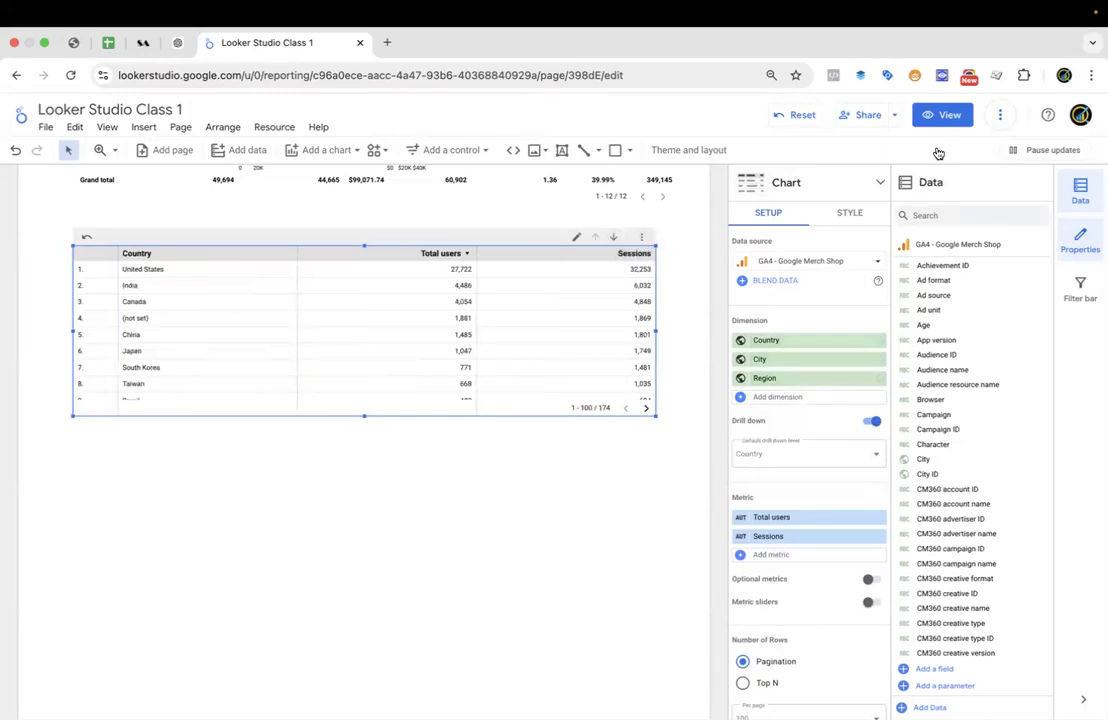
# Open the report in view mode and look through the country table's rows at the Country level.
pyautogui.click(940, 116)
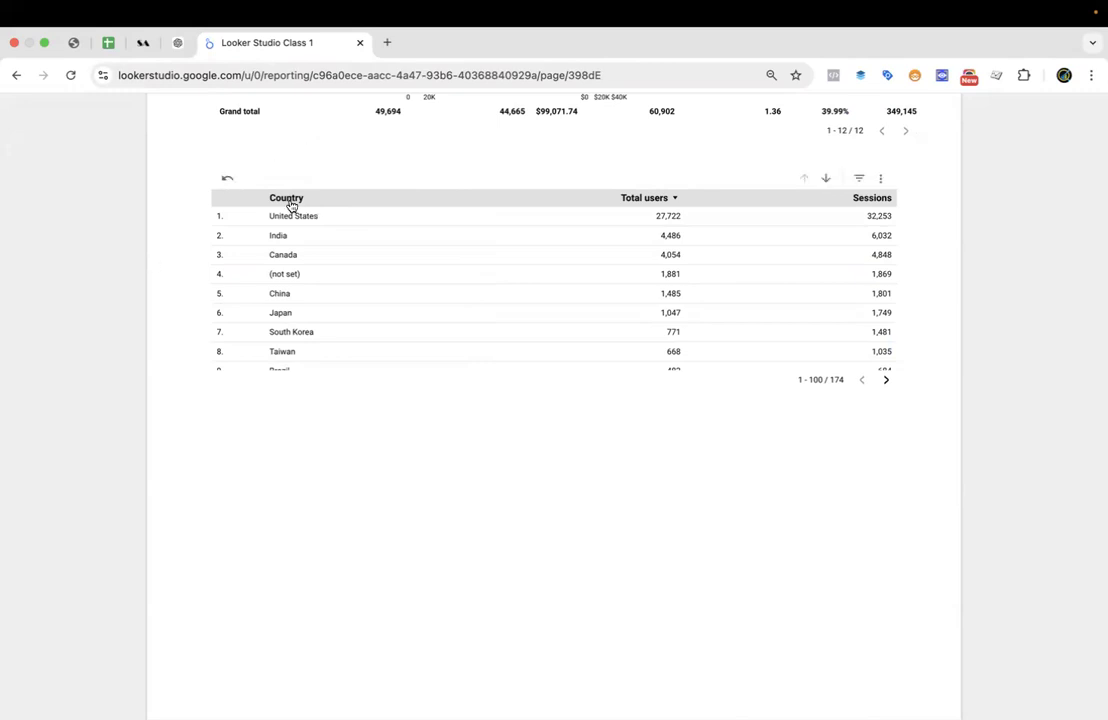
pyautogui.scroll(-2, 288, 293)
pyautogui.scroll(2, 286, 280)
pyautogui.scroll(-5, 293, 306)
pyautogui.scroll(-15, 294, 307)
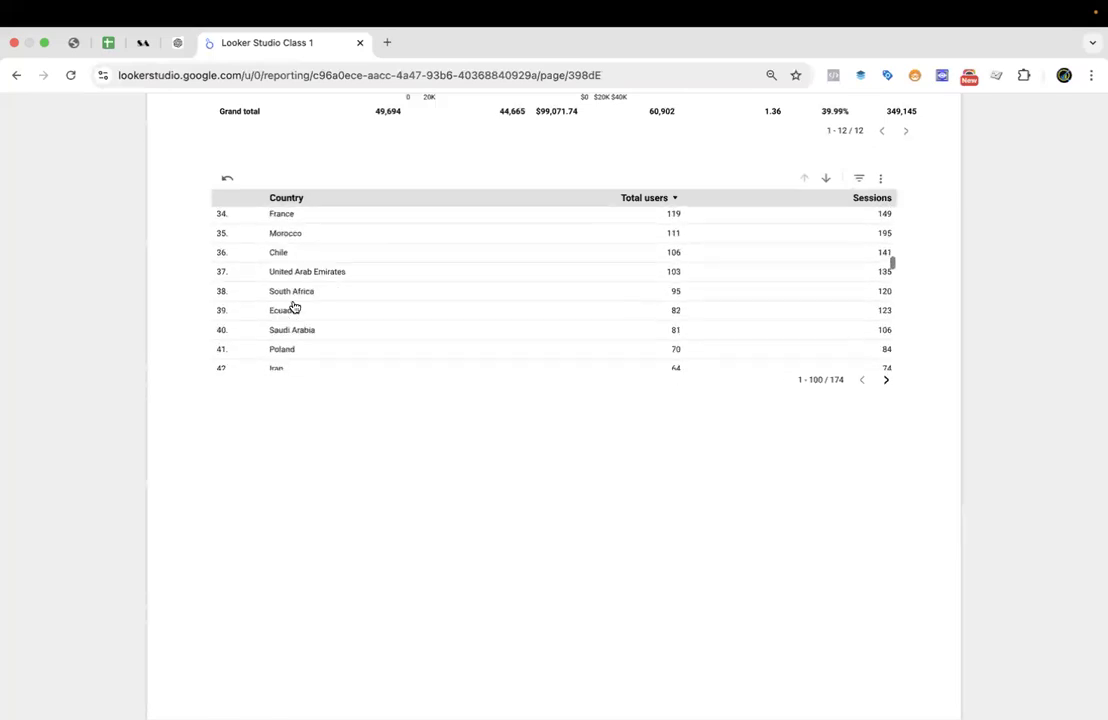
pyautogui.scroll(20, 557, 210)
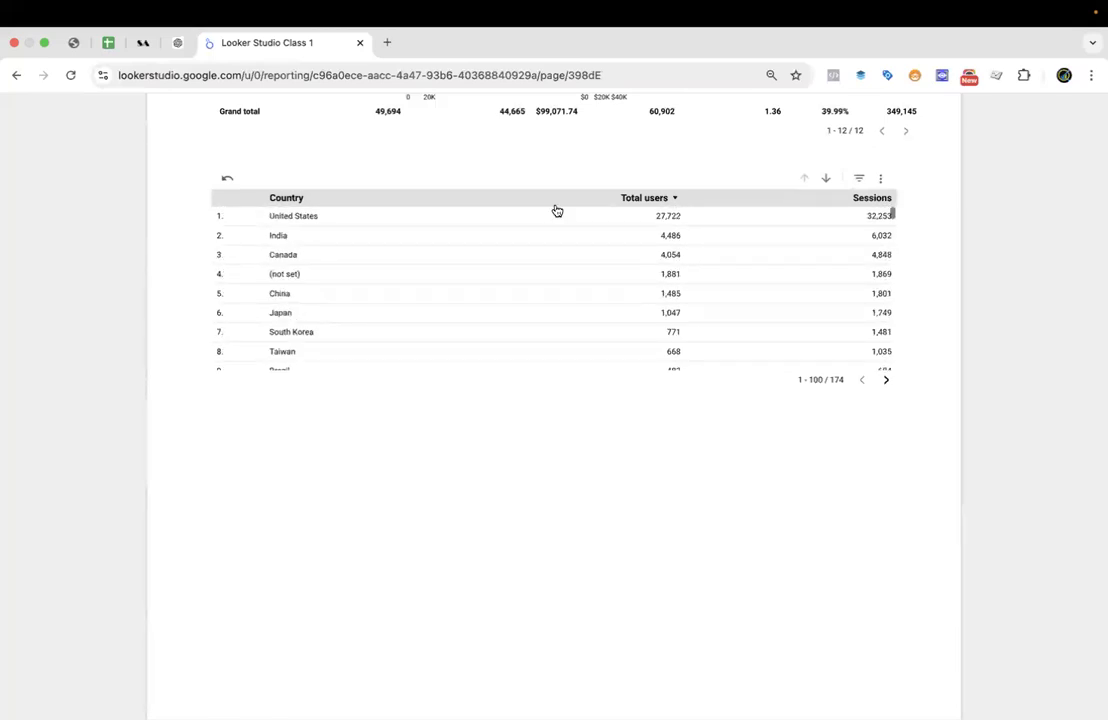
# Drill the country table down from Country to City and look through the city rows.
pyautogui.click(826, 180)
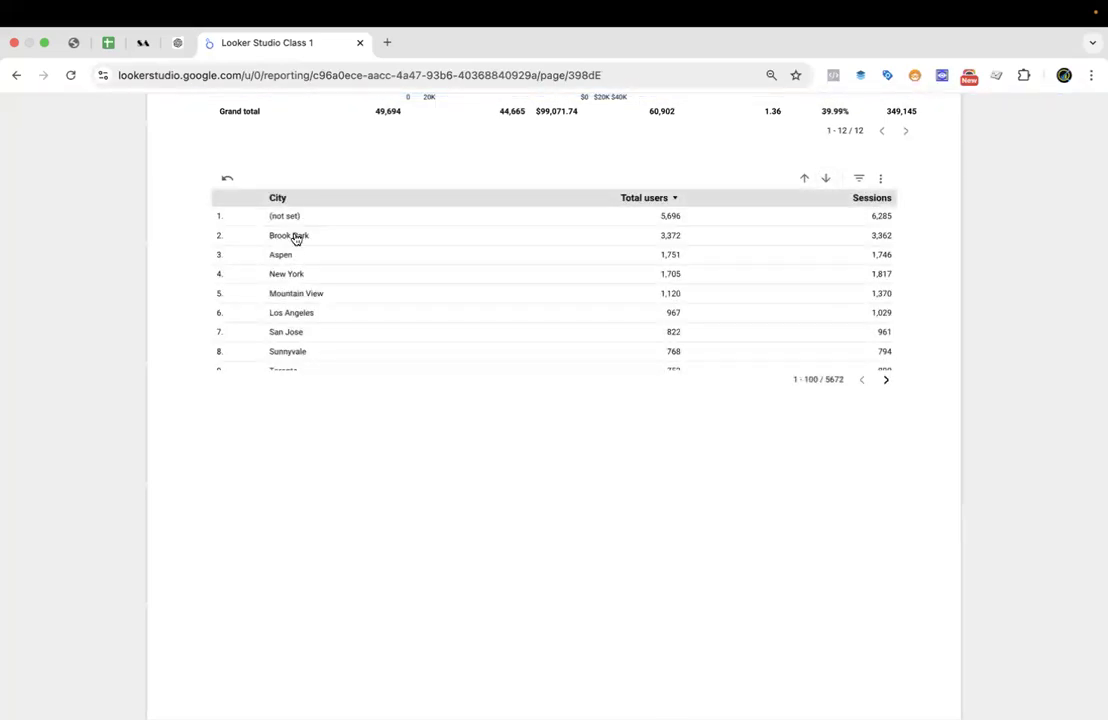
pyautogui.scroll(-1, 296, 293)
pyautogui.scroll(-3, 299, 269)
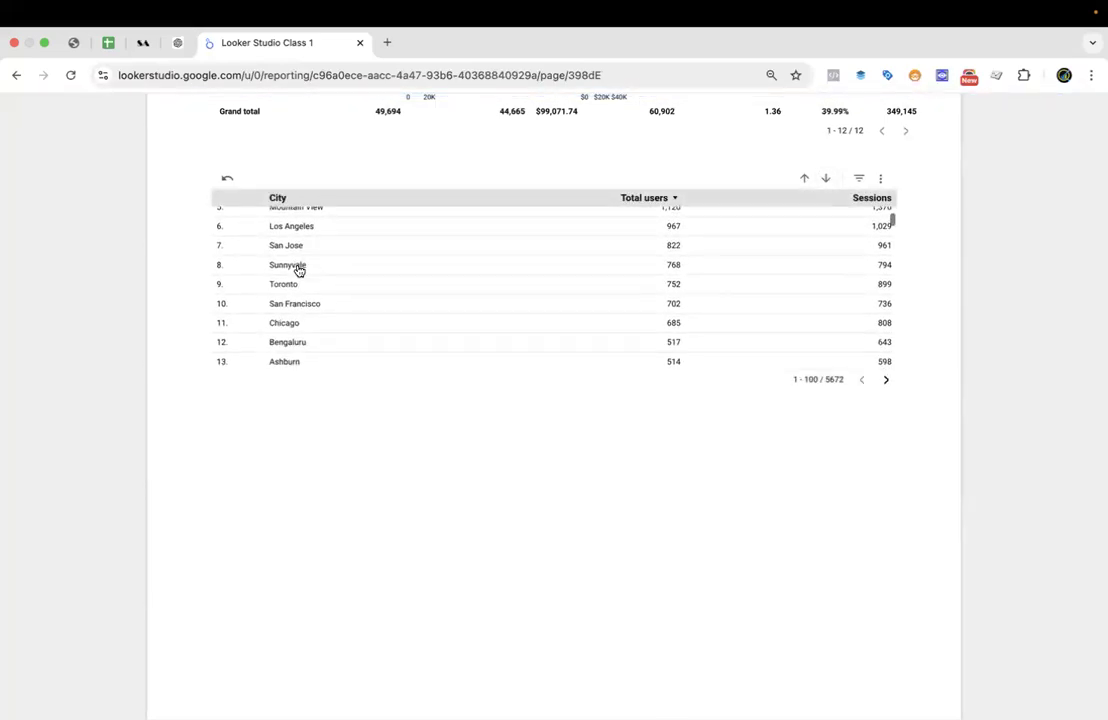
pyautogui.scroll(-5, 297, 270)
pyautogui.scroll(8, 297, 270)
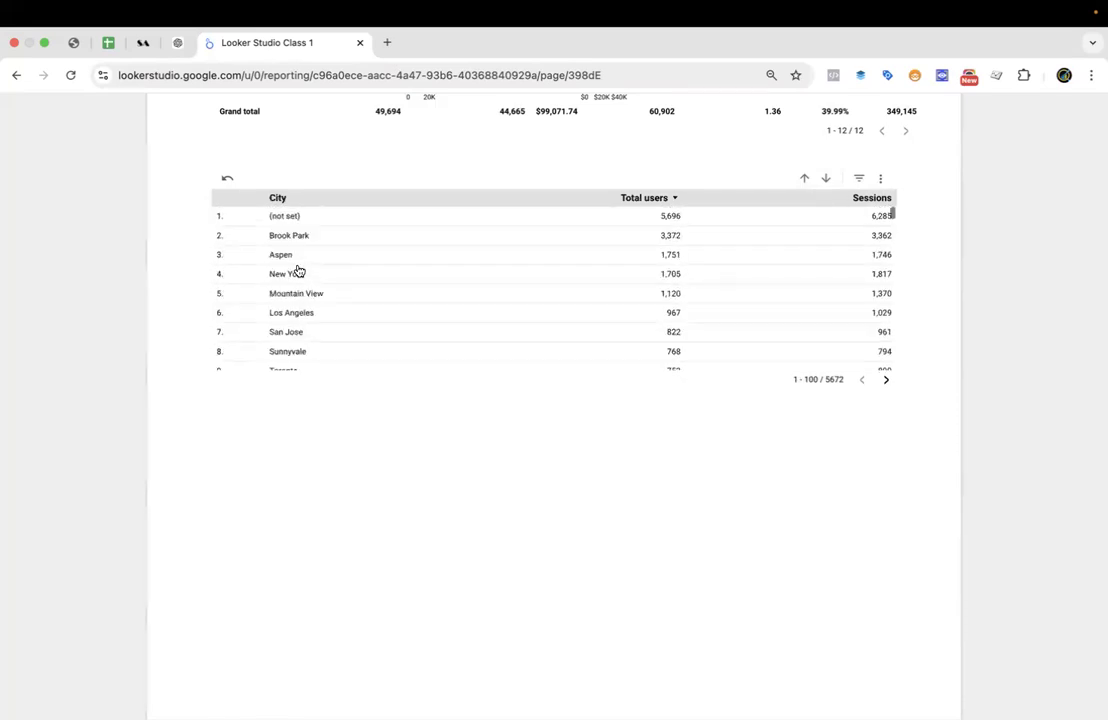
# Drill the table down from City to Region, look through the region rows, and return to editing the report.
pyautogui.click(827, 180)
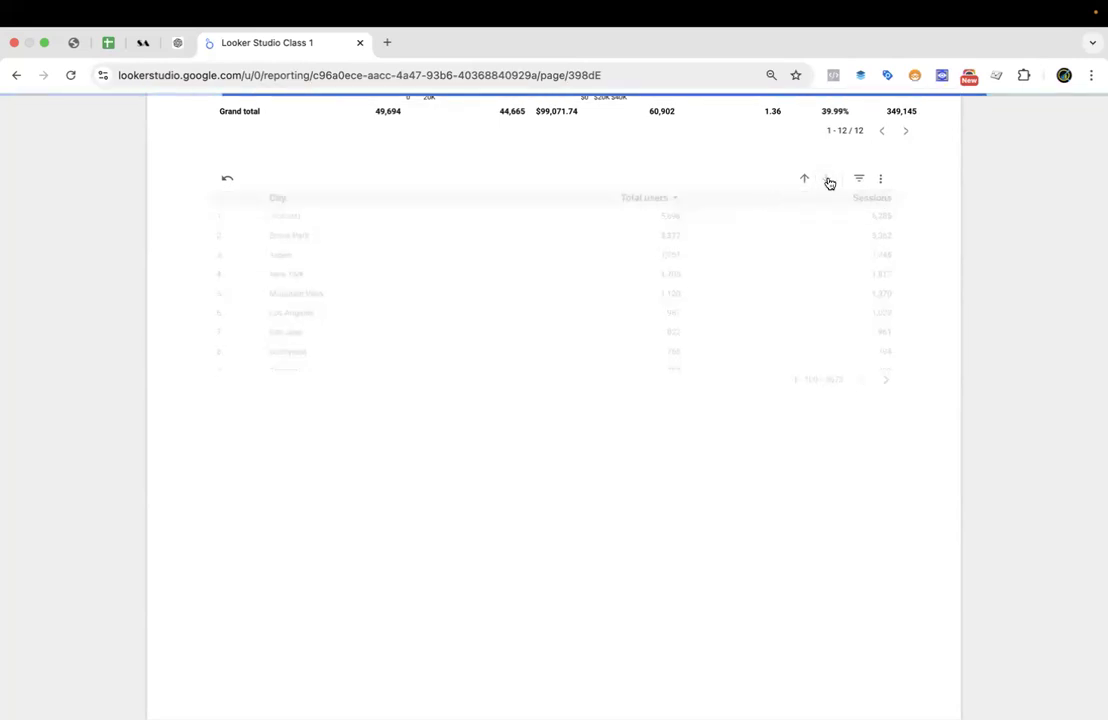
pyautogui.scroll(-4, 288, 297)
pyautogui.scroll(-4, 298, 293)
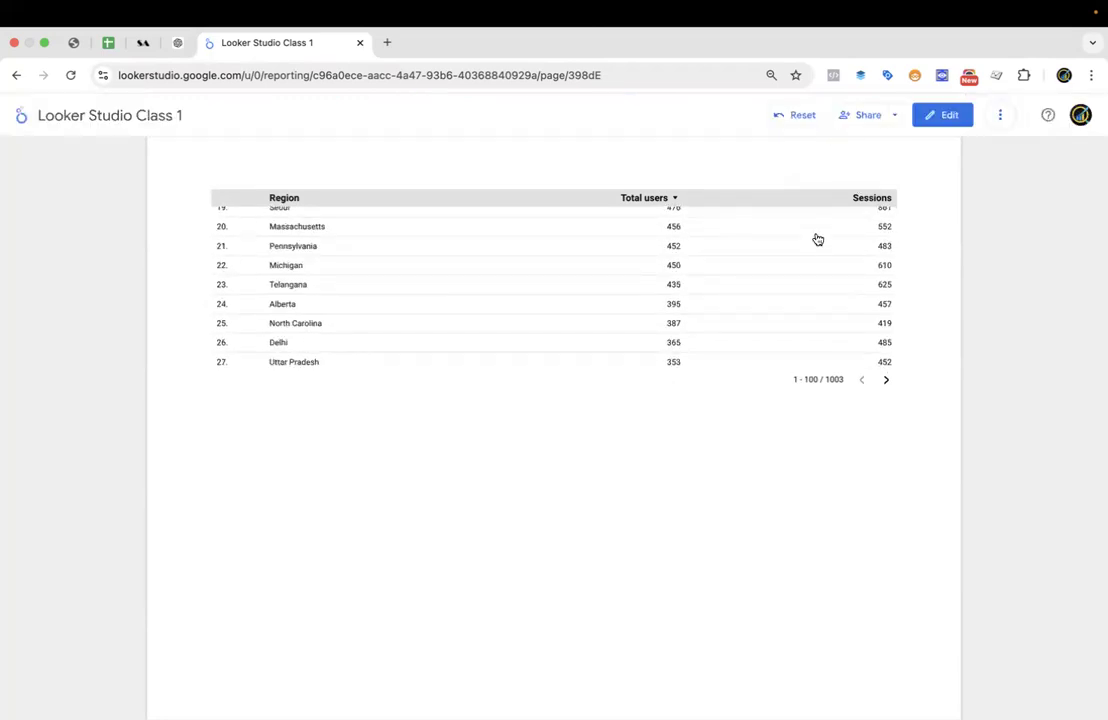
pyautogui.click(940, 114)
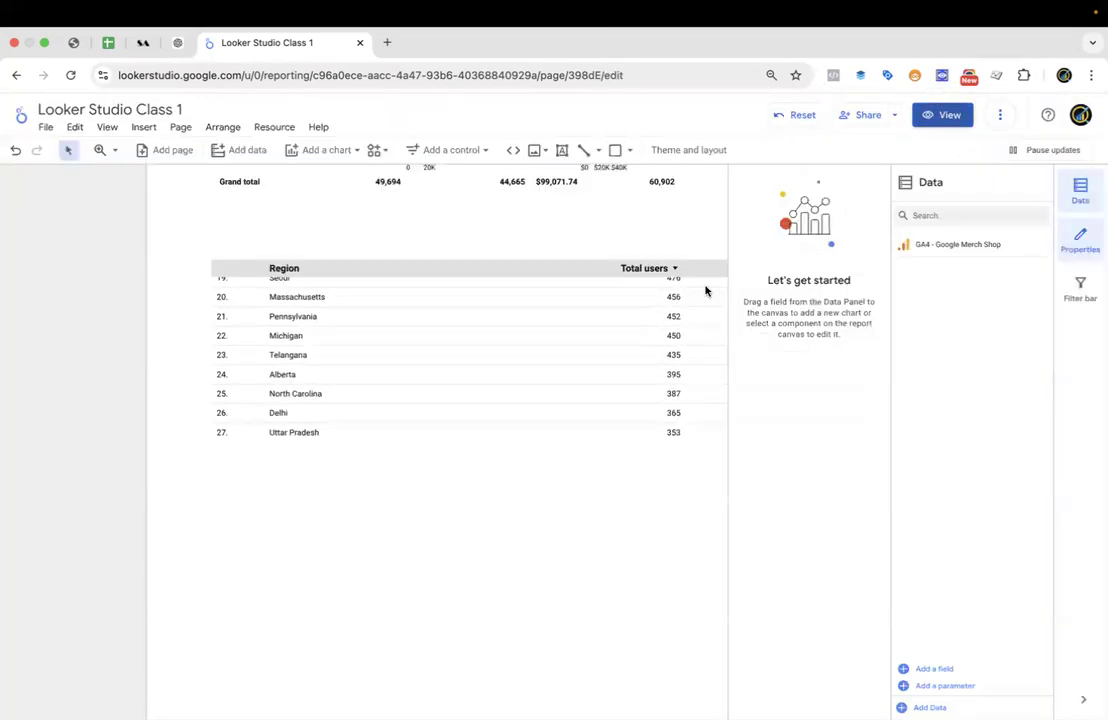
# Make the drill-down table slightly wider and shorter, and place a duplicate of it directly below.
pyautogui.click(548, 345)
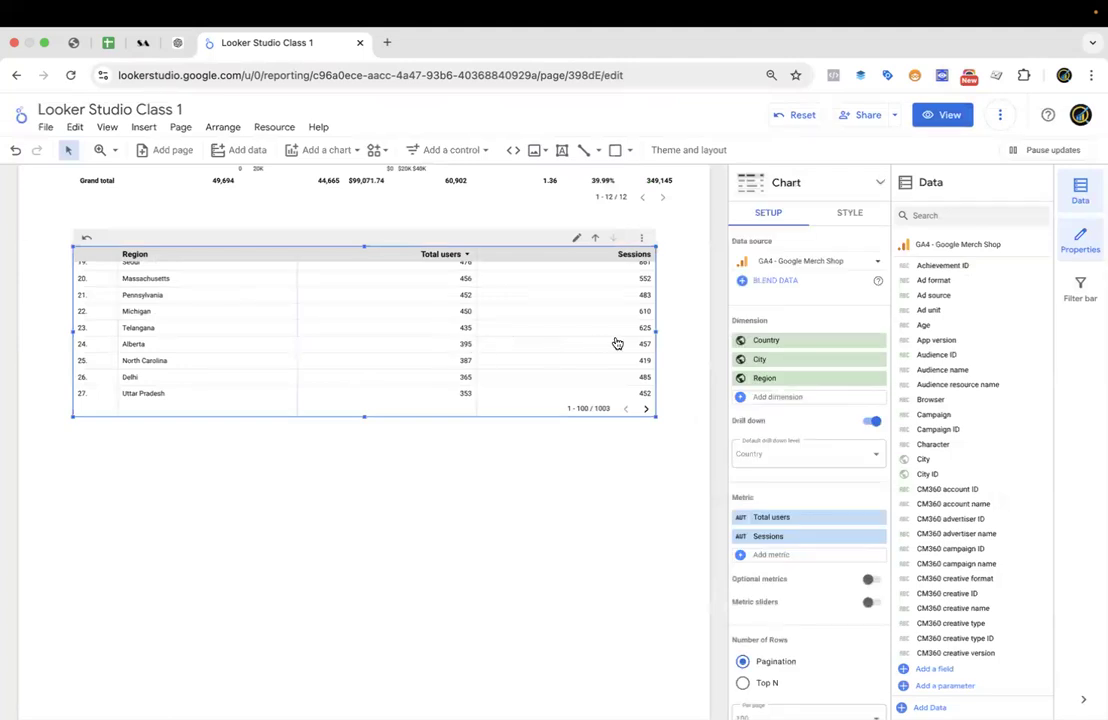
pyautogui.moveTo(650, 414); pyautogui.dragTo(682, 397)
pyautogui.press('super+v')
pyautogui.moveTo(455, 336); pyautogui.dragTo(442, 529)
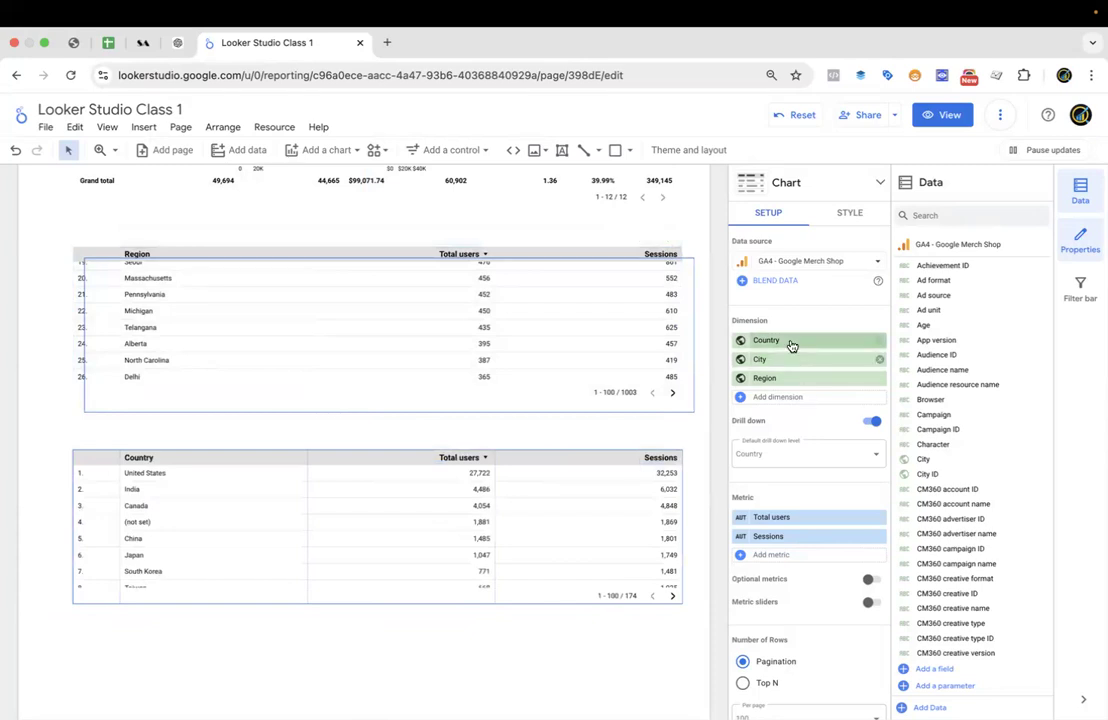
# Remove City and Region from the duplicate table, turn off its drill down, and replace Country with Session default channel group.
pyautogui.click(879, 359)
pyautogui.click(879, 359)
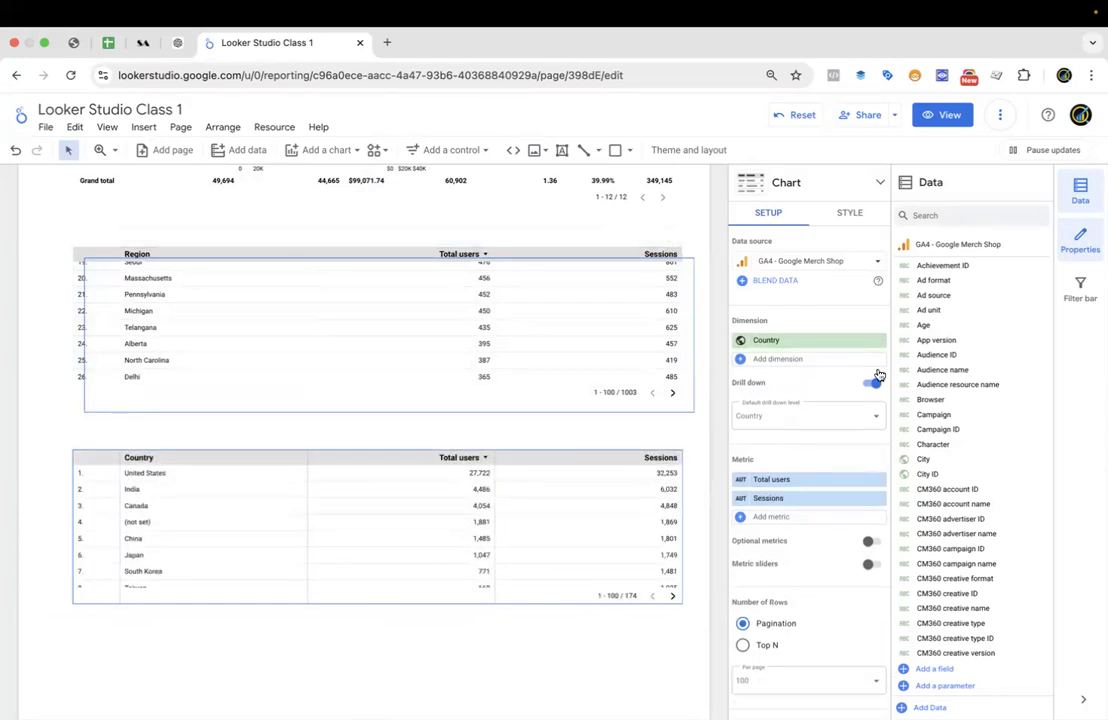
pyautogui.click(876, 383)
pyautogui.click(826, 341)
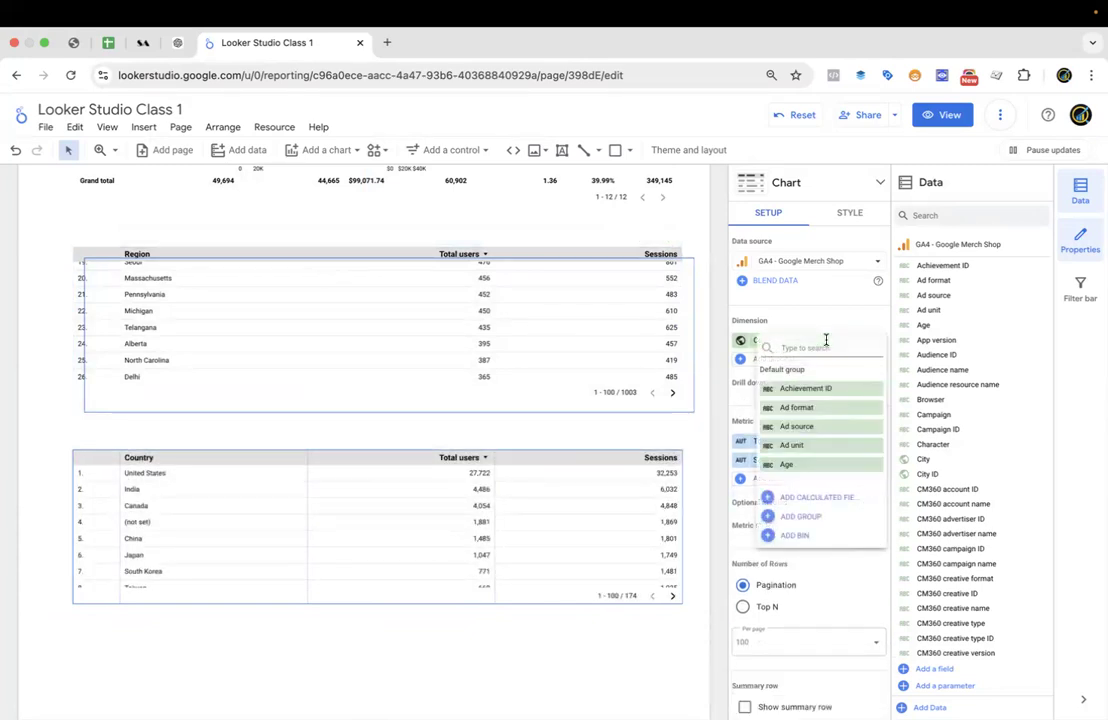
pyautogui.write('session')
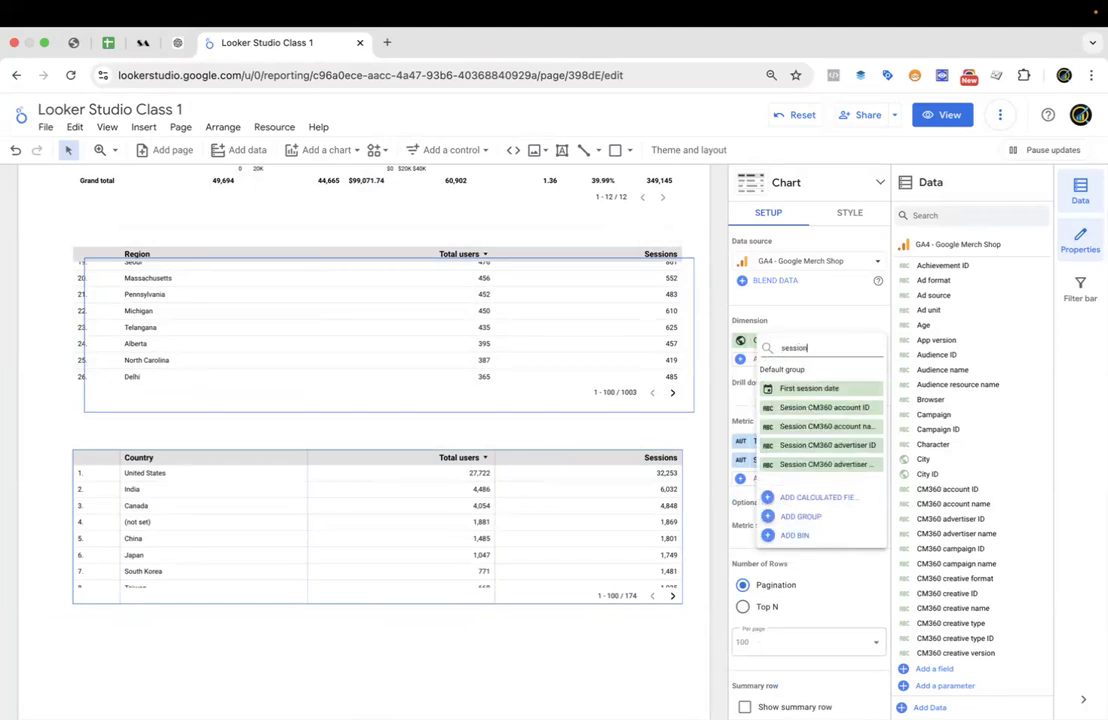
pyautogui.write(' def')
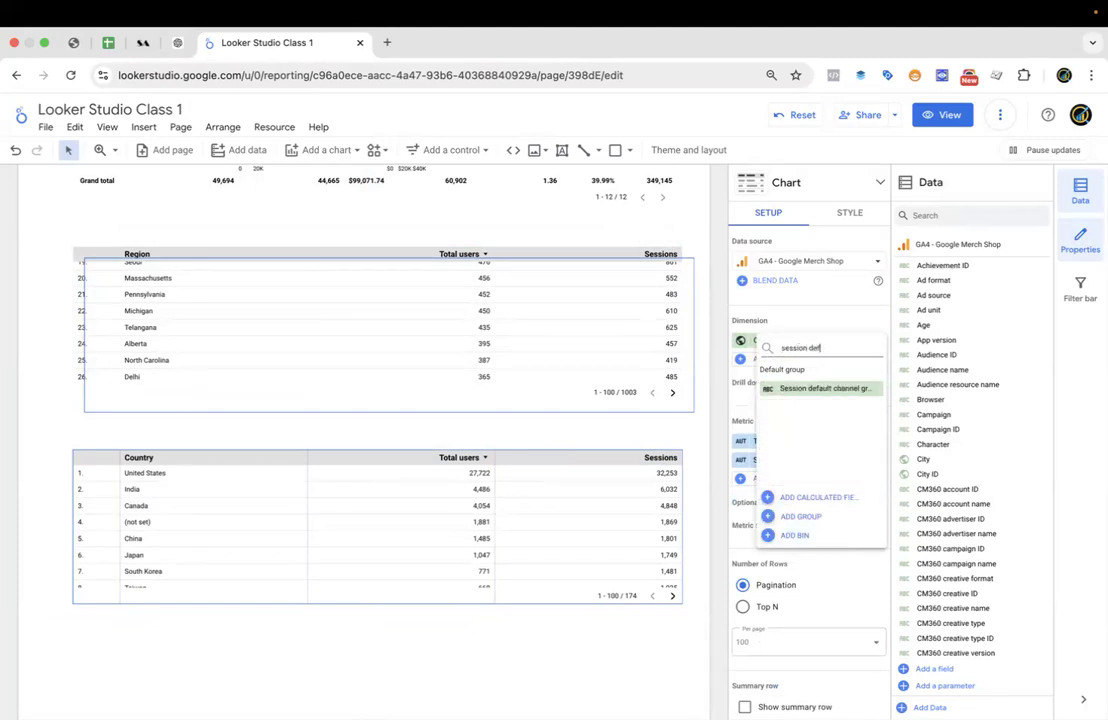
pyautogui.click(850, 388)
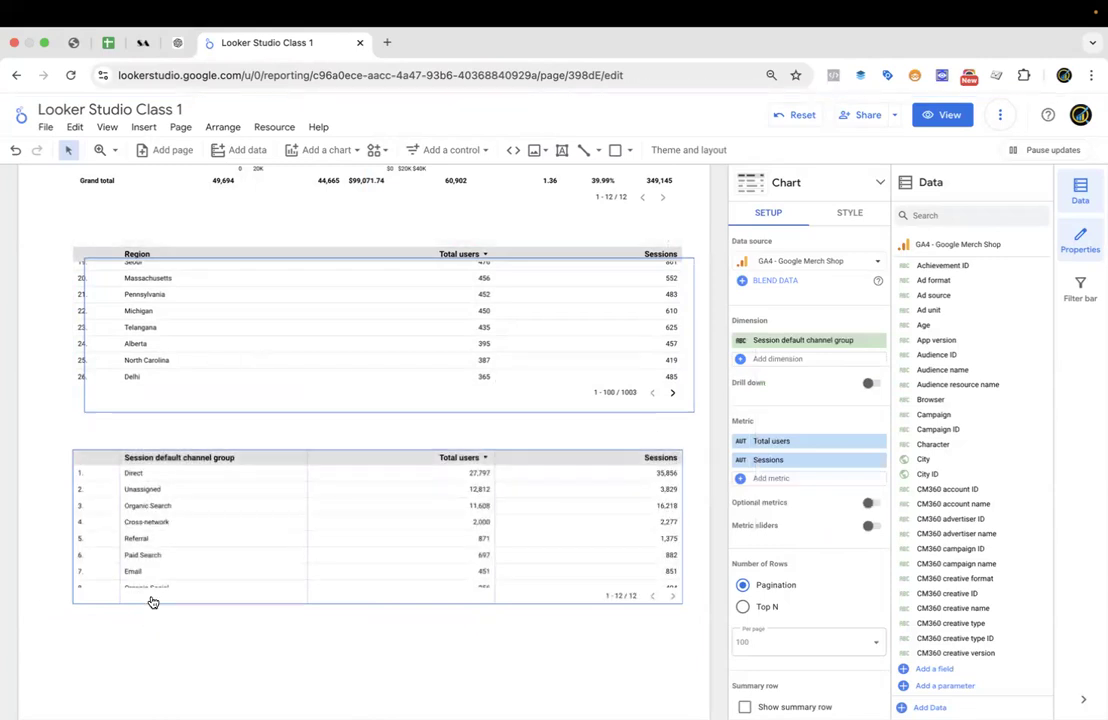
# Extend the height of the new Session default channel group table downward so it fits more channel rows.
pyautogui.scroll(-1, 174, 540)
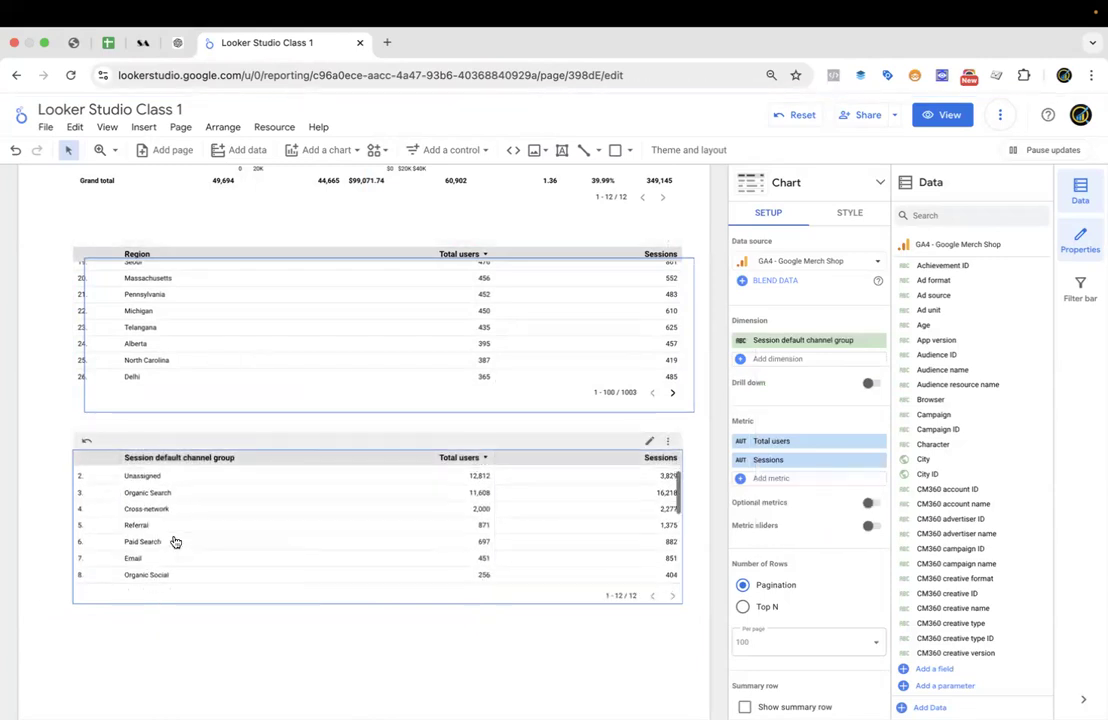
pyautogui.scroll(1, 174, 541)
pyautogui.scroll(-2, 341, 371)
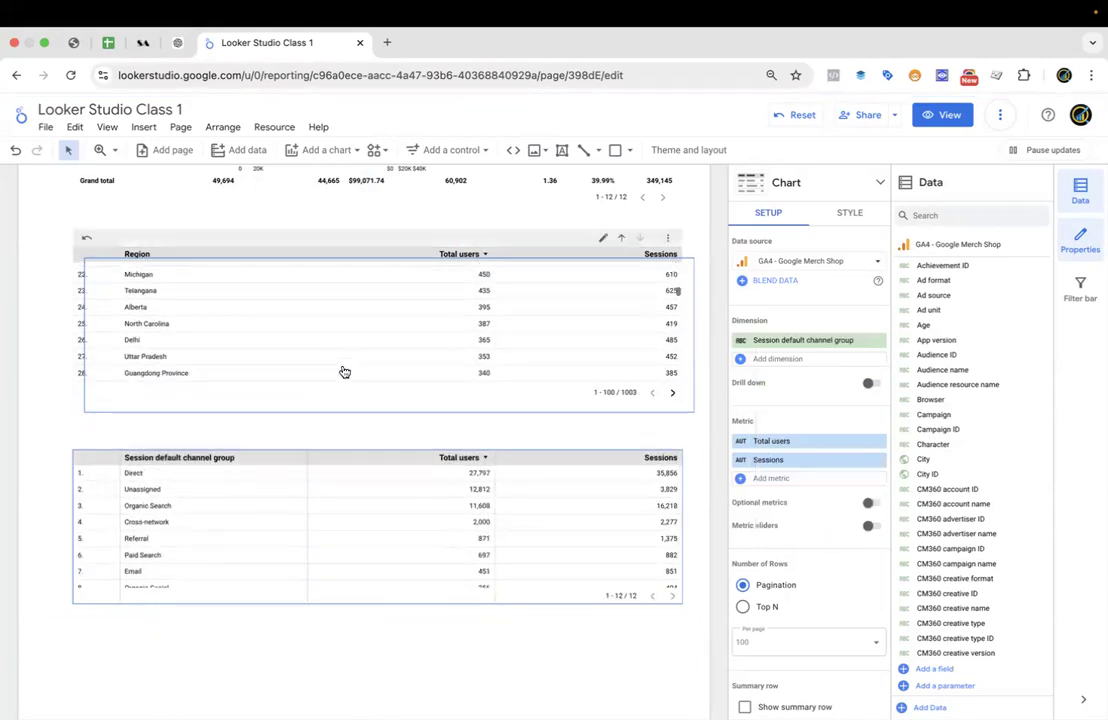
pyautogui.scroll(-5, 371, 386)
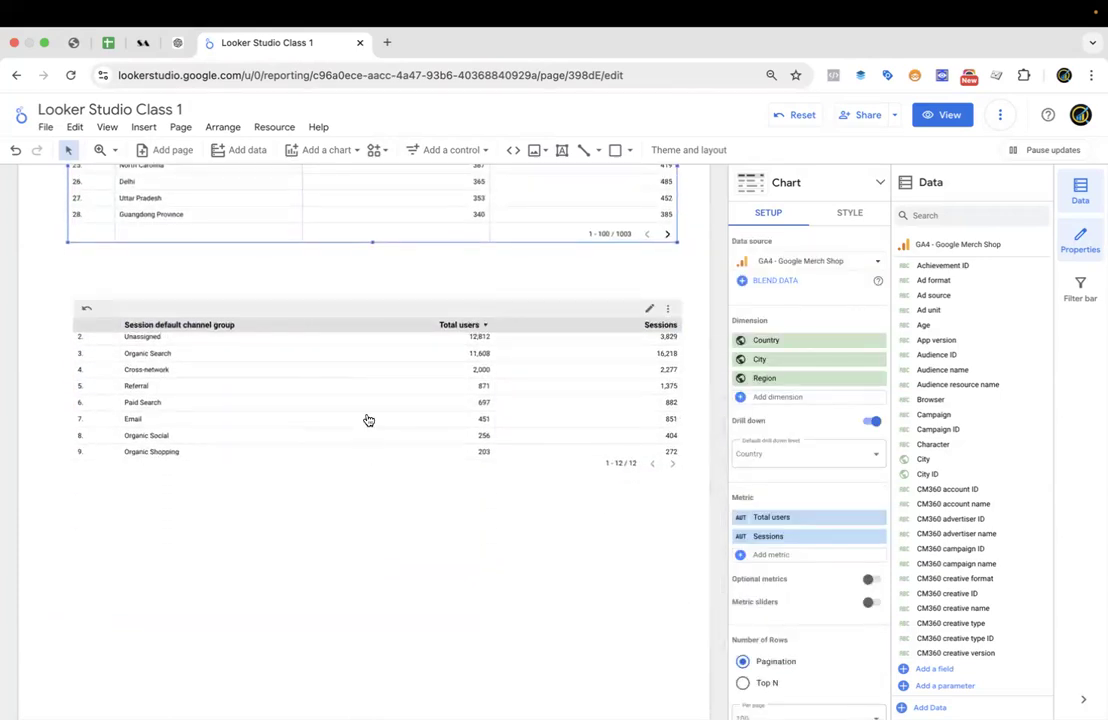
pyautogui.click(368, 425)
pyautogui.moveTo(378, 469); pyautogui.dragTo(381, 527)
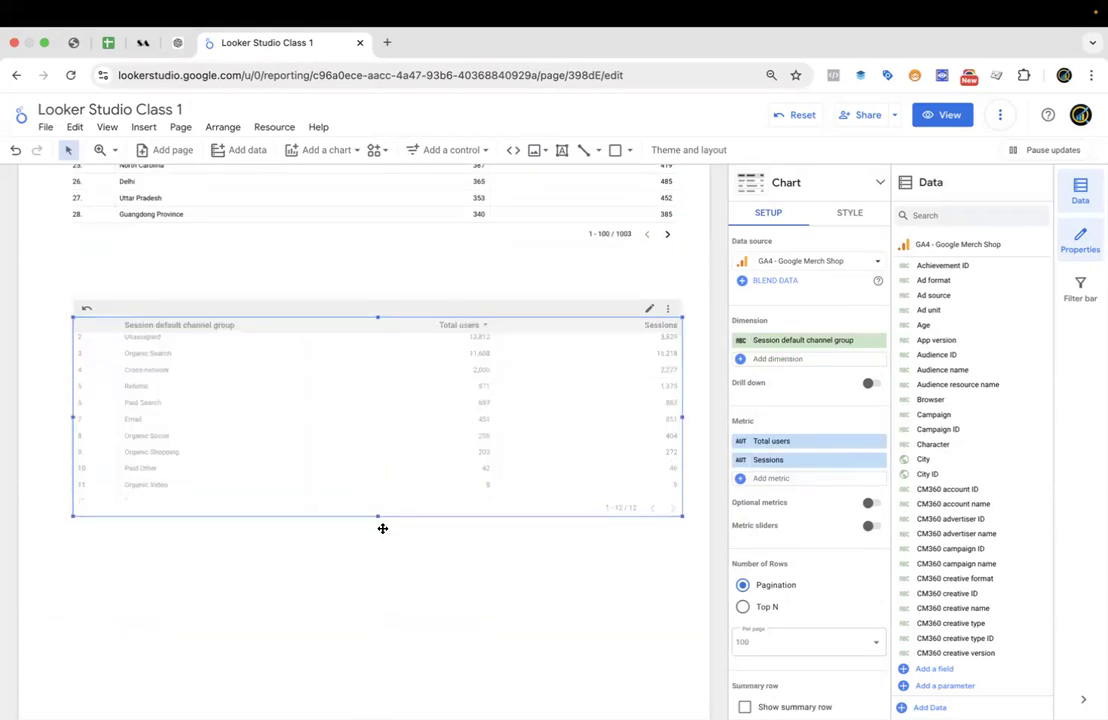
# Set the header font size of the Session default channel group table to 16px after trying 18px.
pyautogui.click(849, 214)
pyautogui.scroll(-3, 832, 424)
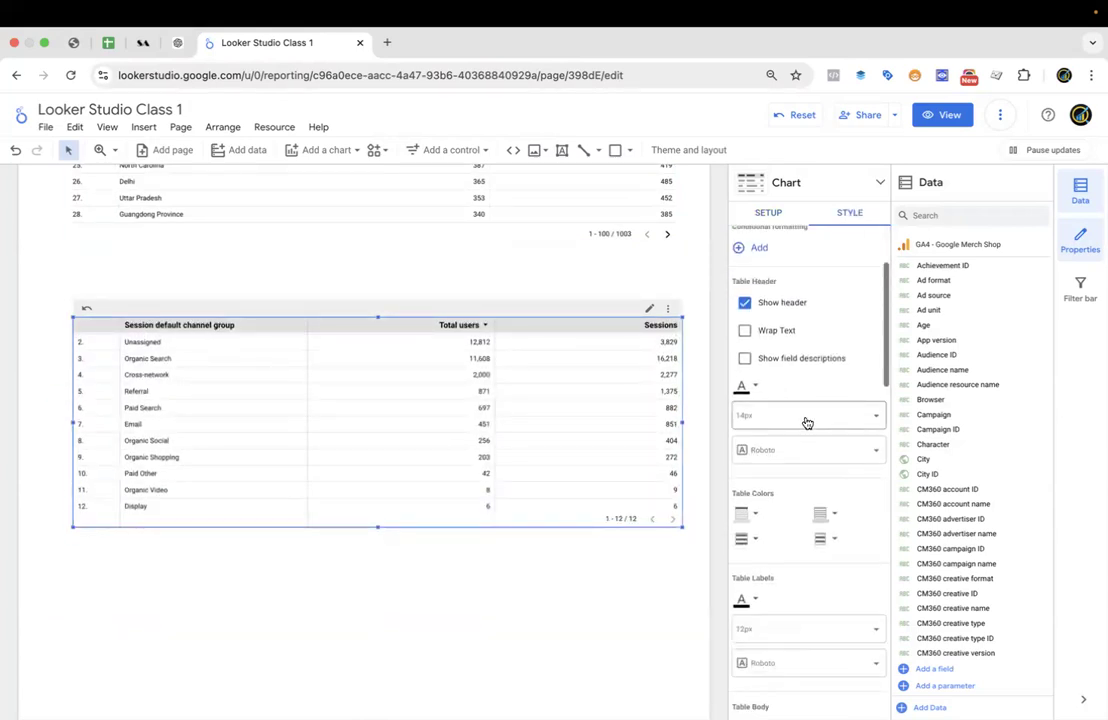
pyautogui.click(806, 416)
pyautogui.scroll(-3, 794, 516)
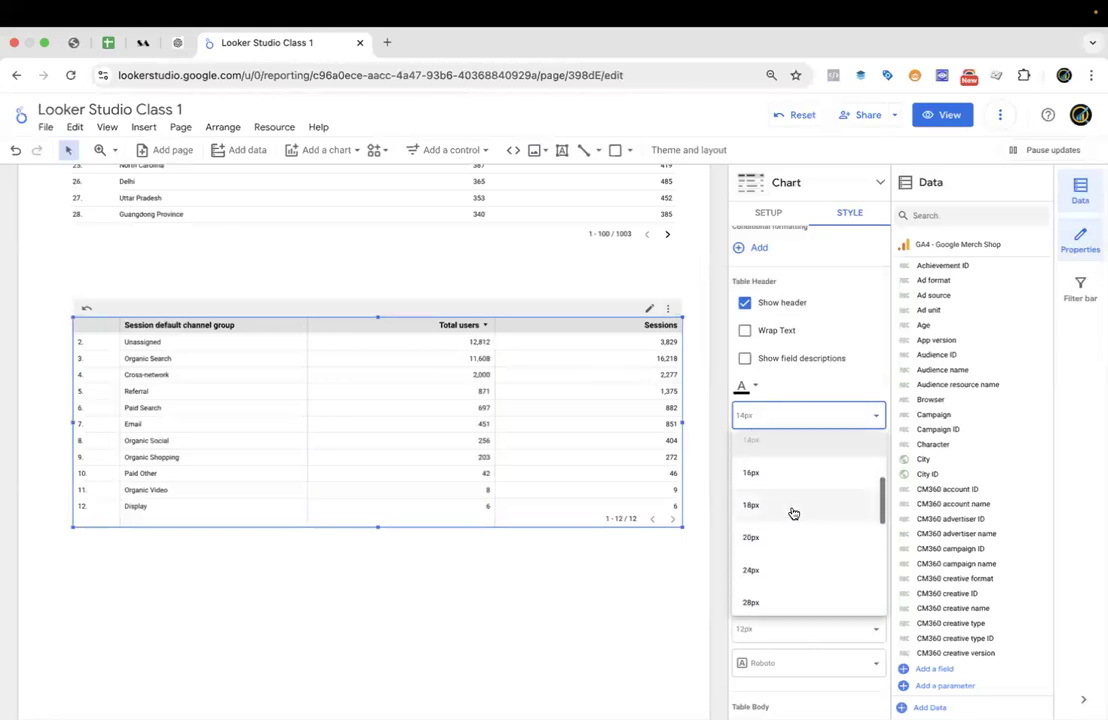
pyautogui.click(755, 510)
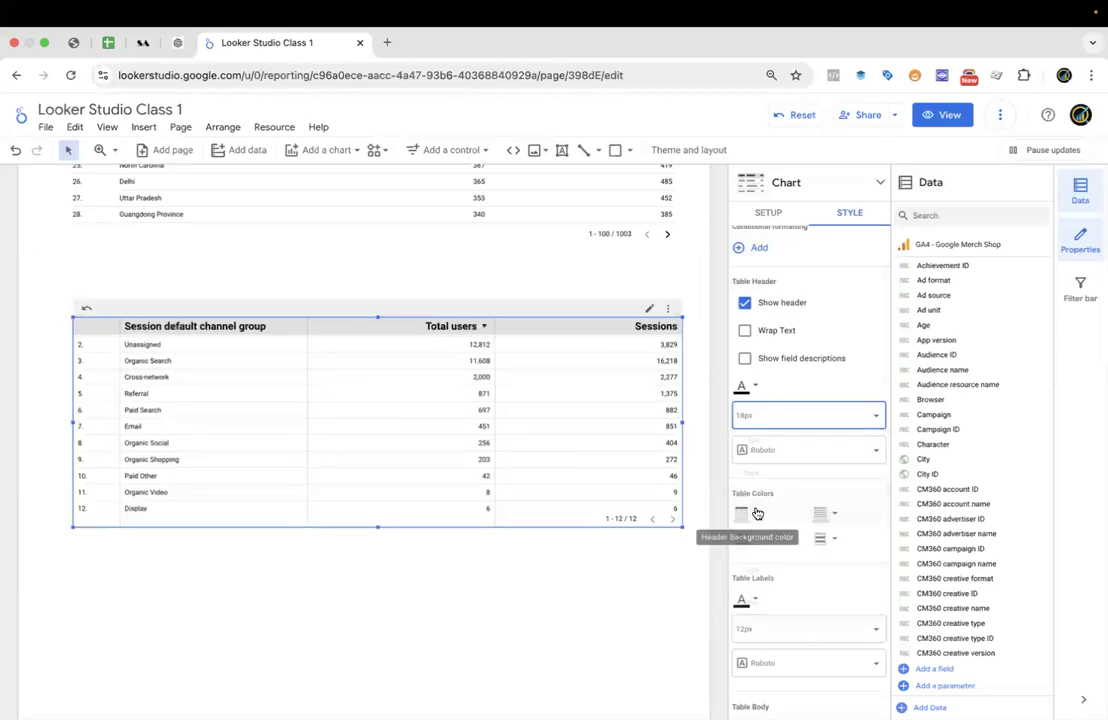
pyautogui.click(796, 418)
pyautogui.click(767, 568)
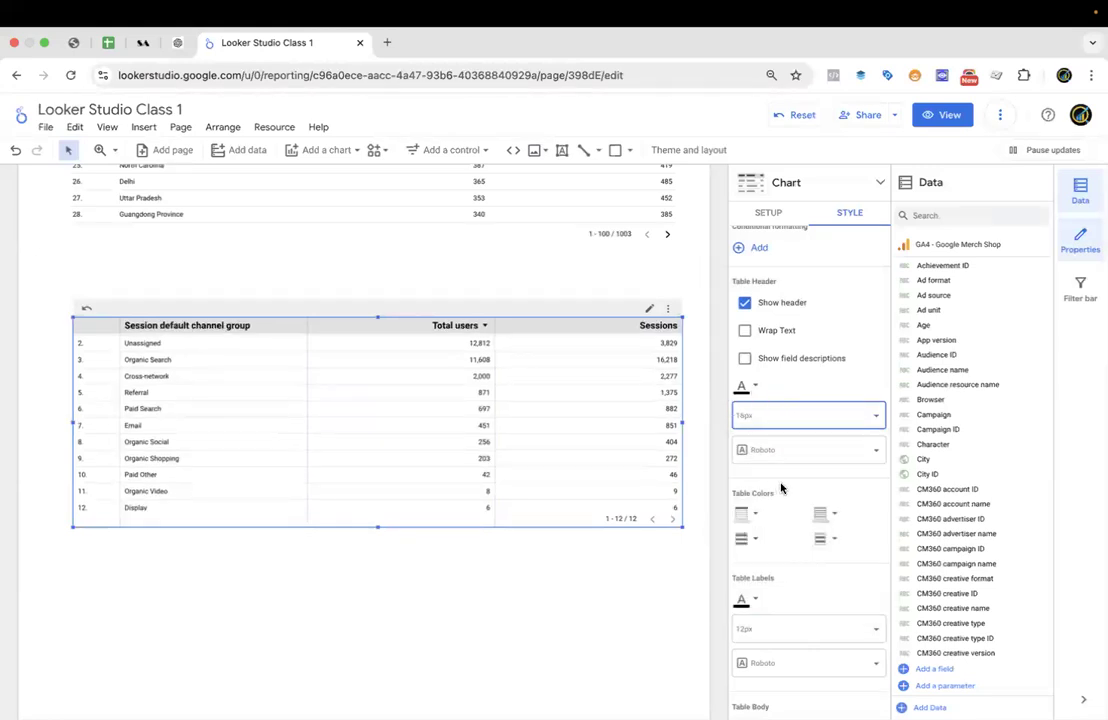
# Set the table label font size of the Session default channel group table to 16px.
pyautogui.scroll(-3, 781, 489)
pyautogui.click(764, 484)
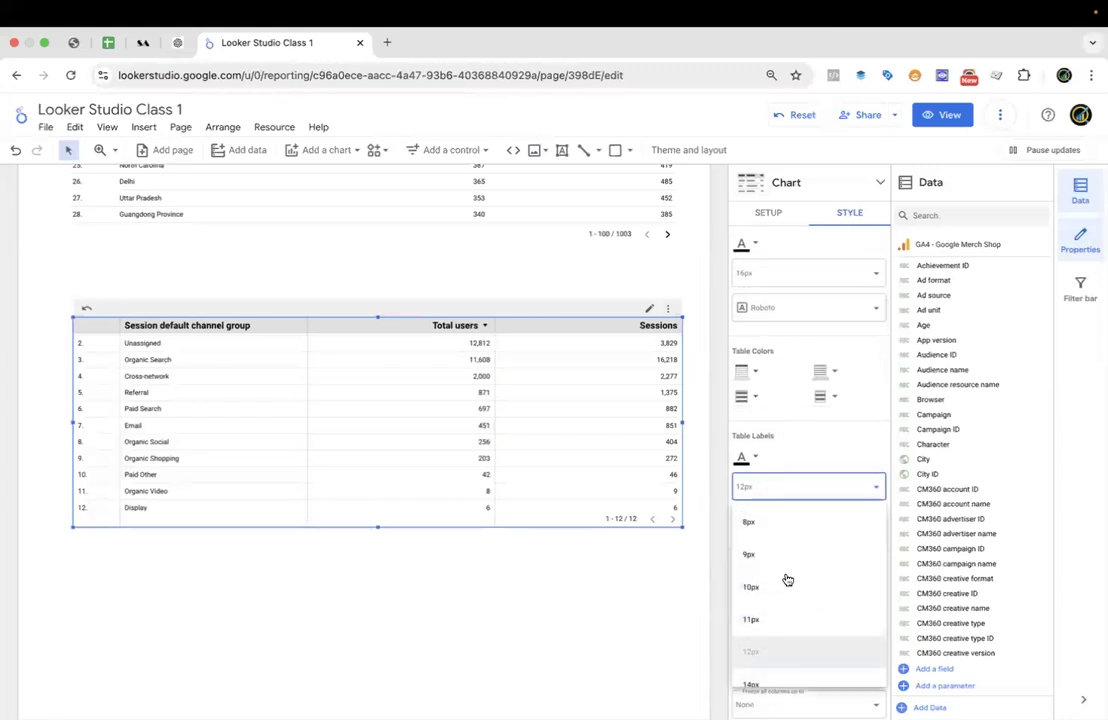
pyautogui.scroll(-3, 778, 618)
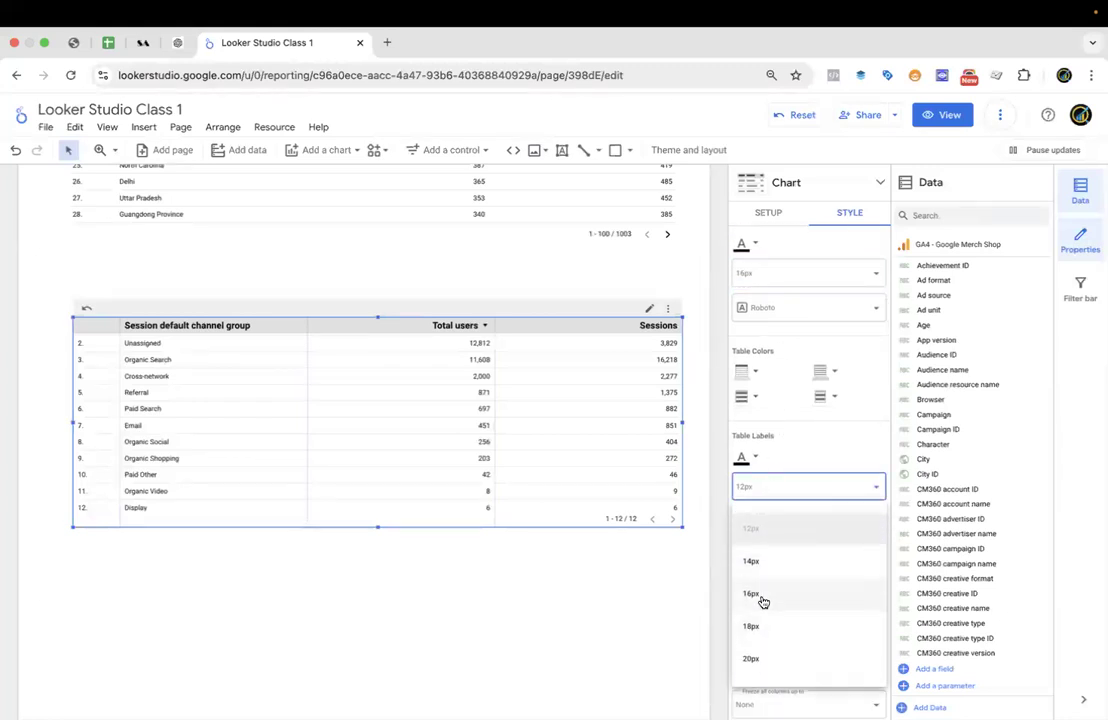
pyautogui.click(763, 596)
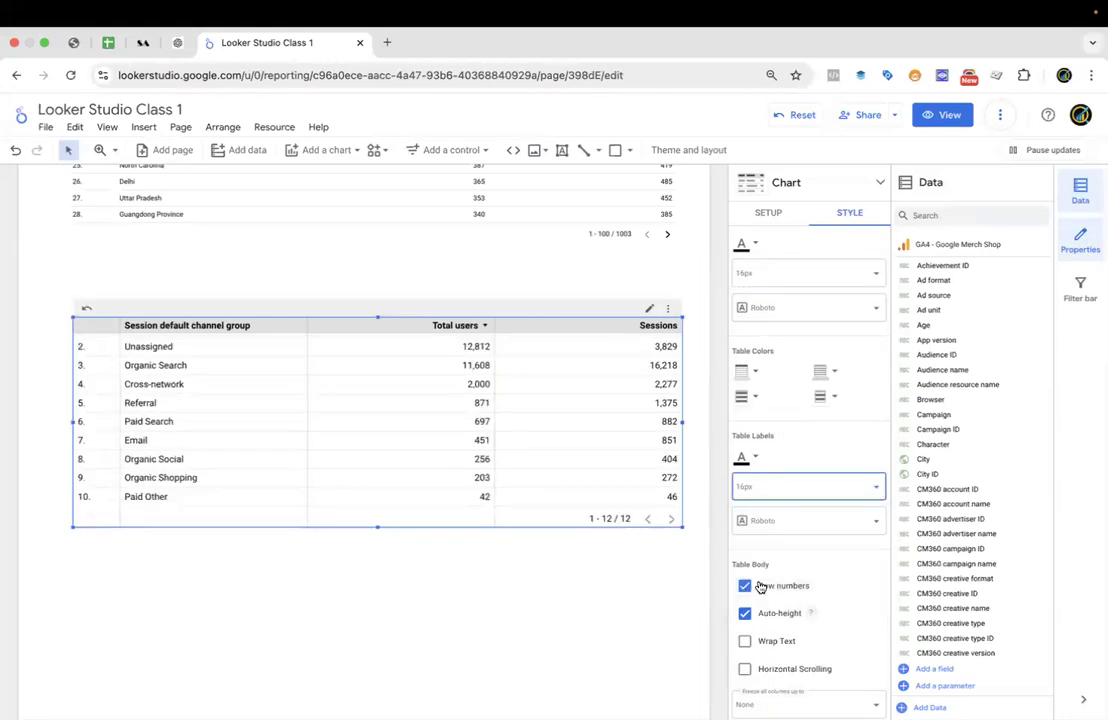
# Extend the Session default channel group table downward so all its channel rows fit.
pyautogui.click(332, 578)
pyautogui.click(418, 400)
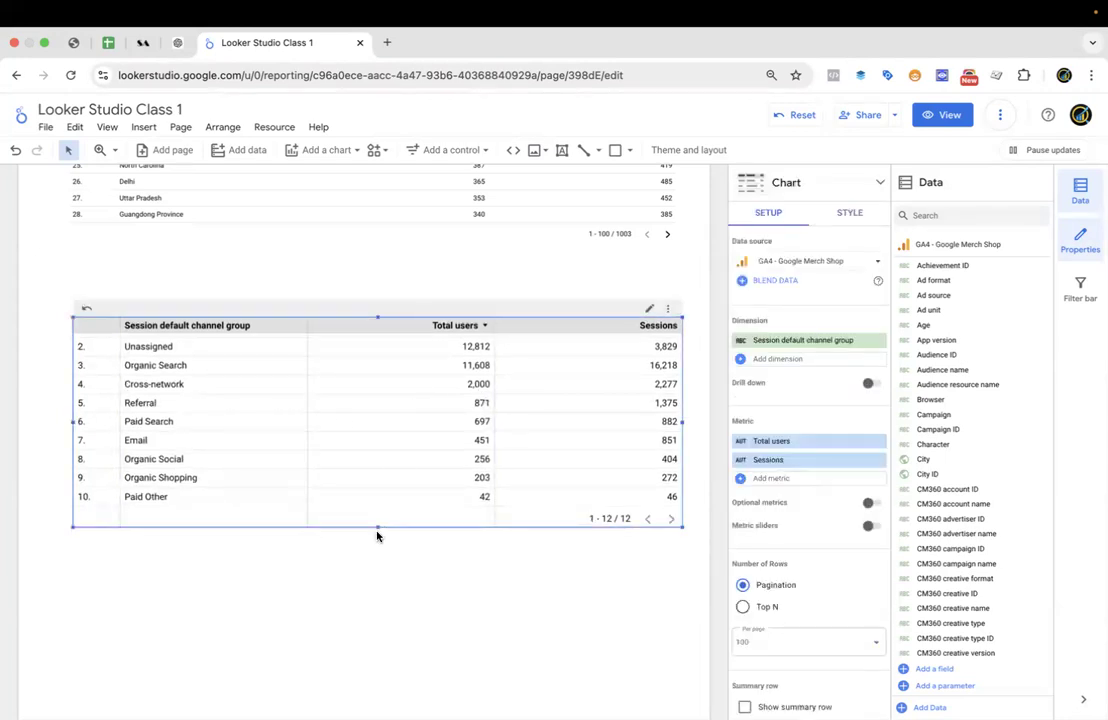
pyautogui.moveTo(376, 527); pyautogui.dragTo(376, 567)
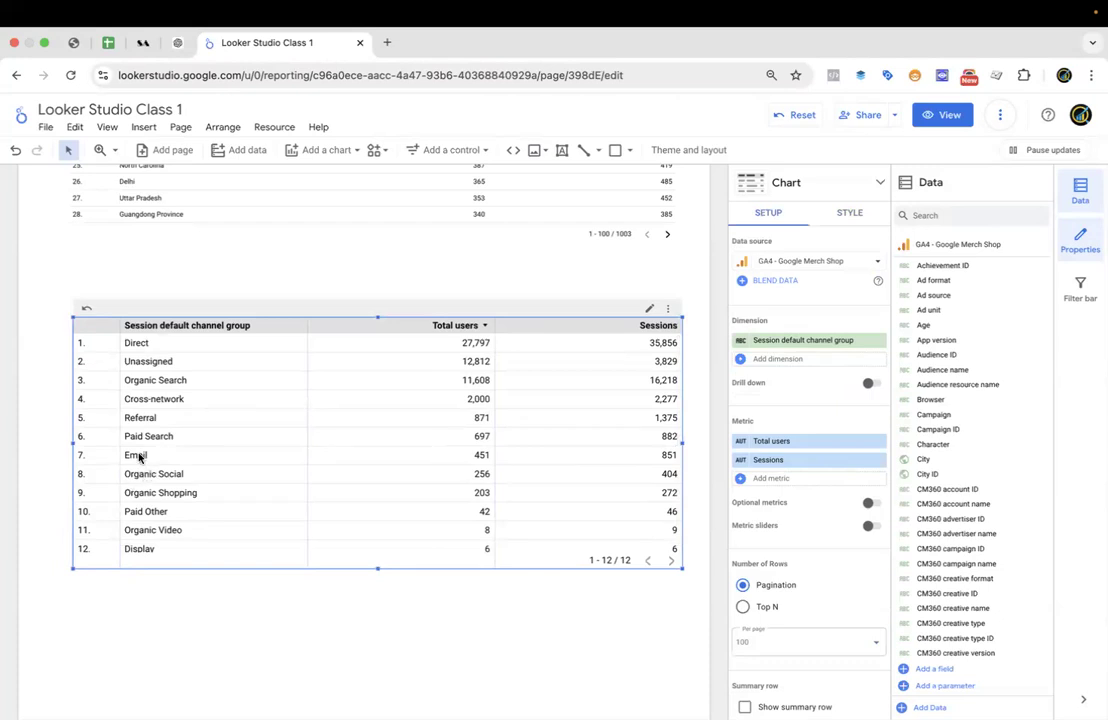
pyautogui.scroll(-3, 150, 327)
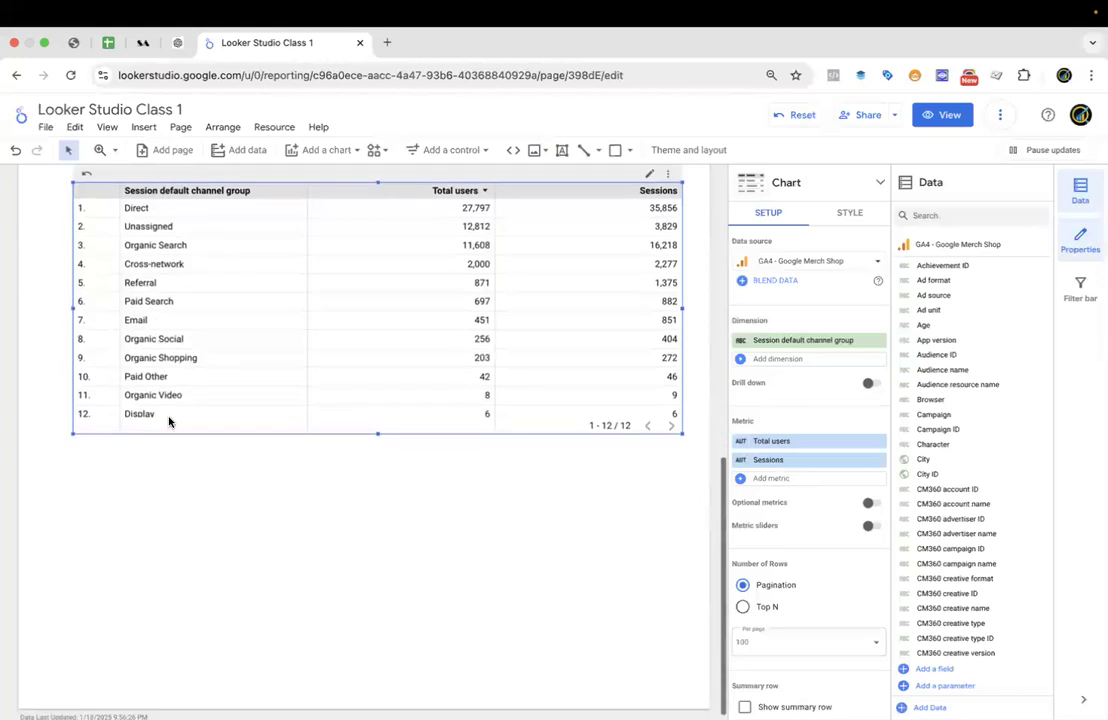
pyautogui.scroll(2, 169, 492)
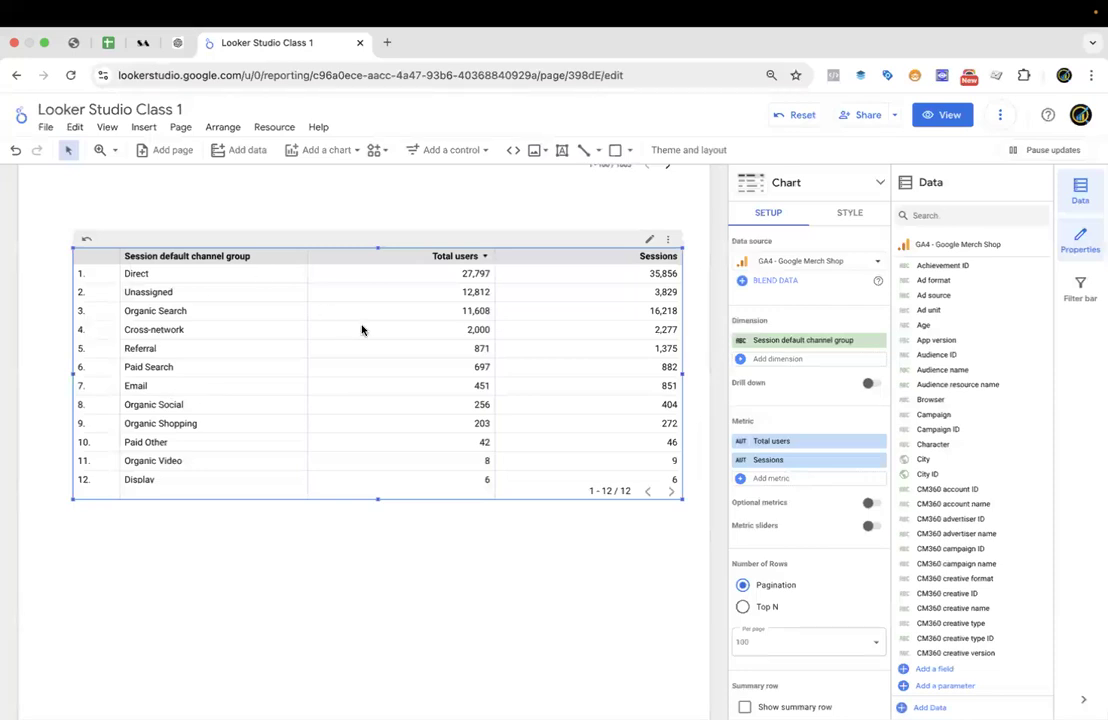
# Turn on drill down for the Session default channel group table.
pyautogui.click(866, 384)
pyautogui.click(783, 358)
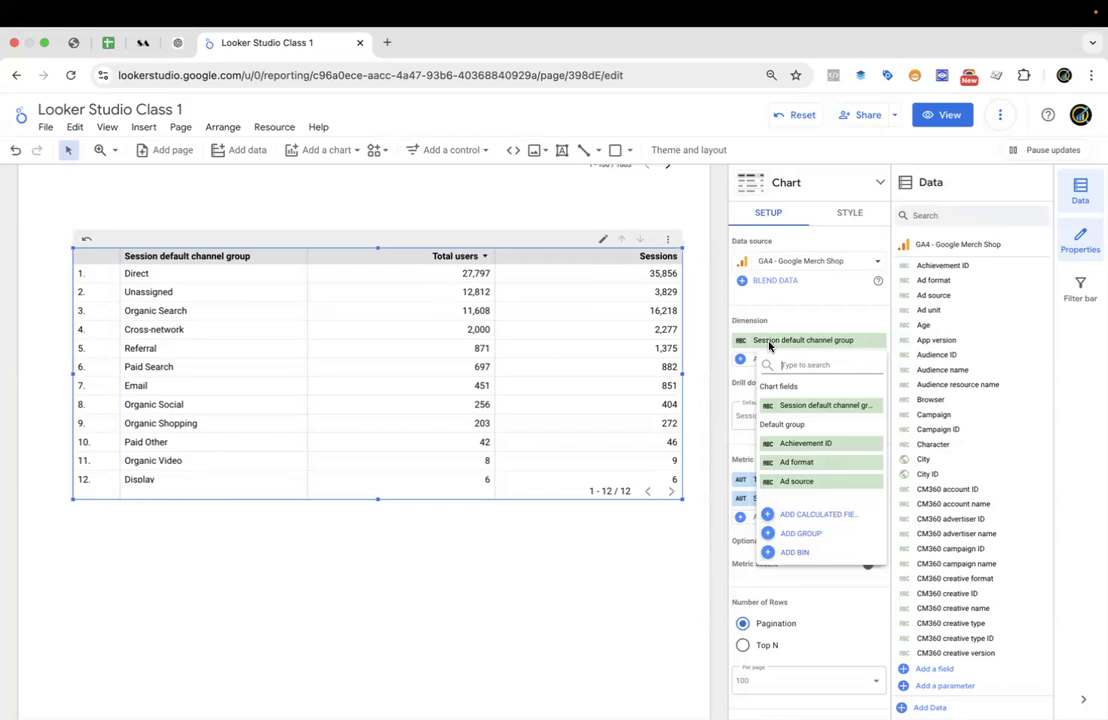
pyautogui.click(638, 517)
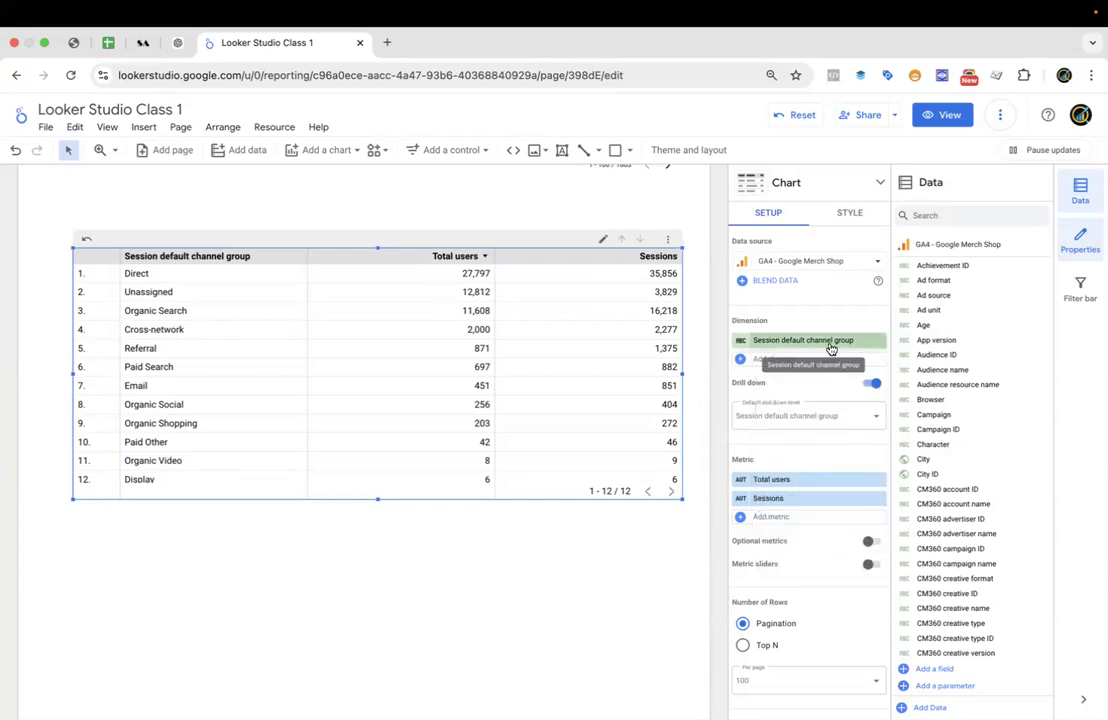
# Extend the height of the Country-City-Region drill-down table slightly downward so it shows more rows.
pyautogui.click(363, 221)
pyautogui.scroll(5, 355, 240)
pyautogui.click(275, 371)
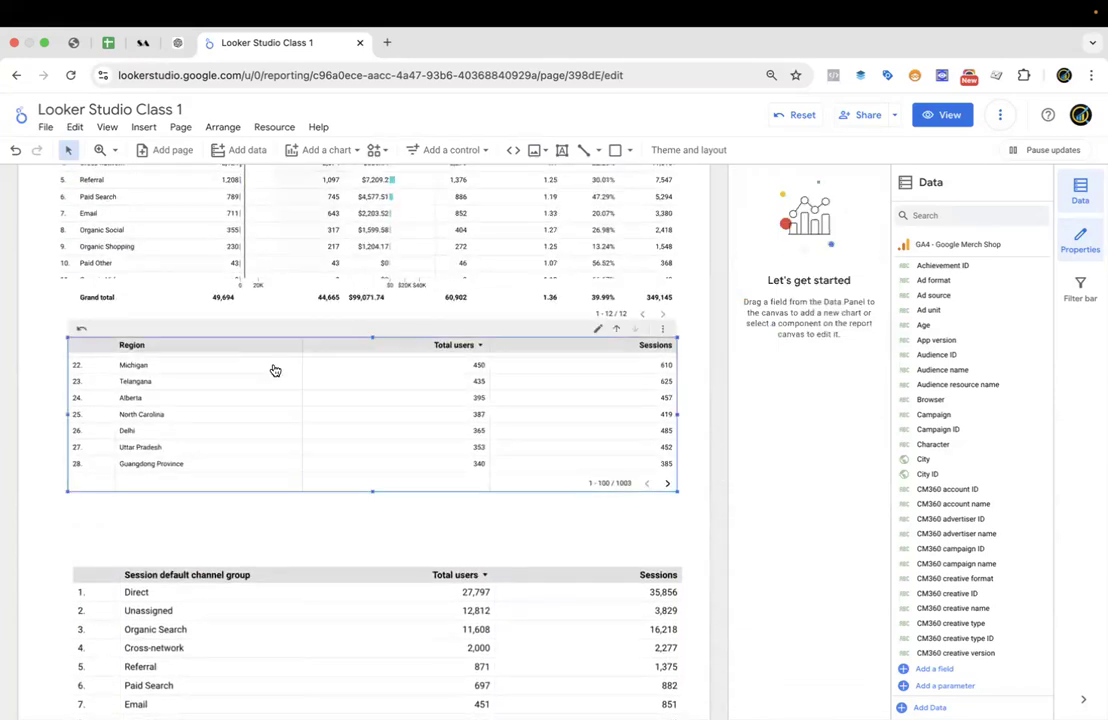
pyautogui.moveTo(374, 493); pyautogui.dragTo(374, 517)
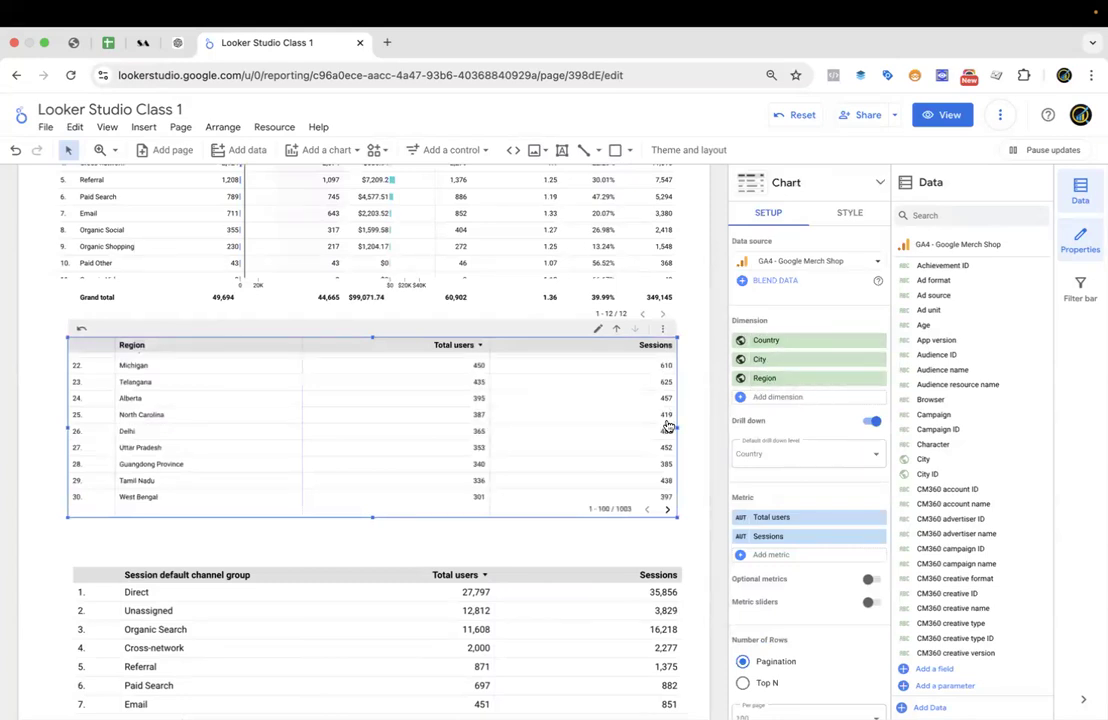
# Add Session medium as the second drill-down dimension of the Session default channel group table.
pyautogui.scroll(-4, 660, 460)
pyautogui.scroll(-3, 600, 510)
pyautogui.click(551, 485)
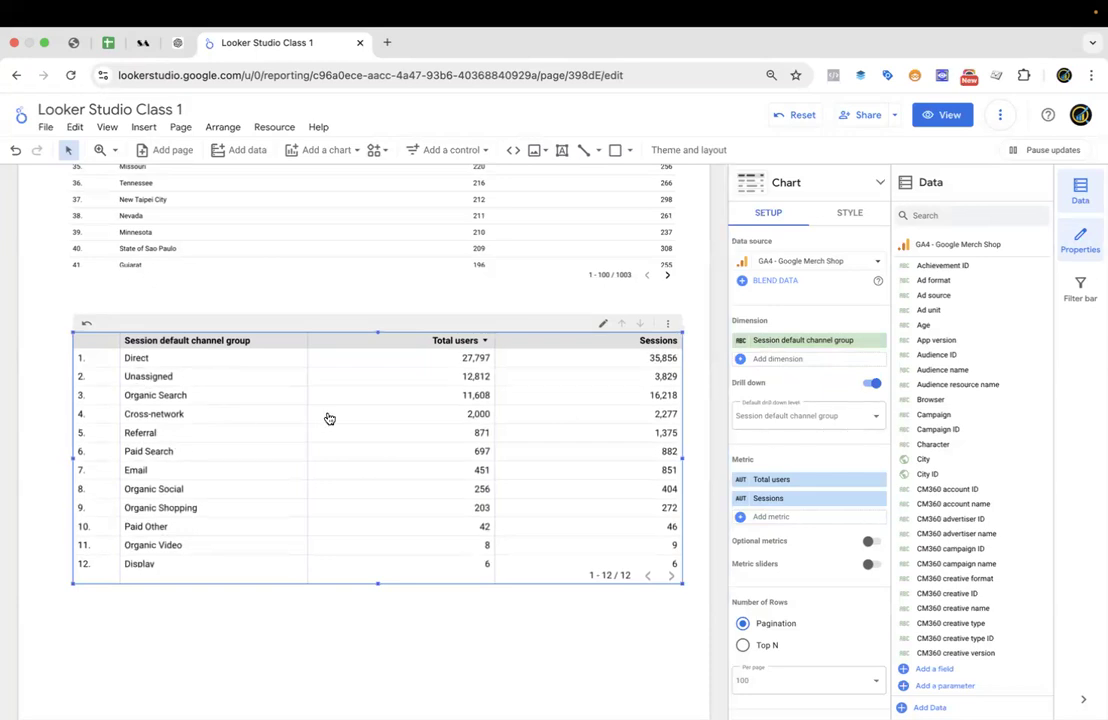
pyautogui.click(770, 359)
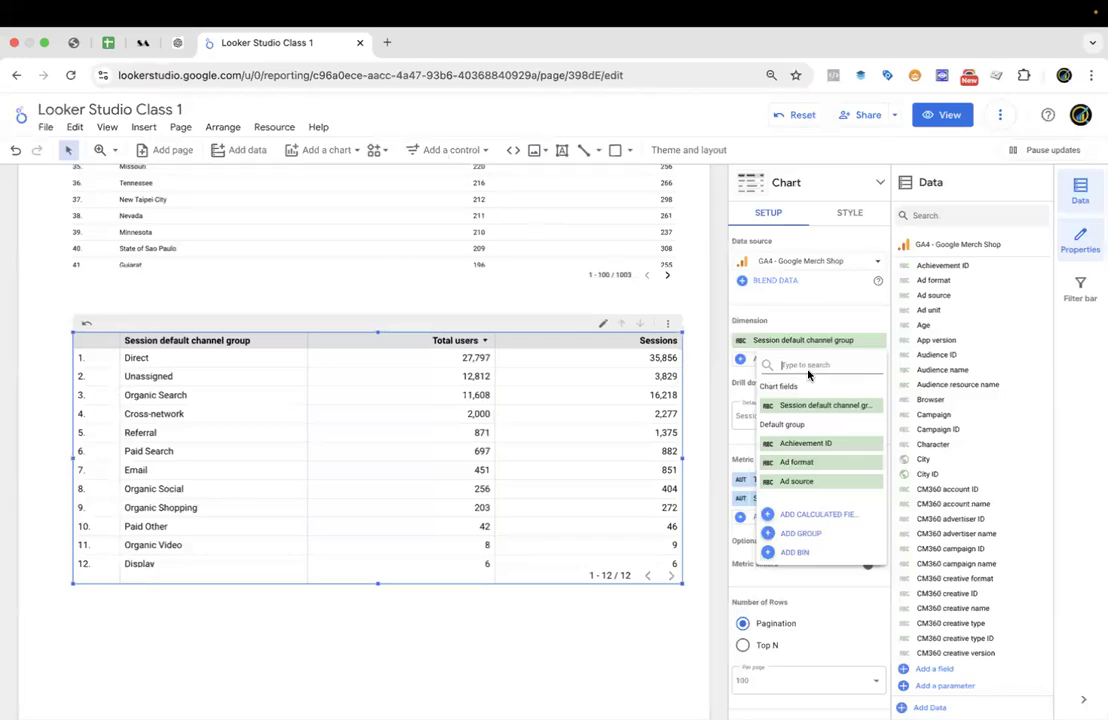
pyautogui.write('session med')
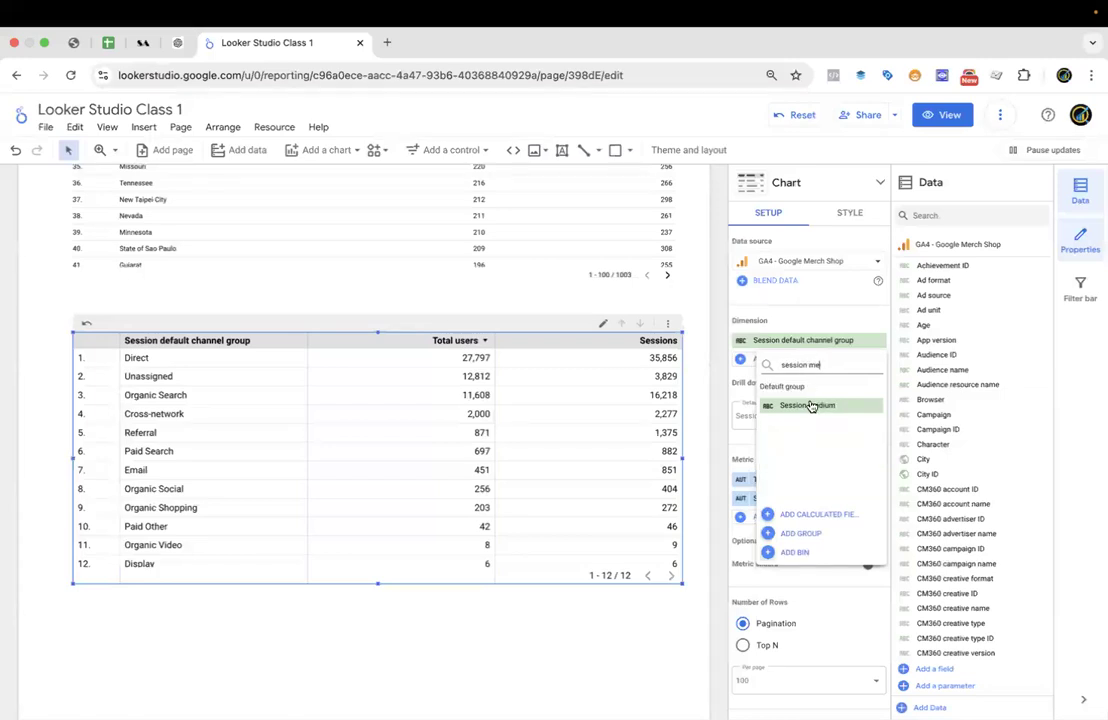
pyautogui.click(811, 403)
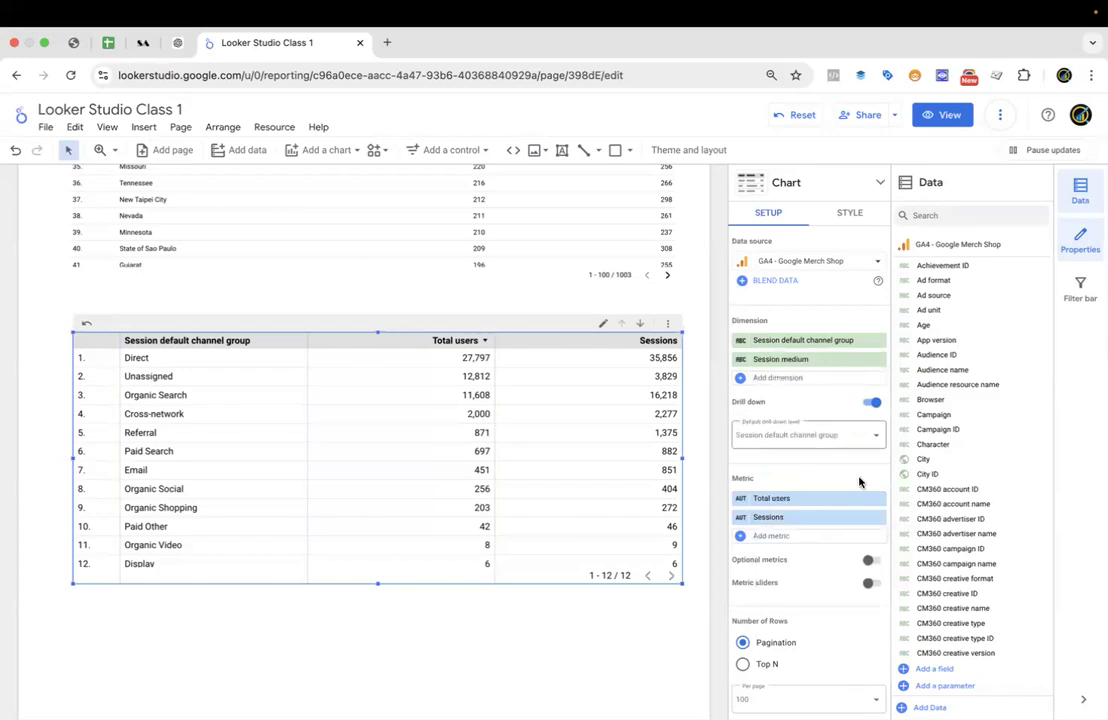
# View the report, drill the channel table down to Session medium, and return to editing.
pyautogui.scroll(-2, 770, 570)
pyautogui.click(942, 114)
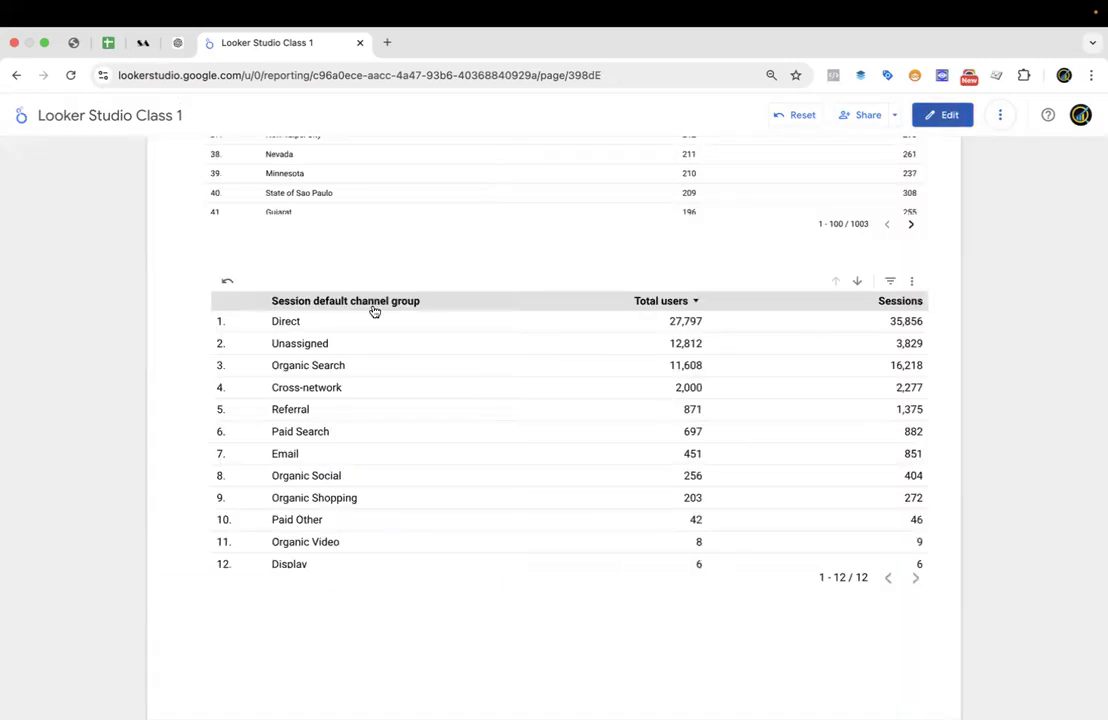
pyautogui.click(857, 285)
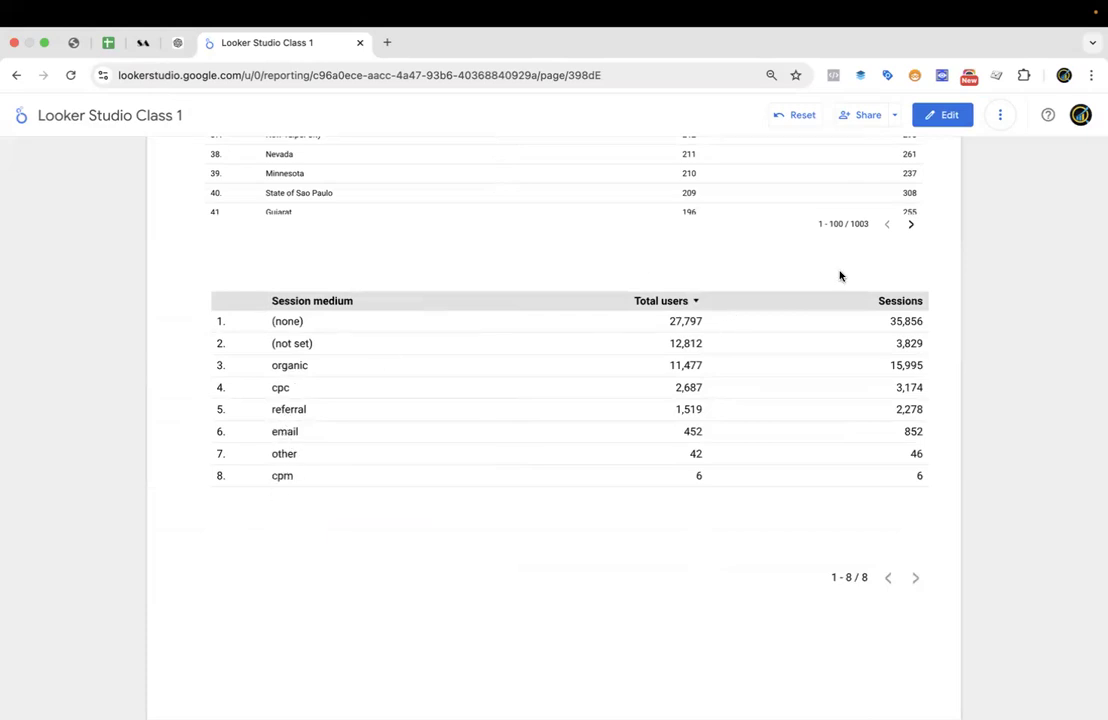
pyautogui.click(935, 118)
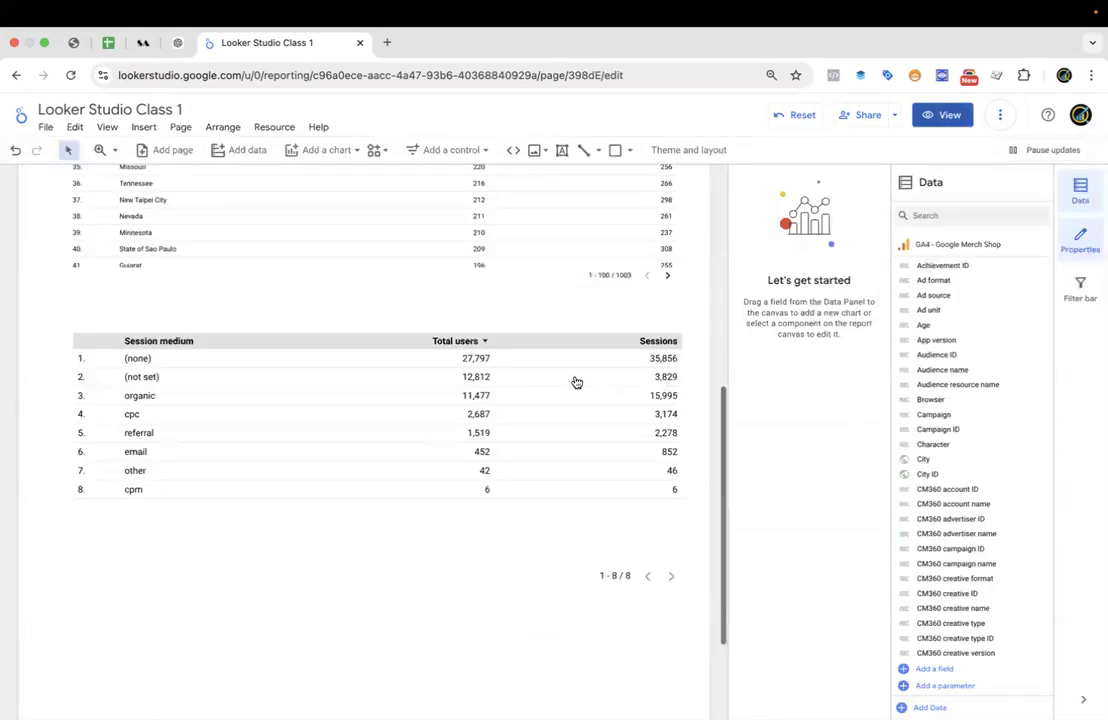
# Add Session campaign as the third drill-down dimension of the channel table, below Session medium.
pyautogui.click(576, 383)
pyautogui.moveTo(769, 361)
pyautogui.mouseDown()
pyautogui.moveTo(789, 385)
pyautogui.moveTo(767, 383)
pyautogui.mouseUp()
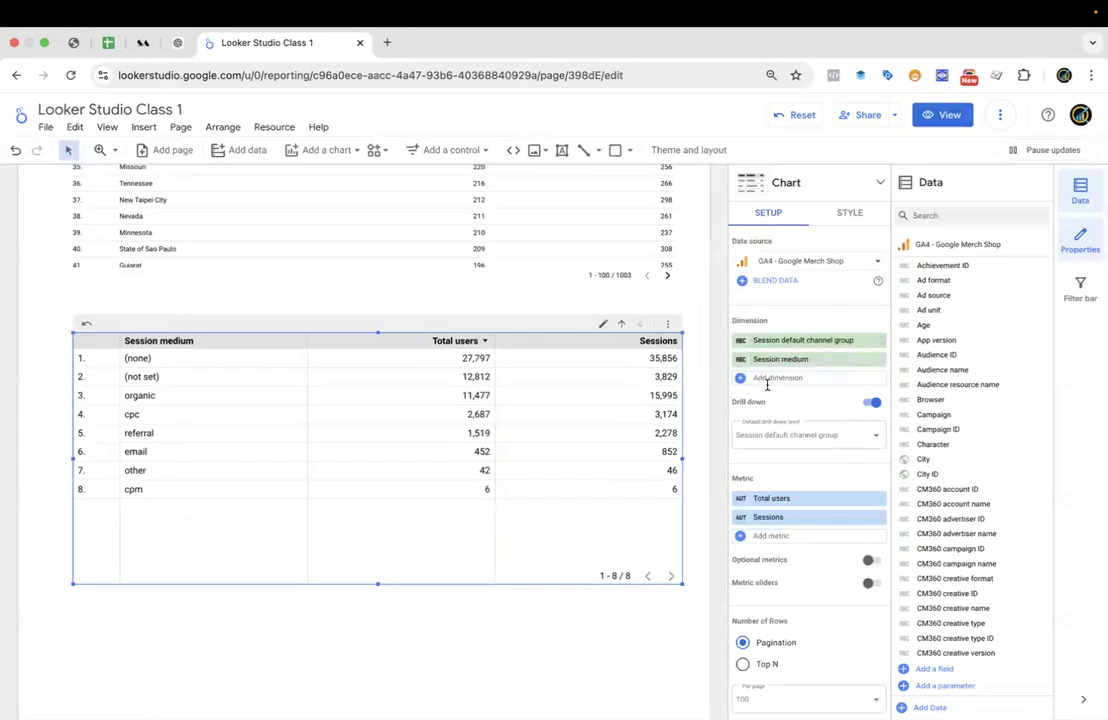
pyautogui.click(767, 385)
pyautogui.write('sess')
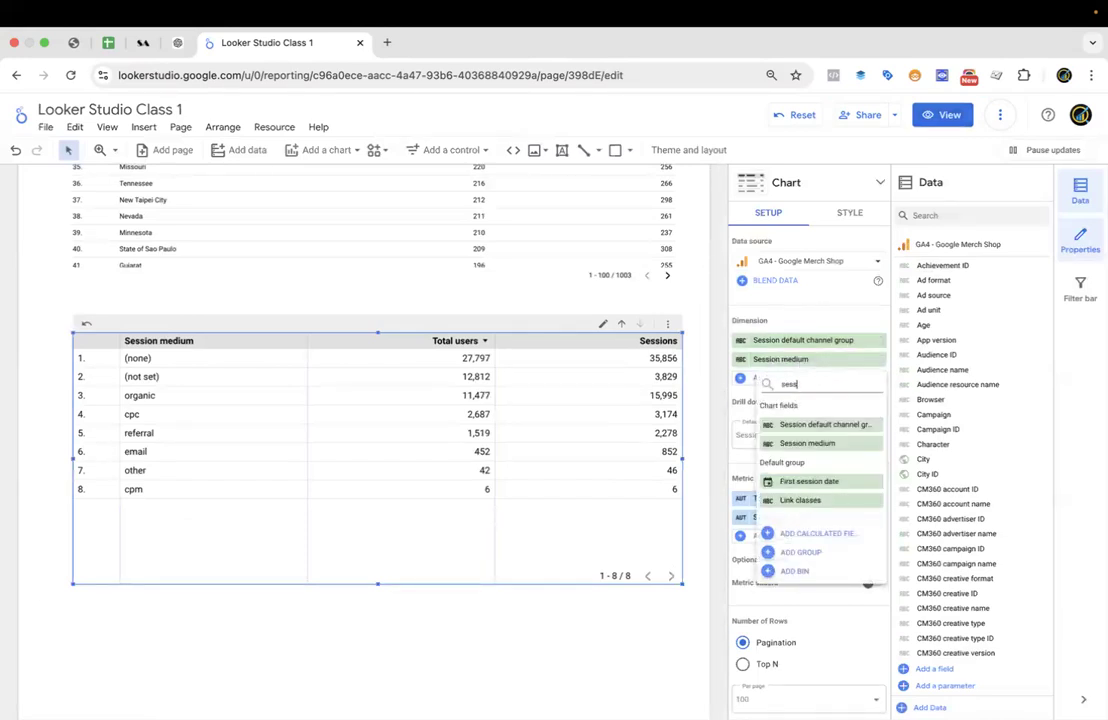
pyautogui.write('ion cam')
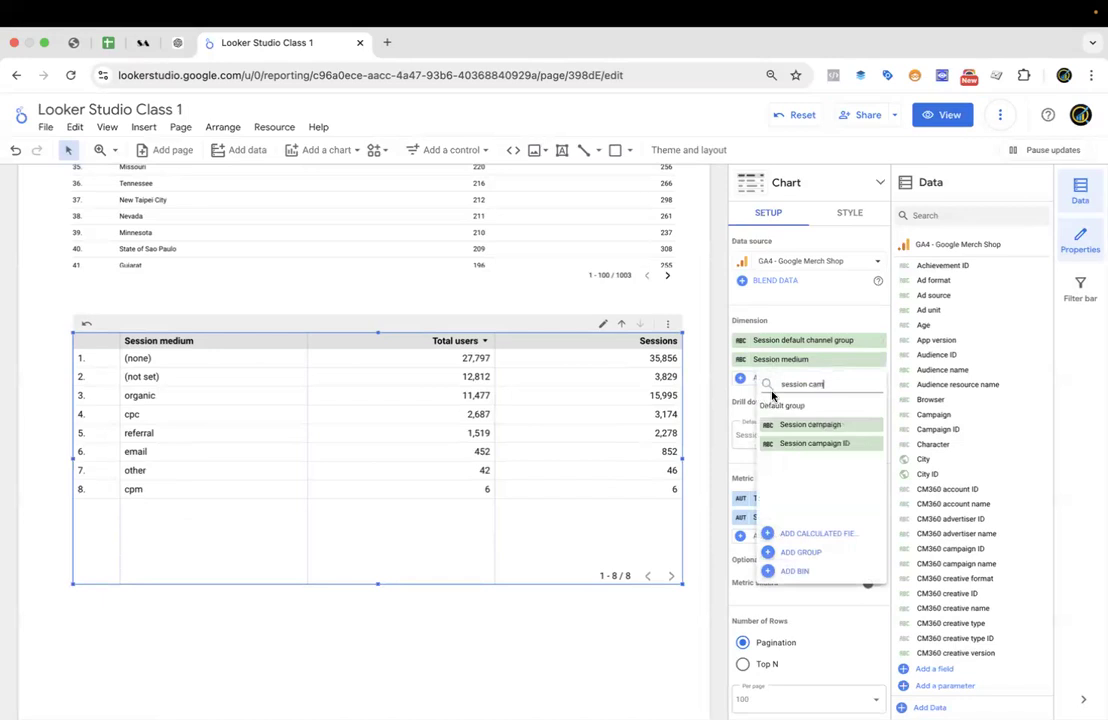
pyautogui.click(800, 425)
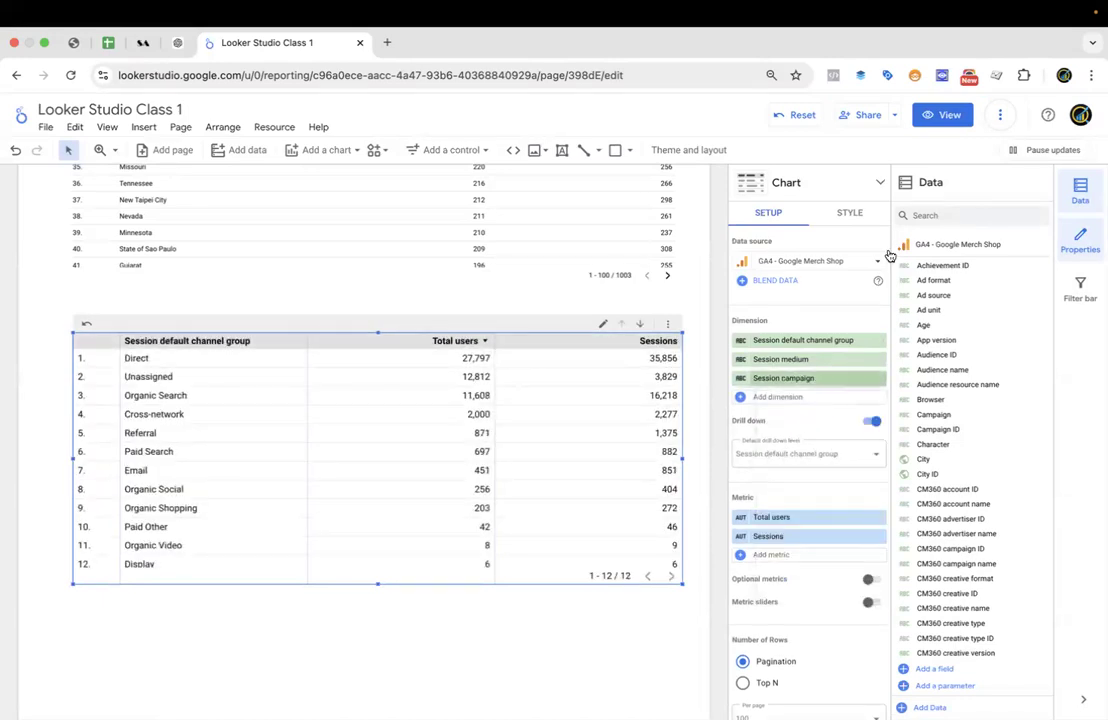
# In the viewed report, drill the channel table down through Session medium to Session campaign, look through the campaign rows, and return to editing.
pyautogui.click(940, 114)
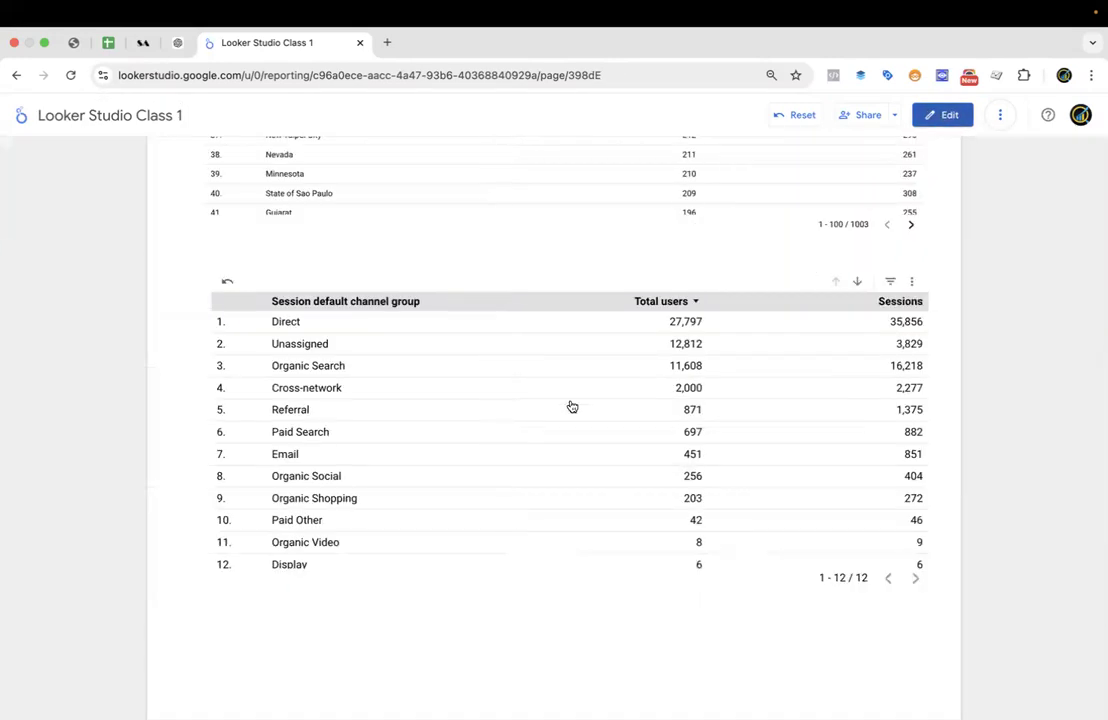
pyautogui.click(857, 283)
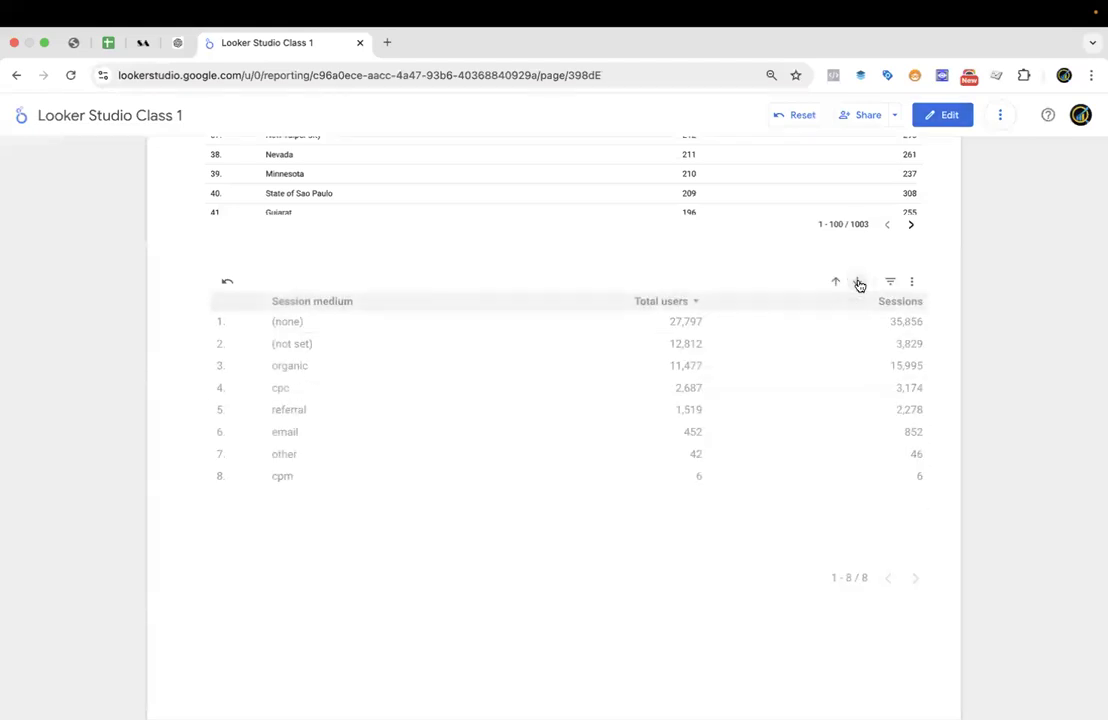
pyautogui.click(859, 283)
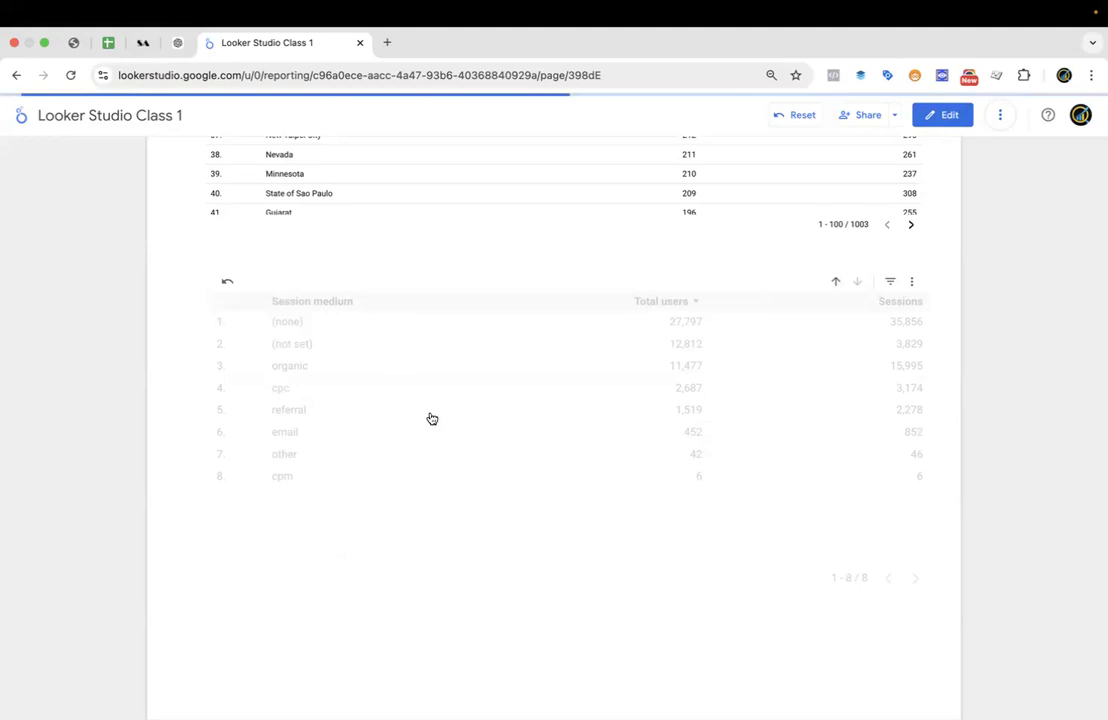
pyautogui.scroll(-5, 359, 470)
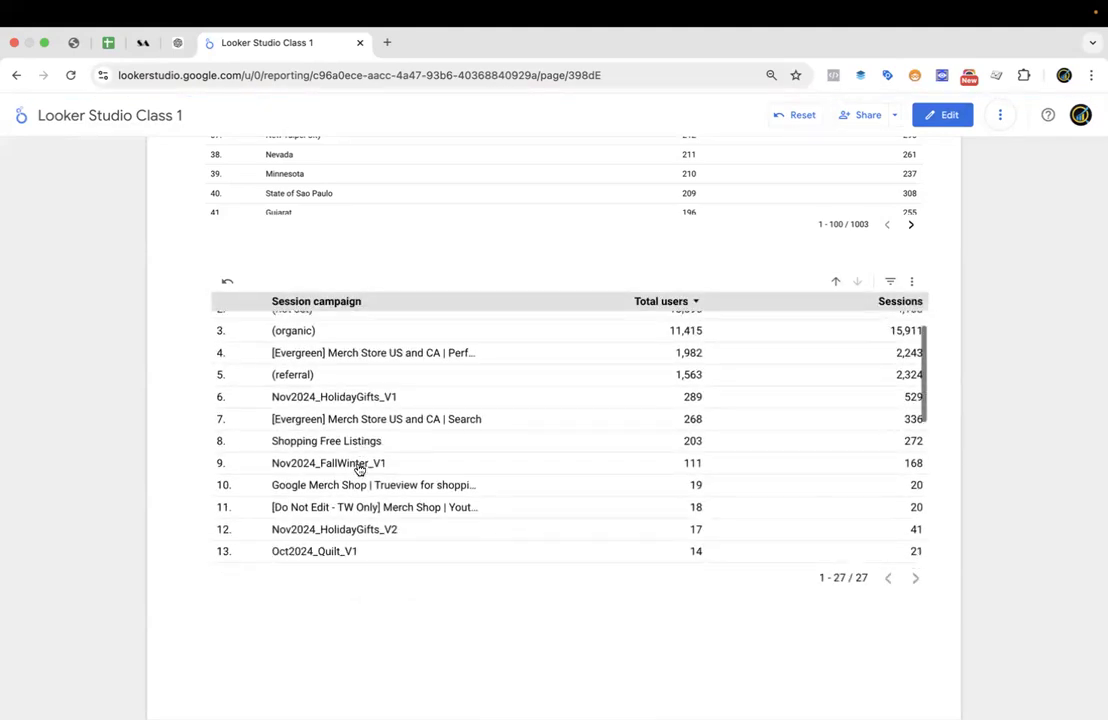
pyautogui.scroll(-3, 359, 470)
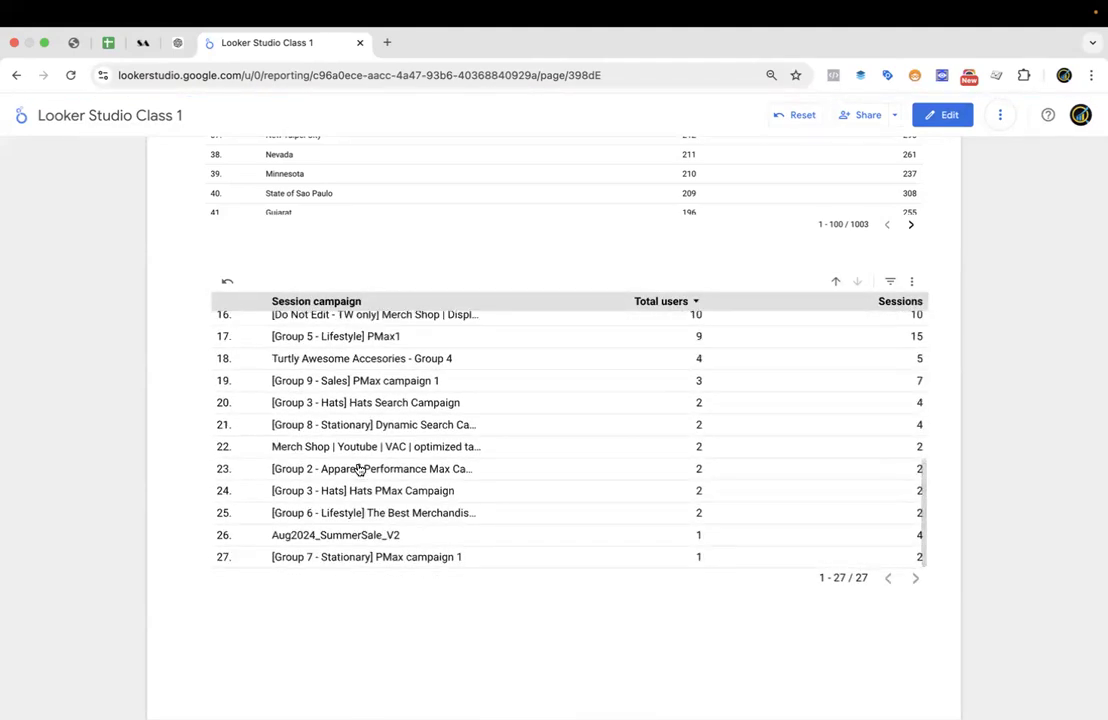
pyautogui.scroll(10, 359, 470)
pyautogui.click(935, 117)
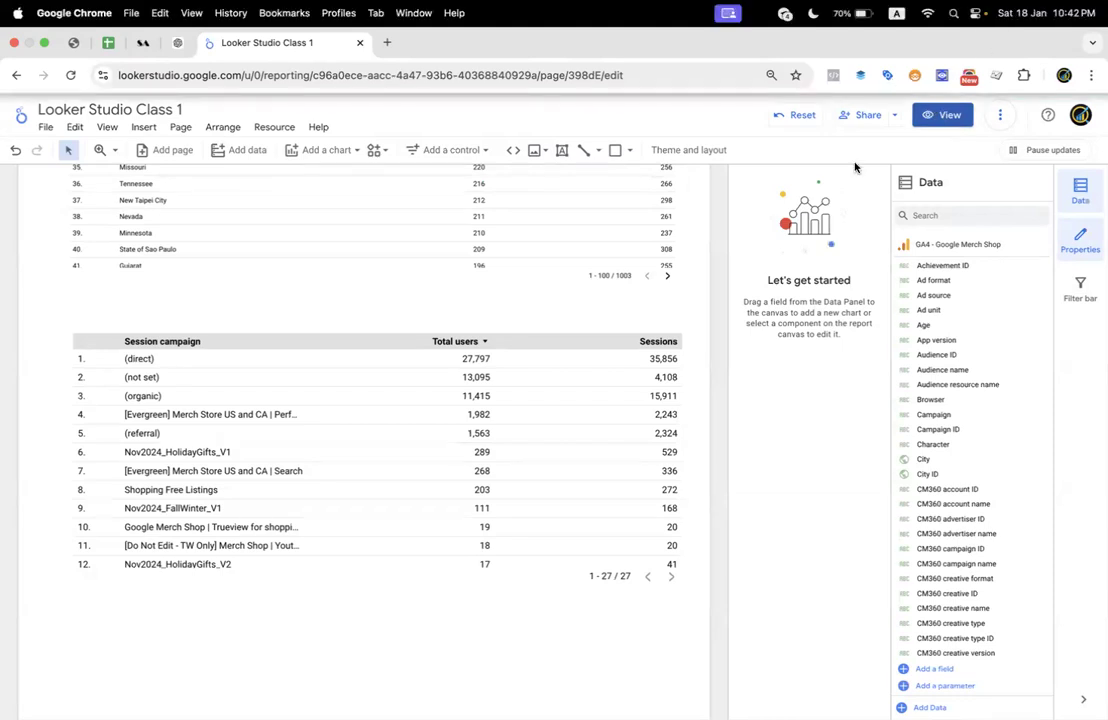
# Shrink the channel group, medium and campaign drill-down table, and delete it from the page.
pyautogui.click(438, 457)
pyautogui.moveTo(683, 585); pyautogui.dragTo(542, 512)
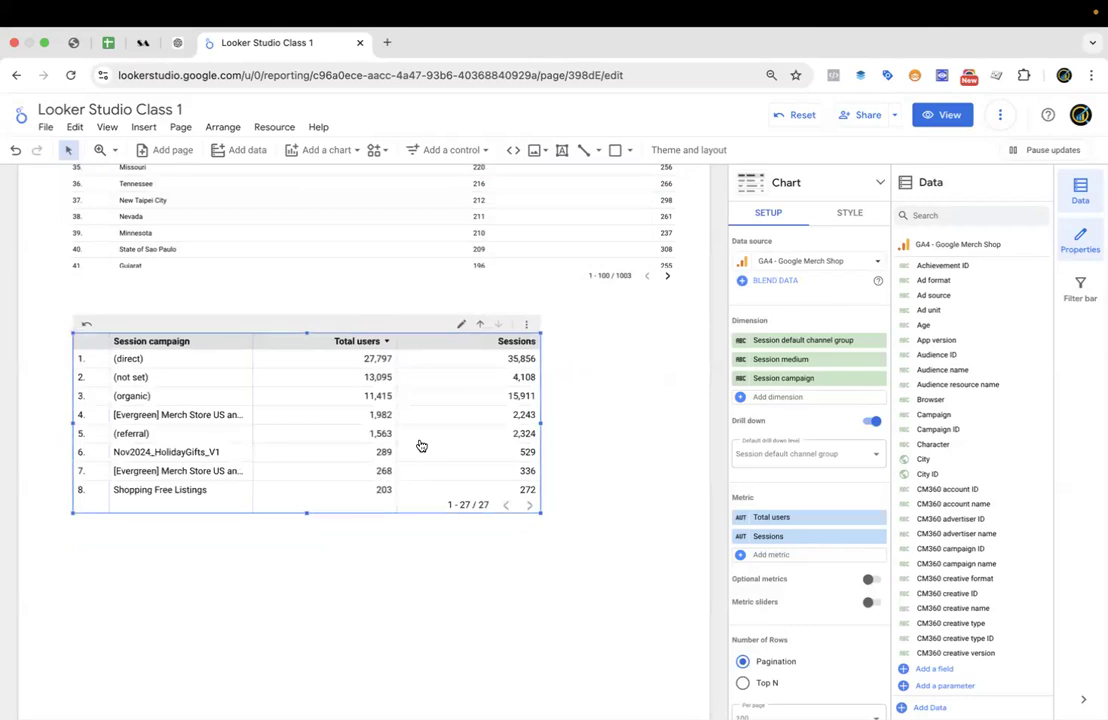
pyautogui.press('Delete')
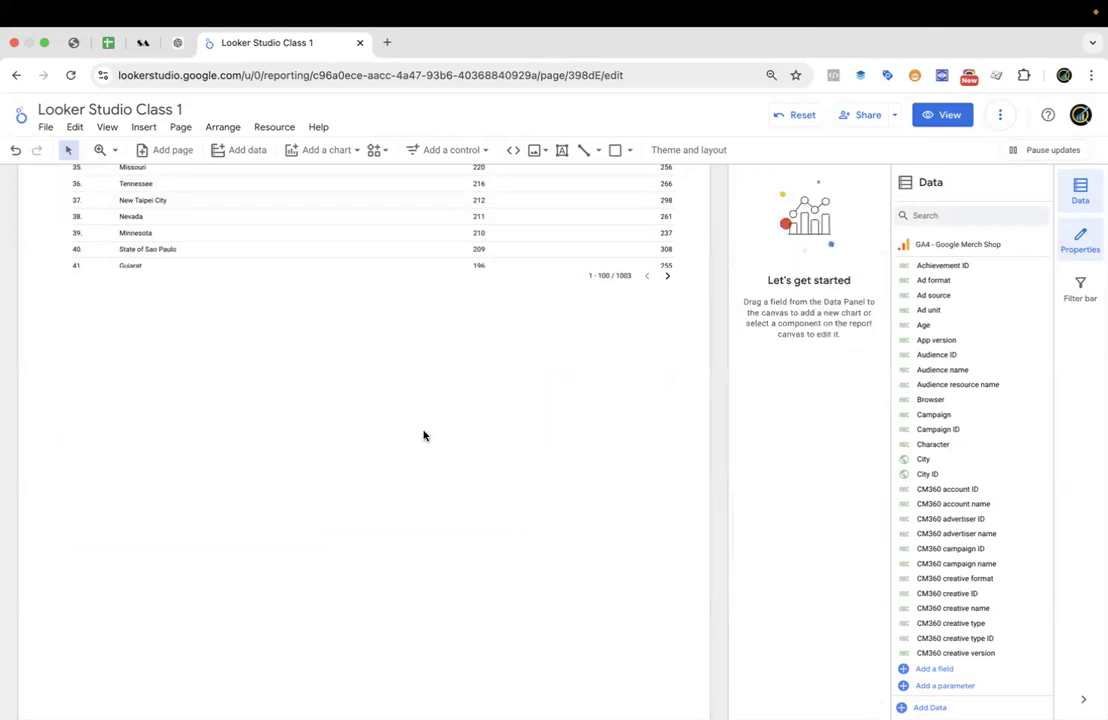
# Add a plain table in the empty area below the region drill-down table, and widen and heighten it slightly.
pyautogui.scroll(3, 423, 435)
pyautogui.click(410, 323)
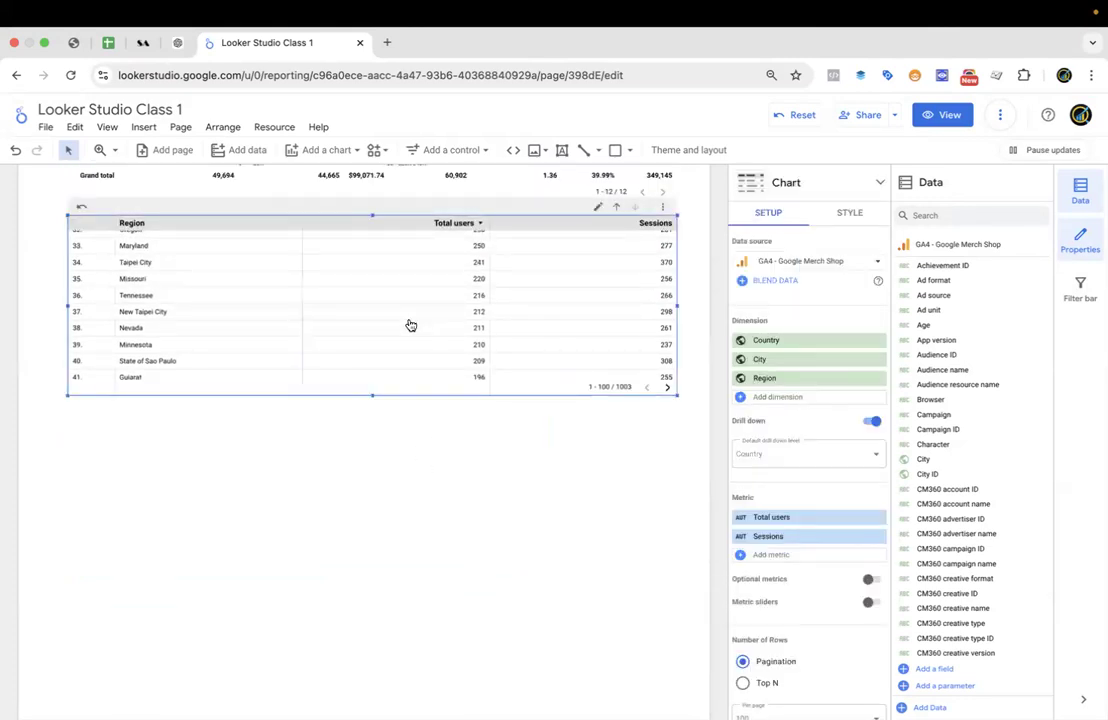
pyautogui.scroll(-3, 546, 478)
pyautogui.scroll(-1, 546, 478)
pyautogui.click(312, 150)
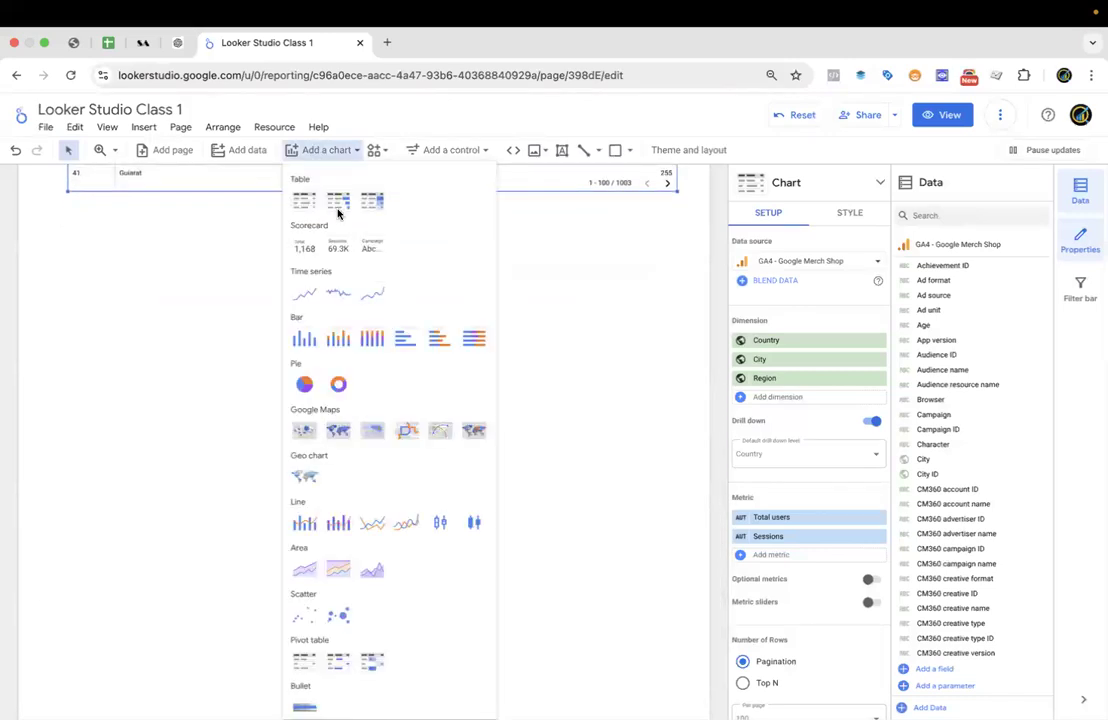
pyautogui.click(303, 200)
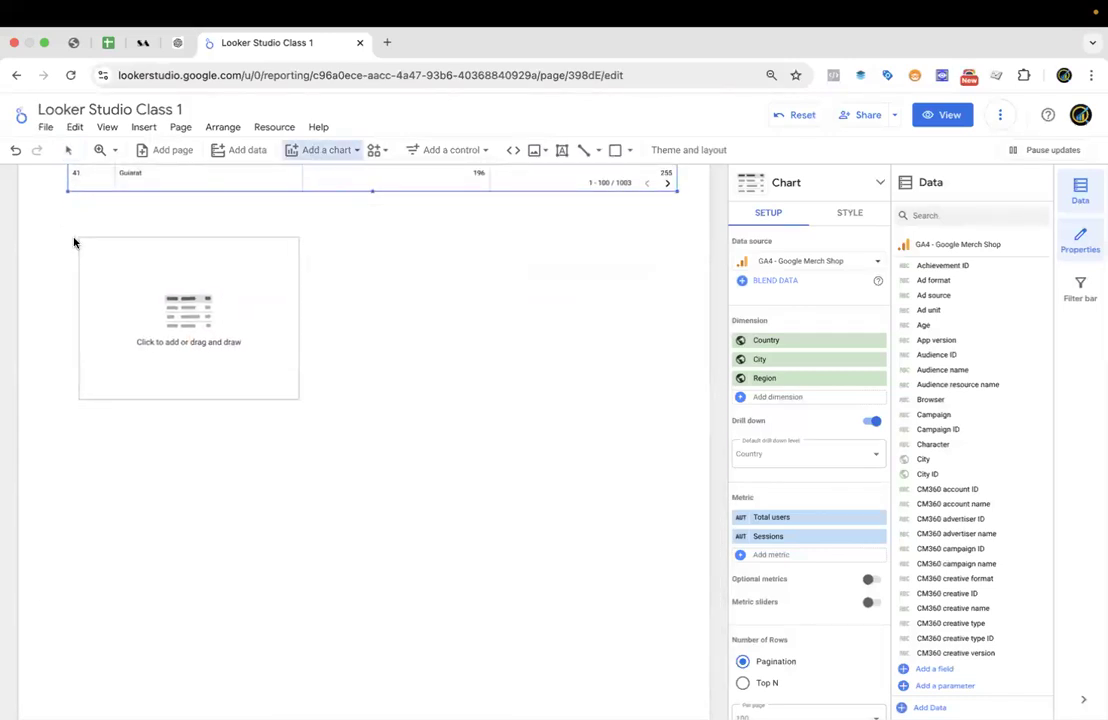
pyautogui.click(73, 242)
pyautogui.moveTo(304, 410); pyautogui.dragTo(432, 417)
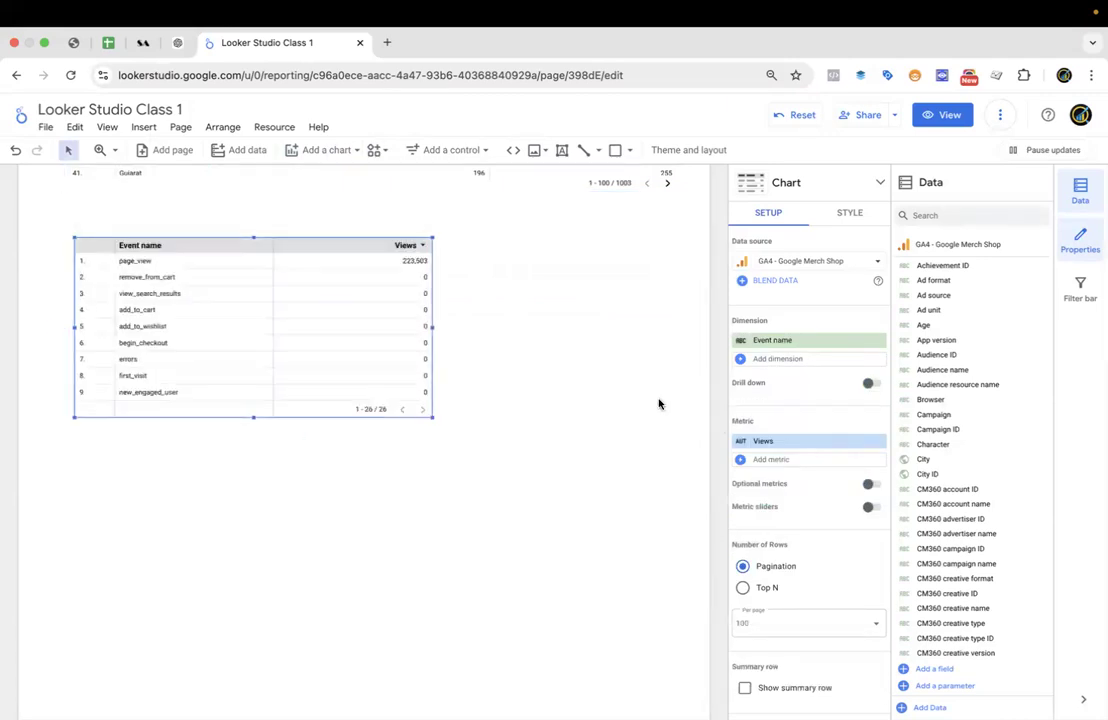
# Replace the new table's Event name dimension with Device category, shorten the table, and align its edge with the drill-down table above.
pyautogui.click(789, 342)
pyautogui.write('device')
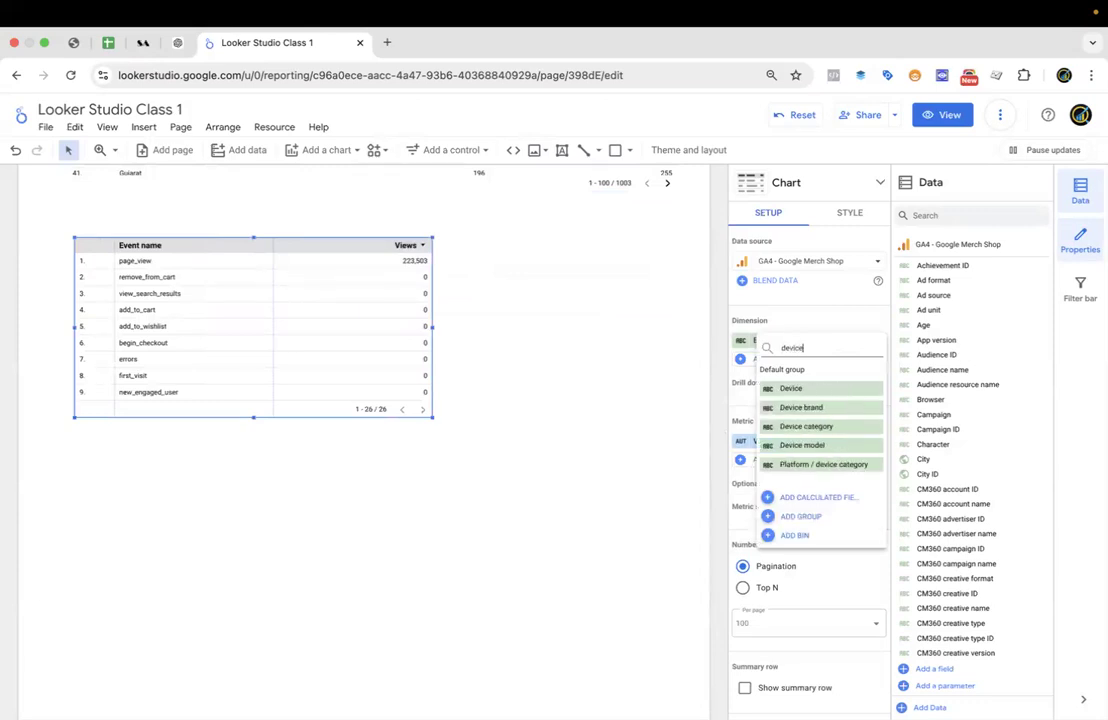
pyautogui.click(823, 427)
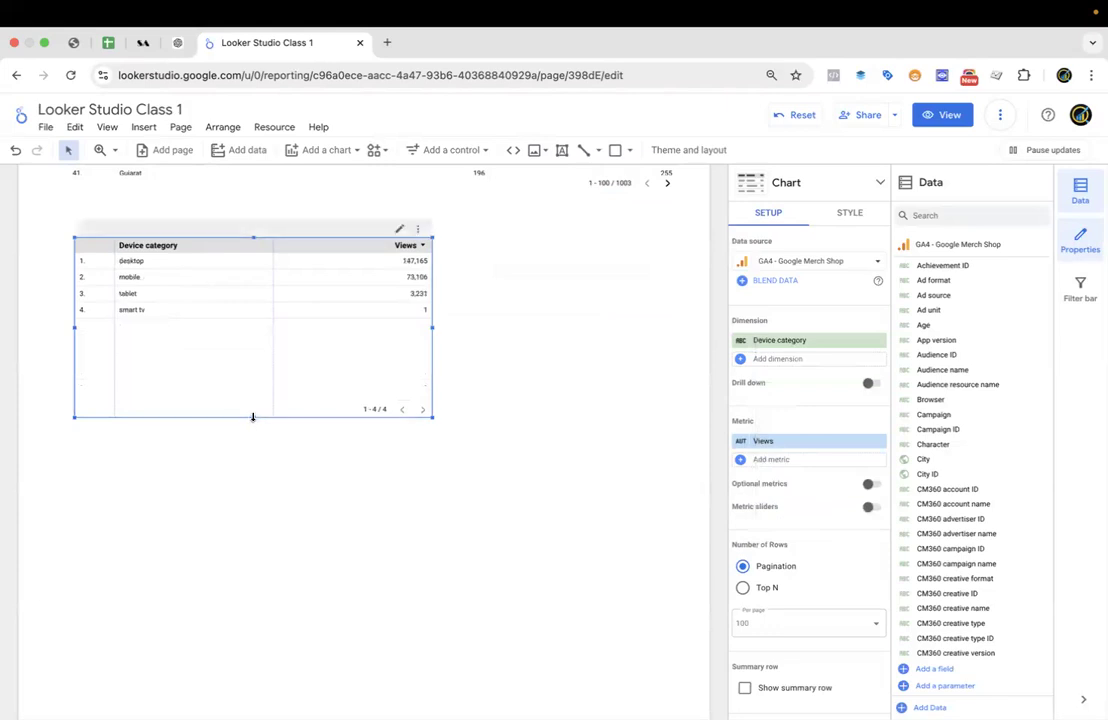
pyautogui.moveTo(253, 417); pyautogui.dragTo(265, 388)
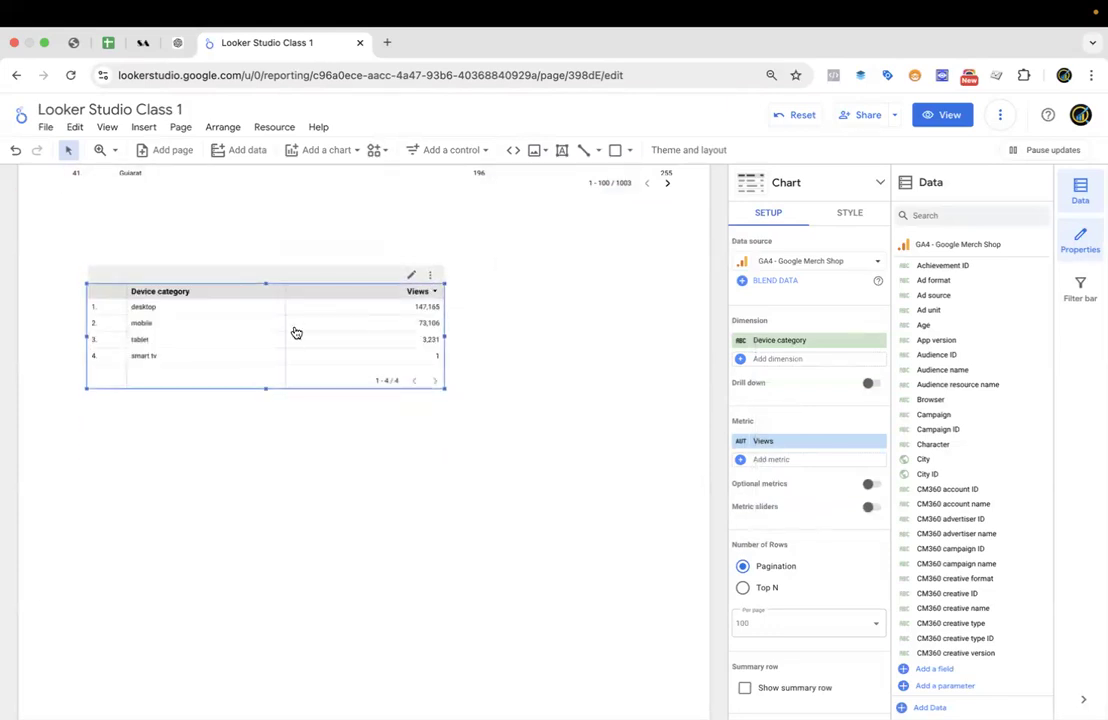
pyautogui.moveTo(296, 333); pyautogui.dragTo(277, 336)
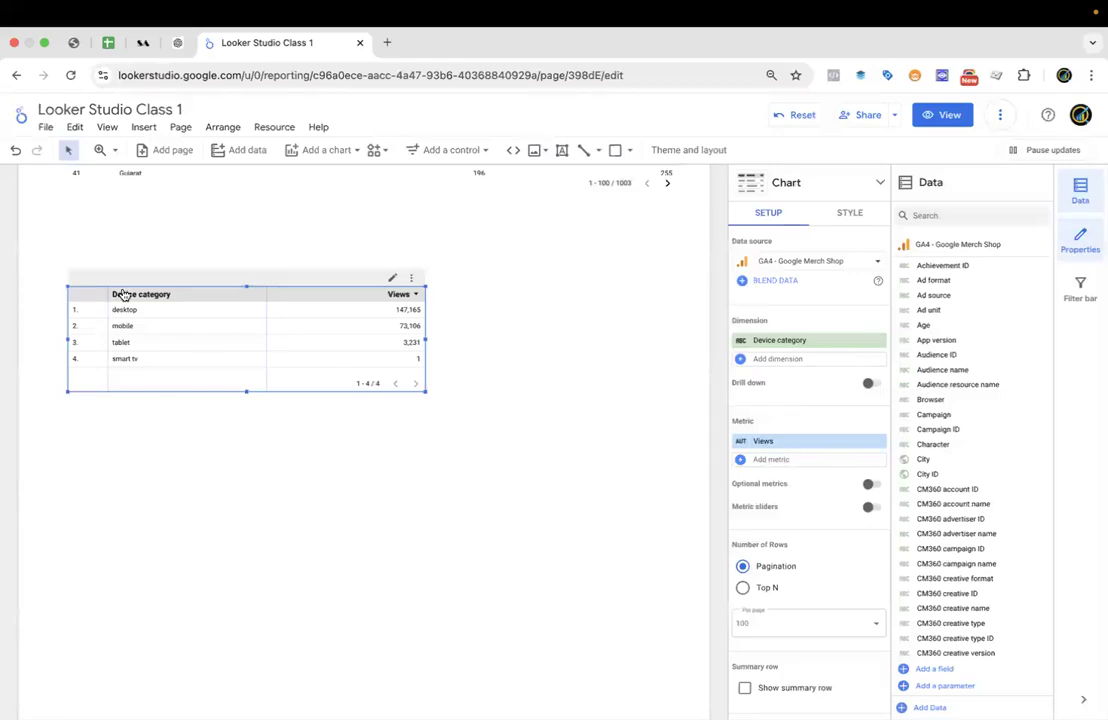
pyautogui.scroll(-1, 149, 416)
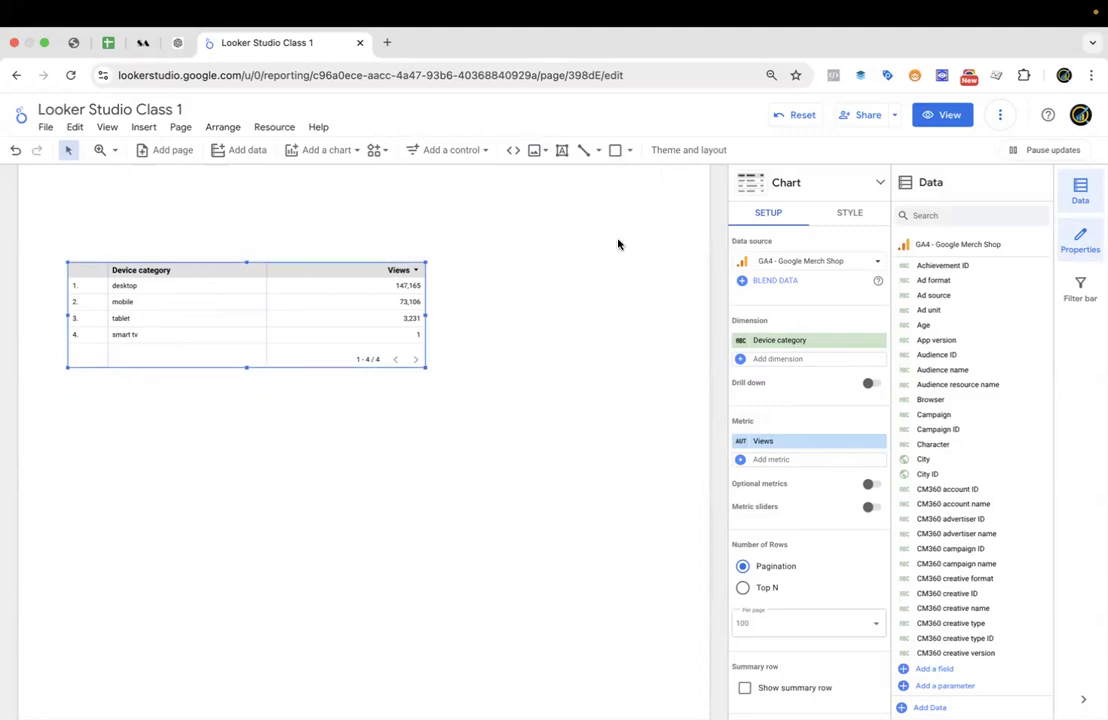
# Narrow and reposition the device category table, duplicate it, and place the copy directly below the original.
pyautogui.moveTo(366, 329)
pyautogui.mouseDown()
pyautogui.moveTo(349, 329)
pyautogui.moveTo(401, 314)
pyautogui.moveTo(354, 320)
pyautogui.mouseUp()
pyautogui.moveTo(252, 327); pyautogui.dragTo(296, 426)
pyautogui.press('super+v')
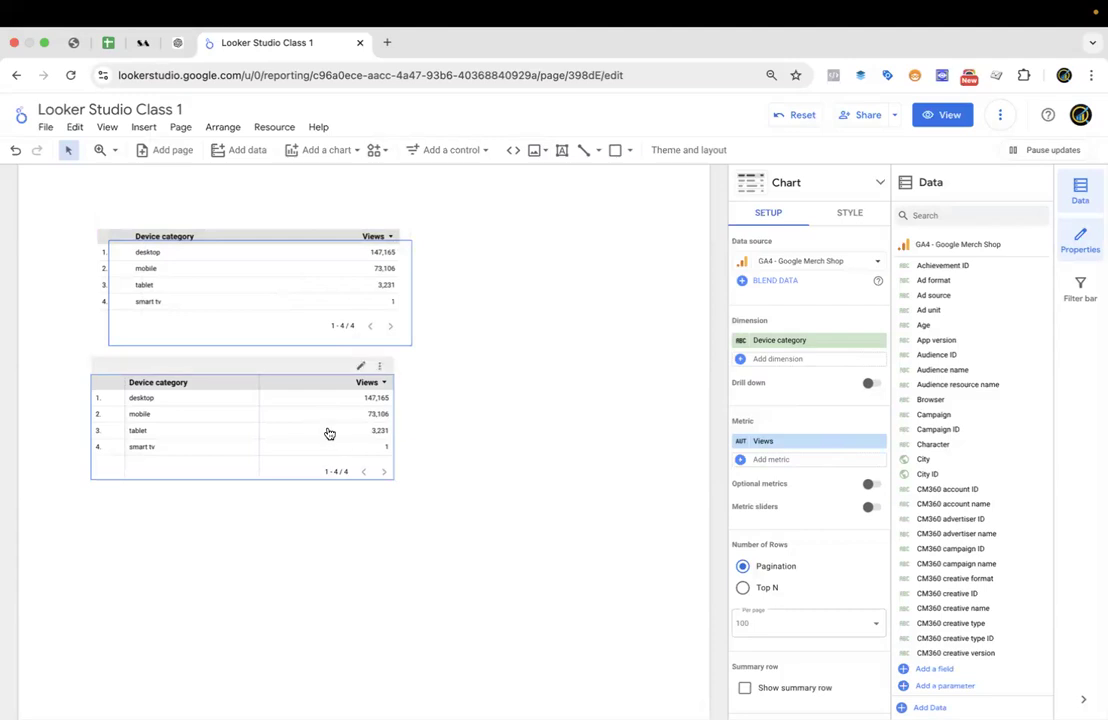
pyautogui.moveTo(329, 433); pyautogui.dragTo(383, 433)
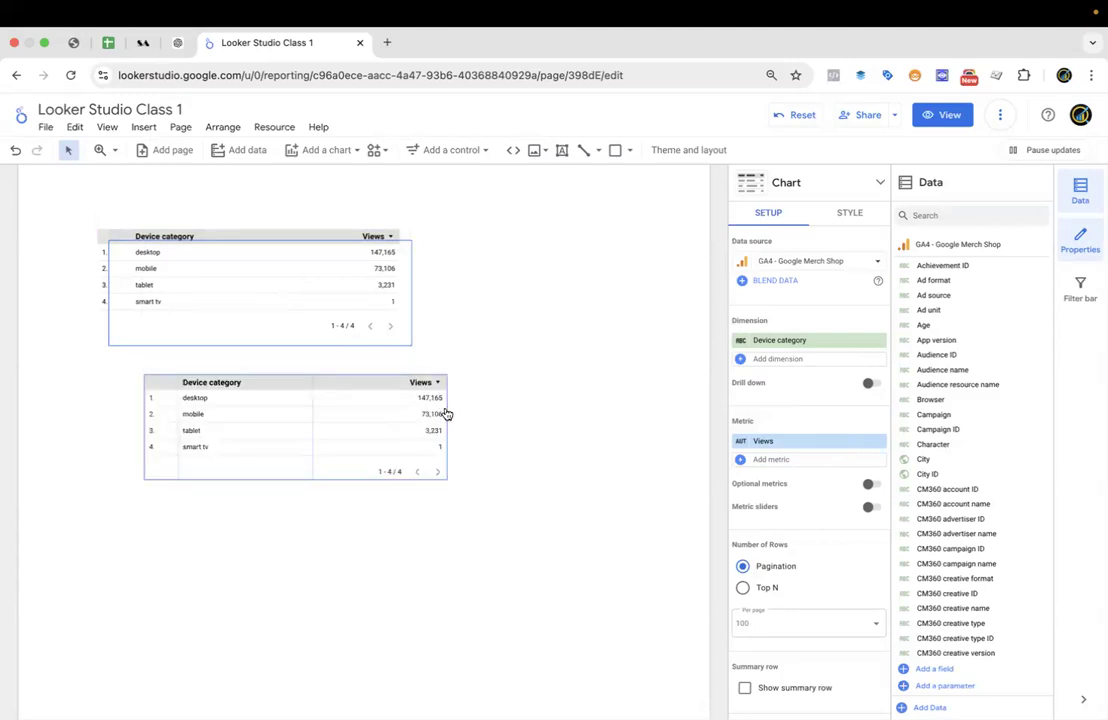
pyautogui.hotkey('ctrl', 'z')
pyautogui.moveTo(329, 429); pyautogui.dragTo(334, 429)
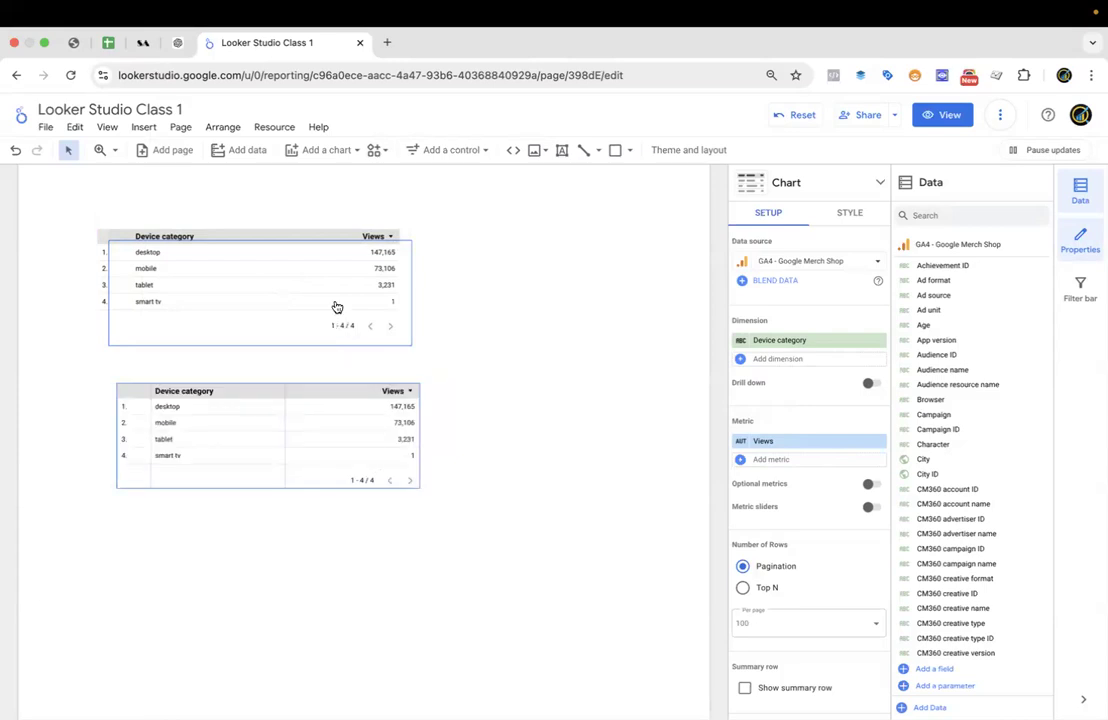
# Enlarge the copied device category table to span most of the page width, and increase its height.
pyautogui.click(310, 415)
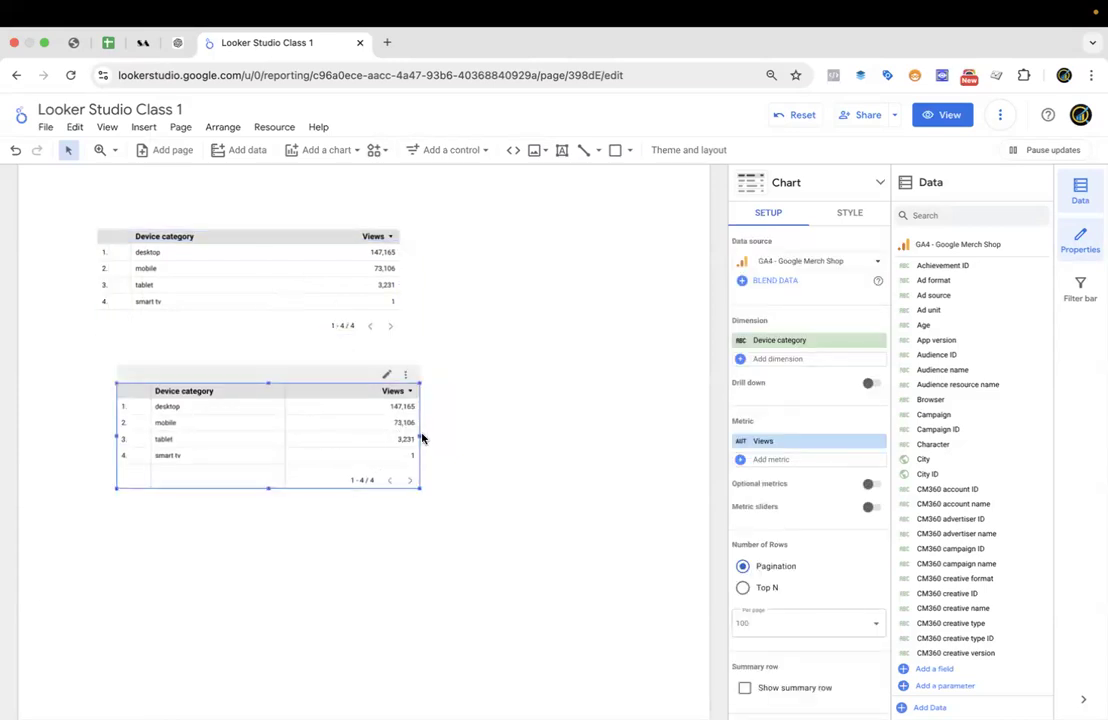
pyautogui.moveTo(420, 436); pyautogui.dragTo(666, 430)
pyautogui.moveTo(596, 440); pyautogui.dragTo(598, 438)
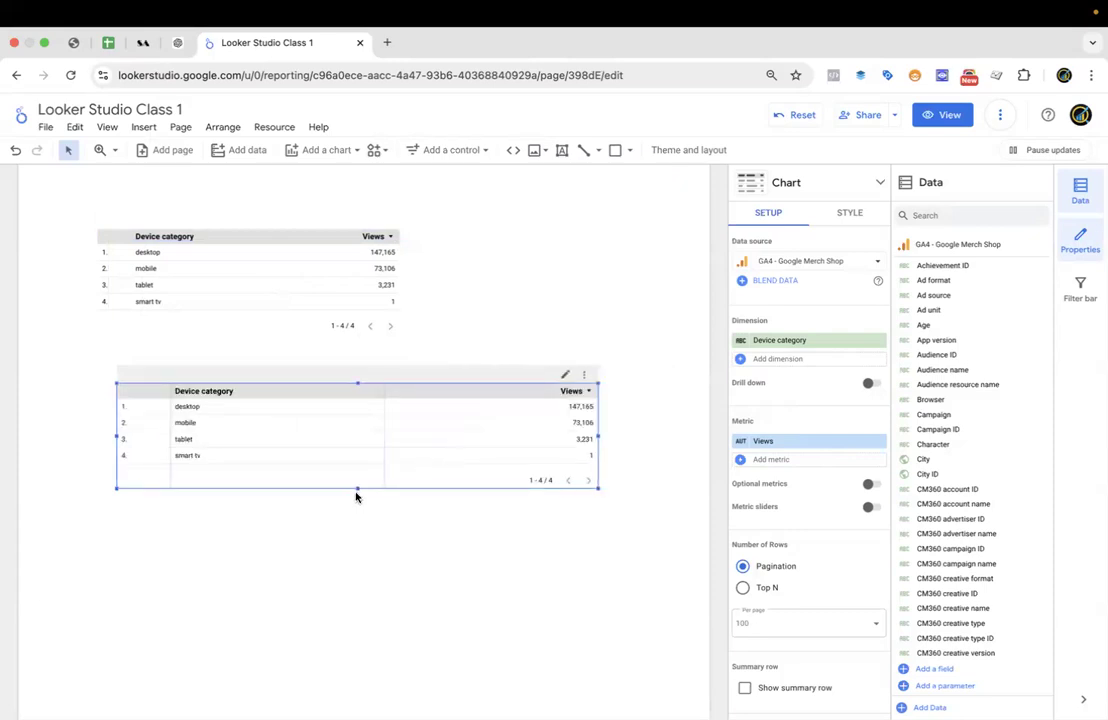
pyautogui.moveTo(357, 489); pyautogui.dragTo(358, 530)
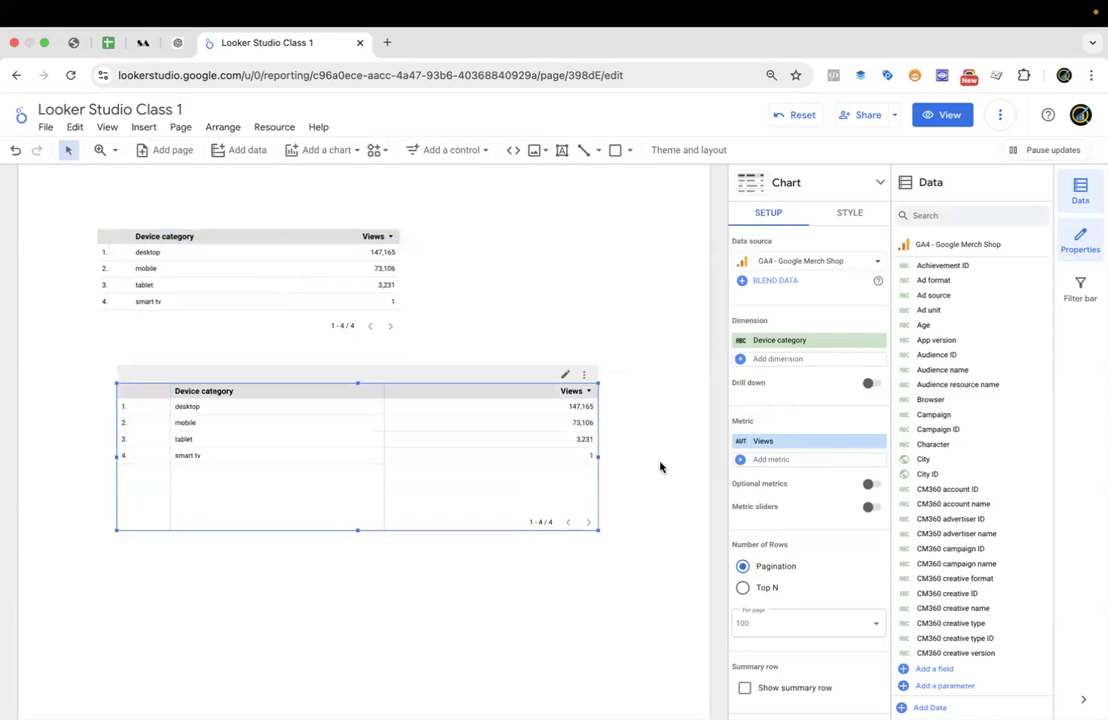
# Add Active users, Total users and Purchase revenue as metrics after Views in the copied device category table.
pyautogui.click(787, 460)
pyautogui.write('active')
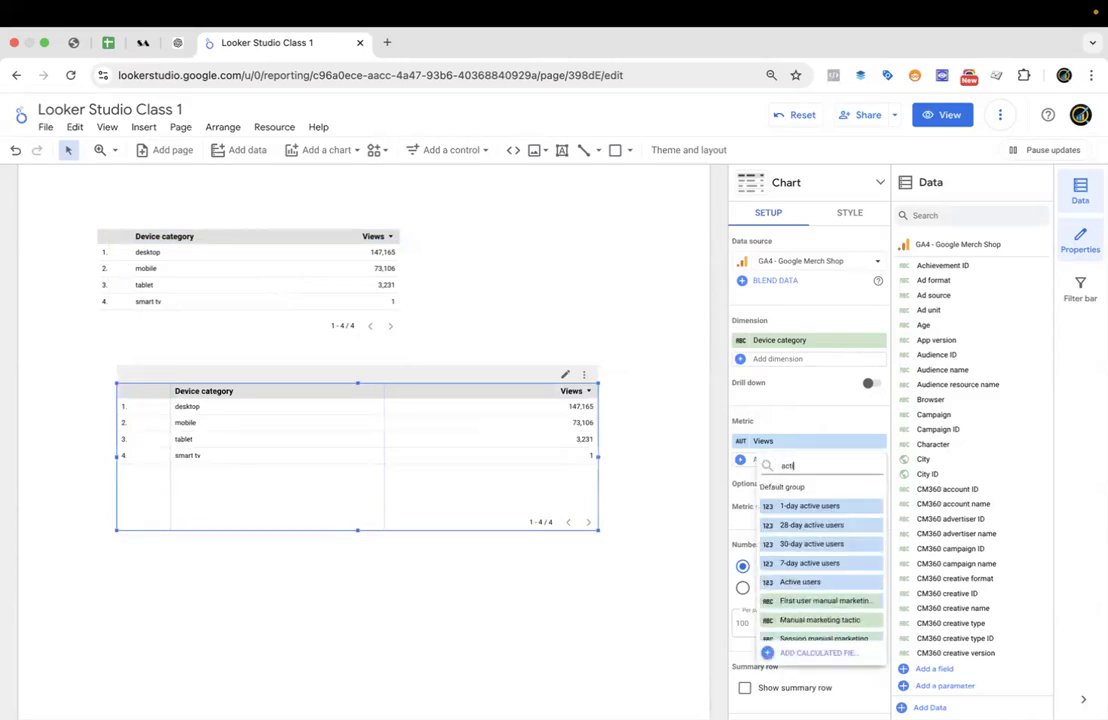
pyautogui.click(802, 582)
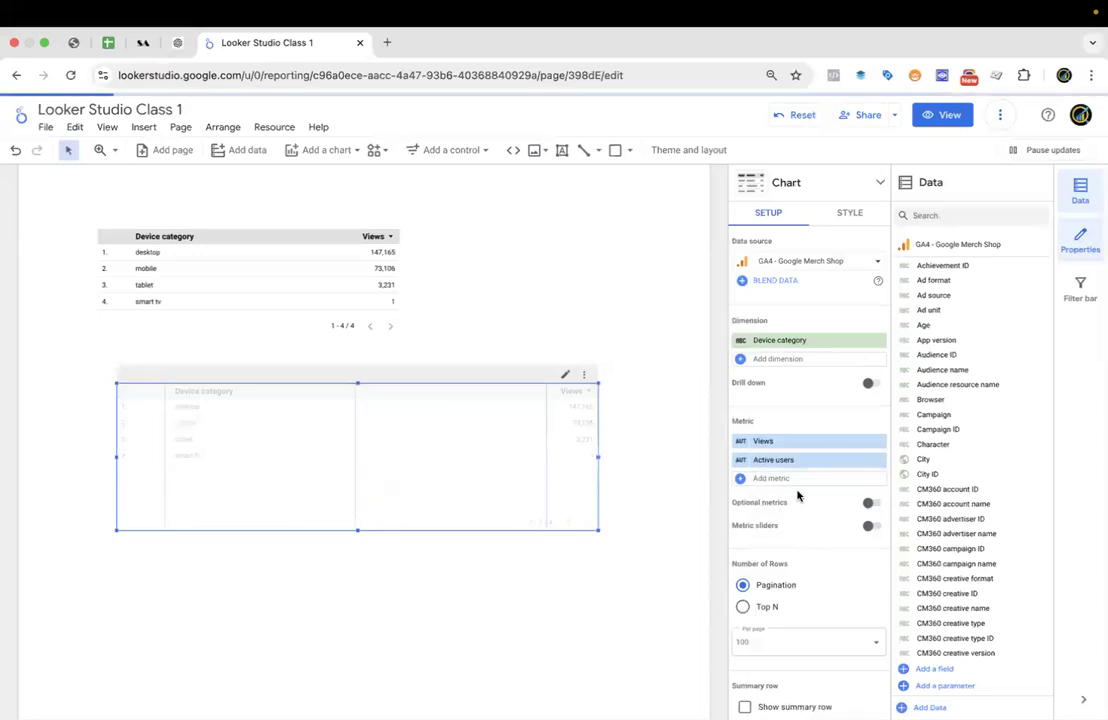
pyautogui.click(778, 479)
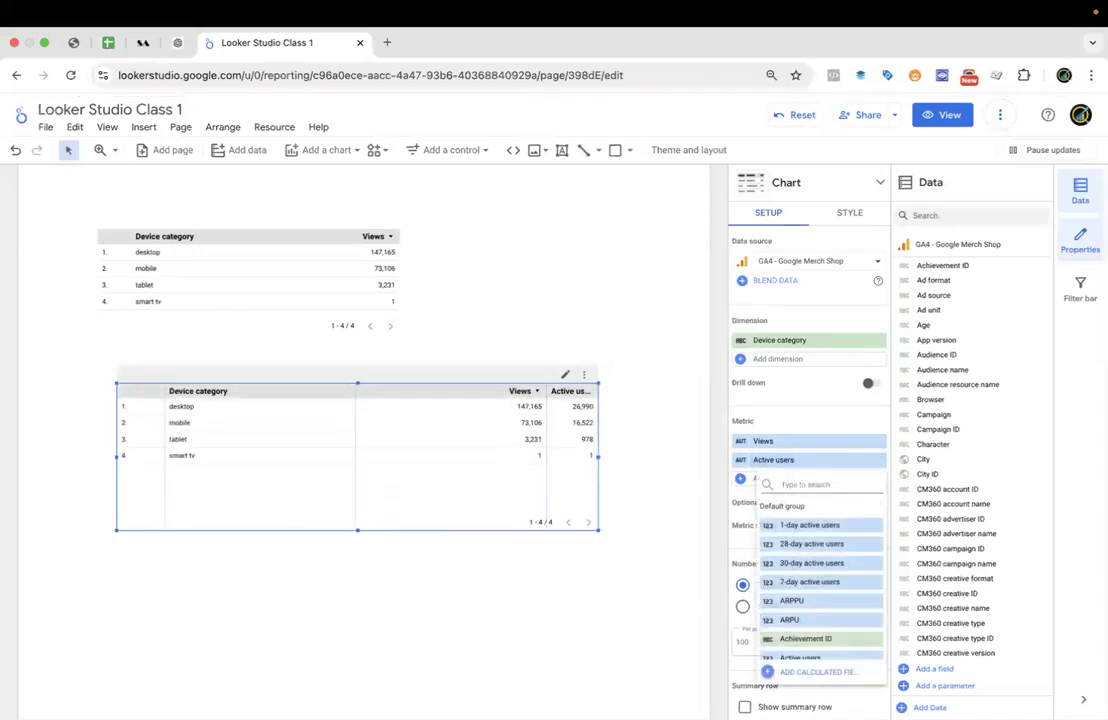
pyautogui.write('total')
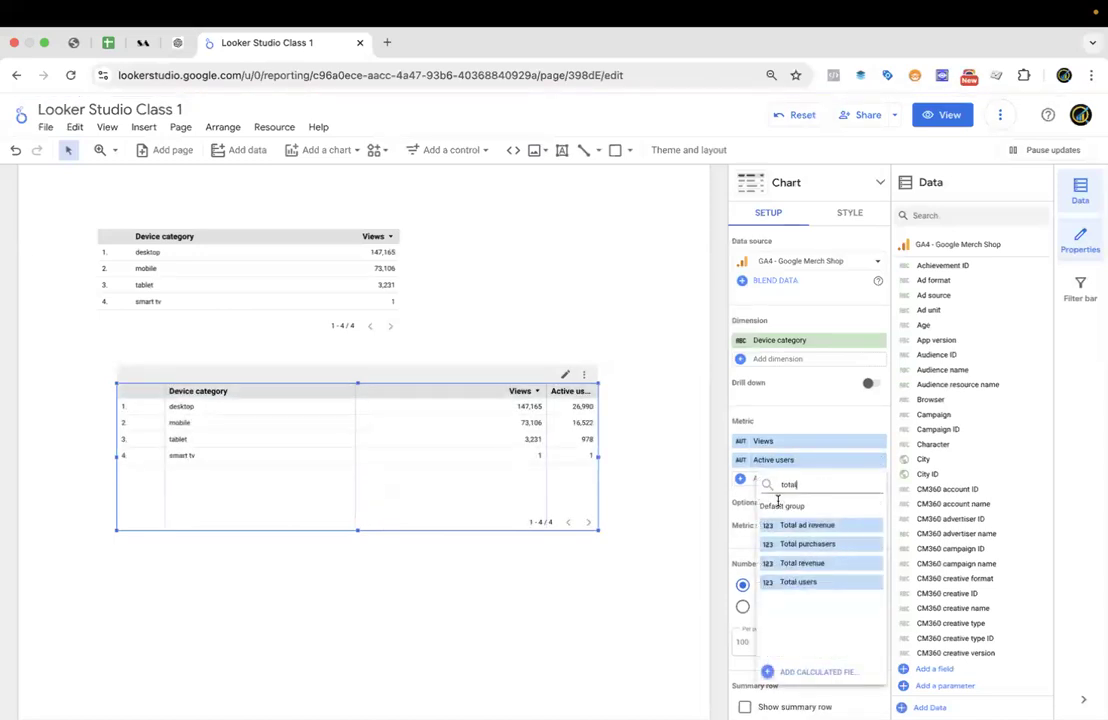
pyautogui.click(806, 583)
pyautogui.click(791, 497)
pyautogui.write('revenue')
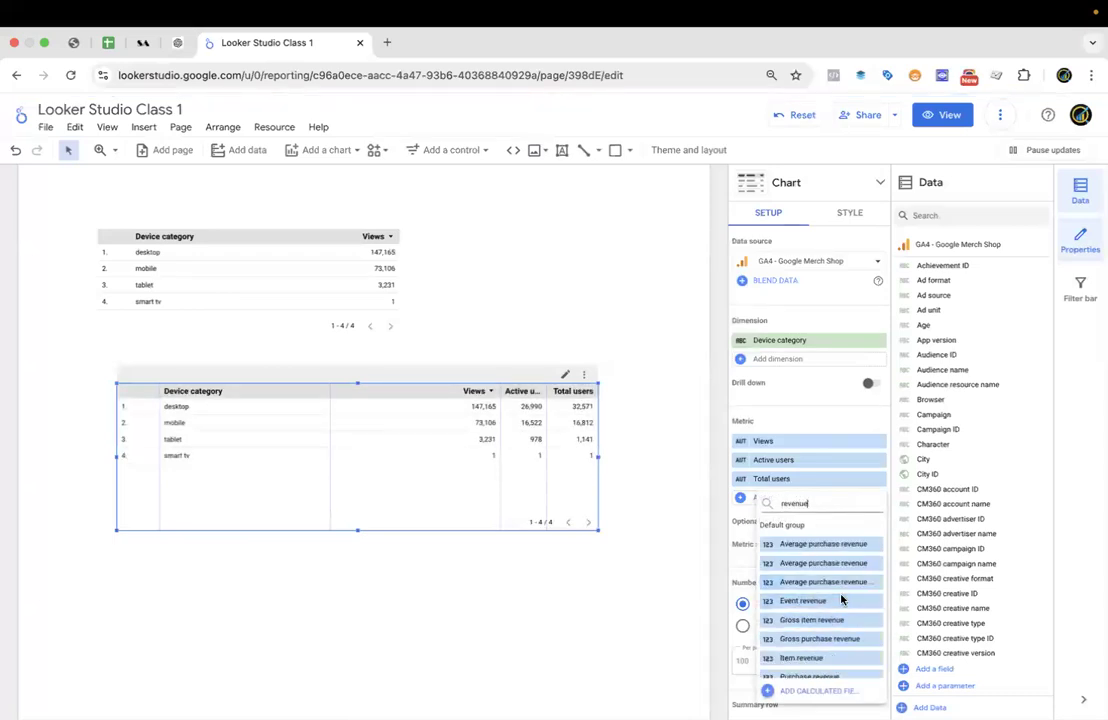
pyautogui.scroll(-1, 826, 636)
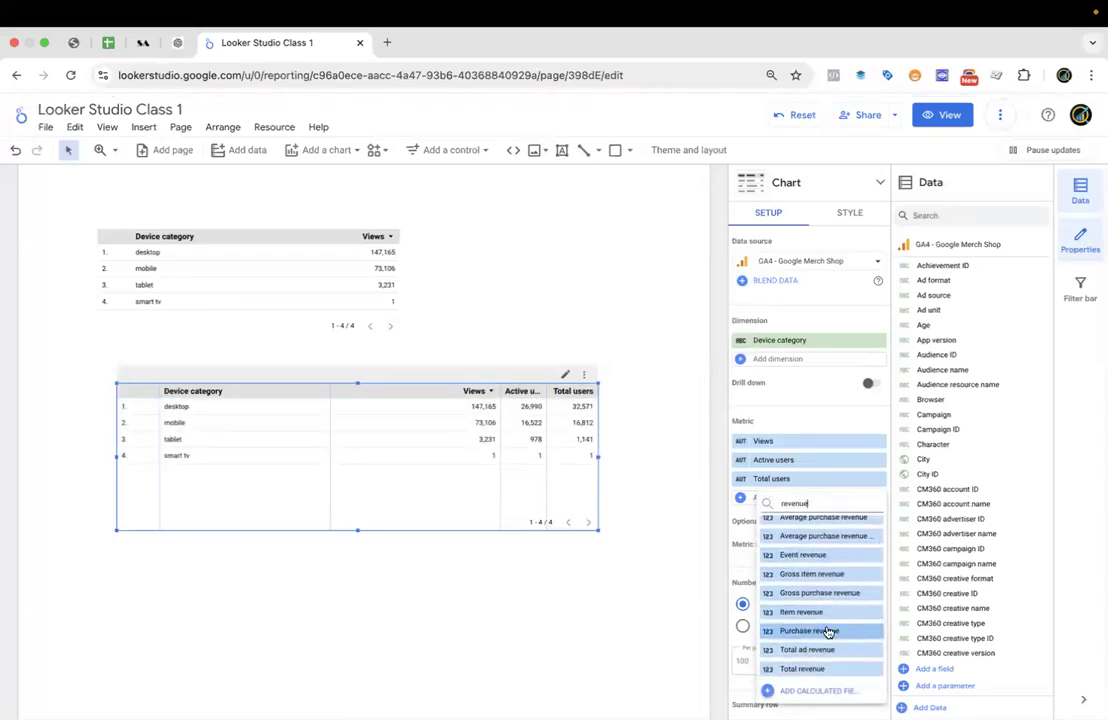
pyautogui.click(828, 642)
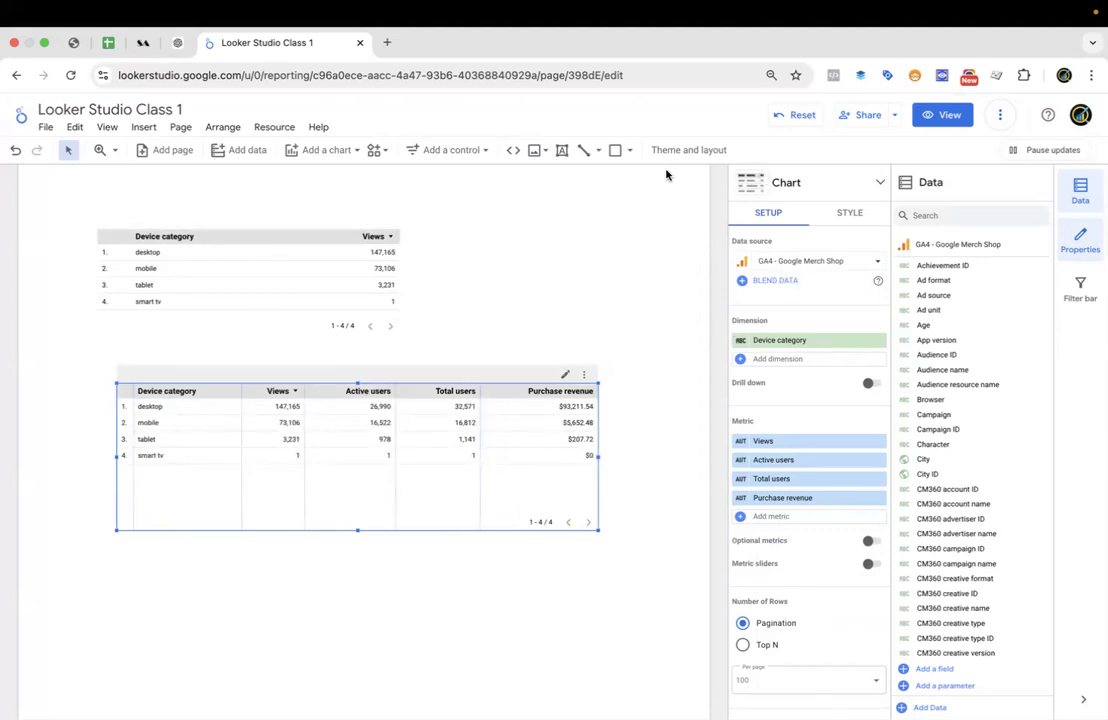
# Switch the copied table to the horizontal layout with device categories as columns, and widen its header column to fit the labels.
pyautogui.click(847, 216)
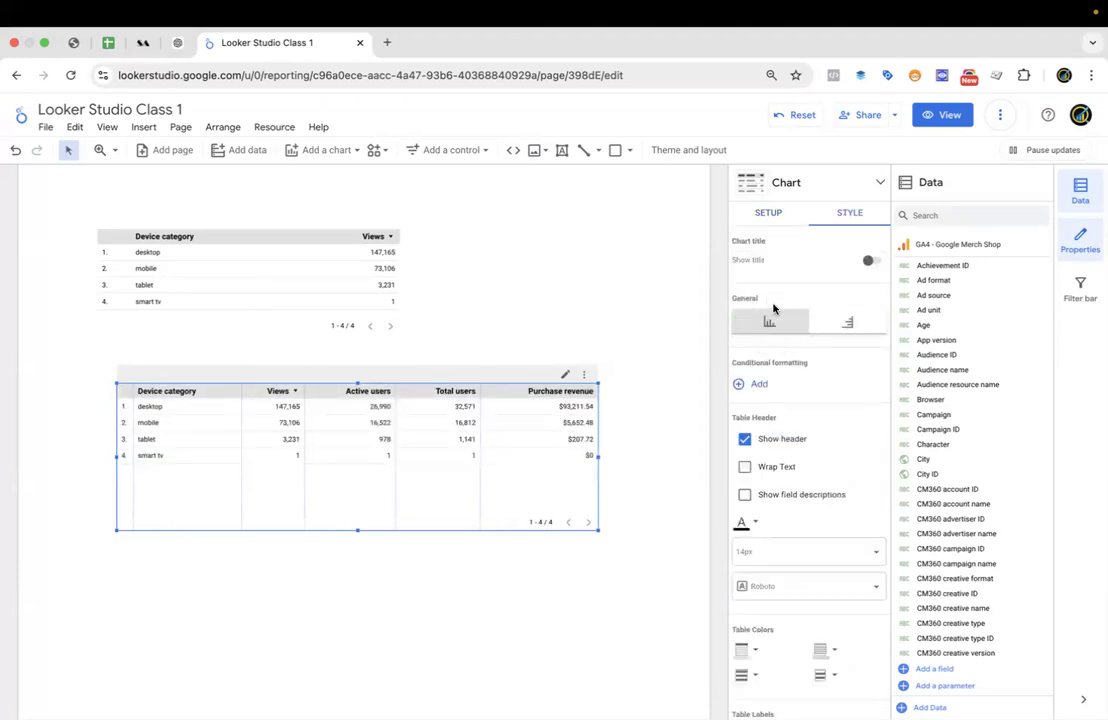
pyautogui.click(849, 324)
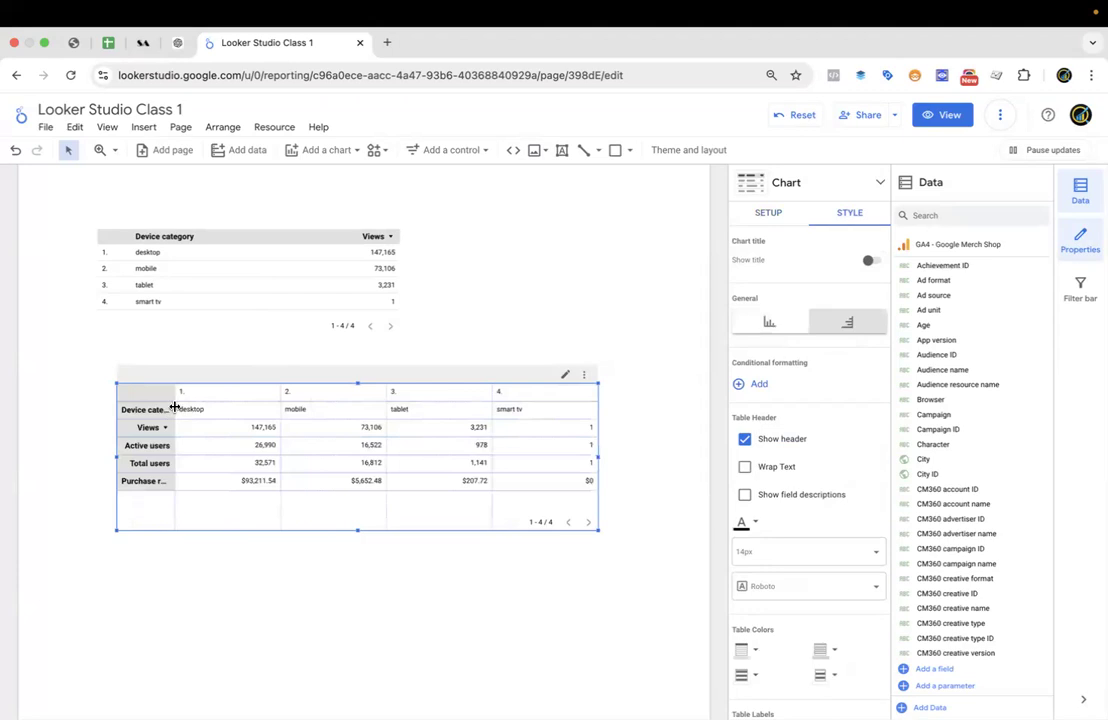
pyautogui.moveTo(174, 409); pyautogui.dragTo(195, 410)
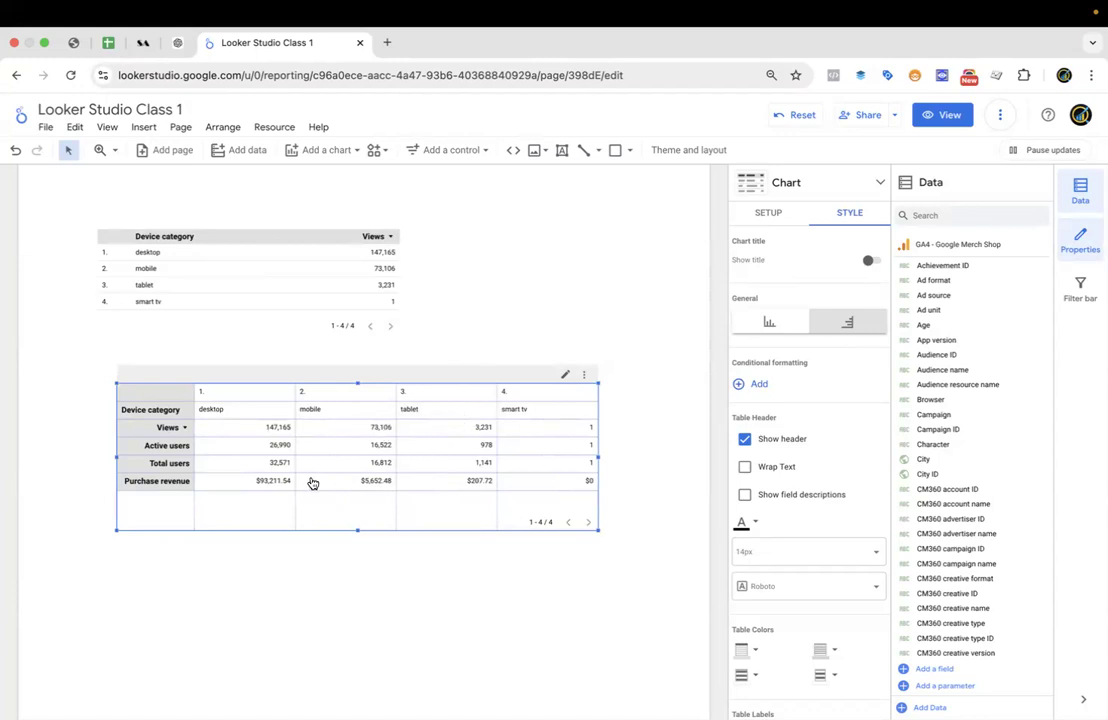
# Reverse and restore the horizontal table's Views sort order, and set its sort field to Active users, descending.
pyautogui.click(185, 430)
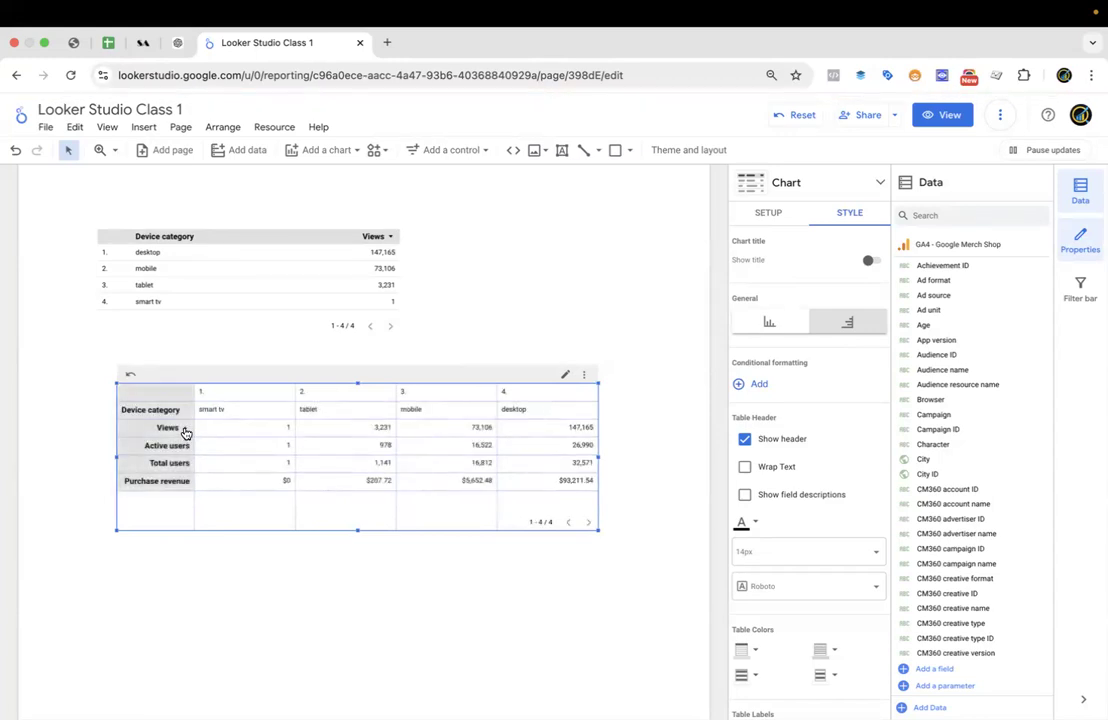
pyautogui.click(185, 430)
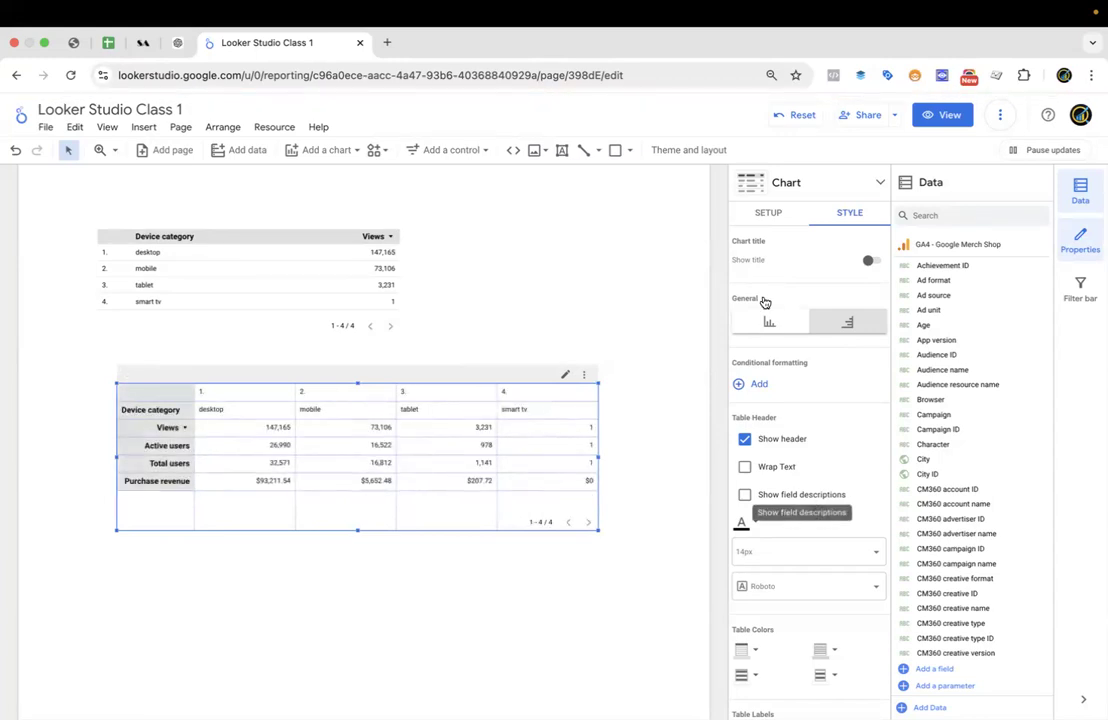
pyautogui.click(762, 214)
pyautogui.scroll(-10, 826, 492)
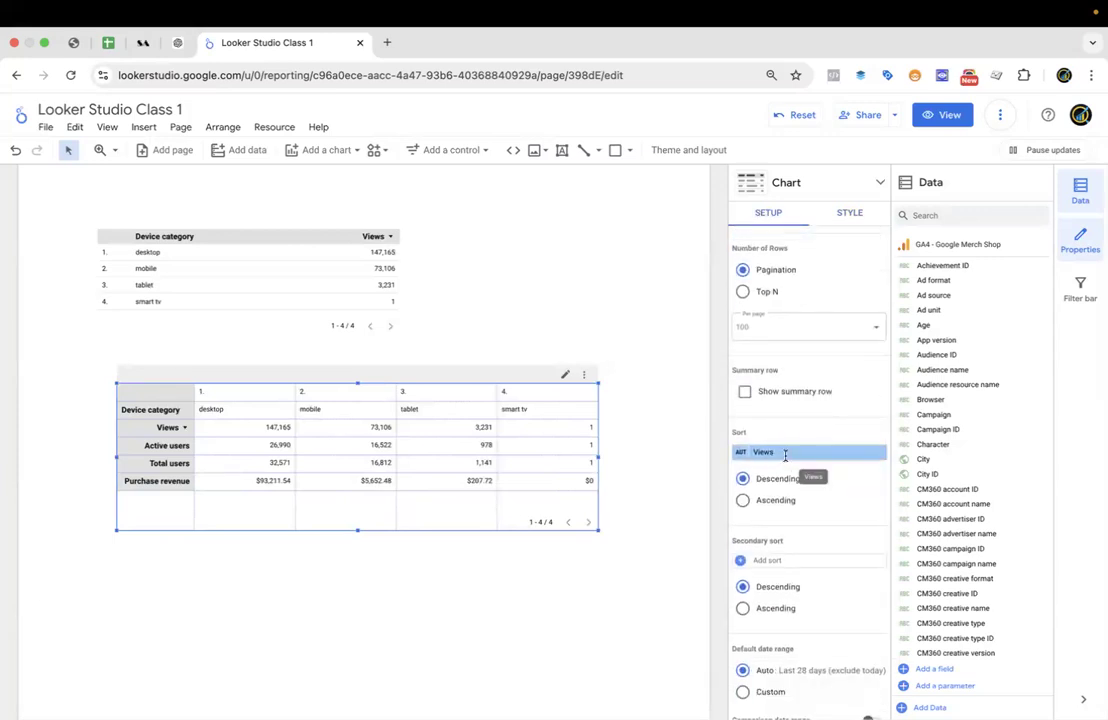
pyautogui.click(785, 456)
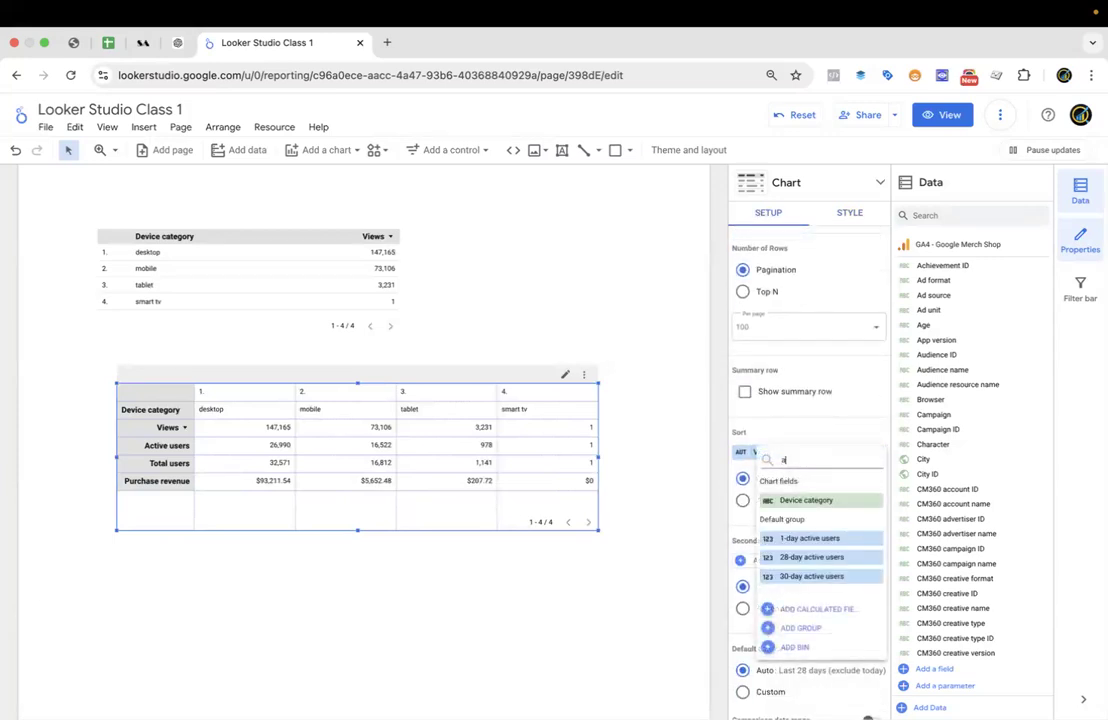
pyautogui.write('active')
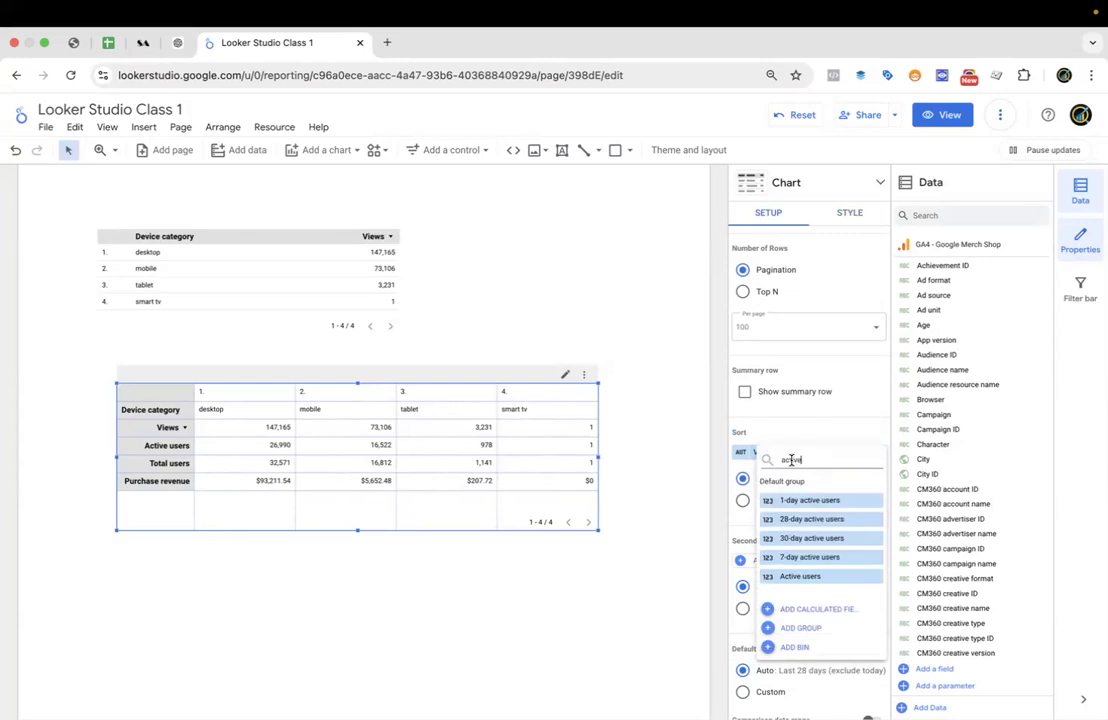
pyautogui.click(823, 579)
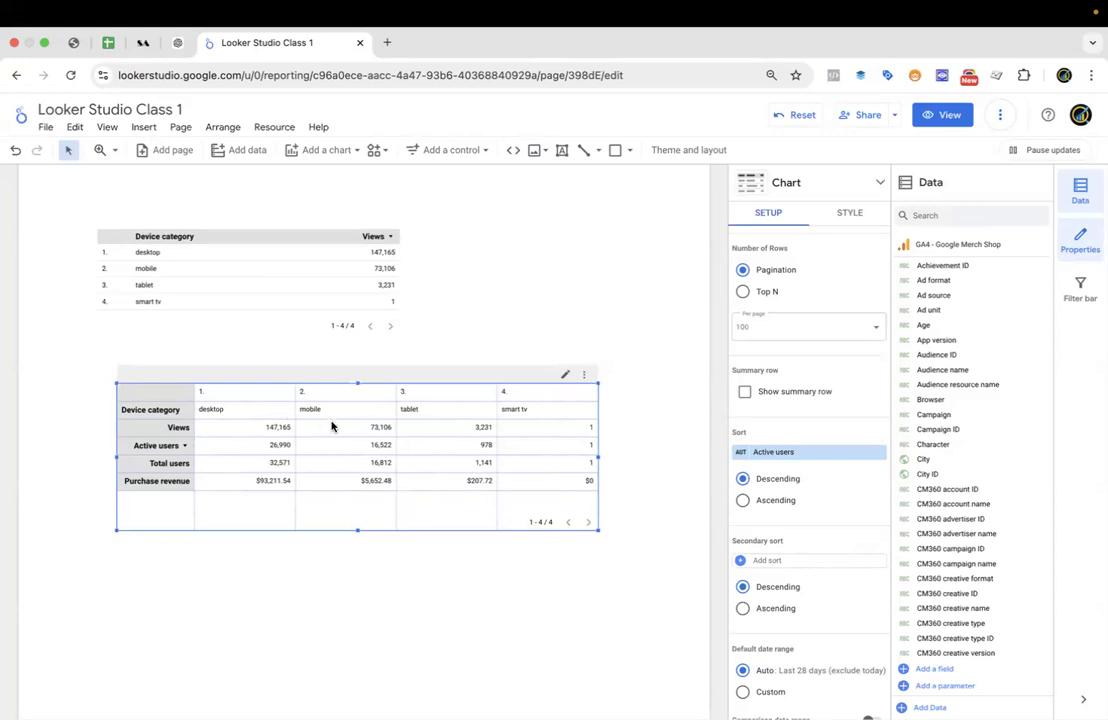
# Move the horizontal device table up close beneath the original device category table, and shorten it to fit its rows.
pyautogui.moveTo(329, 420); pyautogui.dragTo(316, 393)
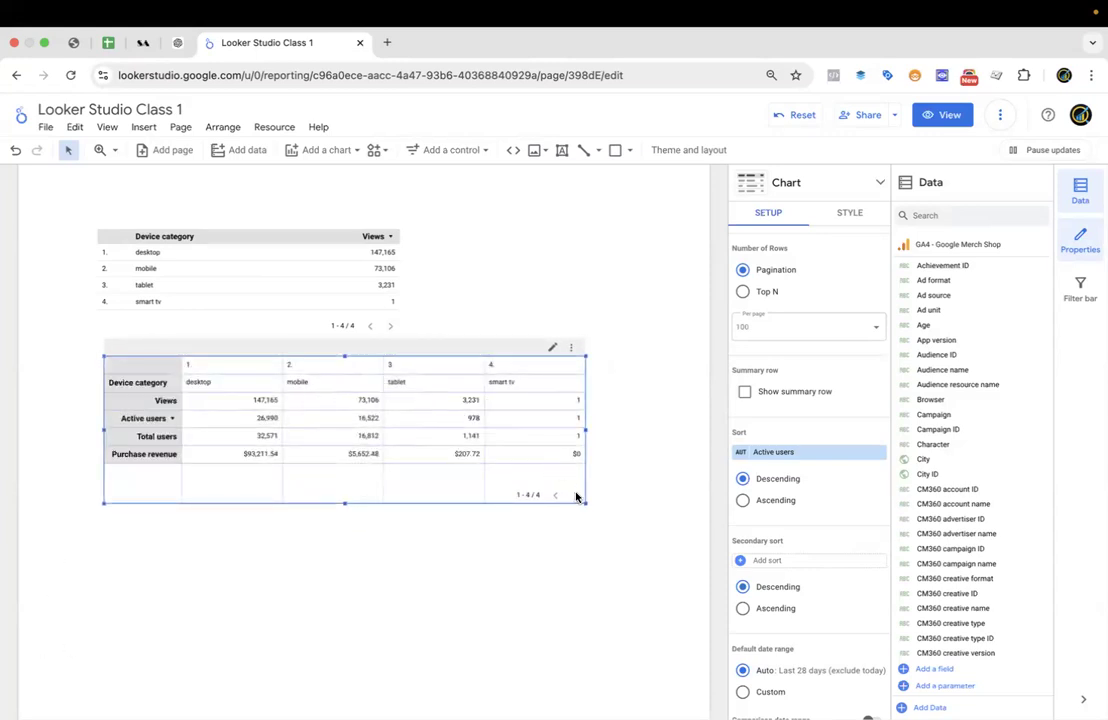
pyautogui.moveTo(586, 502); pyautogui.dragTo(585, 489)
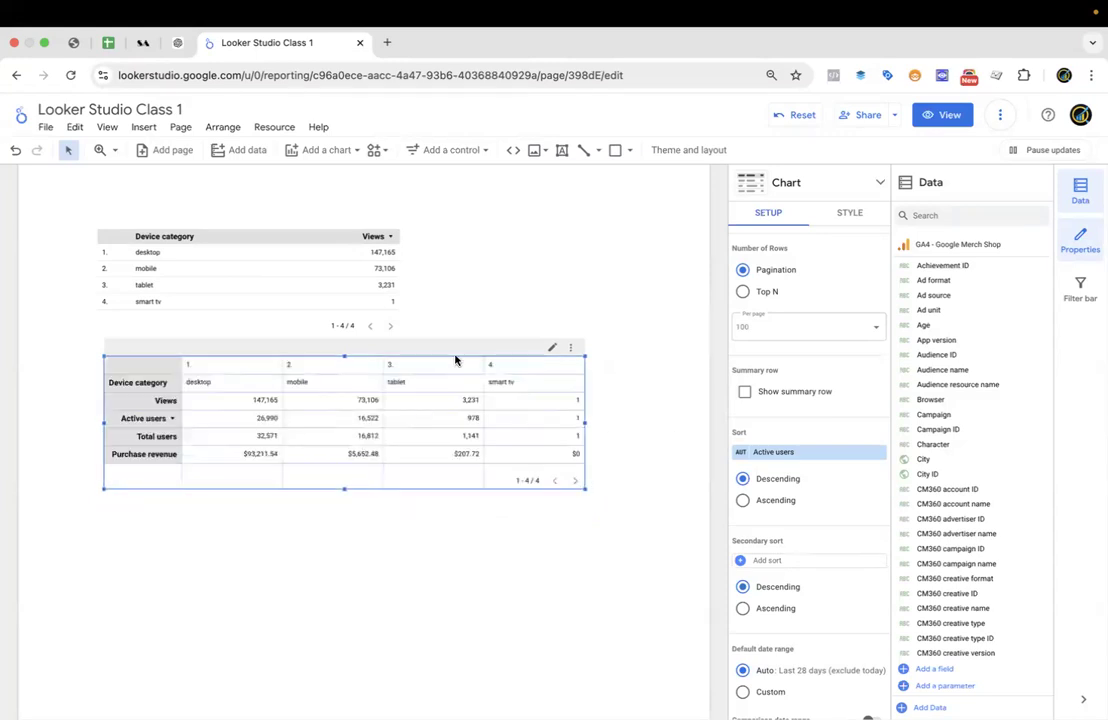
pyautogui.scroll(6, 455, 360)
pyautogui.scroll(-3, 455, 360)
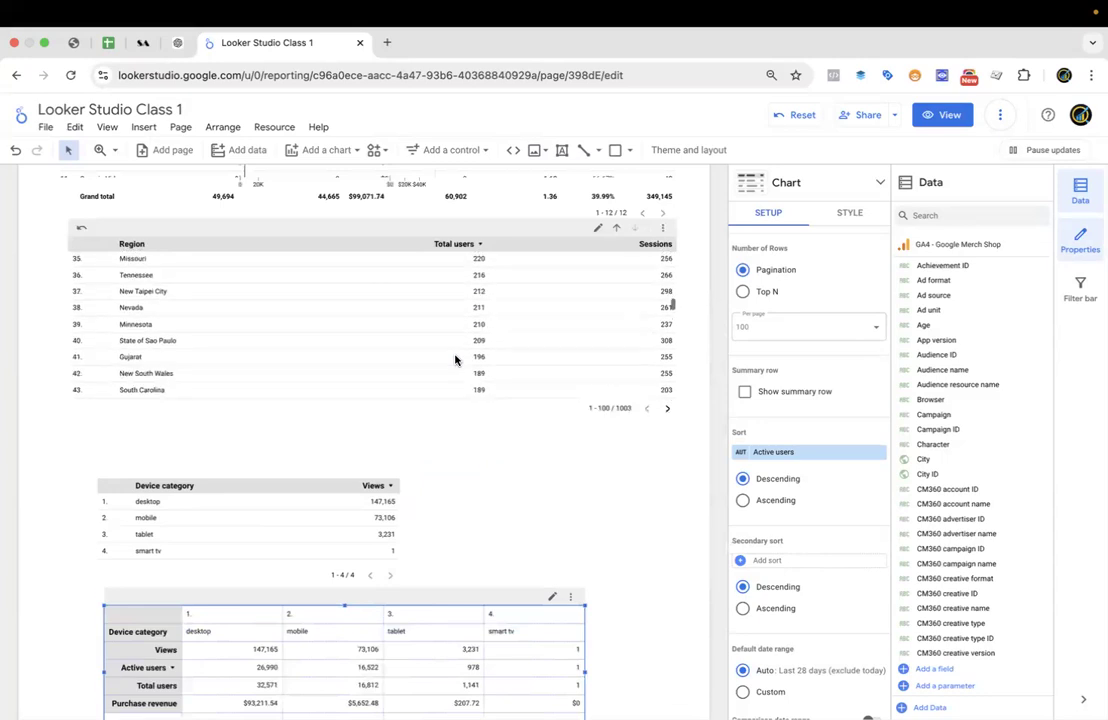
pyautogui.scroll(-5, 487, 465)
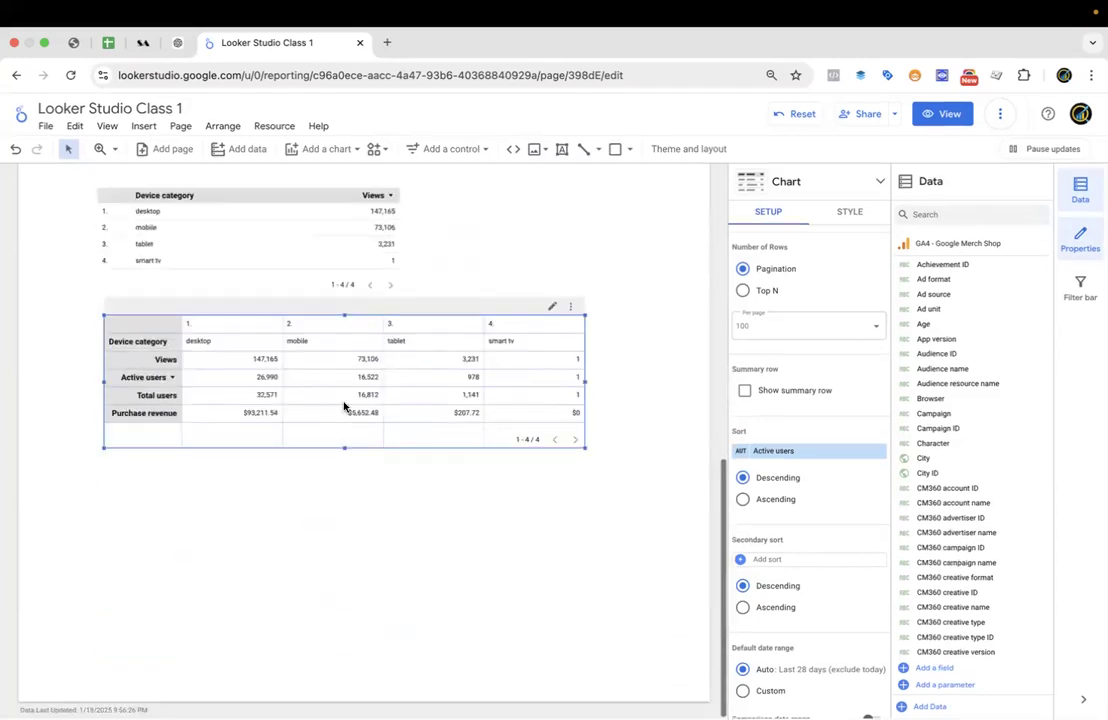
# Move the horizontal device table slightly to the left beneath the original device category table.
pyautogui.click(265, 212)
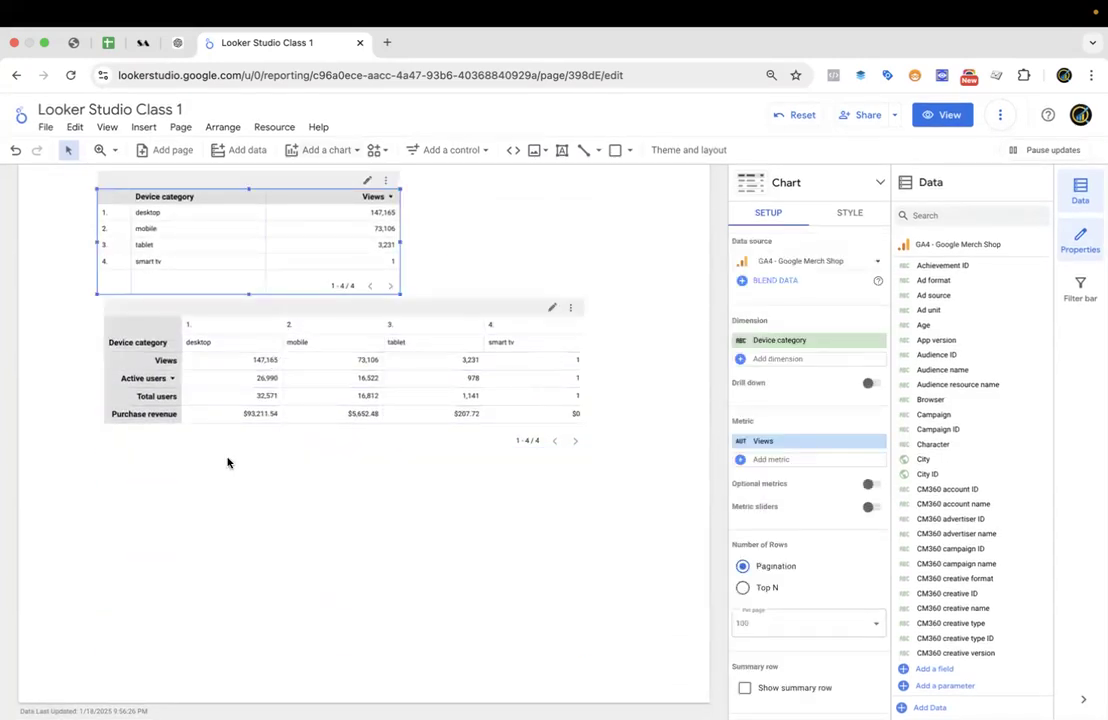
pyautogui.moveTo(291, 385); pyautogui.dragTo(267, 388)
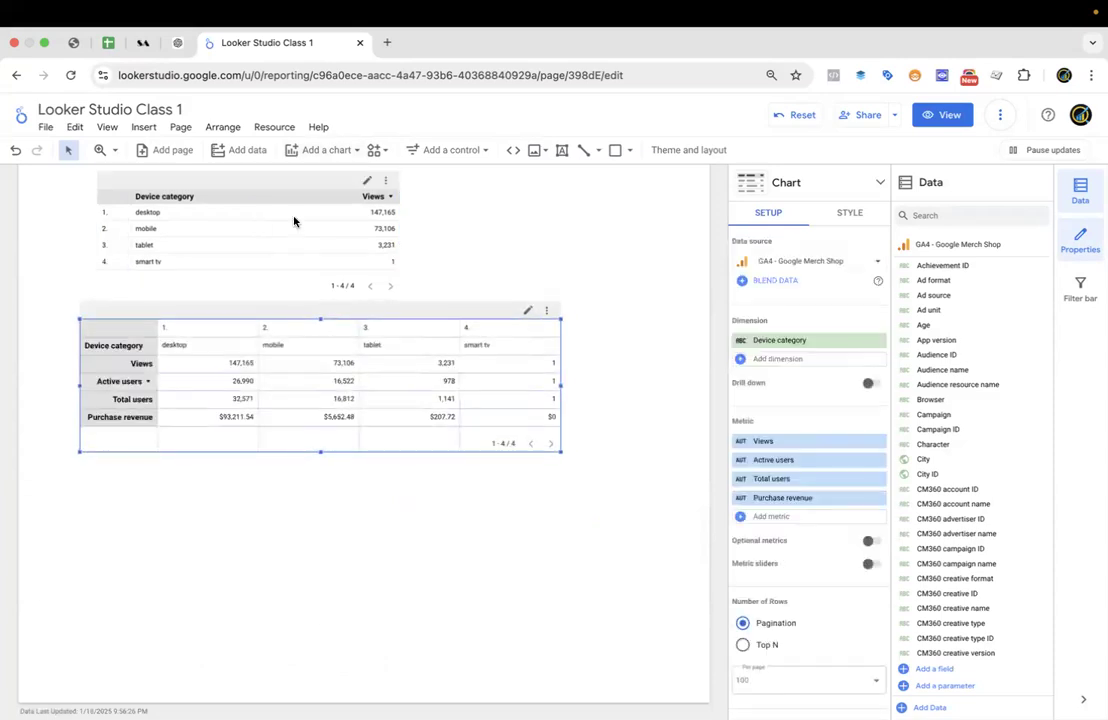
pyautogui.click(320, 150)
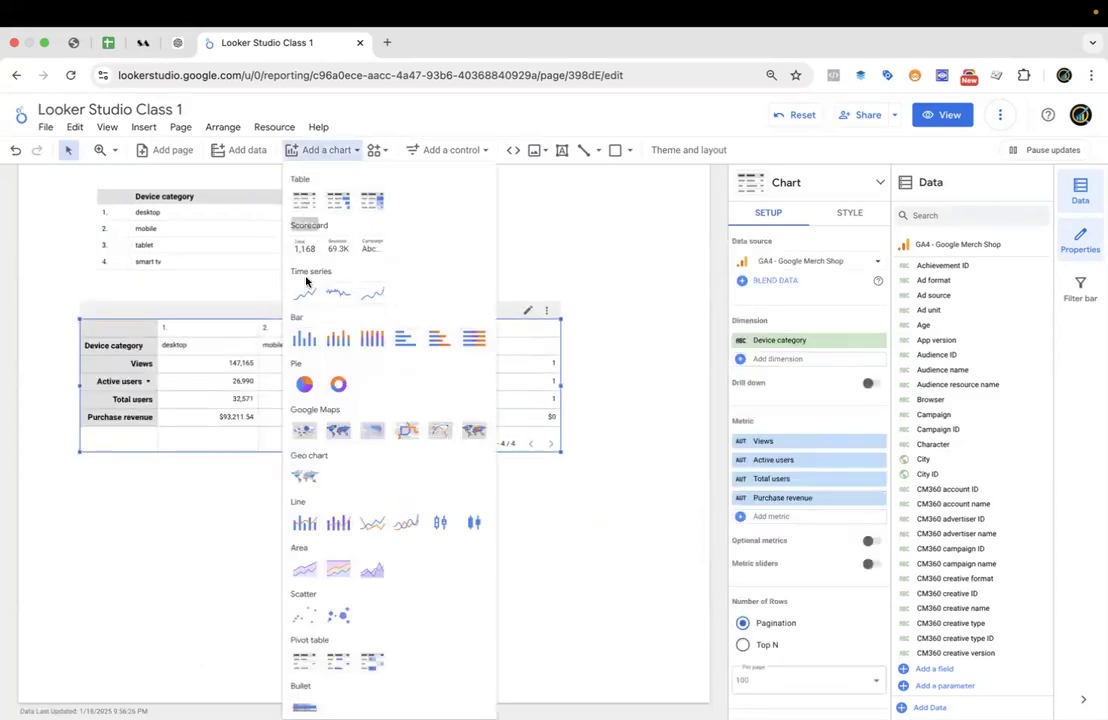
pyautogui.click(304, 200)
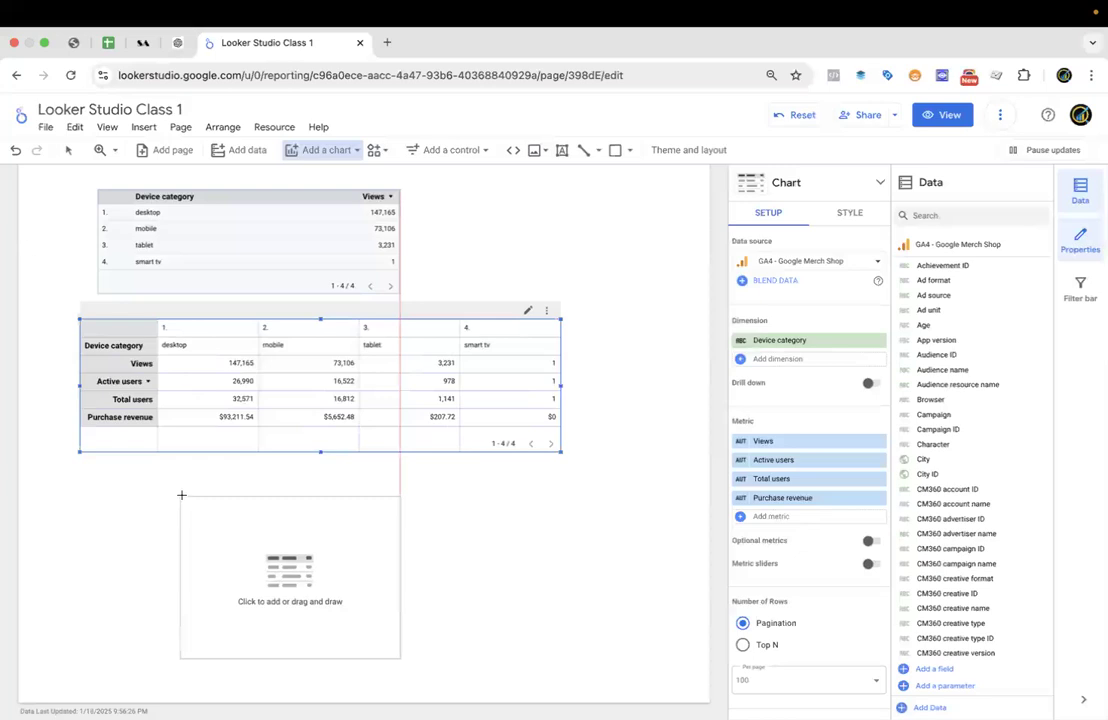
pyautogui.press('Escape')
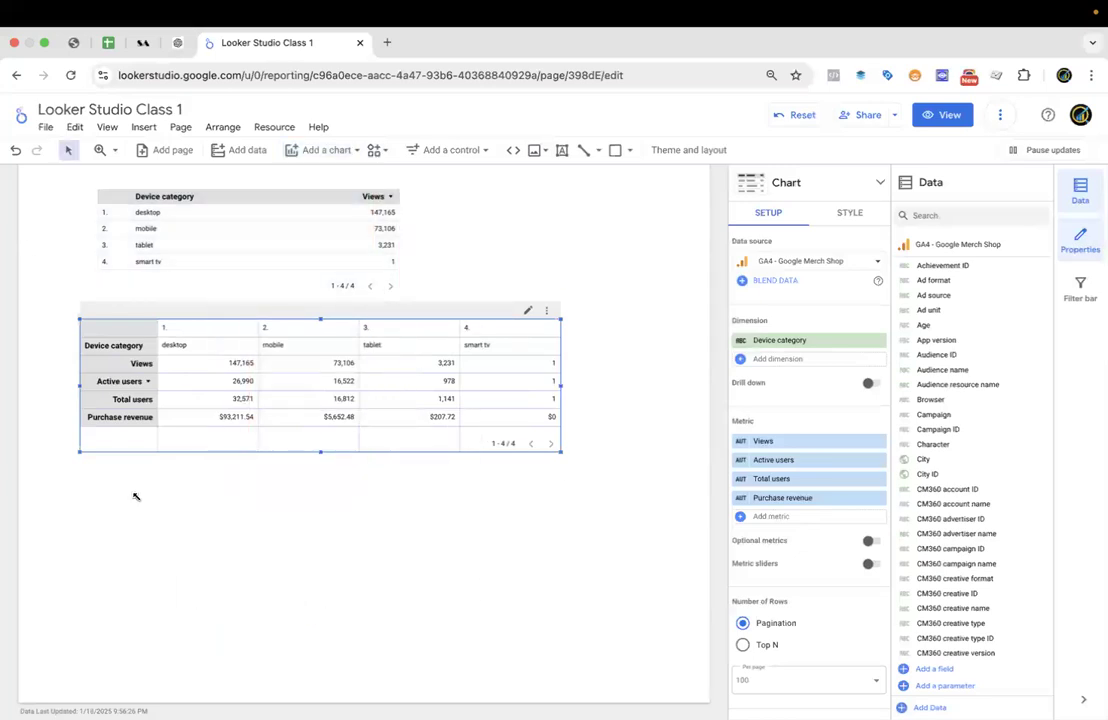
pyautogui.click(136, 497)
pyautogui.press('Delete')
# Switch the horizontal device table back to the vertical layout and widen the table to give its metric columns more room.
pyautogui.click(414, 369)
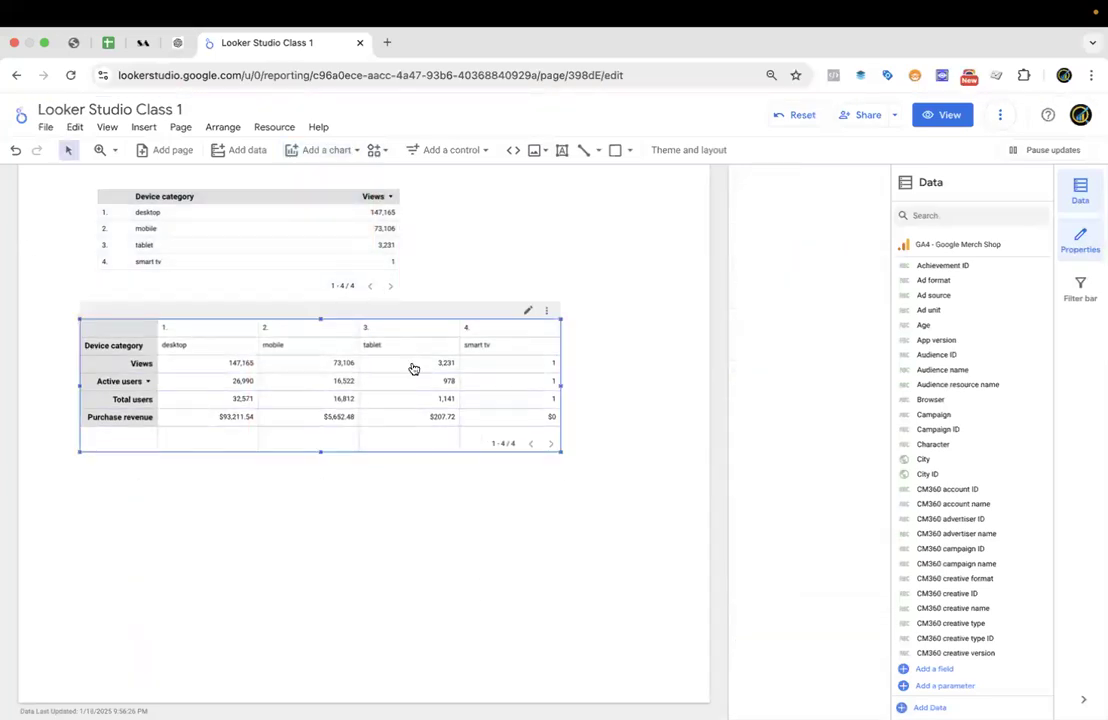
pyautogui.click(840, 212)
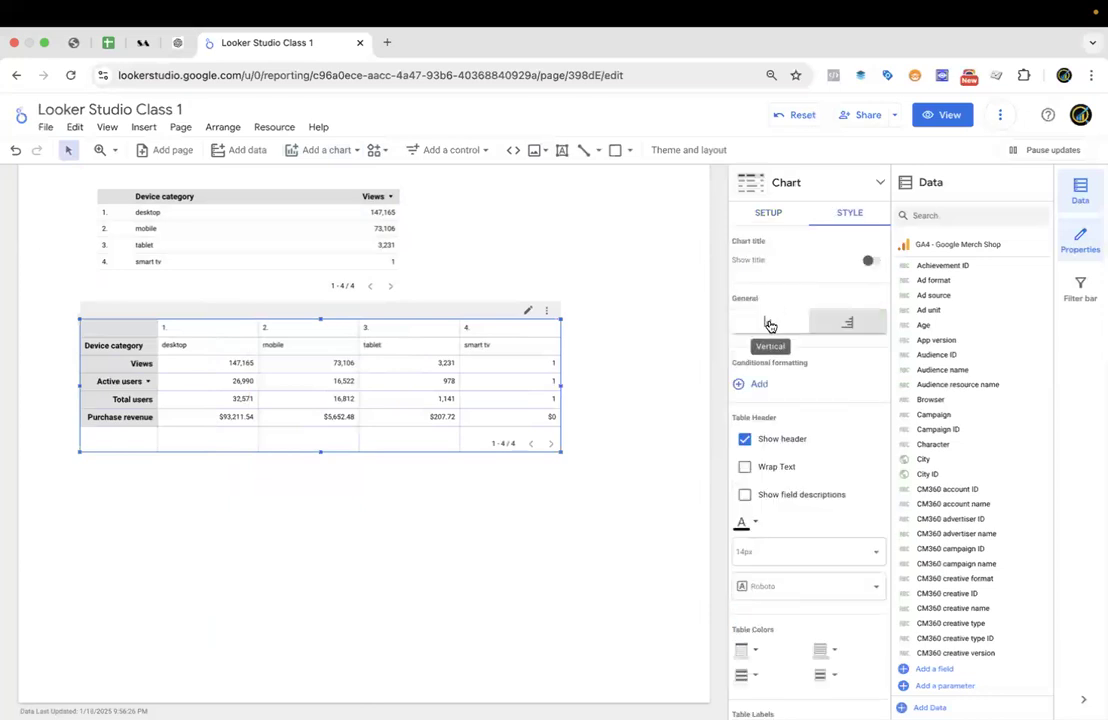
pyautogui.click(770, 324)
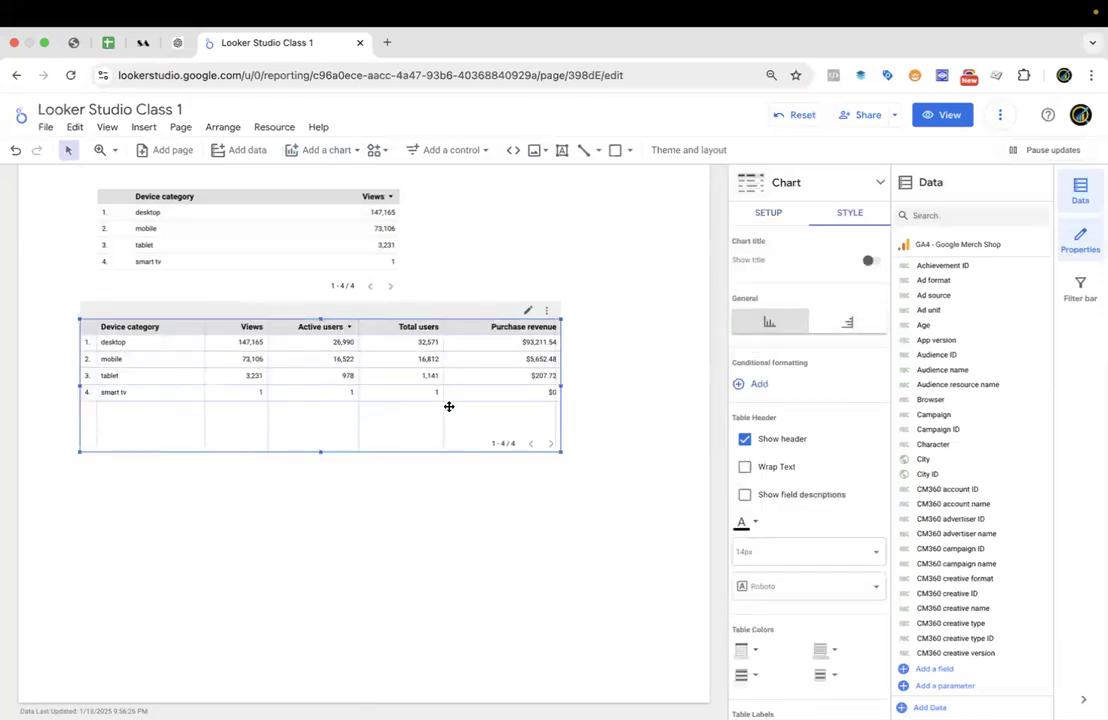
pyautogui.moveTo(561, 385); pyautogui.dragTo(609, 385)
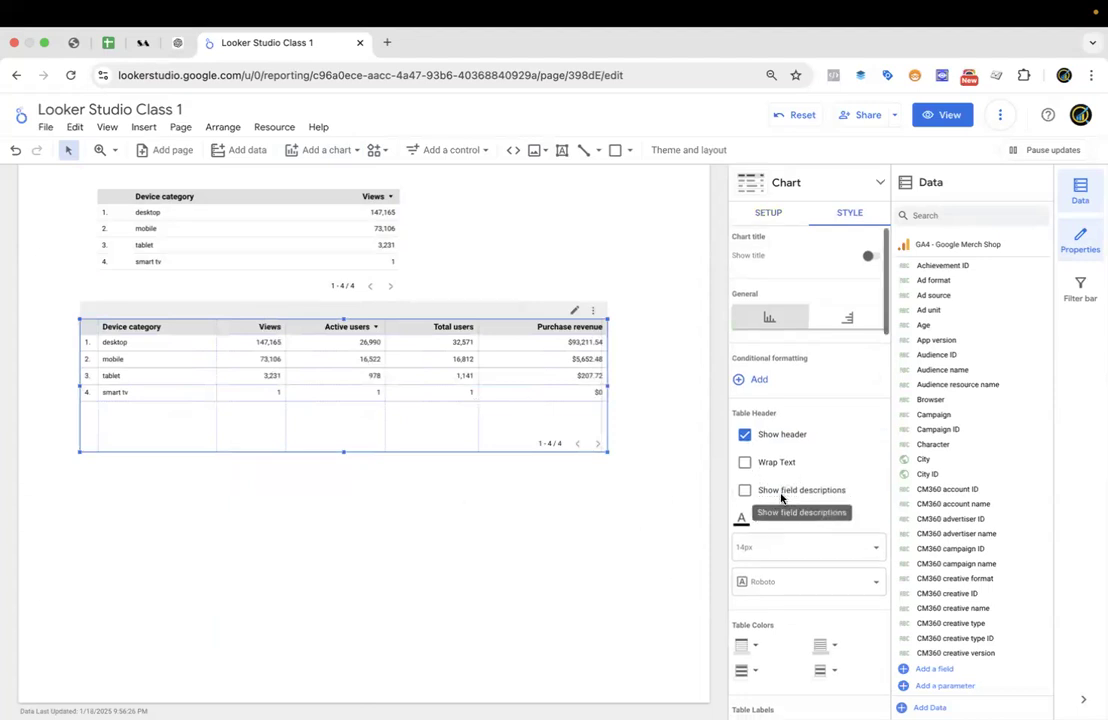
# Enable a comparison date range on the multi-metric device table and set it to Previous period.
pyautogui.scroll(-5, 781, 408)
pyautogui.click(767, 213)
pyautogui.scroll(-5, 795, 495)
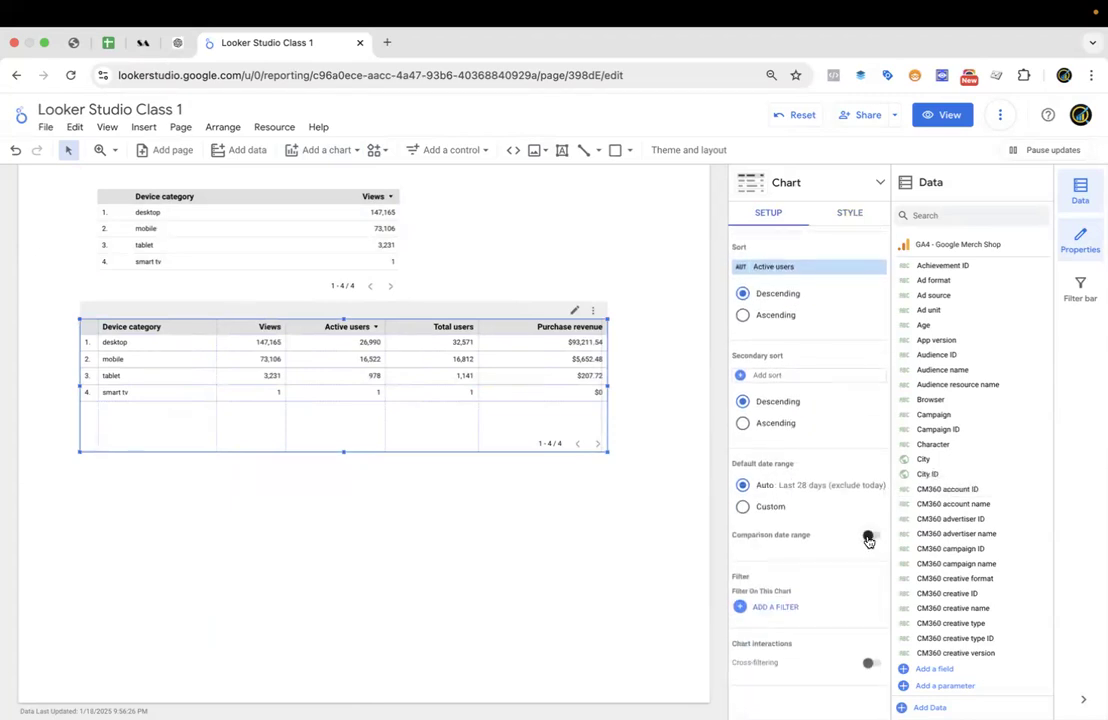
pyautogui.click(868, 538)
pyautogui.click(819, 565)
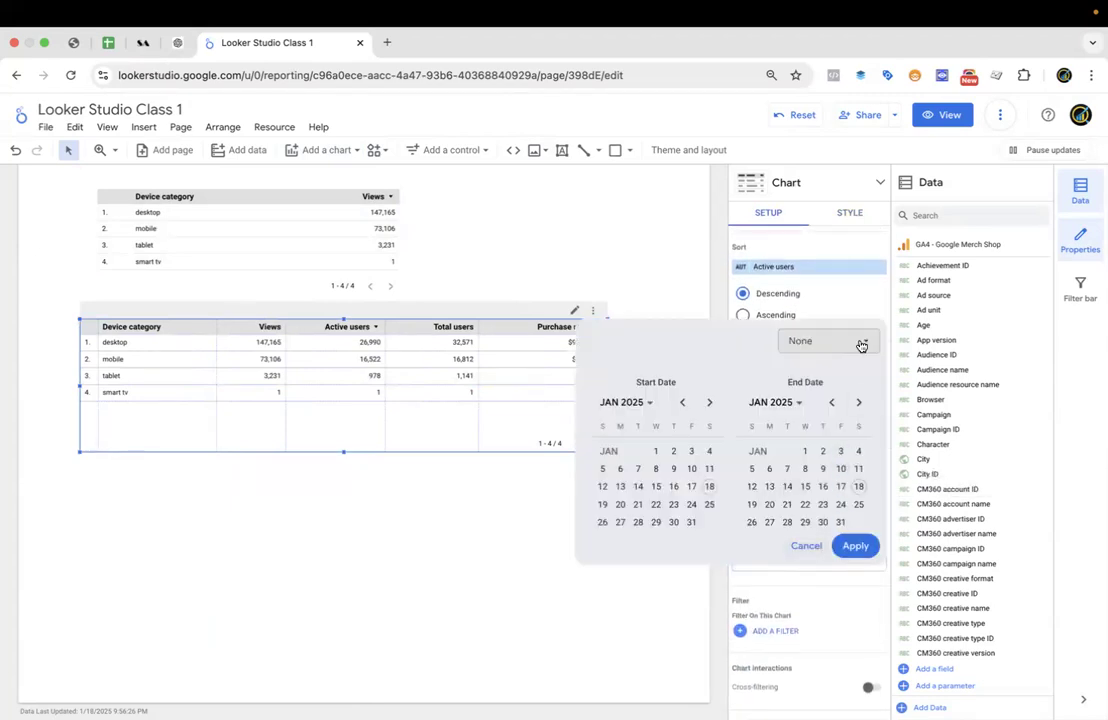
pyautogui.click(861, 345)
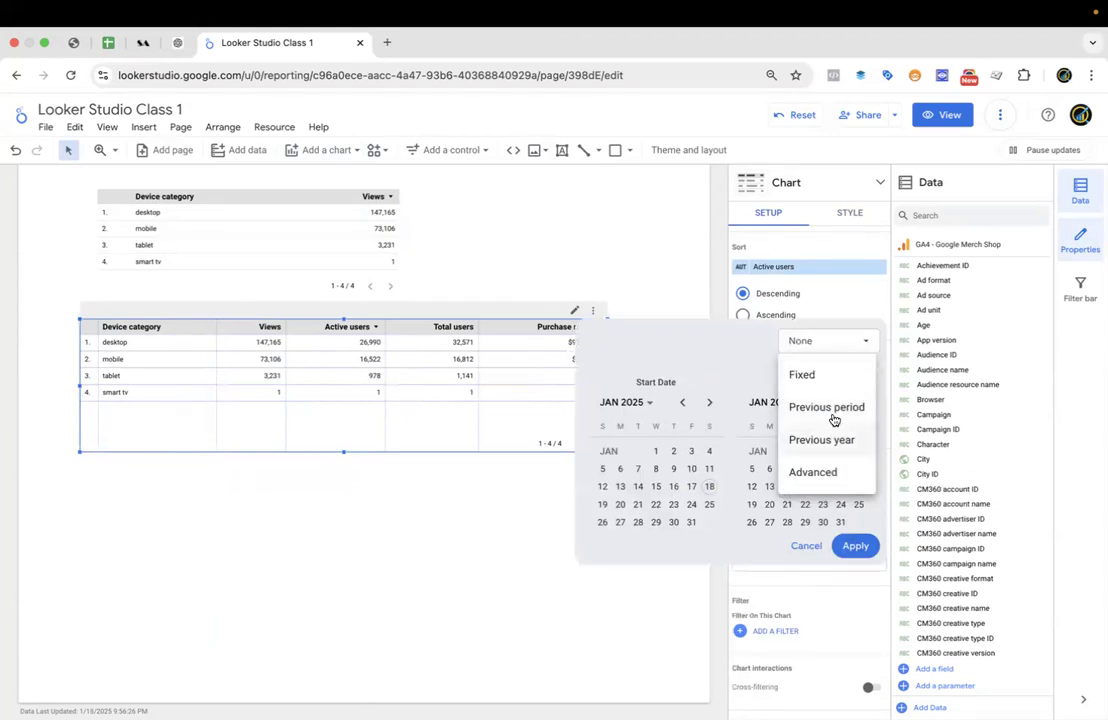
pyautogui.click(833, 418)
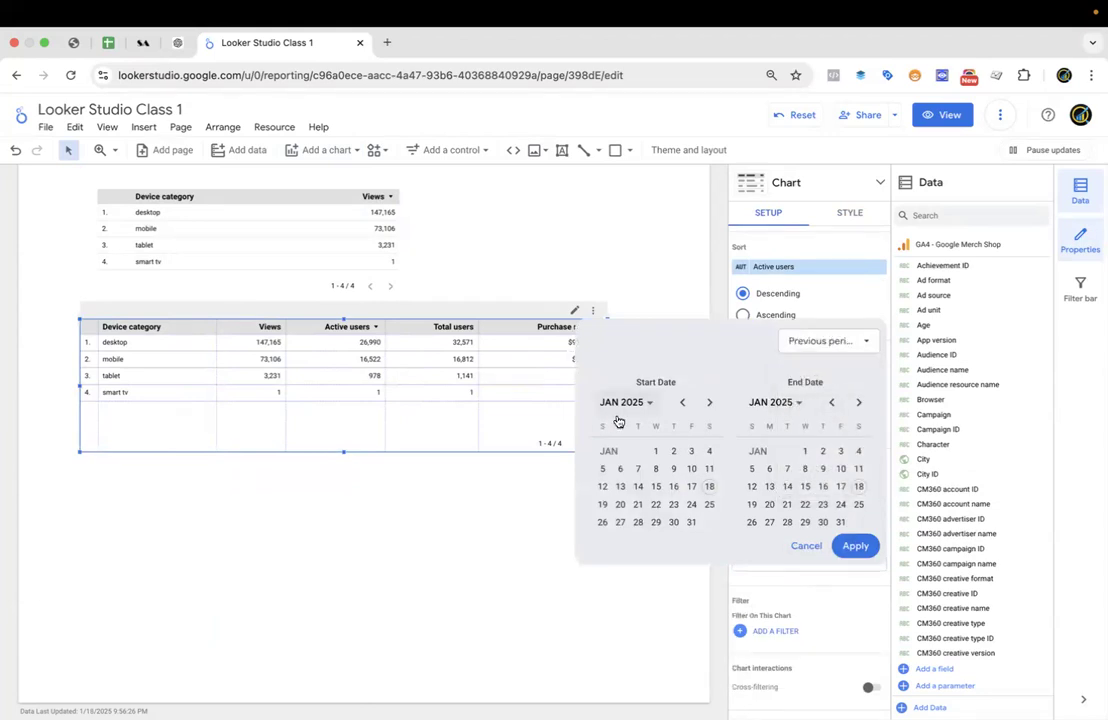
pyautogui.click(857, 546)
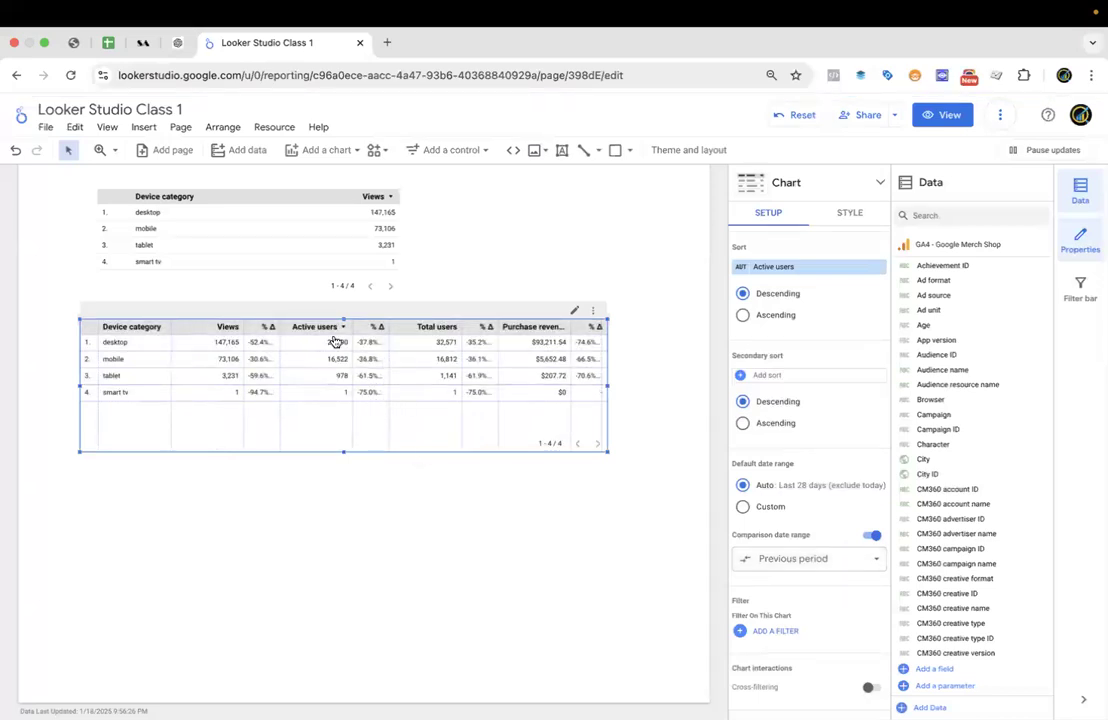
# Widen the percentage change columns of the multi-metric device table and fit the remaining columns to their contents.
pyautogui.moveTo(280, 358); pyautogui.dragTo(292, 359)
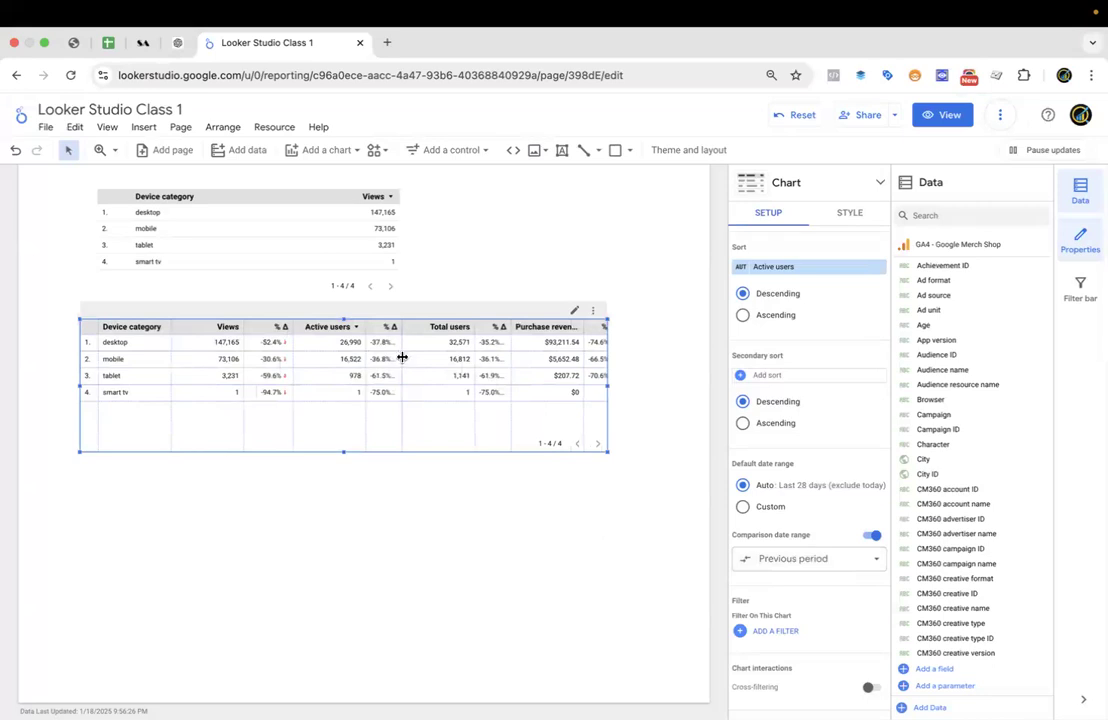
pyautogui.moveTo(406, 357); pyautogui.dragTo(418, 357)
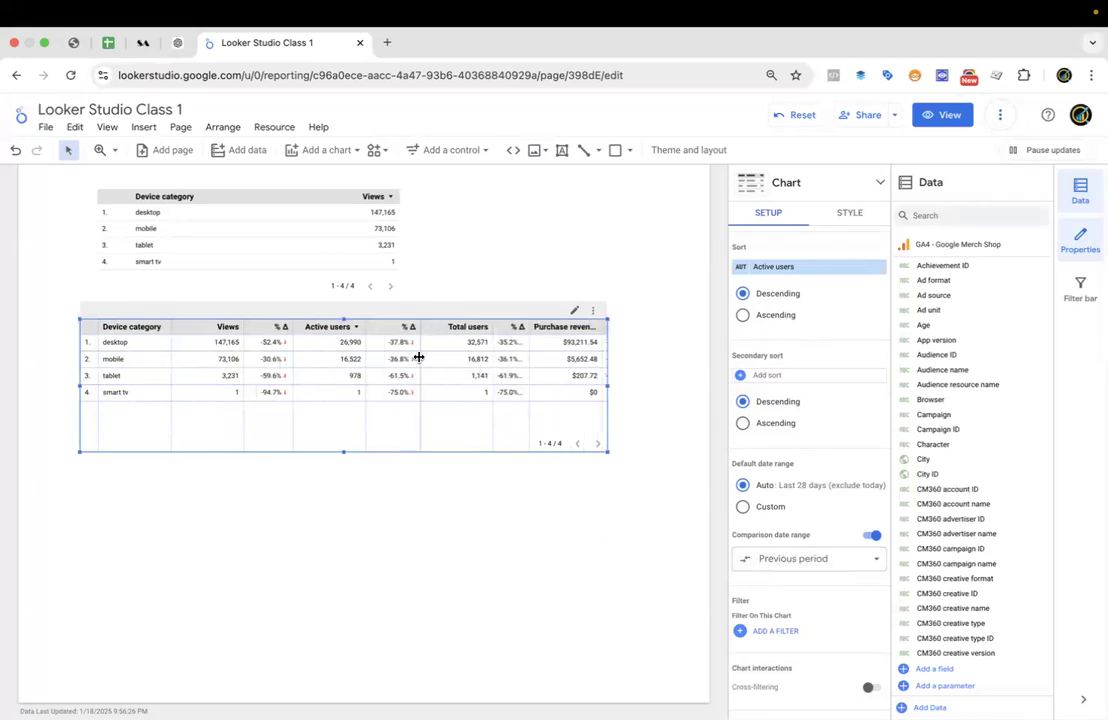
pyautogui.doubleClick(530, 364)
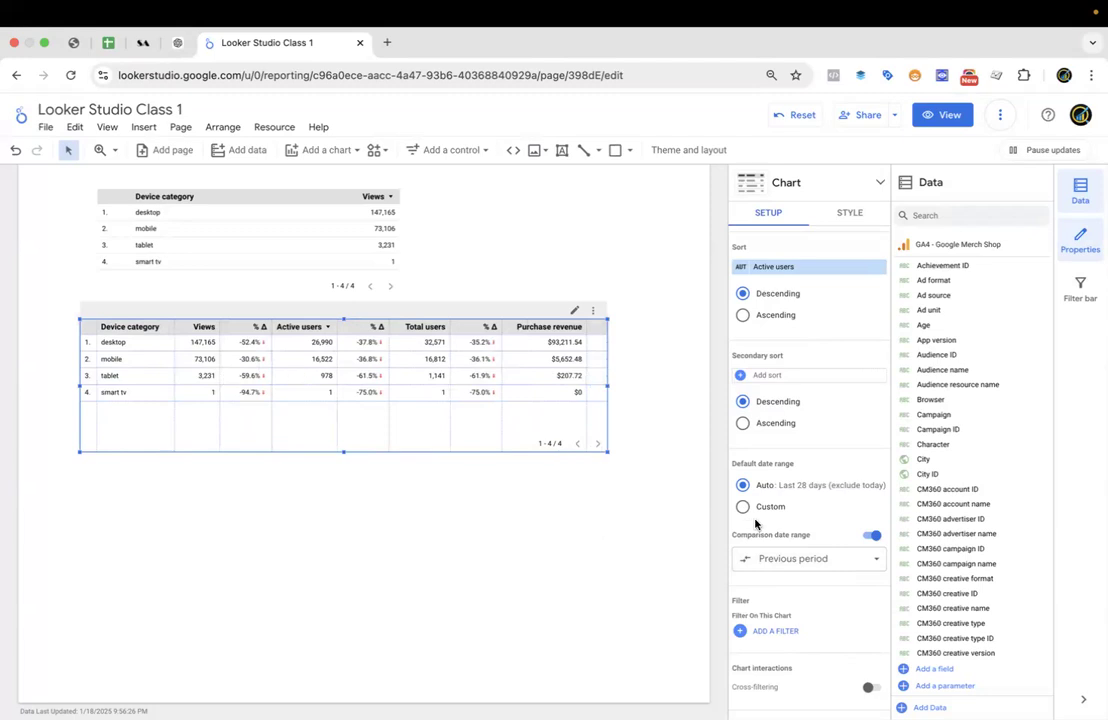
# Remove Engaged sessions, Sessions, Sessions per user, Bounce rate and 7-day active users from the session default channel group table.
pyautogui.scroll(-1, 805, 540)
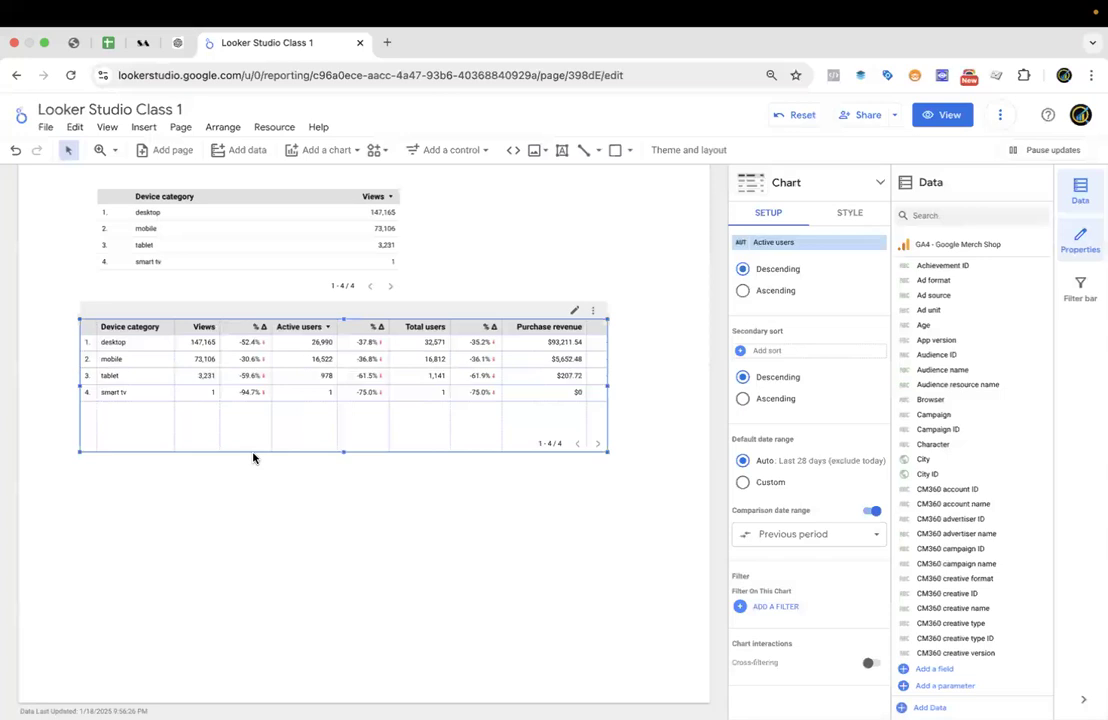
pyautogui.scroll(5, 262, 317)
pyautogui.scroll(4, 300, 327)
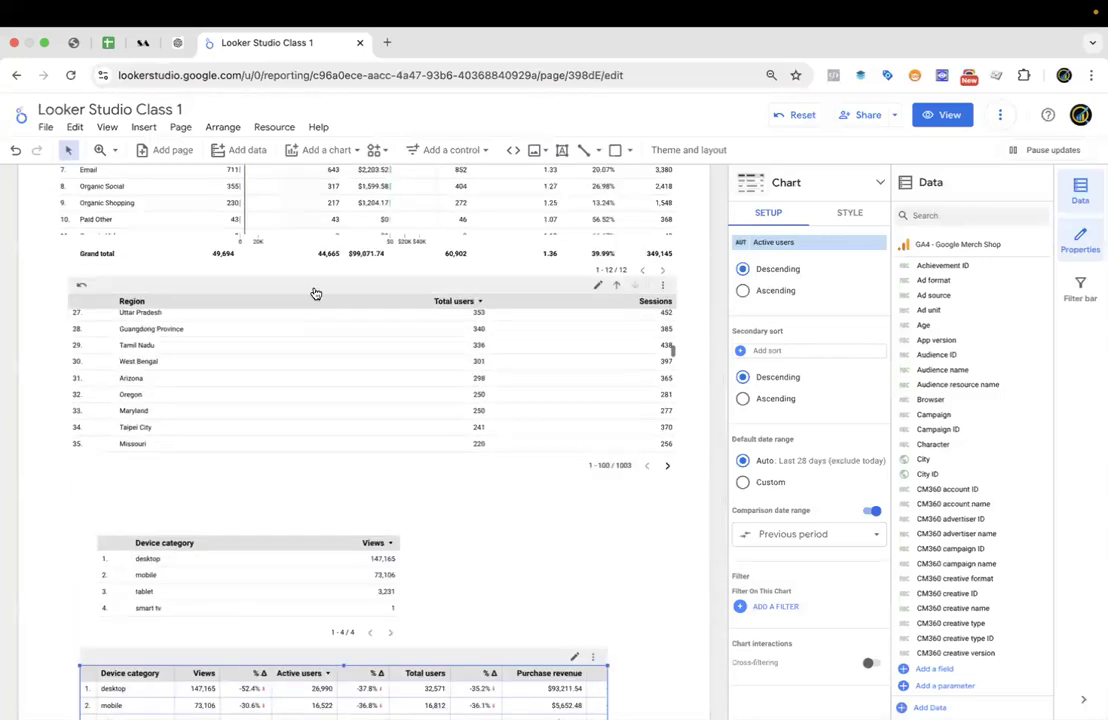
pyautogui.scroll(4, 312, 292)
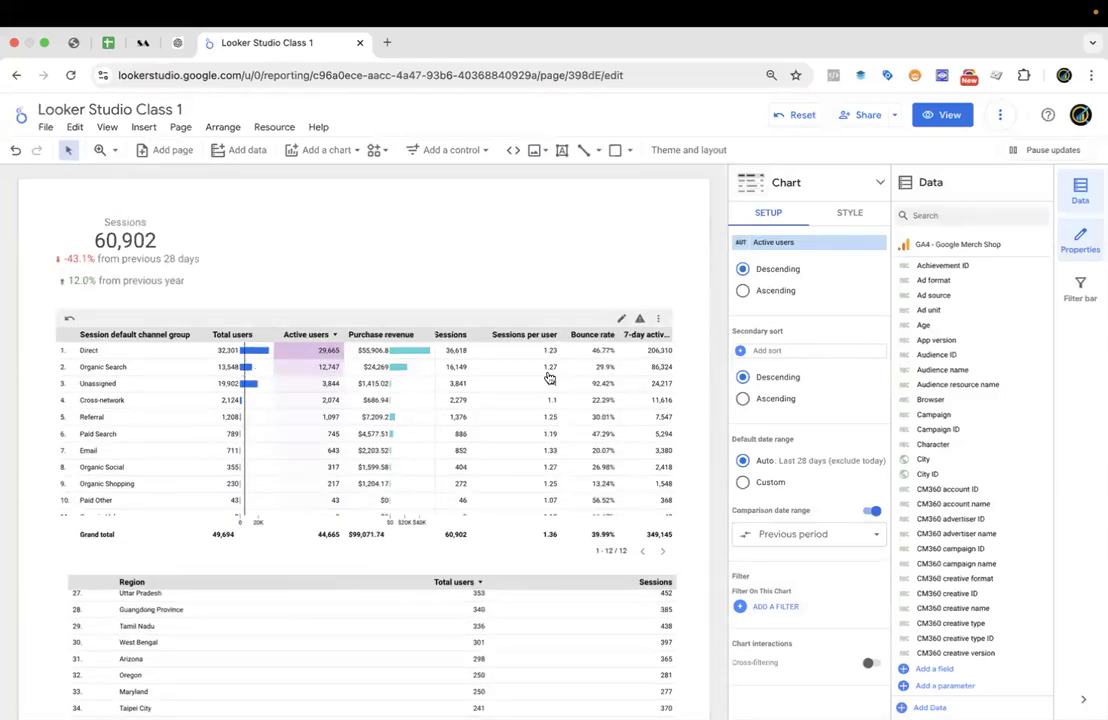
pyautogui.click(589, 385)
pyautogui.scroll(-1, 820, 490)
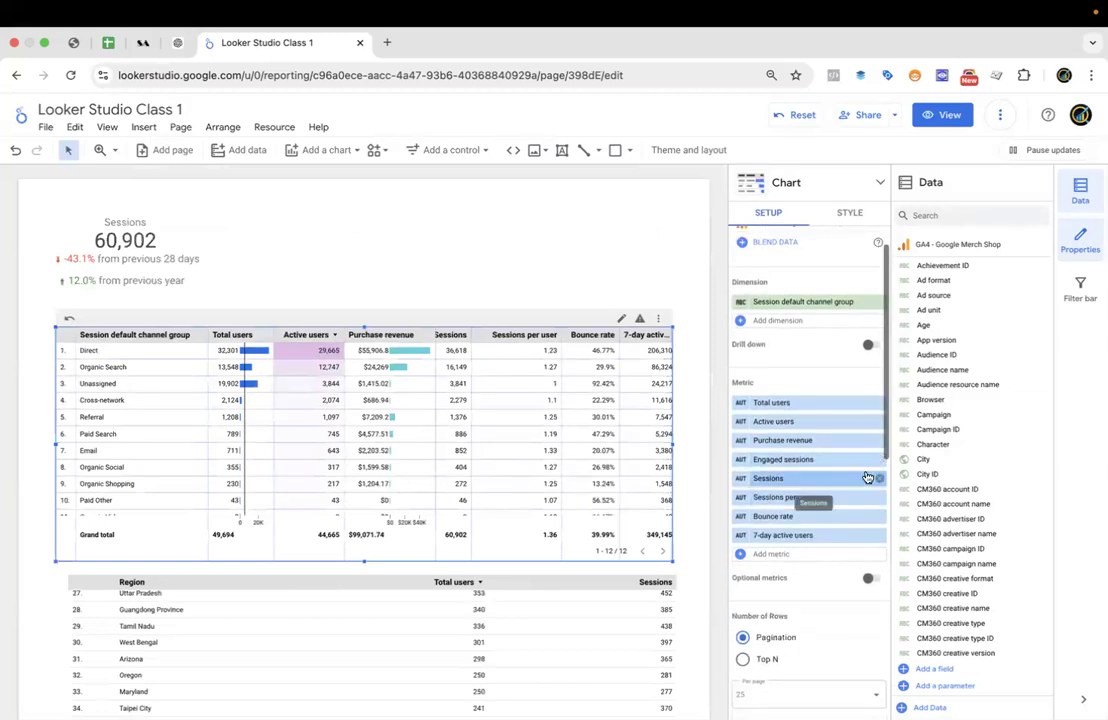
pyautogui.click(879, 461)
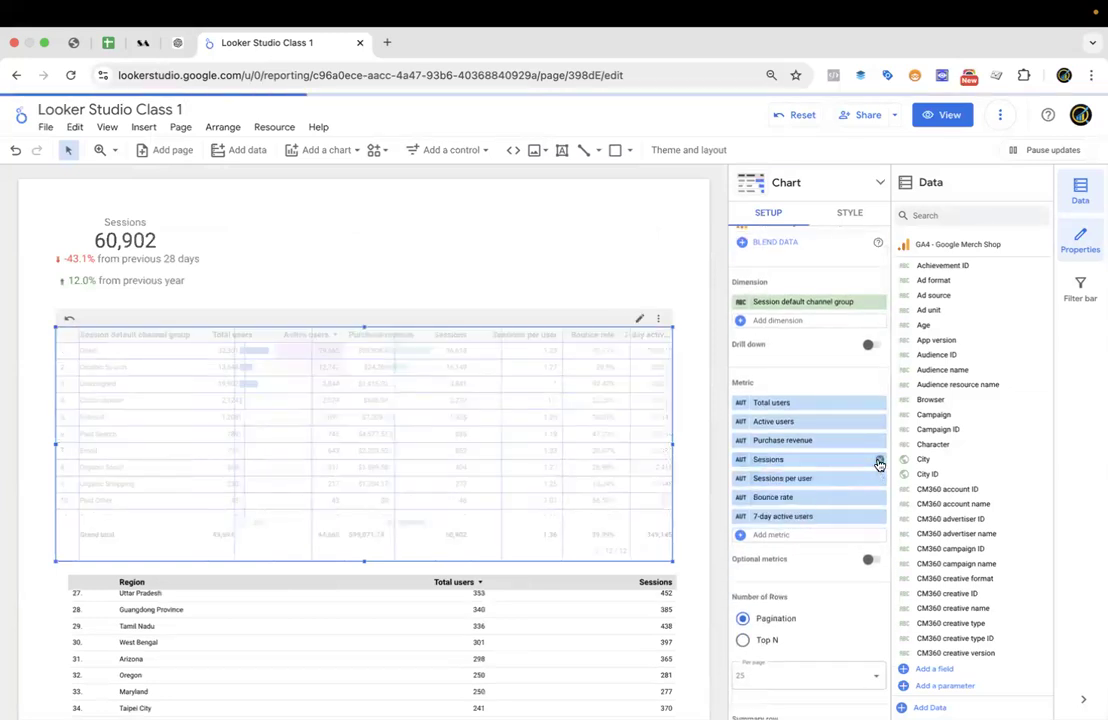
pyautogui.click(879, 461)
pyautogui.click(879, 461)
pyautogui.click(879, 461)
pyautogui.click(879, 464)
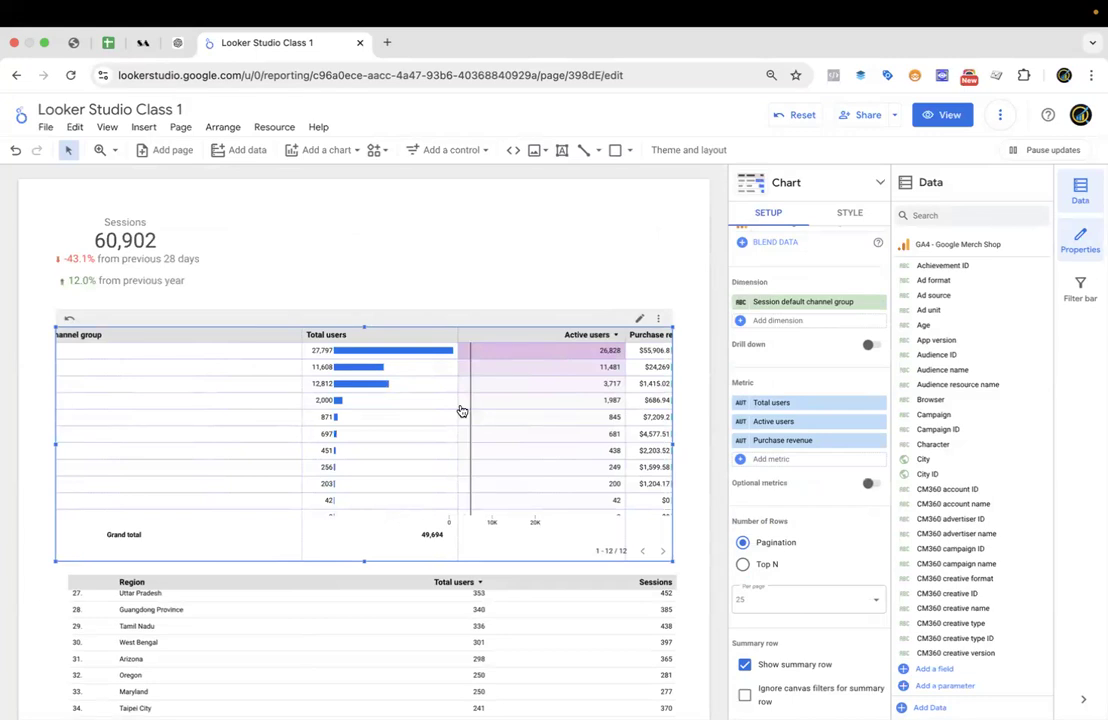
# Narrow the Active users and Session default channel group columns in the channel group table so Purchase revenue fits.
pyautogui.hscroll(2, 456, 403)
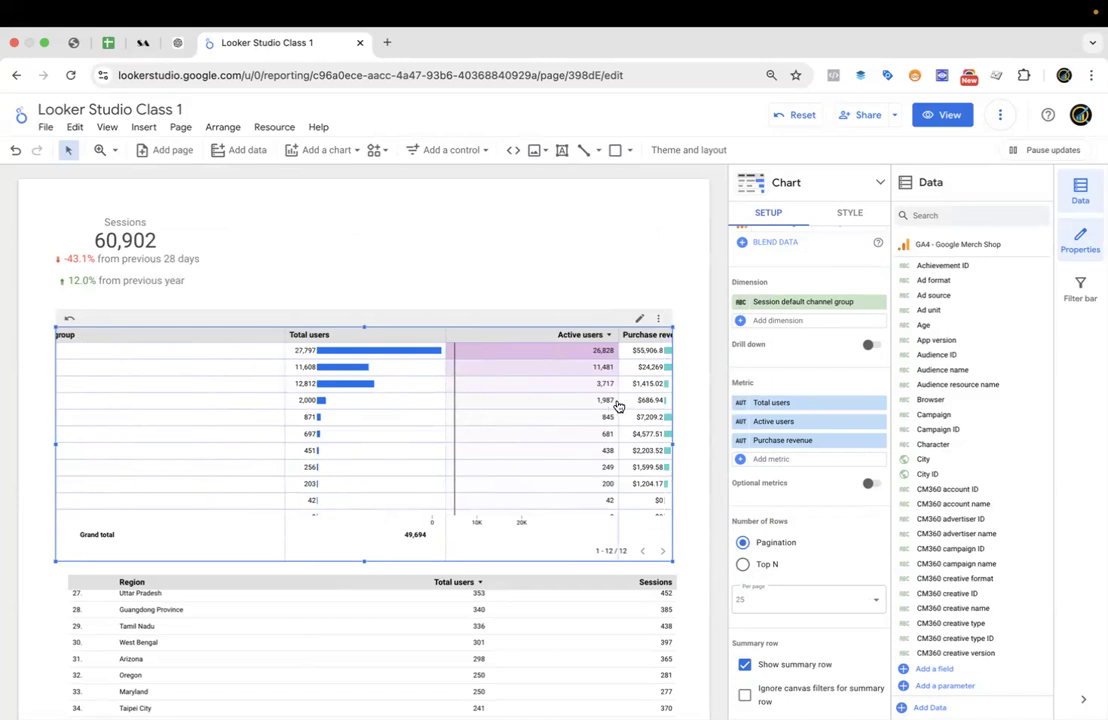
pyautogui.moveTo(618, 398); pyautogui.dragTo(550, 397)
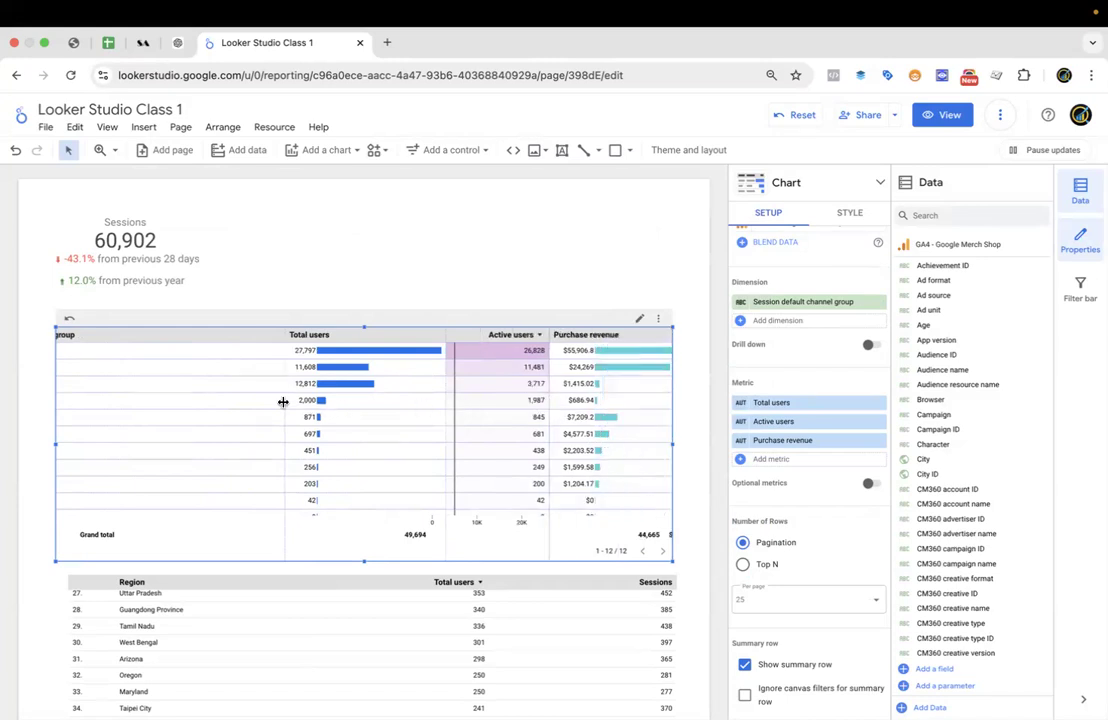
pyautogui.moveTo(283, 402); pyautogui.dragTo(192, 406)
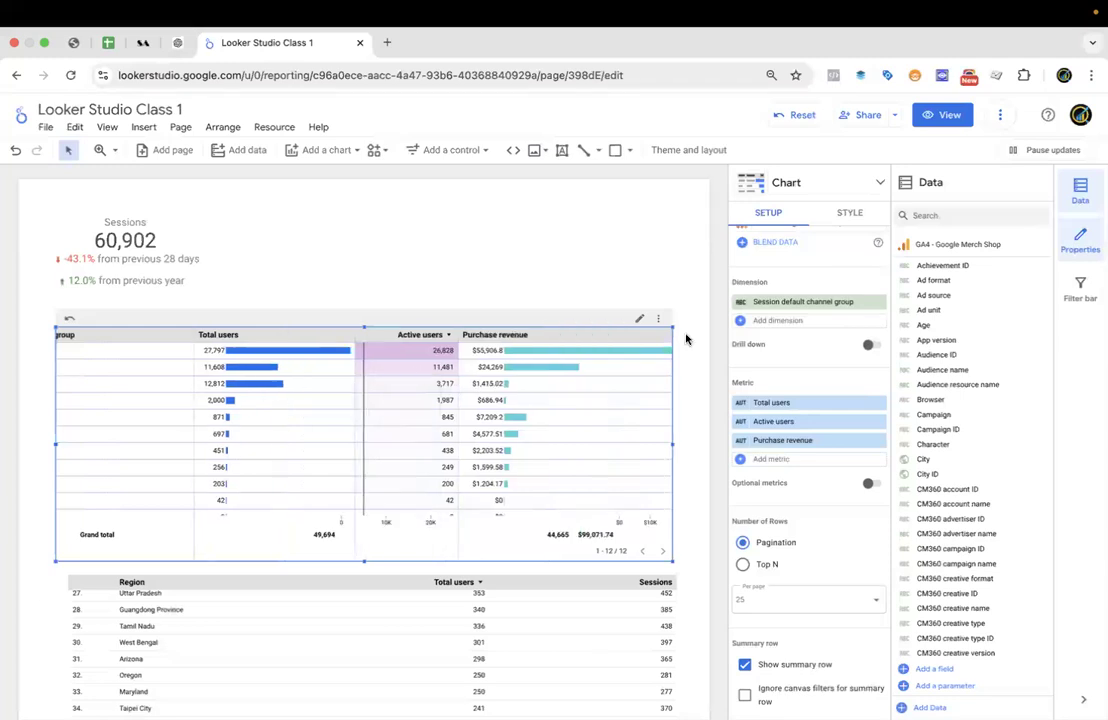
pyautogui.hscroll(-5, 203, 391)
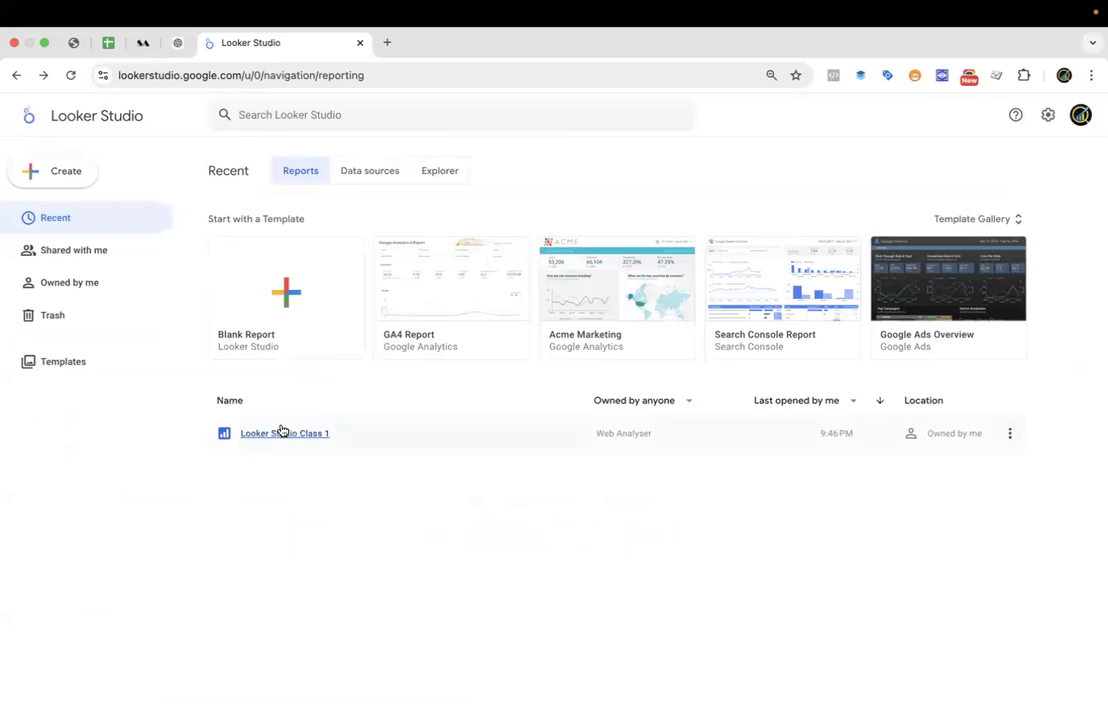
# Reopen the Looker Studio Class 1 report from the recent reports and return it to edit mode.
pyautogui.click(407, 439)
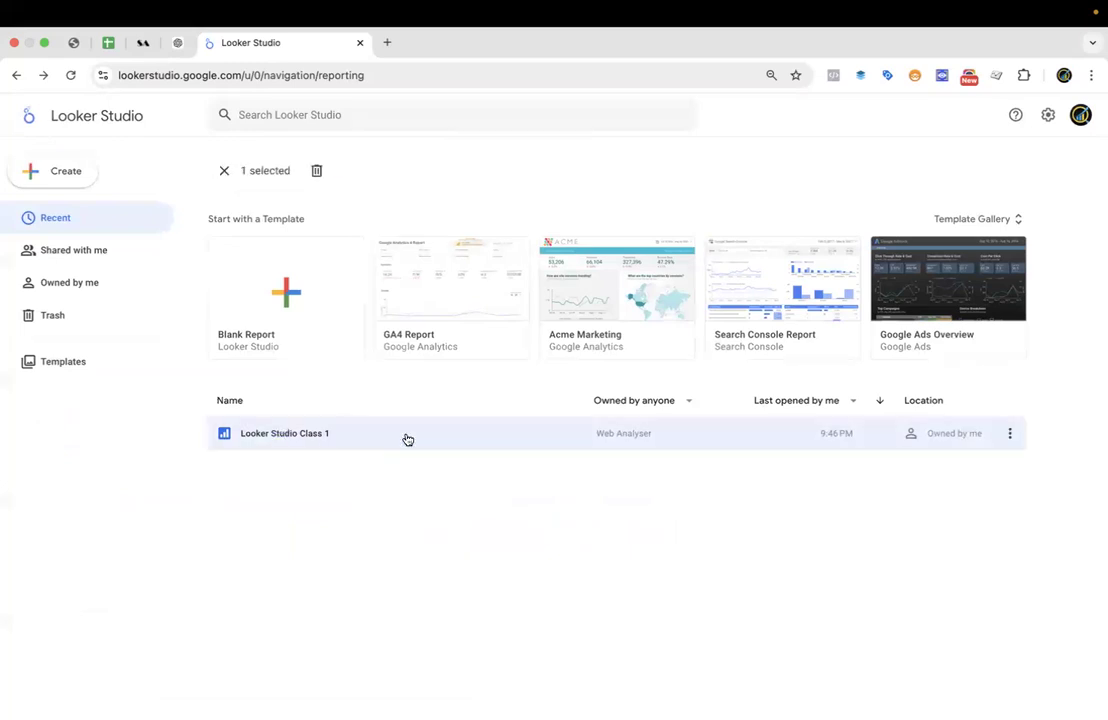
pyautogui.click(294, 434)
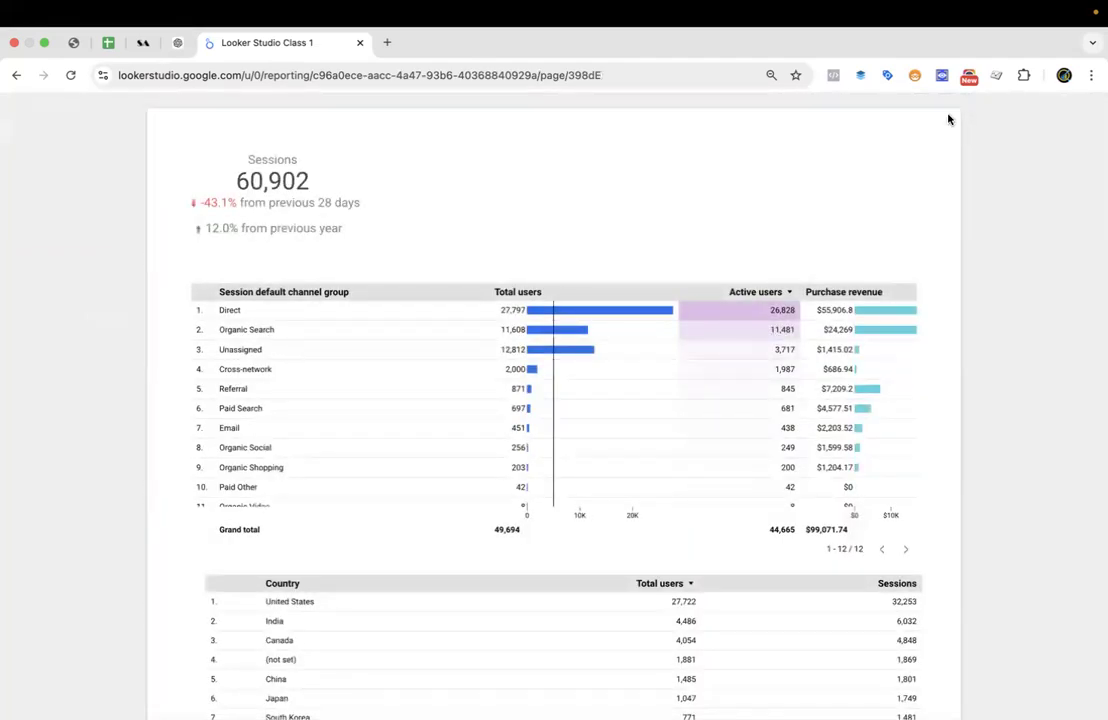
pyautogui.click(942, 114)
# Turn off horizontal scrolling for the session default channel group table.
pyautogui.click(600, 415)
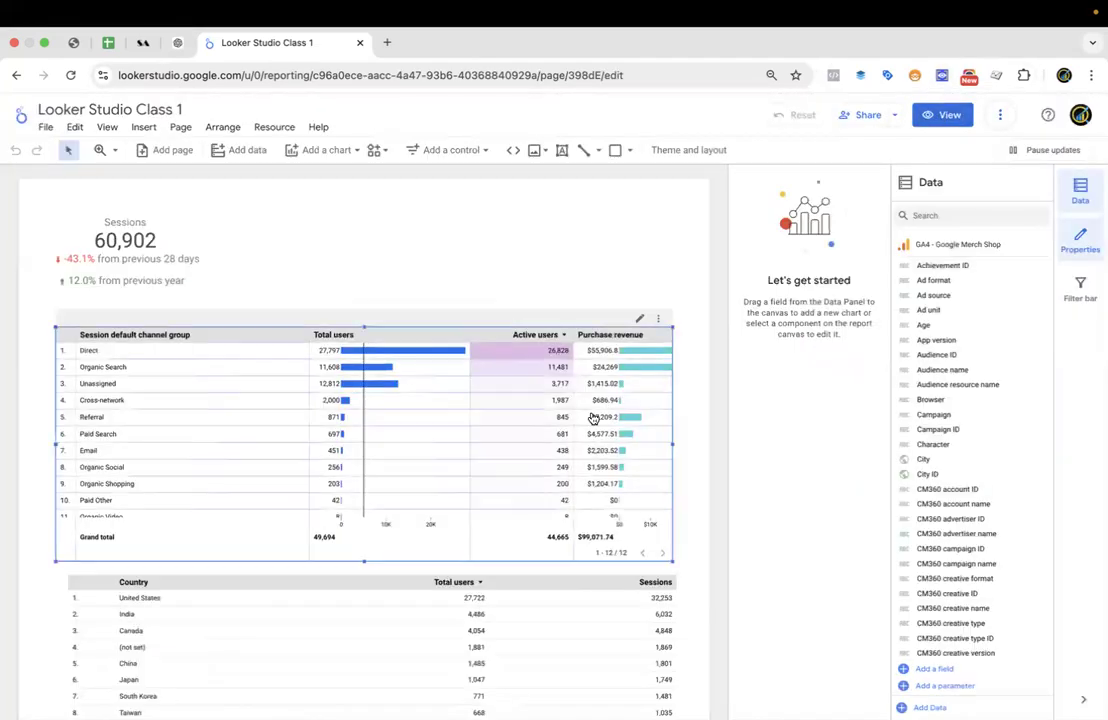
pyautogui.click(851, 213)
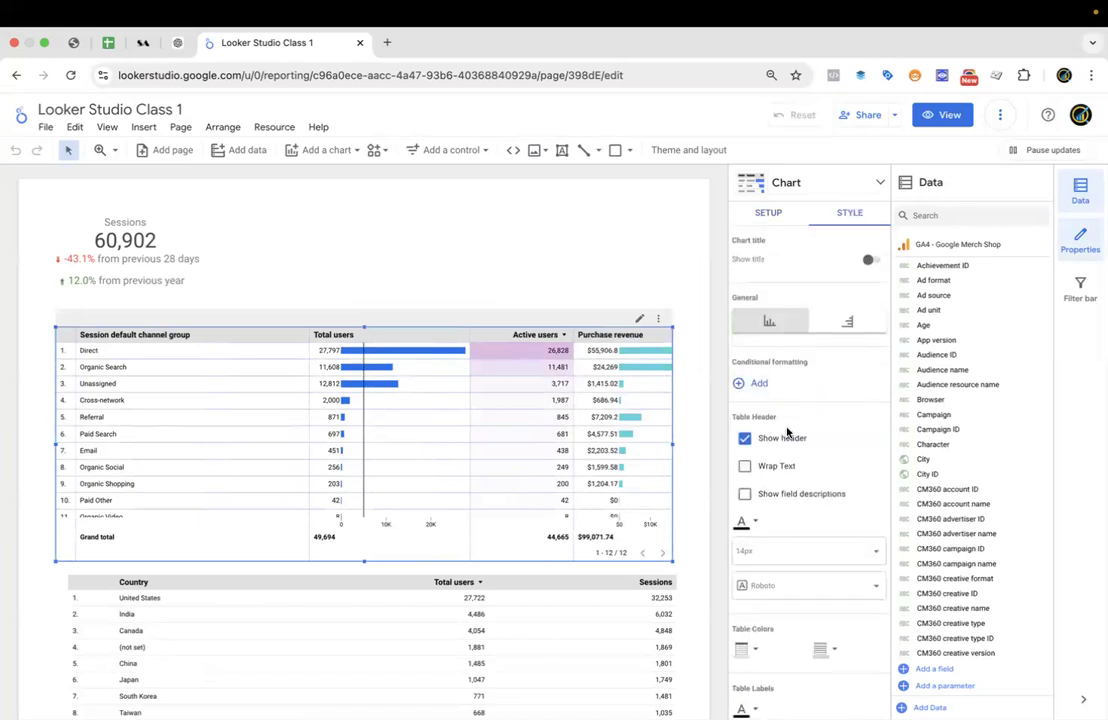
pyautogui.scroll(-4, 787, 432)
pyautogui.scroll(-2, 782, 443)
pyautogui.scroll(5, 782, 444)
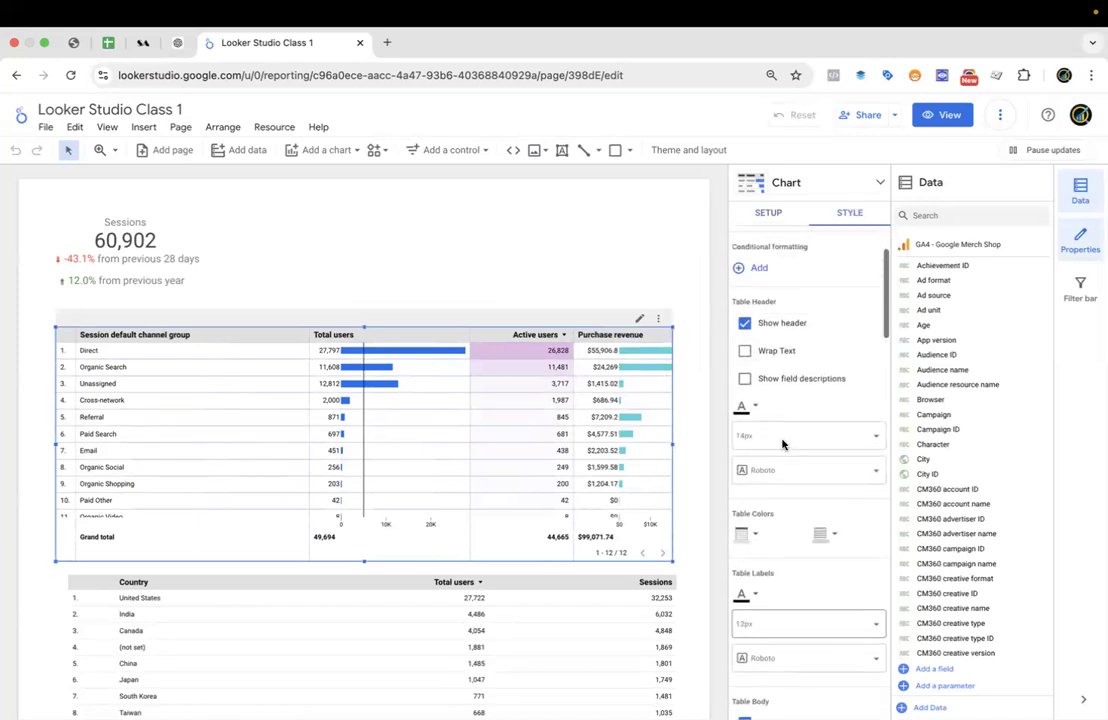
pyautogui.scroll(-5, 783, 444)
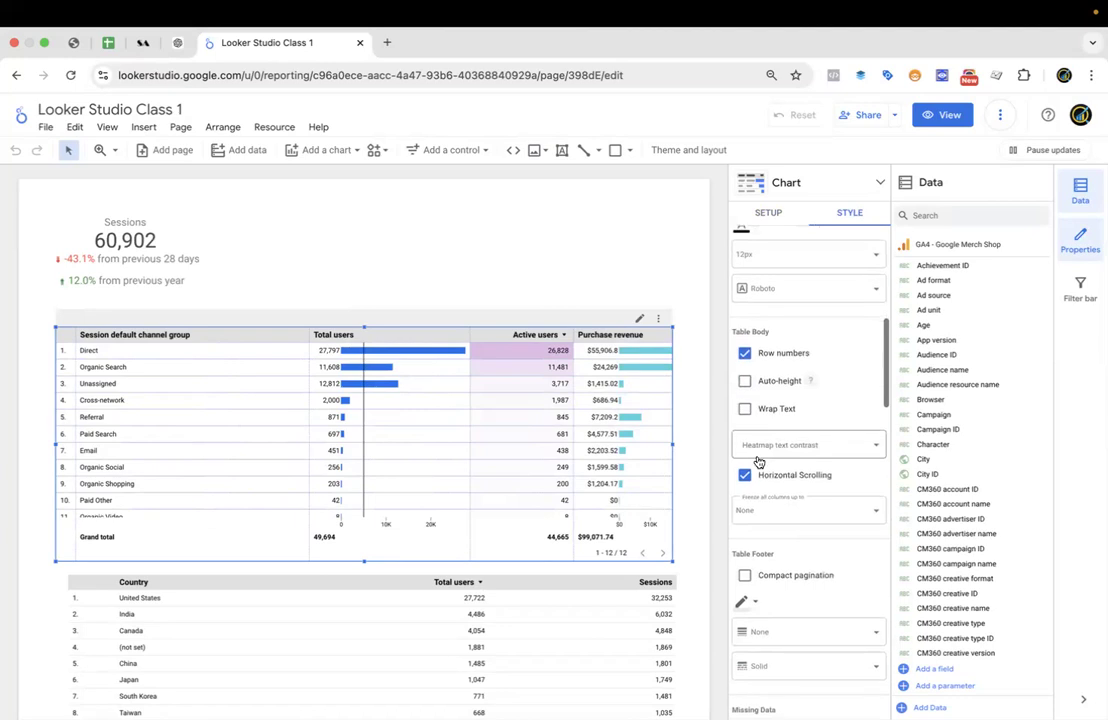
pyautogui.click(745, 476)
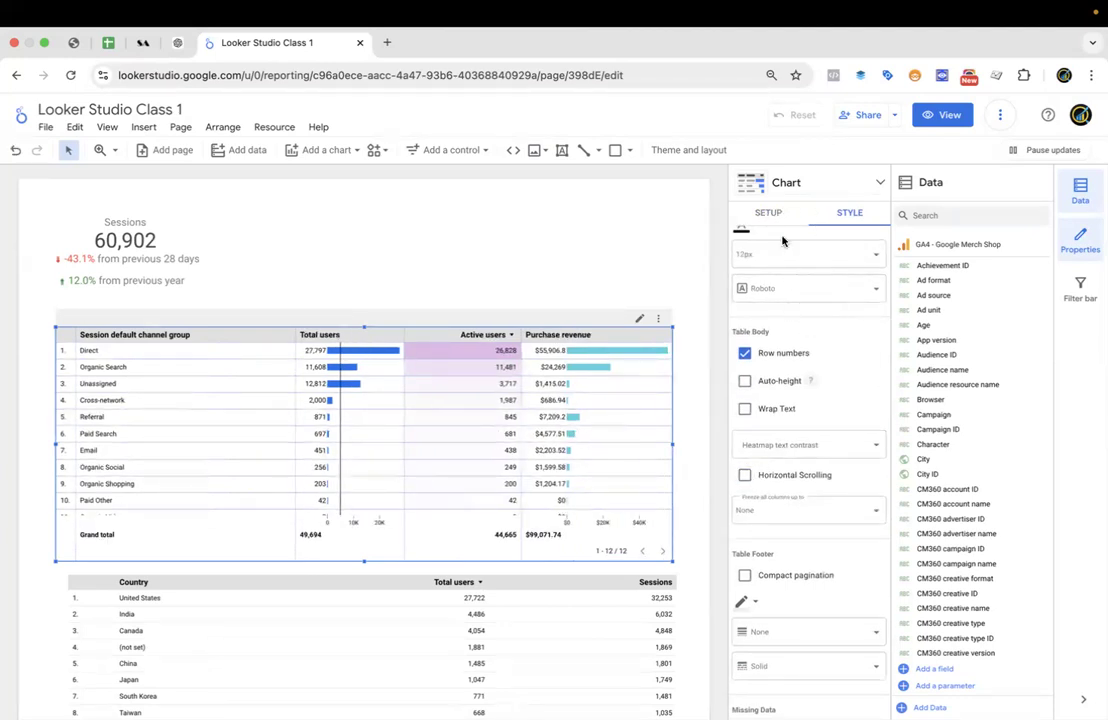
# Turn off the target line for the Total users bars in the session default channel group table.
pyautogui.scroll(-5, 790, 390)
pyautogui.scroll(-5, 797, 387)
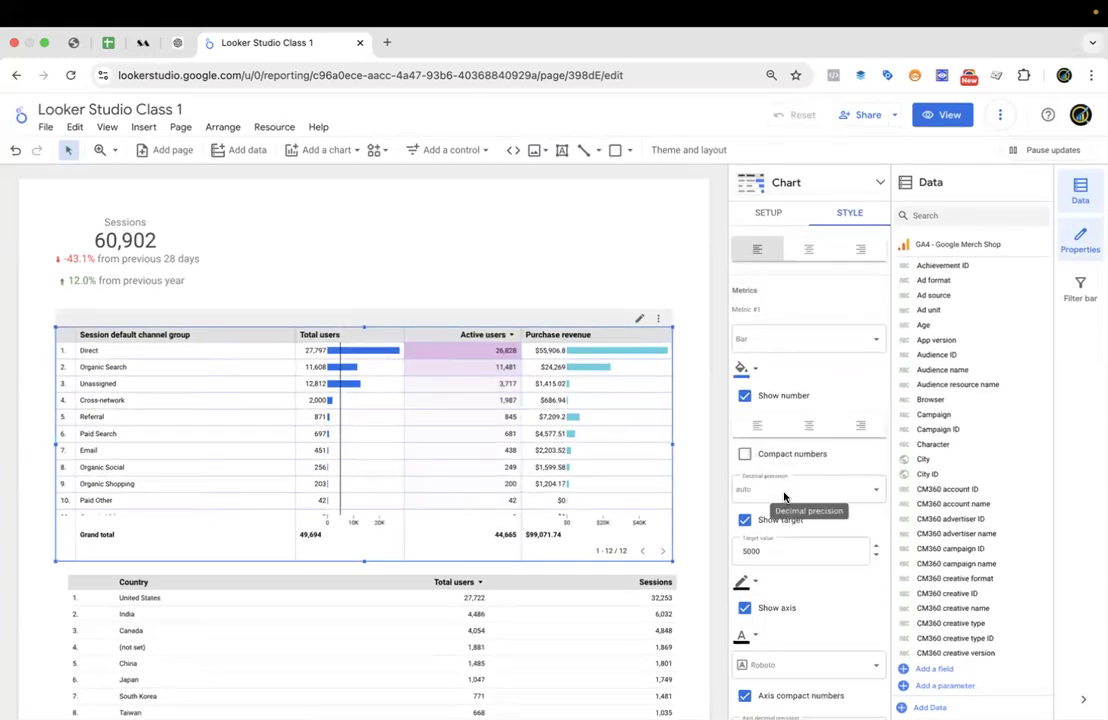
pyautogui.scroll(-2, 795, 488)
pyautogui.scroll(-2, 800, 440)
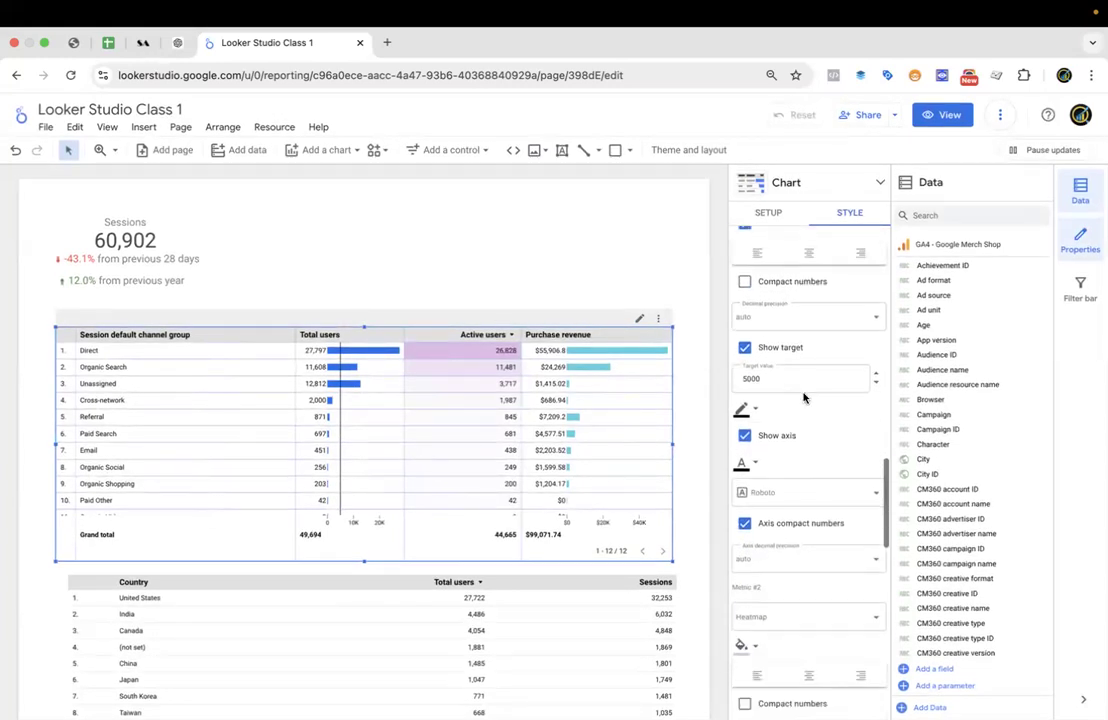
pyautogui.scroll(-1, 804, 452)
pyautogui.scroll(2, 800, 450)
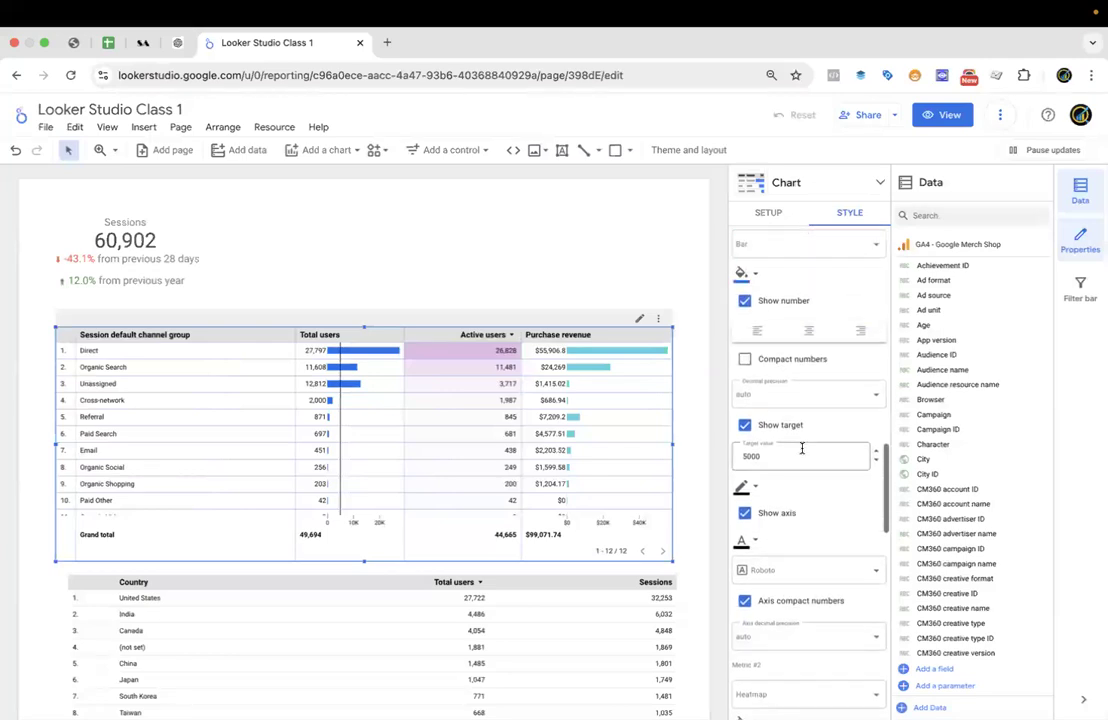
pyautogui.click(799, 441)
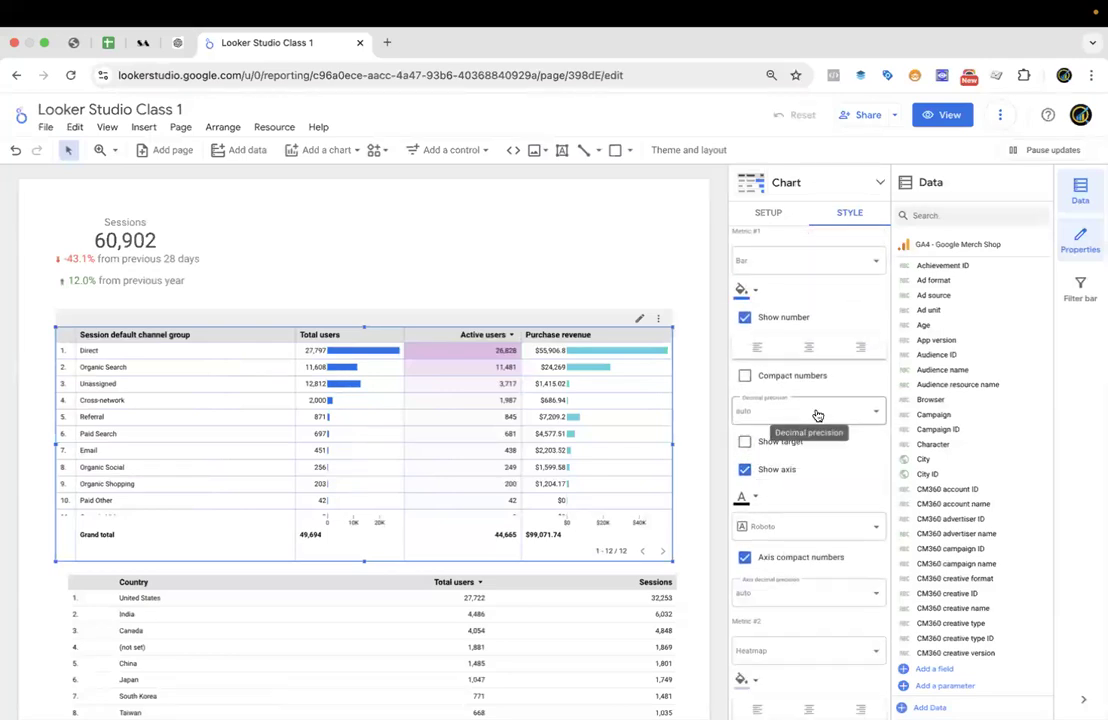
# Display Total users and Purchase revenue as heatmaps instead of bars in the session default channel group table.
pyautogui.scroll(1, 812, 412)
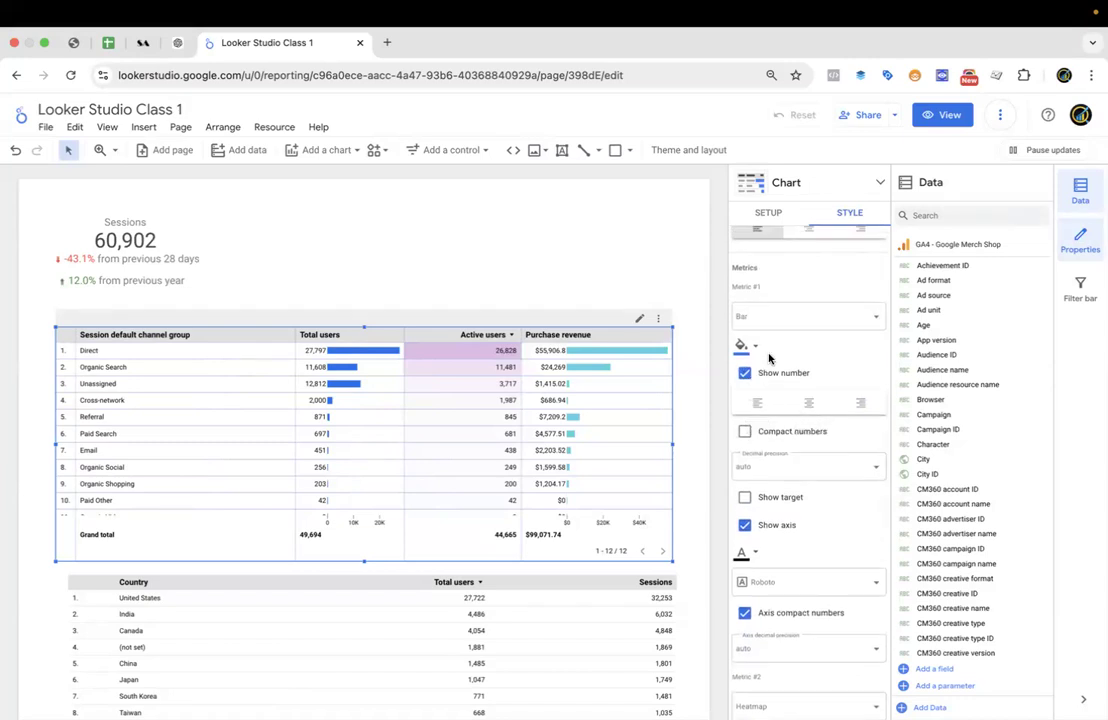
pyautogui.scroll(1, 769, 360)
pyautogui.click(778, 346)
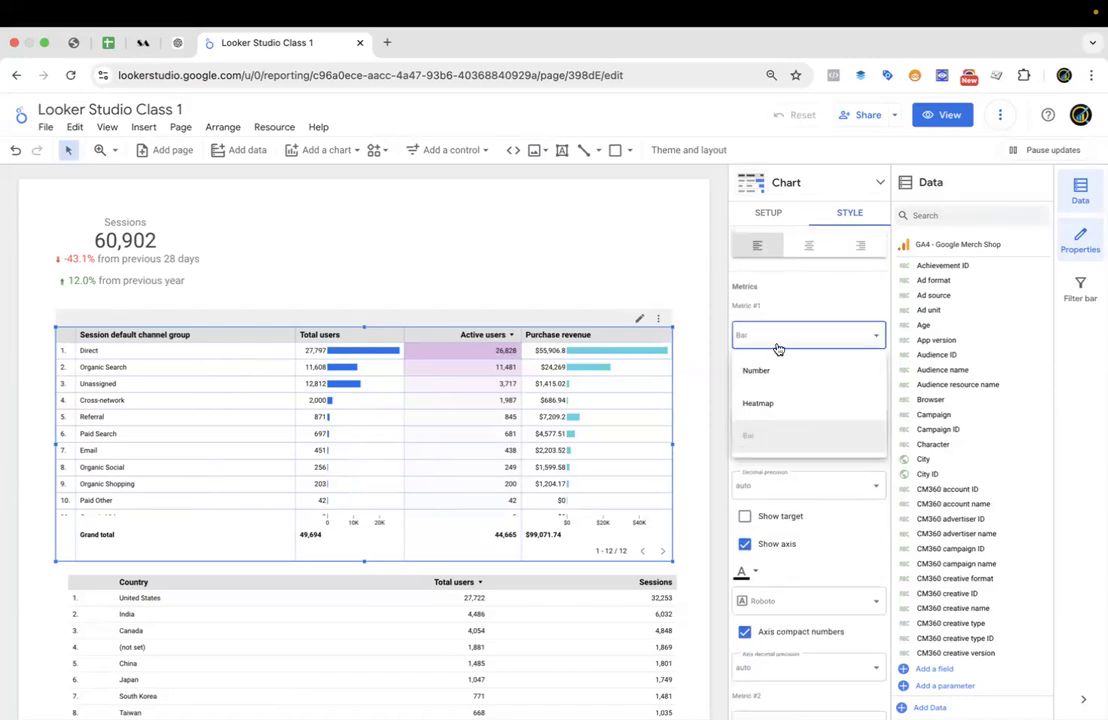
pyautogui.click(763, 403)
pyautogui.scroll(-3, 802, 517)
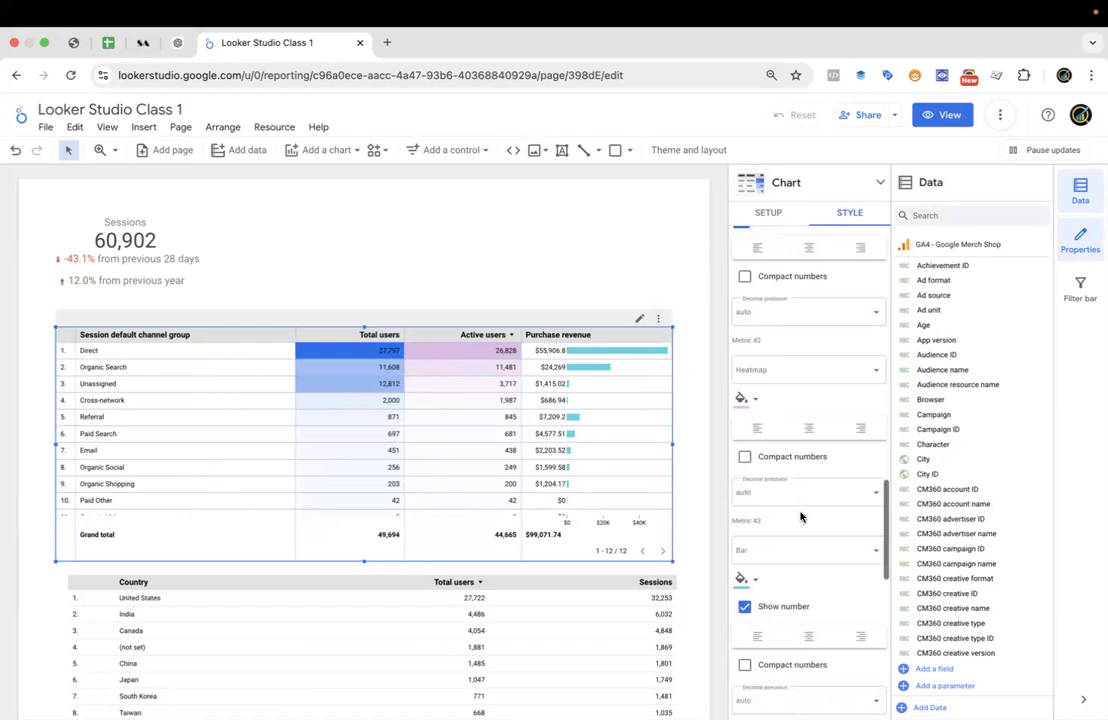
pyautogui.click(777, 533)
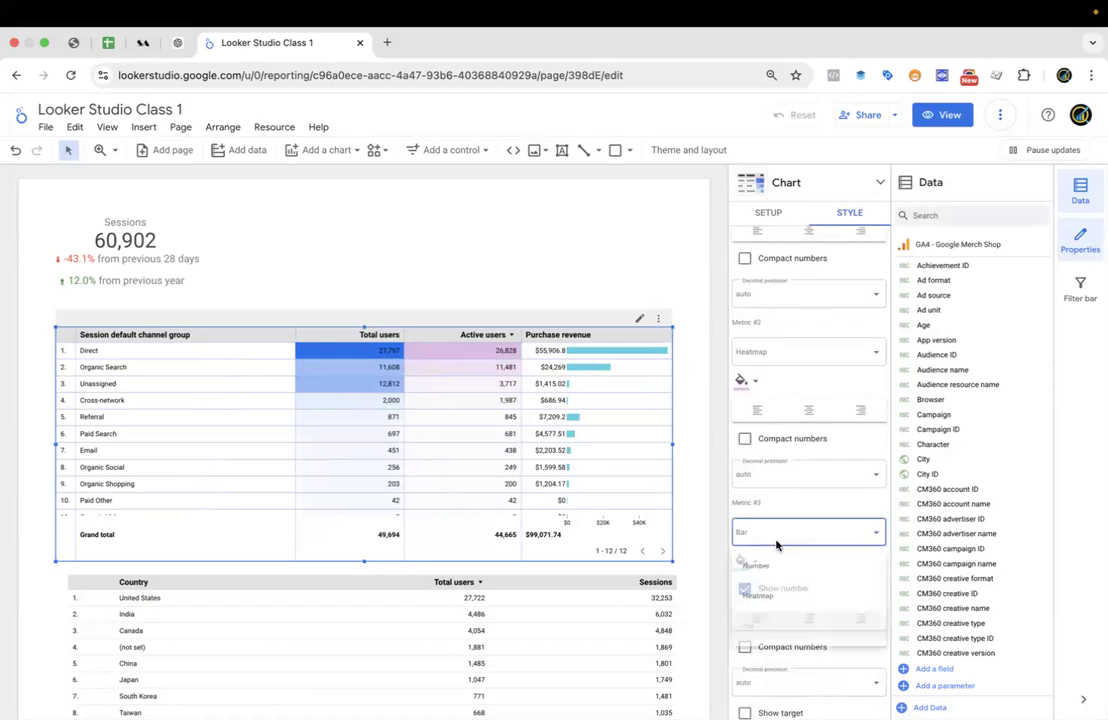
pyautogui.click(766, 601)
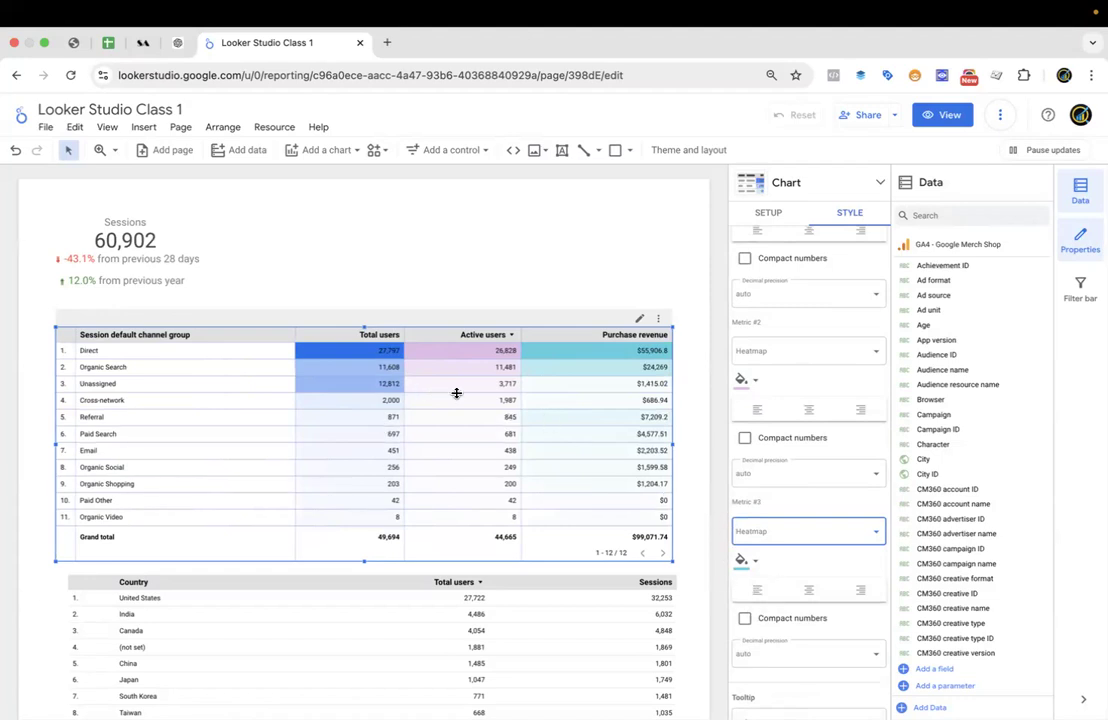
# Move the Views-only device category table down the page and delete the device category table with the comparison columns.
pyautogui.scroll(-1, 388, 356)
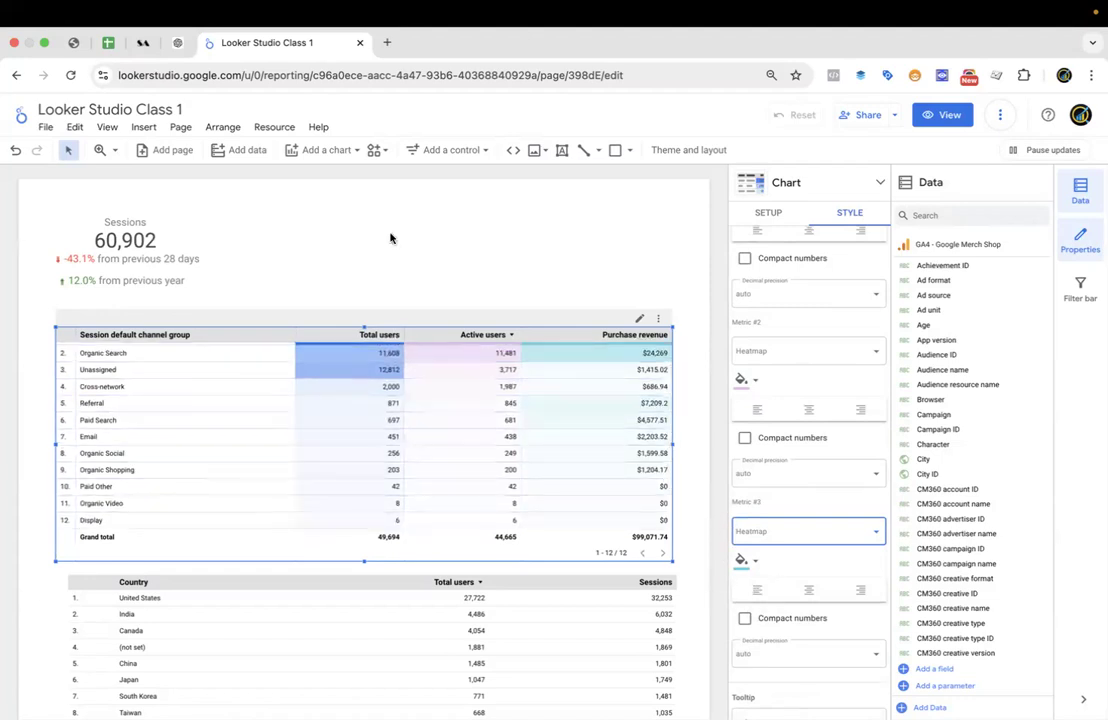
pyautogui.scroll(-2, 391, 237)
pyautogui.scroll(-5, 505, 591)
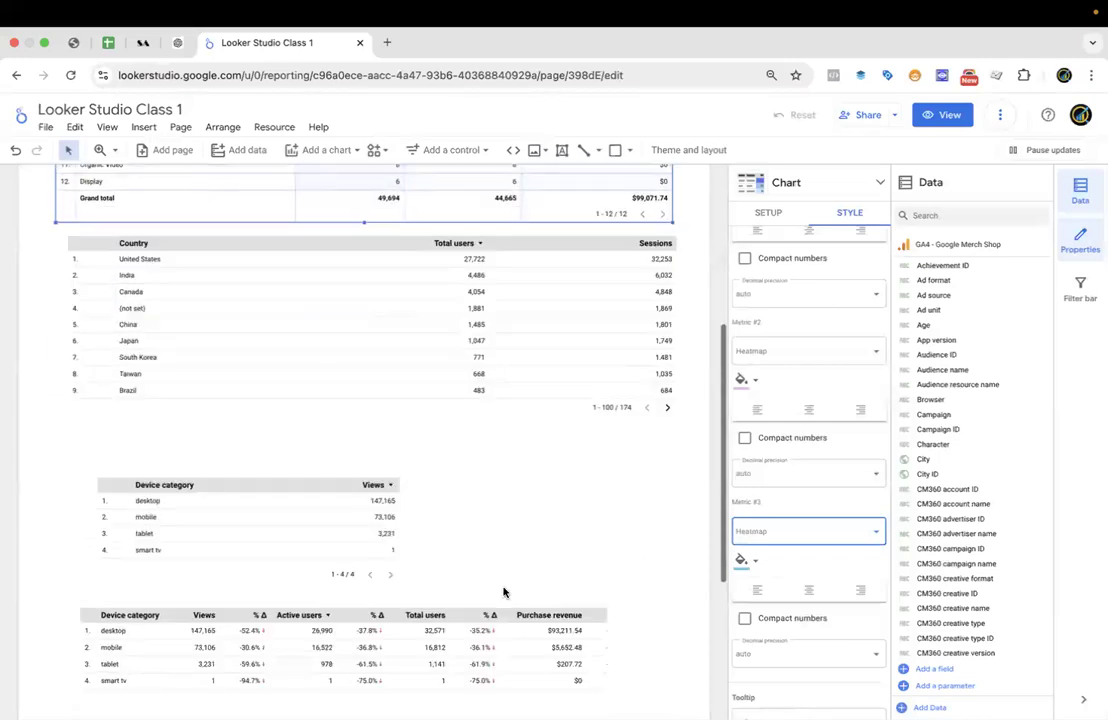
pyautogui.click(295, 372)
pyautogui.click(279, 237)
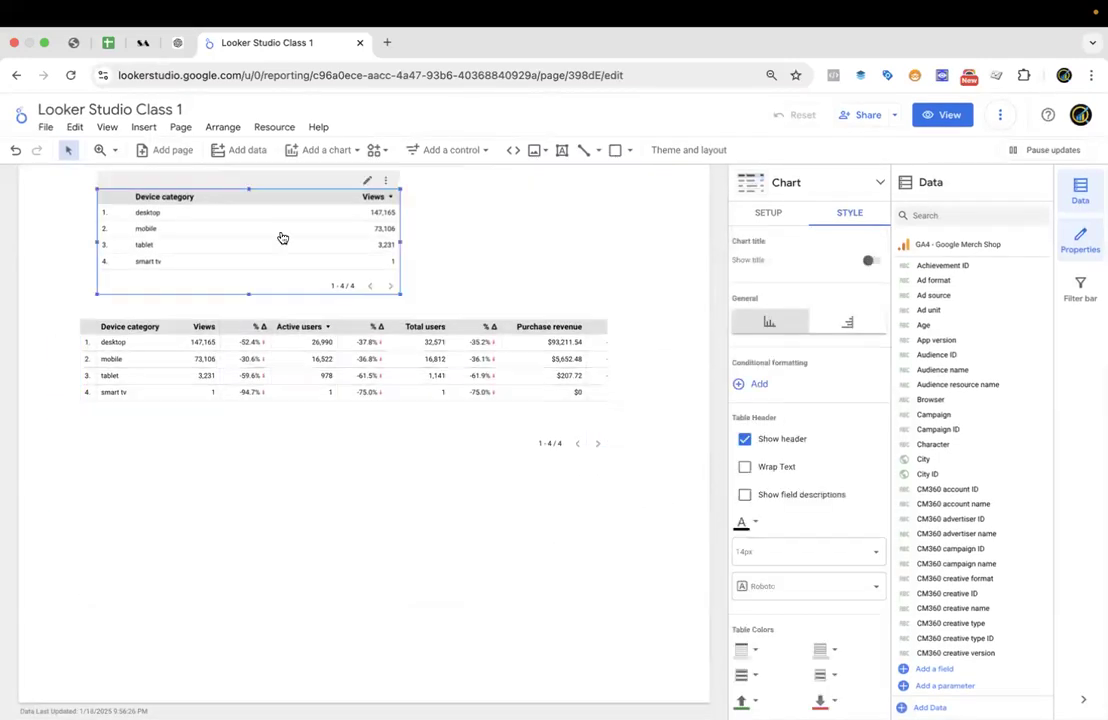
pyautogui.moveTo(271, 221); pyautogui.dragTo(257, 474)
pyautogui.moveTo(337, 326); pyautogui.dragTo(334, 230)
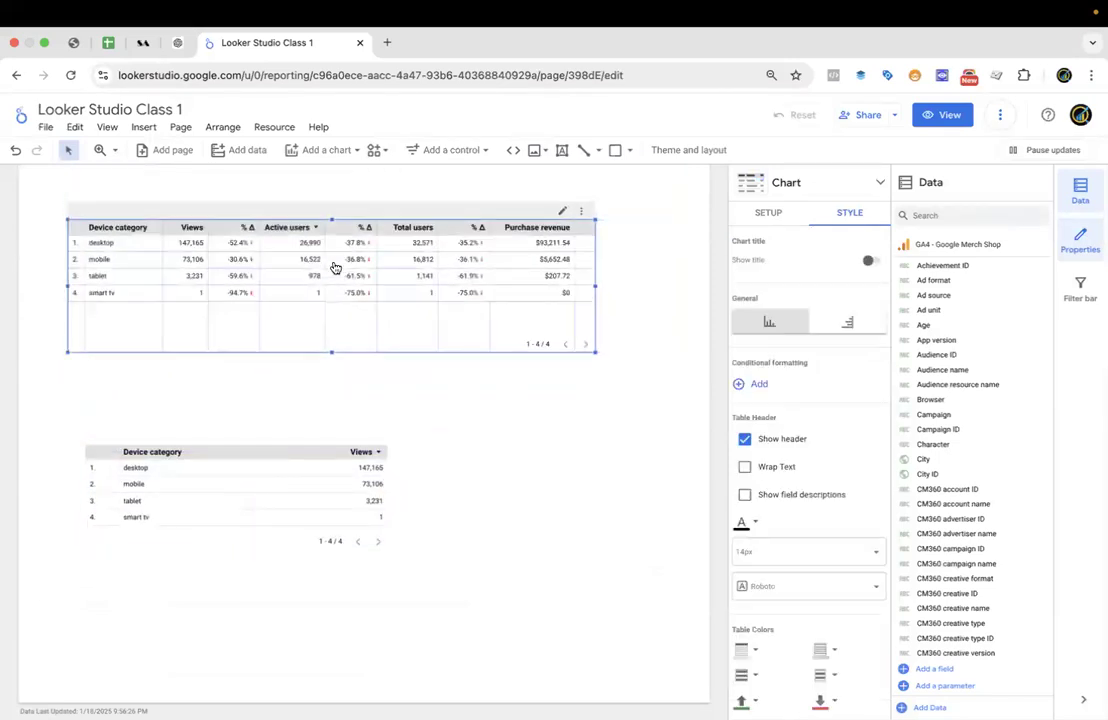
pyautogui.press('Delete')
# Move the remaining device category table up beneath the country table and resize it to nearly the same width.
pyautogui.moveTo(231, 511); pyautogui.dragTo(222, 381)
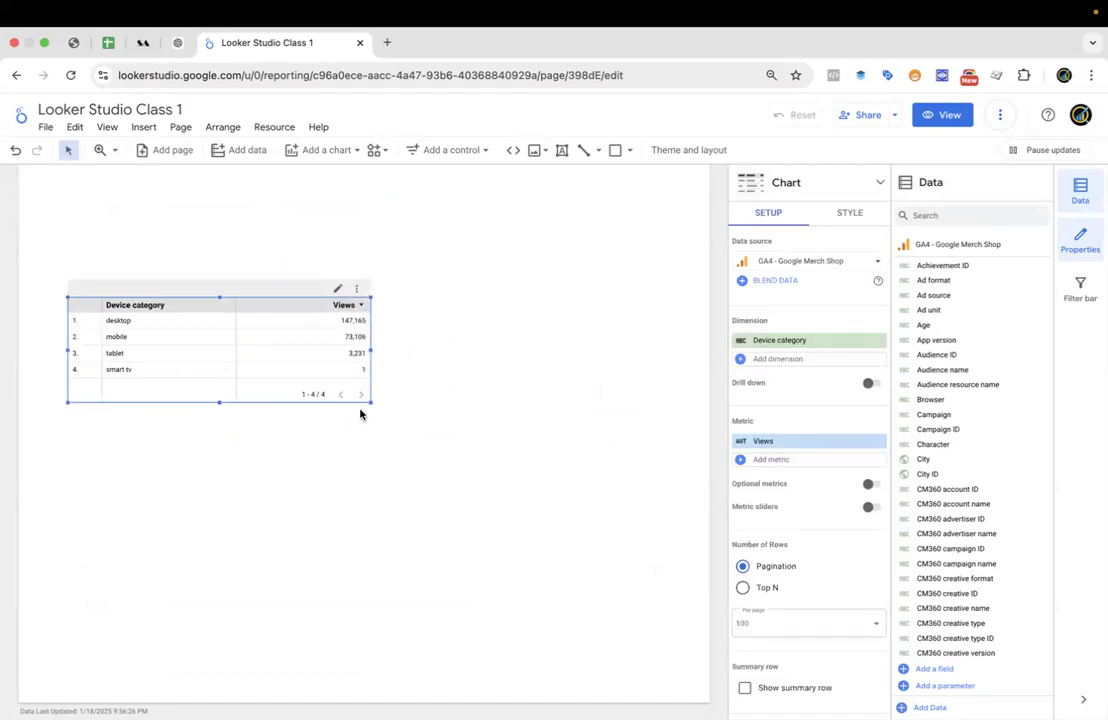
pyautogui.moveTo(371, 403); pyautogui.dragTo(612, 443)
pyautogui.scroll(4, 380, 252)
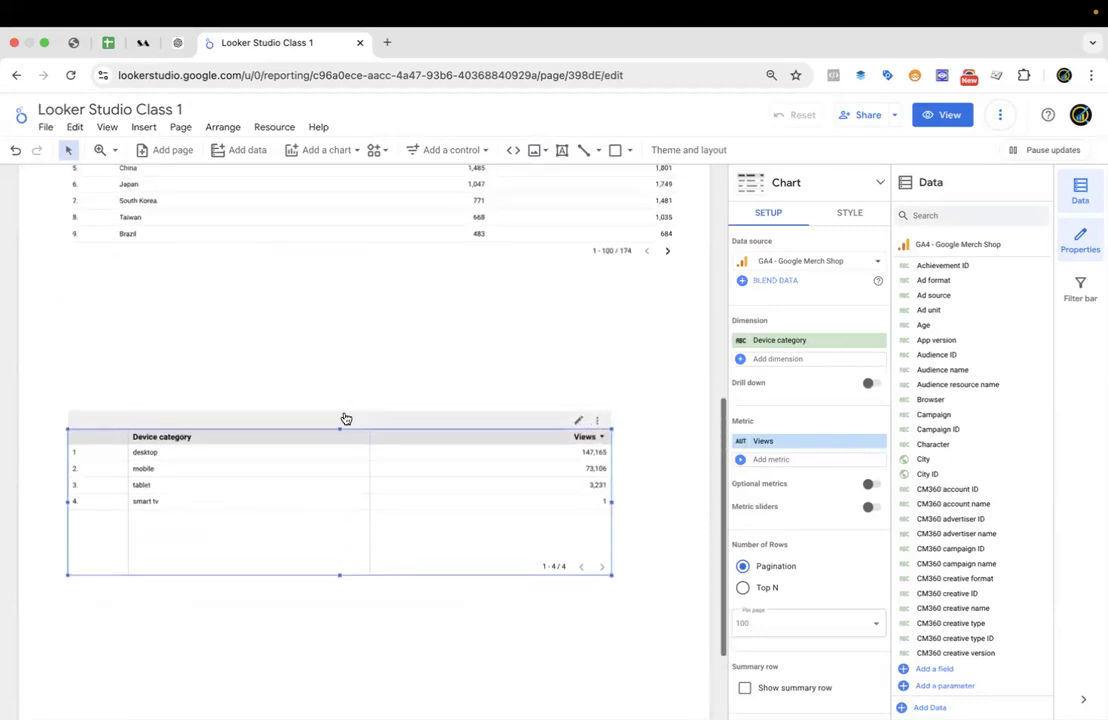
pyautogui.moveTo(334, 433); pyautogui.dragTo(338, 341)
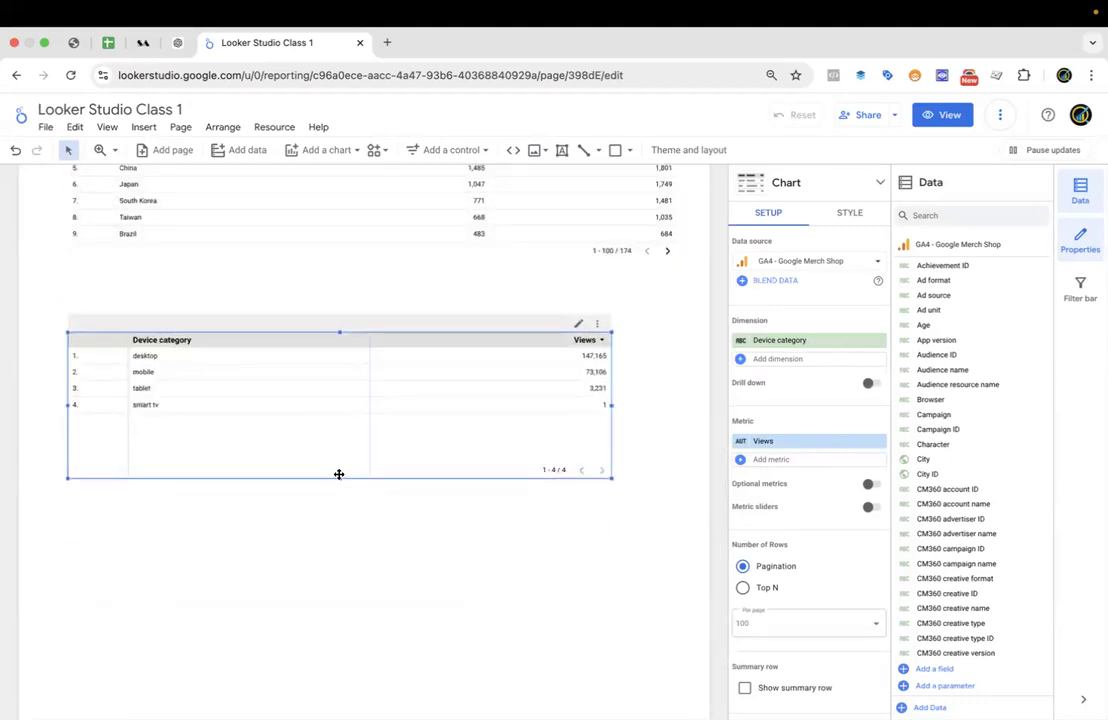
pyautogui.moveTo(339, 477); pyautogui.dragTo(339, 446)
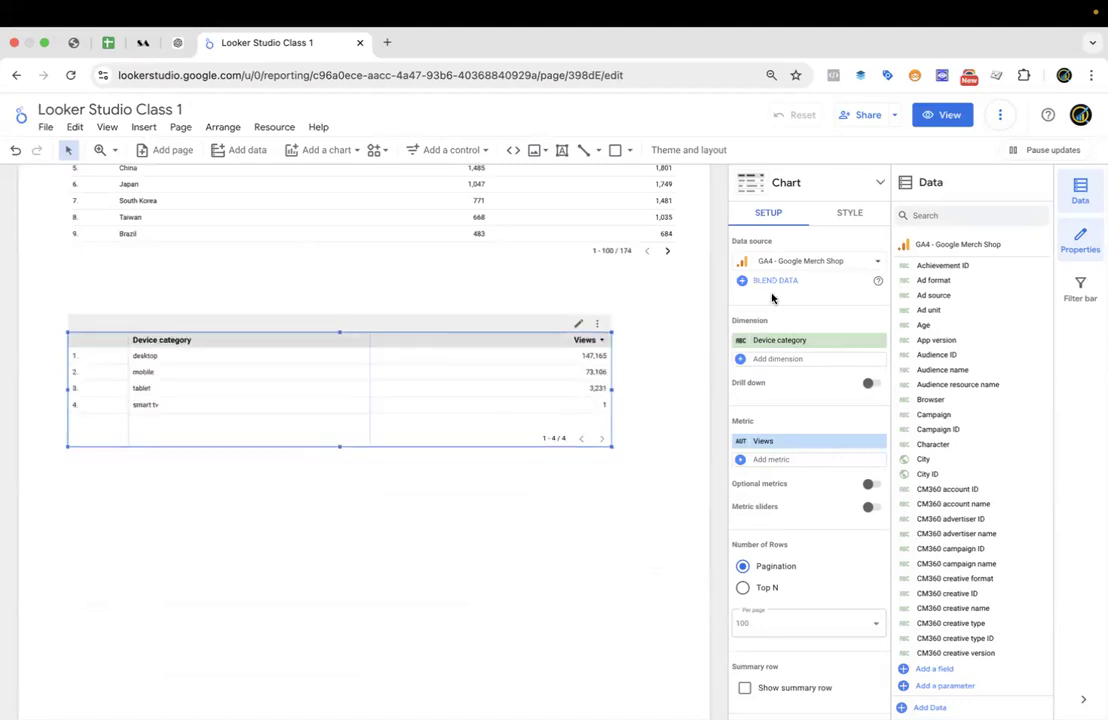
# Look over the available chart types and the conditional formatting rule options for the device category table.
pyautogui.click(875, 183)
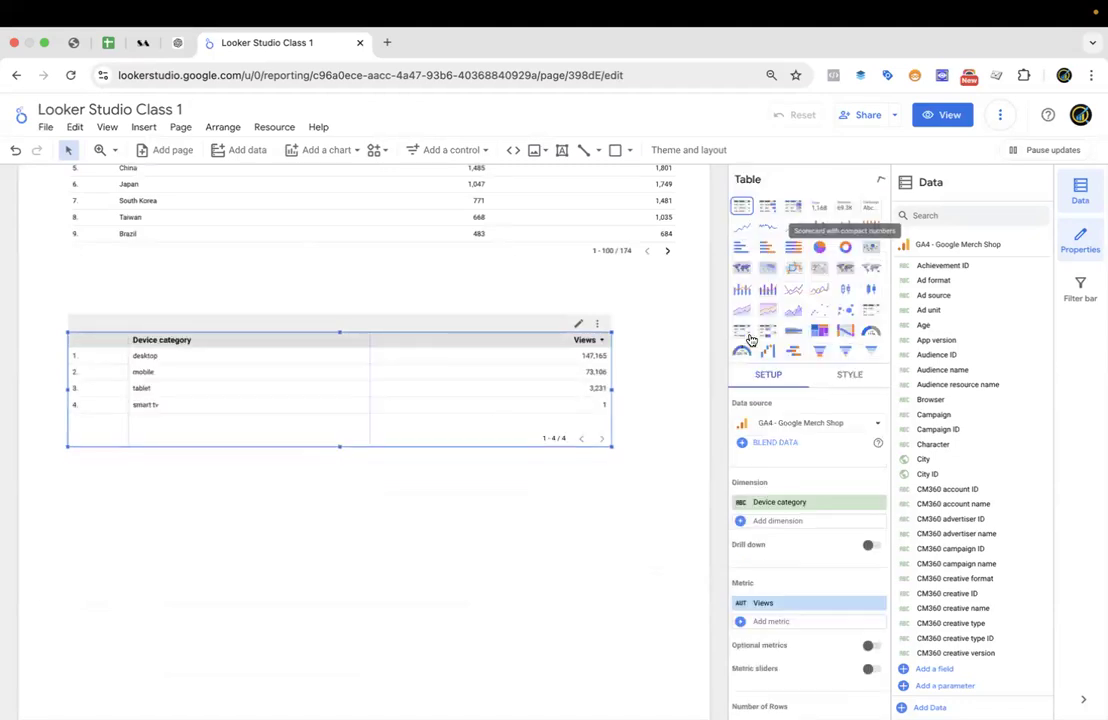
pyautogui.click(877, 186)
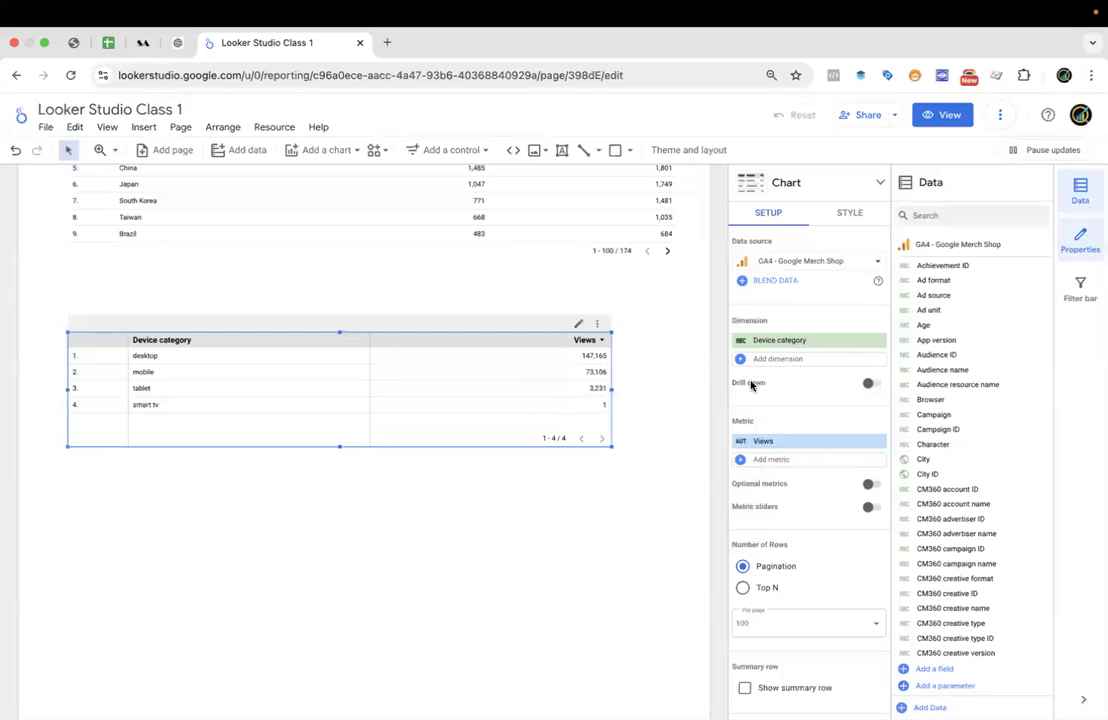
pyautogui.click(852, 214)
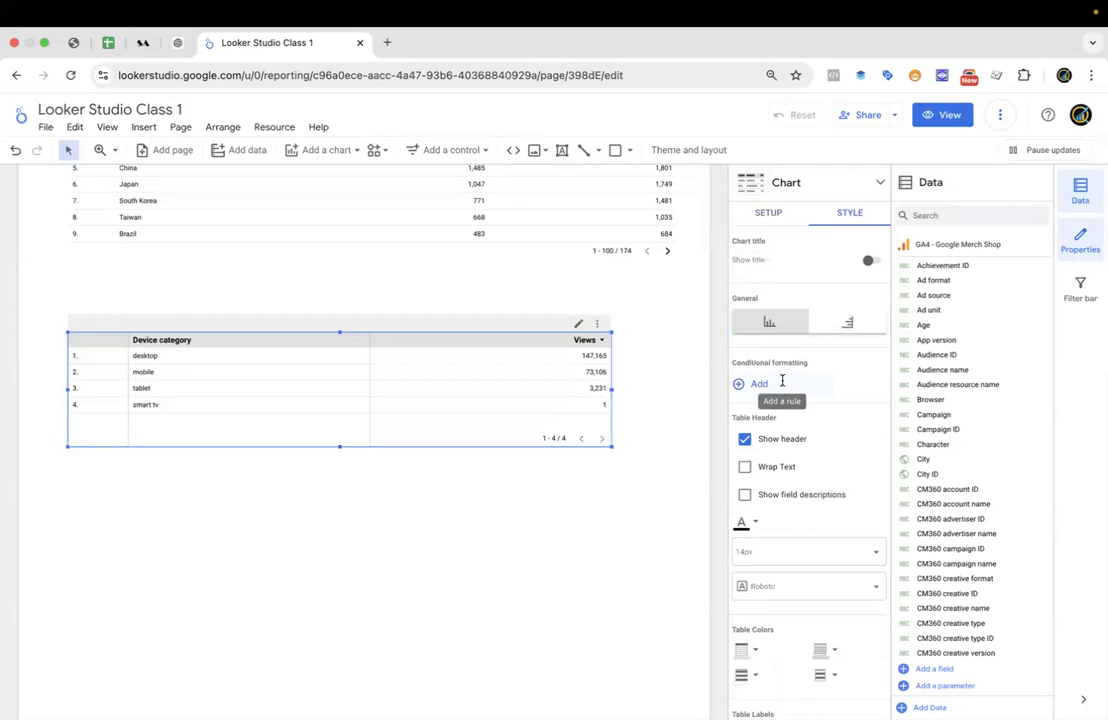
pyautogui.click(746, 384)
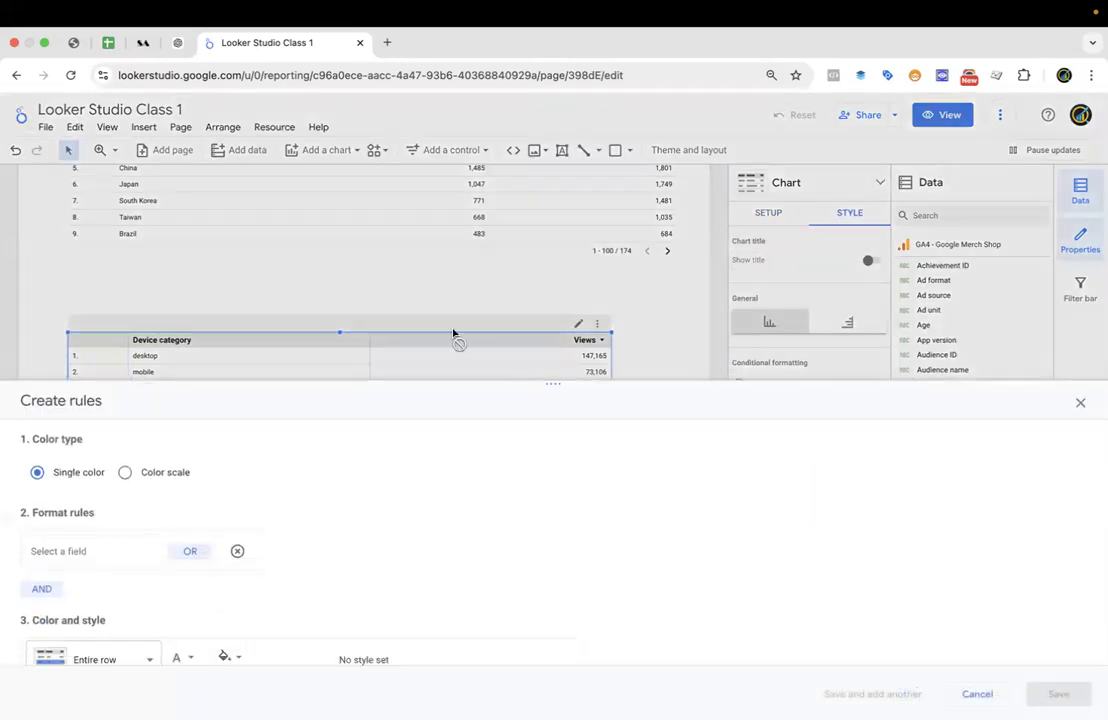
pyautogui.press('Escape')
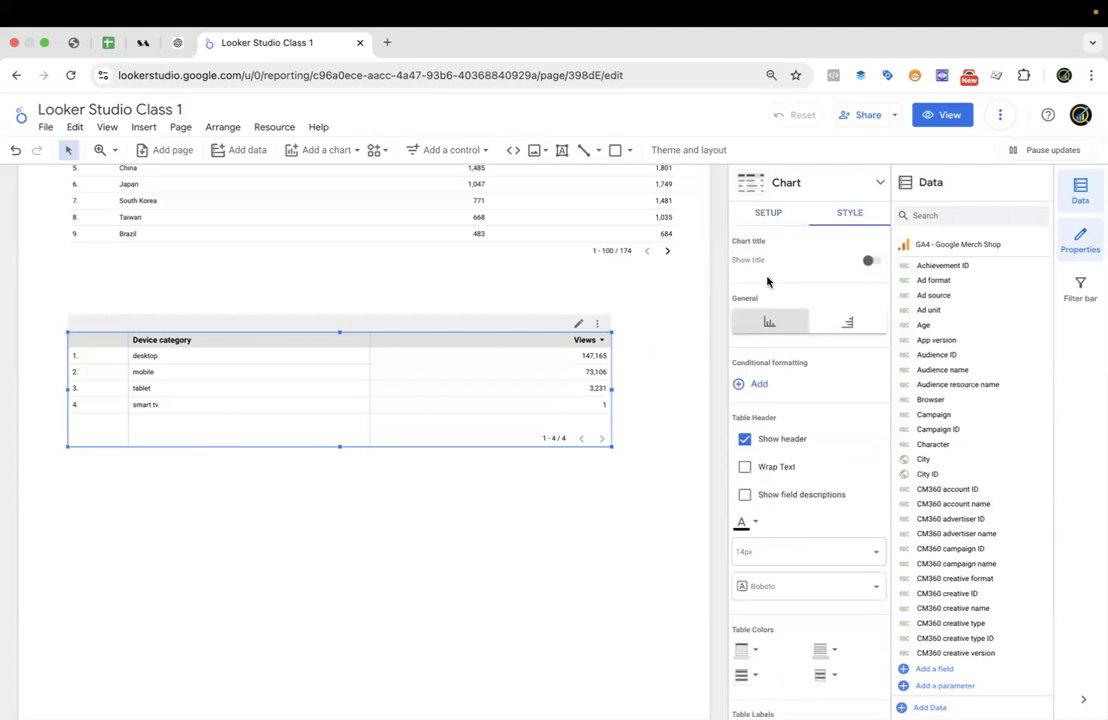
# Switch the device category table's default date range to Custom and back to Auto.
pyautogui.click(767, 213)
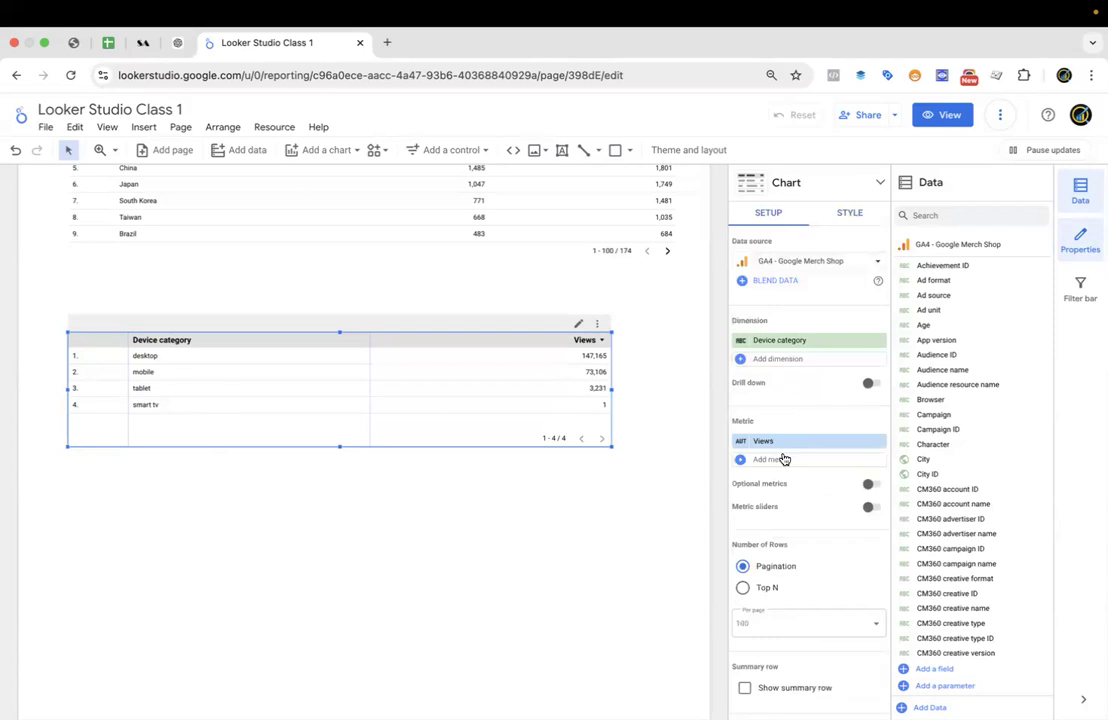
pyautogui.scroll(-3, 784, 460)
pyautogui.scroll(-4, 783, 458)
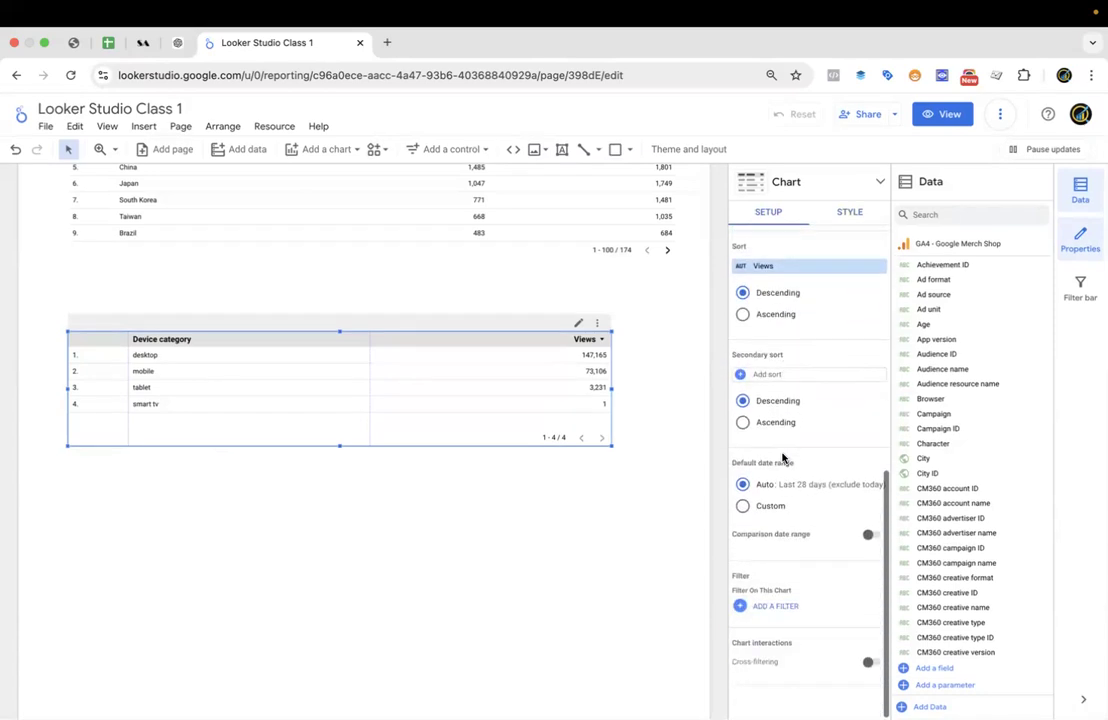
pyautogui.click(743, 507)
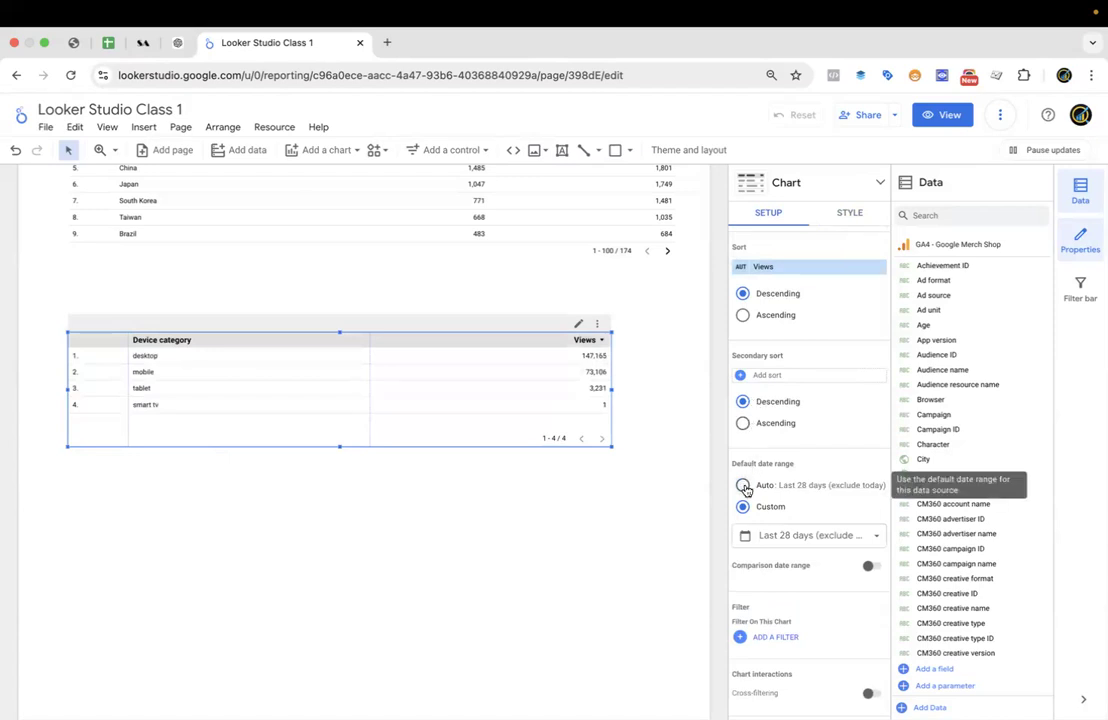
pyautogui.click(743, 485)
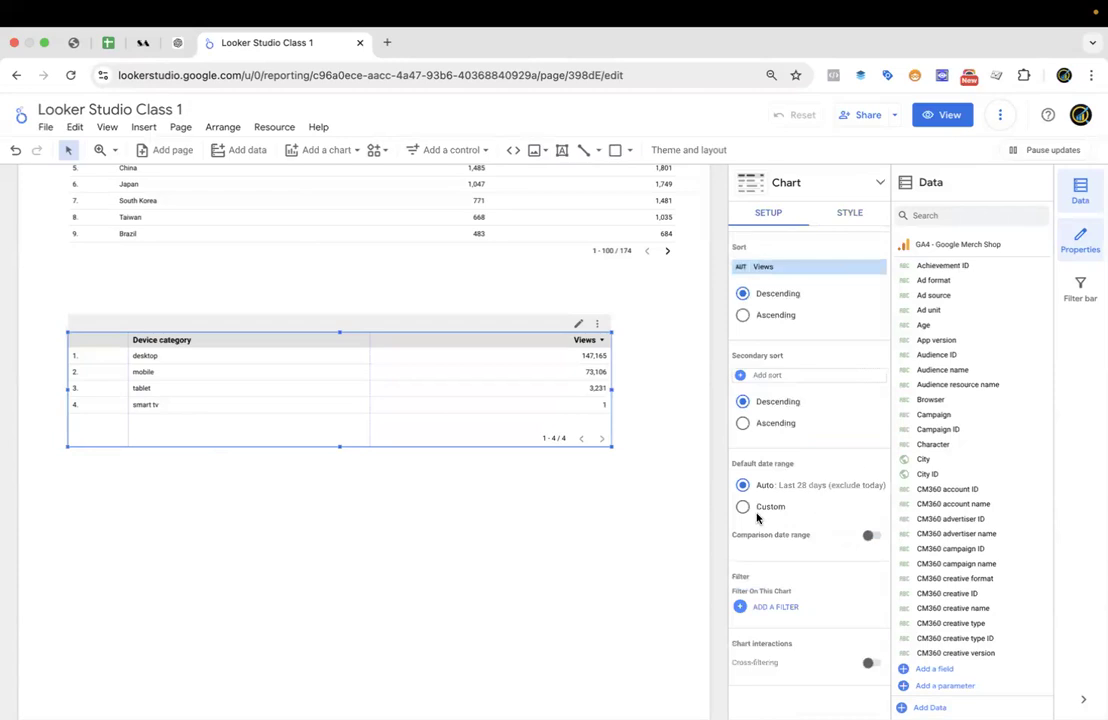
# Add a date range control above the device category table and move the table down to make room for it.
pyautogui.click(448, 151)
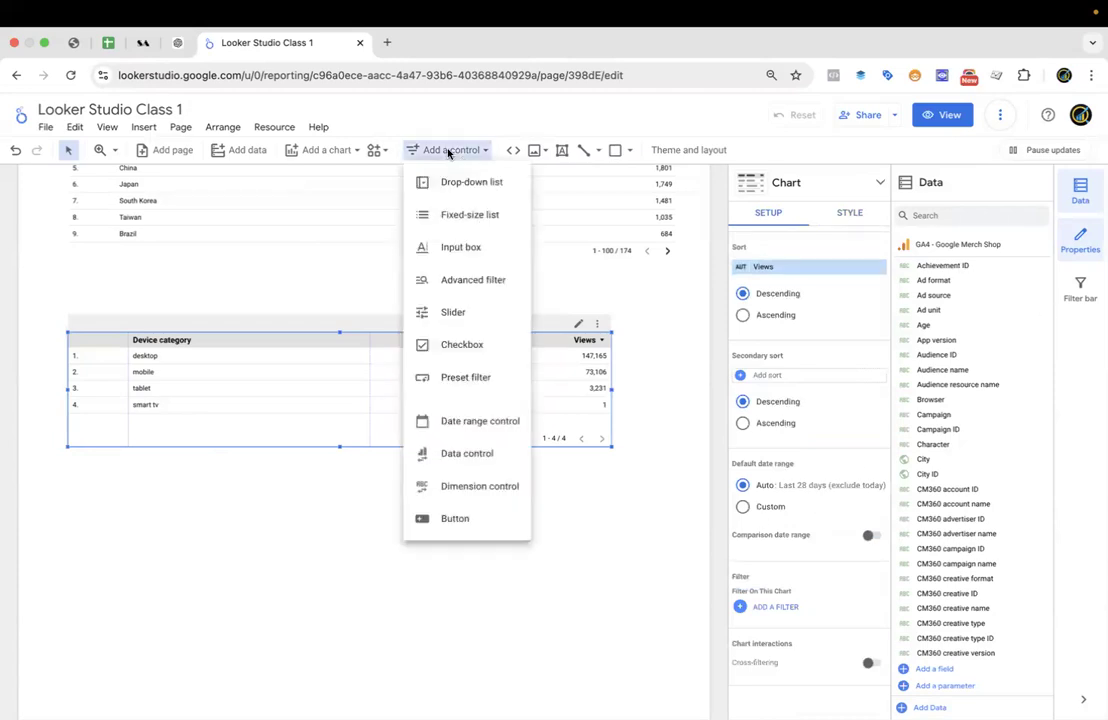
pyautogui.click(467, 424)
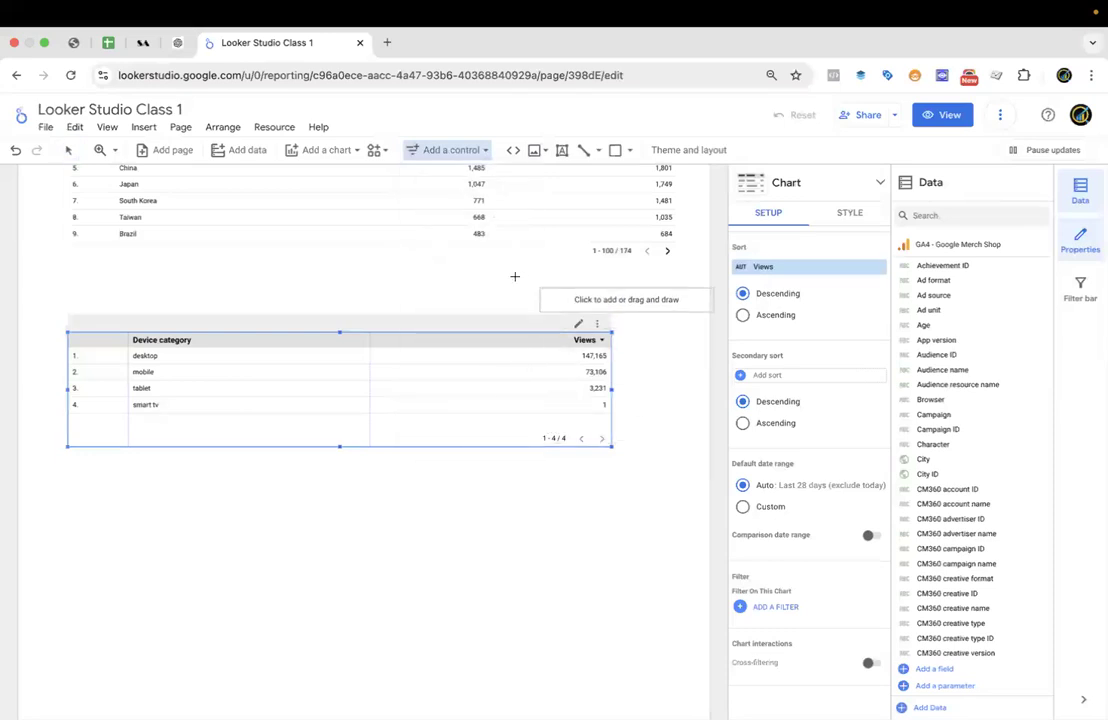
pyautogui.click(480, 287)
pyautogui.moveTo(506, 340); pyautogui.dragTo(512, 376)
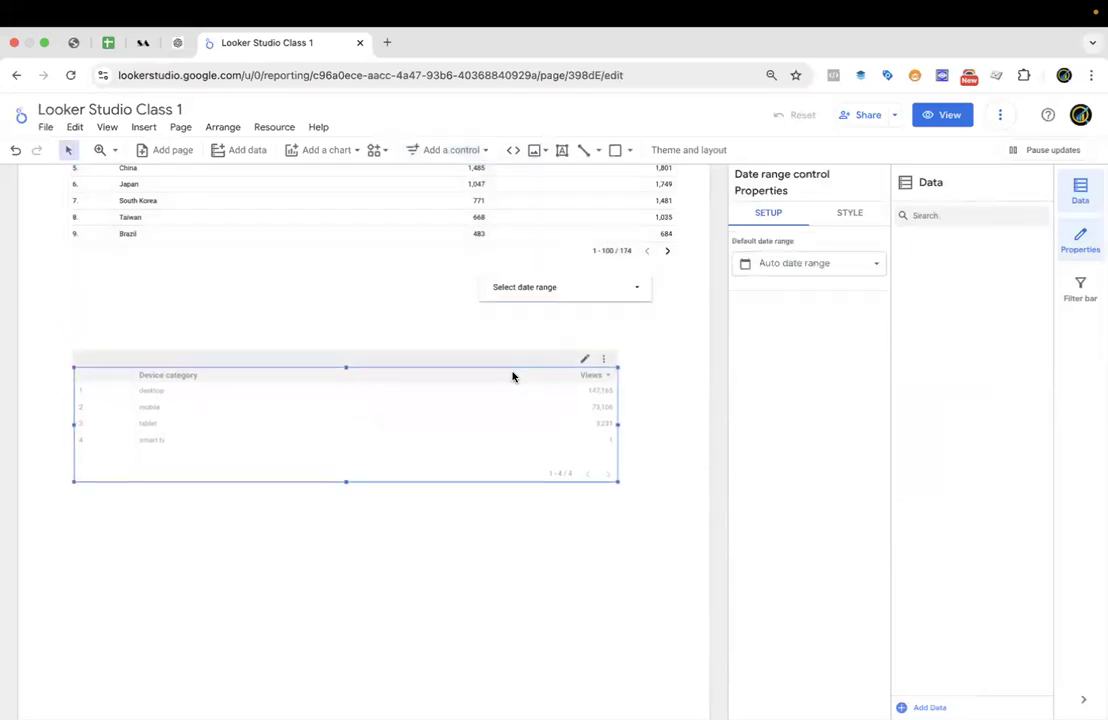
pyautogui.click(629, 294)
# Examine the preset ranges in the date range control, keeping Auto date range, and reselect the device category table.
pyautogui.click(617, 309)
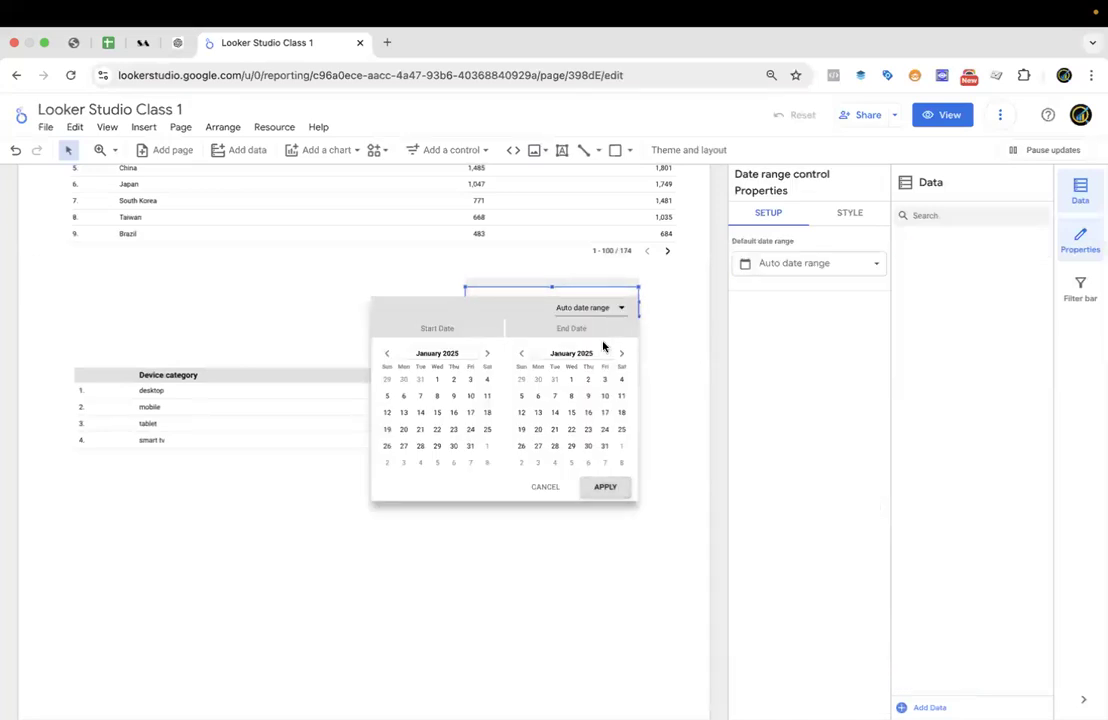
pyautogui.click(606, 487)
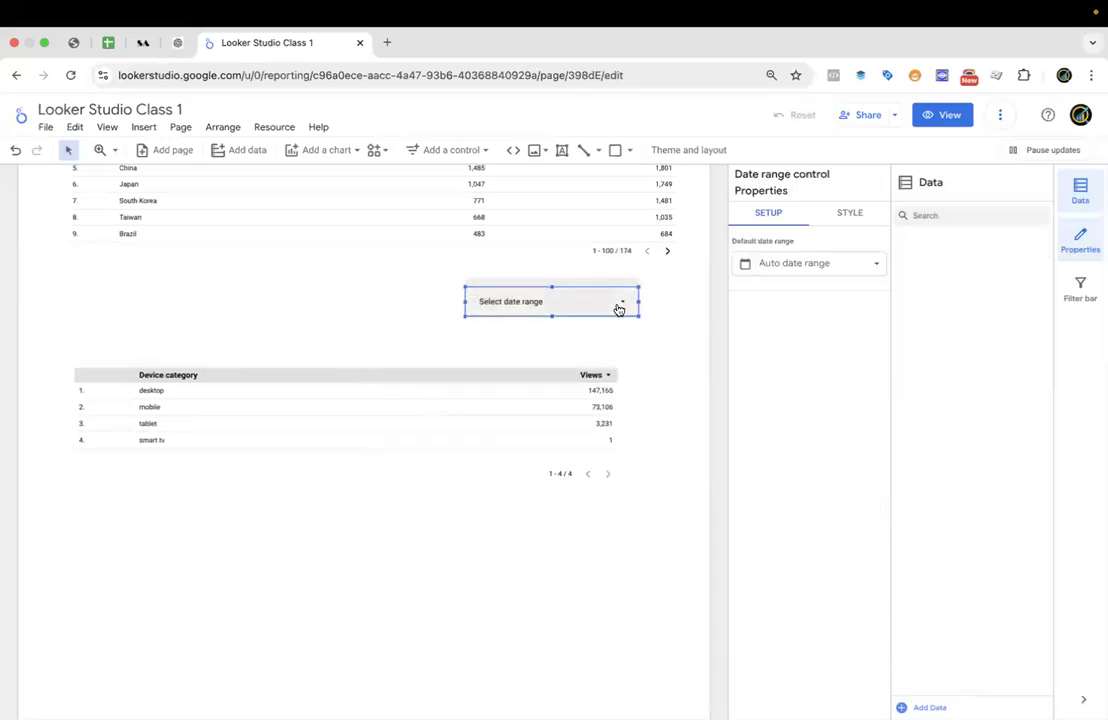
pyautogui.click(619, 310)
pyautogui.click(606, 310)
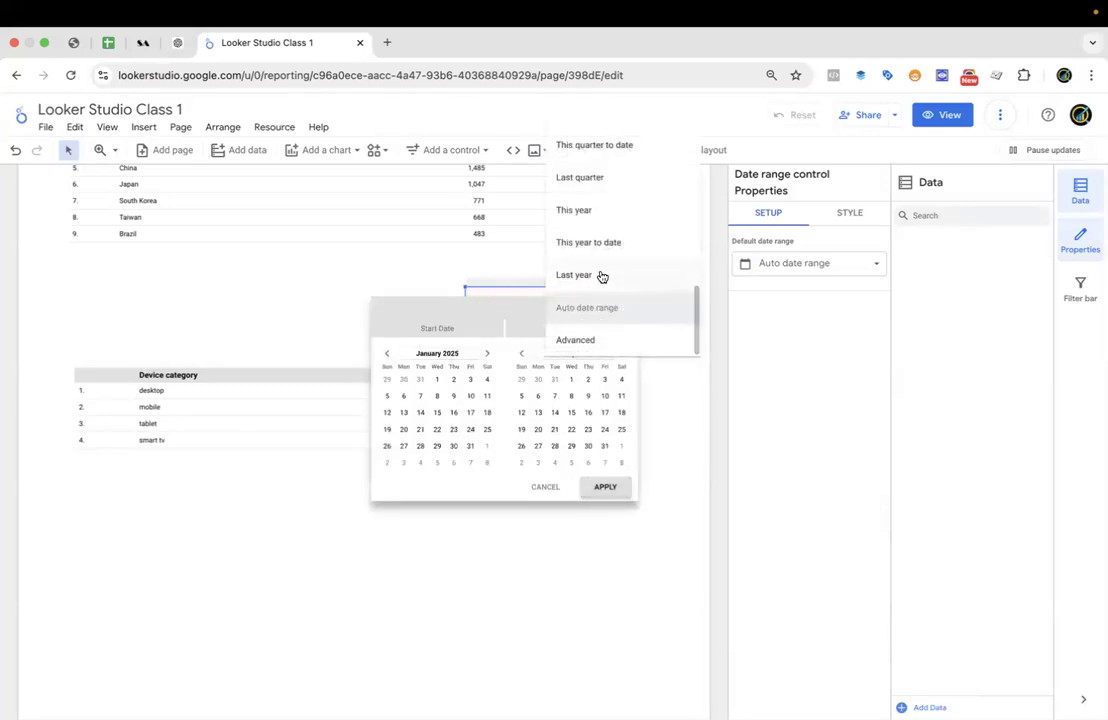
pyautogui.scroll(10, 598, 247)
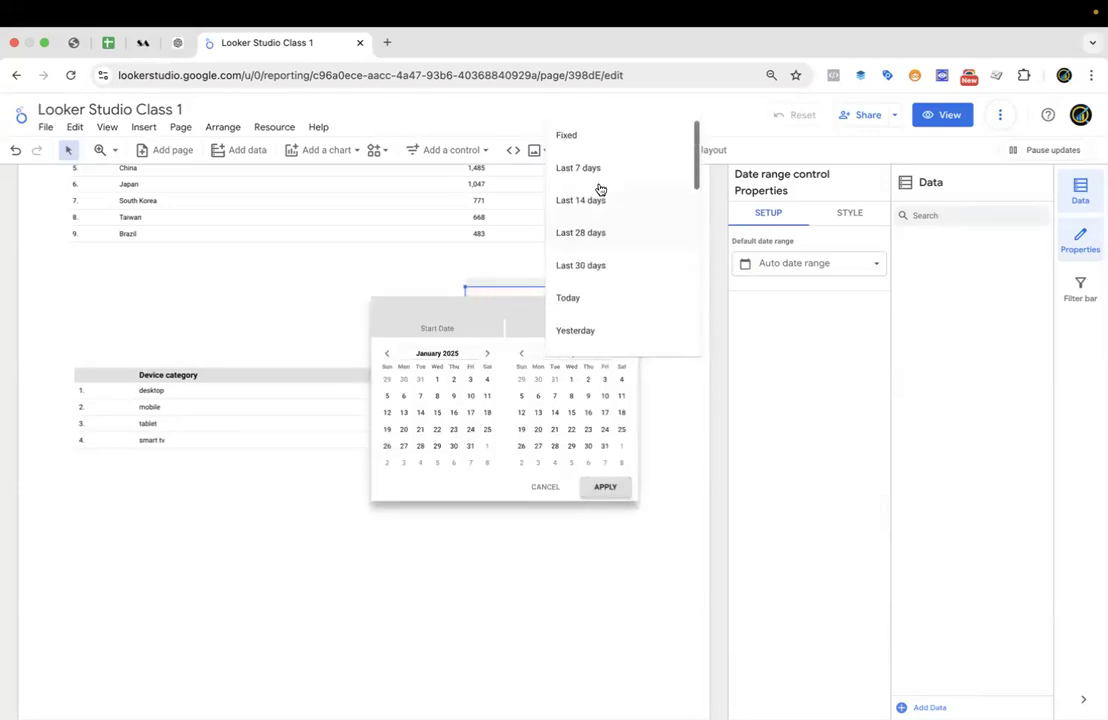
pyautogui.click(522, 470)
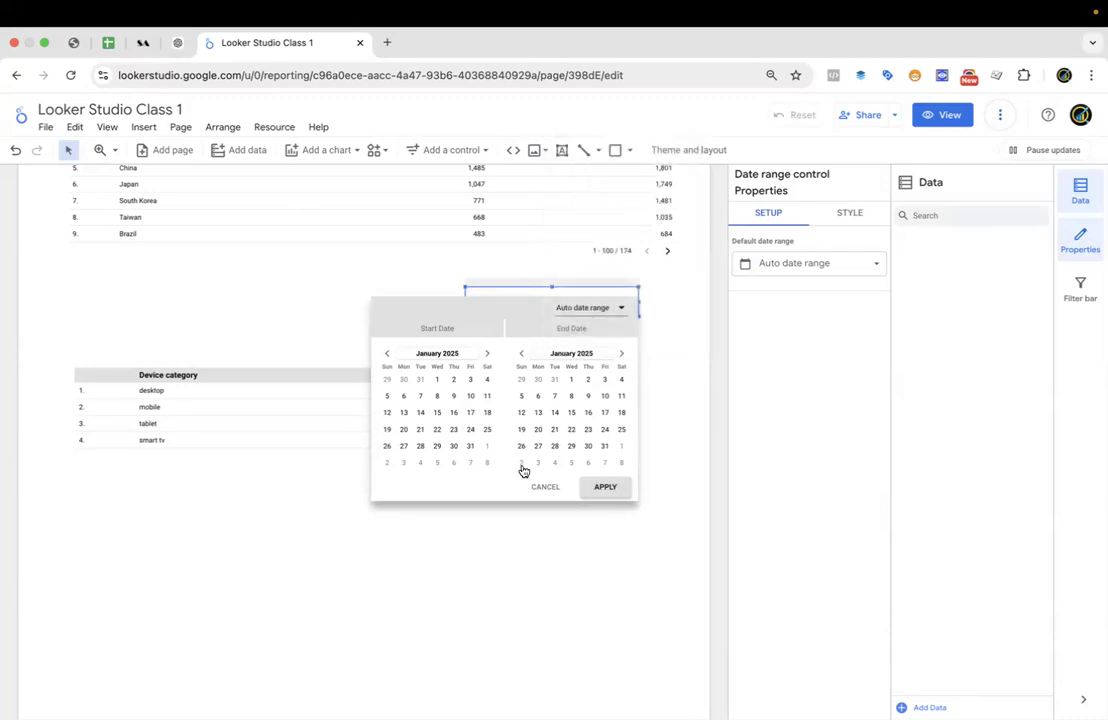
pyautogui.click(313, 433)
pyautogui.click(522, 366)
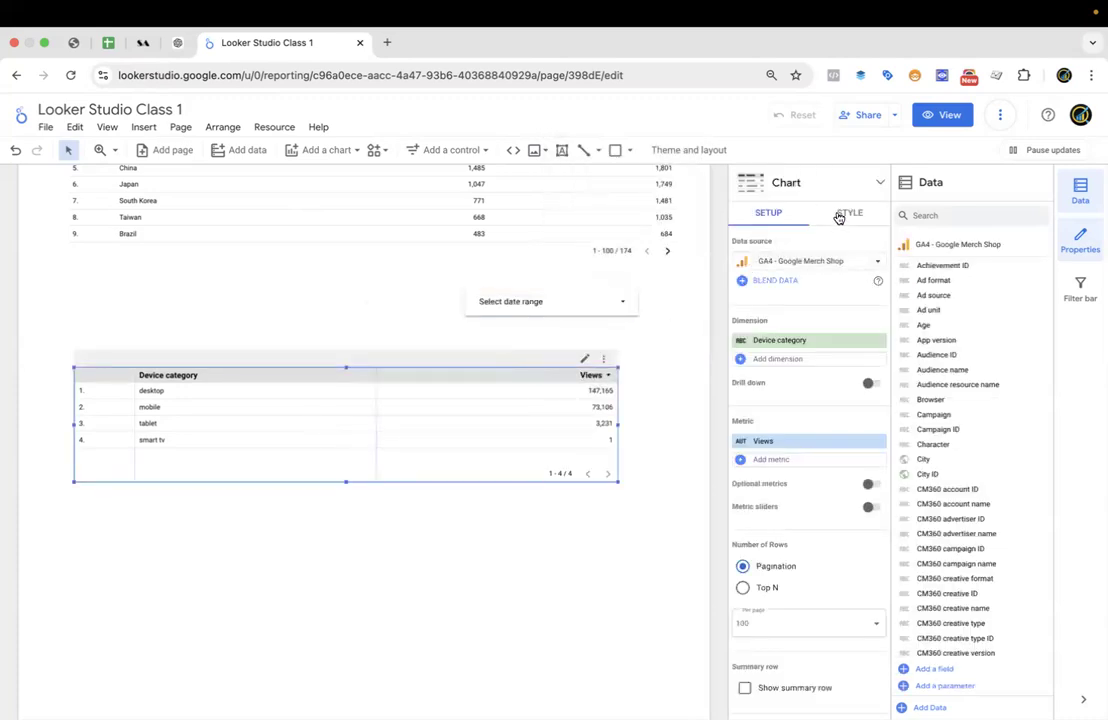
# Examine the fields offered for a conditional formatting rule on the device category table, closing the rule editor without saving.
pyautogui.scroll(-2, 804, 463)
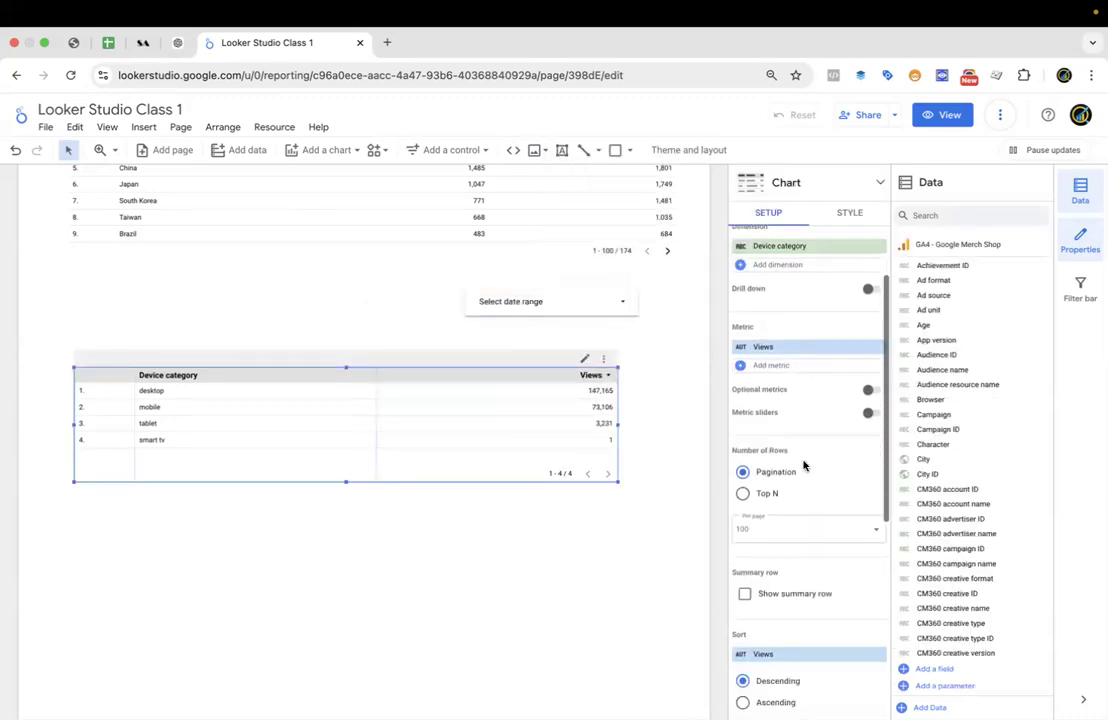
pyautogui.scroll(3, 808, 291)
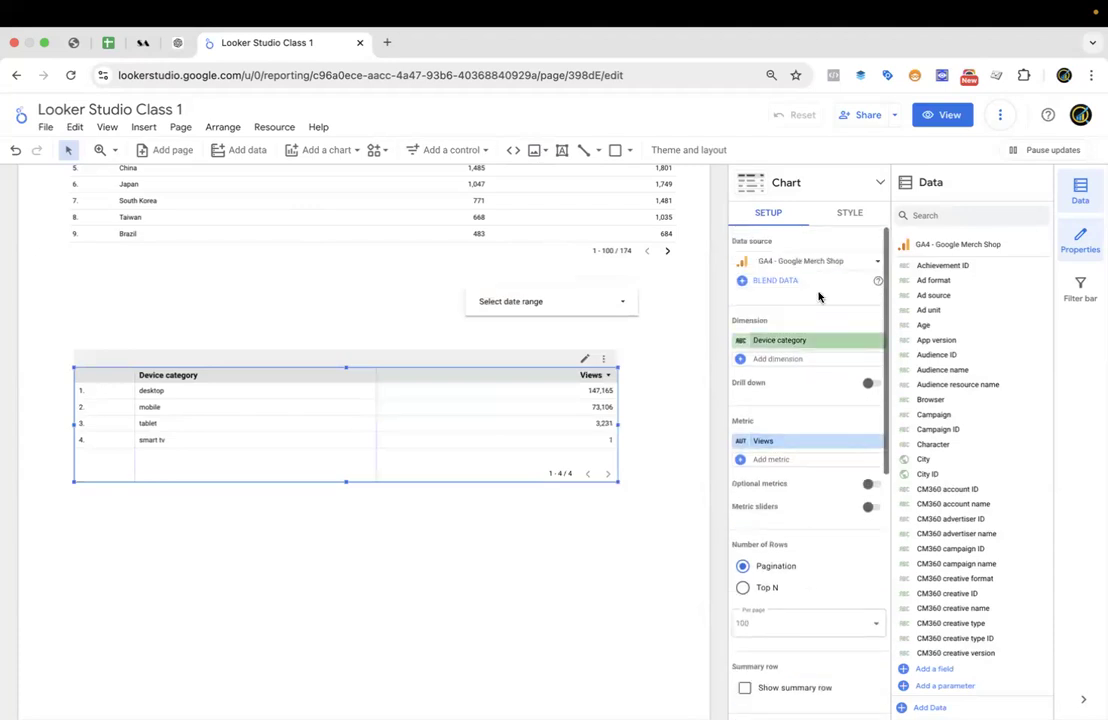
pyautogui.click(846, 215)
pyautogui.click(757, 385)
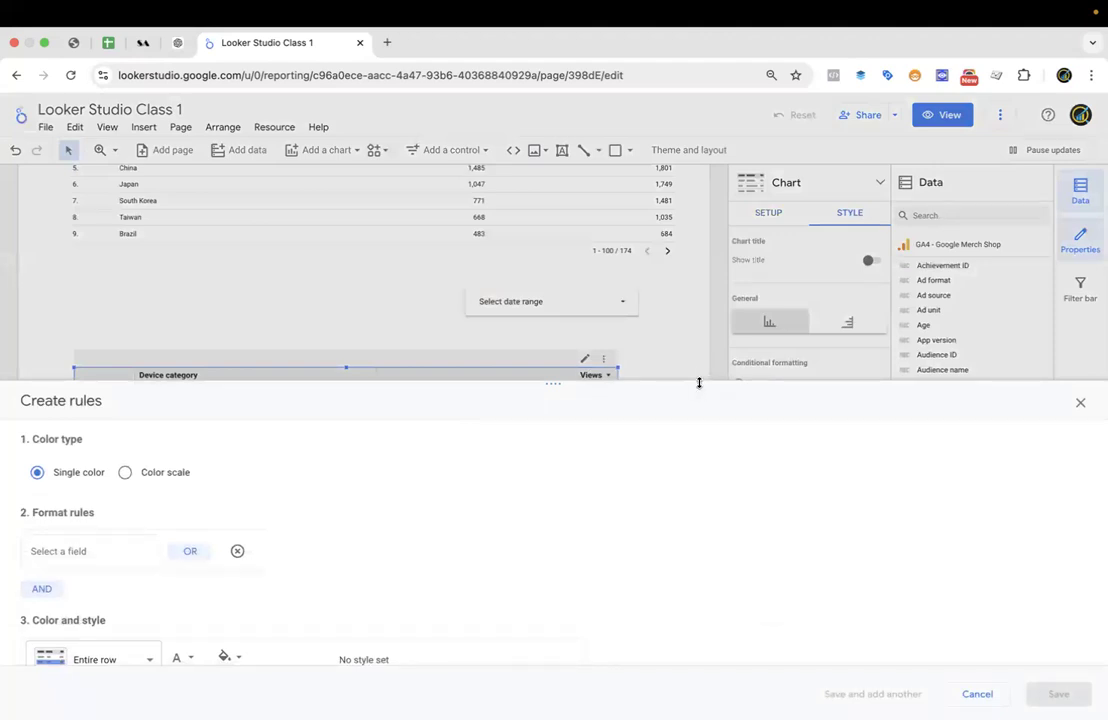
pyautogui.click(137, 445)
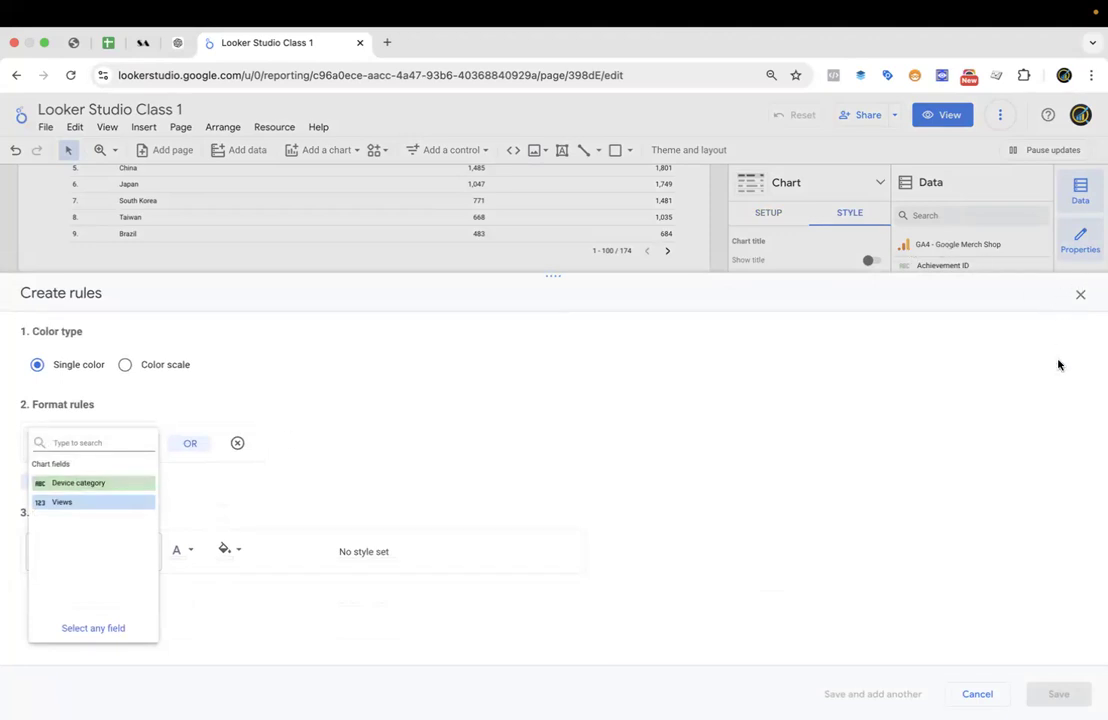
pyautogui.click(1080, 298)
pyautogui.click(1080, 298)
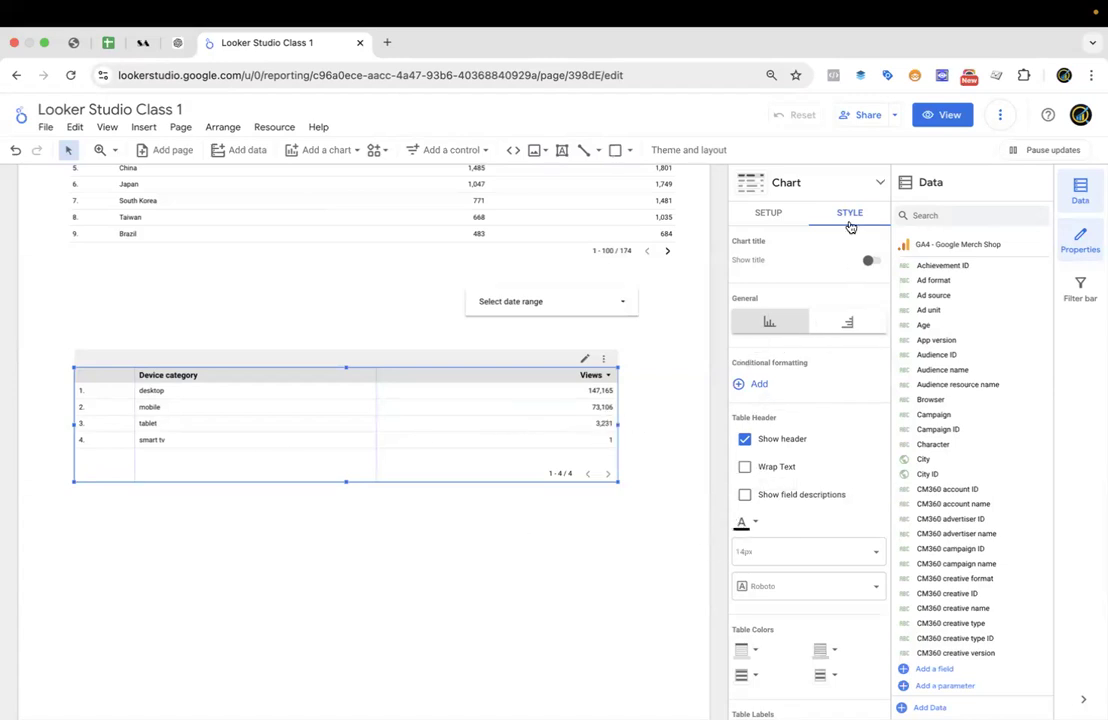
pyautogui.click(755, 386)
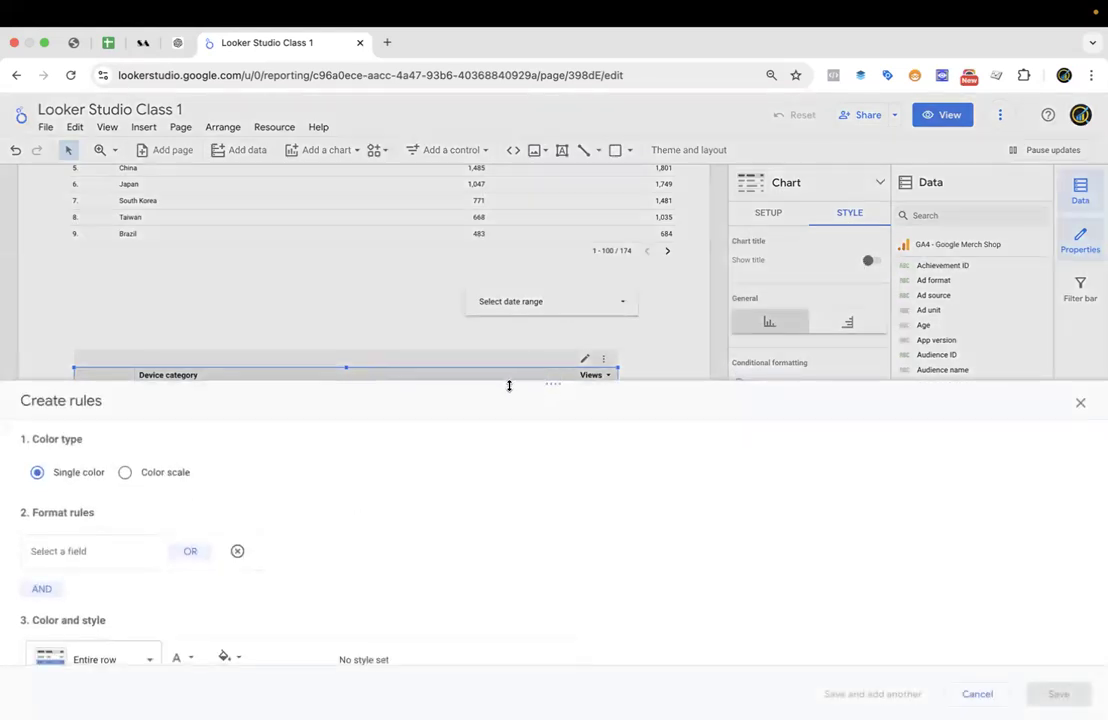
pyautogui.moveTo(509, 385); pyautogui.dragTo(519, 257)
pyautogui.click(111, 423)
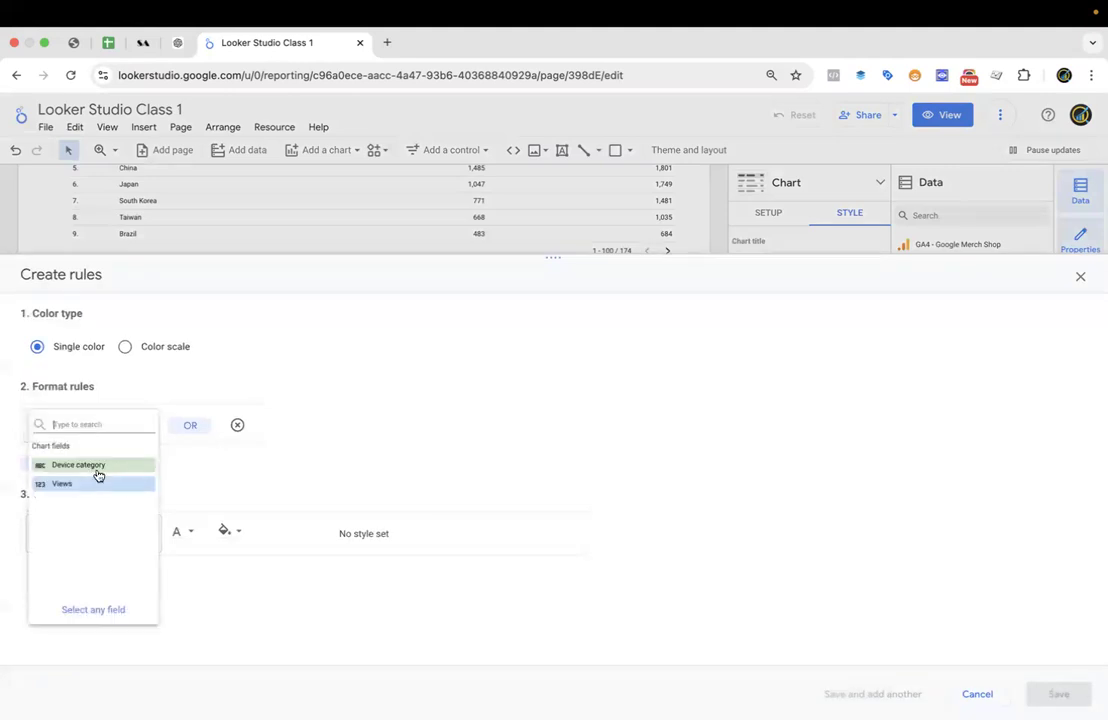
pyautogui.click(1023, 295)
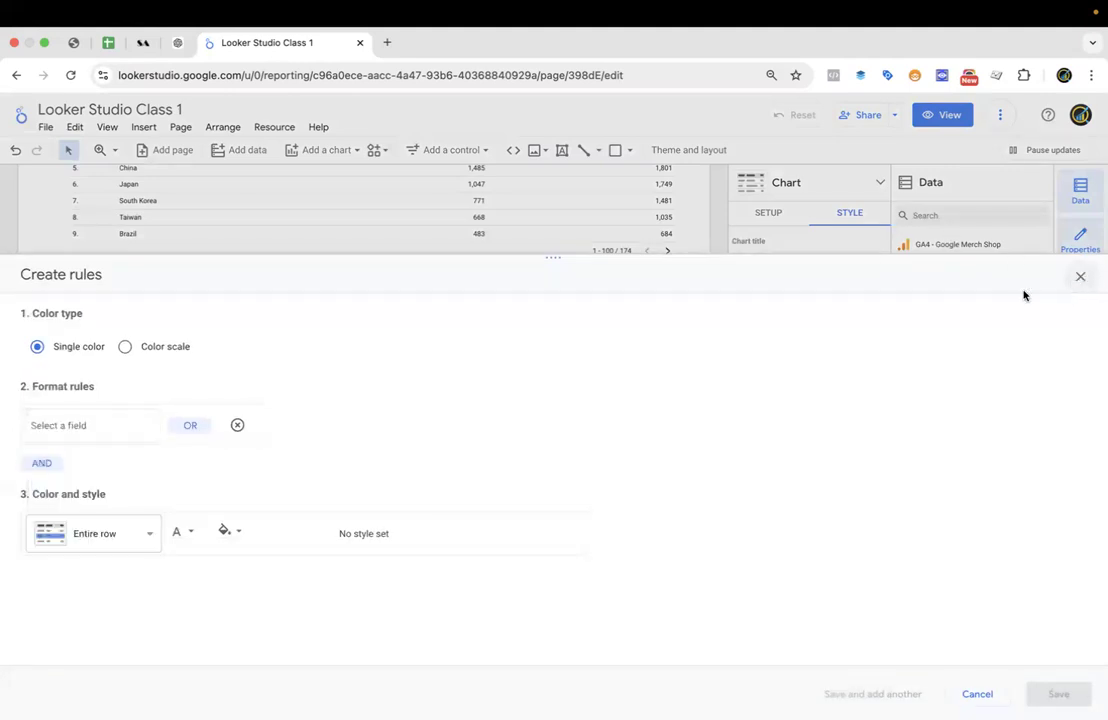
pyautogui.click(1080, 276)
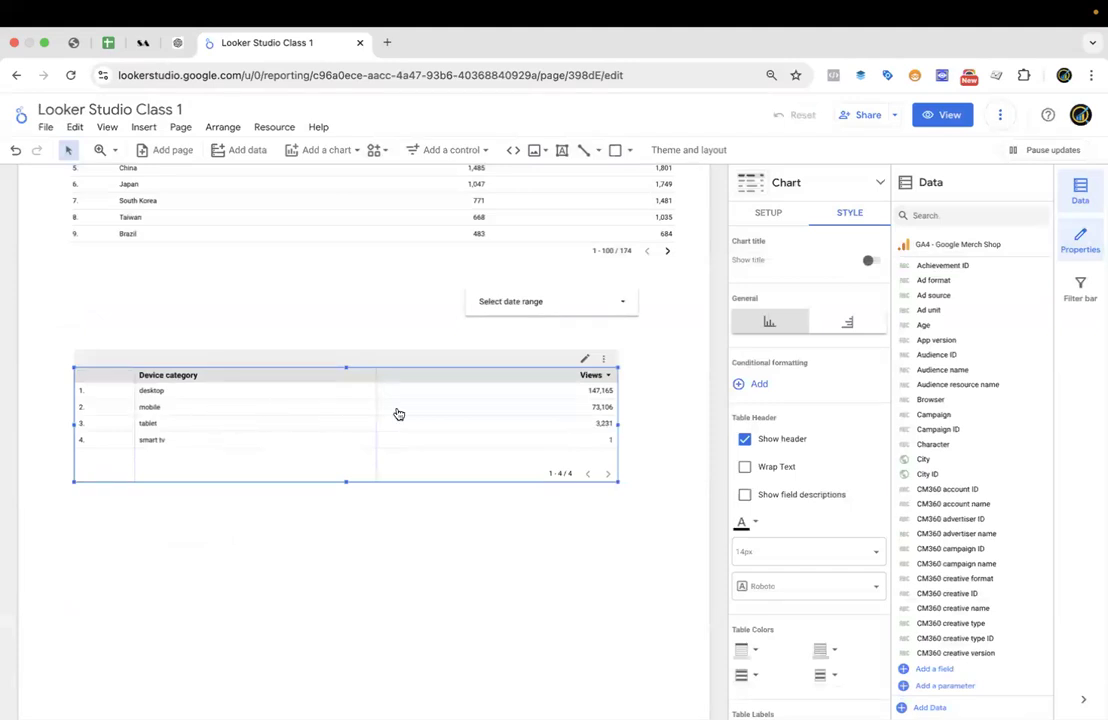
# Create a single-color conditional formatting rule for the device category table with the condition Views greater than 5000.
pyautogui.click(757, 384)
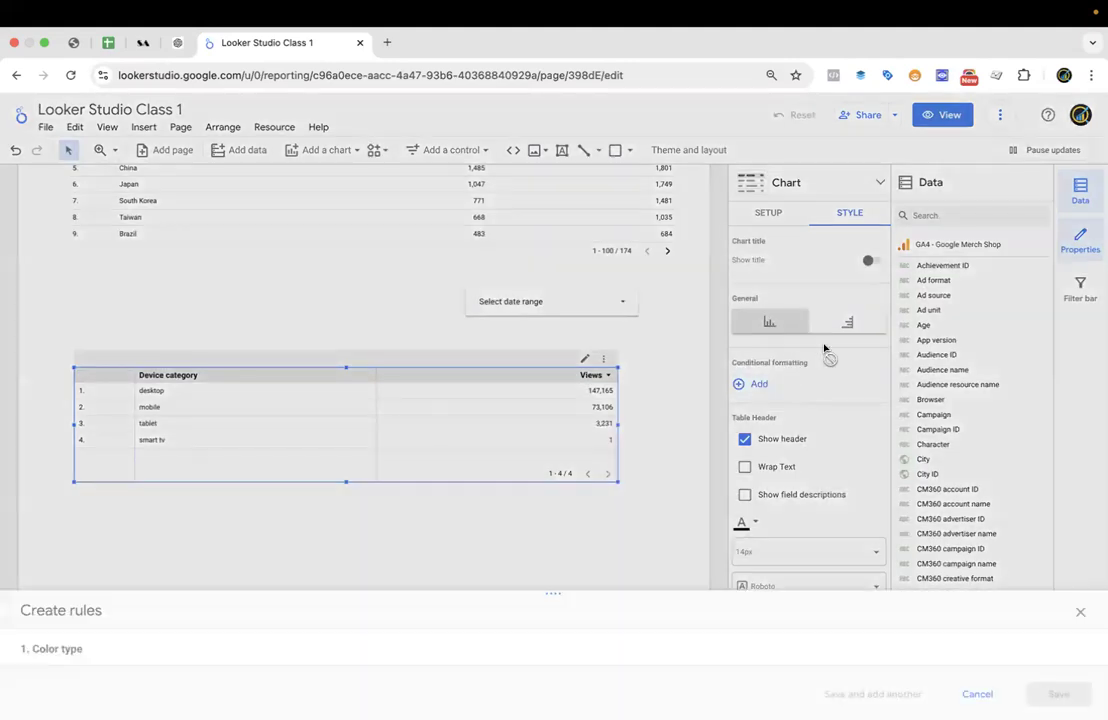
pyautogui.click(136, 550)
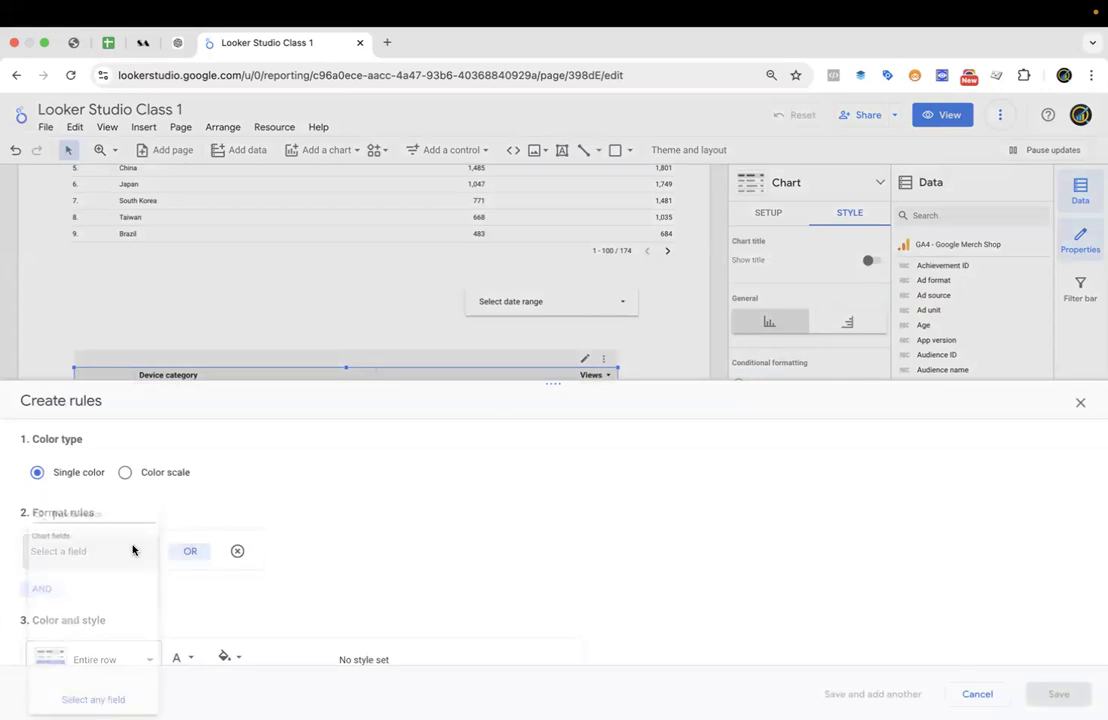
pyautogui.click(70, 575)
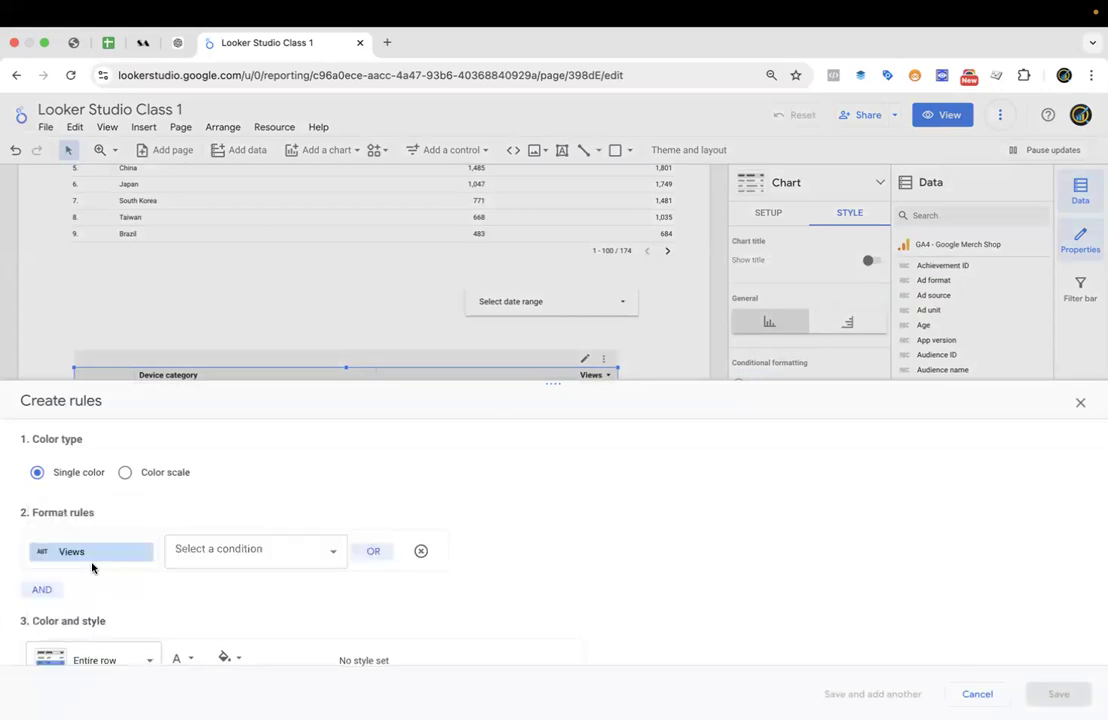
pyautogui.click(240, 558)
pyautogui.click(235, 438)
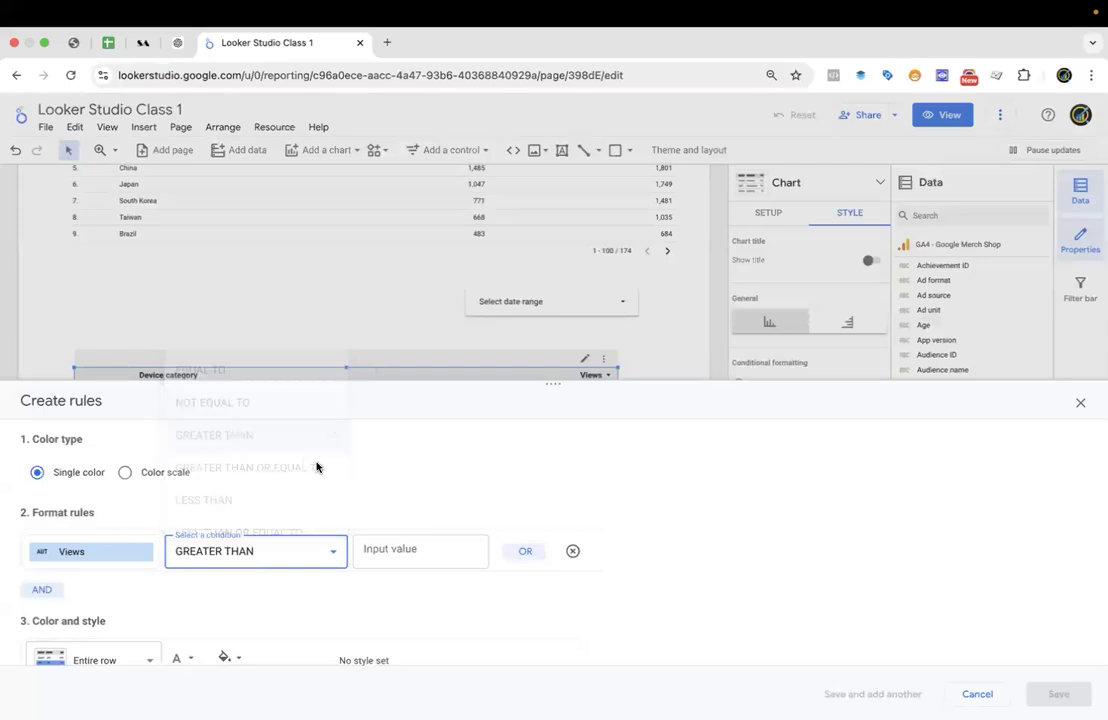
pyautogui.click(409, 545)
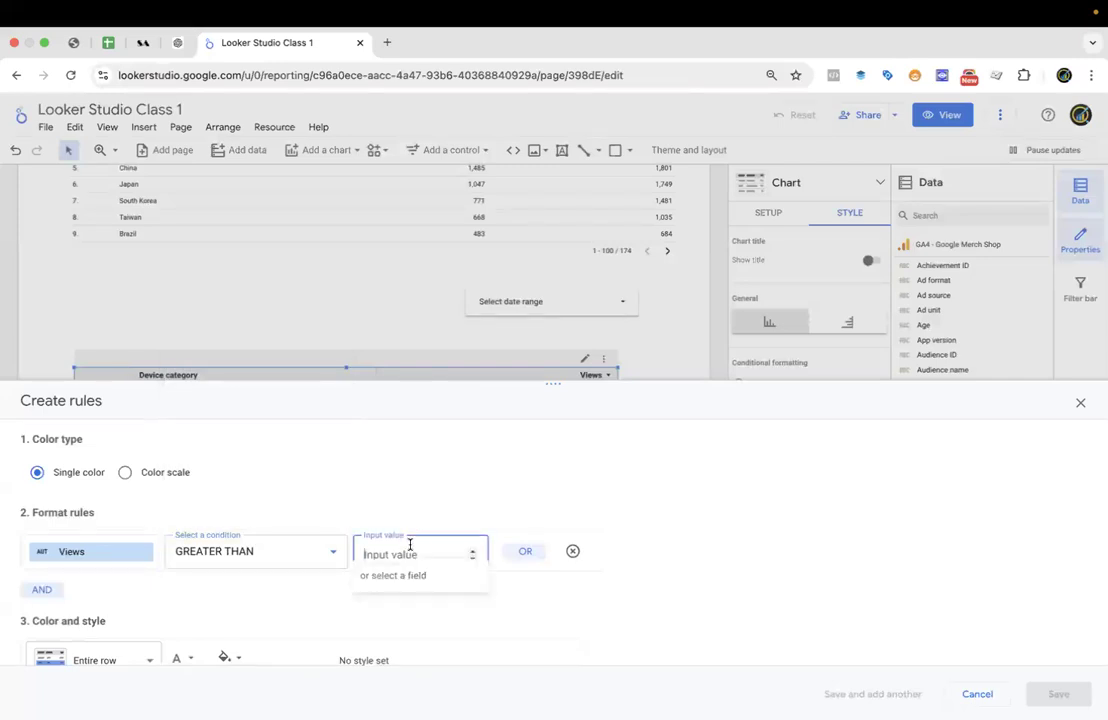
pyautogui.write('5000')
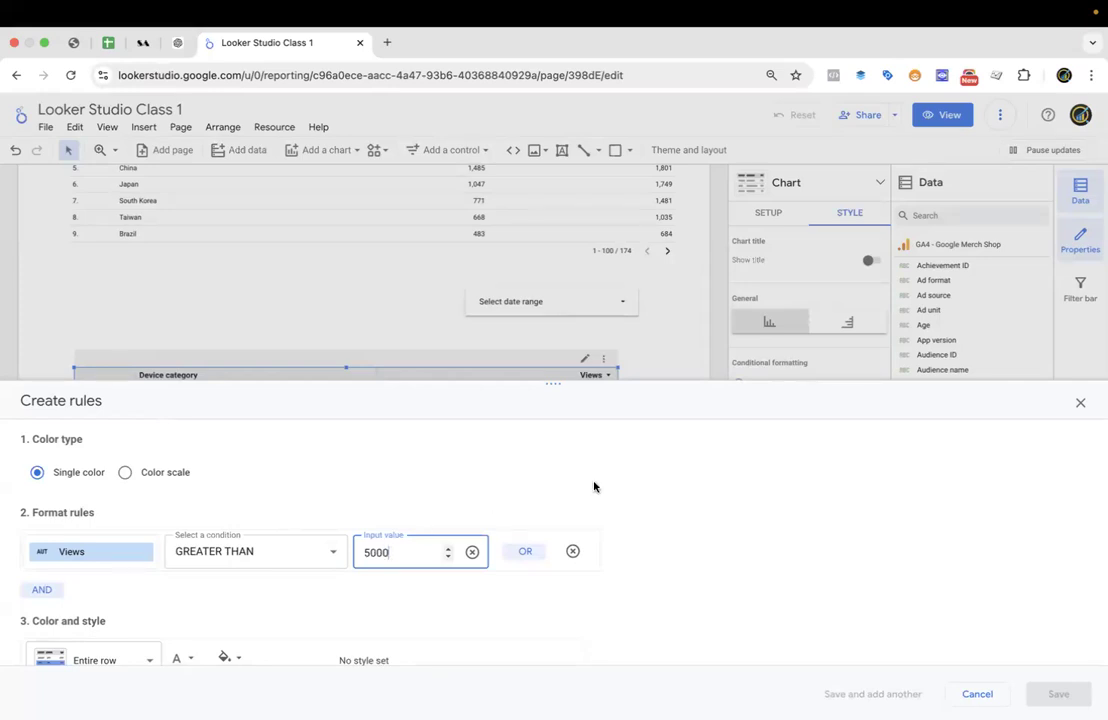
# Give the rule a light green background for the entire row, then save it and start another rule.
pyautogui.scroll(-1, 237, 645)
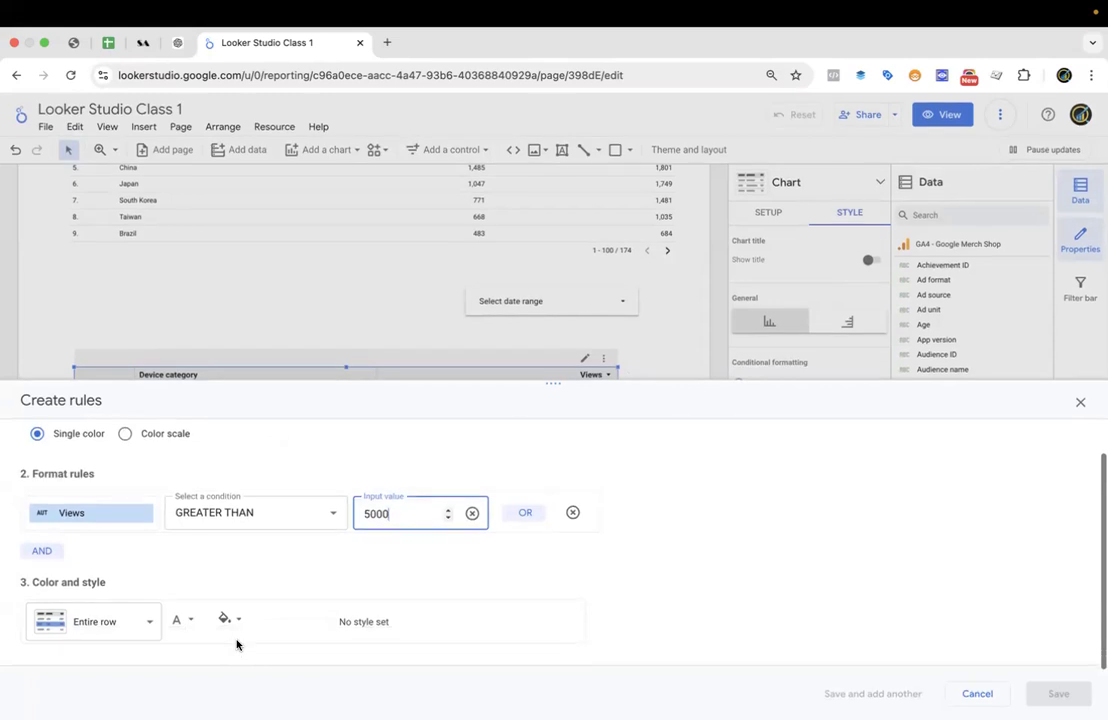
pyautogui.click(229, 621)
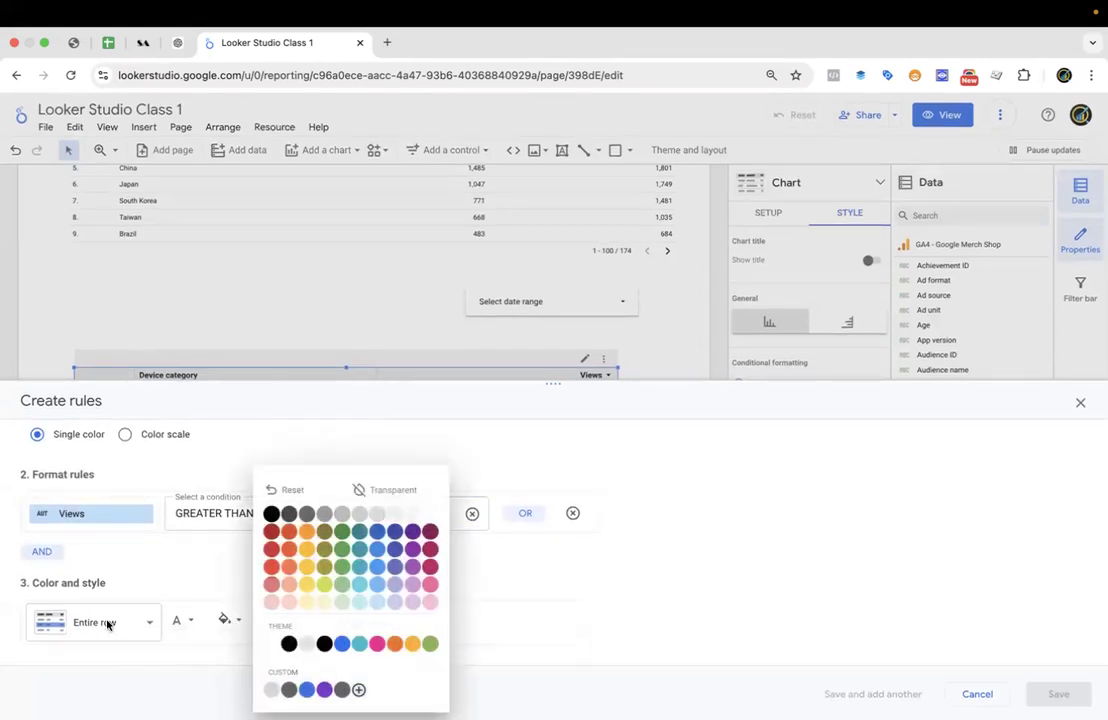
pyautogui.click(342, 583)
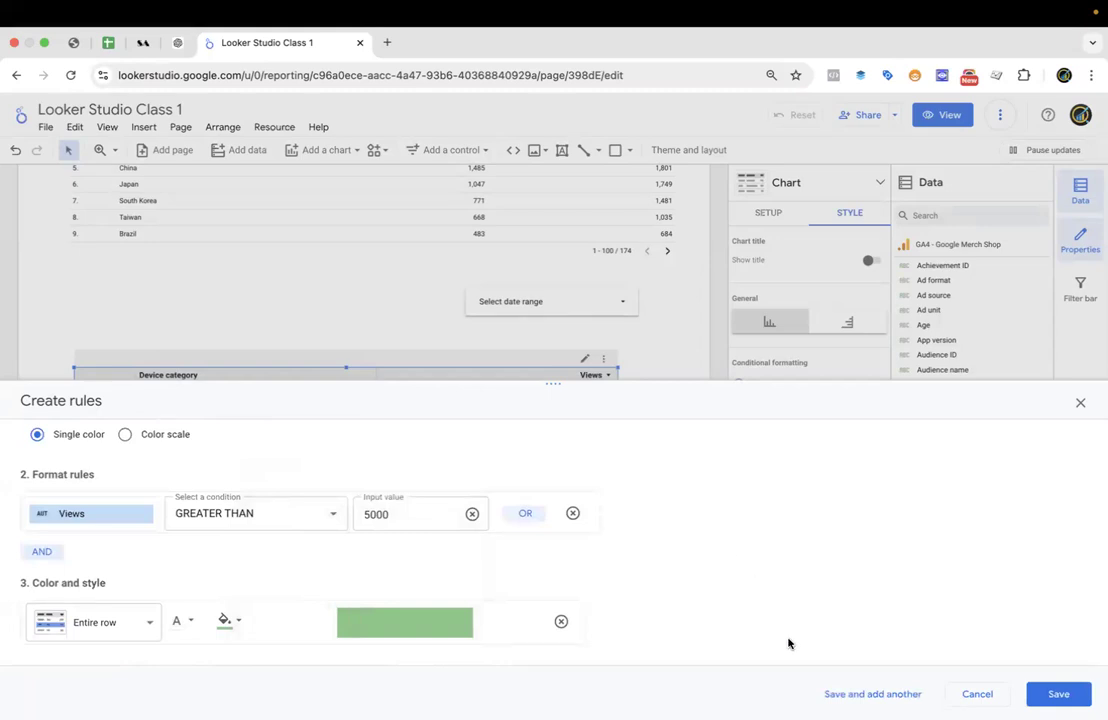
pyautogui.click(851, 694)
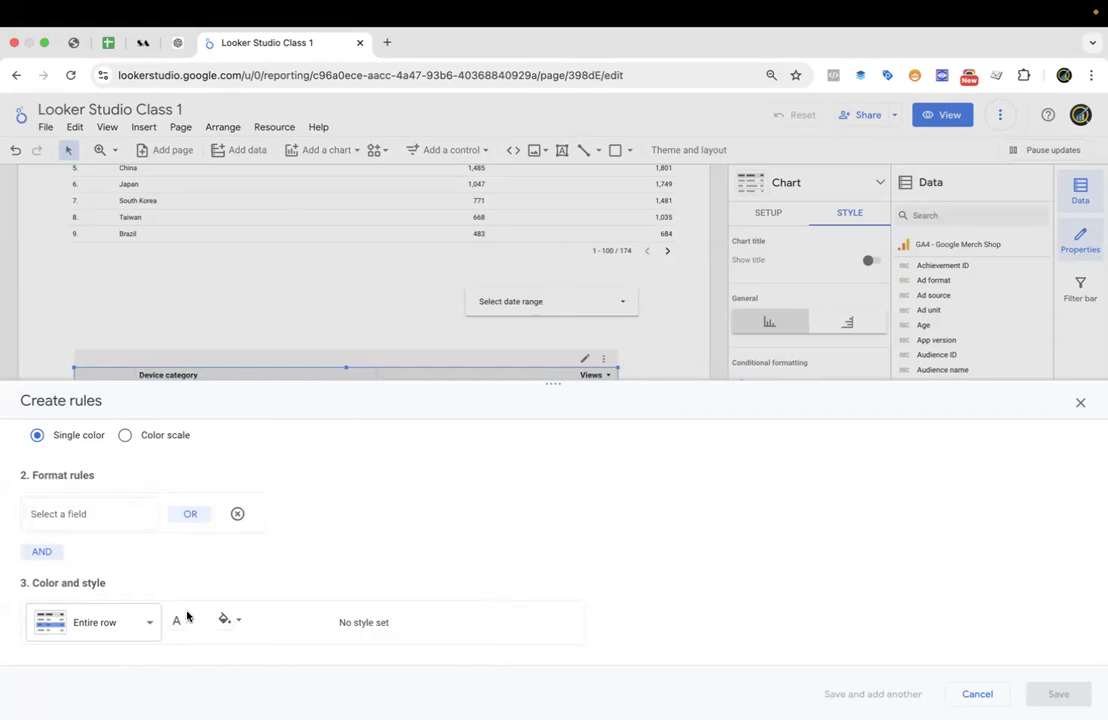
# Set the second rule's condition to Views less than 5000.
pyautogui.click(99, 526)
pyautogui.click(60, 573)
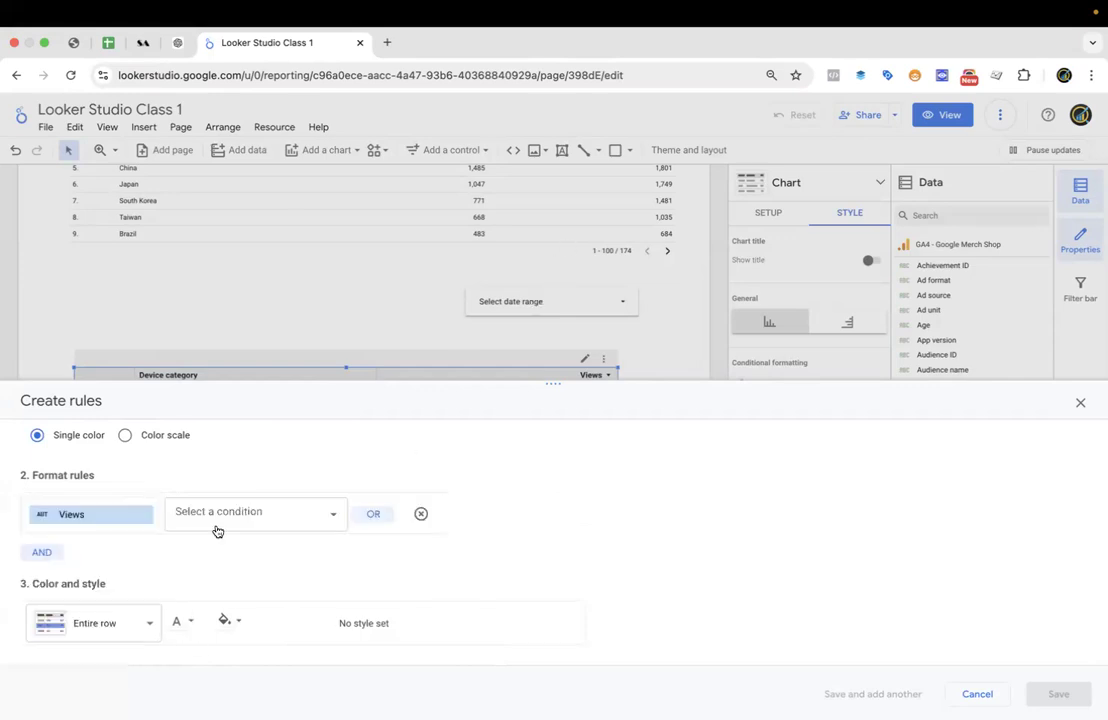
pyautogui.click(257, 516)
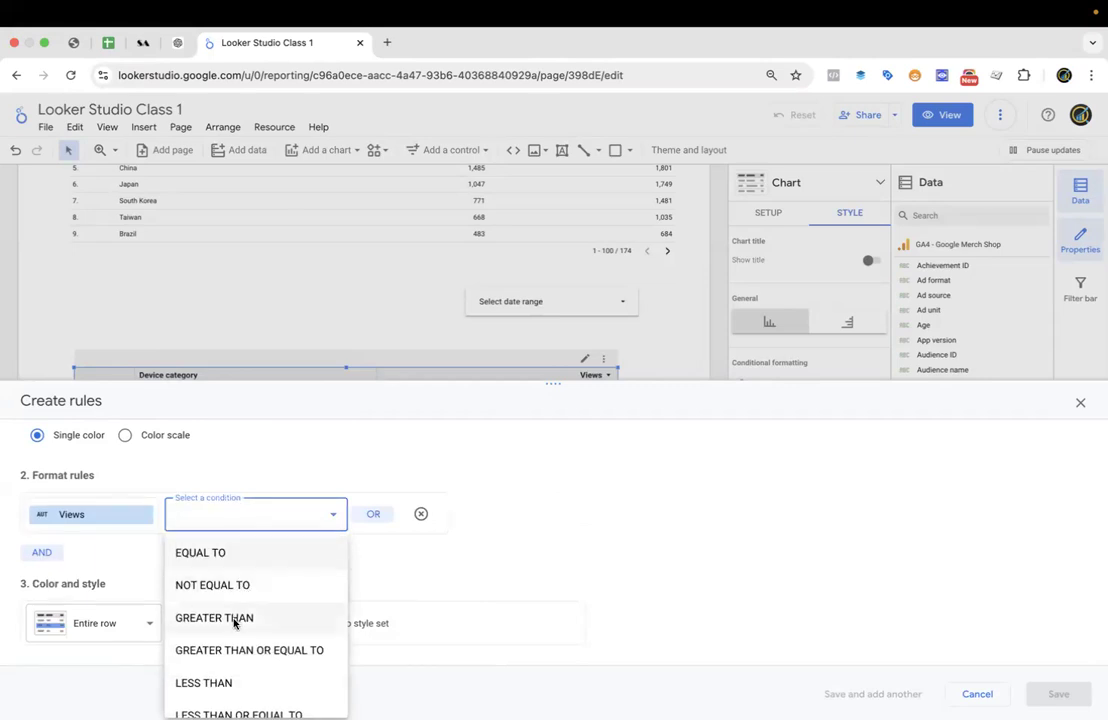
pyautogui.scroll(-1, 235, 623)
pyautogui.click(235, 598)
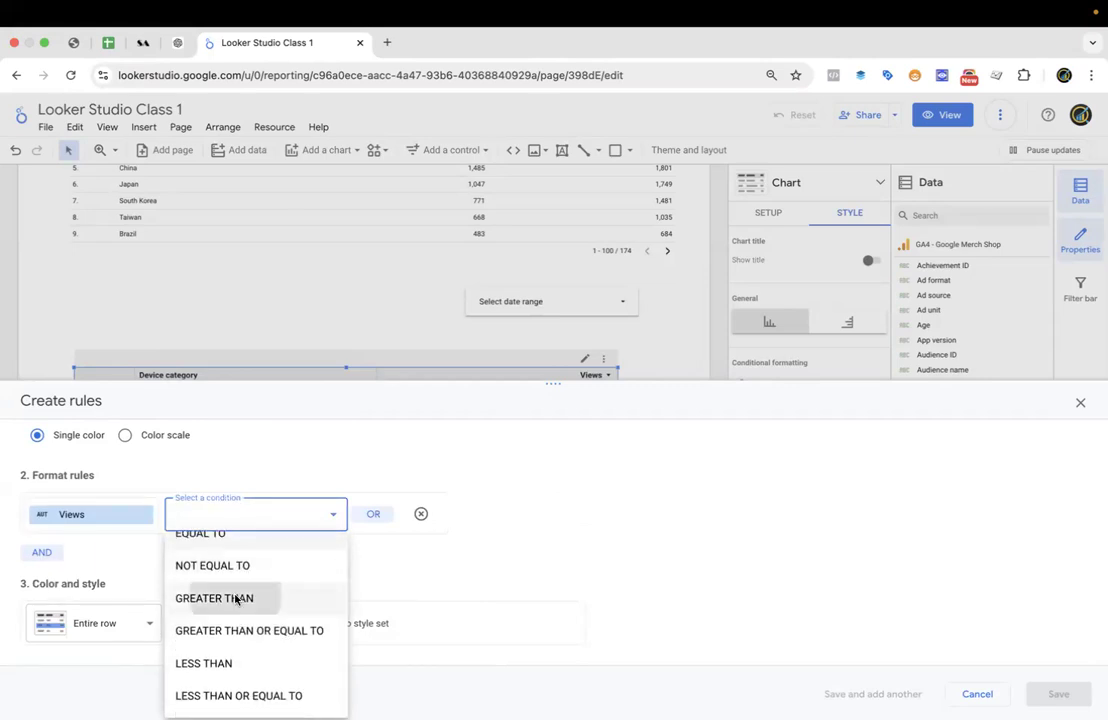
pyautogui.click(284, 507)
pyautogui.scroll(-1, 259, 587)
pyautogui.click(237, 660)
pyautogui.click(381, 516)
pyautogui.write('5000')
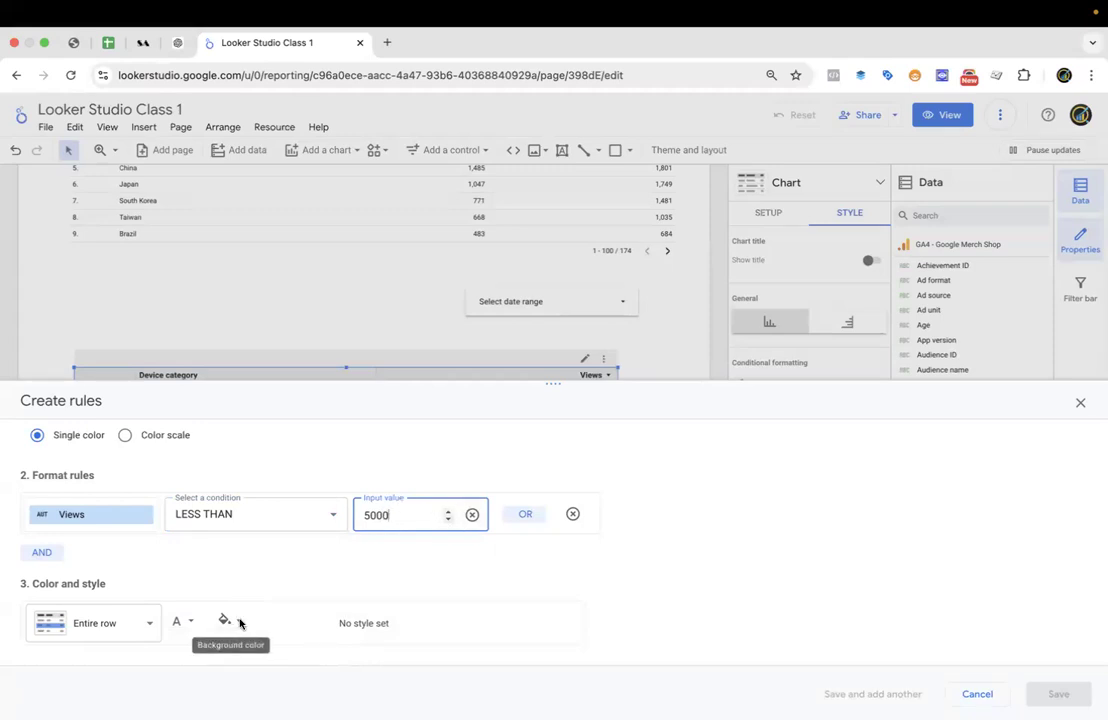
# Give the second rule a light red background for the entire row and save it.
pyautogui.click(229, 620)
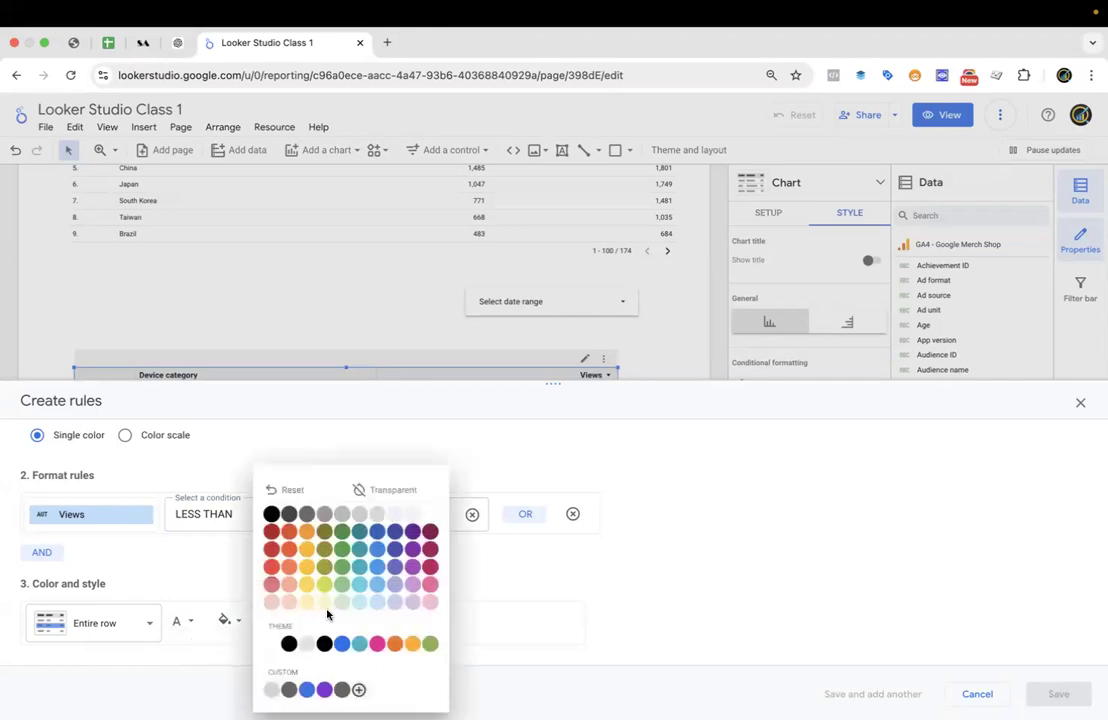
pyautogui.click(431, 602)
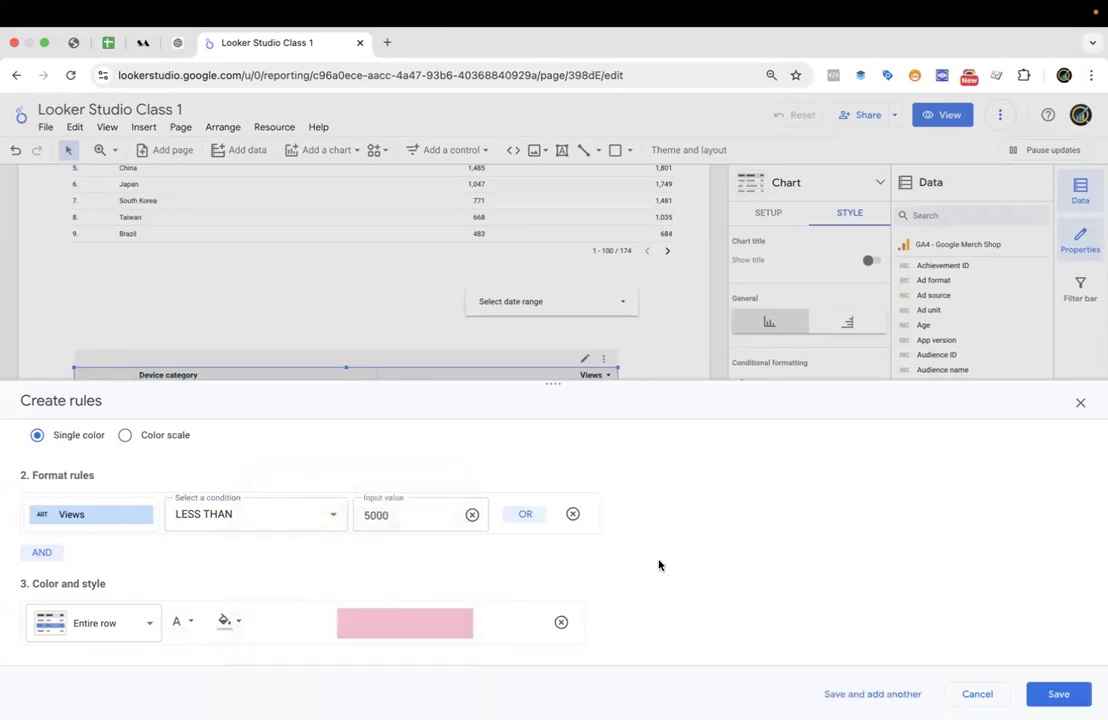
pyautogui.click(229, 622)
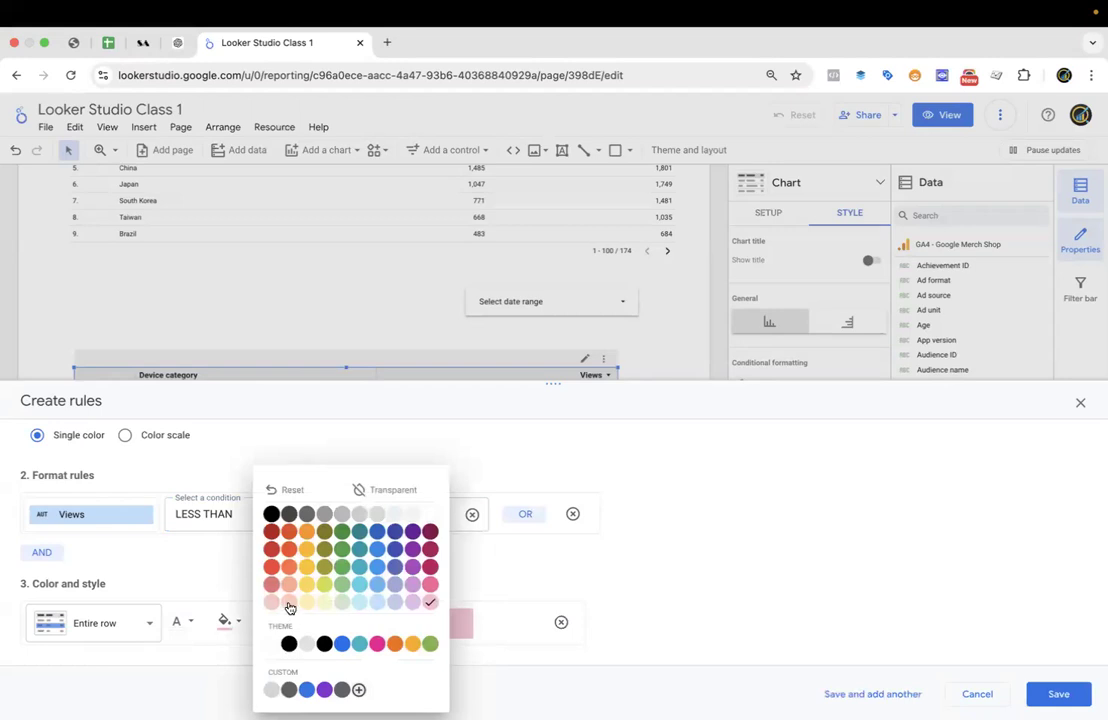
pyautogui.click(289, 603)
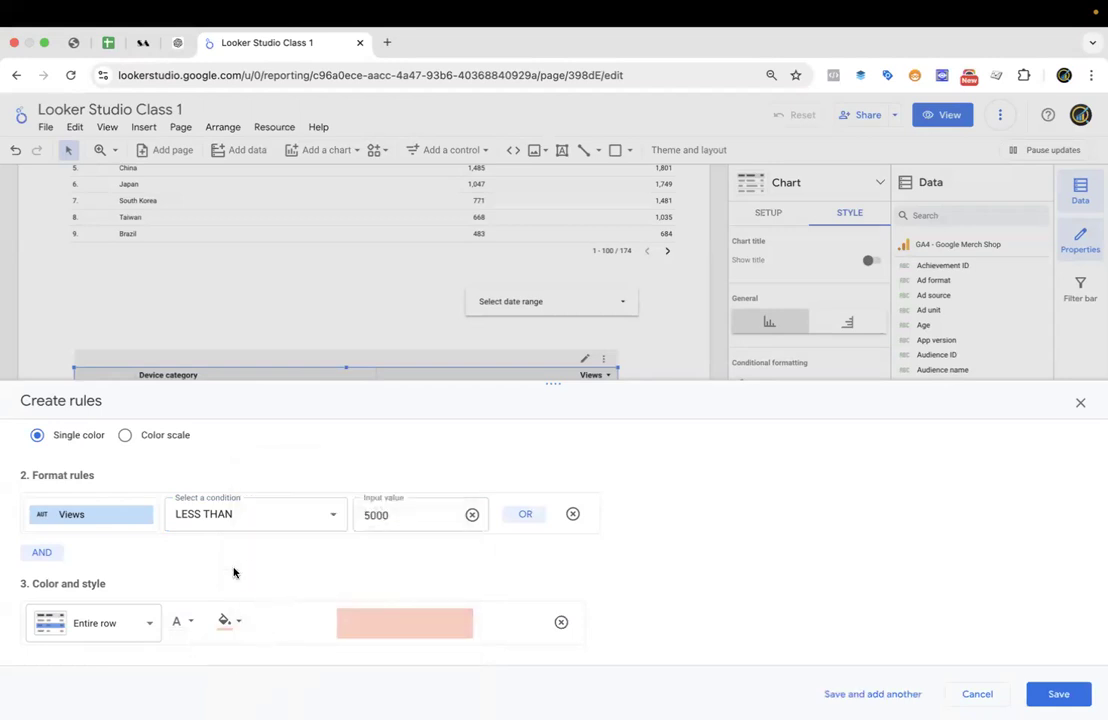
pyautogui.click(143, 626)
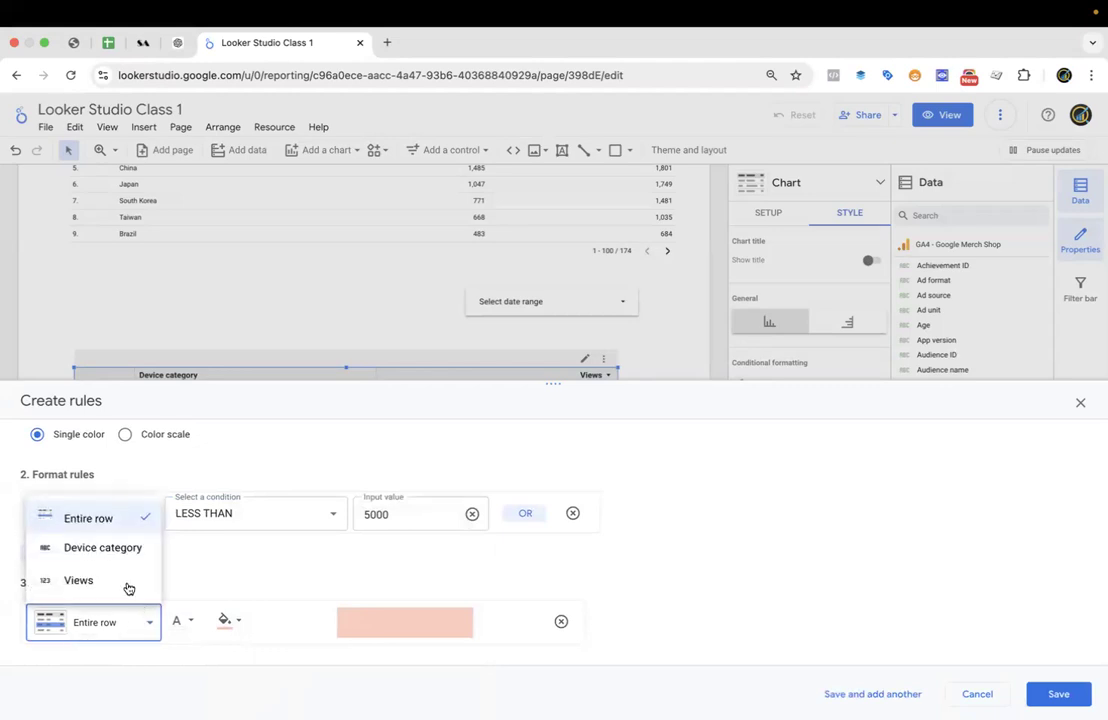
pyautogui.click(168, 606)
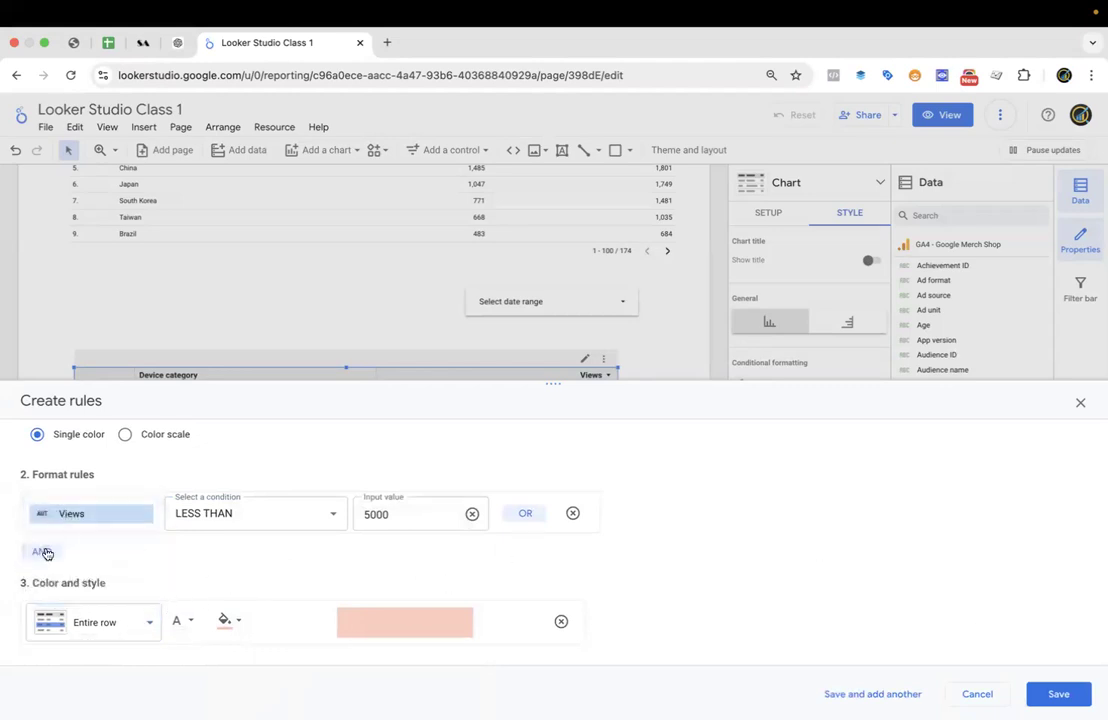
pyautogui.click(1024, 695)
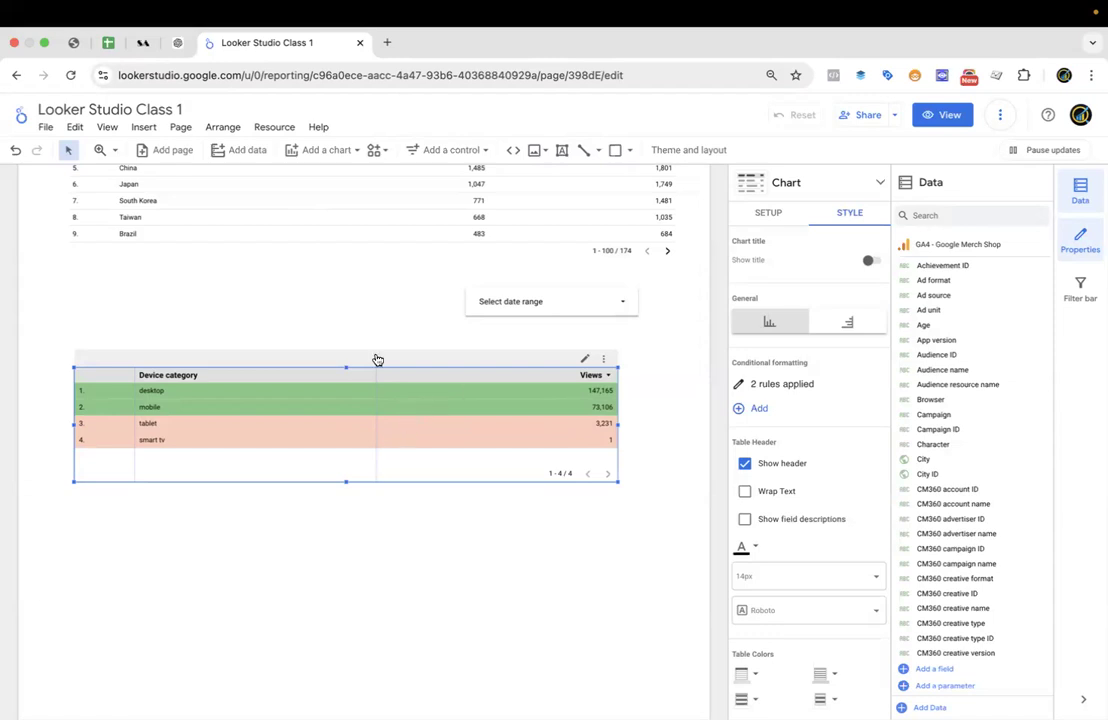
pyautogui.scroll(5, 300, 285)
pyautogui.scroll(-3, 300, 283)
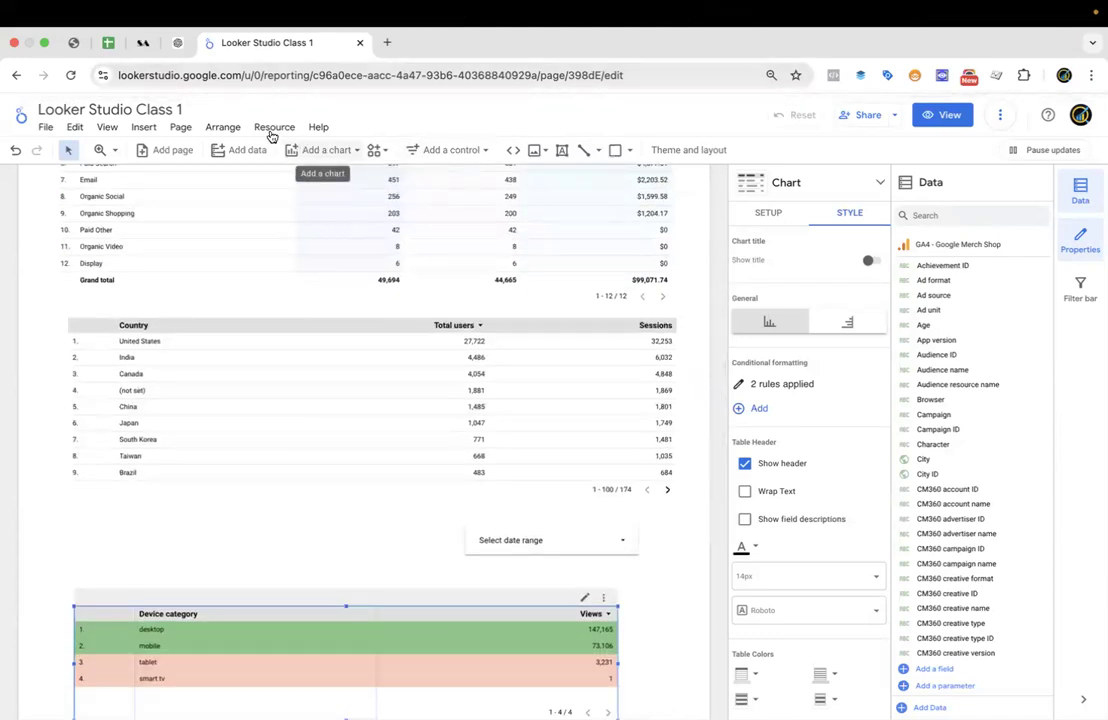
pyautogui.click(339, 156)
pyautogui.scroll(-2, 200, 440)
pyautogui.scroll(-3, 213, 455)
pyautogui.click(215, 541)
pyautogui.scroll(-4, 215, 541)
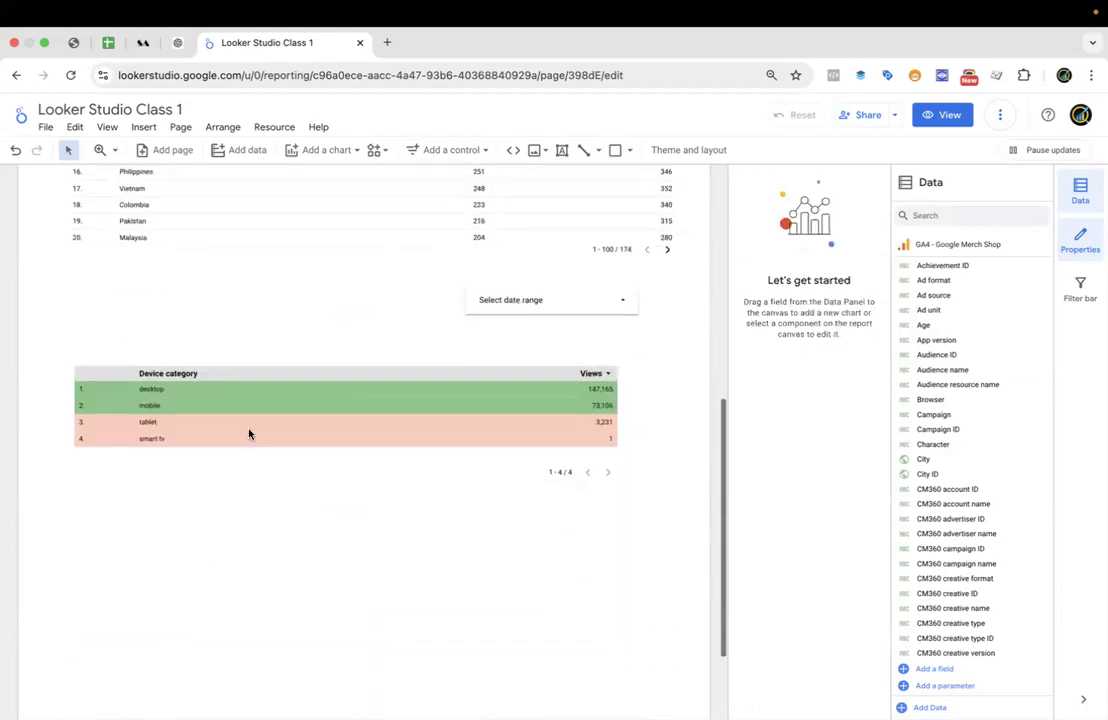
# Delete the conditionally formatted device category table from the report page.
pyautogui.moveTo(261, 356); pyautogui.dragTo(255, 297)
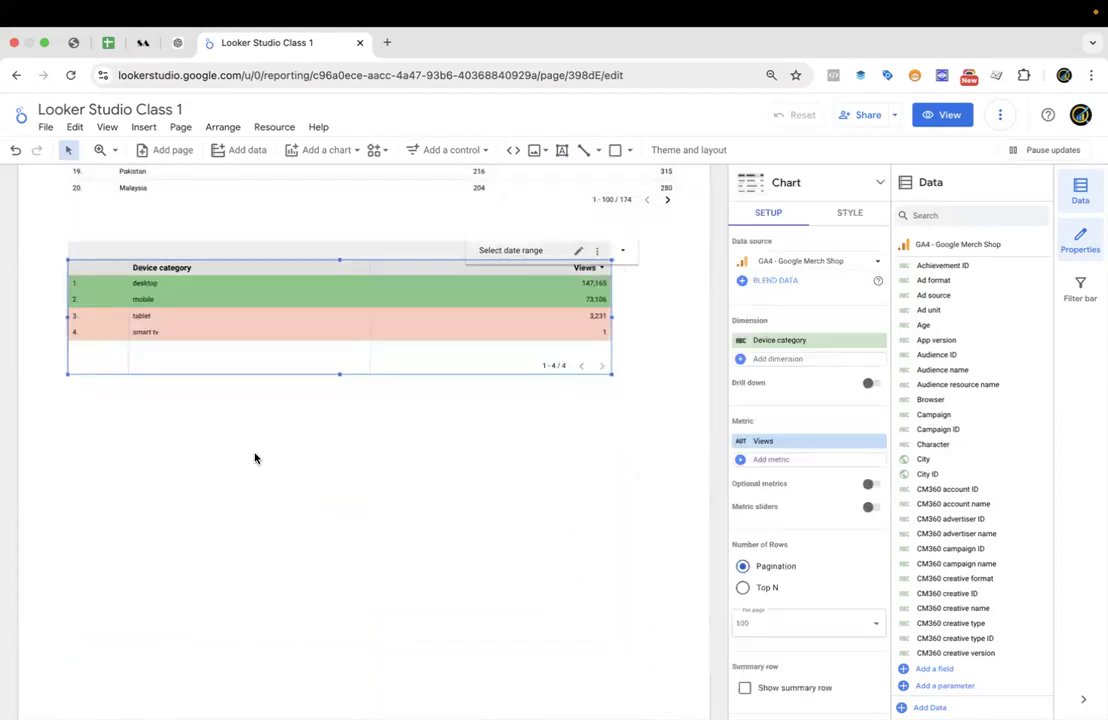
pyautogui.scroll(-2, 254, 458)
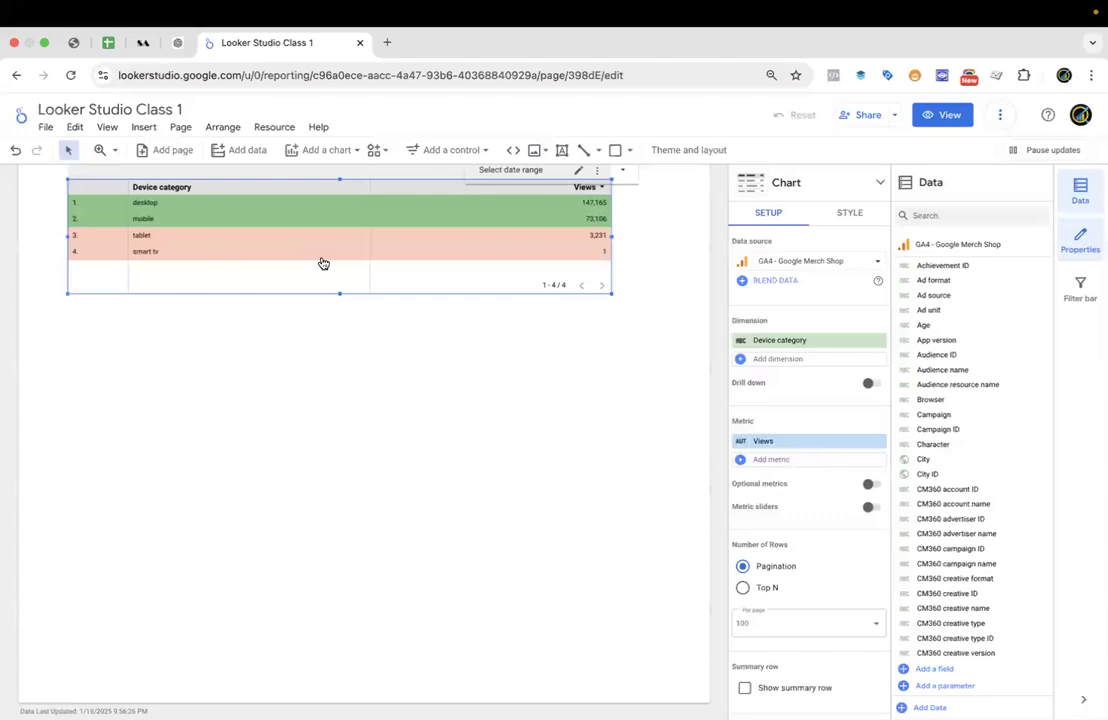
pyautogui.press('Delete')
pyautogui.scroll(3, 319, 275)
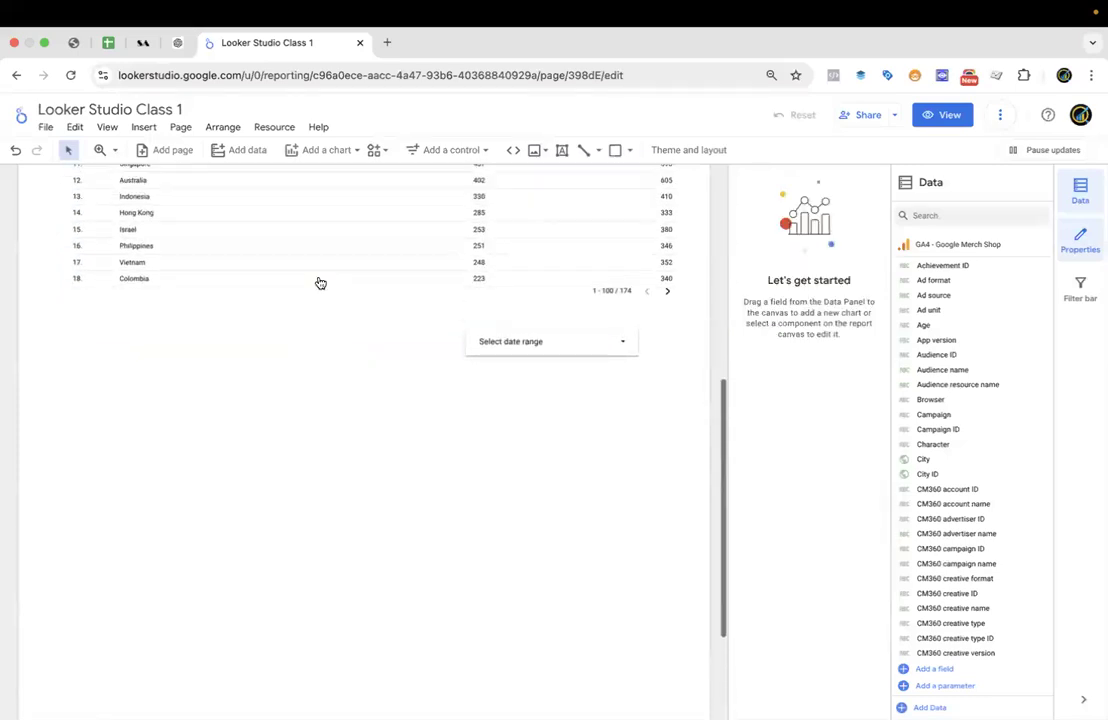
# Delete the country table and move the date range control up to just below the channel group table.
pyautogui.click(310, 247)
pyautogui.press('Delete')
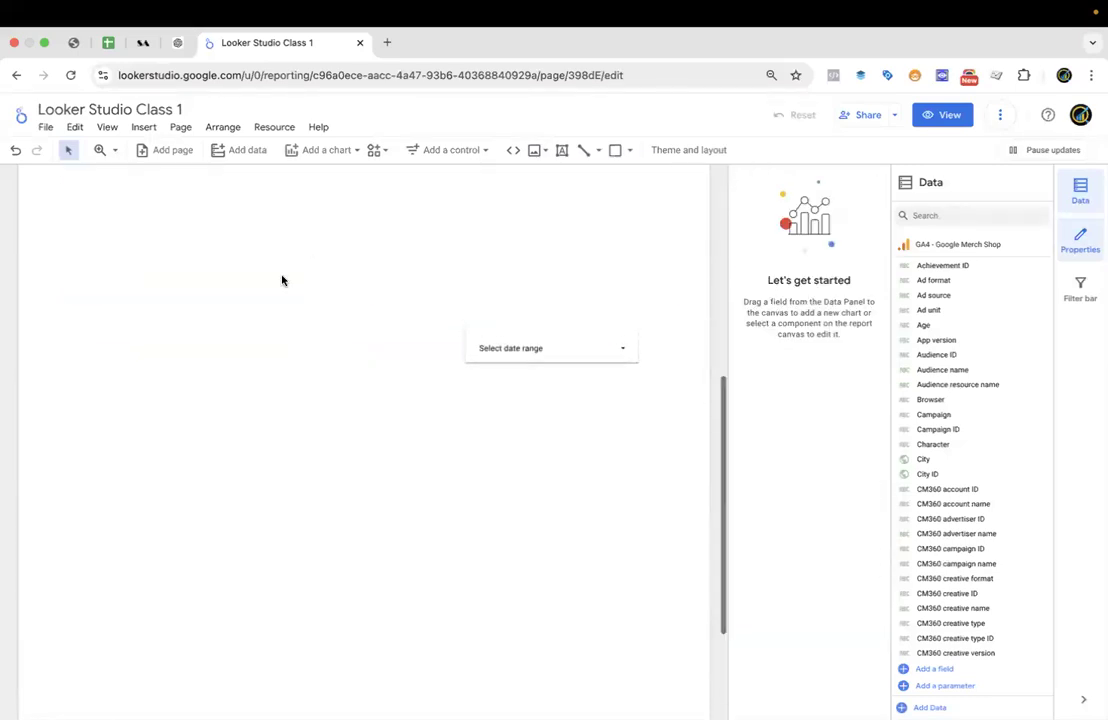
pyautogui.scroll(5, 283, 281)
pyautogui.scroll(-4, 534, 574)
pyautogui.moveTo(576, 527); pyautogui.dragTo(566, 359)
pyautogui.click(566, 357)
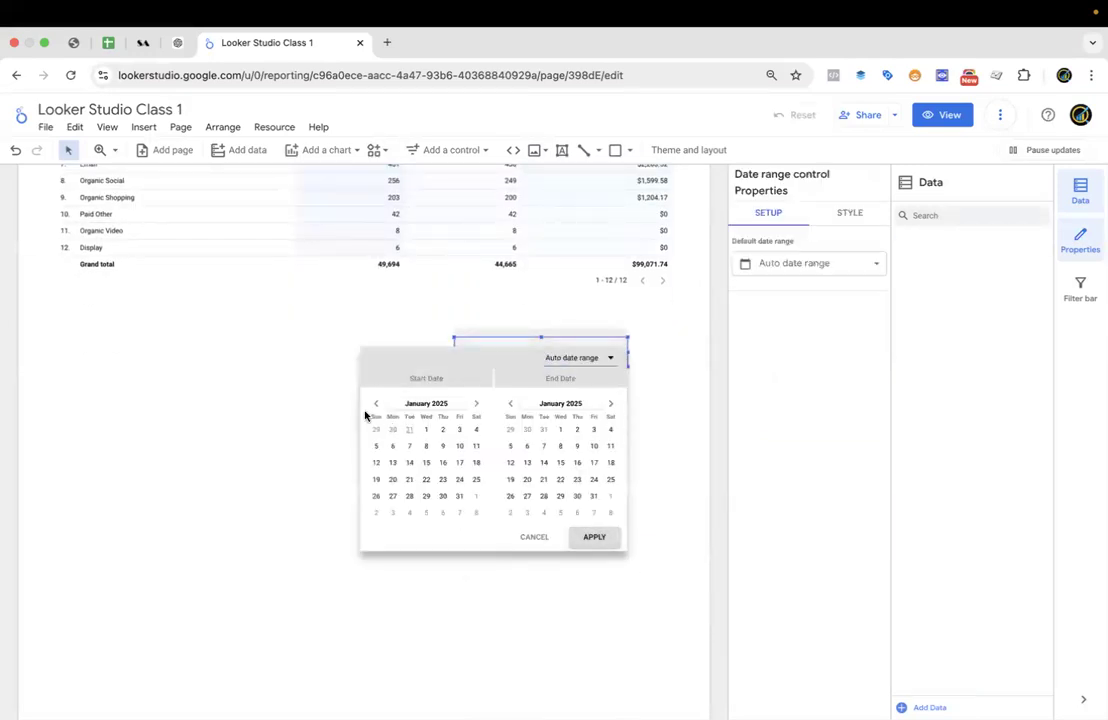
pyautogui.click(300, 378)
pyautogui.scroll(4, 321, 373)
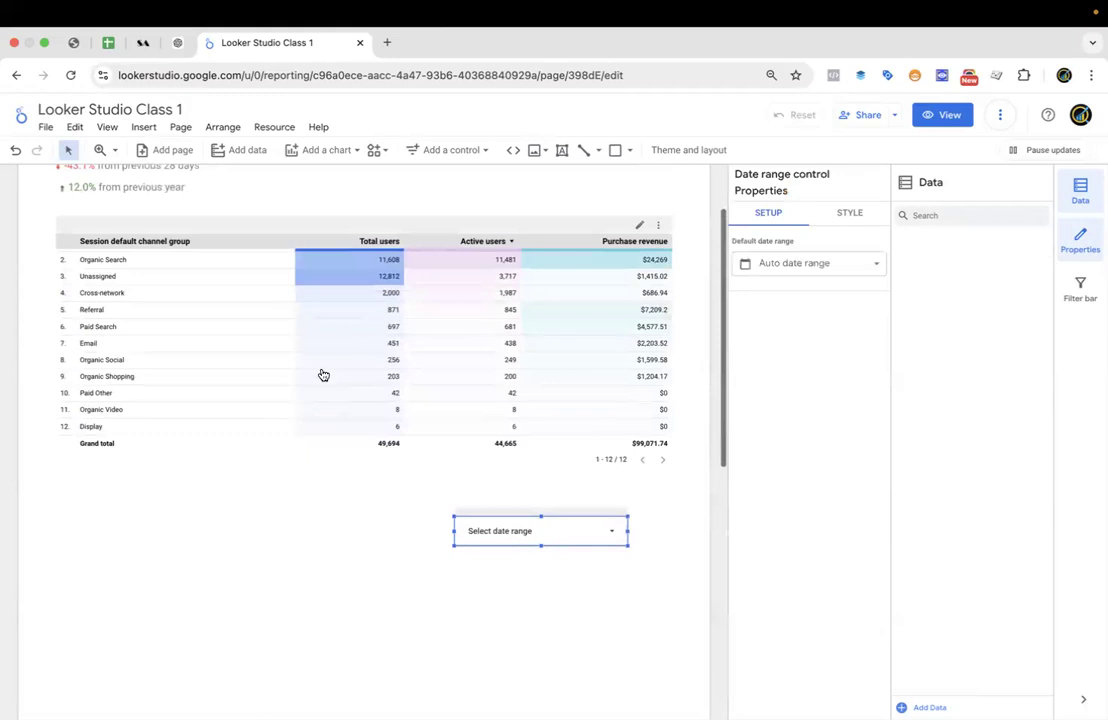
pyautogui.scroll(-4, 305, 524)
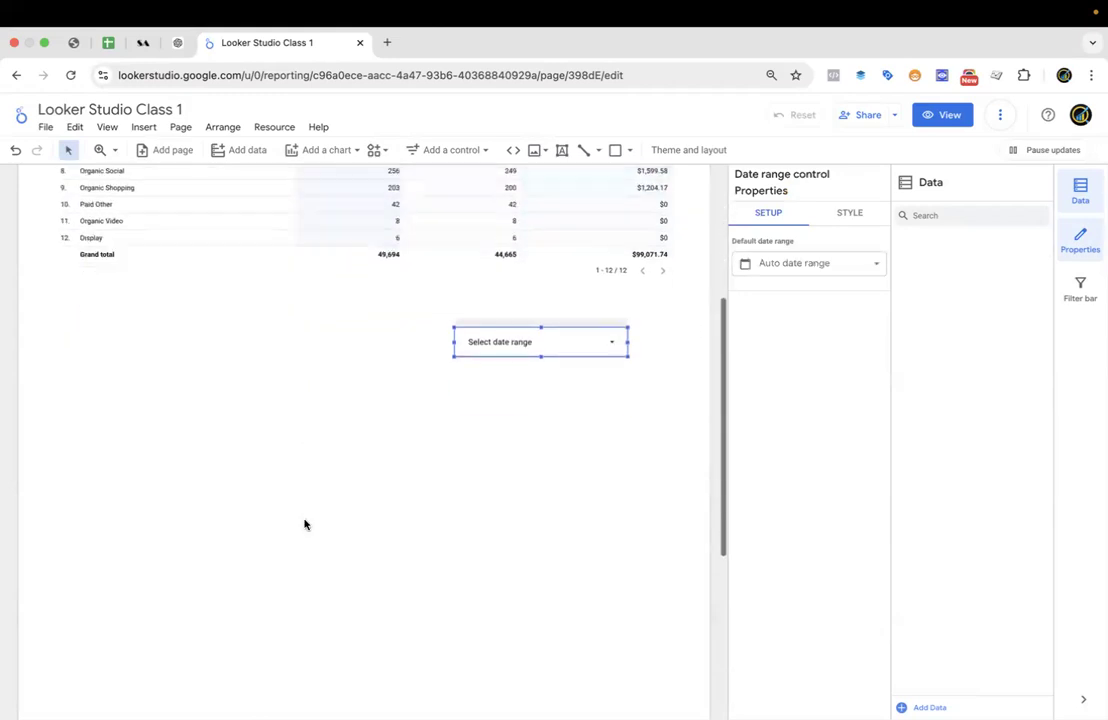
# Add a time series chart below the date range control and widen it across most of the page.
pyautogui.click(322, 151)
pyautogui.click(311, 295)
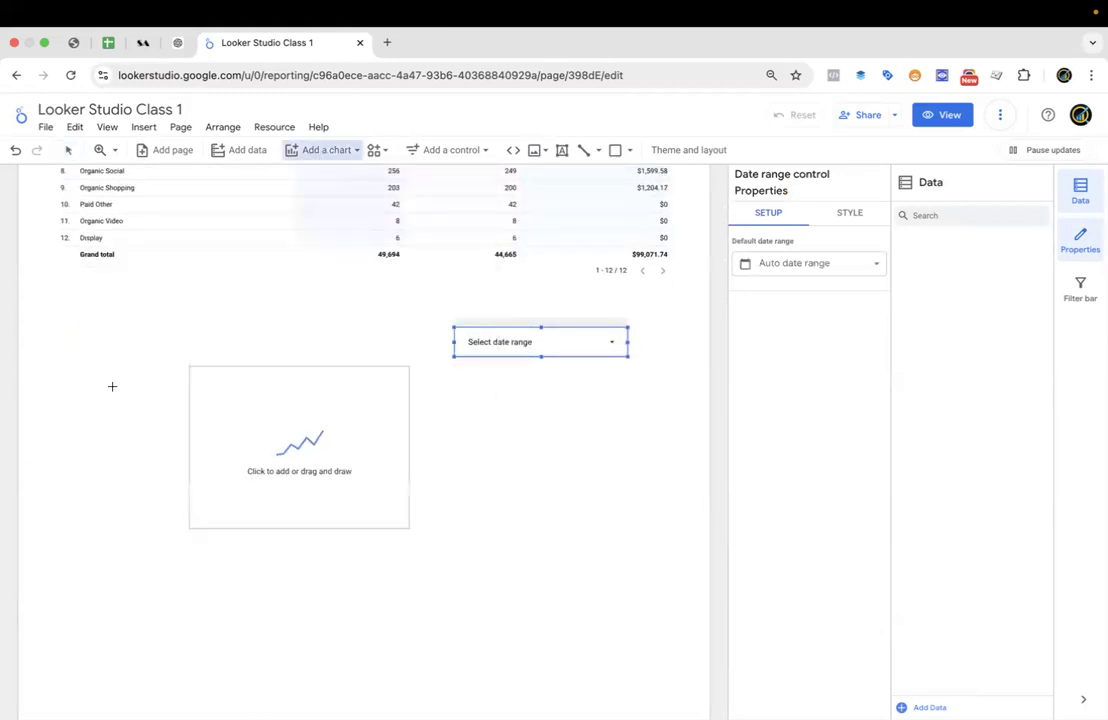
pyautogui.click(62, 376)
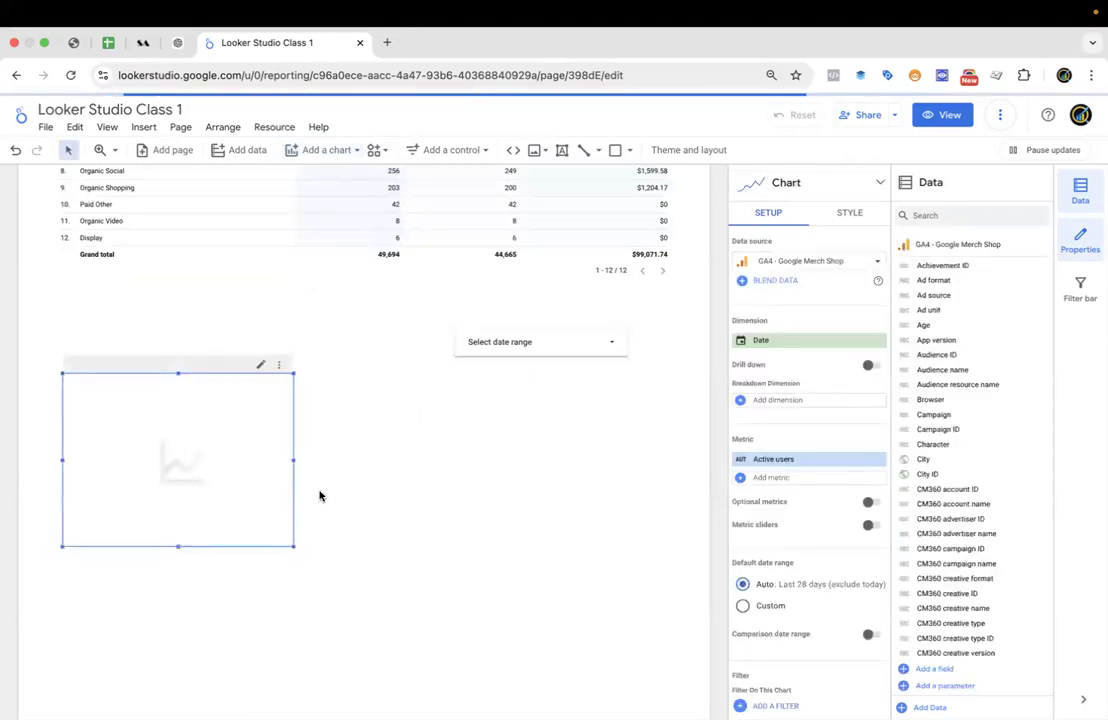
pyautogui.moveTo(295, 461); pyautogui.dragTo(596, 445)
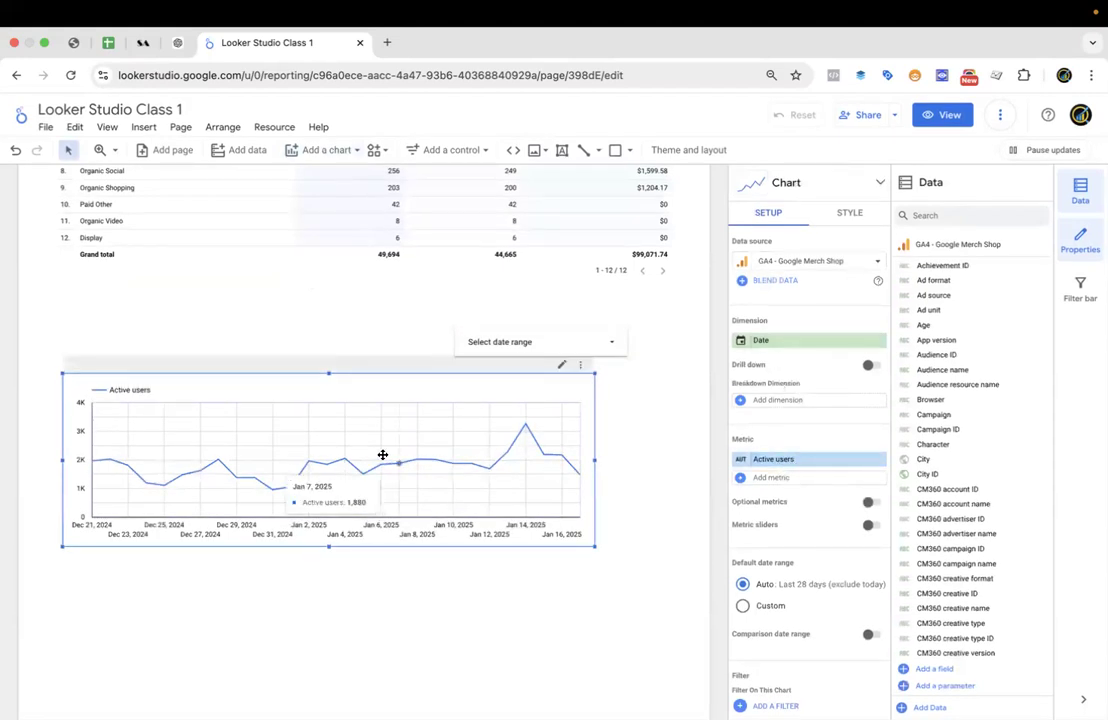
# Add Total users as a second metric to the time series chart.
pyautogui.click(771, 478)
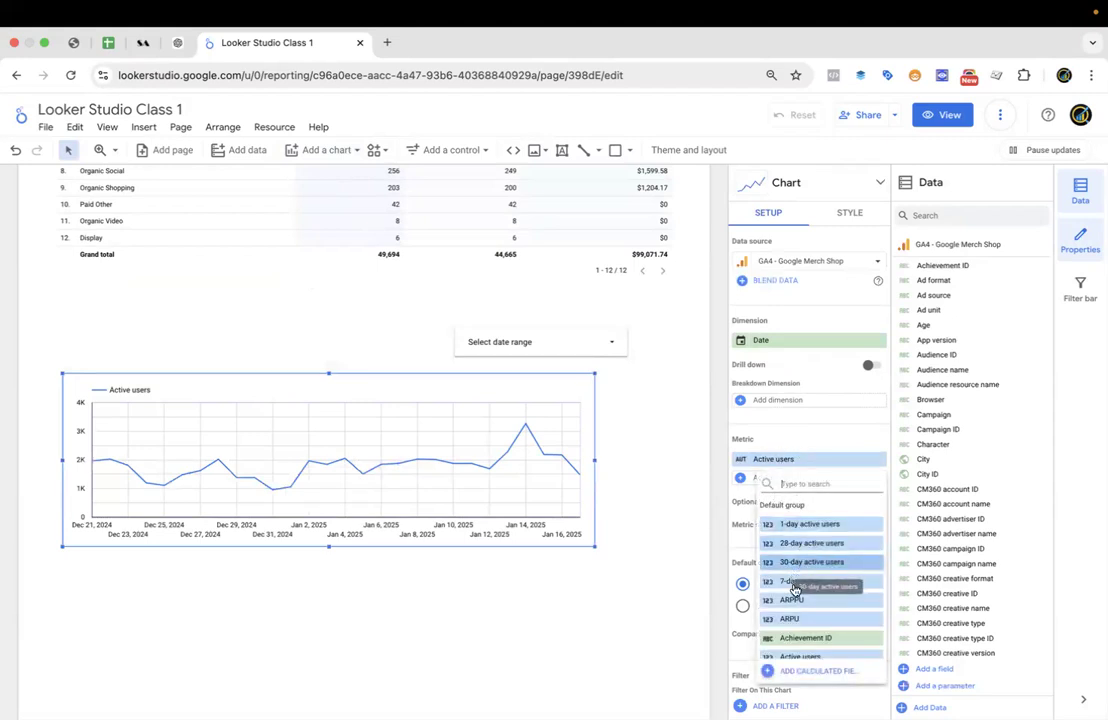
pyautogui.scroll(-3, 806, 565)
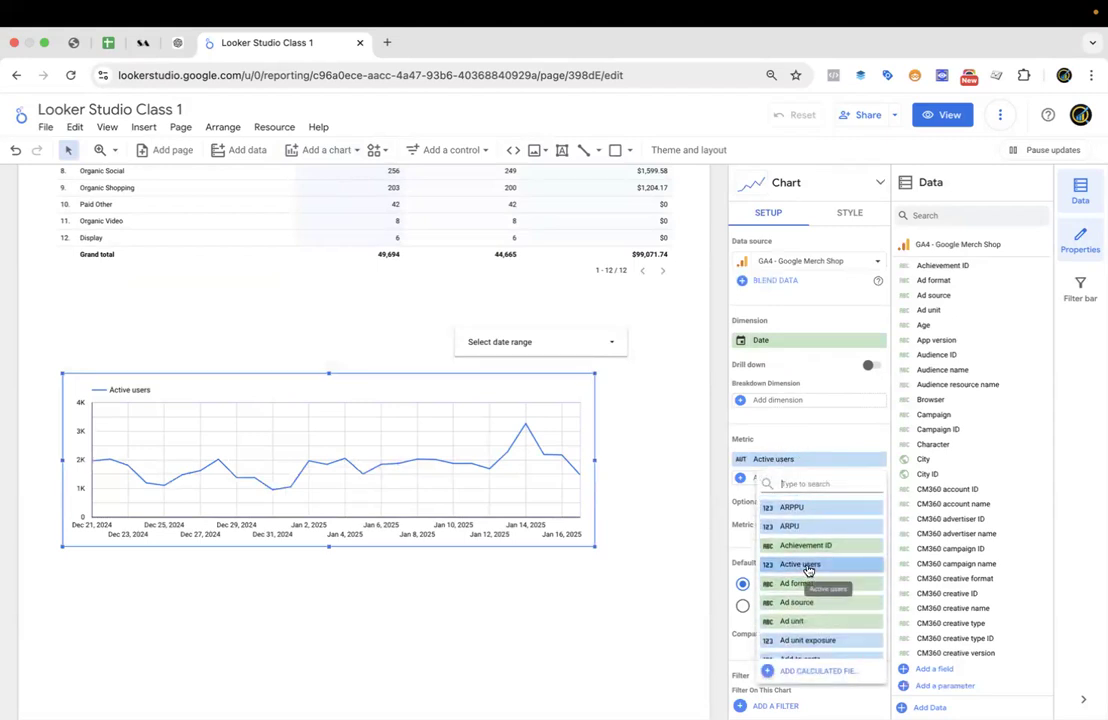
pyautogui.scroll(-3, 808, 568)
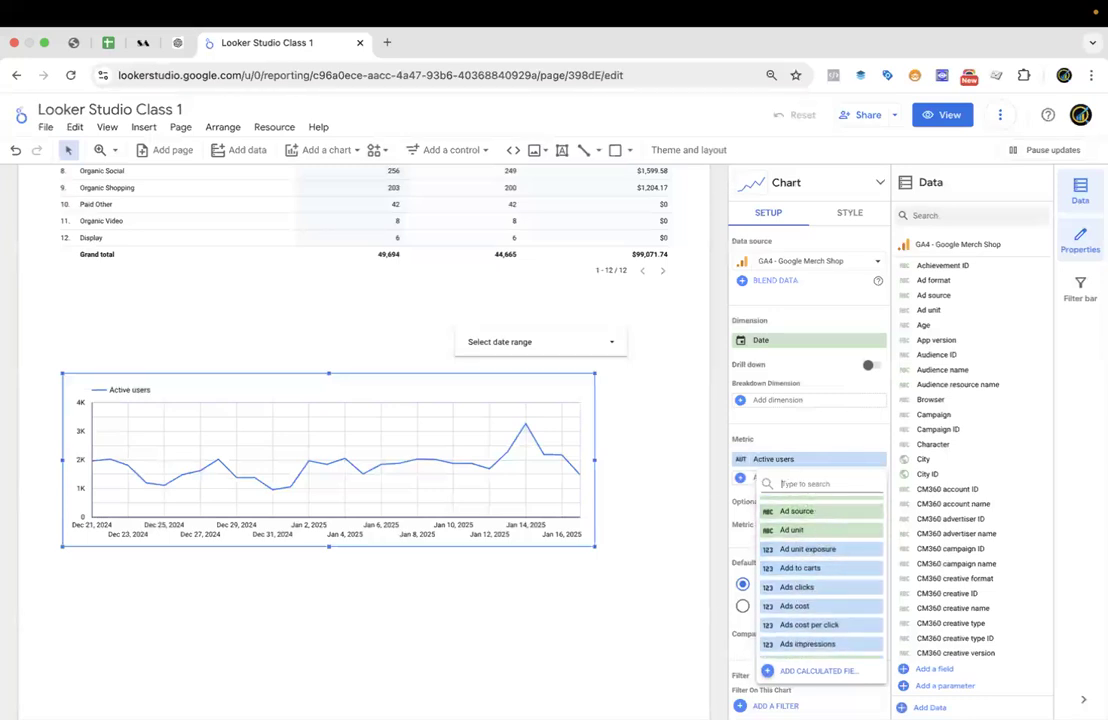
pyautogui.write('total')
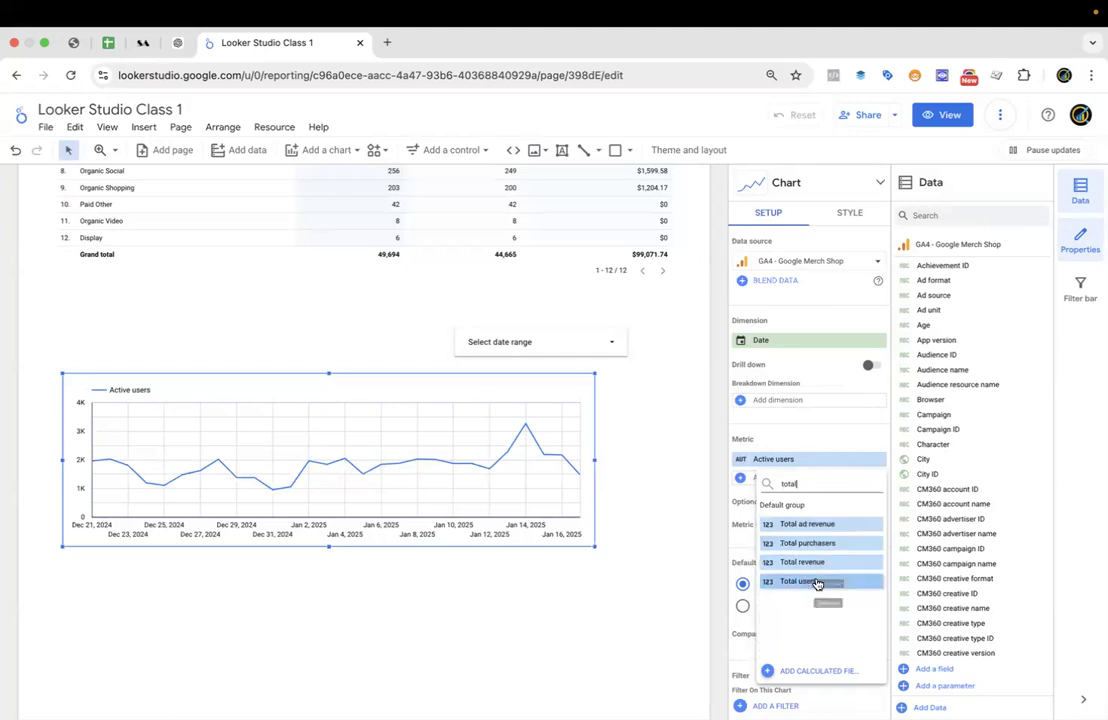
pyautogui.click(816, 582)
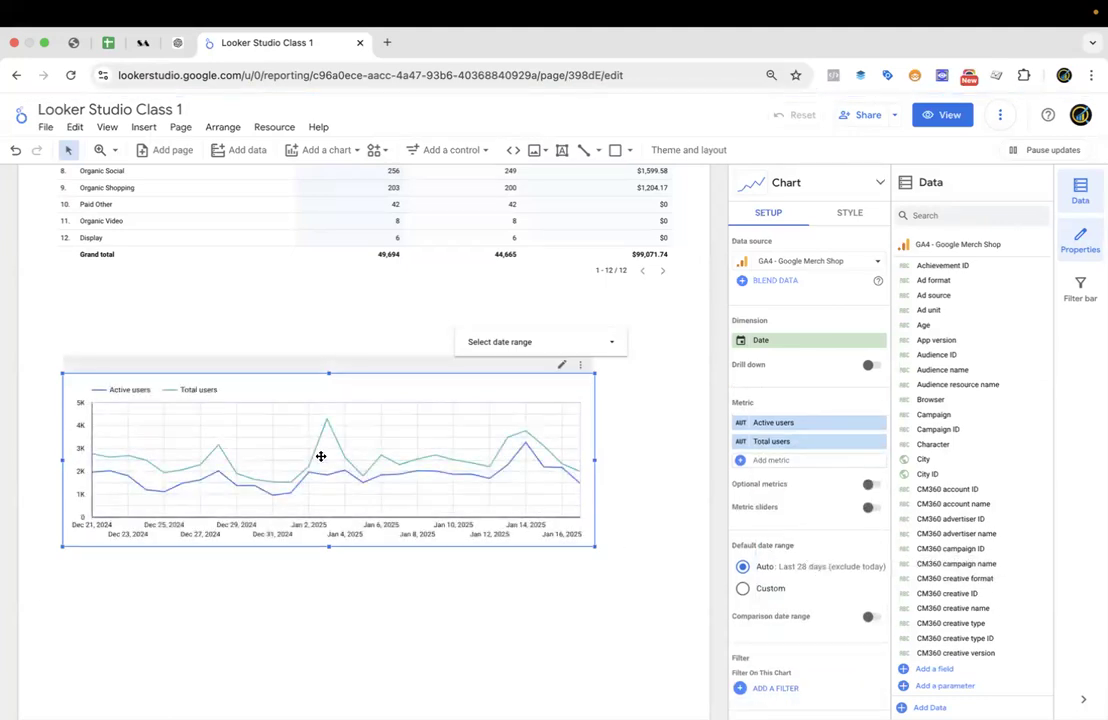
# Add Engaged sessions as a third metric to the time series chart.
pyautogui.click(788, 462)
pyautogui.write('session')
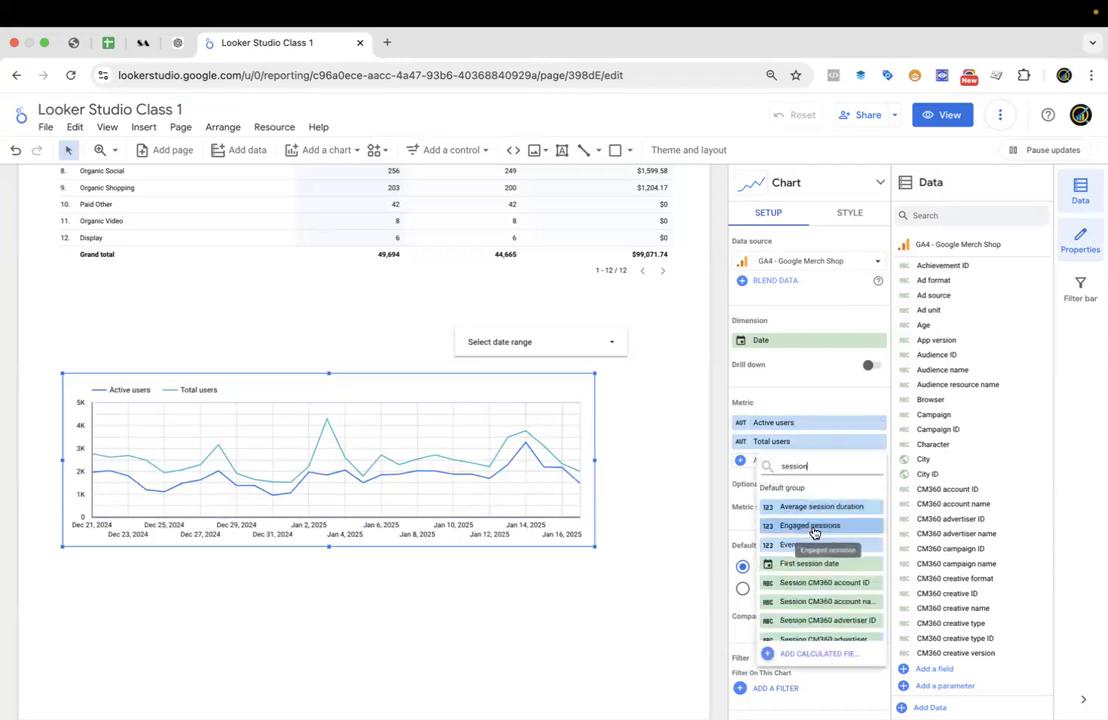
pyautogui.click(815, 525)
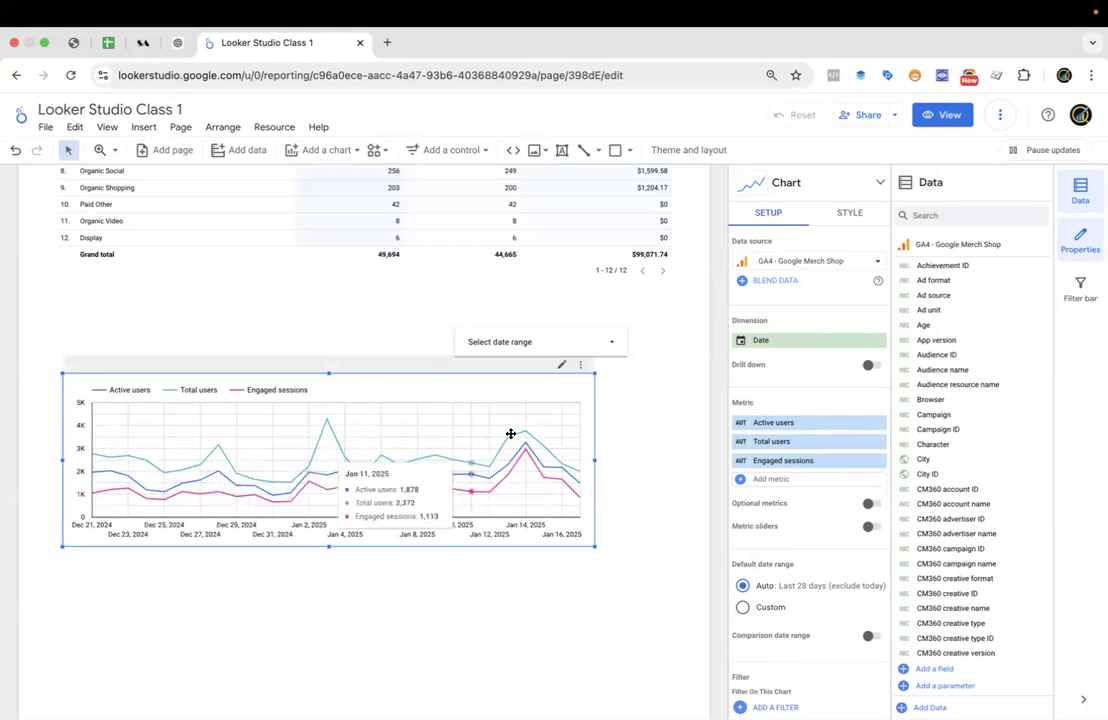
# Add Bounce rate as a fourth metric to the time series chart.
pyautogui.click(785, 479)
pyautogui.scroll(-3, 808, 588)
pyautogui.scroll(-5, 808, 588)
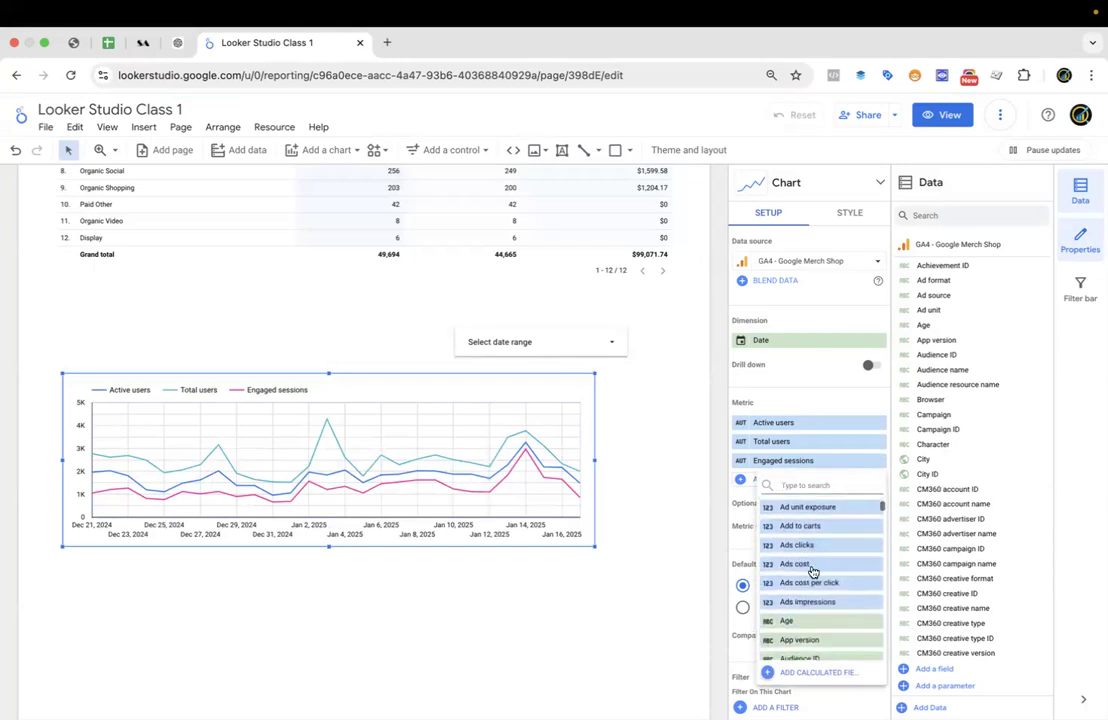
pyautogui.scroll(-3, 806, 512)
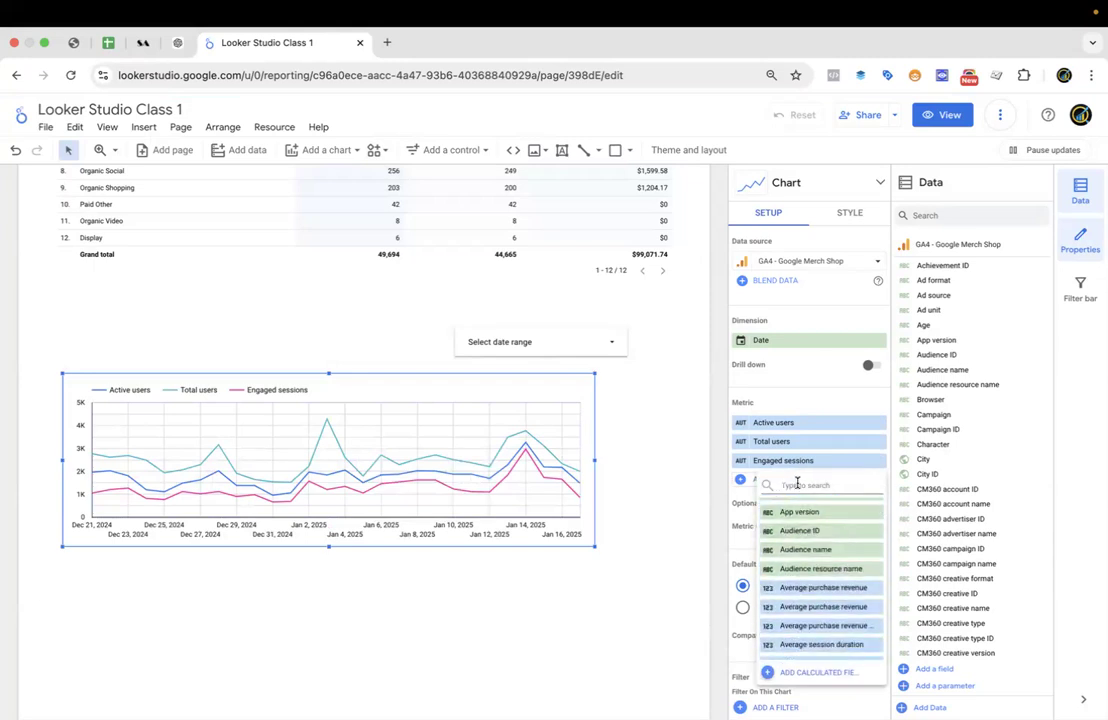
pyautogui.write('boun')
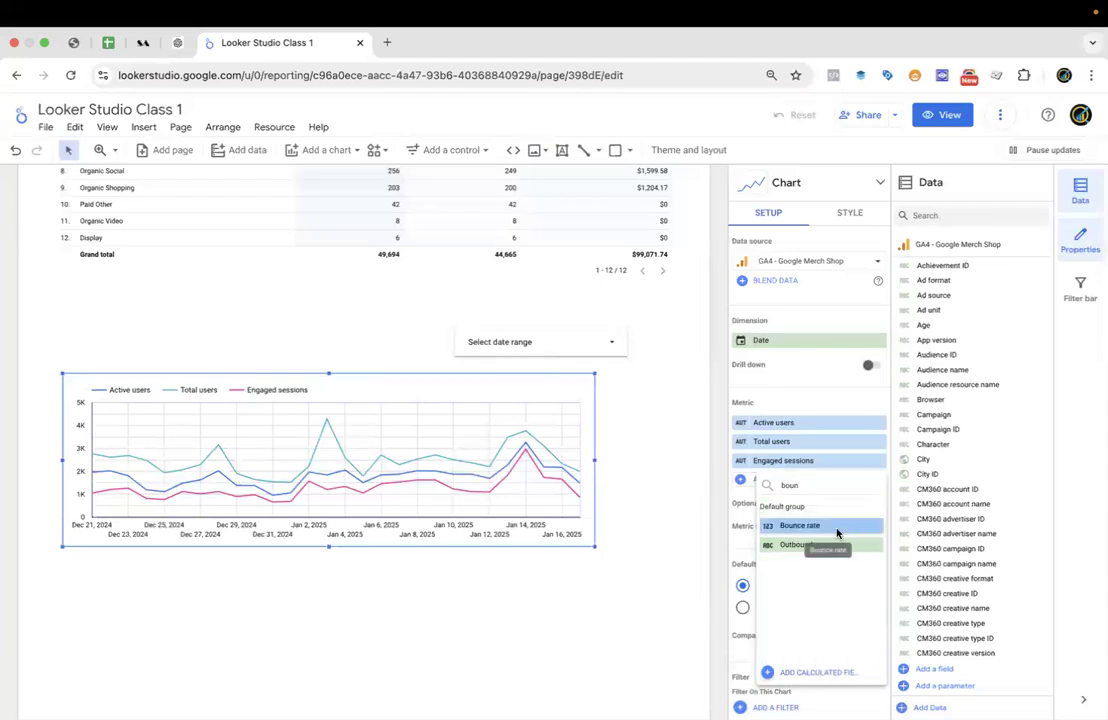
pyautogui.click(843, 537)
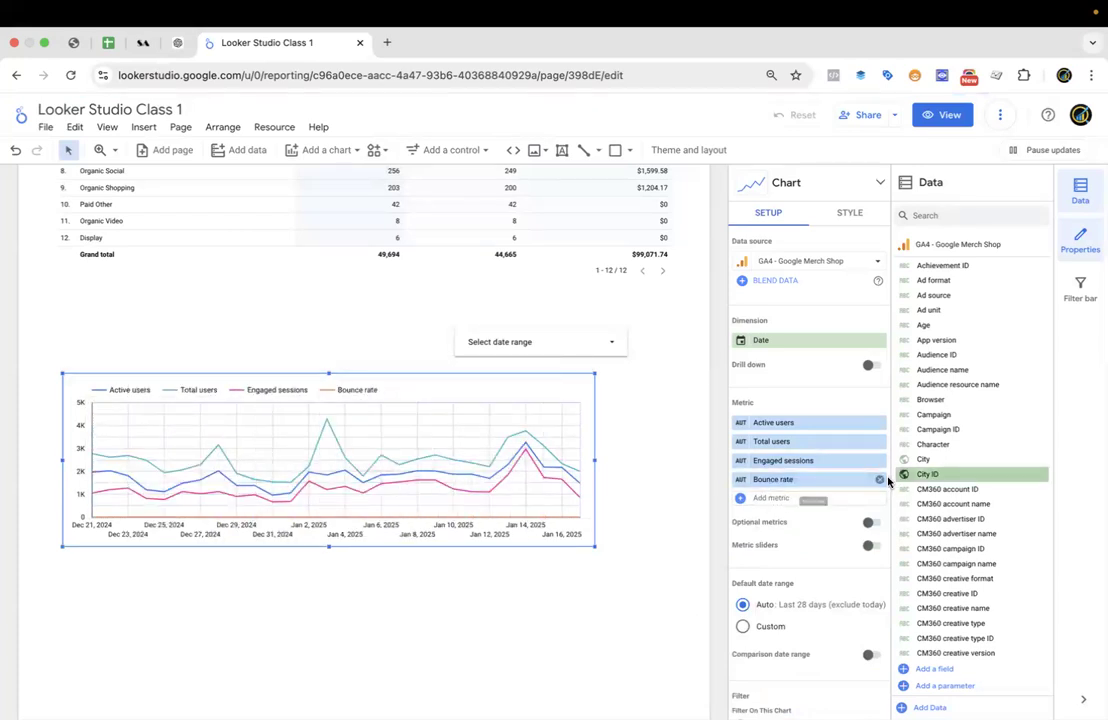
# Replace the Bounce rate metric in the time series chart with Purchase revenue.
pyautogui.click(879, 481)
pyautogui.click(805, 479)
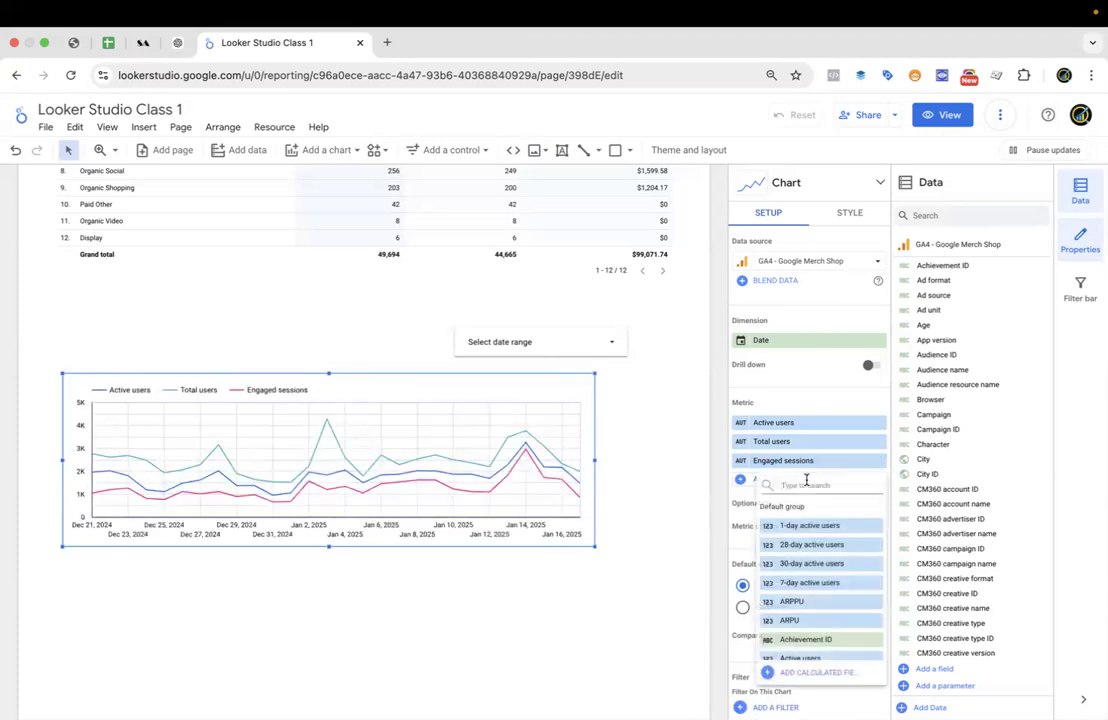
pyautogui.write('purch')
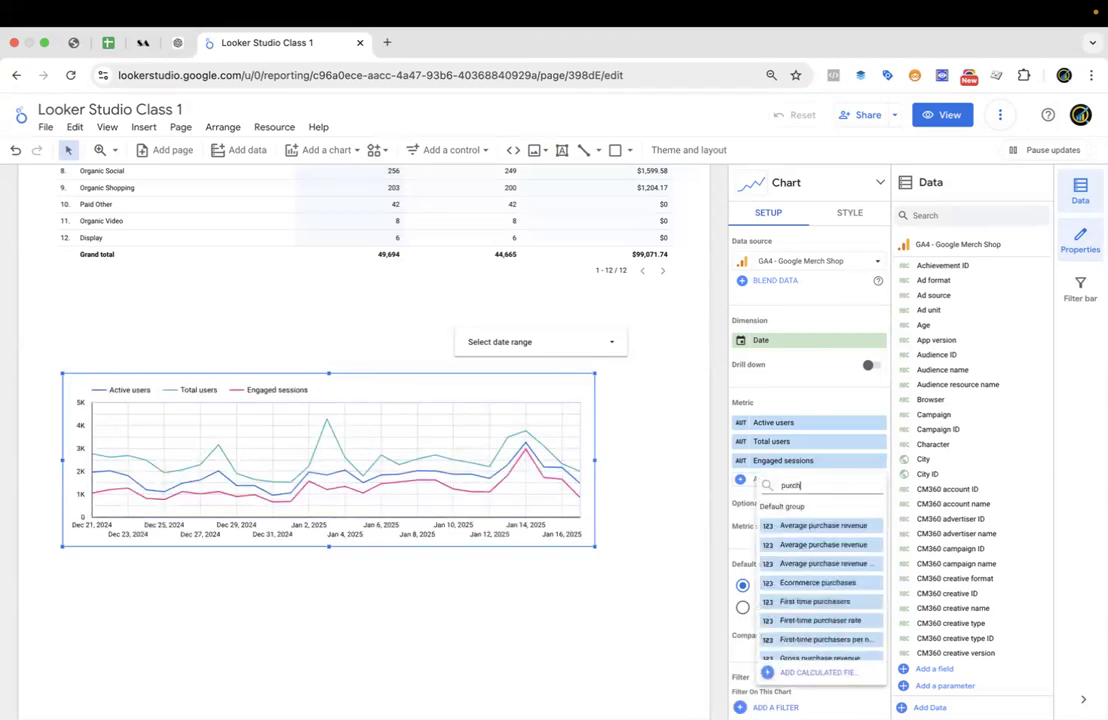
pyautogui.write('ase rev')
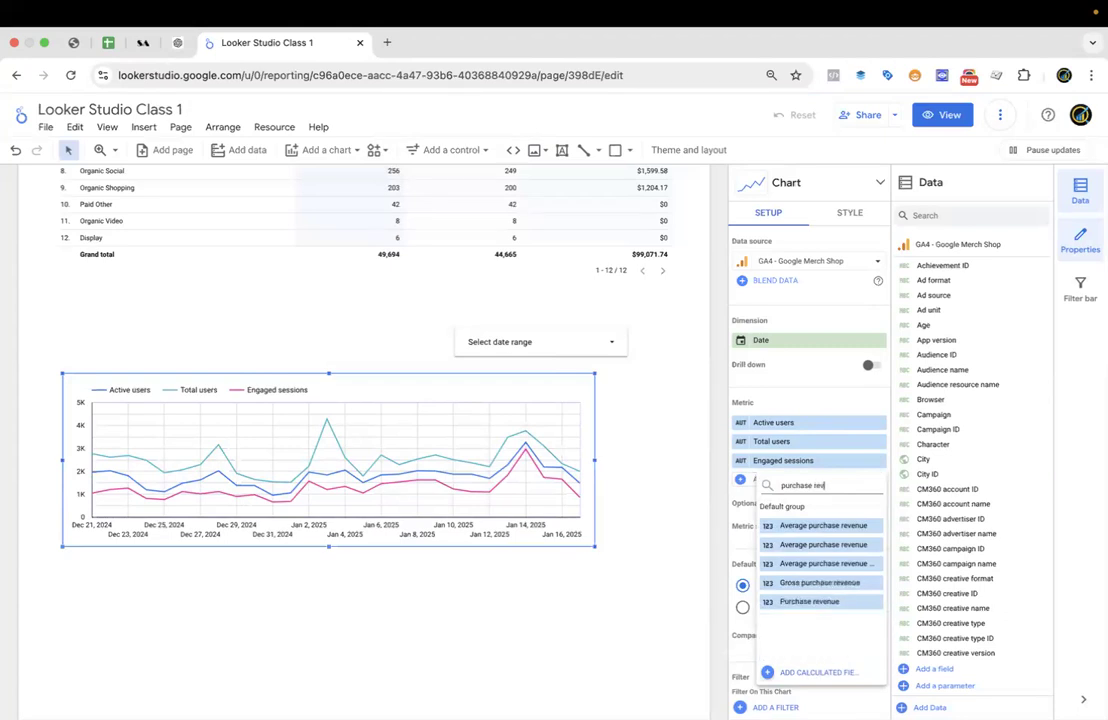
pyautogui.click(808, 603)
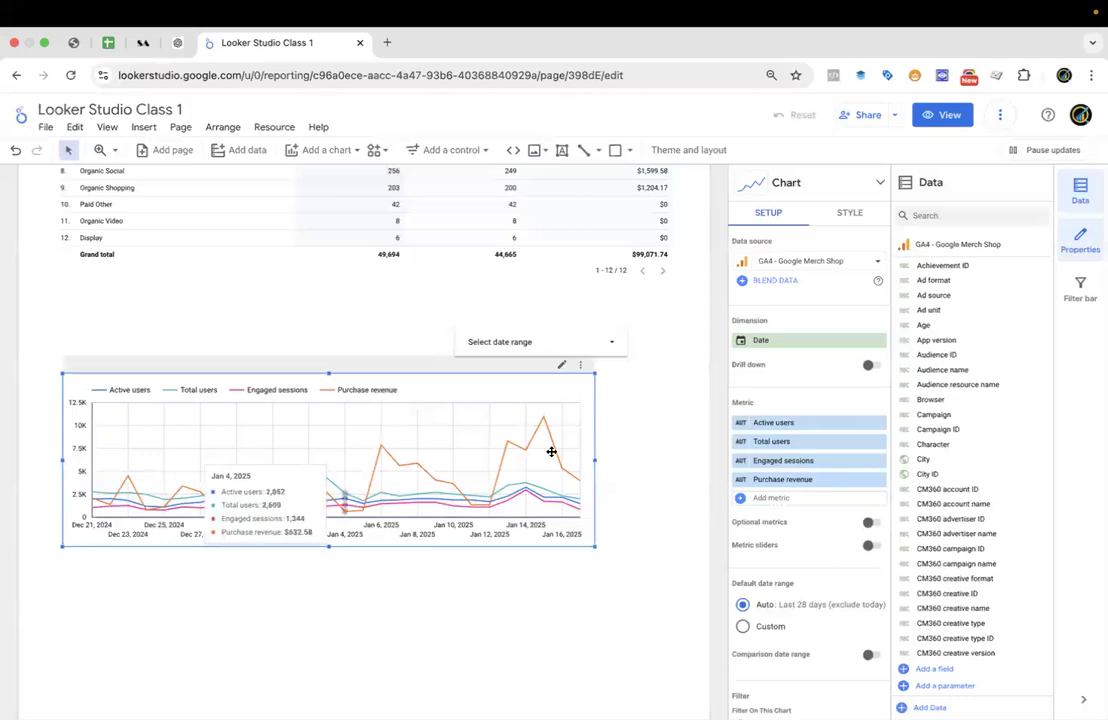
# Remove Purchase revenue, Engaged sessions and Total users from the time series chart, keeping only Active users.
pyautogui.click(881, 482)
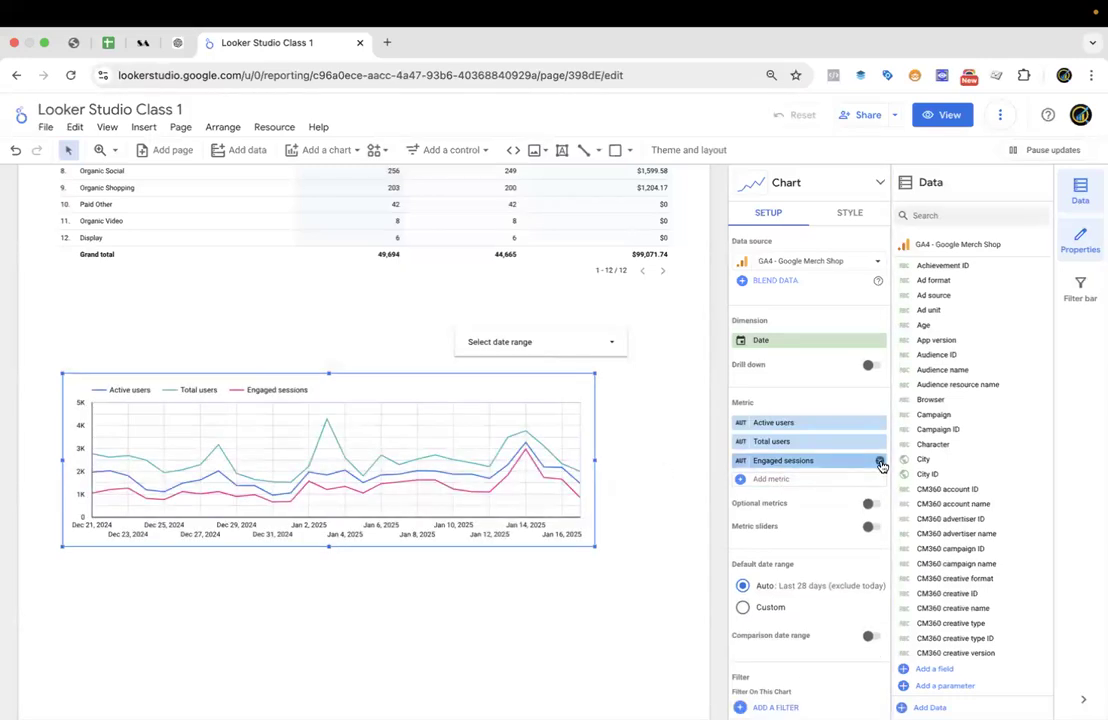
pyautogui.click(881, 462)
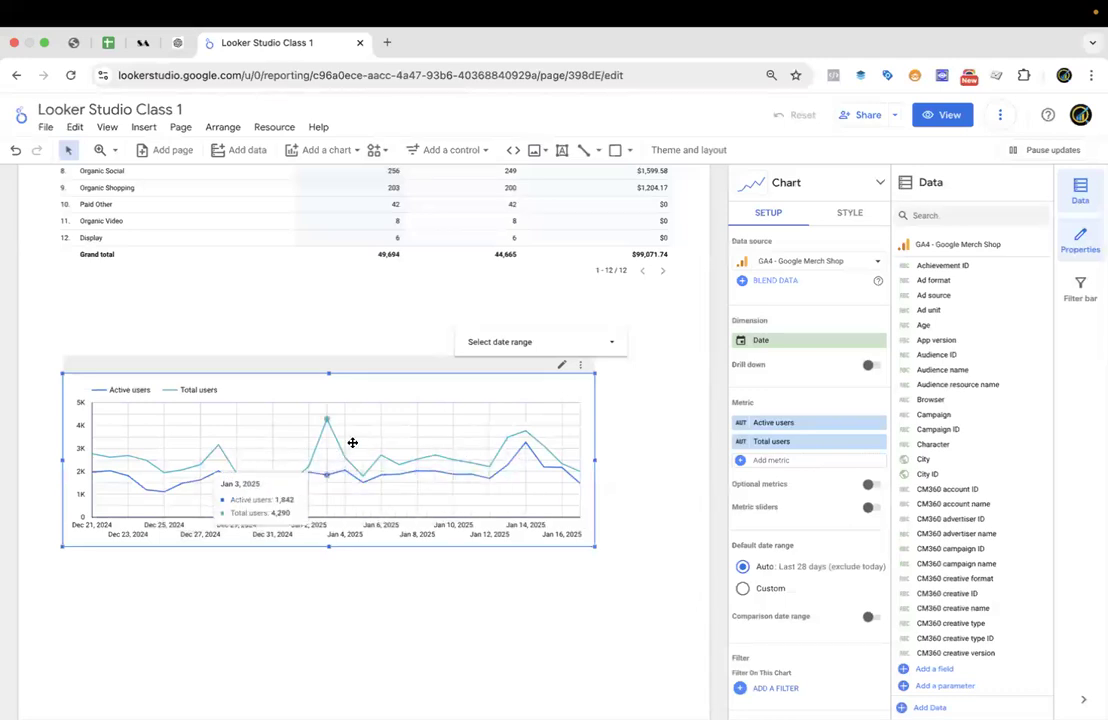
pyautogui.scroll(-1, 847, 566)
pyautogui.scroll(1, 846, 458)
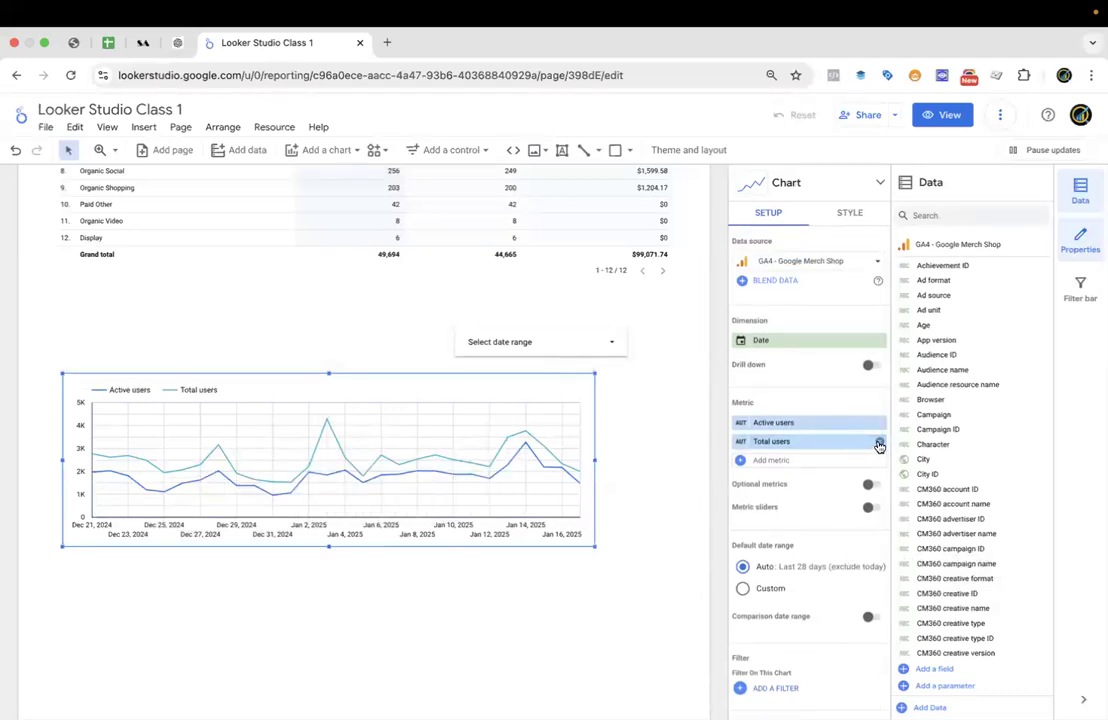
pyautogui.click(880, 444)
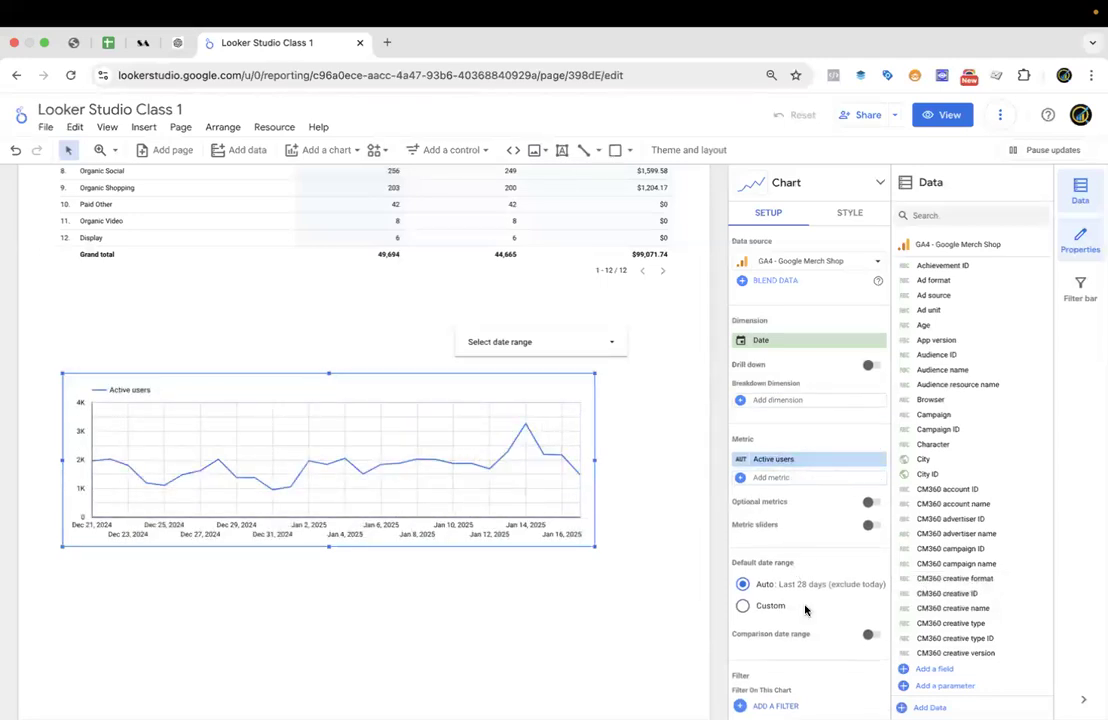
# Turn on the time series chart's comparison date range and set it to Previous period.
pyautogui.scroll(-3, 805, 610)
pyautogui.click(866, 514)
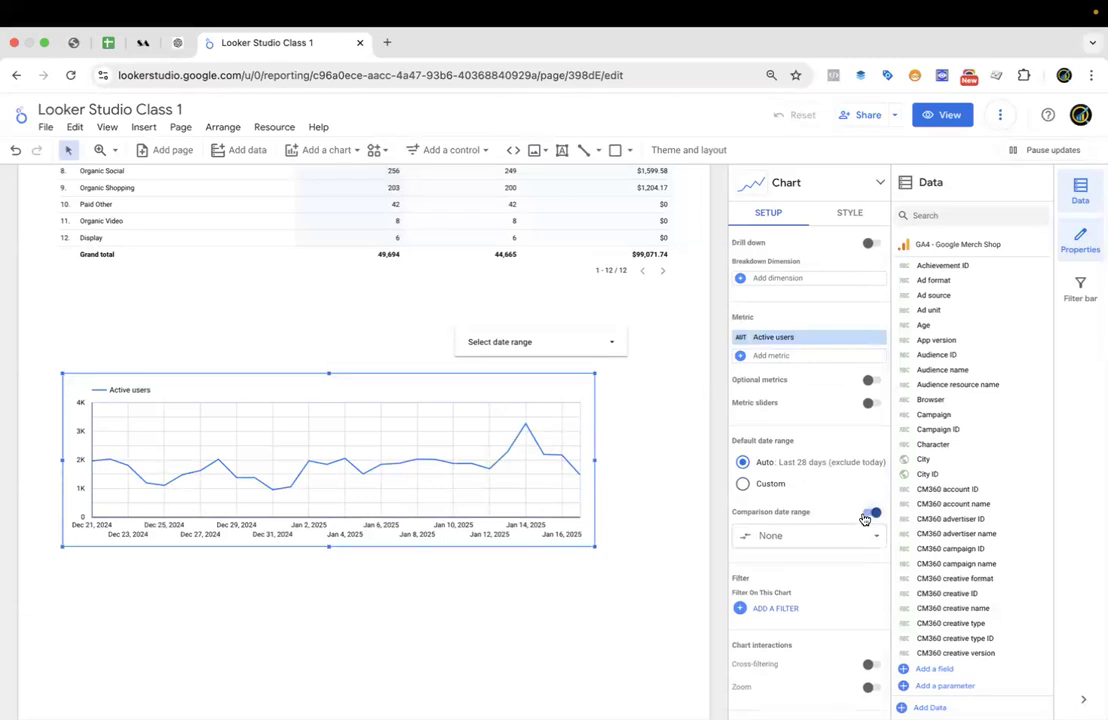
pyautogui.click(846, 534)
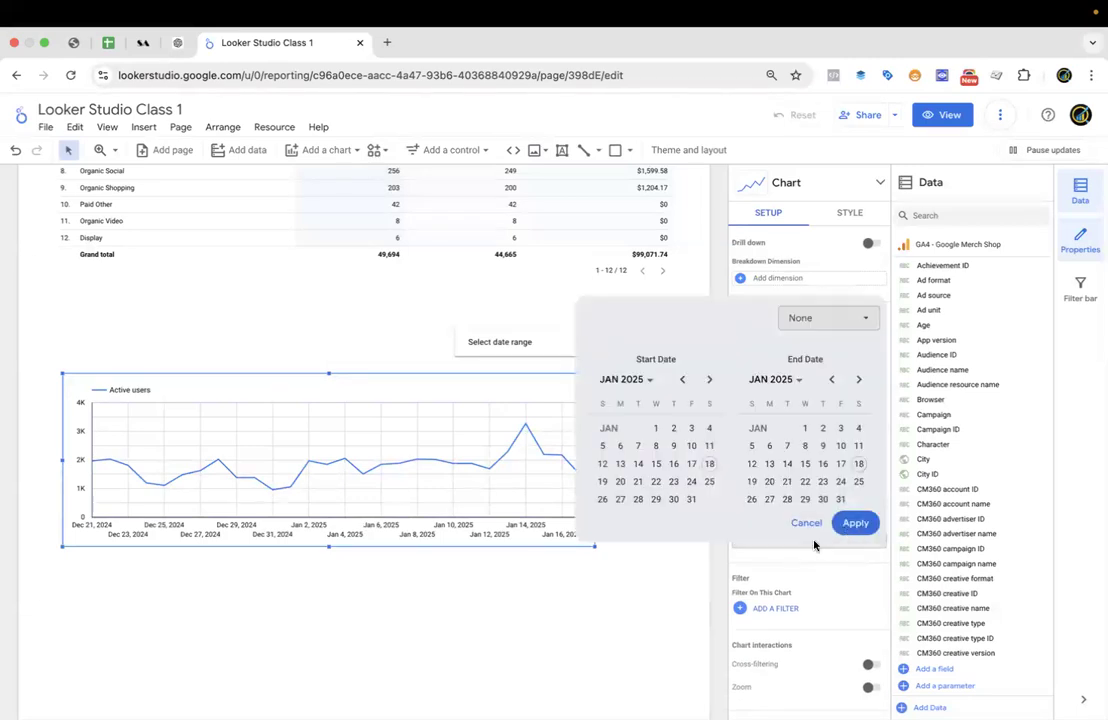
pyautogui.click(845, 319)
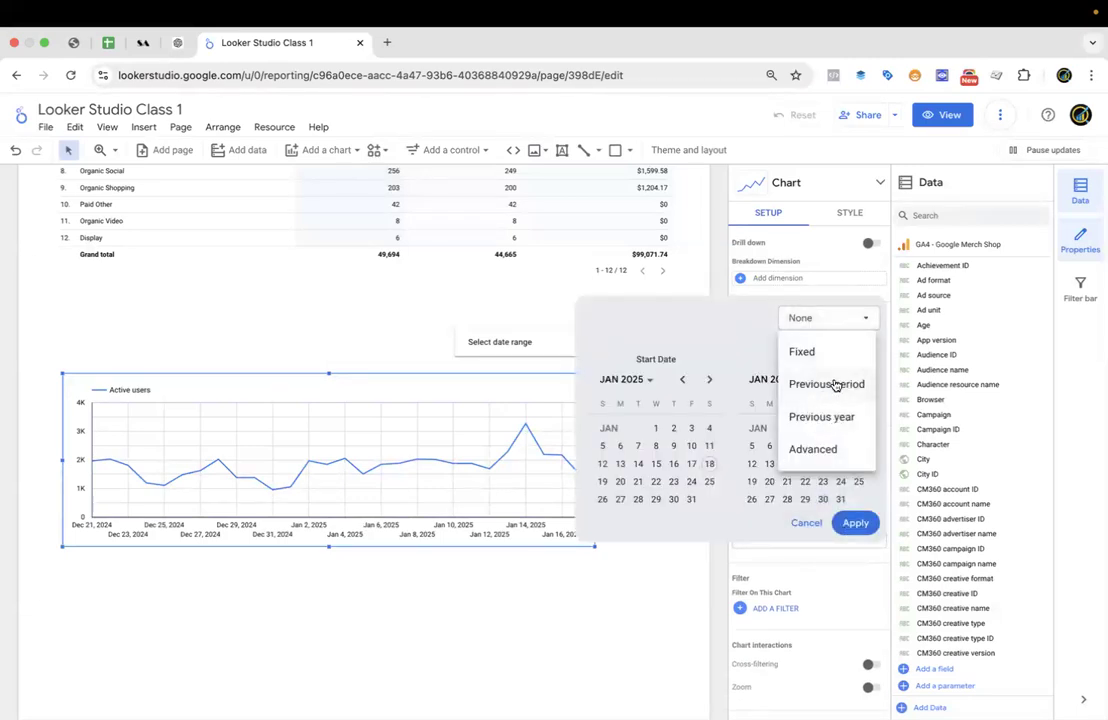
pyautogui.click(835, 386)
pyautogui.click(857, 523)
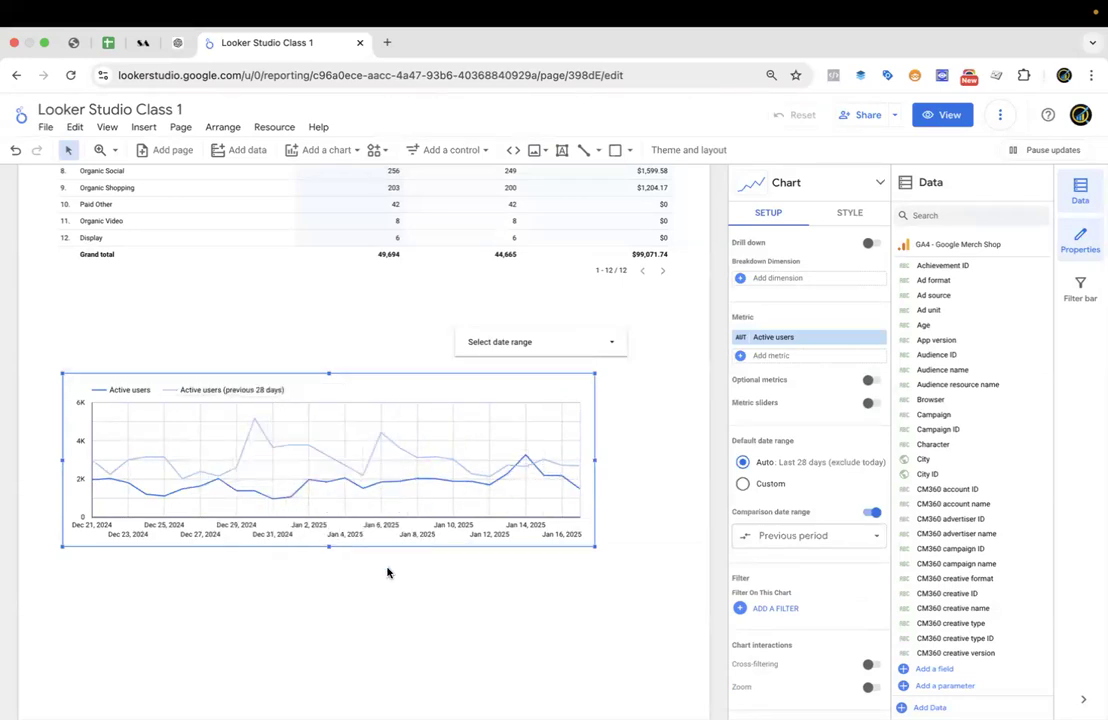
# Shift the date range control away from the time series chart, then shrink the chart and place it beside the control.
pyautogui.scroll(-1, 385, 540)
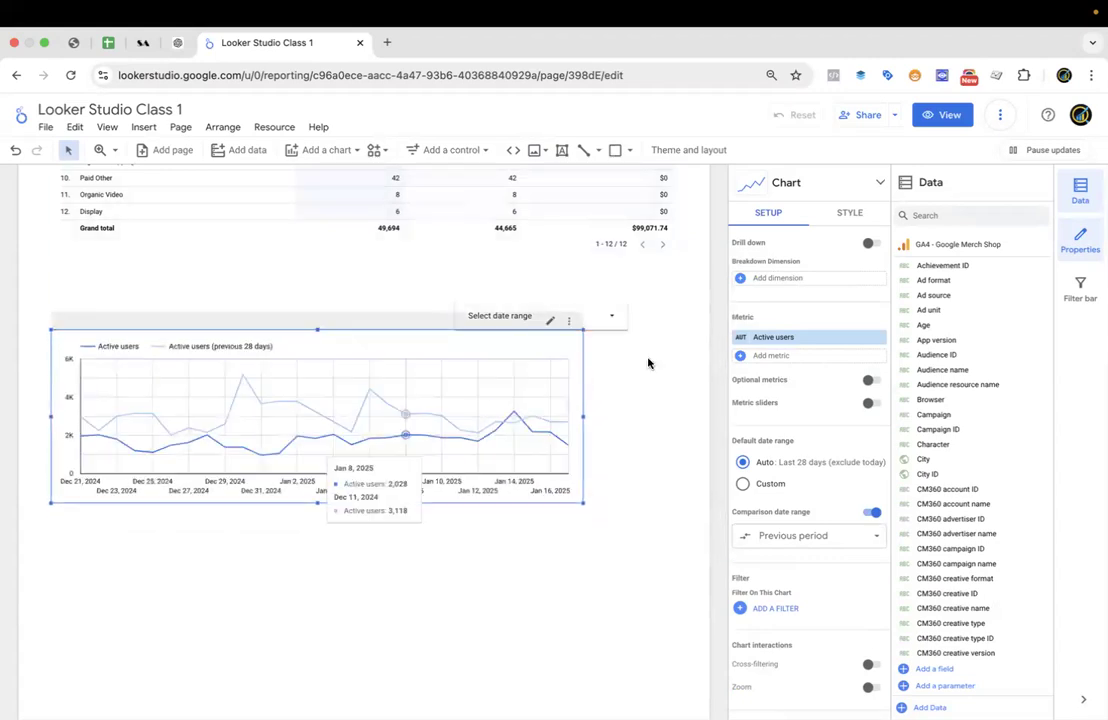
pyautogui.moveTo(540, 312); pyautogui.dragTo(465, 285)
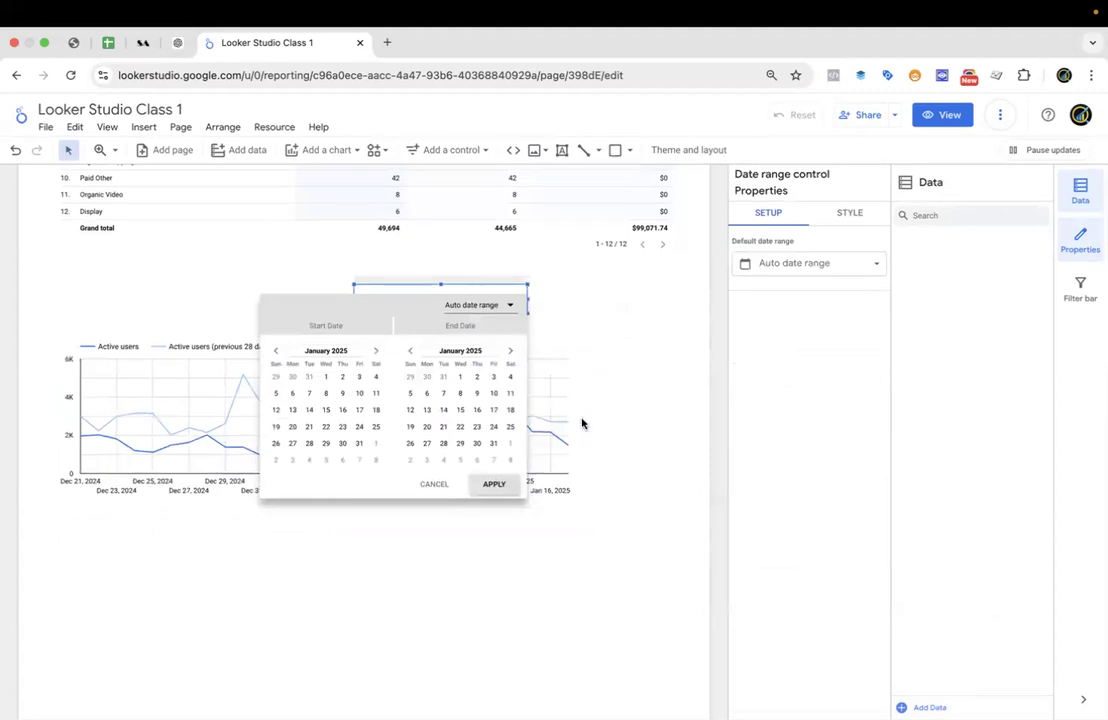
pyautogui.click(545, 415)
pyautogui.moveTo(584, 504); pyautogui.dragTo(258, 429)
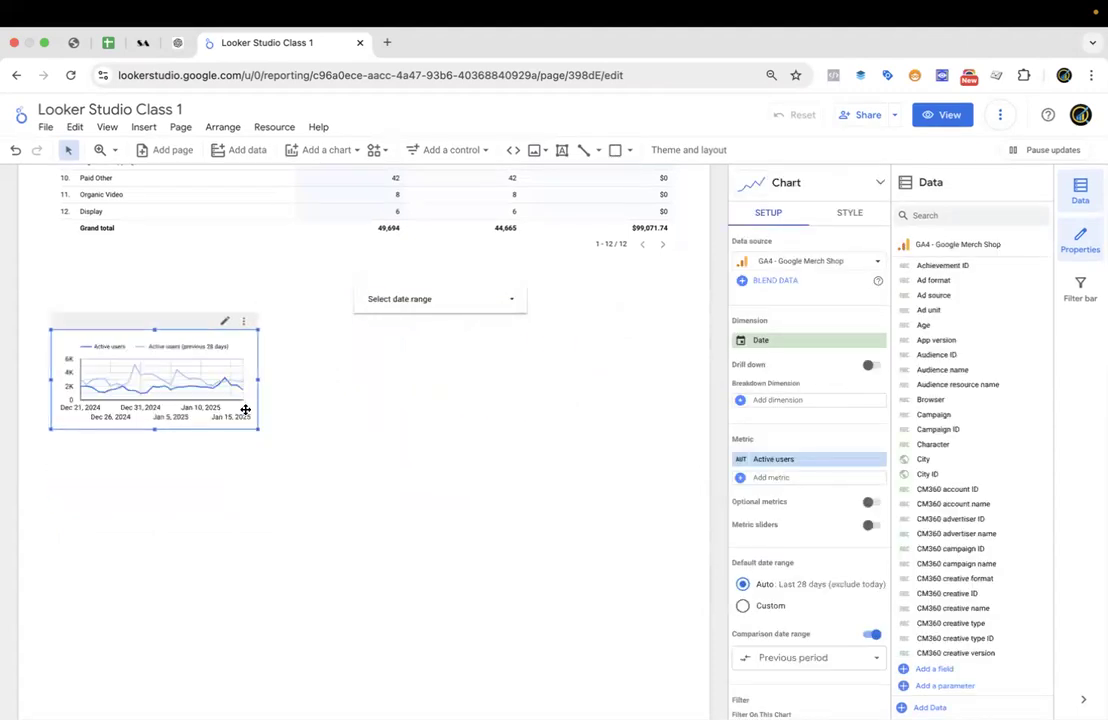
pyautogui.moveTo(227, 371); pyautogui.dragTo(231, 337)
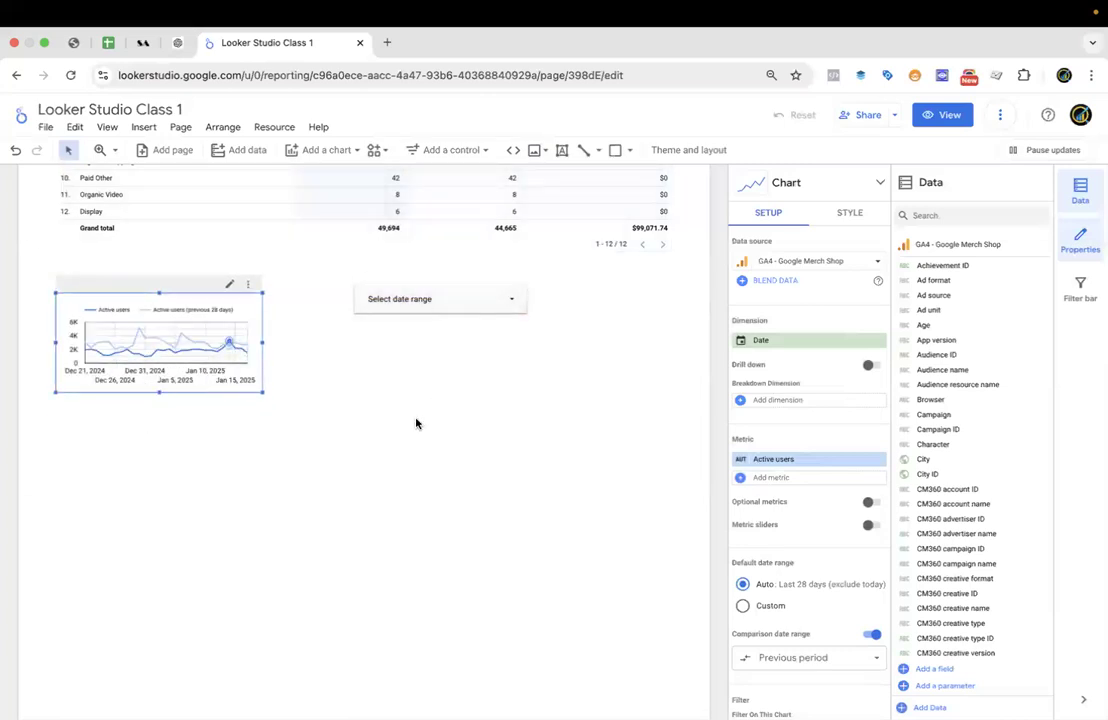
# Delete the session default channel group table from the report page.
pyautogui.scroll(2, 400, 300)
pyautogui.click(389, 190)
pyautogui.press('Delete')
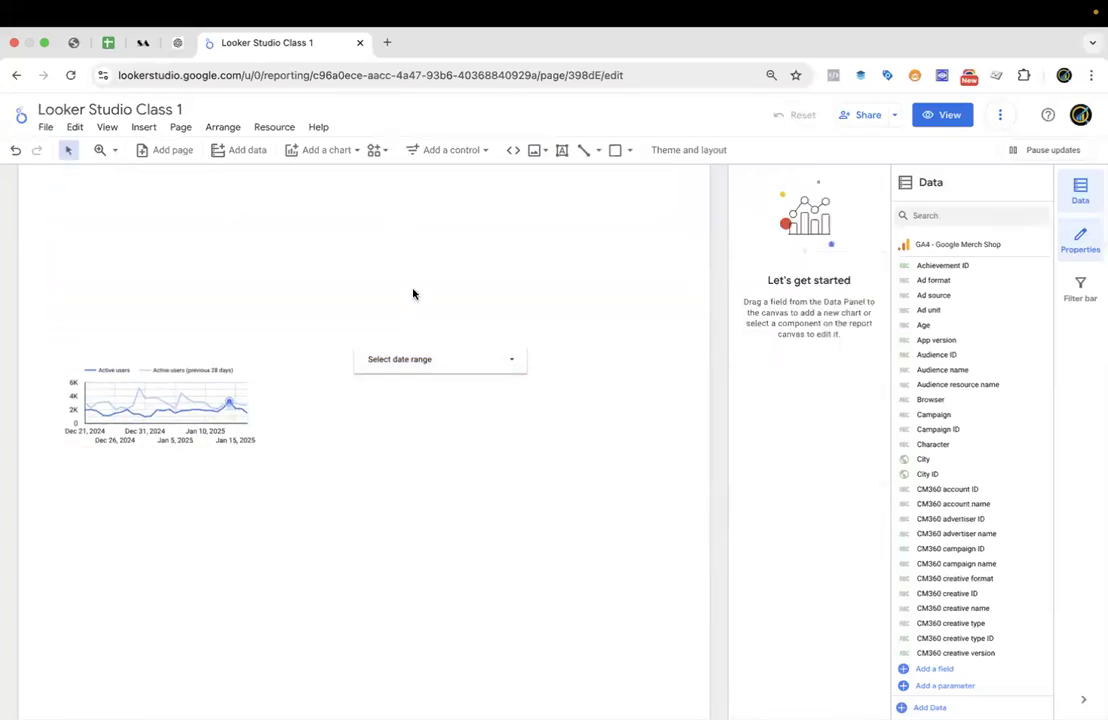
# Move the Active users time series chart up the page and enlarge it to nearly the full page width.
pyautogui.click(409, 356)
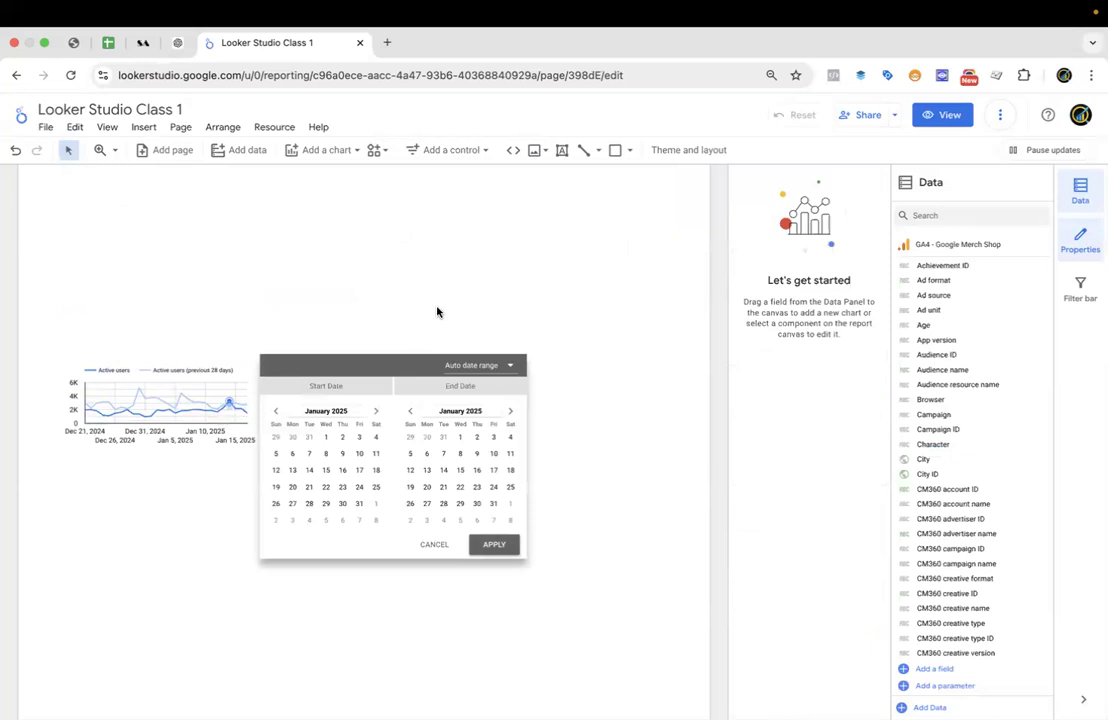
pyautogui.click(438, 312)
pyautogui.moveTo(150, 429); pyautogui.dragTo(129, 245)
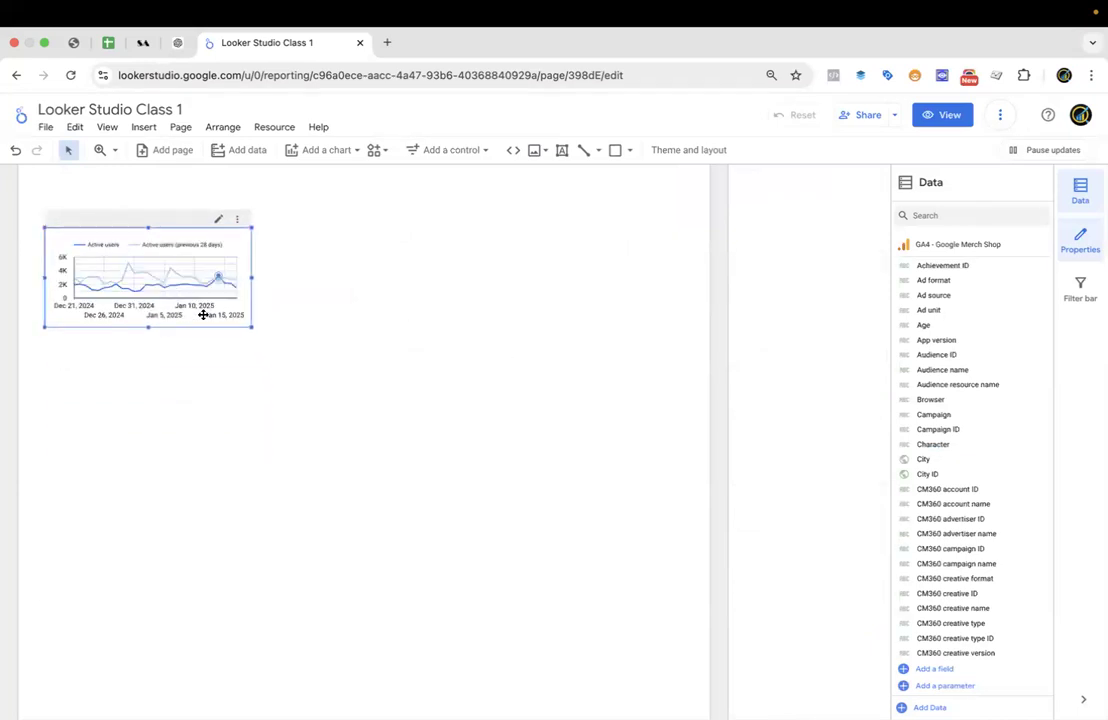
pyautogui.moveTo(251, 328); pyautogui.dragTo(612, 382)
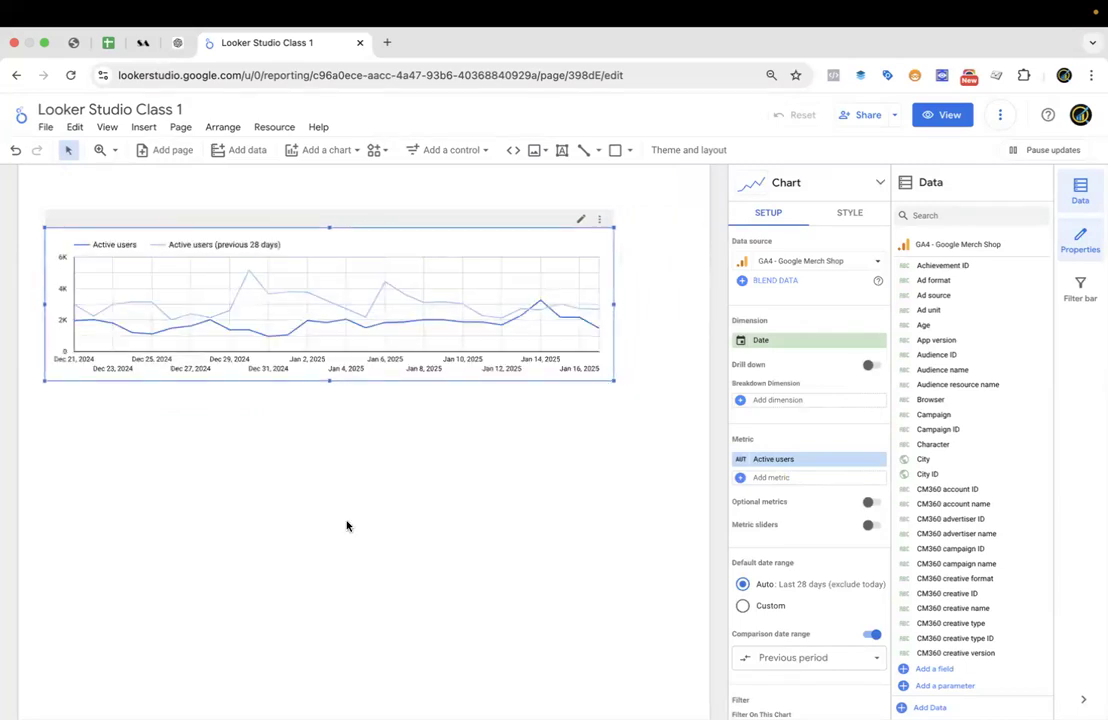
pyautogui.scroll(-3, 346, 524)
pyautogui.scroll(1, 346, 524)
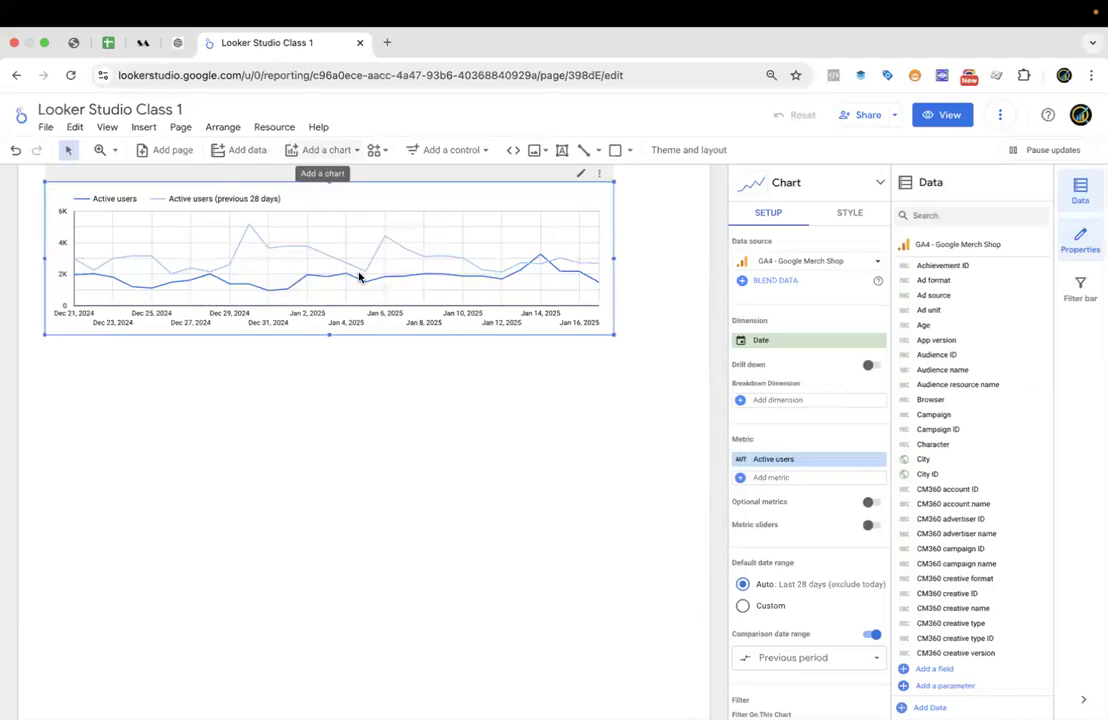
# Add a second time series chart below the Active users chart and widen it to nearly the same width.
pyautogui.click(326, 150)
pyautogui.click(303, 290)
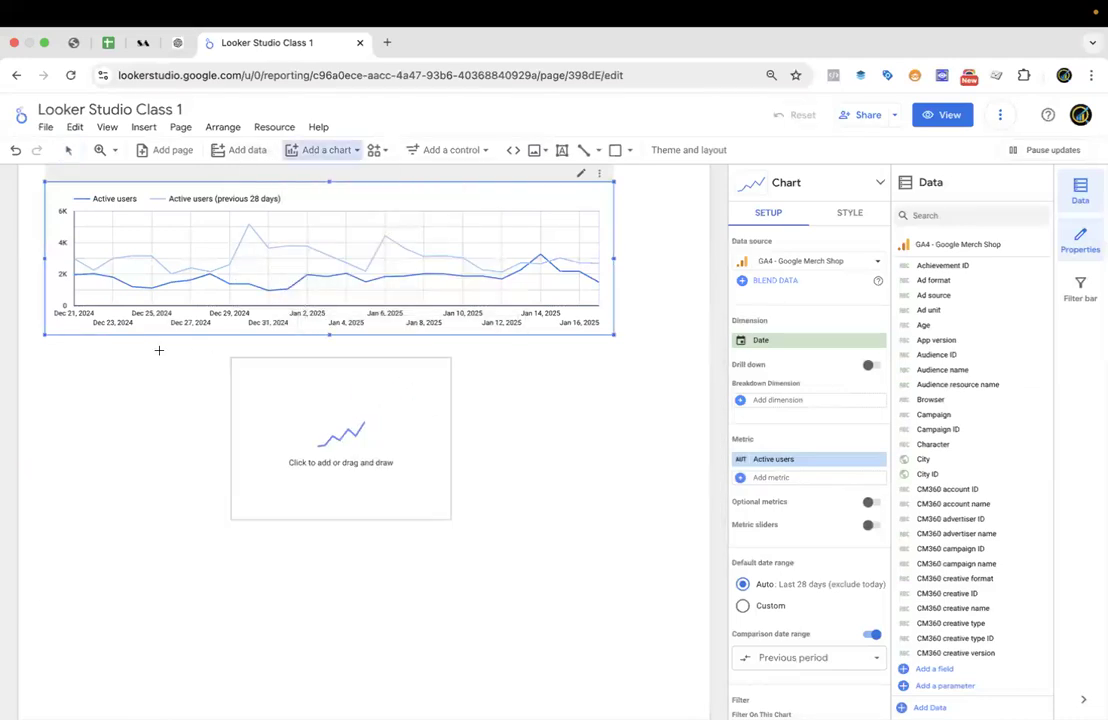
pyautogui.click(57, 359)
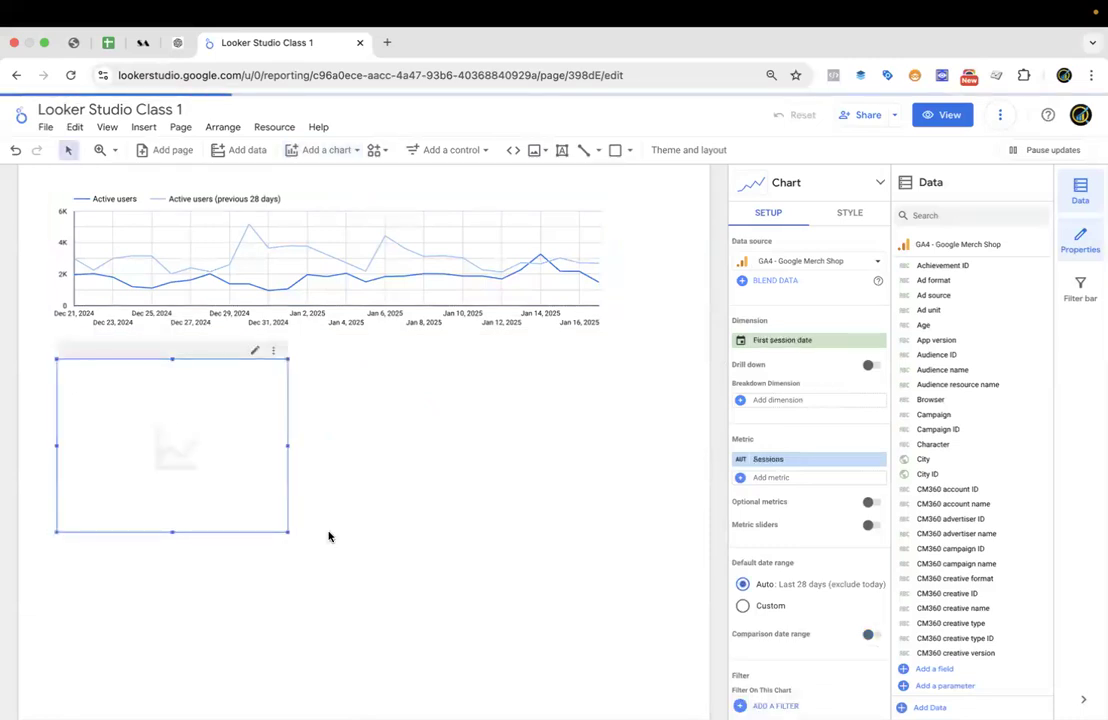
pyautogui.moveTo(288, 536); pyautogui.dragTo(572, 542)
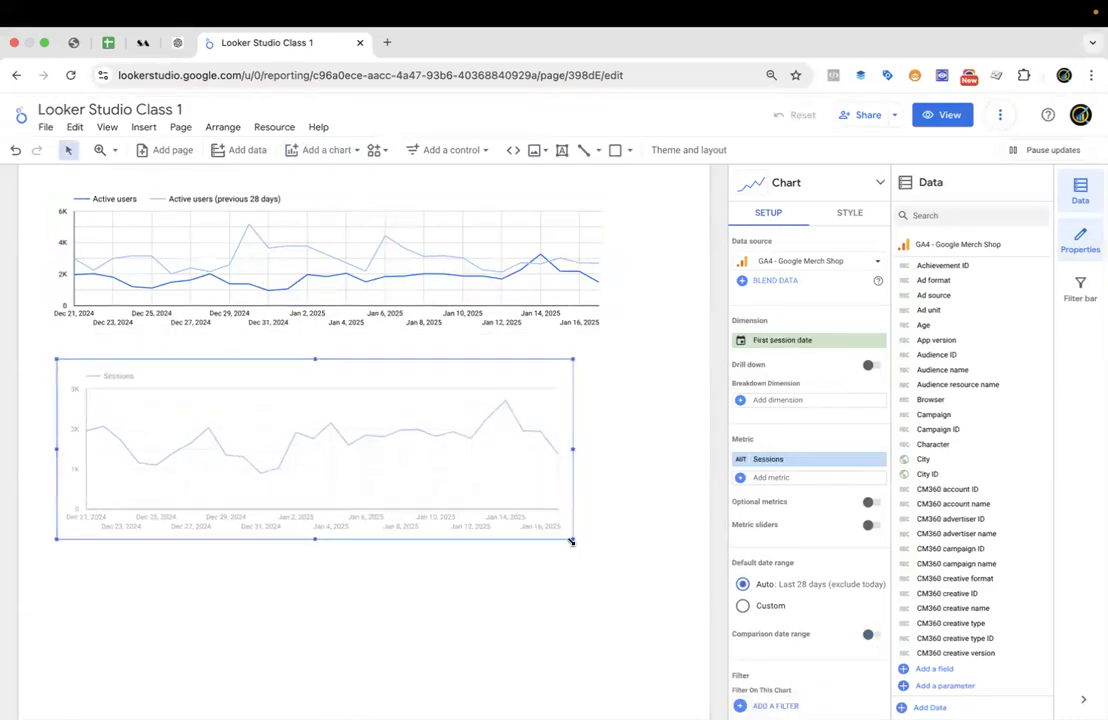
# Undo the recent chart additions, resizing and deletions until the session default channel group table is restored.
pyautogui.scroll(3, 670, 408)
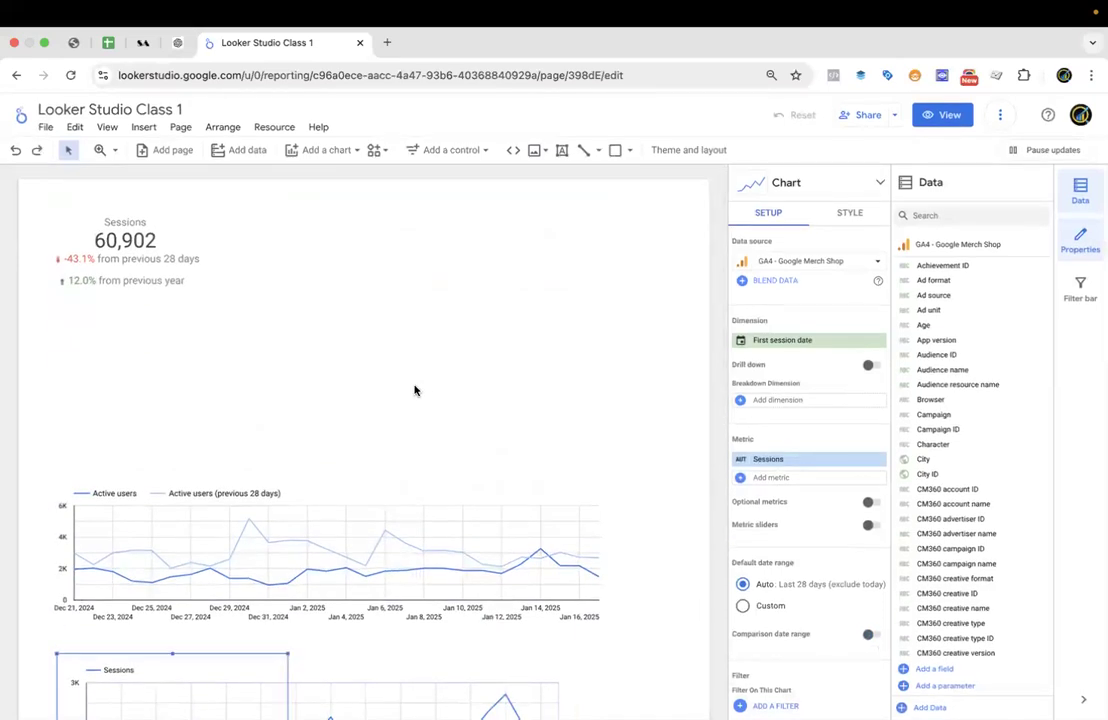
pyautogui.press('Delete')
pyautogui.hotkey('ctrl', 'z')
pyautogui.hotkey('ctrl', 'z')
pyautogui.hotkey('ctrl', 'z')
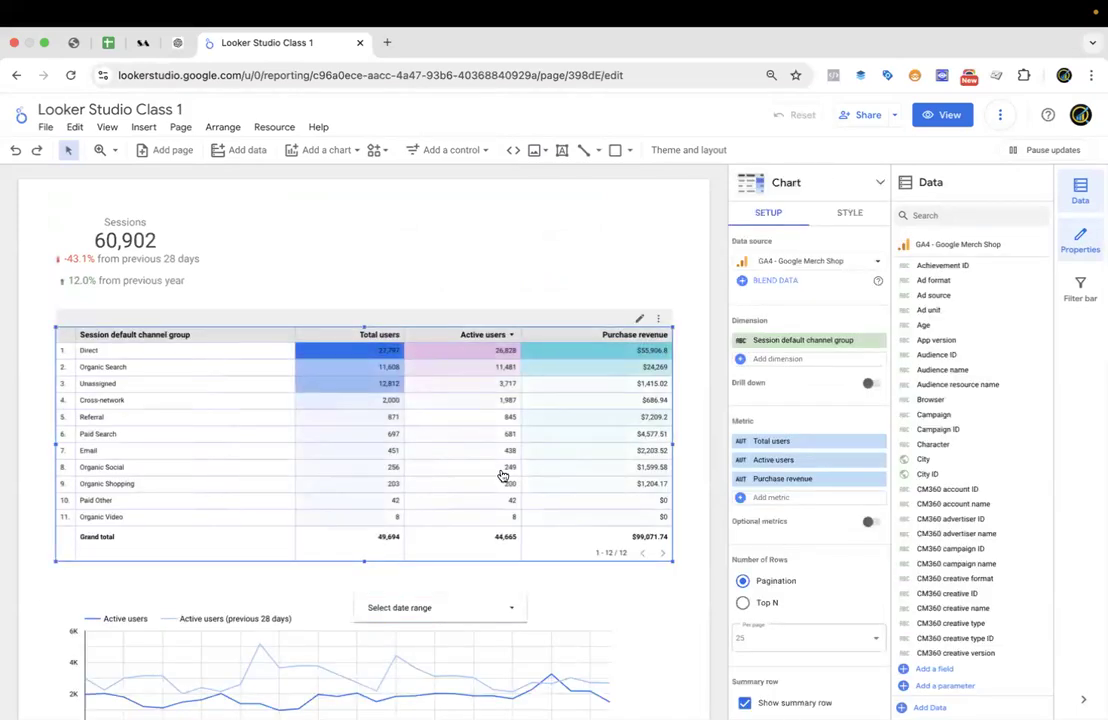
# Reposition the Active users time series chart below the table, around the date range control.
pyautogui.scroll(-5, 678, 594)
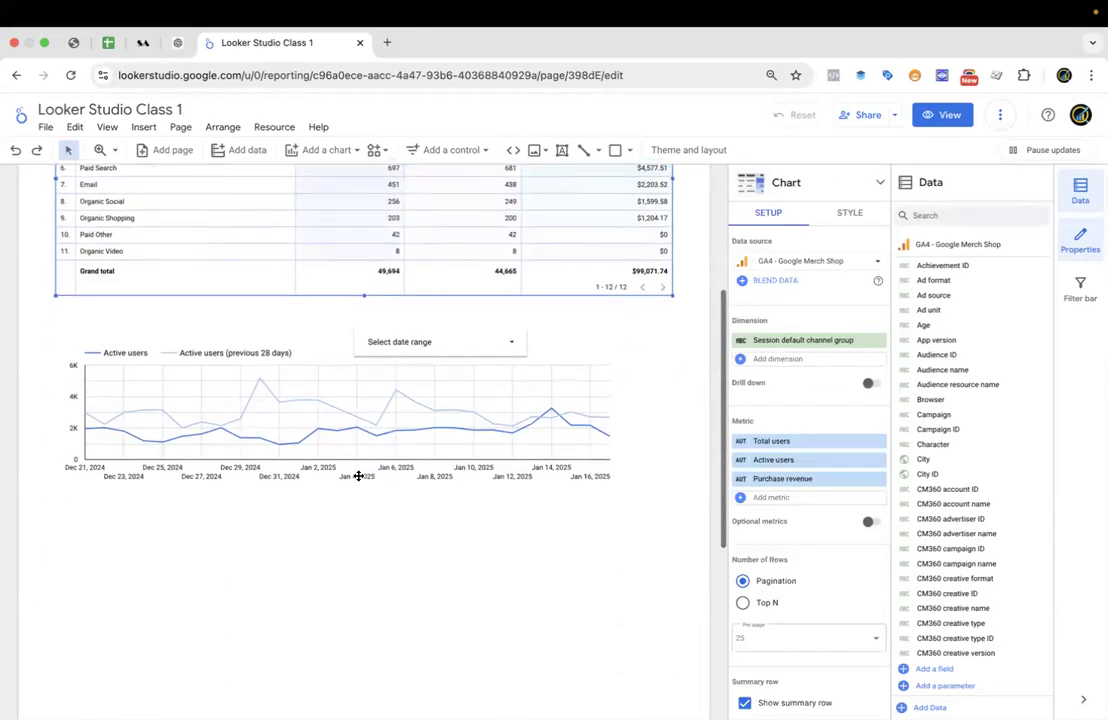
pyautogui.scroll(-2, 326, 535)
pyautogui.click(289, 354)
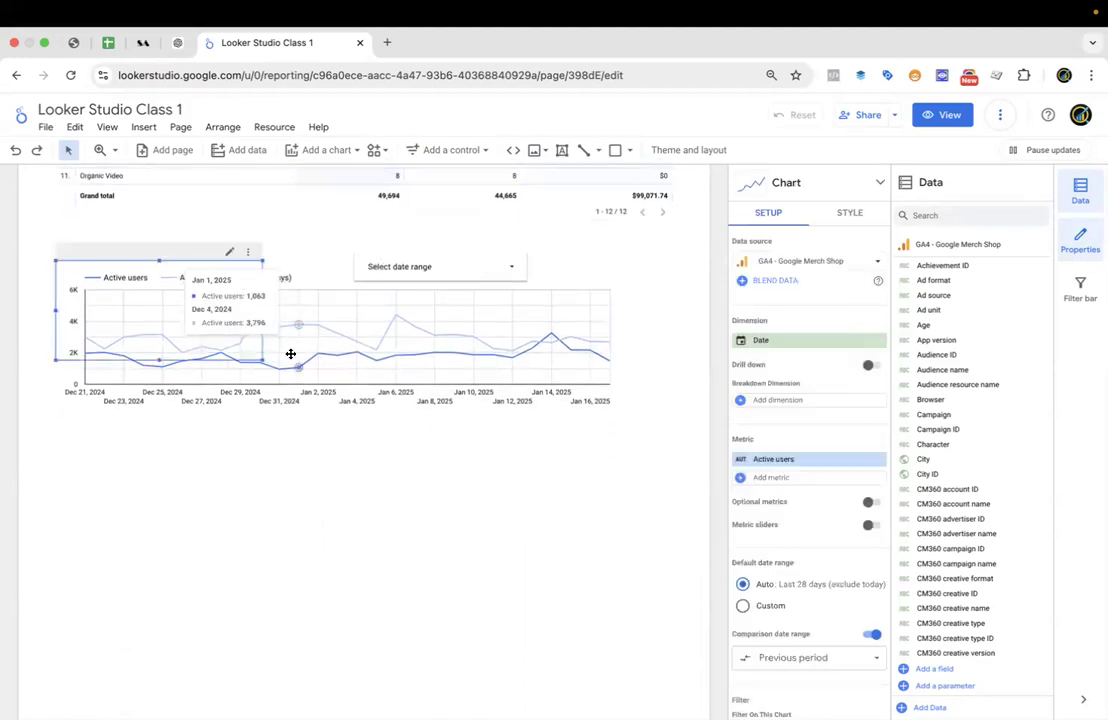
pyautogui.moveTo(391, 312); pyautogui.dragTo(391, 365)
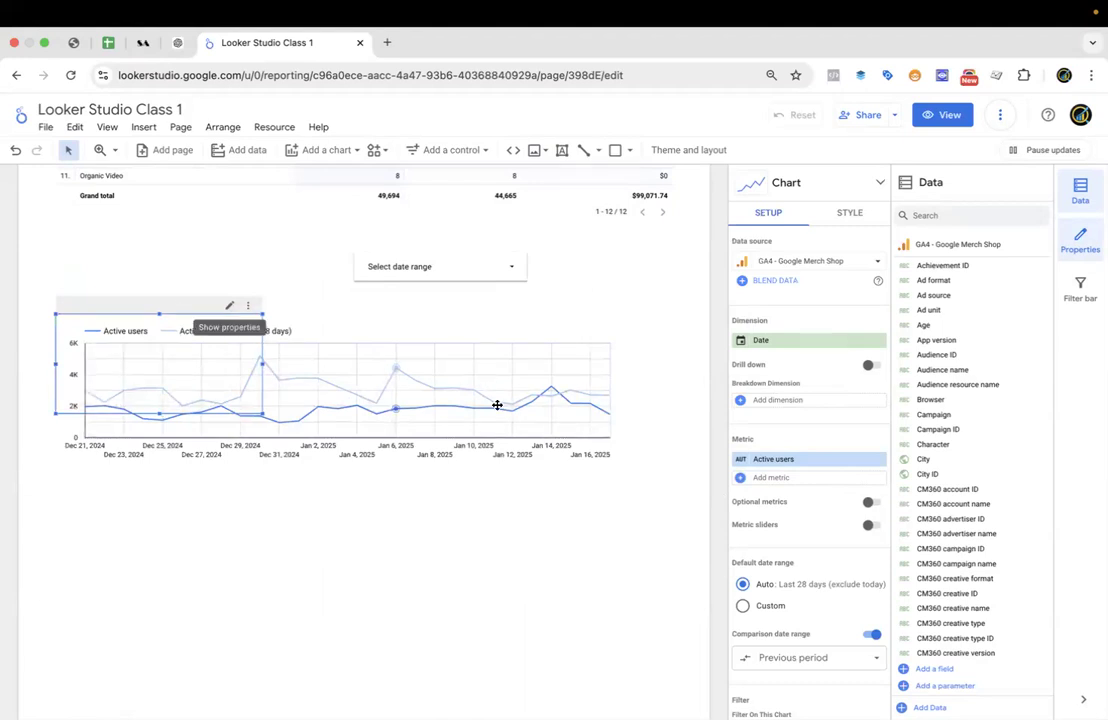
pyautogui.click(423, 492)
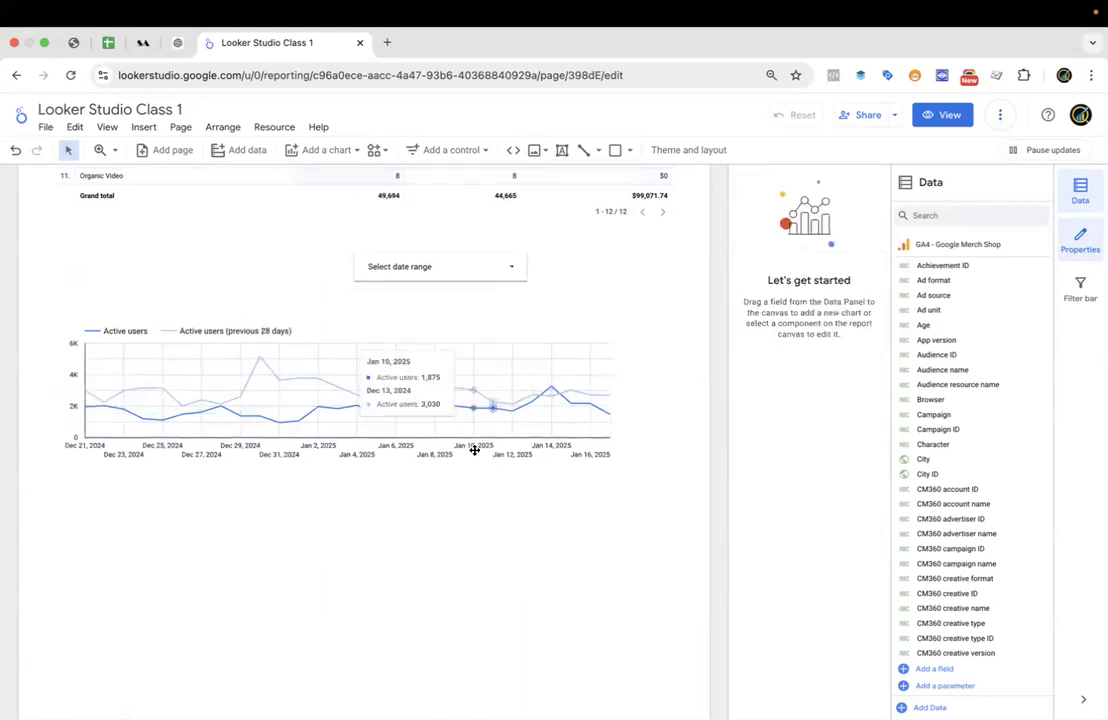
pyautogui.click(474, 450)
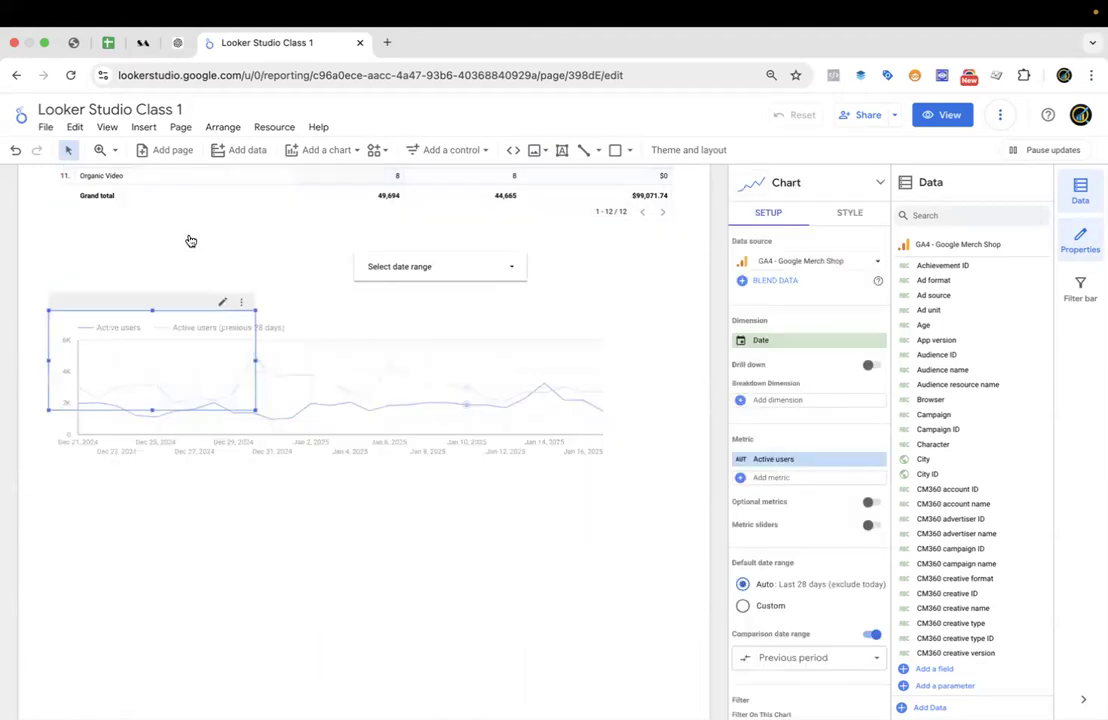
# Check the arrange options for the Active users comparison chart and delete the chart from the page.
pyautogui.rightClick(235, 316)
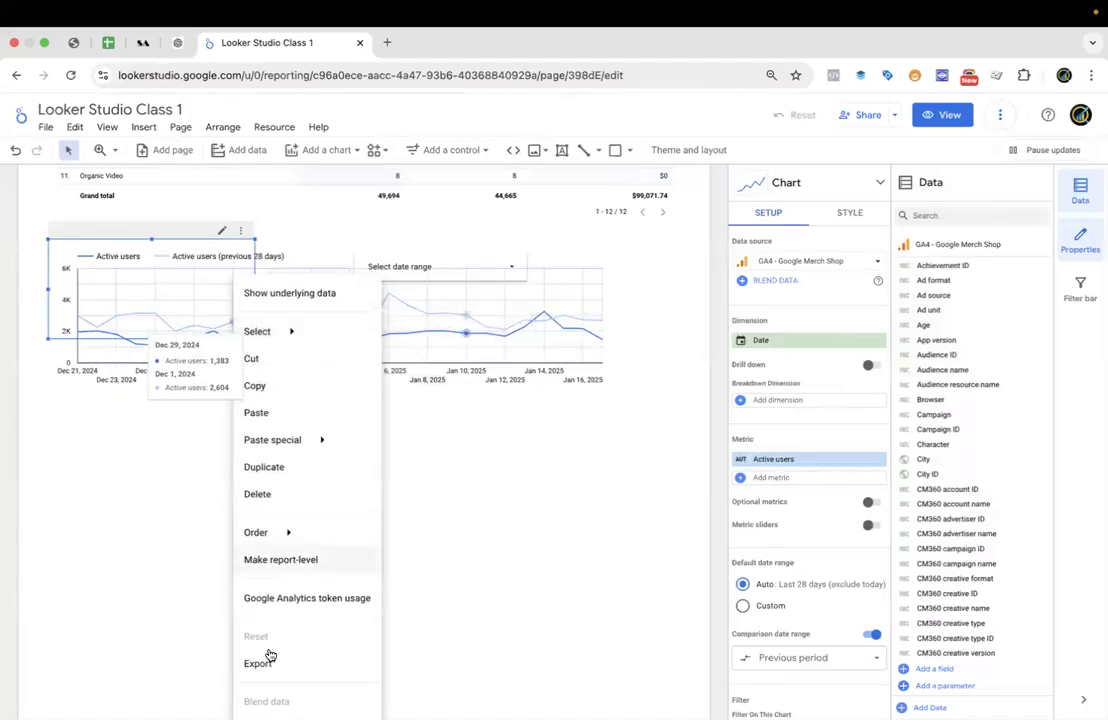
pyautogui.click(225, 125)
pyautogui.click(222, 127)
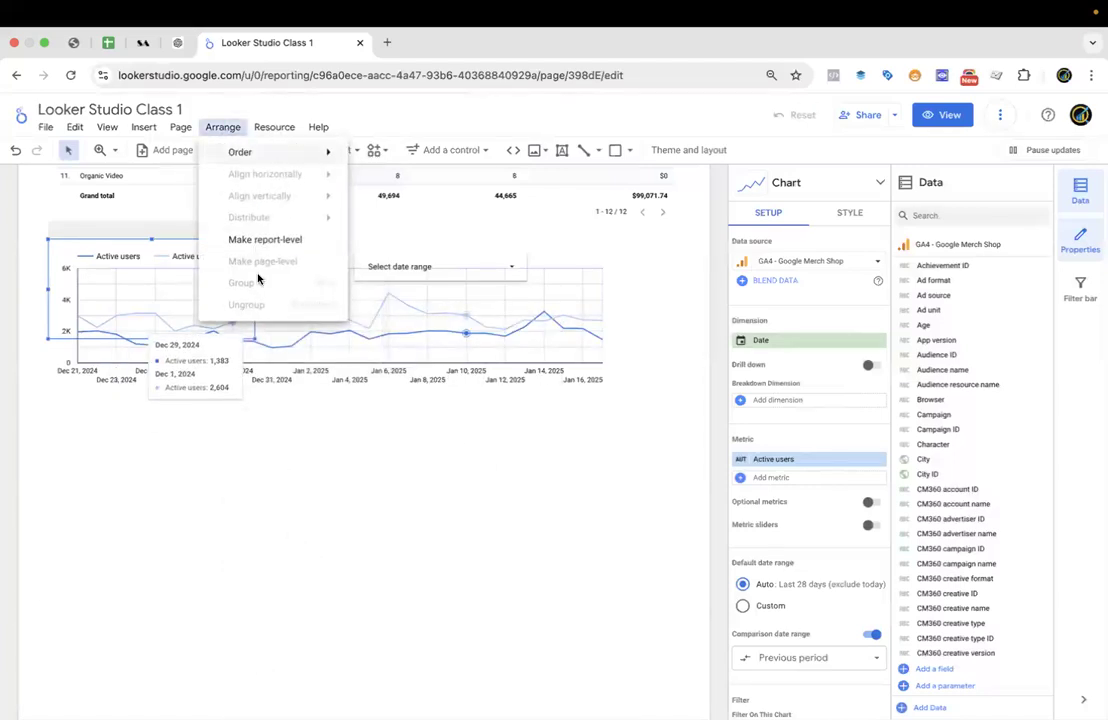
pyautogui.click(341, 372)
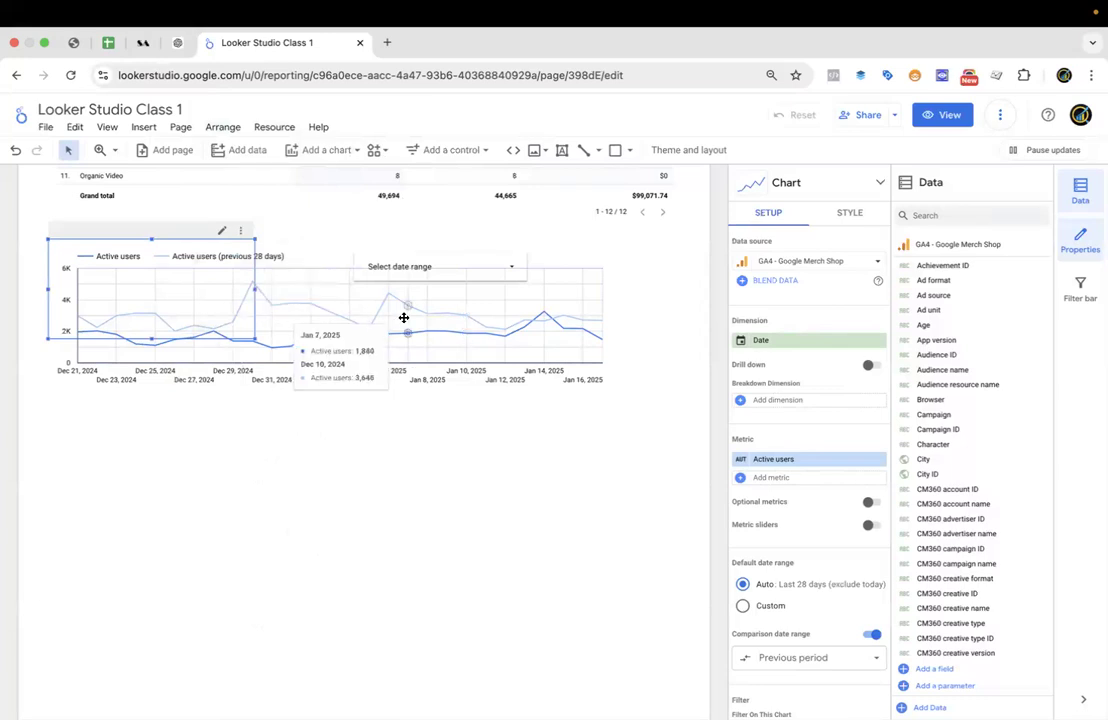
pyautogui.press('Delete')
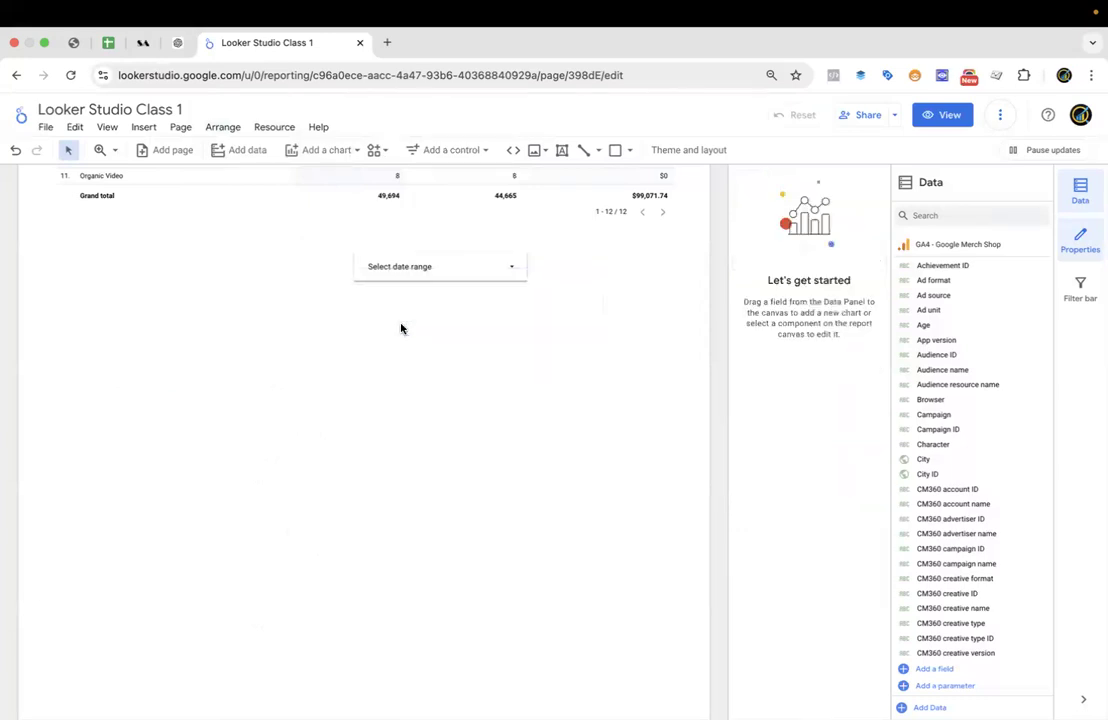
# Draw a new time series chart below the date range control, spanning roughly half the page width.
pyautogui.click(328, 150)
pyautogui.click(302, 292)
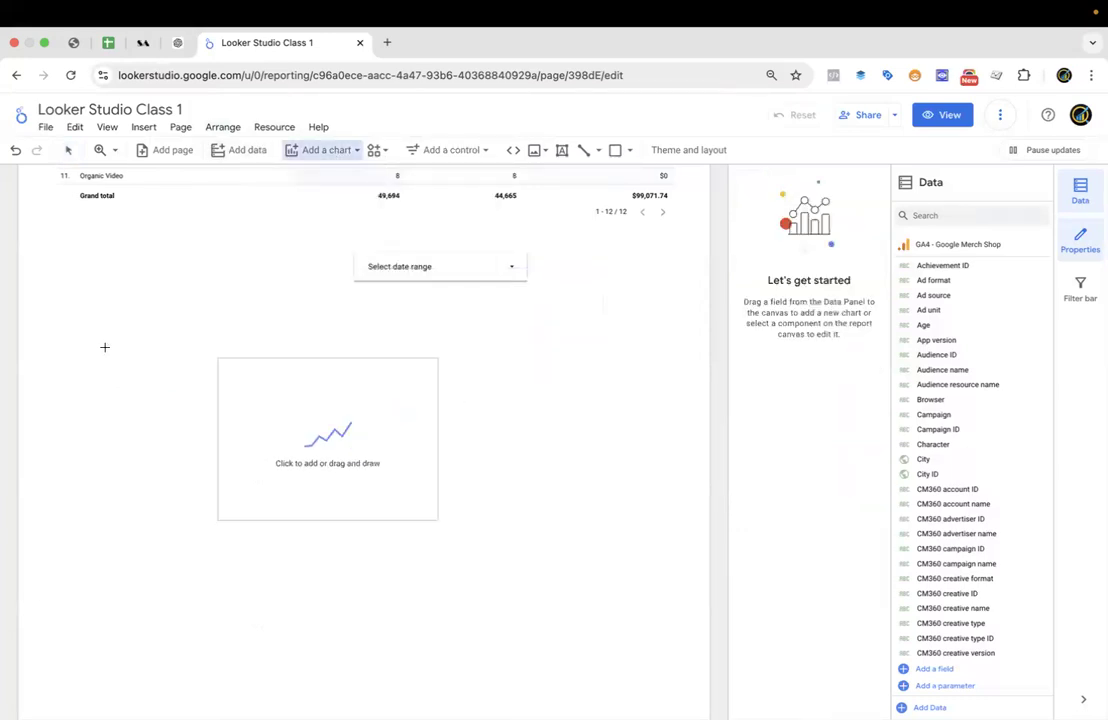
pyautogui.moveTo(104, 346)
pyautogui.mouseDown()
pyautogui.moveTo(334, 516)
pyautogui.moveTo(448, 534)
pyautogui.moveTo(475, 523)
pyautogui.mouseUp()
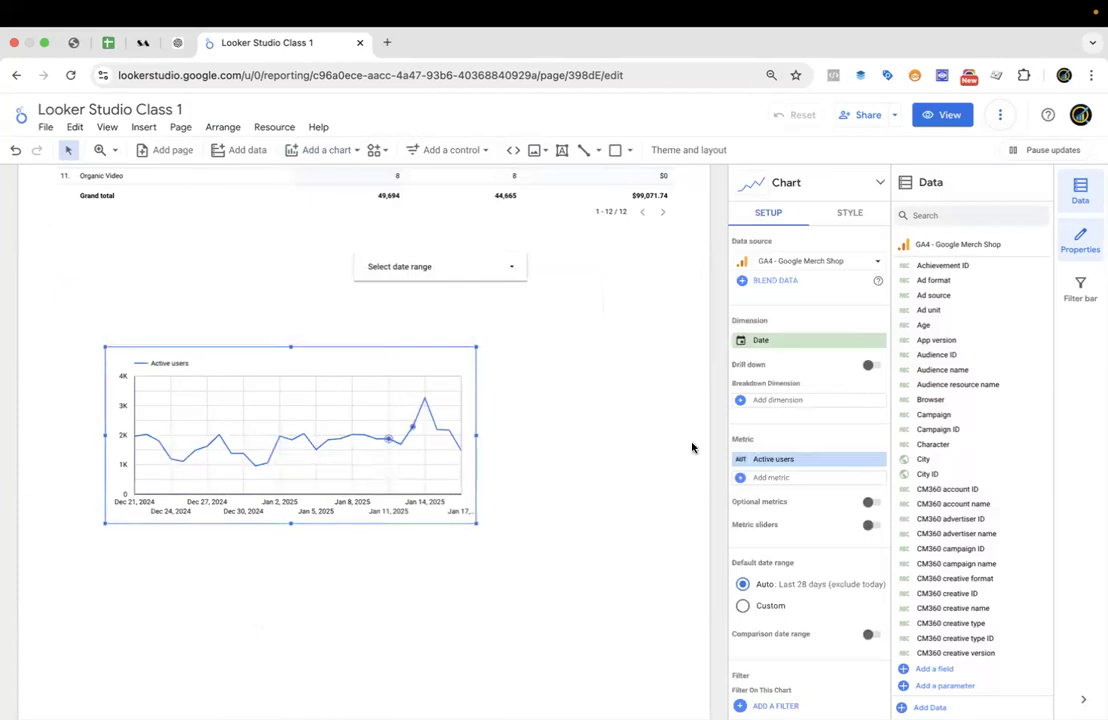
# Add Engaged sessions as the second metric of the new time series chart and nudge the chart slightly upward.
pyautogui.click(771, 478)
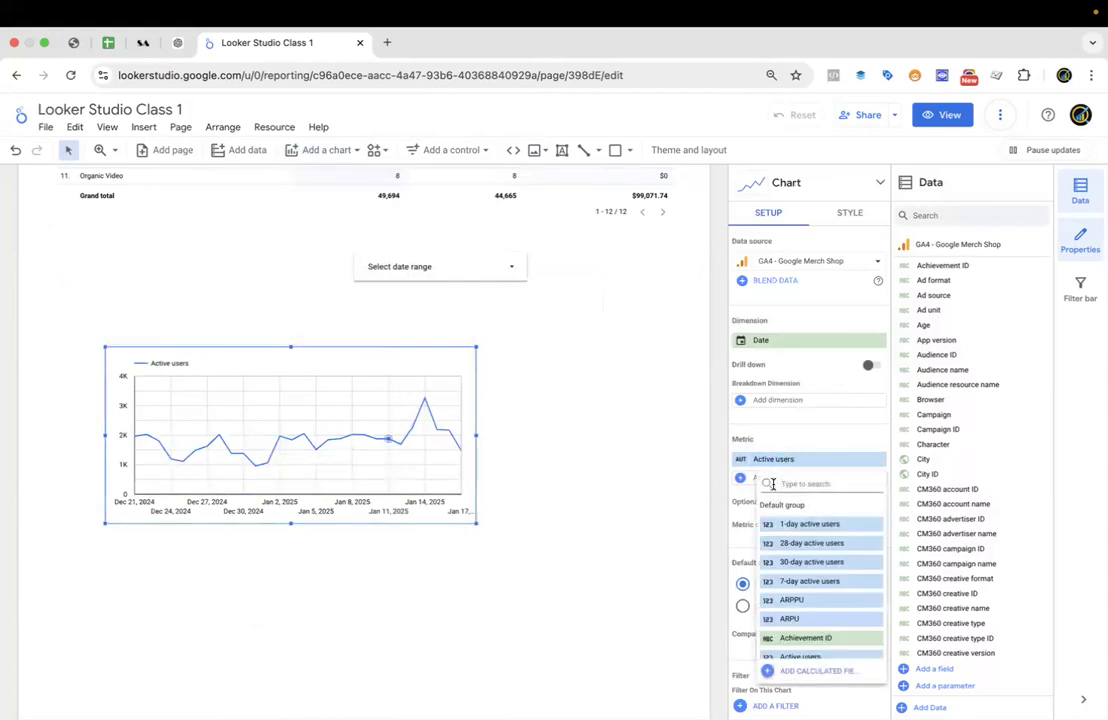
pyautogui.write('enga')
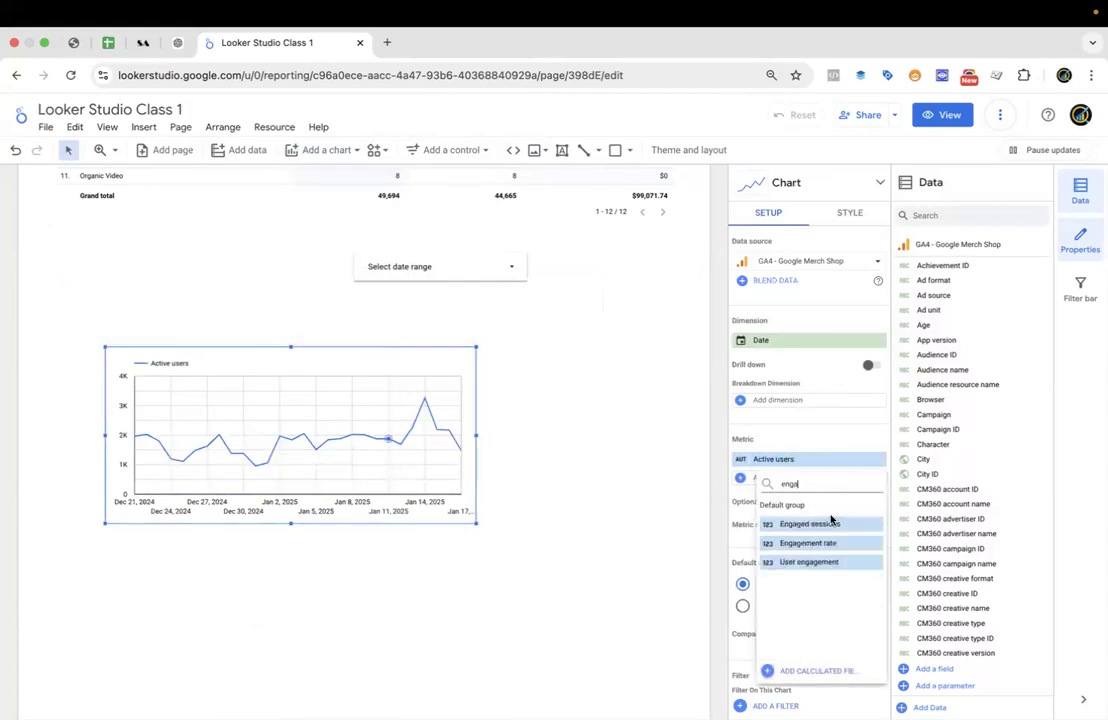
pyautogui.click(838, 524)
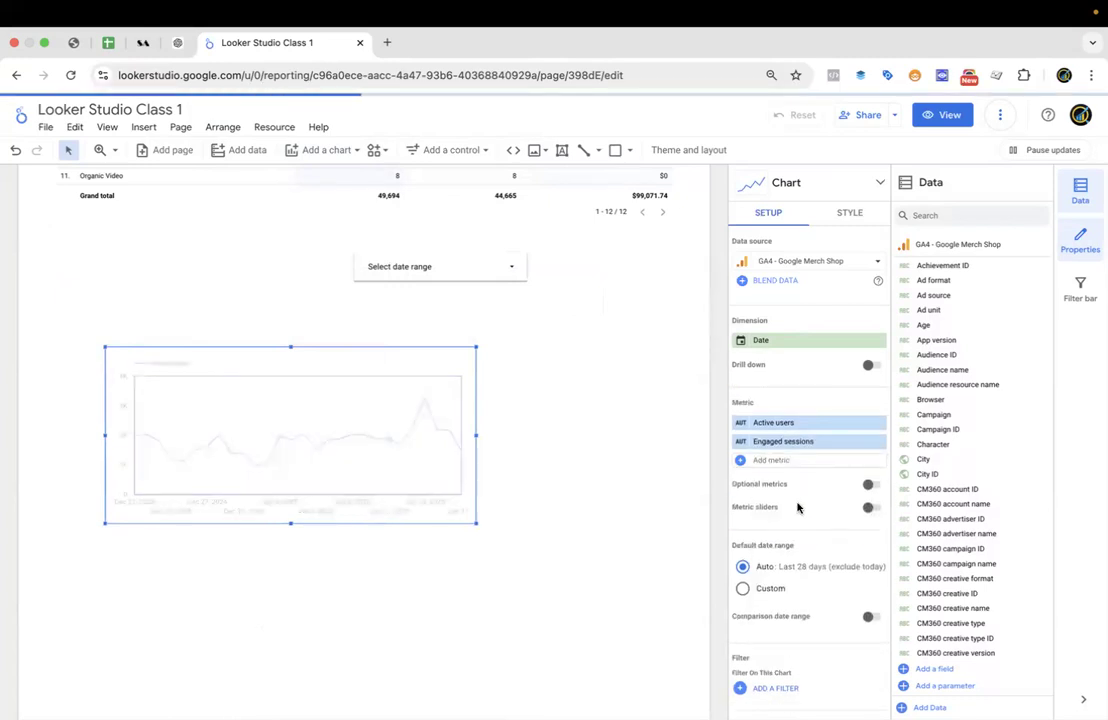
pyautogui.moveTo(299, 401); pyautogui.dragTo(292, 388)
pyautogui.scroll(-2, 779, 467)
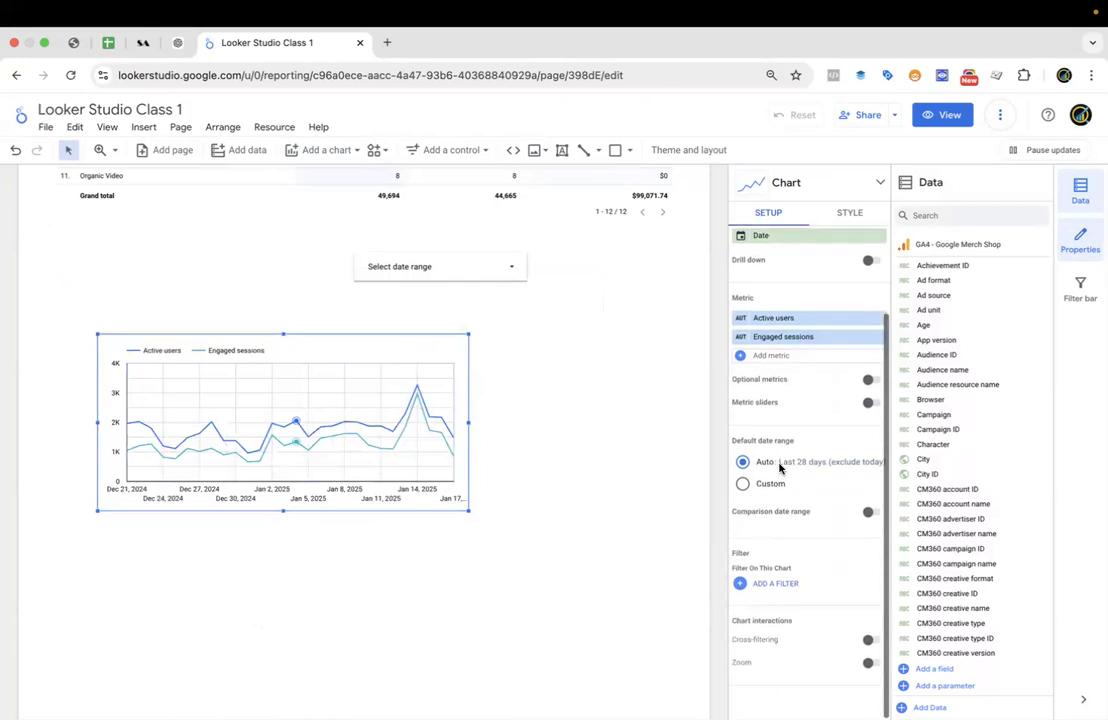
pyautogui.scroll(2, 779, 465)
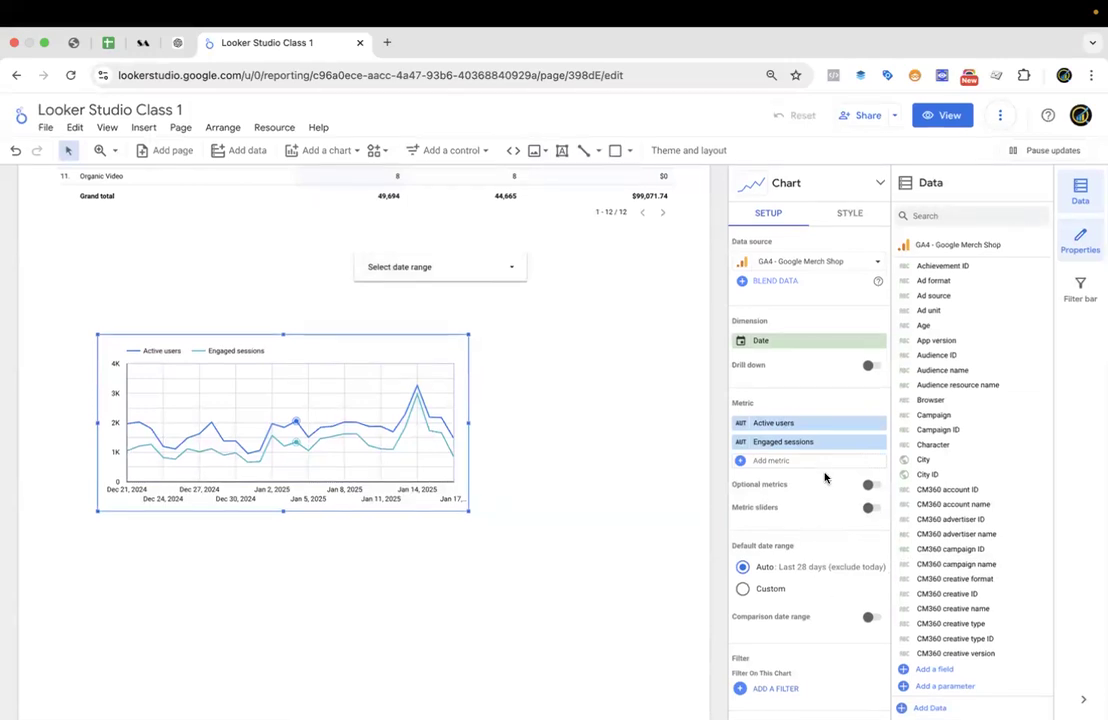
# Style the Active users series of the time series chart with line weight 4 and a Dashed line.
pyautogui.click(852, 214)
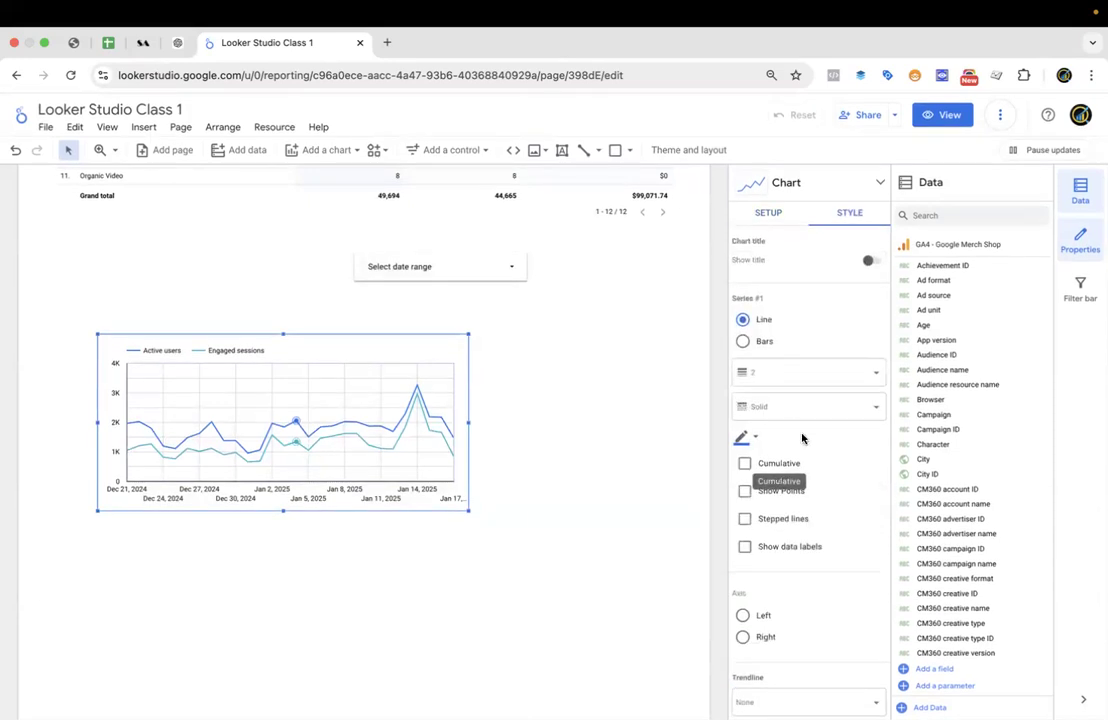
pyautogui.scroll(-10, 807, 468)
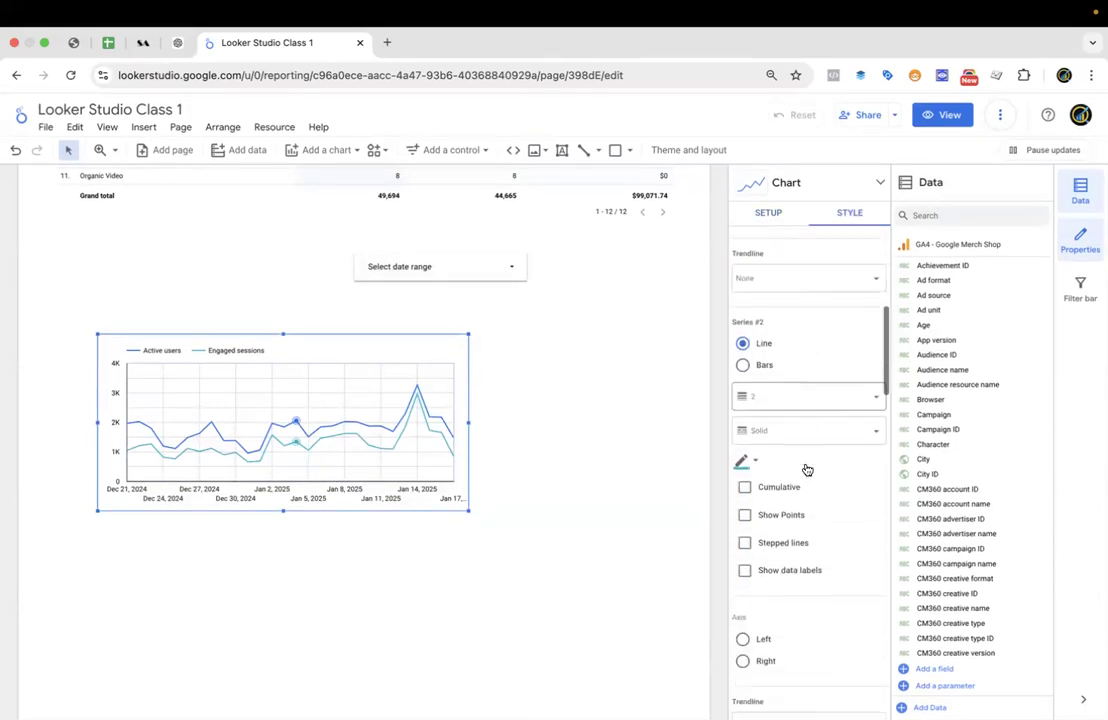
pyautogui.scroll(10, 807, 468)
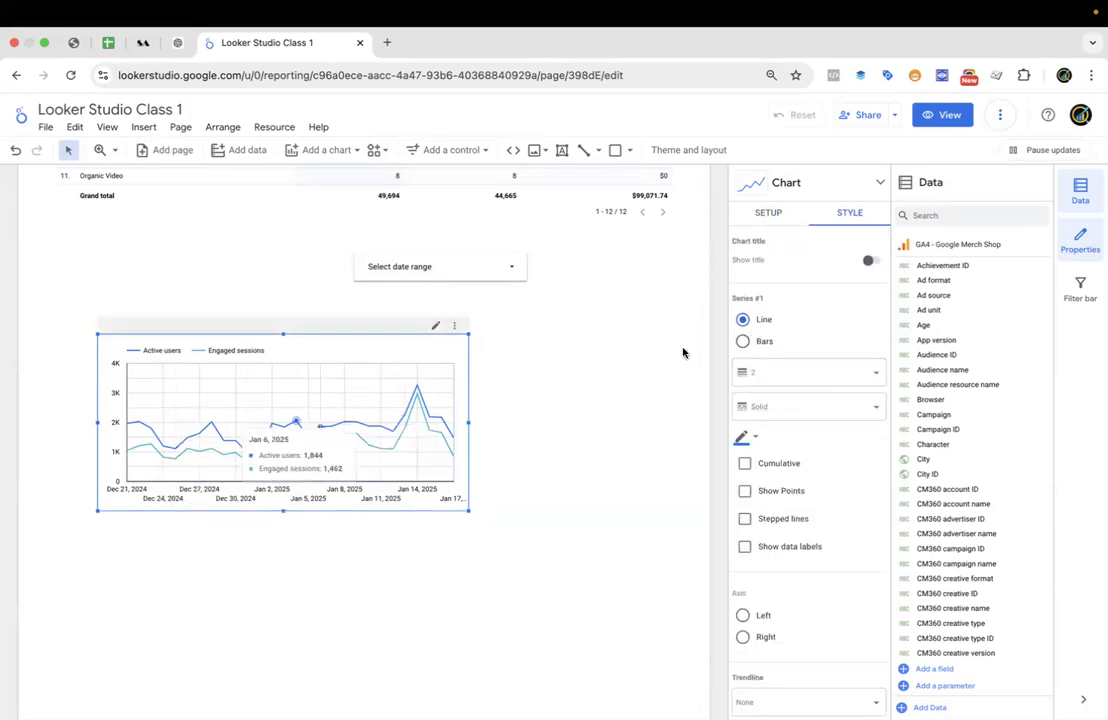
pyautogui.click(784, 374)
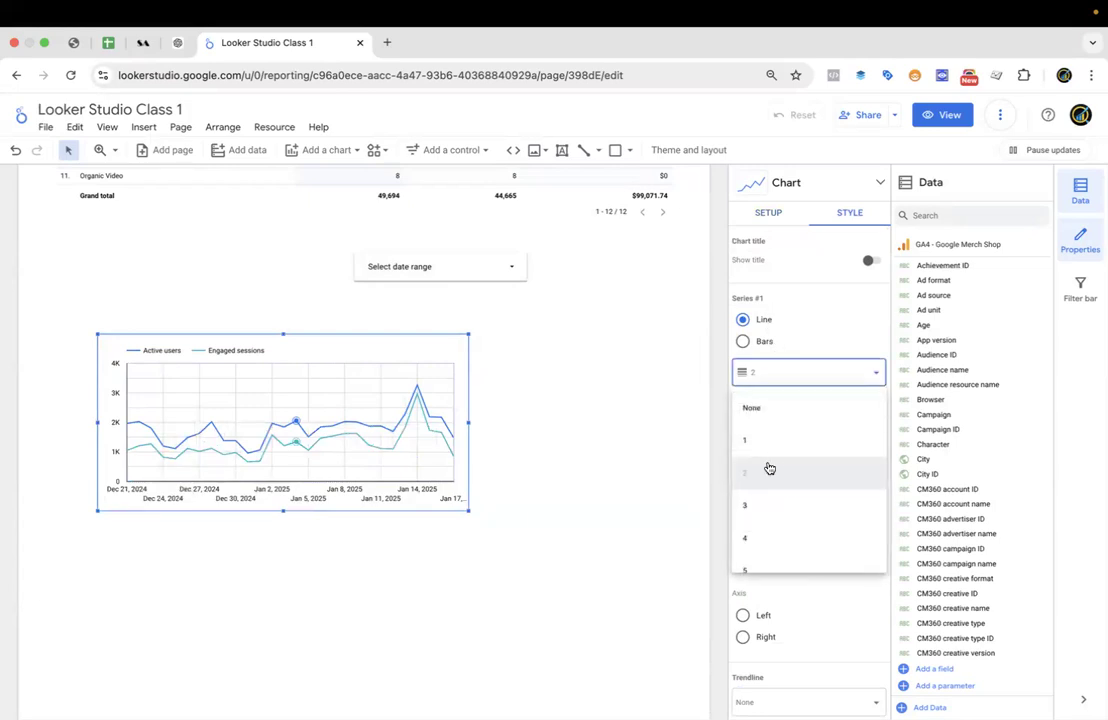
pyautogui.click(752, 543)
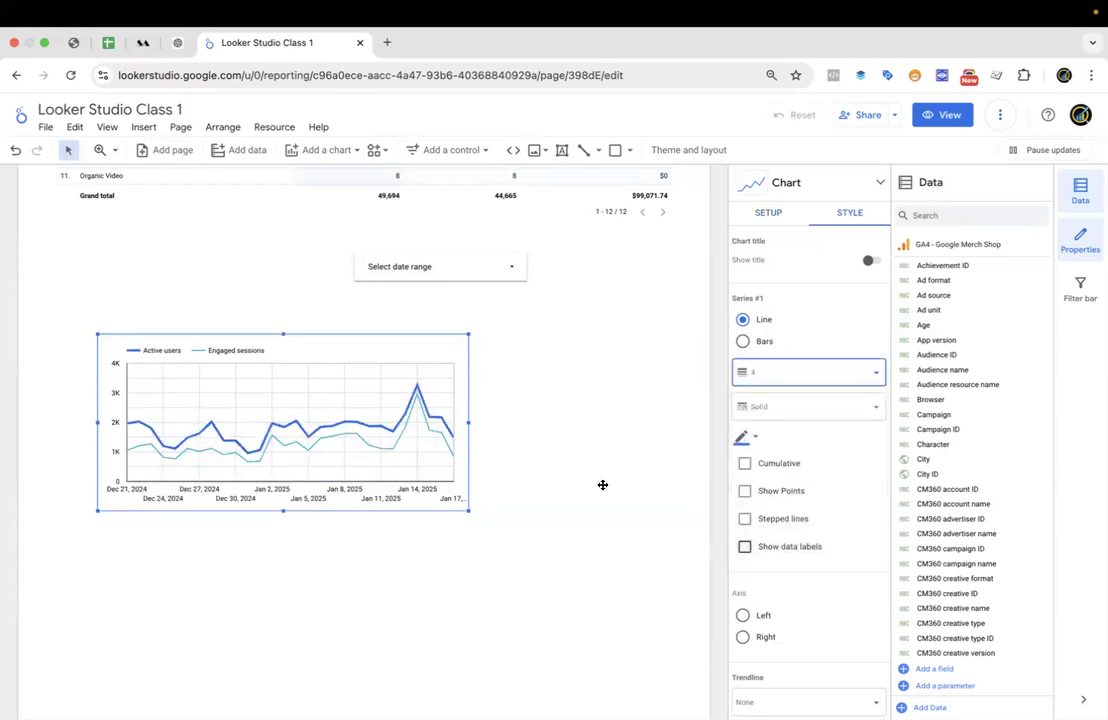
pyautogui.click(775, 412)
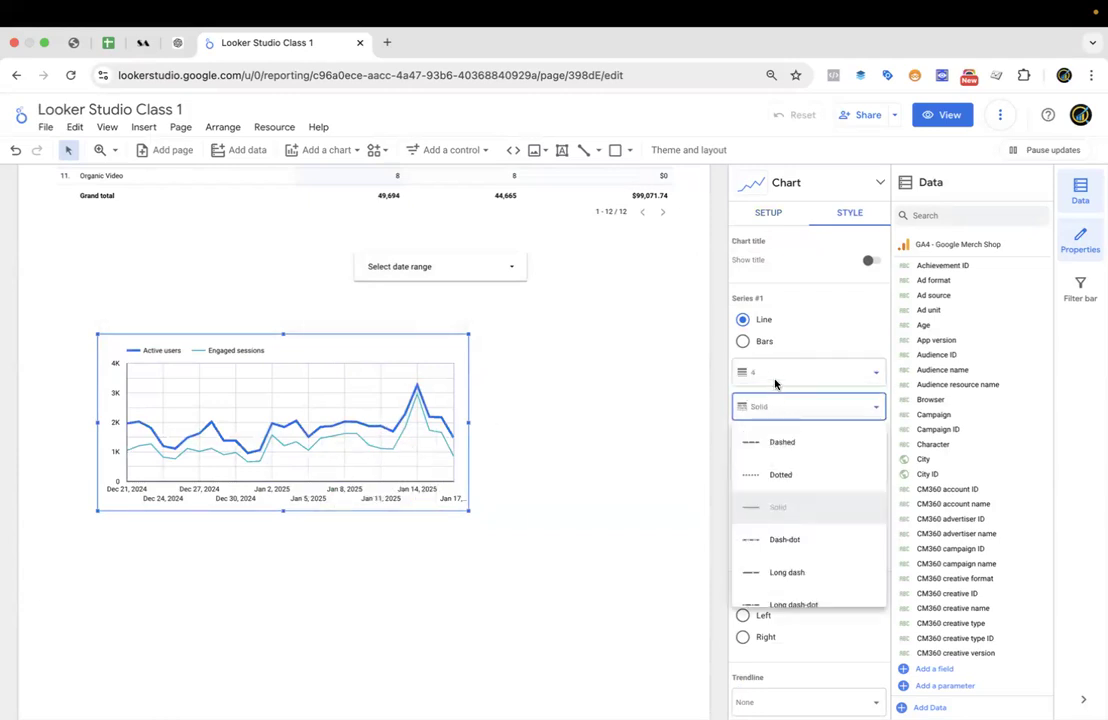
pyautogui.click(786, 455)
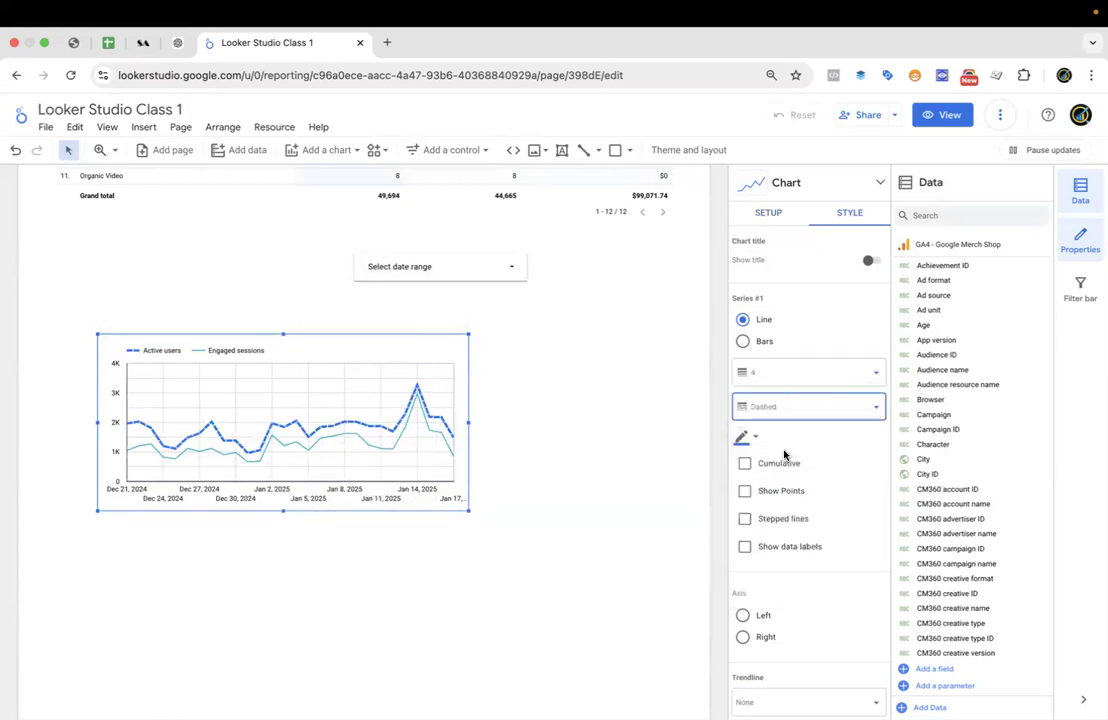
# Set the Active users series line weight to 2.
pyautogui.click(772, 379)
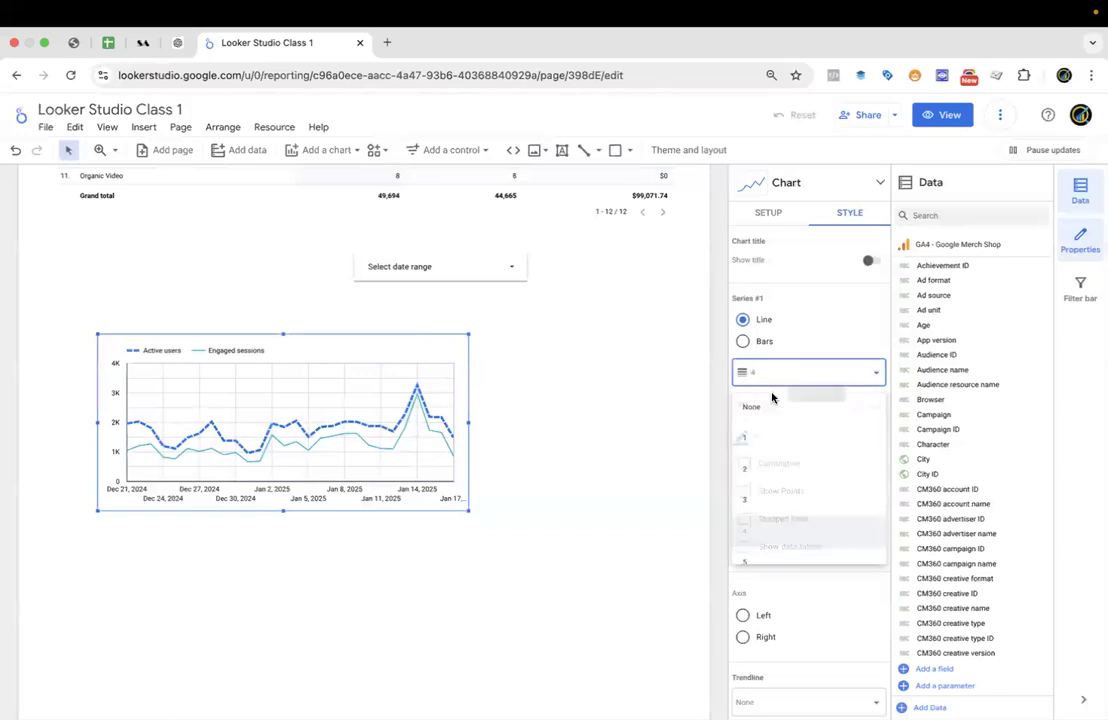
pyautogui.click(759, 470)
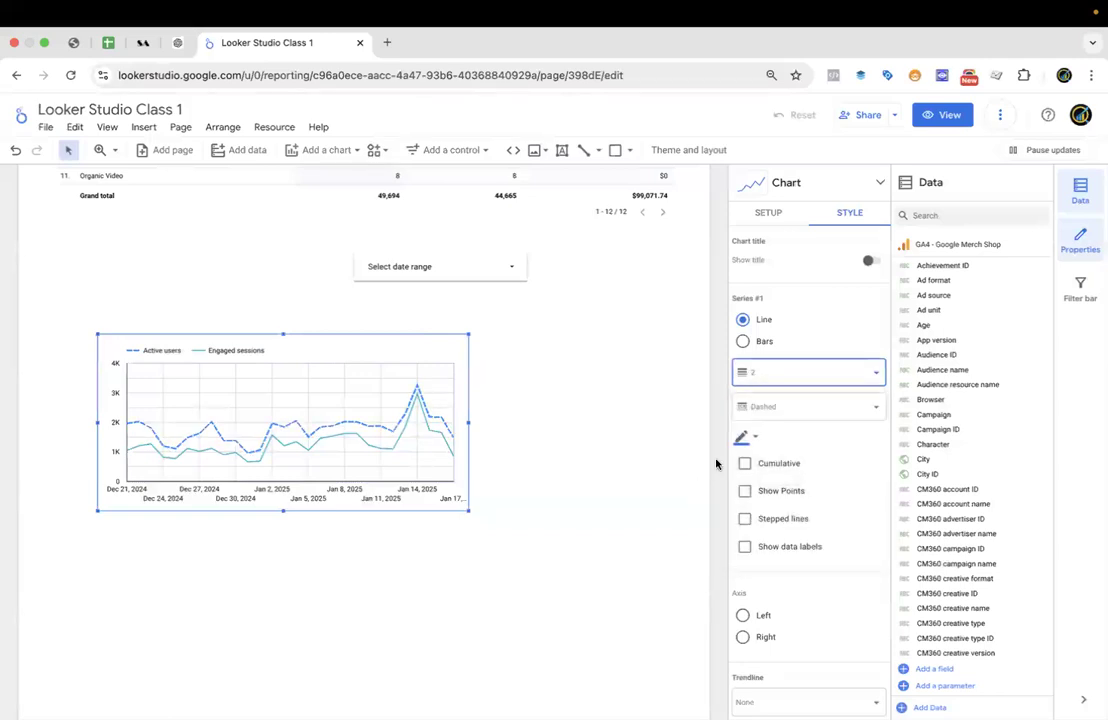
pyautogui.click(786, 378)
pyautogui.click(815, 353)
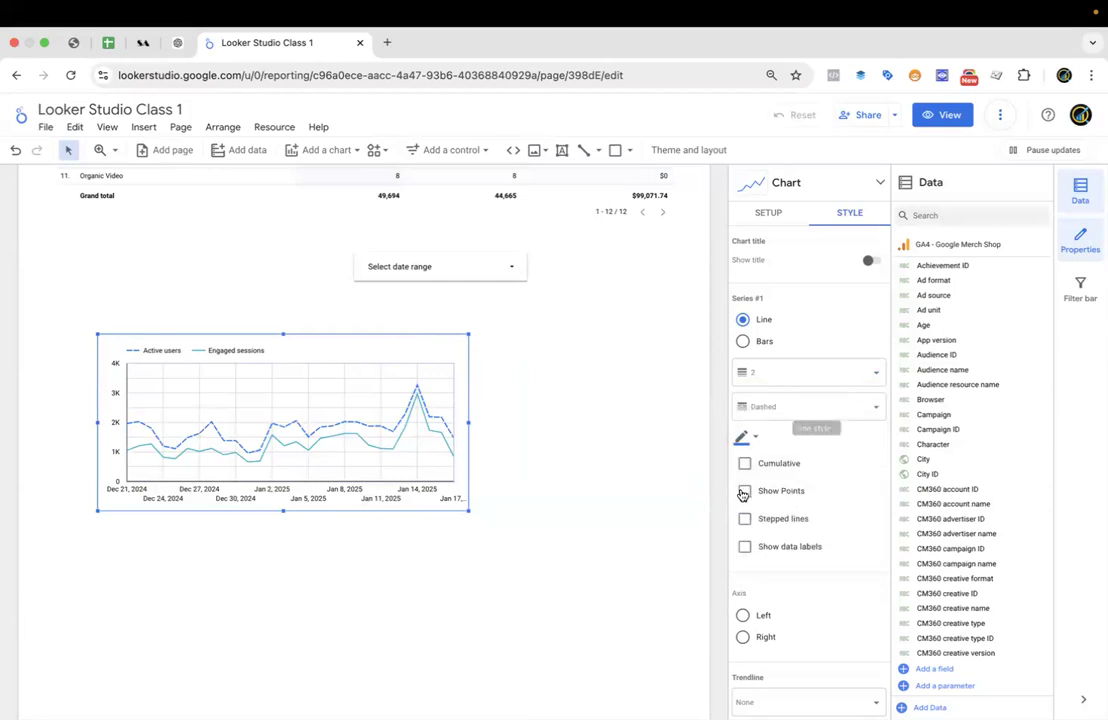
# Try the Cumulative option on the Active users series, turn it off again, and enable Show Points.
pyautogui.click(745, 464)
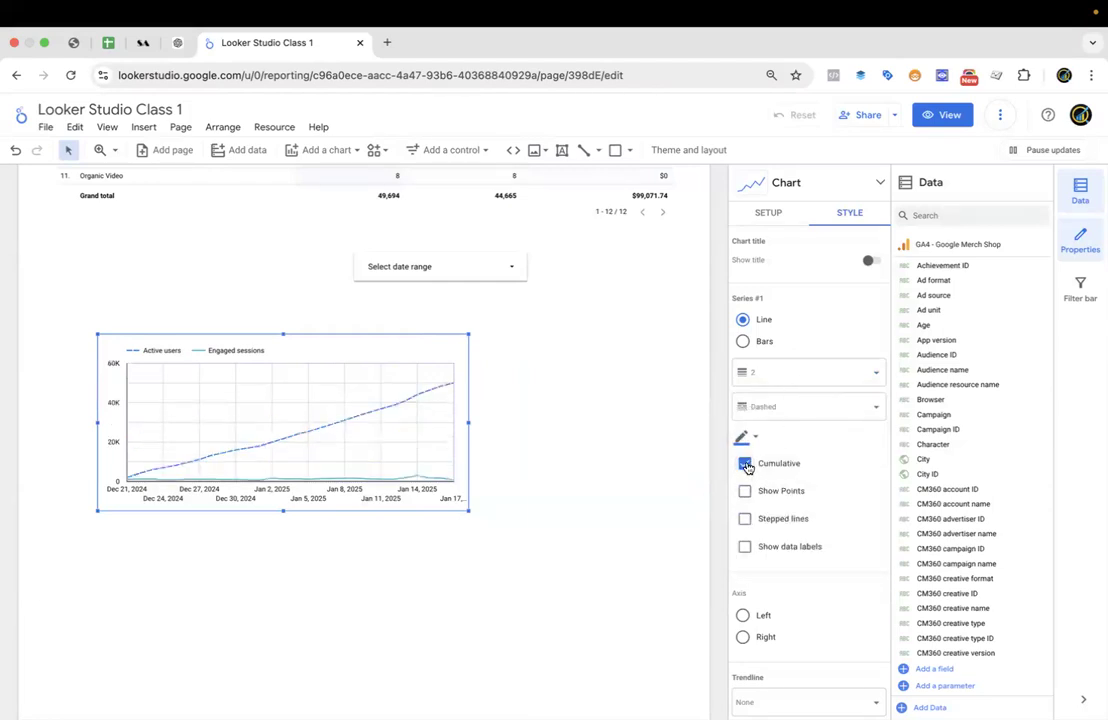
pyautogui.click(746, 465)
pyautogui.click(744, 491)
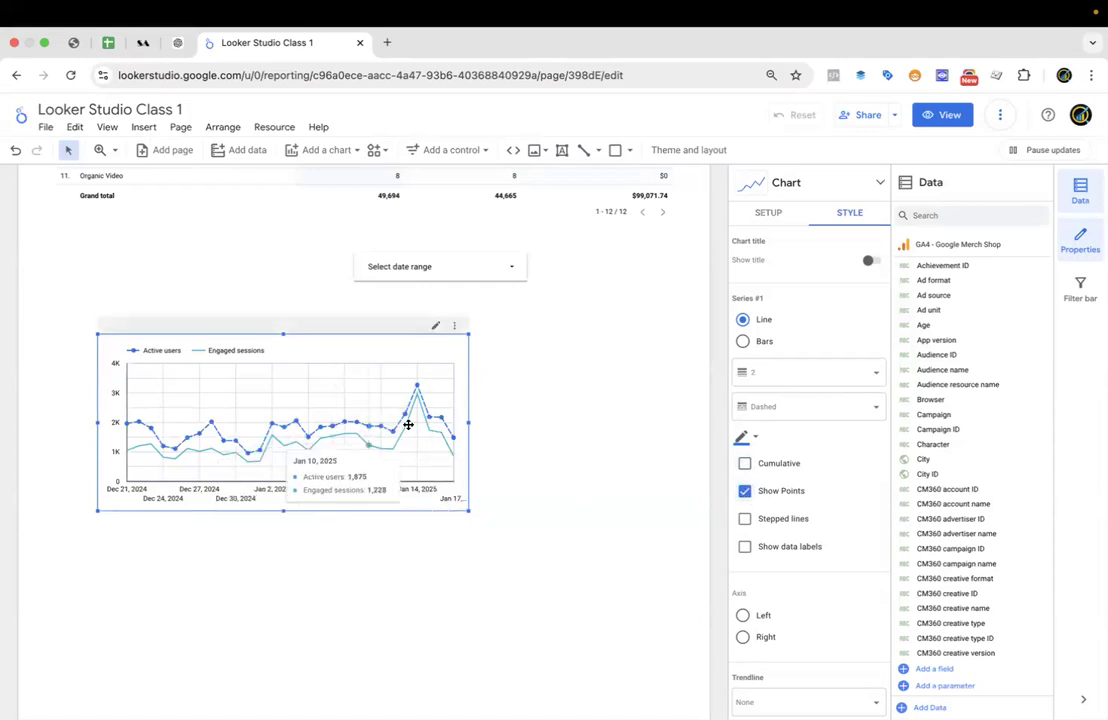
# Try stepped lines and data labels on the Active users series, leaving both options off.
pyautogui.click(745, 520)
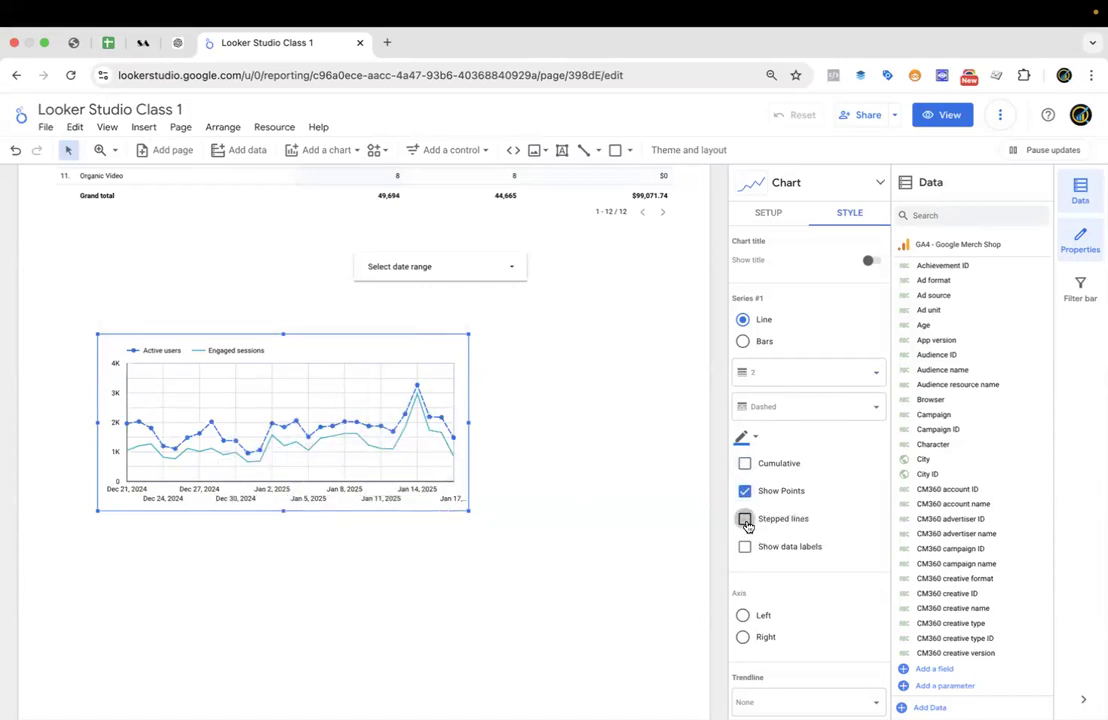
pyautogui.click(745, 520)
pyautogui.click(744, 548)
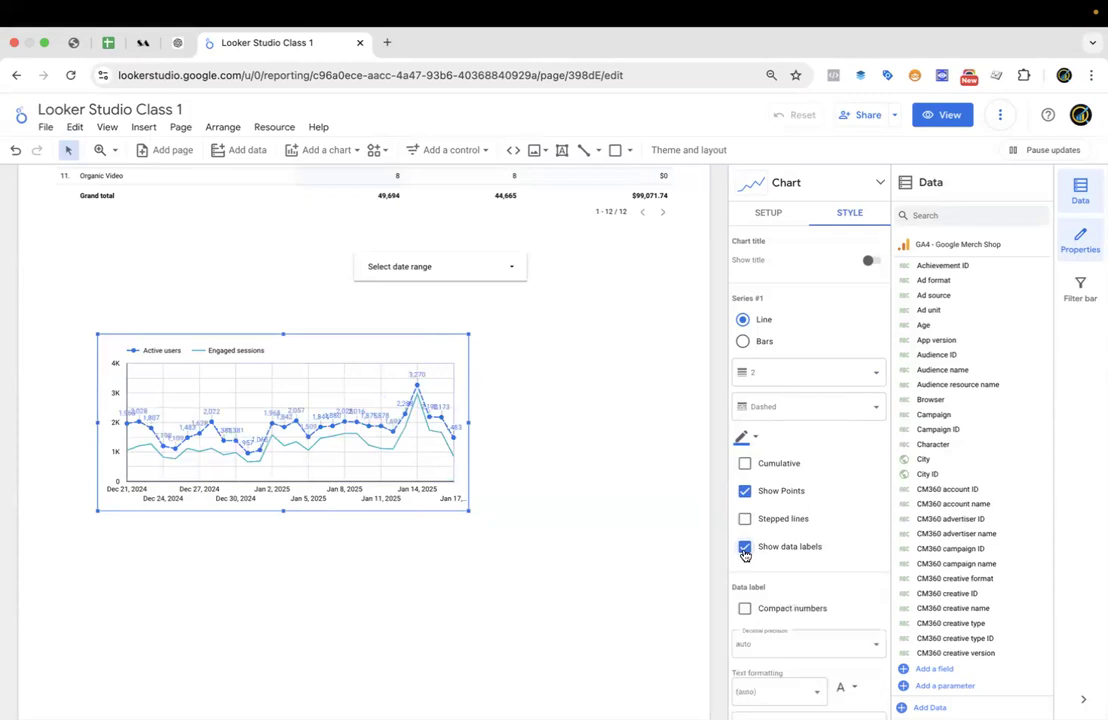
pyautogui.click(744, 548)
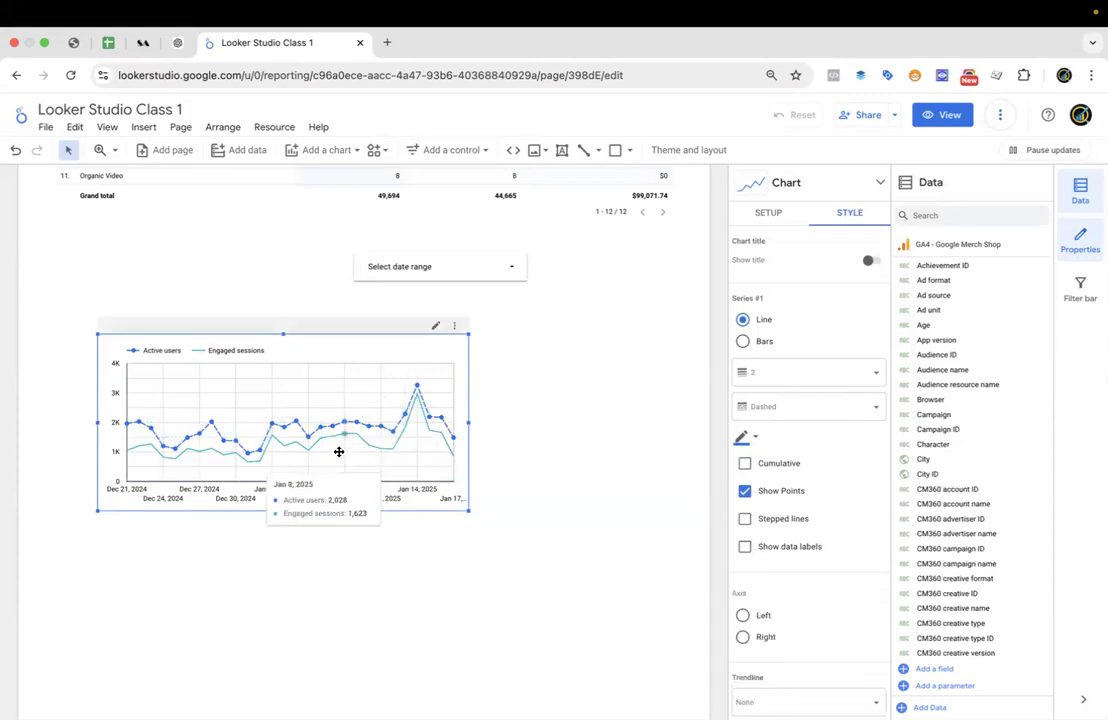
# Change the line colour of the Engaged sessions series to yellow.
pyautogui.scroll(-3, 774, 510)
pyautogui.scroll(2, 777, 512)
pyautogui.scroll(1, 777, 512)
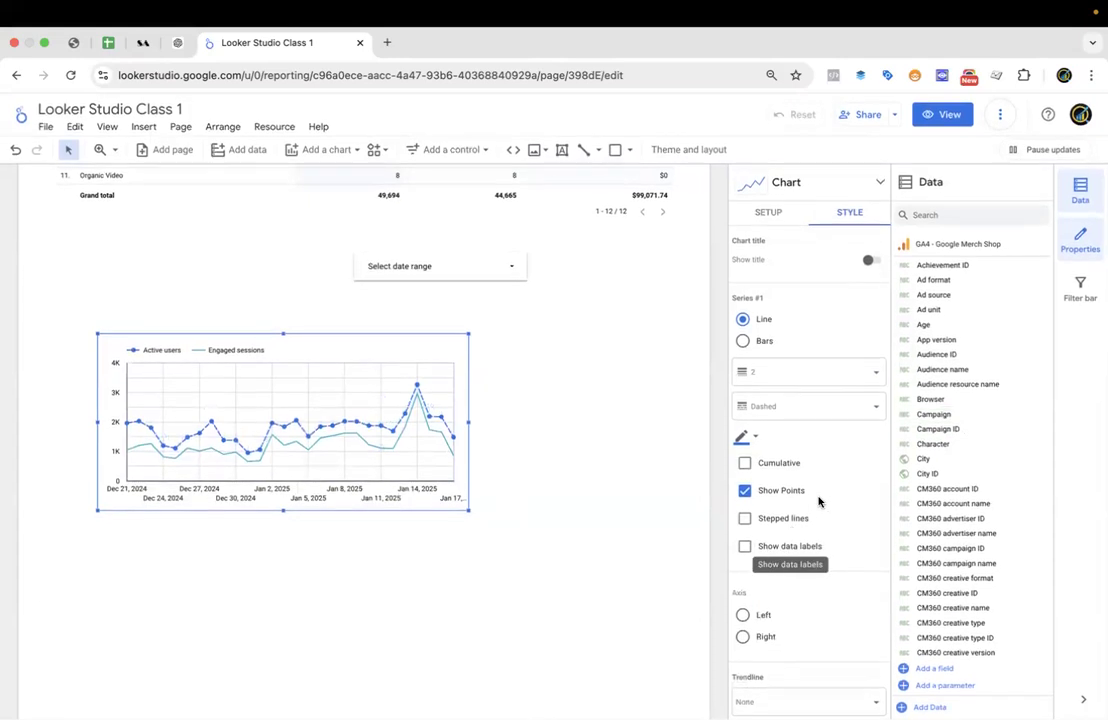
pyautogui.scroll(-5, 818, 501)
pyautogui.scroll(-1, 795, 435)
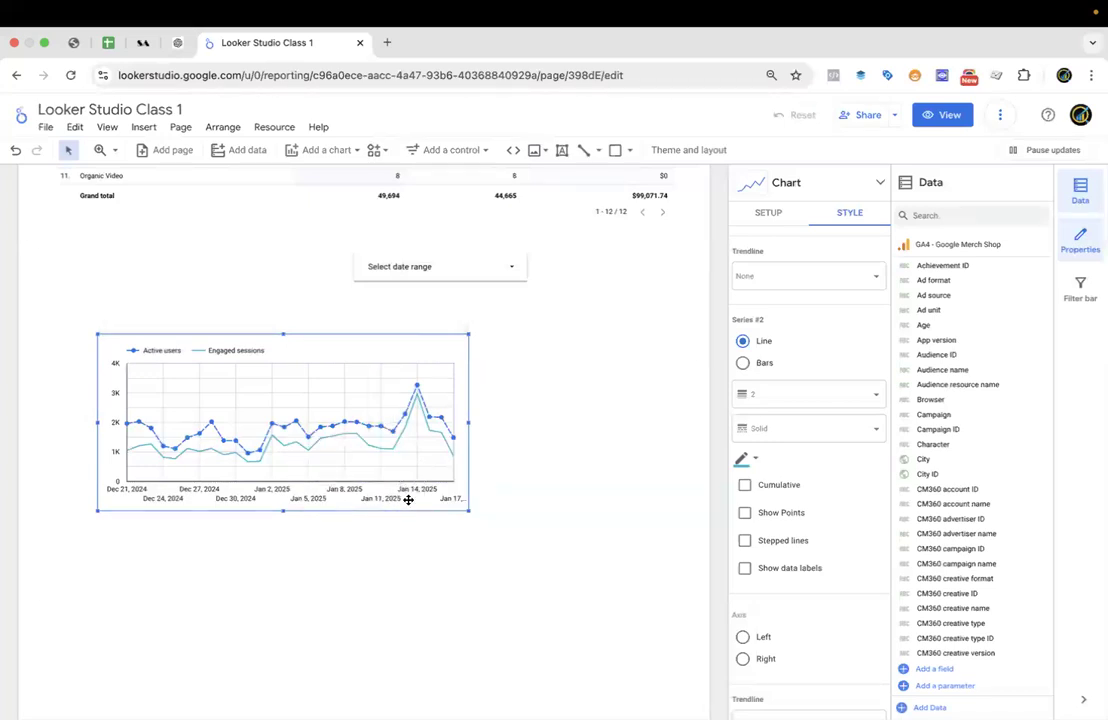
pyautogui.scroll(-1, 783, 465)
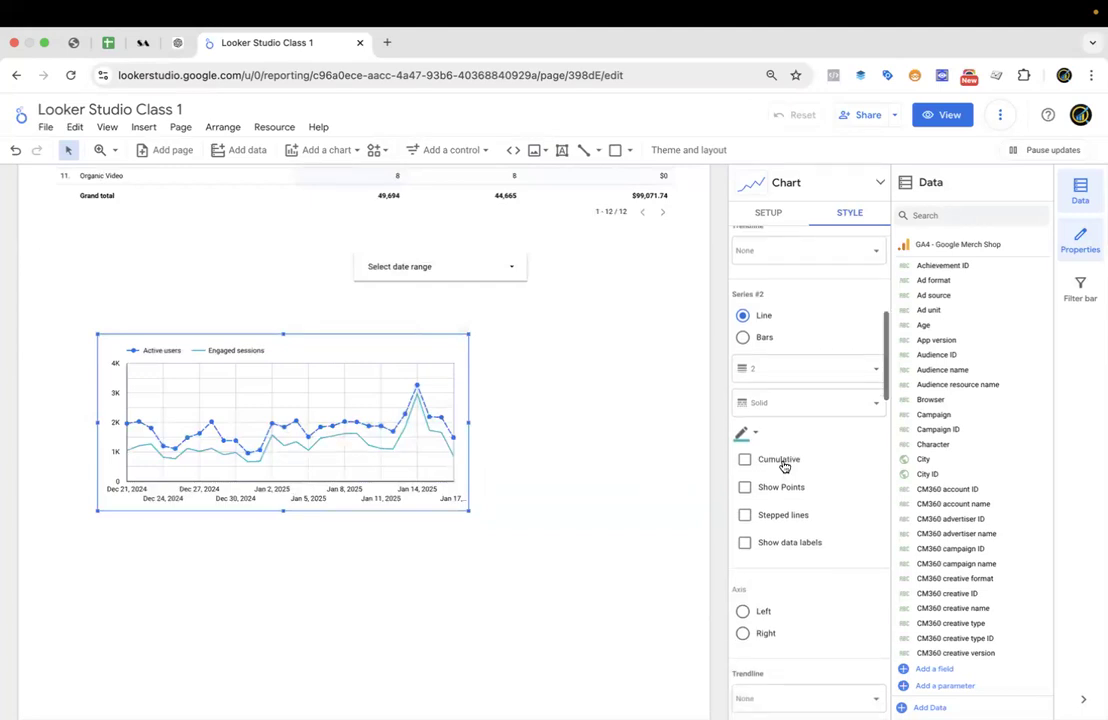
pyautogui.click(745, 435)
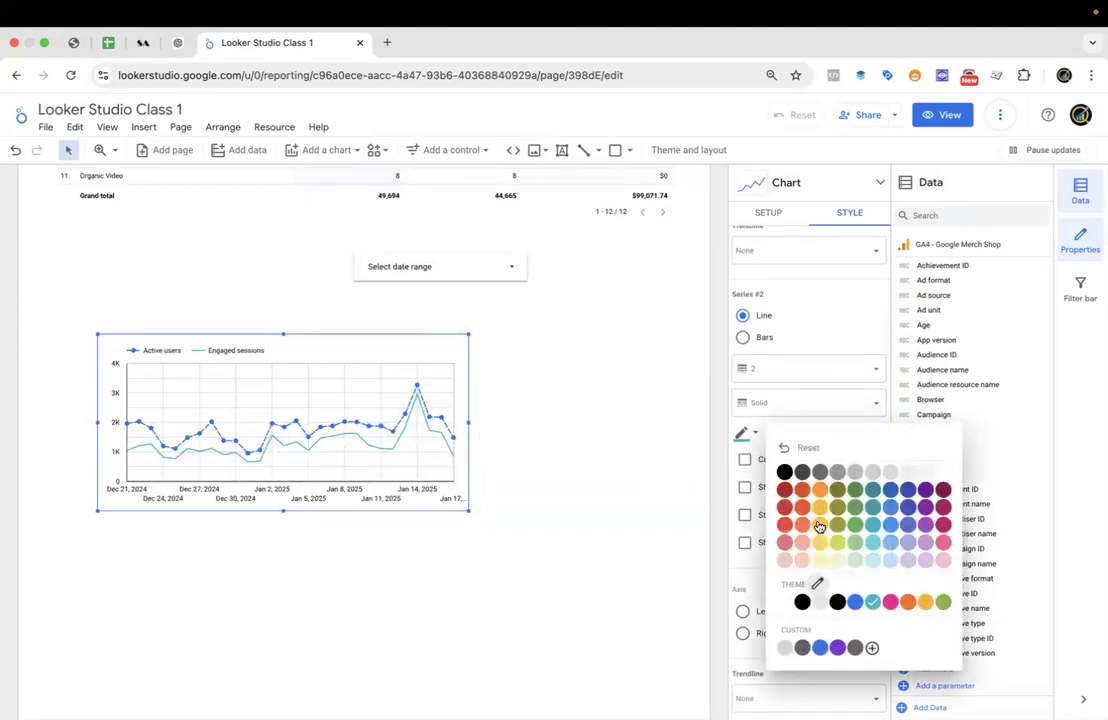
pyautogui.click(822, 525)
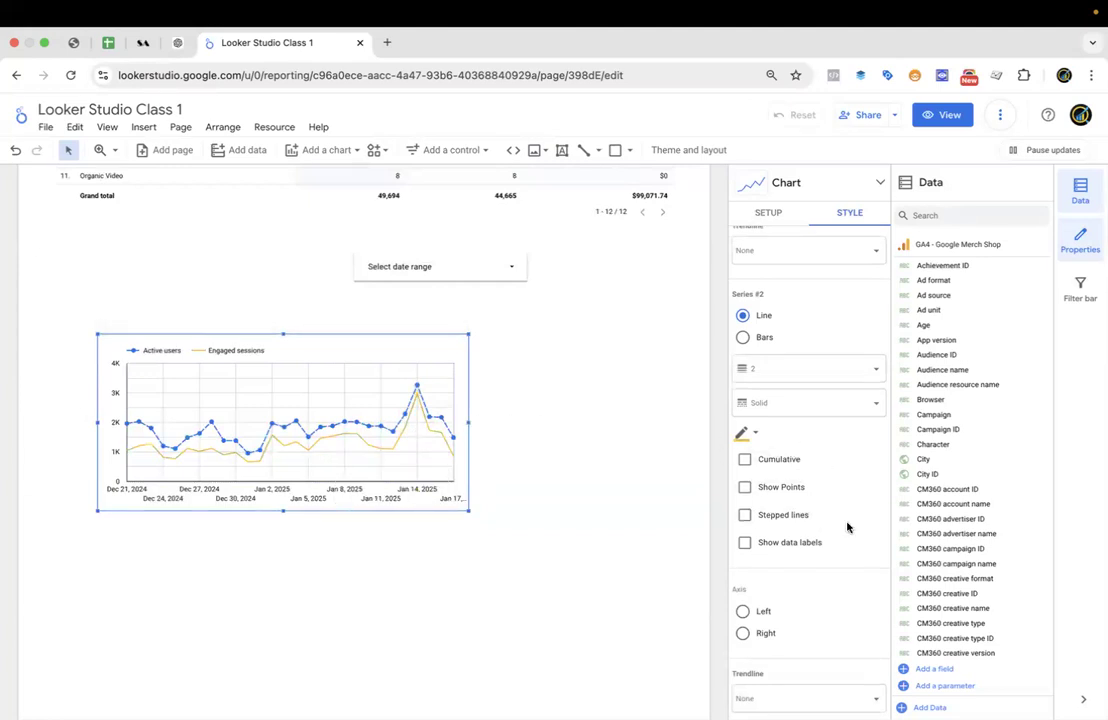
# Try displaying the Engaged sessions series as bars and return it to a line.
pyautogui.scroll(-2, 800, 530)
pyautogui.scroll(4, 754, 535)
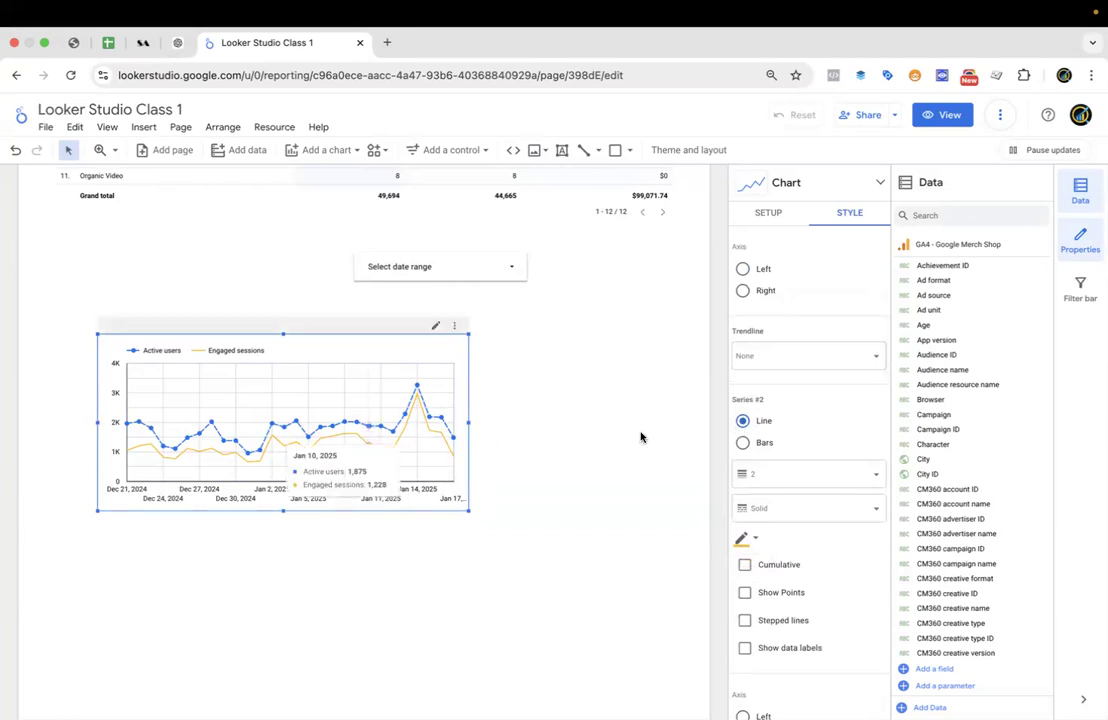
pyautogui.click(742, 444)
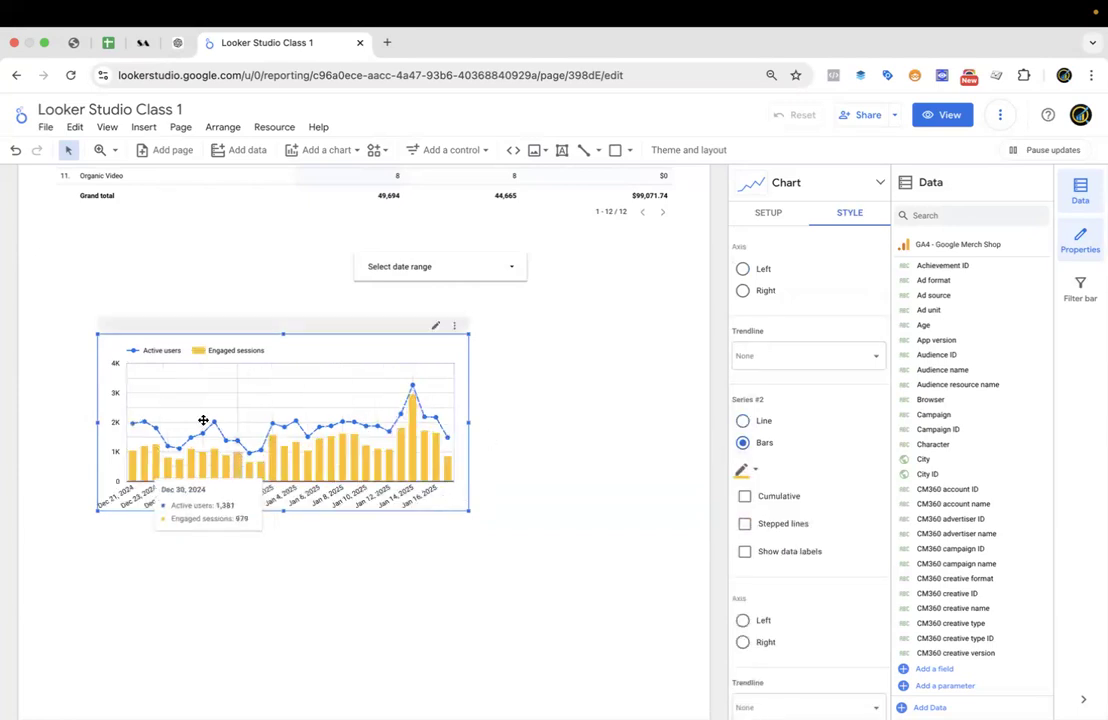
pyautogui.click(743, 421)
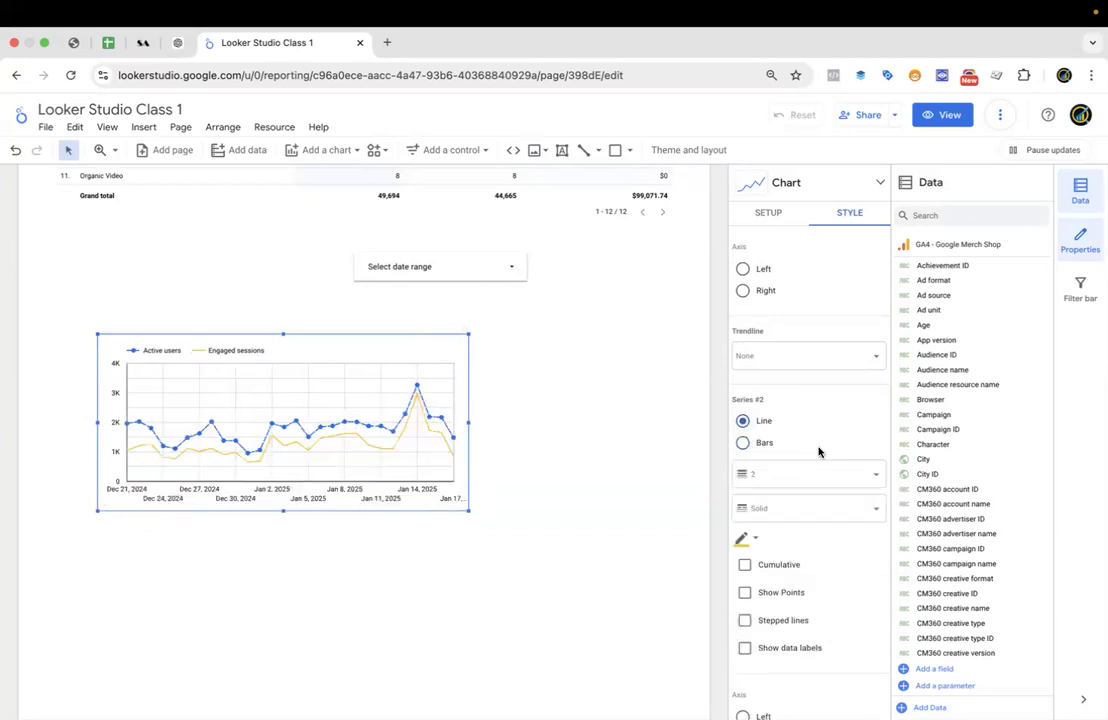
# Review the time series chart's remaining style options and its setup settings.
pyautogui.scroll(-8, 799, 472)
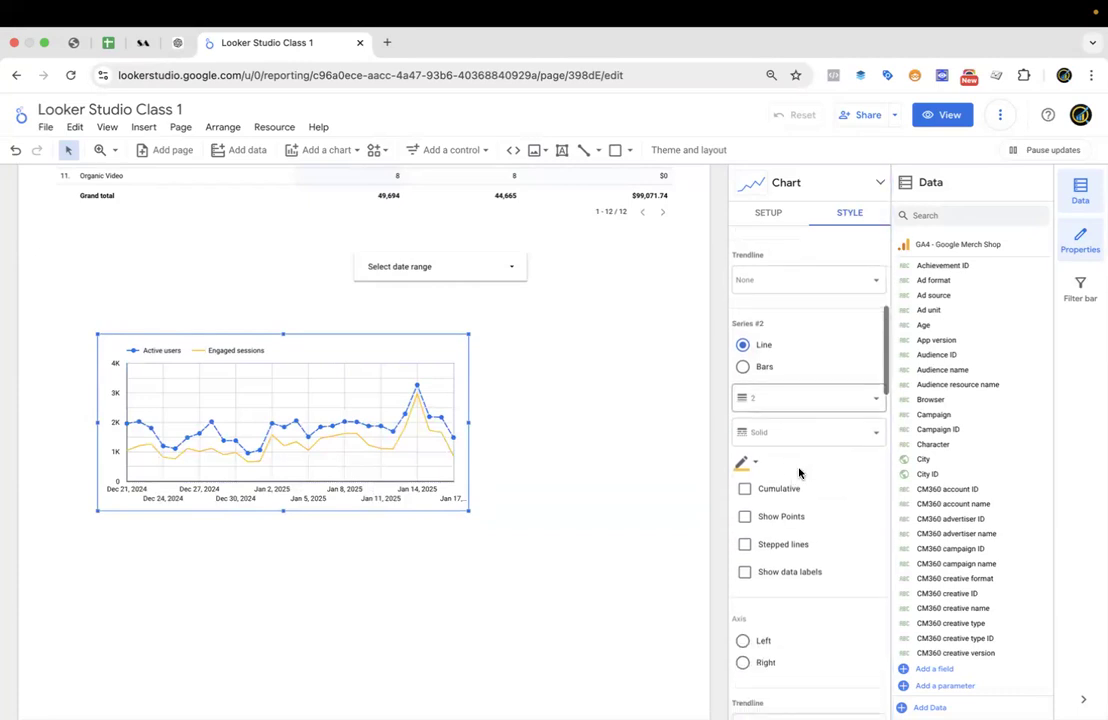
pyautogui.scroll(-3, 799, 472)
pyautogui.scroll(2, 799, 470)
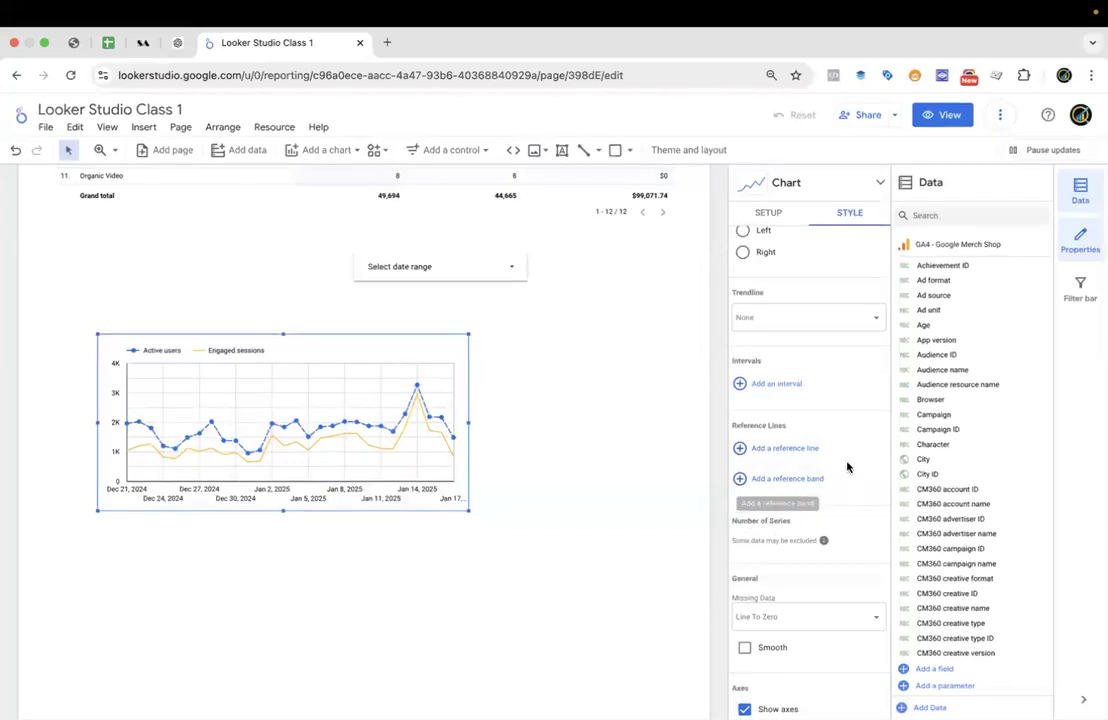
pyautogui.scroll(5, 840, 411)
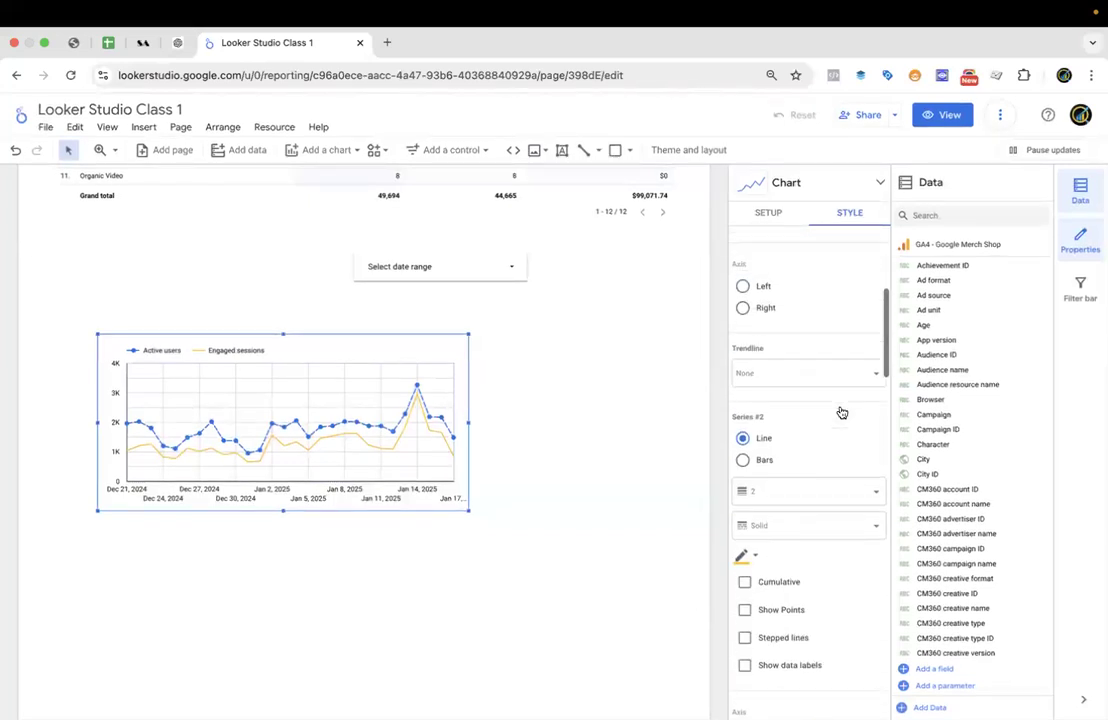
pyautogui.click(768, 214)
pyautogui.scroll(-2, 771, 425)
pyautogui.scroll(2, 771, 425)
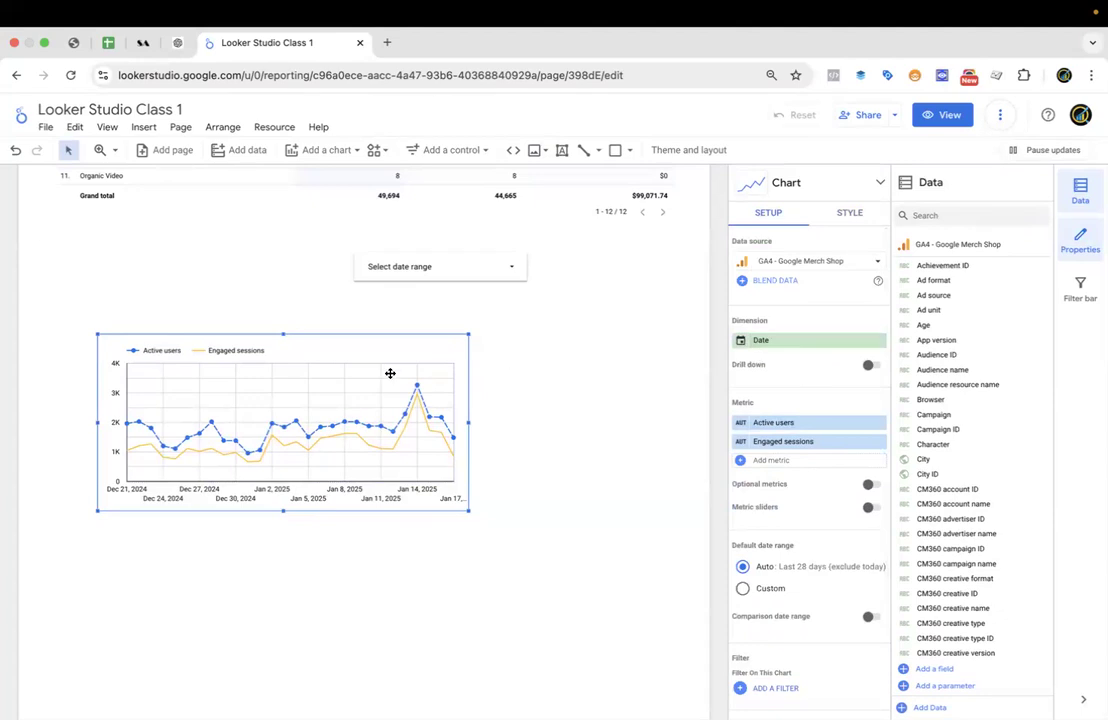
# Shrink the time series chart and move it to the left of the date range control.
pyautogui.moveTo(361, 392); pyautogui.dragTo(310, 380)
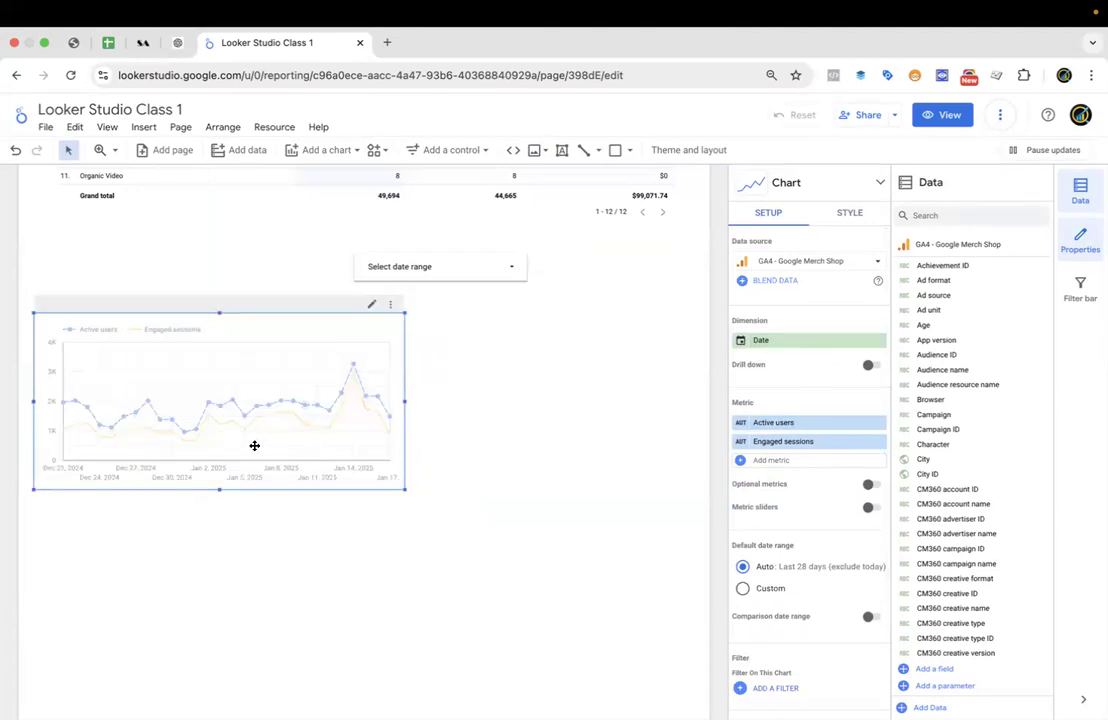
pyautogui.moveTo(405, 489); pyautogui.dragTo(266, 446)
pyautogui.moveTo(176, 349); pyautogui.dragTo(183, 288)
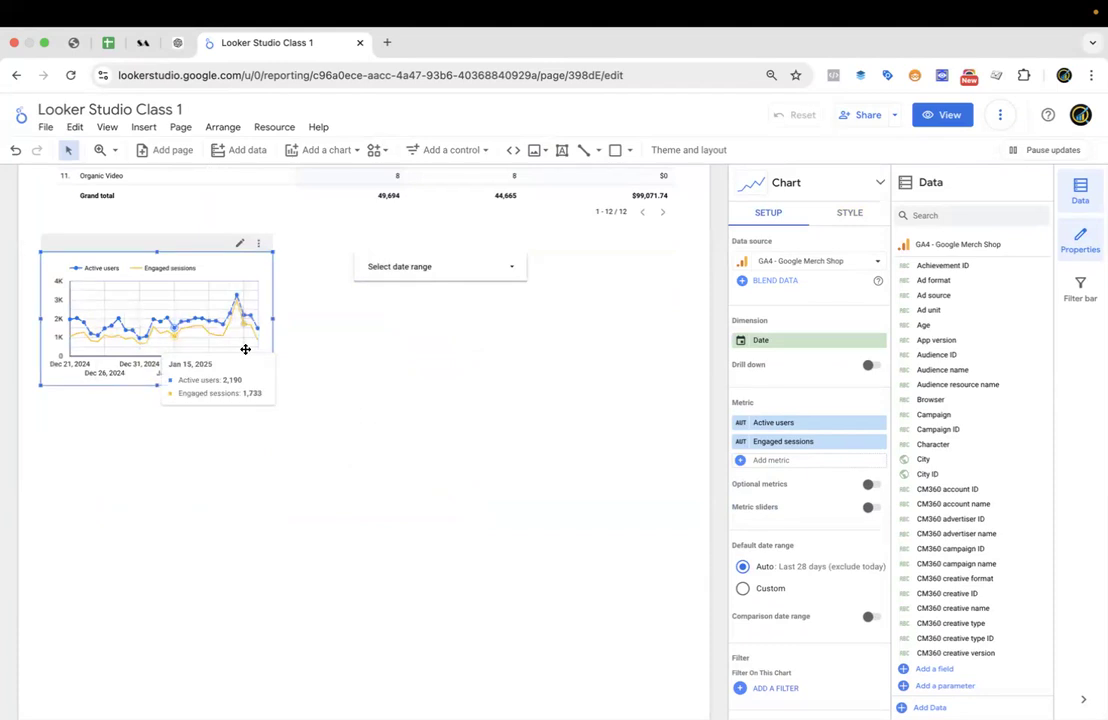
# Duplicate the small time series chart, place the copy below the original and enlarge it to roughly twice the width.
pyautogui.press('super+c')
pyautogui.press('super+v')
pyautogui.moveTo(208, 303); pyautogui.dragTo(193, 455)
pyautogui.moveTo(274, 485); pyautogui.dragTo(553, 480)
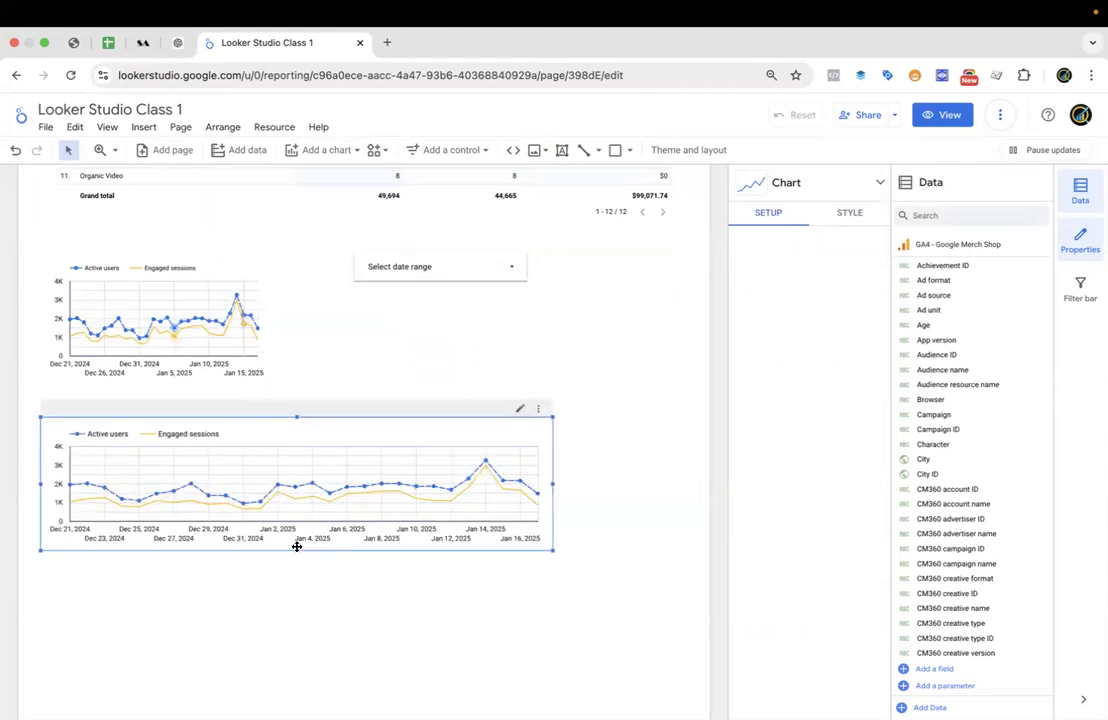
pyautogui.moveTo(297, 550); pyautogui.dragTo(299, 601)
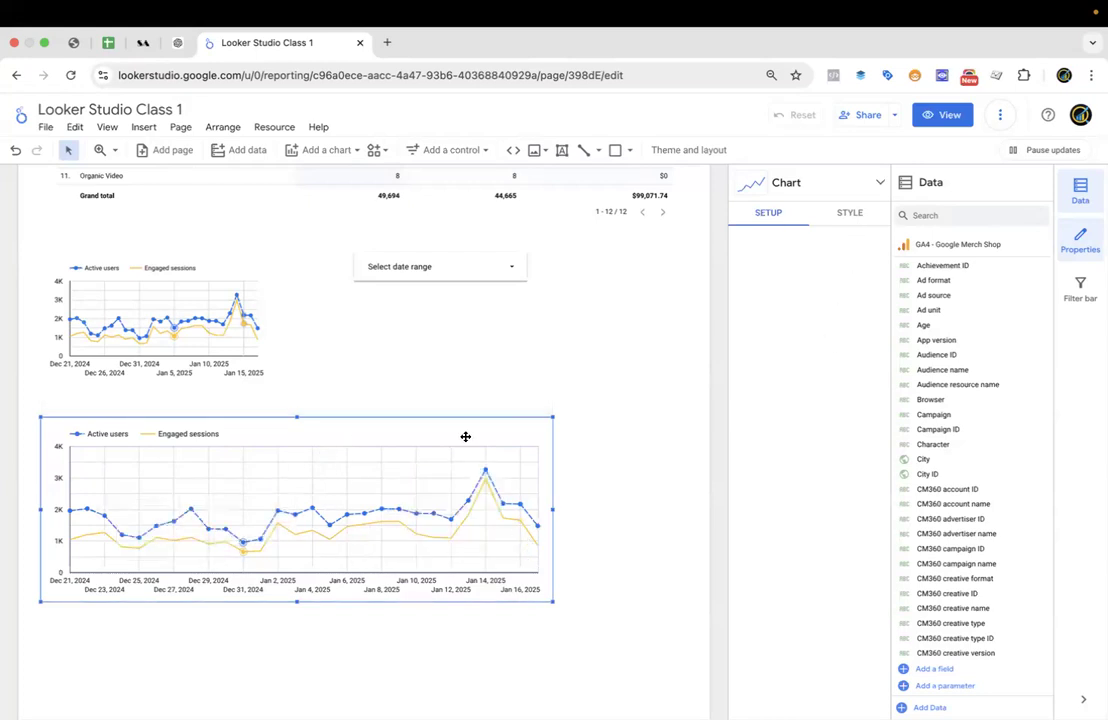
# Select the enlarged chart below the small one and review its setup settings.
pyautogui.click(845, 214)
pyautogui.click(756, 216)
pyautogui.click(230, 306)
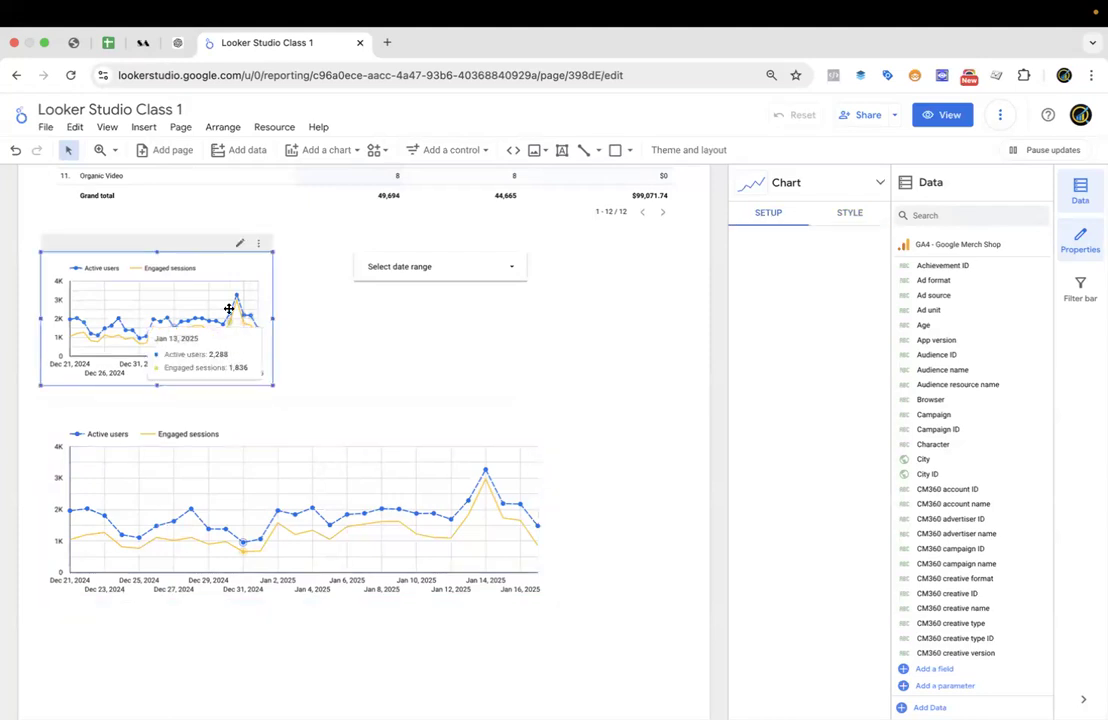
pyautogui.click(294, 466)
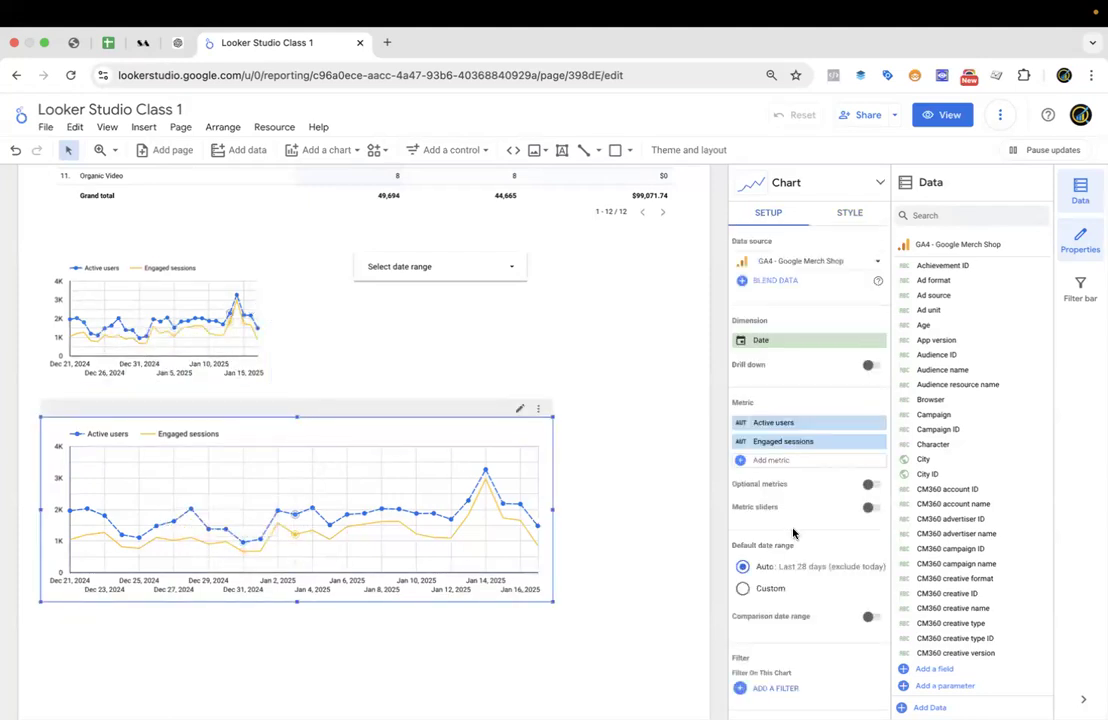
pyautogui.scroll(-3, 794, 533)
pyautogui.scroll(3, 794, 533)
# Add a constant-value reference line at 1000 to the enlarged time series chart.
pyautogui.click(849, 214)
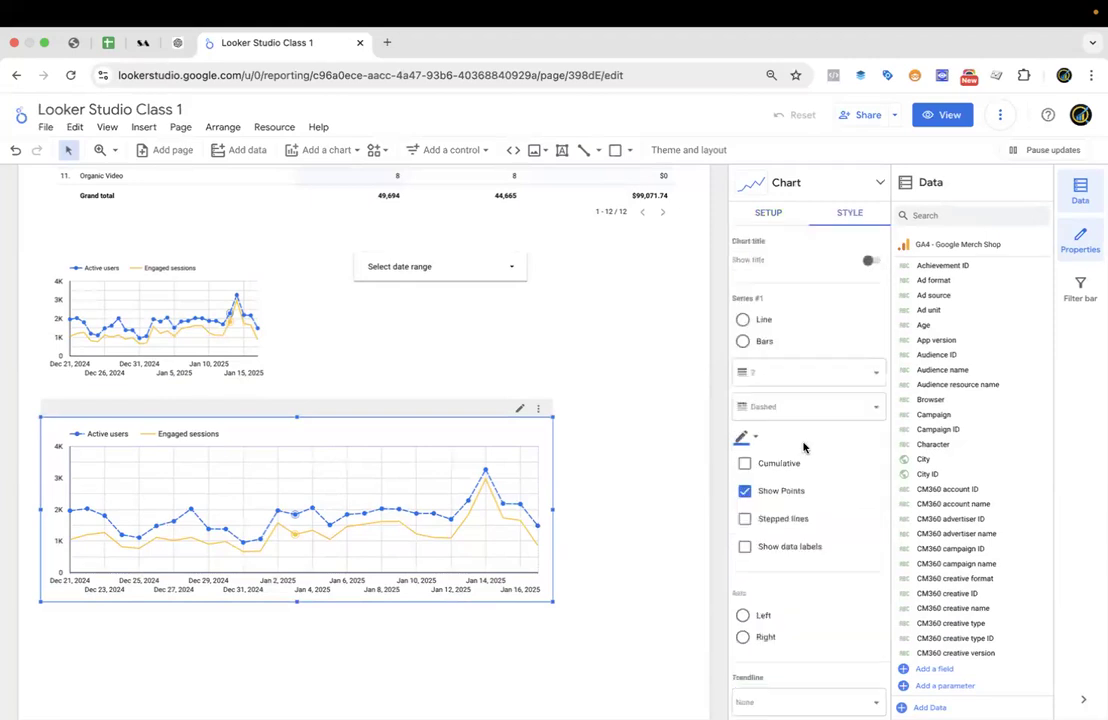
pyautogui.click(808, 497)
pyautogui.scroll(-4, 808, 497)
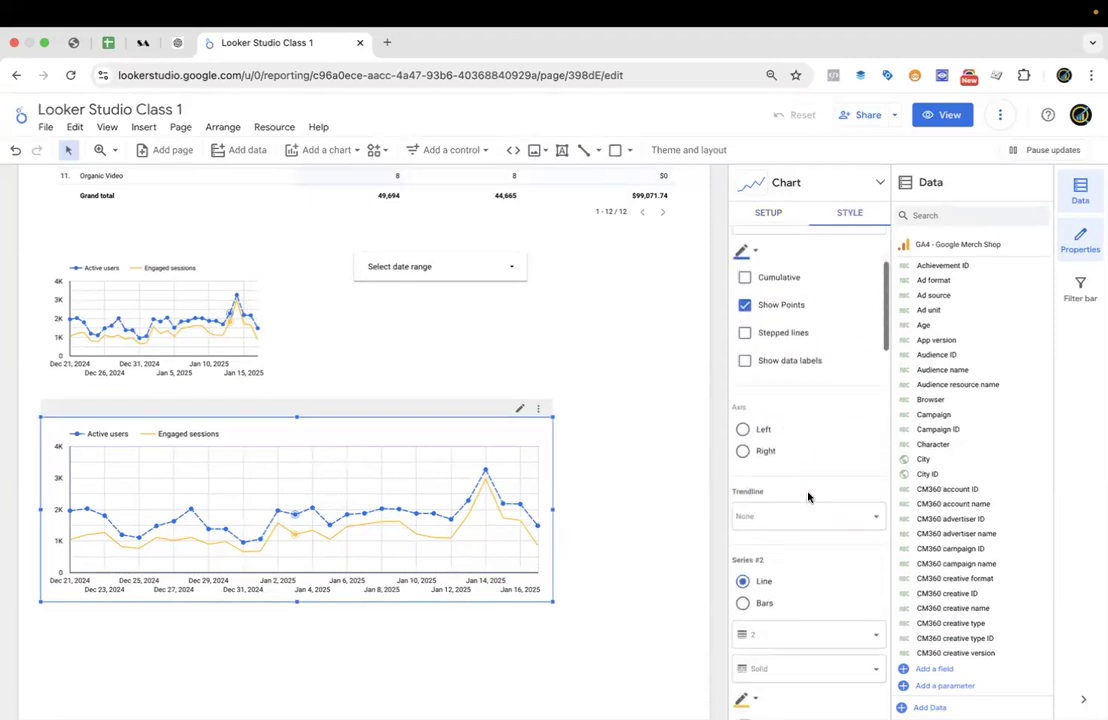
pyautogui.scroll(-2, 805, 500)
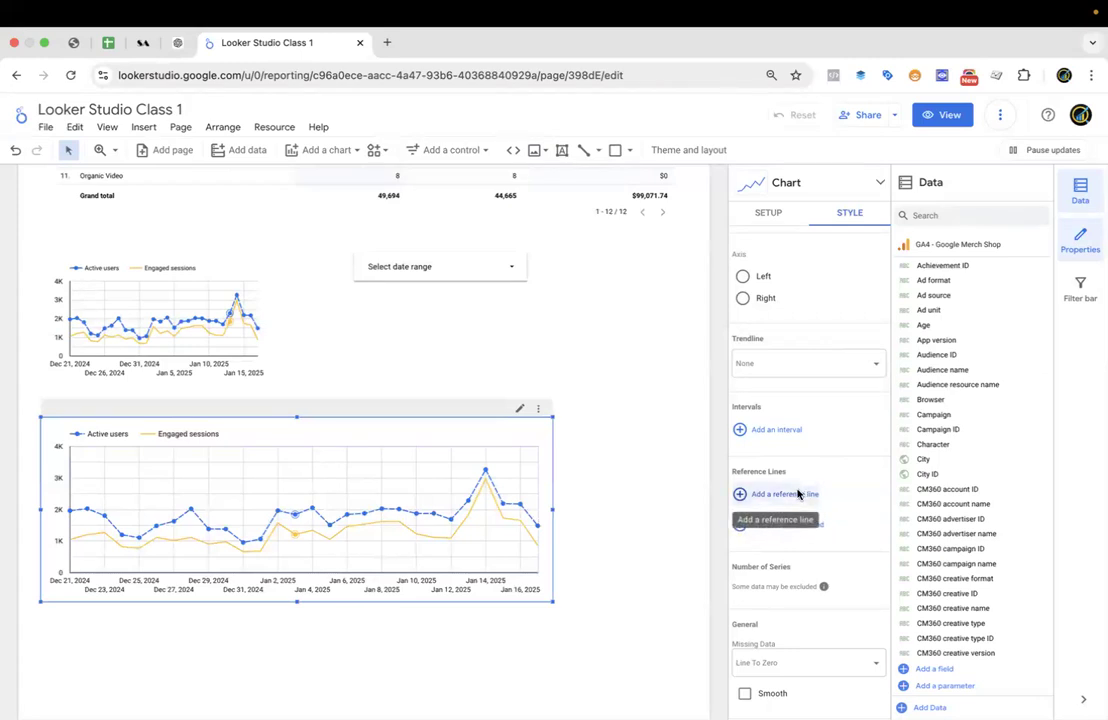
pyautogui.click(797, 494)
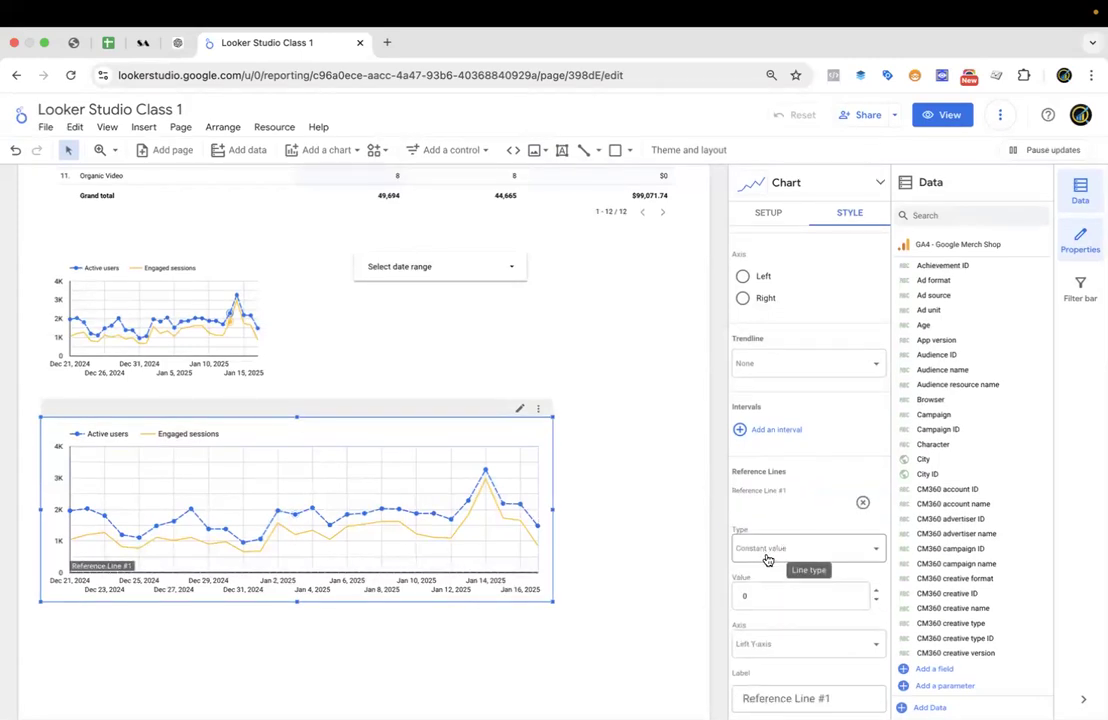
pyautogui.click(785, 548)
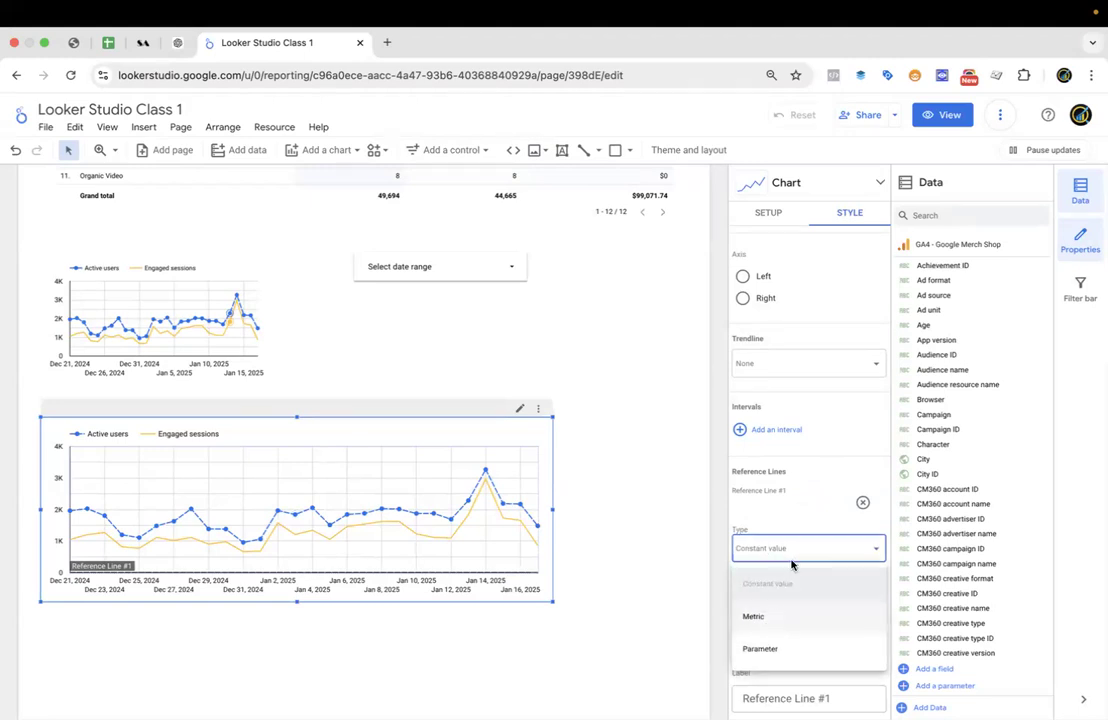
pyautogui.click(755, 595)
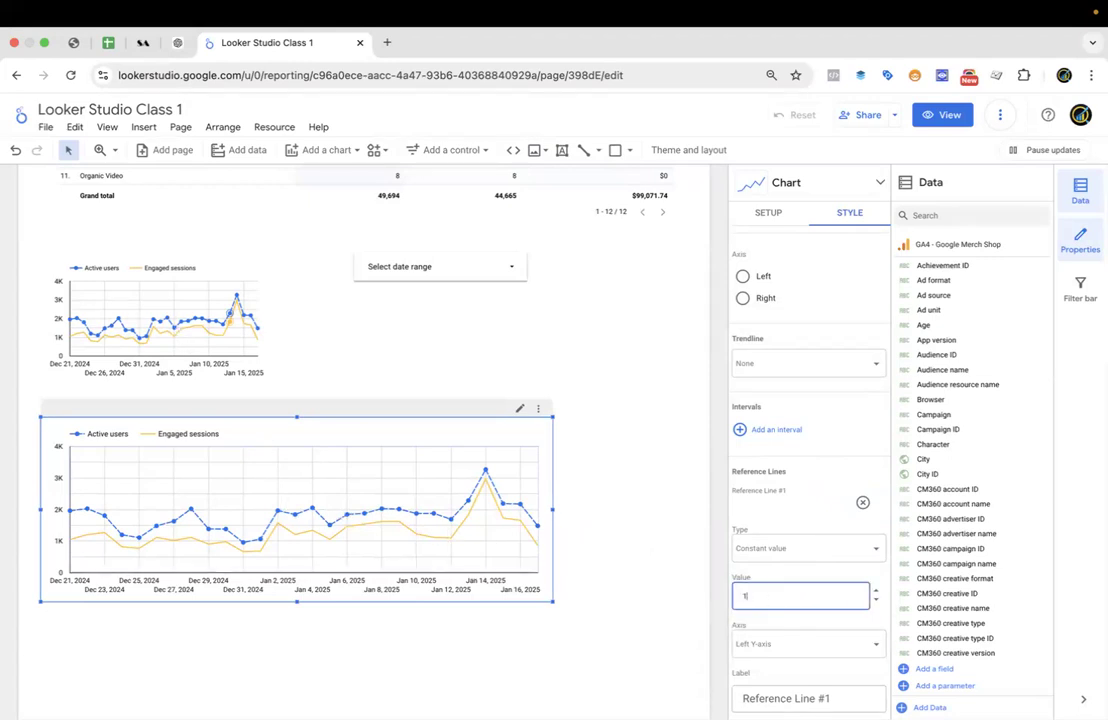
pyautogui.press('Return')
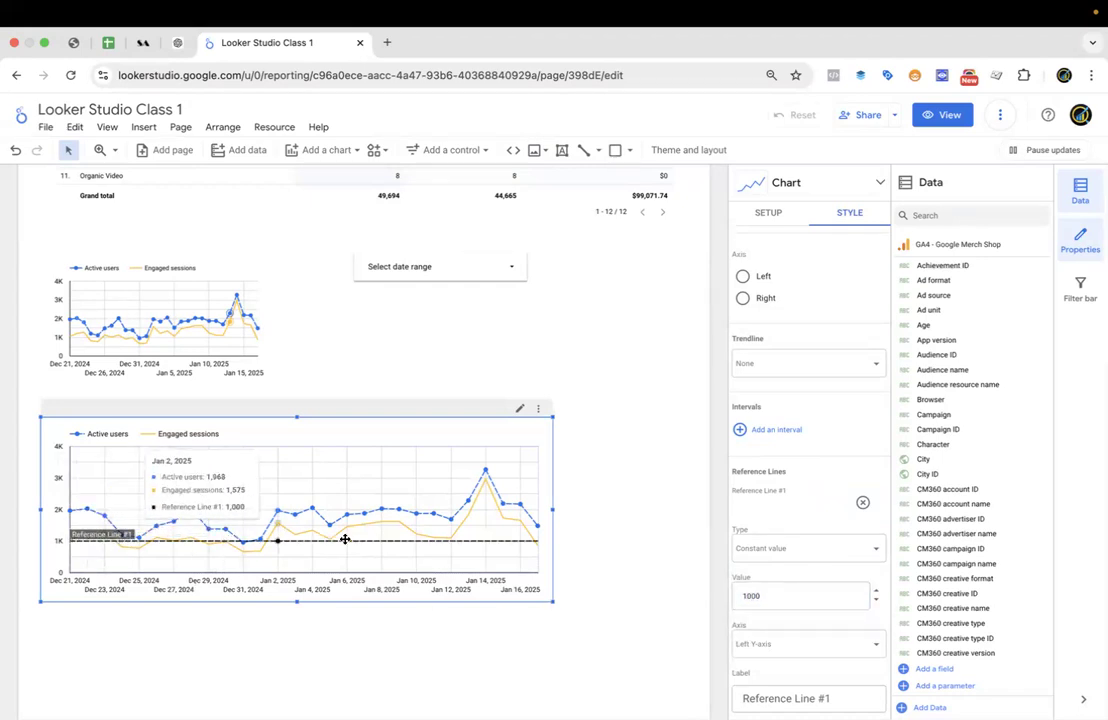
# Label the 1000 reference line "Danger Zone" and colour it orange-red.
pyautogui.scroll(-3, 780, 595)
pyautogui.scroll(-2, 795, 600)
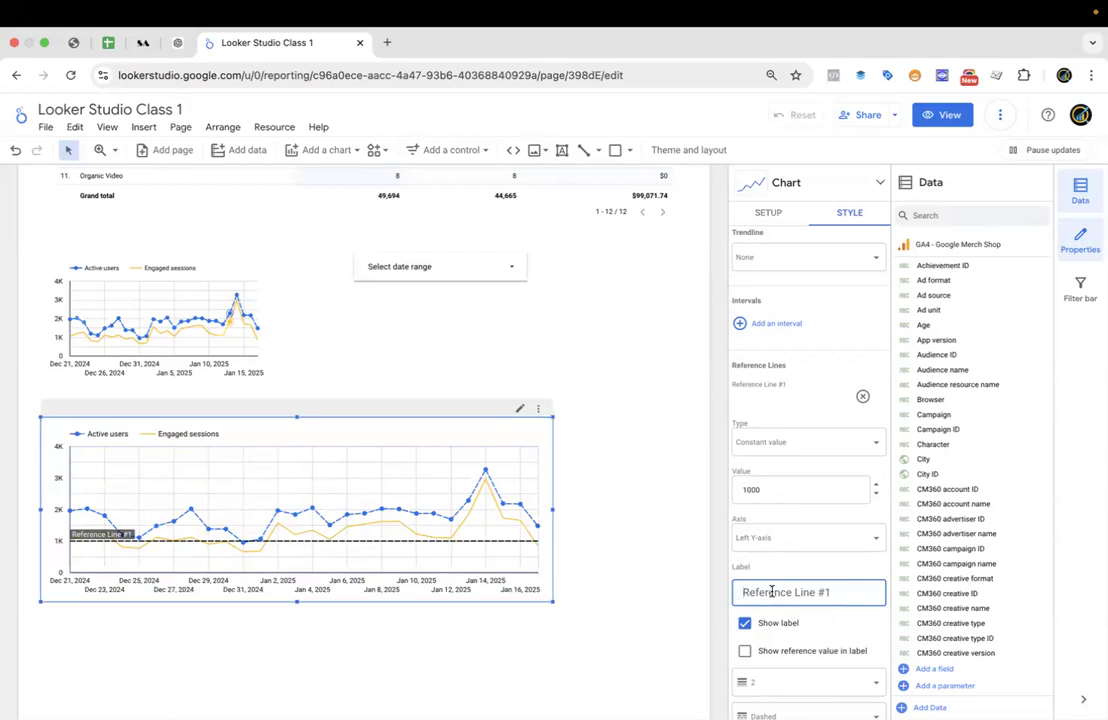
pyautogui.write('Danger Zone')
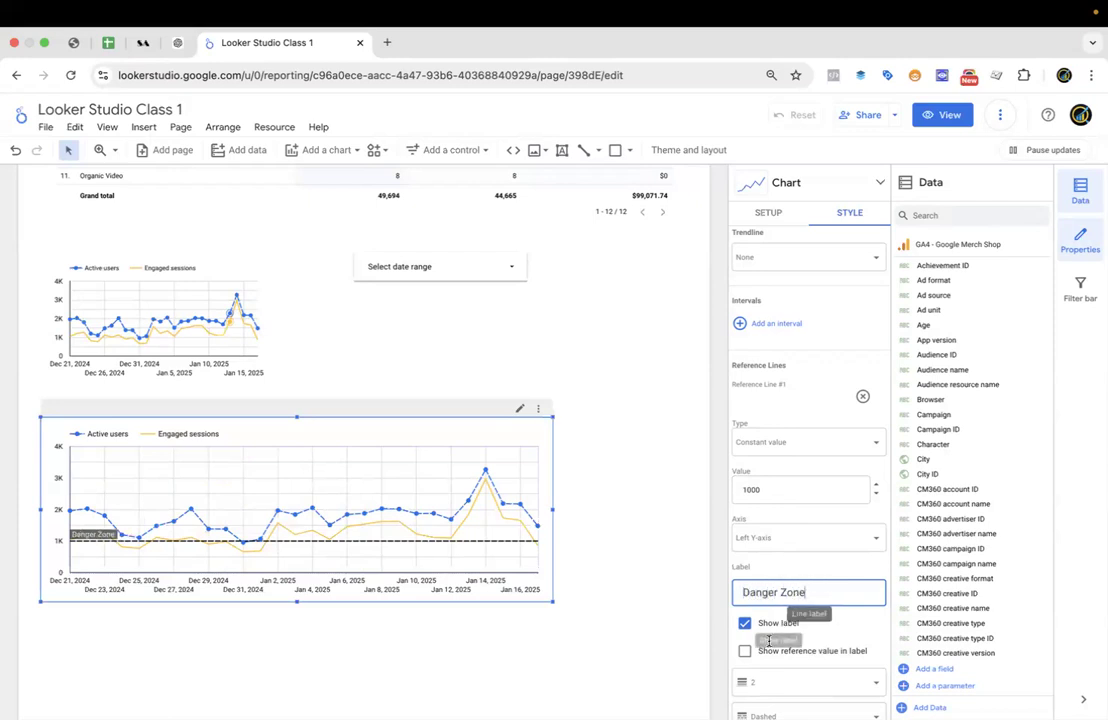
pyautogui.scroll(-3, 840, 618)
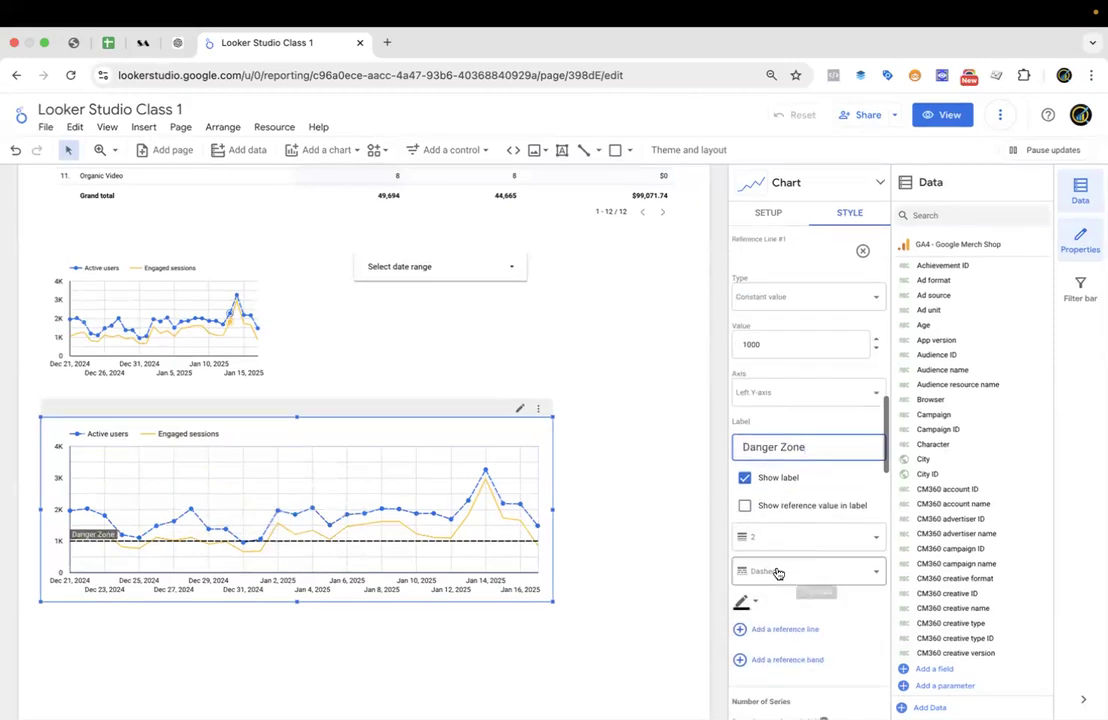
pyautogui.scroll(-2, 755, 515)
pyautogui.click(743, 502)
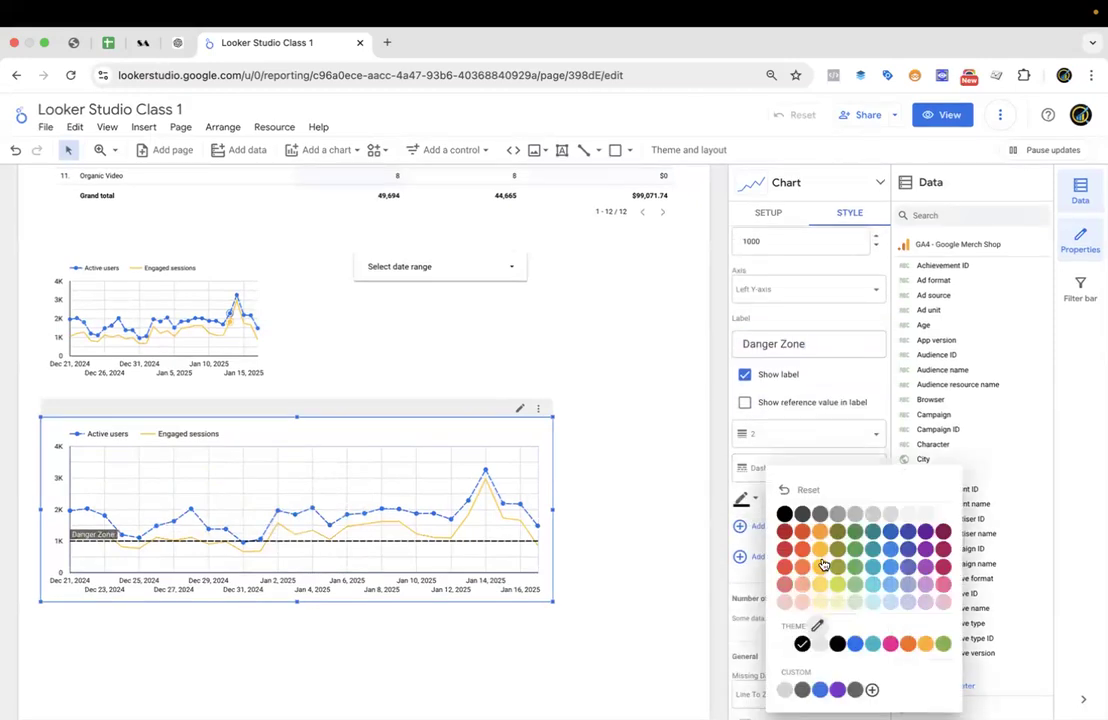
pyautogui.click(800, 571)
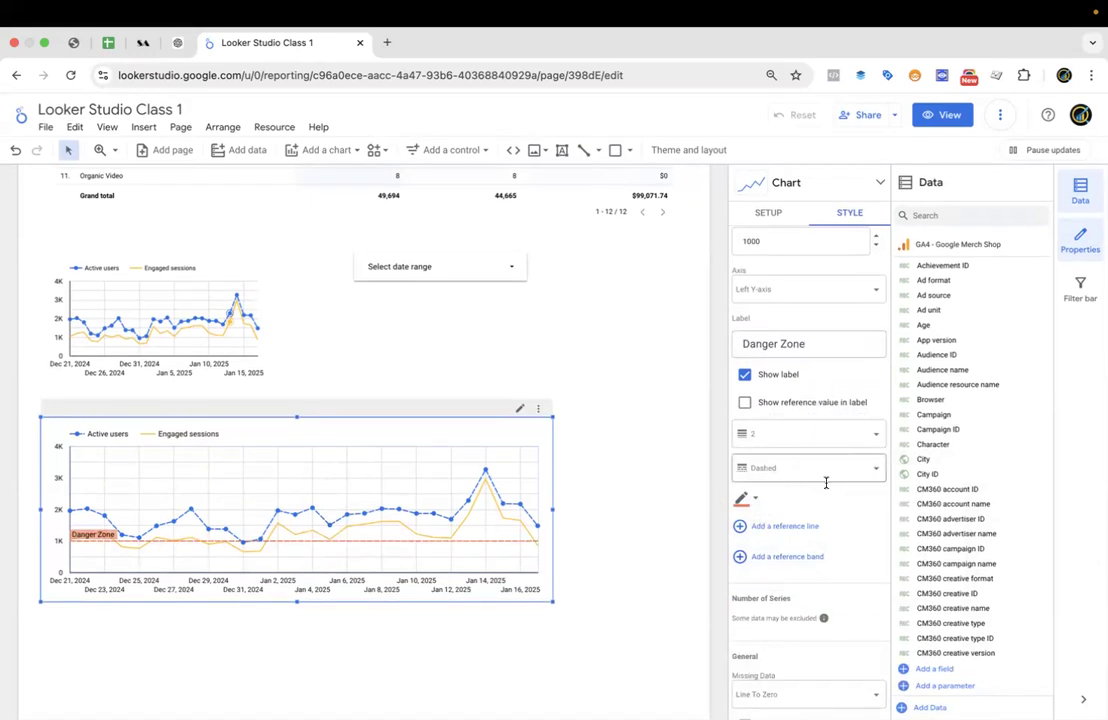
# Add a second constant-value reference line at 2000 on the left Y-axis of the enlarged time series chart.
pyautogui.scroll(1, 798, 401)
pyautogui.scroll(-2, 799, 400)
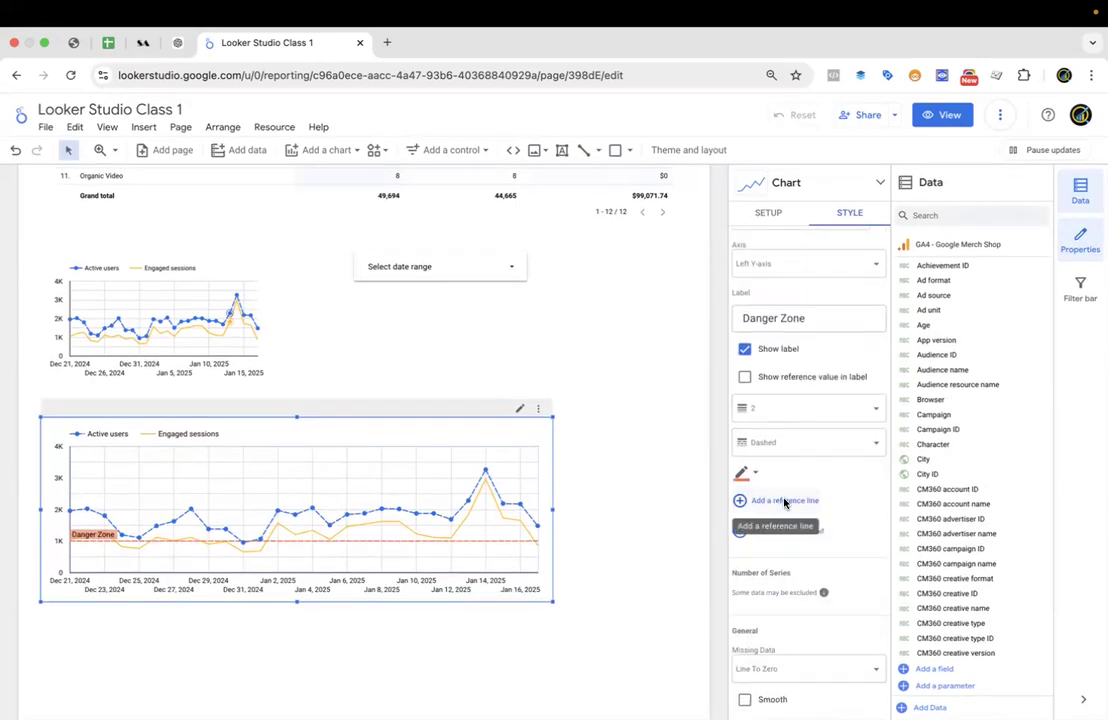
pyautogui.click(785, 501)
pyautogui.scroll(-3, 784, 545)
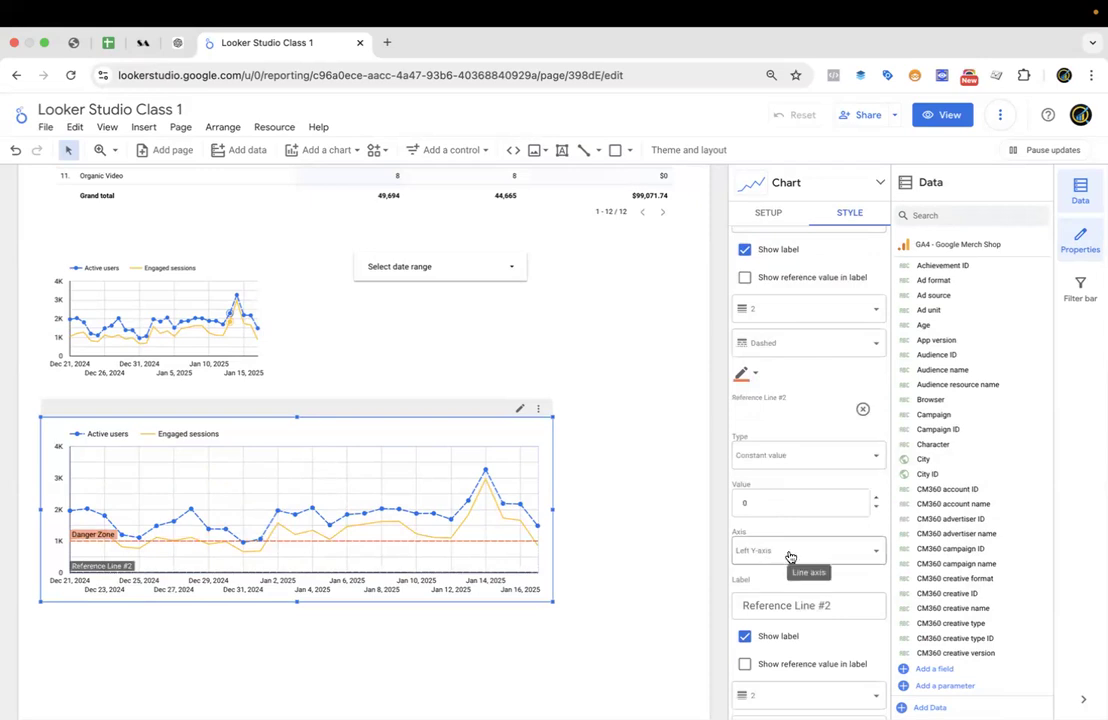
pyautogui.click(769, 505)
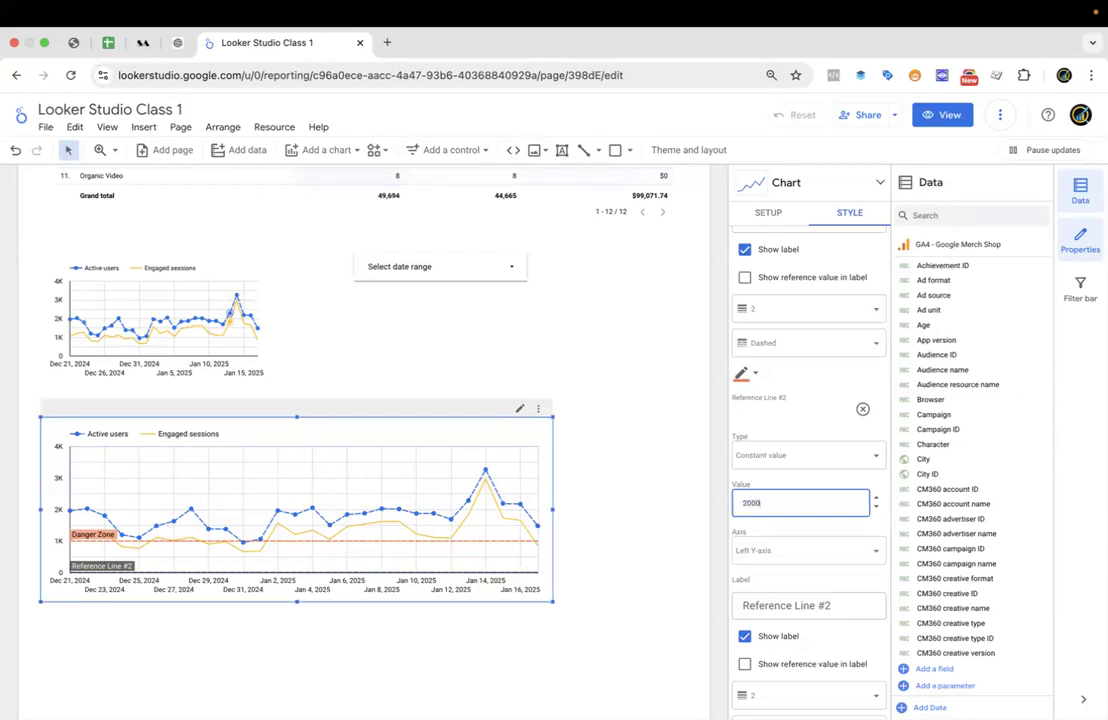
# Label the 2000 reference line "Better Zoom" and colour it light green.
pyautogui.click(768, 604)
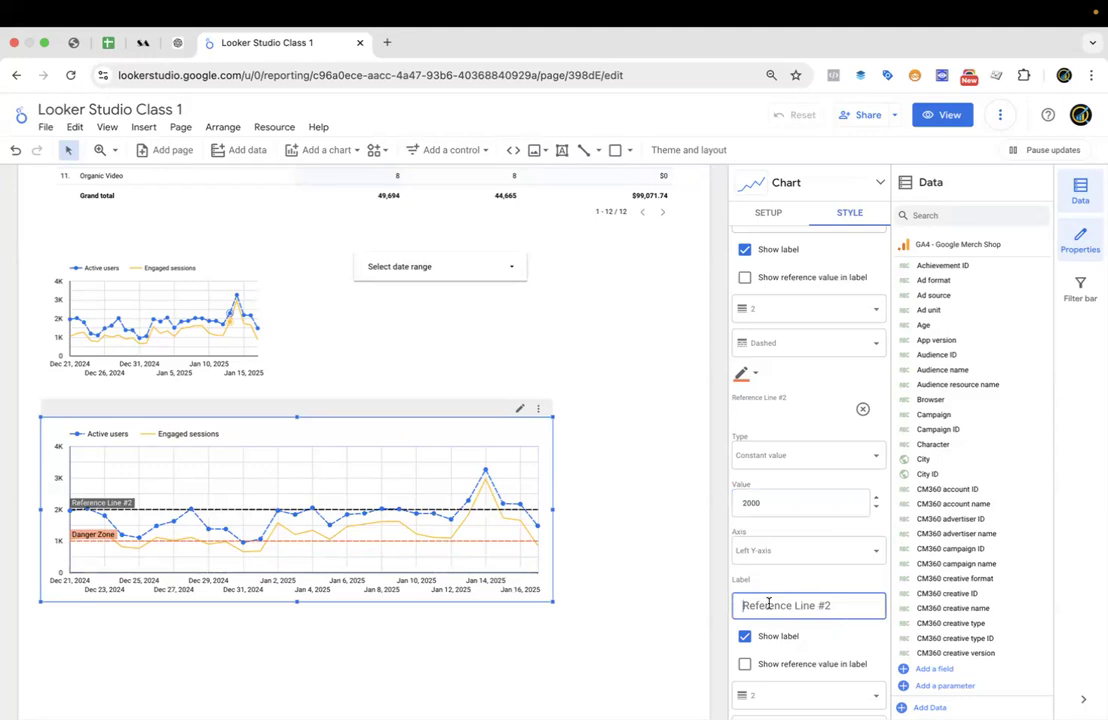
pyautogui.hotkey('ctrl', 'a')
pyautogui.press('BackSpace')
pyautogui.write('Bee')
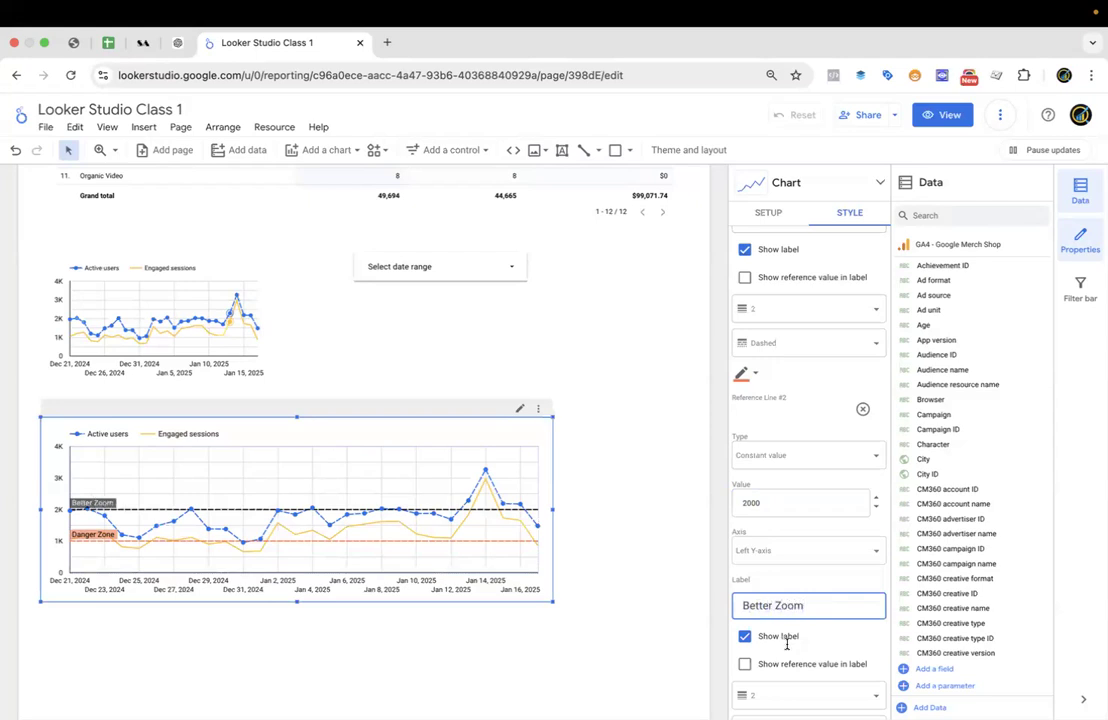
pyautogui.scroll(-3, 834, 638)
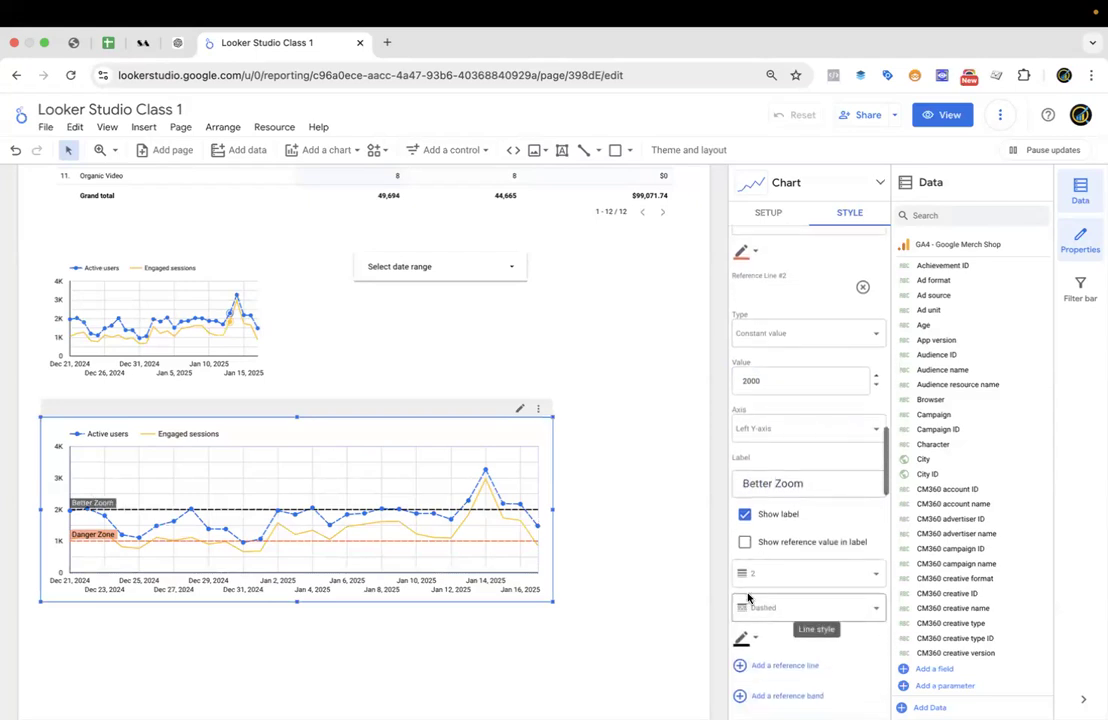
pyautogui.scroll(-1, 755, 614)
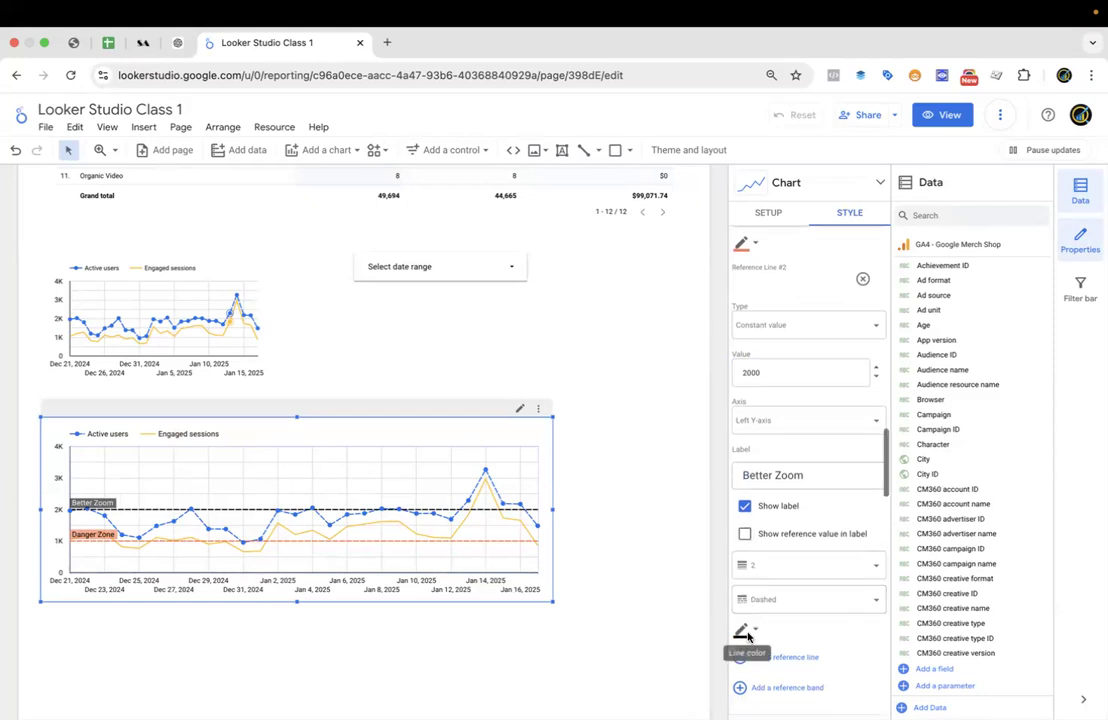
pyautogui.click(742, 630)
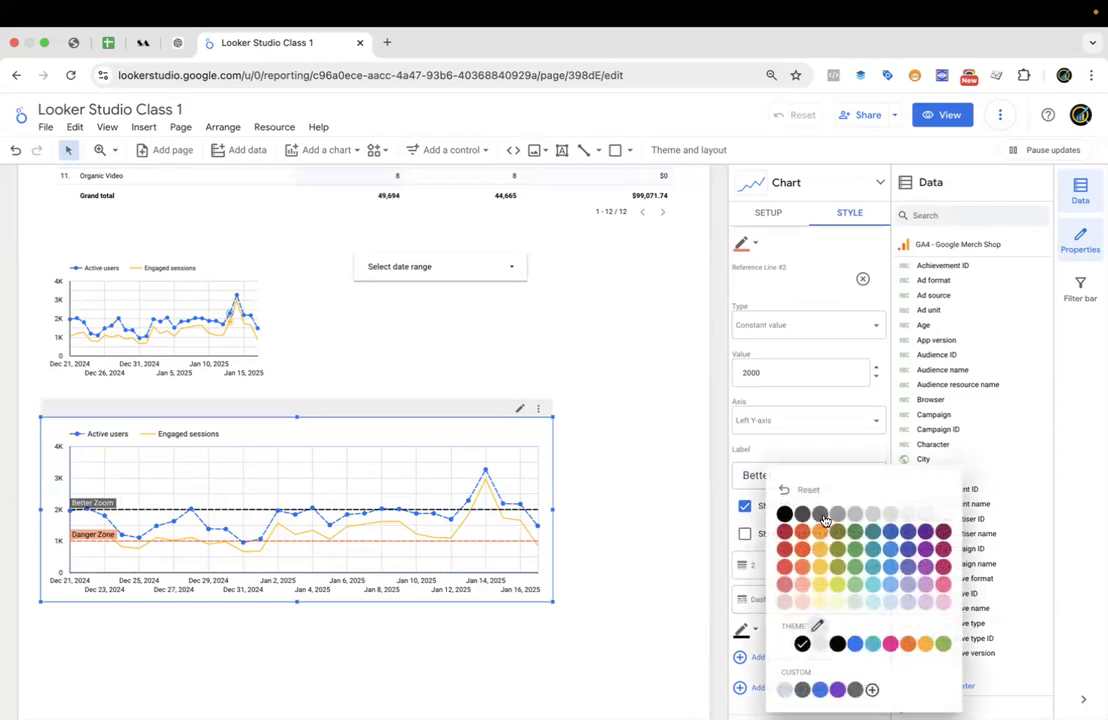
pyautogui.click(855, 588)
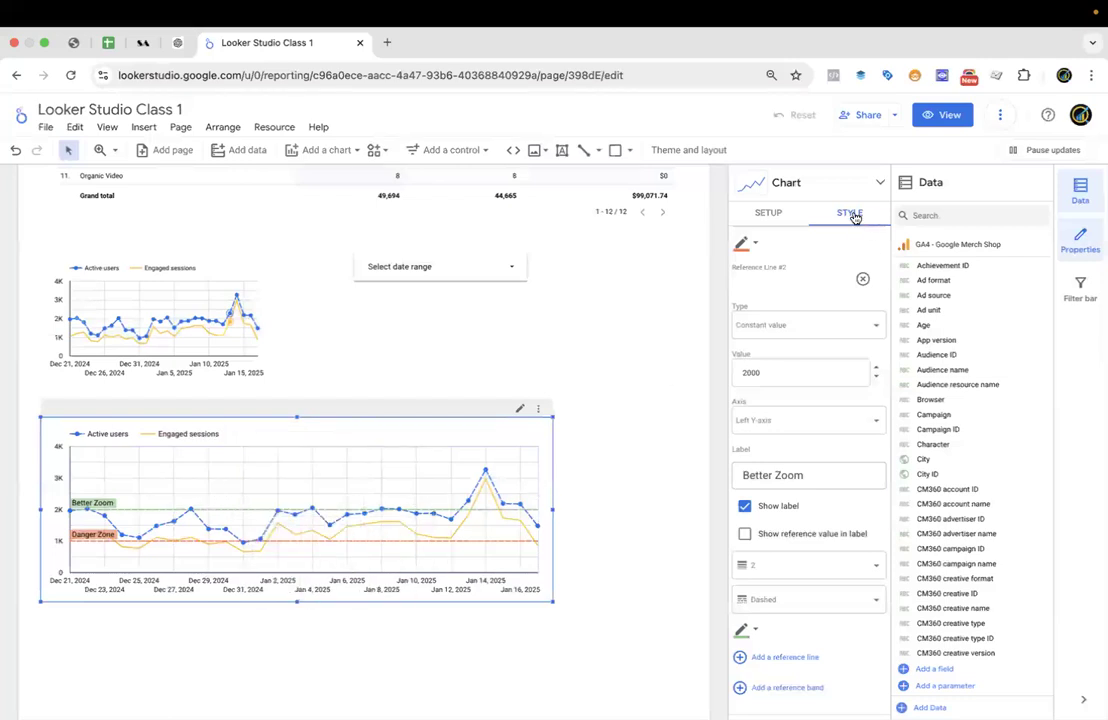
# Preview the report in view mode to check both labelled reference lines, and return to editing.
pyautogui.click(941, 115)
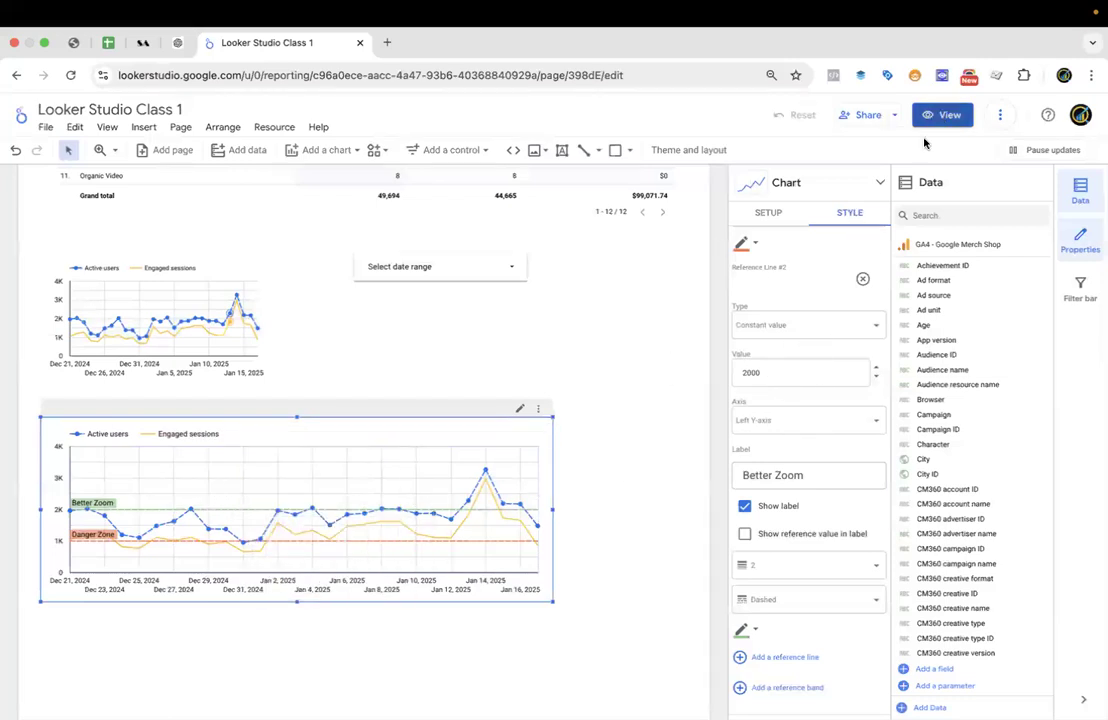
pyautogui.scroll(-2, 645, 356)
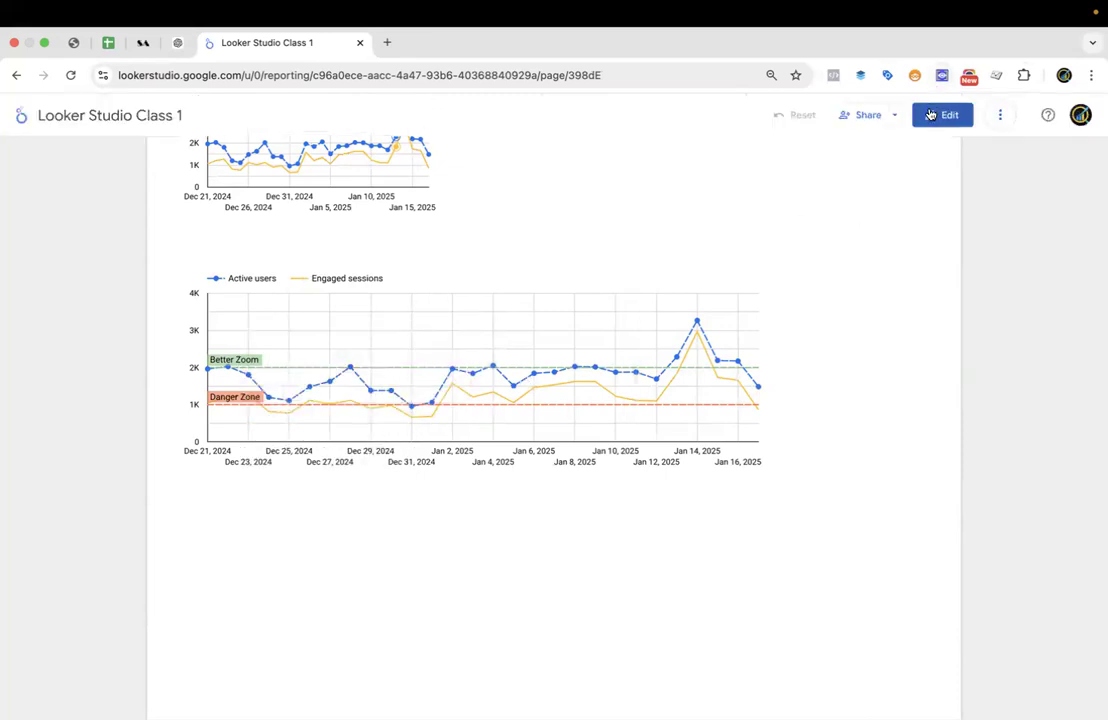
pyautogui.click(929, 115)
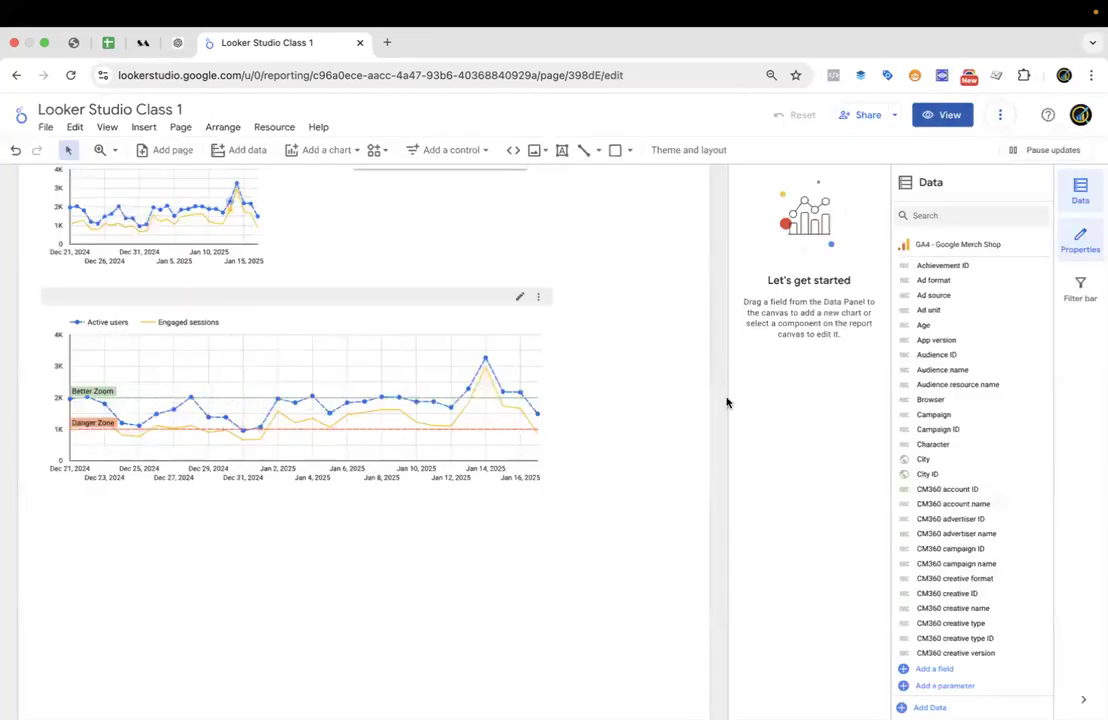
# Replace the Engaged sessions metric with Purchase revenue in the enlarged time series chart.
pyautogui.click(410, 368)
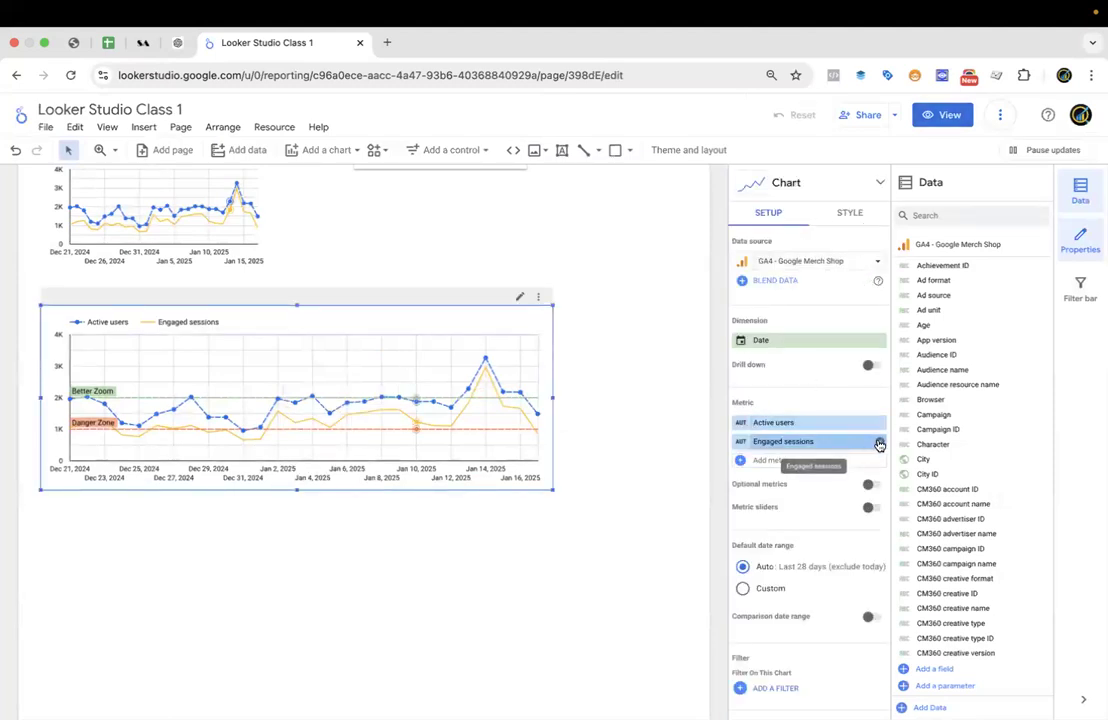
pyautogui.click(799, 458)
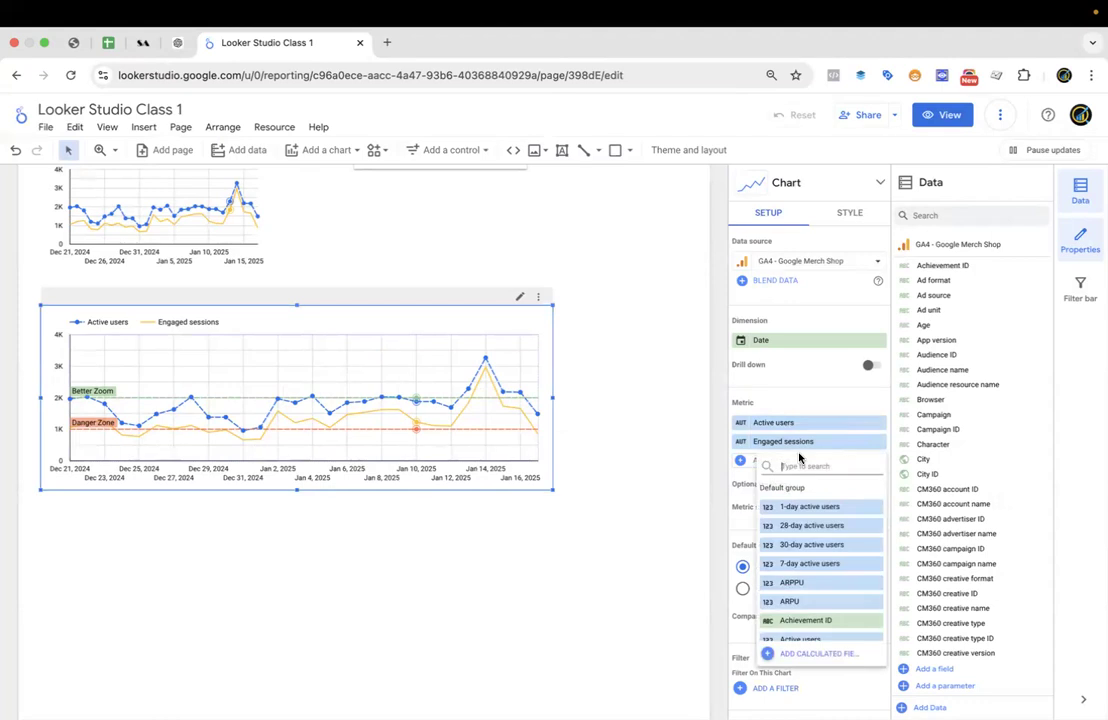
pyautogui.write('purchase rev')
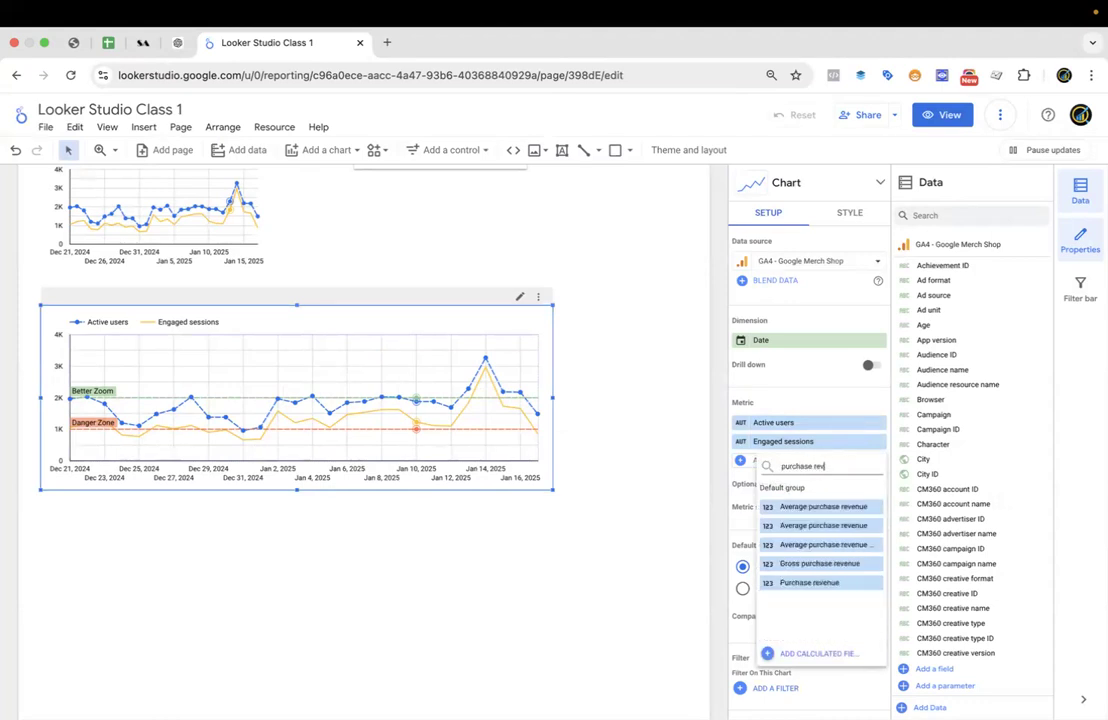
pyautogui.click(820, 583)
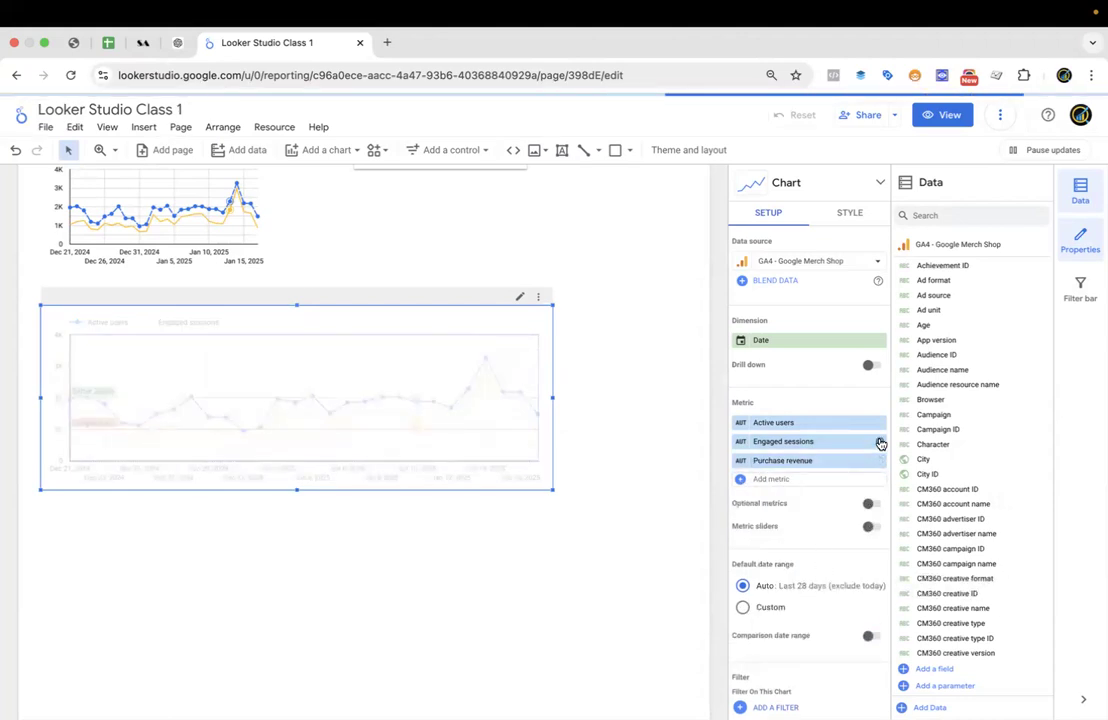
pyautogui.click(880, 443)
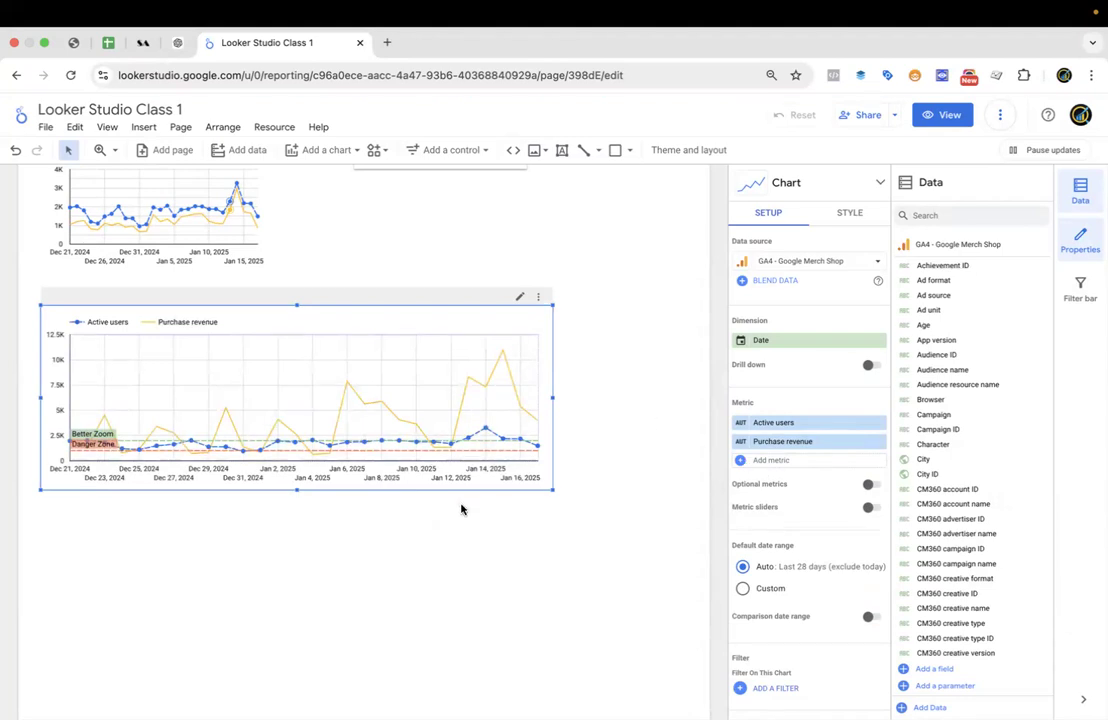
# Set the "Better Zoom" reference line's constant value to 4000.
pyautogui.moveTo(393, 431)
pyautogui.click(849, 213)
pyautogui.scroll(-10, 820, 492)
pyautogui.scroll(-8, 821, 495)
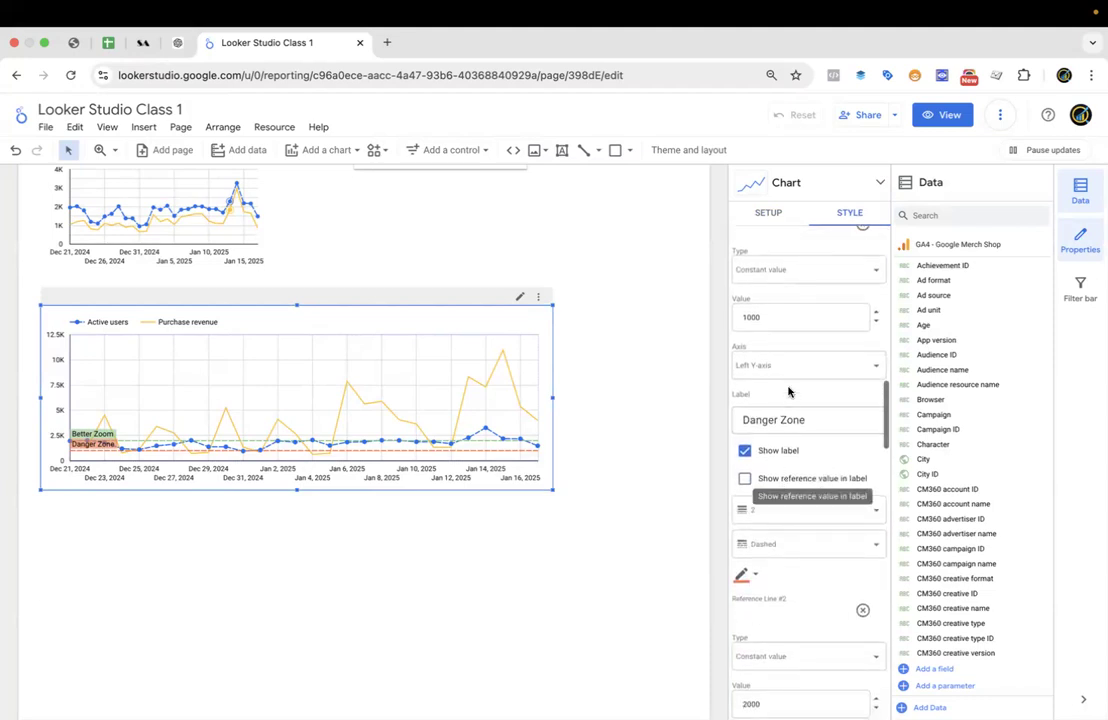
pyautogui.scroll(-2, 816, 478)
pyautogui.scroll(-2, 817, 477)
pyautogui.moveTo(779, 477); pyautogui.dragTo(737, 477)
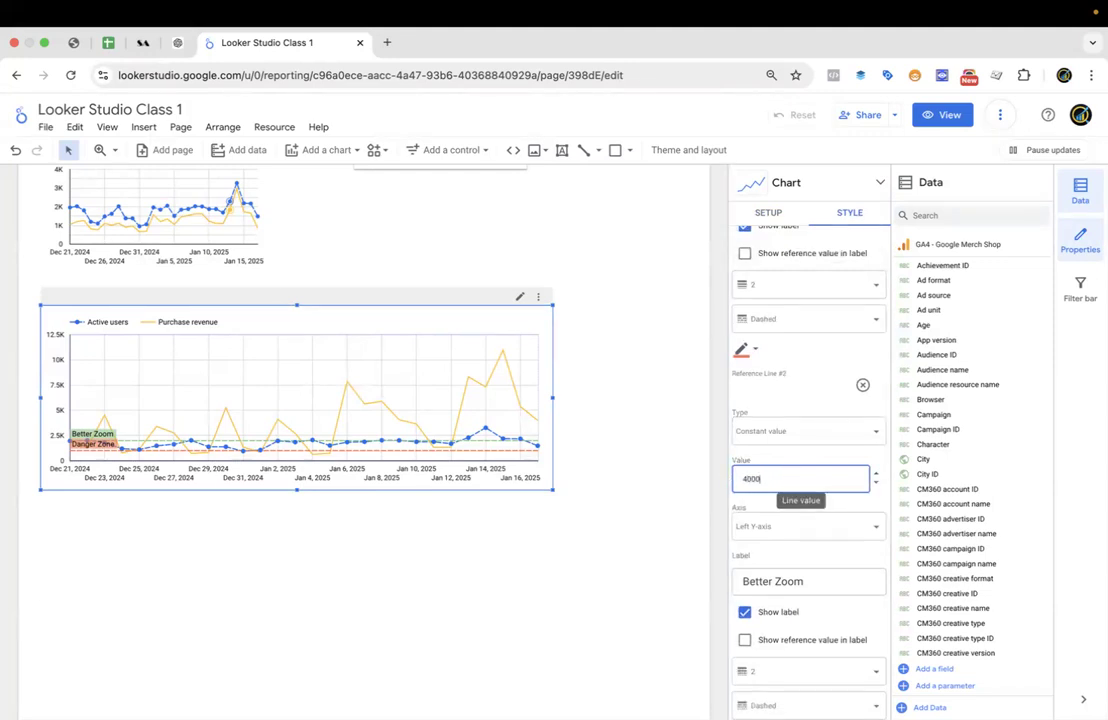
pyautogui.press('Return')
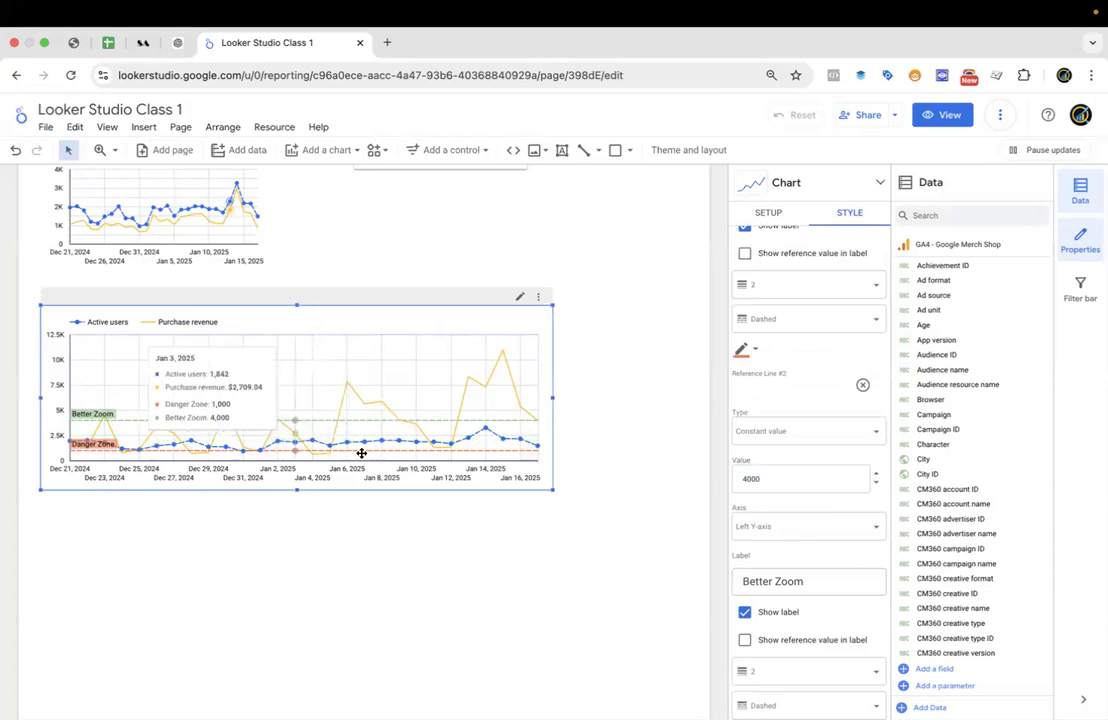
# Preview the purchase revenue chart against its reference lines in view mode, and return to editing.
pyautogui.click(941, 115)
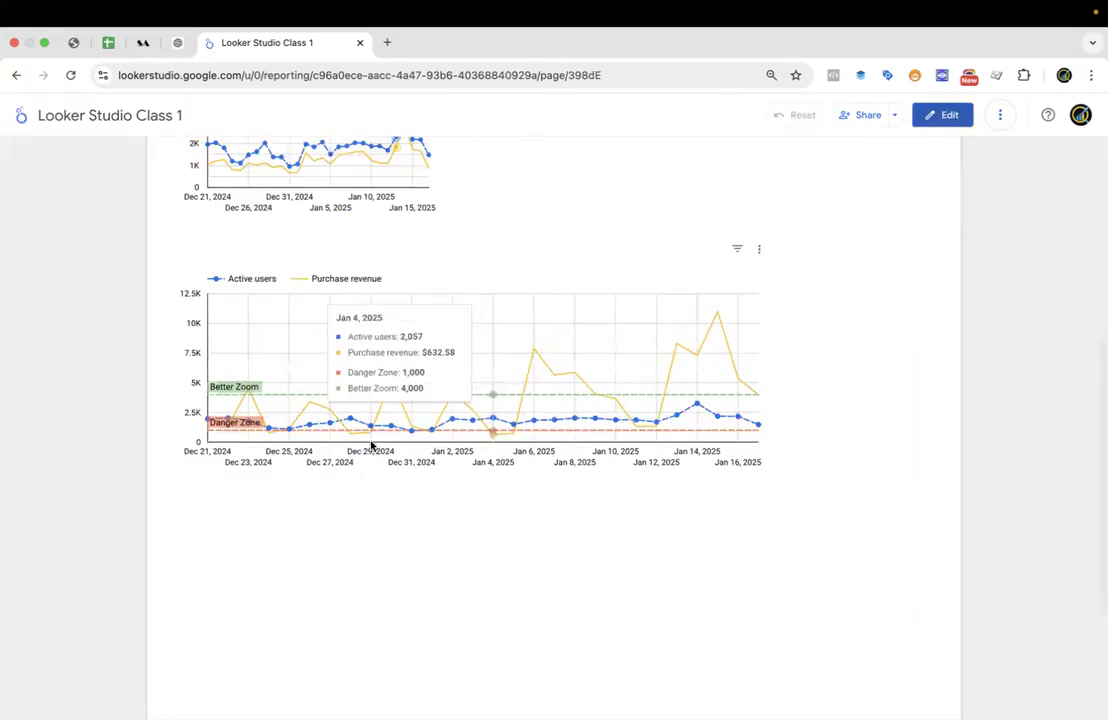
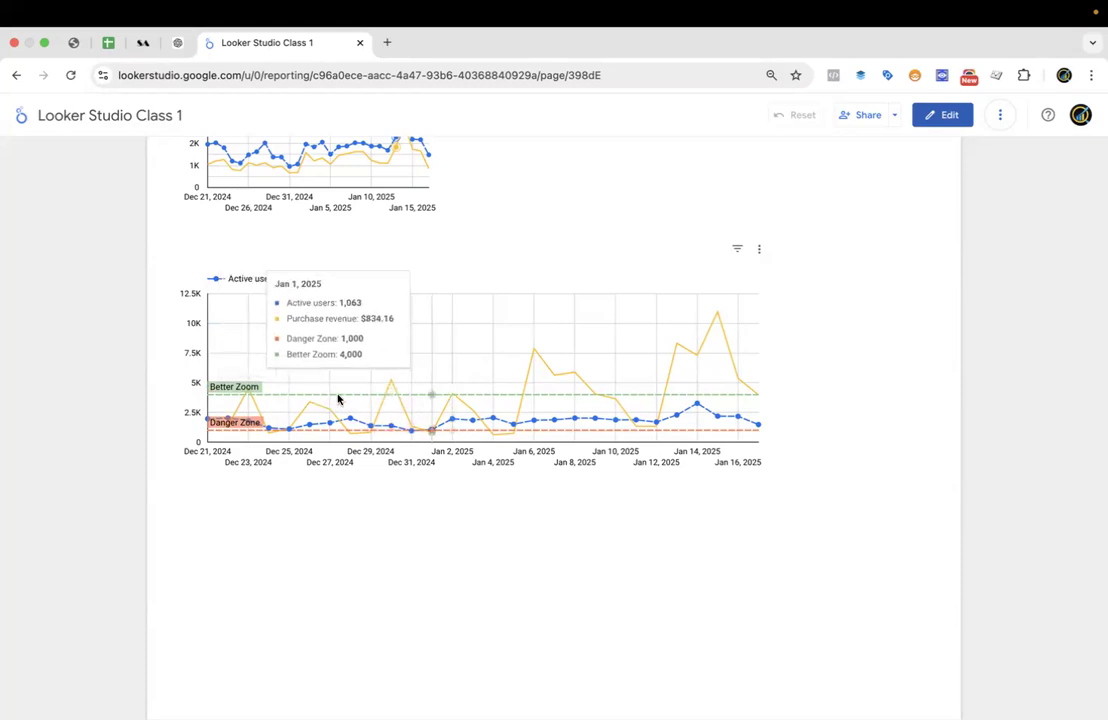
pyautogui.click(940, 115)
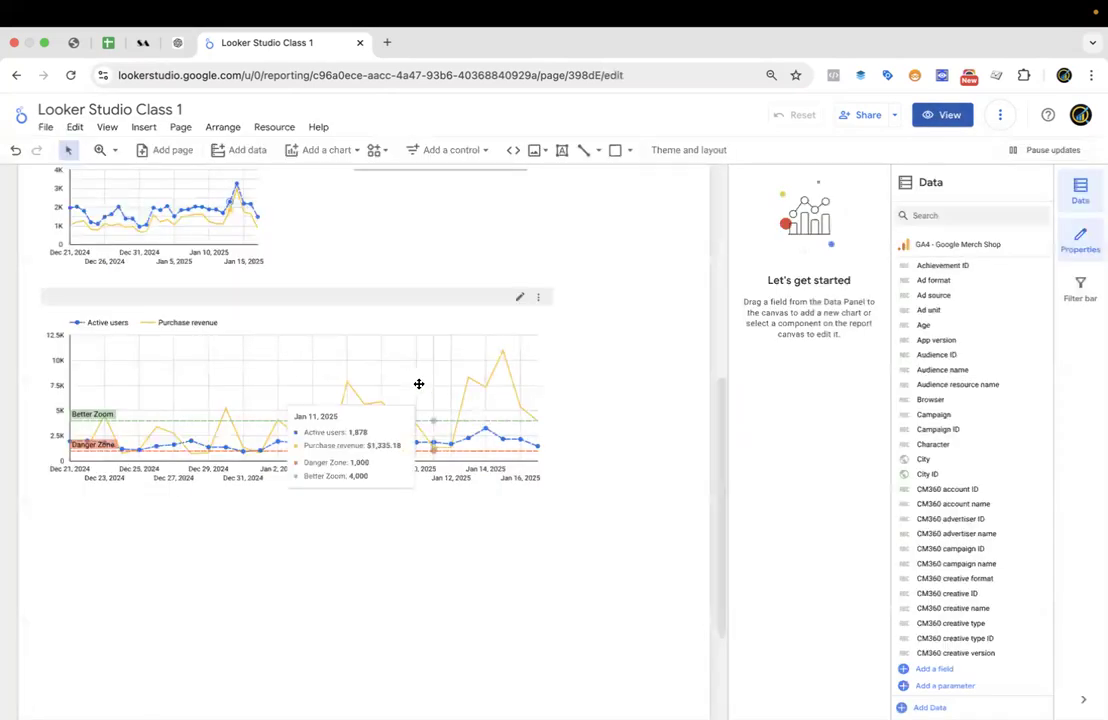
# Shrink the purchase revenue chart to about half its width and place it beside the small chart, below the date range control.
pyautogui.click(419, 384)
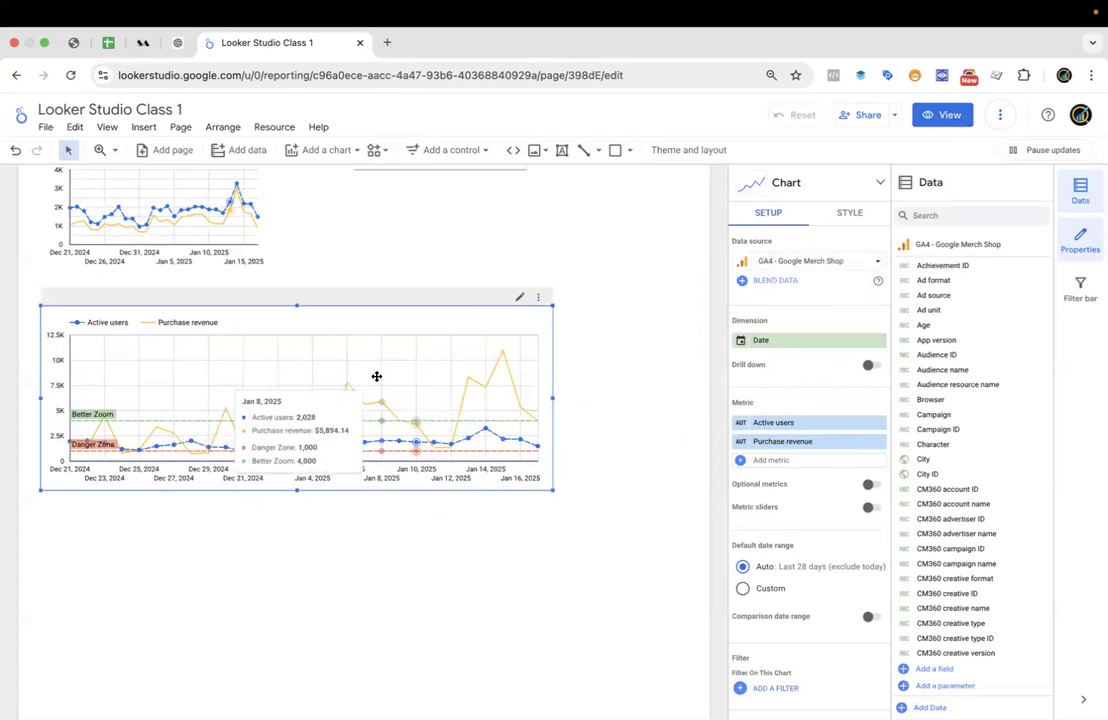
pyautogui.moveTo(376, 376); pyautogui.dragTo(391, 372)
pyautogui.moveTo(569, 488); pyautogui.dragTo(460, 478)
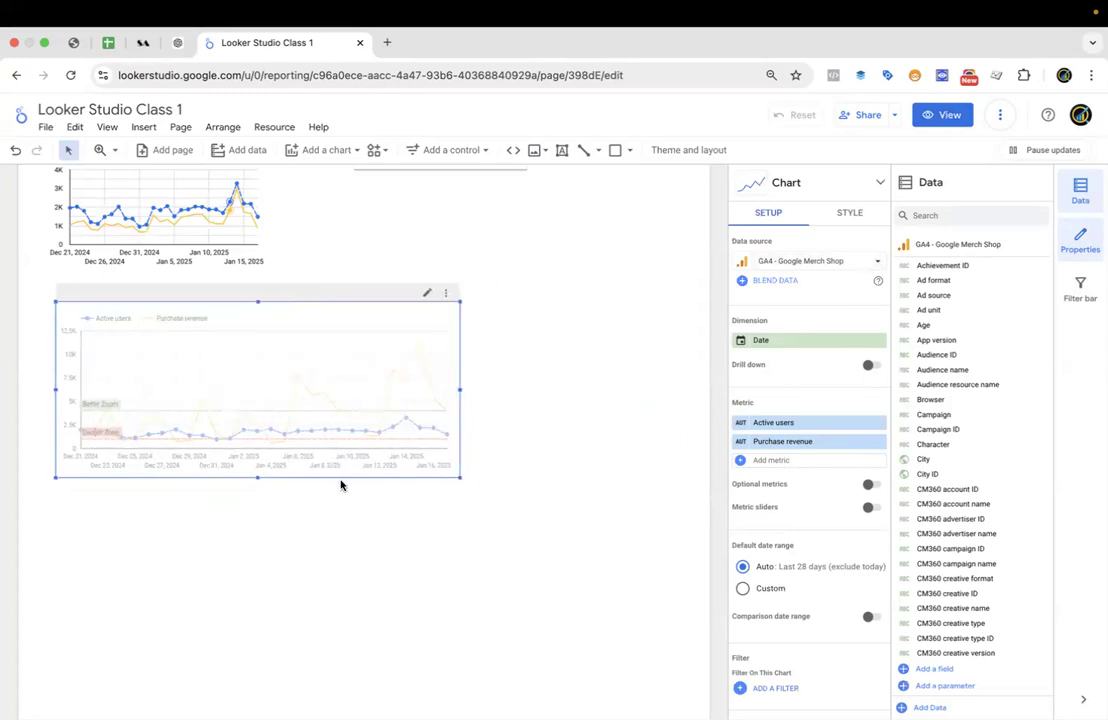
pyautogui.moveTo(340, 485); pyautogui.dragTo(312, 480)
pyautogui.moveTo(190, 384); pyautogui.dragTo(498, 271)
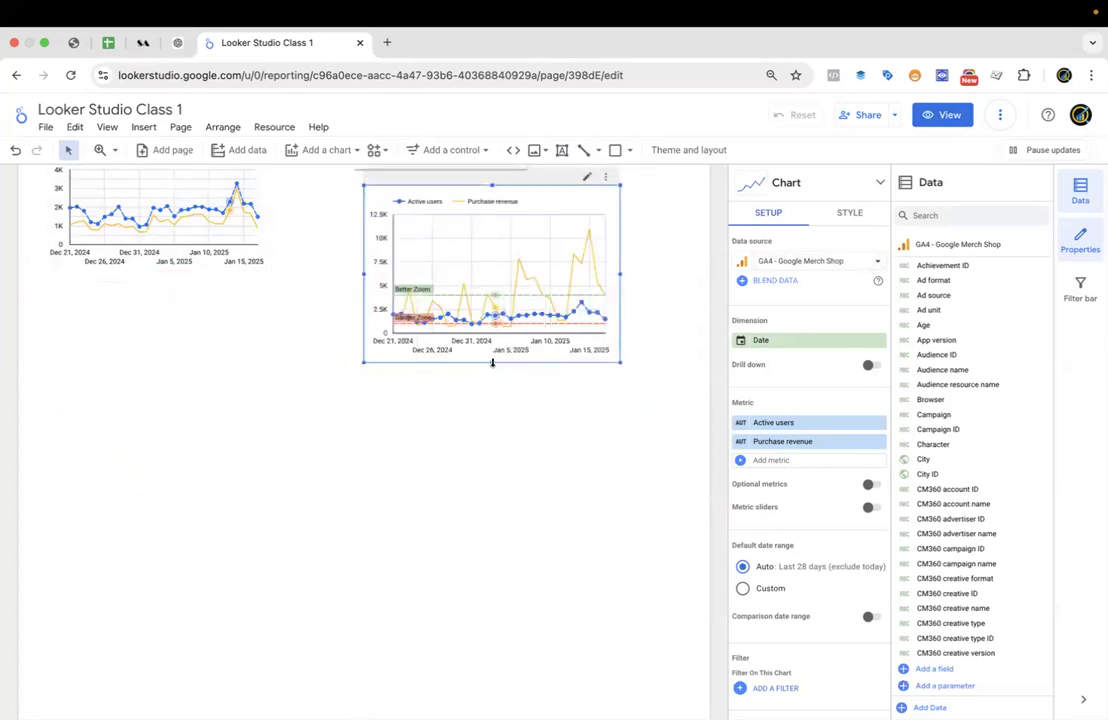
pyautogui.moveTo(492, 363); pyautogui.dragTo(492, 340)
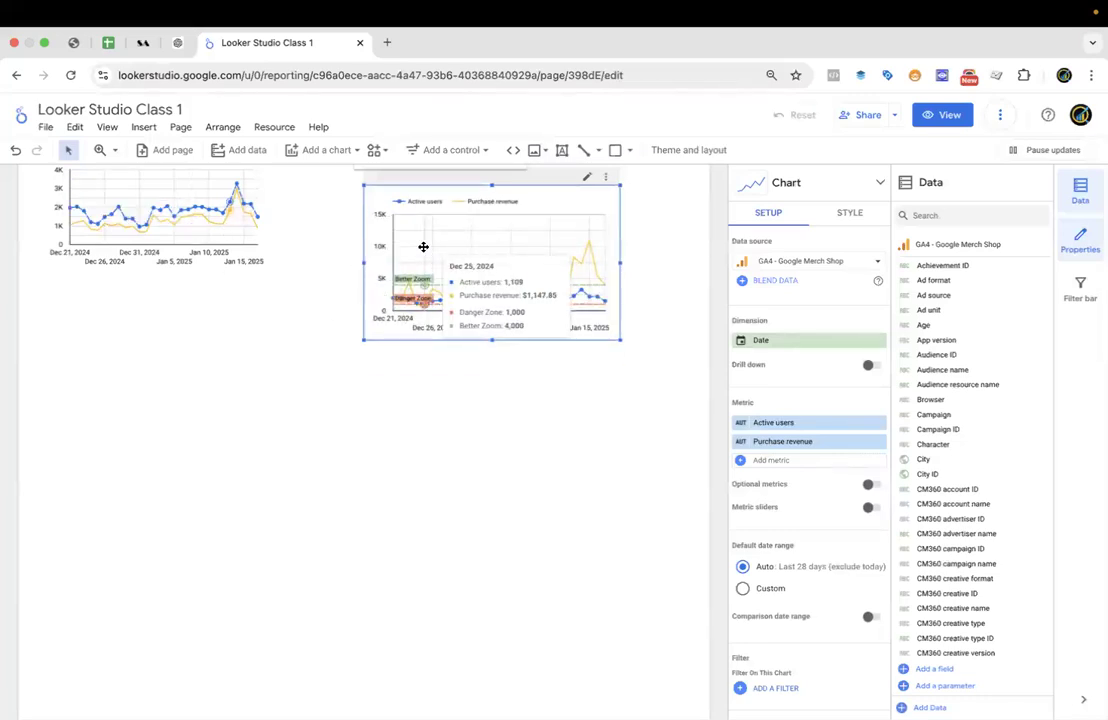
# Paste a copy of the purchase revenue chart below the two charts, widen it across most of the page and make it slightly taller.
pyautogui.press('super+v')
pyautogui.moveTo(433, 220); pyautogui.dragTo(81, 371)
pyautogui.moveTo(307, 425); pyautogui.dragTo(660, 425)
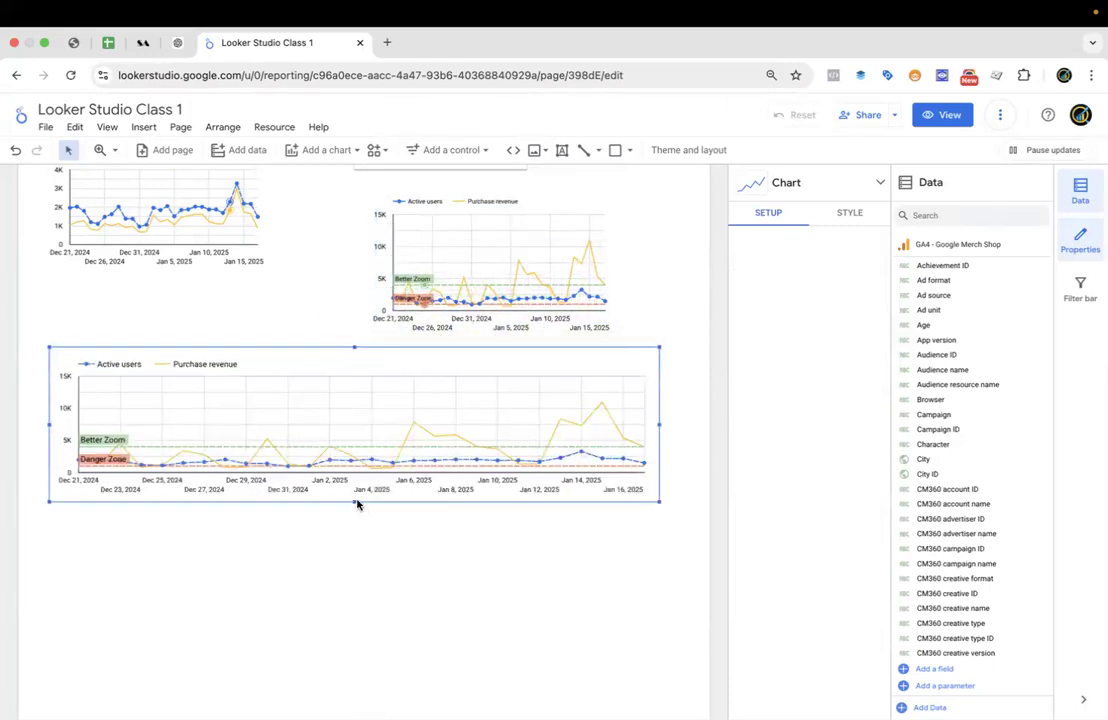
pyautogui.moveTo(357, 503); pyautogui.dragTo(354, 522)
pyautogui.moveTo(341, 448); pyautogui.dragTo(372, 437)
# Reset the wide chart's styling to the report theme.
pyautogui.click(845, 213)
pyautogui.click(770, 246)
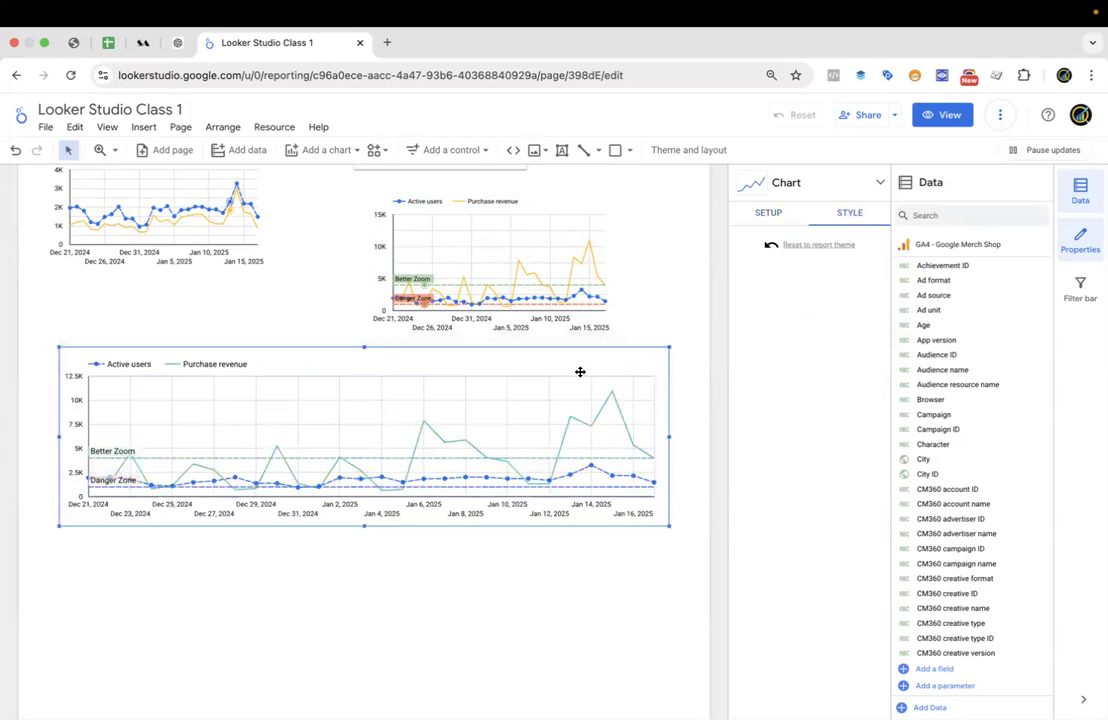
pyautogui.click(311, 248)
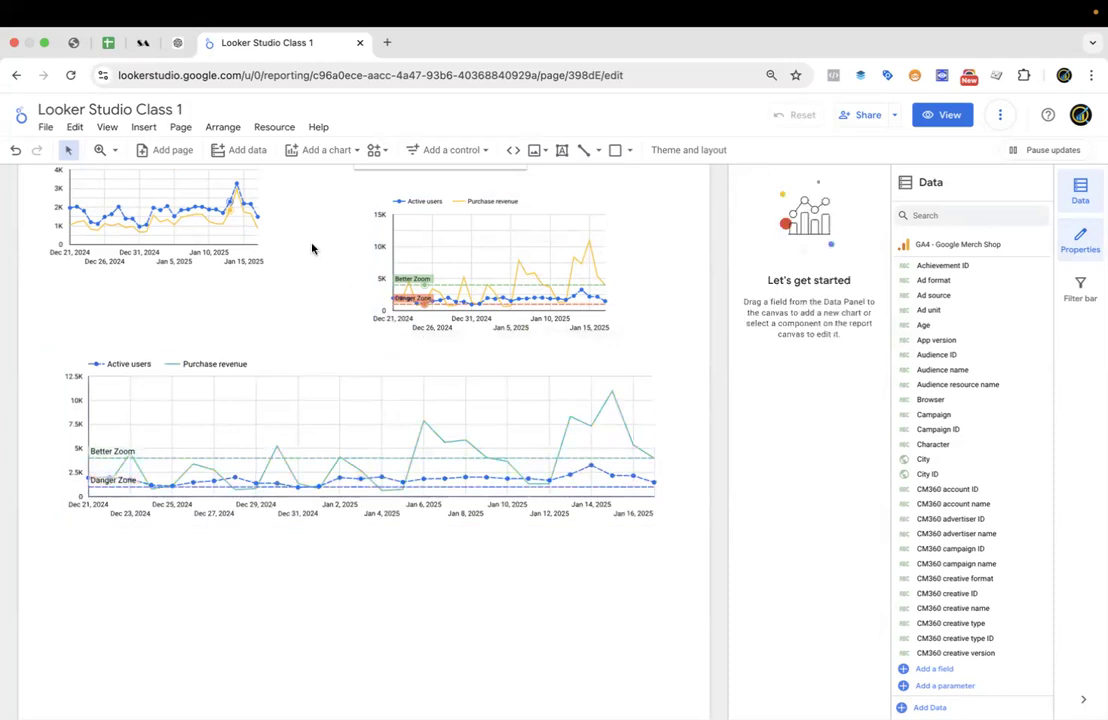
# Hide the labels of the "Danger Zone" and "Better Zoom" reference lines on the wide chart.
pyautogui.click(504, 391)
pyautogui.click(841, 222)
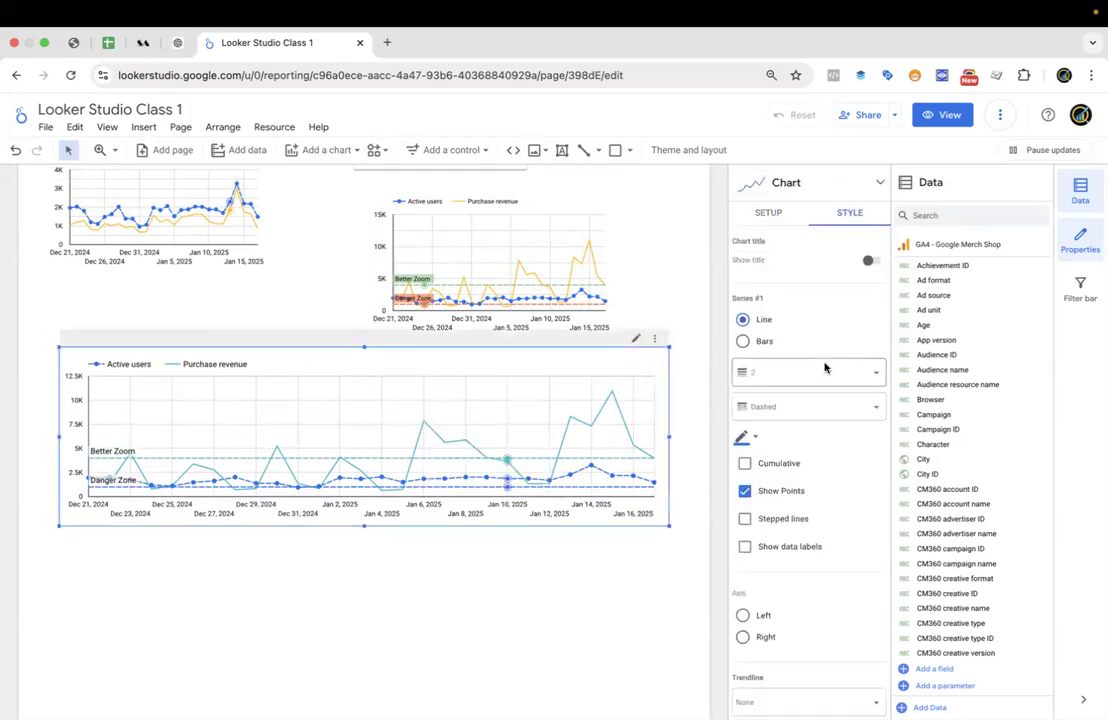
pyautogui.scroll(-5, 790, 486)
pyautogui.scroll(-5, 790, 486)
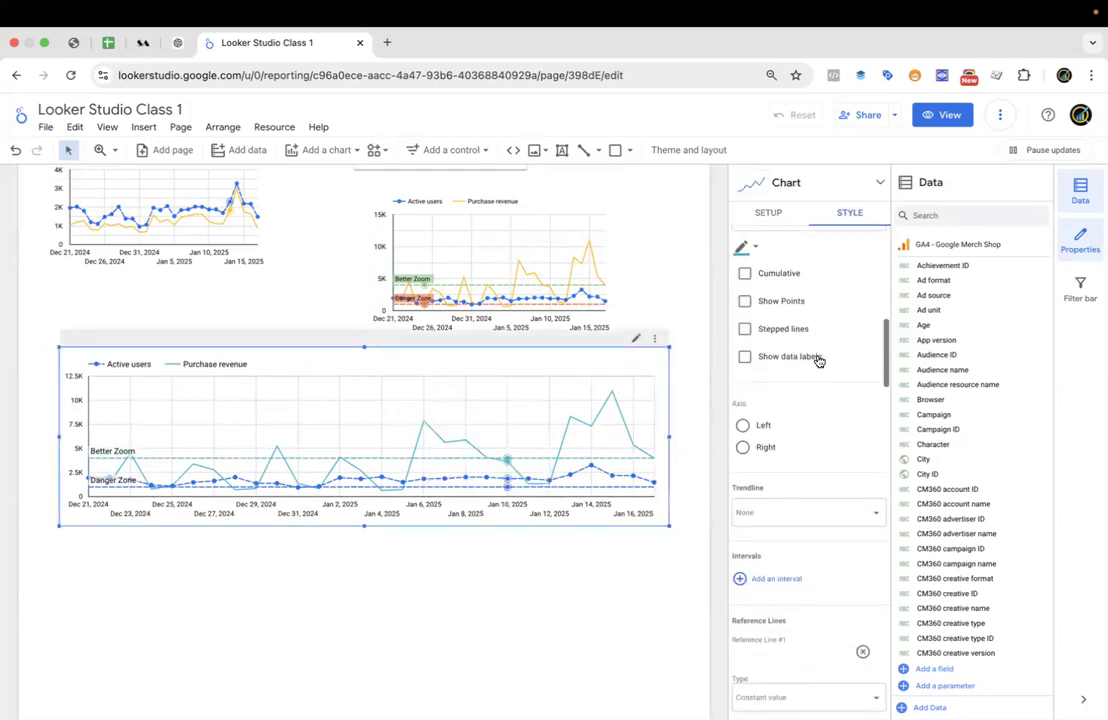
pyautogui.scroll(-5, 769, 522)
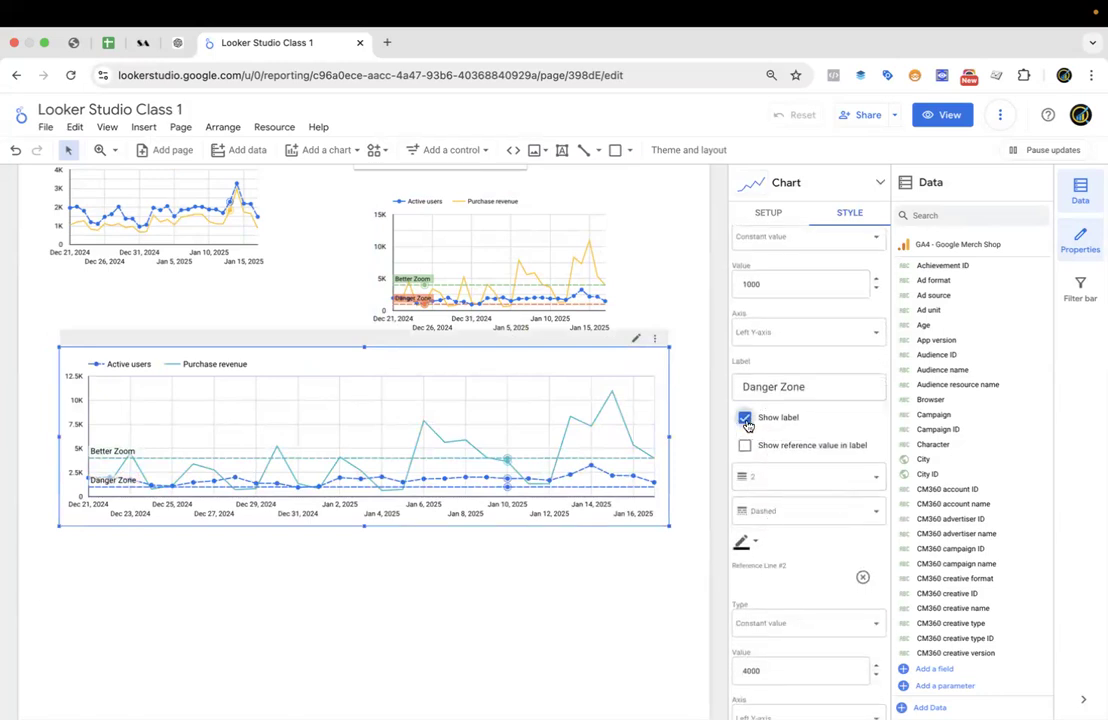
pyautogui.scroll(-5, 781, 460)
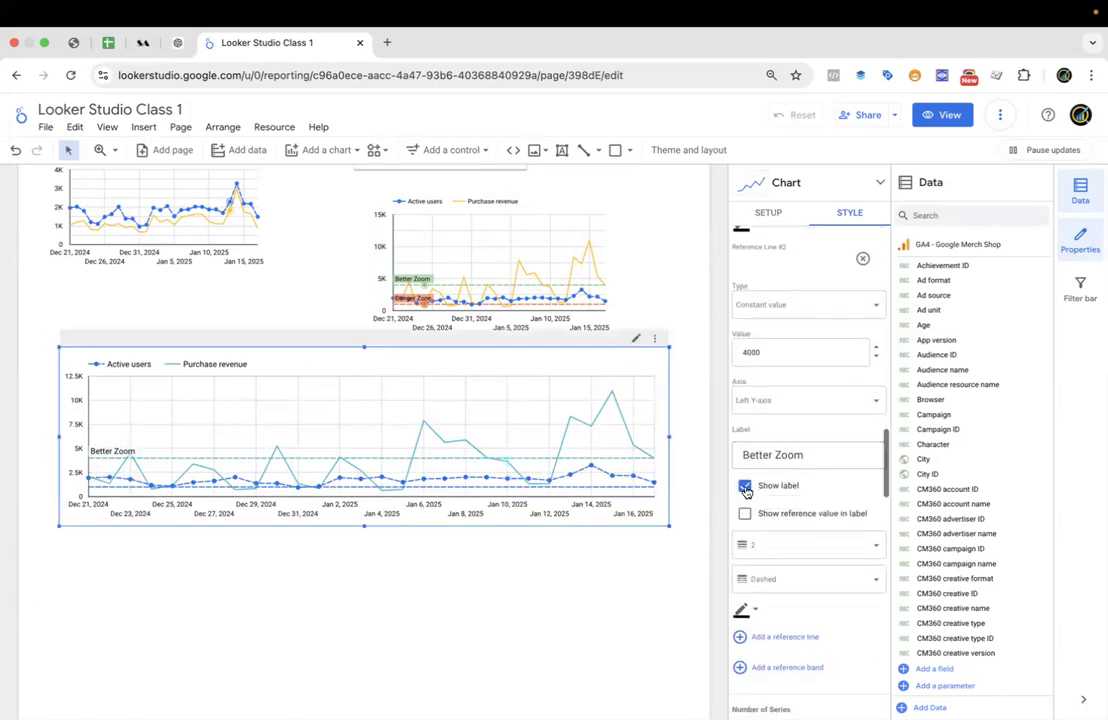
pyautogui.click(745, 488)
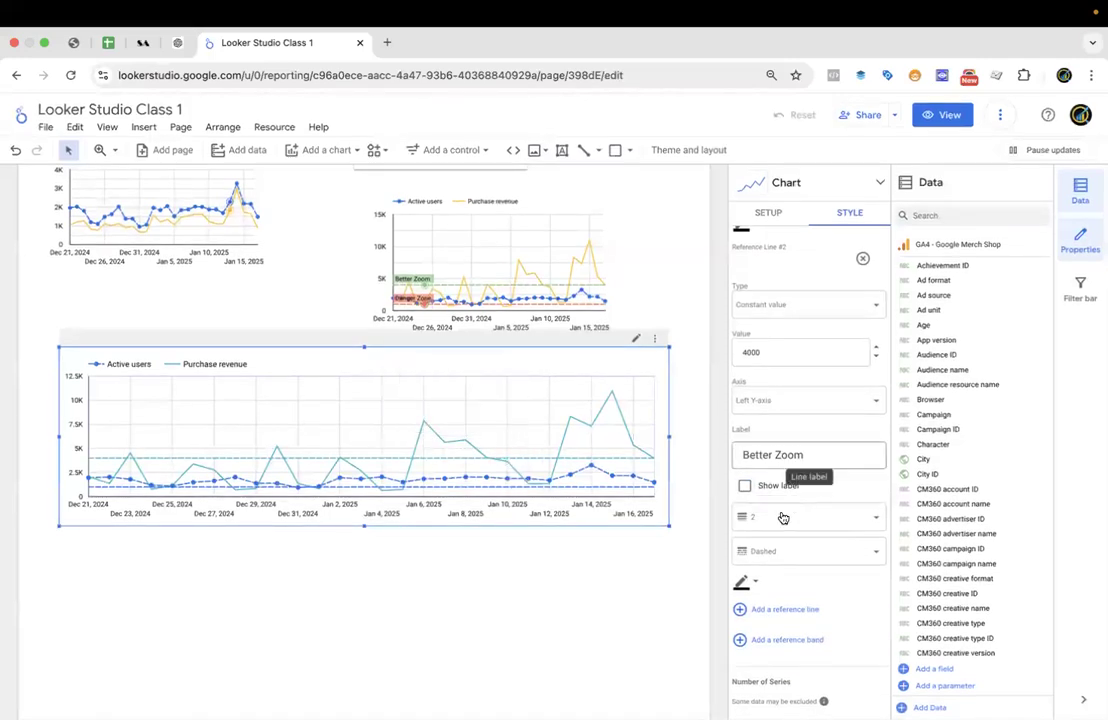
# Delete both reference lines from the wide chart.
pyautogui.scroll(-3, 783, 517)
pyautogui.scroll(4, 782, 513)
pyautogui.scroll(6, 782, 513)
pyautogui.scroll(1, 775, 495)
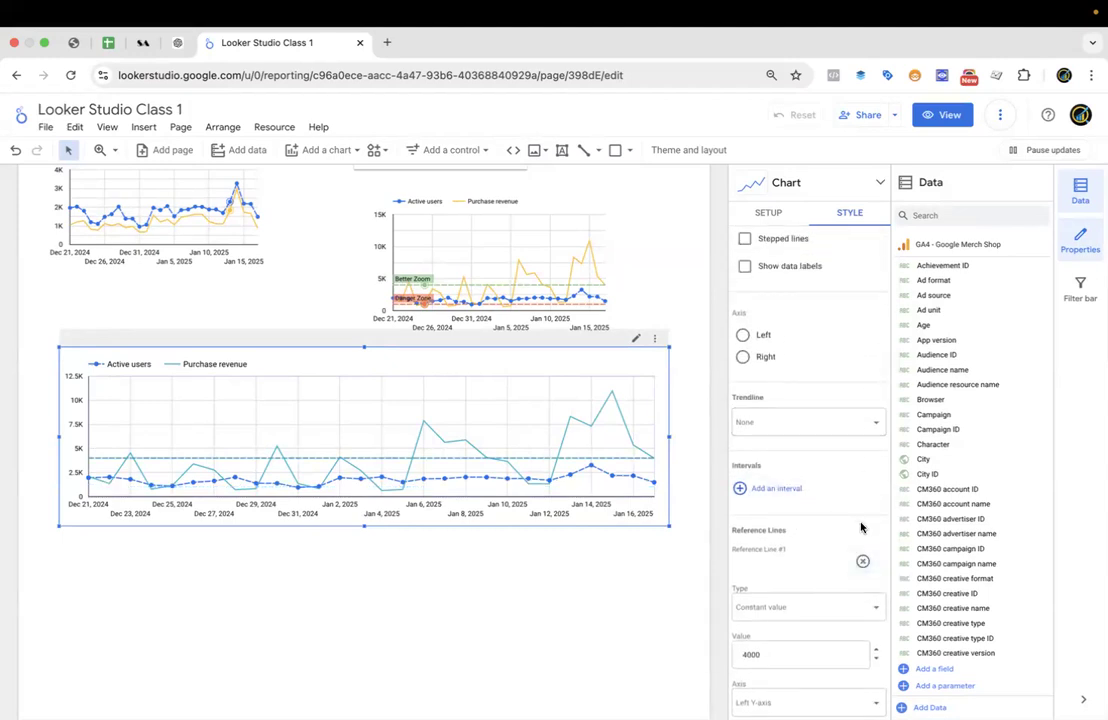
pyautogui.click(862, 561)
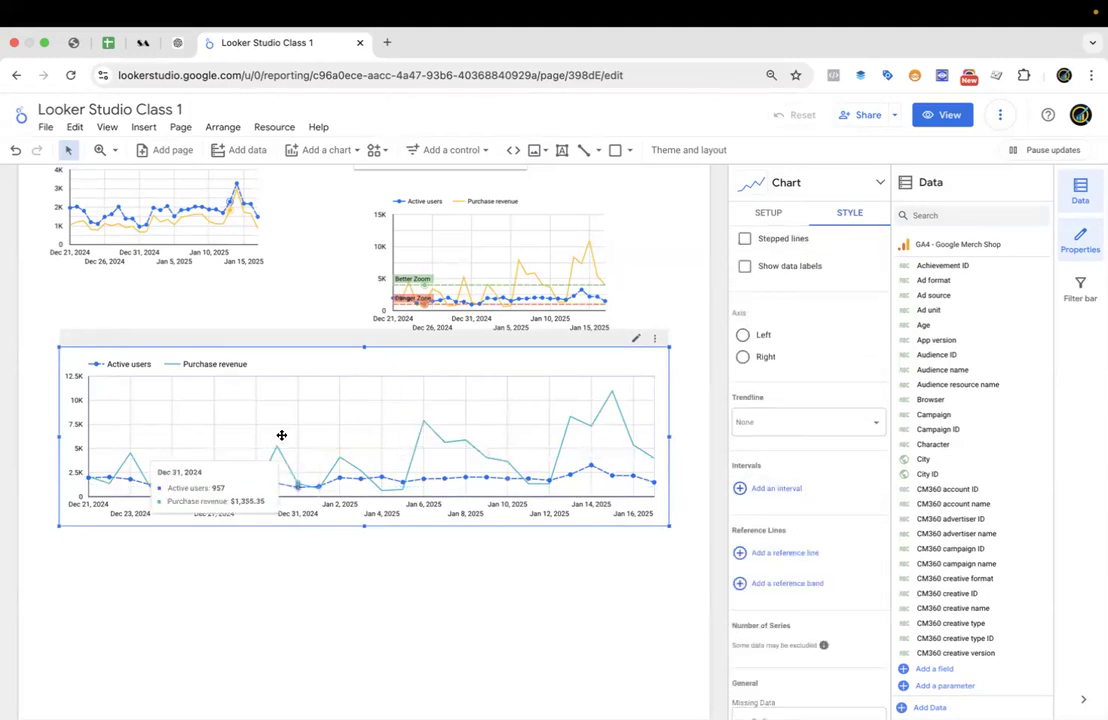
# Replace the Purchase revenue metric of the wide chart with Sessions.
pyautogui.click(769, 214)
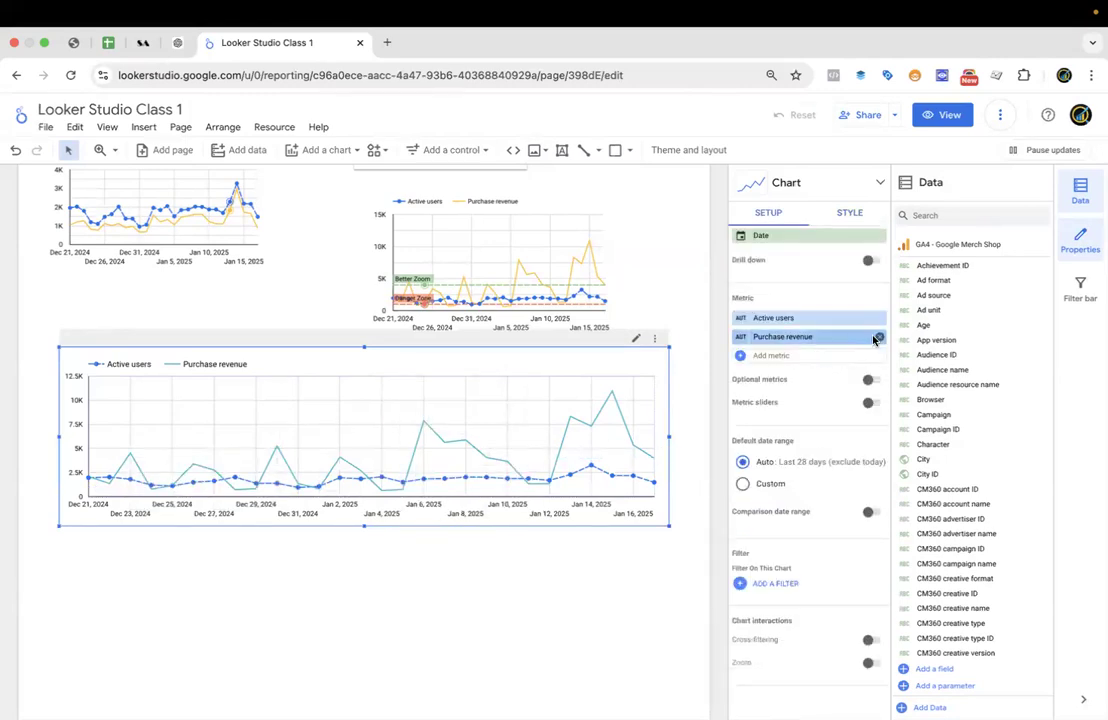
pyautogui.click(876, 337)
pyautogui.click(800, 373)
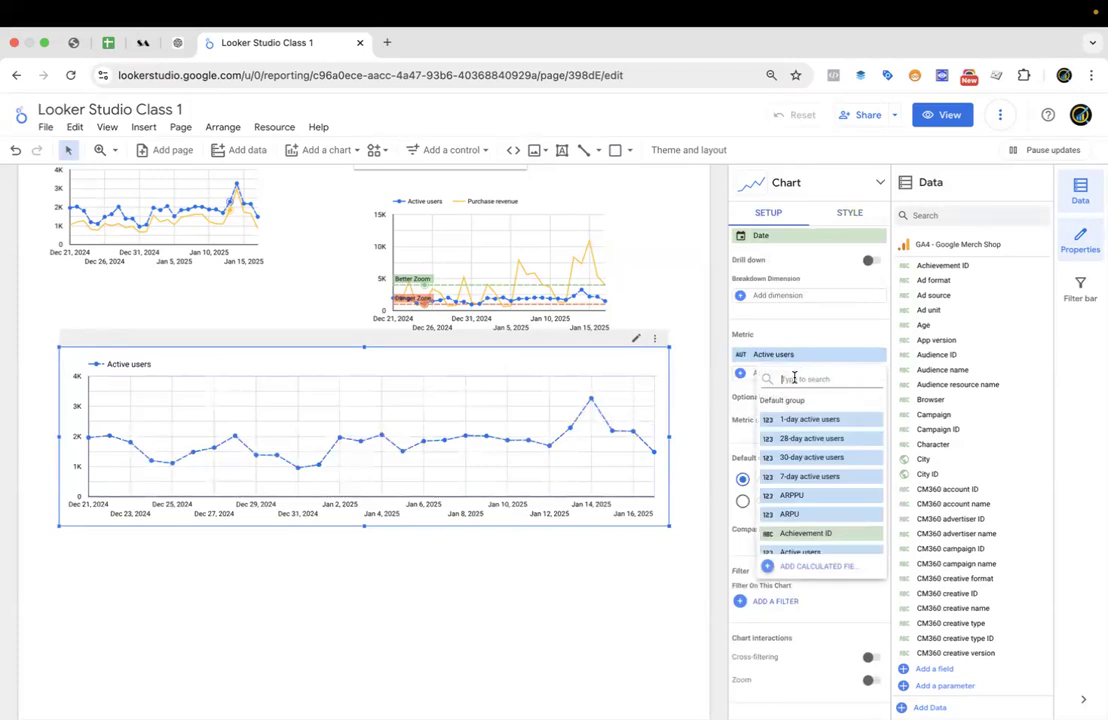
pyautogui.write('sessions')
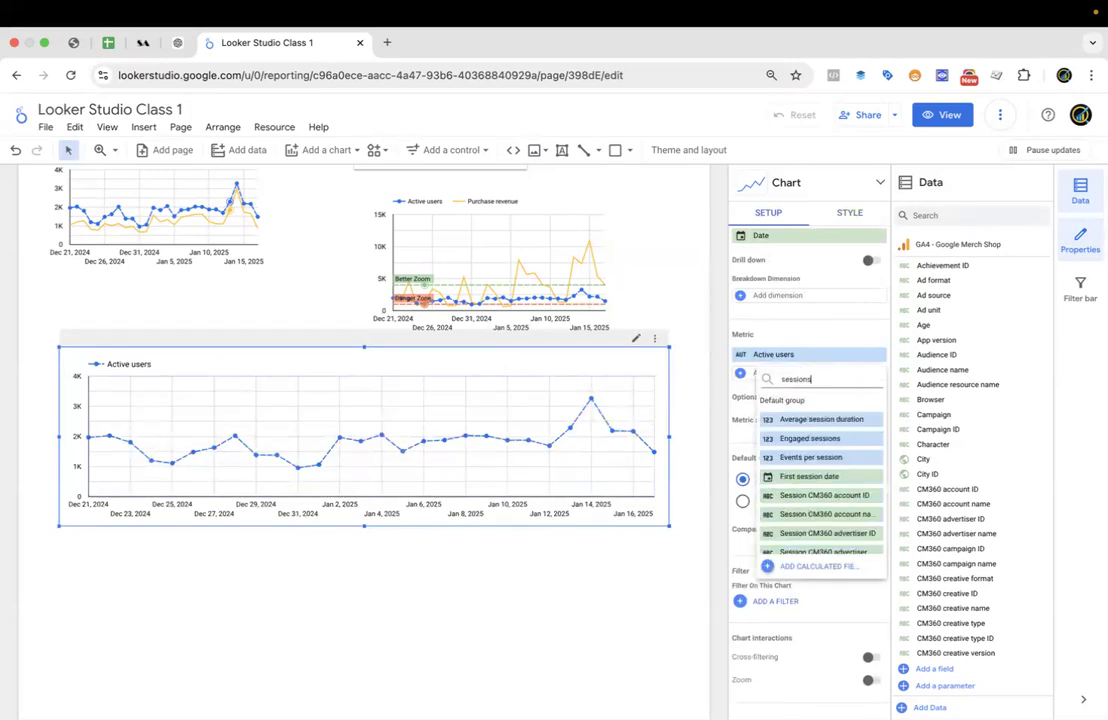
pyautogui.click(801, 443)
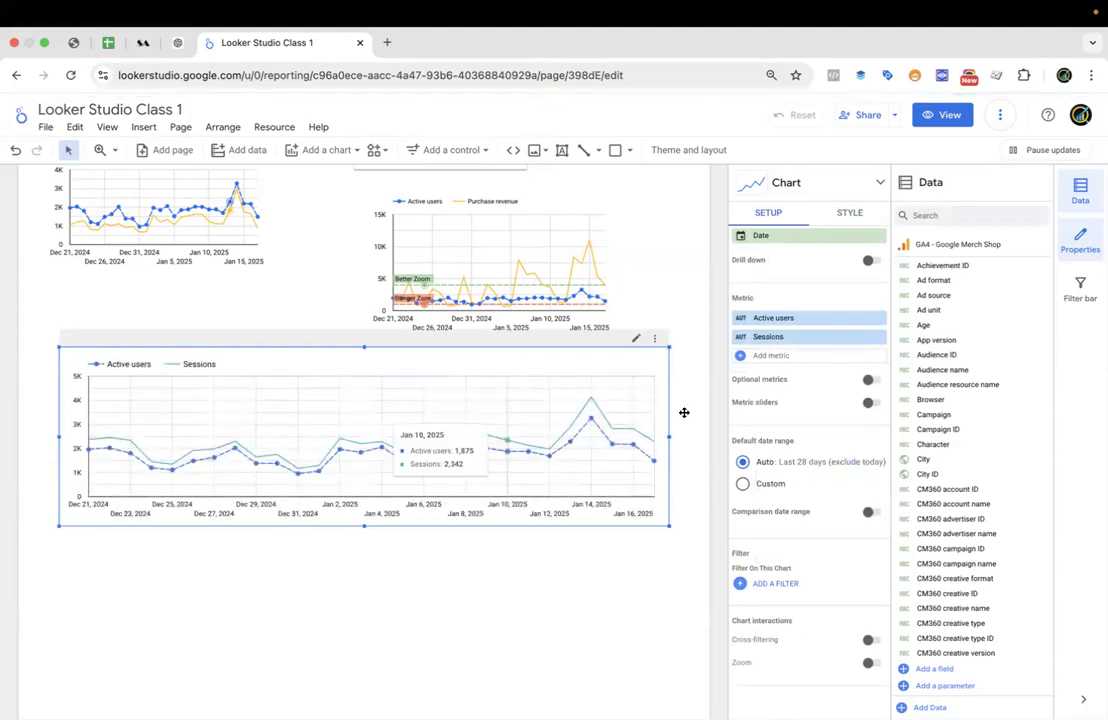
# Remove the Active users metric from the wide chart and add Total users as its second metric.
pyautogui.click(878, 318)
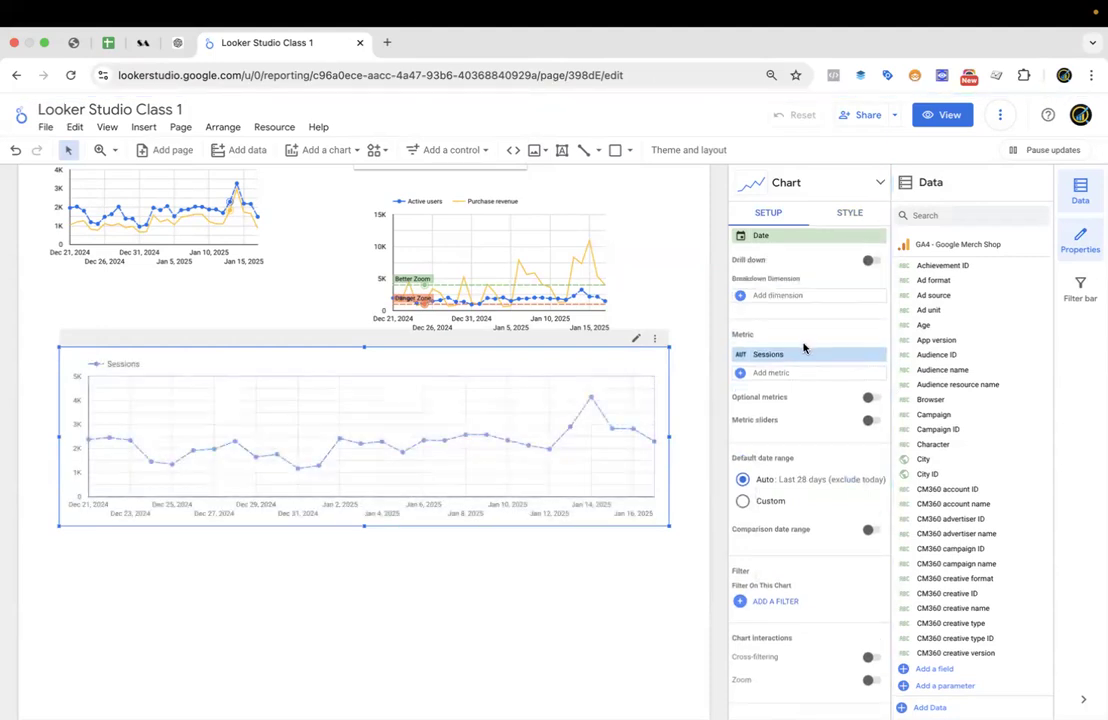
pyautogui.click(796, 294)
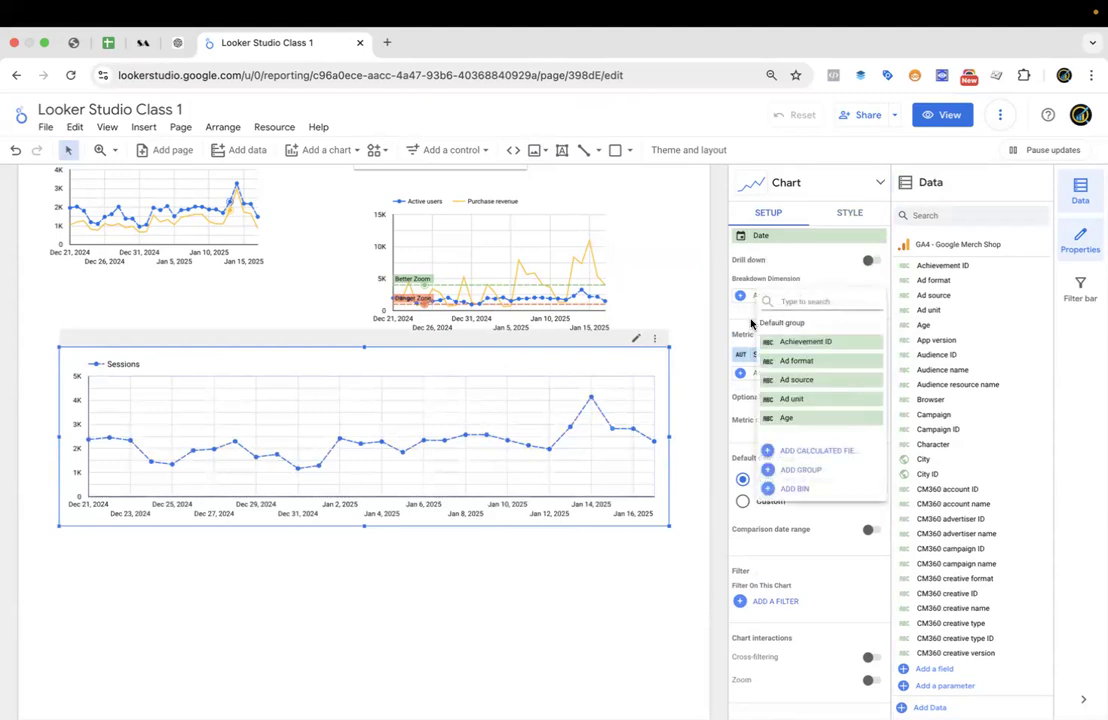
pyautogui.click(751, 323)
pyautogui.click(772, 375)
pyautogui.write('total')
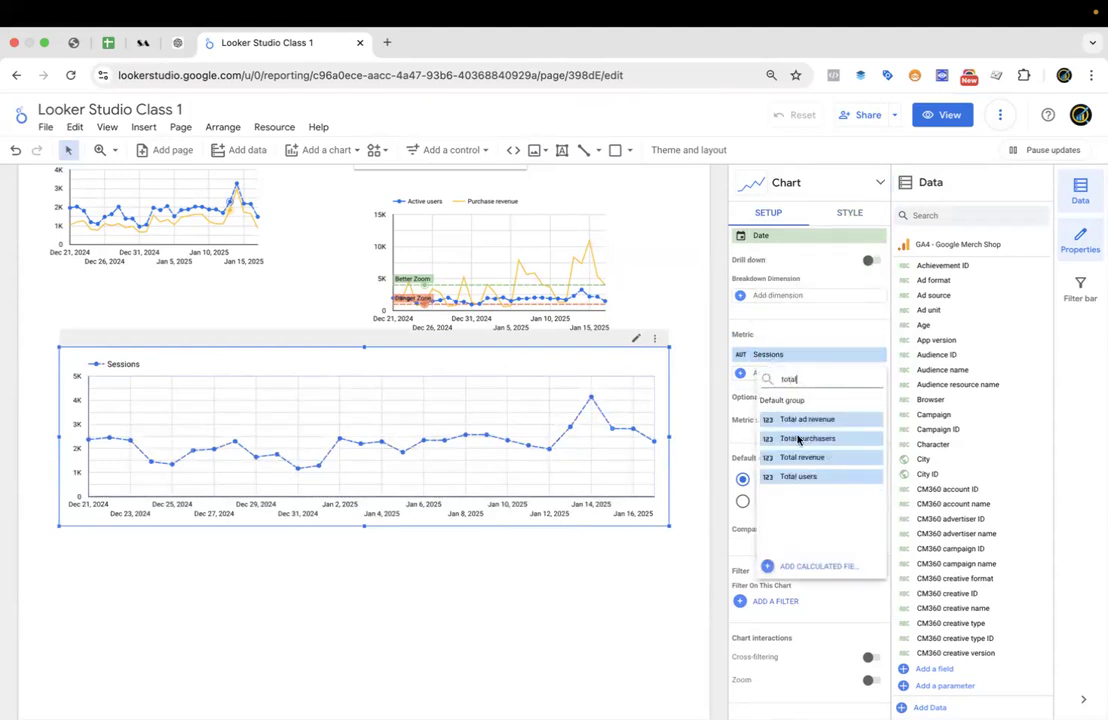
pyautogui.click(805, 477)
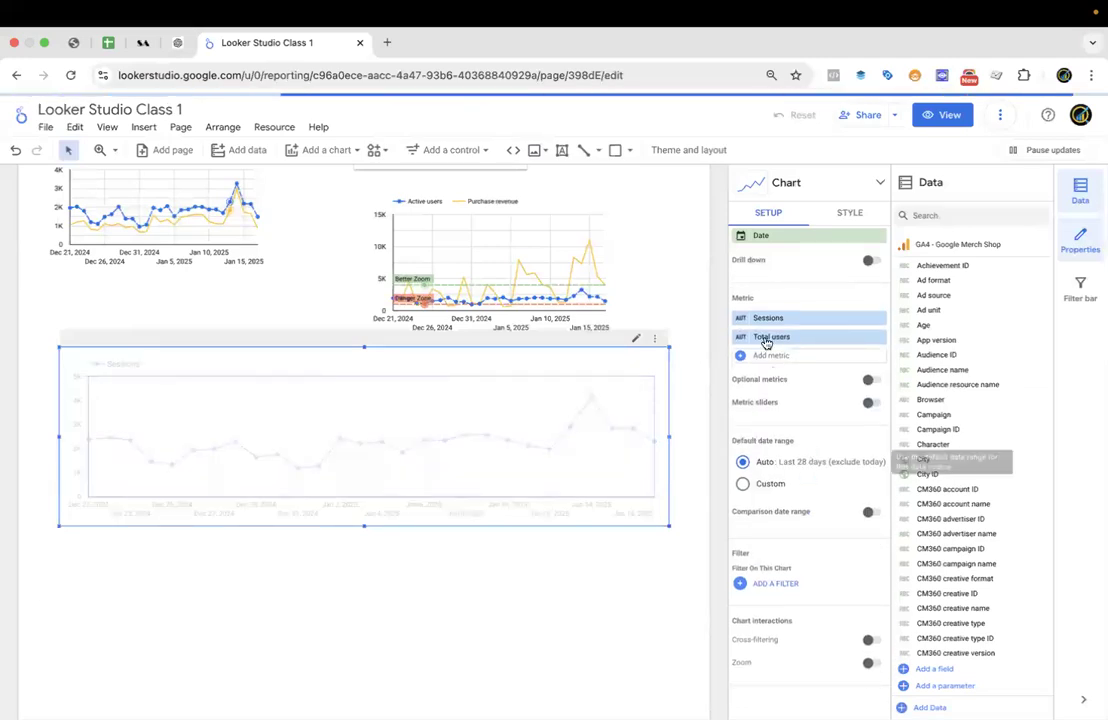
pyautogui.scroll(2, 779, 292)
pyautogui.scroll(-1, 767, 341)
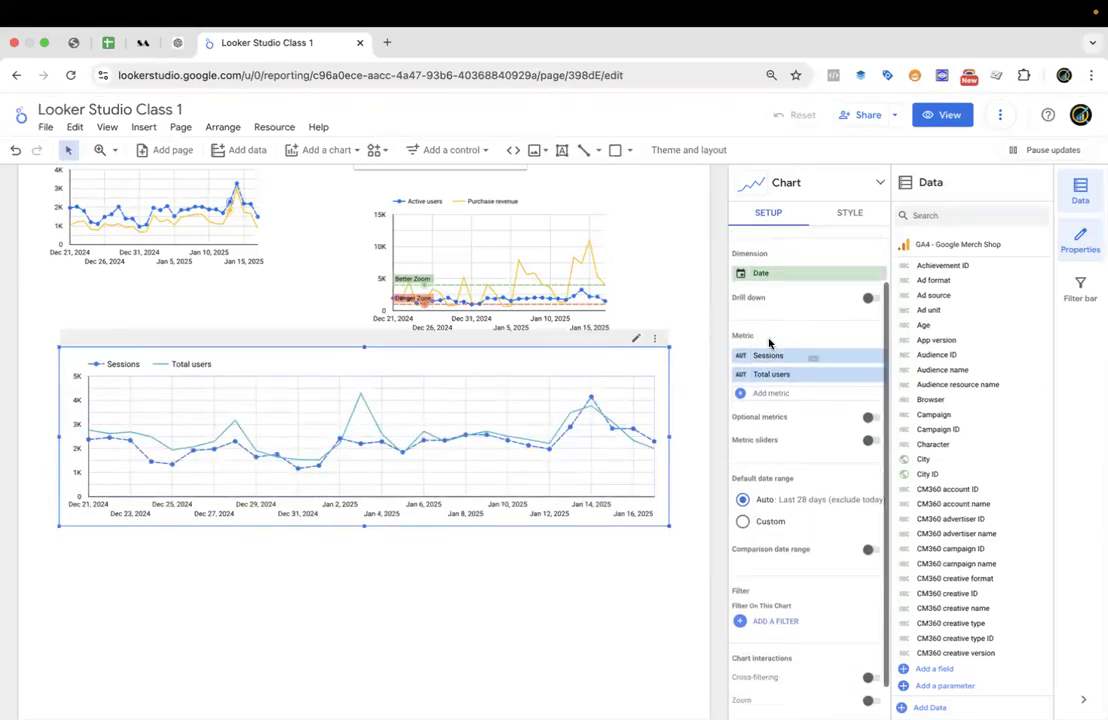
pyautogui.scroll(-1, 769, 343)
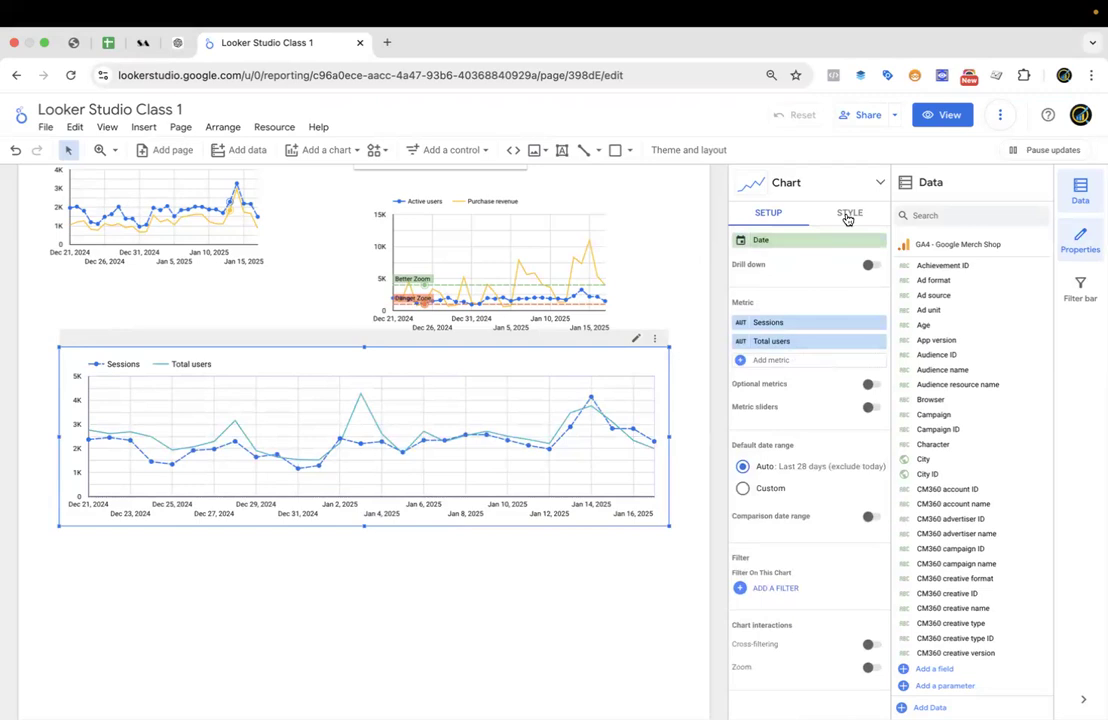
# Add a reference band to the wide chart with a constant beginning value of 1000.
pyautogui.click(848, 214)
pyautogui.scroll(2, 806, 456)
pyautogui.scroll(8, 806, 458)
pyautogui.scroll(8, 806, 458)
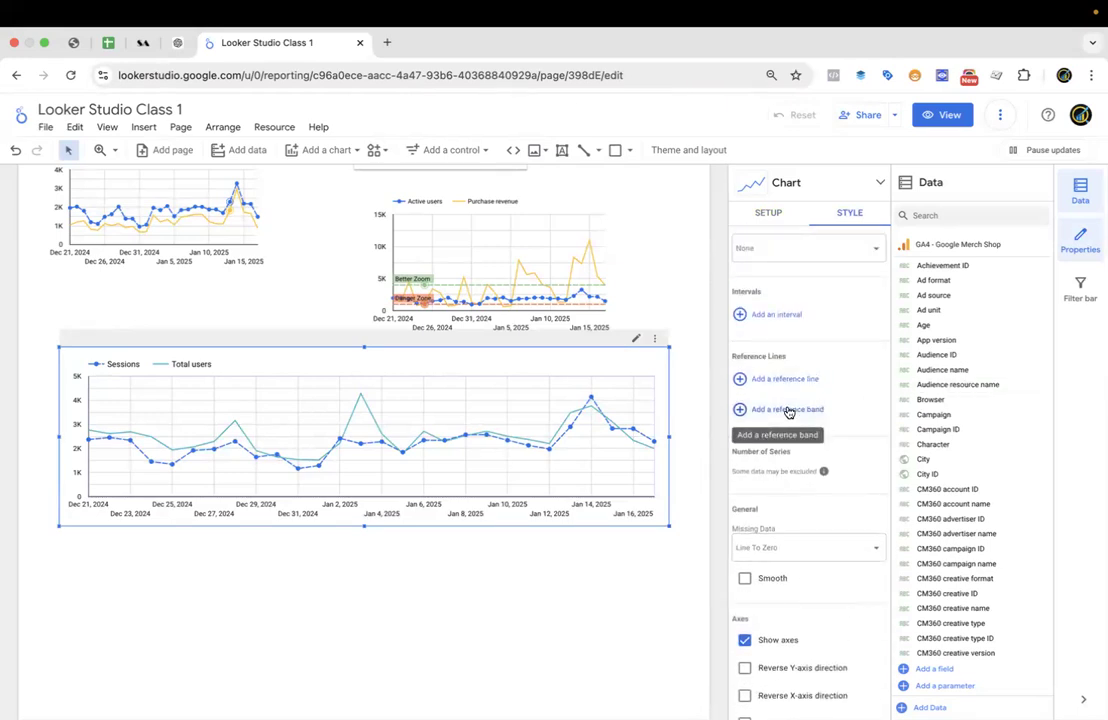
pyautogui.click(783, 413)
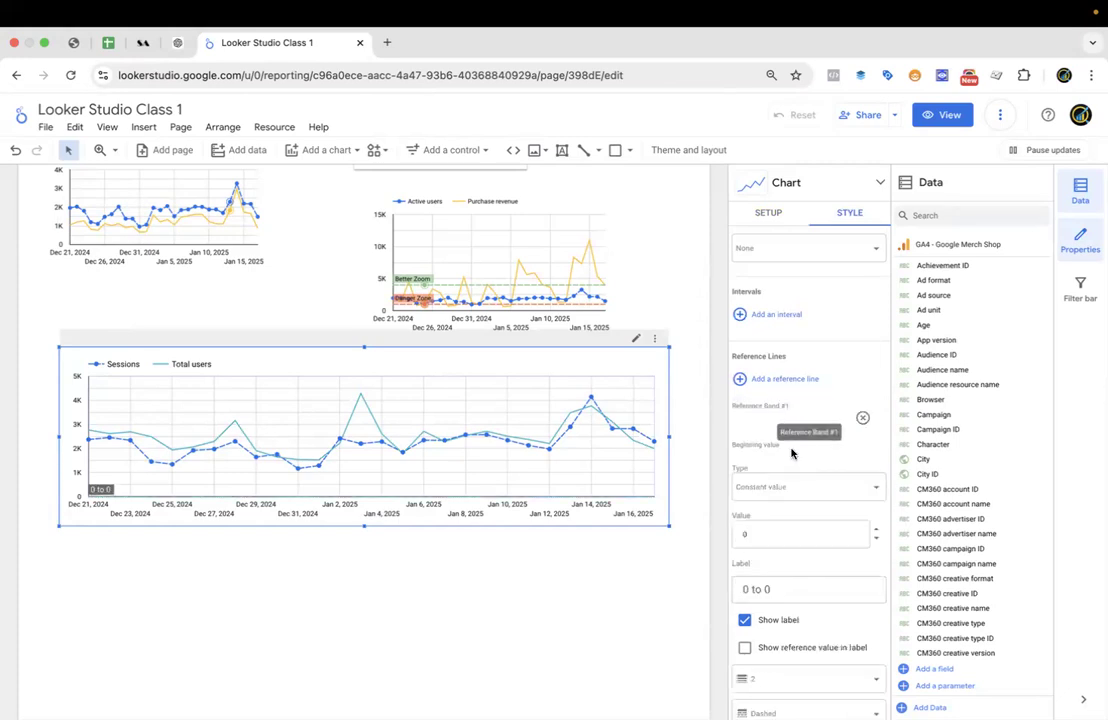
pyautogui.scroll(-2, 778, 455)
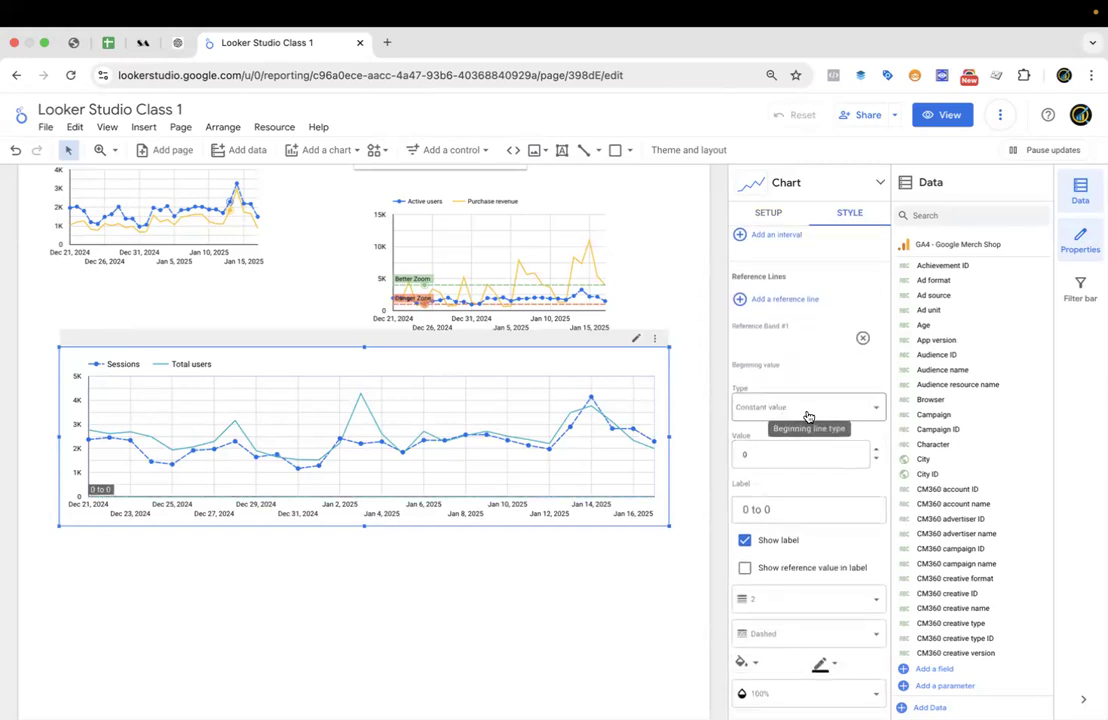
pyautogui.click(762, 455)
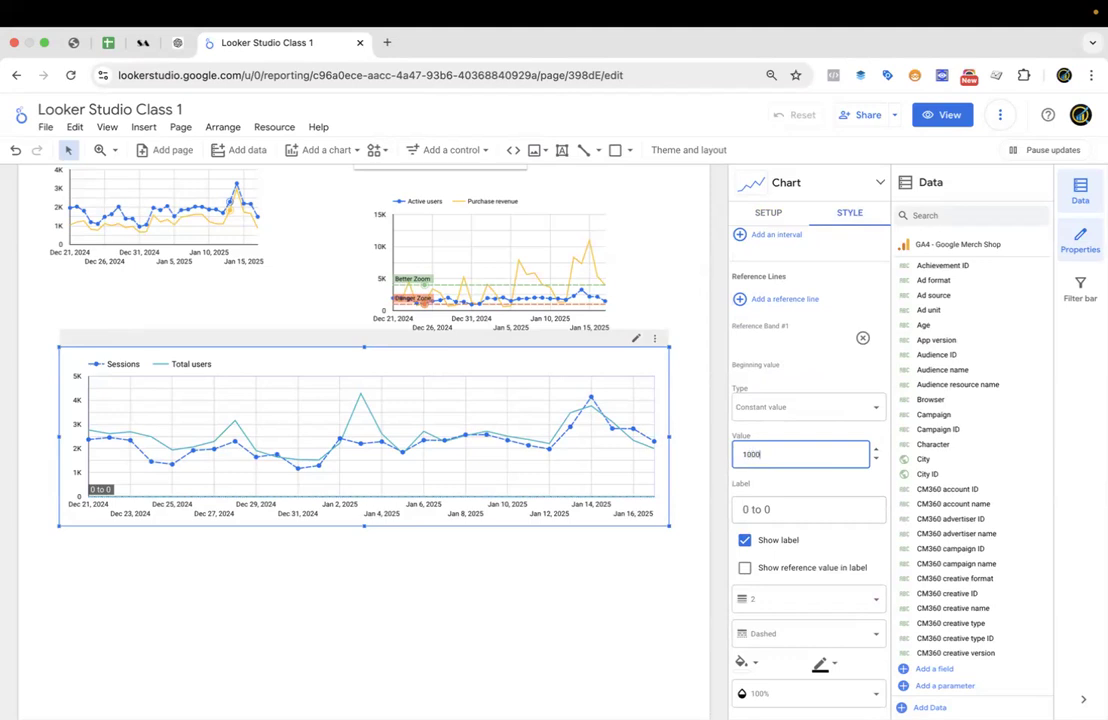
pyautogui.press('Return')
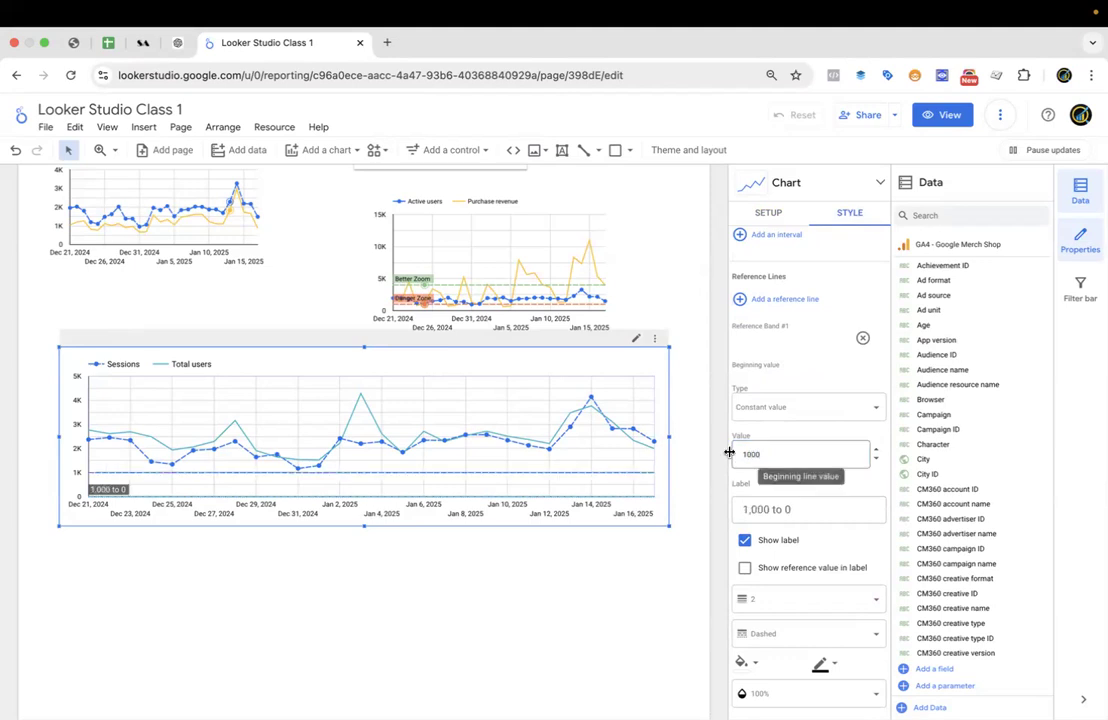
# Set the reference band's beginning value to 1500 and label the band "D Zone".
pyautogui.doubleClick(781, 459)
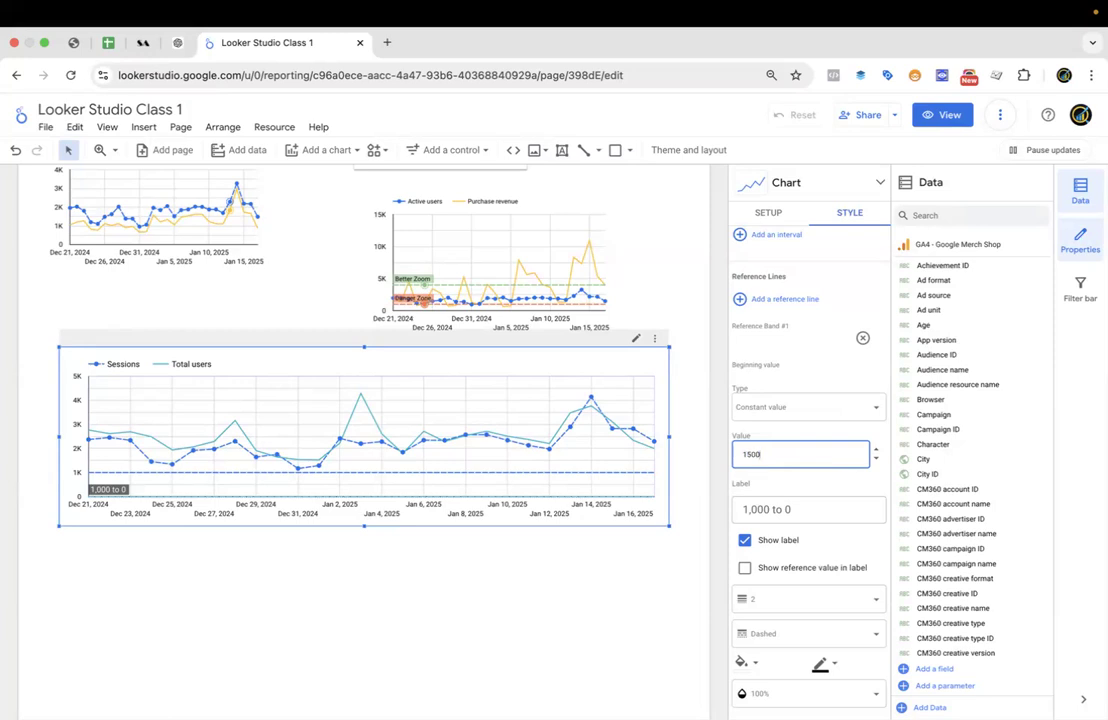
pyautogui.press('Return')
pyautogui.click(800, 509)
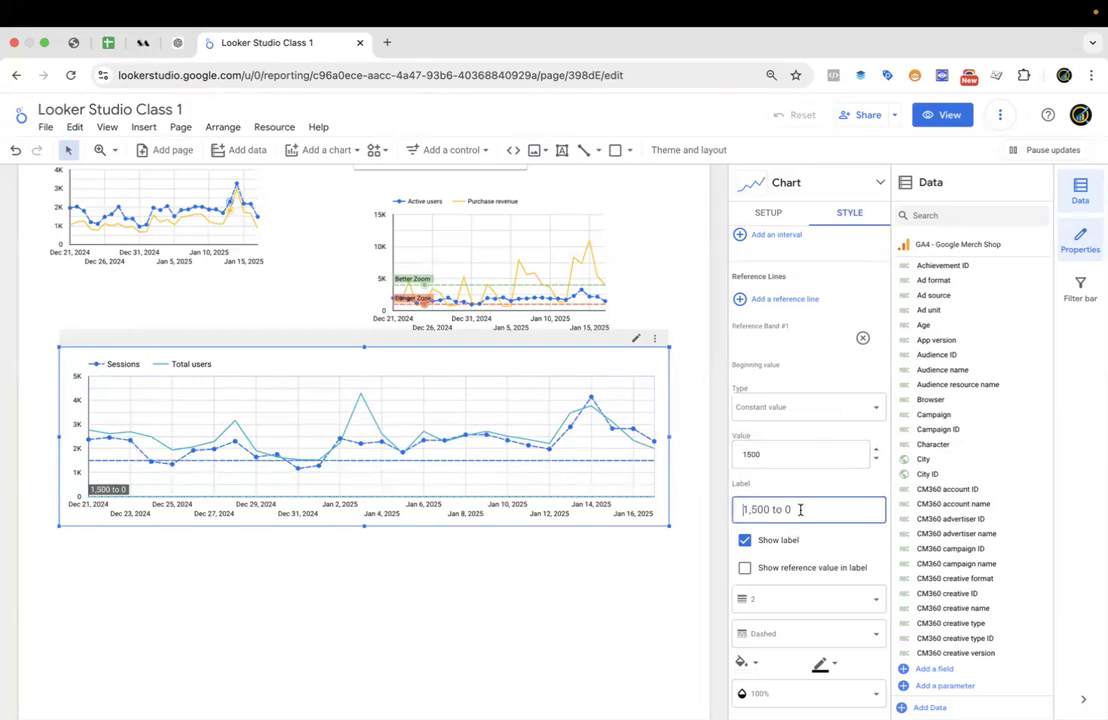
pyautogui.hotkey('ctrl', 'a')
pyautogui.press('BackSpace')
pyautogui.write('D')
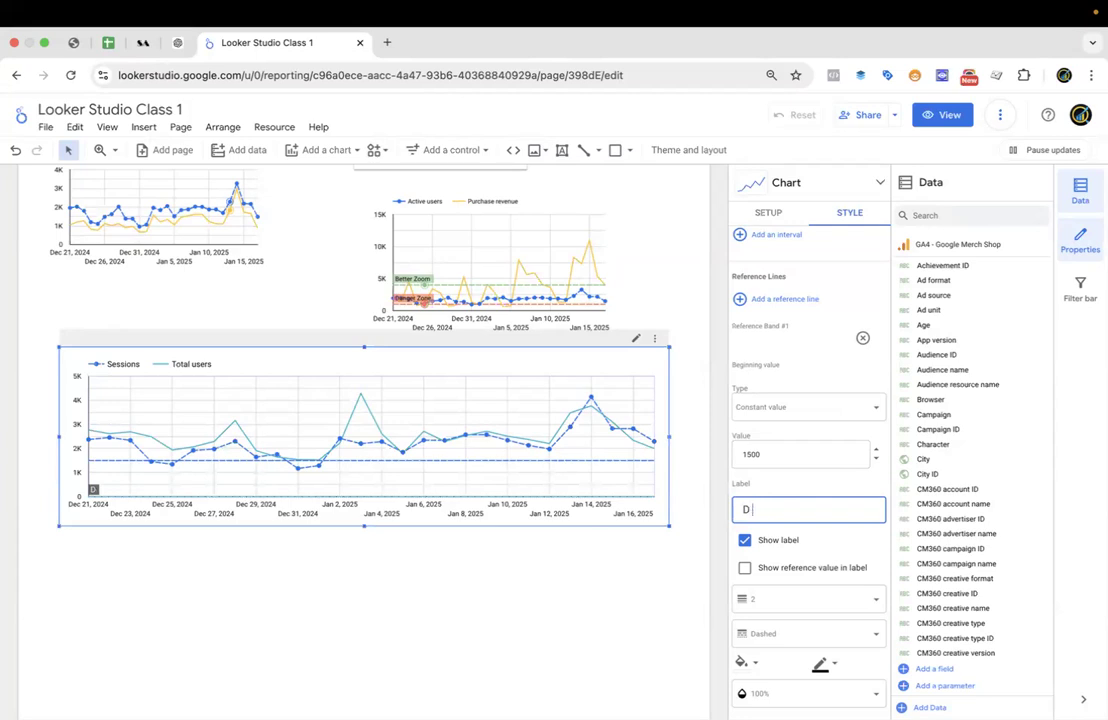
pyautogui.write('Zone')
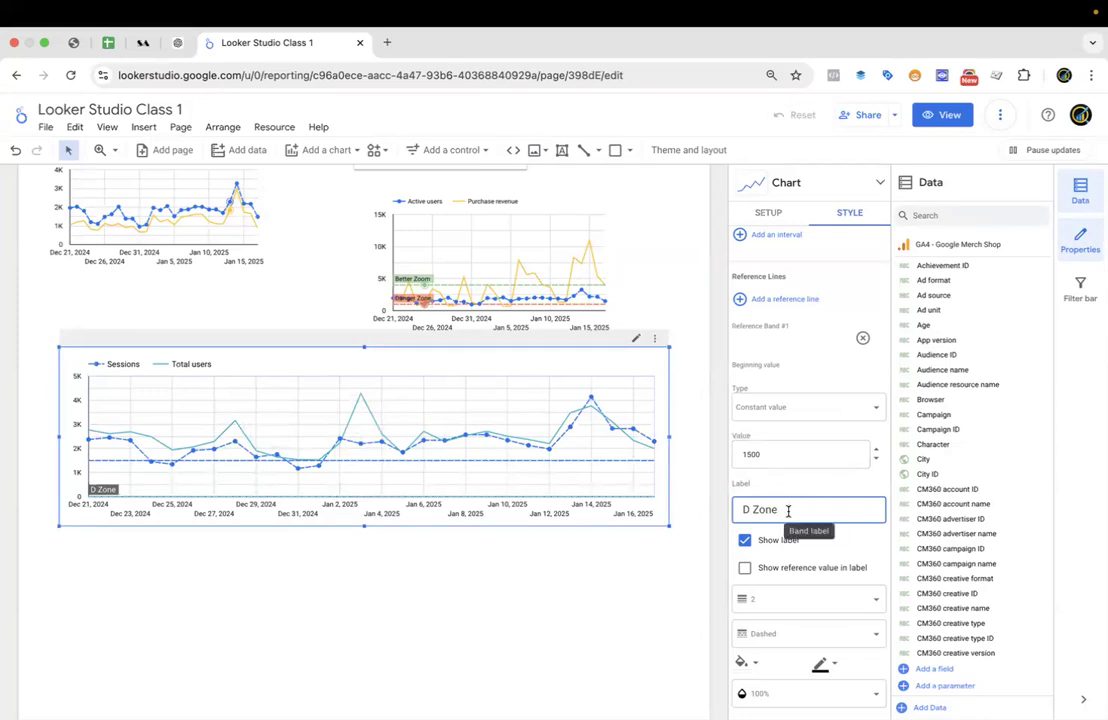
# Try an orange-red background color on the "D Zone" band and reset it.
pyautogui.scroll(-5, 790, 510)
pyautogui.click(741, 445)
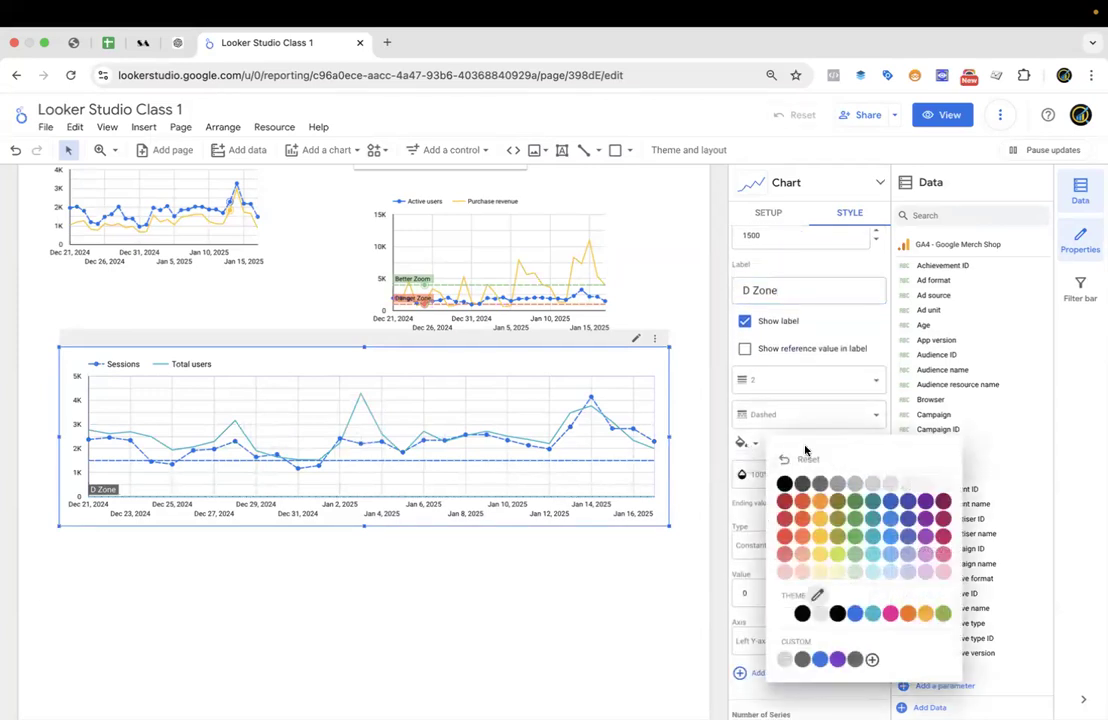
pyautogui.click(803, 520)
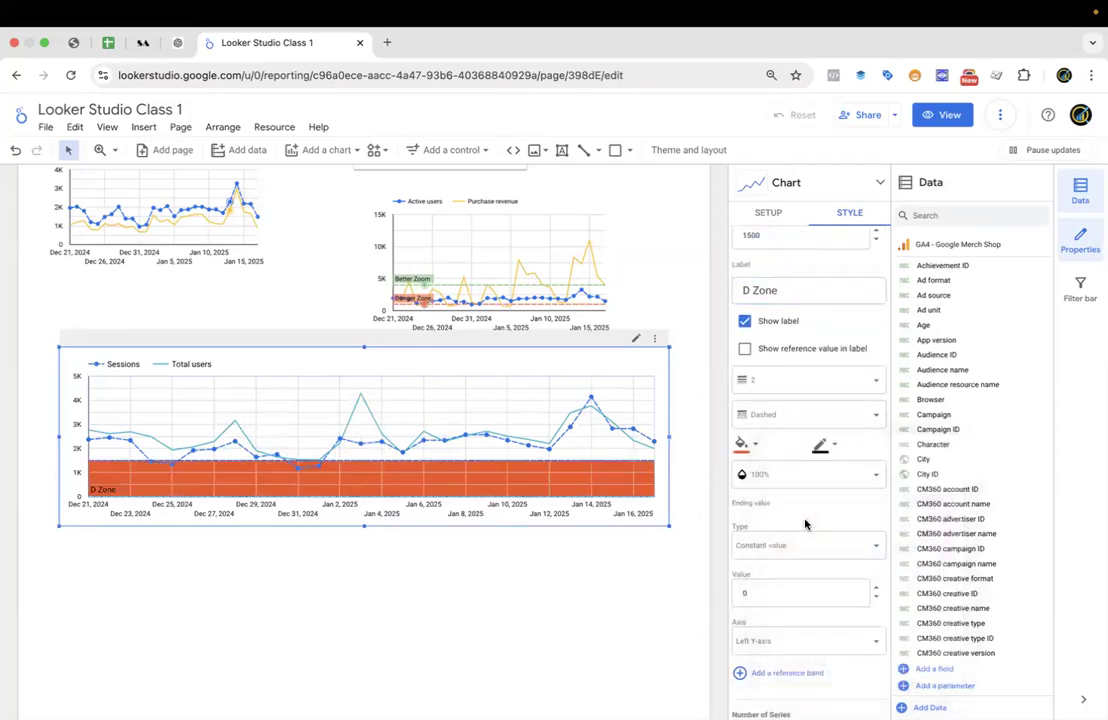
pyautogui.click(742, 445)
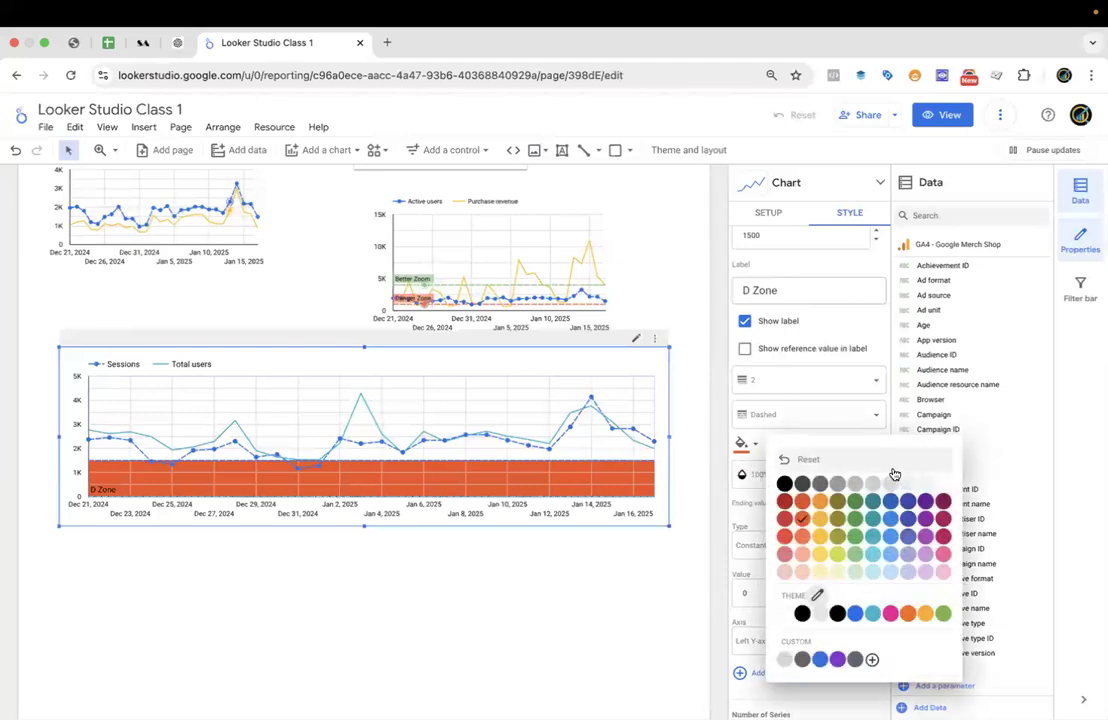
pyautogui.click(888, 465)
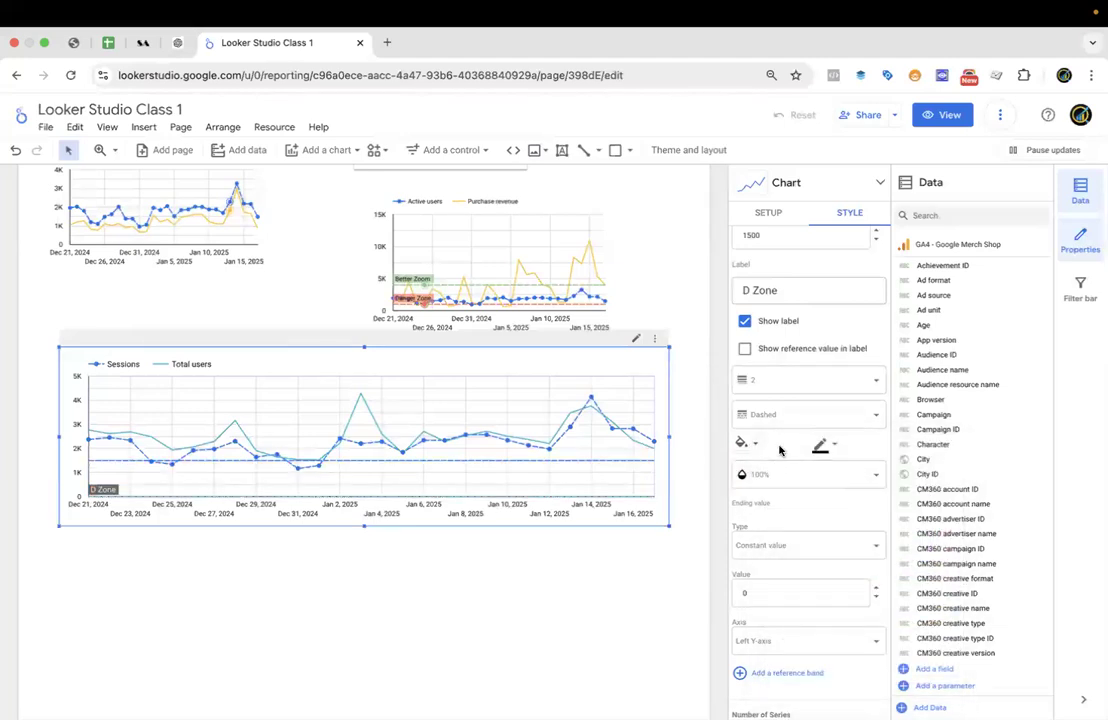
# Try a beginning value of 5000 for the "D Zone" band and set it to 2000.
pyautogui.scroll(-1, 781, 452)
pyautogui.scroll(-2, 781, 452)
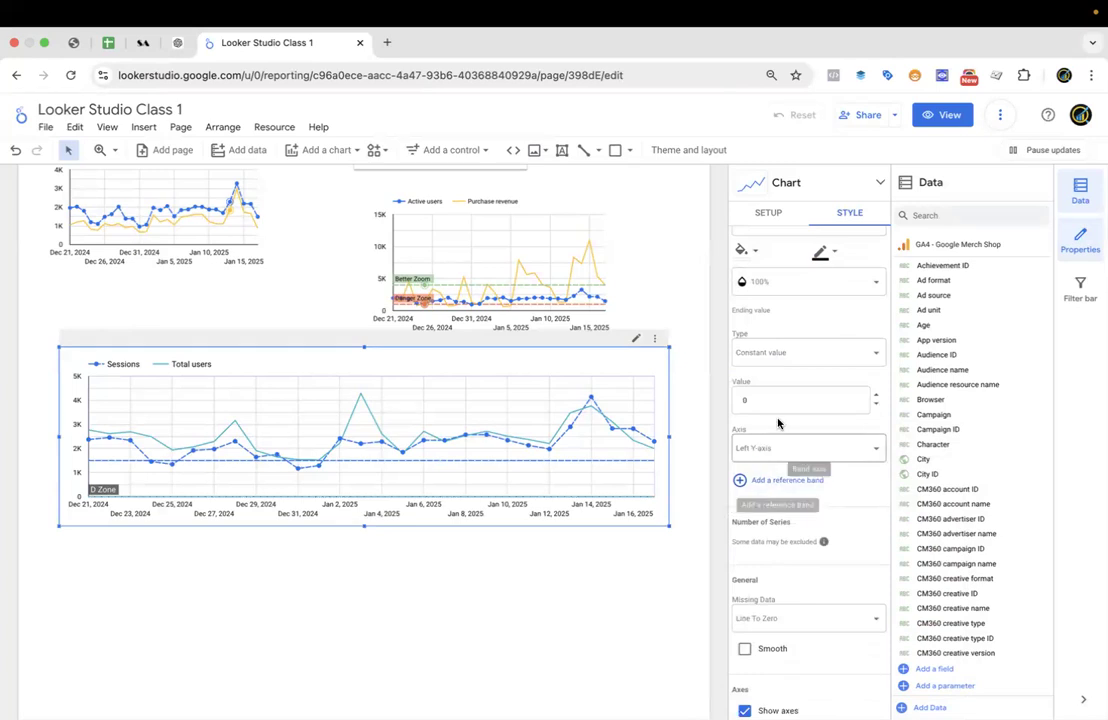
pyautogui.scroll(5, 791, 400)
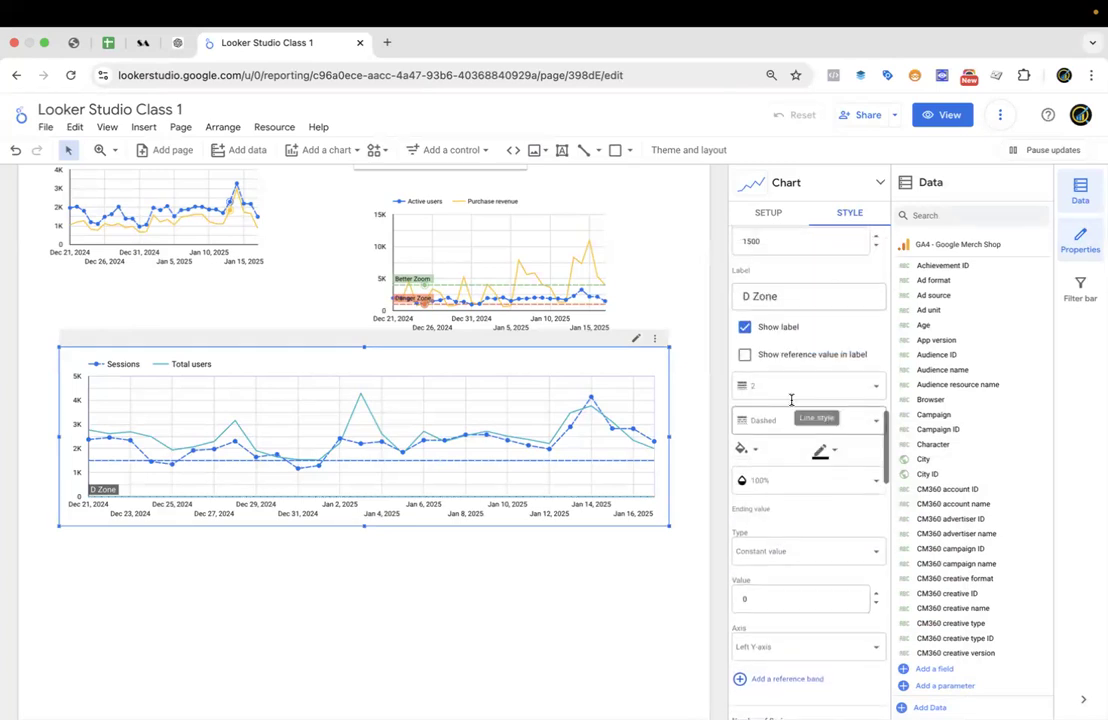
pyautogui.scroll(2, 791, 404)
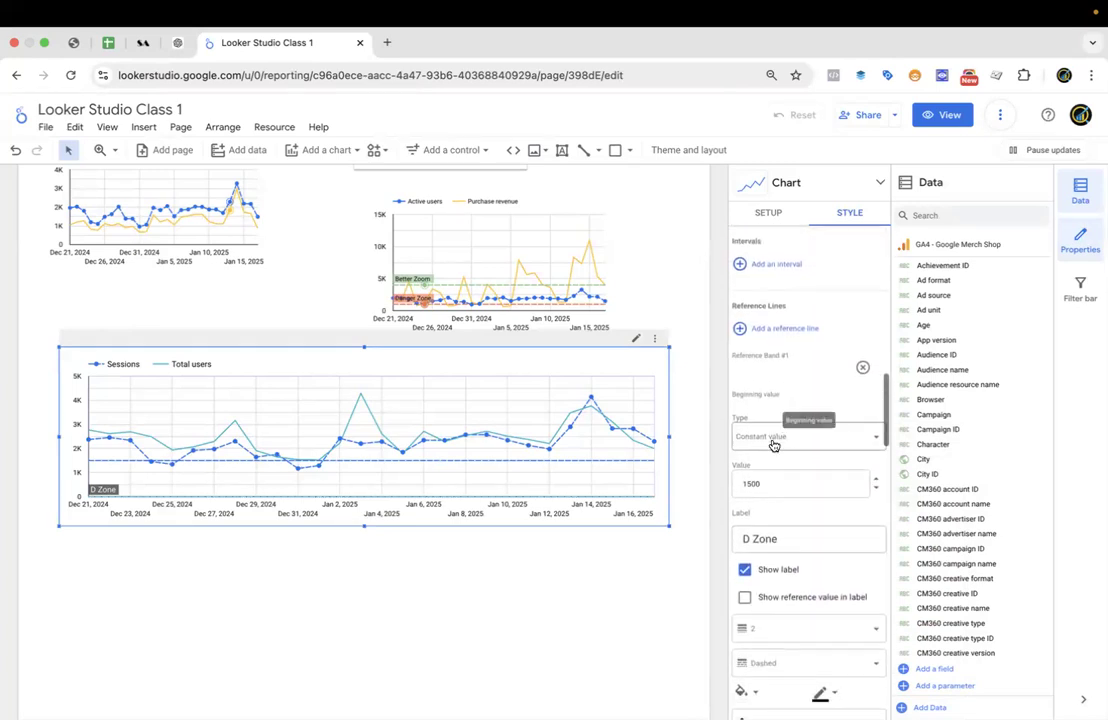
pyautogui.scroll(-7, 771, 474)
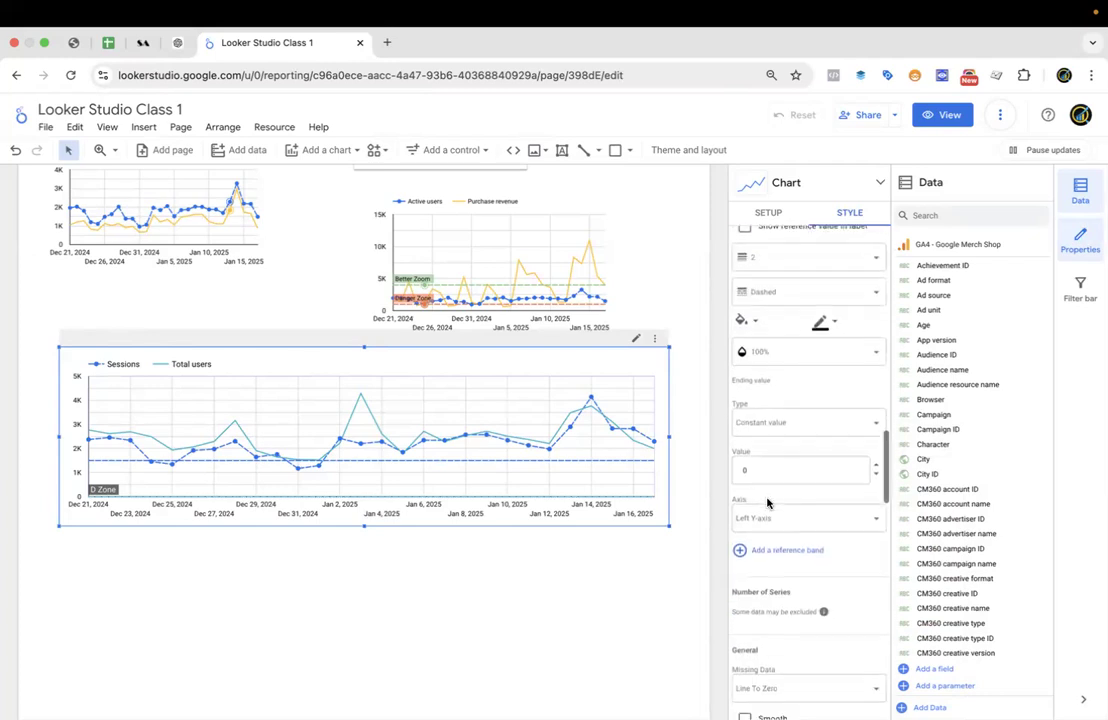
pyautogui.scroll(1, 767, 503)
pyautogui.scroll(-3, 767, 503)
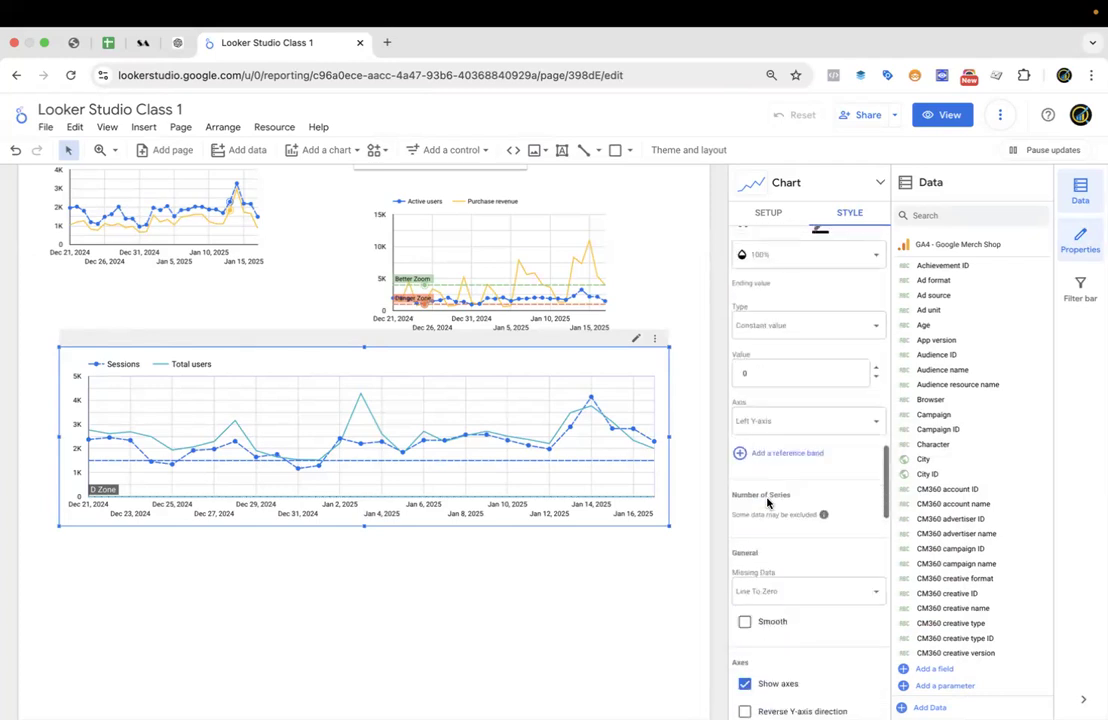
pyautogui.scroll(6, 767, 503)
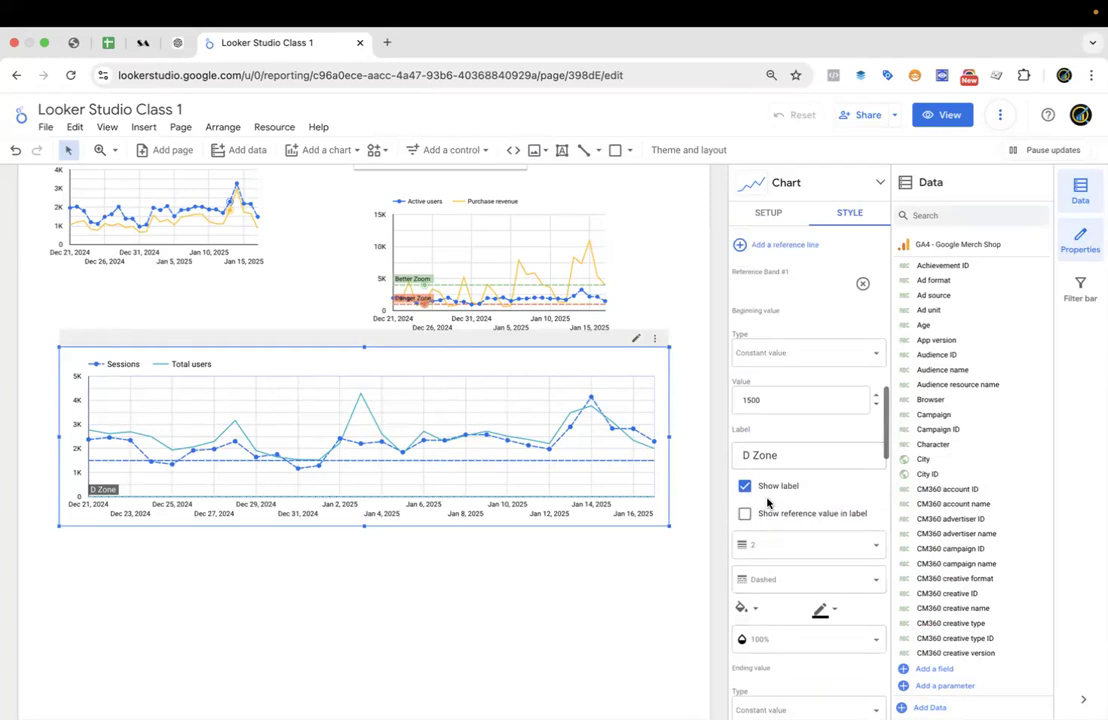
pyautogui.doubleClick(777, 449)
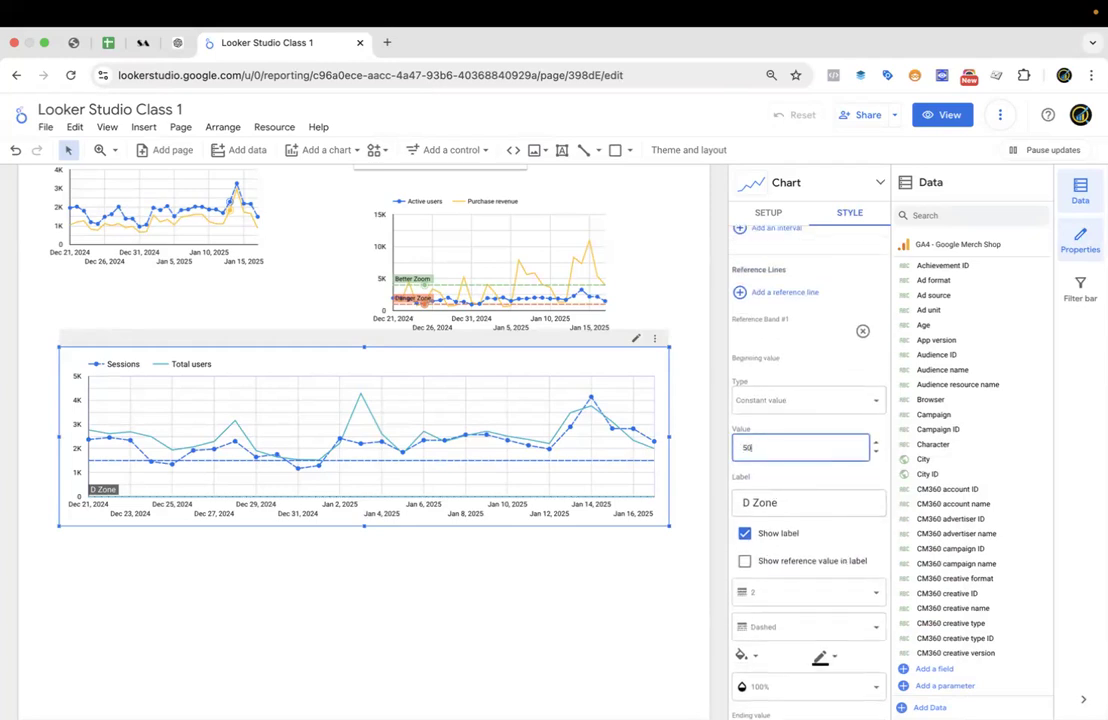
pyautogui.press('Return')
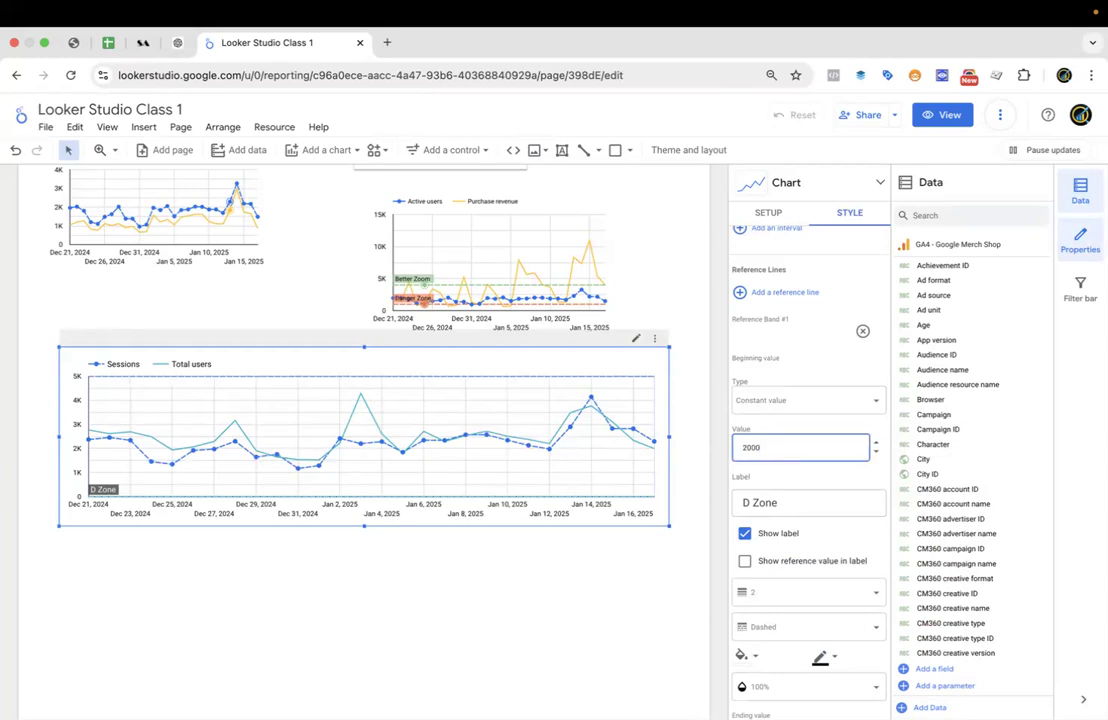
pyautogui.press('Return')
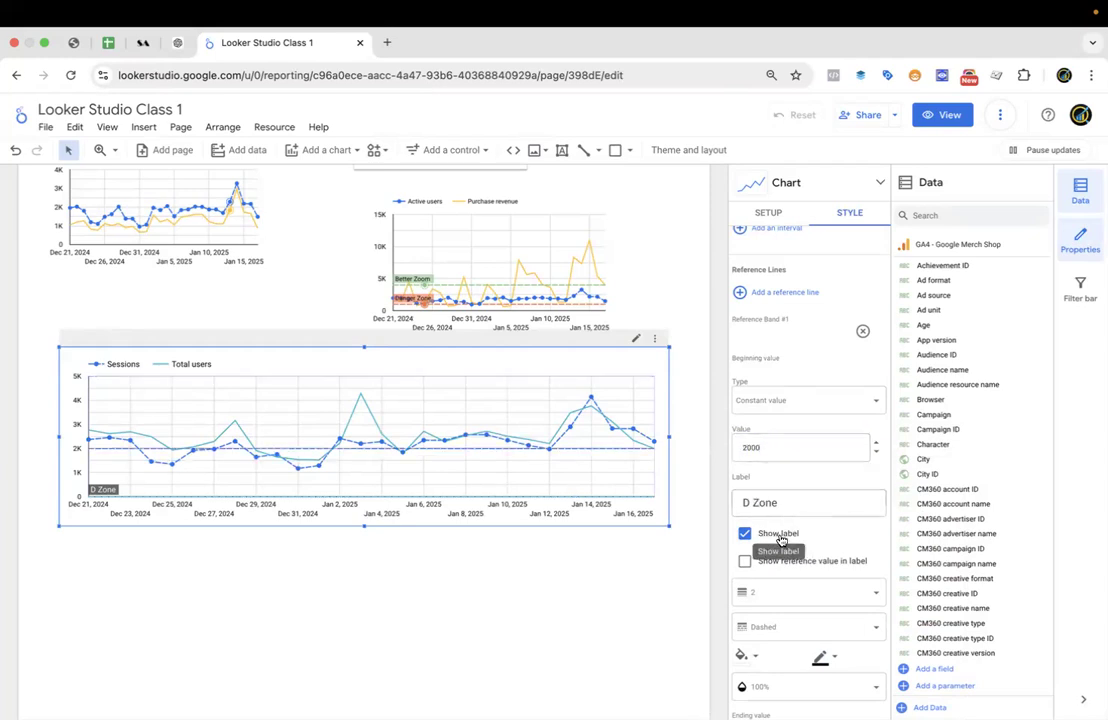
# Give the "D Zone" reference band a light yellow-green background color.
pyautogui.scroll(-3, 780, 530)
pyautogui.click(745, 480)
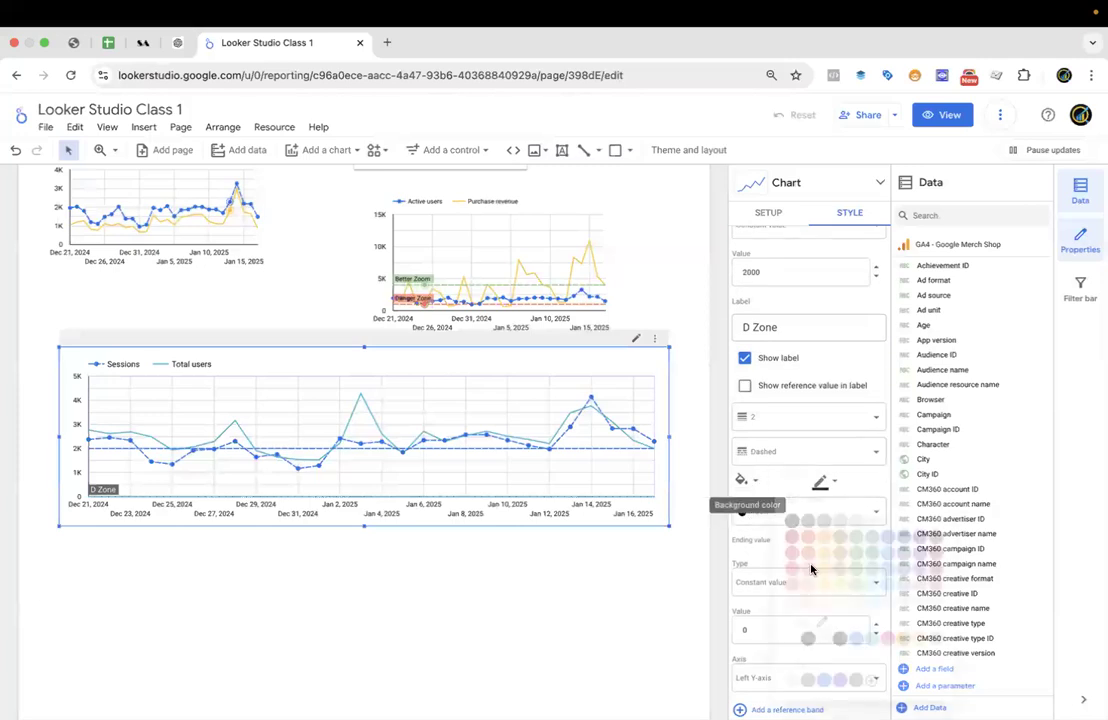
pyautogui.click(840, 604)
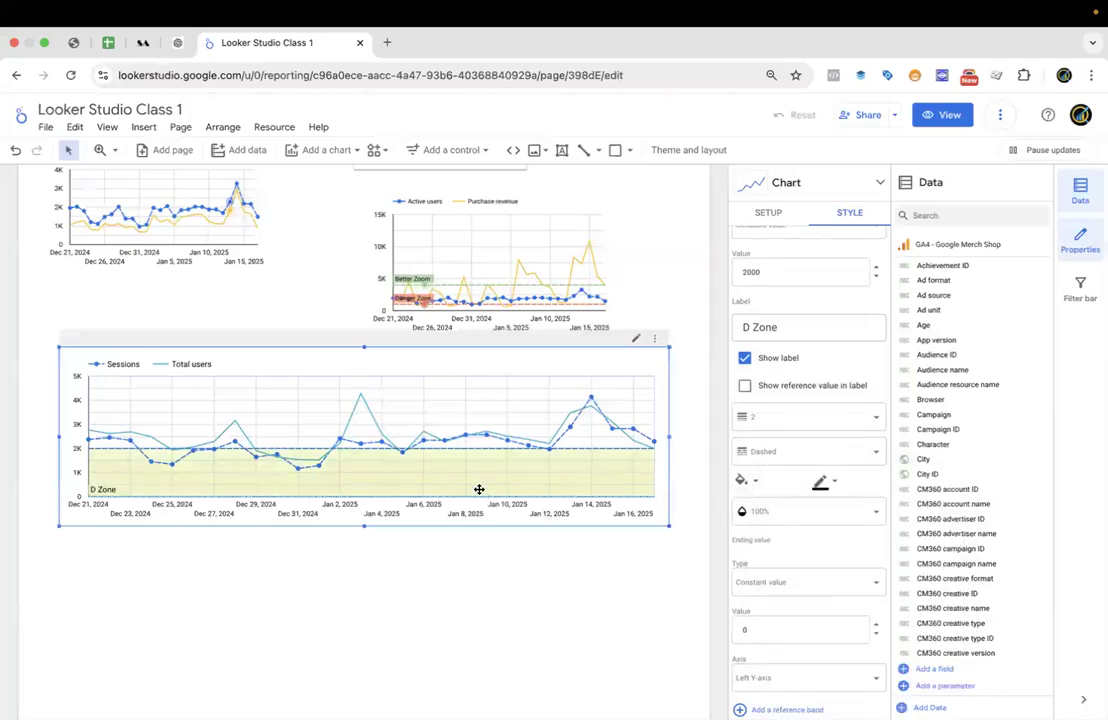
# Add a second reference band to the wide chart with a constant beginning value of 3000.
pyautogui.scroll(-4, 793, 512)
pyautogui.scroll(-8, 793, 512)
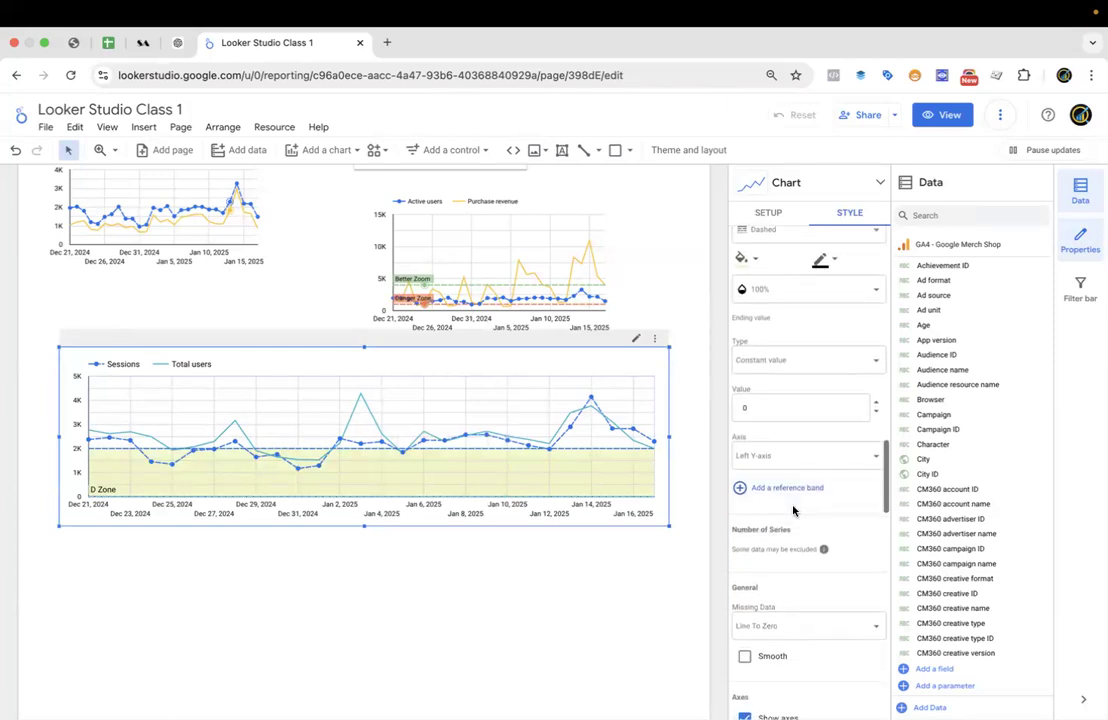
pyautogui.scroll(-6, 793, 512)
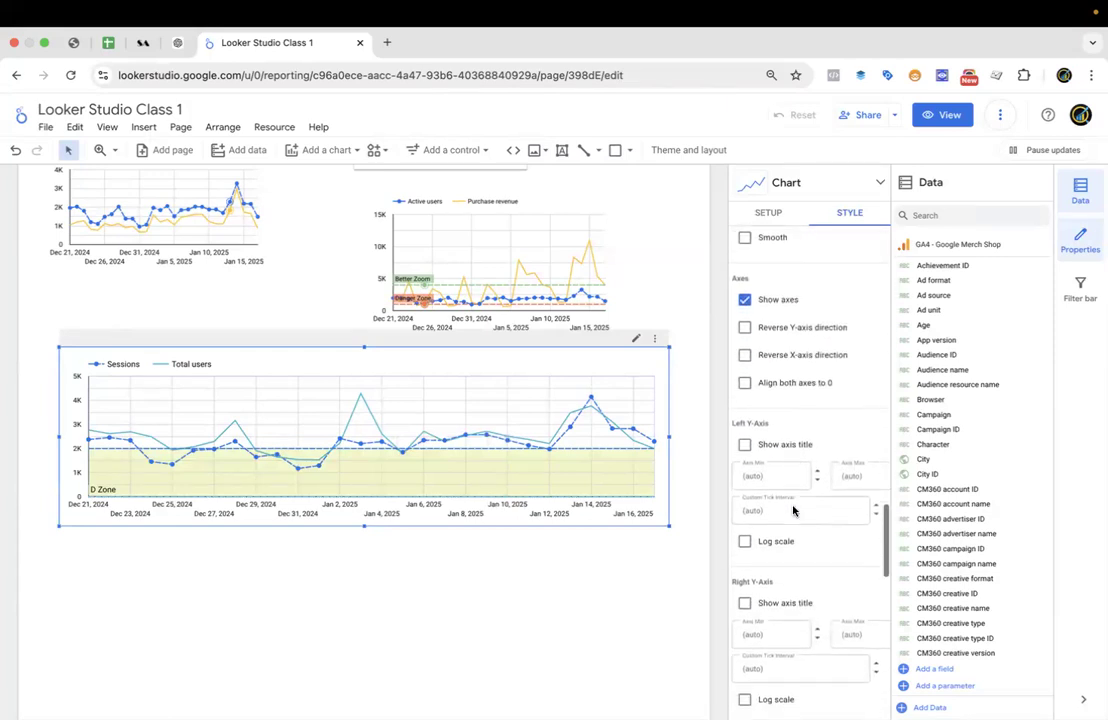
pyautogui.scroll(14, 793, 512)
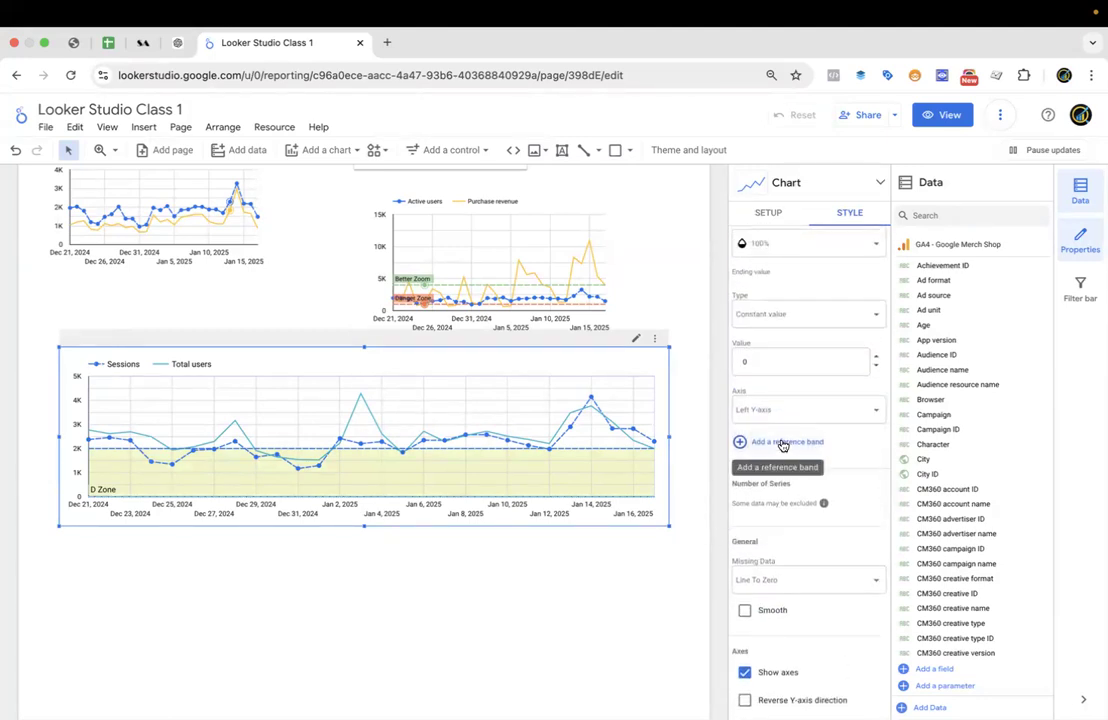
pyautogui.click(783, 442)
pyautogui.scroll(-5, 795, 527)
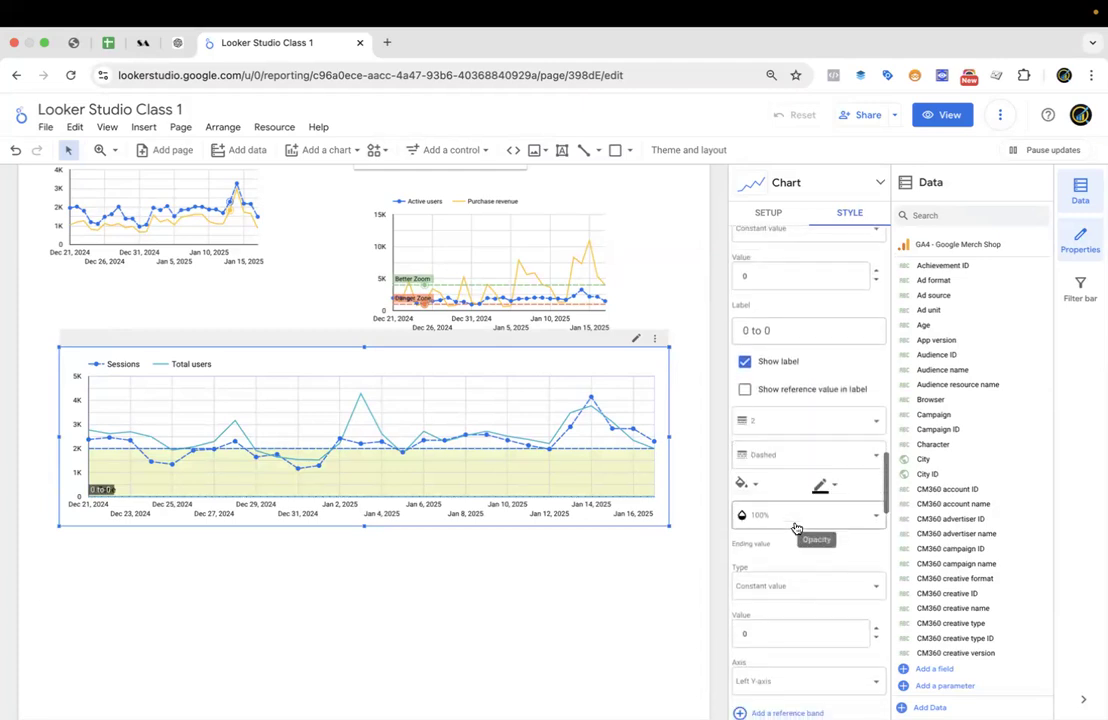
pyautogui.scroll(4, 785, 500)
pyautogui.click(770, 459)
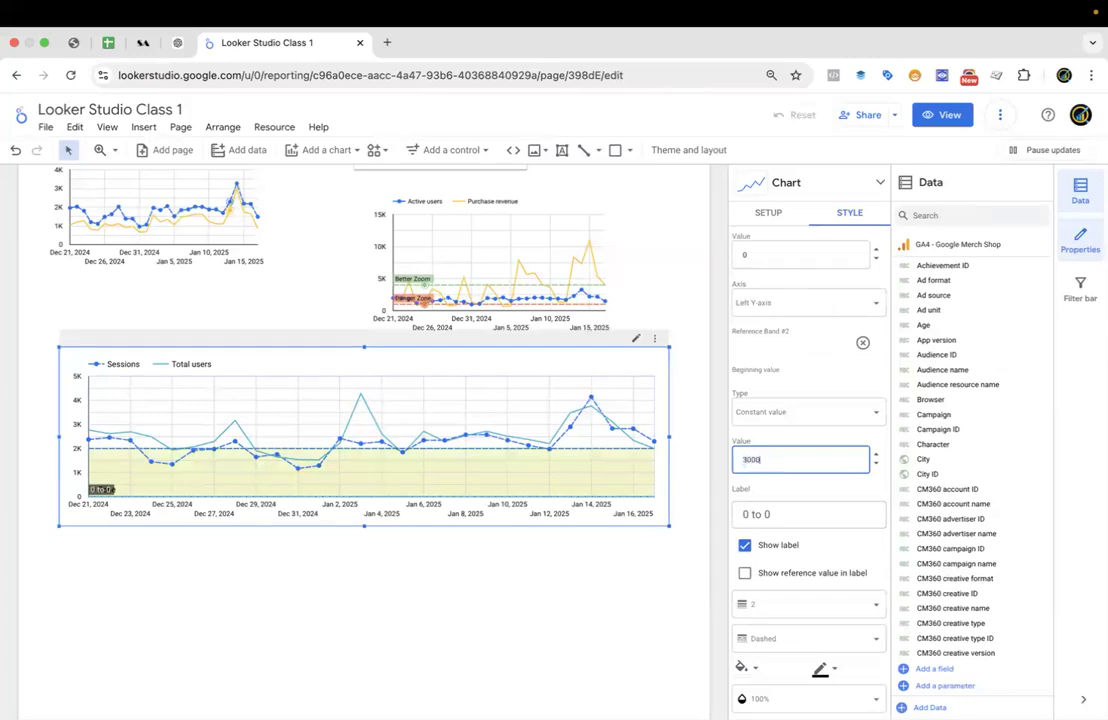
pyautogui.press('Return')
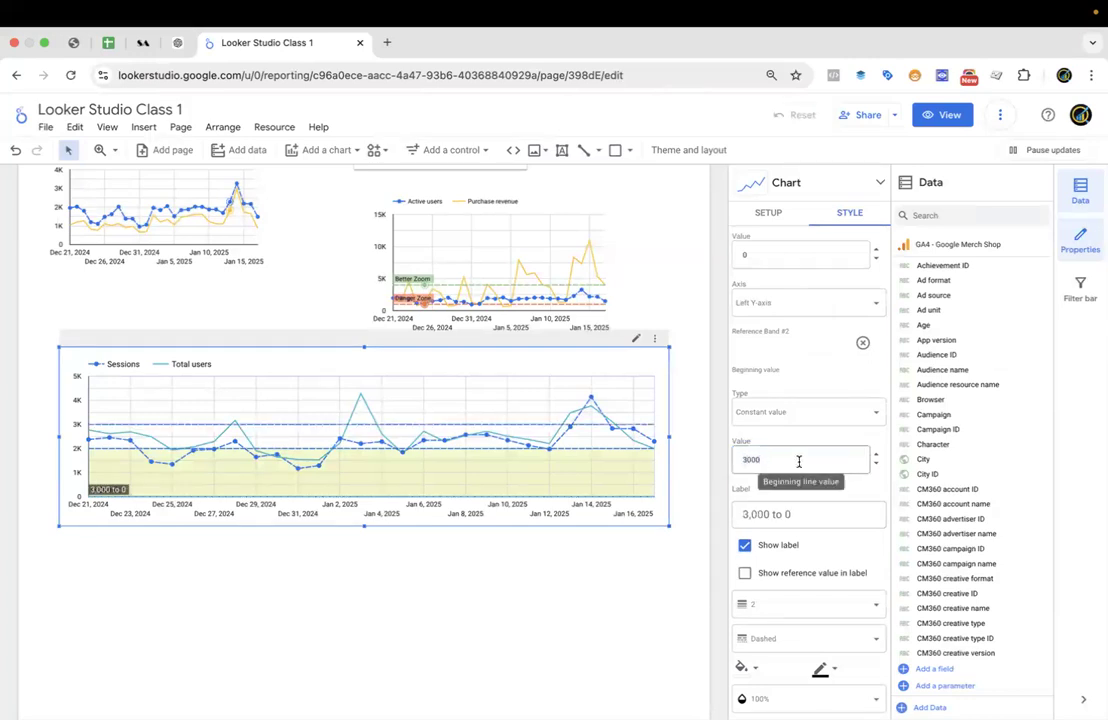
# Remove the "D Zone" reference band from the wide chart.
pyautogui.scroll(3, 840, 455)
pyautogui.scroll(8, 840, 455)
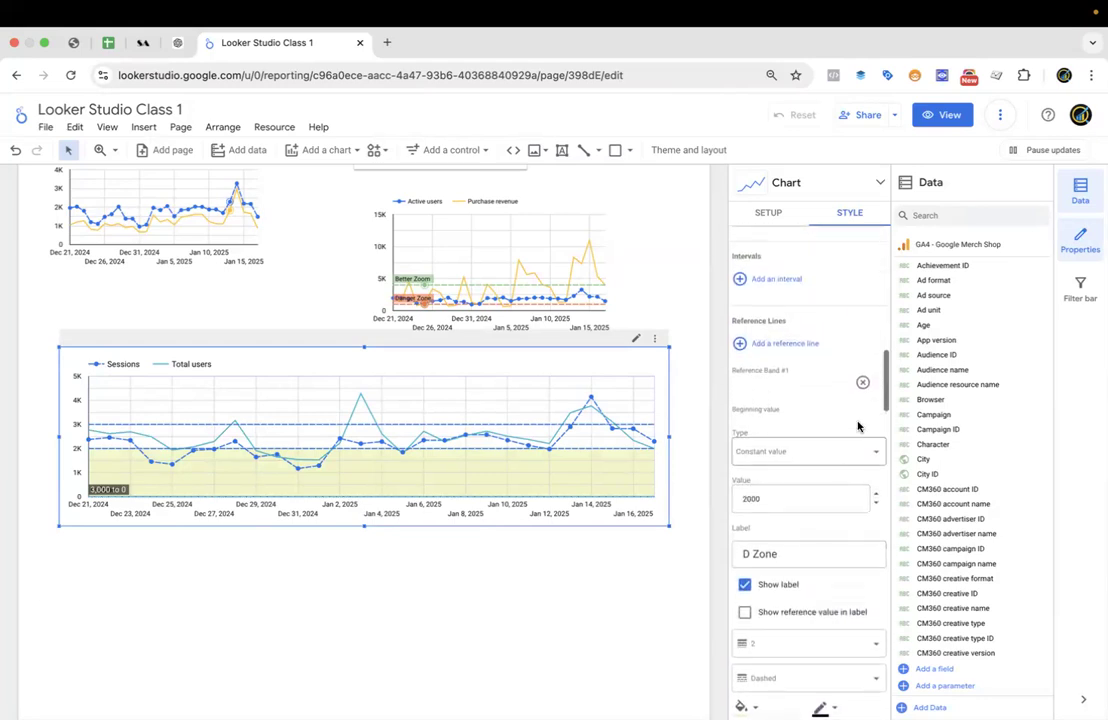
pyautogui.click(862, 382)
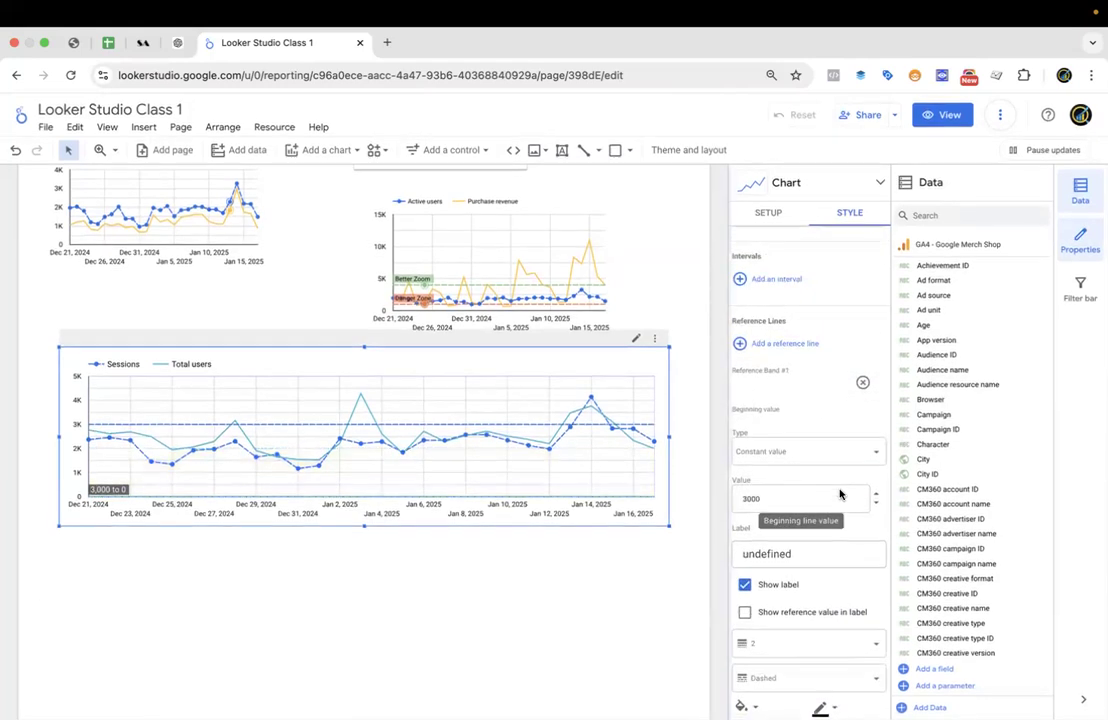
# Label the remaining reference band "B" and show its reference value in the label.
pyautogui.scroll(-2, 841, 518)
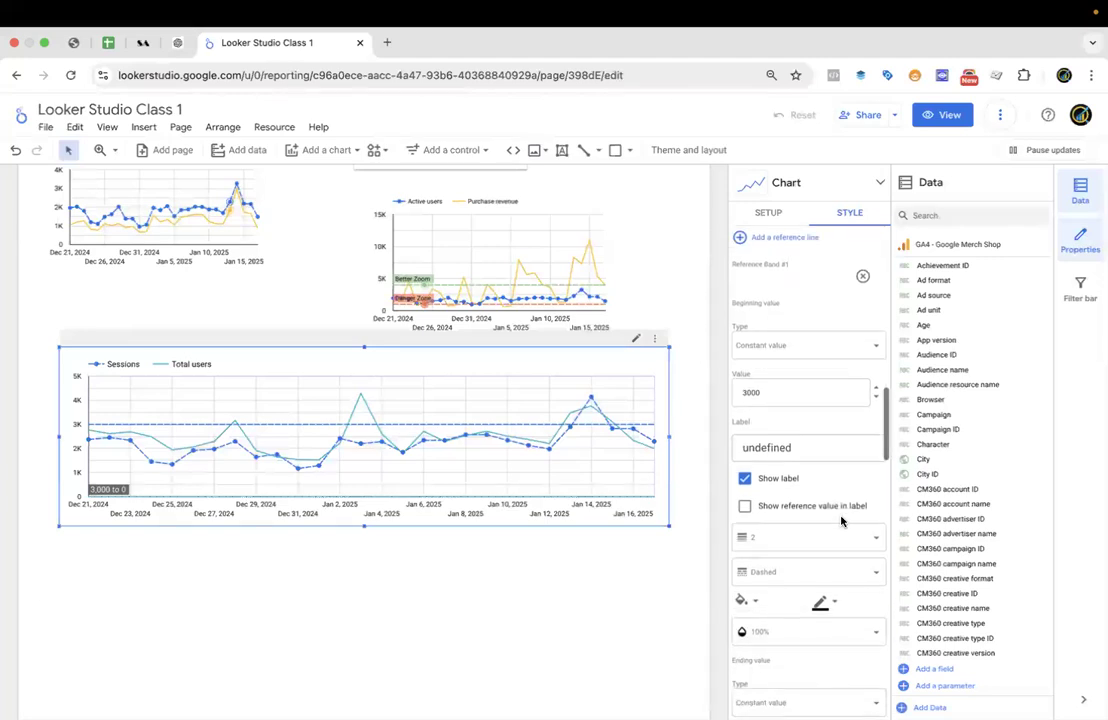
pyautogui.scroll(2, 835, 505)
pyautogui.doubleClick(787, 562)
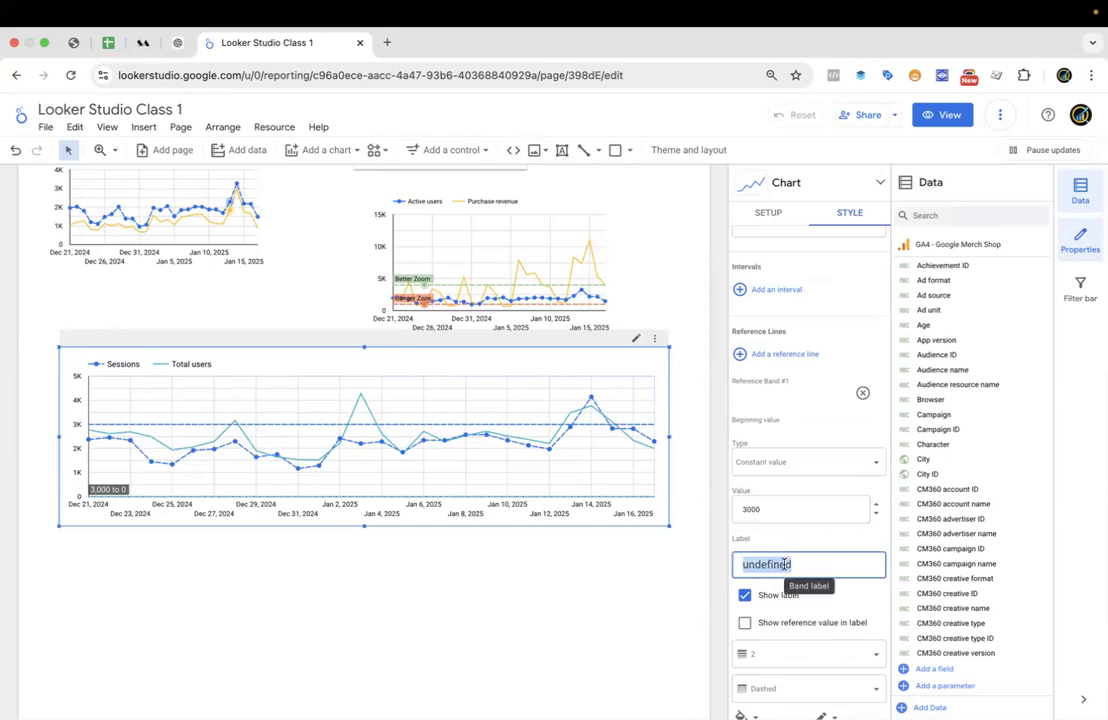
pyautogui.press('BackSpace')
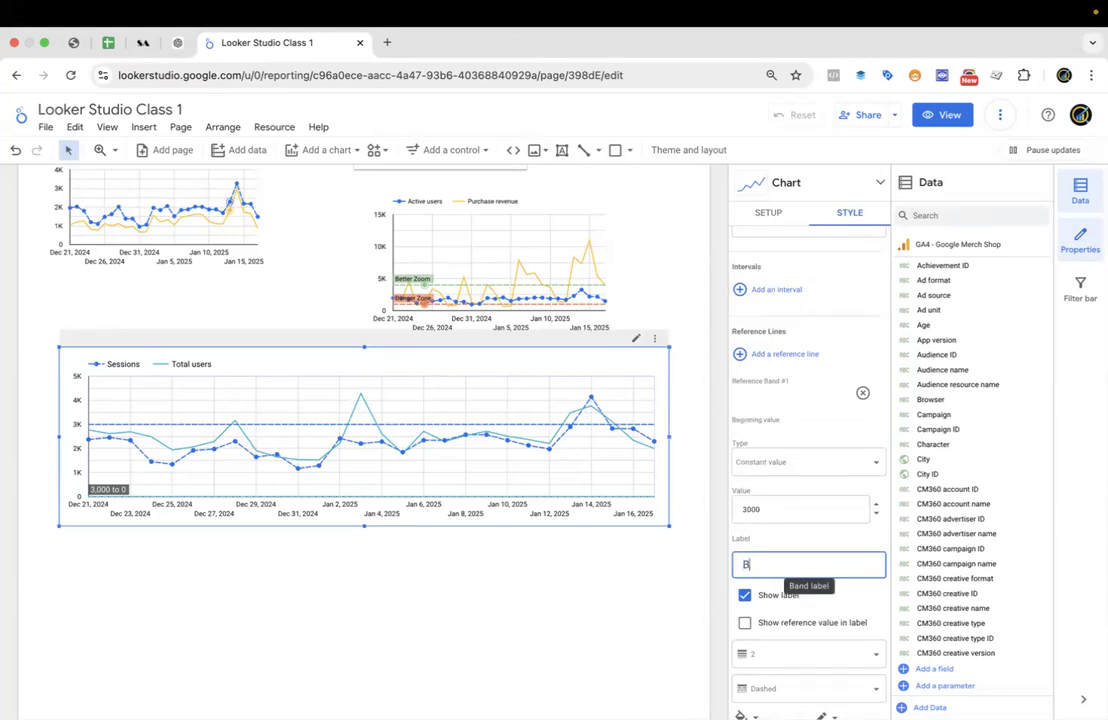
pyautogui.scroll(-2, 828, 578)
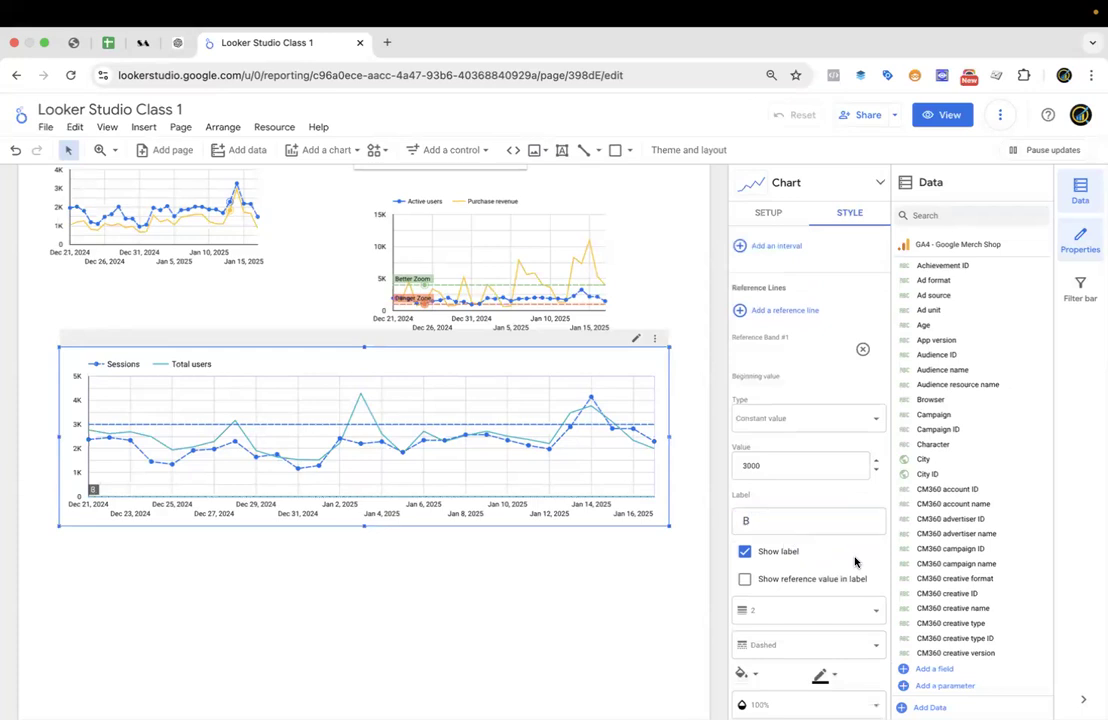
pyautogui.scroll(-4, 855, 562)
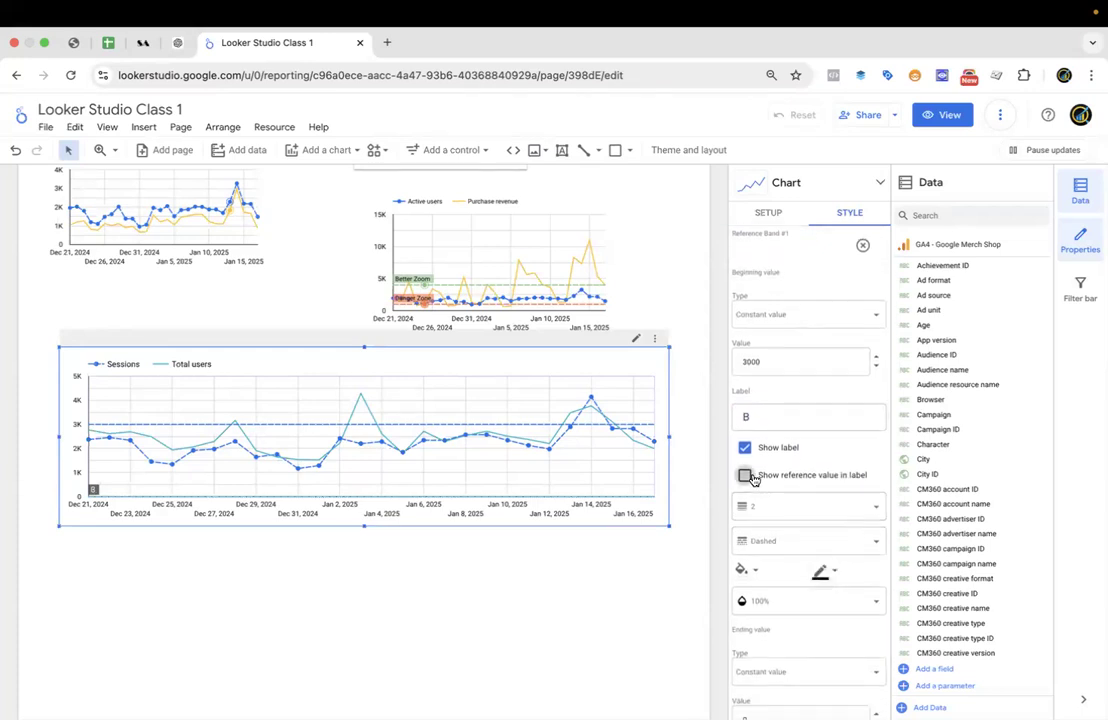
pyautogui.click(745, 475)
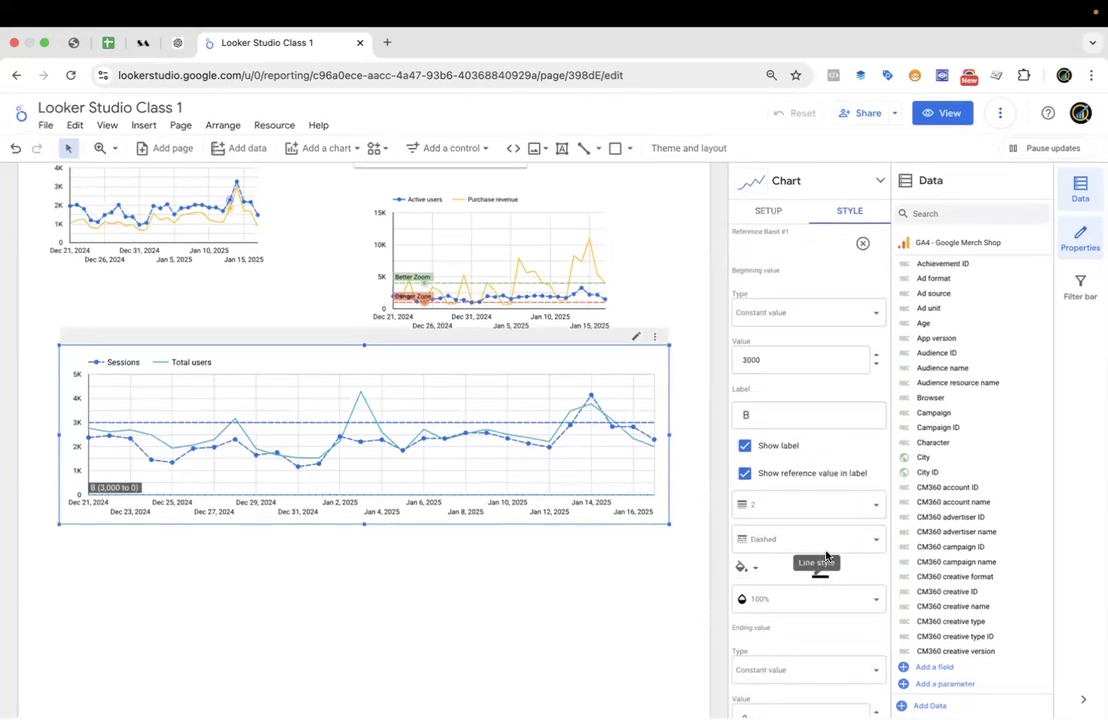
# Set the "B" band's background color to a pale yellow, after trying a stronger yellow.
pyautogui.scroll(-2, 768, 572)
pyautogui.scroll(-5, 767, 572)
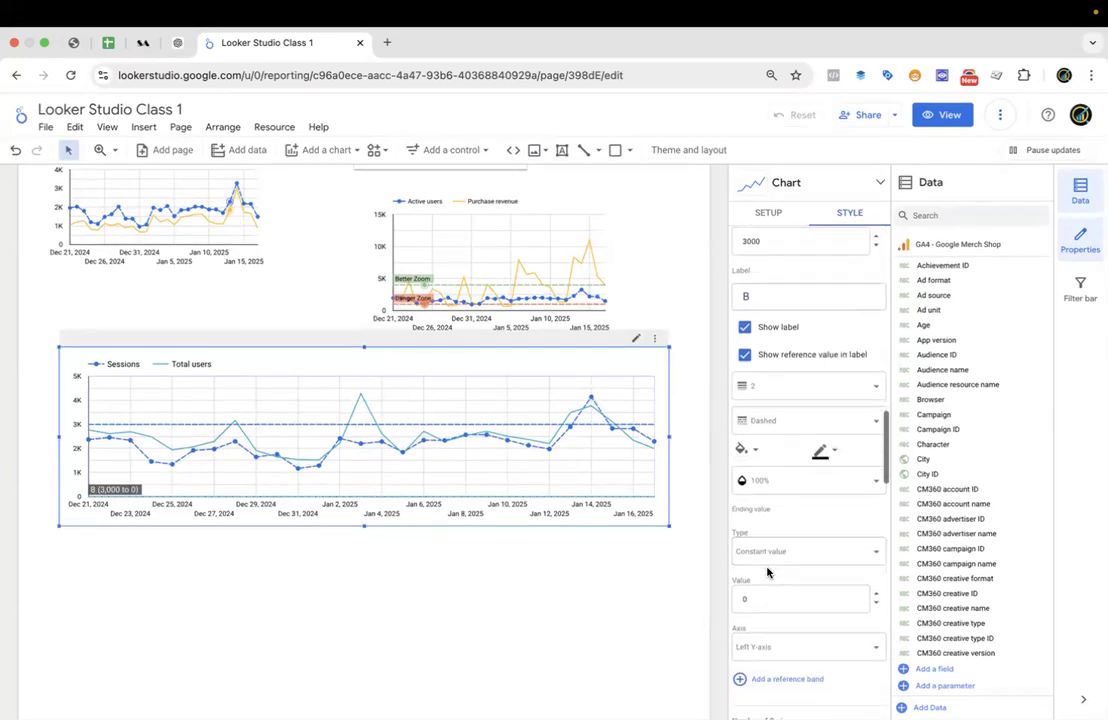
pyautogui.scroll(-2, 767, 572)
pyautogui.scroll(4, 768, 572)
pyautogui.scroll(2, 765, 500)
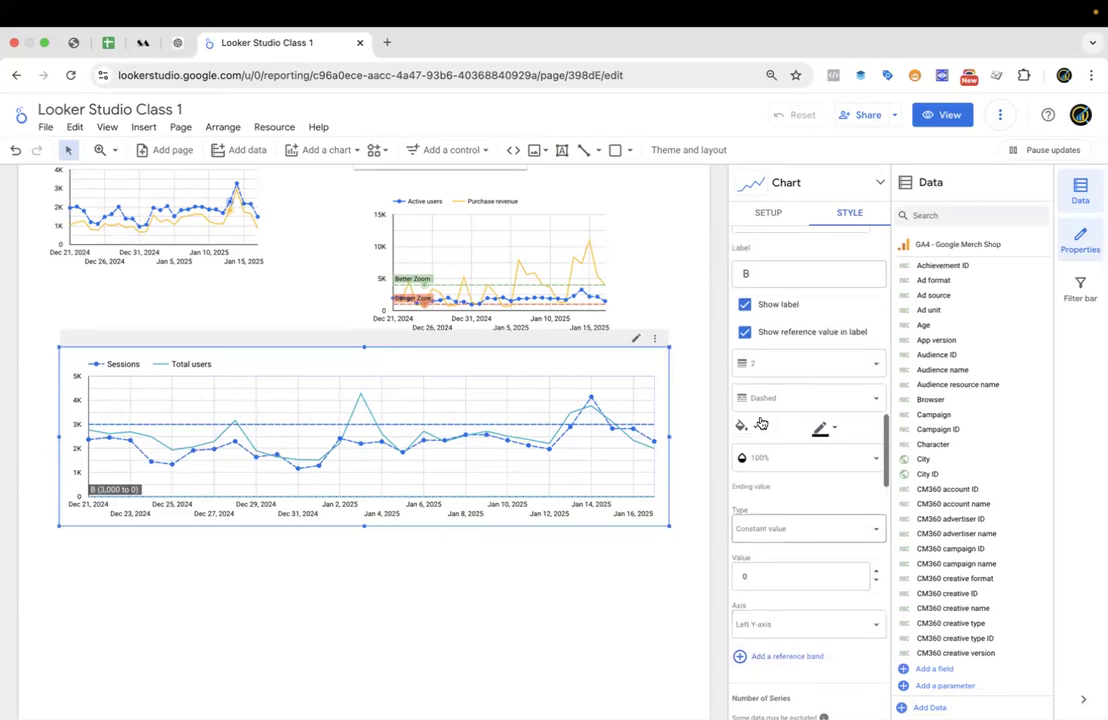
pyautogui.click(742, 426)
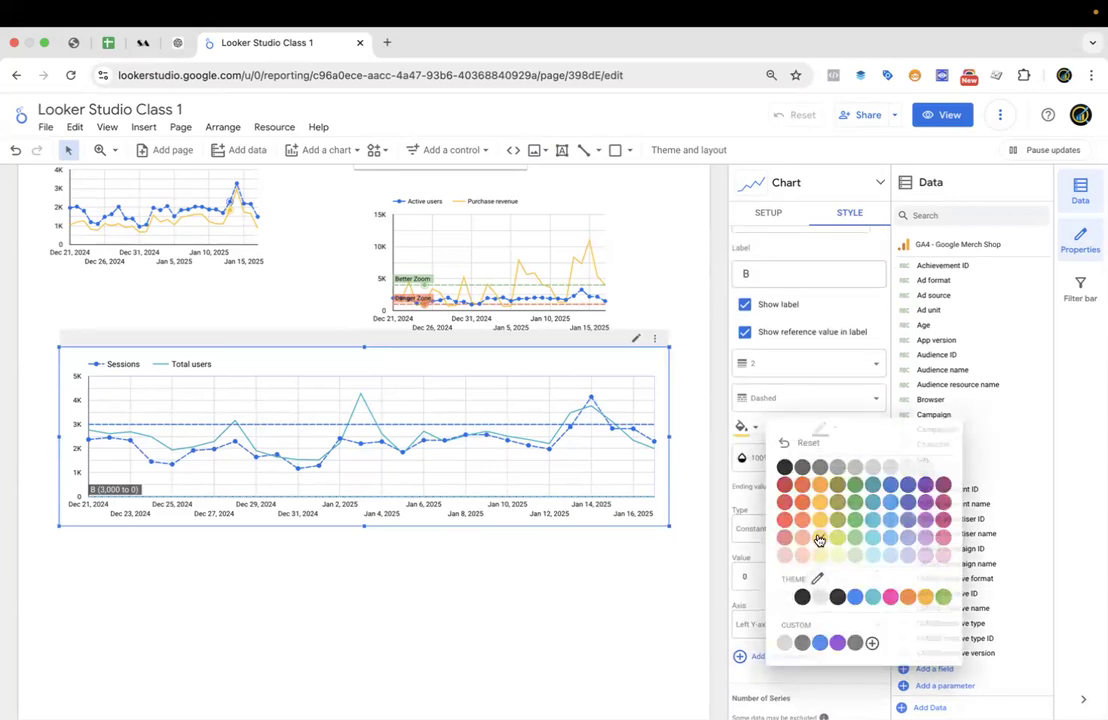
pyautogui.click(818, 540)
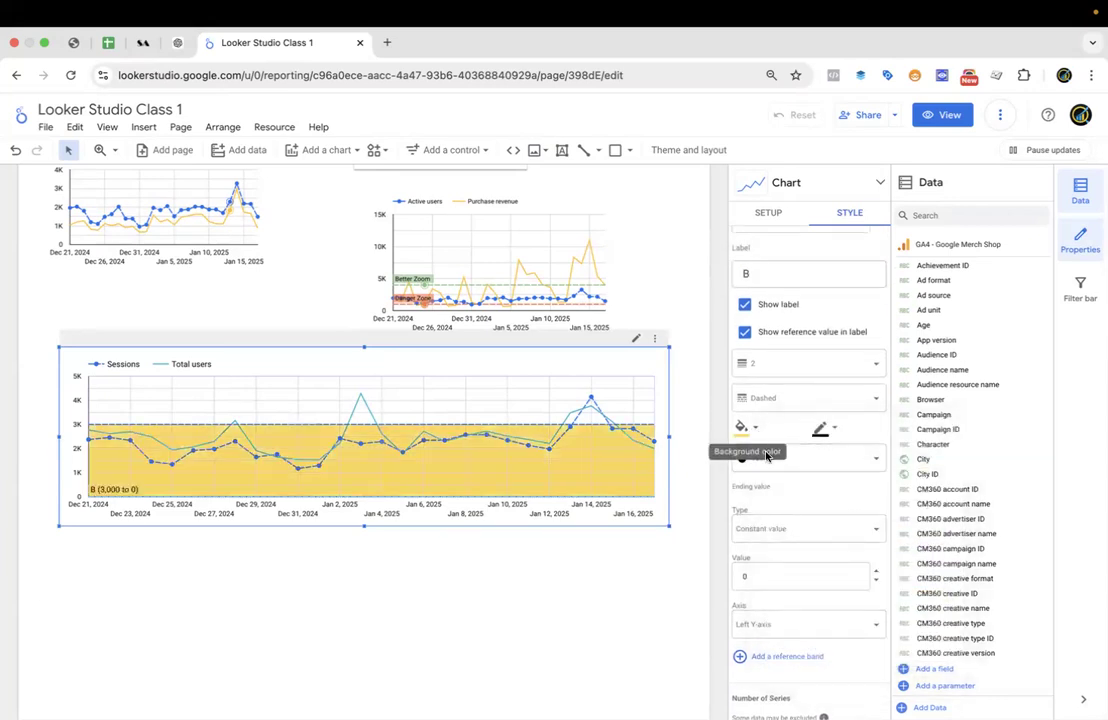
pyautogui.click(758, 436)
pyautogui.click(820, 556)
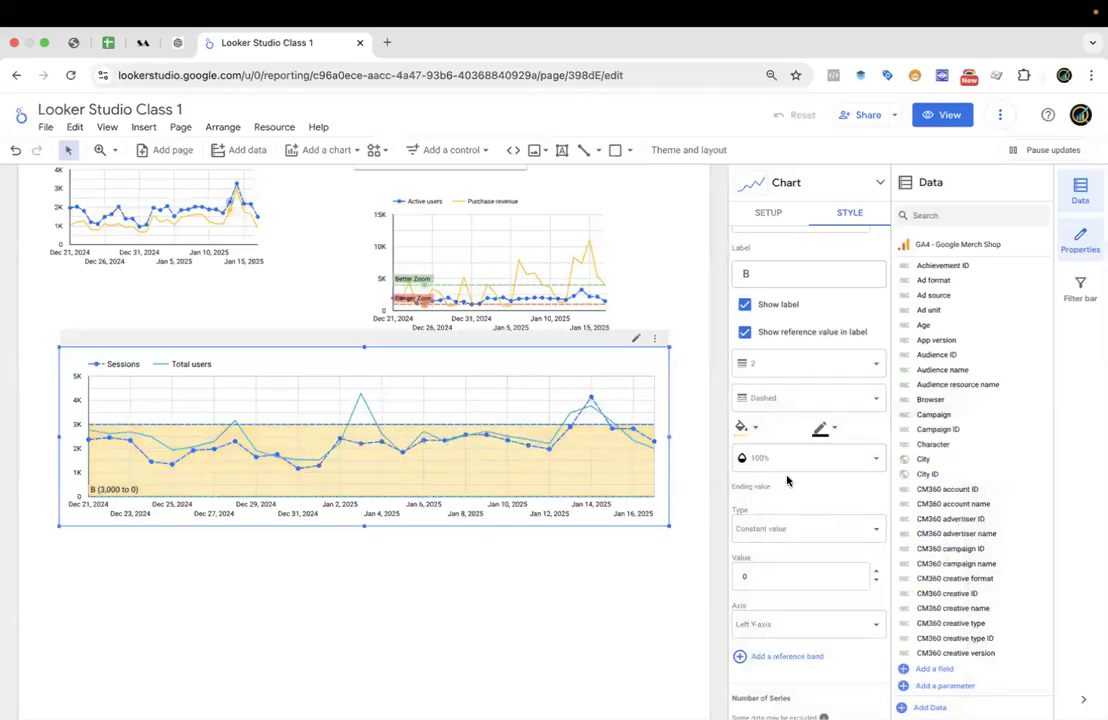
pyautogui.scroll(2, 787, 481)
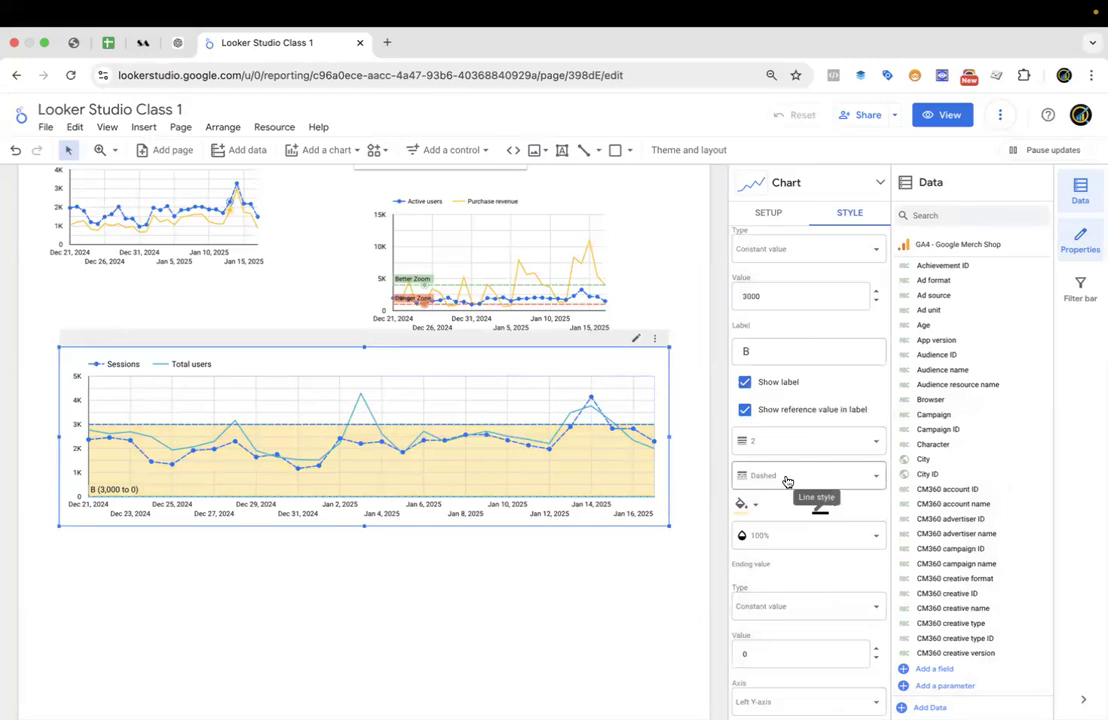
pyautogui.scroll(-4, 797, 532)
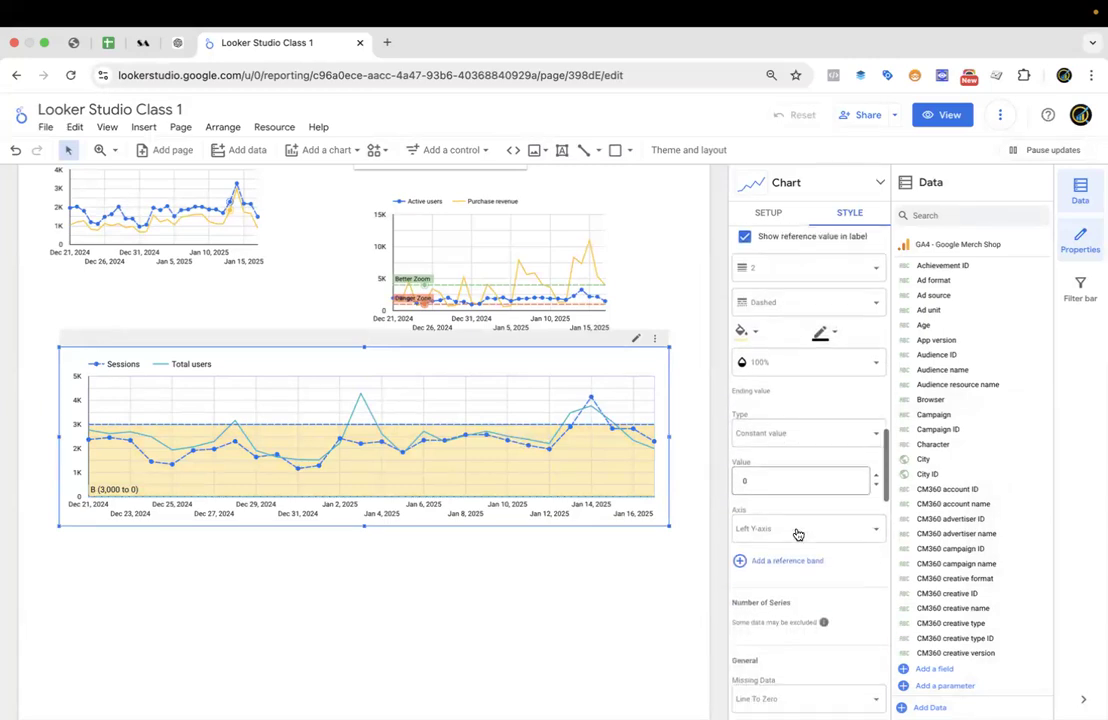
pyautogui.click(802, 486)
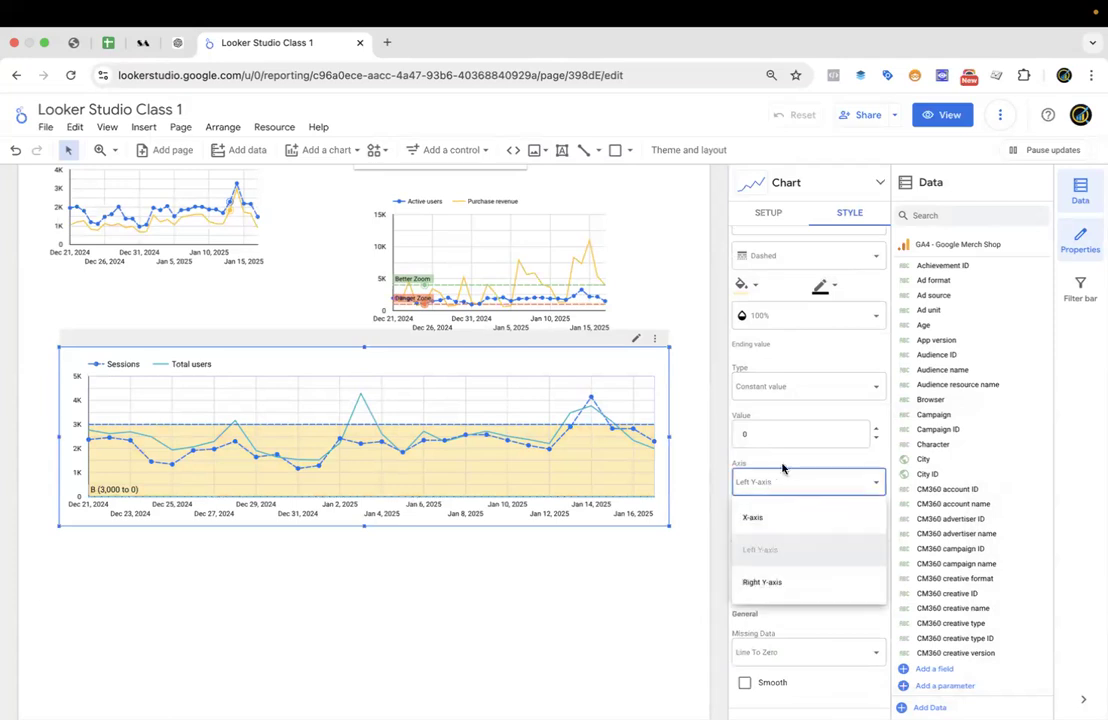
pyautogui.click(783, 462)
# Set the "B" reference band's line color to a light red.
pyautogui.scroll(4, 784, 453)
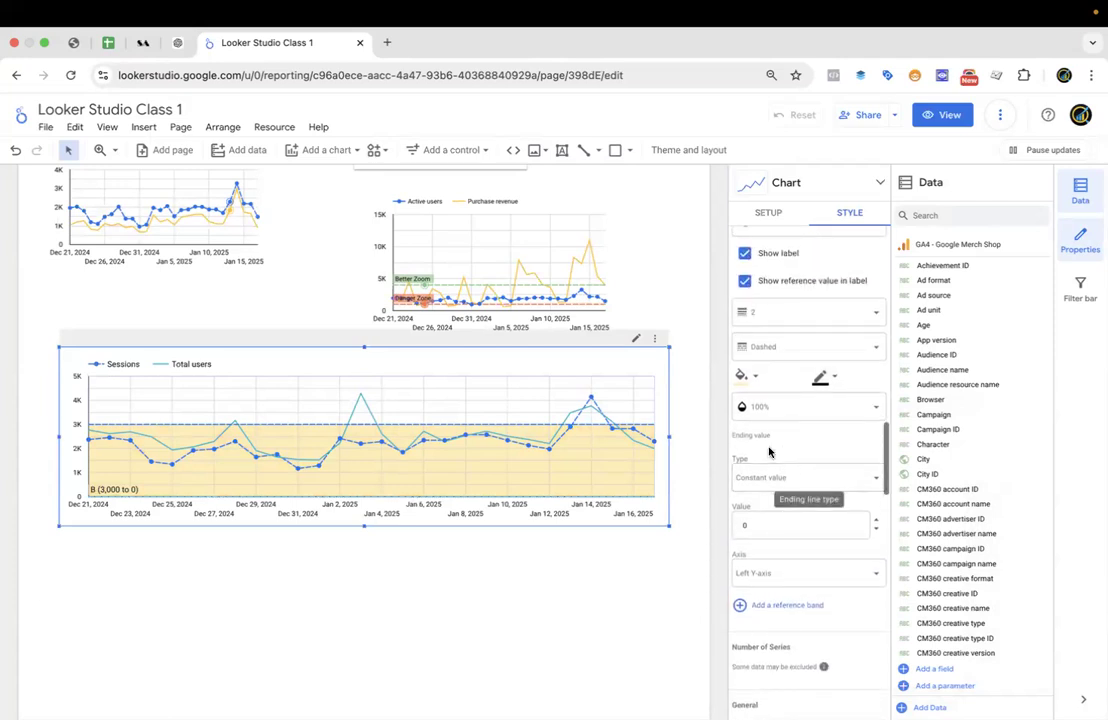
pyautogui.scroll(5, 770, 453)
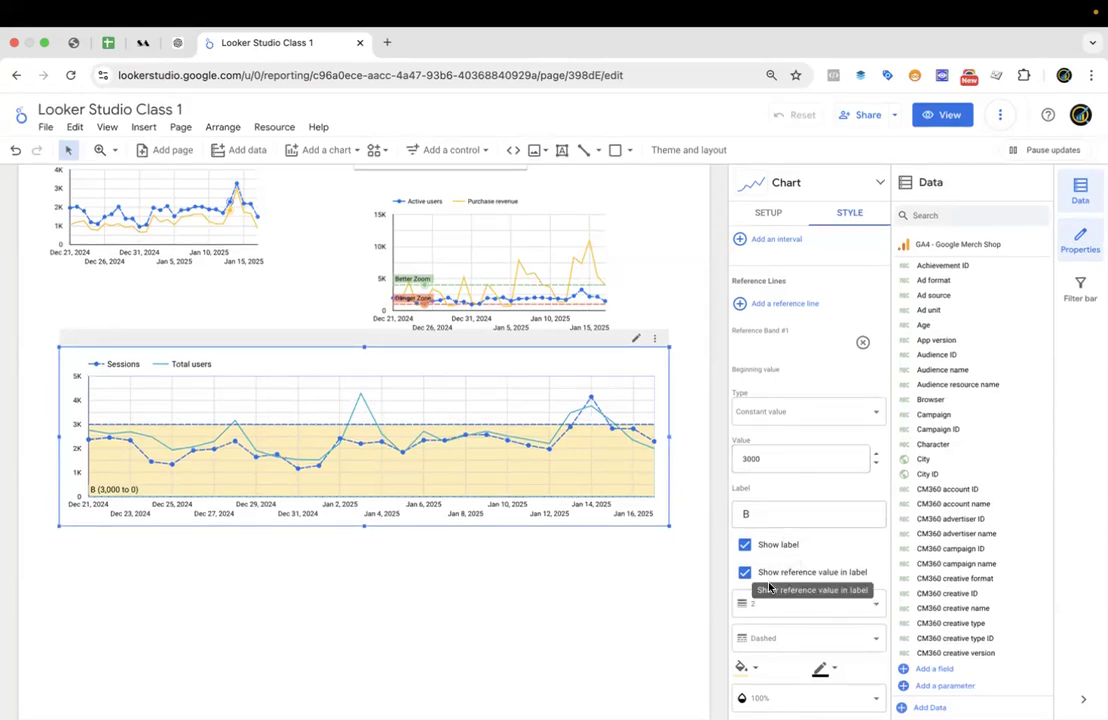
pyautogui.click(824, 670)
pyautogui.click(882, 591)
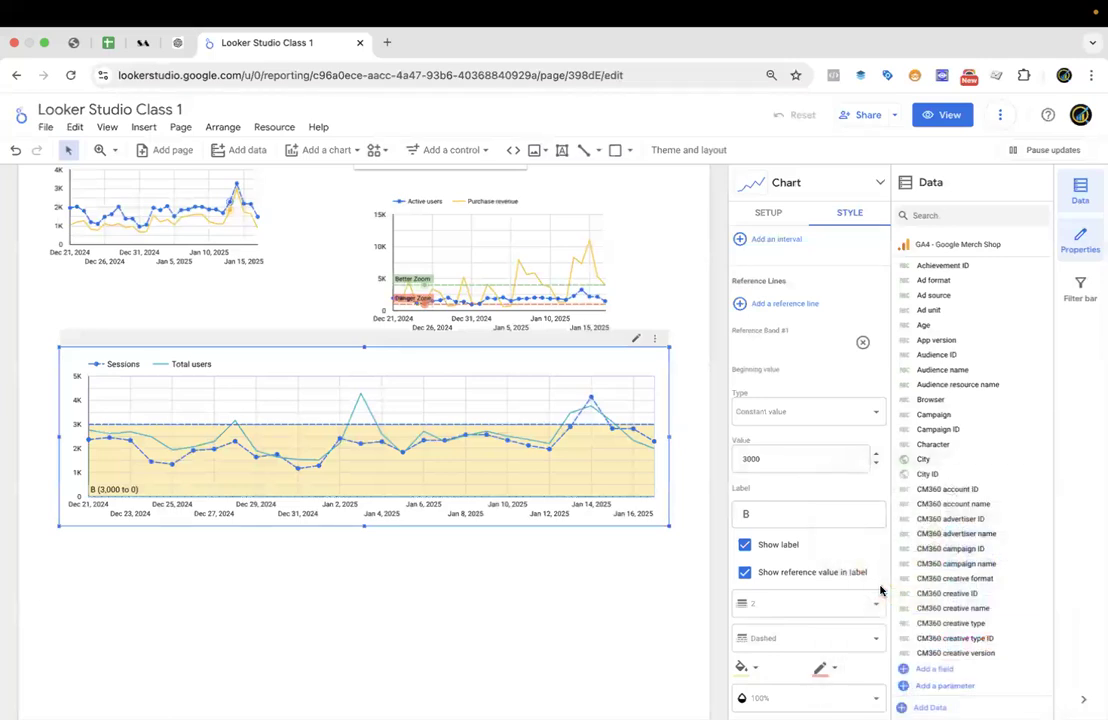
pyautogui.scroll(-3, 836, 534)
pyautogui.scroll(-2, 836, 537)
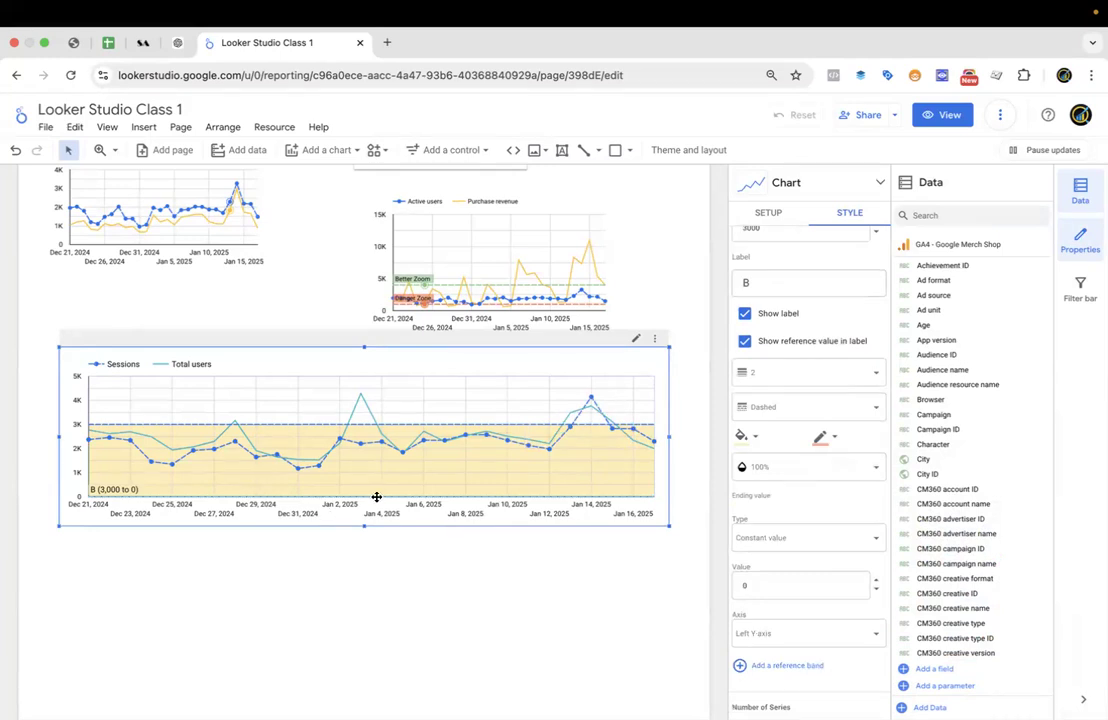
# Move the wide sessions and total users chart slightly up and to the right on the page.
pyautogui.moveTo(374, 497); pyautogui.dragTo(390, 473)
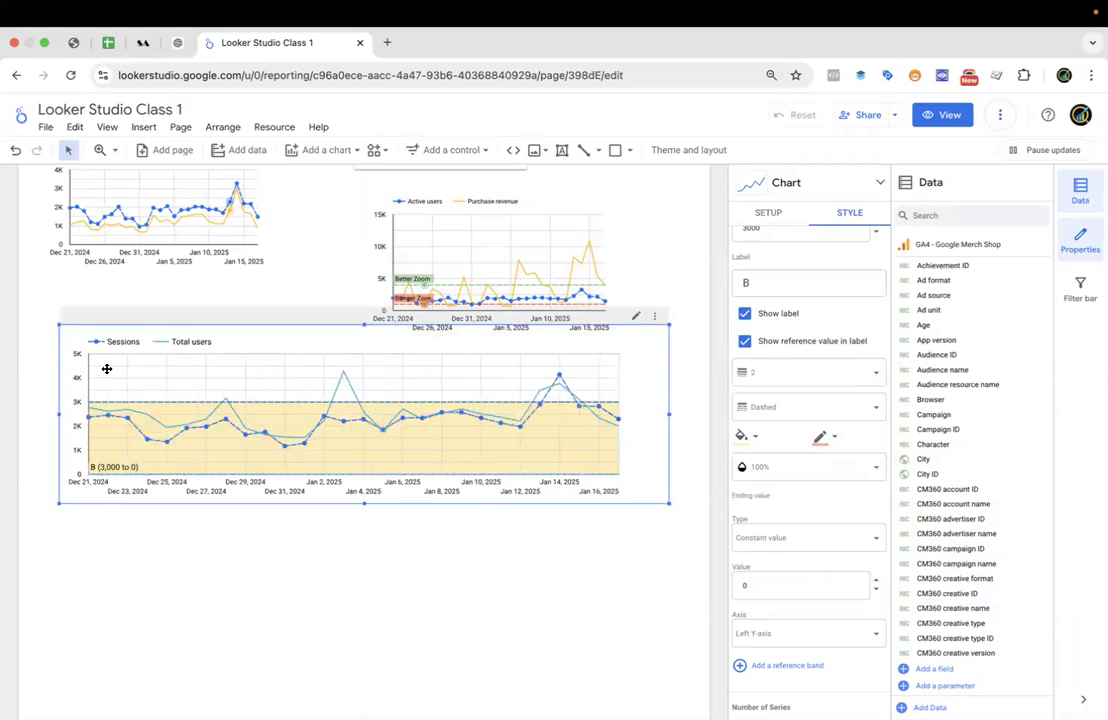
pyautogui.press('Right')
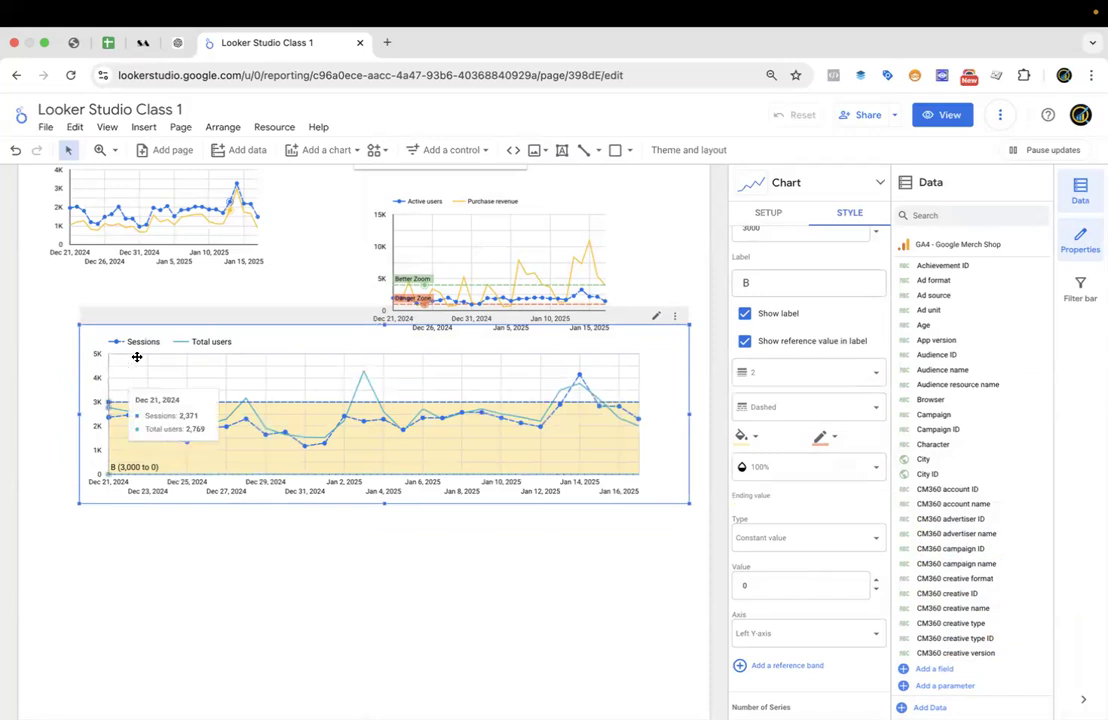
# Replace the wide chart's Date dimension with First session date.
pyautogui.click(763, 212)
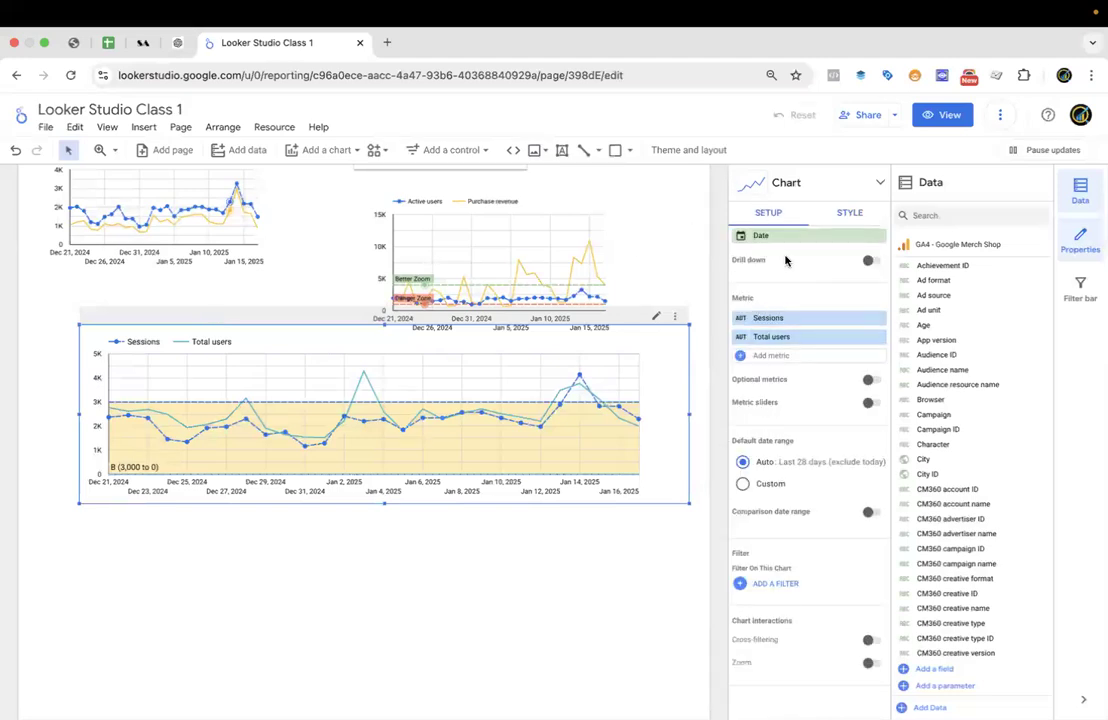
pyautogui.scroll(2, 791, 317)
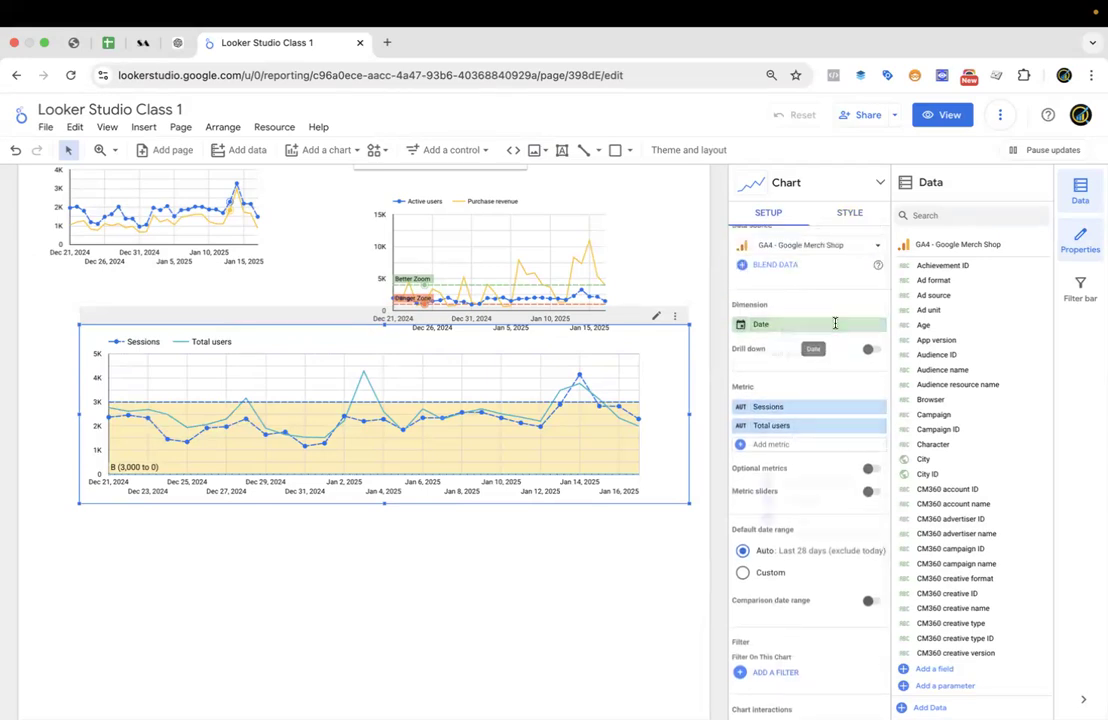
pyautogui.click(836, 325)
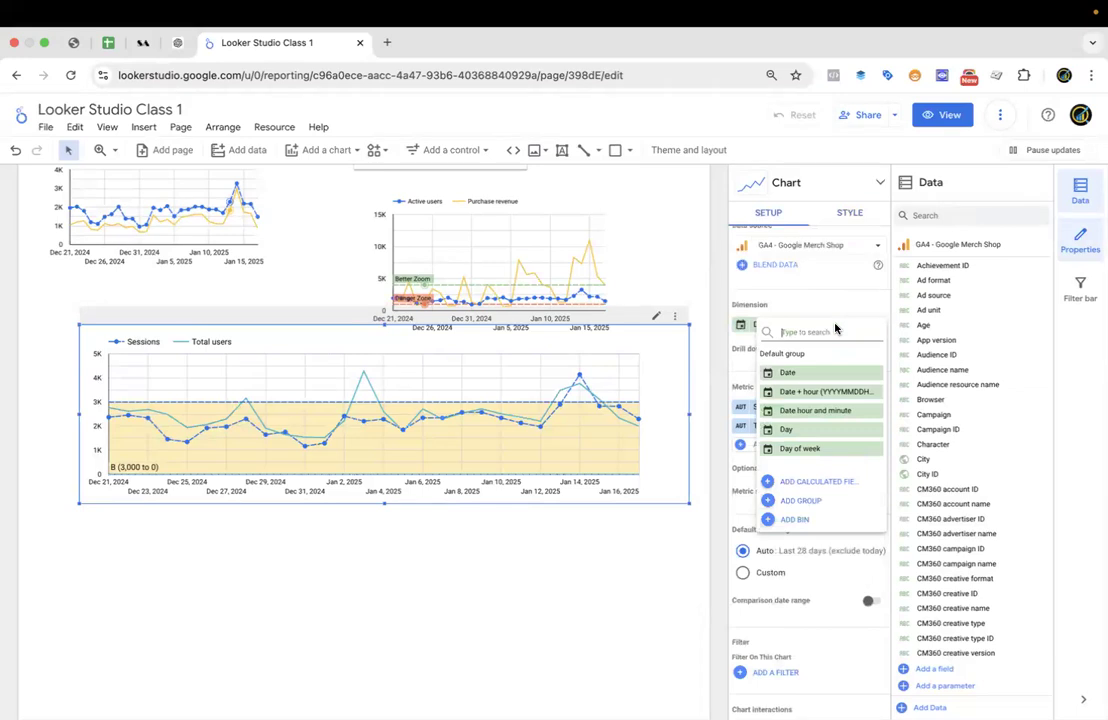
pyautogui.write('fi')
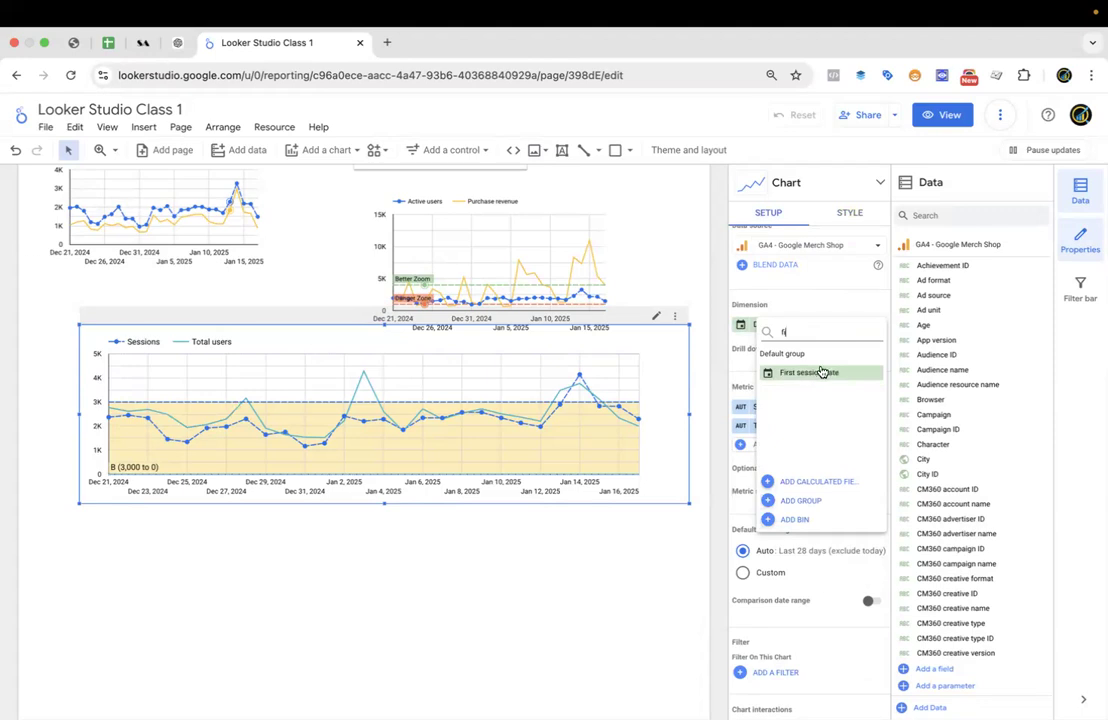
pyautogui.click(822, 372)
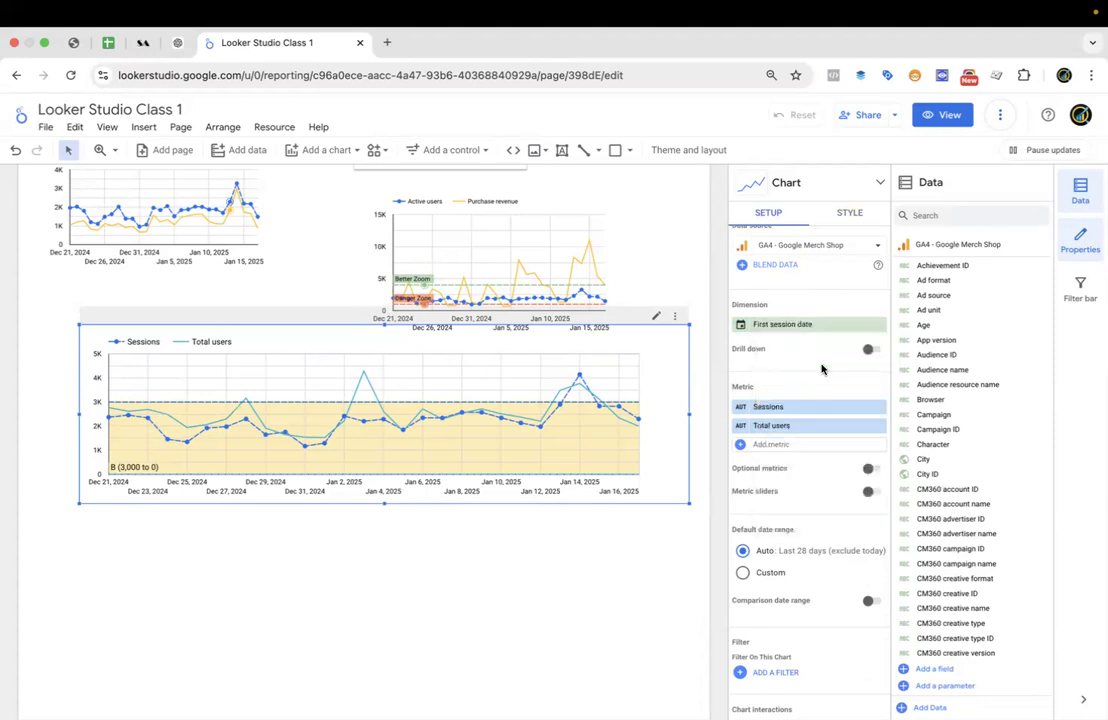
# Remove Total users from the wide chart's metrics and replace Sessions with Purchase Conversion Rate.
pyautogui.click(881, 426)
pyautogui.click(810, 444)
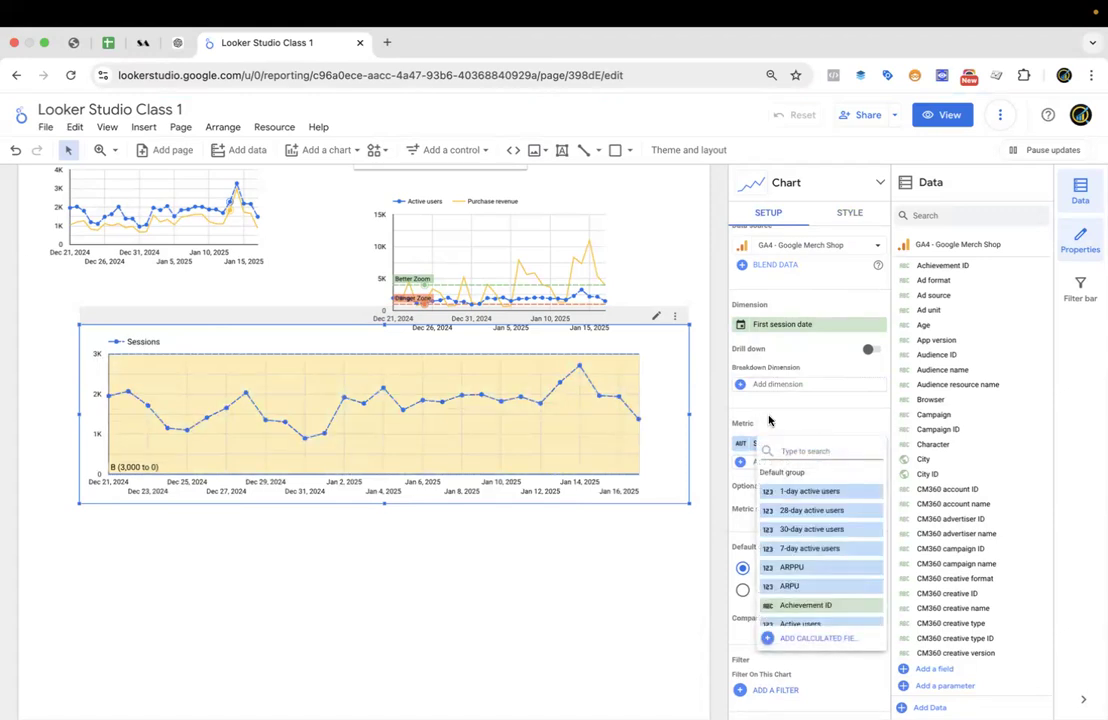
pyautogui.write('convers')
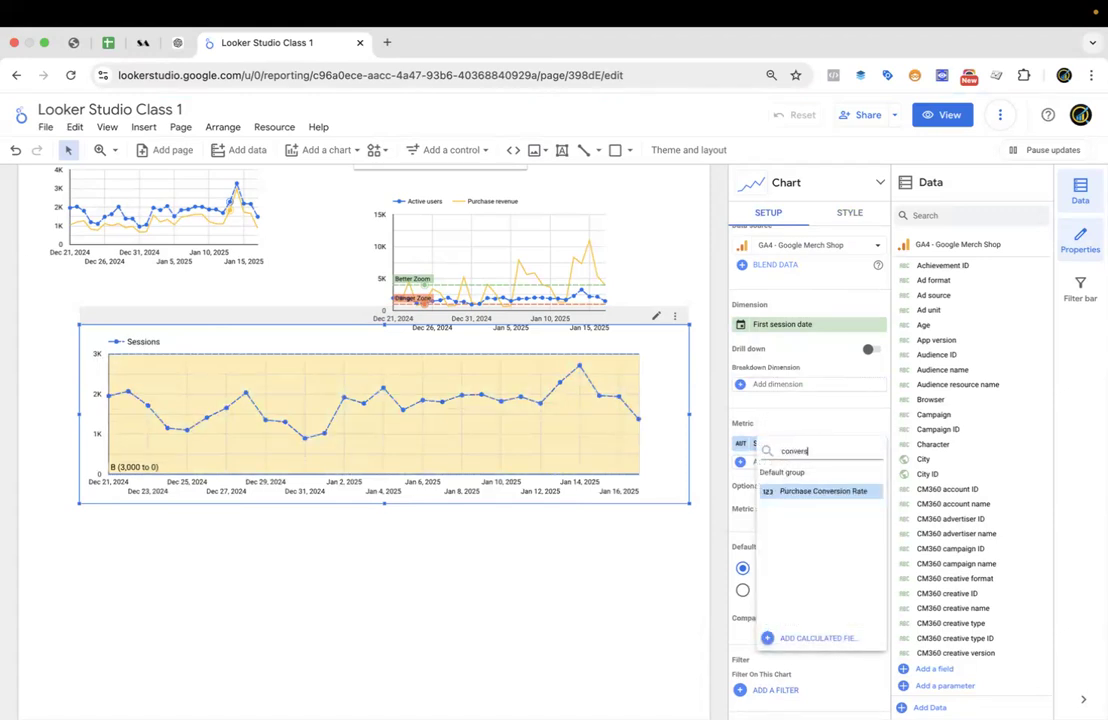
pyautogui.write('io')
pyautogui.click(826, 491)
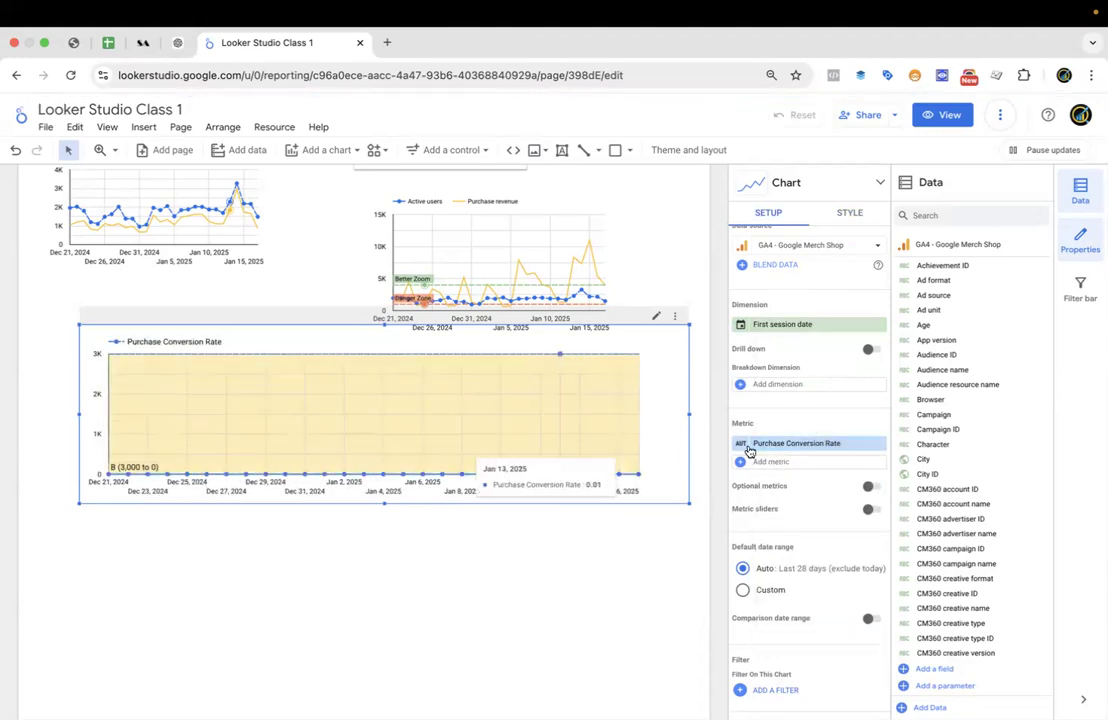
# Set the "B" reference band's beginning value to 0.3, after trying 0.9.
pyautogui.scroll(-3, 805, 498)
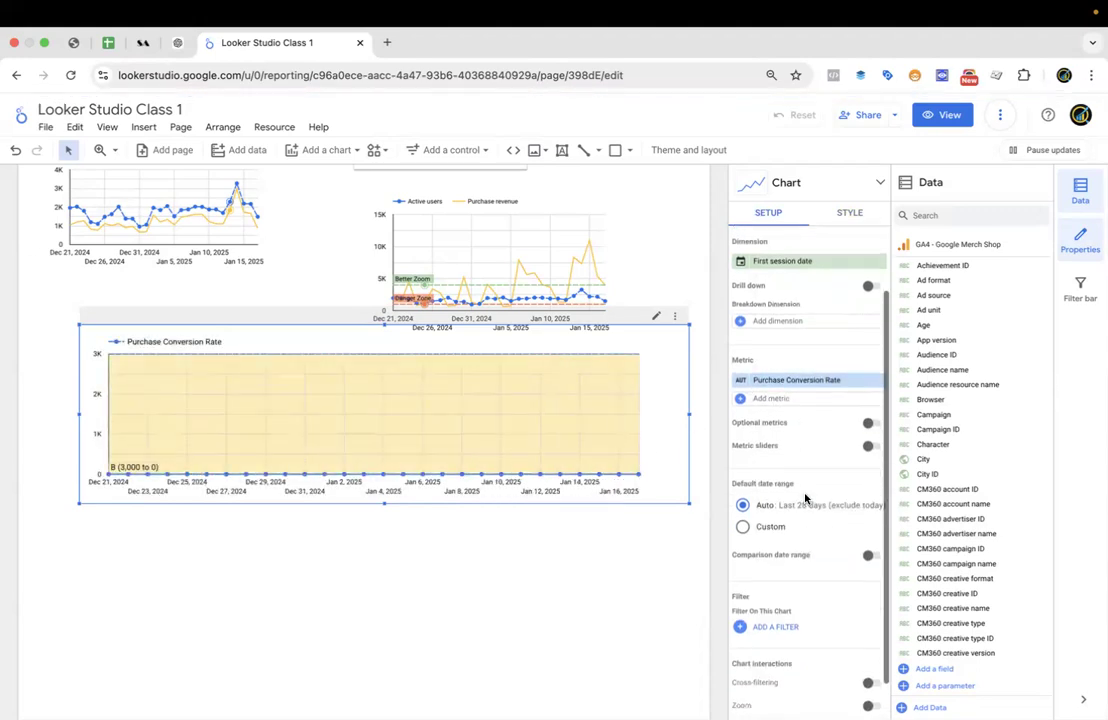
pyautogui.click(850, 214)
pyautogui.scroll(8, 799, 479)
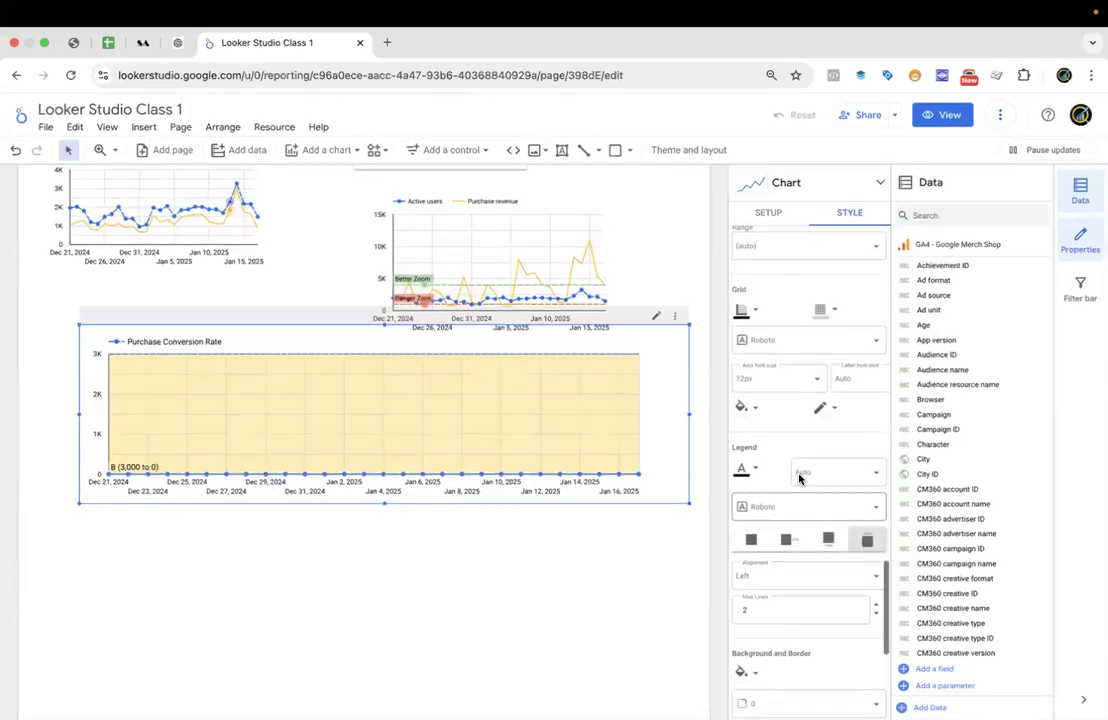
pyautogui.scroll(10, 799, 481)
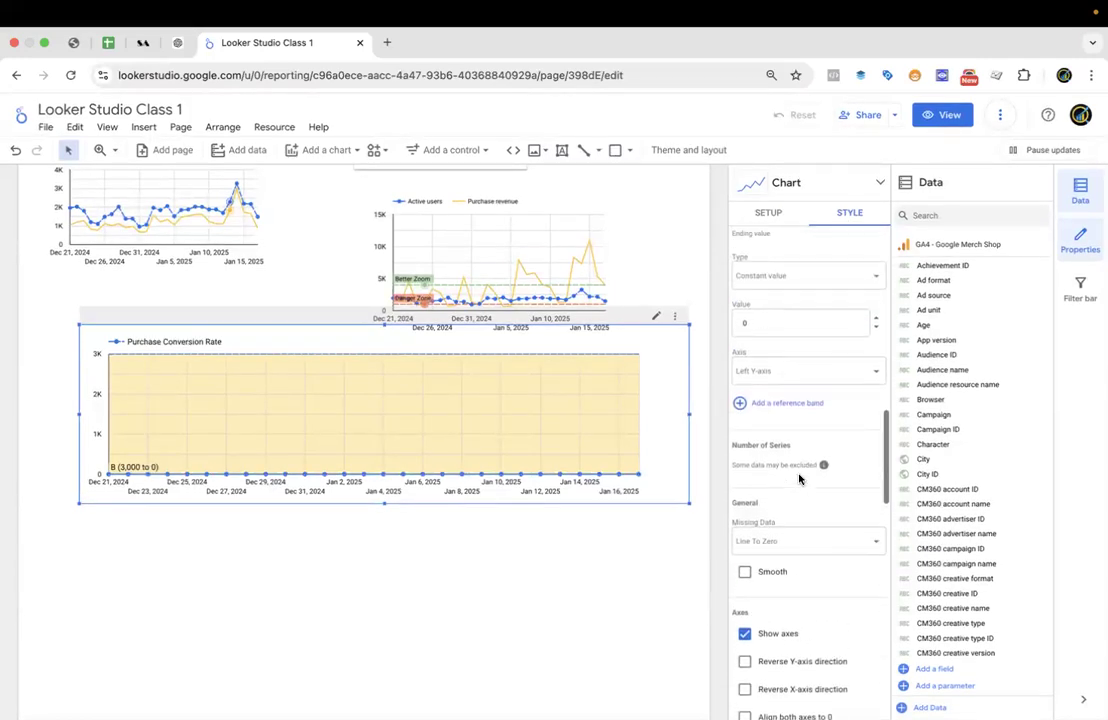
pyautogui.scroll(5, 799, 481)
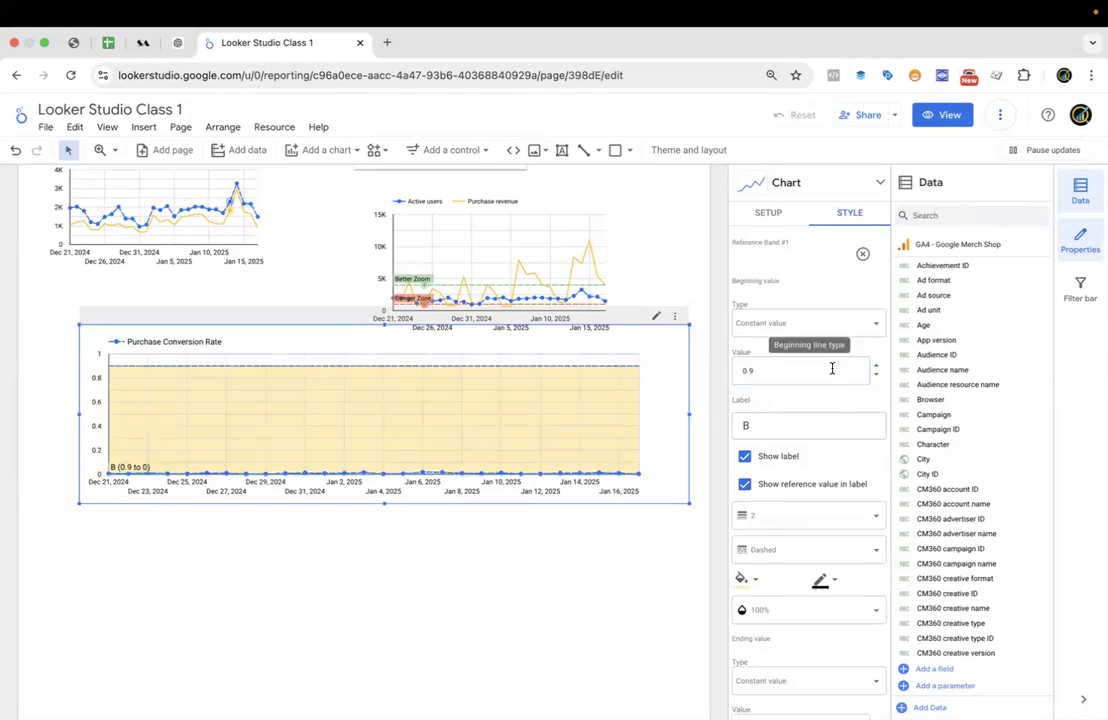
pyautogui.doubleClick(800, 376)
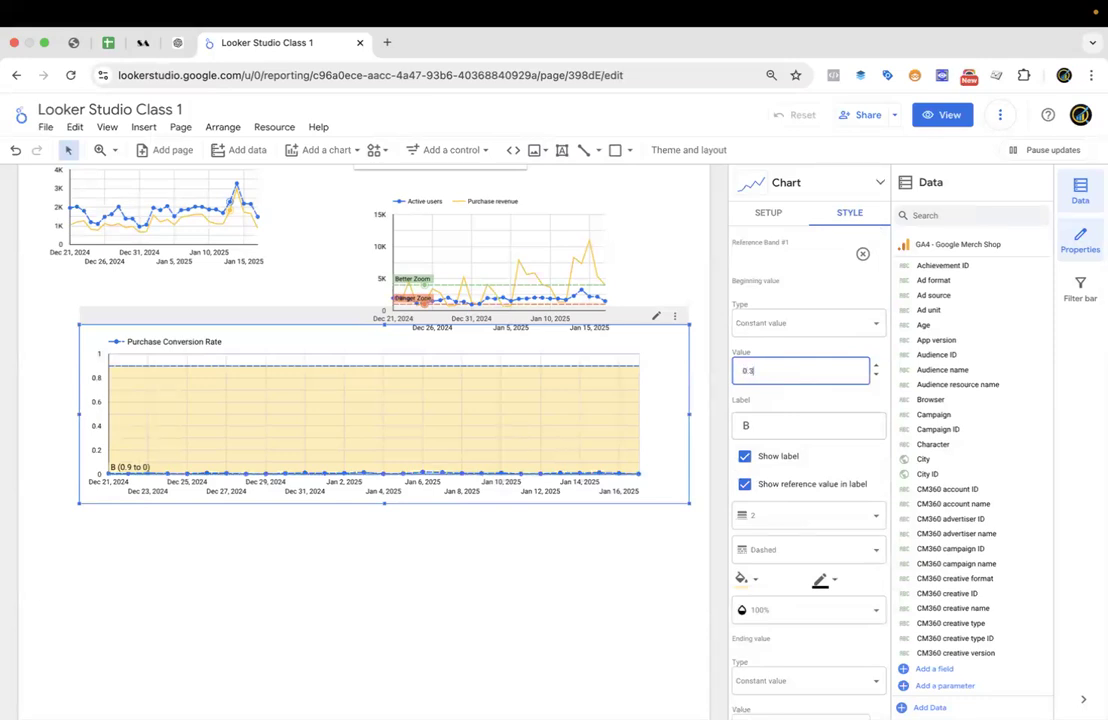
pyautogui.click(743, 370)
pyautogui.doubleClick(743, 370)
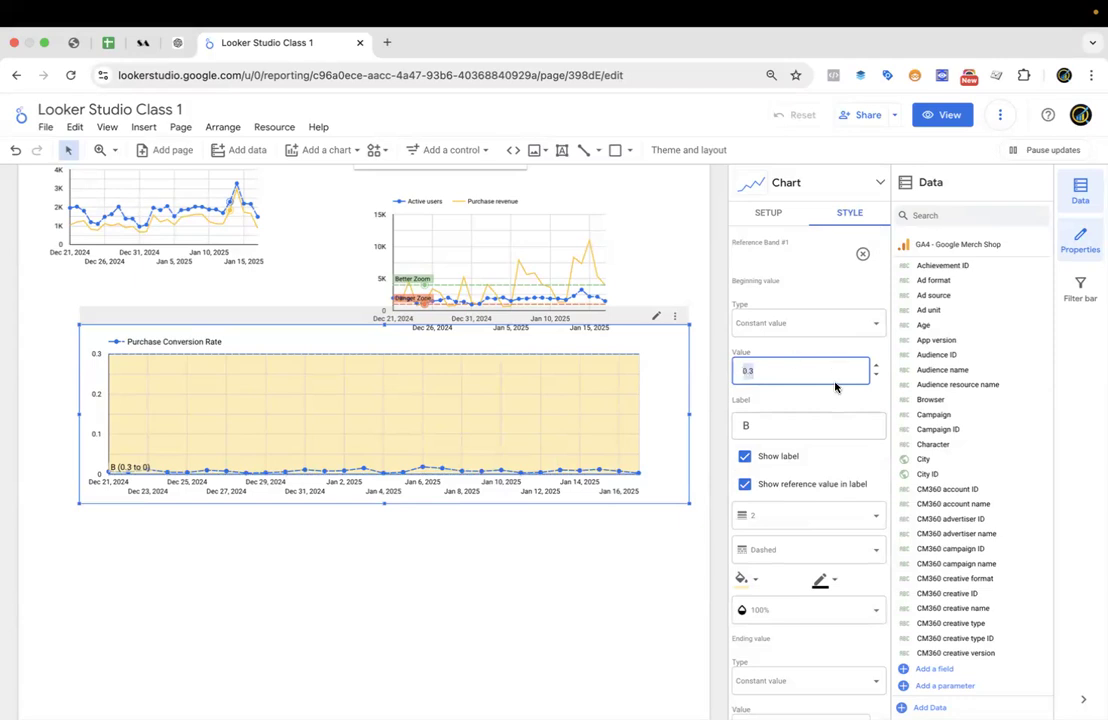
# Add a new calculated field as a second metric of the wide chart and begin editing its formula.
pyautogui.click(767, 213)
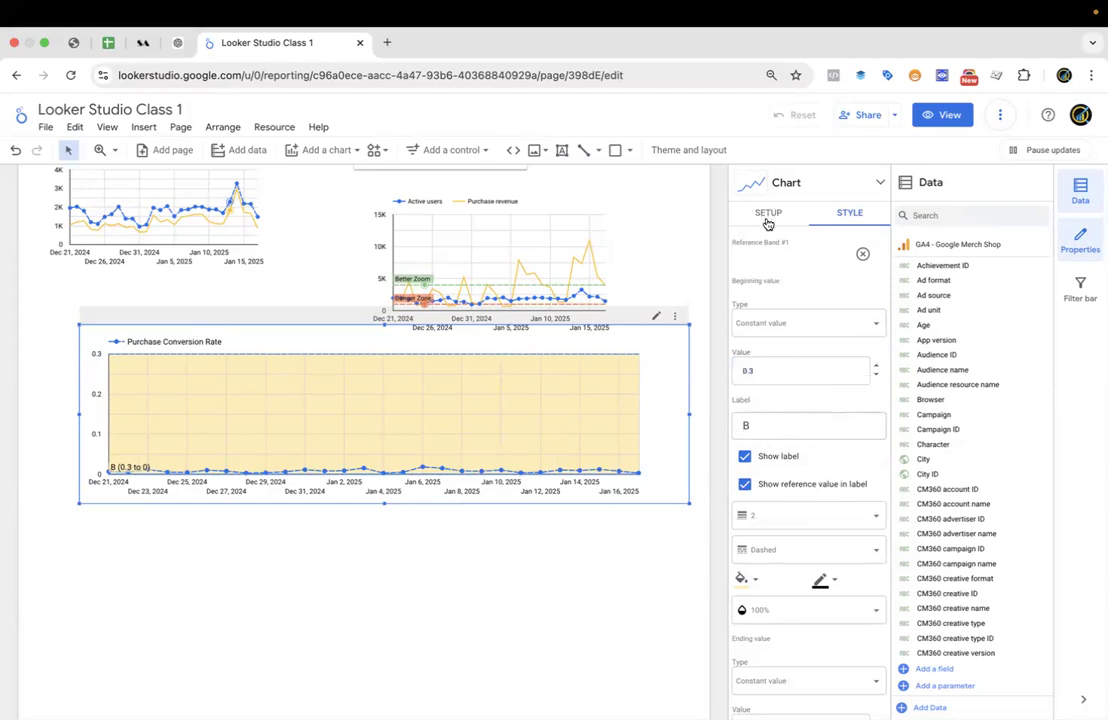
pyautogui.click(767, 222)
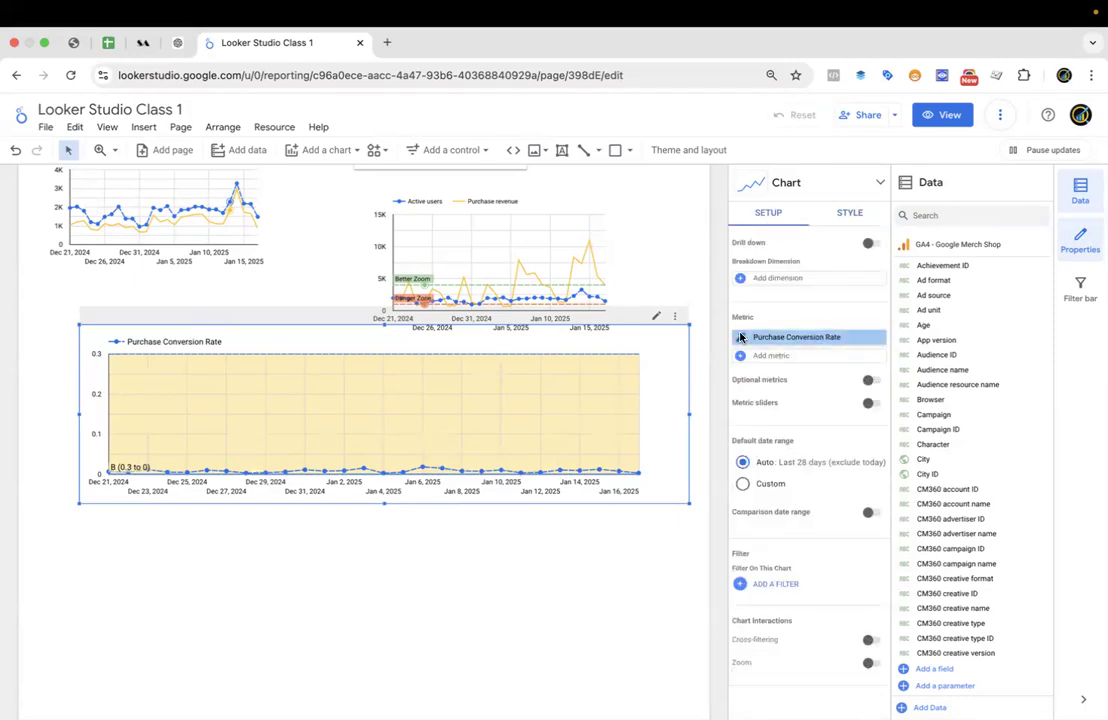
pyautogui.click(815, 341)
pyautogui.click(790, 302)
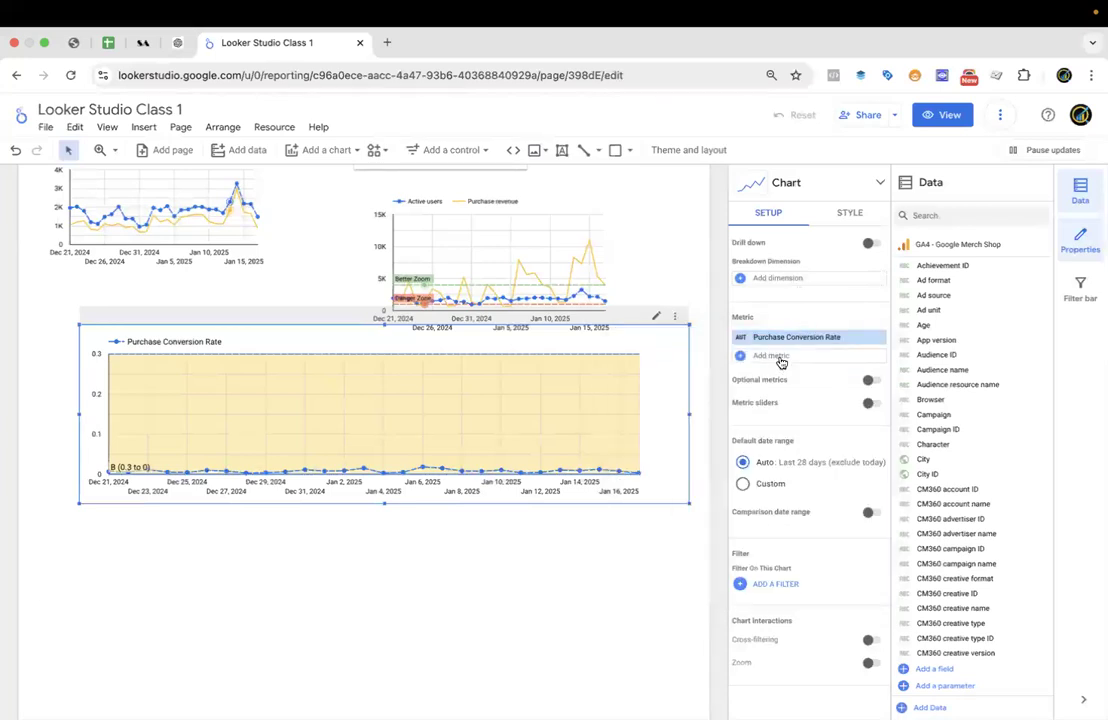
pyautogui.click(774, 355)
pyautogui.click(809, 548)
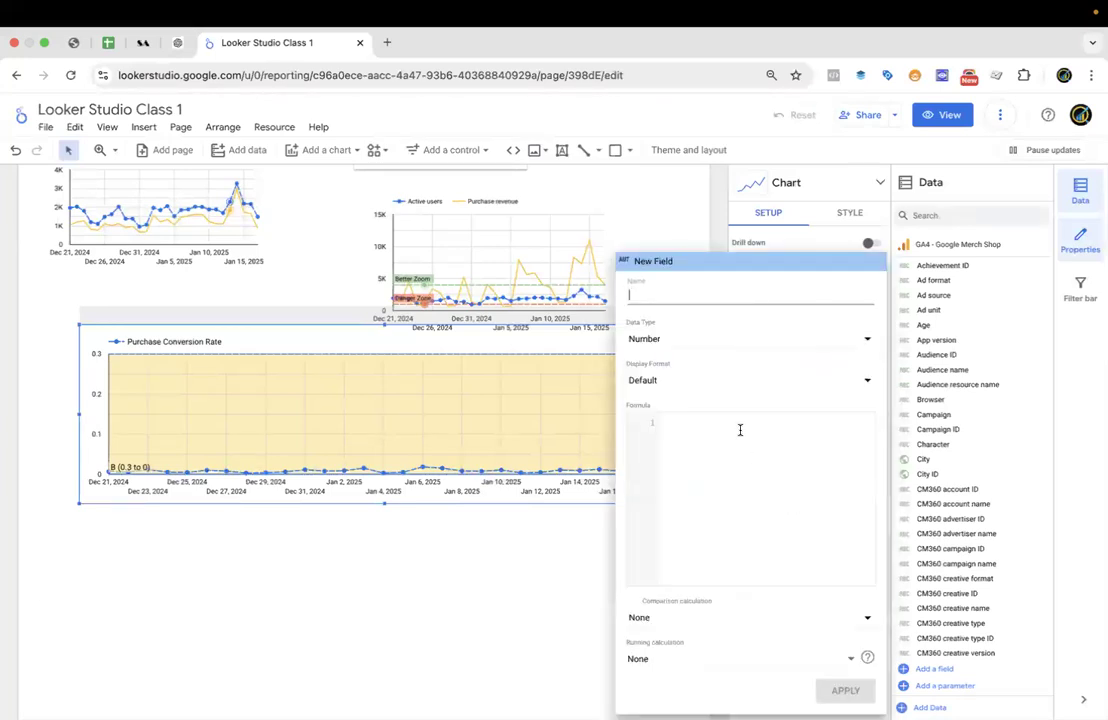
pyautogui.click(727, 431)
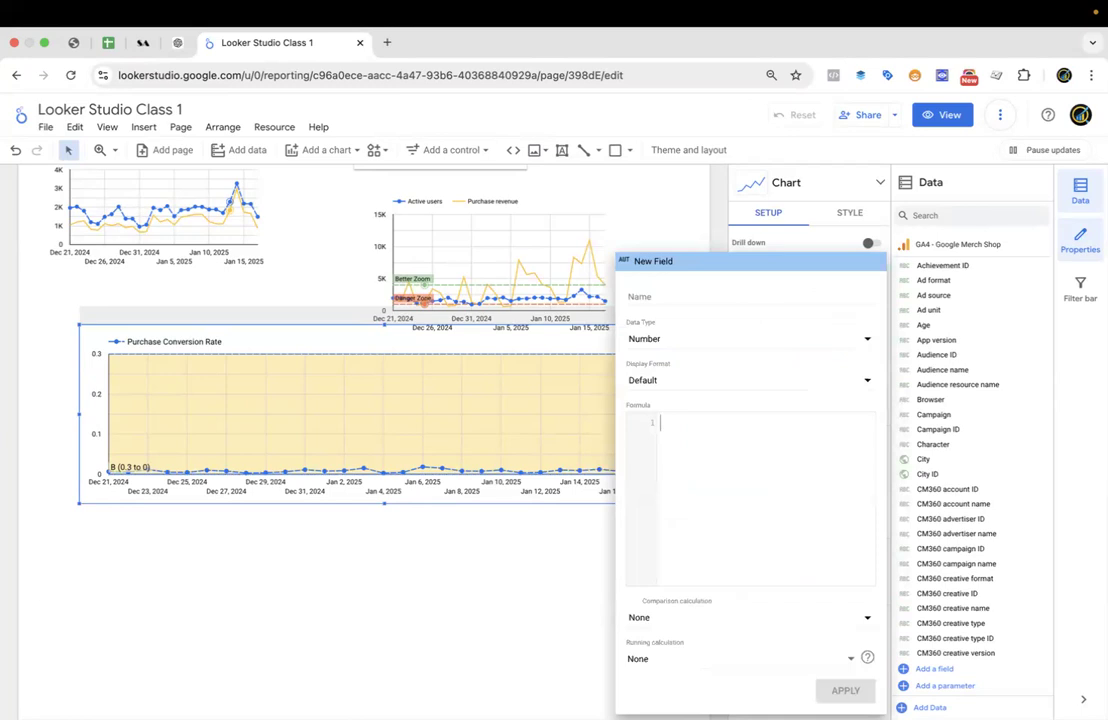
pyautogui.write('isk')
pyautogui.press('BackSpace')
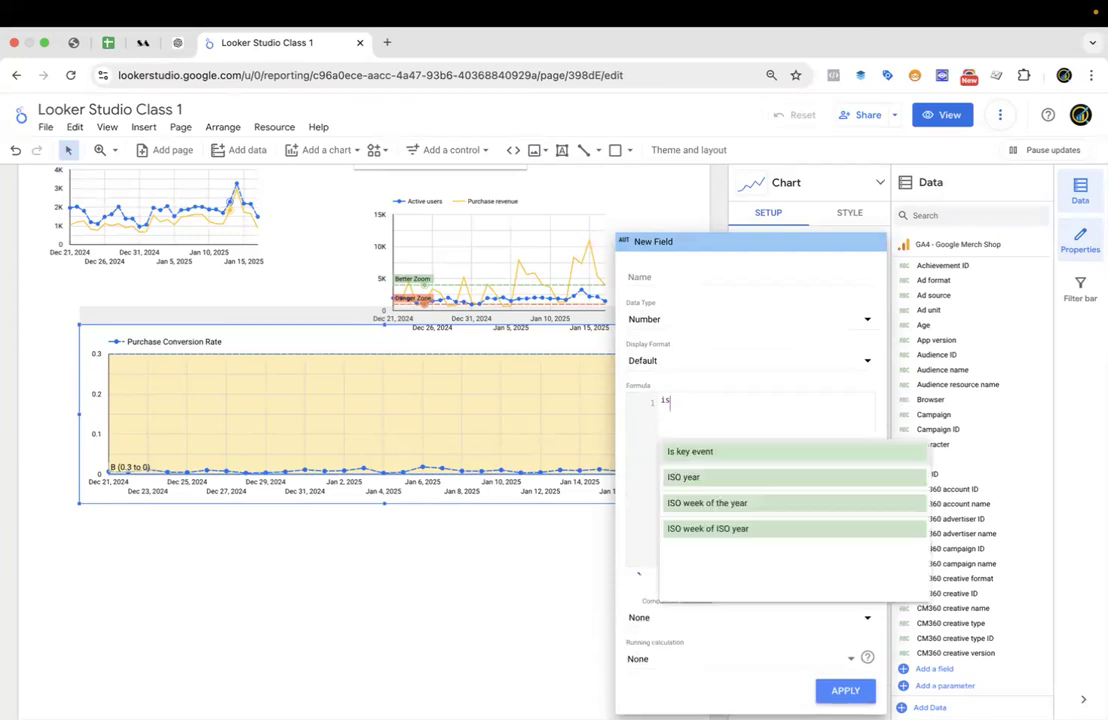
pyautogui.press('BackSpace')
pyautogui.press('BackSpace')
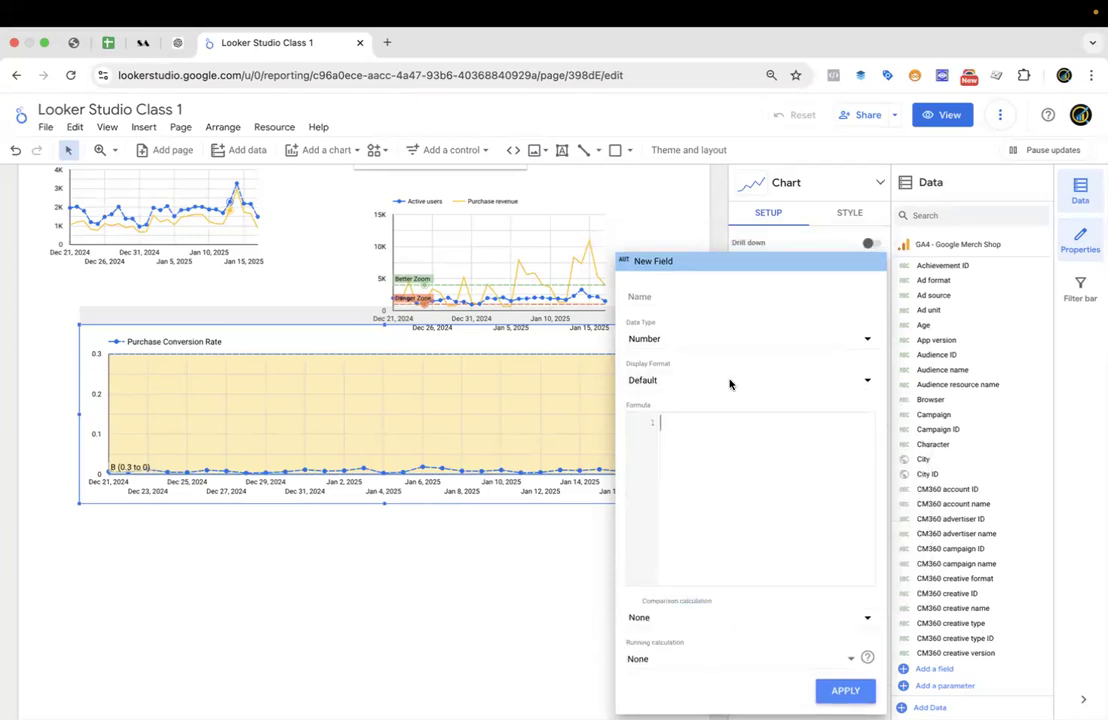
# Enter the formula keyEvents:purchase / Total users for the new calculated field.
pyautogui.write('key')
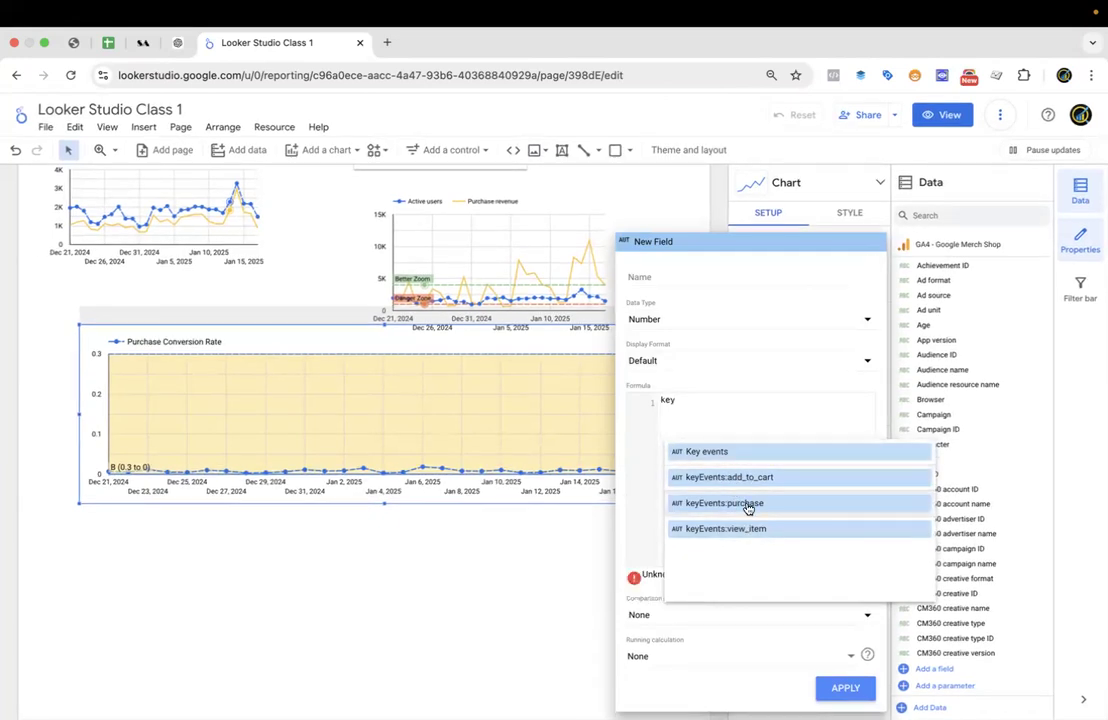
pyautogui.click(748, 507)
pyautogui.write('/100')
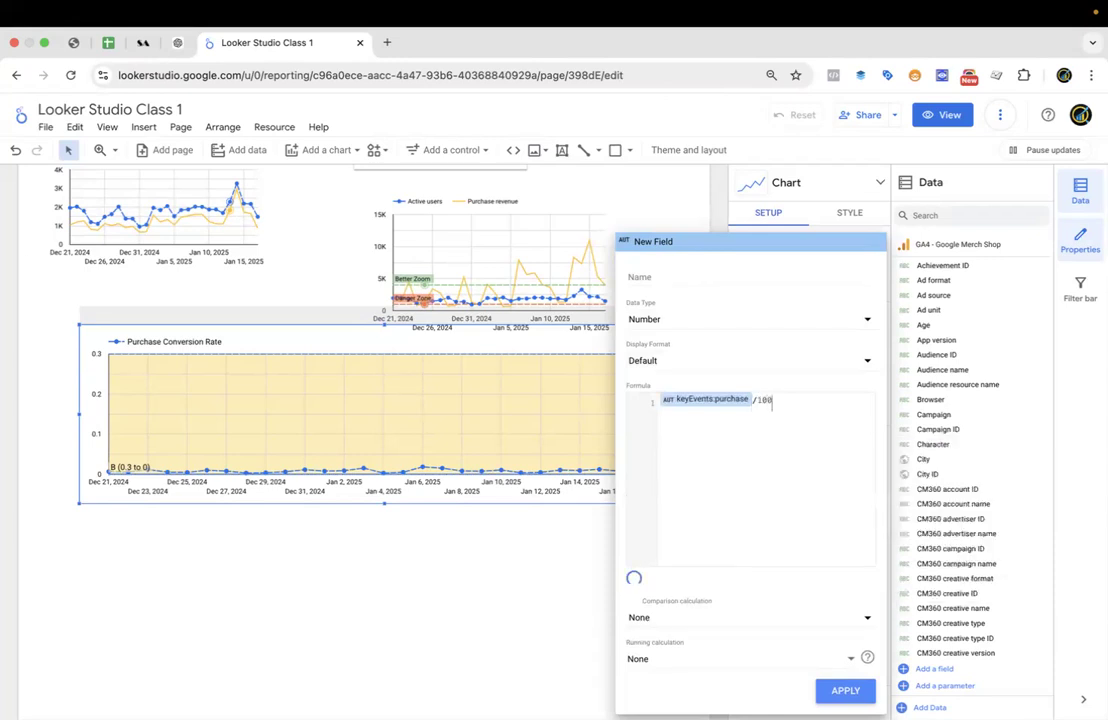
pyautogui.press('BackSpace')
pyautogui.press('BackSpace')
pyautogui.press('BackSpace')
pyautogui.write('tot')
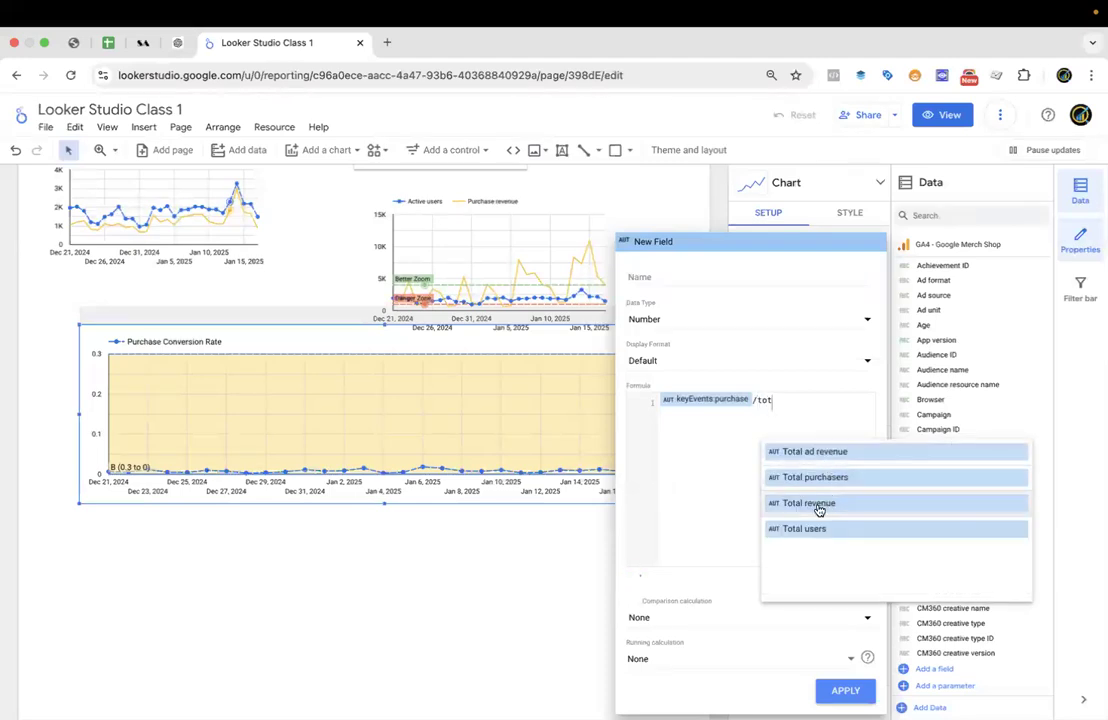
pyautogui.click(806, 529)
# Name the calculated field User Conversion Rate, apply it to the chart and close the field editor.
pyautogui.click(683, 279)
pyautogui.write('JU')
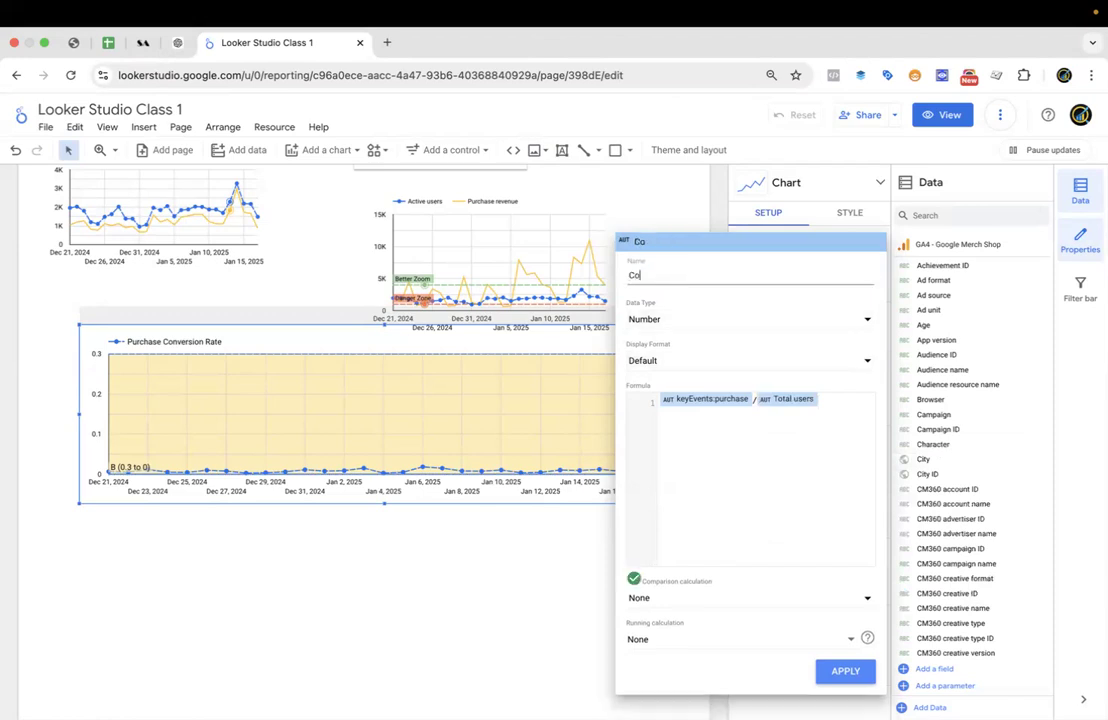
pyautogui.press('BackSpace')
pyautogui.write('User Conversion Rate')
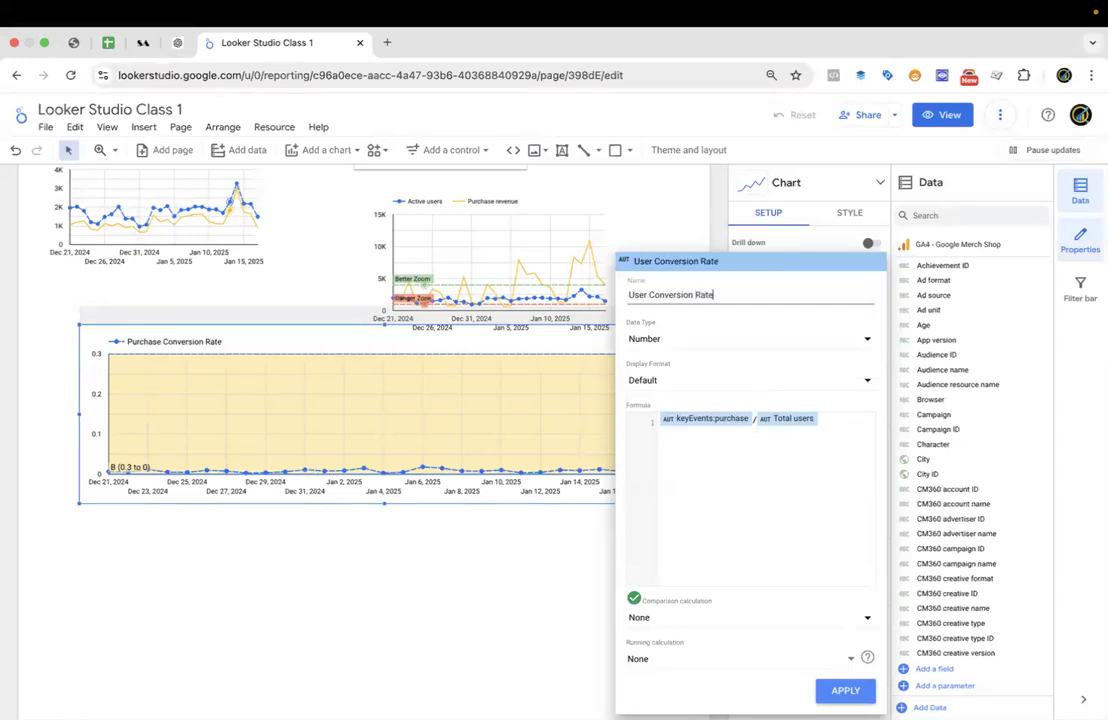
pyautogui.click(846, 690)
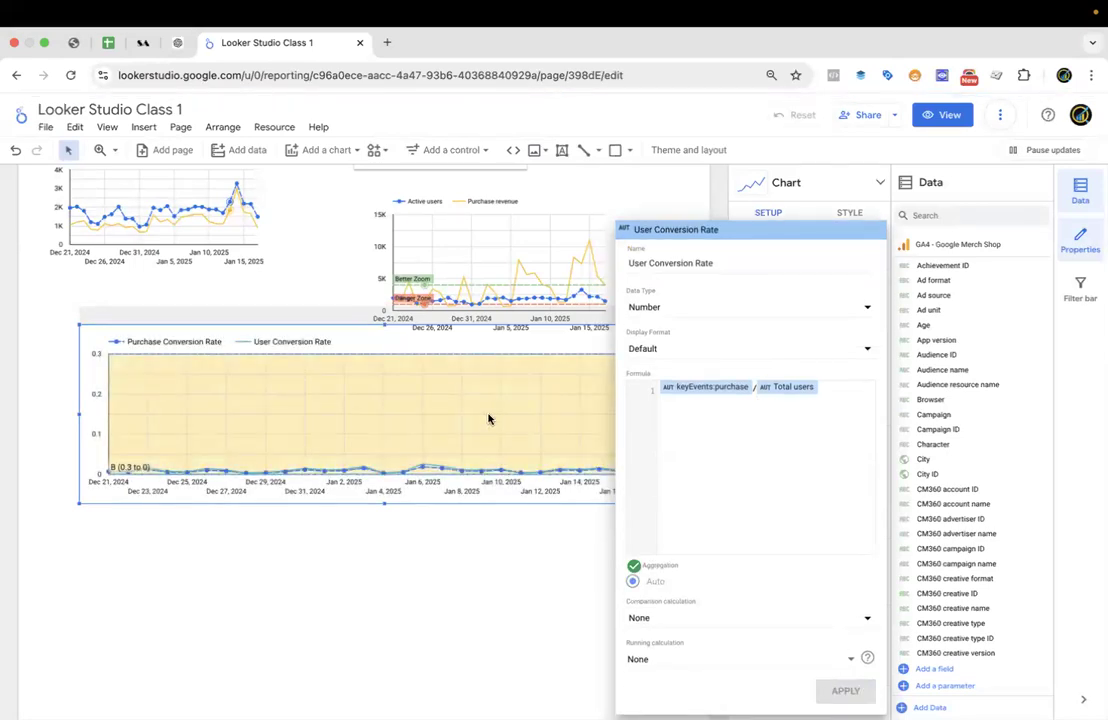
pyautogui.click(457, 464)
# Bring up the "B" reference band's settings in the wide chart's style options.
pyautogui.click(850, 213)
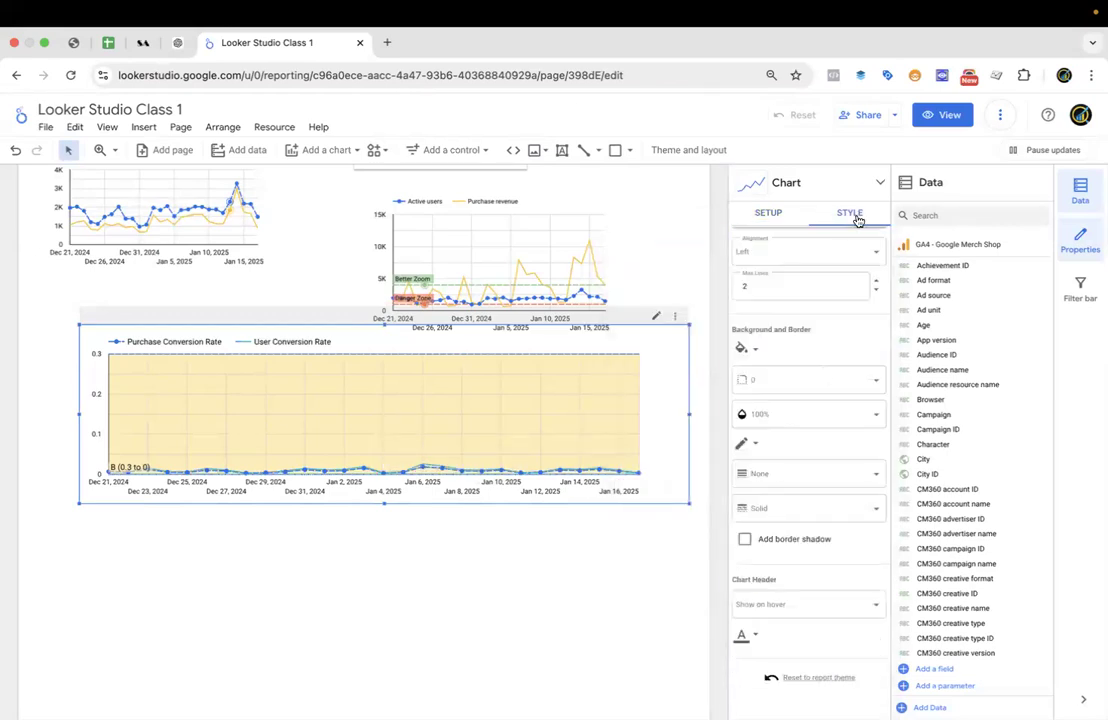
pyautogui.scroll(3, 814, 460)
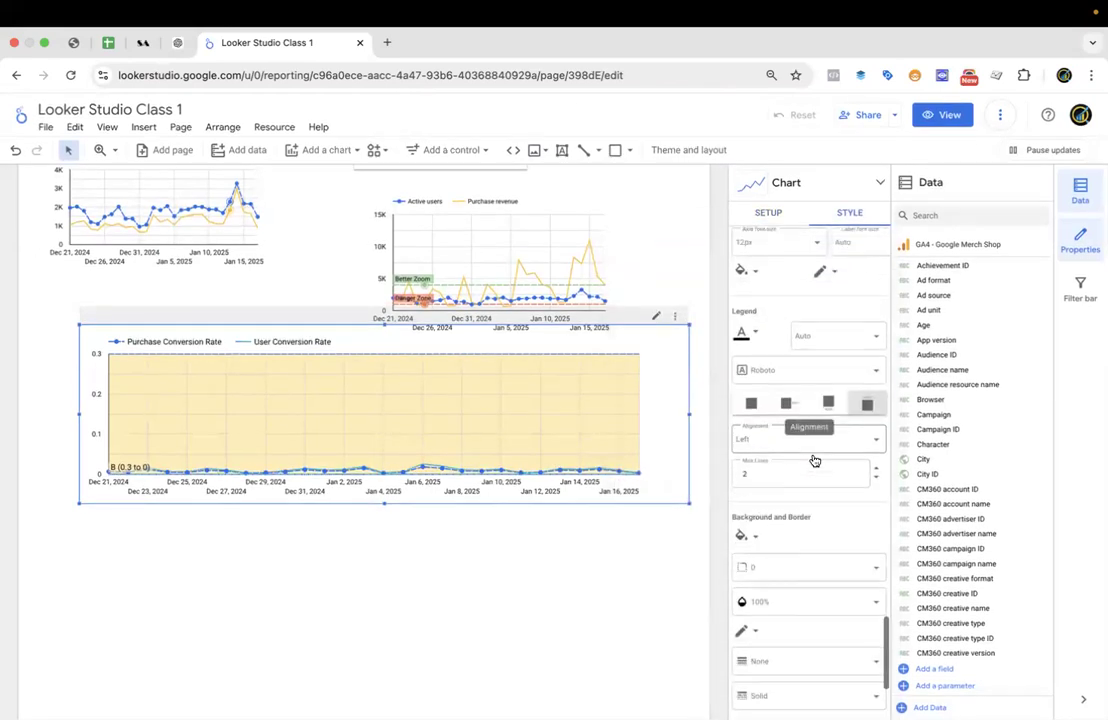
pyautogui.scroll(10, 810, 417)
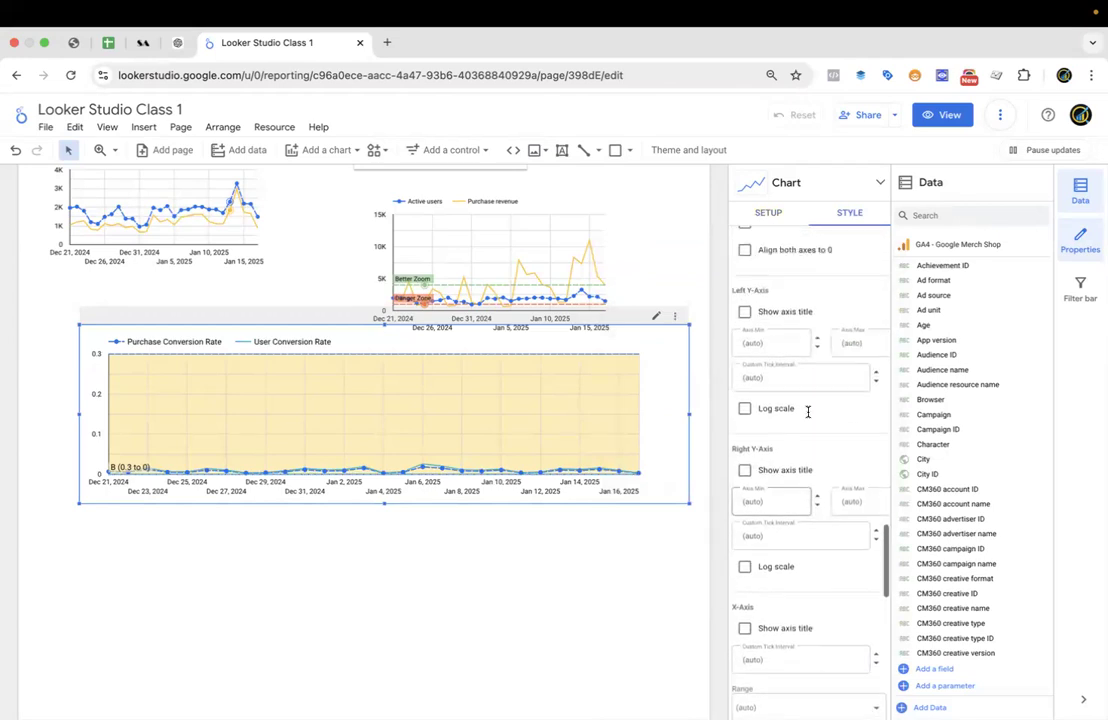
pyautogui.scroll(10, 808, 415)
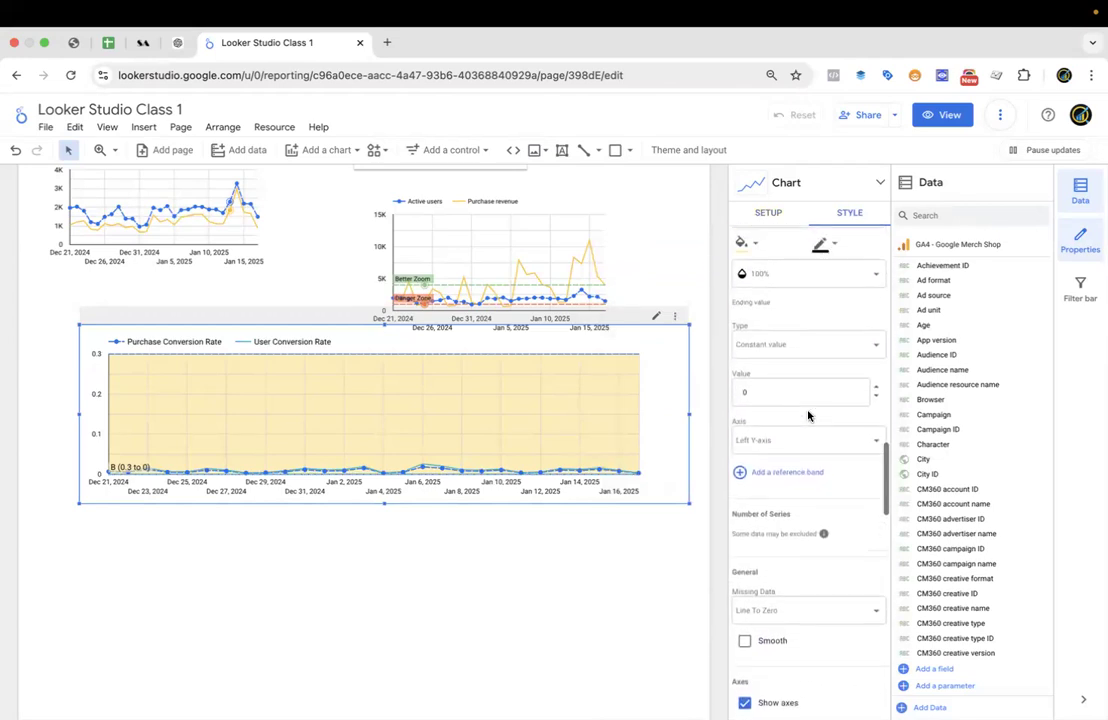
pyautogui.scroll(2, 793, 400)
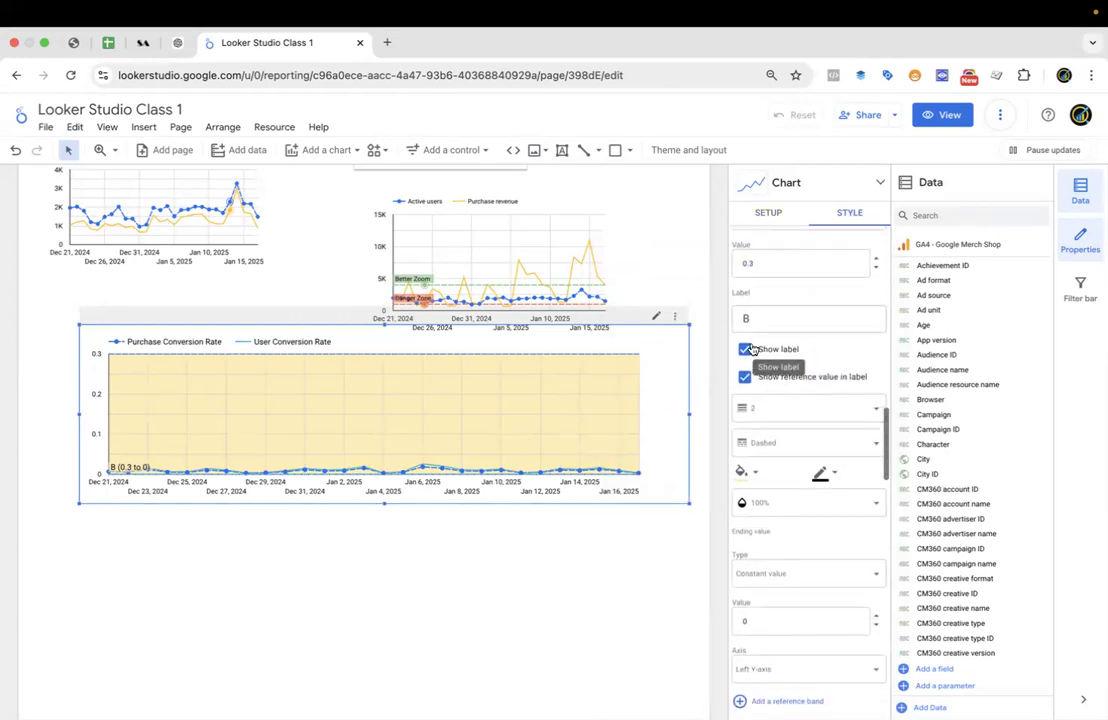
# Turn the "B" band's label and the reference value in its label off and back on.
pyautogui.click(745, 350)
pyautogui.click(745, 350)
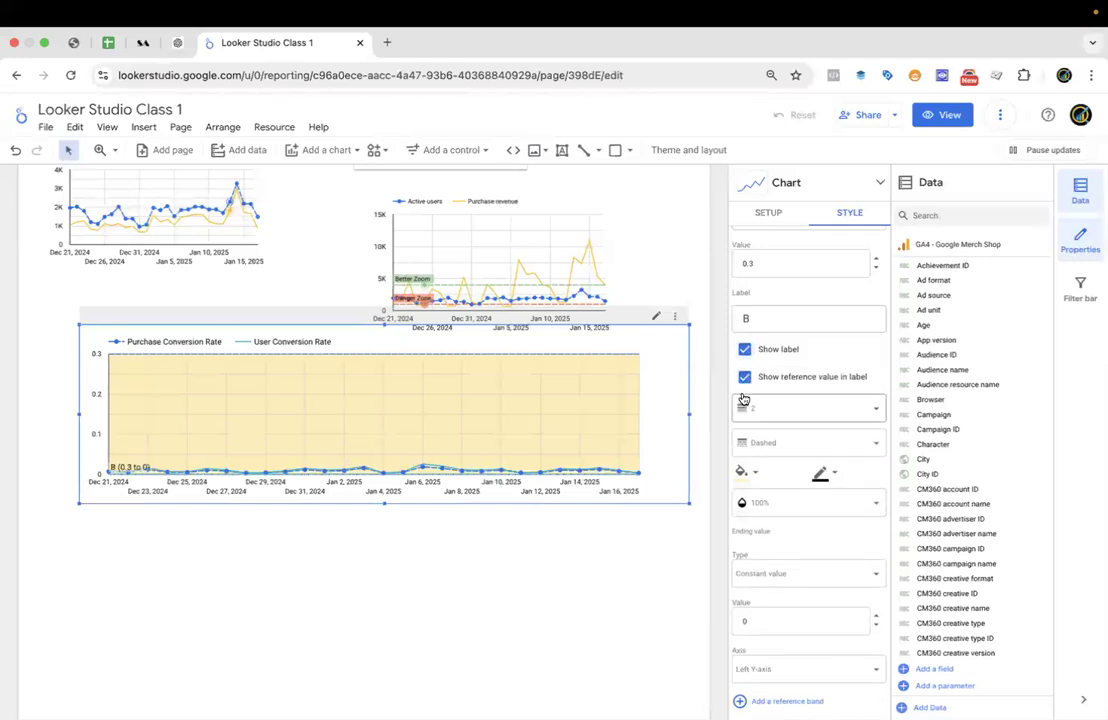
pyautogui.click(745, 379)
pyautogui.click(745, 379)
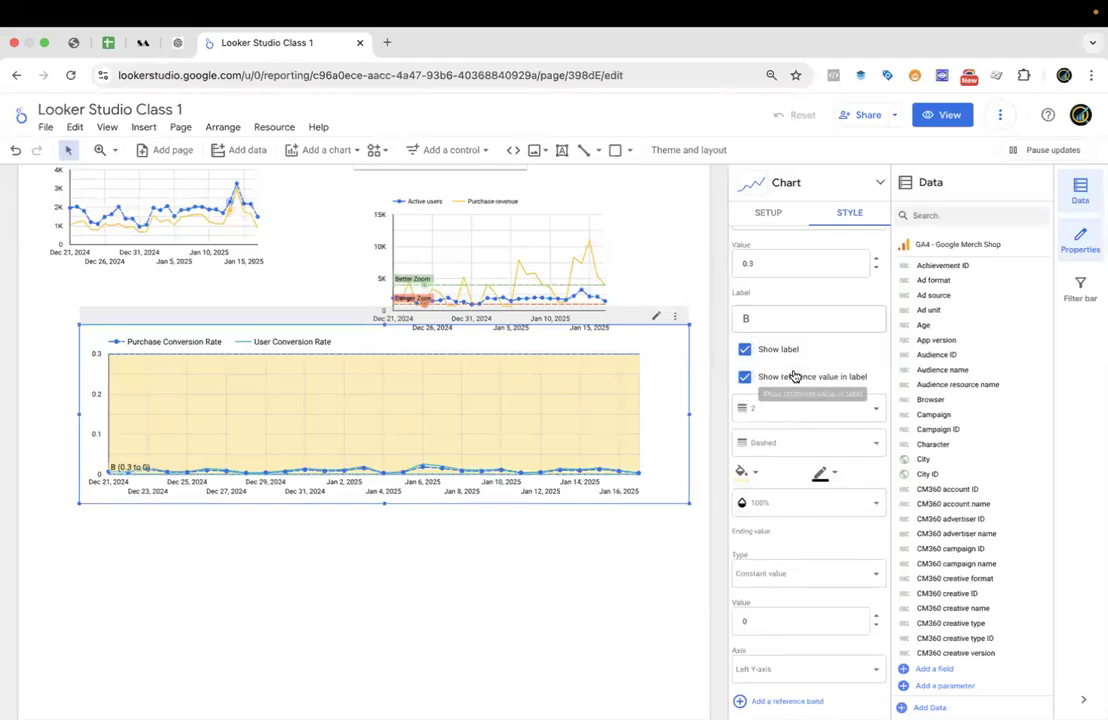
# Change the "B" reference band's beginning value type from a constant value to Metric.
pyautogui.scroll(2, 794, 371)
pyautogui.click(766, 328)
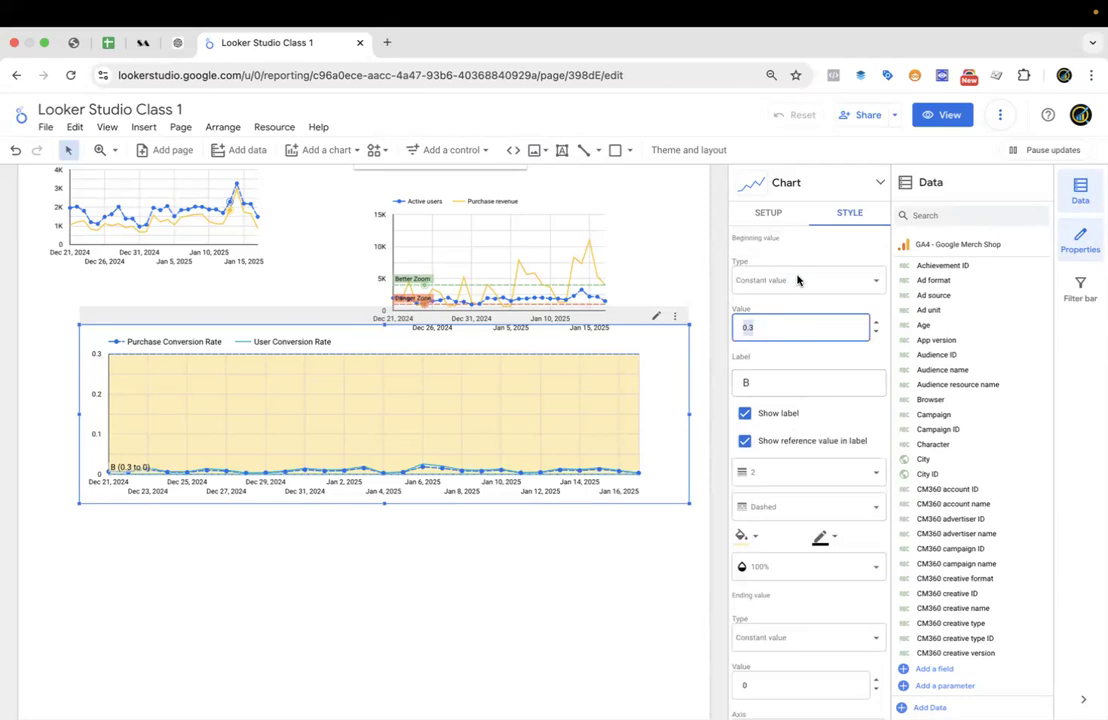
pyautogui.click(791, 281)
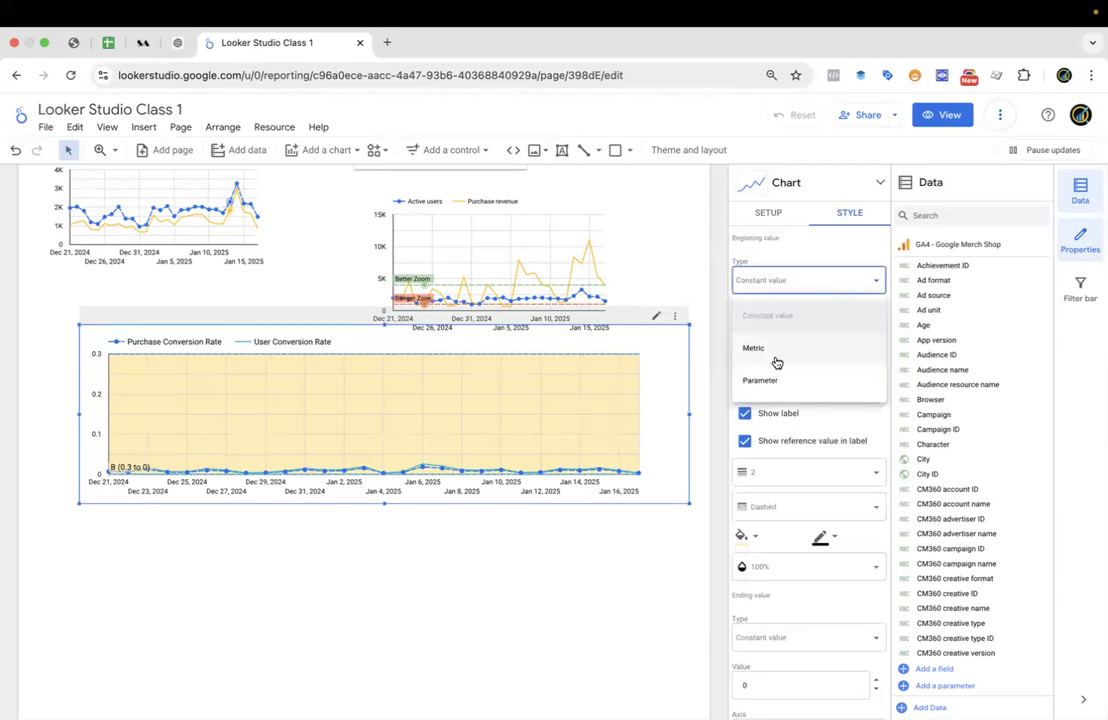
pyautogui.click(767, 350)
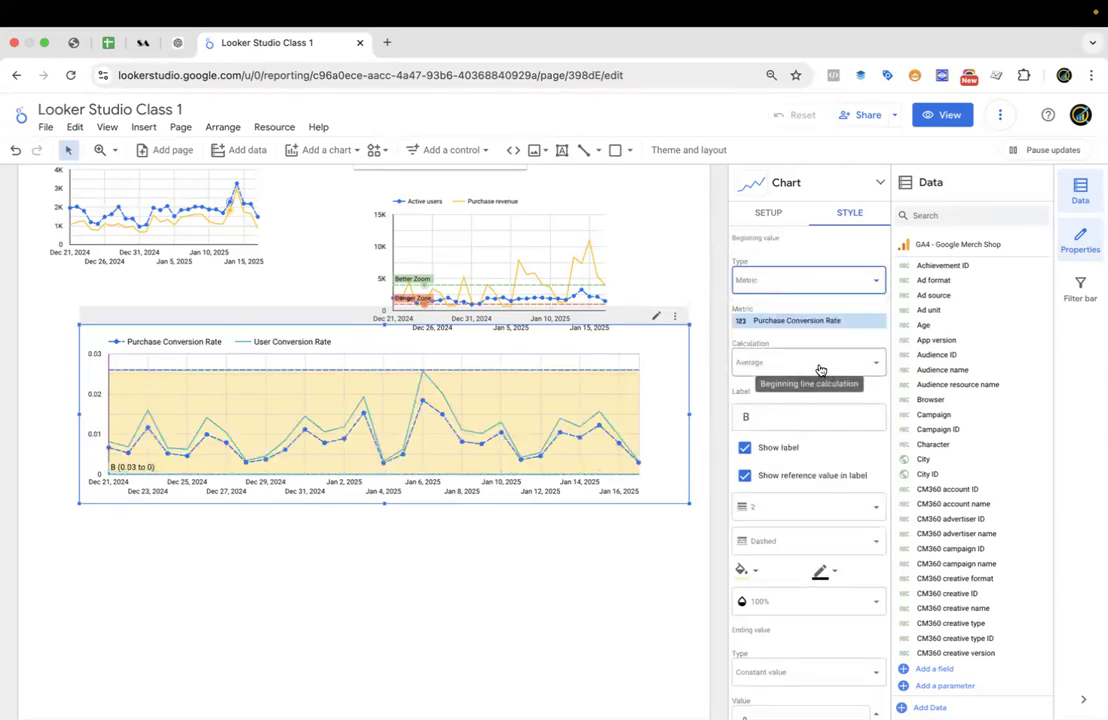
pyautogui.click(803, 365)
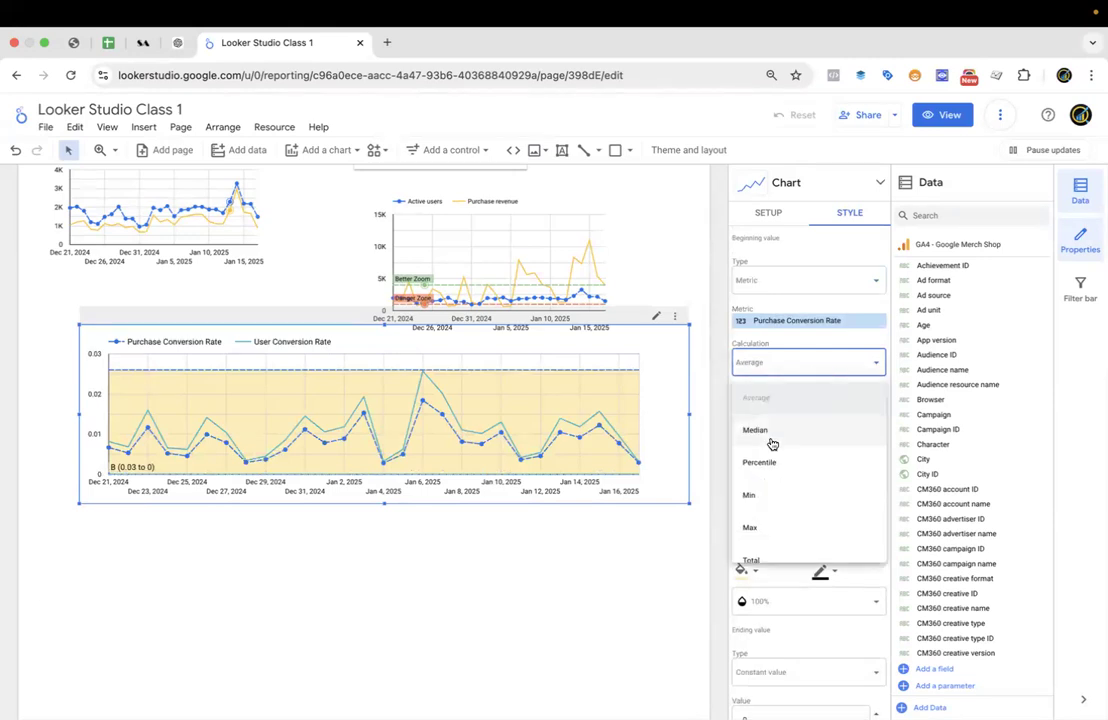
pyautogui.scroll(-1, 794, 490)
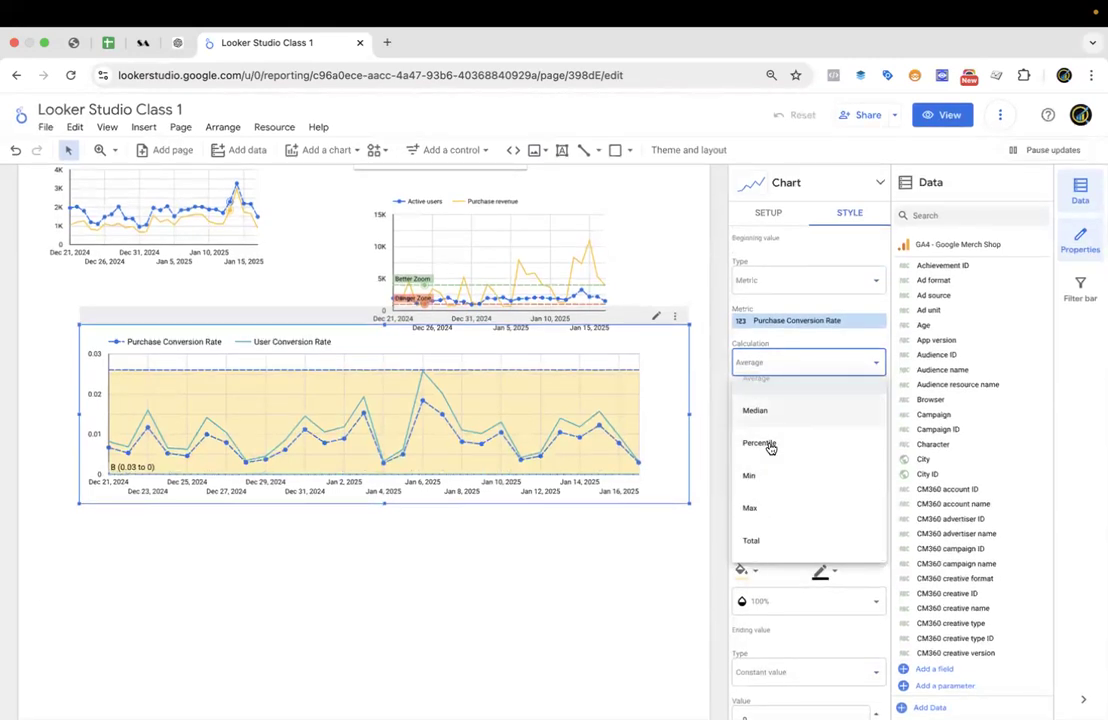
pyautogui.scroll(1, 771, 450)
pyautogui.click(789, 345)
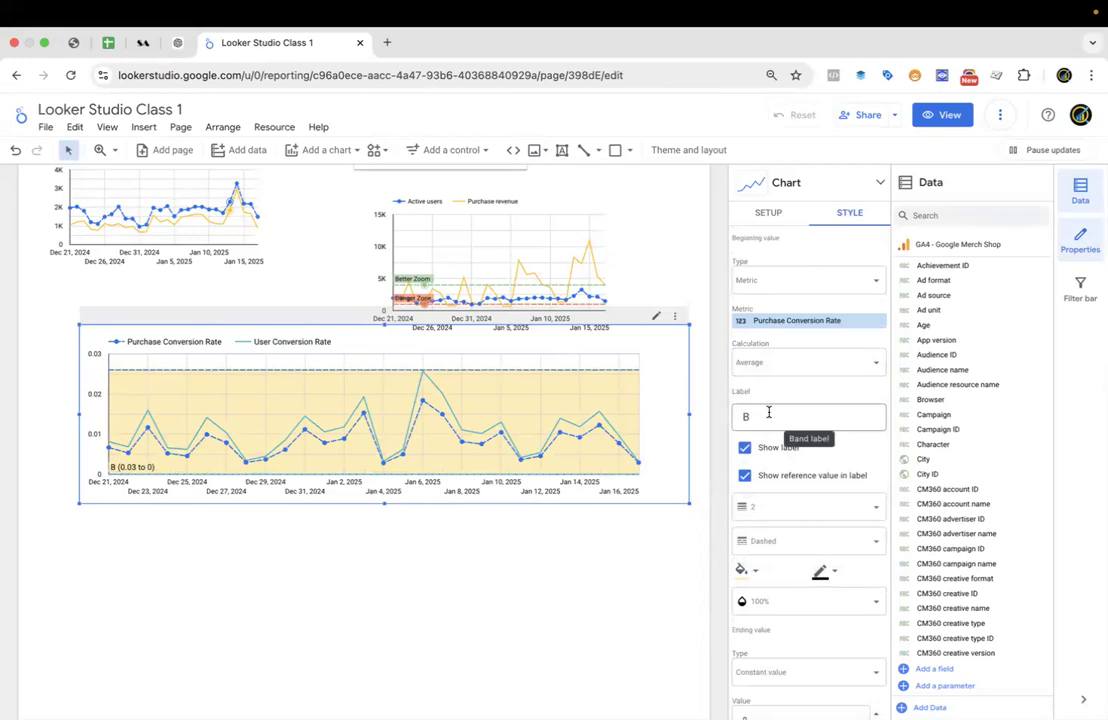
pyautogui.scroll(-3, 771, 412)
pyautogui.scroll(-3, 775, 401)
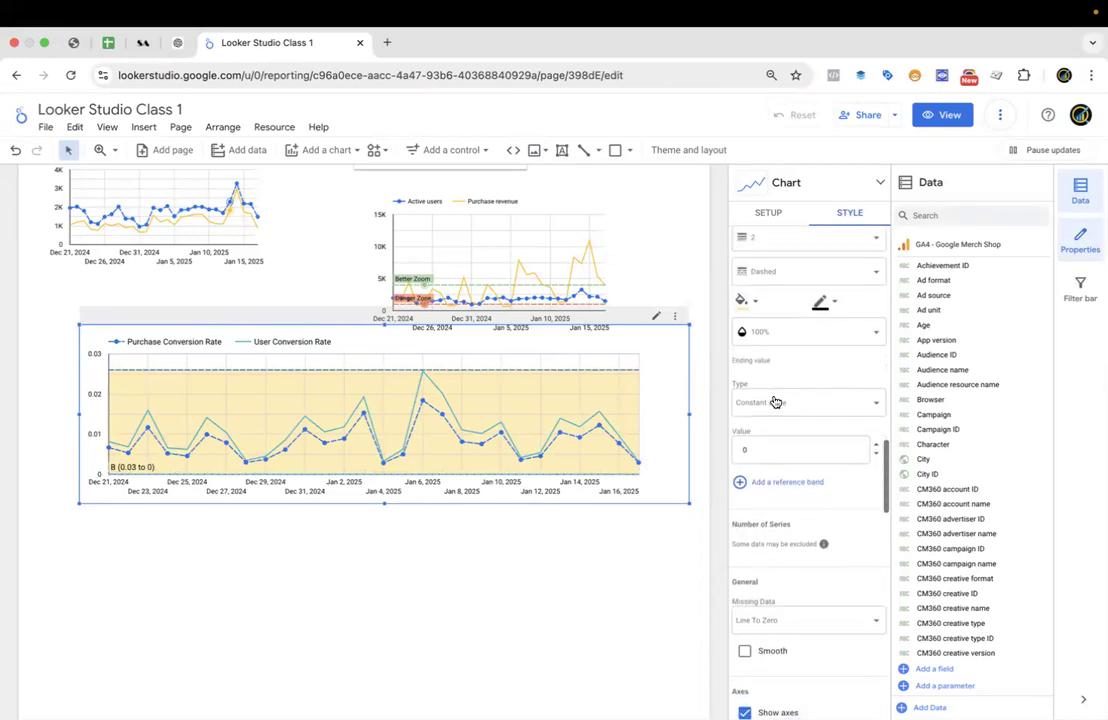
pyautogui.click(778, 404)
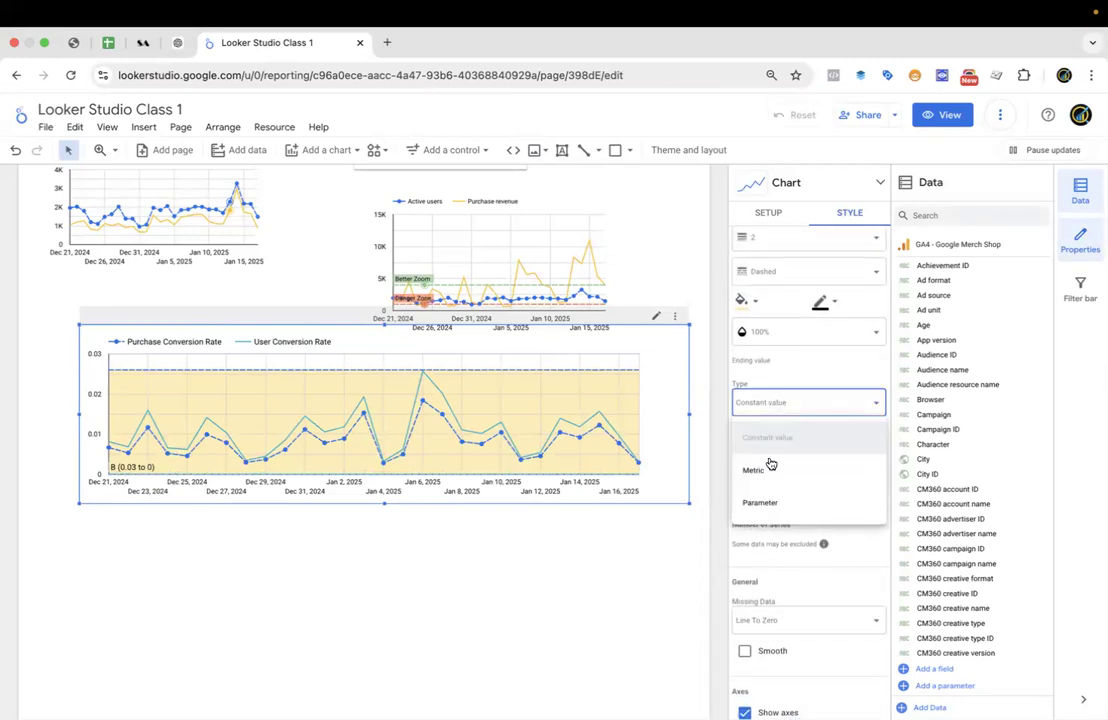
pyautogui.click(805, 358)
pyautogui.scroll(6, 807, 359)
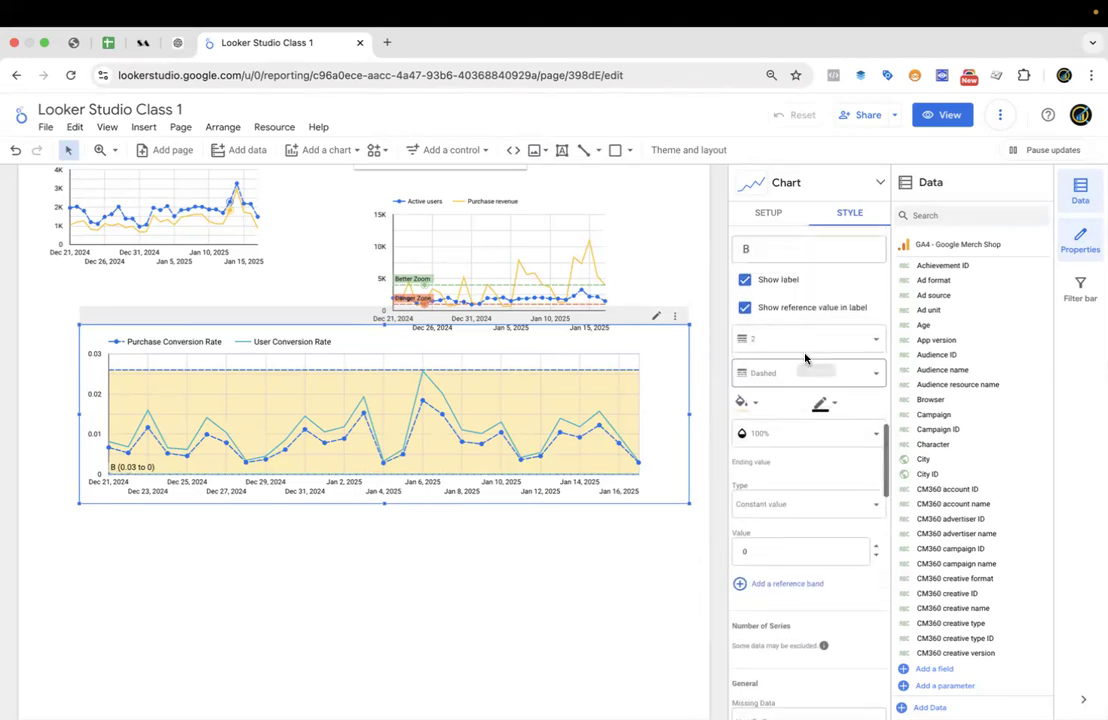
pyautogui.scroll(2, 790, 380)
pyautogui.click(773, 466)
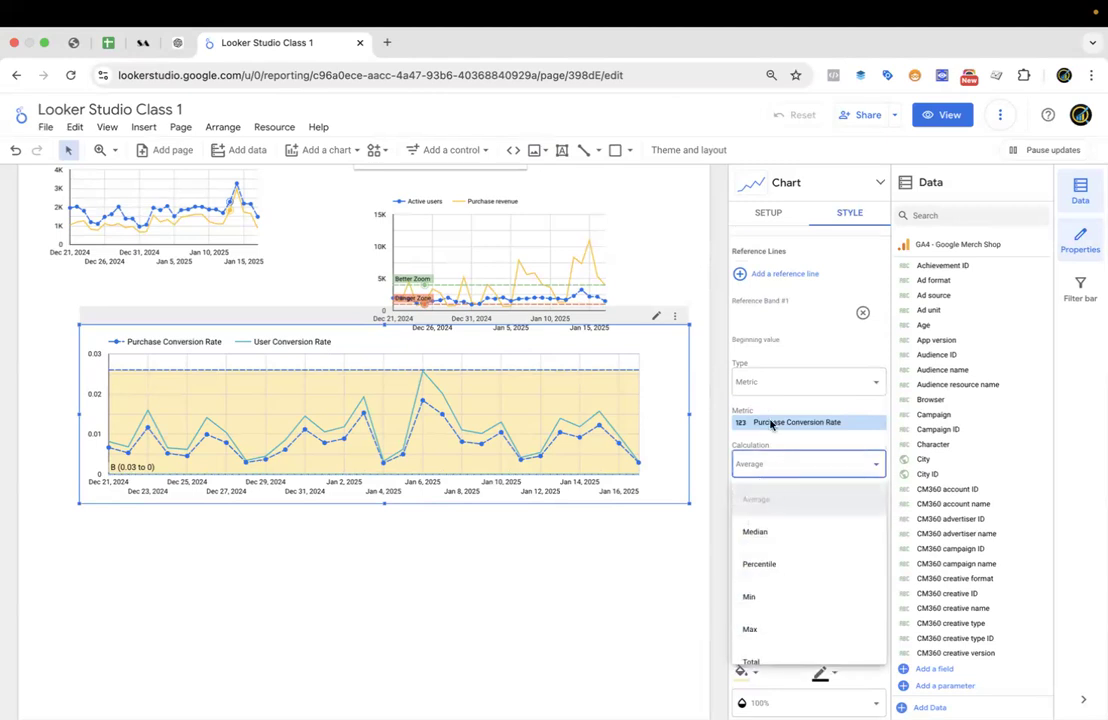
pyautogui.click(775, 402)
# Change the "B" reference band's beginning value type to Constant value and set it to 0.9.
pyautogui.click(776, 386)
pyautogui.click(779, 421)
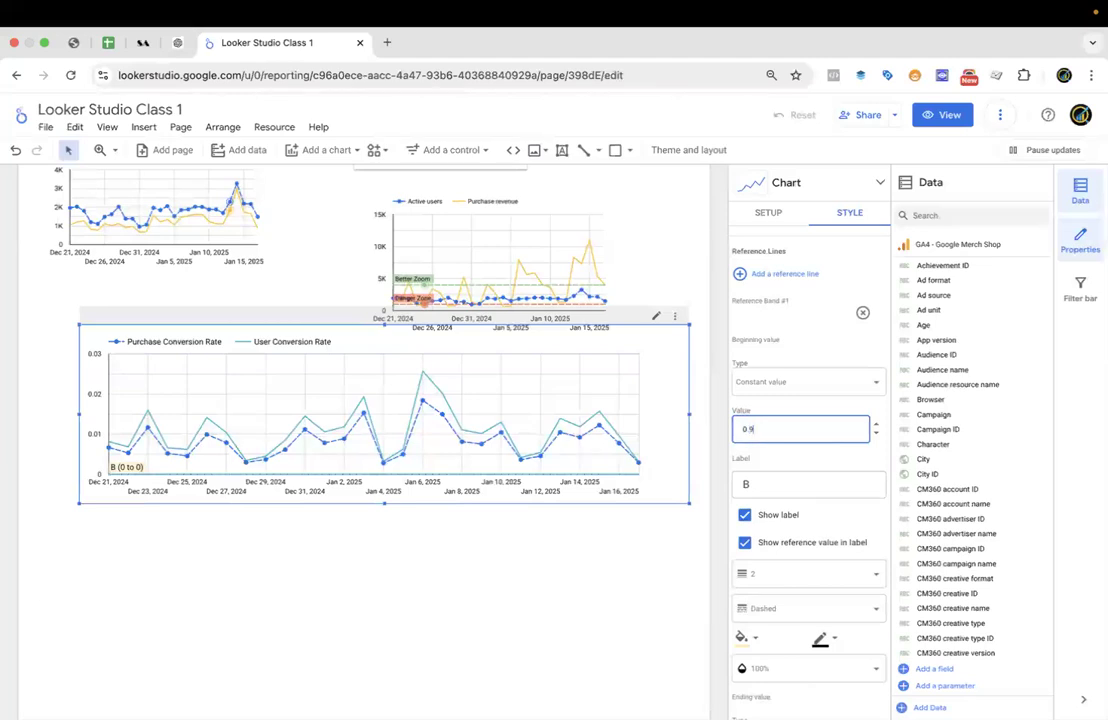
pyautogui.write('0.9')
# Set the "B" reference band's ending value to 0.3.
pyautogui.scroll(-5, 843, 512)
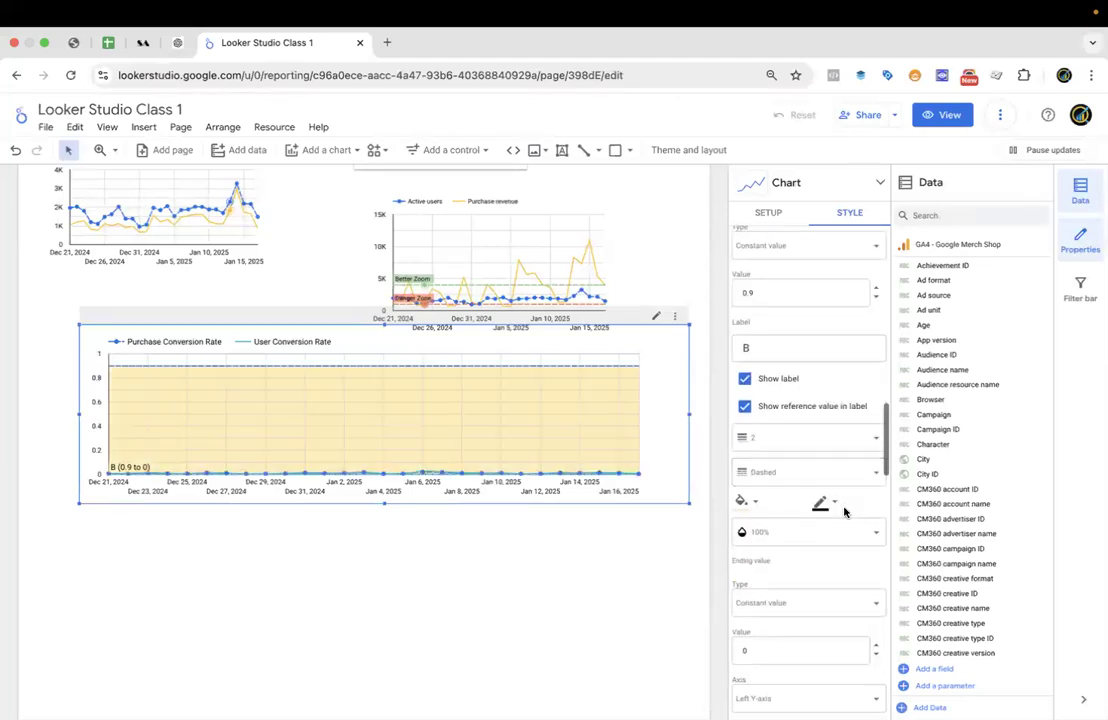
pyautogui.scroll(-1, 790, 495)
pyautogui.click(758, 547)
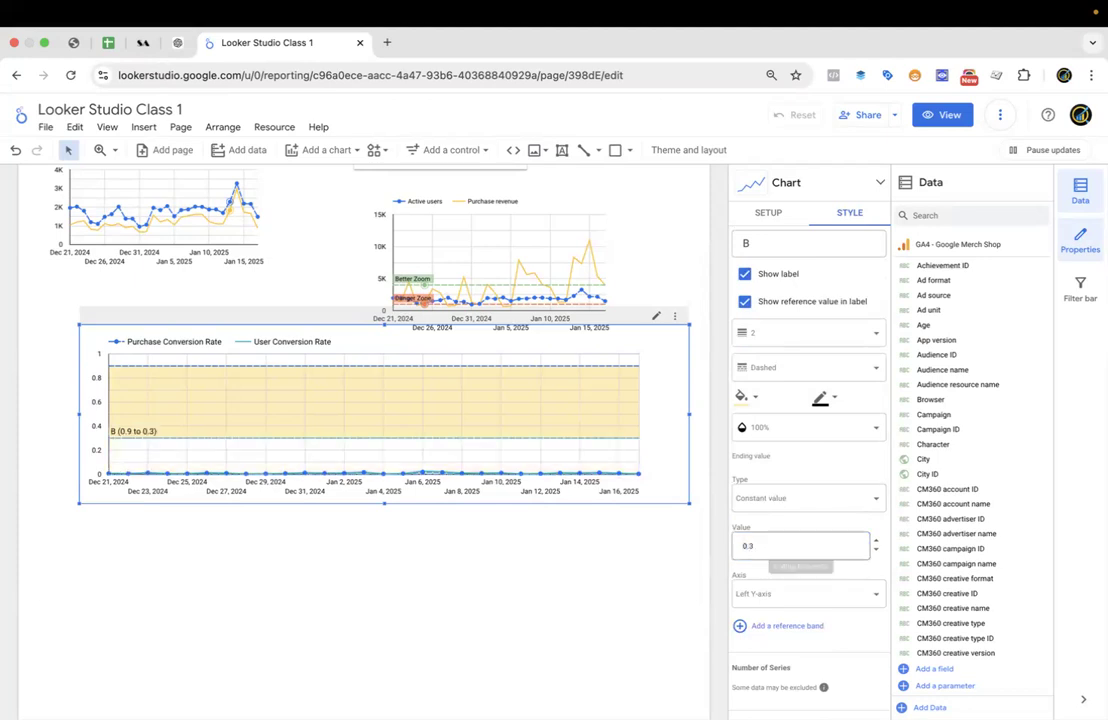
pyautogui.click(480, 457)
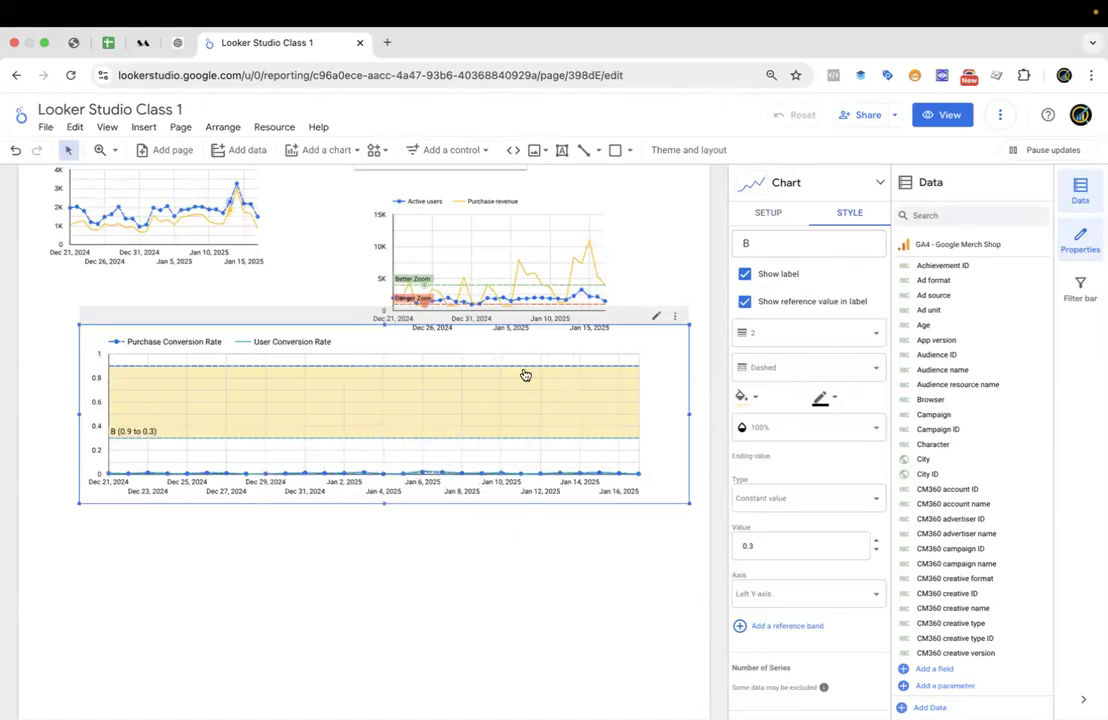
# Move the Active users and Purchase revenue chart slightly up so it clears the wide chart, and show its data setup.
pyautogui.click(545, 240)
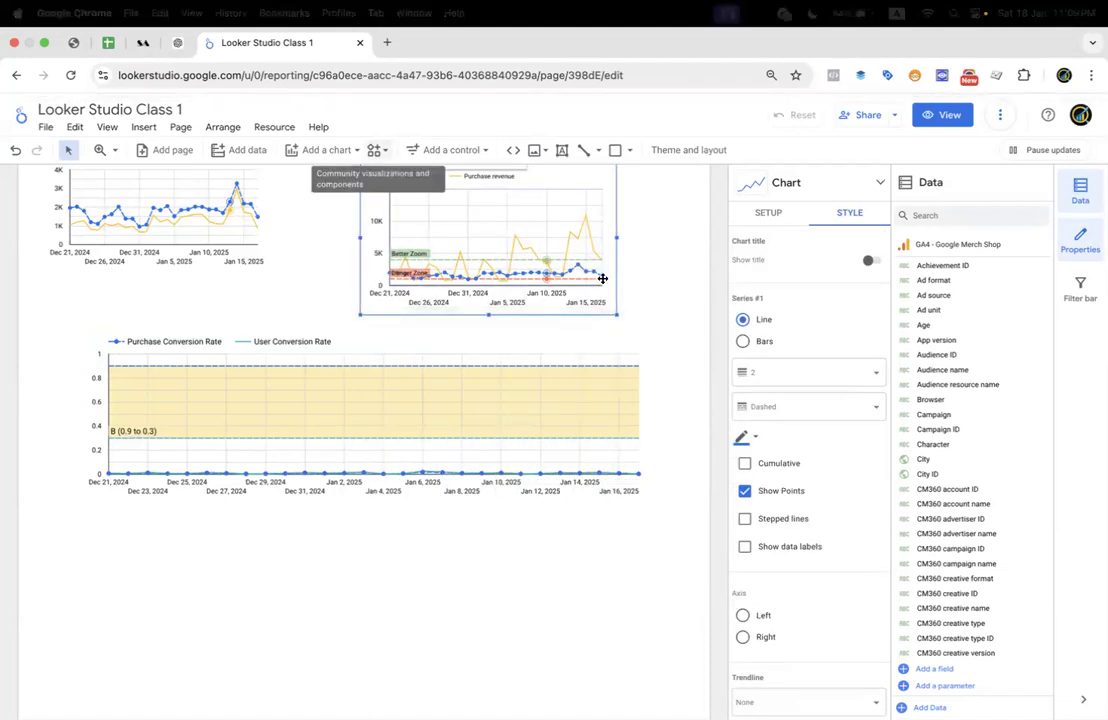
pyautogui.click(769, 213)
# Paste a copy of the small Active users and Engaged sessions chart and place it below the wide conversion rate chart.
pyautogui.click(220, 222)
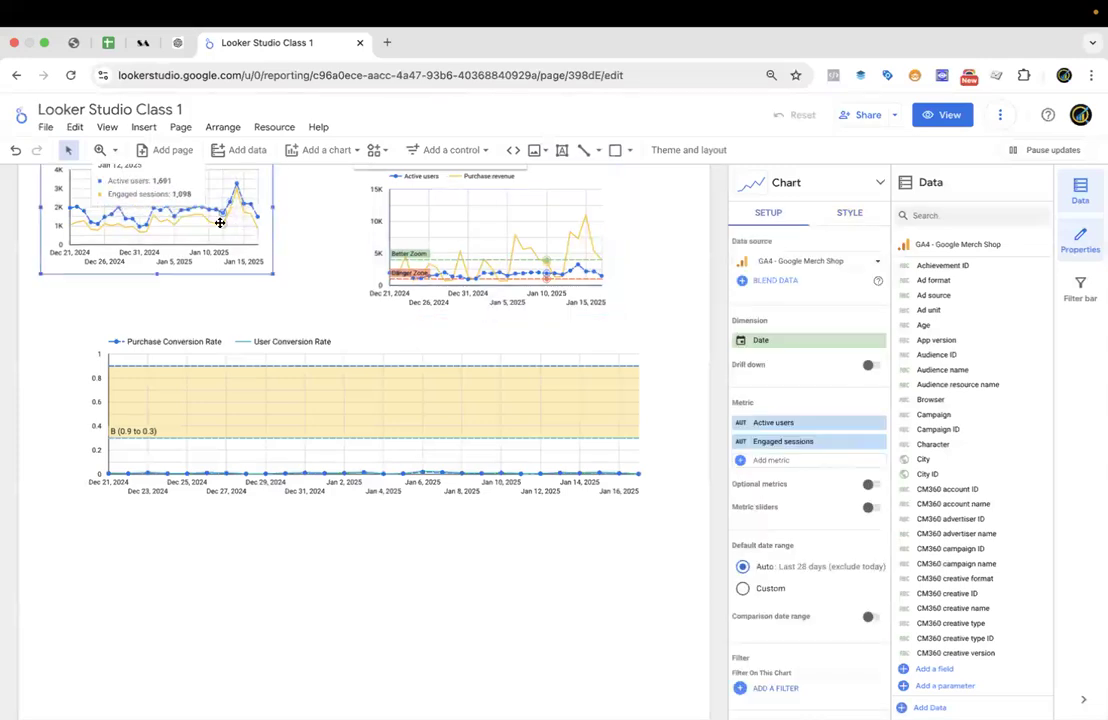
pyautogui.press('super+v')
pyautogui.moveTo(225, 223); pyautogui.dragTo(228, 590)
# Reset the copied chart's style to the report theme and reload the report page.
pyautogui.scroll(-3, 618, 552)
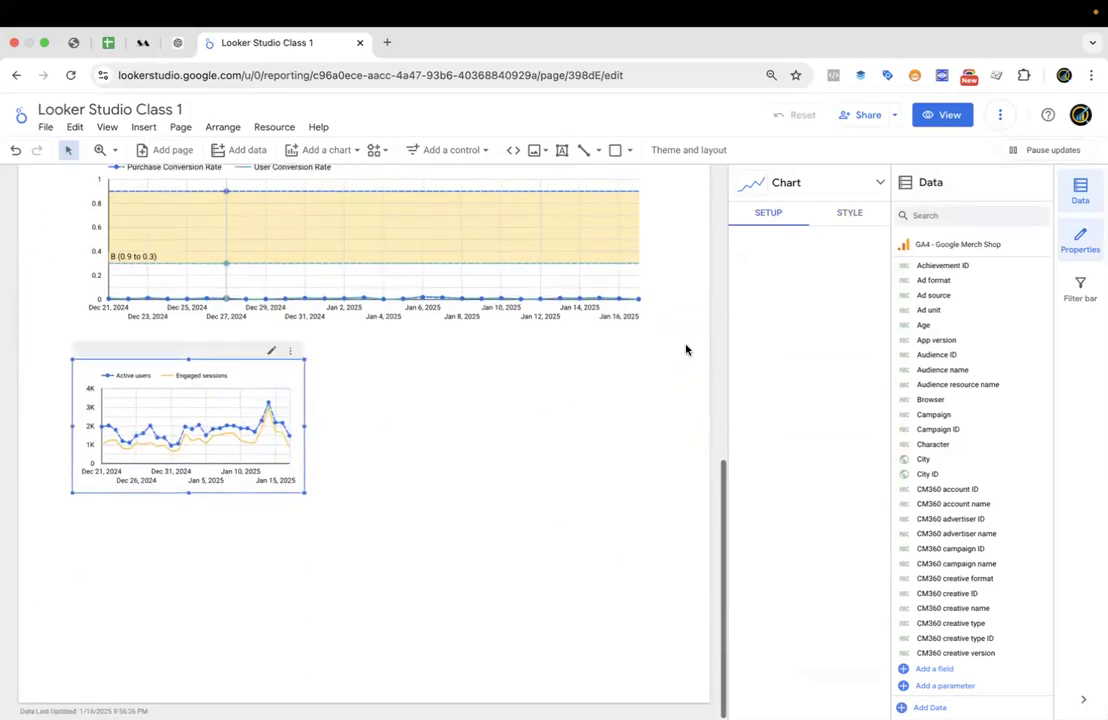
pyautogui.click(850, 213)
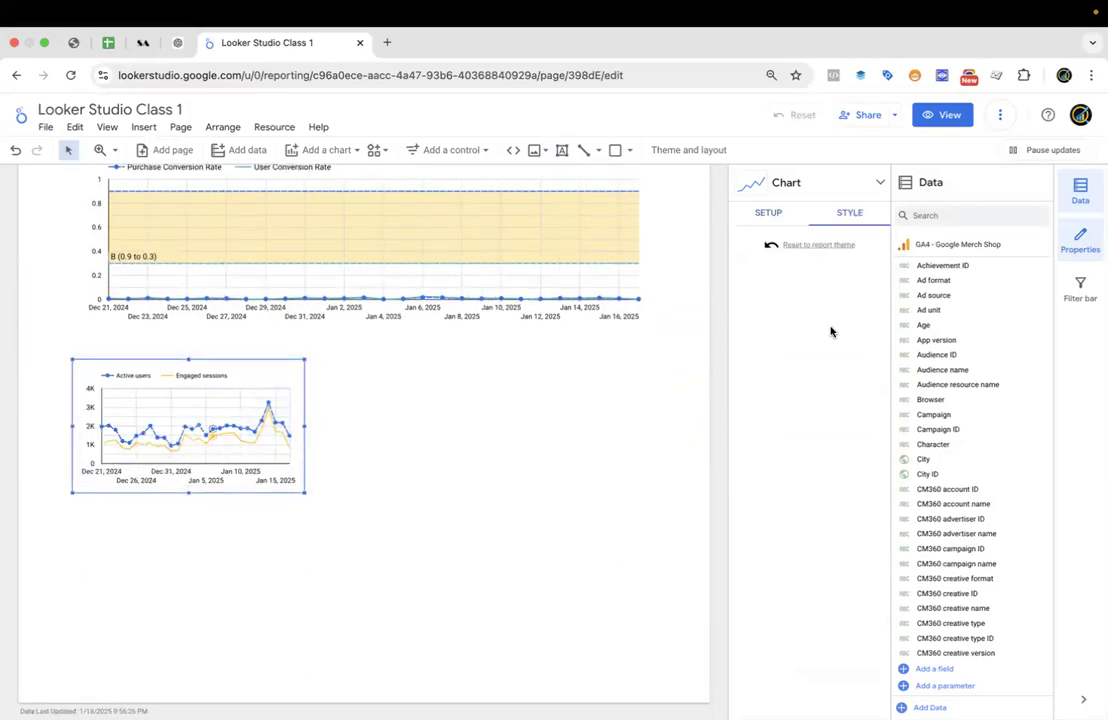
pyautogui.click(770, 247)
pyautogui.click(71, 75)
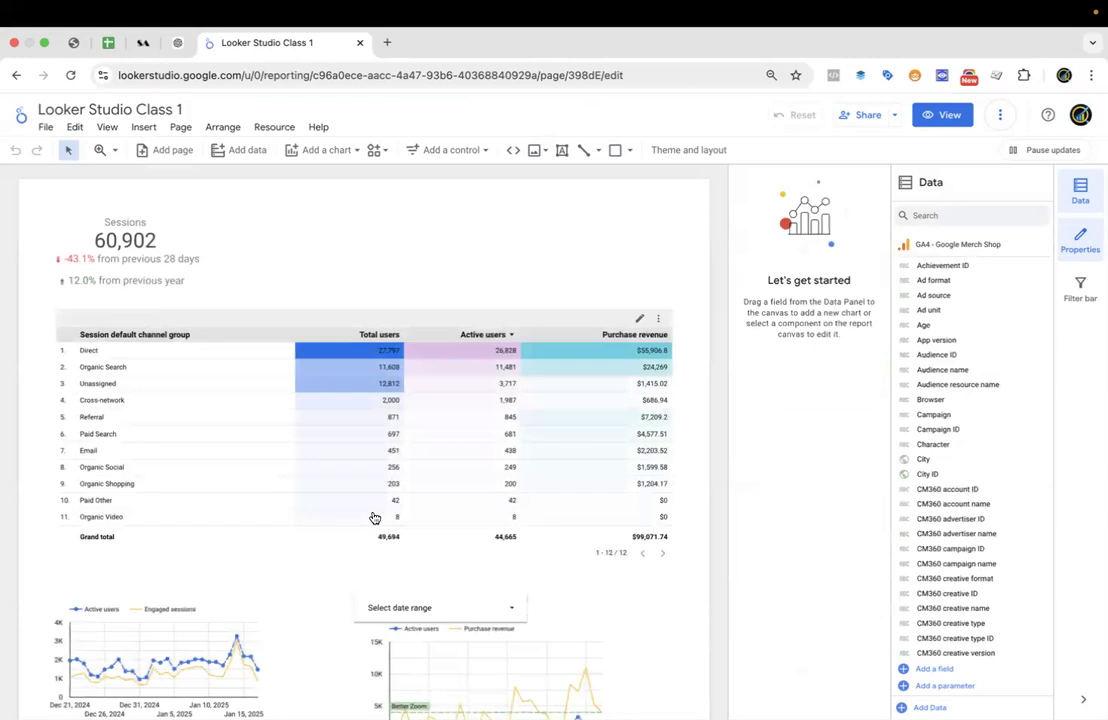
# Widen the copied Active users and Engaged sessions chart to roughly twice its width.
pyautogui.scroll(-10, 412, 543)
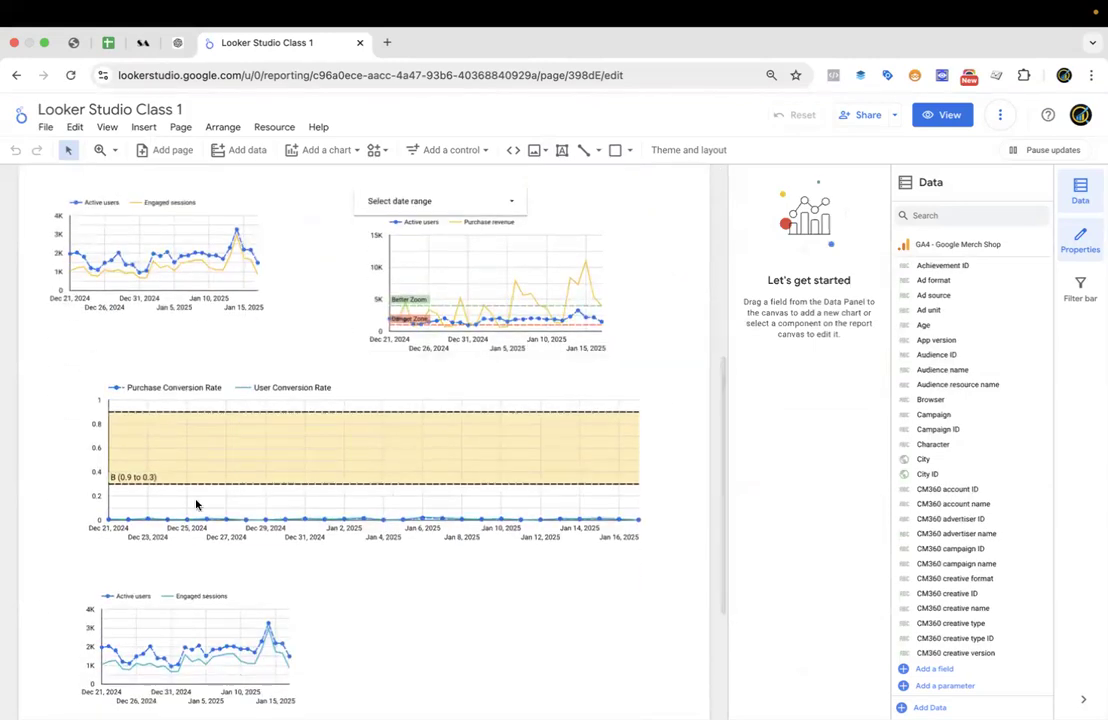
pyautogui.click(195, 430)
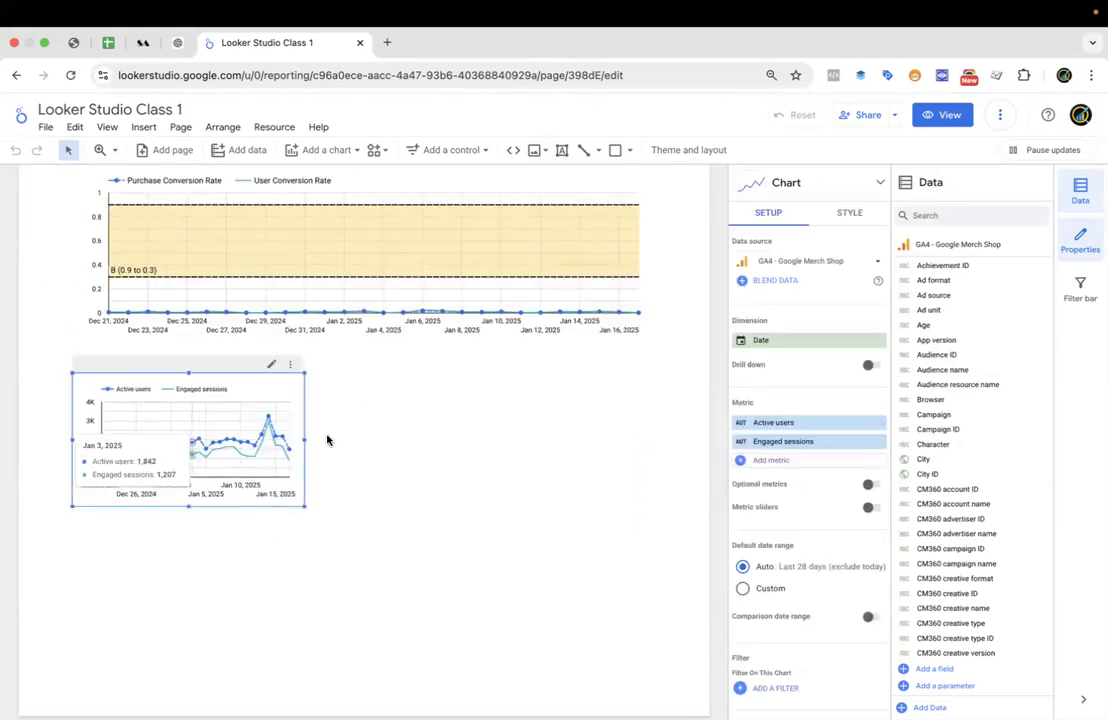
pyautogui.moveTo(305, 438); pyautogui.dragTo(579, 440)
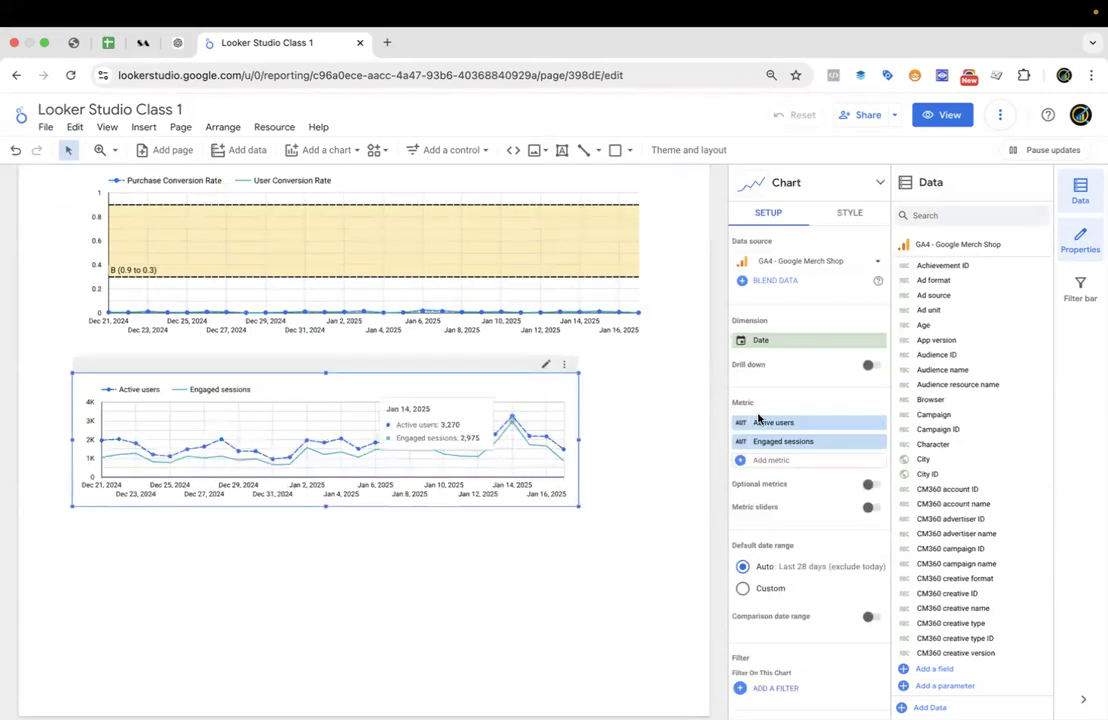
# Add a reference band to the widened Active users and Engaged sessions chart.
pyautogui.click(841, 221)
pyautogui.scroll(-5, 793, 525)
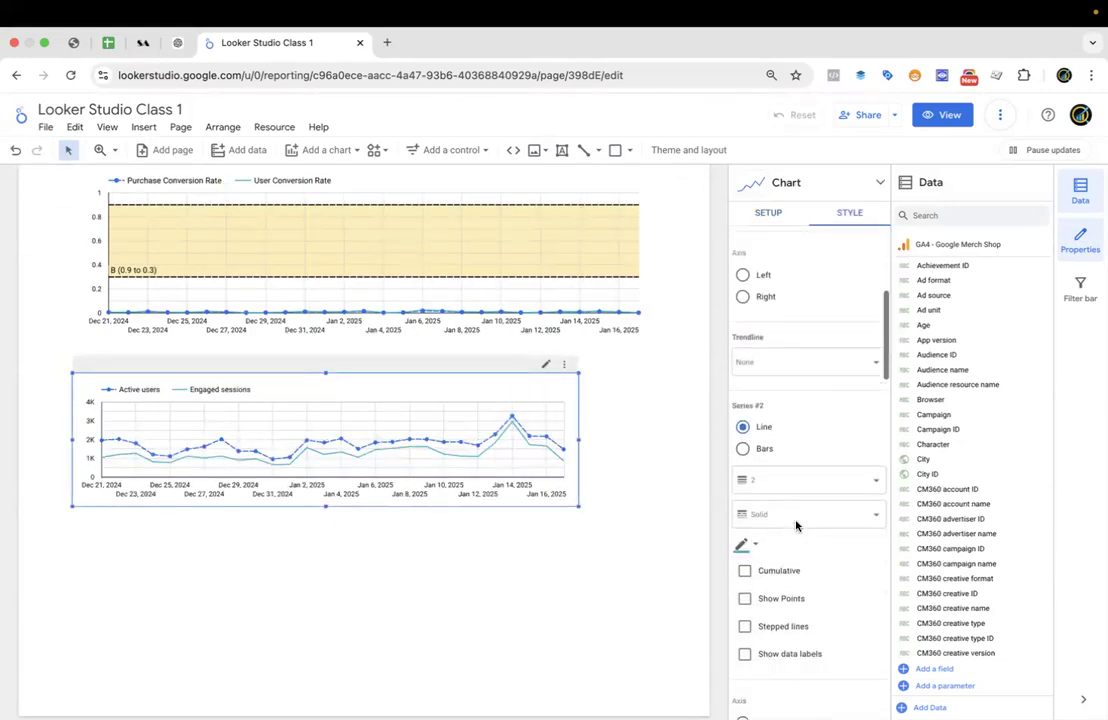
pyautogui.scroll(-6, 796, 526)
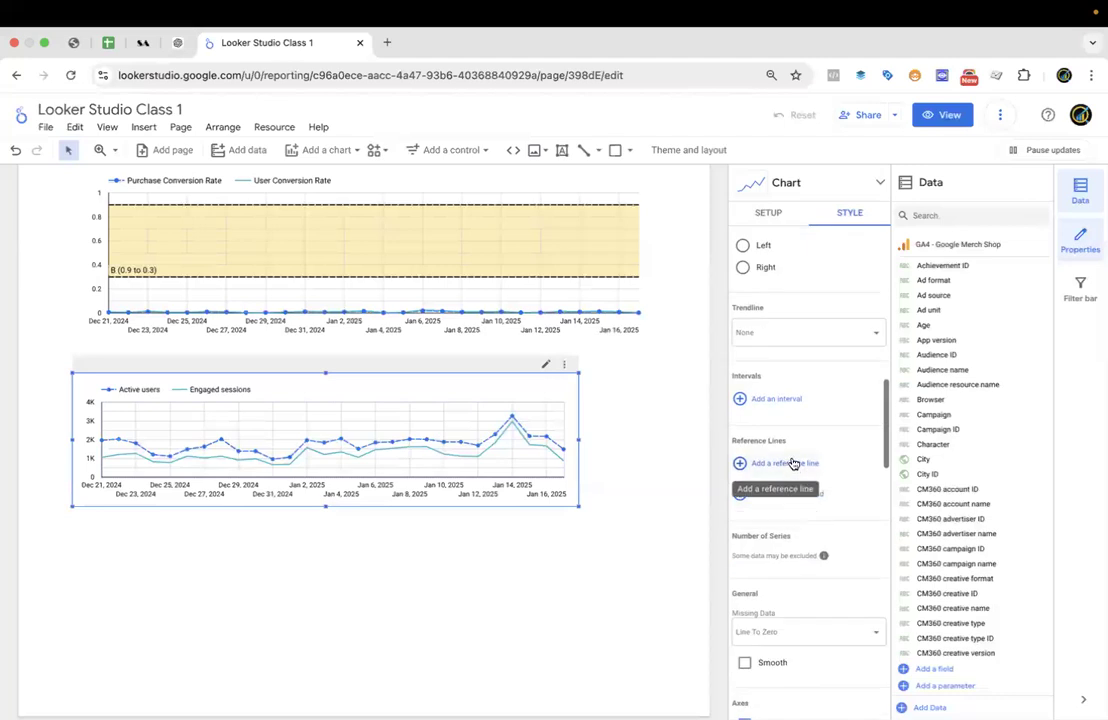
pyautogui.click(786, 494)
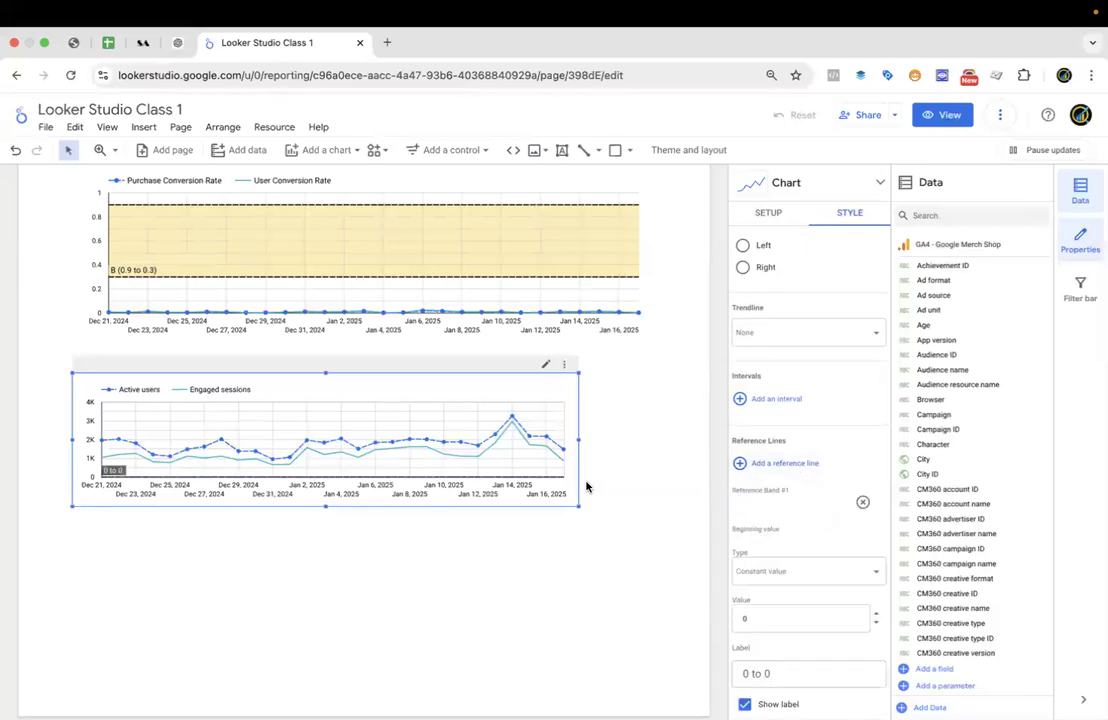
# Set the new reference band's beginning value to a constant 1000, checking the chart's metrics on the way.
pyautogui.scroll(-1, 586, 484)
pyautogui.scroll(-3, 798, 521)
pyautogui.scroll(-1, 798, 521)
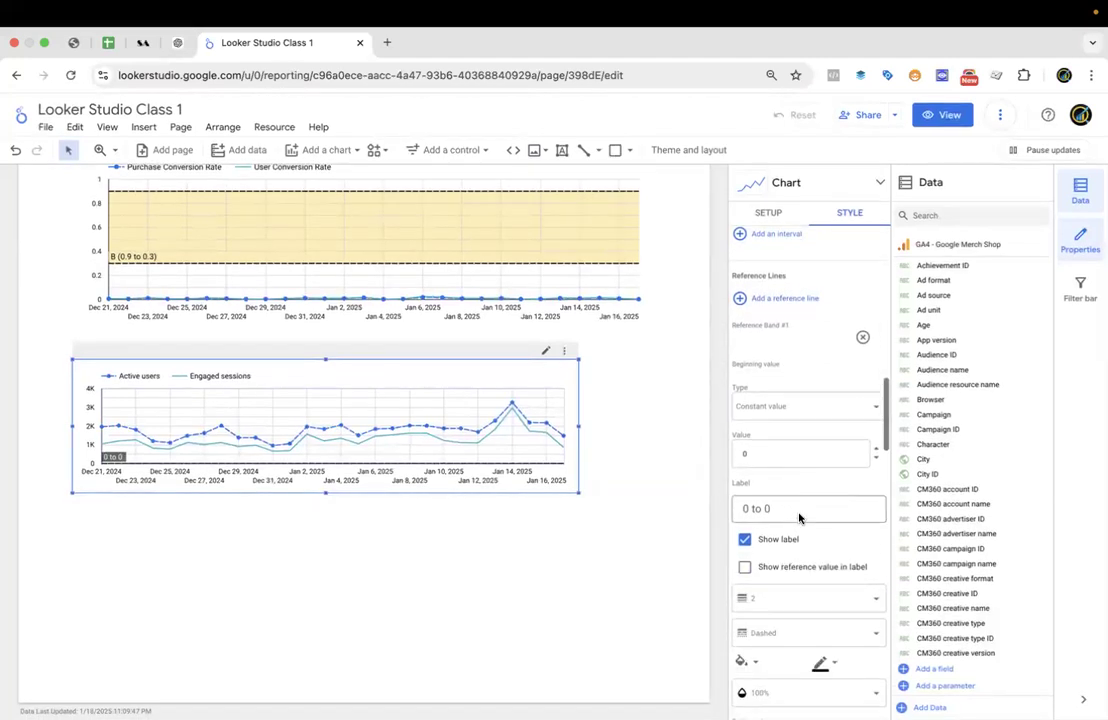
pyautogui.click(770, 451)
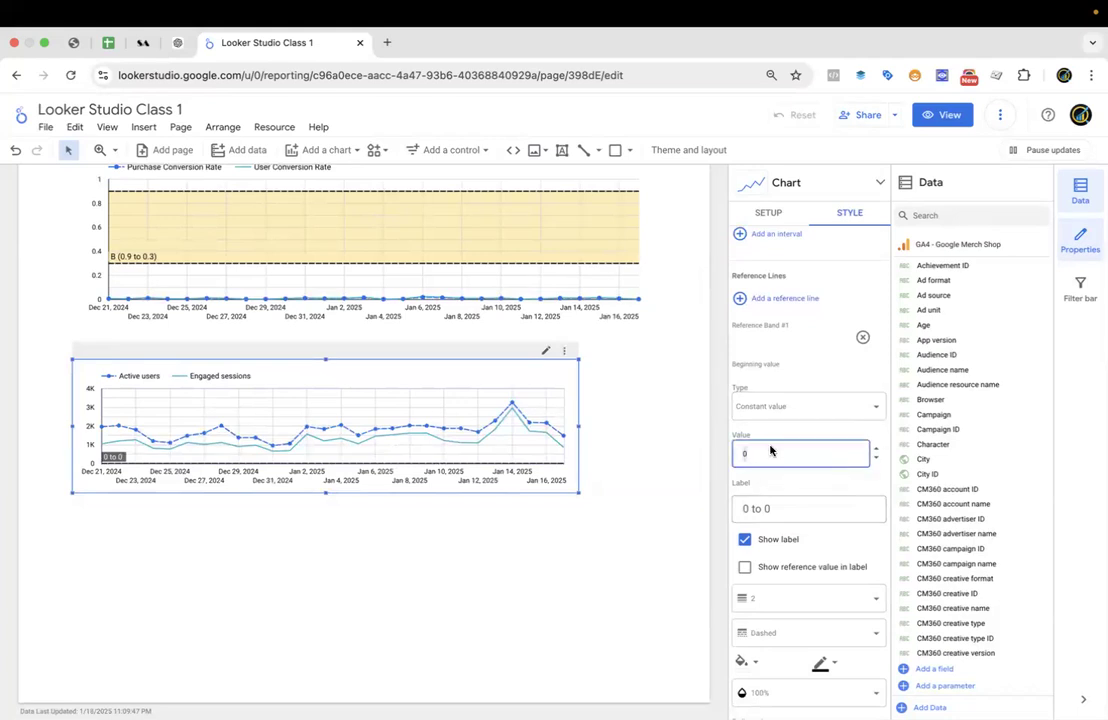
pyautogui.click(768, 216)
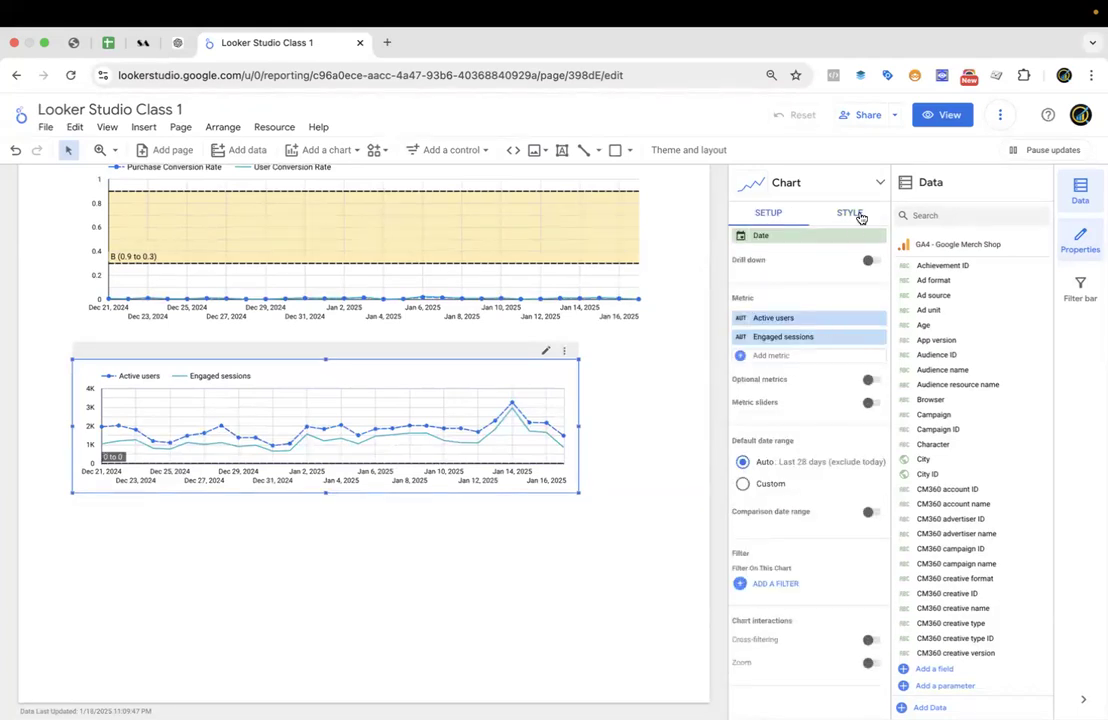
pyautogui.click(853, 213)
pyautogui.click(773, 460)
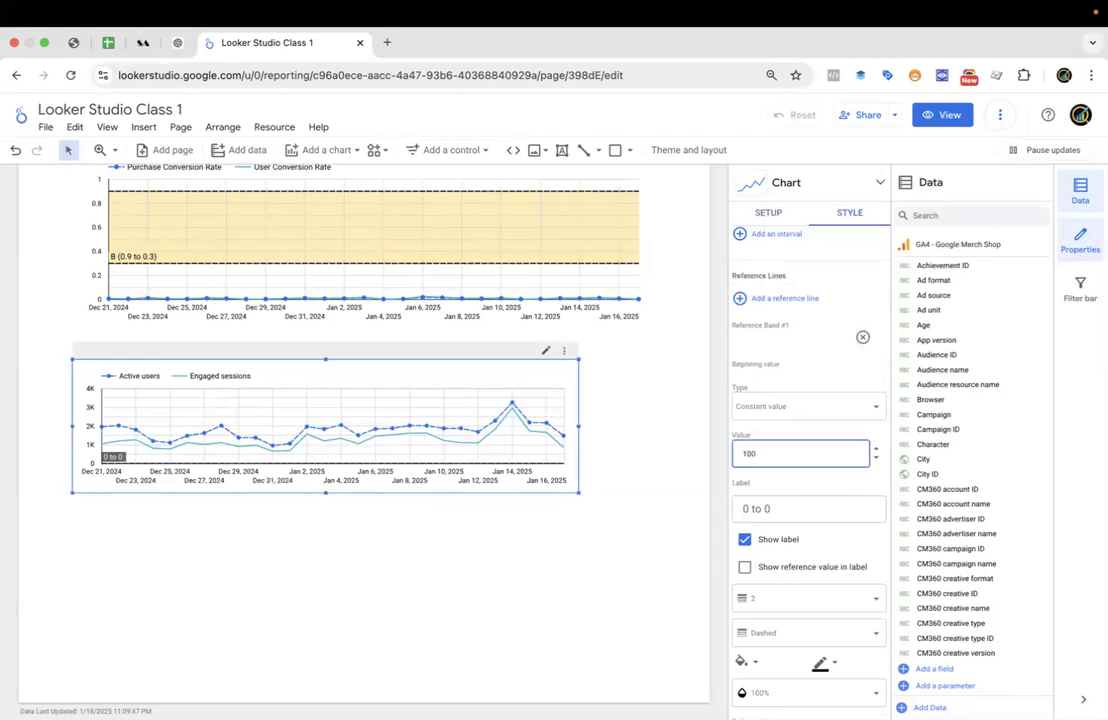
pyautogui.write('1000')
pyautogui.press('Return')
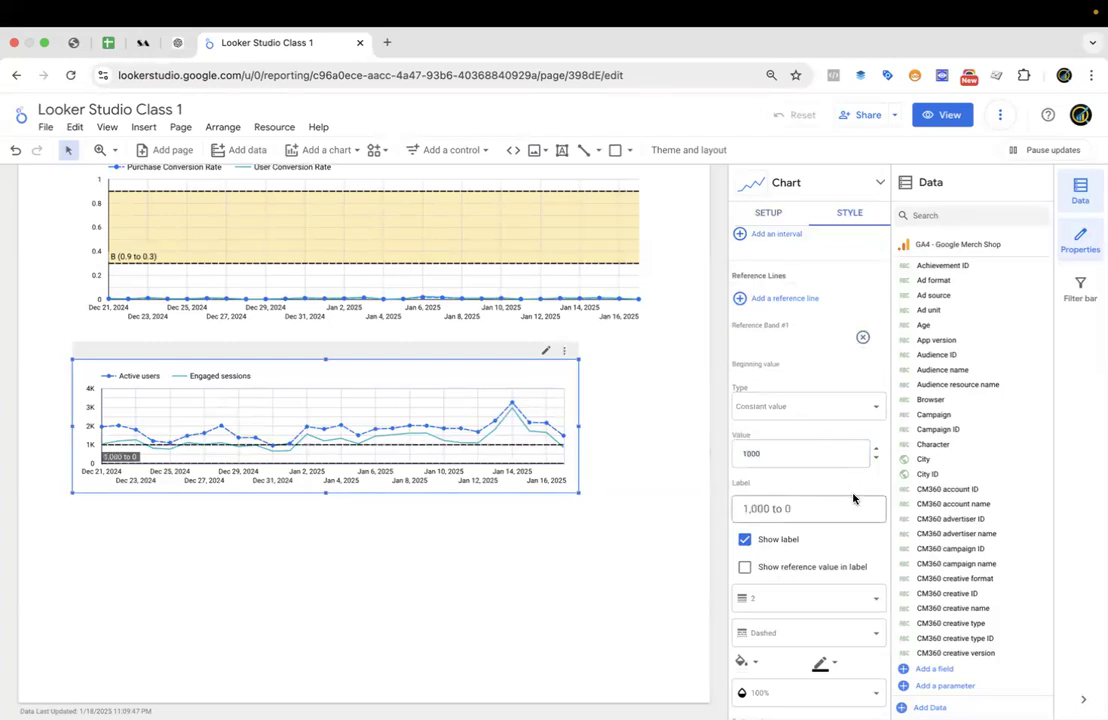
# Set the new reference band's ending value to 2000.
pyautogui.scroll(-5, 853, 497)
pyautogui.click(767, 545)
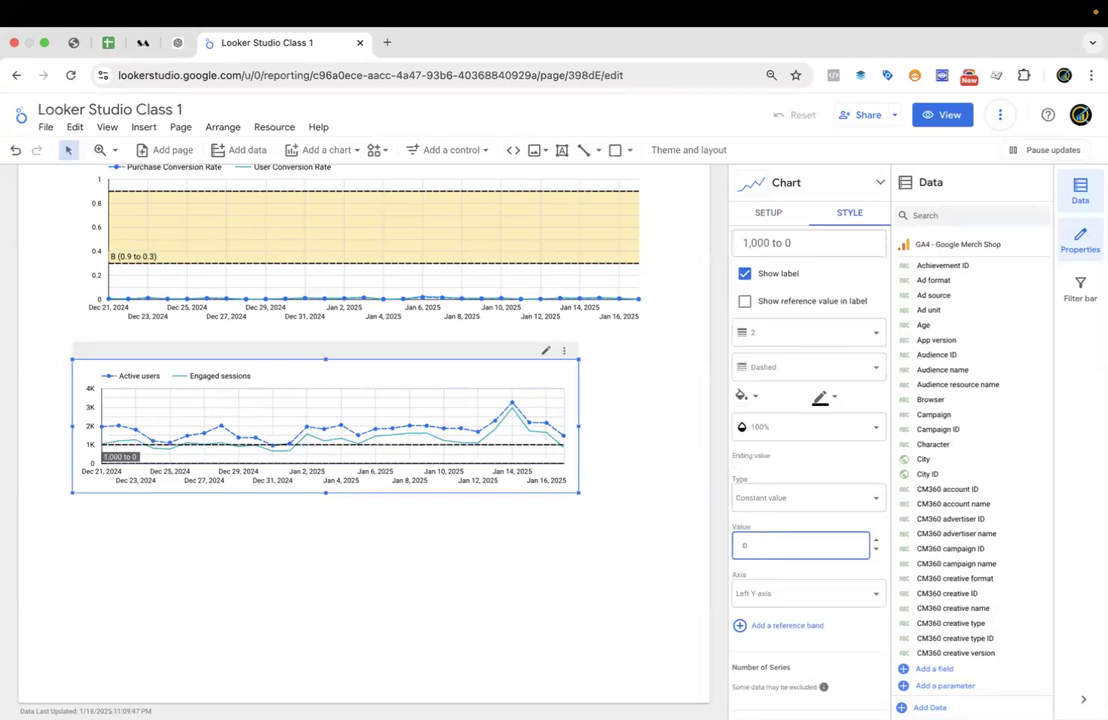
pyautogui.press('Return')
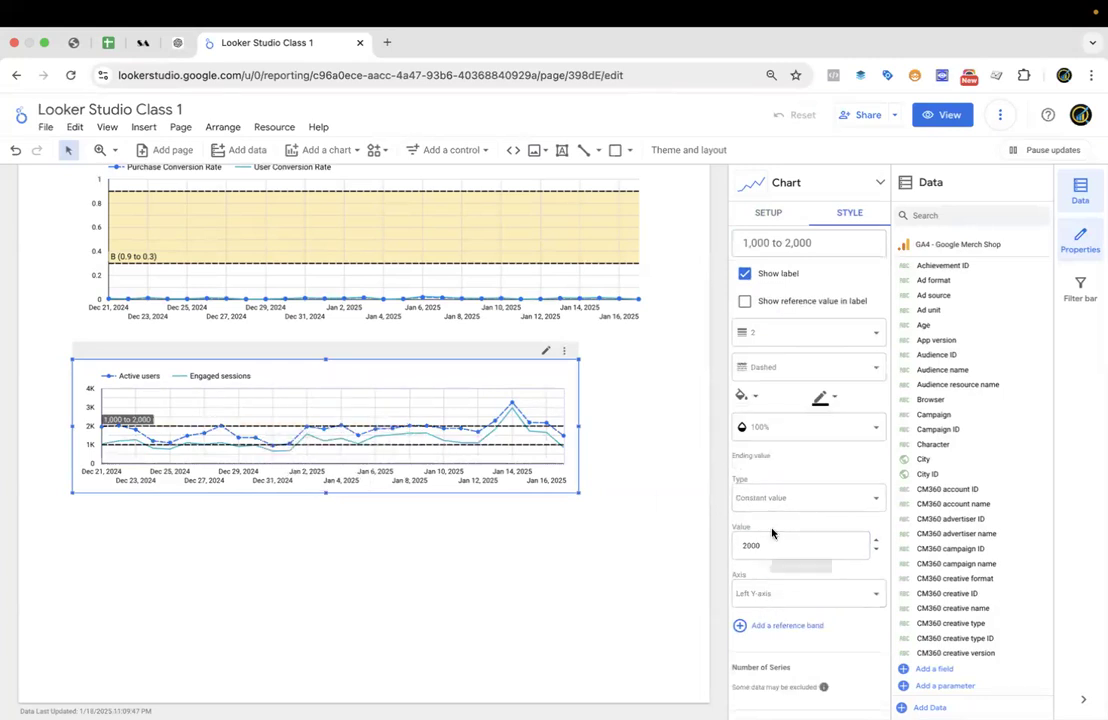
# Replace the reference band's default label with "Targeted Revenue".
pyautogui.scroll(5, 771, 532)
pyautogui.scroll(1, 771, 532)
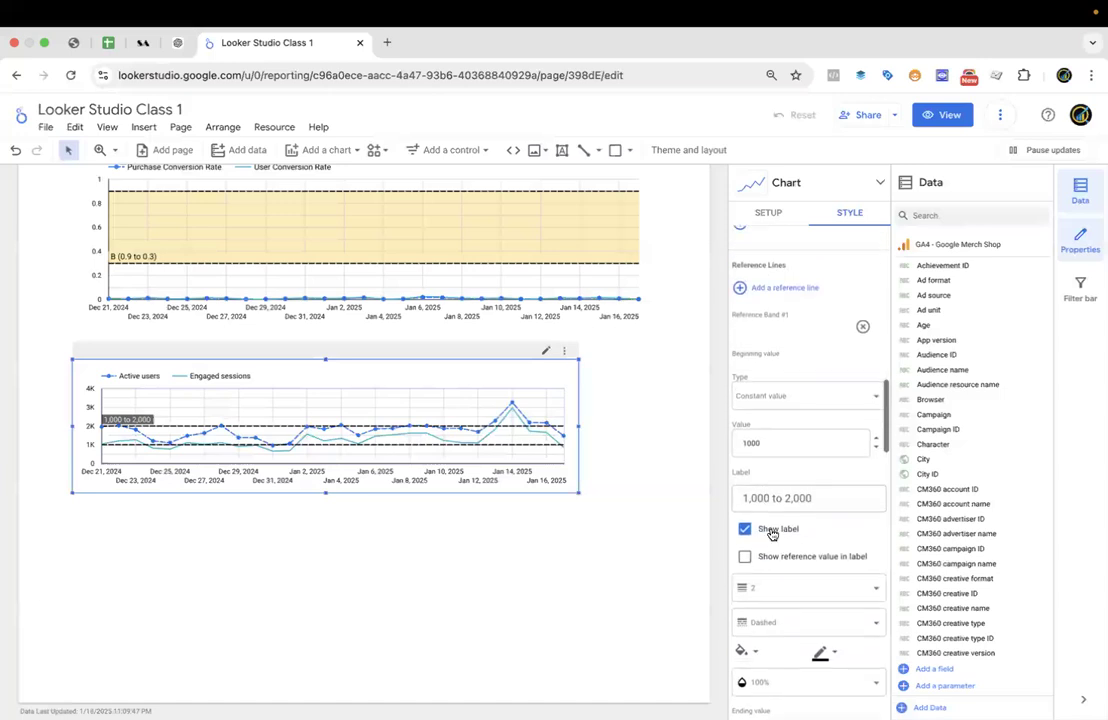
pyautogui.click(770, 497)
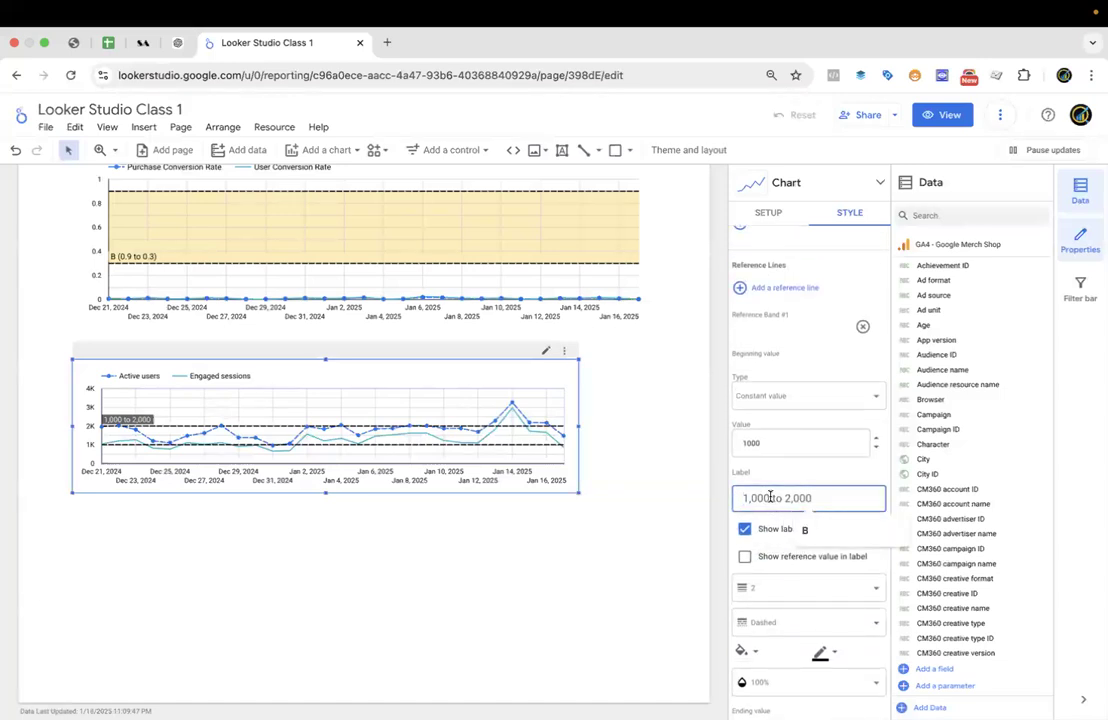
pyautogui.hotkey('ctrl', 'a')
pyautogui.press('BackSpace')
pyautogui.write('Tar')
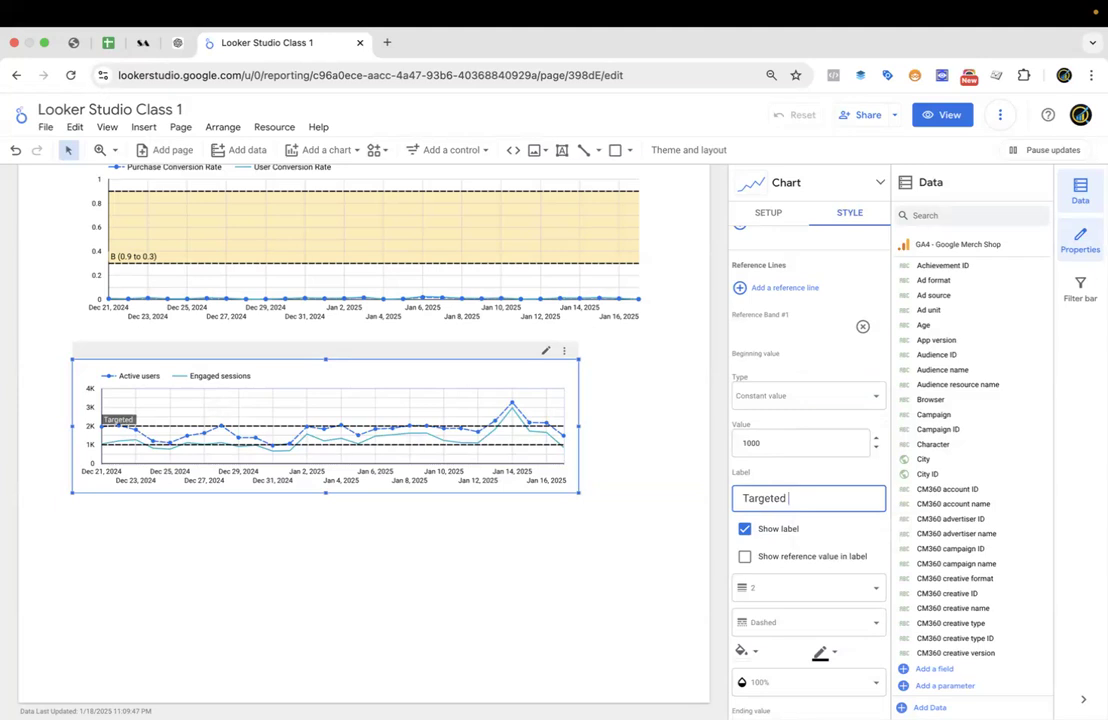
pyautogui.write('geted Revenue')
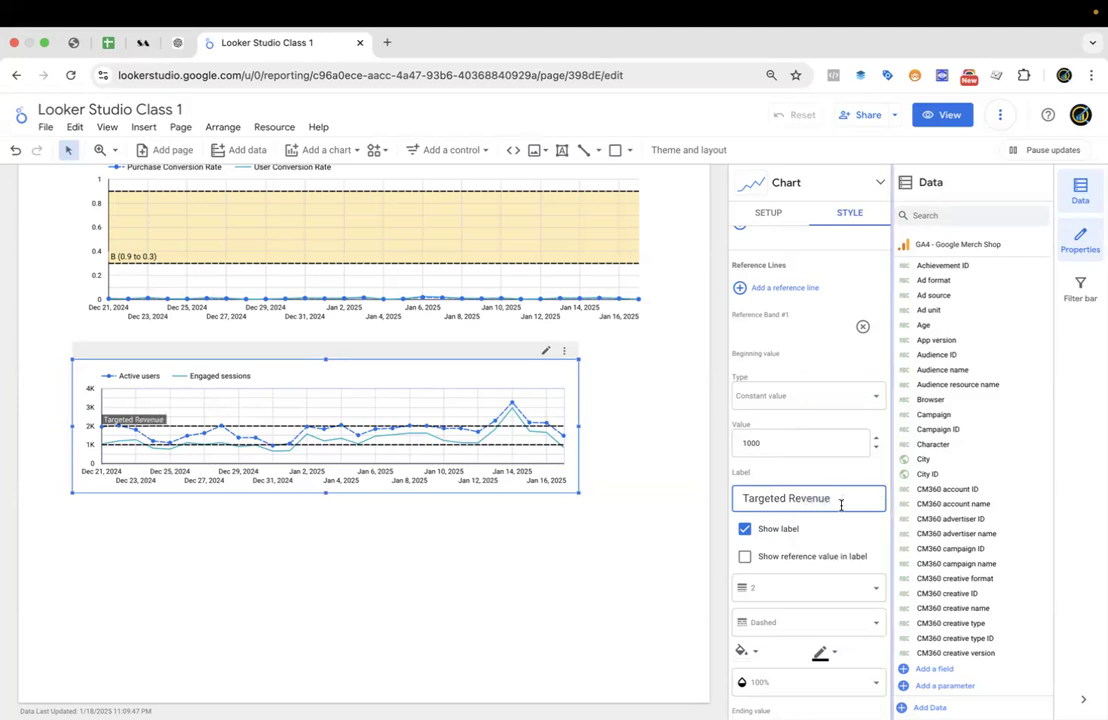
# Fill the reference band between 1000 and 2000 with pale yellow.
pyautogui.scroll(-3, 760, 470)
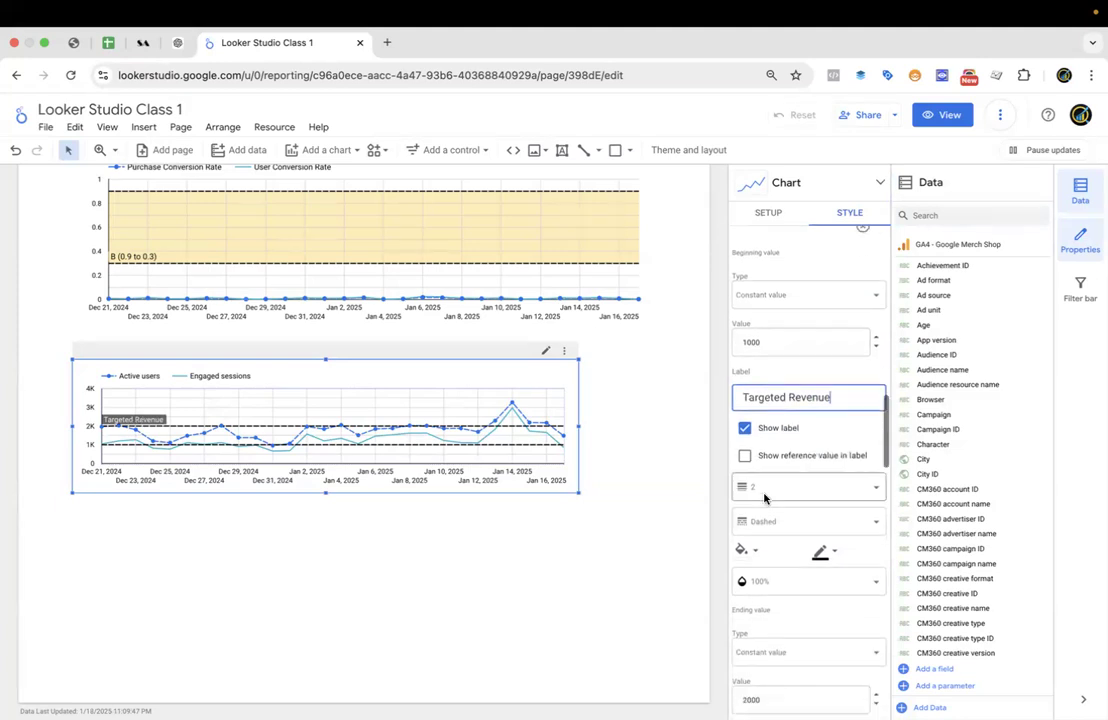
pyautogui.click(752, 543)
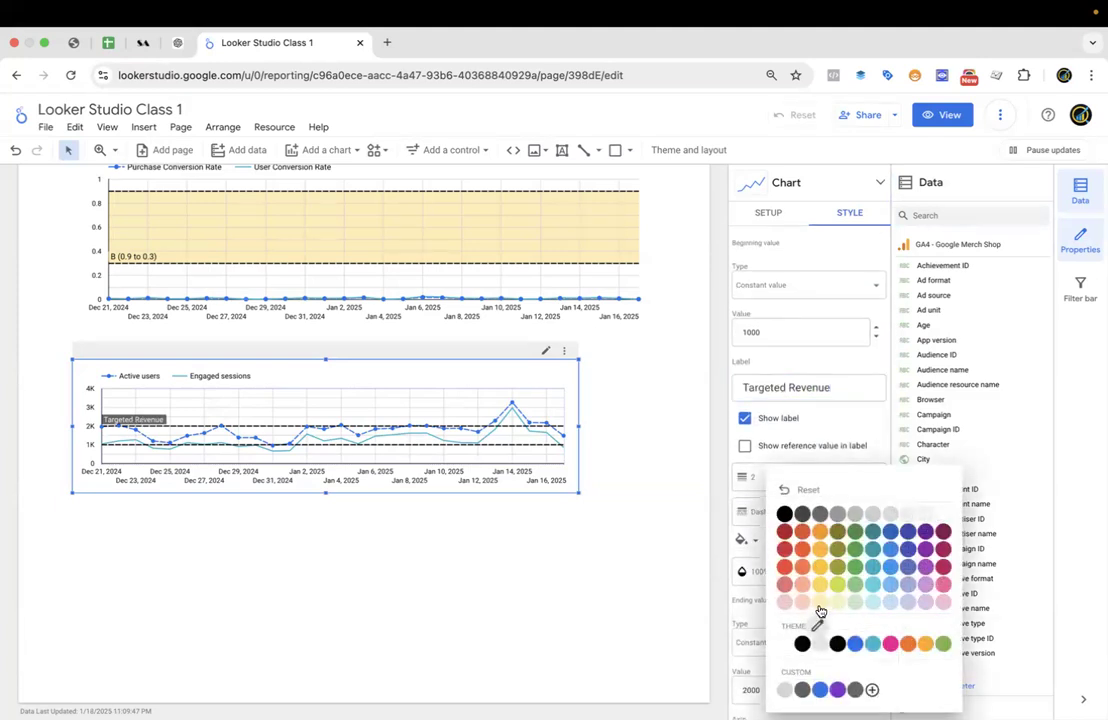
pyautogui.click(821, 600)
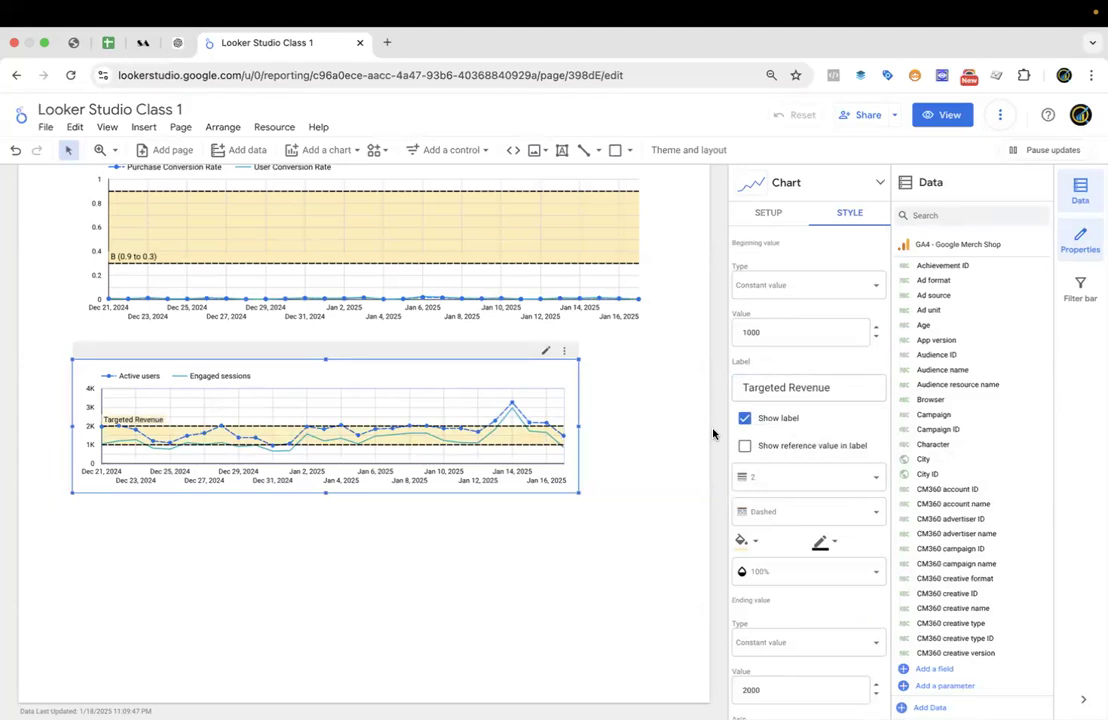
# Change the band's label to "Targeted Sessions" and shift the chart slightly up, aligning its left edge with the wide chart.
pyautogui.doubleClick(820, 387)
pyautogui.write('Sessions')
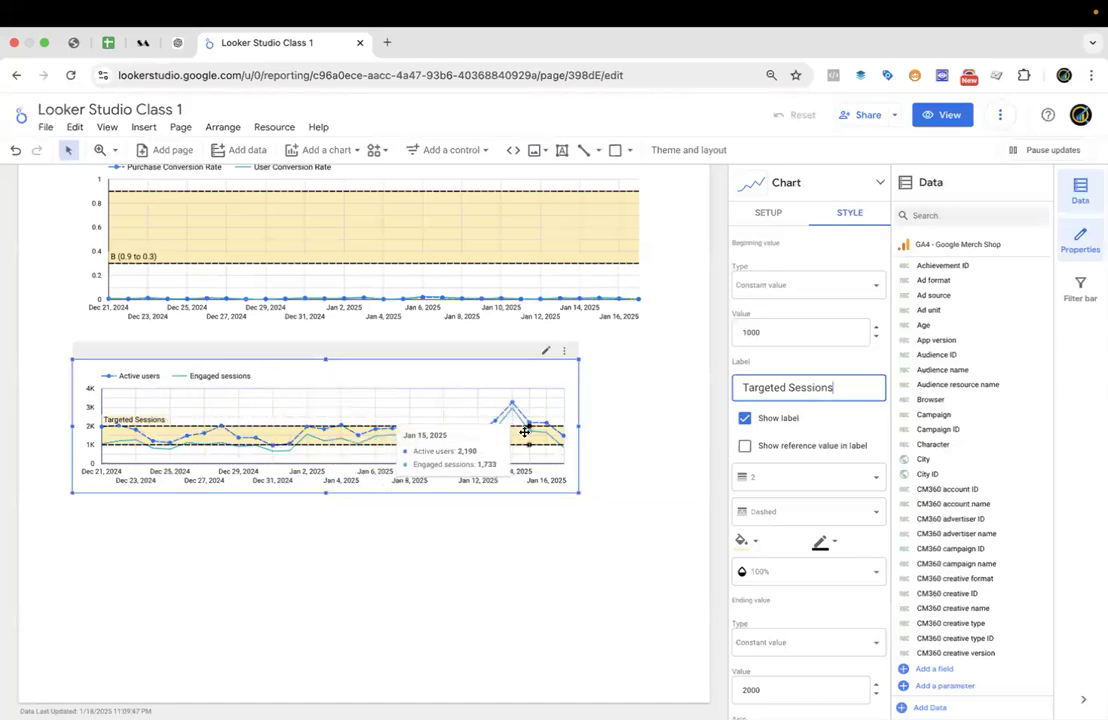
pyautogui.moveTo(423, 401)
pyautogui.mouseDown()
pyautogui.moveTo(457, 401)
pyautogui.moveTo(430, 390)
pyautogui.mouseUp()
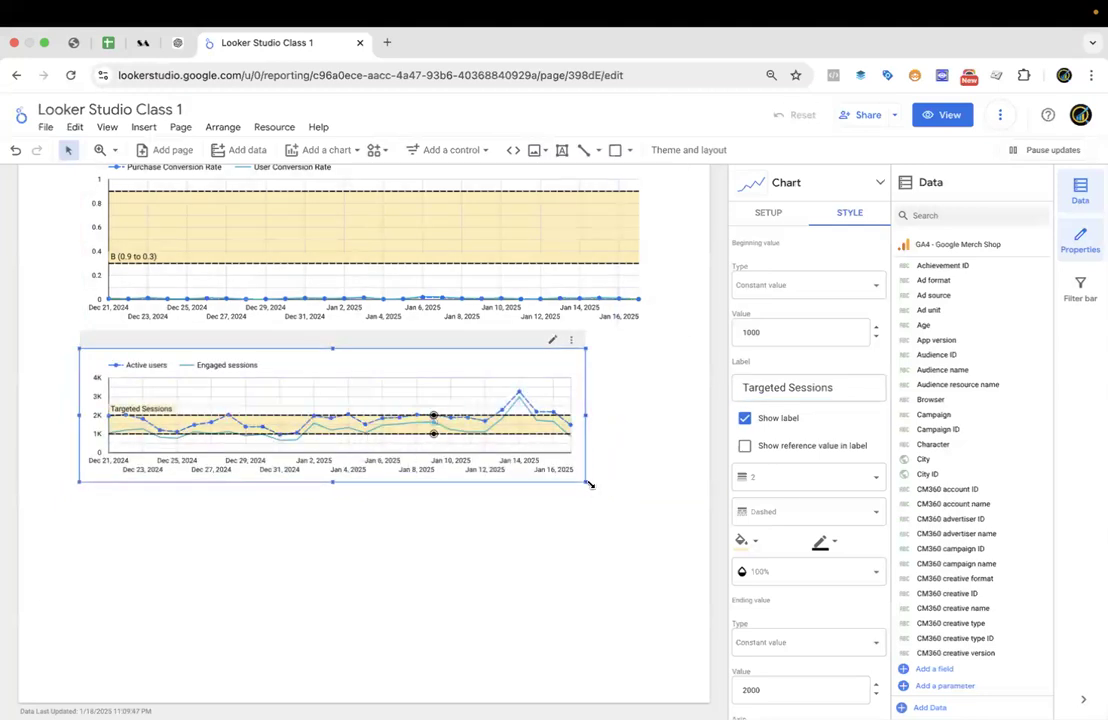
# Examine the "Targeted Sessions" reference band settings and compare the sessions chart with the other charts on the page.
pyautogui.scroll(3, 786, 450)
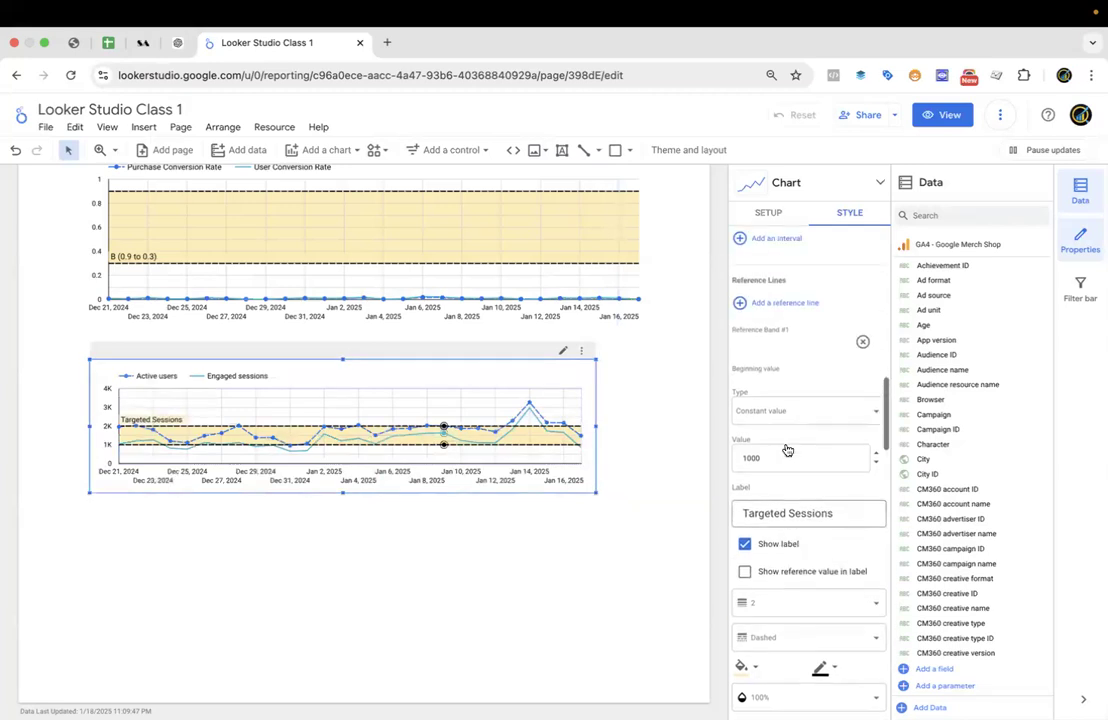
pyautogui.scroll(-3, 786, 450)
pyautogui.scroll(8, 835, 393)
pyautogui.scroll(-10, 835, 393)
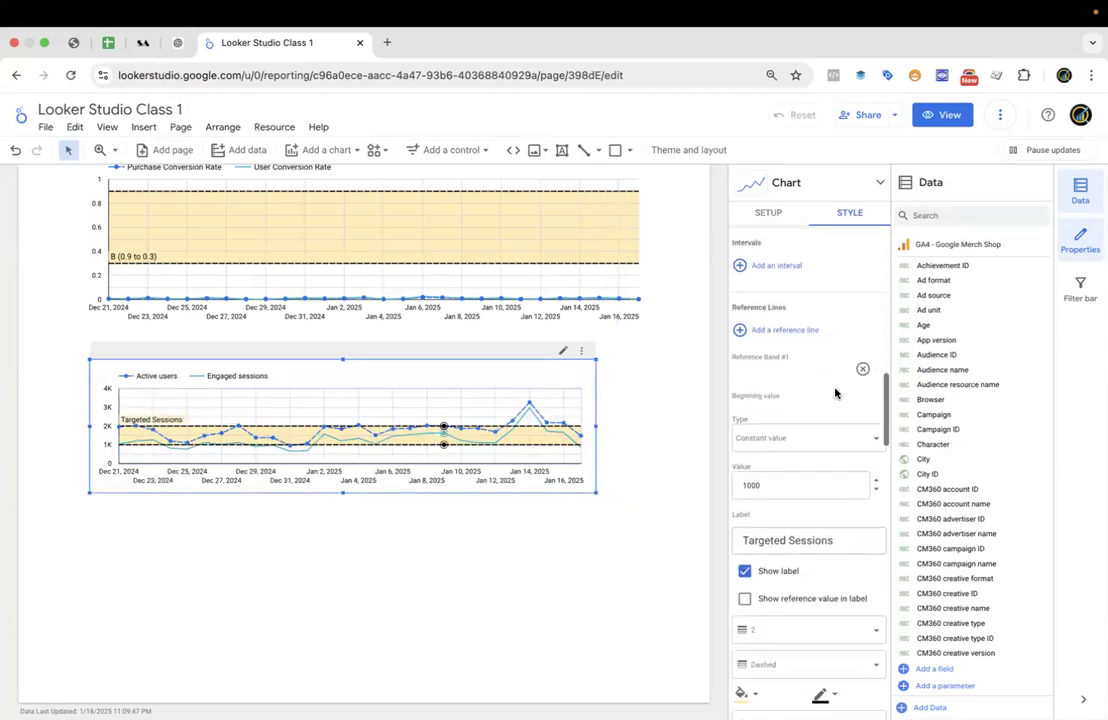
pyautogui.scroll(-1, 835, 390)
pyautogui.scroll(5, 835, 392)
pyautogui.scroll(1, 835, 393)
pyautogui.scroll(-3, 835, 393)
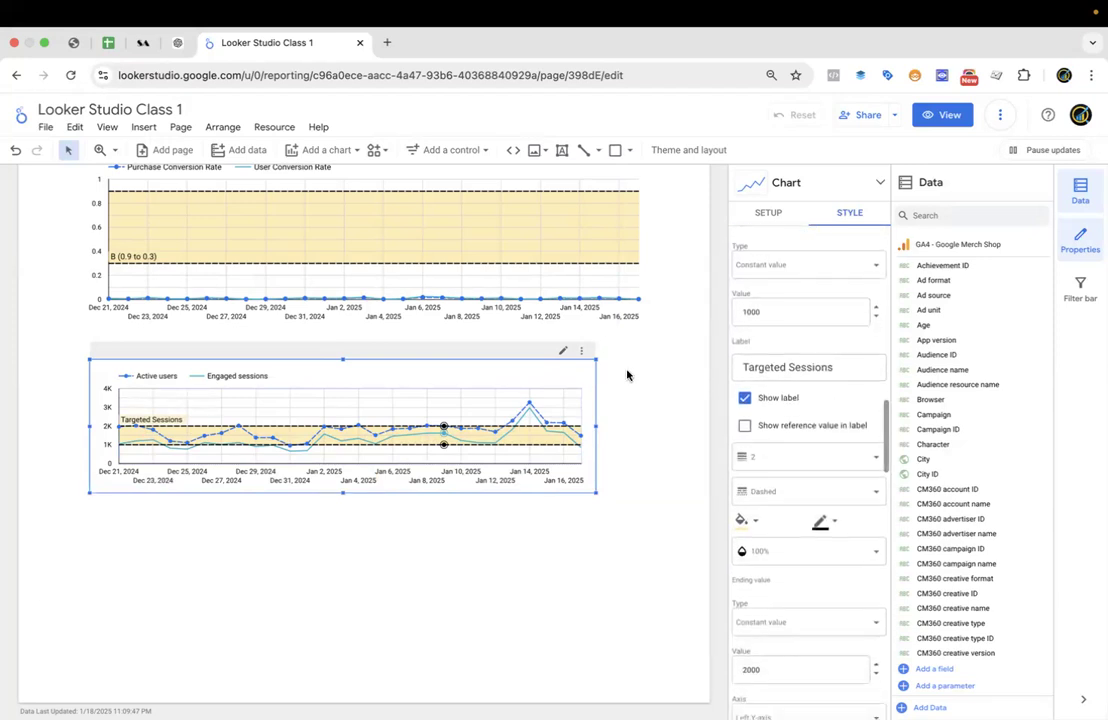
pyautogui.scroll(2, 628, 376)
pyautogui.scroll(3, 628, 376)
pyautogui.scroll(-3, 628, 376)
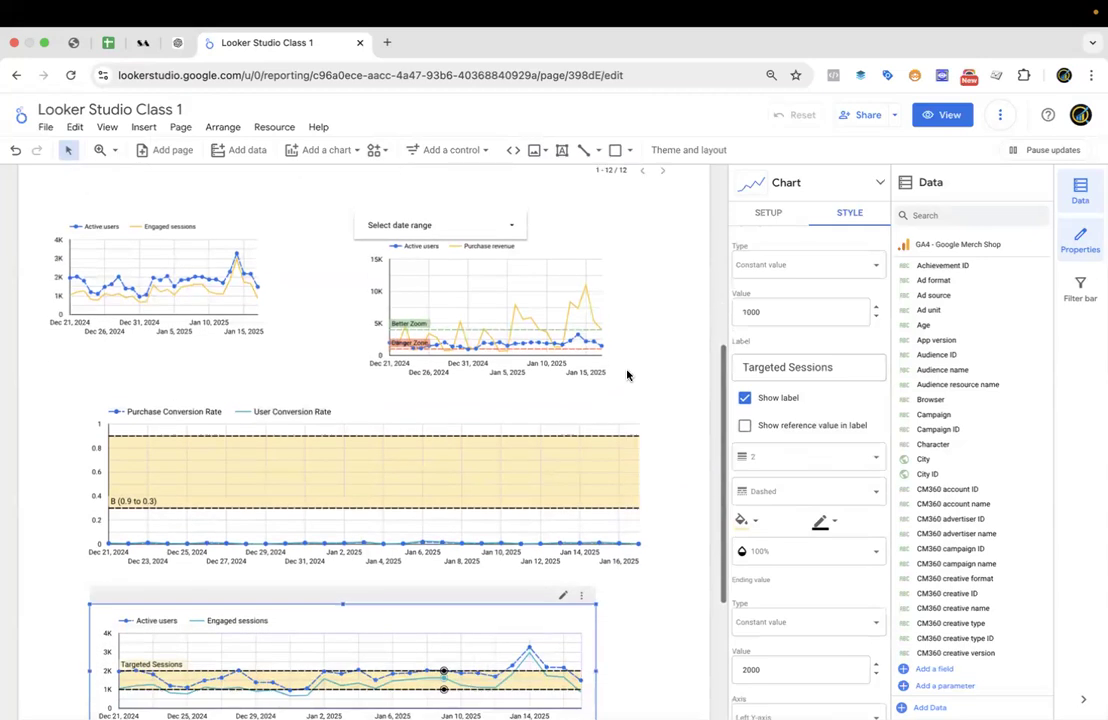
pyautogui.scroll(-1, 627, 375)
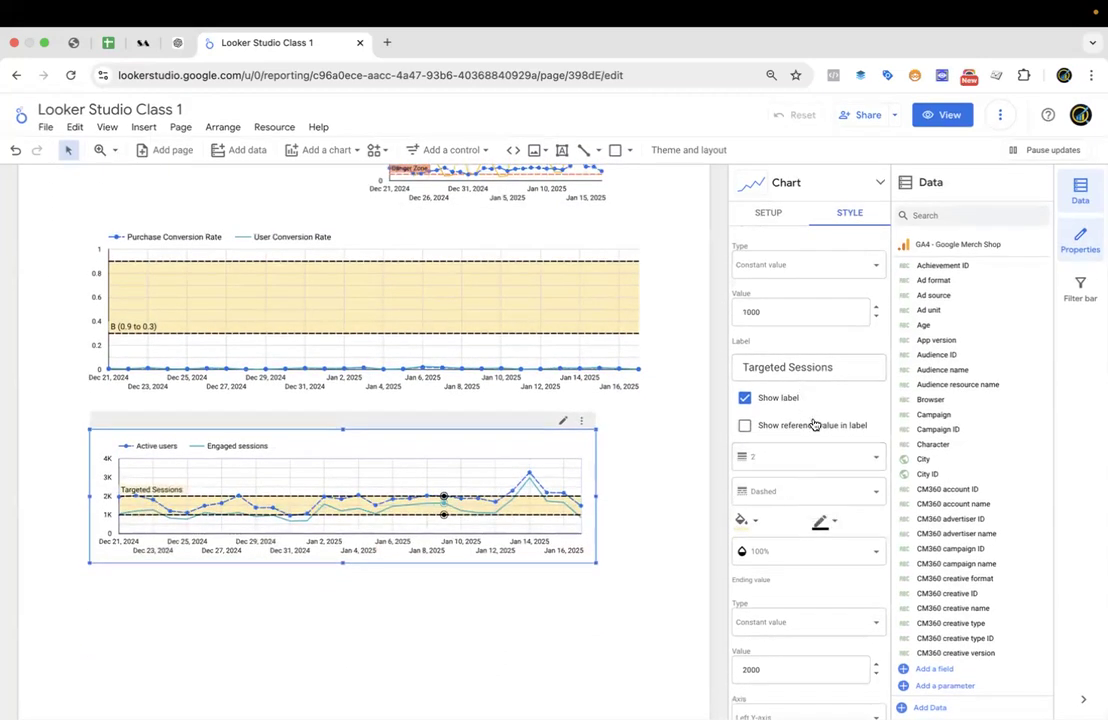
# Examine the remaining style settings of the sessions chart, including the axis choices for the reference band's ending value.
pyautogui.scroll(-4, 815, 425)
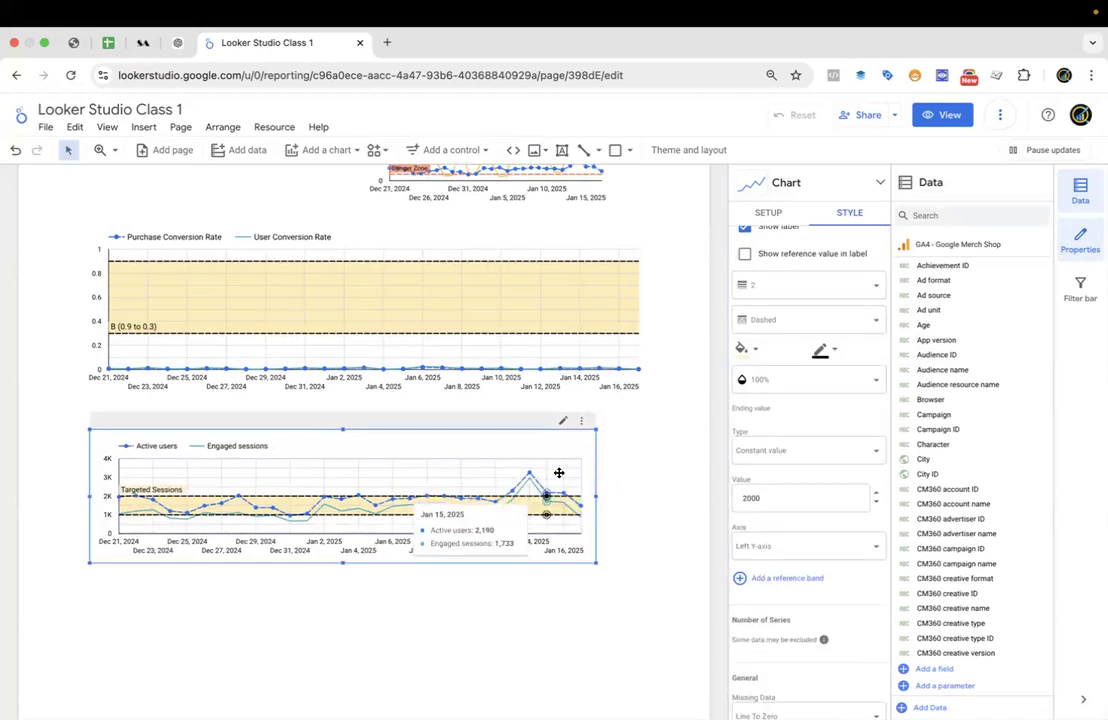
pyautogui.scroll(-8, 781, 495)
pyautogui.scroll(3, 781, 497)
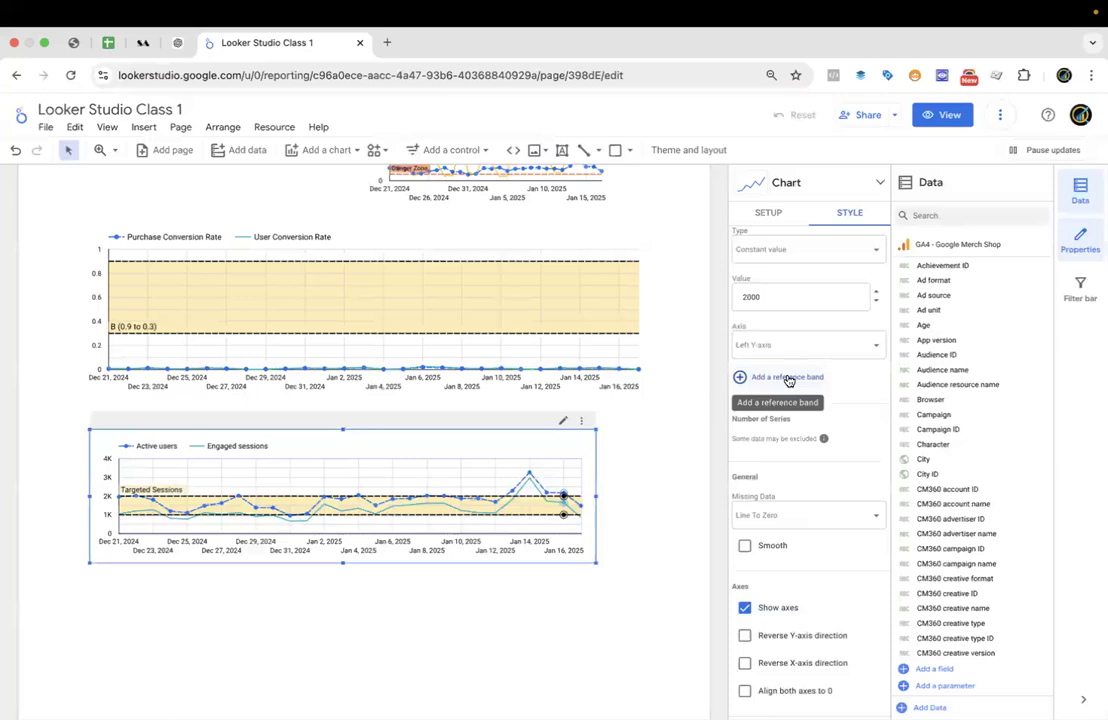
pyautogui.scroll(-13, 786, 380)
pyautogui.scroll(9, 786, 380)
pyautogui.scroll(10, 786, 380)
pyautogui.scroll(-3, 786, 380)
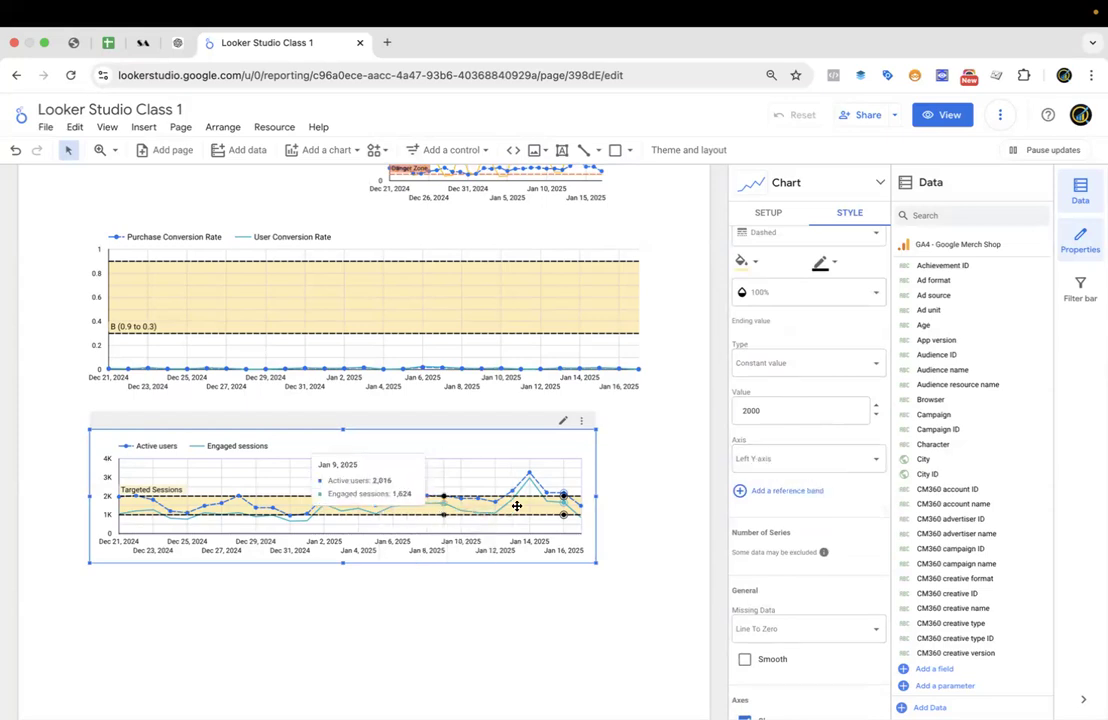
pyautogui.click(801, 459)
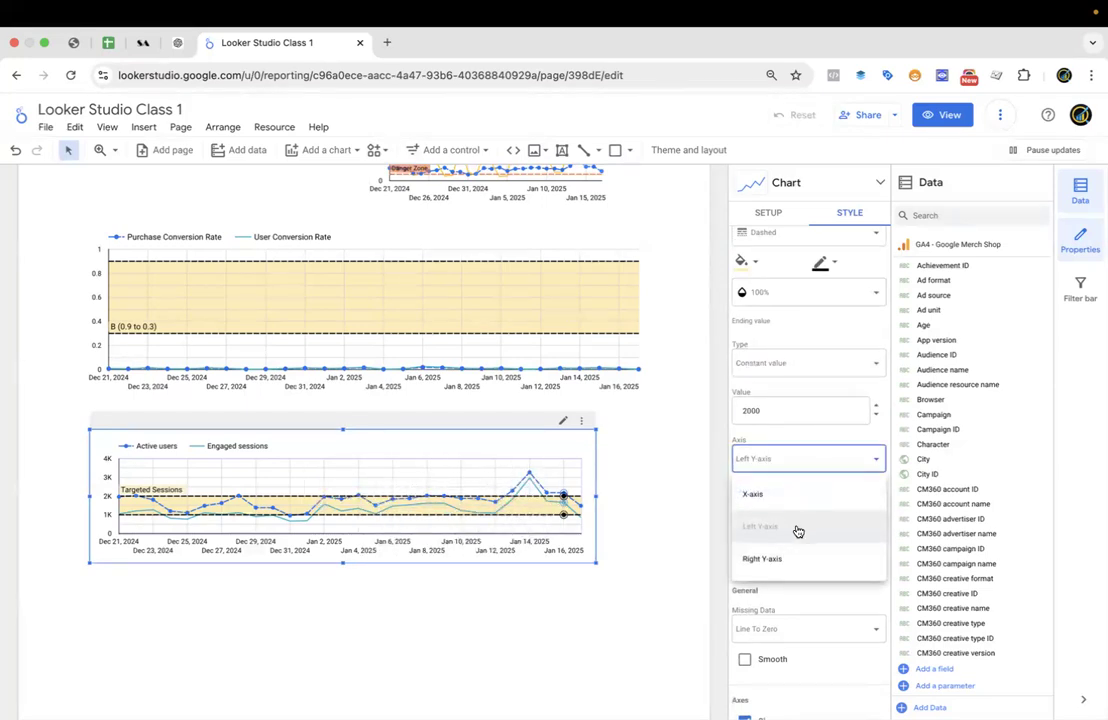
pyautogui.click(801, 467)
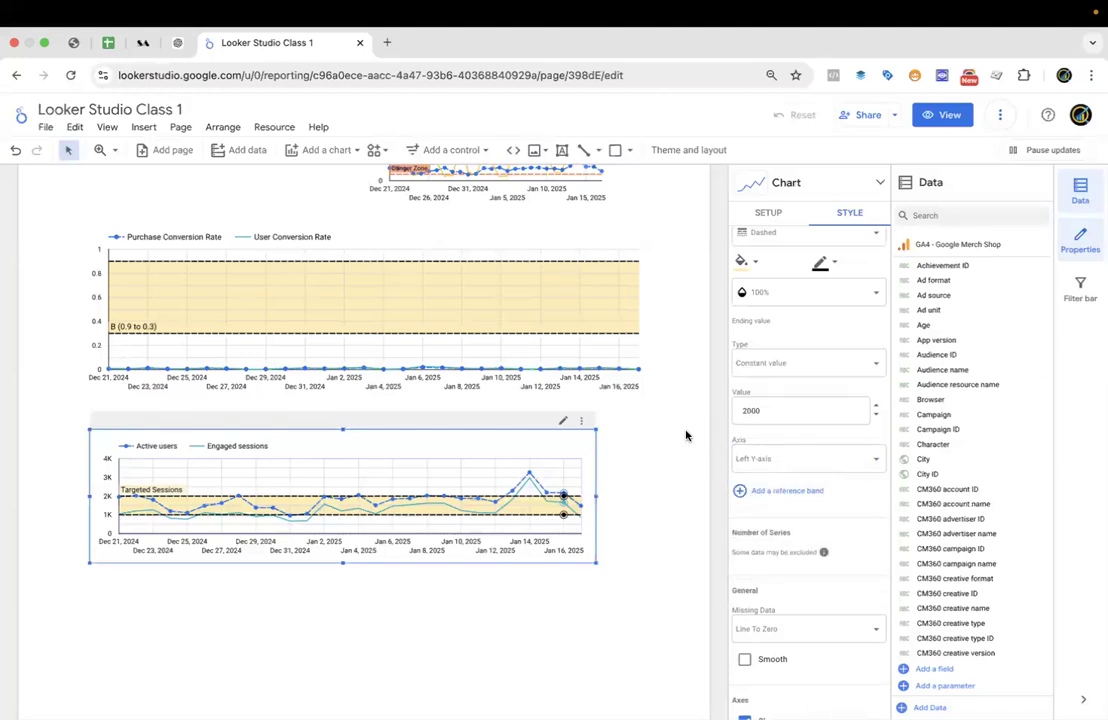
# Shift the sessions chart slightly sideways and enlarge it so its right edge nears the conversion rate chart's right edge.
pyautogui.scroll(10, 686, 435)
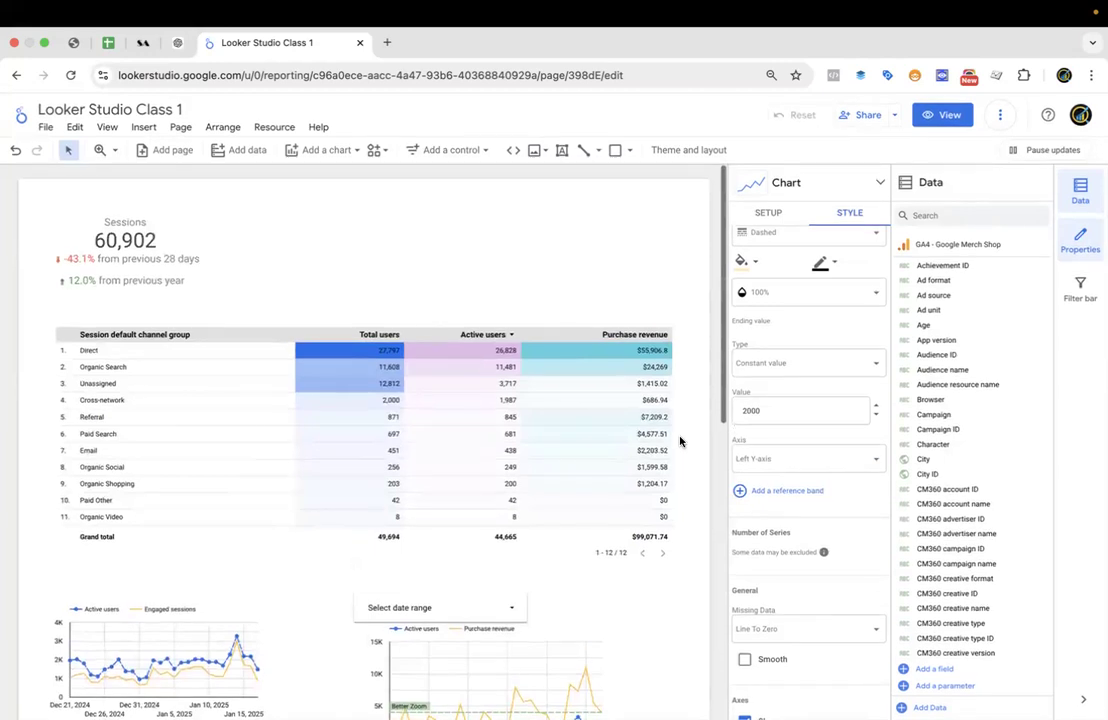
pyautogui.scroll(-1, 620, 490)
pyautogui.scroll(-3, 655, 620)
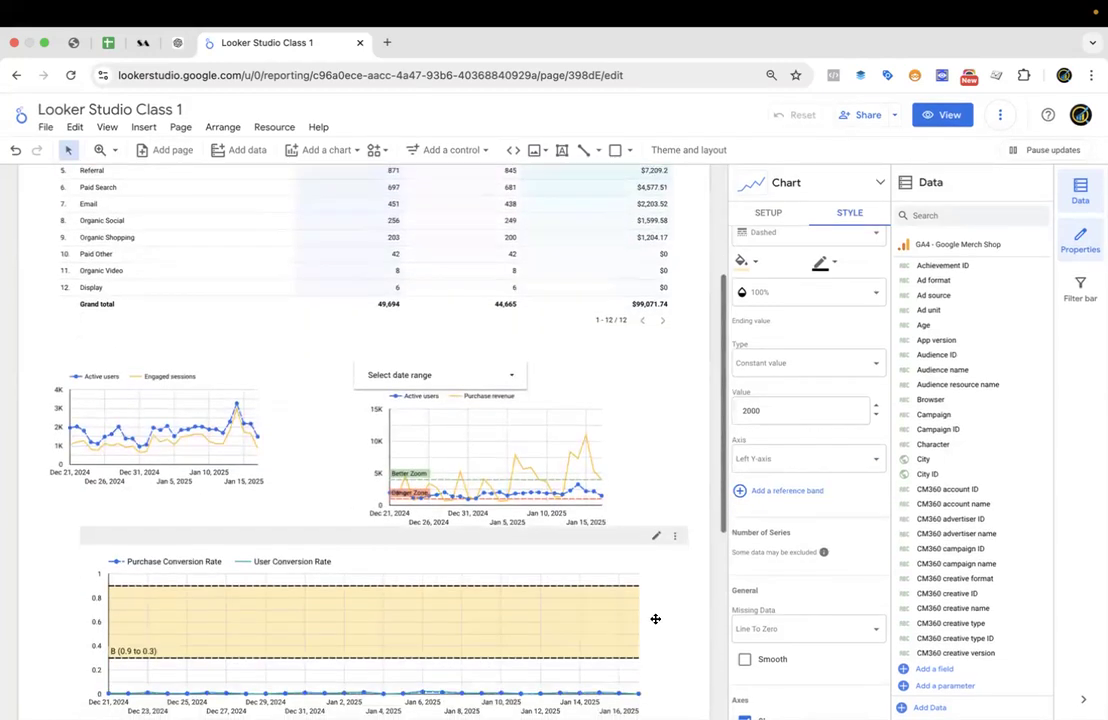
pyautogui.scroll(-5, 655, 619)
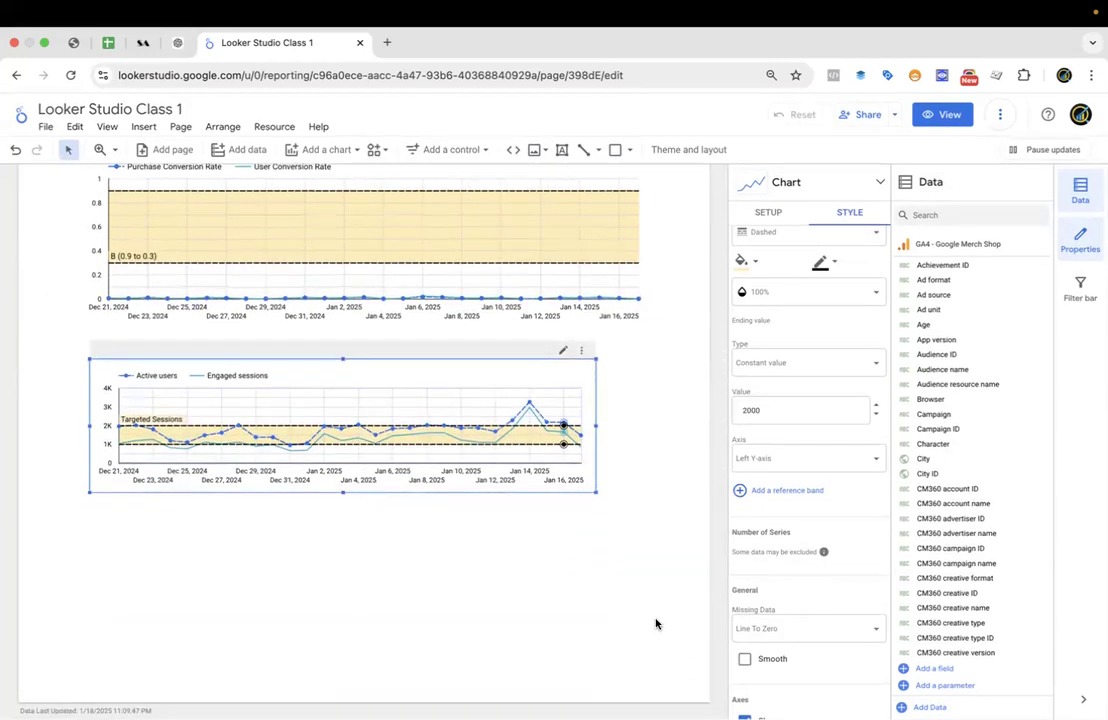
pyautogui.moveTo(430, 372); pyautogui.dragTo(476, 370)
pyautogui.moveTo(607, 484); pyautogui.dragTo(643, 489)
# Review the sessions chart's data setup, covering its dimension, metrics and optional metrics setting.
pyautogui.click(770, 214)
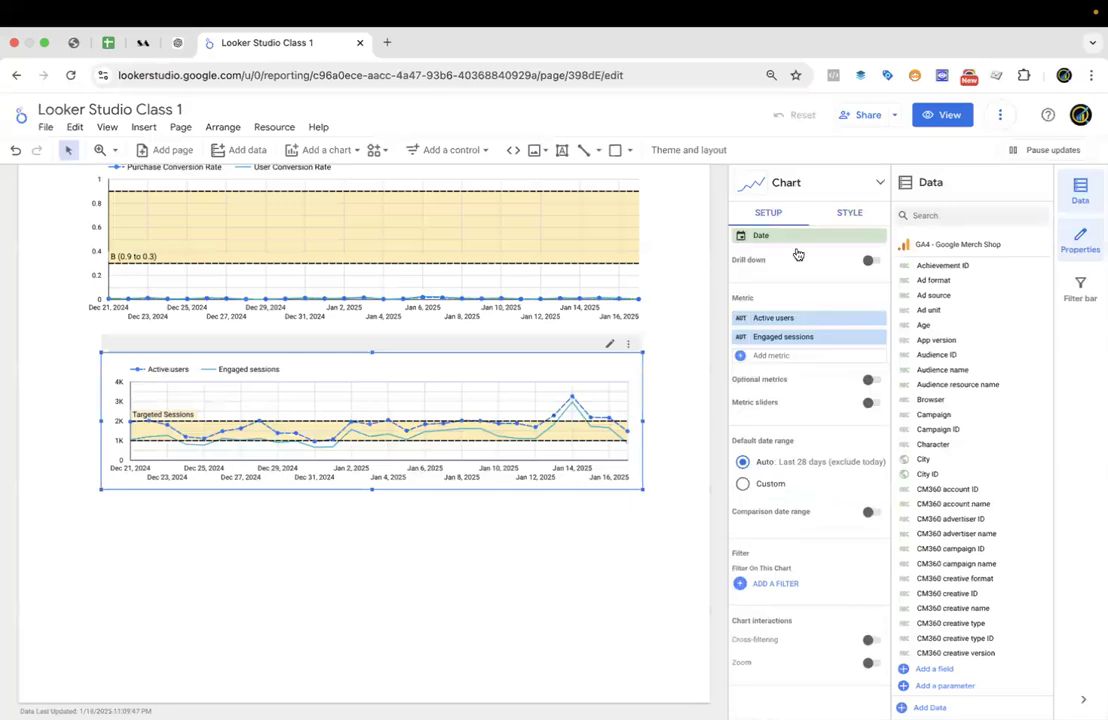
pyautogui.scroll(2, 810, 398)
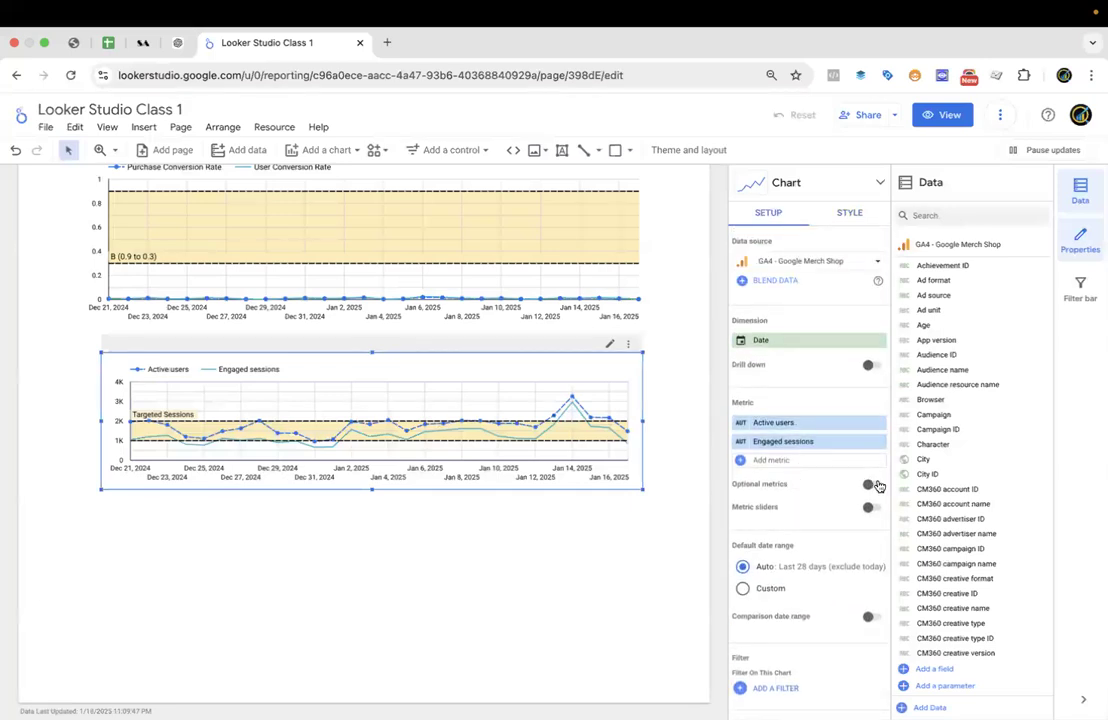
pyautogui.scroll(-1, 850, 533)
pyautogui.scroll(1, 850, 530)
pyautogui.scroll(4, 466, 418)
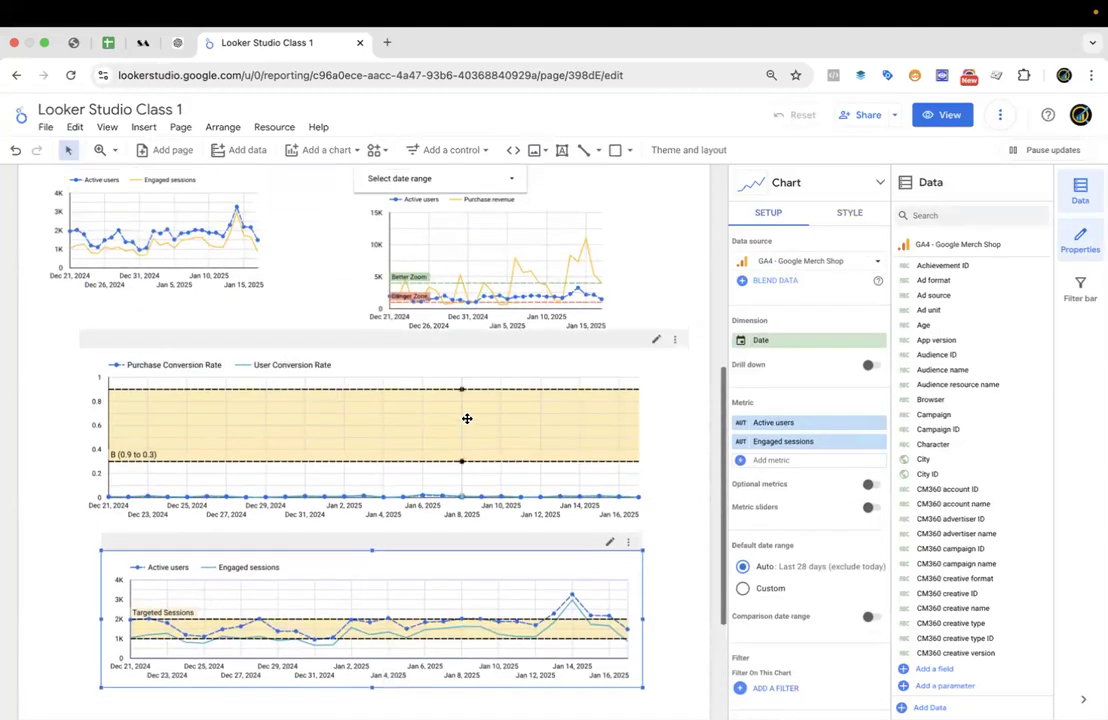
pyautogui.scroll(6, 466, 418)
# Insert a plain table chart in the empty space below the sessions chart.
pyautogui.click(450, 341)
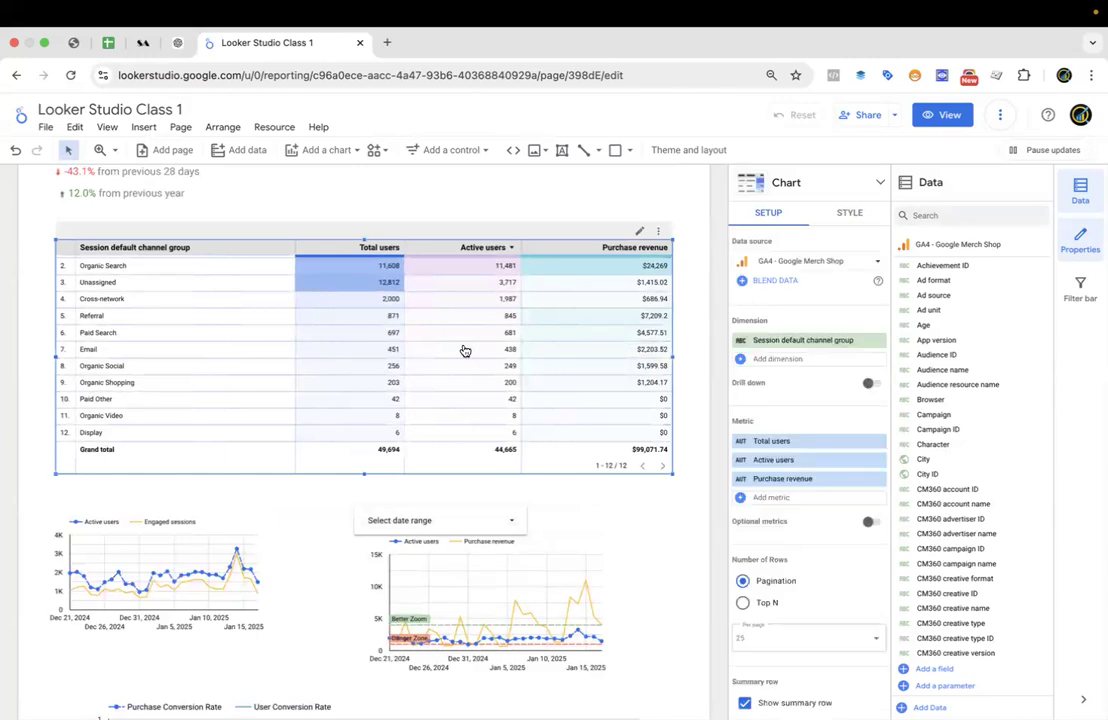
pyautogui.click(322, 150)
pyautogui.scroll(-2, 340, 300)
pyautogui.scroll(1, 320, 262)
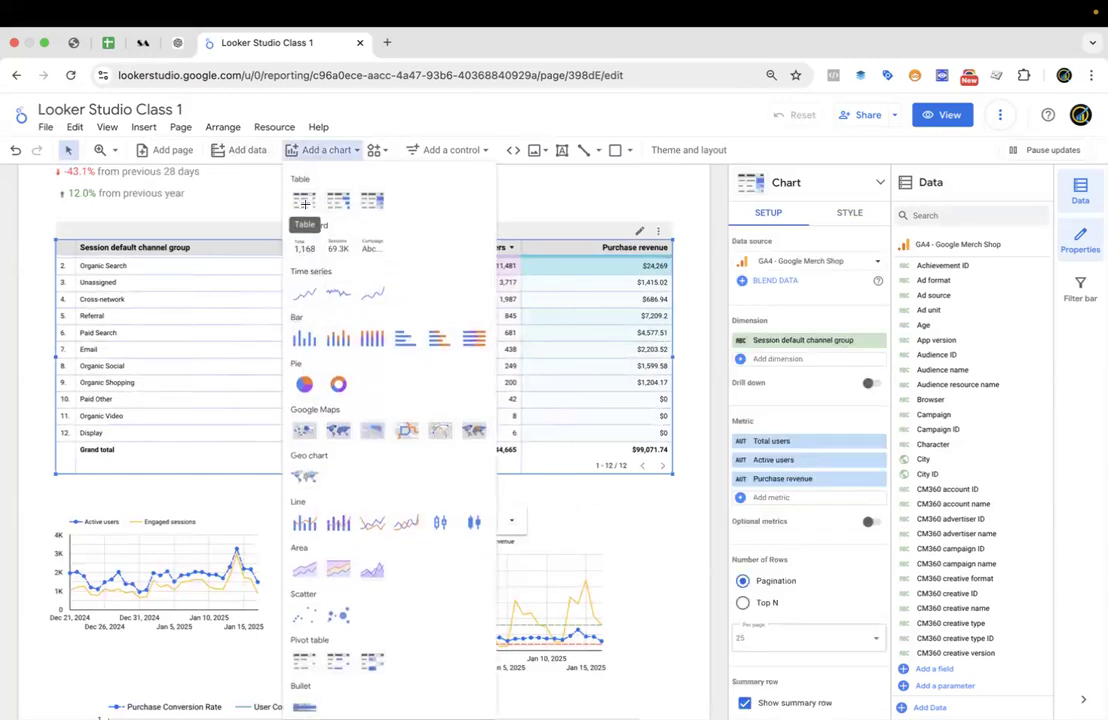
pyautogui.click(305, 203)
pyautogui.scroll(-10, 250, 520)
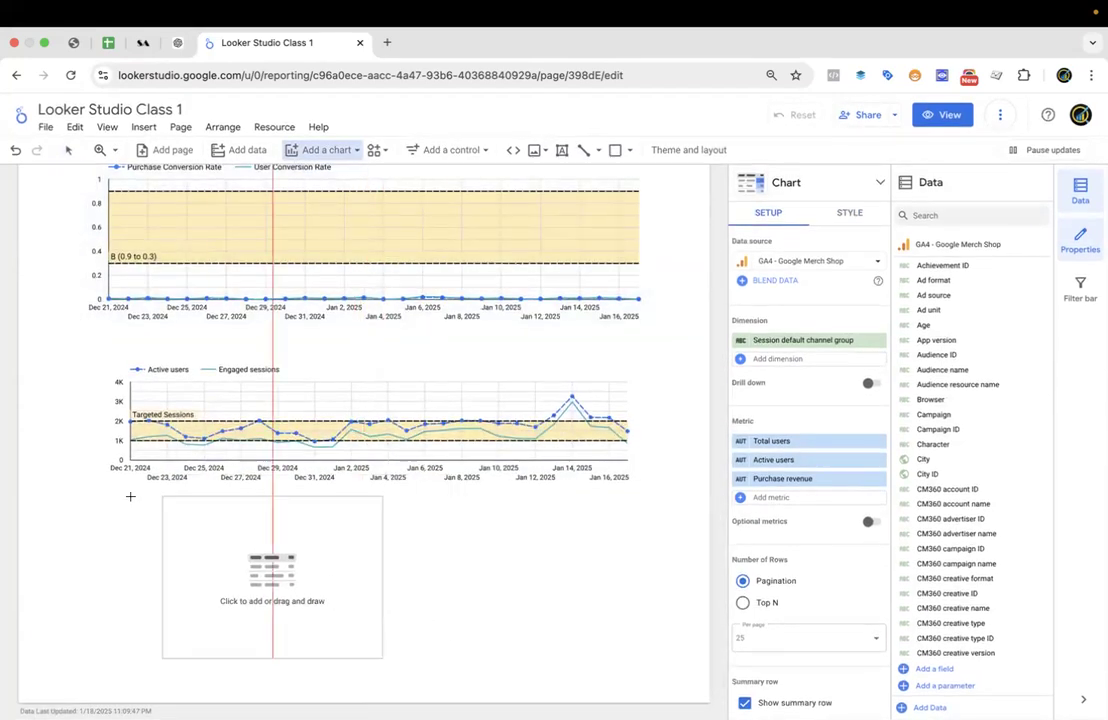
pyautogui.click(92, 509)
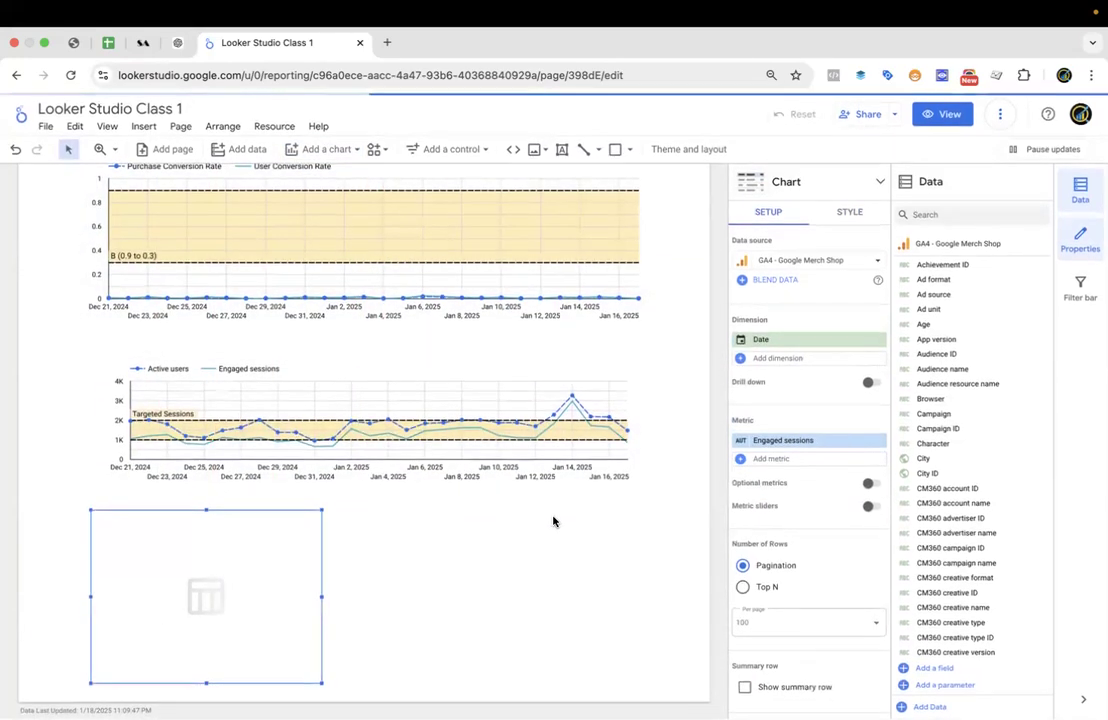
# Delete the sessions chart and move the new table into its place, widening it to nearly the conversion rate chart's width.
pyautogui.moveTo(376, 446); pyautogui.dragTo(366, 410)
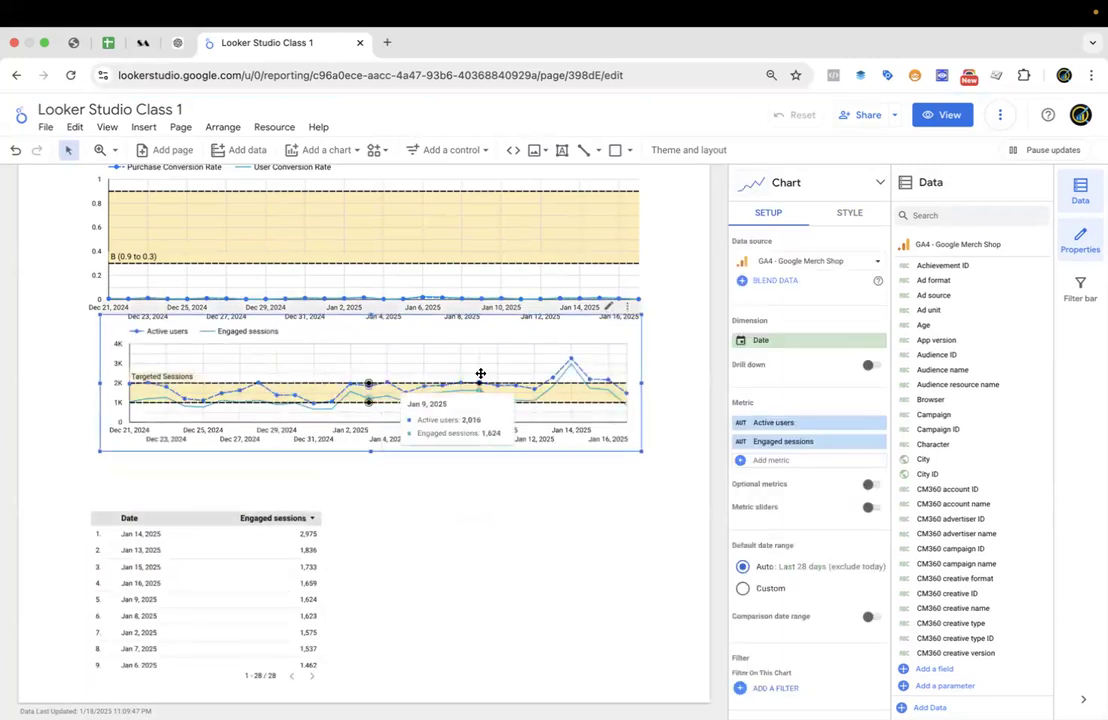
pyautogui.press('Delete')
pyautogui.moveTo(198, 572); pyautogui.dragTo(235, 428)
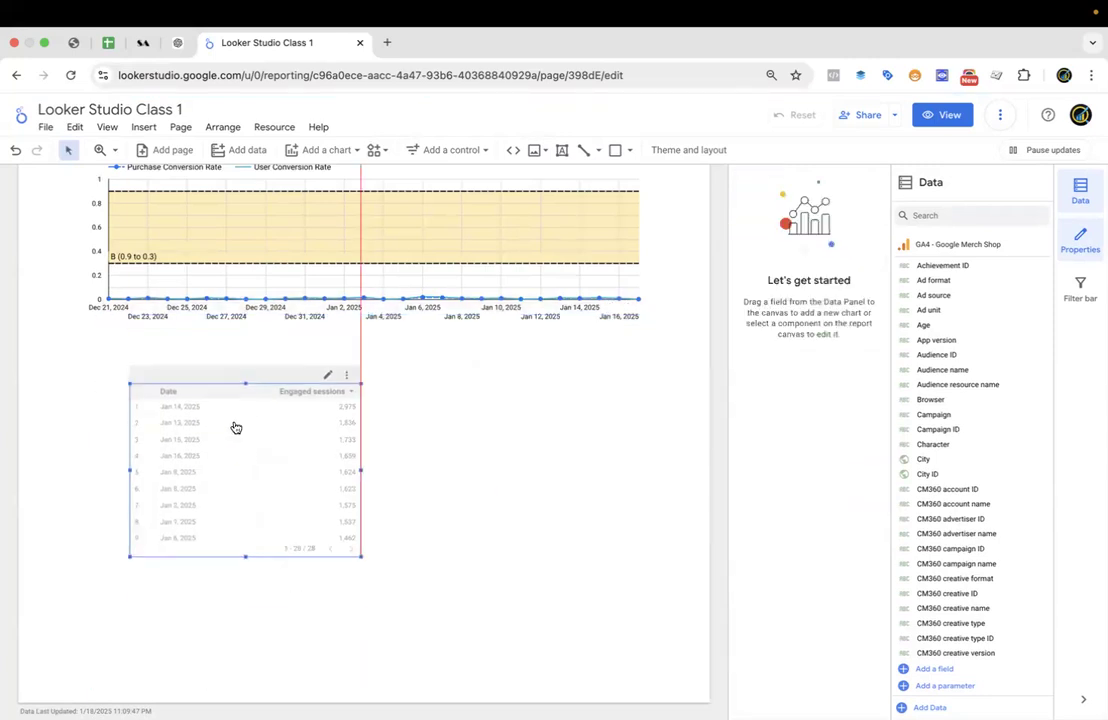
pyautogui.moveTo(357, 469); pyautogui.dragTo(659, 469)
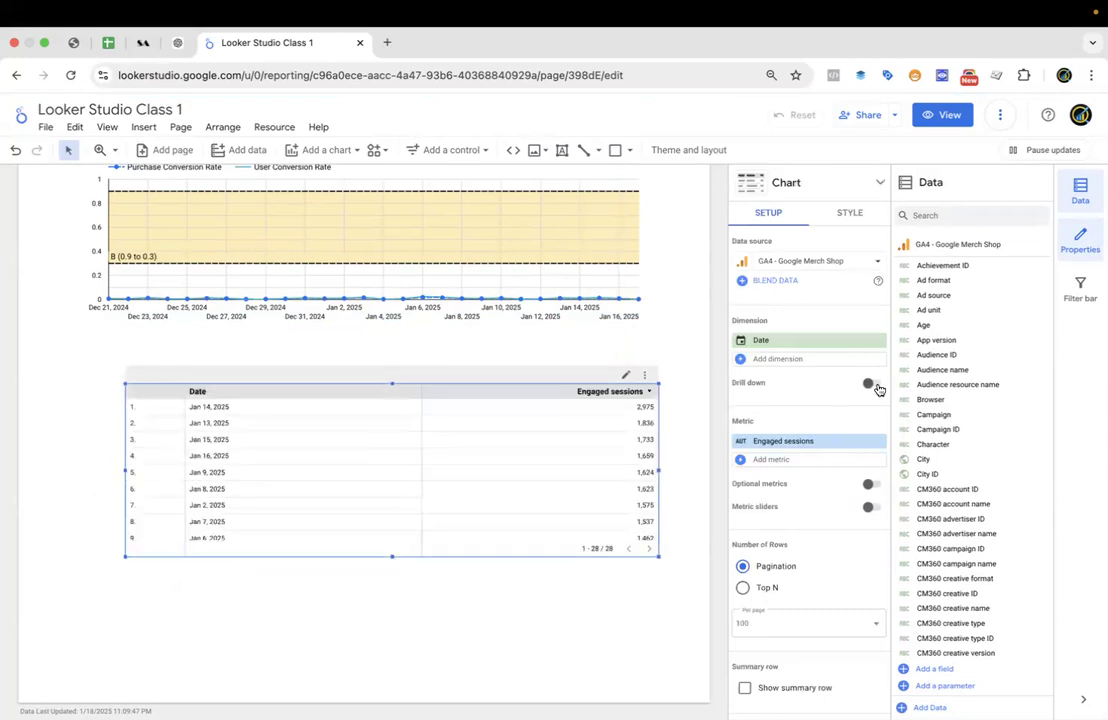
# Add "7-day active users" as a second metric of the date table.
pyautogui.scroll(-1, 812, 488)
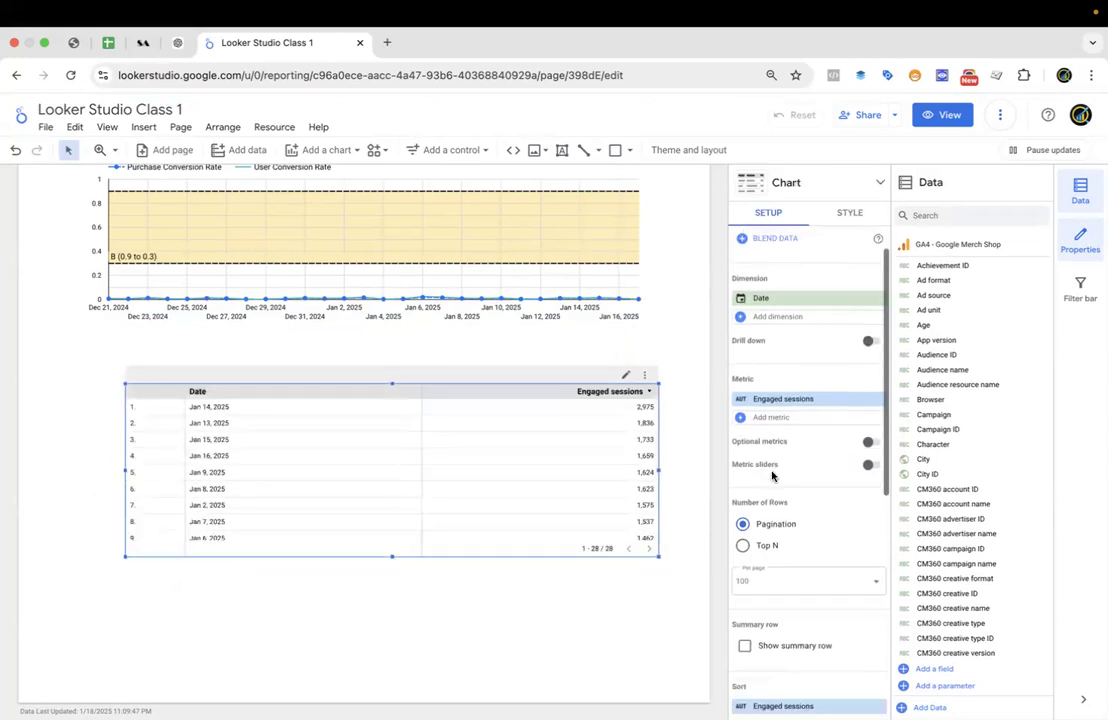
pyautogui.click(785, 417)
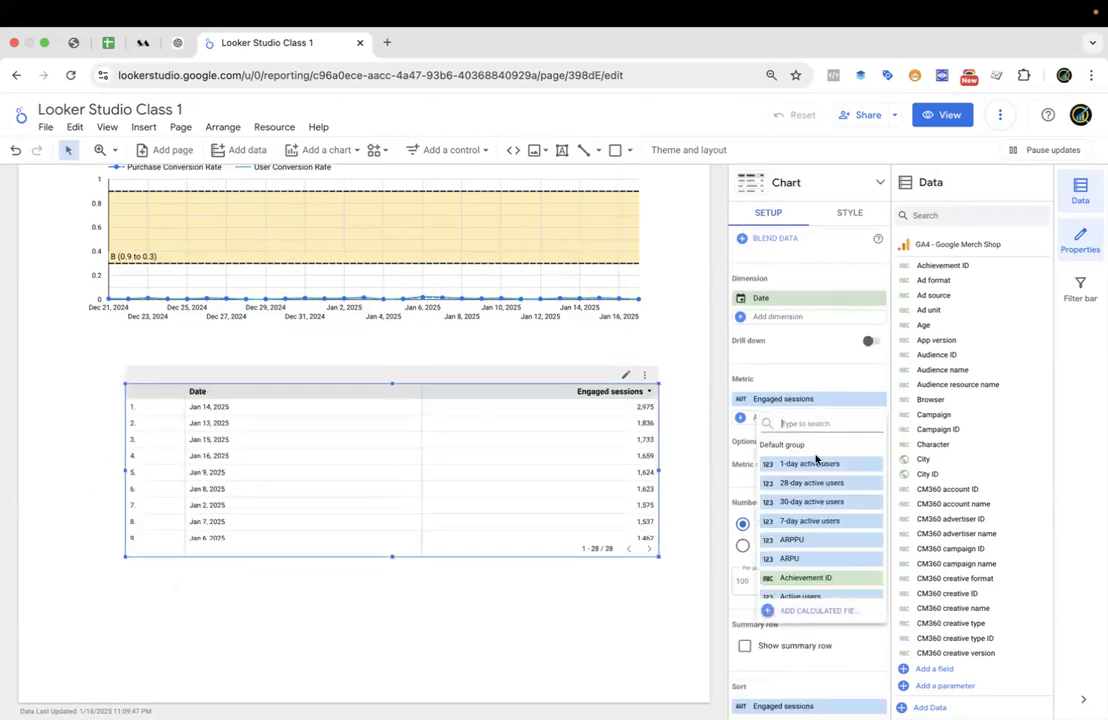
pyautogui.click(813, 522)
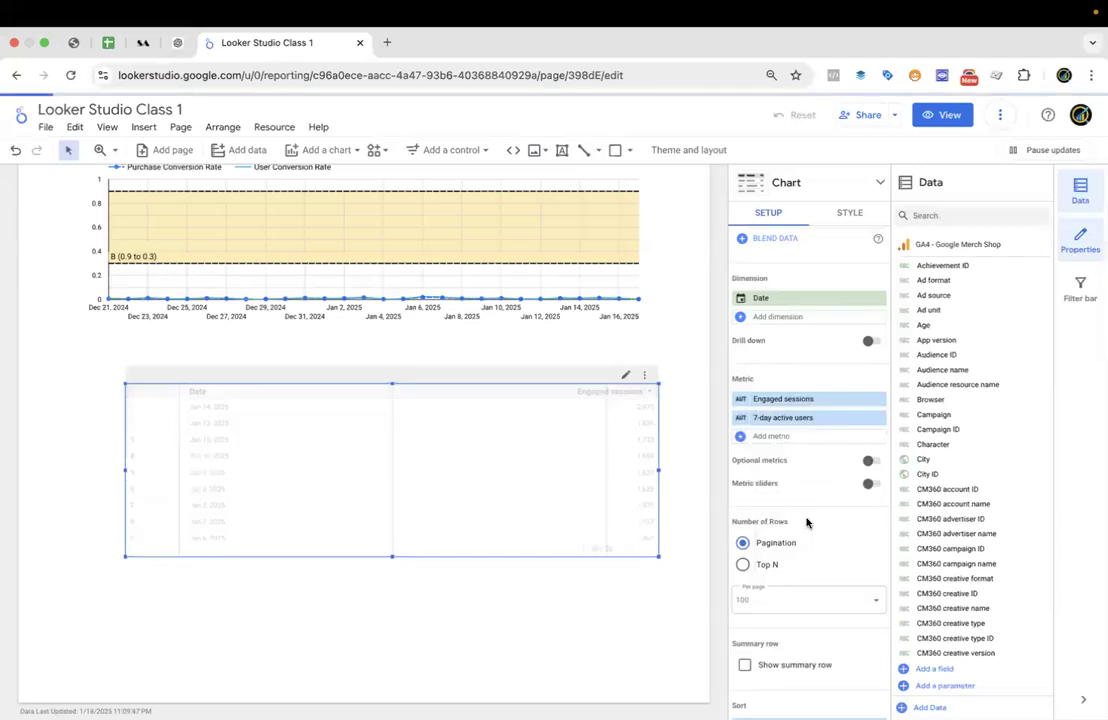
# Add "Engaged sessions" a second time and "Sessions" as further metrics of the date table.
pyautogui.click(794, 438)
pyautogui.write('session')
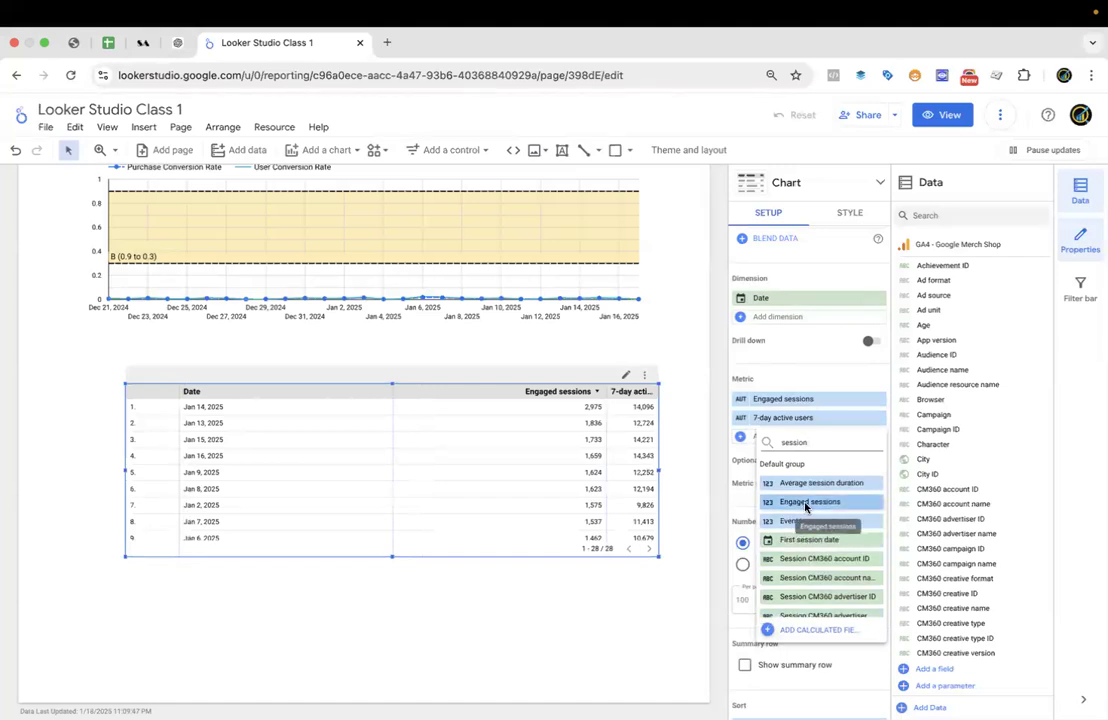
pyautogui.click(807, 508)
pyautogui.click(770, 456)
pyautogui.write('session')
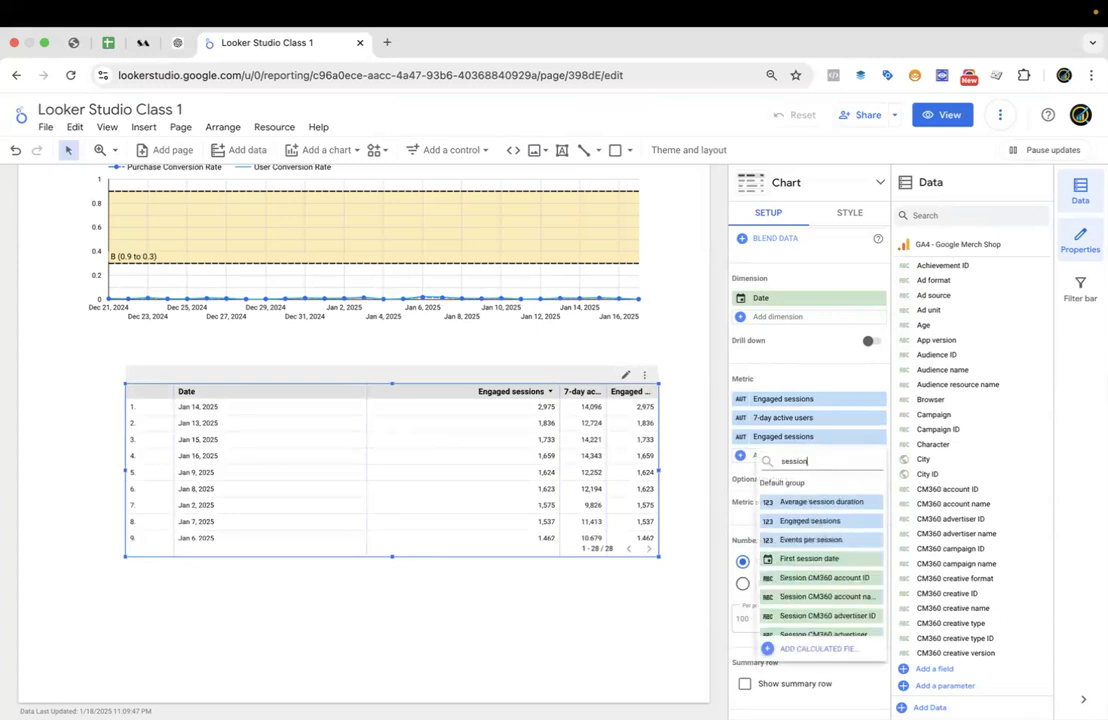
pyautogui.write('s')
pyautogui.click(785, 522)
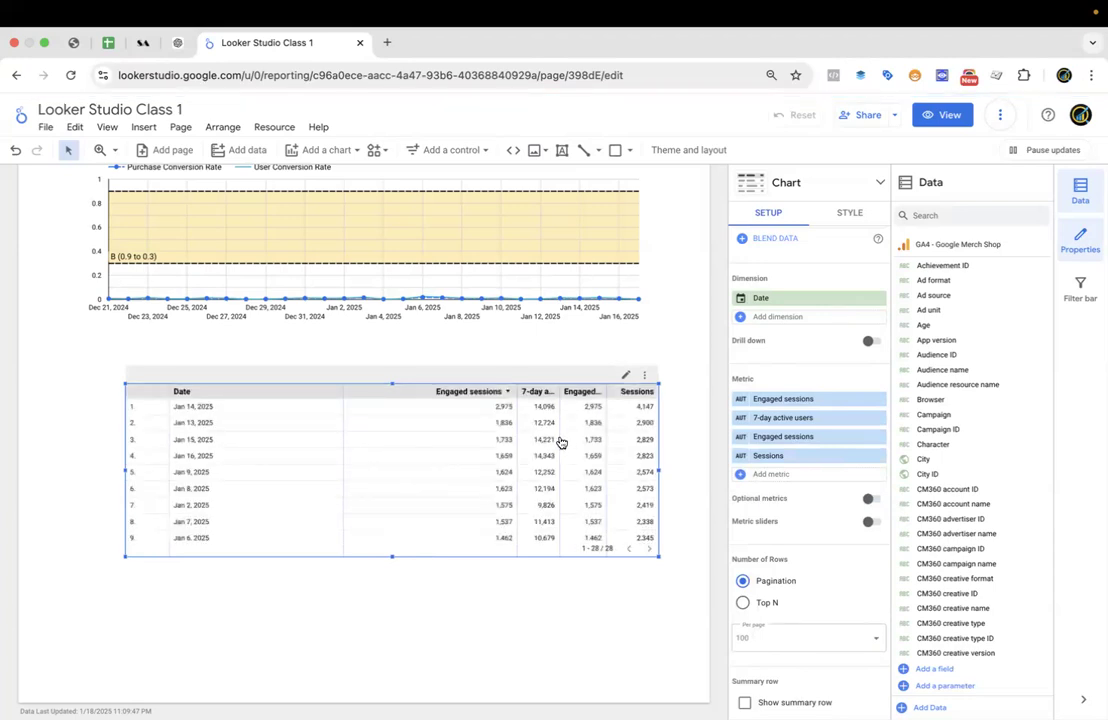
# Fit the table's column widths and remove the "Sessions" and duplicate "Engaged sessions" metrics.
pyautogui.doubleClick(559, 429)
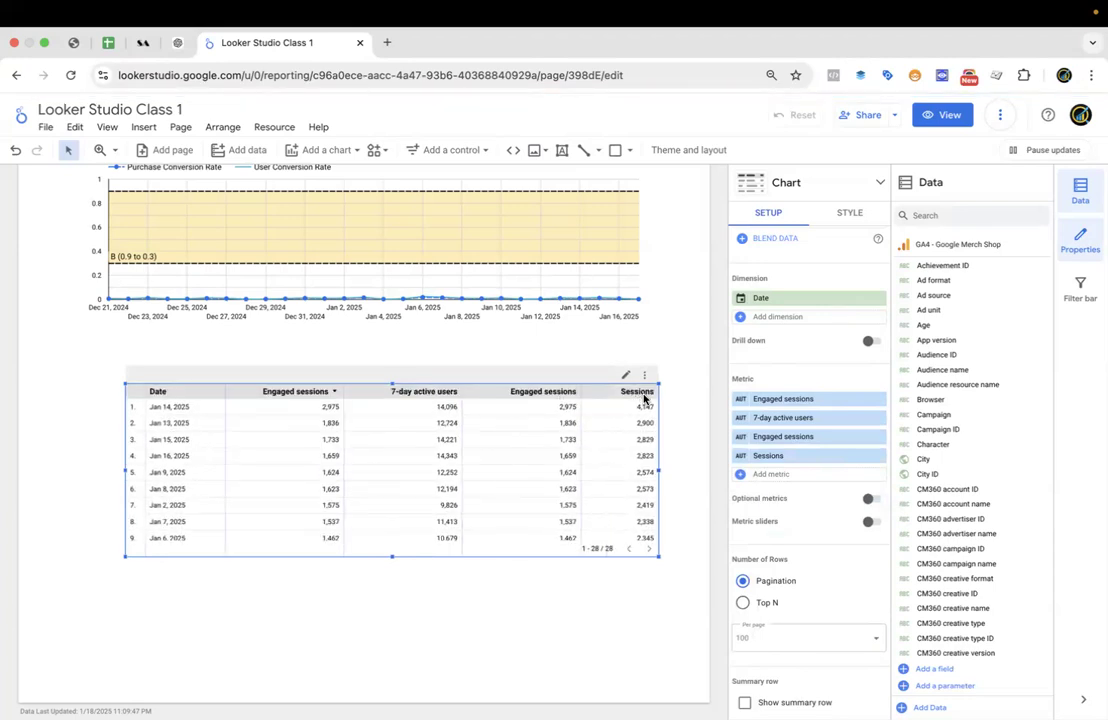
pyautogui.click(879, 456)
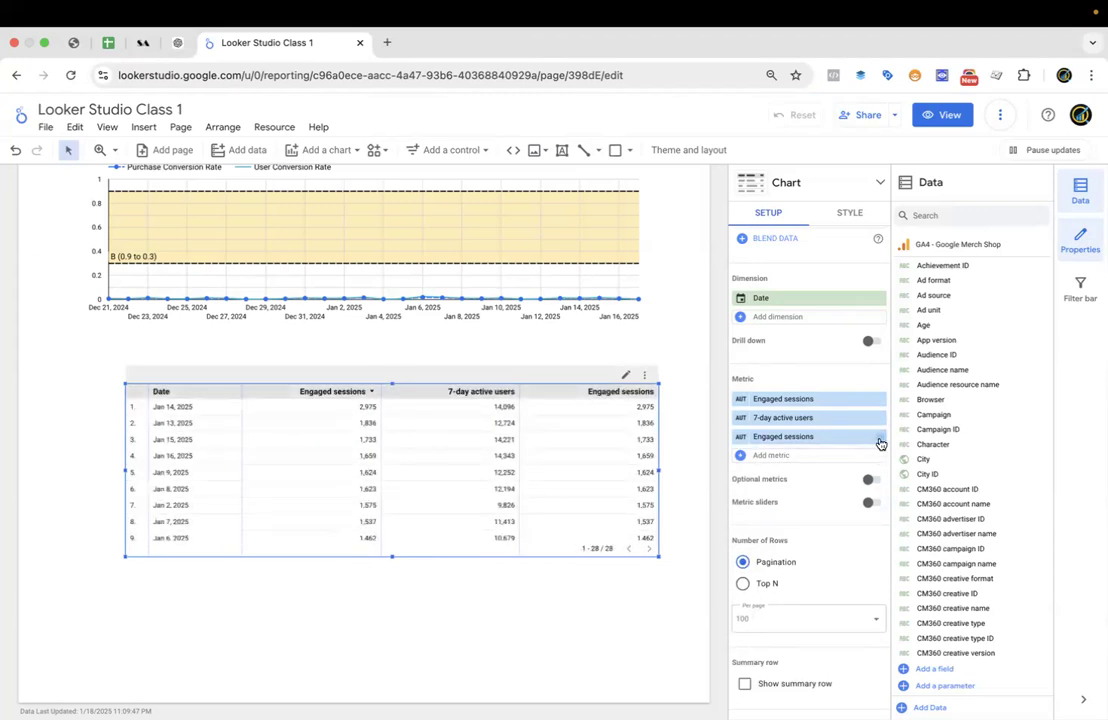
pyautogui.click(881, 439)
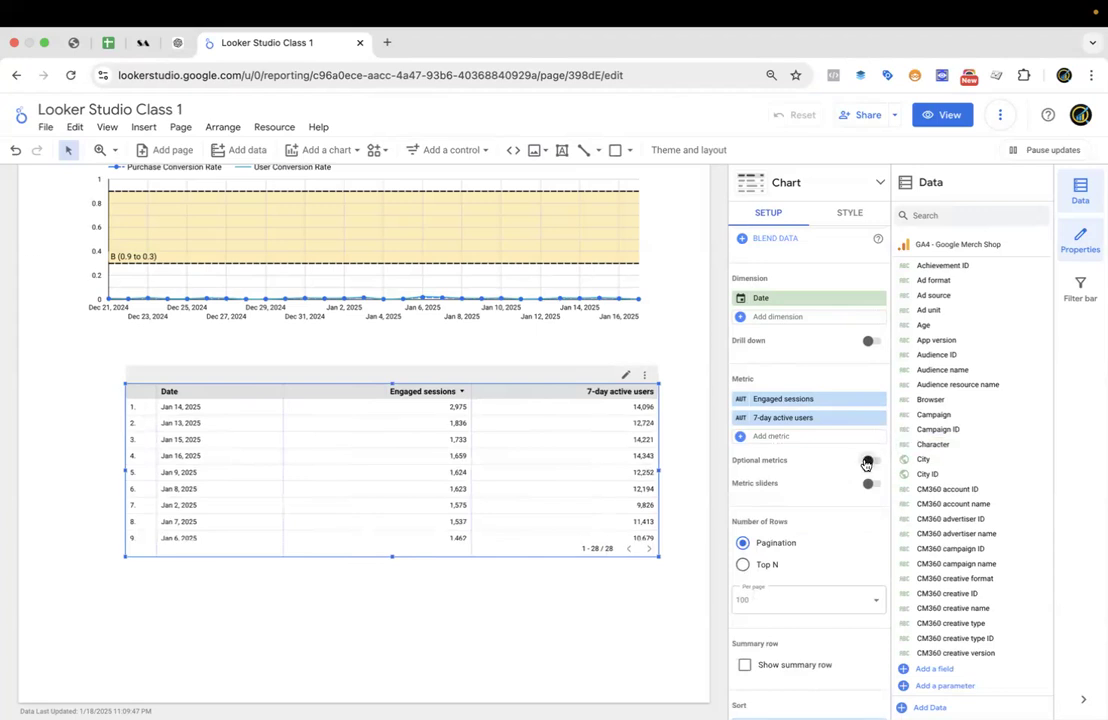
# Turn on optional metrics for the date table, switching the option off and on again to compare the chart header.
pyautogui.click(867, 462)
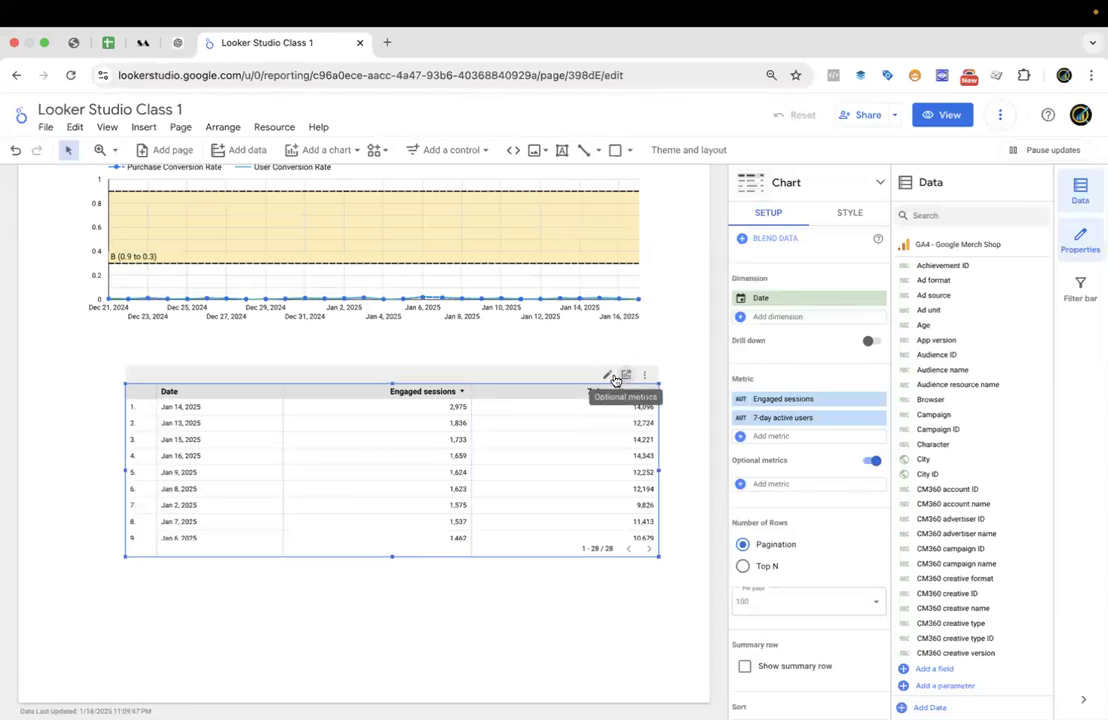
pyautogui.click(876, 464)
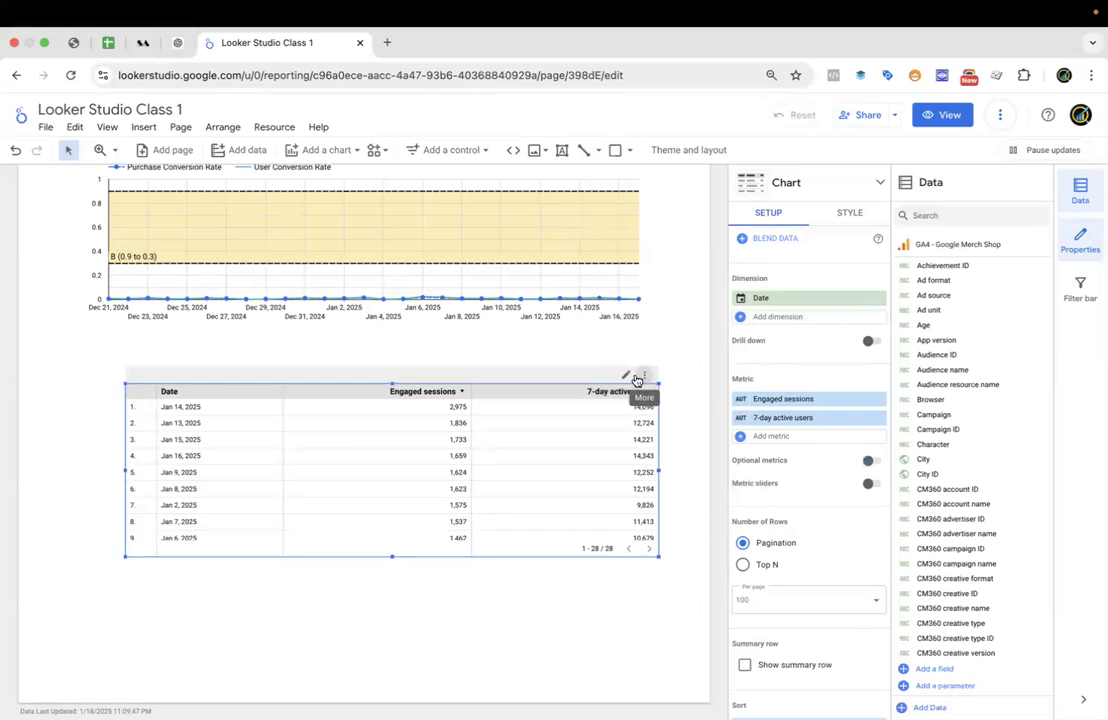
pyautogui.click(868, 462)
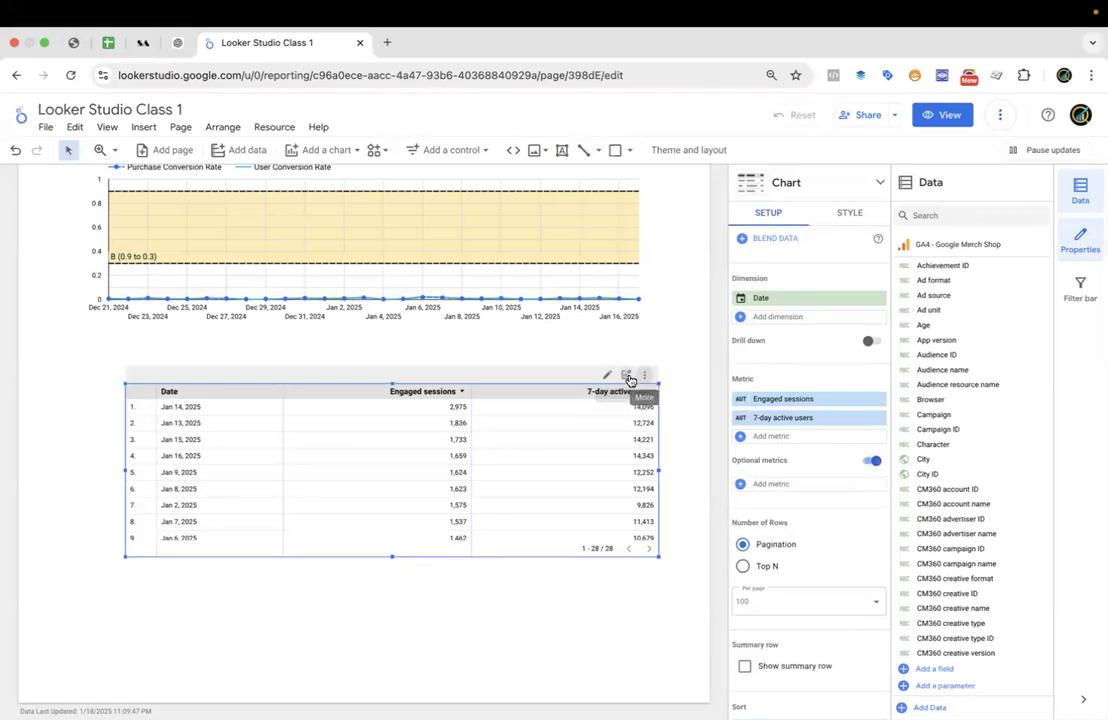
# Add "Engaged sessions" and "Sessions" as optional metrics of the date table.
pyautogui.click(781, 485)
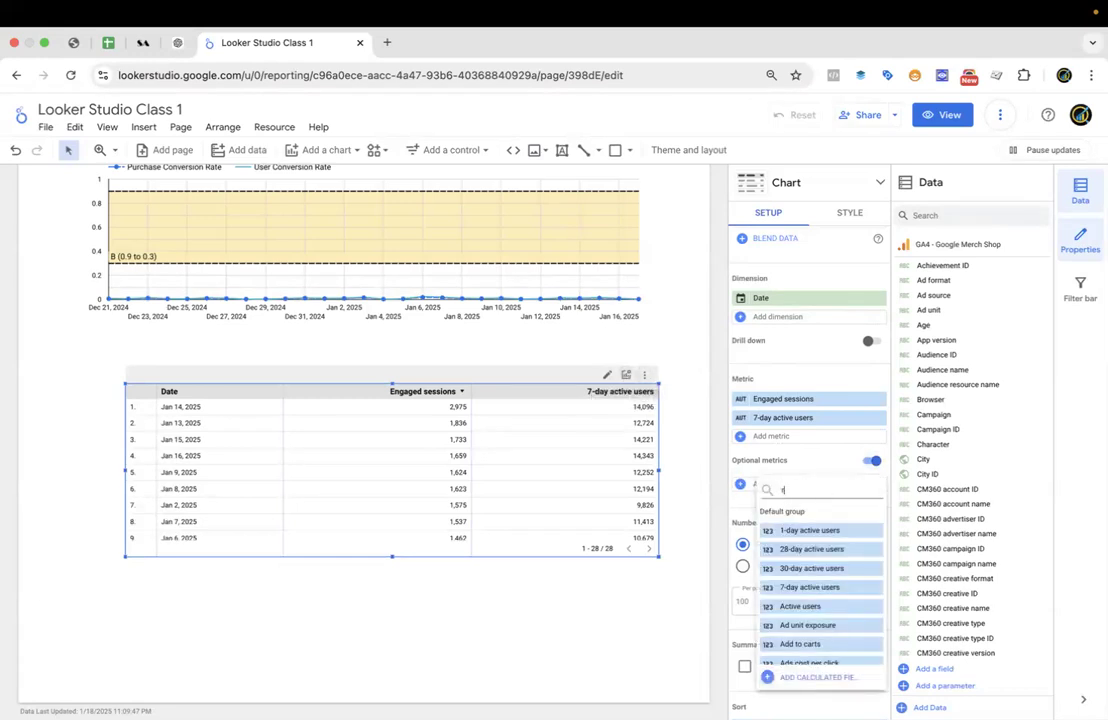
pyautogui.write('anga')
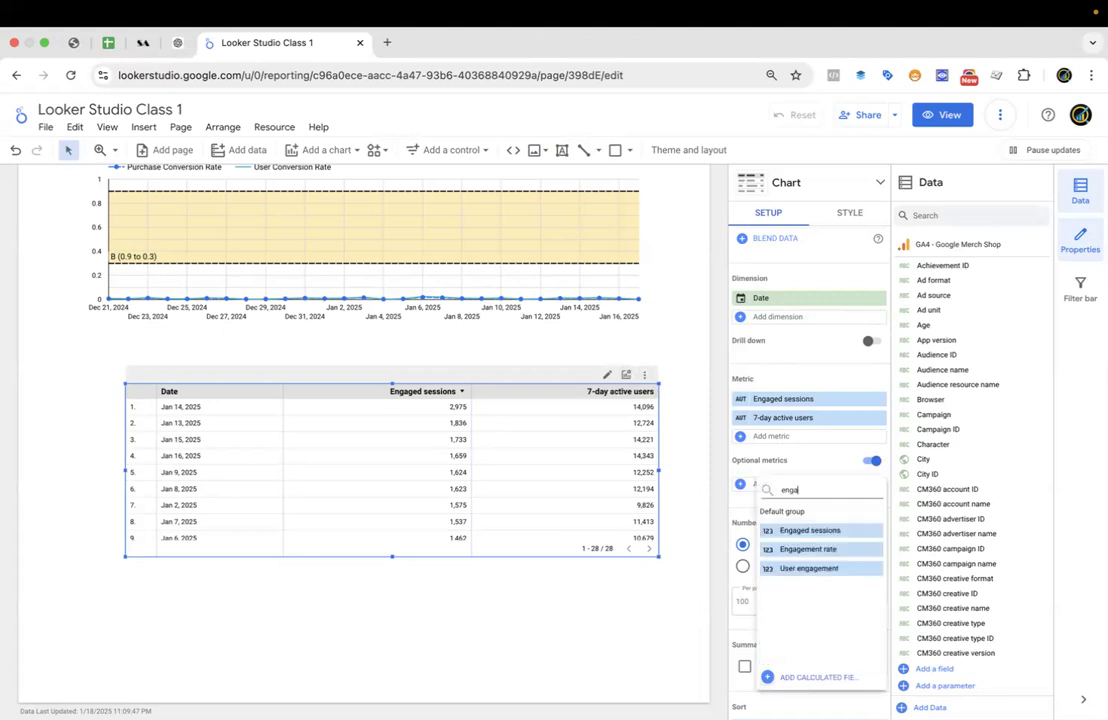
pyautogui.click(833, 530)
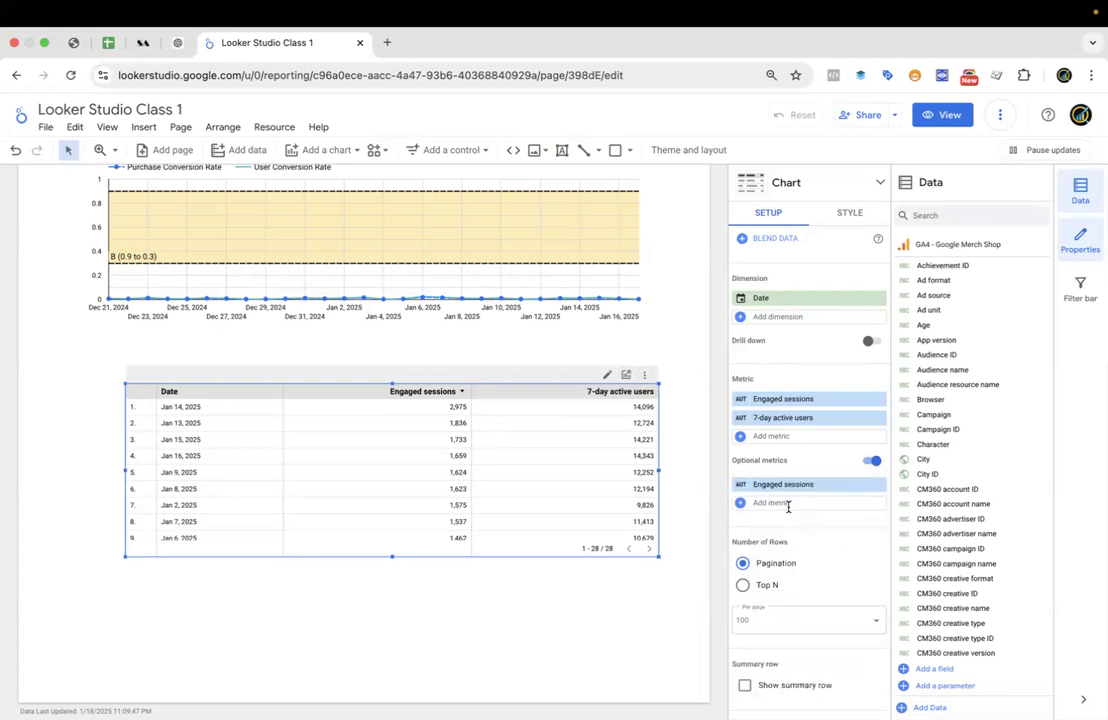
pyautogui.click(787, 504)
pyautogui.write('sess')
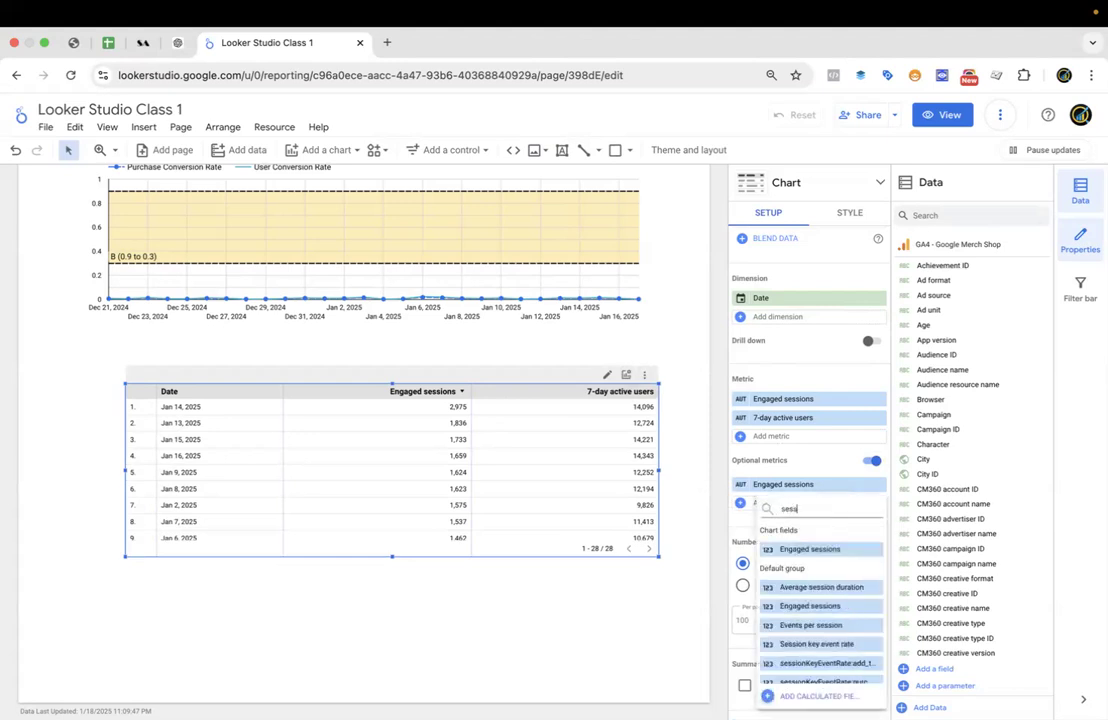
pyautogui.write('ions')
pyautogui.scroll(-1, 786, 584)
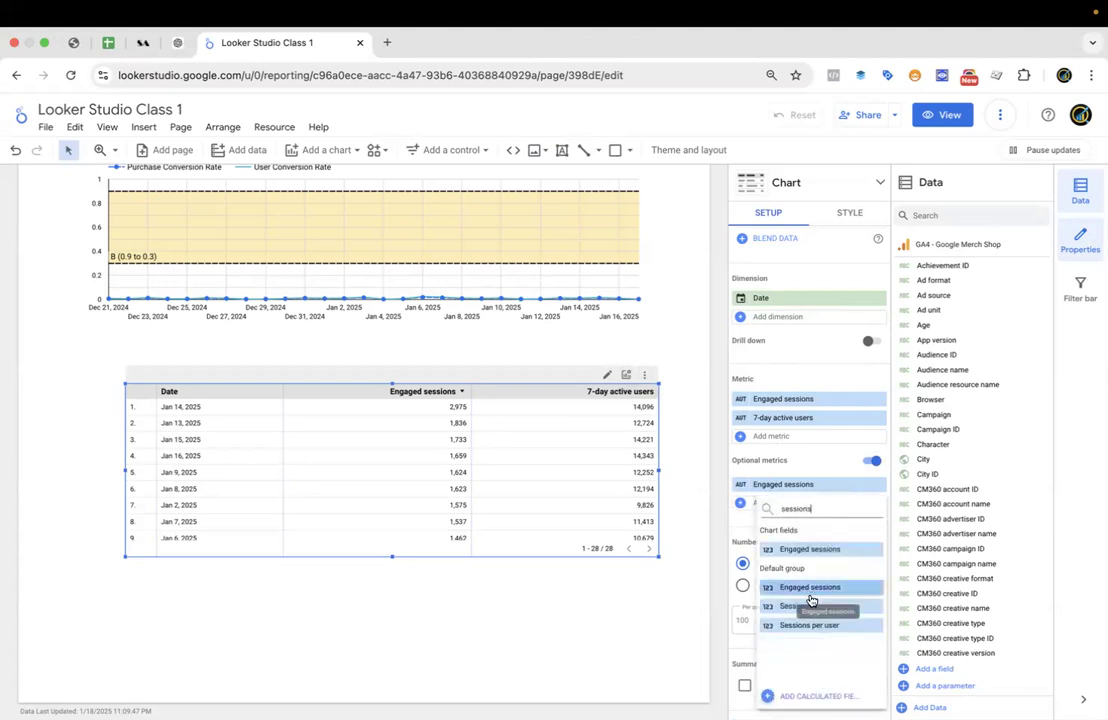
pyautogui.click(810, 606)
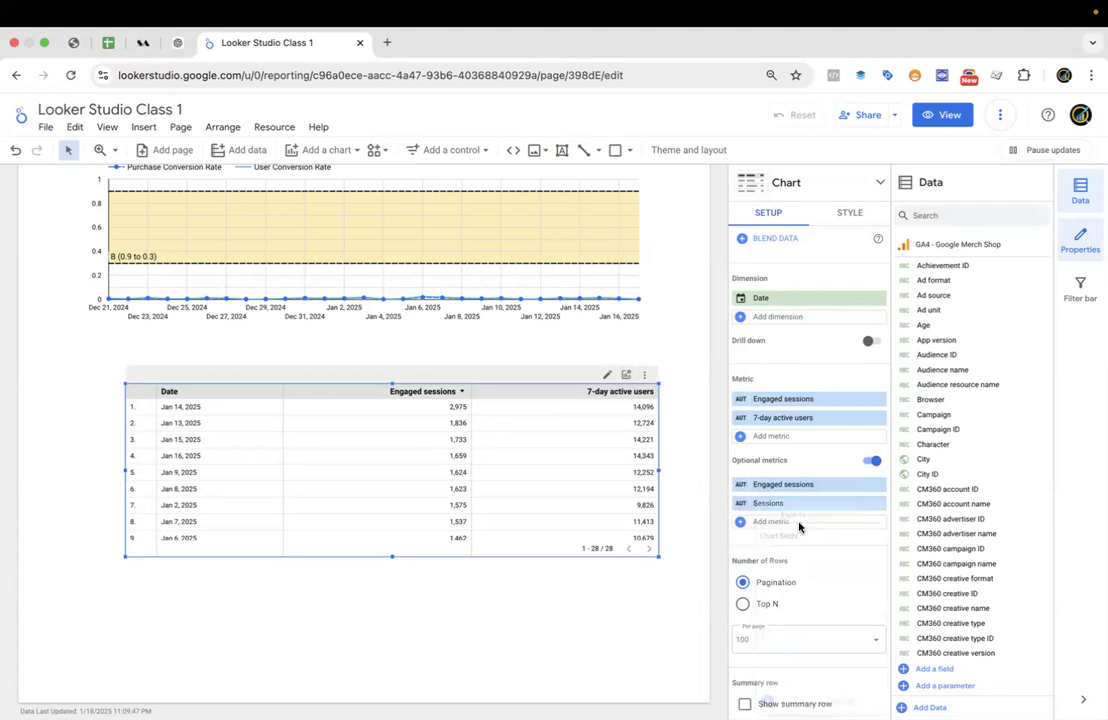
# Add "Ecommerce purchases" as a third optional metric of the date table.
pyautogui.click(800, 525)
pyautogui.write('purch')
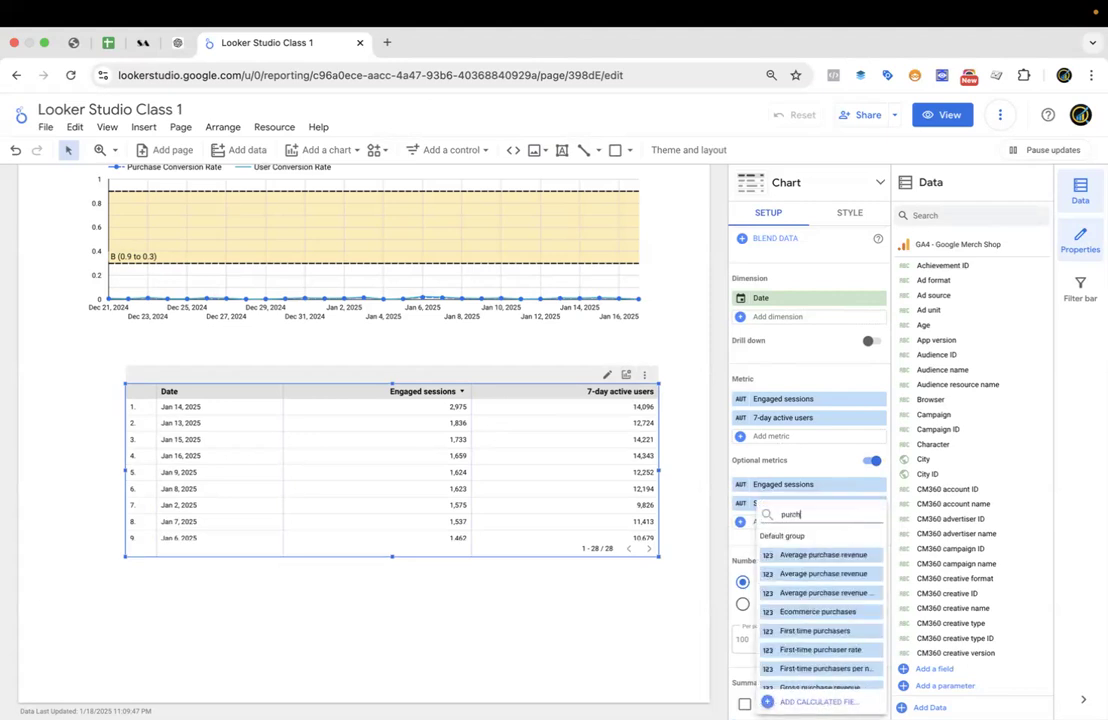
pyautogui.write('se')
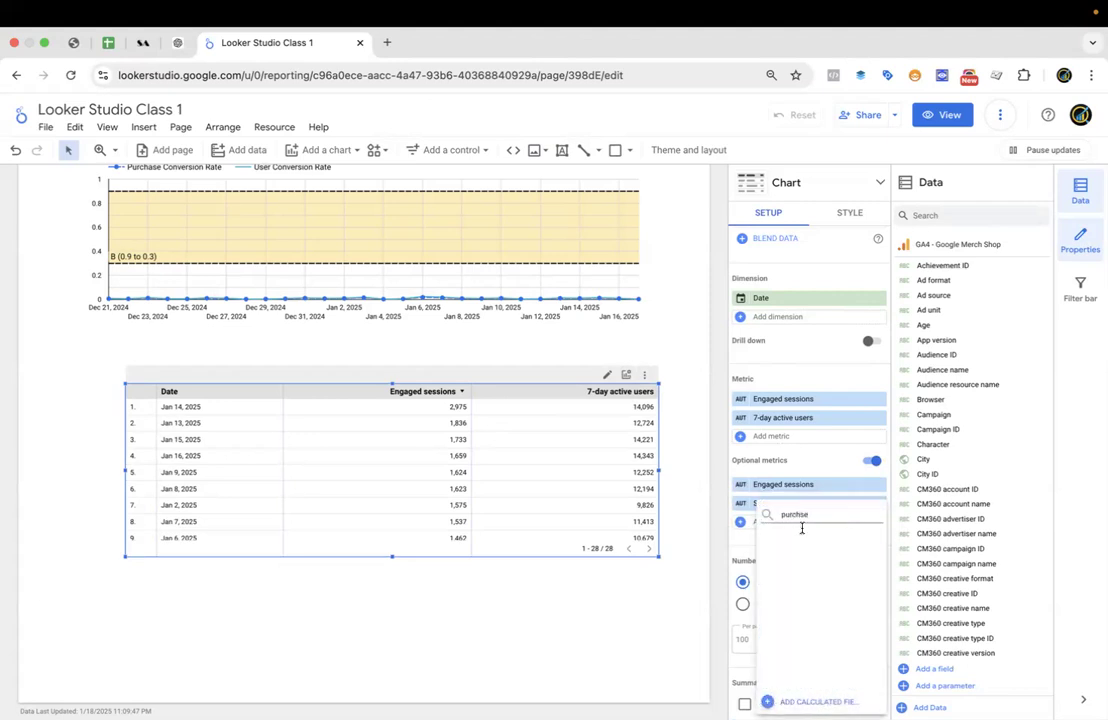
pyautogui.press('BackSpace')
pyautogui.press('BackSpace')
pyautogui.write('se')
pyautogui.press('BackSpace')
pyautogui.press('BackSpace')
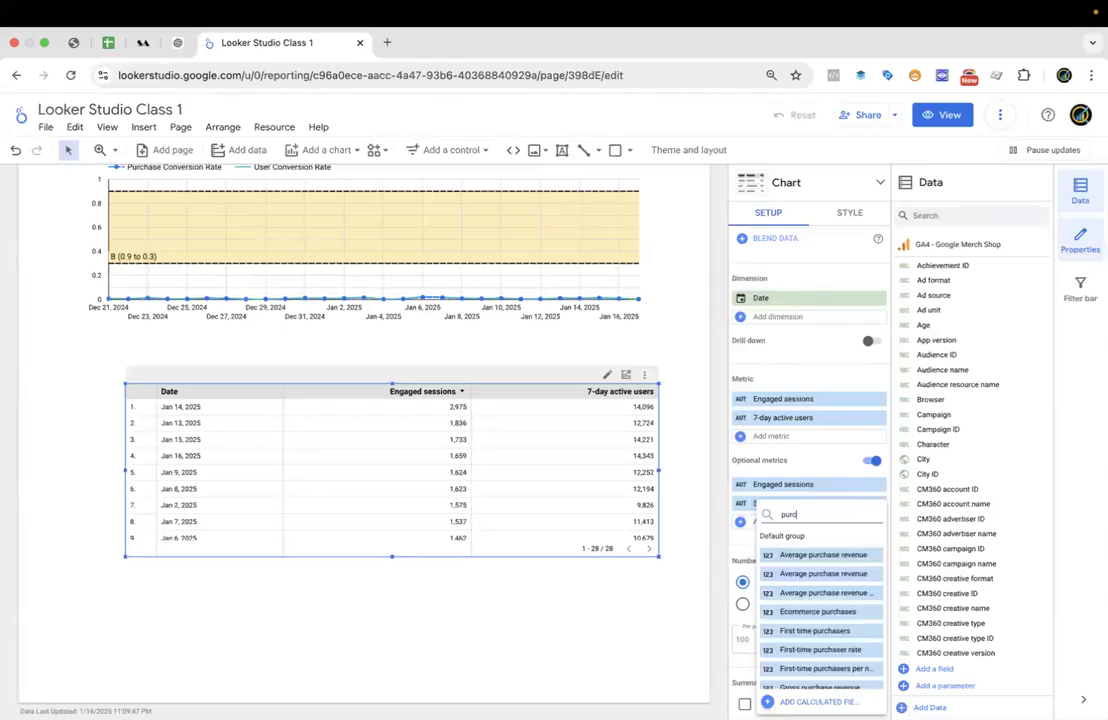
pyautogui.write('ch')
pyautogui.press('BackSpace')
pyautogui.press('BackSpace')
pyautogui.press('BackSpace')
pyautogui.press('BackSpace')
pyautogui.press('BackSpace')
pyautogui.press('BackSpace')
pyautogui.write('pur')
pyautogui.click(833, 611)
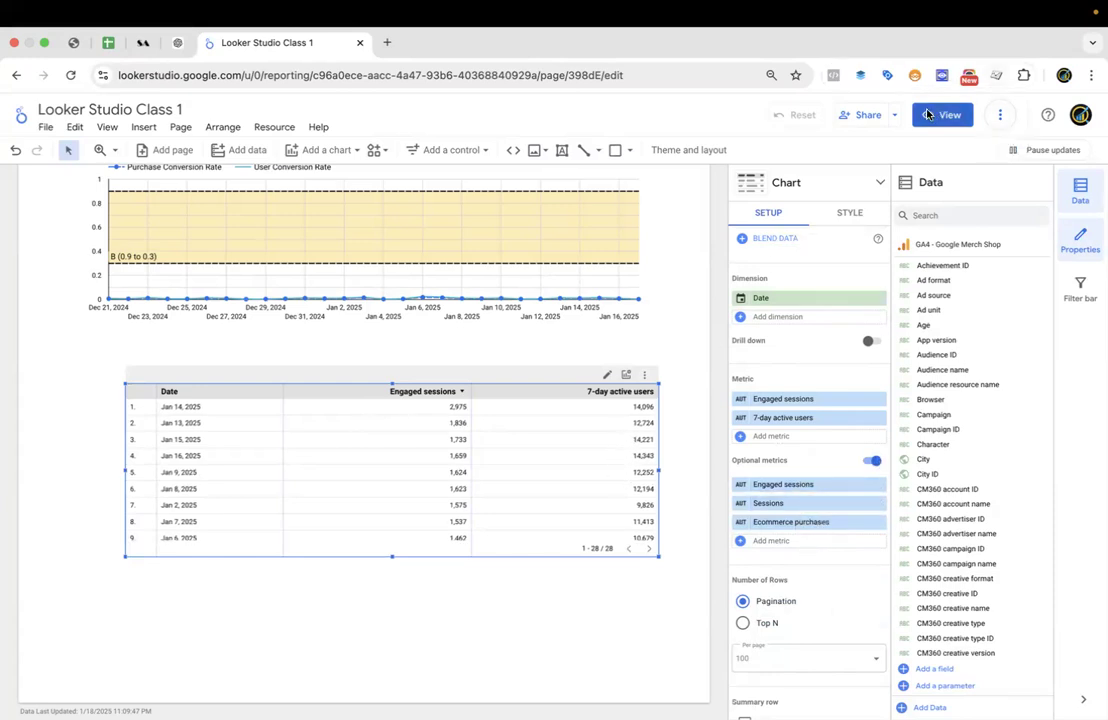
# Preview the report in view mode and show the optional "Engaged sessions" metric in the date table.
pyautogui.click(627, 375)
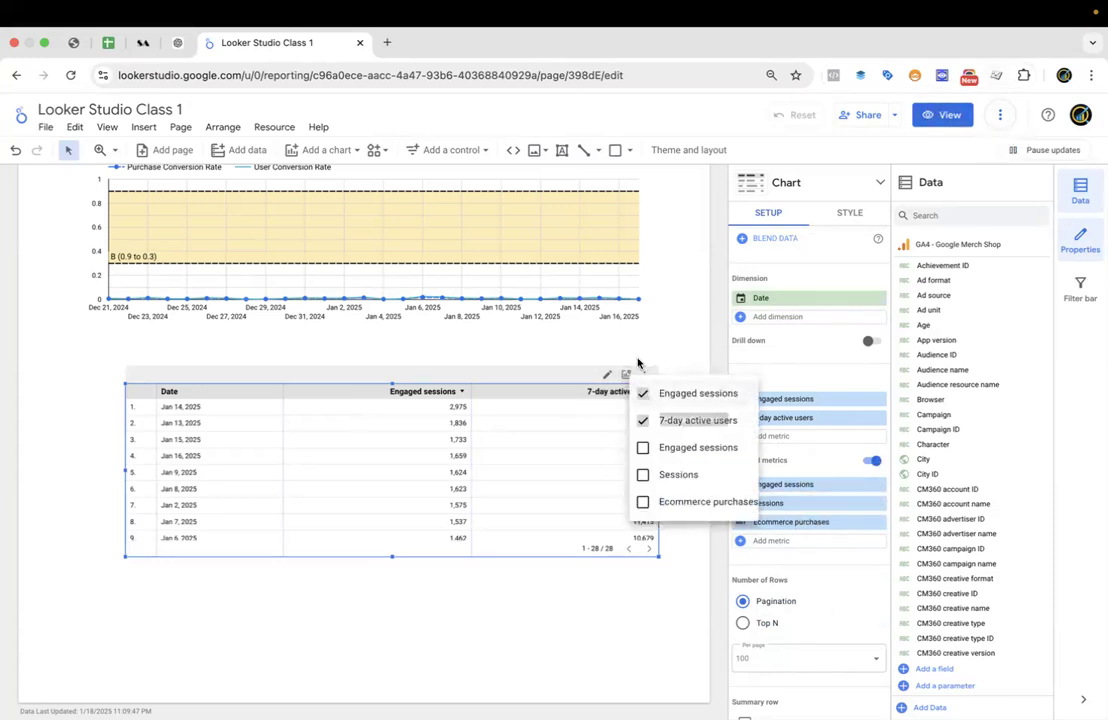
pyautogui.click(700, 310)
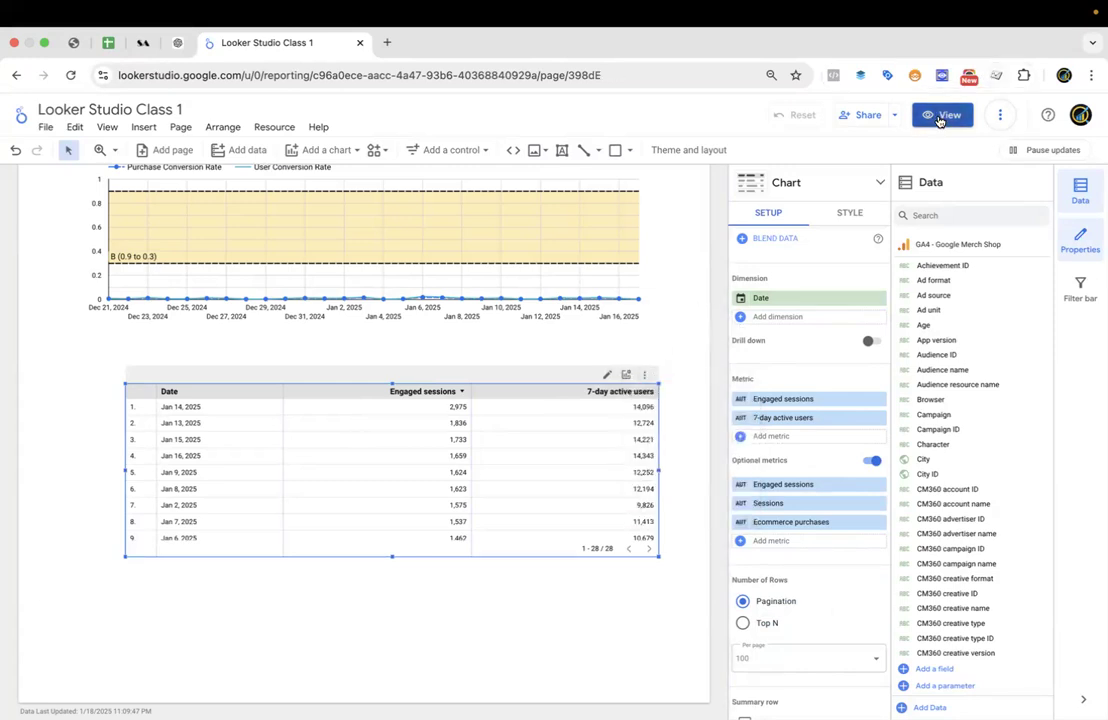
pyautogui.click(943, 115)
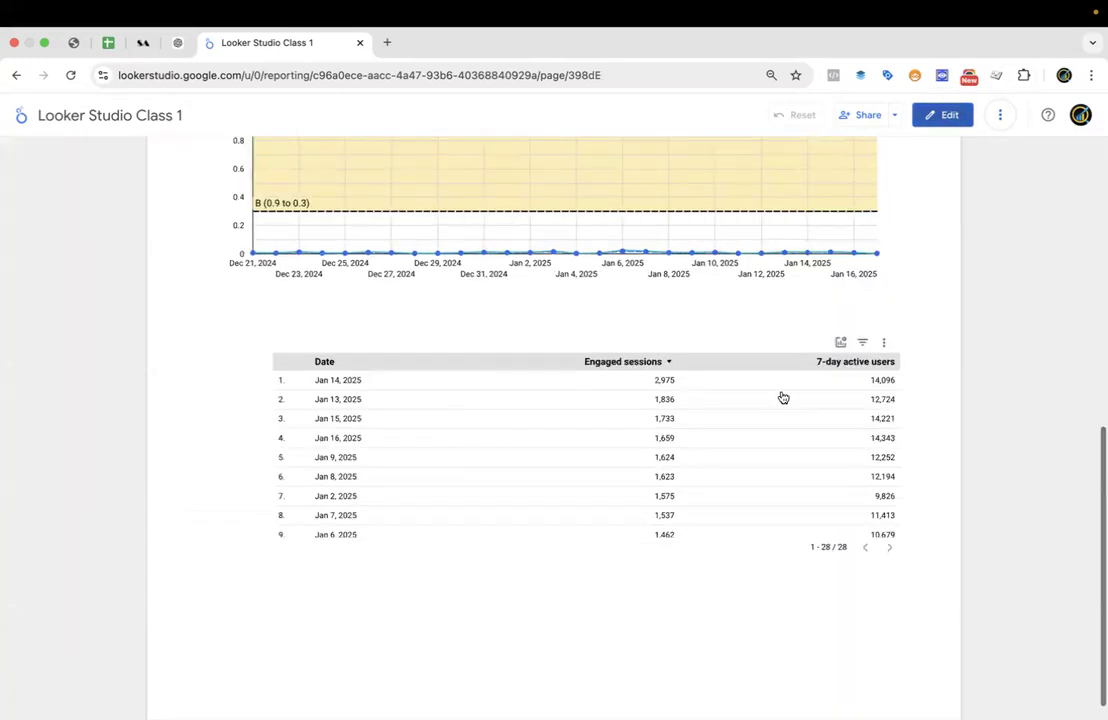
pyautogui.click(839, 344)
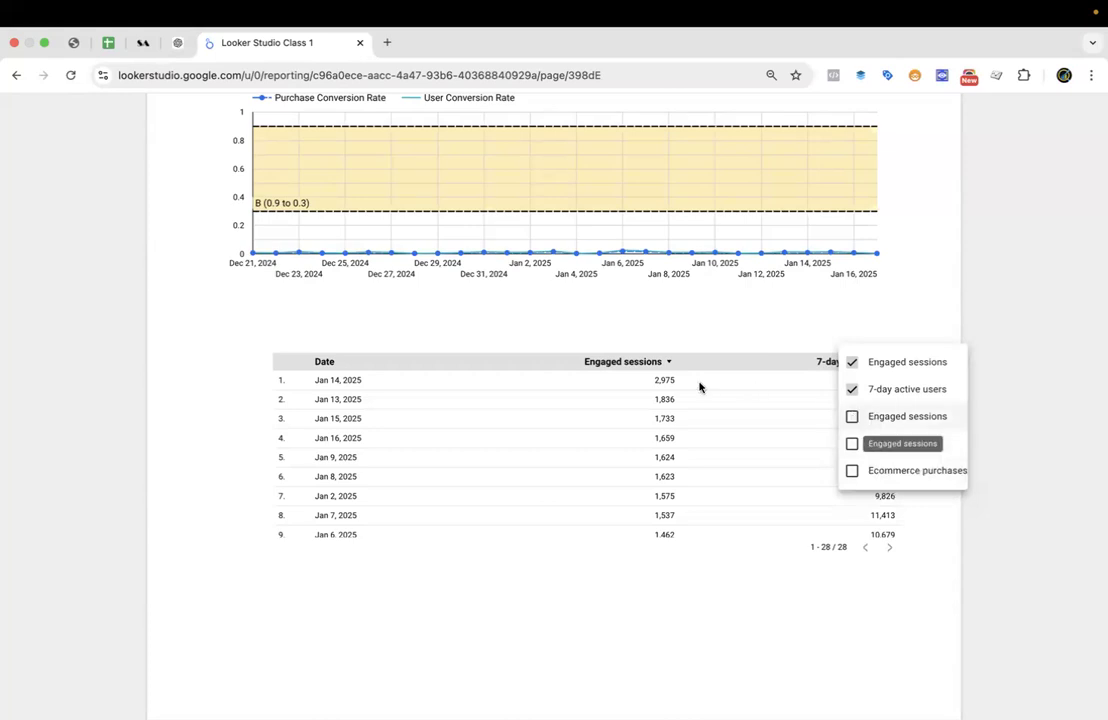
pyautogui.click(852, 416)
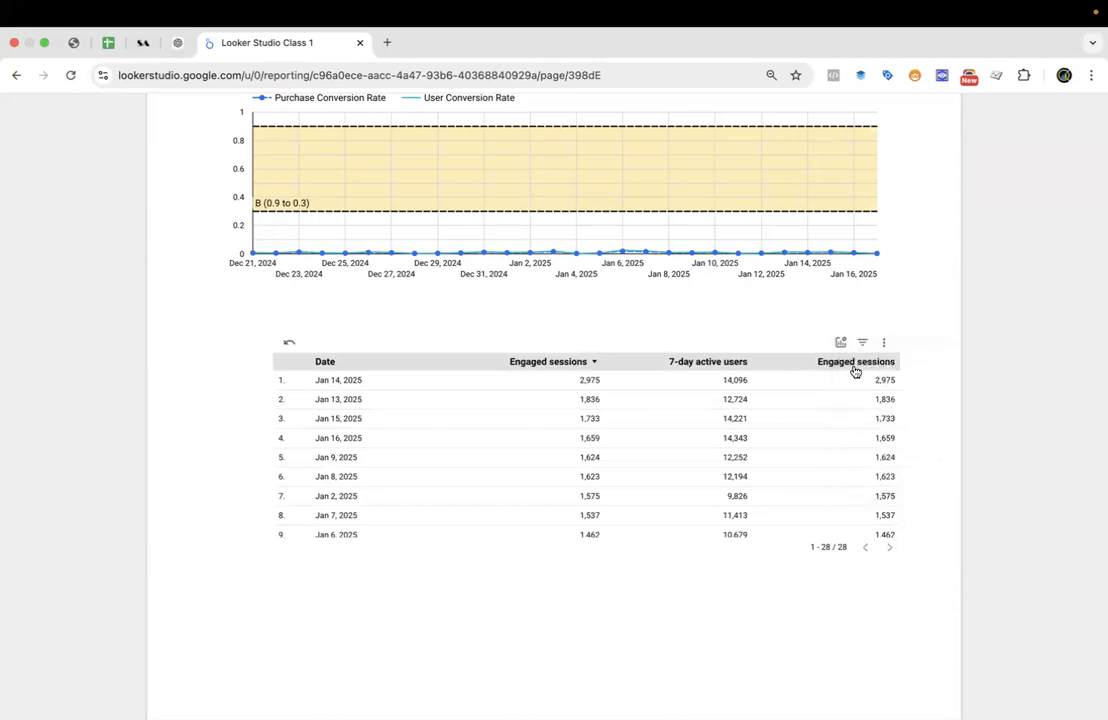
# In the viewed date table, hide "7-day active users" and show the optional "Ecommerce purchases" metric.
pyautogui.click(841, 342)
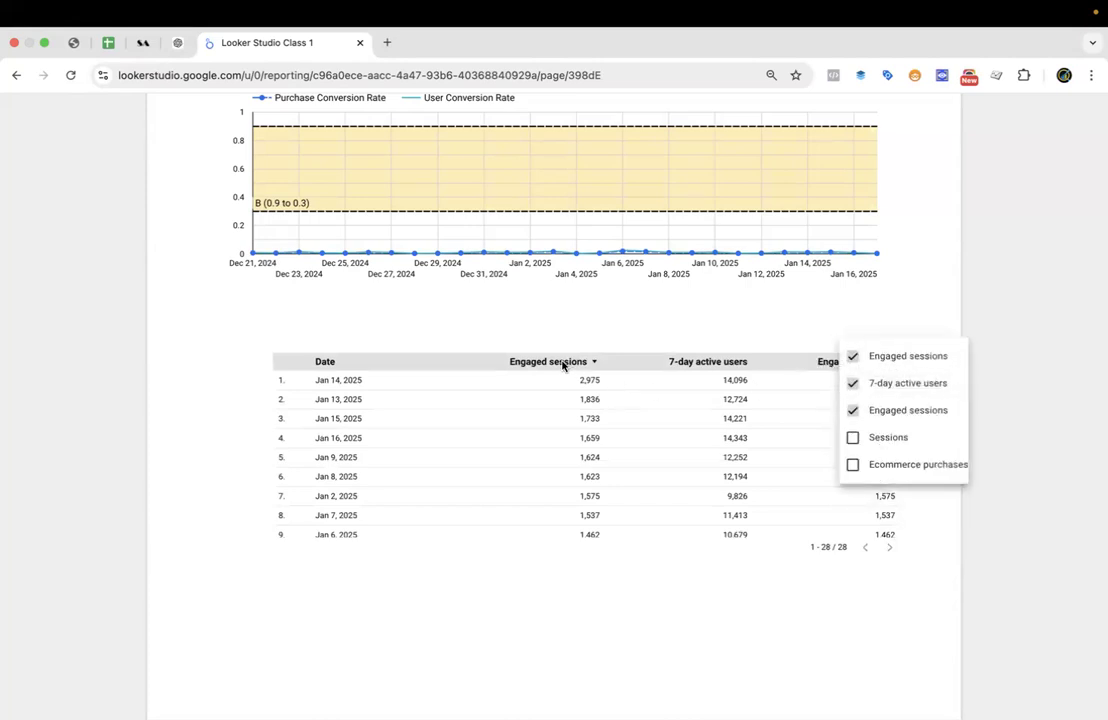
pyautogui.click(852, 386)
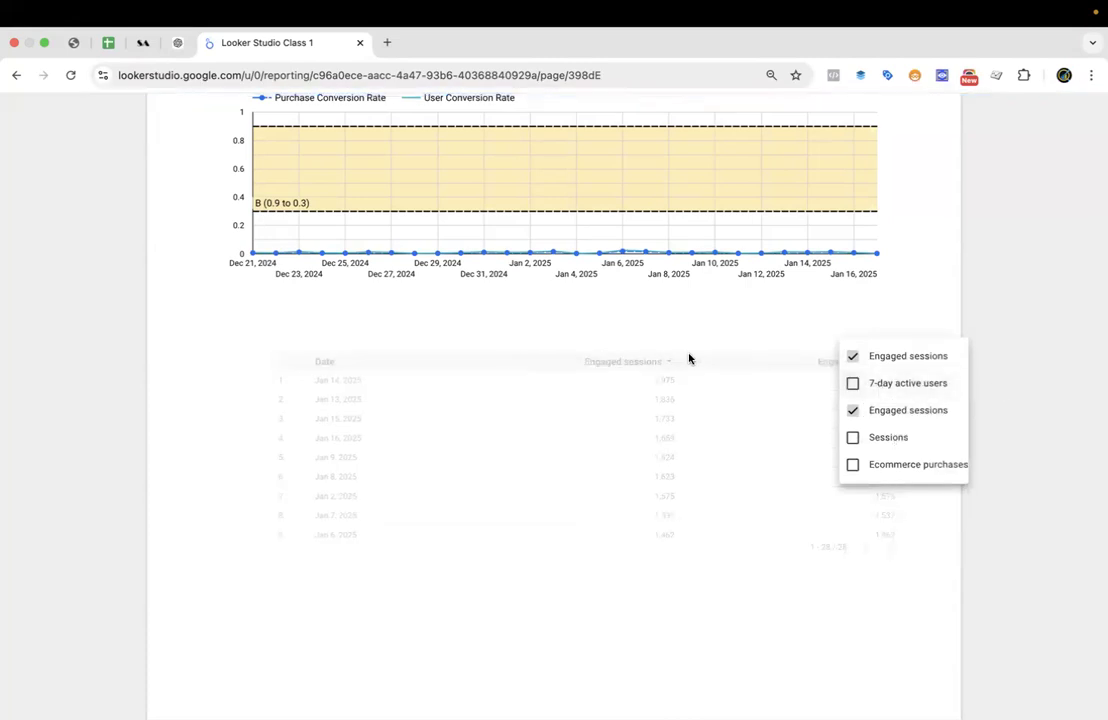
pyautogui.click(852, 465)
pyautogui.click(1019, 530)
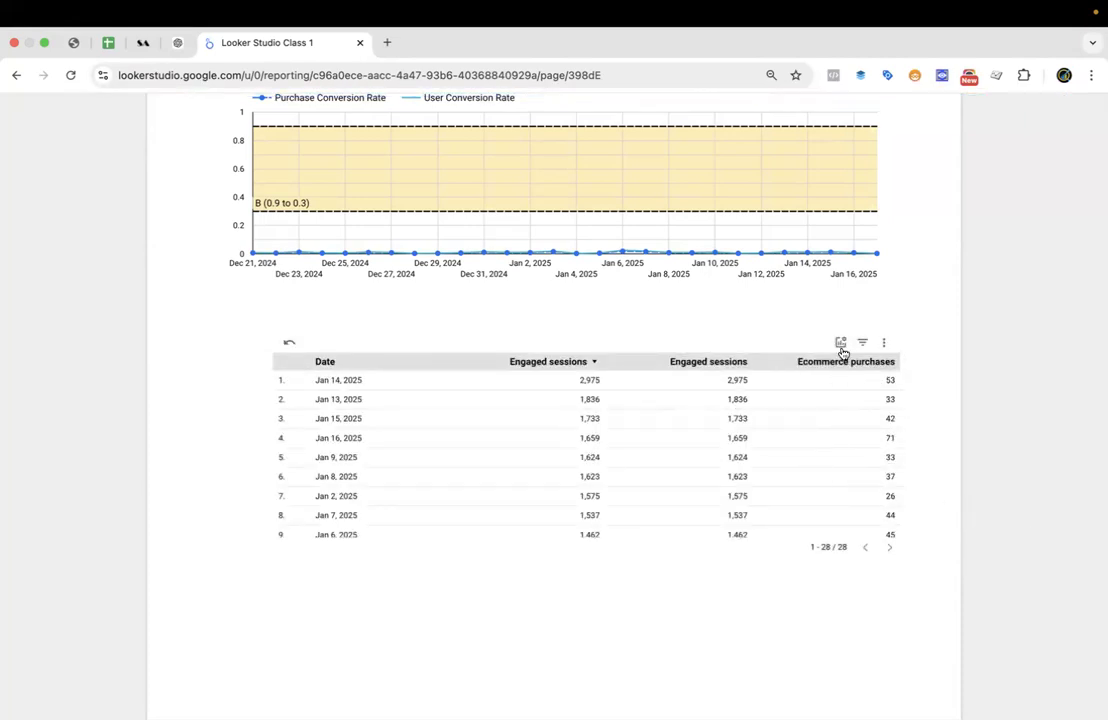
# Return to edit mode, select the date table and review its metric, row, sort, date range and filter settings.
pyautogui.moveTo(989, 104)
pyautogui.click(940, 115)
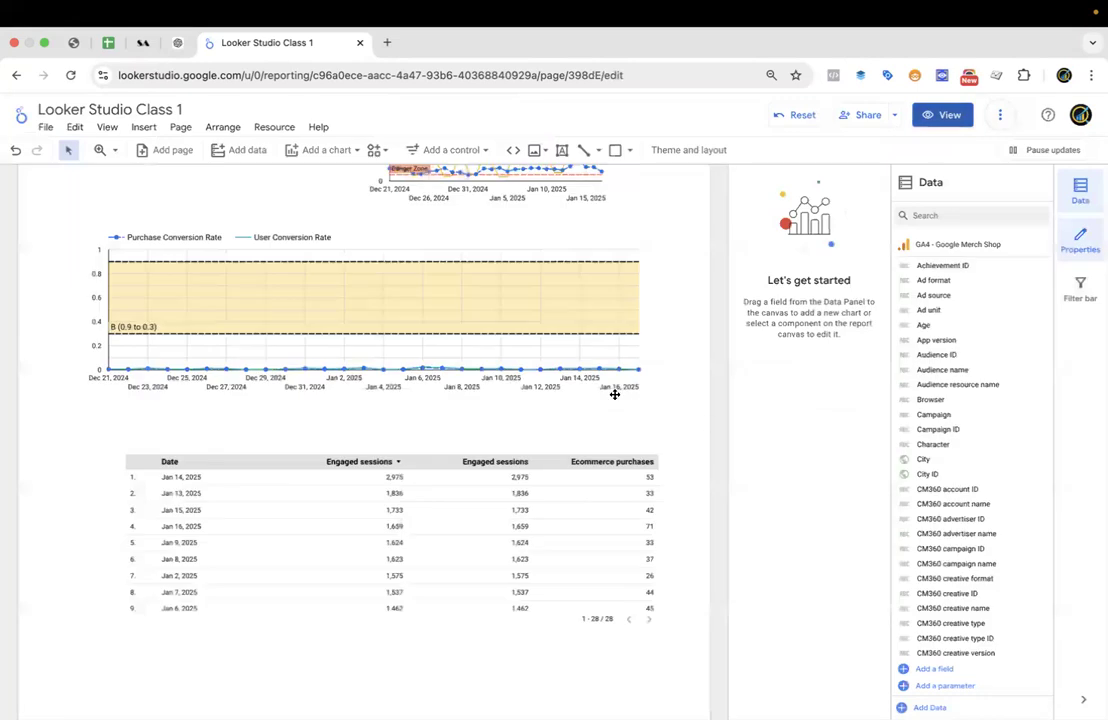
pyautogui.click(566, 495)
pyautogui.scroll(-10, 794, 505)
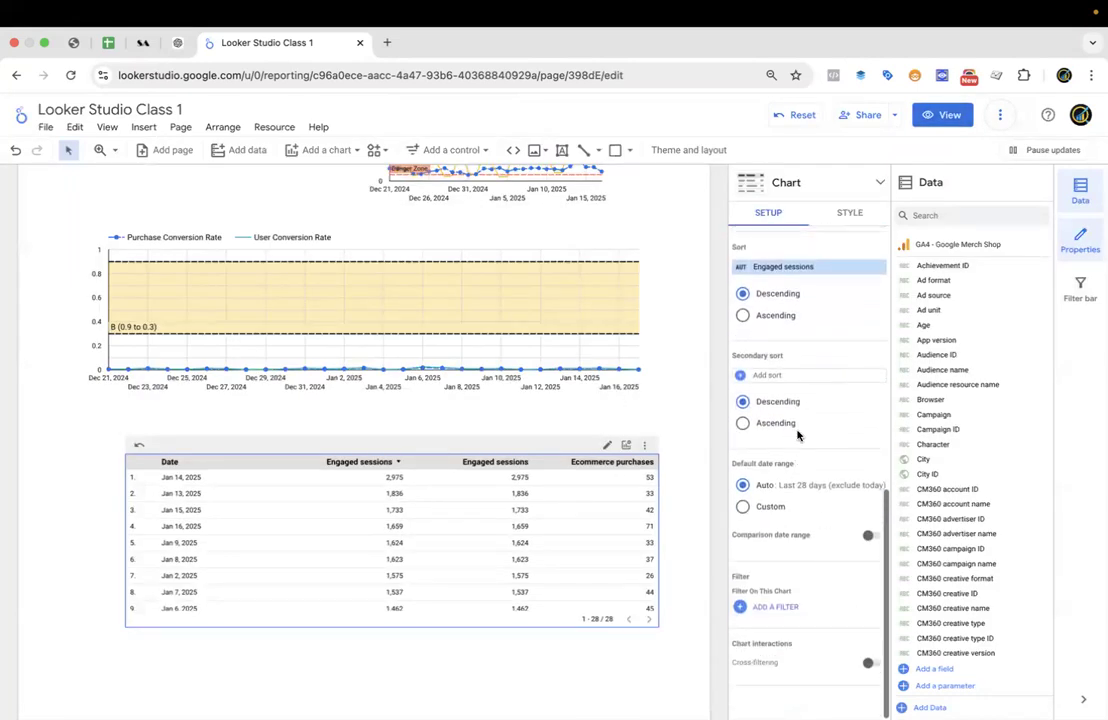
pyautogui.scroll(5, 809, 514)
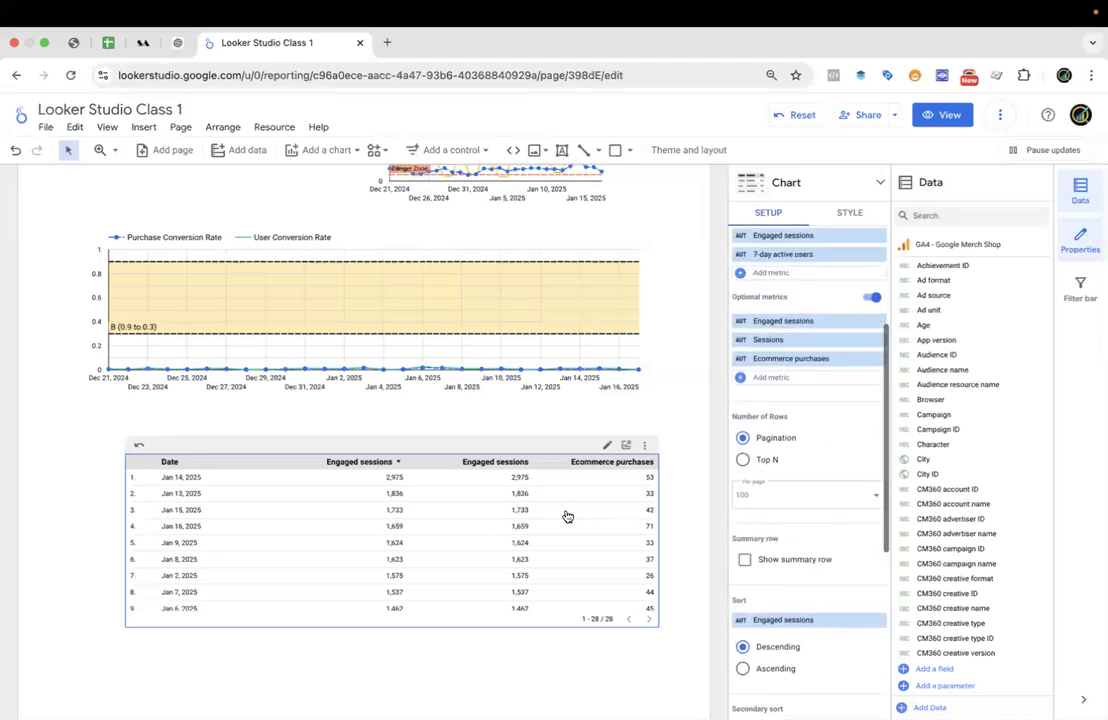
pyautogui.scroll(5, 796, 260)
pyautogui.scroll(-3, 814, 463)
pyautogui.scroll(-8, 814, 463)
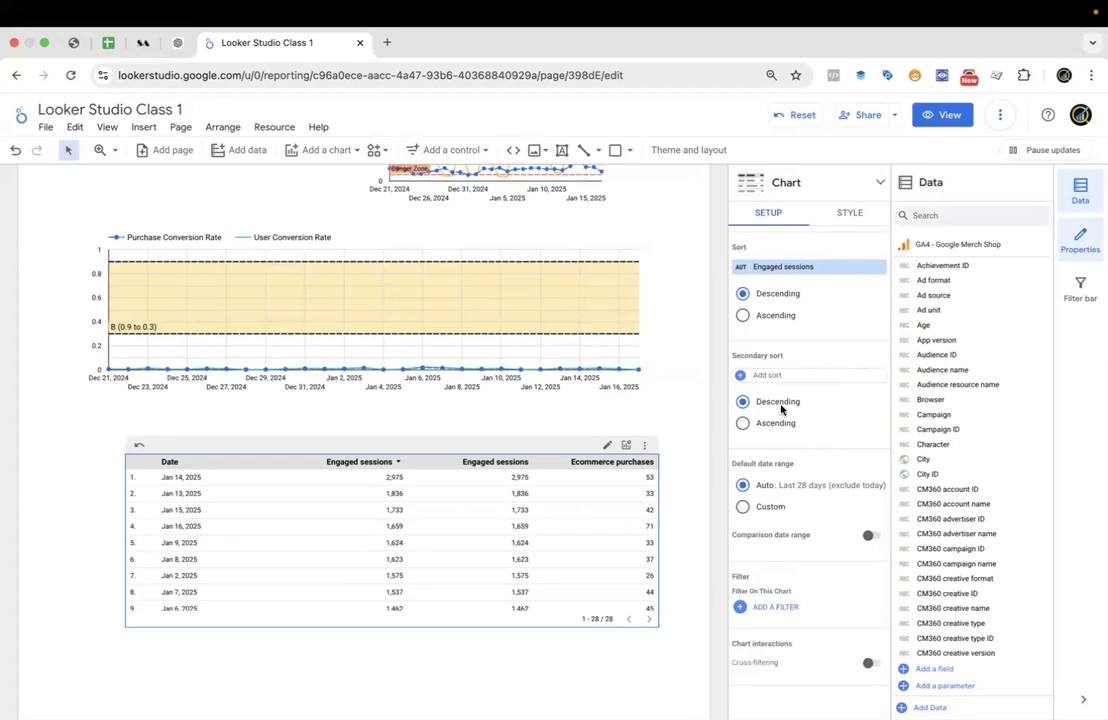
pyautogui.scroll(8, 779, 405)
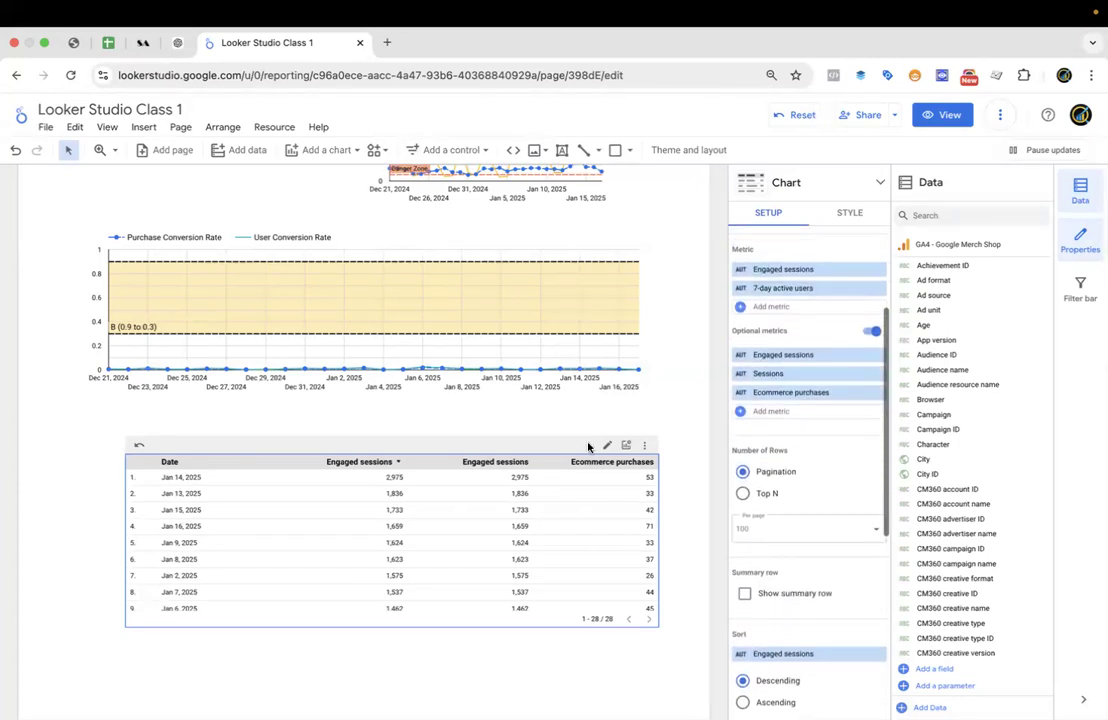
pyautogui.scroll(3, 764, 413)
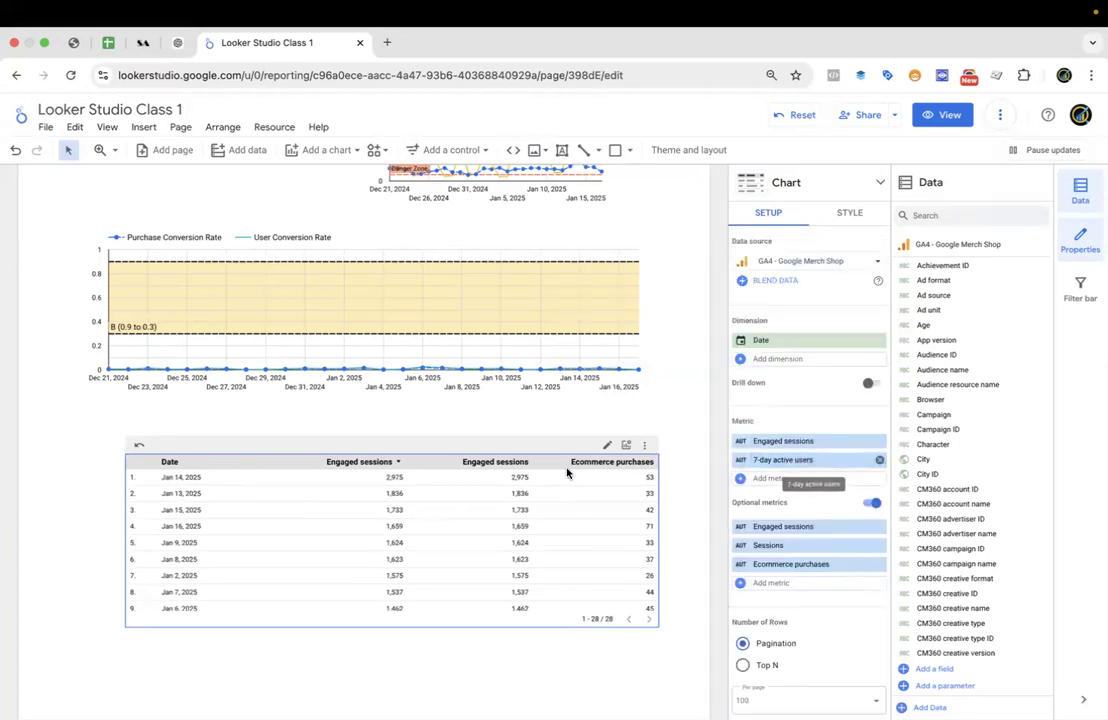
pyautogui.scroll(-4, 797, 487)
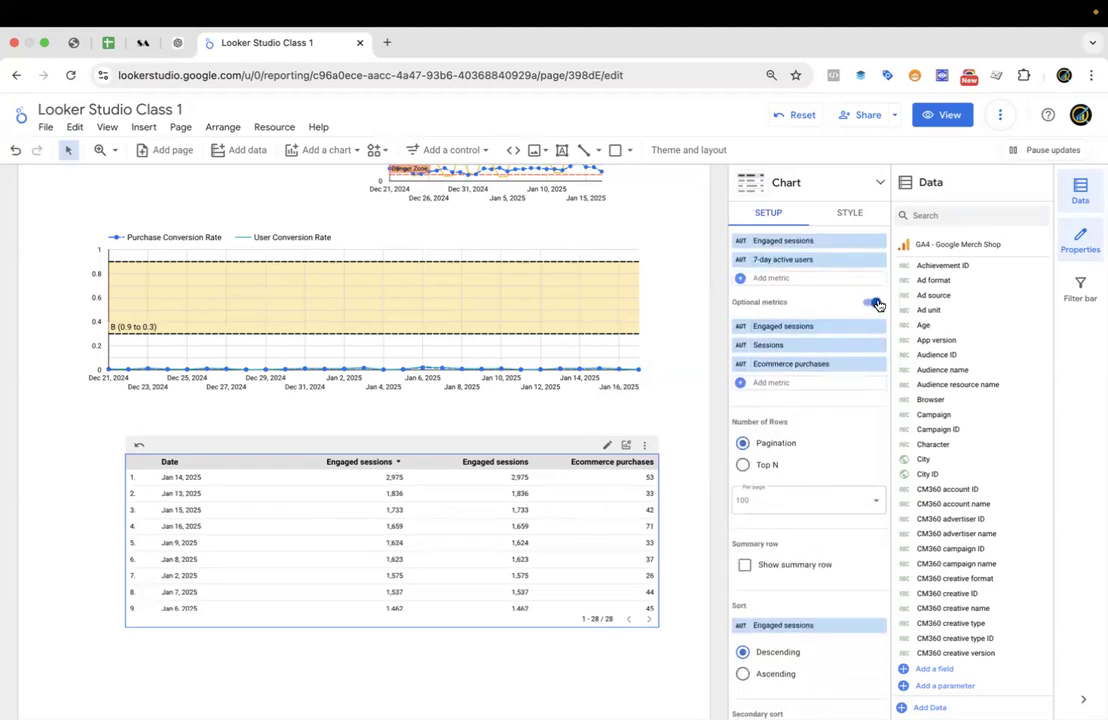
pyautogui.scroll(-2, 809, 446)
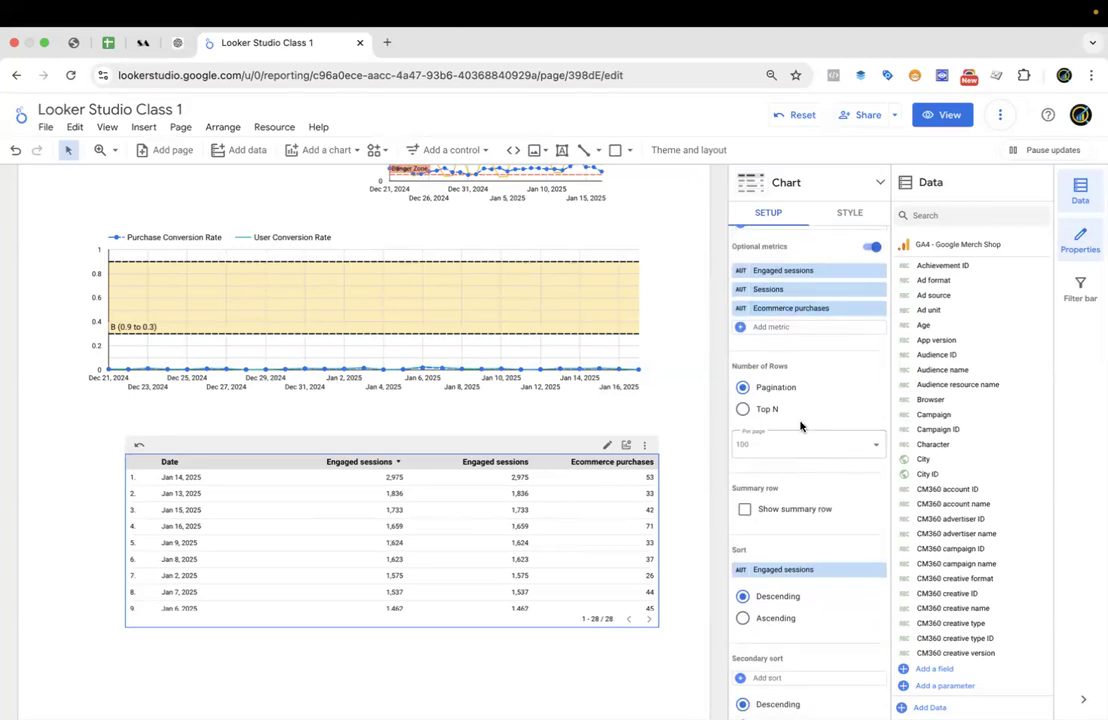
pyautogui.scroll(5, 809, 430)
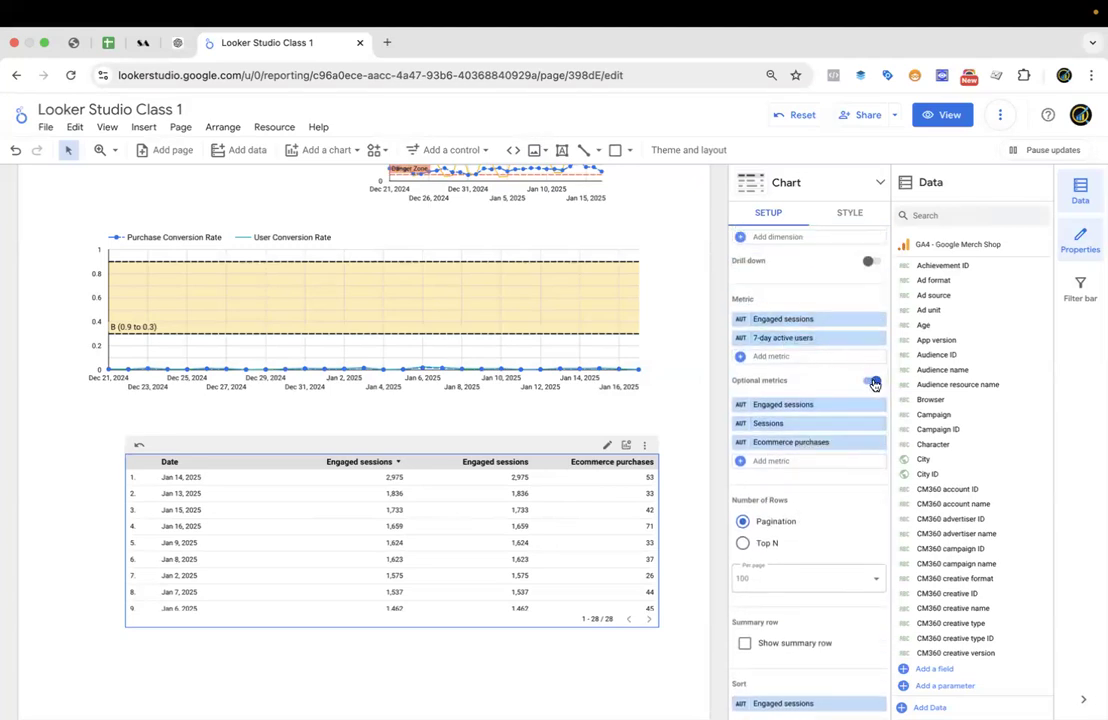
# Turn off the date table's optional metrics and turn on metric sliders instead.
pyautogui.click(873, 382)
pyautogui.scroll(-1, 800, 470)
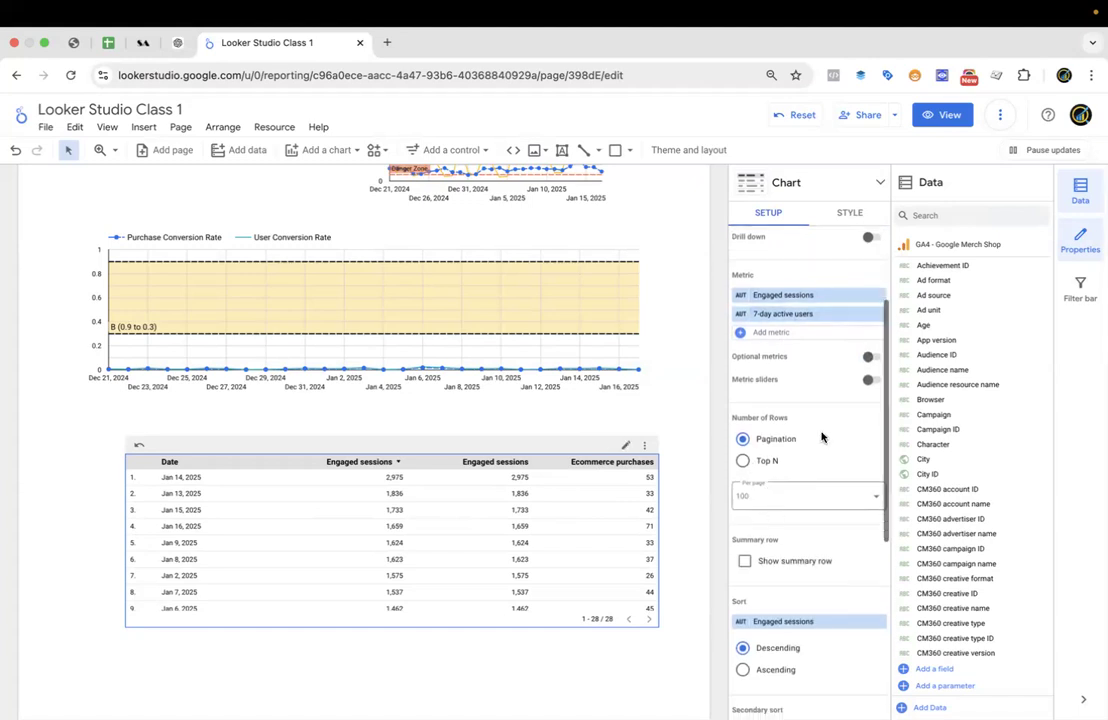
pyautogui.click(870, 358)
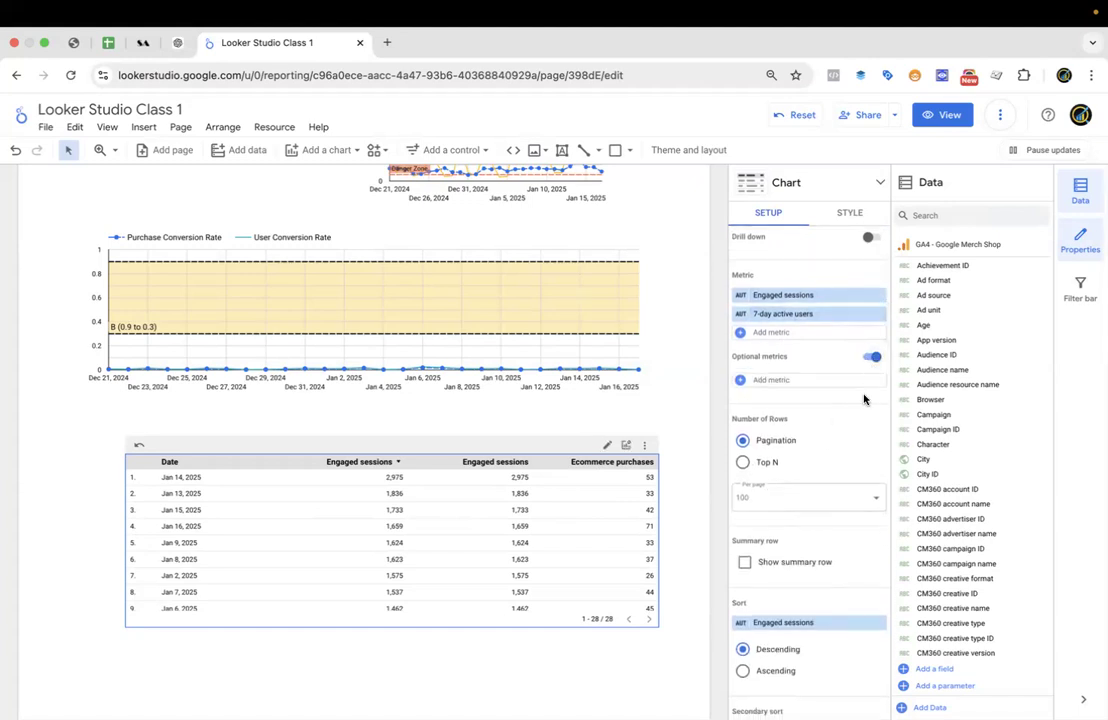
pyautogui.click(874, 359)
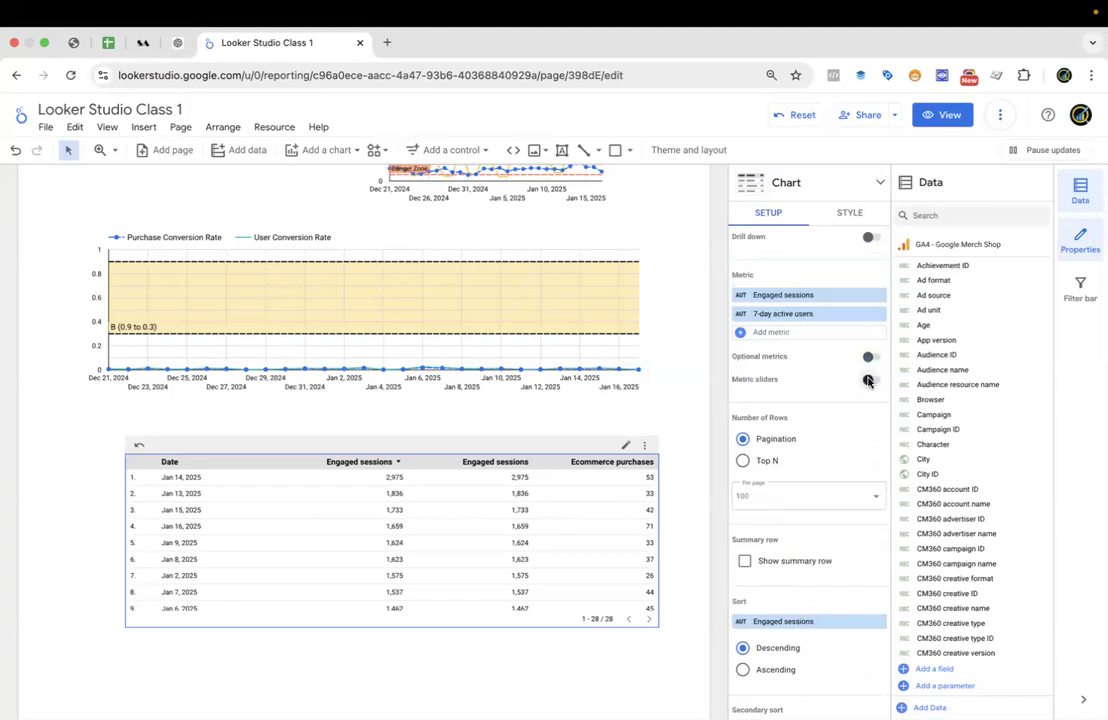
pyautogui.click(868, 380)
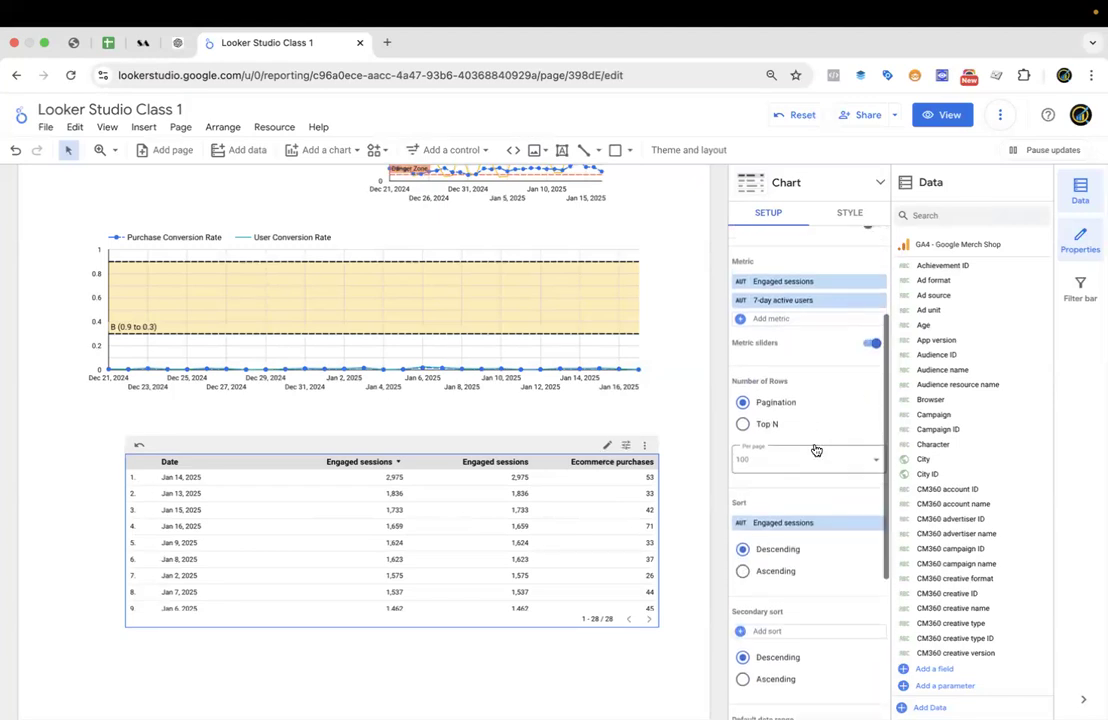
pyautogui.scroll(2, 814, 449)
pyautogui.scroll(-3, 814, 449)
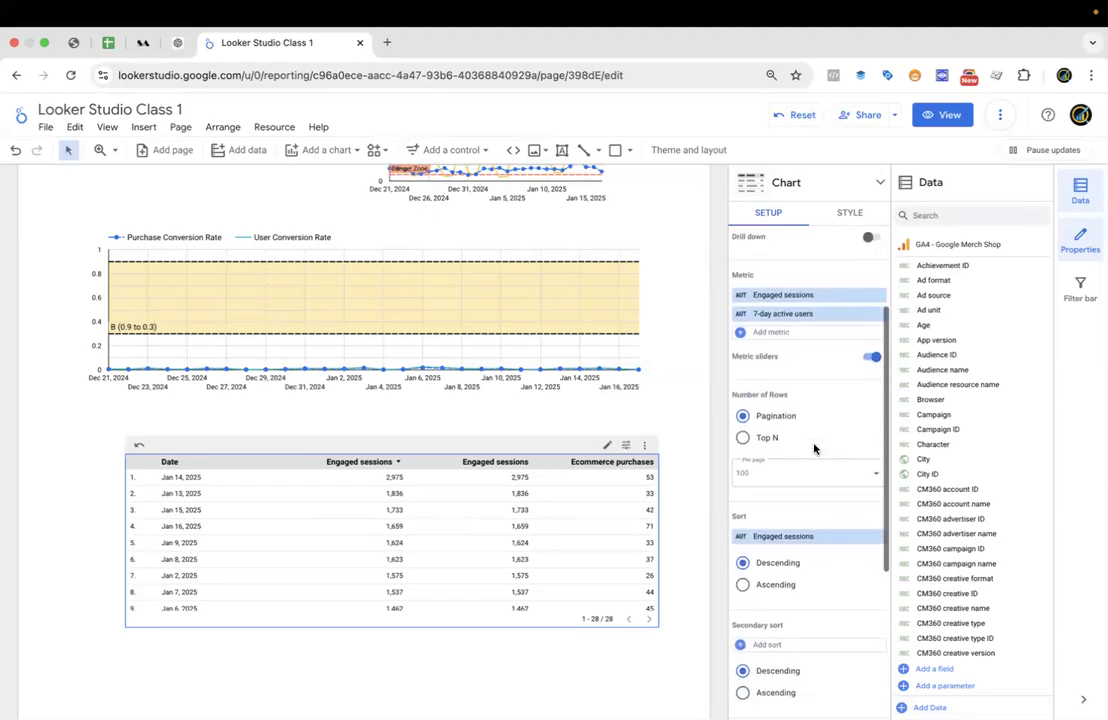
pyautogui.scroll(2, 805, 420)
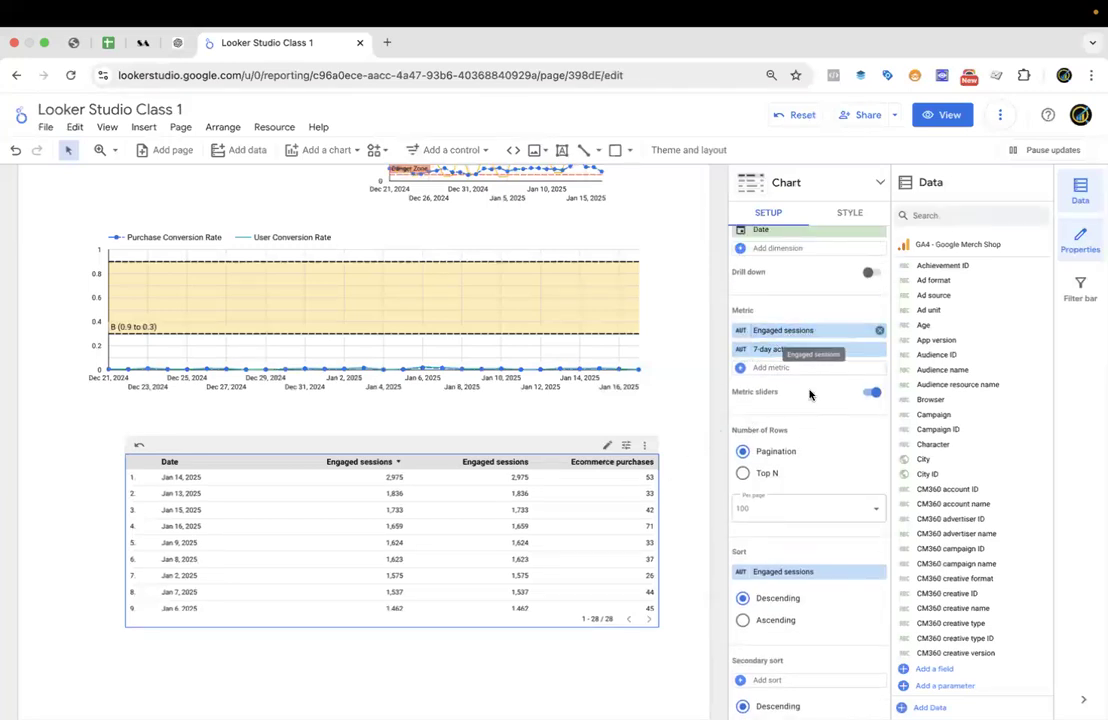
pyautogui.scroll(-5, 810, 392)
pyautogui.scroll(-8, 809, 395)
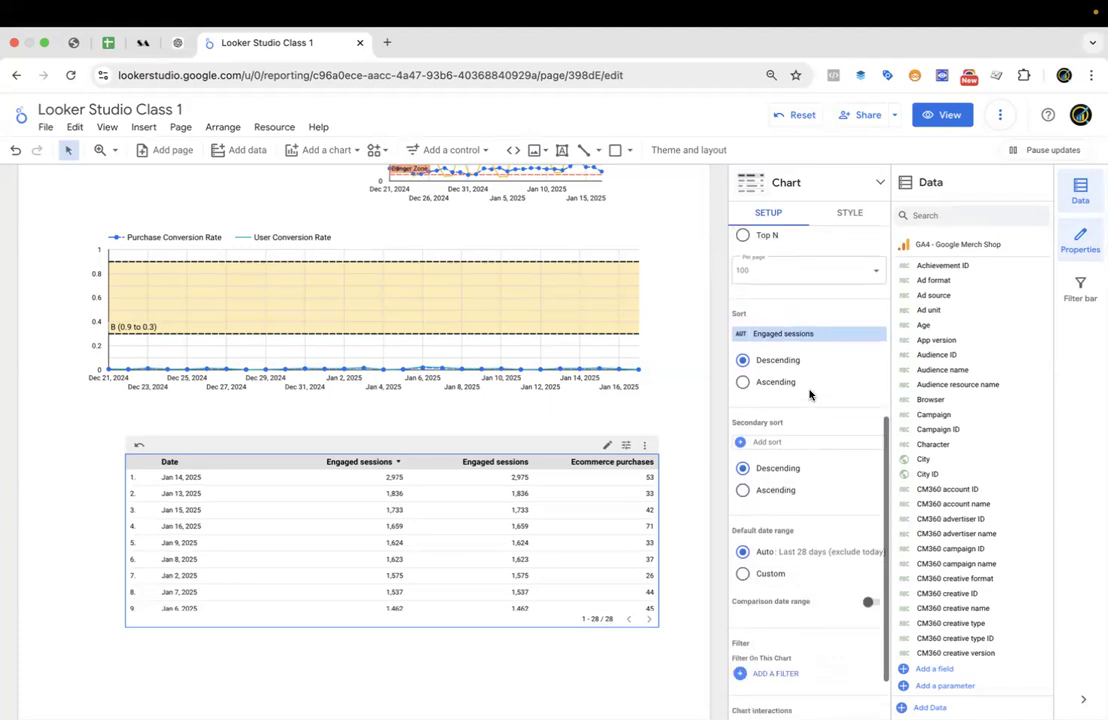
pyautogui.scroll(12, 815, 396)
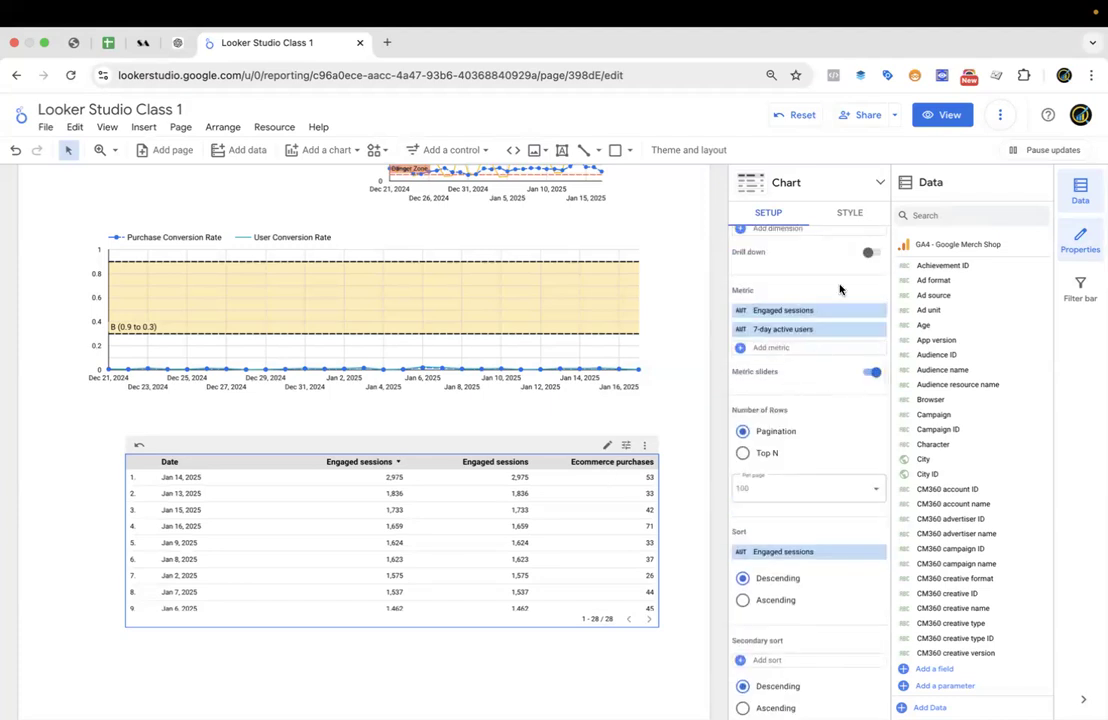
# Preview the report in view mode to check the date table's metric sliders, and return to editing with the table selected.
pyautogui.click(938, 118)
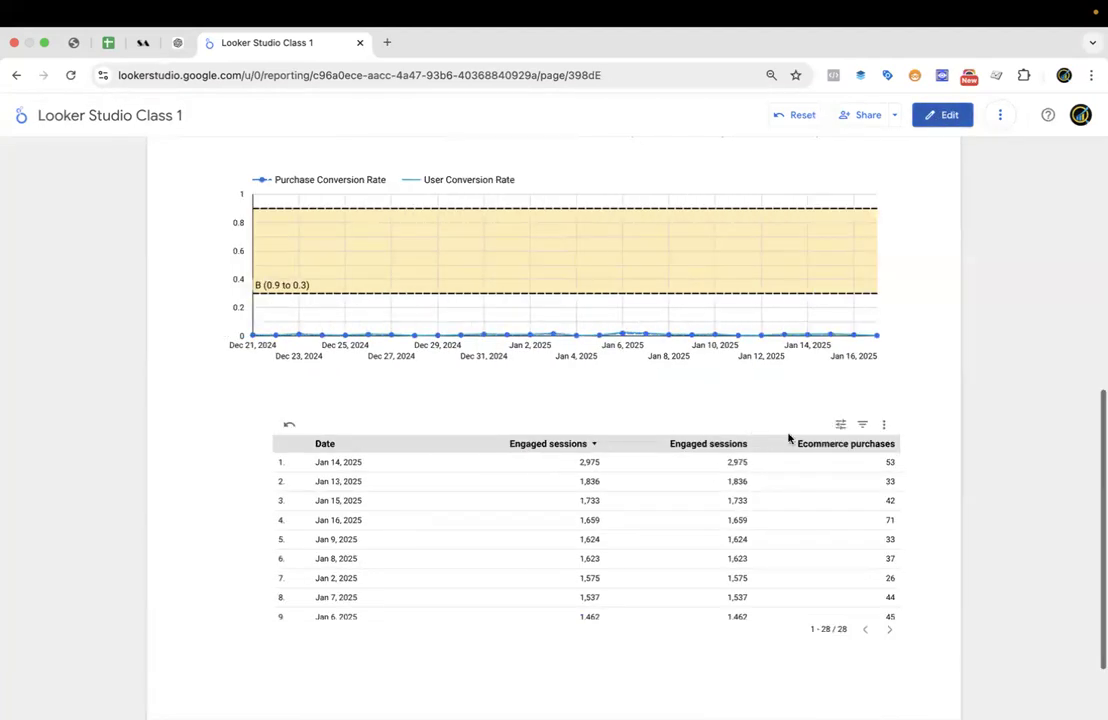
pyautogui.click(841, 426)
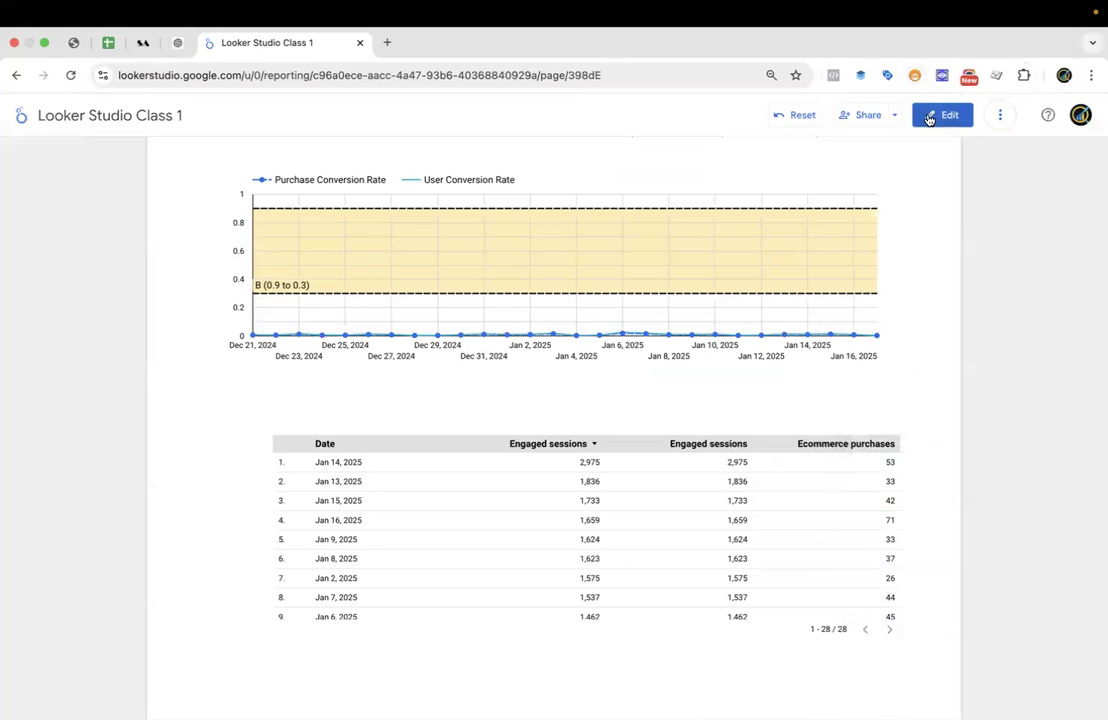
pyautogui.click(940, 115)
pyautogui.click(514, 492)
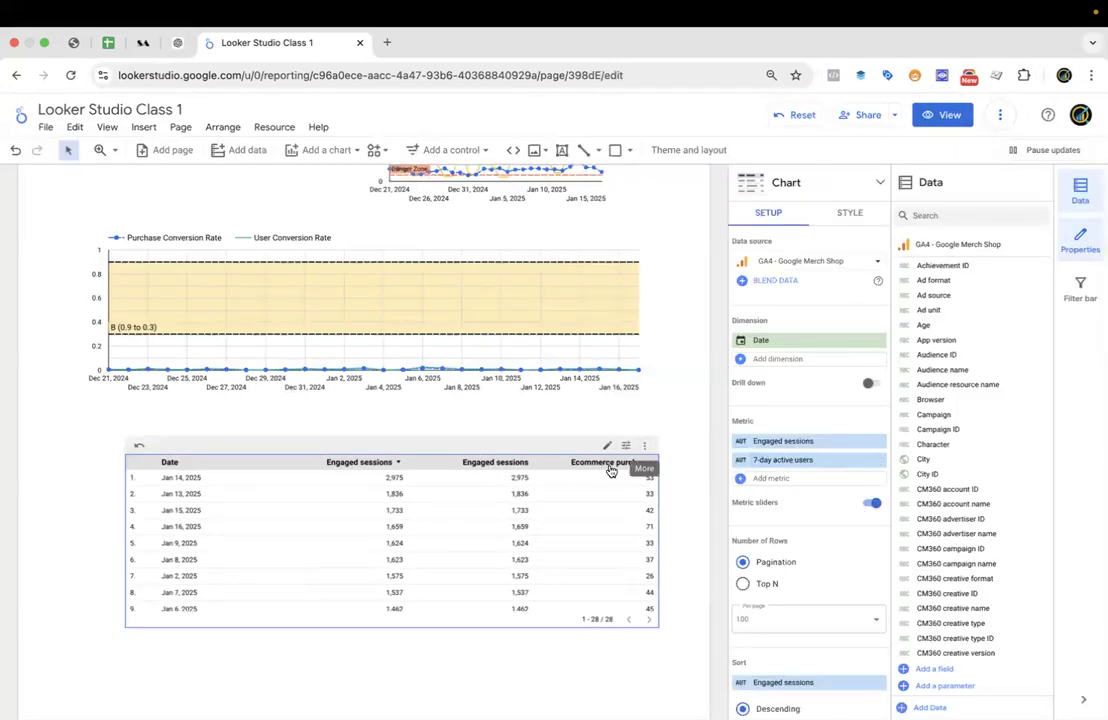
# Turn off both metric sliders and optional metrics for the date table.
pyautogui.click(783, 479)
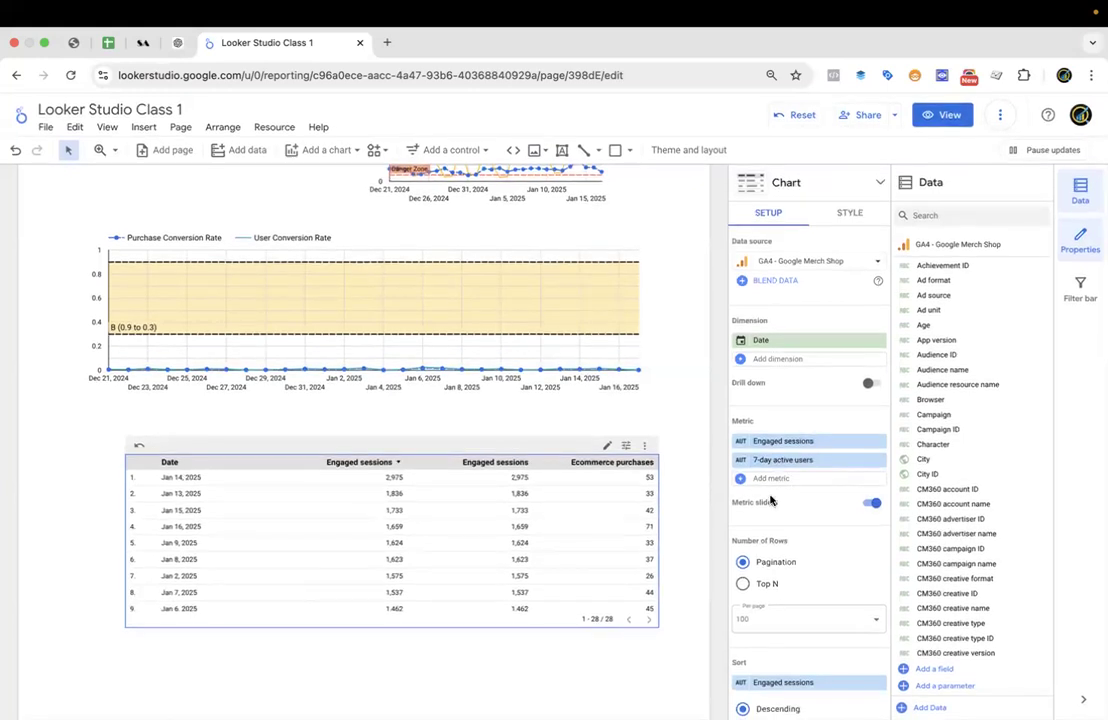
pyautogui.click(869, 503)
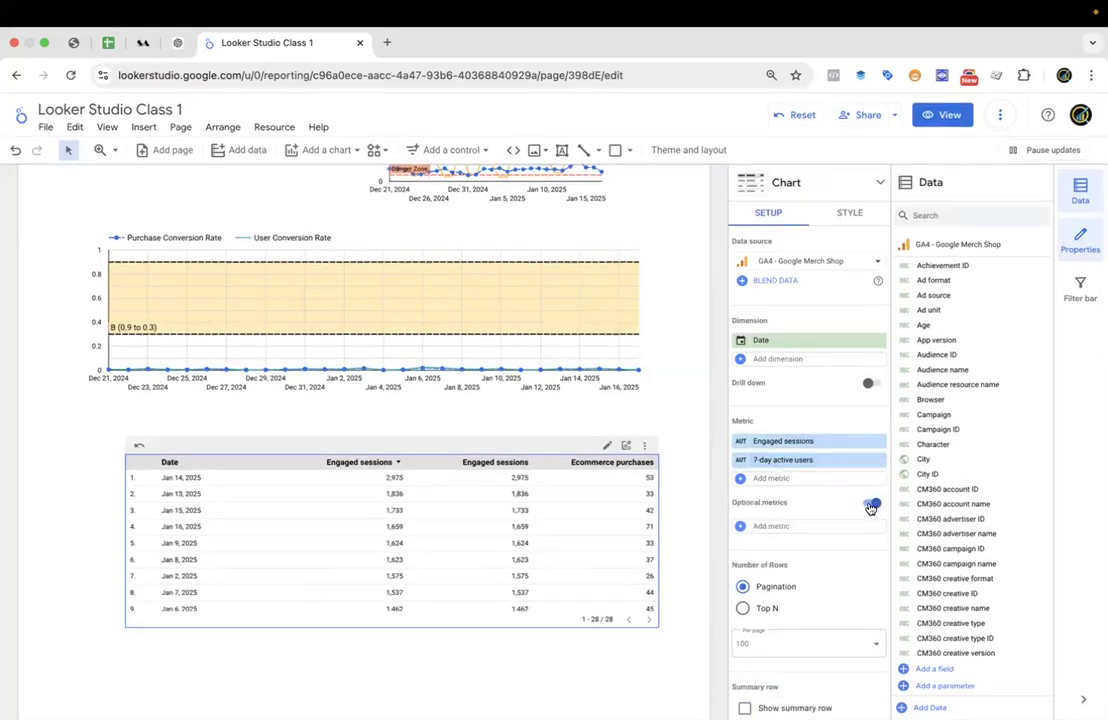
pyautogui.click(866, 502)
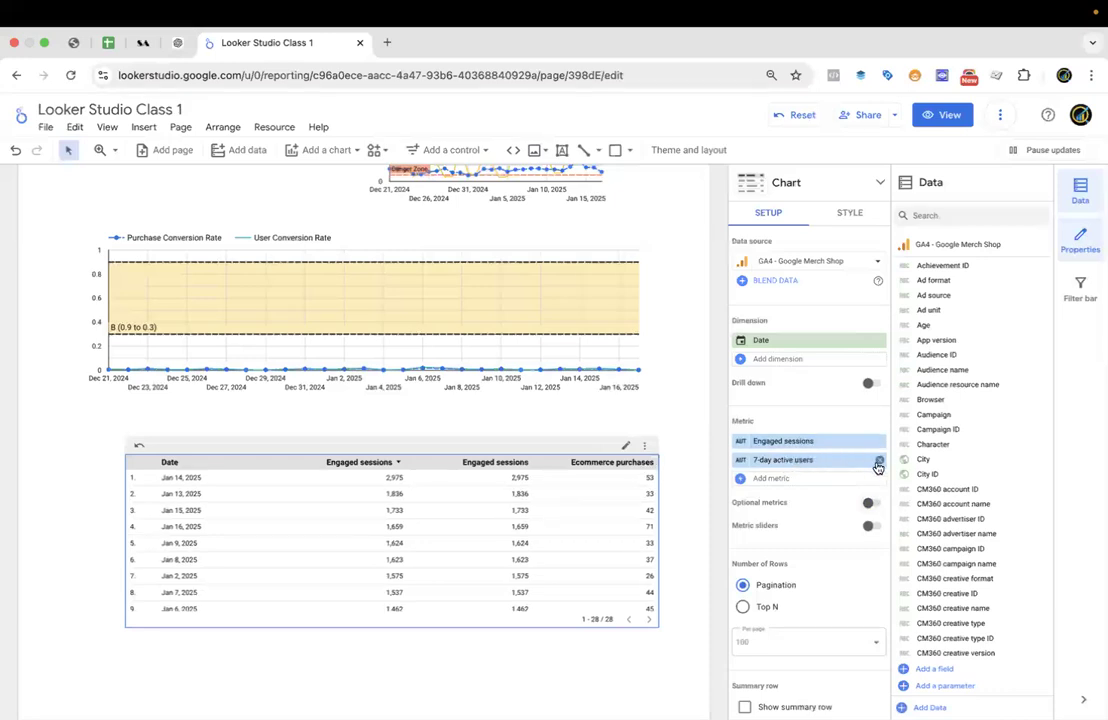
# Remove and re-add the "7-day active users" metric in the date table, and add "Sessions" as a third metric.
pyautogui.click(872, 462)
pyautogui.click(793, 460)
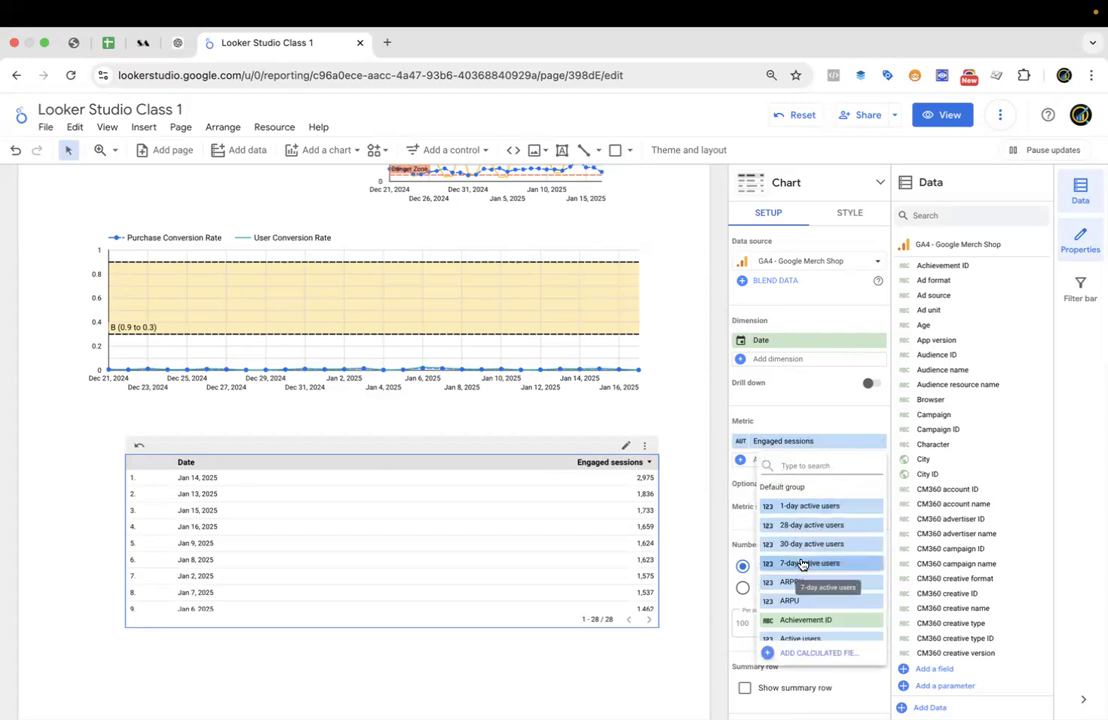
pyautogui.click(800, 563)
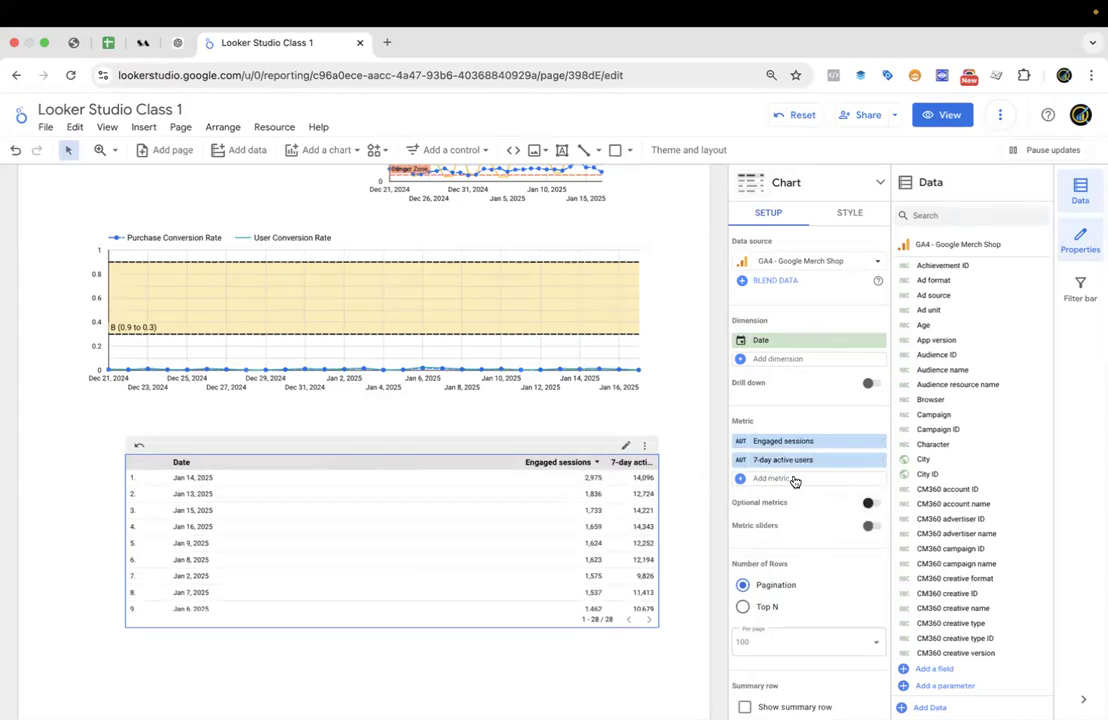
pyautogui.click(794, 479)
pyautogui.write('sessions')
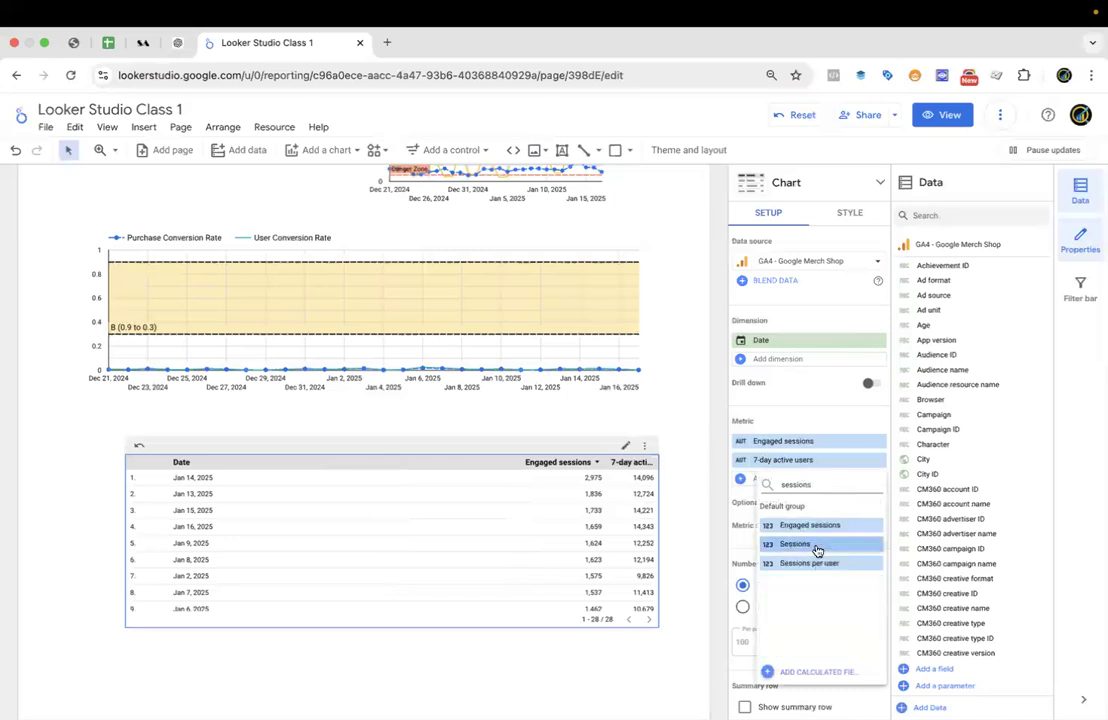
pyautogui.click(815, 545)
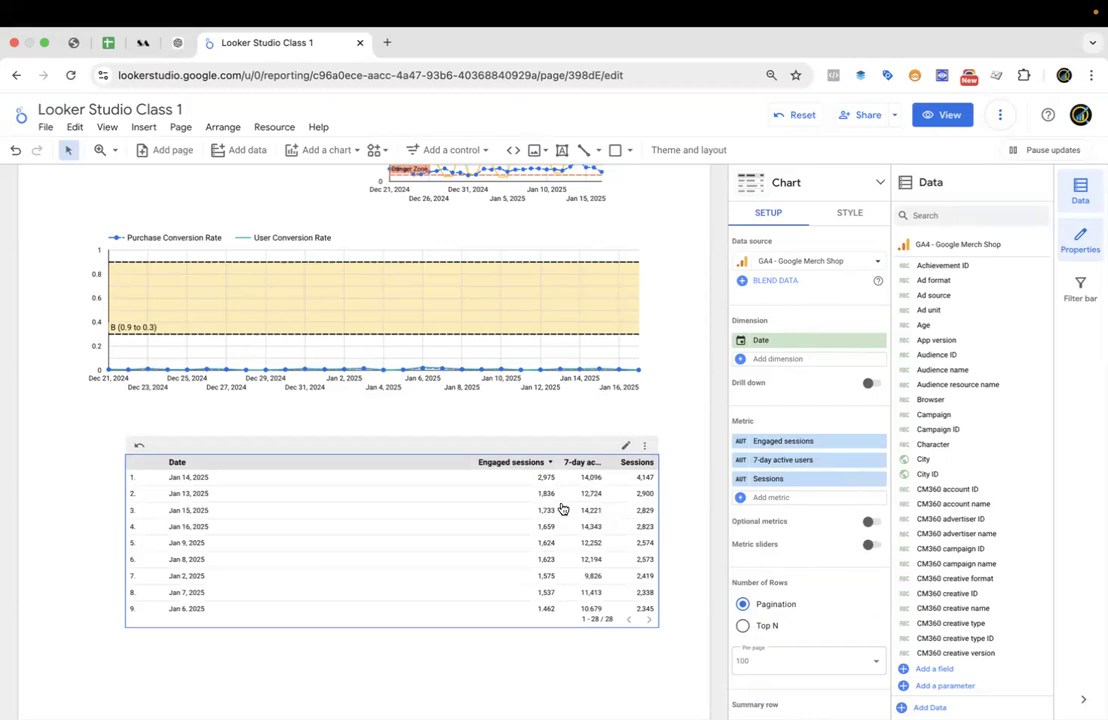
pyautogui.moveTo(537, 497); pyautogui.dragTo(466, 515)
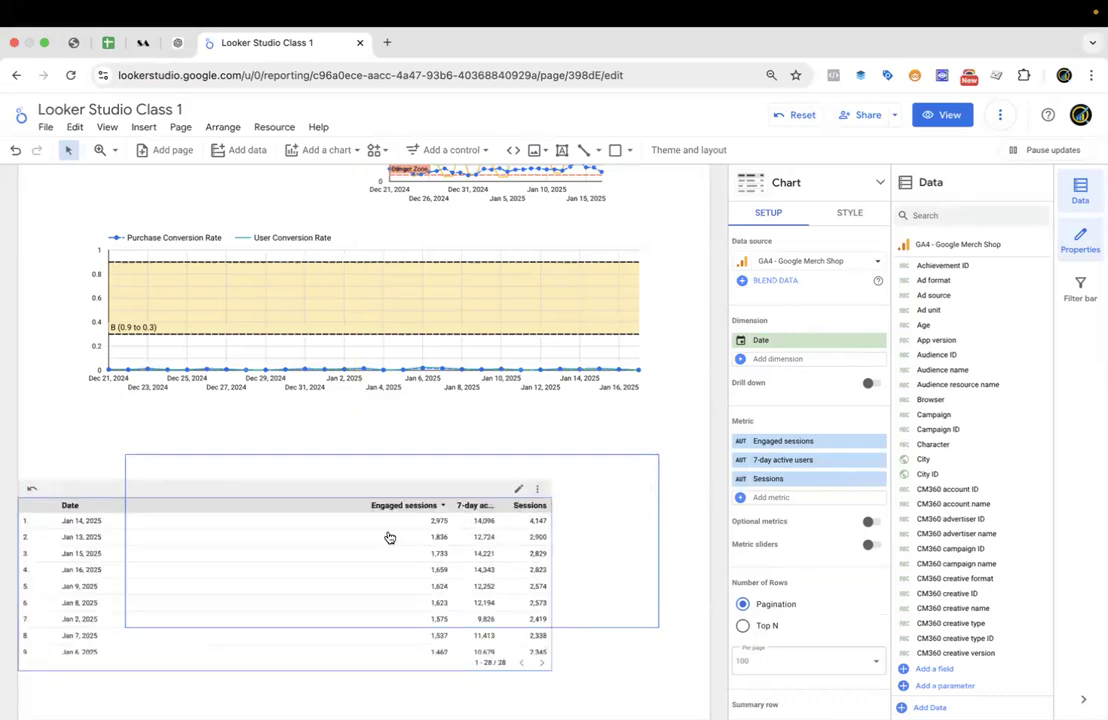
pyautogui.press('super+z')
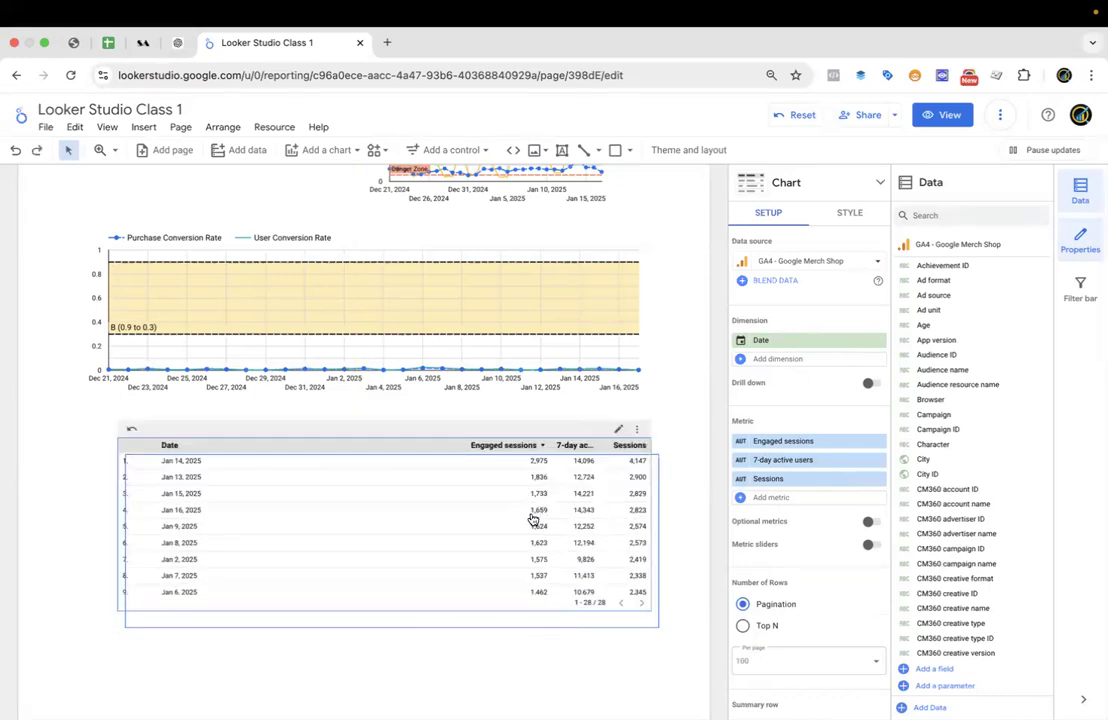
pyautogui.click(49, 425)
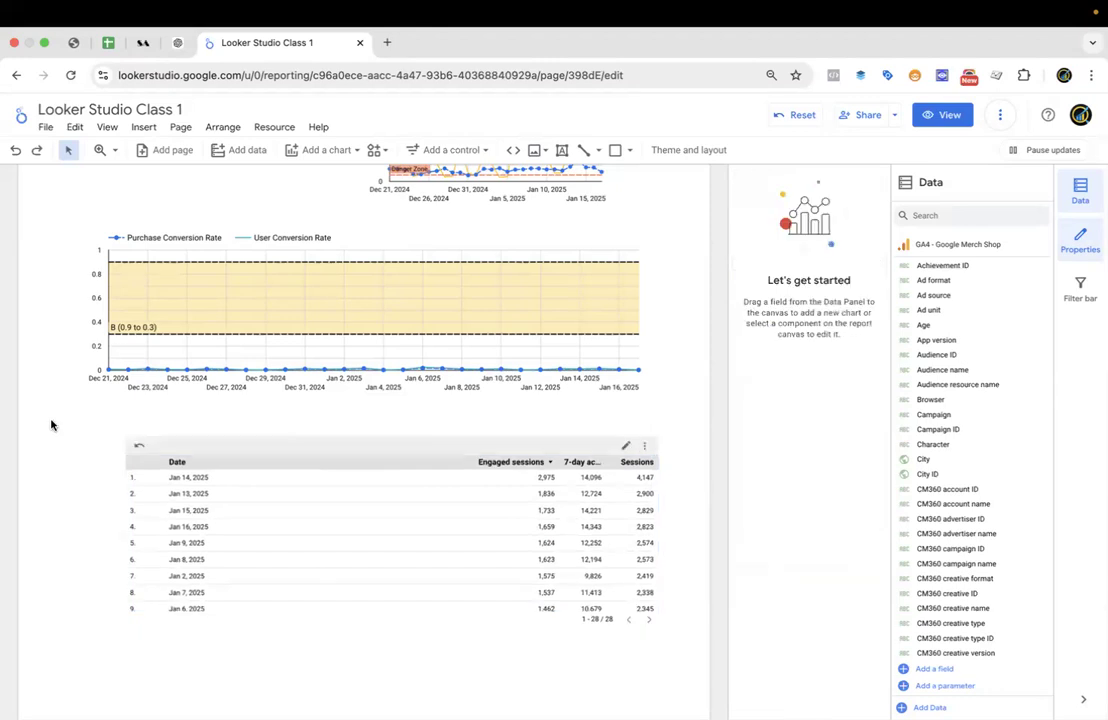
# Select the date table and sort its rows by "7-day active users" in descending order.
pyautogui.click(475, 527)
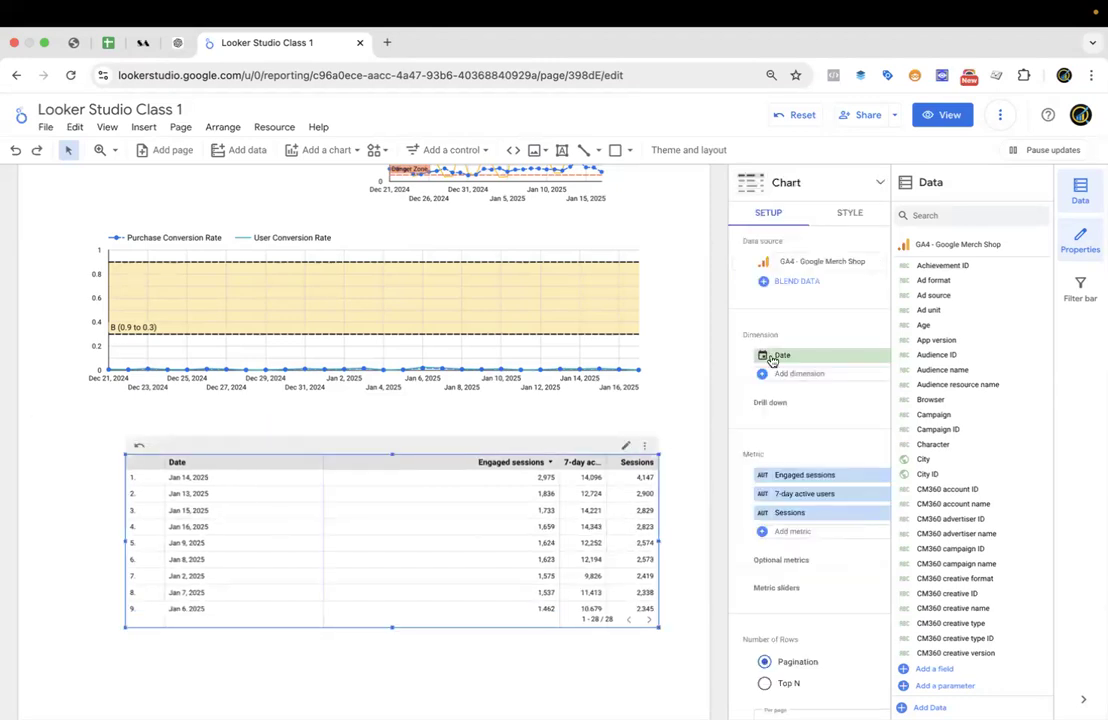
pyautogui.click(578, 463)
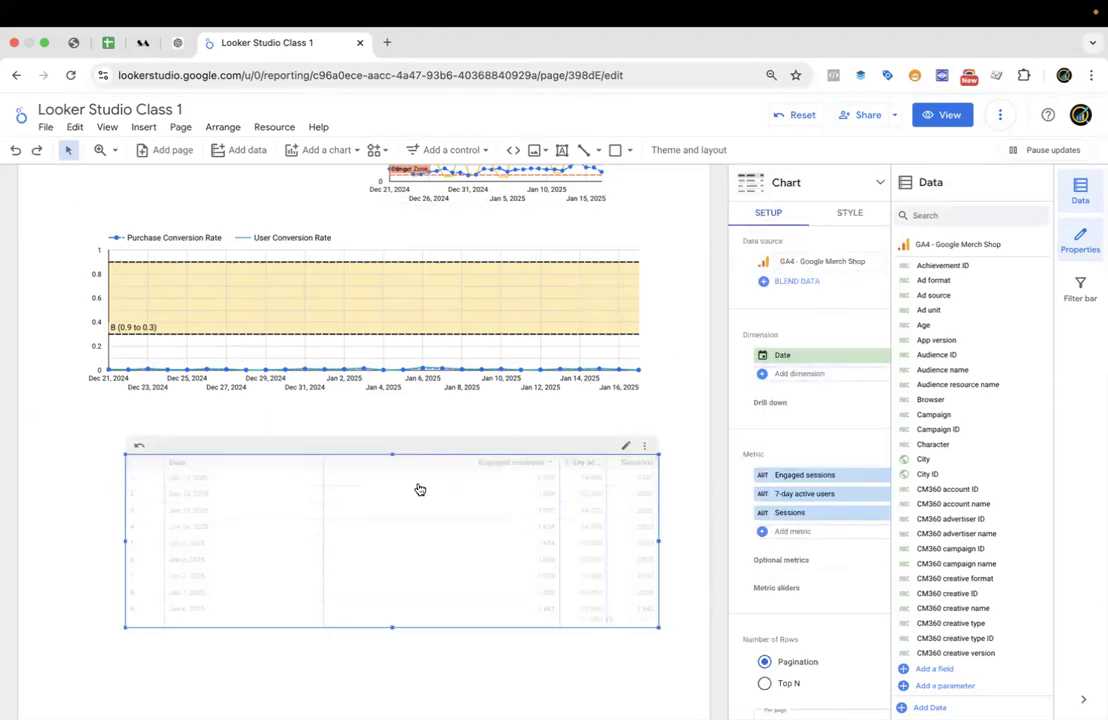
pyautogui.scroll(-10, 843, 438)
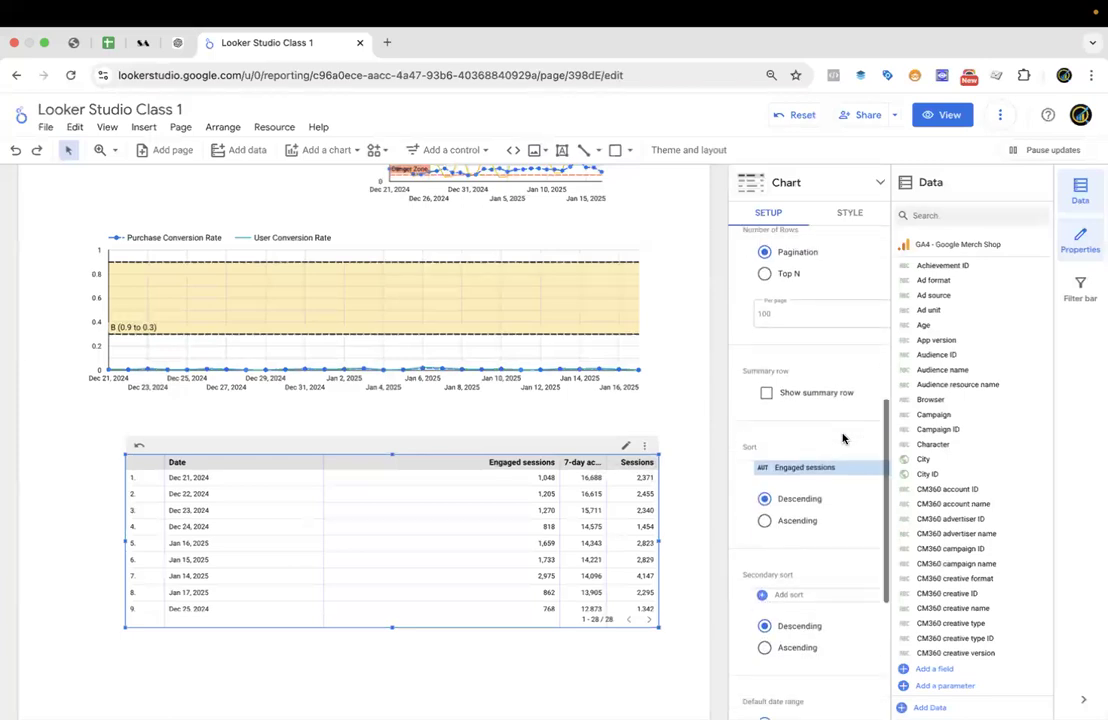
pyautogui.scroll(10, 843, 438)
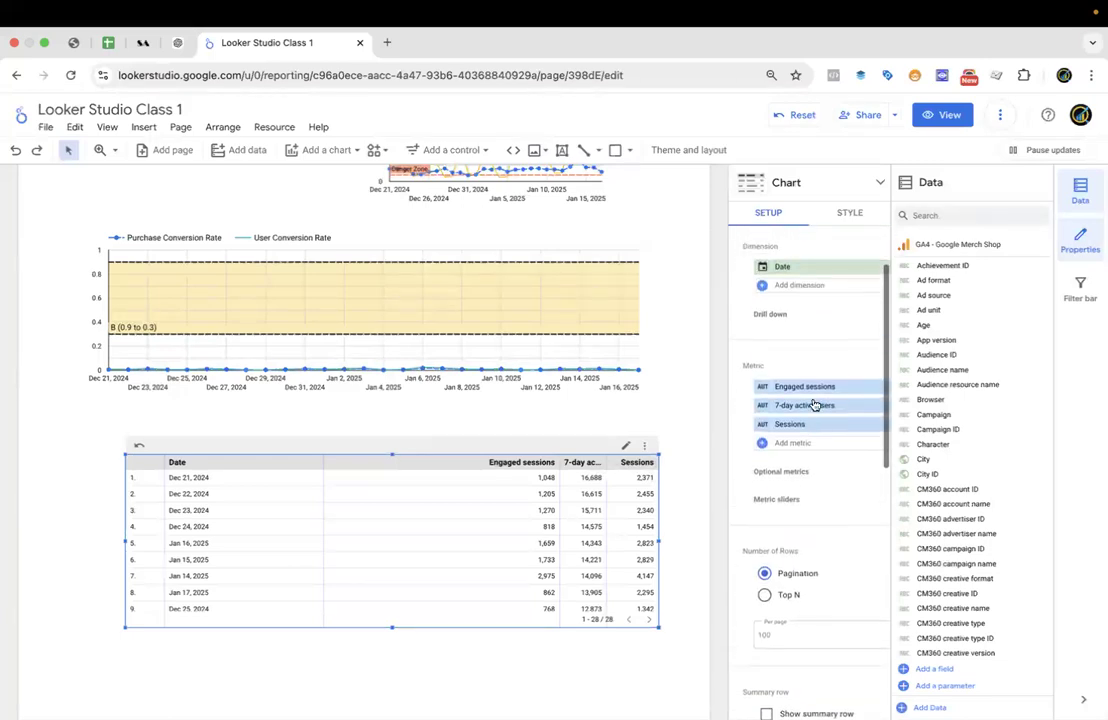
pyautogui.scroll(2, 815, 404)
pyautogui.click(555, 418)
pyautogui.click(605, 475)
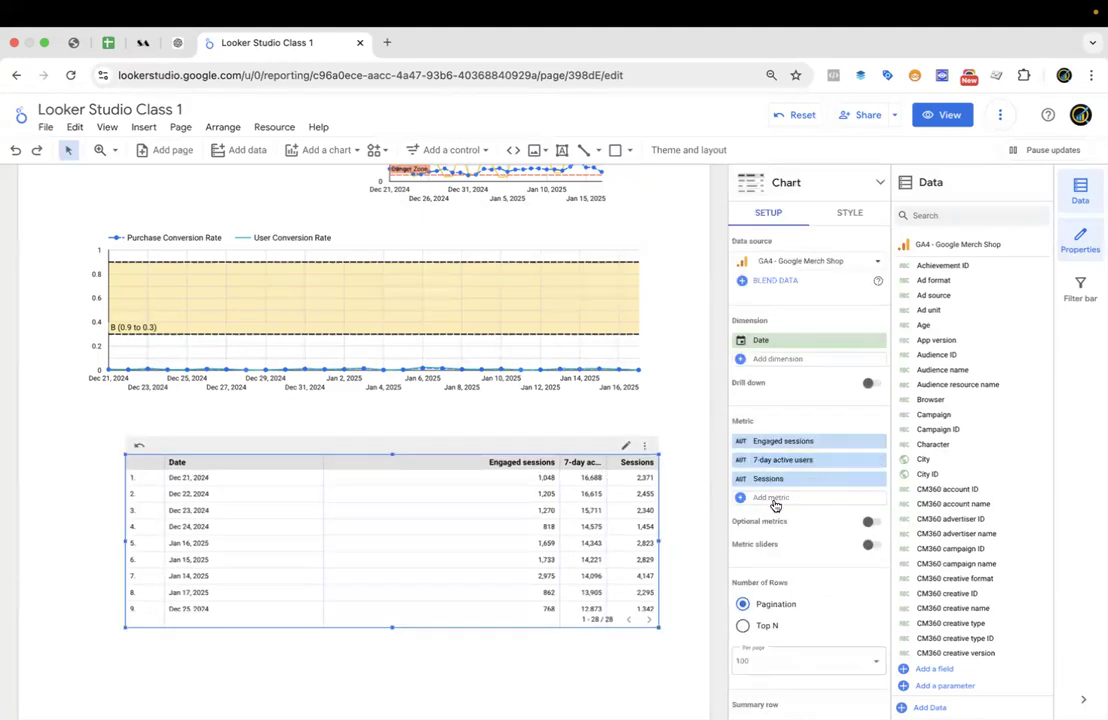
# Resize the date table's columns to fit the full "7-day active users" header and give "Sessions" more width.
pyautogui.scroll(-8, 775, 503)
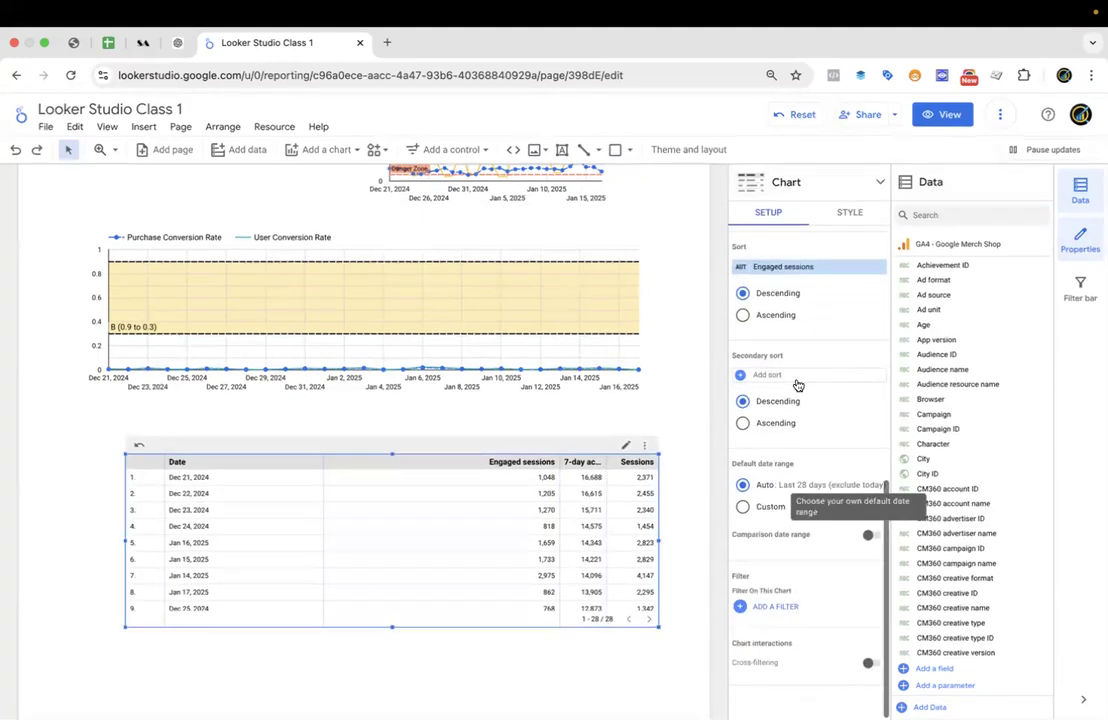
pyautogui.scroll(6, 802, 451)
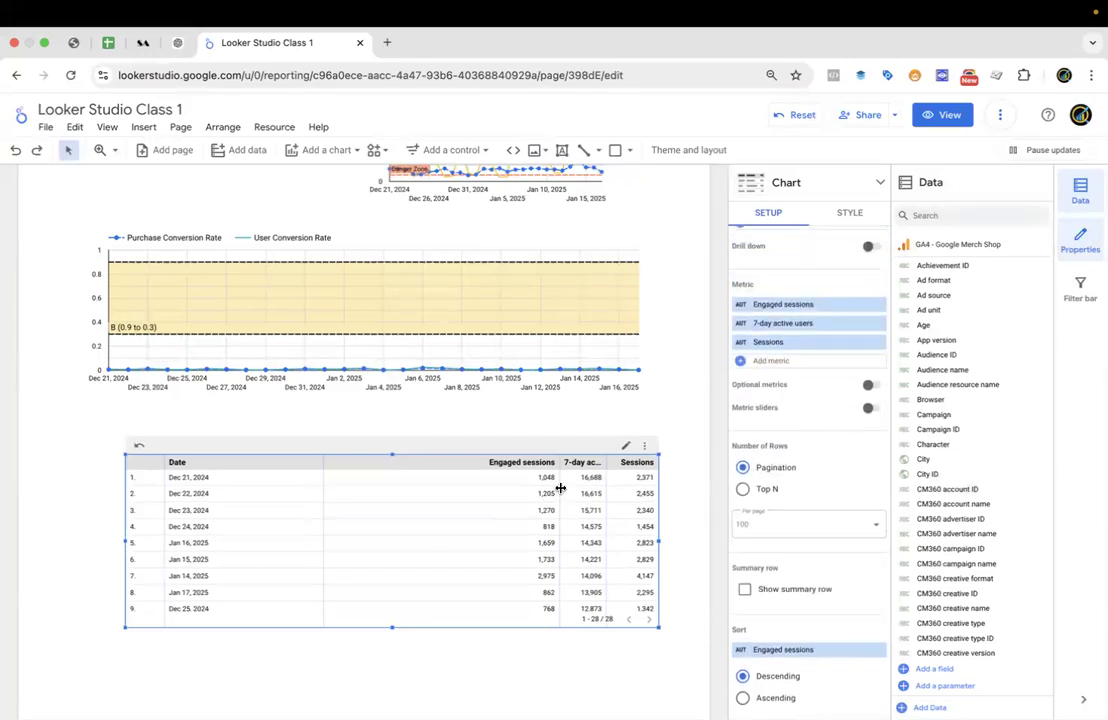
pyautogui.moveTo(559, 485); pyautogui.dragTo(453, 482)
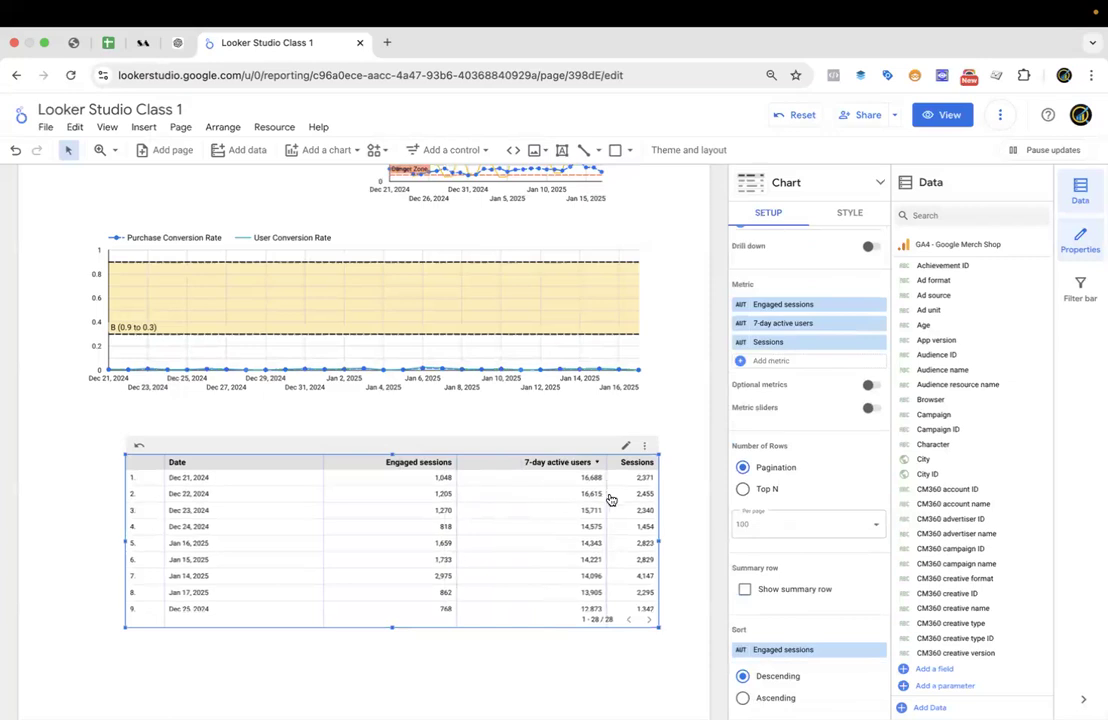
pyautogui.click(605, 492)
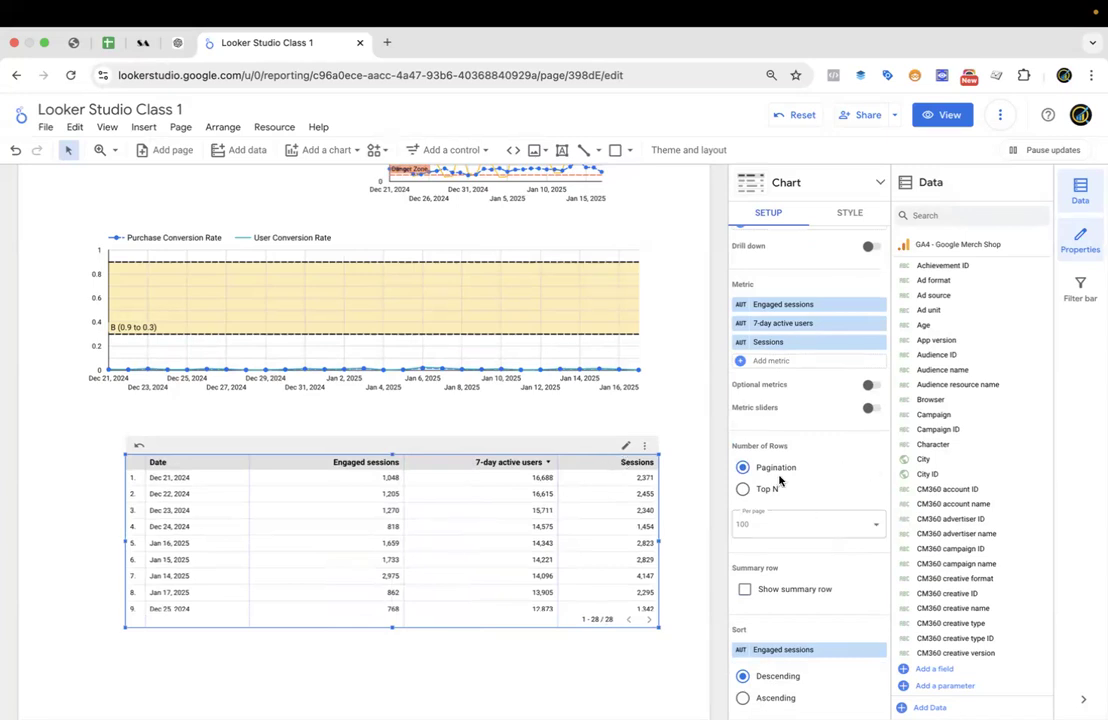
# Turn on metric sliders for the date table with its three metrics.
pyautogui.scroll(-3, 837, 577)
pyautogui.scroll(2, 860, 420)
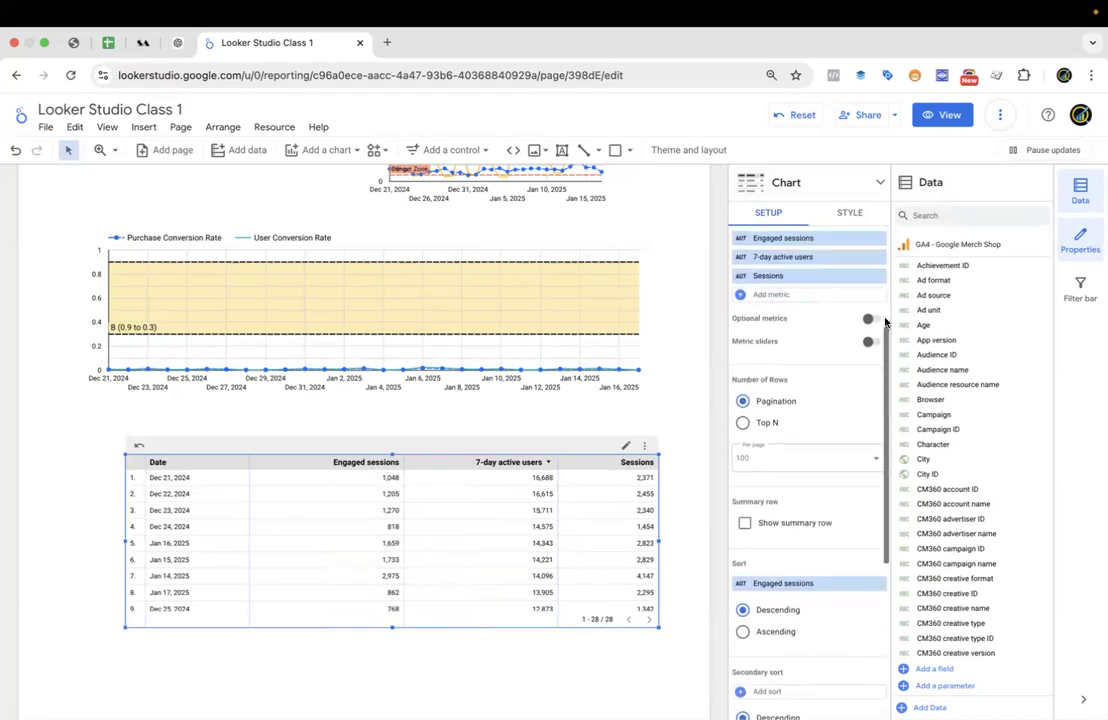
pyautogui.click(869, 341)
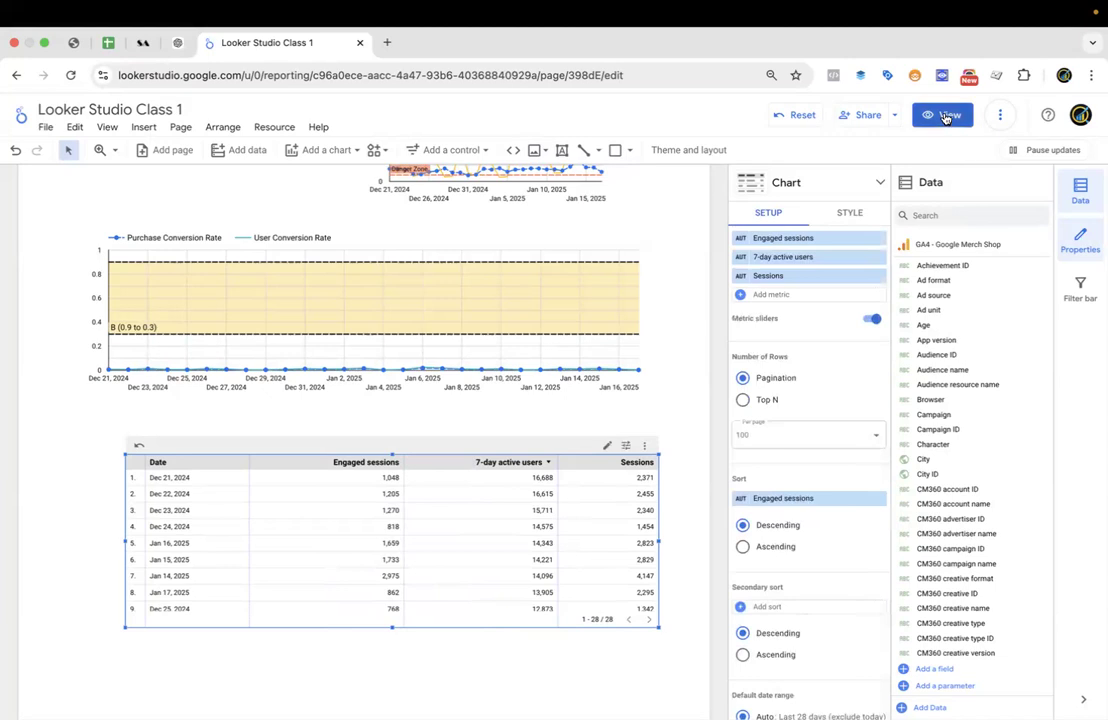
# In view mode, use the date table's metric sliders to set minimums of 1,000 engaged sessions and 1400 sessions.
pyautogui.click(945, 114)
pyautogui.scroll(-2, 628, 396)
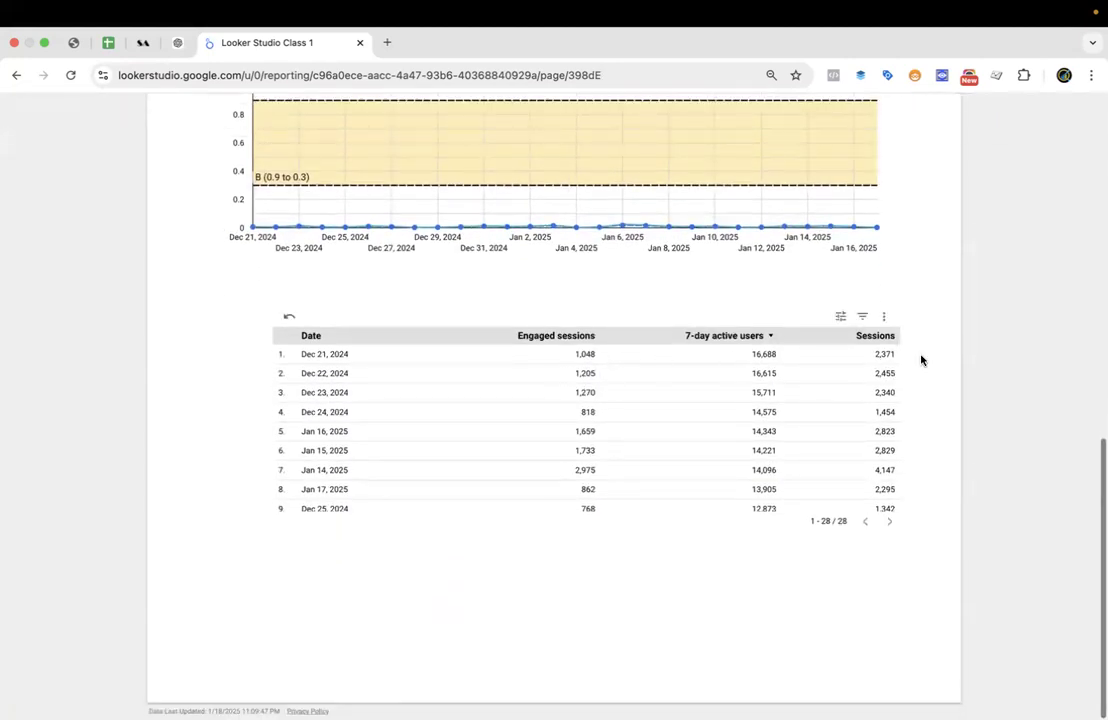
pyautogui.click(840, 316)
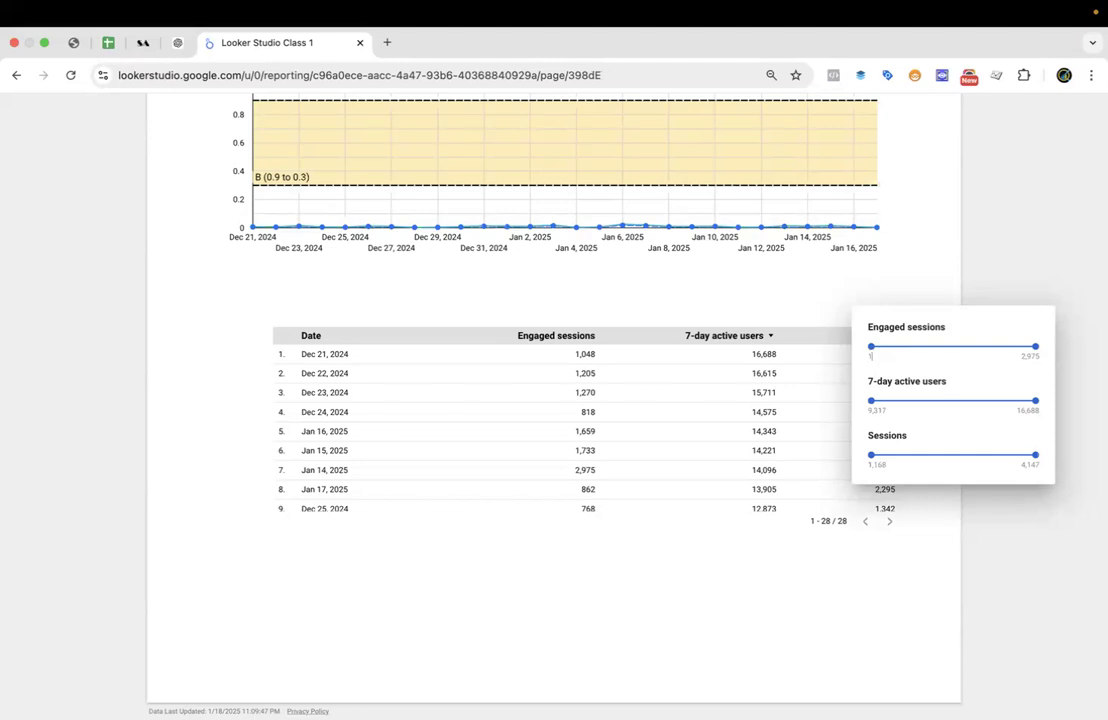
pyautogui.press('Return')
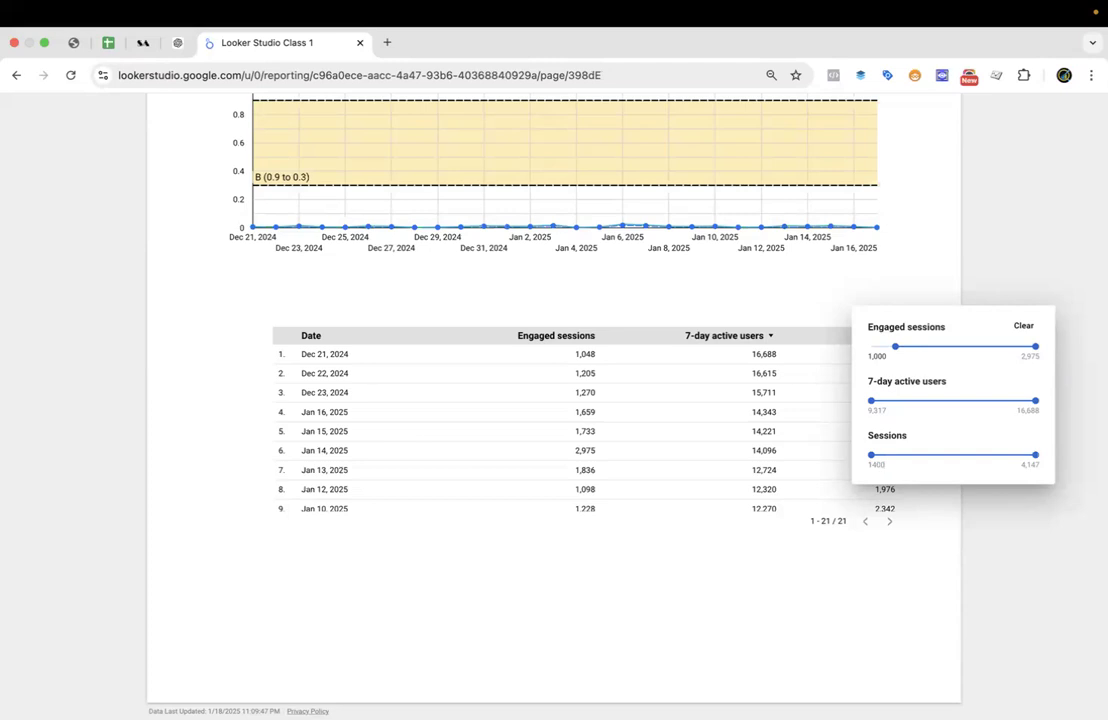
pyautogui.press('Return')
pyautogui.click(838, 314)
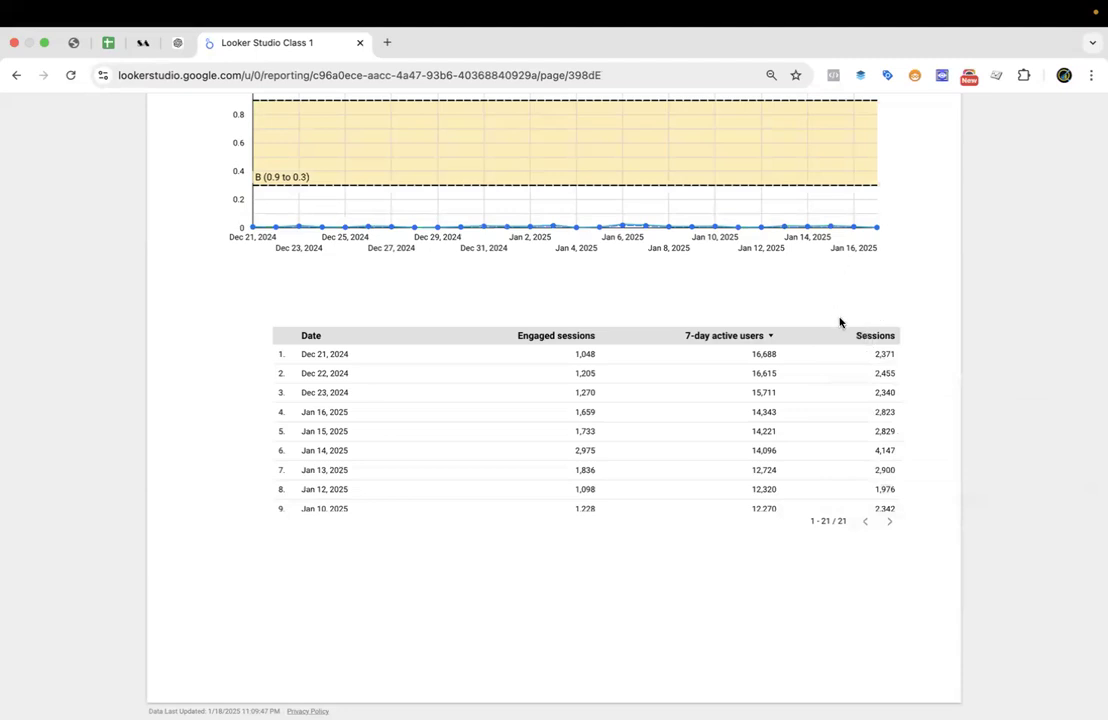
# Return to edit mode, select the date table and review its metric, sort, date range and filter settings.
pyautogui.scroll(10, 898, 185)
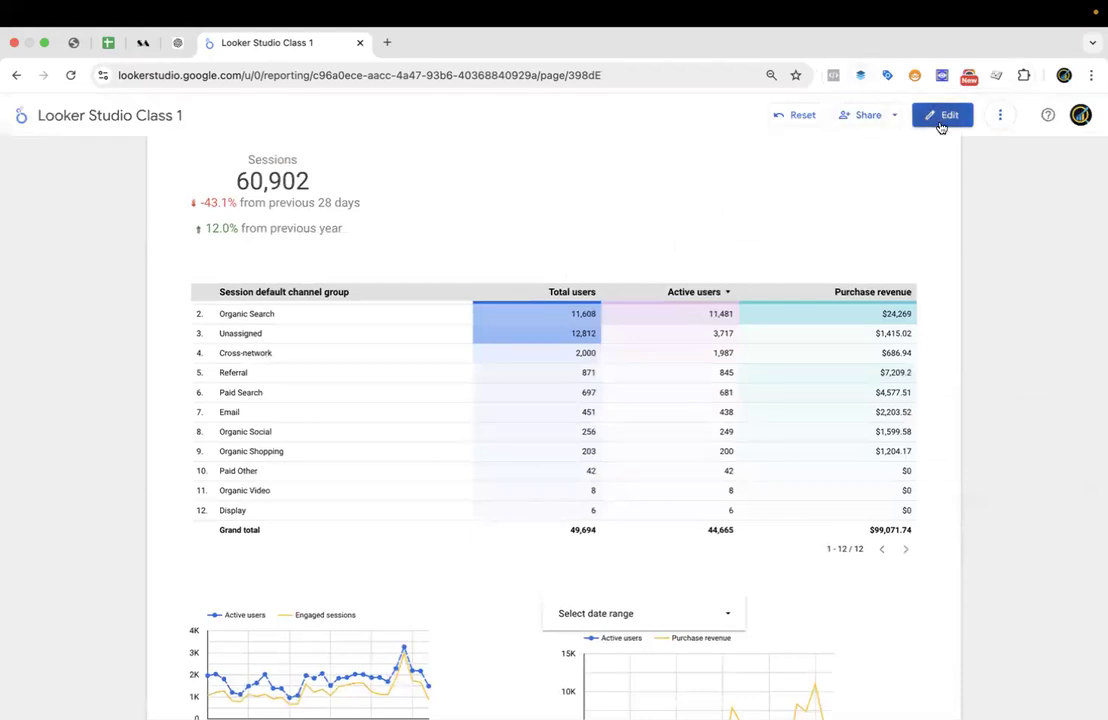
pyautogui.click(941, 117)
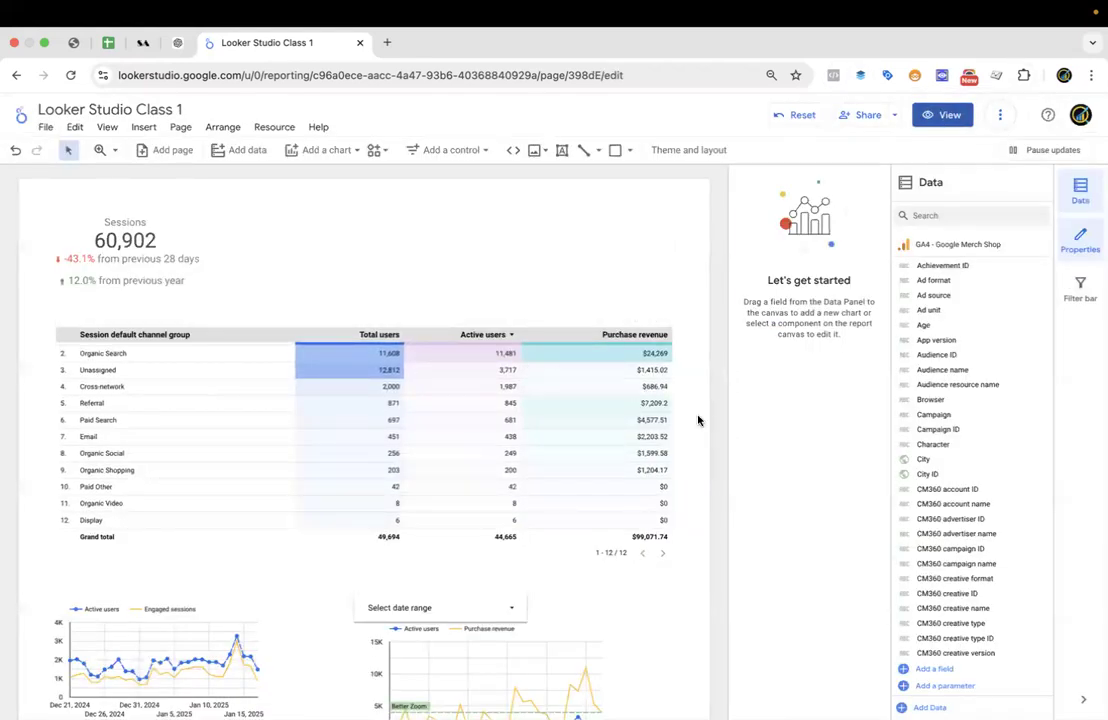
pyautogui.scroll(-10, 692, 477)
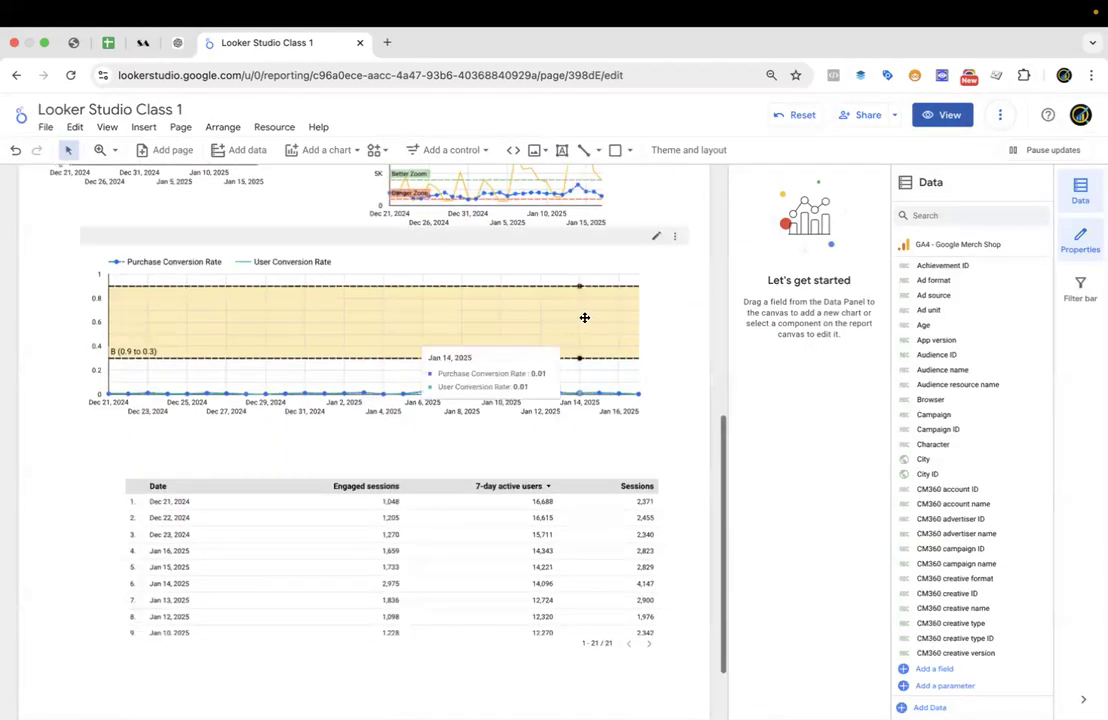
pyautogui.click(455, 502)
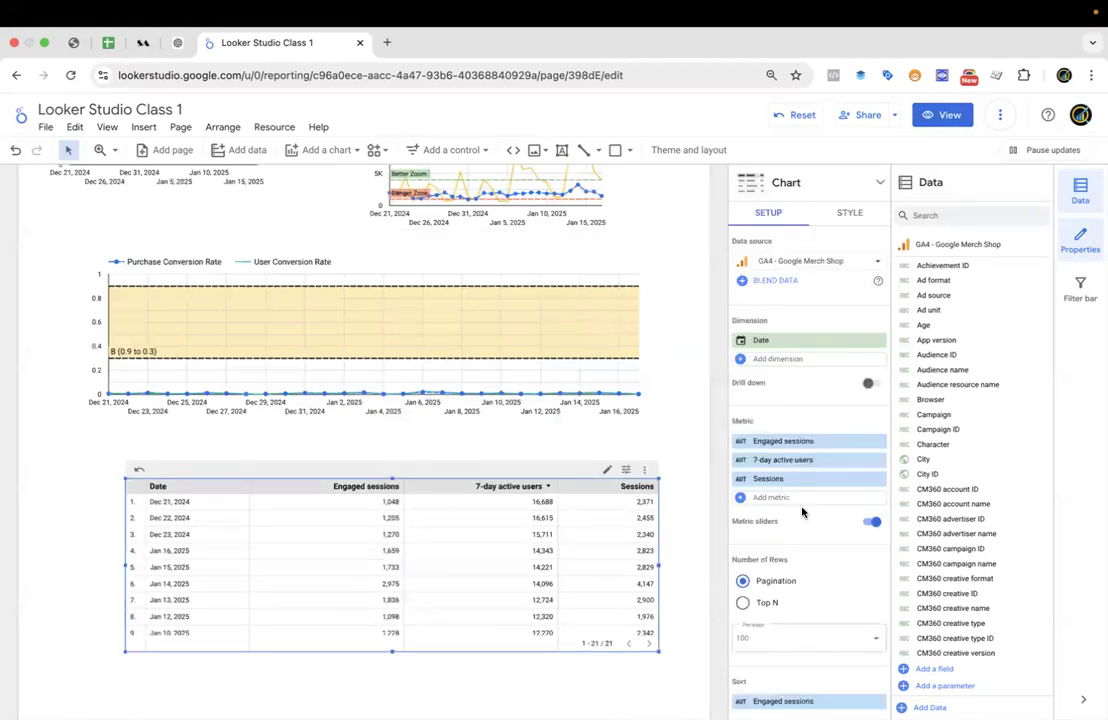
pyautogui.scroll(-5, 802, 512)
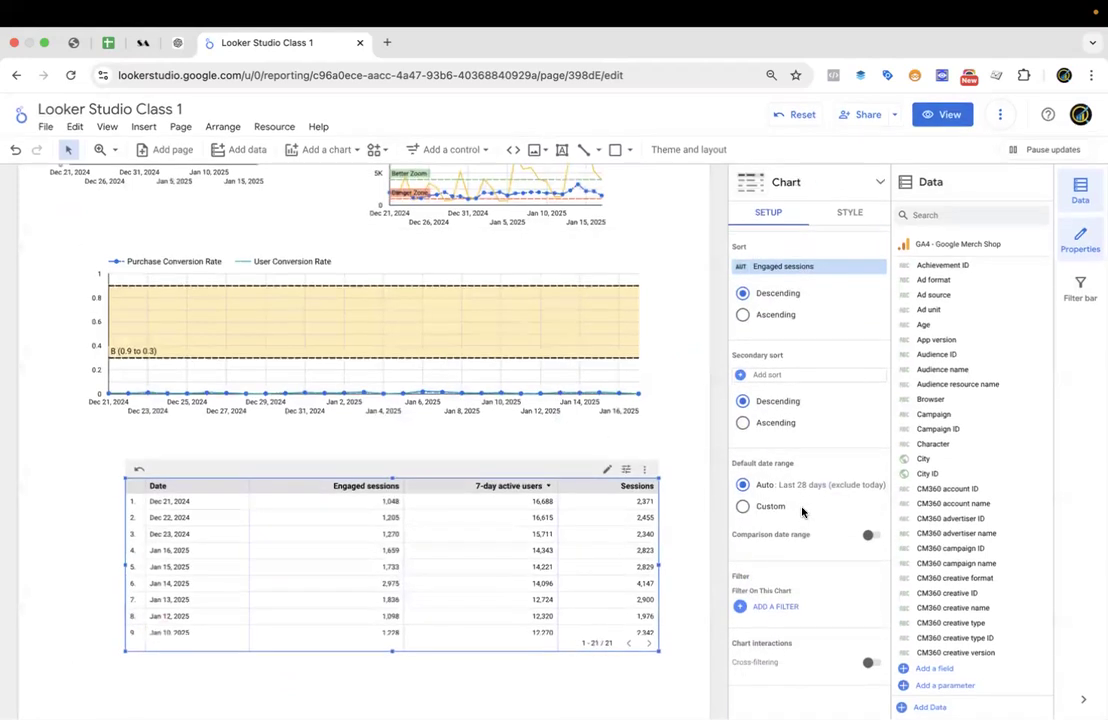
pyautogui.scroll(5, 802, 512)
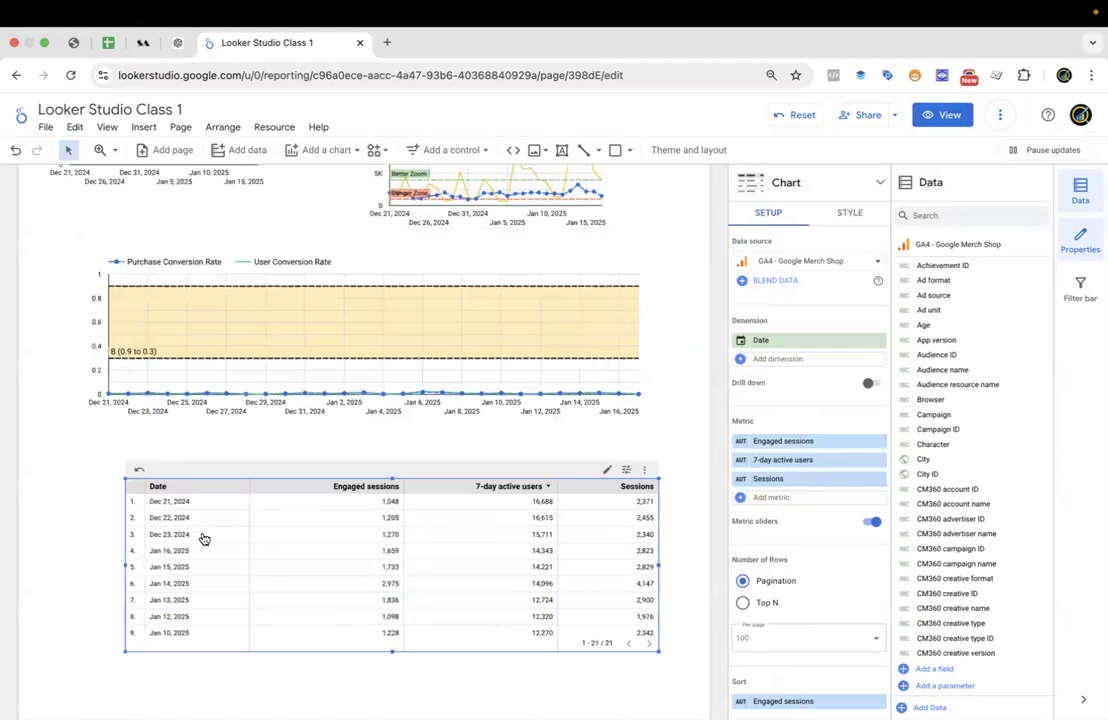
pyautogui.scroll(5, 73, 485)
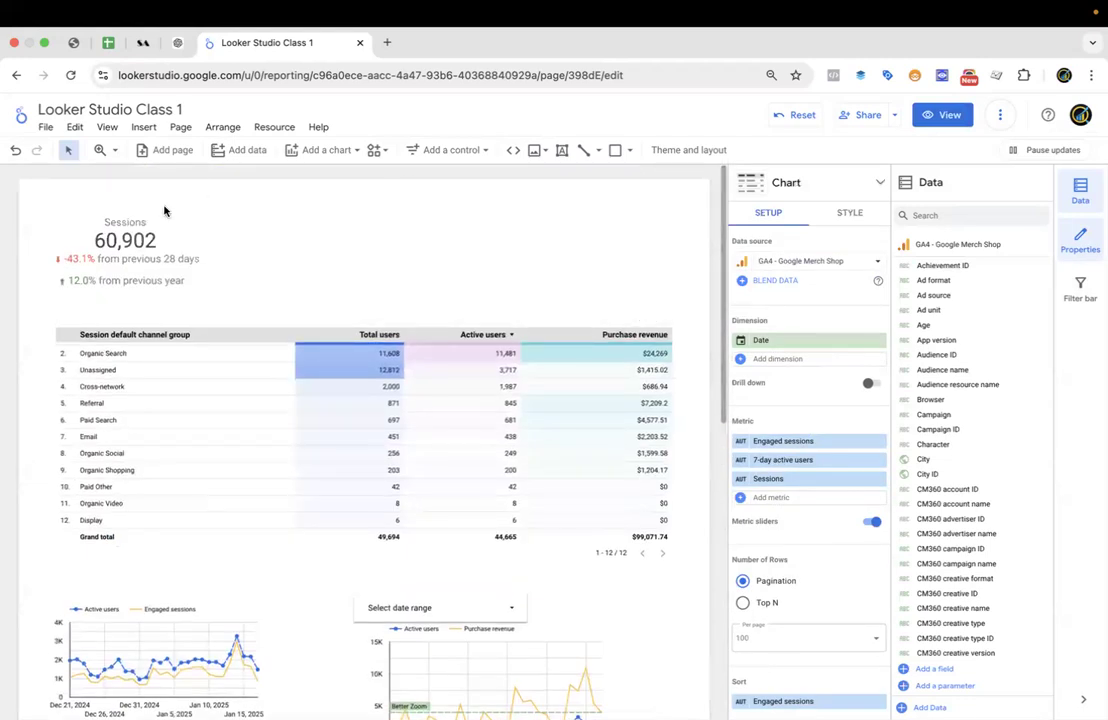